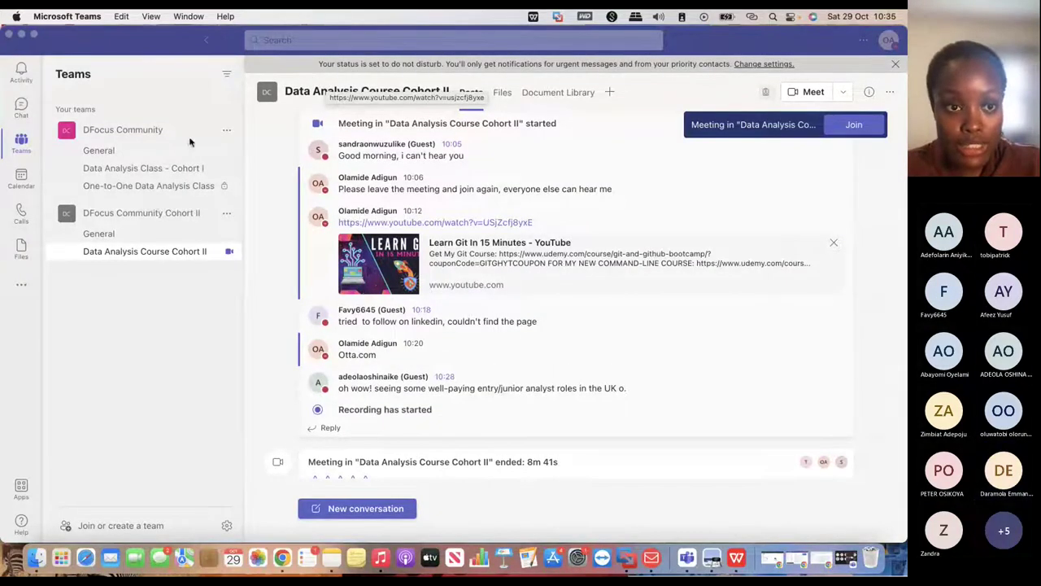
Step: Open the Data Analysis Course Cohort II channel's Files and look inside the Dataset folder
click(115, 236)
click(130, 249)
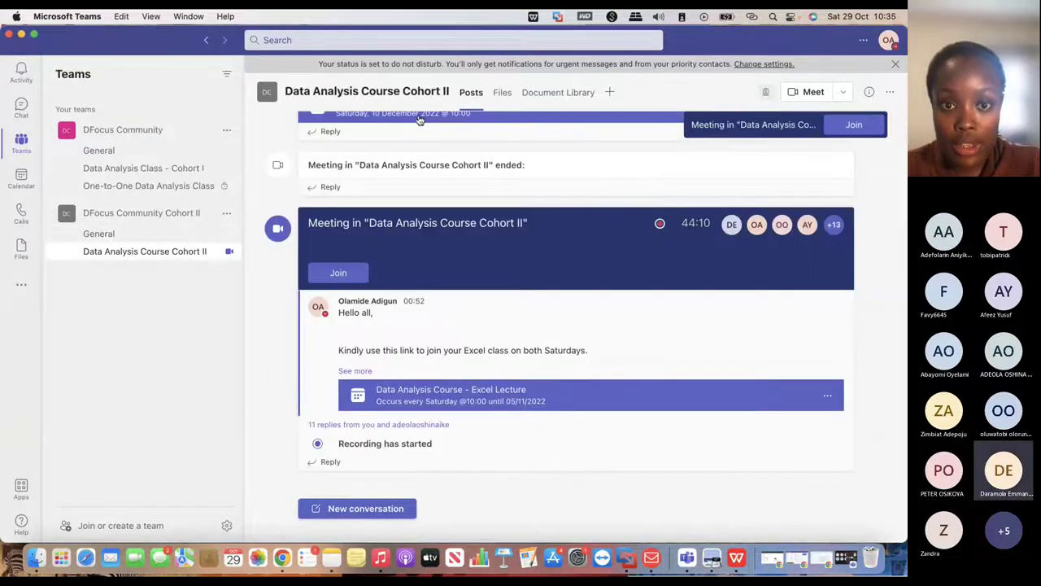
click(502, 94)
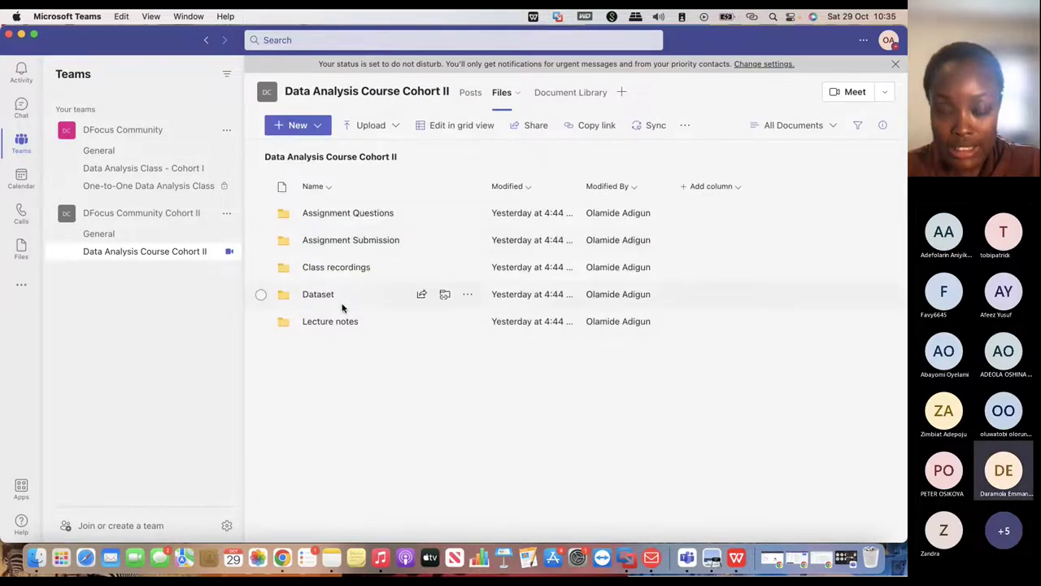
click(318, 294)
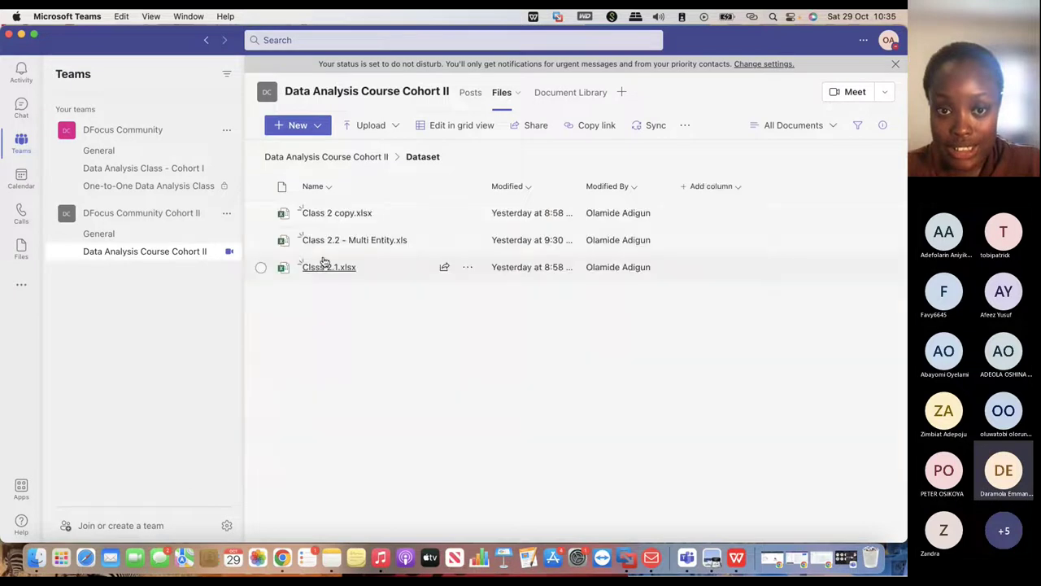
click(344, 157)
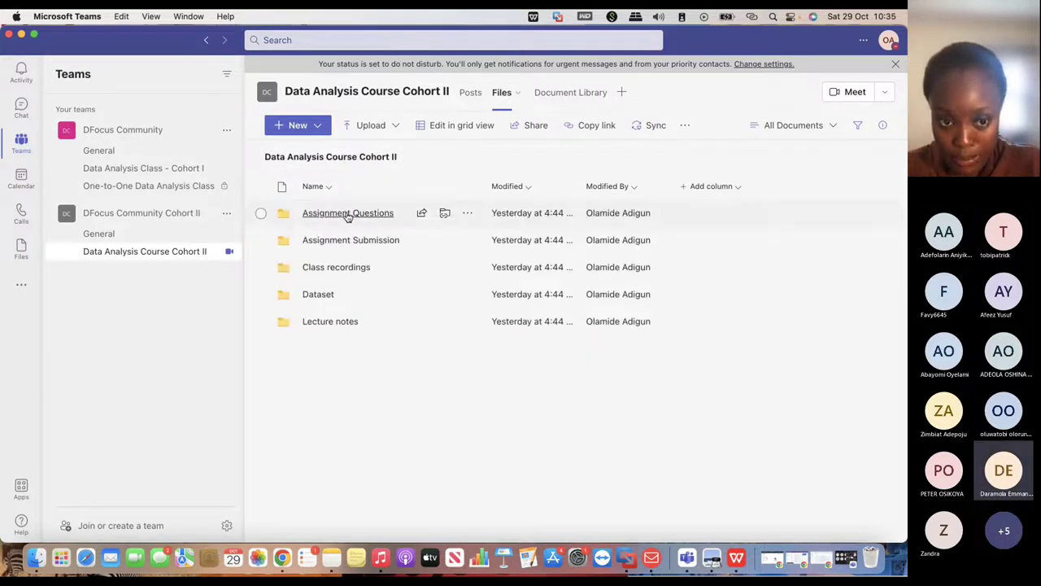
Step: Browse the Excel subfolders of Assignment Questions and Assignment Submission, then return to the top-level folders
click(347, 213)
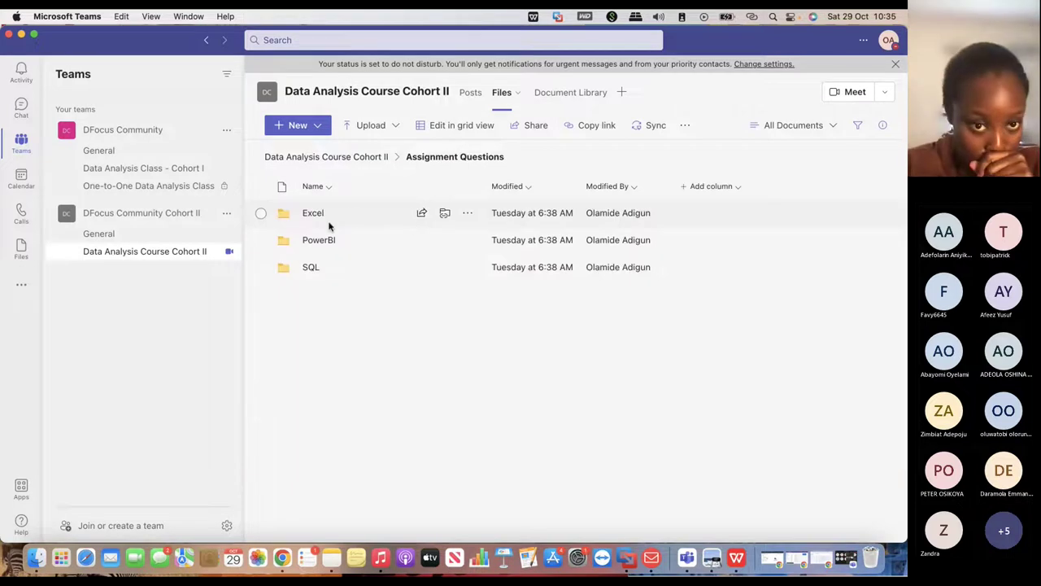
click(313, 213)
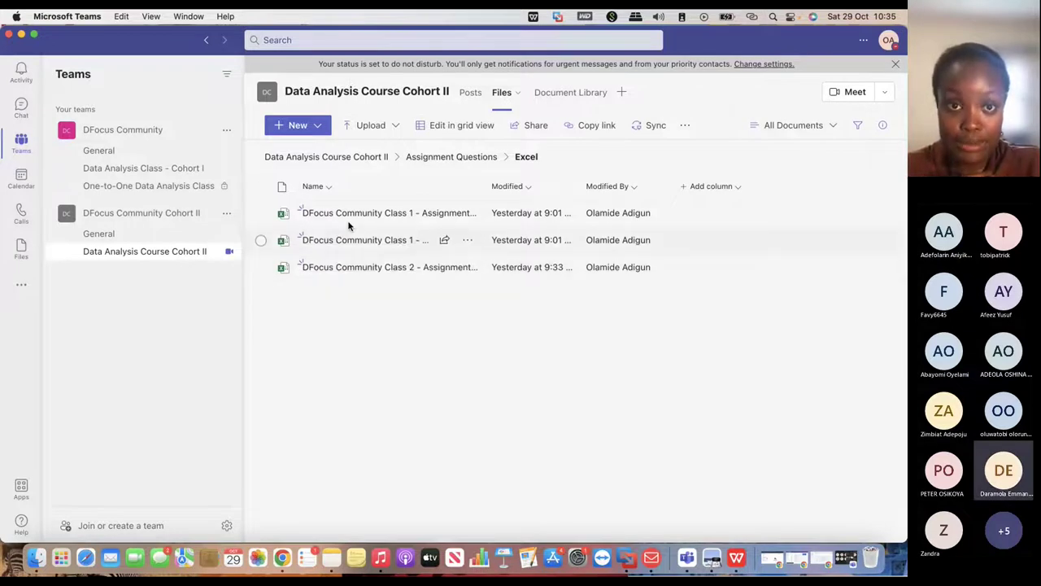
click(342, 159)
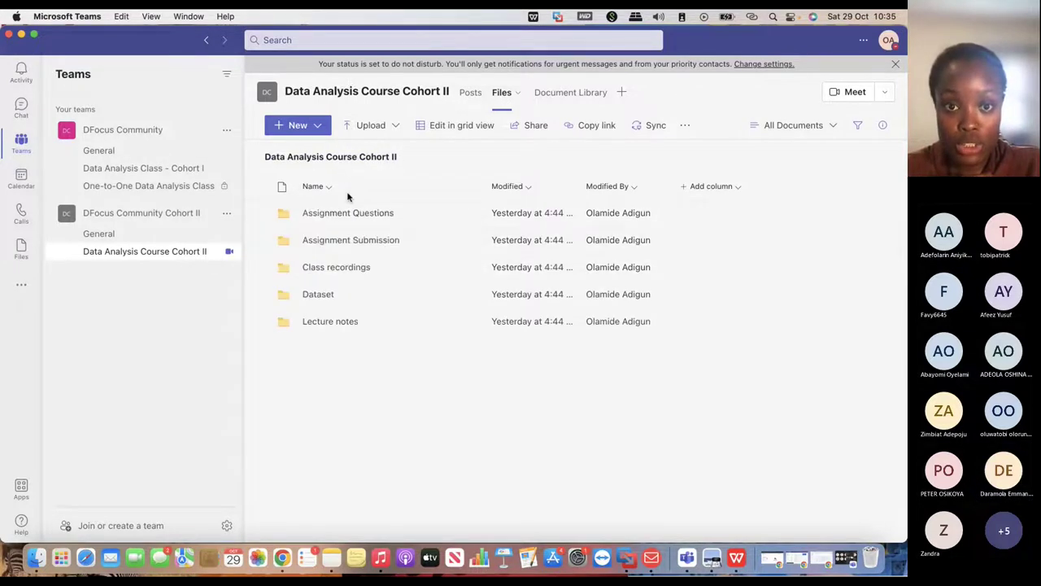
click(350, 242)
click(310, 214)
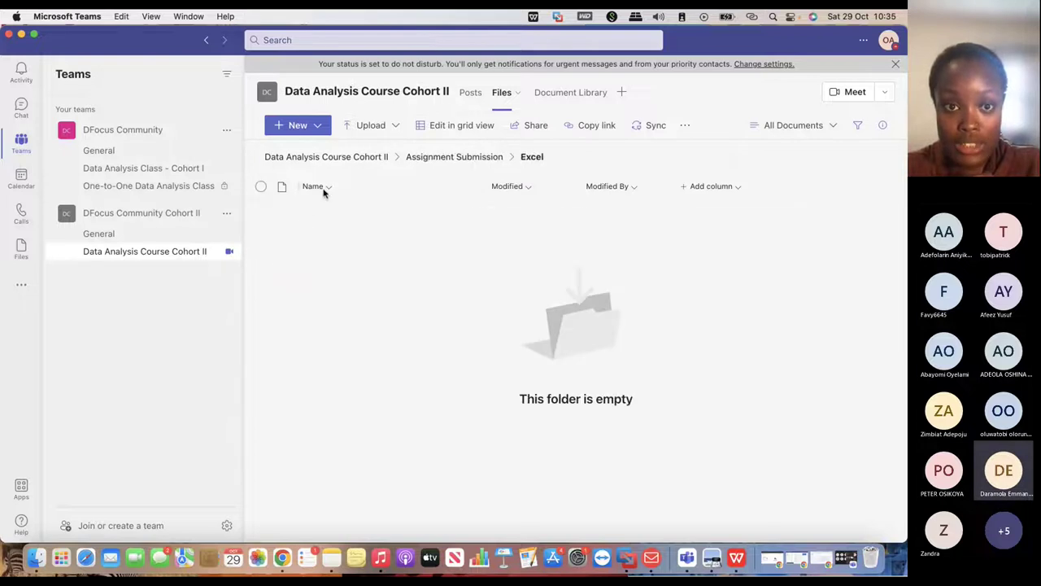
click(363, 158)
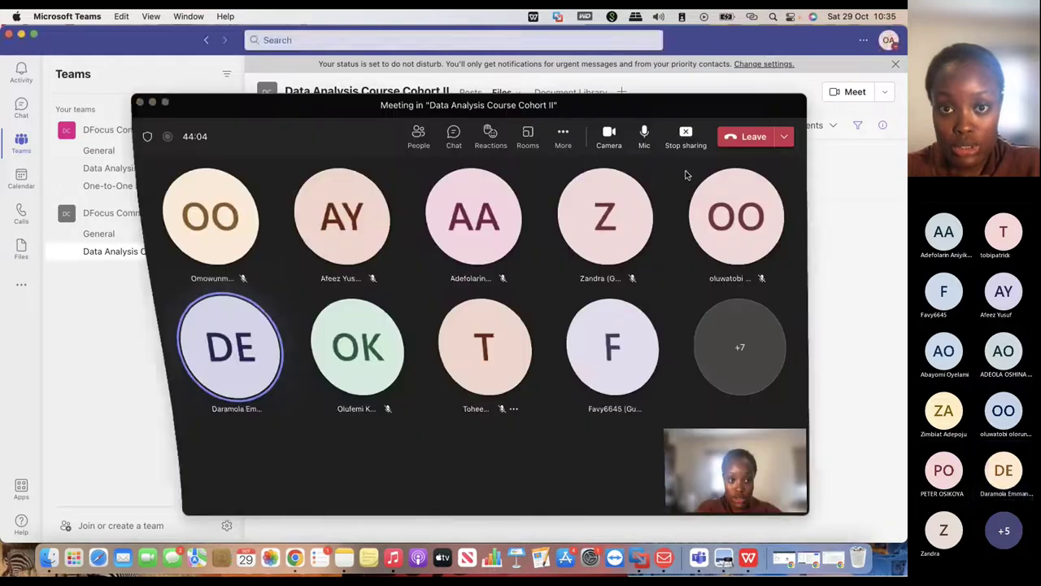
Step: Mute all meeting participants from the People panel
click(416, 139)
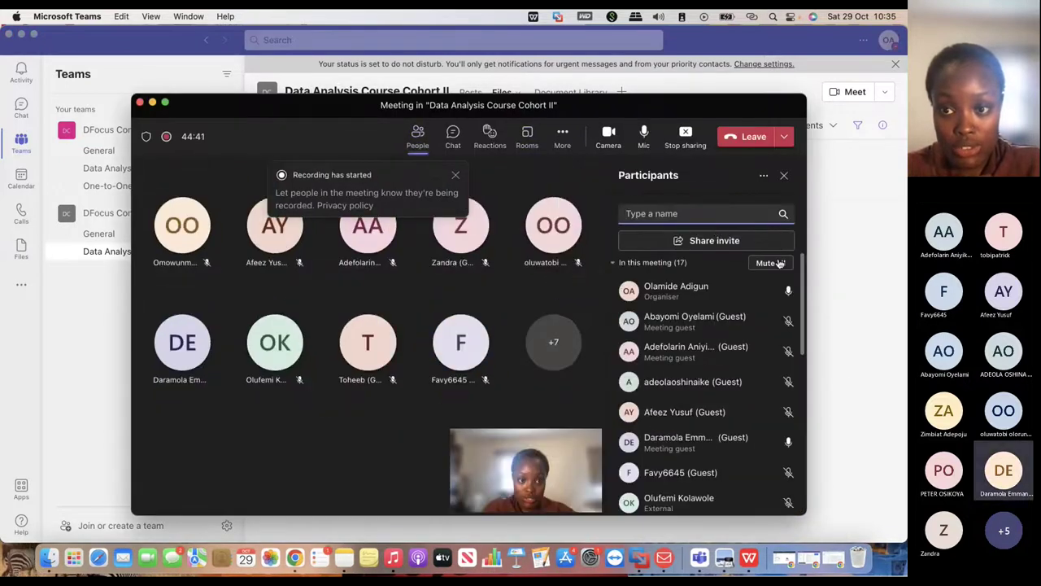
click(774, 263)
click(542, 325)
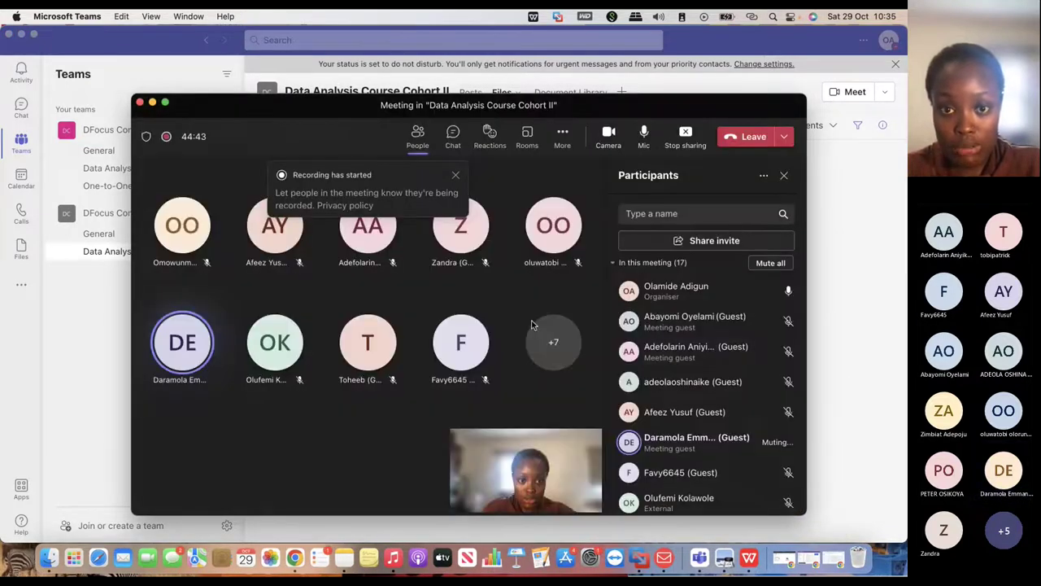
Step: Open Class 2 copy.xlsx from the channel's Dataset folder
click(900, 276)
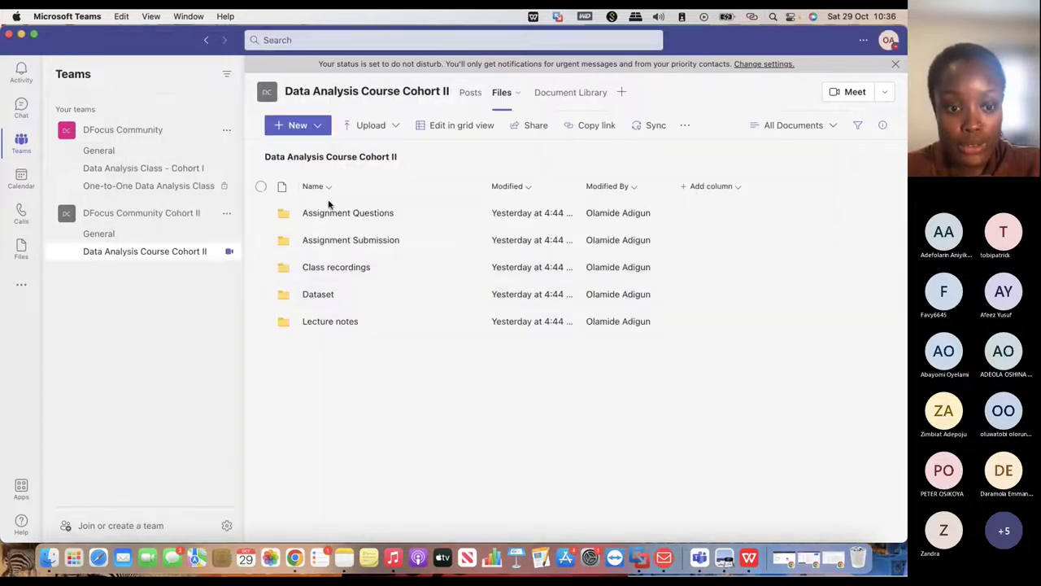
click(318, 294)
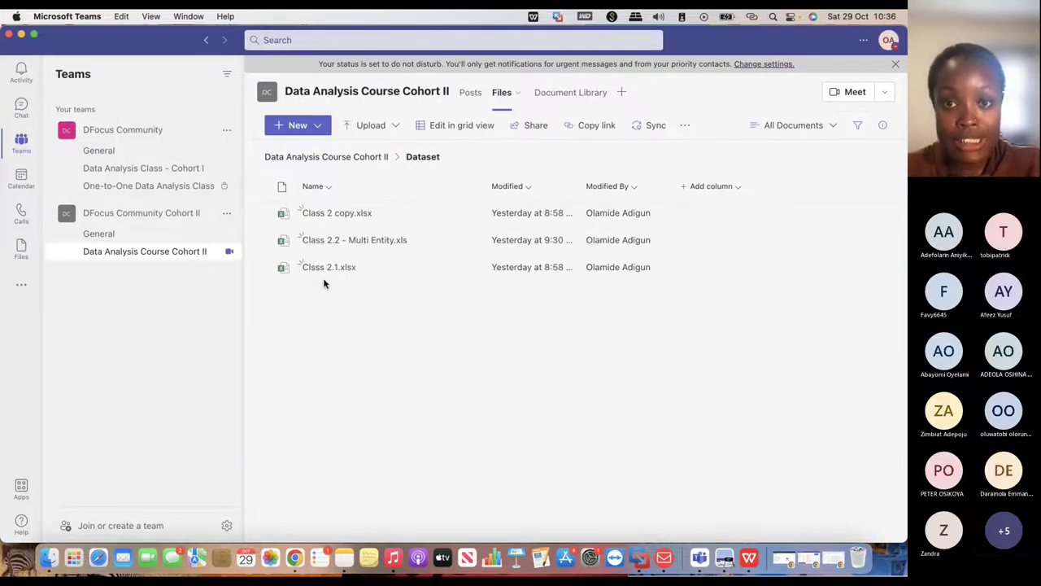
click(338, 213)
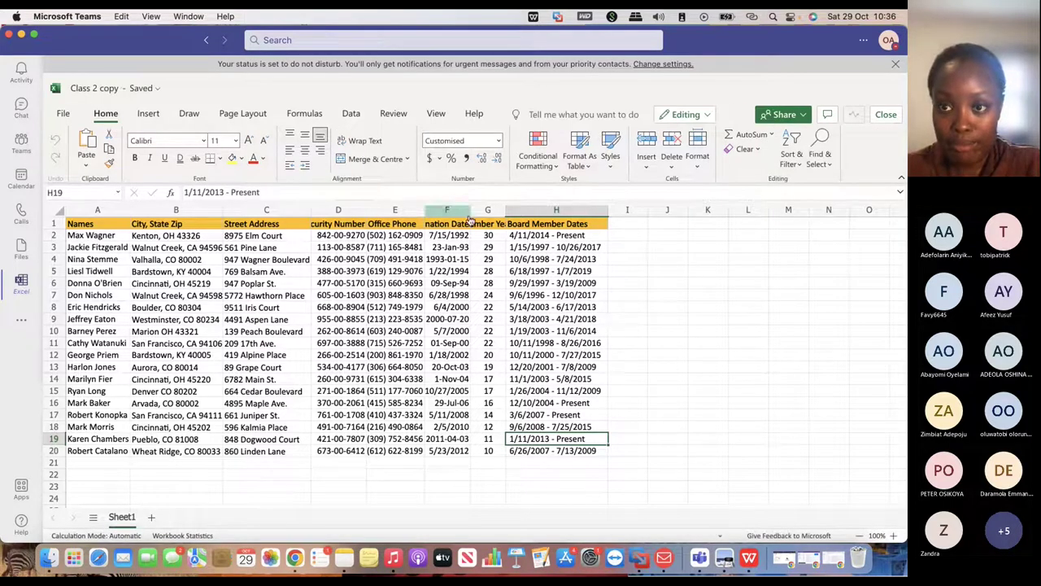
Step: Check the Share options, dismiss the do-not-disturb notice, and close the Class 2 copy workbook
click(808, 115)
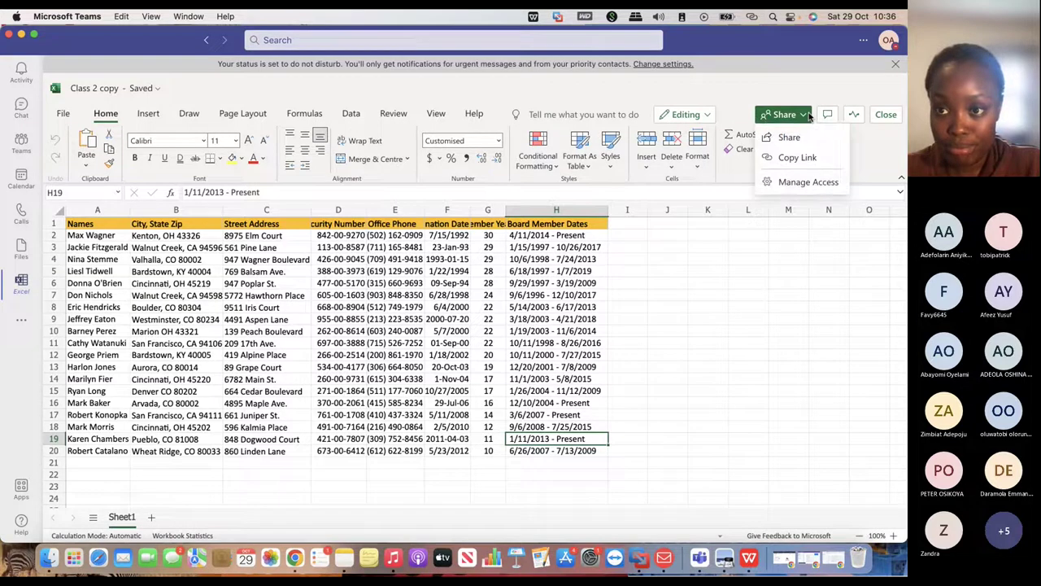
click(800, 96)
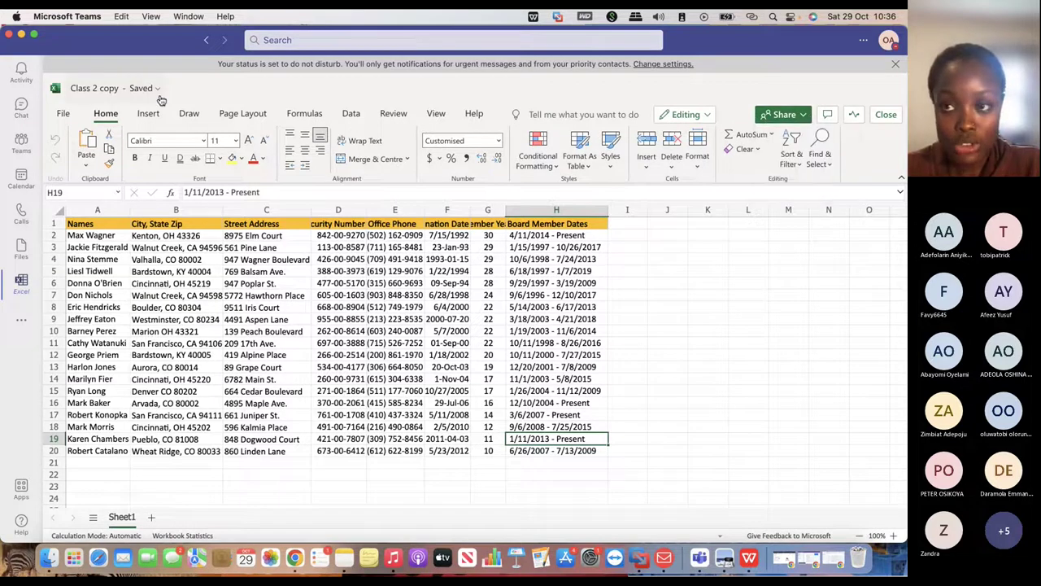
click(895, 64)
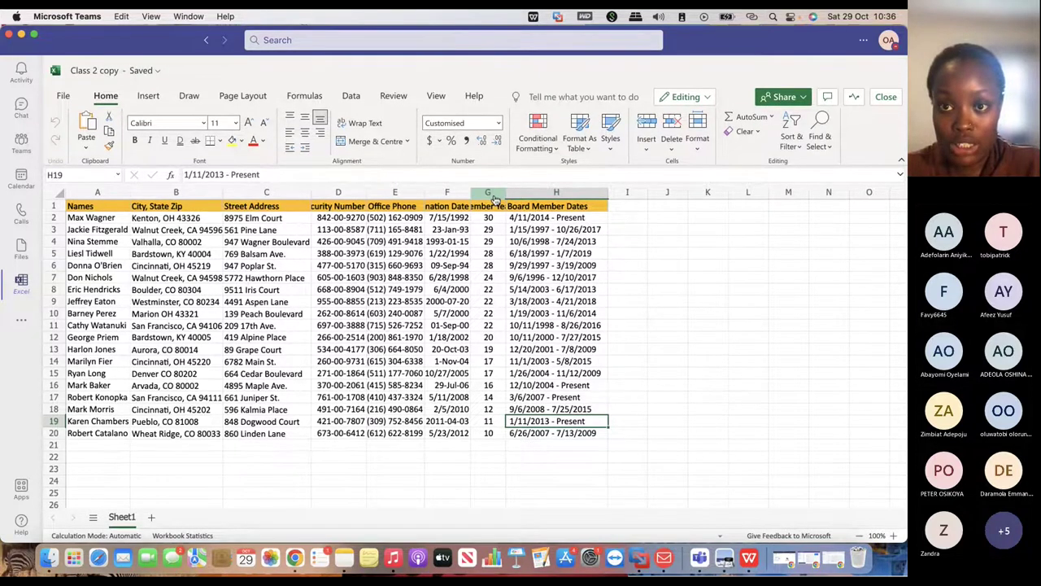
click(883, 99)
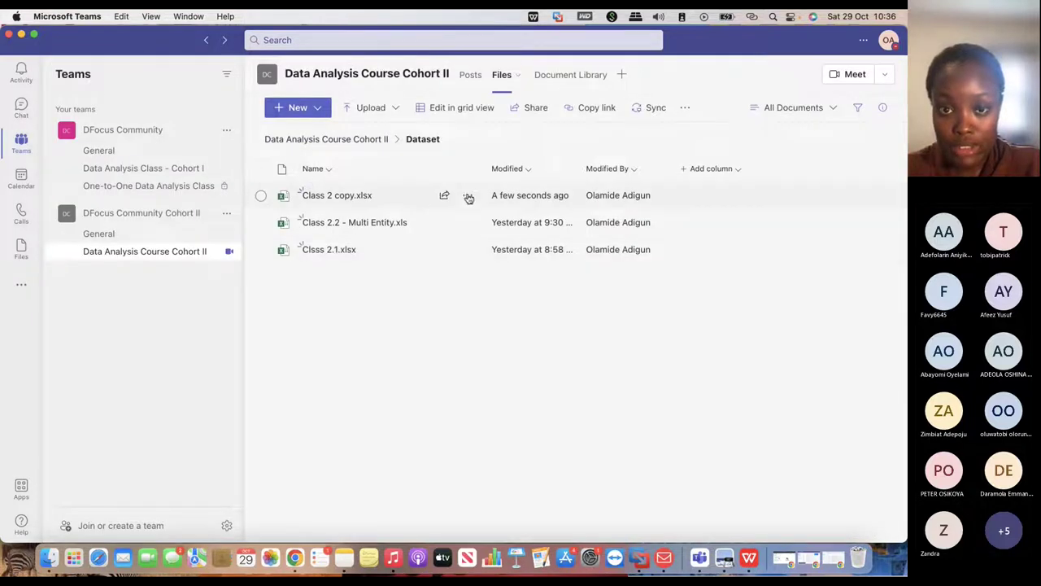
click(468, 196)
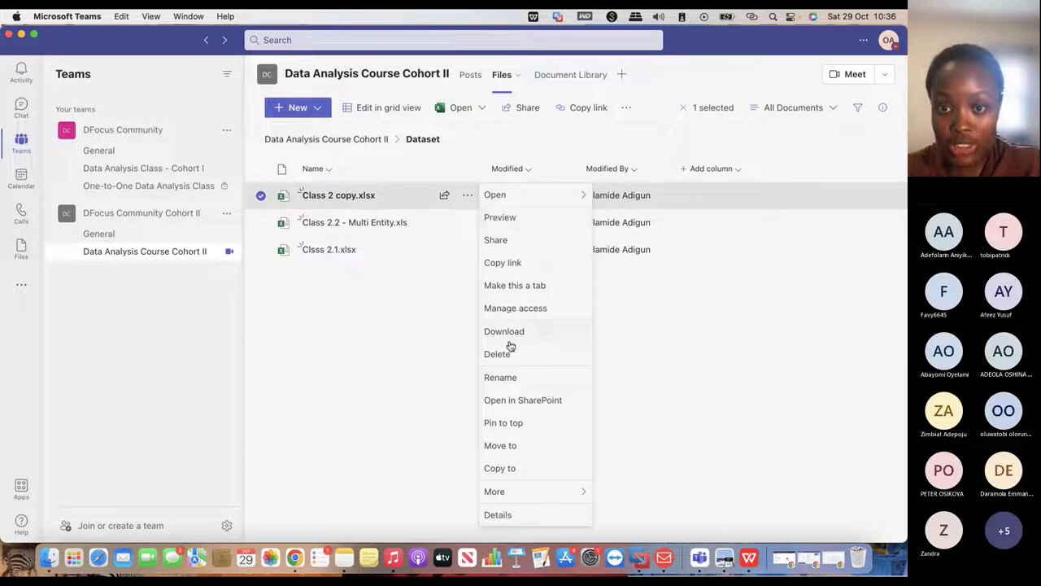
click(415, 361)
click(330, 363)
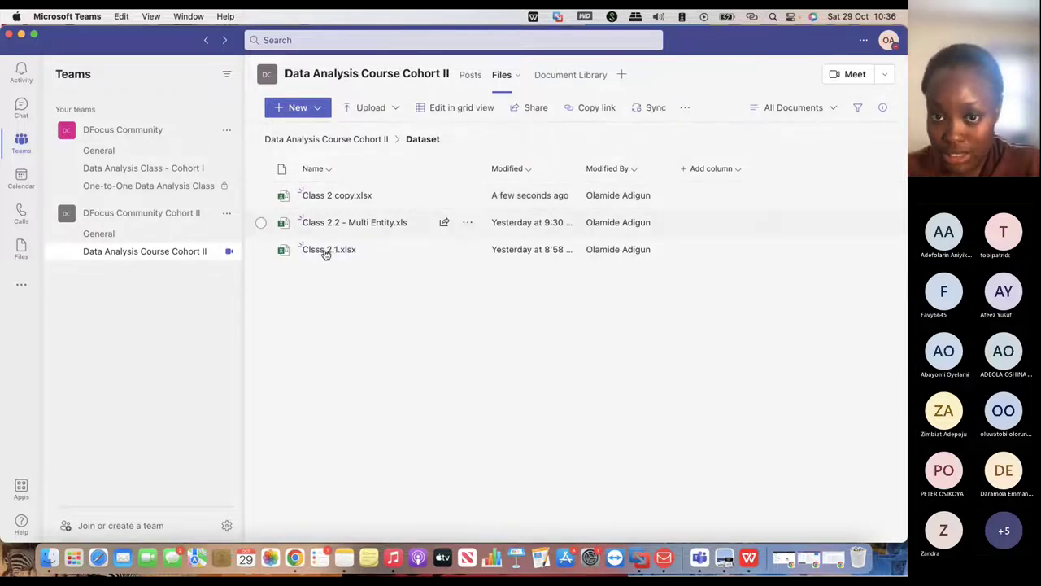
click(338, 196)
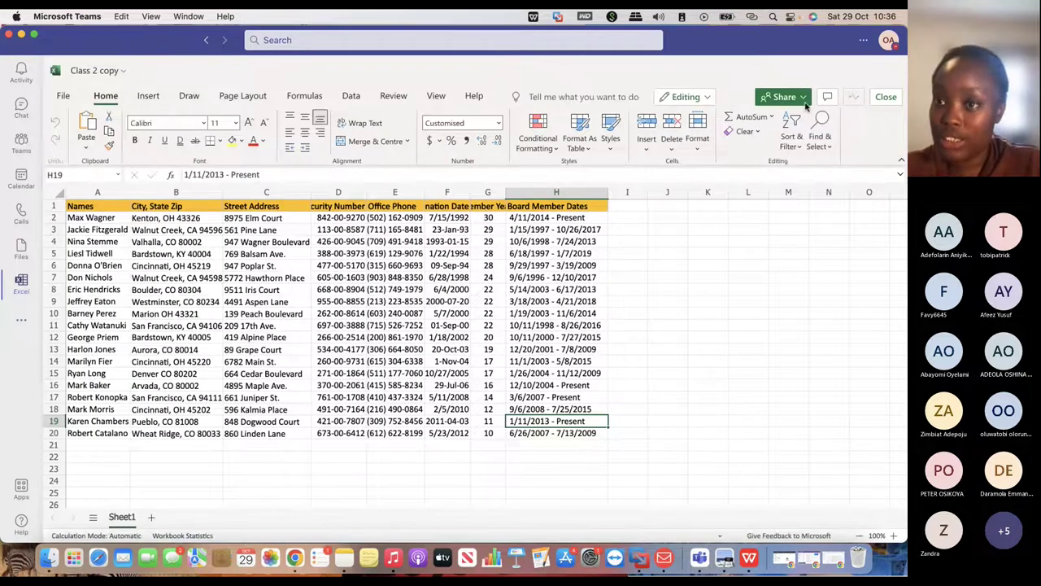
click(886, 96)
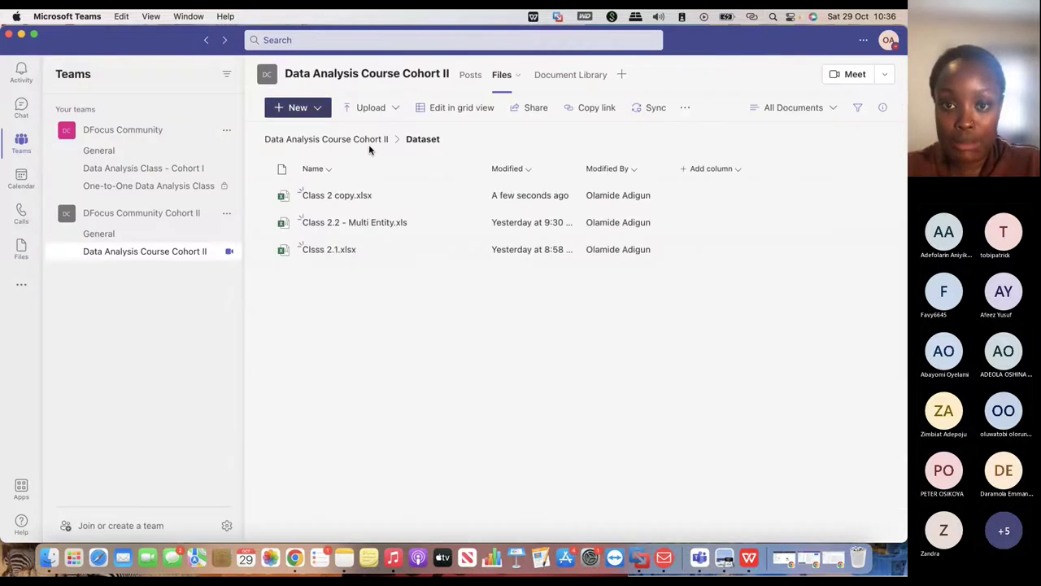
click(470, 196)
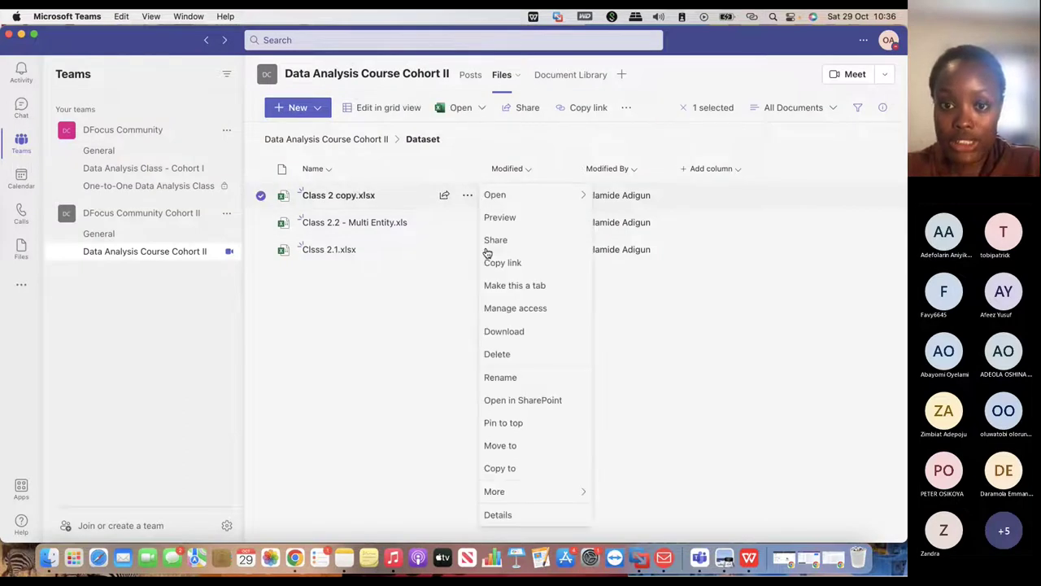
click(377, 368)
click(377, 369)
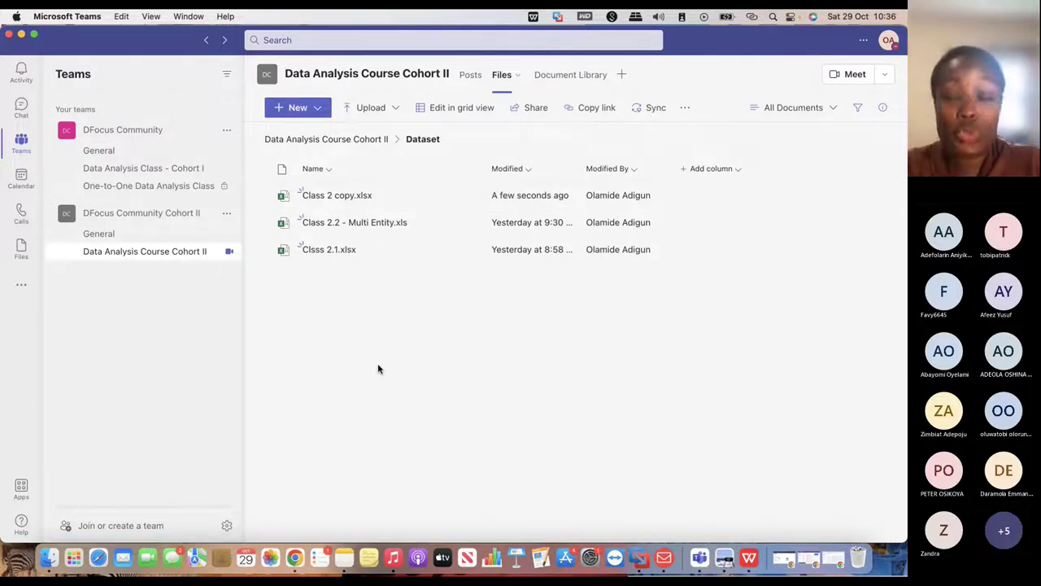
Step: Switch to Posts, visit General, then reopen the Data Analysis Course Cohort II channel's conversation
click(312, 140)
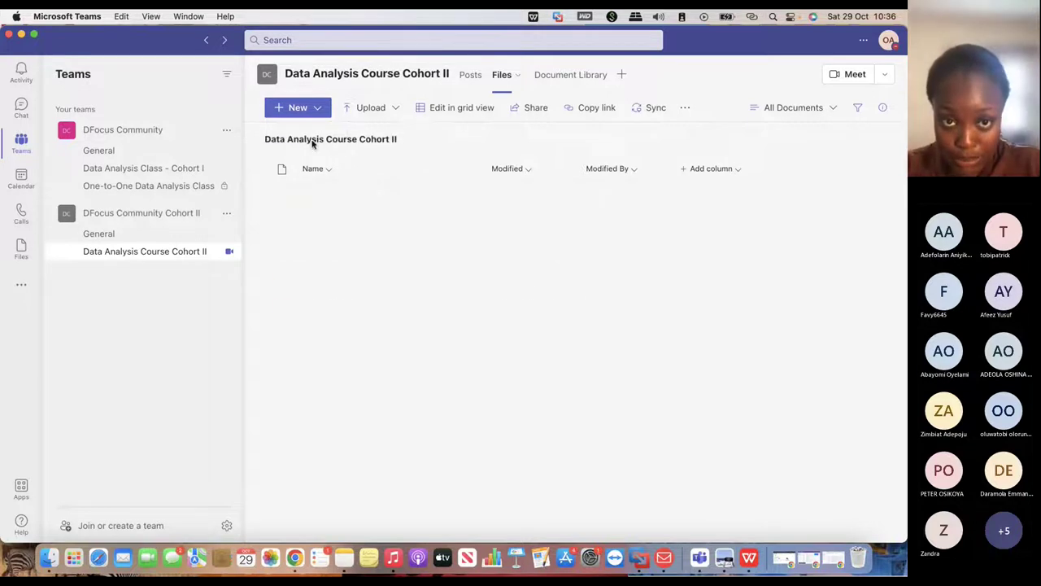
click(470, 74)
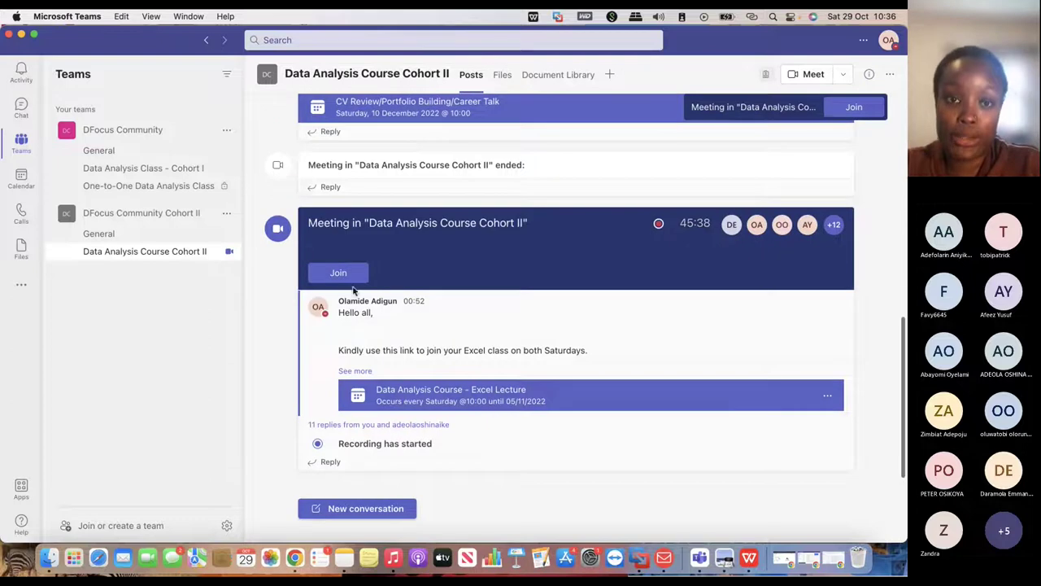
click(158, 233)
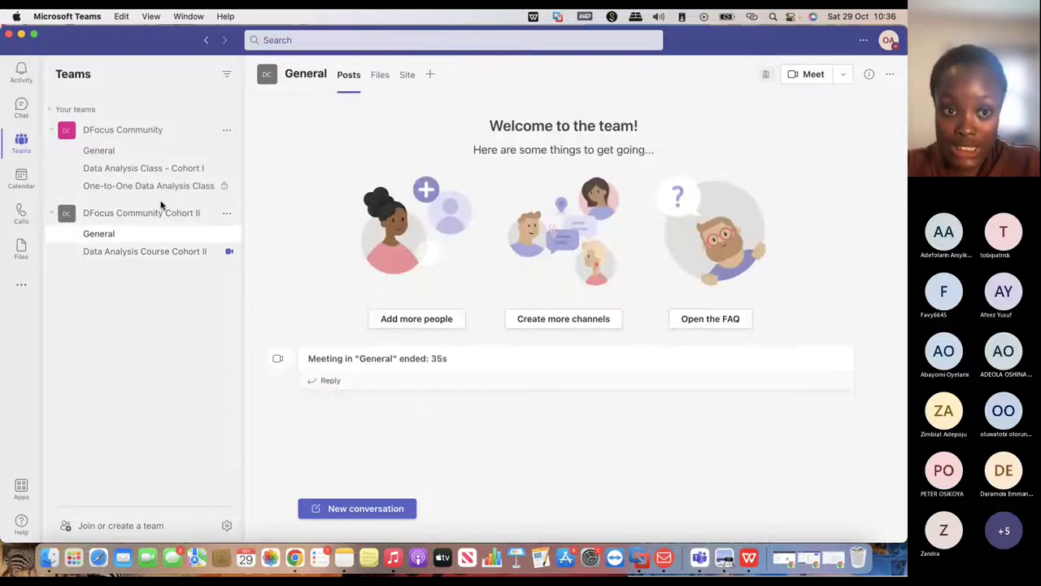
click(163, 214)
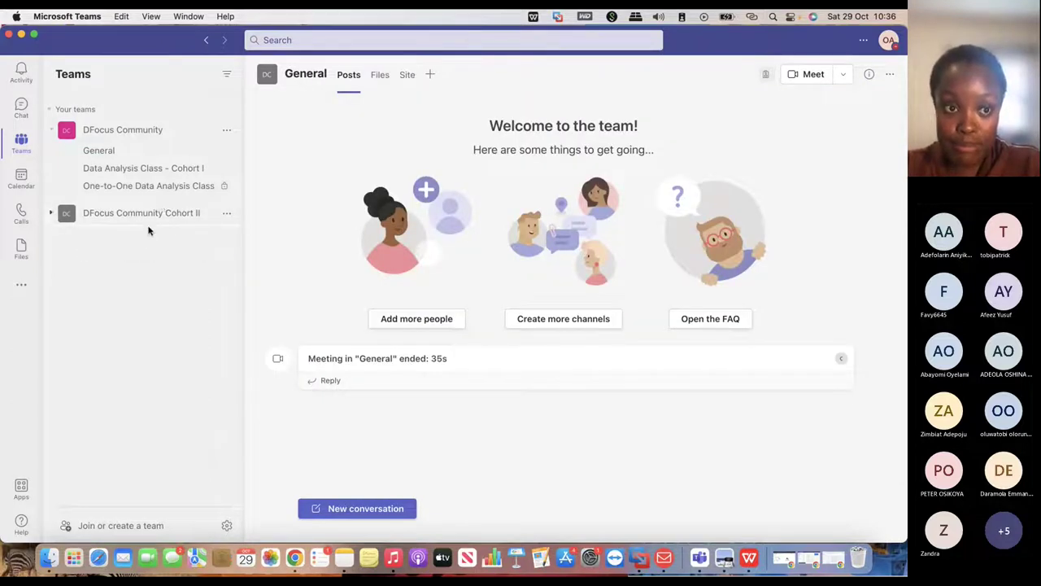
click(144, 215)
click(129, 254)
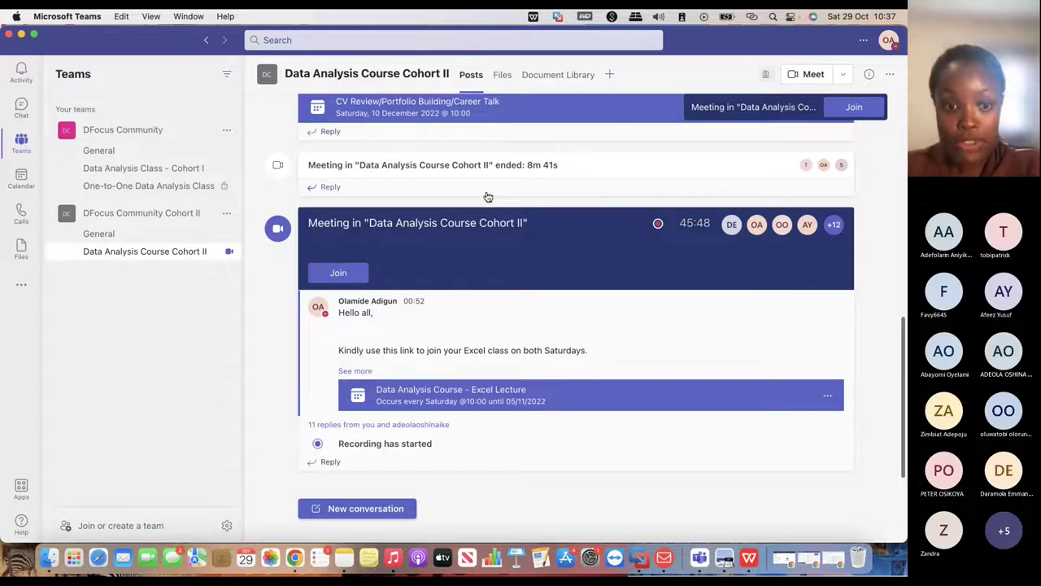
Step: Show the channel's Files via the Document Library and back to the file list
click(503, 75)
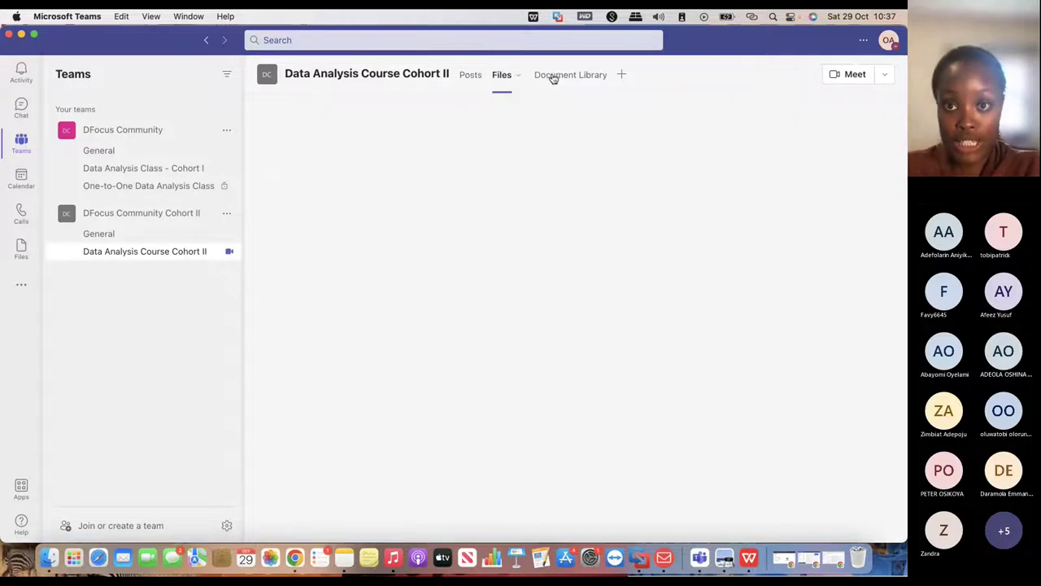
click(552, 77)
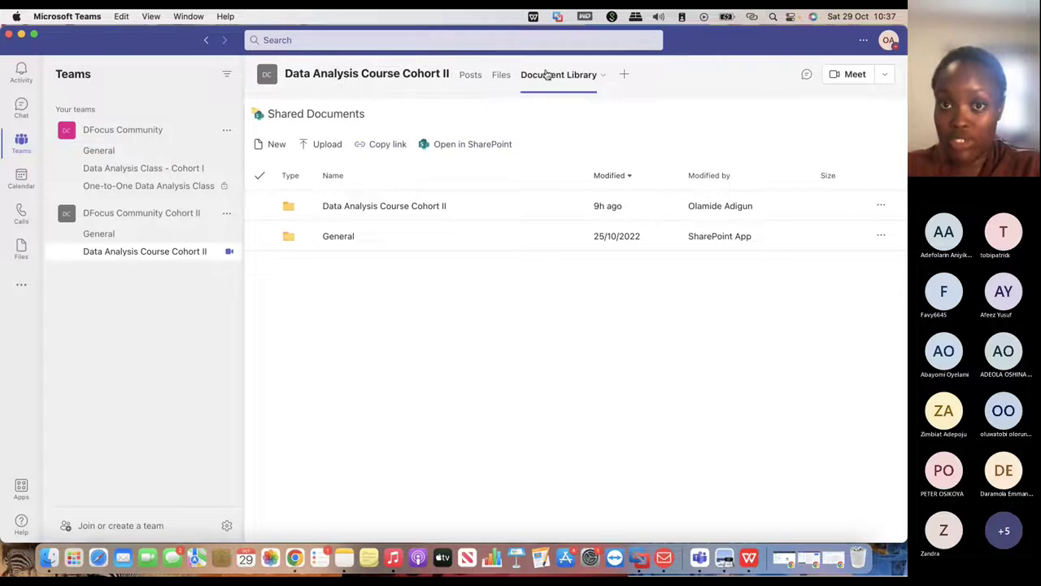
click(503, 75)
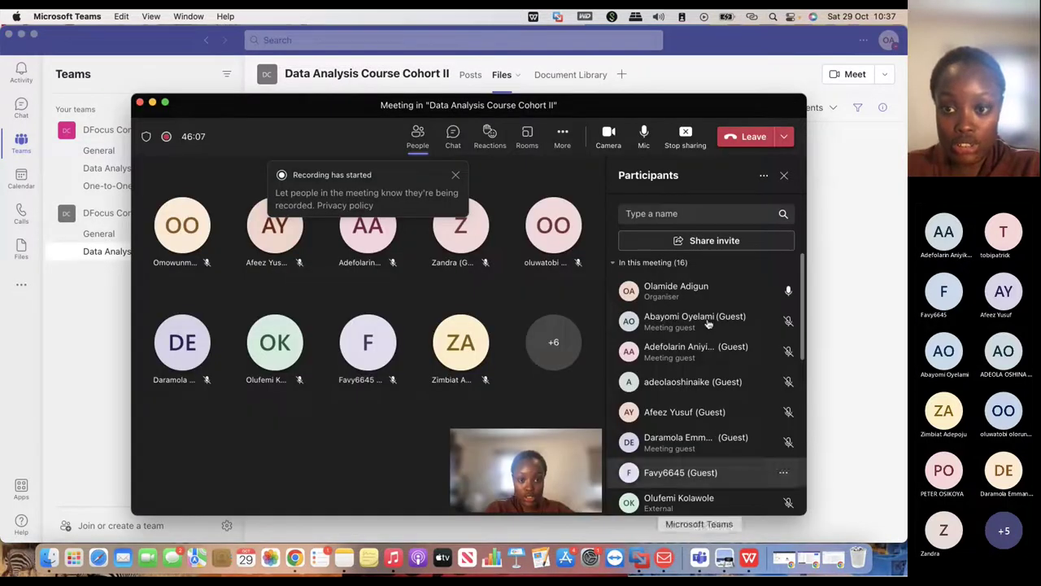
click(784, 176)
click(453, 135)
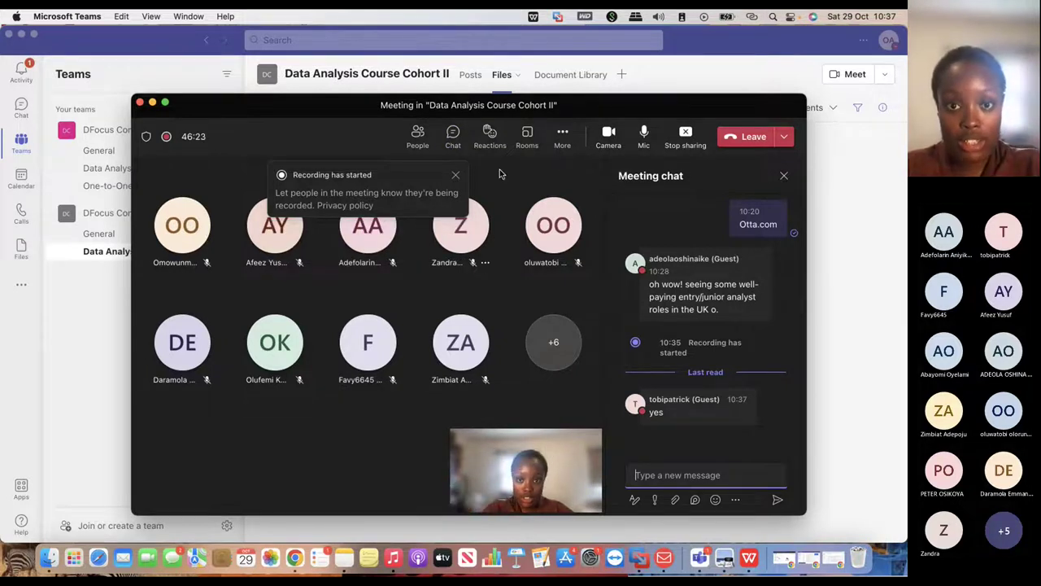
click(458, 177)
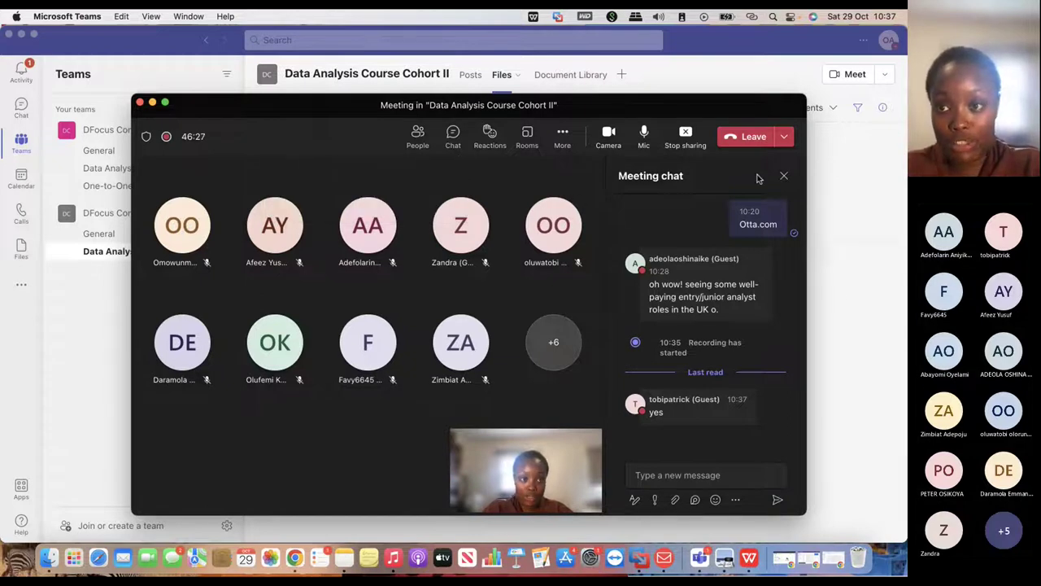
click(784, 176)
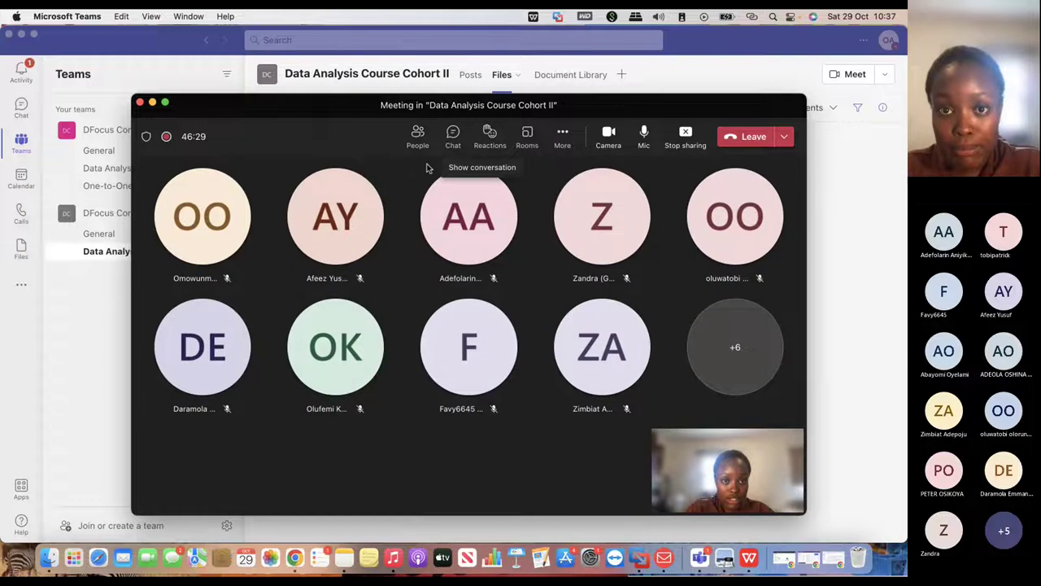
click(417, 134)
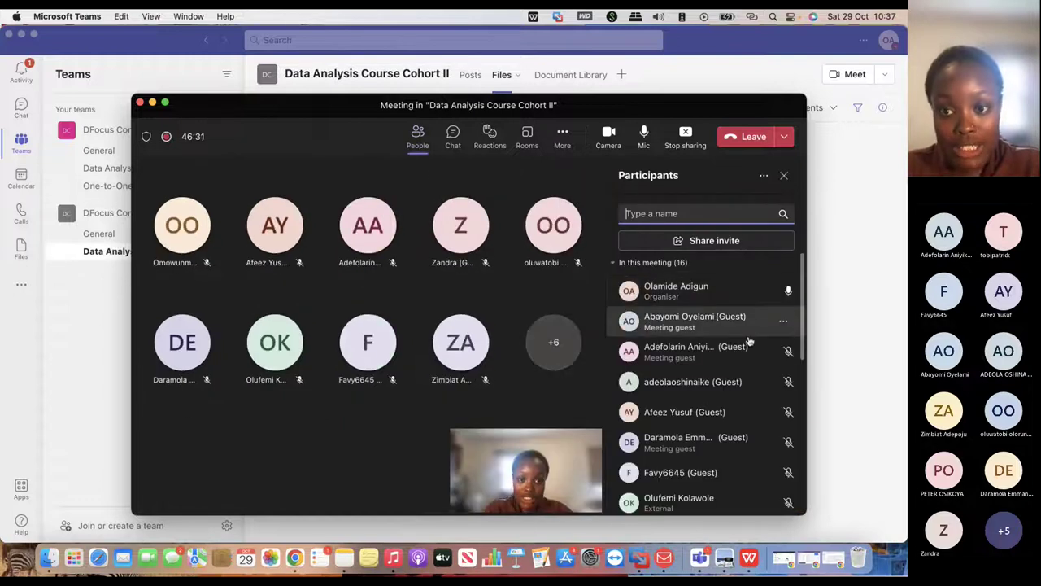
scroll(747, 350, down, 10)
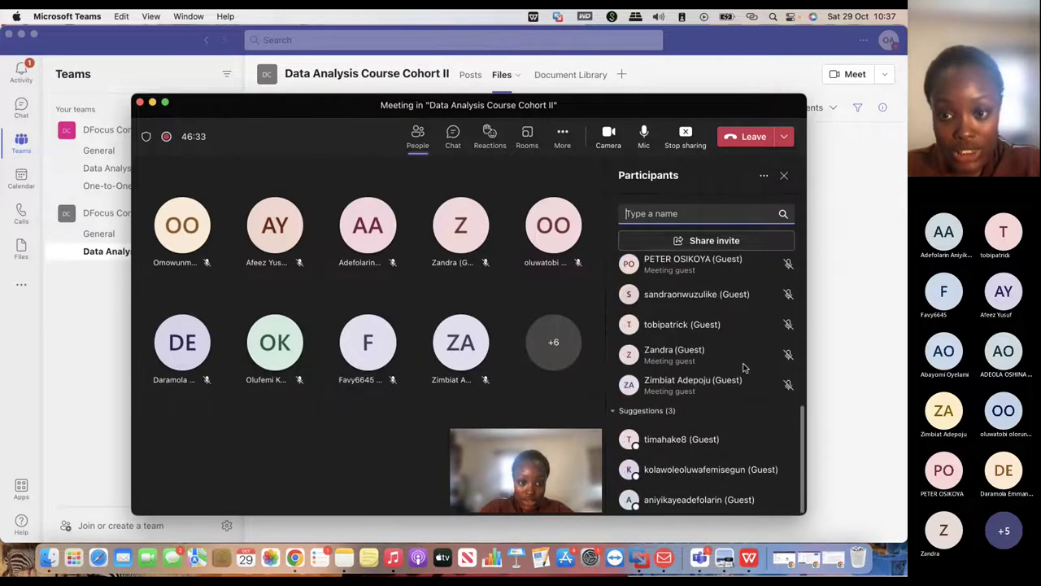
mouse_move(753, 440)
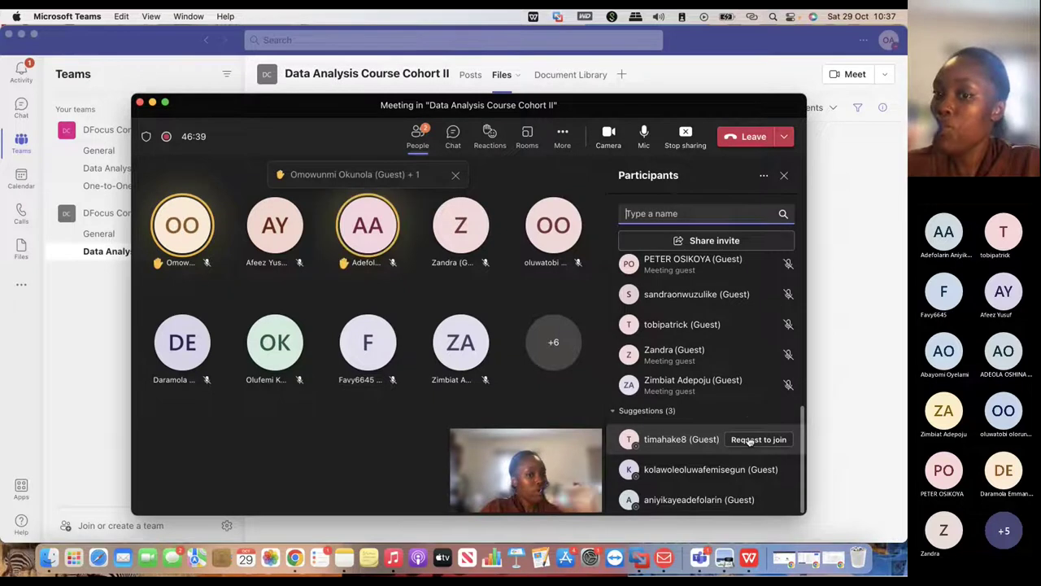
click(642, 144)
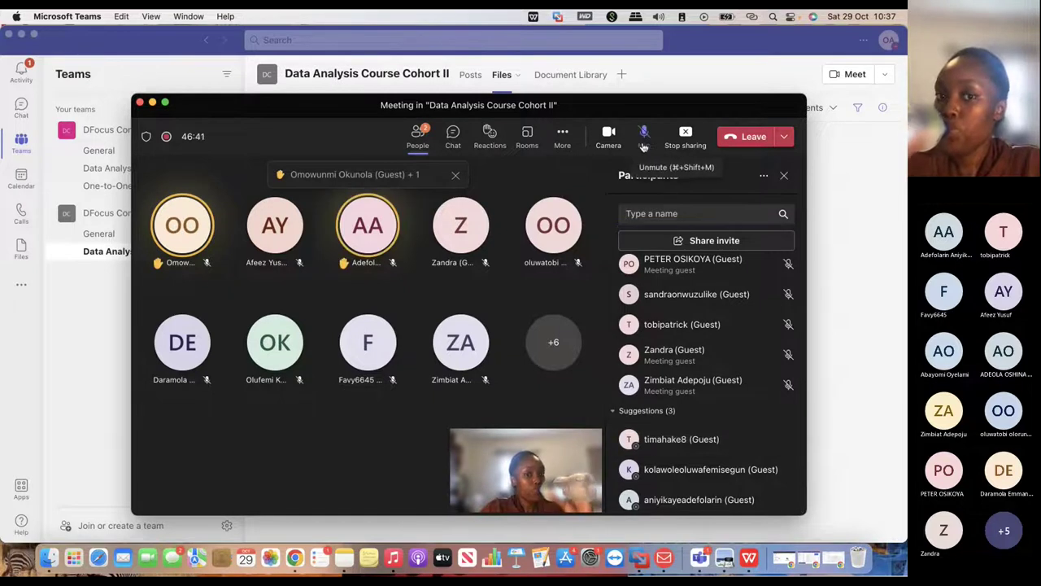
click(643, 140)
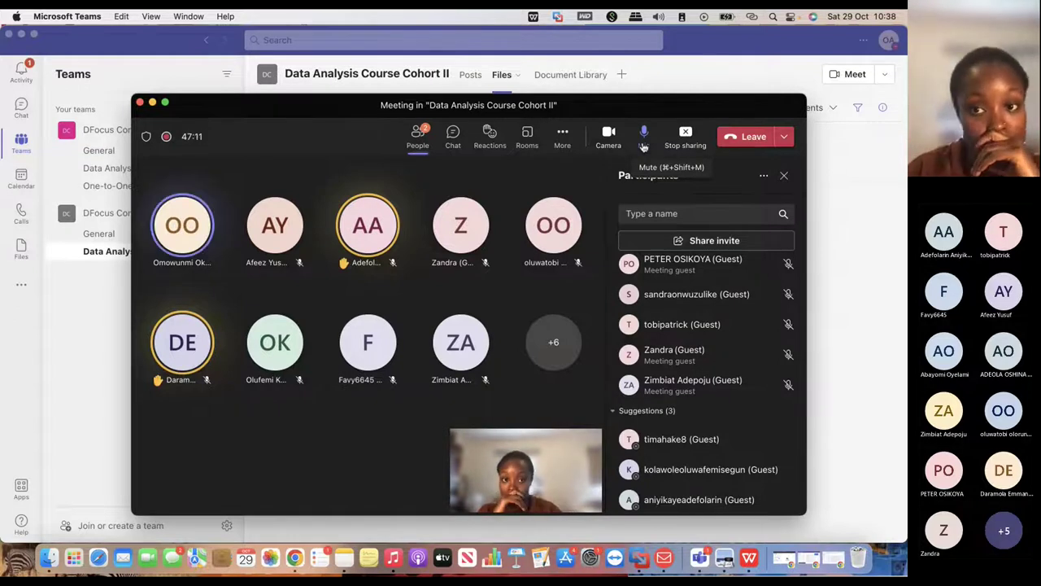
scroll(698, 297, up, 10)
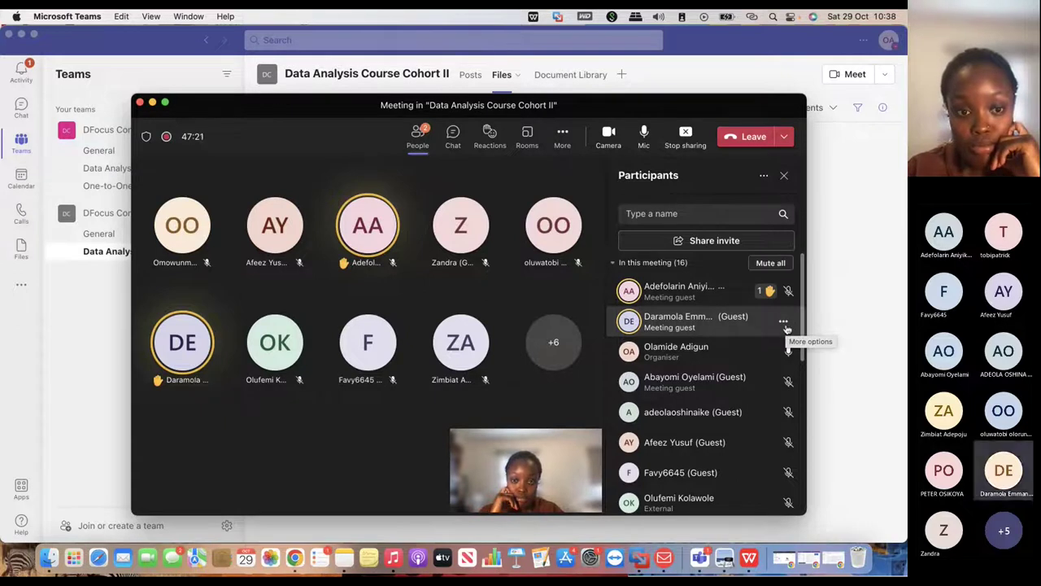
Step: Lower the raised hands of both hand-raising participants in the Participants list
click(785, 324)
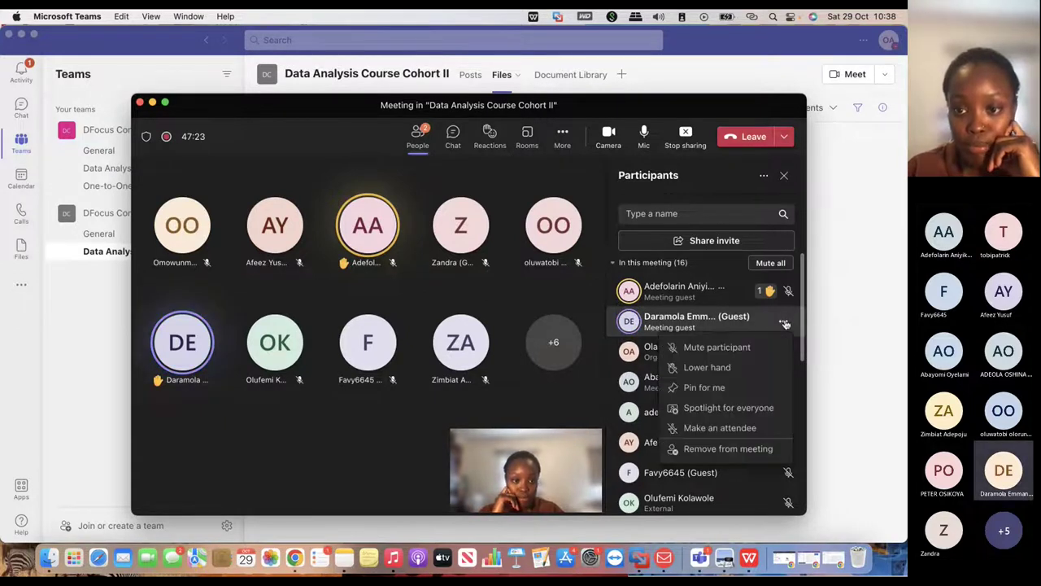
click(736, 367)
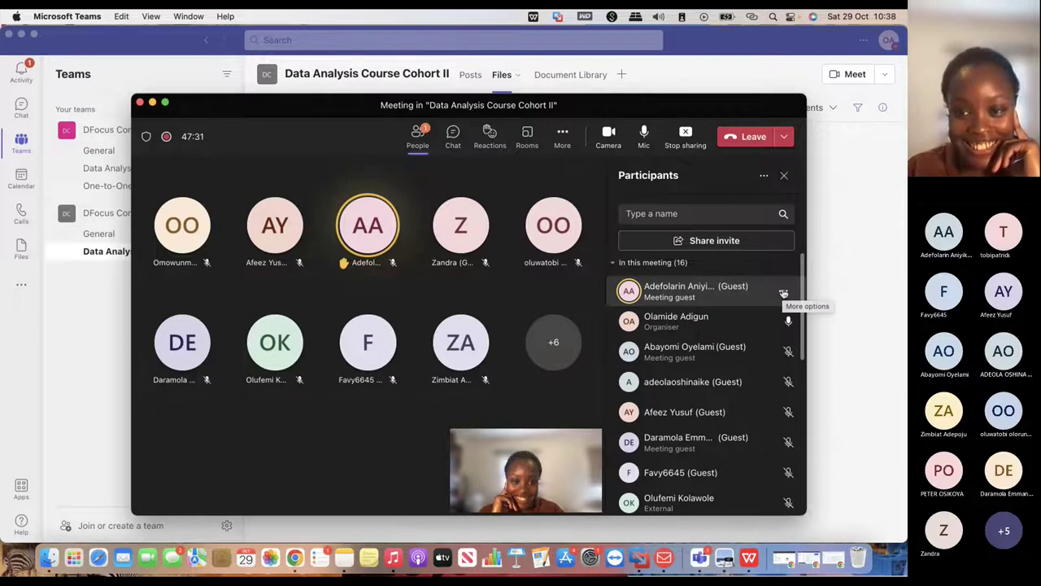
click(784, 292)
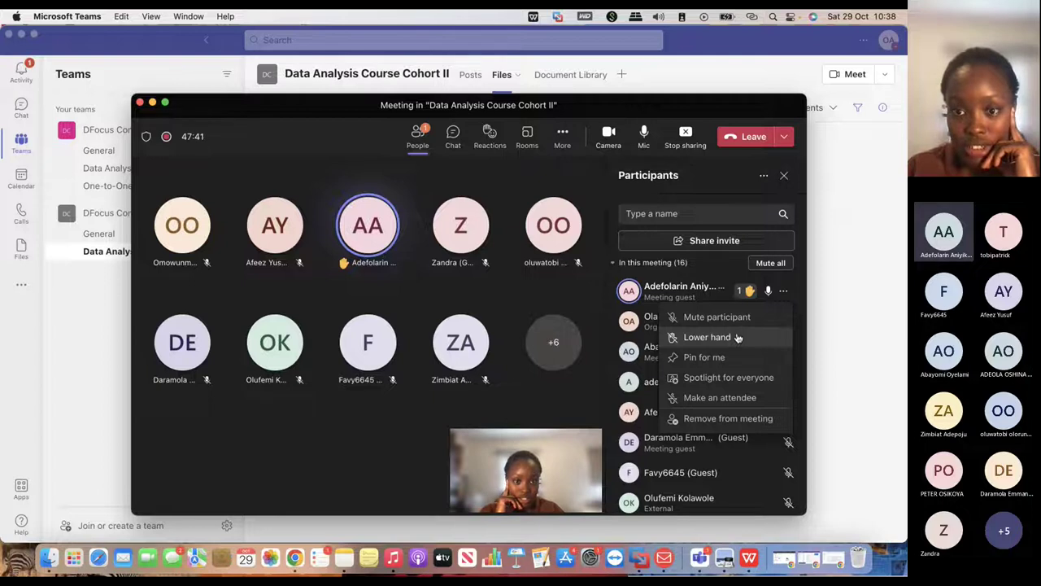
click(737, 337)
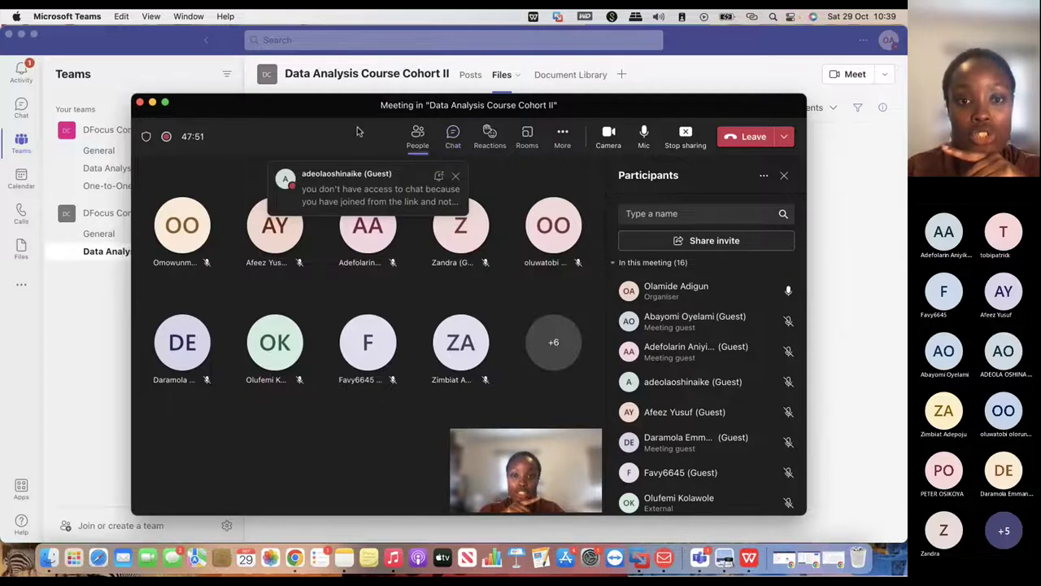
Step: Read the guests' replies in Meeting chat and glance at the More actions menu
click(350, 195)
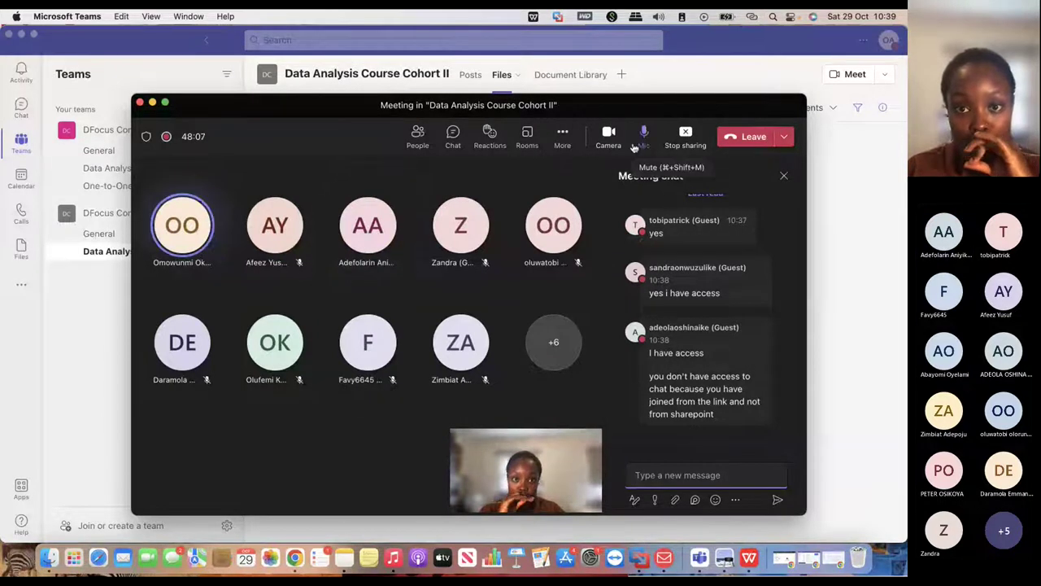
click(558, 145)
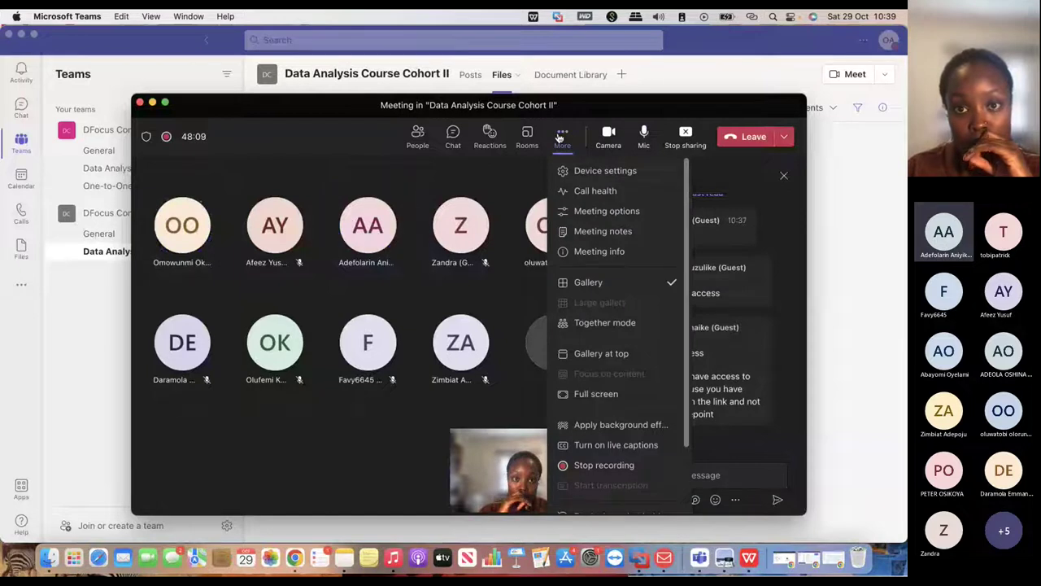
click(859, 207)
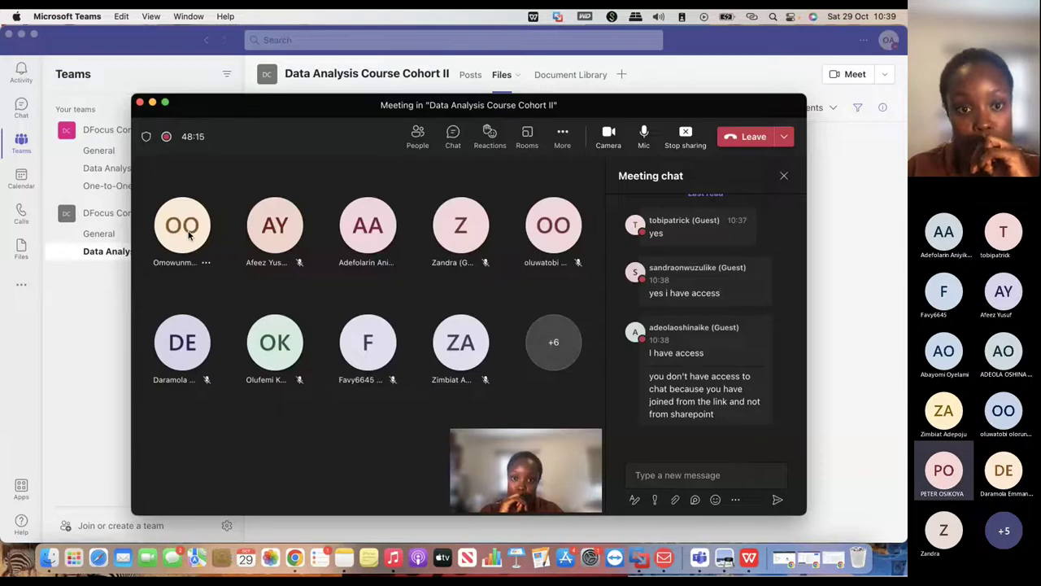
mouse_move(188, 235)
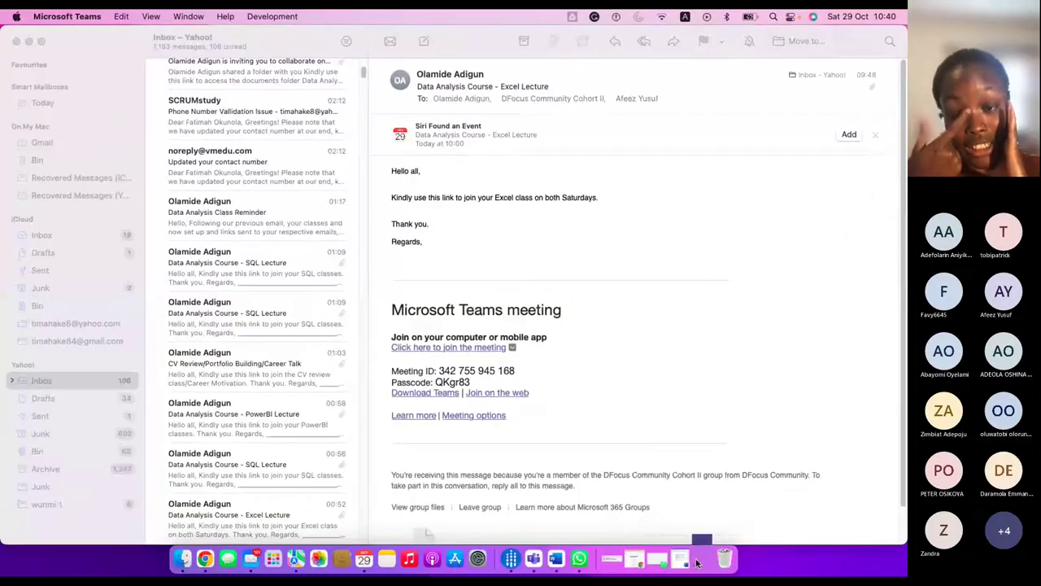
Step: Restore the meeting window from the Dock and leave it in full screen
click(691, 559)
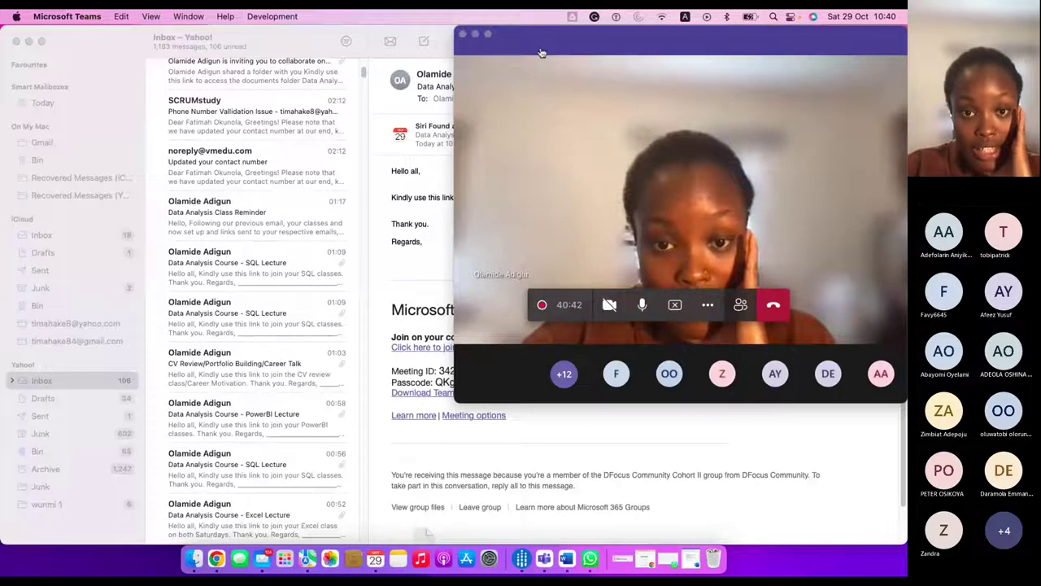
click(488, 35)
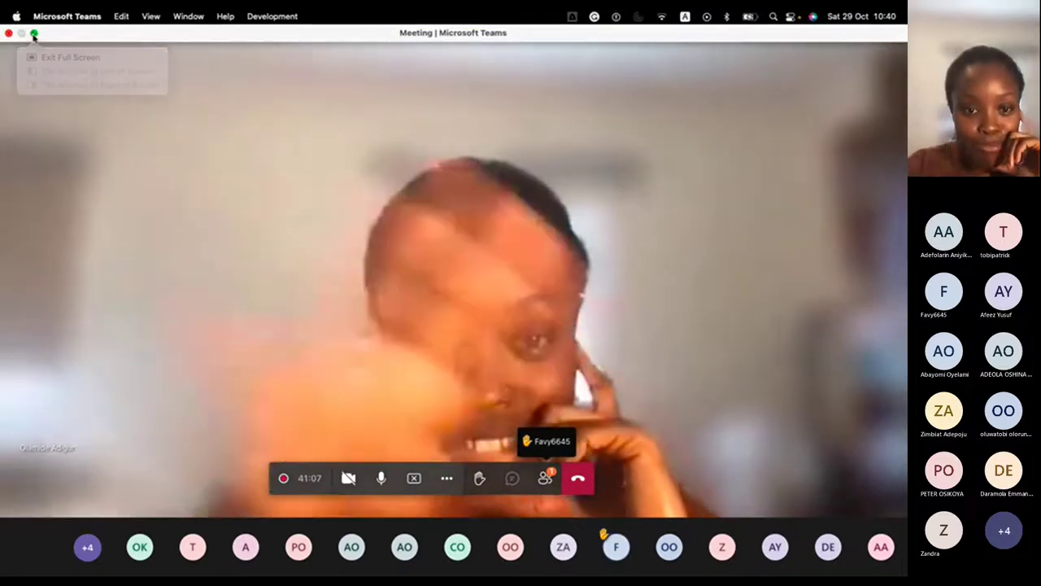
click(34, 36)
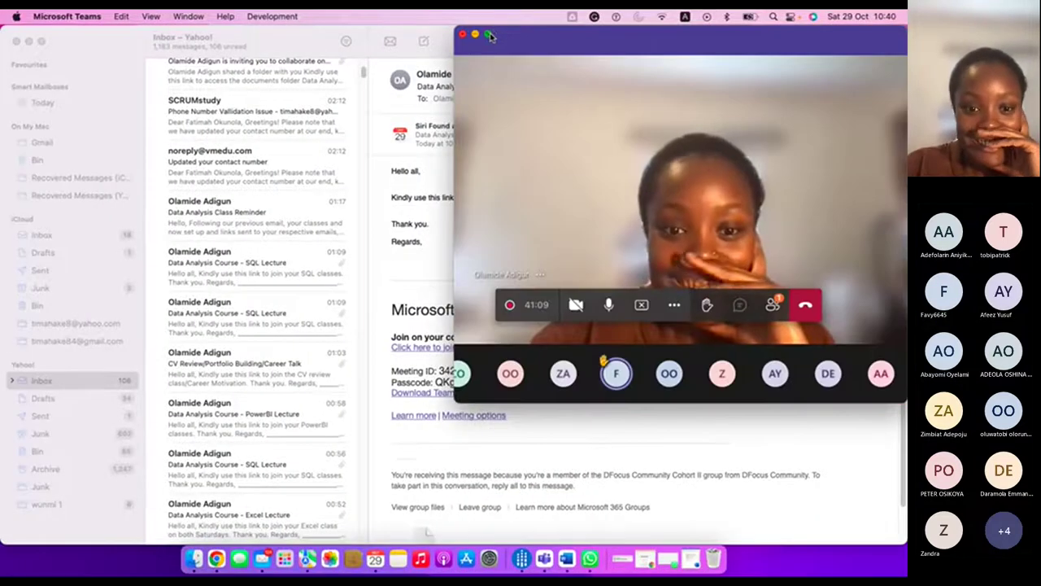
click(488, 34)
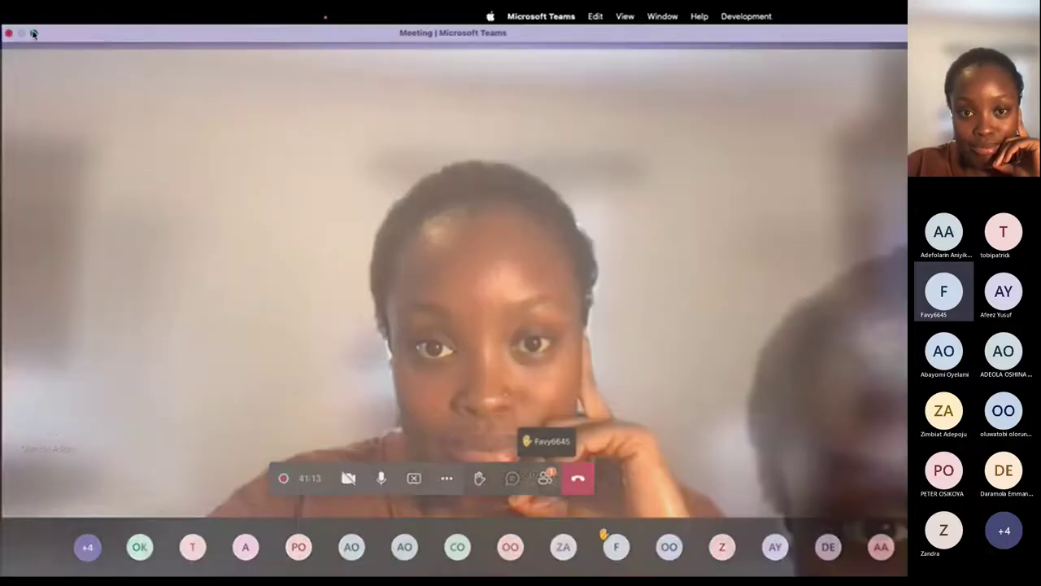
click(33, 34)
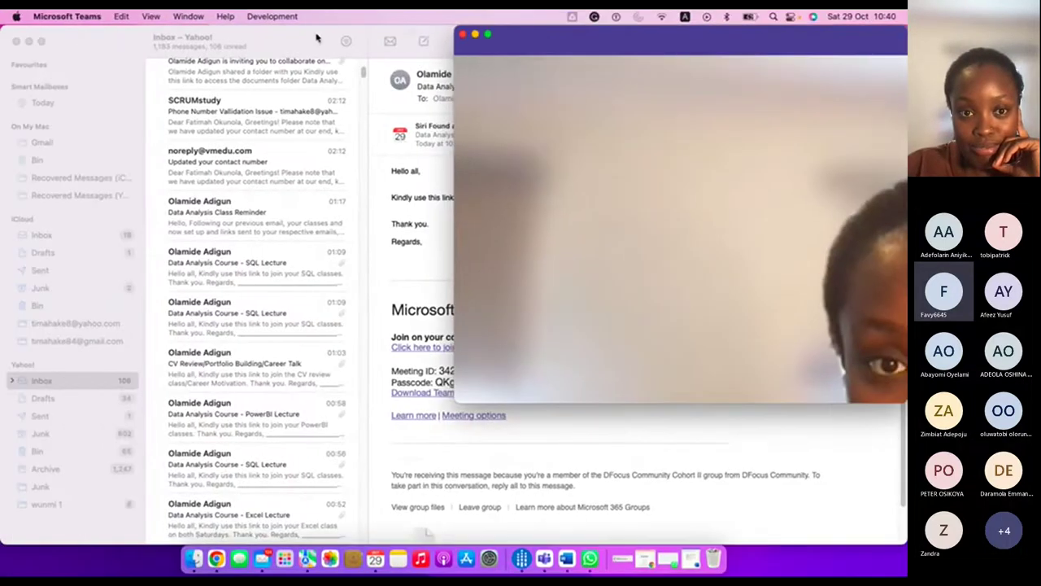
click(487, 34)
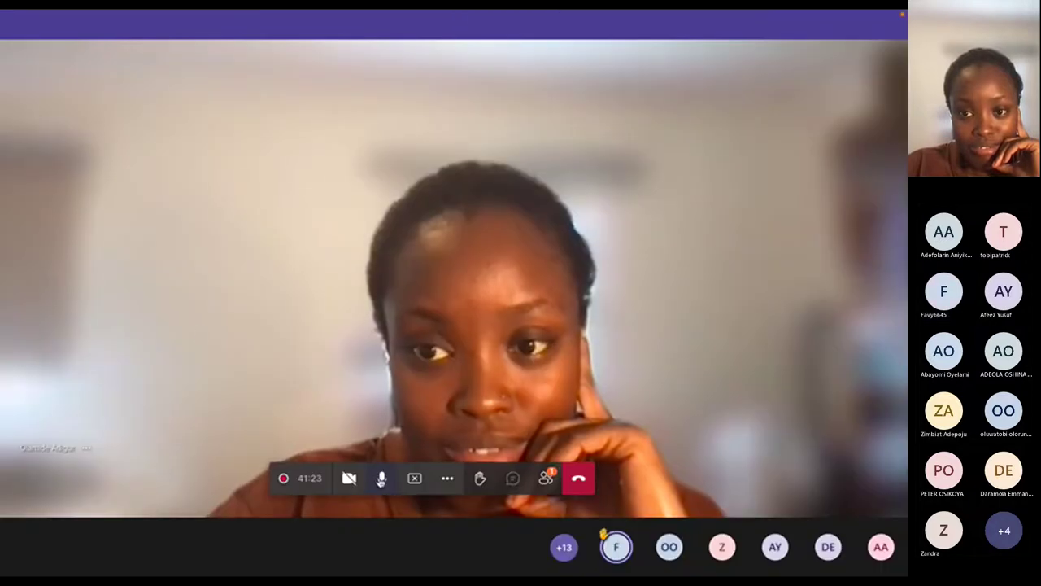
Step: Mute then unmute the microphone with Ctrl+Shift+M, and open More meeting options for the layout
click(382, 480)
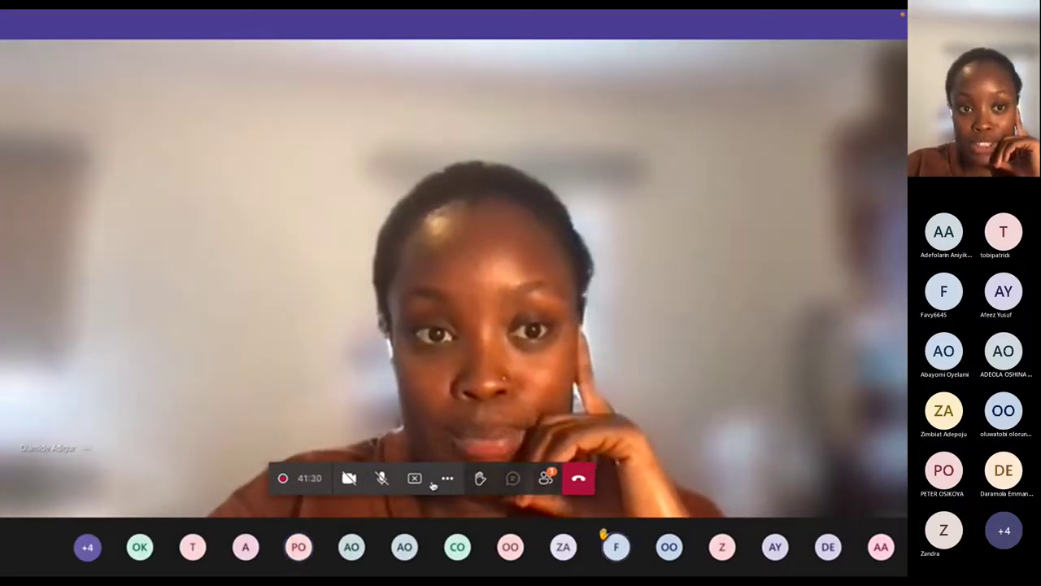
key(ctrl+shift+m)
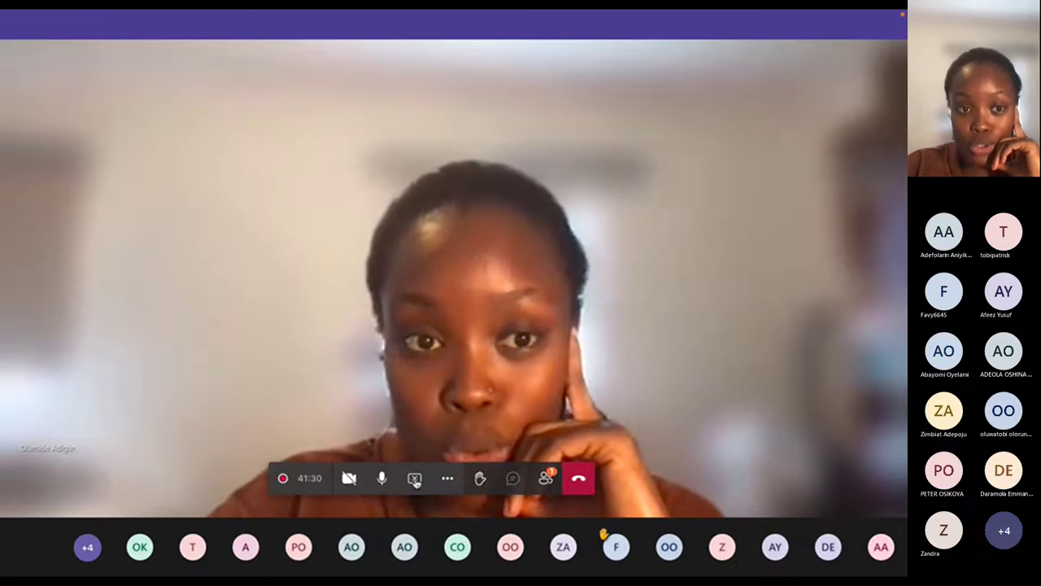
click(447, 477)
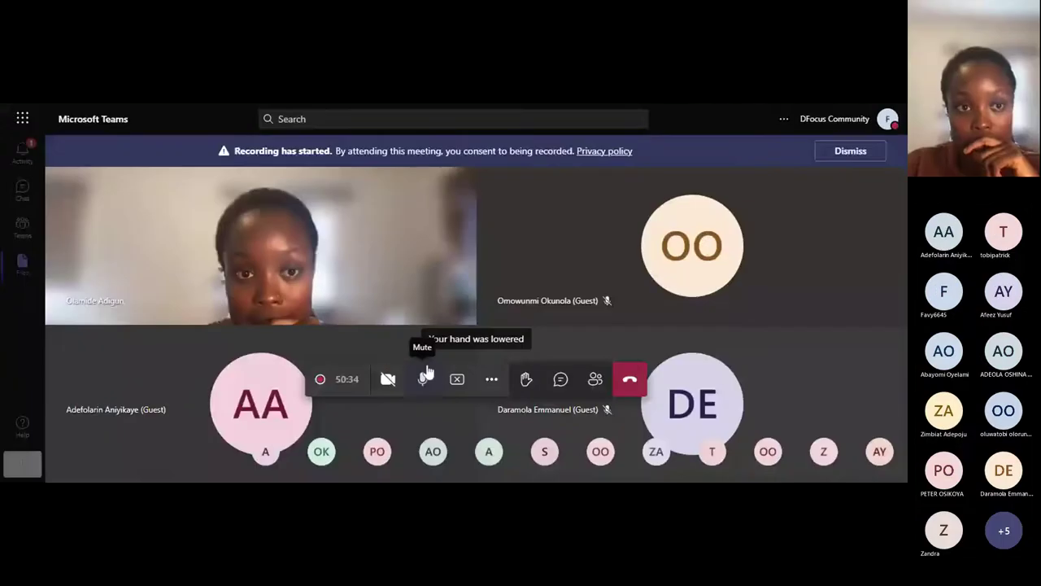
Step: Show the recent files list, including DATA ANALYSIS BASIC - Class 2.pptx, from the app rail
click(22, 260)
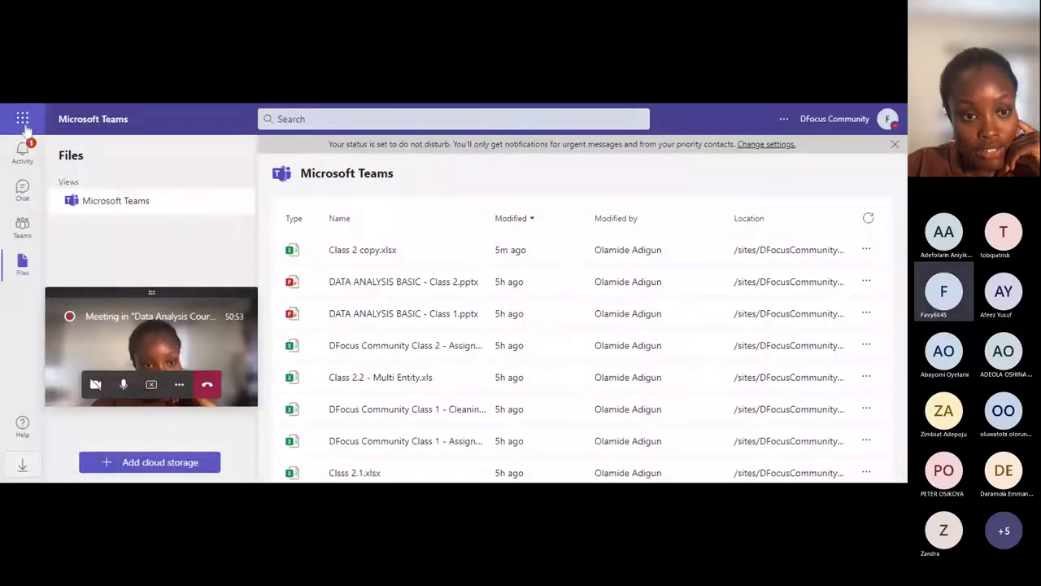
Step: Move the mini meeting window aside and switch from General to the Data Analysis Course Cohort II channel
click(22, 228)
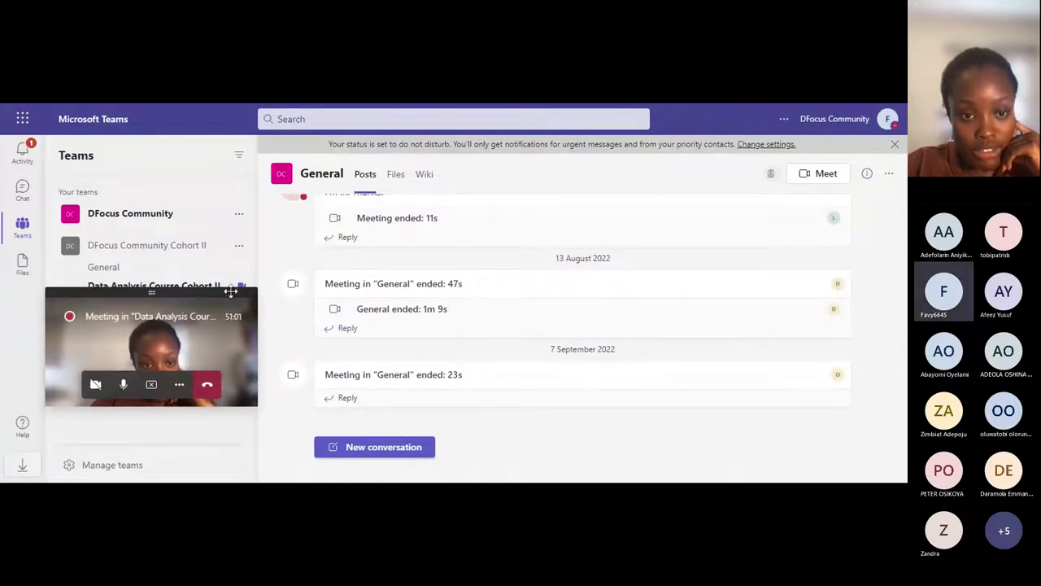
drag(231, 291, 599, 368)
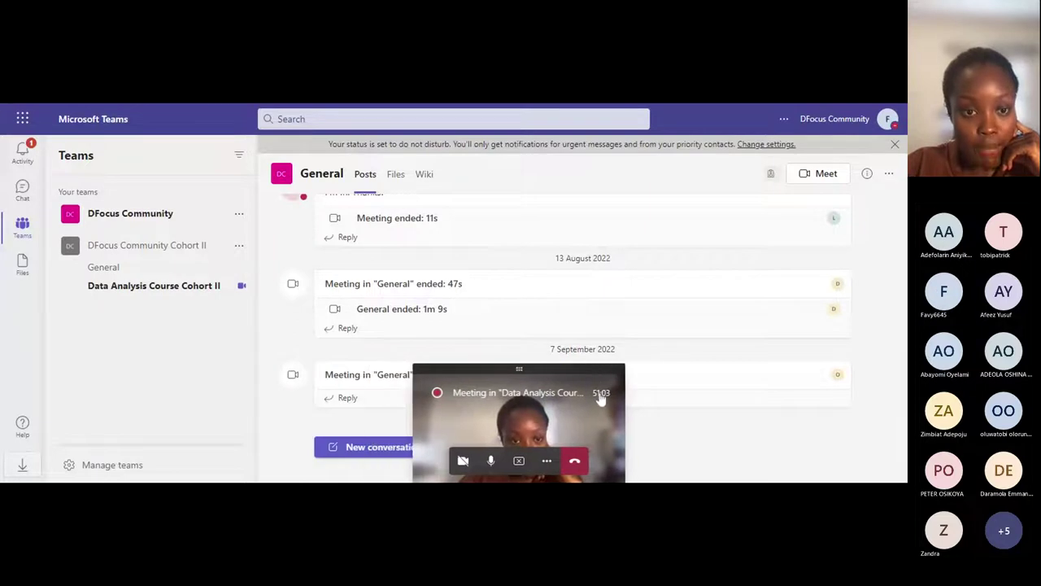
click(140, 298)
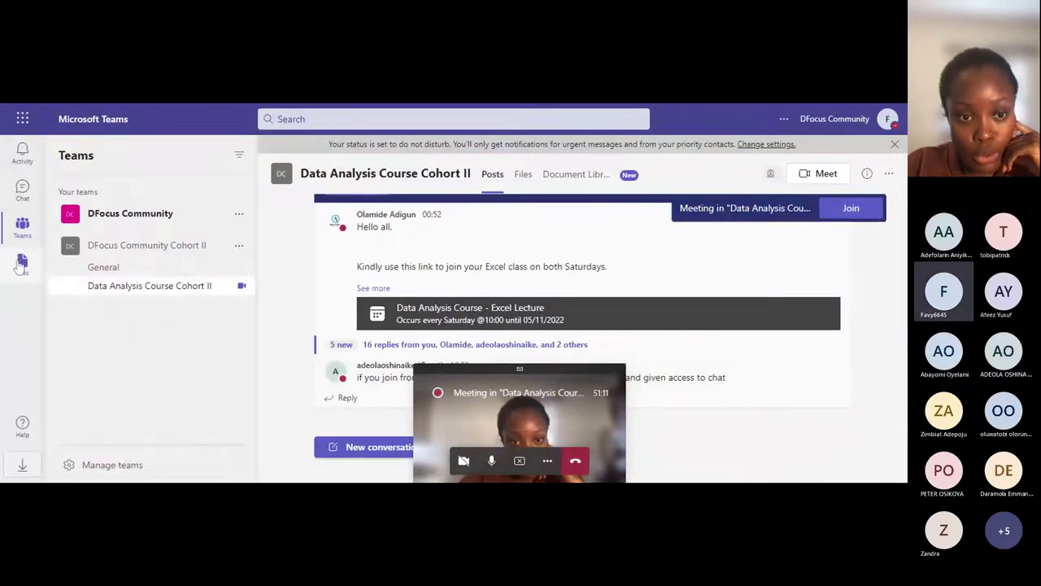
click(22, 262)
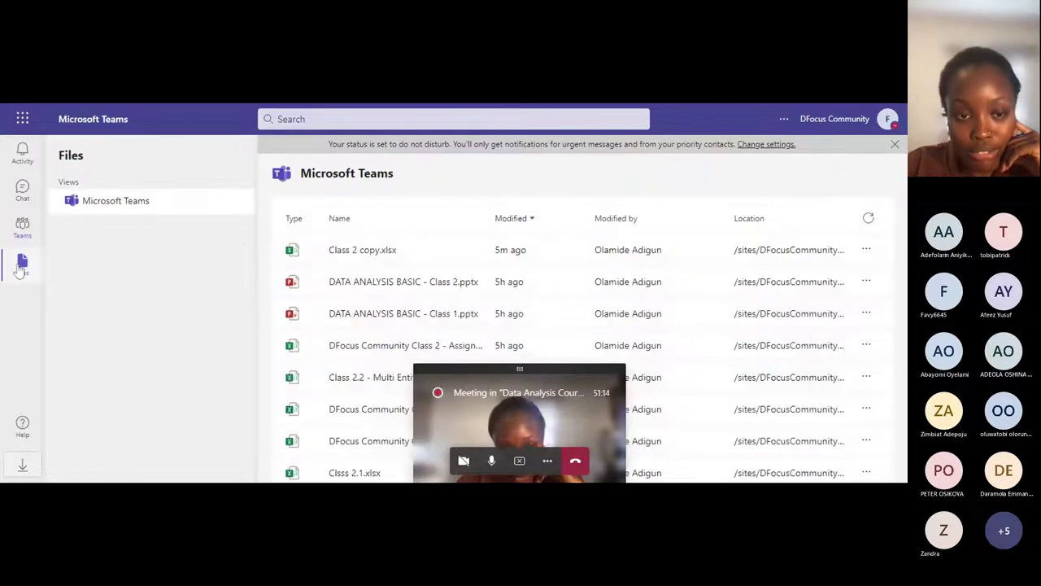
click(22, 225)
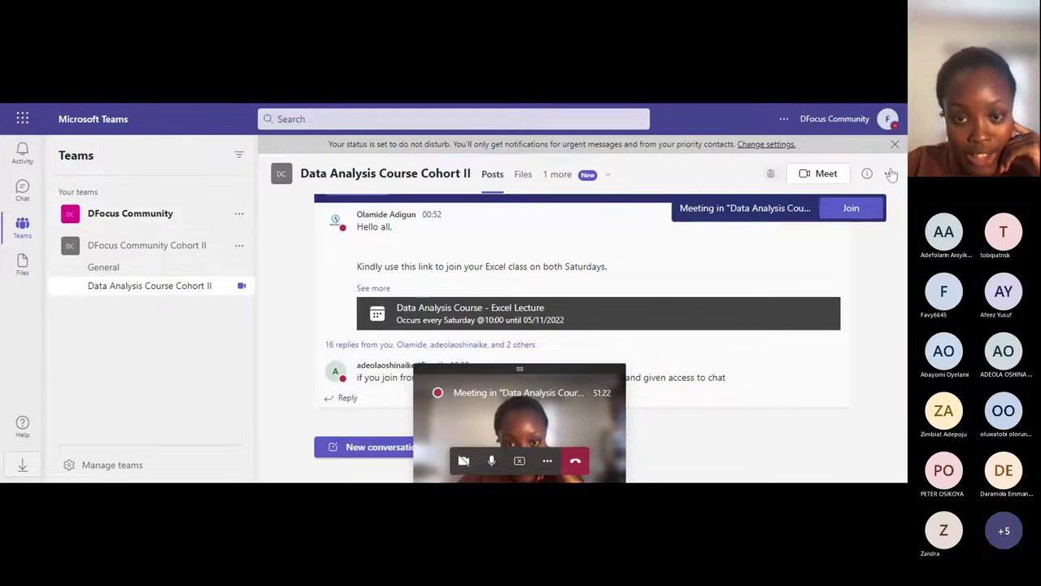
Step: Show the Cohort II channel's file folders, then stop sharing from the mini meeting window
click(523, 176)
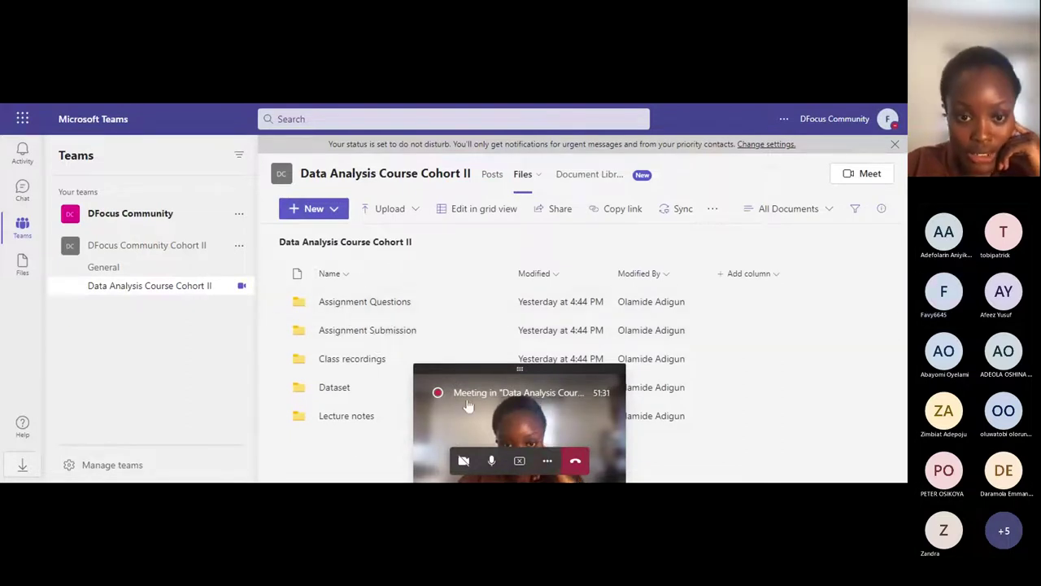
drag(488, 364, 81, 179)
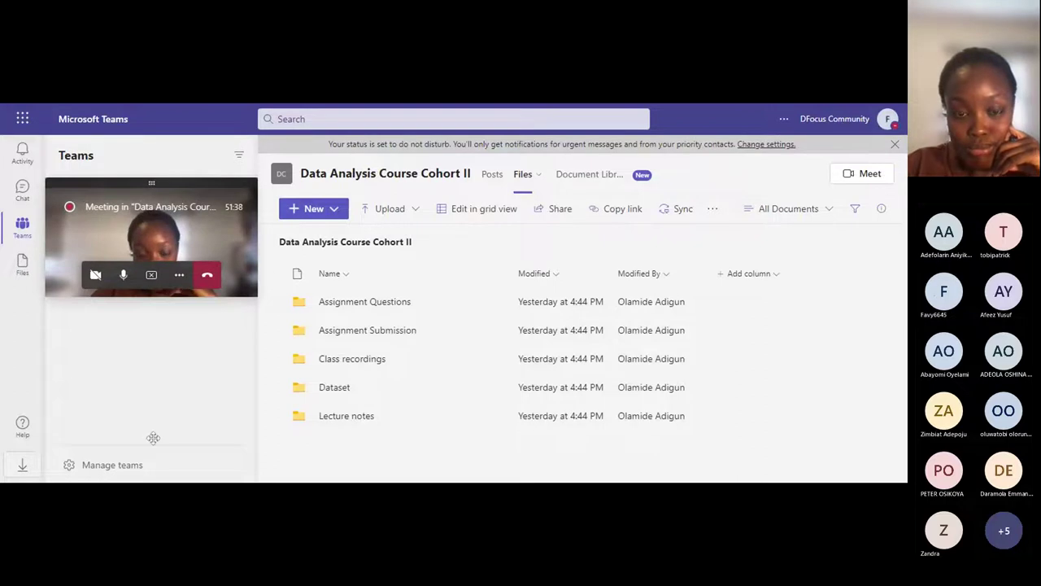
click(152, 274)
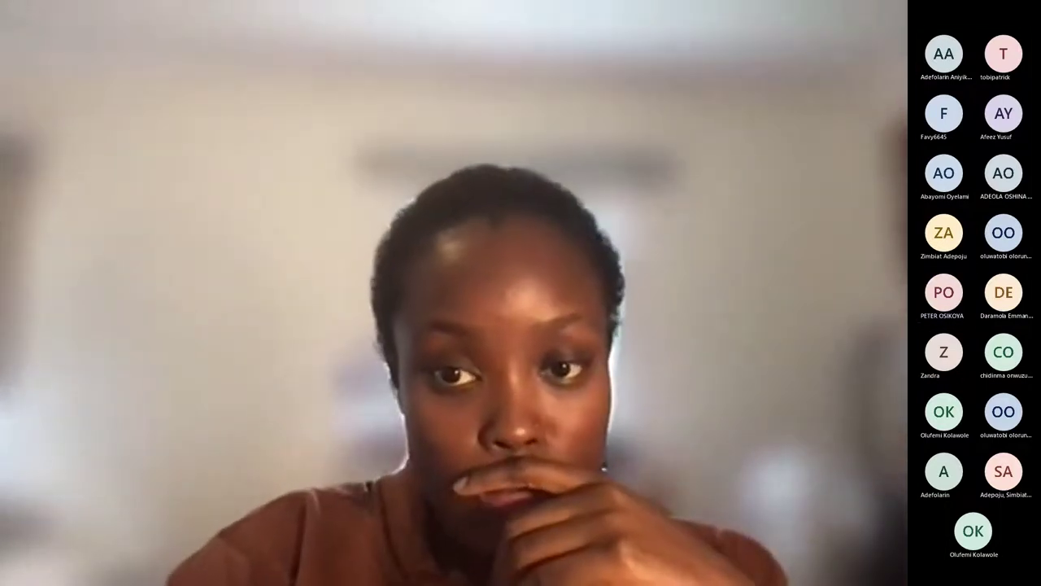
Step: Unmute and re-mute the microphone, then stop sharing the meeting window
mouse_move(379, 517)
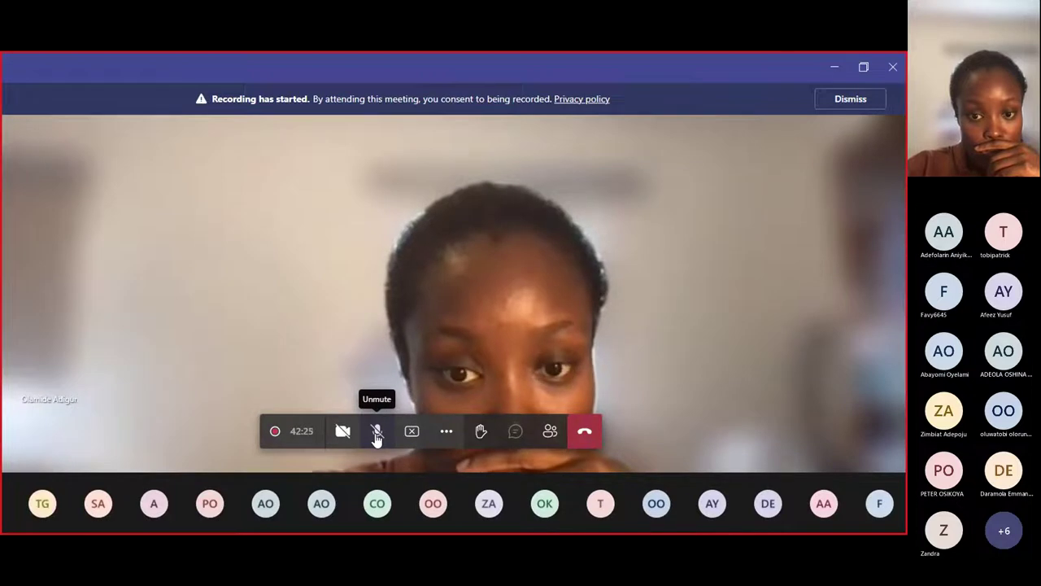
click(378, 434)
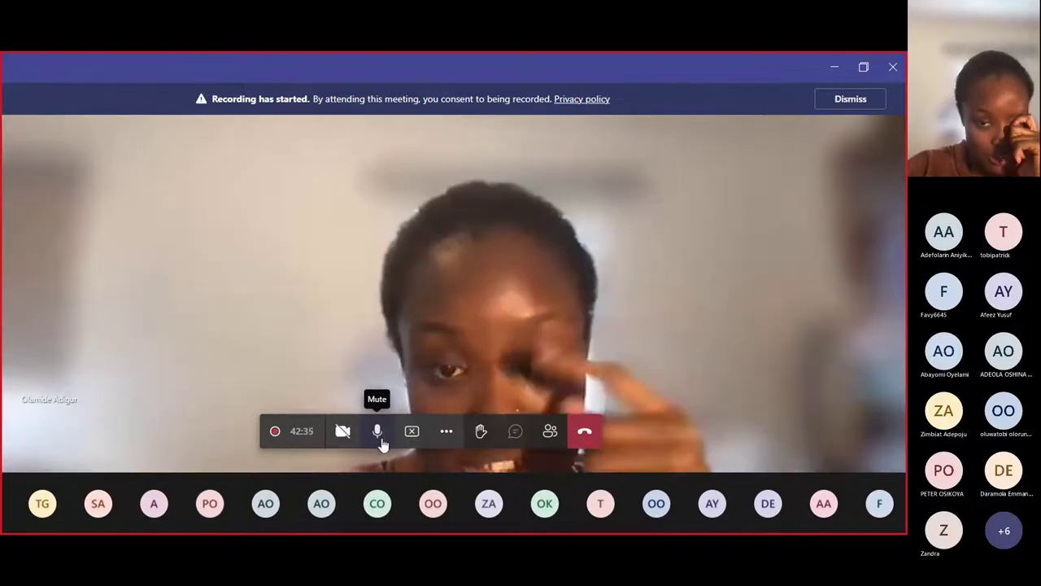
click(381, 442)
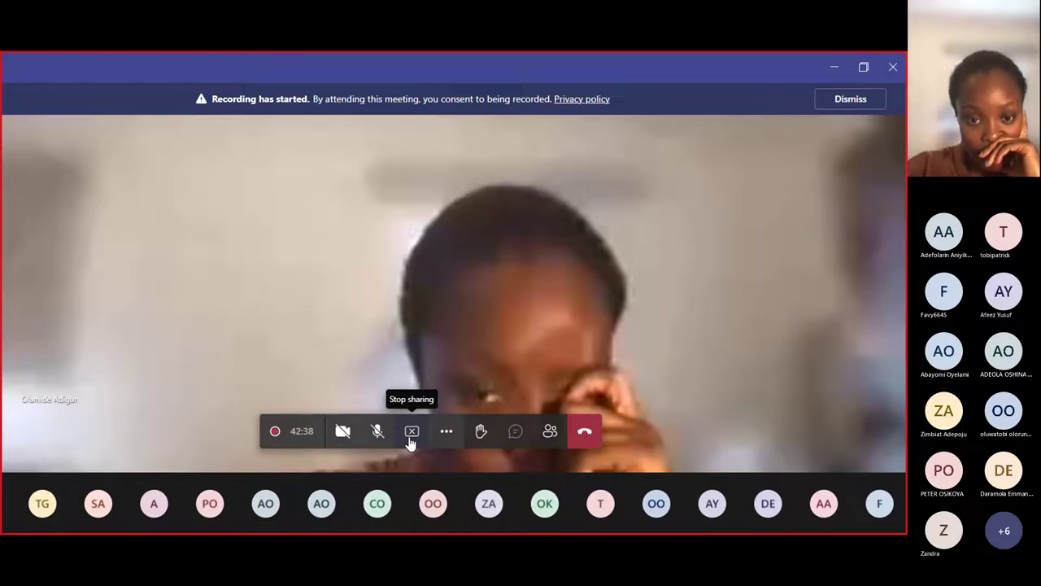
click(412, 433)
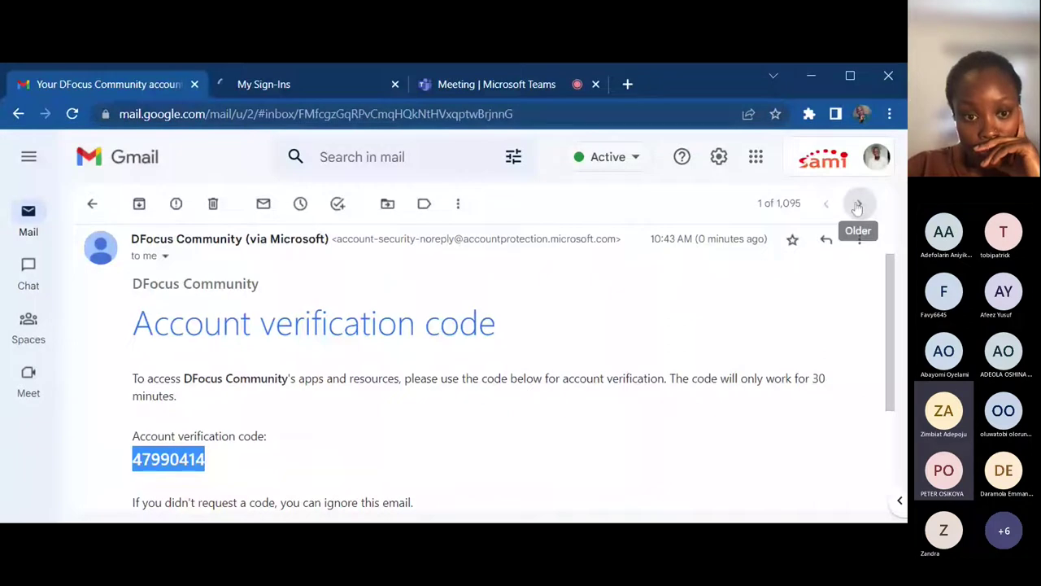
Step: Step back five older Gmail messages to the Cohort II invitation, then return to the Meeting | Microsoft Teams tab
click(858, 205)
click(857, 205)
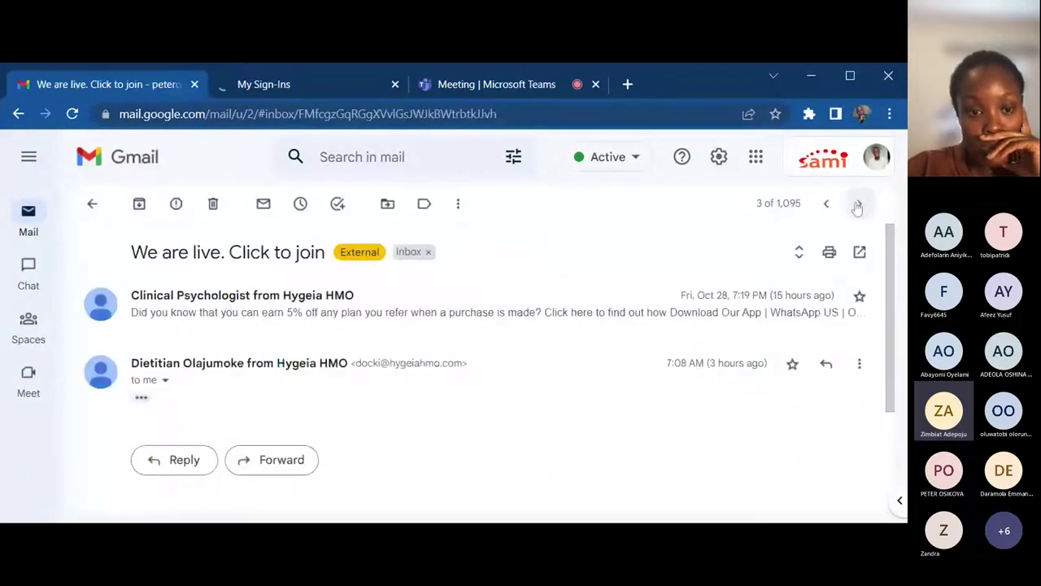
click(857, 205)
click(857, 205)
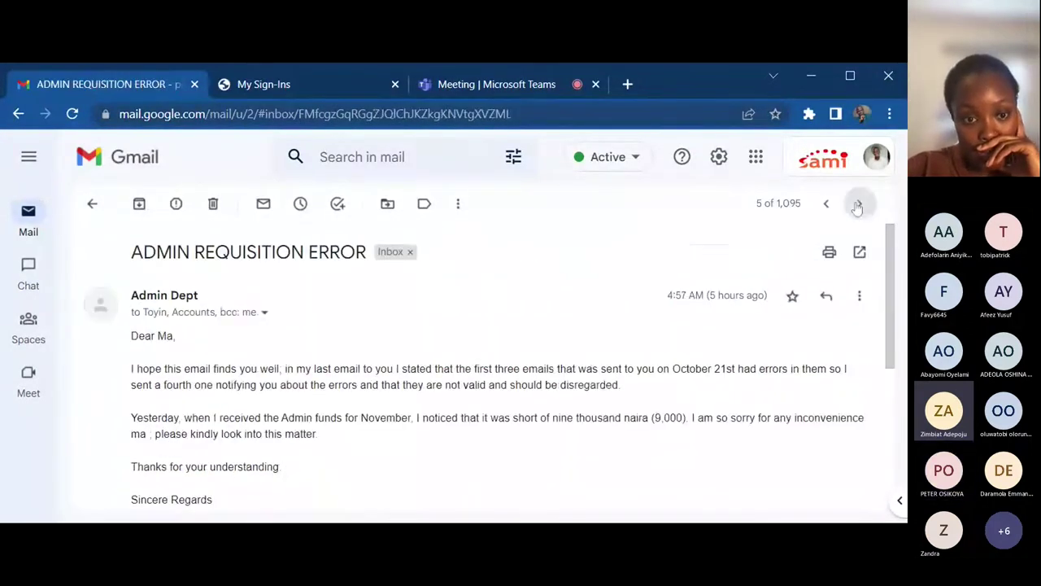
click(857, 205)
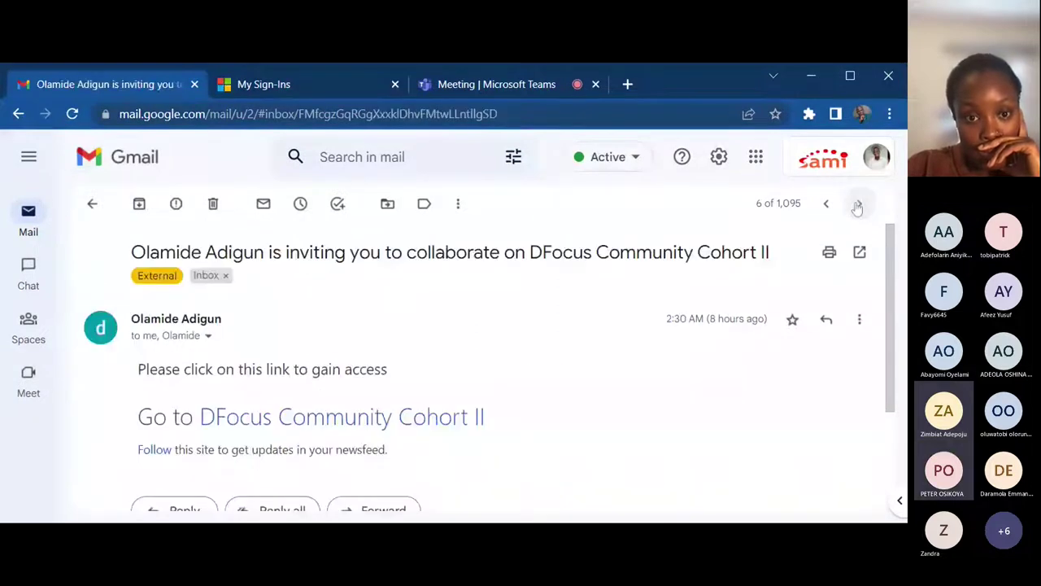
click(470, 84)
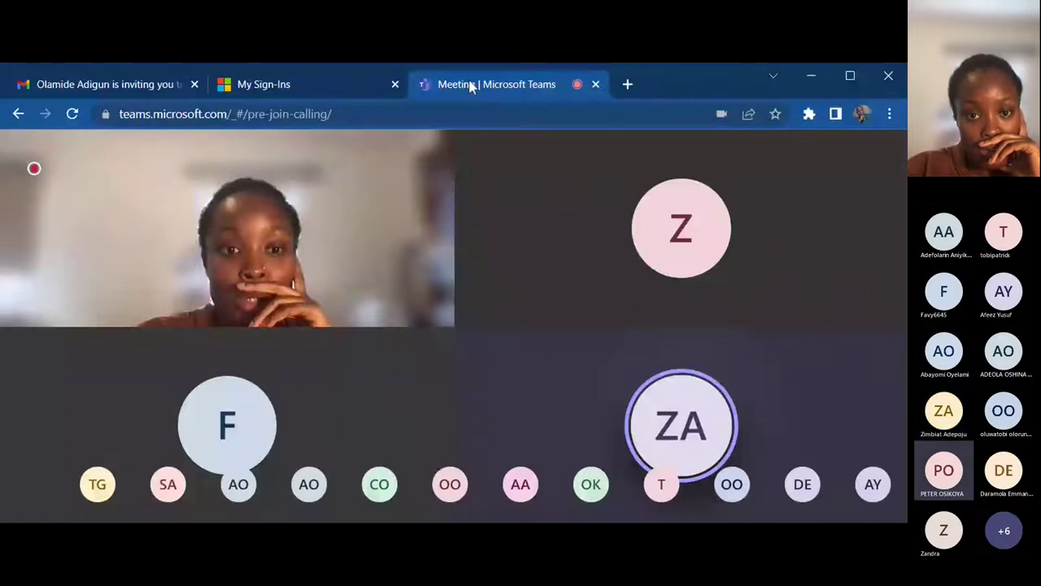
Step: Scroll through the Microsoft Authenticator setup page on My Sign-Ins, then add a new browser tab
click(268, 84)
scroll(447, 342, down, 1)
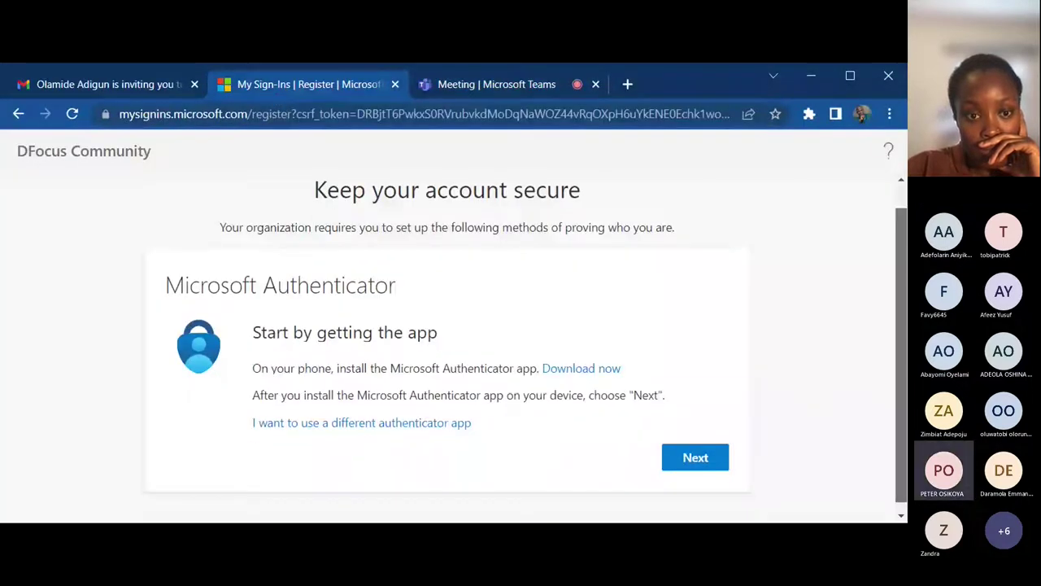
scroll(532, 339, down, 1)
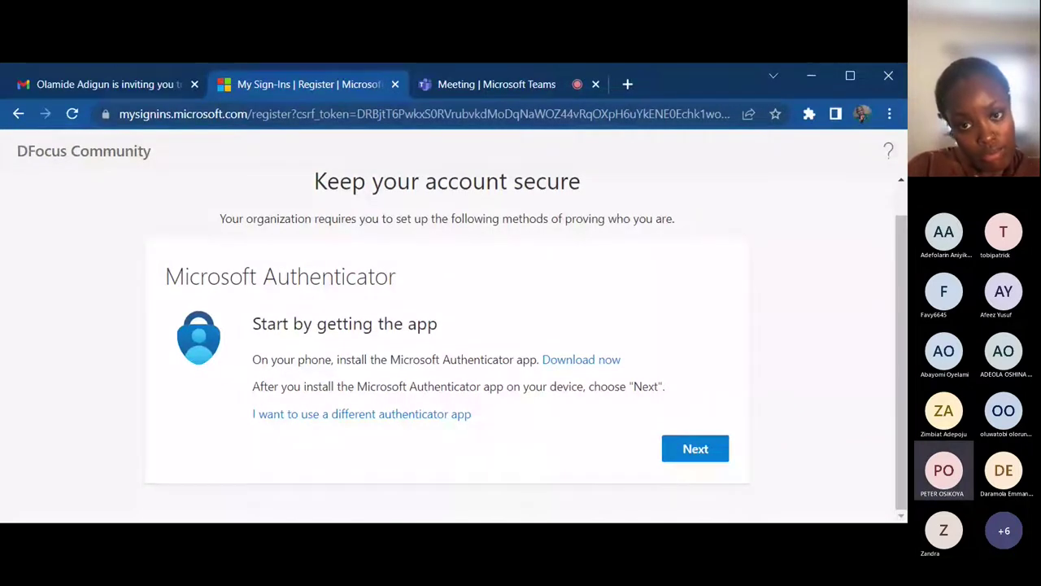
click(628, 84)
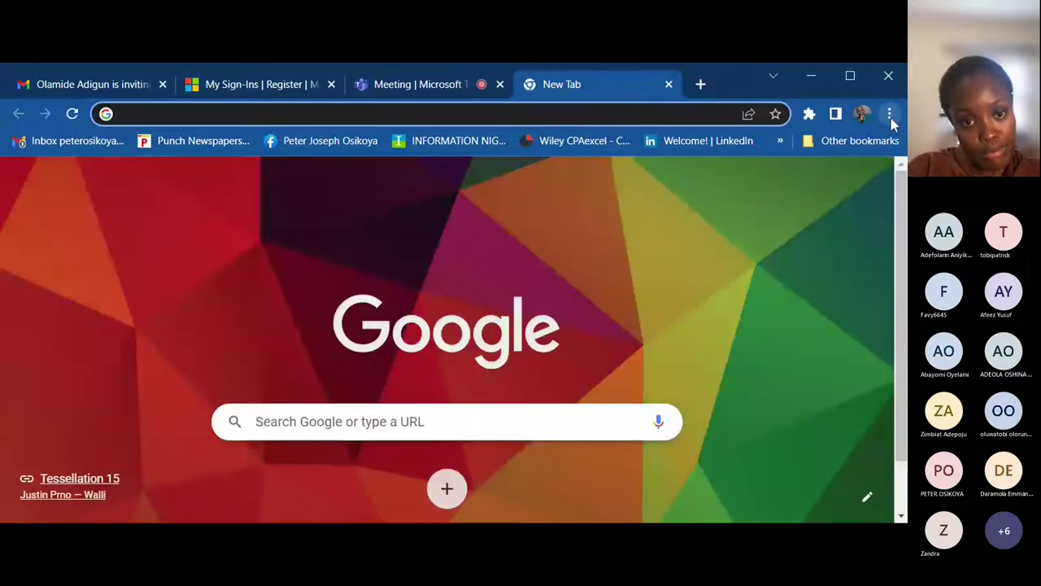
Step: Bring up Chrome's downloads with Ctrl+J and show Teams_windows_x64.exe in its folder
key(ctrl+j)
click(283, 316)
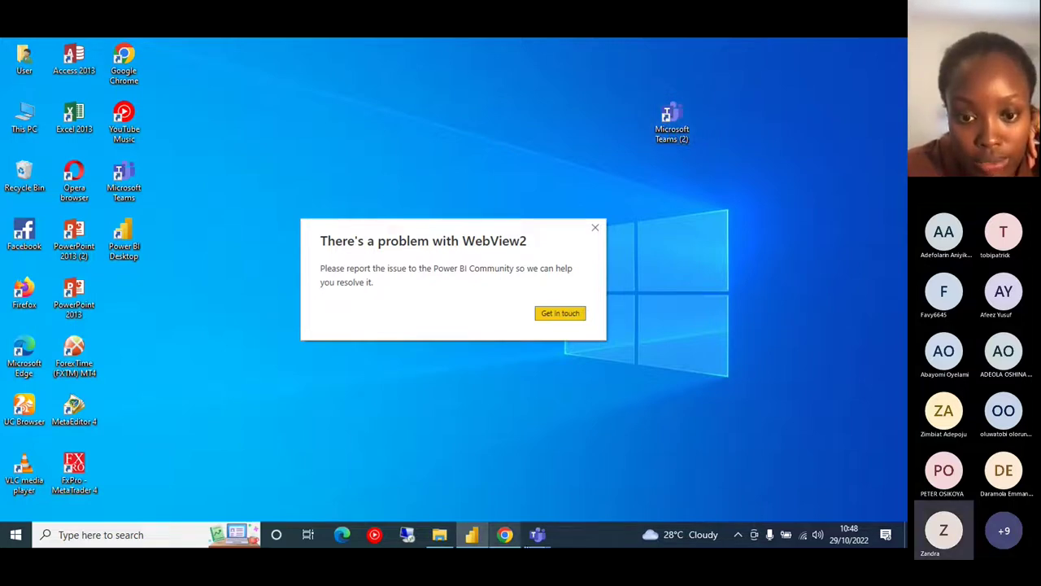
mouse_move(537, 541)
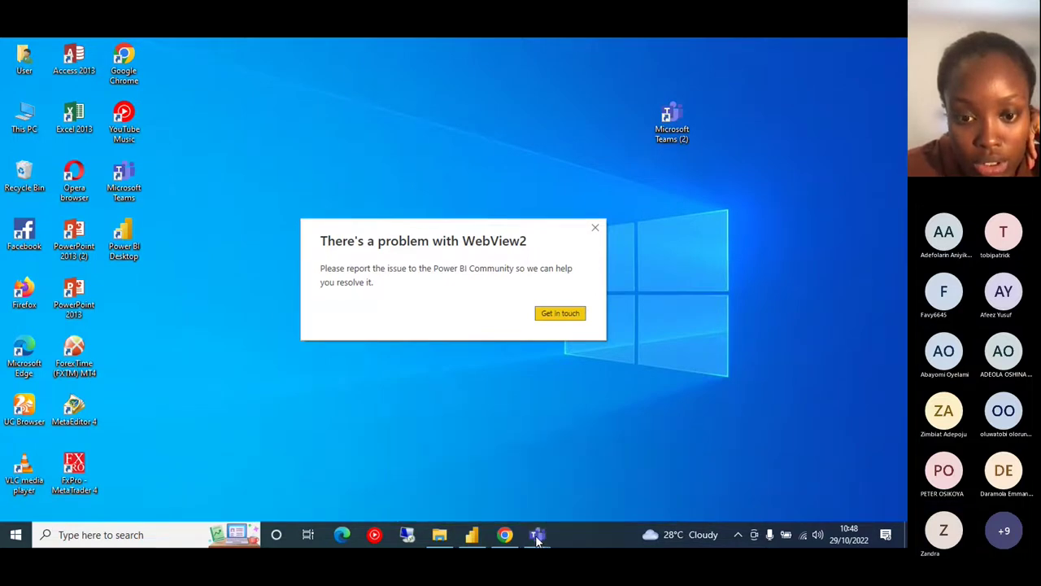
mouse_move(610, 487)
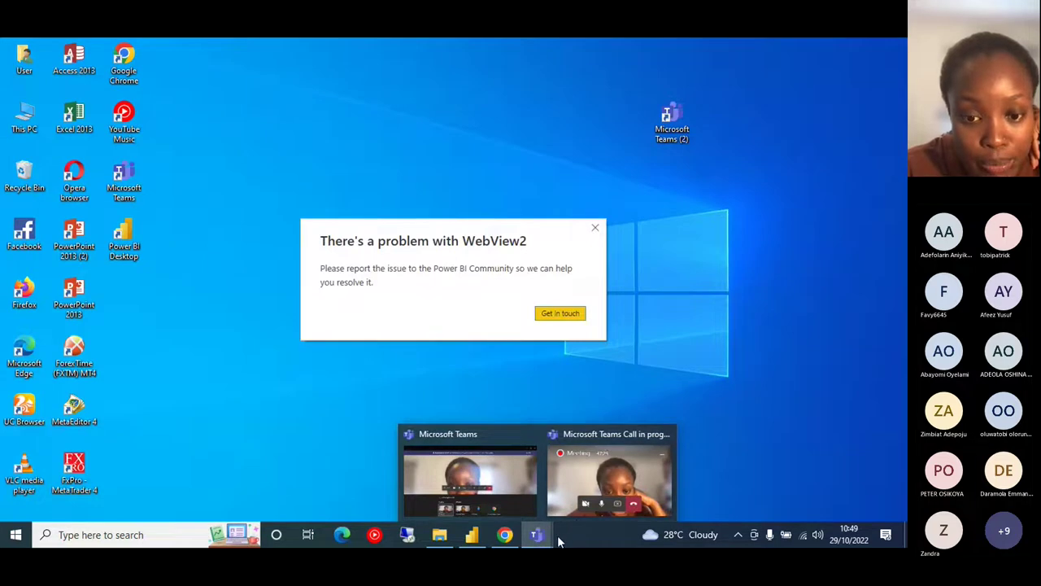
Step: Restore the Teams class meeting window via the taskbar call thumbnail and the desktop shortcut
click(550, 491)
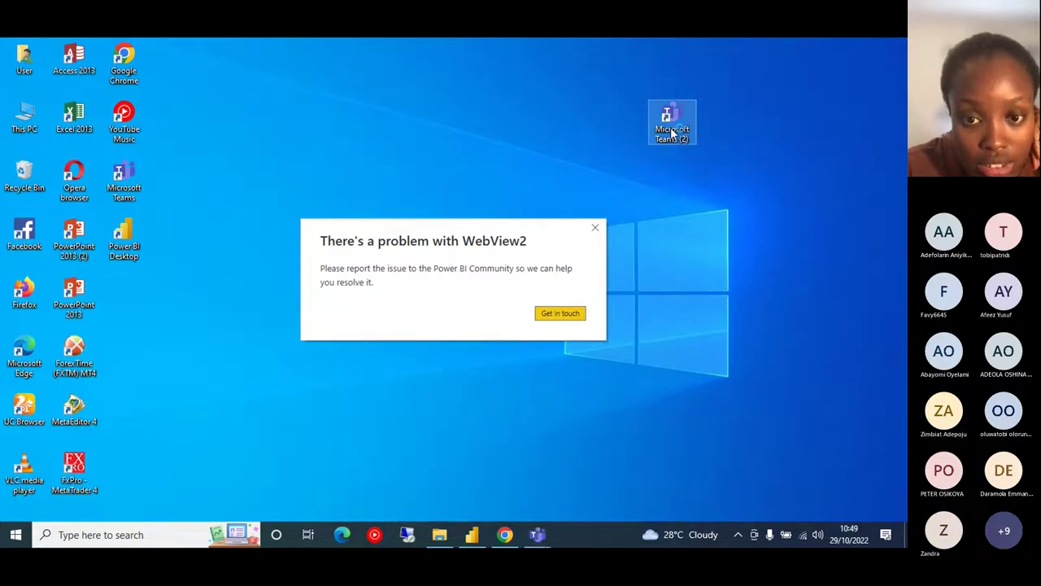
double_click(672, 134)
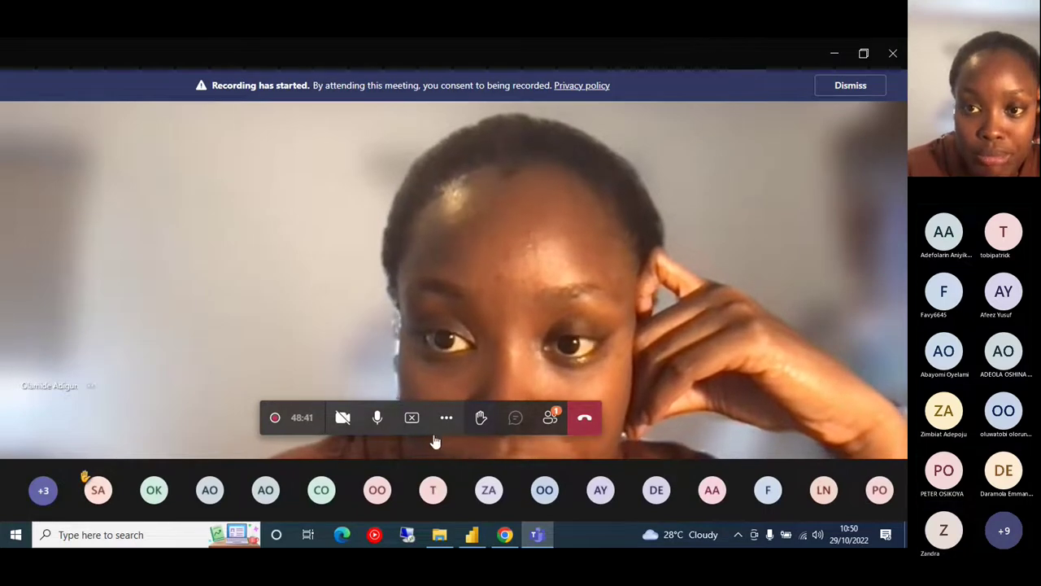
Step: Mute the microphone, minimize and restore the meeting window, then stop sharing the desktop
click(377, 421)
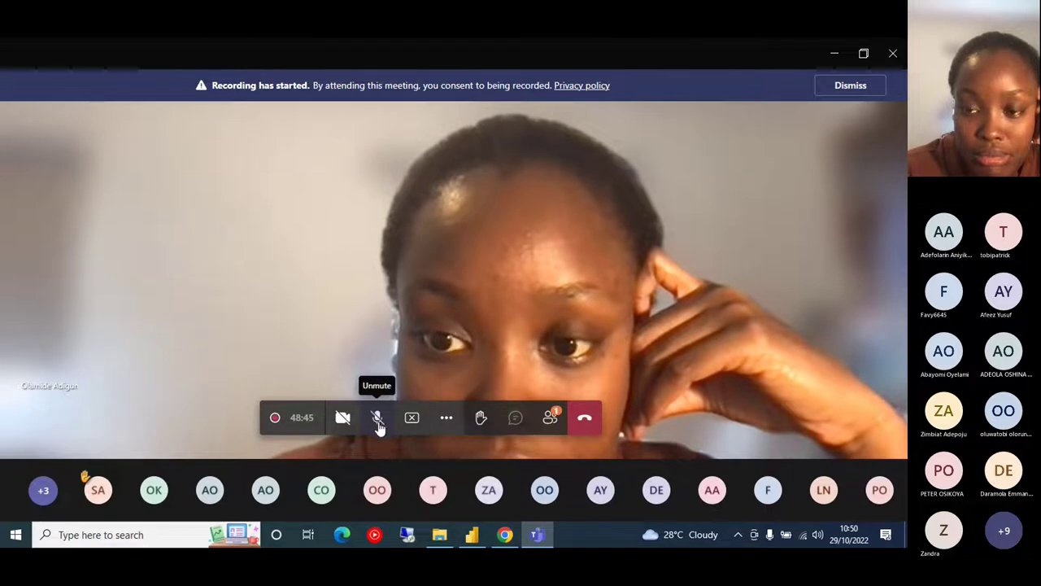
click(537, 535)
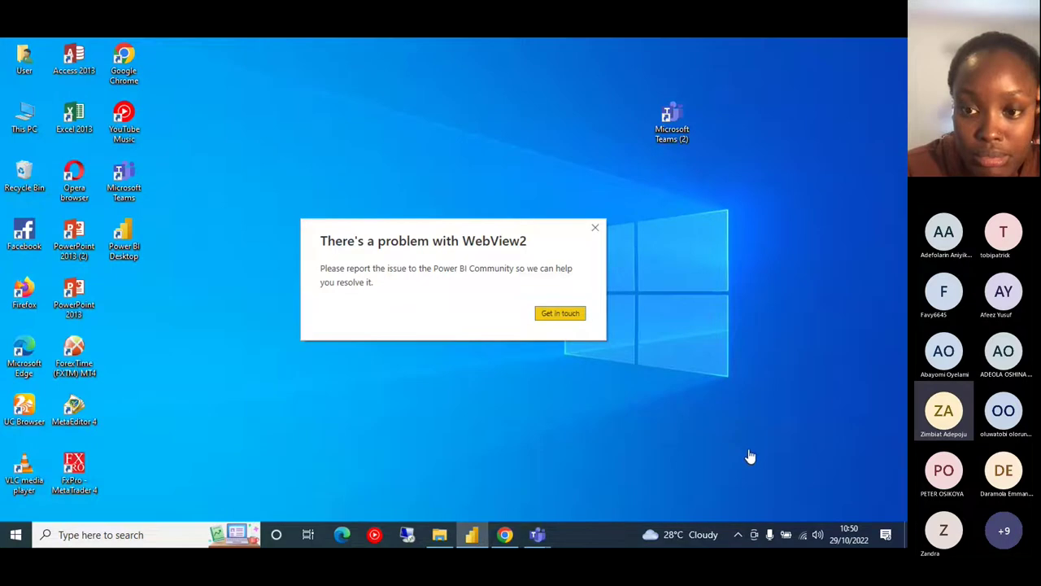
key(alt+Tab)
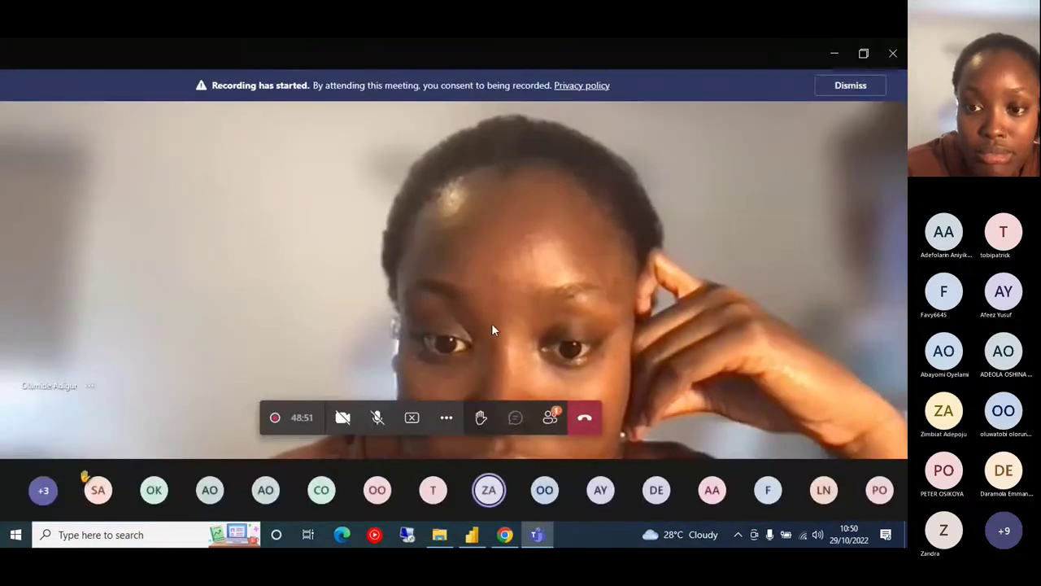
click(411, 417)
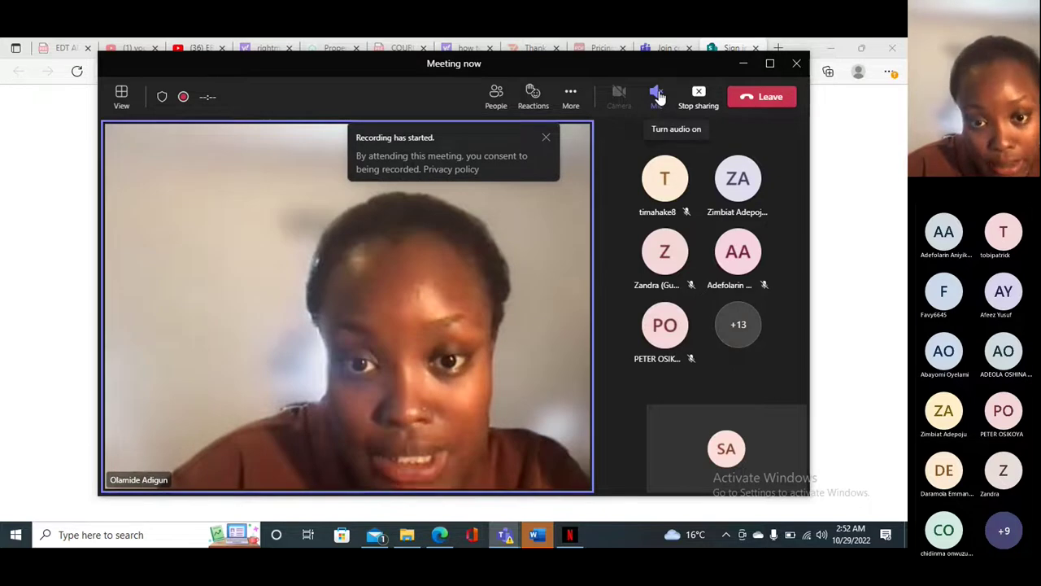
click(656, 96)
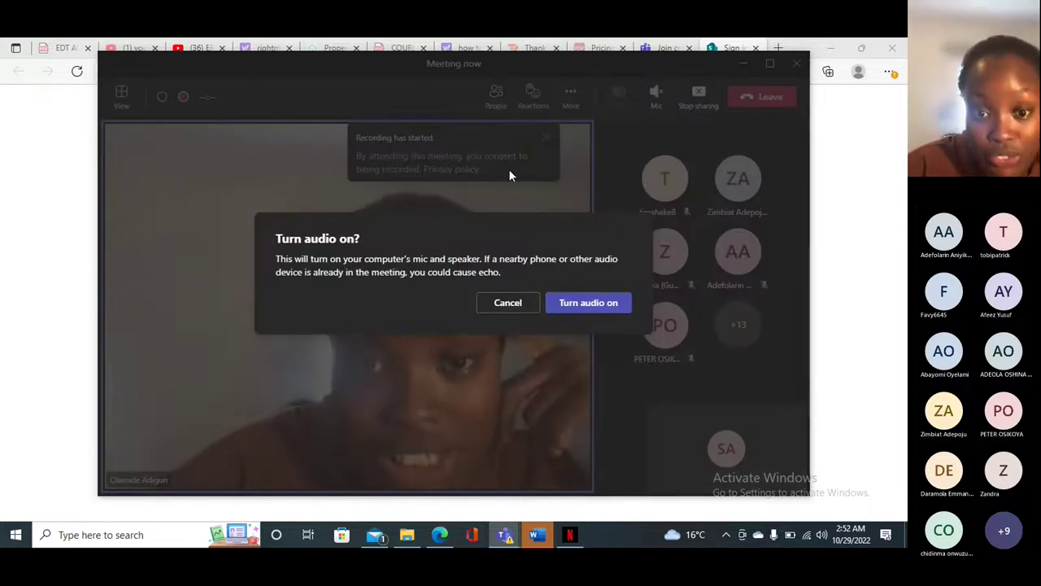
click(495, 305)
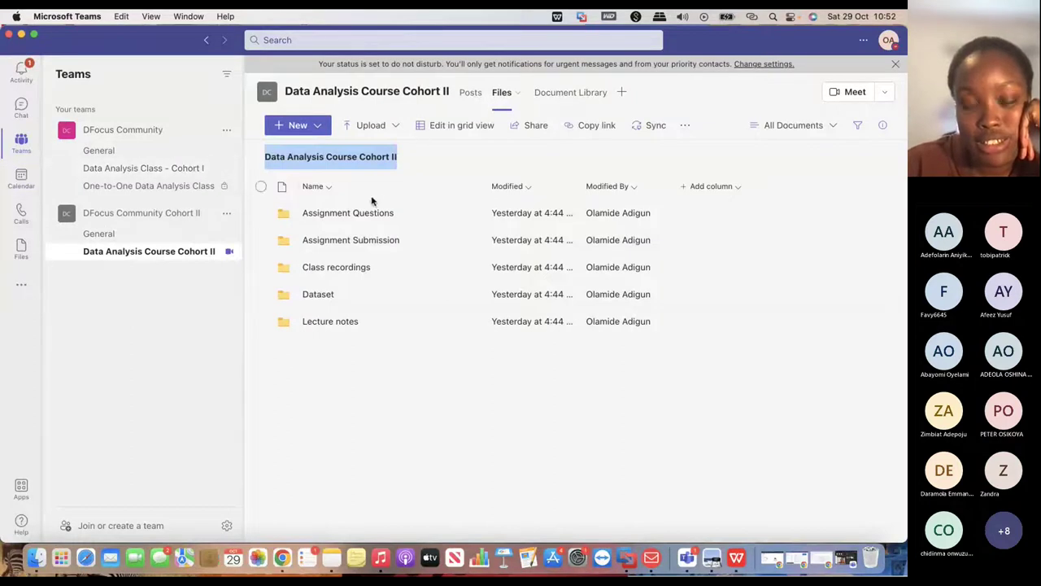
Step: Clear the channel title selection and bring up the profile avatar's account menu
click(348, 306)
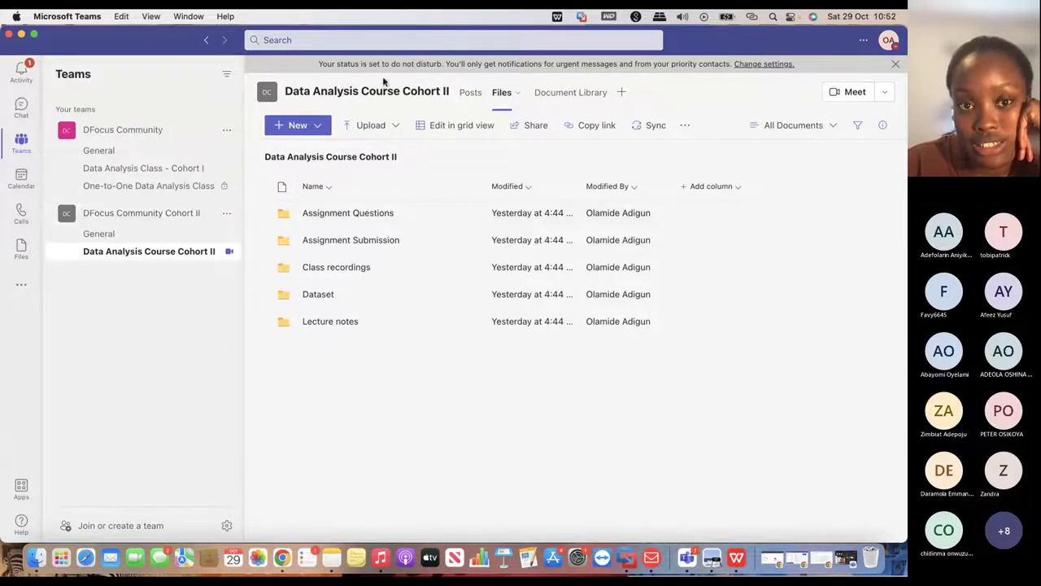
click(887, 40)
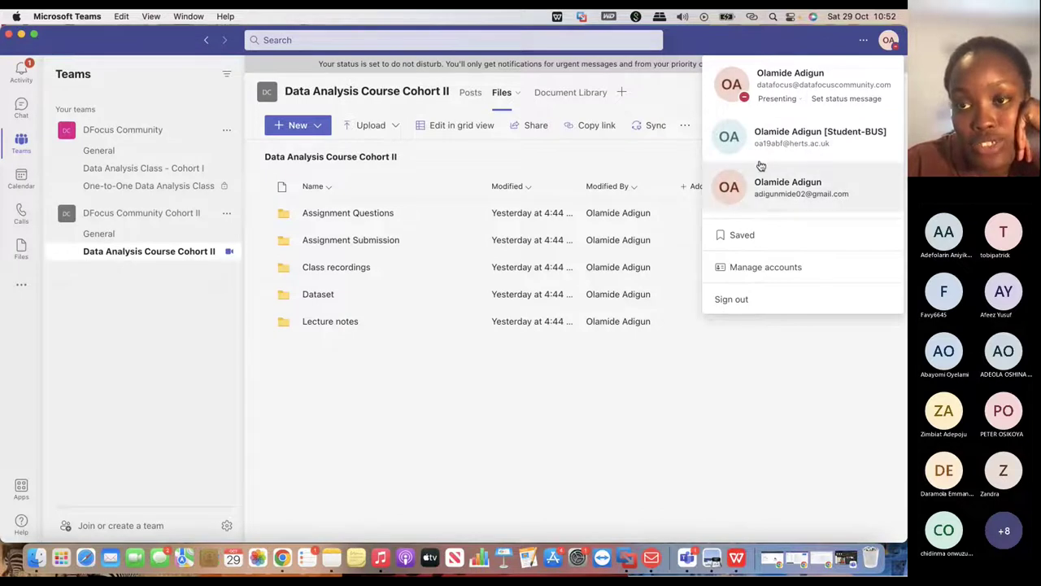
Step: Dismiss Spotlight and the account menu, then toggle the avatar menu open and closed twice more
click(773, 18)
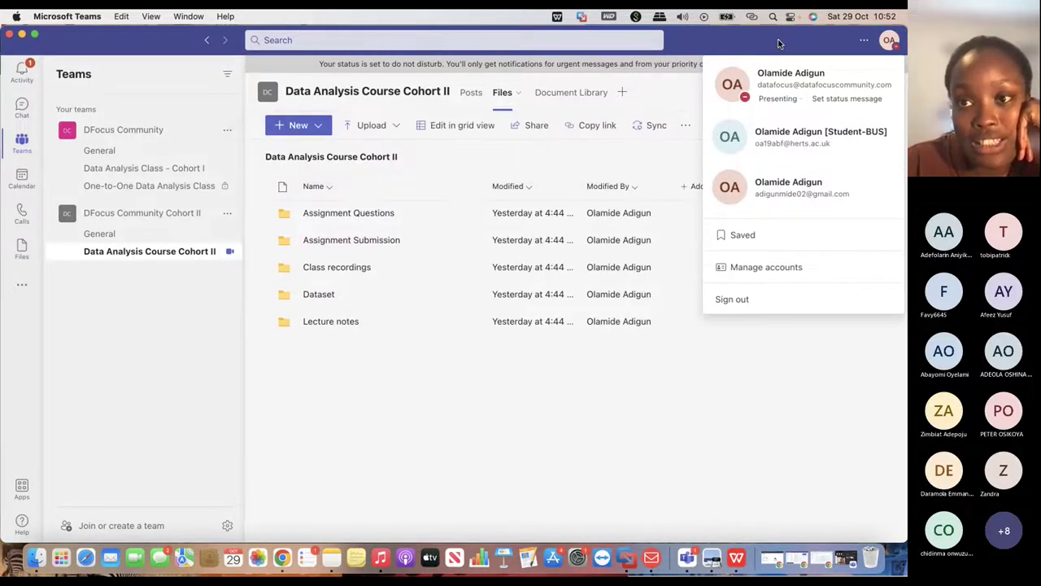
click(778, 43)
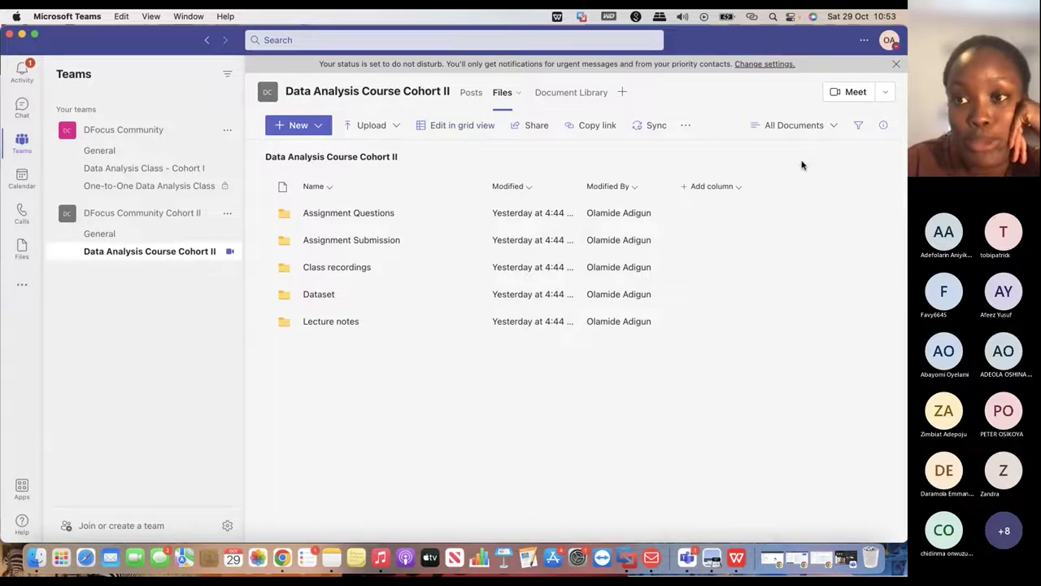
click(888, 42)
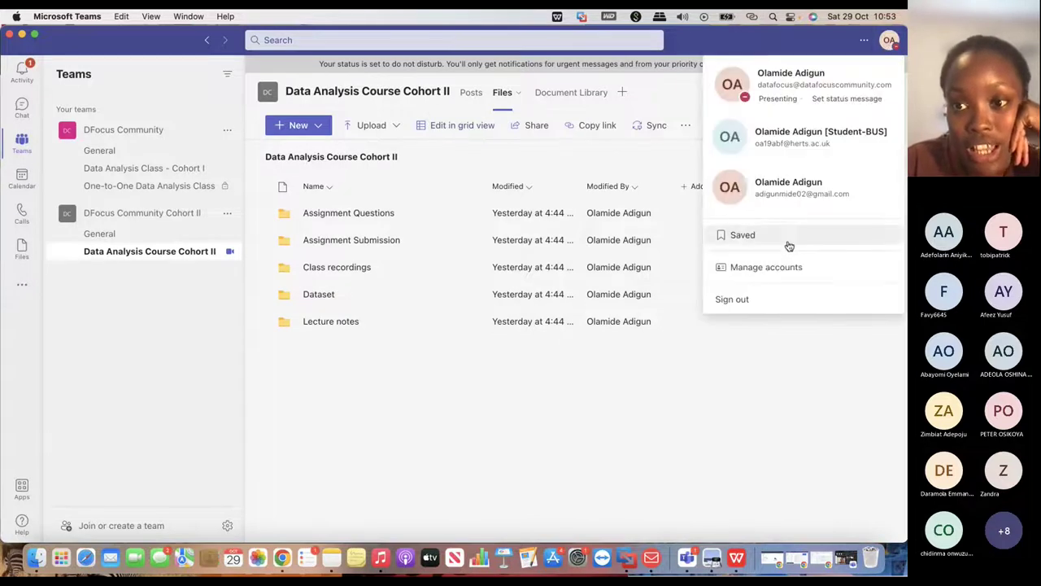
click(530, 420)
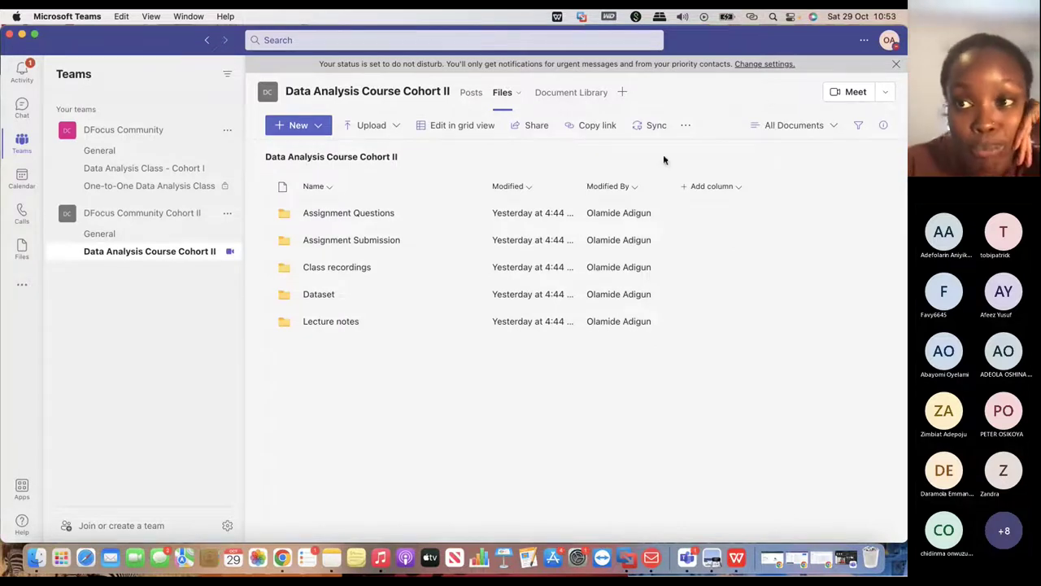
click(890, 40)
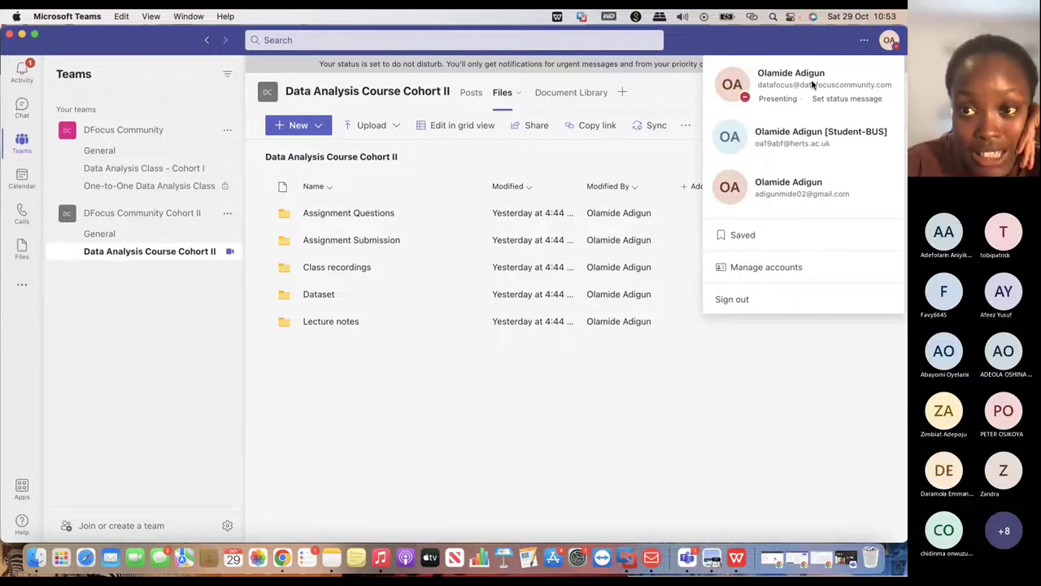
click(388, 444)
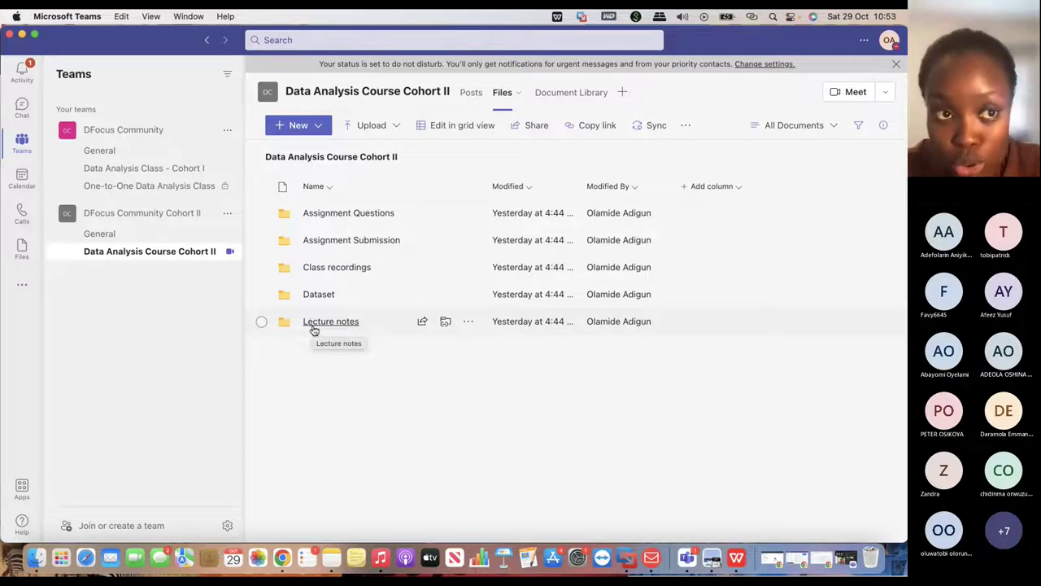
Step: Open the Activity feed and scroll through the meeting's 17 participants in the People panel
click(23, 75)
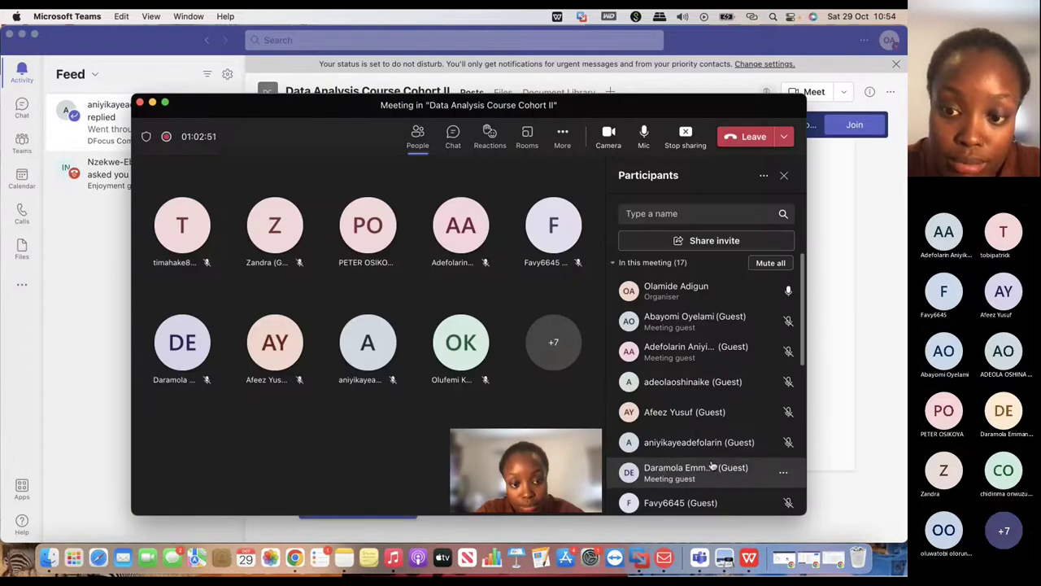
scroll(712, 464, down, 5)
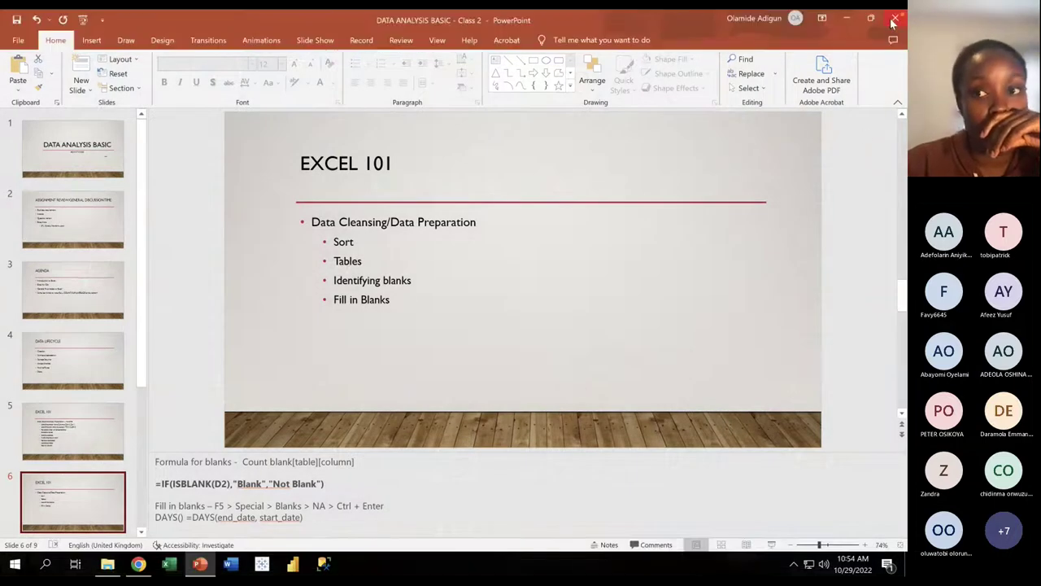
Step: Close the PowerPoint class deck and hide the Chrome search window
click(894, 20)
mouse_move(138, 564)
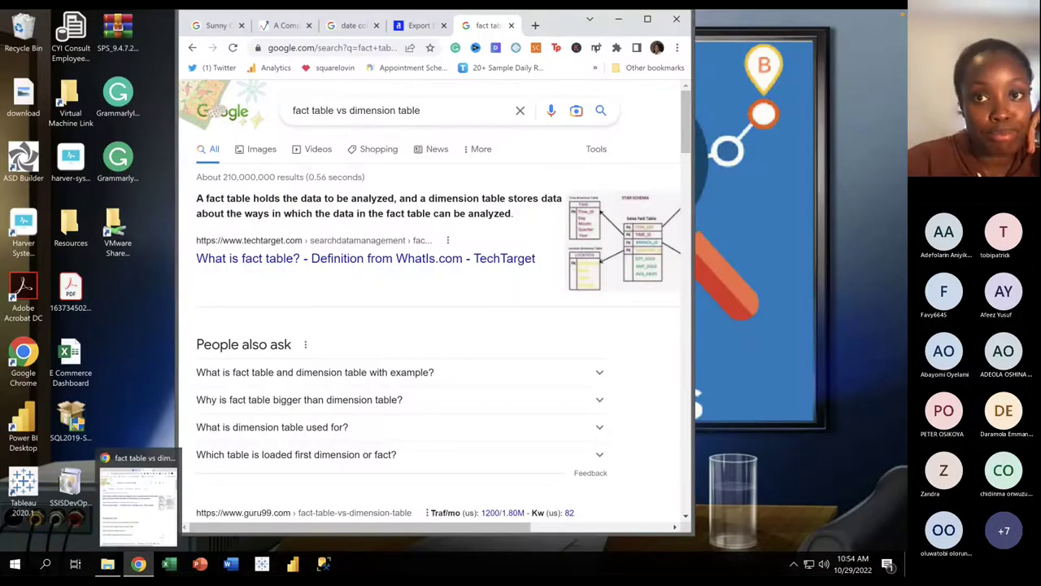
key(super+d)
Step: Check the Lecture notes folder in the Teams channel's Files
key(super+Tab)
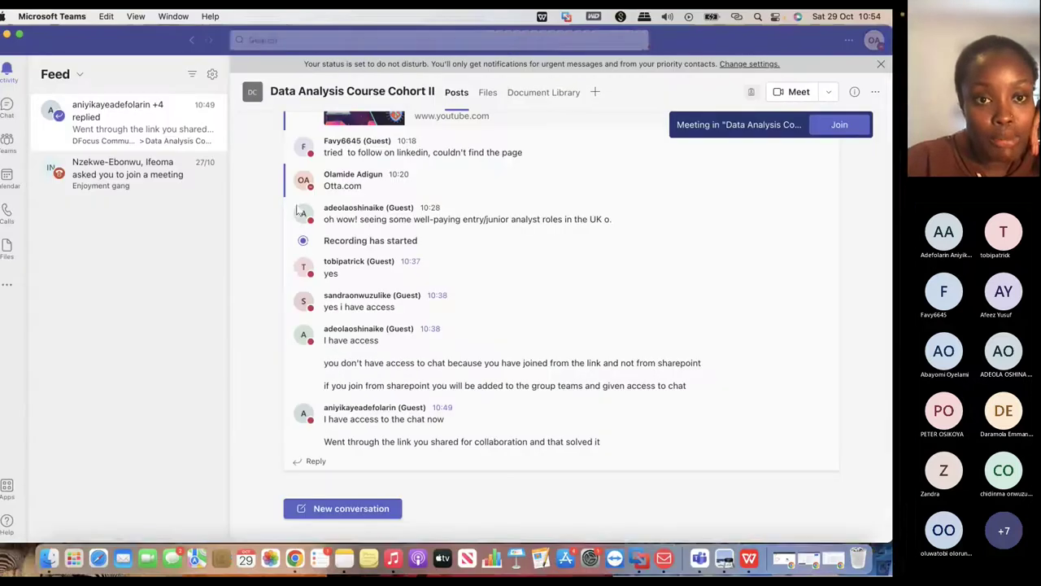
click(496, 92)
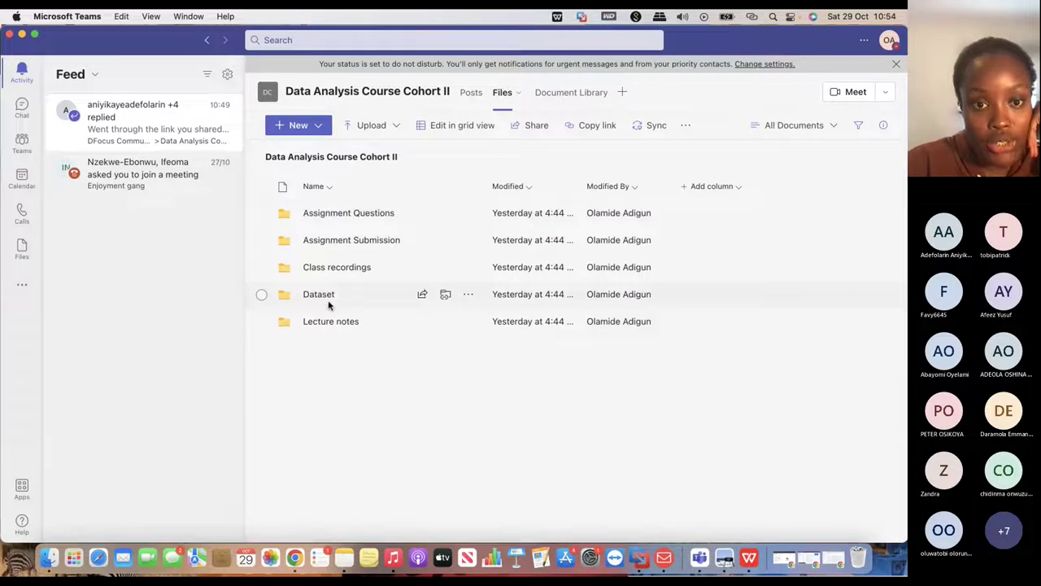
click(329, 325)
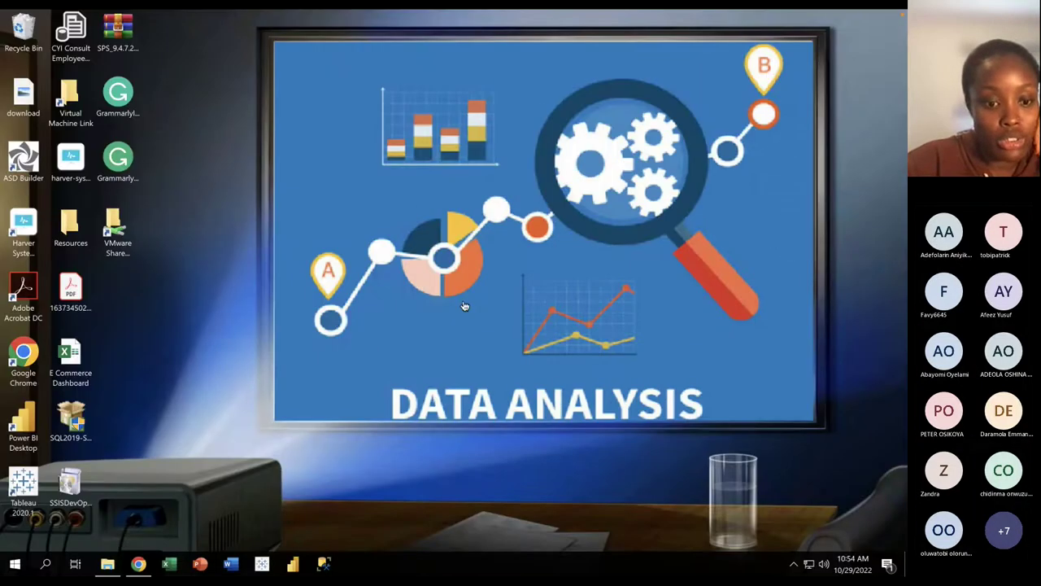
Step: Browse the DA Lecturing folder and open the 15-slide DATA ANALYSIS BASIC - Class 1 deck
click(107, 563)
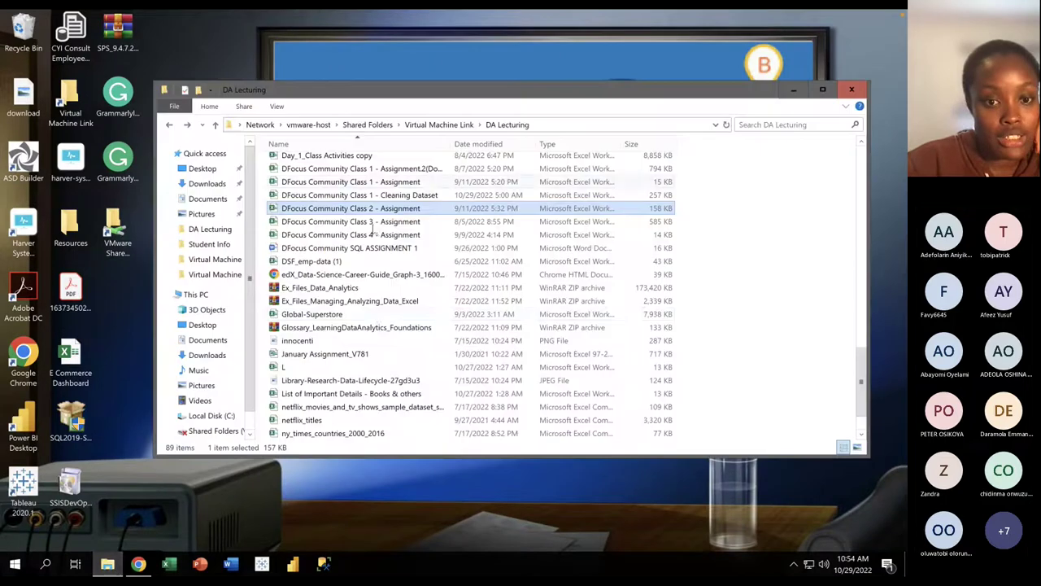
scroll(377, 315, down, 1)
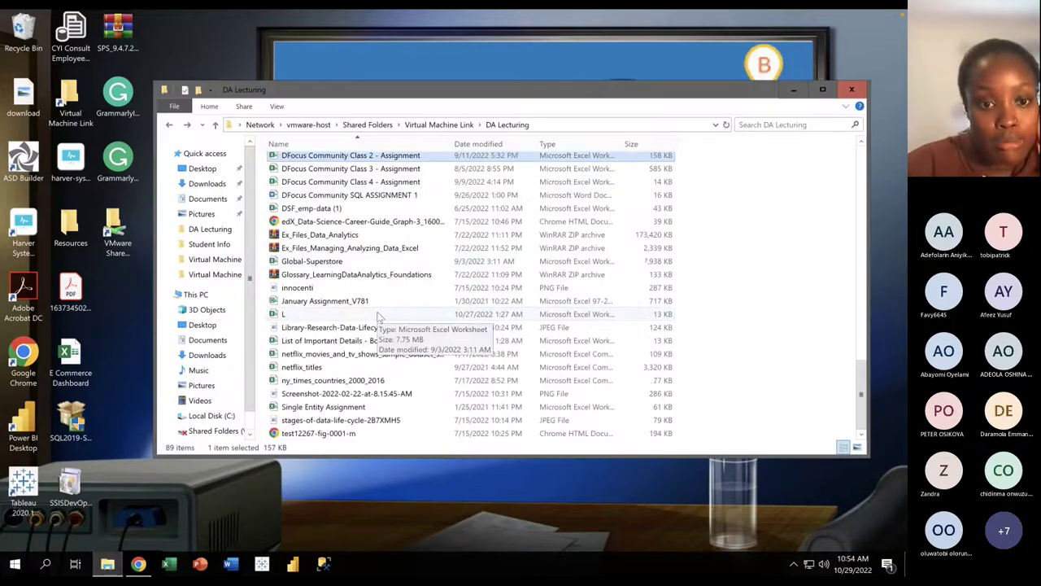
scroll(377, 316, up, 10)
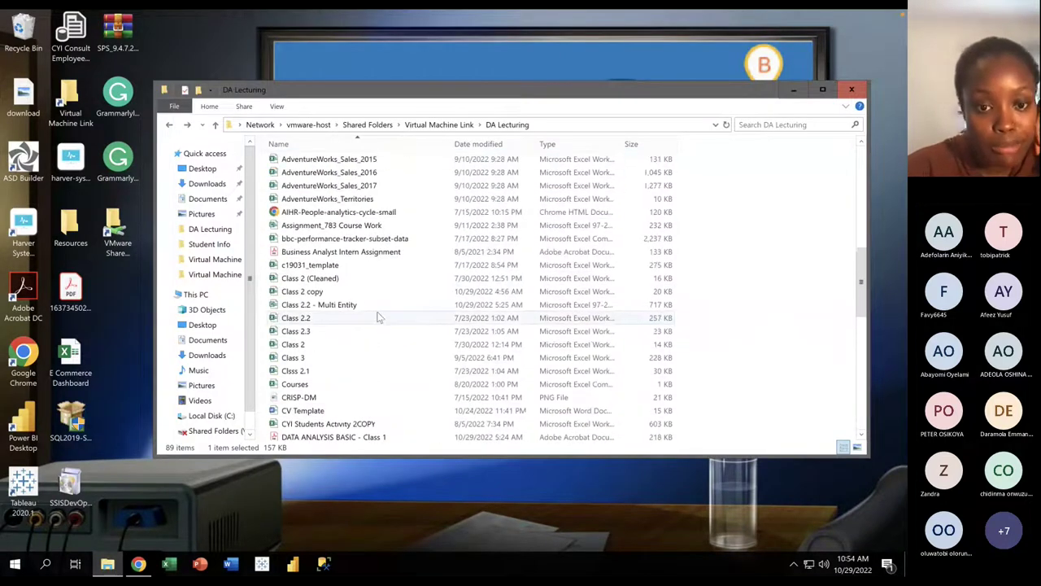
scroll(377, 315, down, 1)
double_click(366, 420)
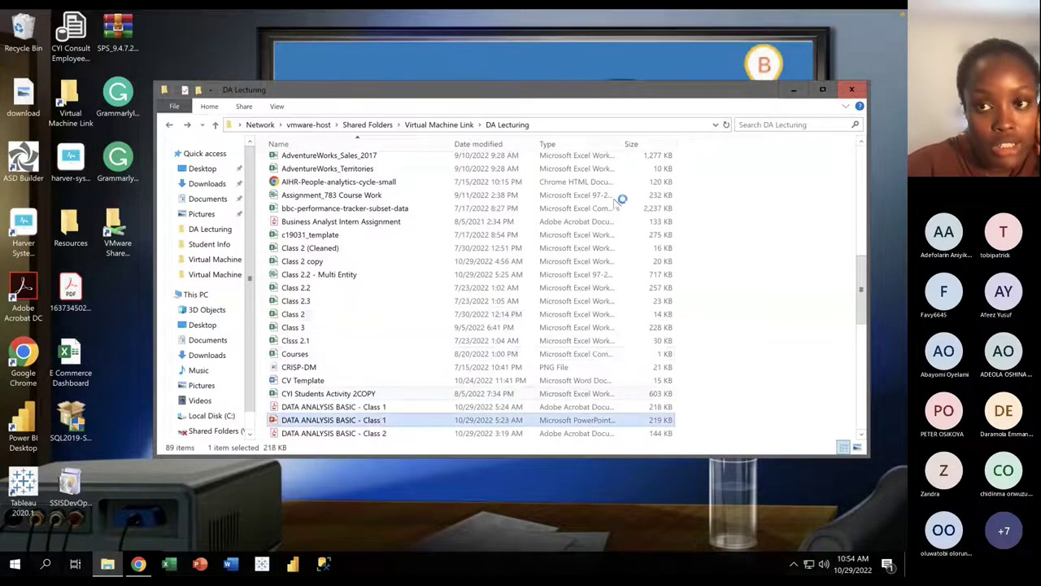
click(793, 88)
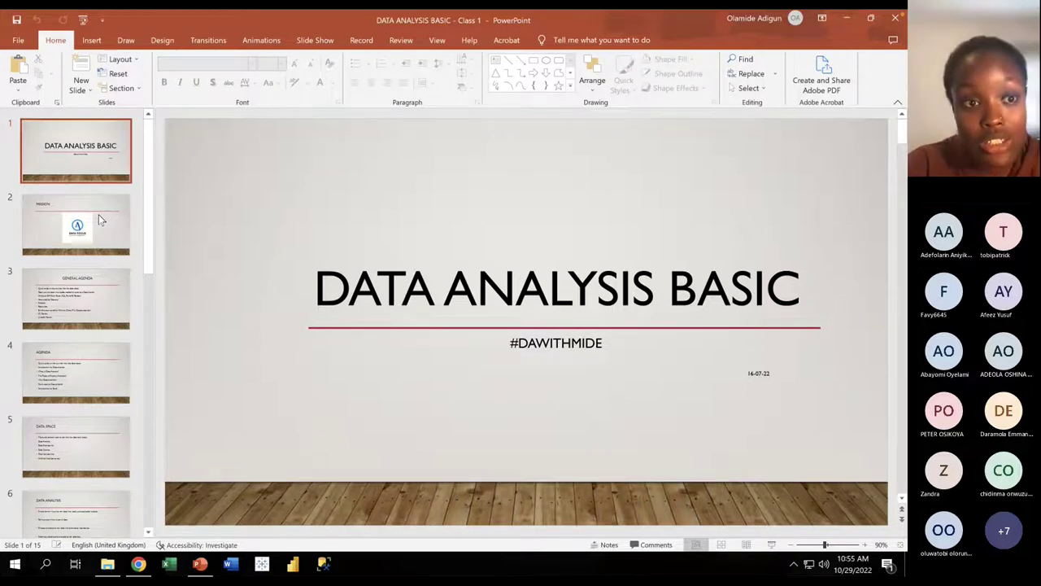
Step: Show slide 3, GENERAL AGENDA, then move over to the Teams meeting window
click(103, 291)
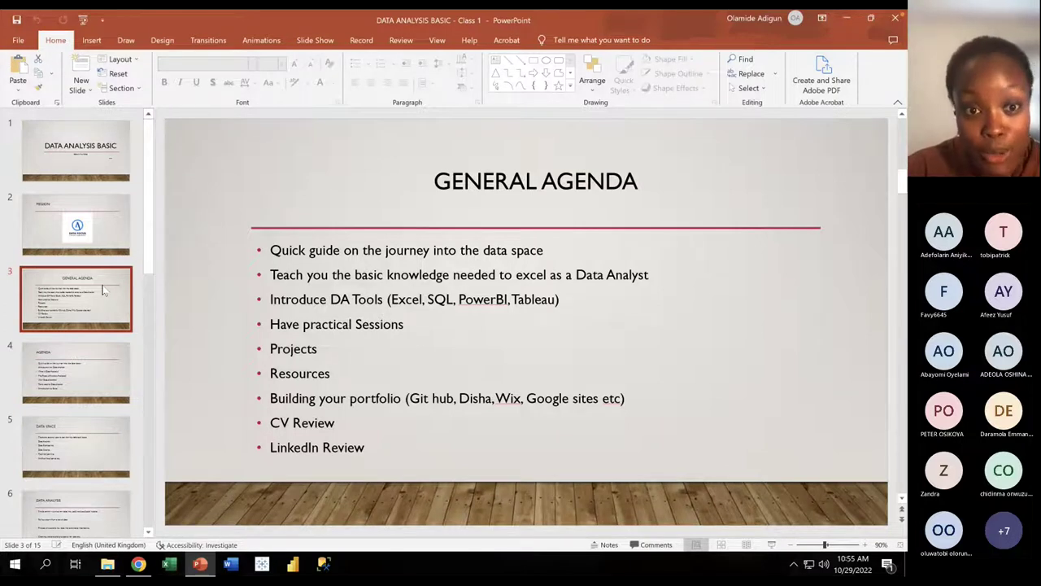
key(ctrl+Left)
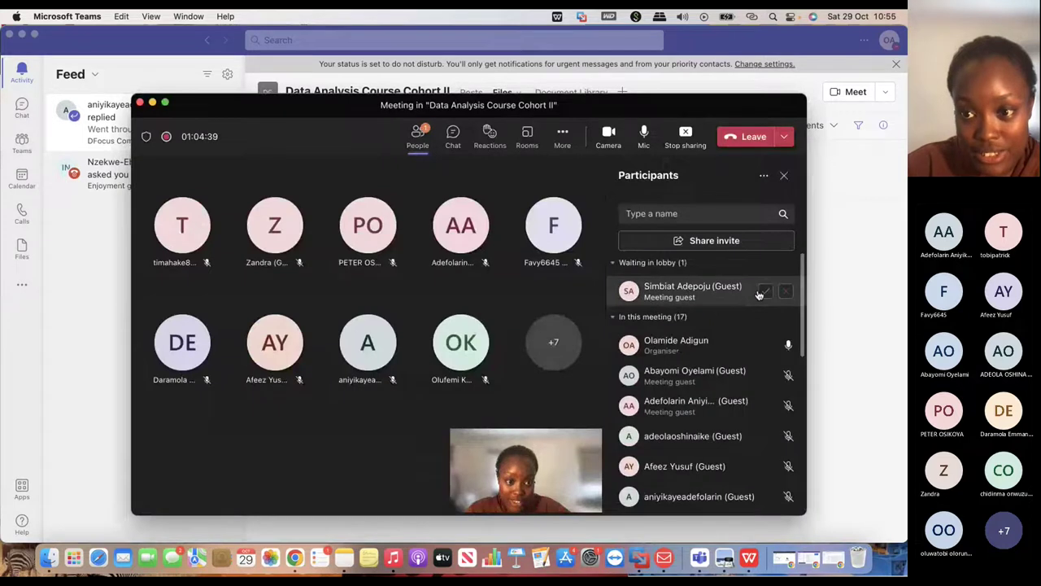
Step: Admit the lobby guest into the class meeting and return to the GENERAL AGENDA slide
click(773, 297)
key(ctrl+Right)
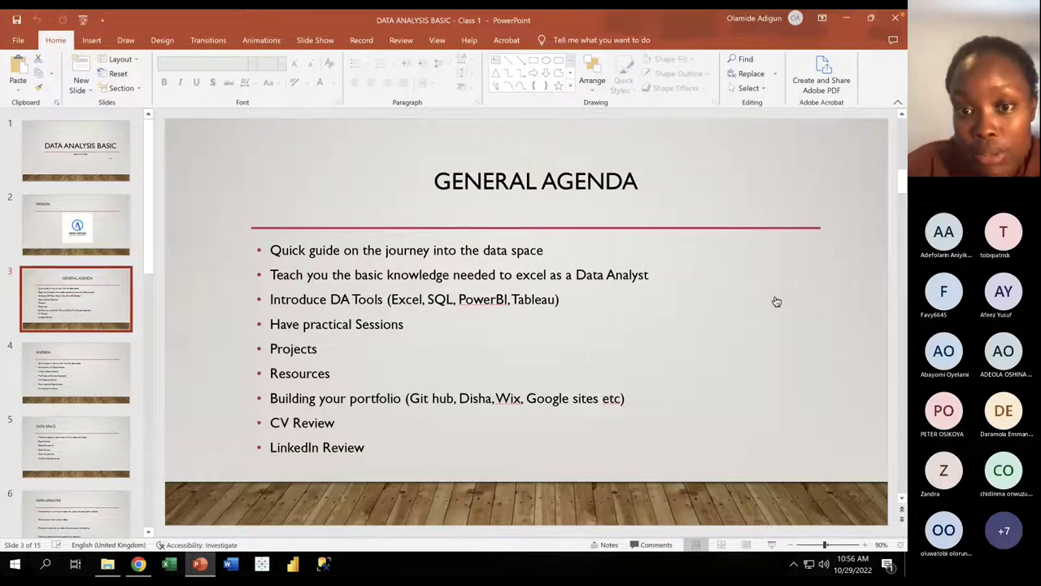
click(777, 302)
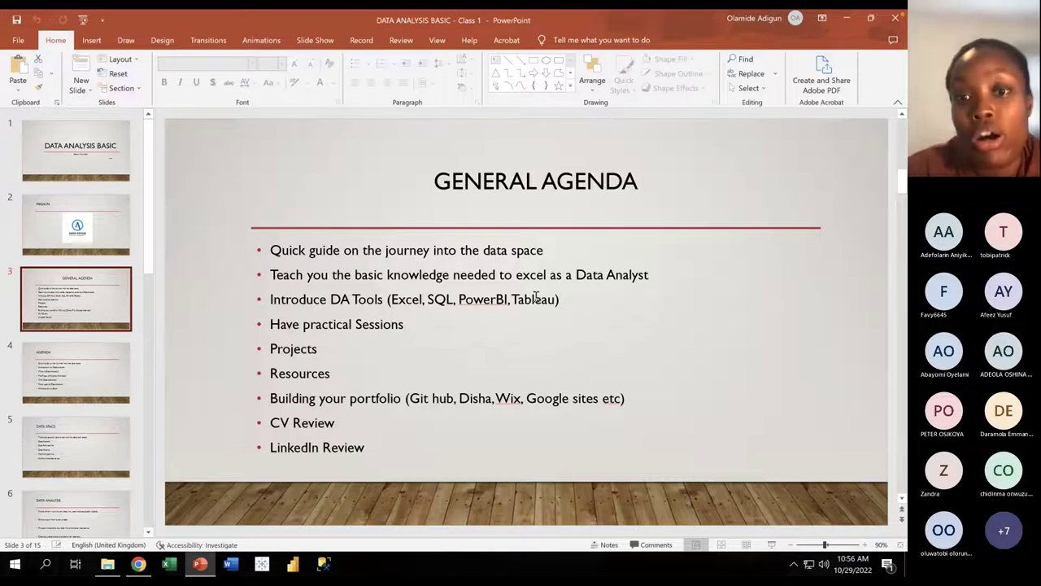
Step: Point out PowerBI and Tableau in the tools list, then move to slide 4, AGENDA
double_click(468, 298)
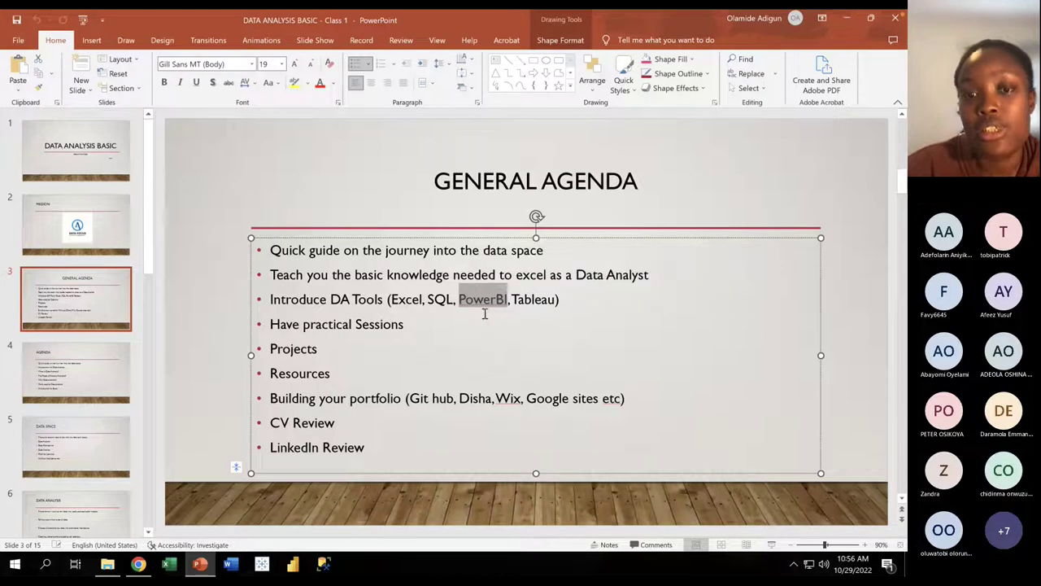
key(Down)
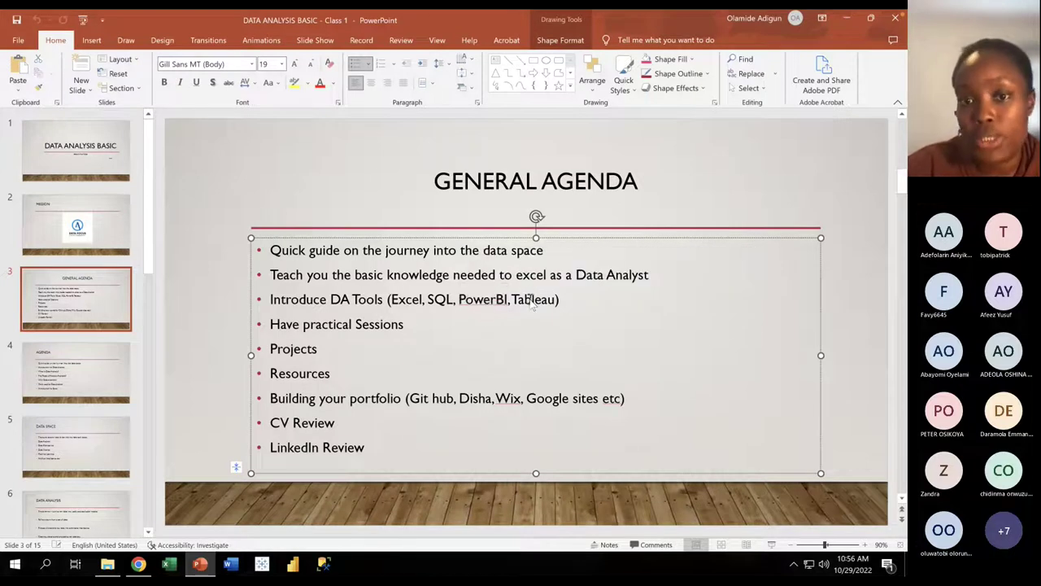
double_click(534, 300)
click(364, 349)
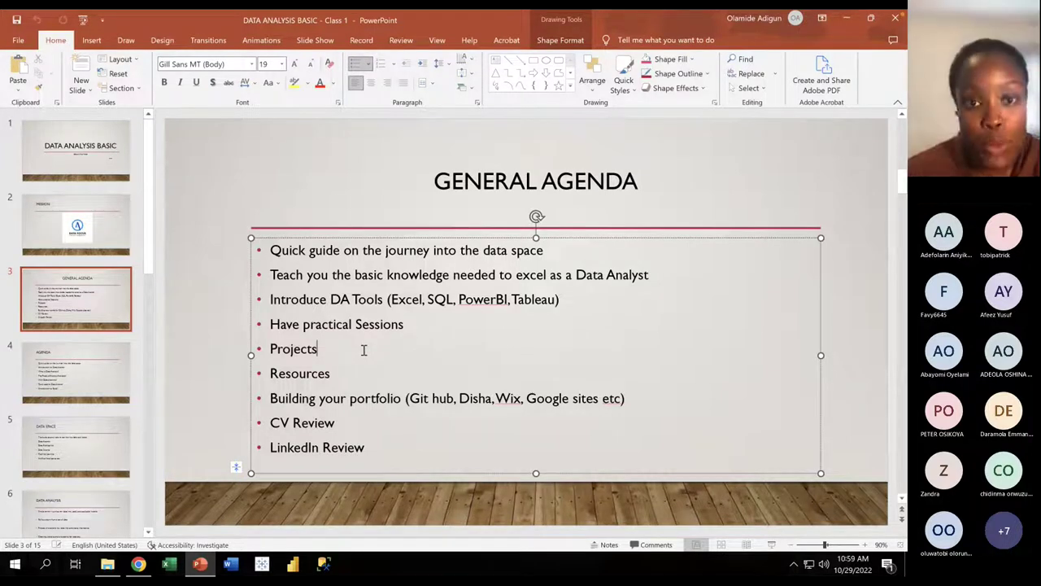
click(59, 374)
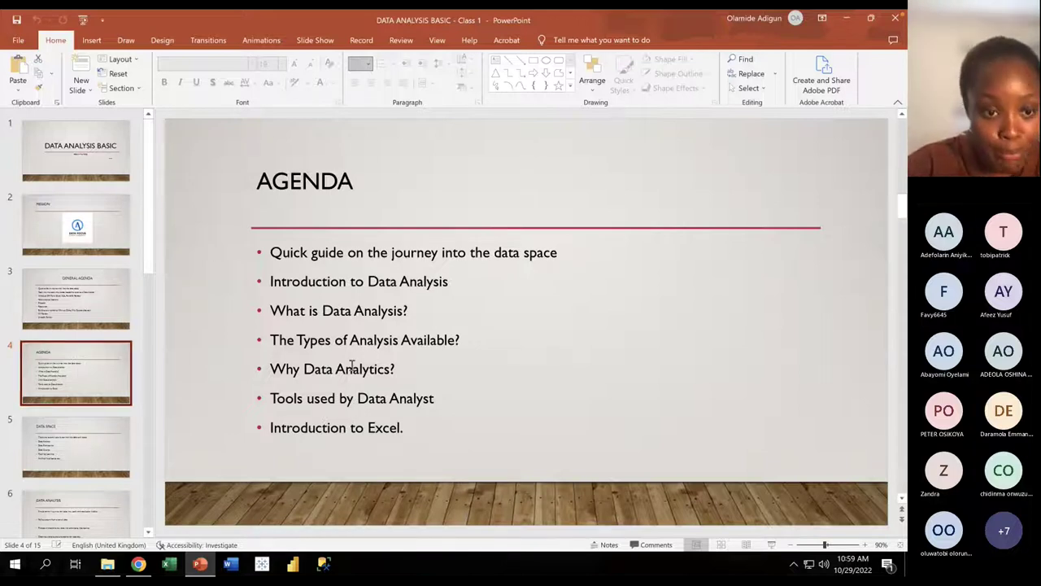
Step: Go through slide 5, DATA SPACE, and on to slide 6, DATA ANALYSIS
click(53, 437)
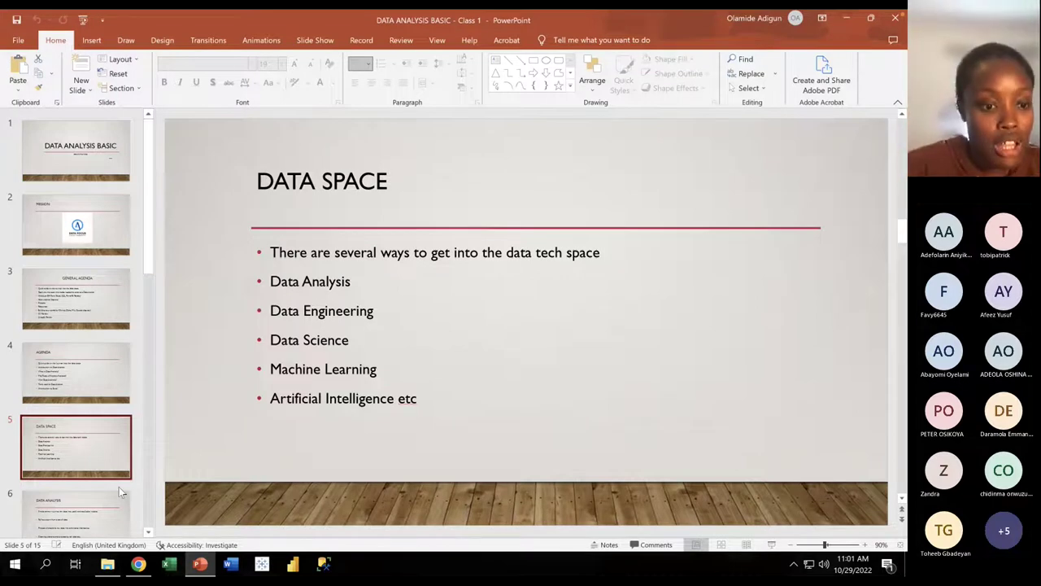
click(92, 505)
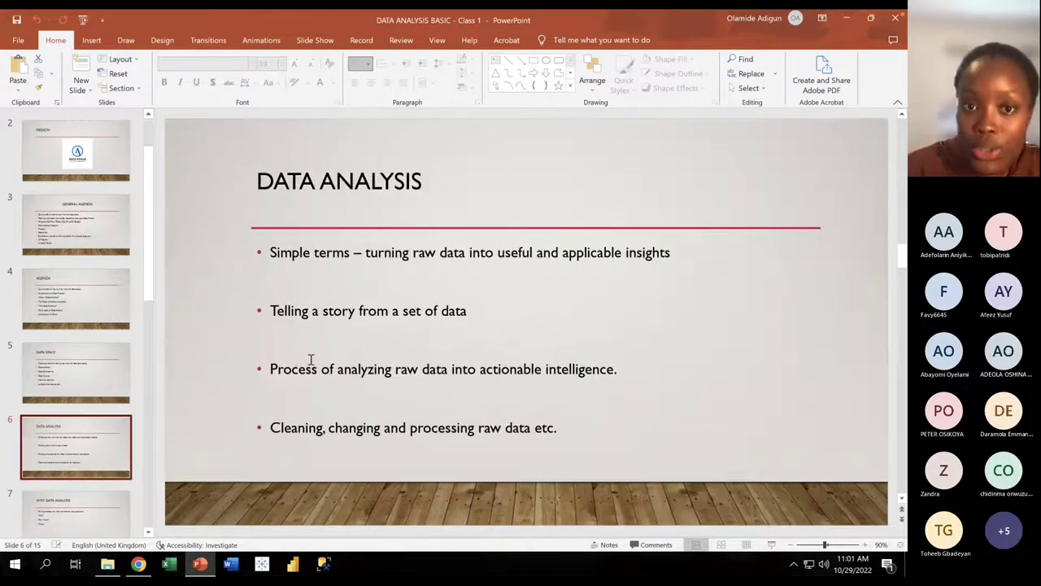
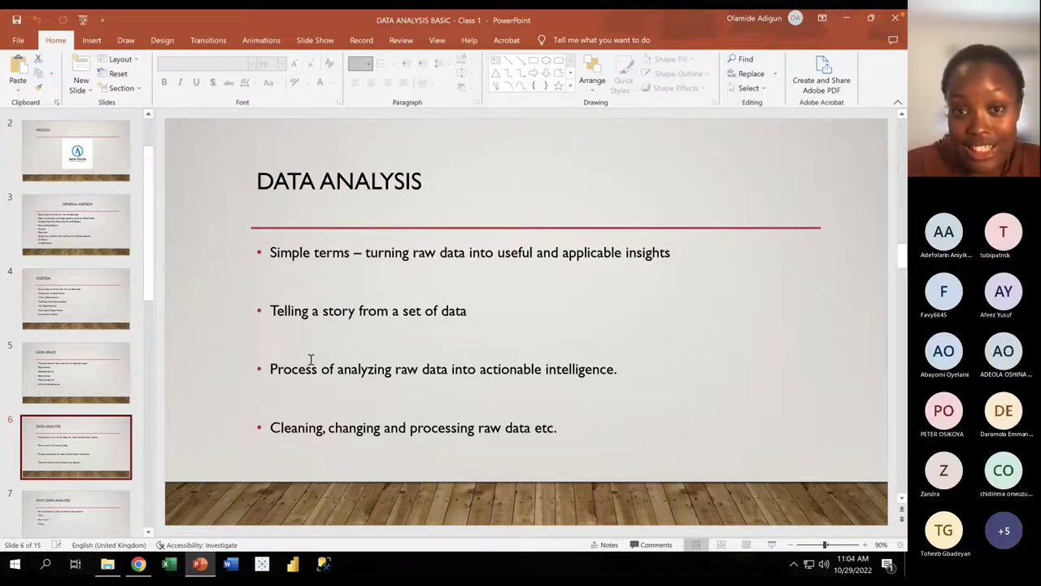
Step: Admit the lobby guest in Teams, then return to slide 6, DATA ANALYSIS, in PowerPoint
key(ctrl+Left)
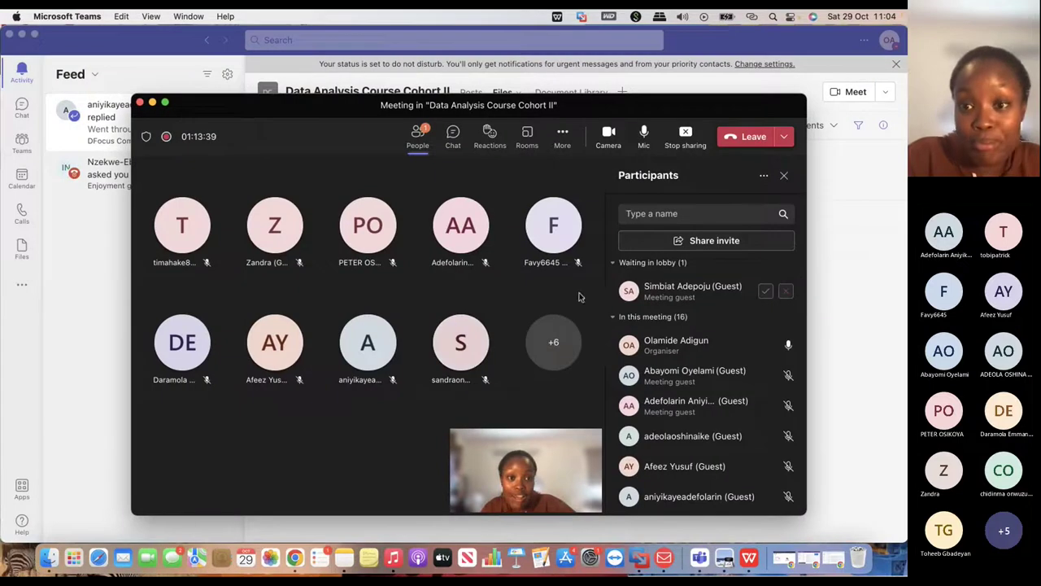
click(765, 291)
key(ctrl+Right)
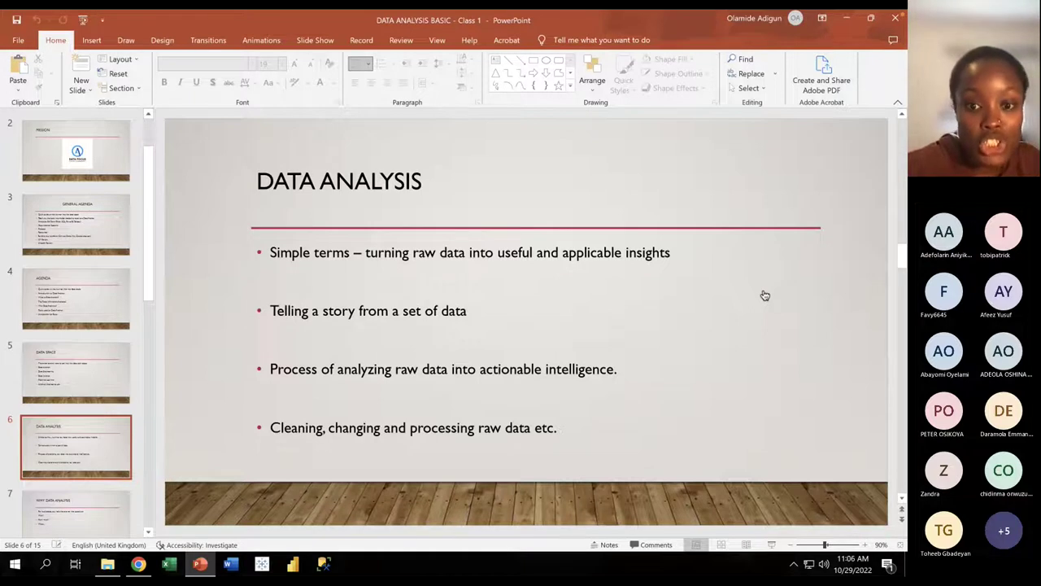
scroll(73, 430, down, 2)
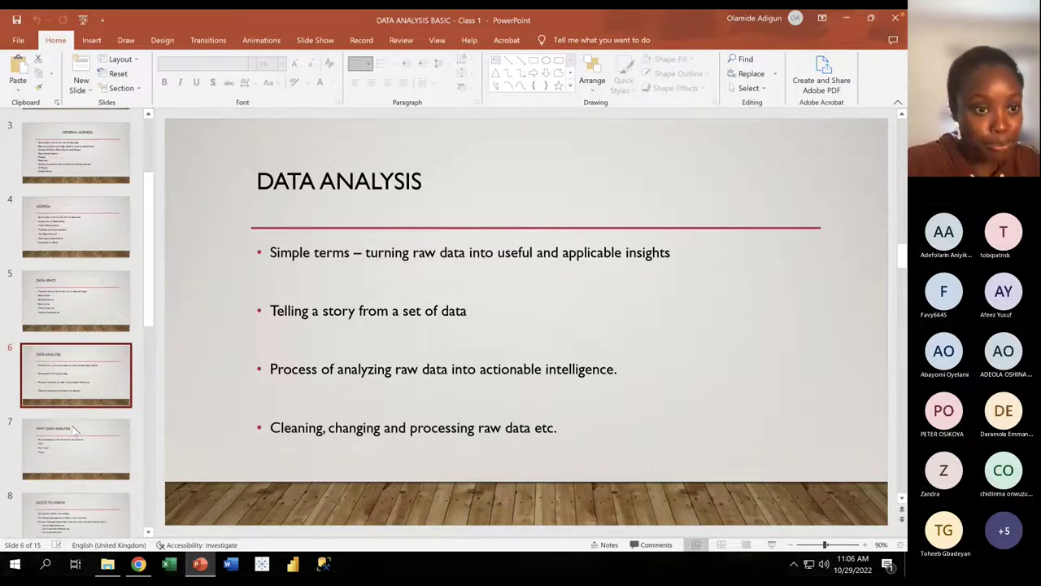
Step: Show slide 7, WHY DATA ANALYSIS, then slide 8, GOOD TO KNOW, with a quick Teams check
click(74, 431)
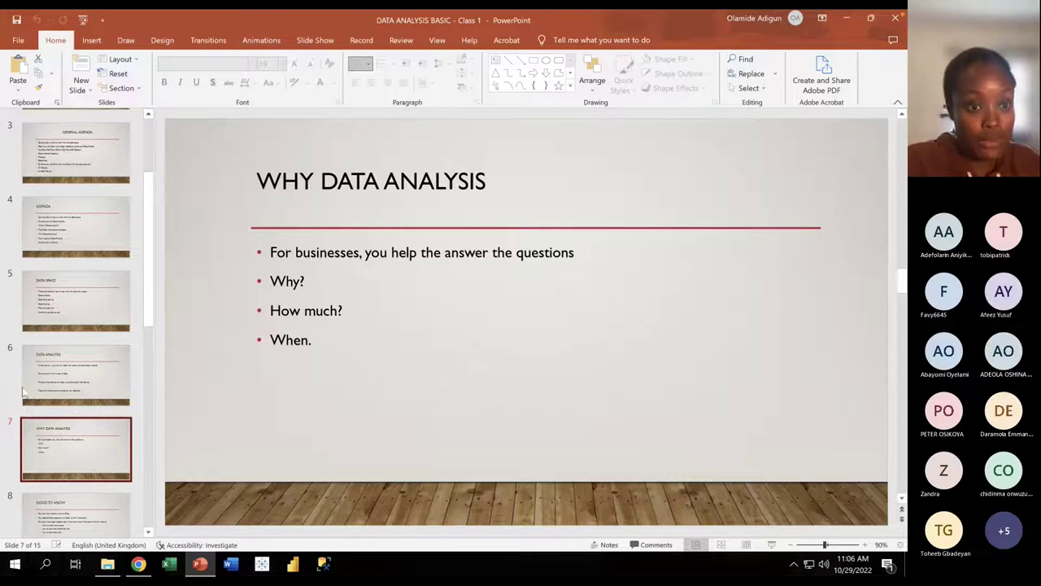
scroll(50, 480, down, 1)
click(53, 478)
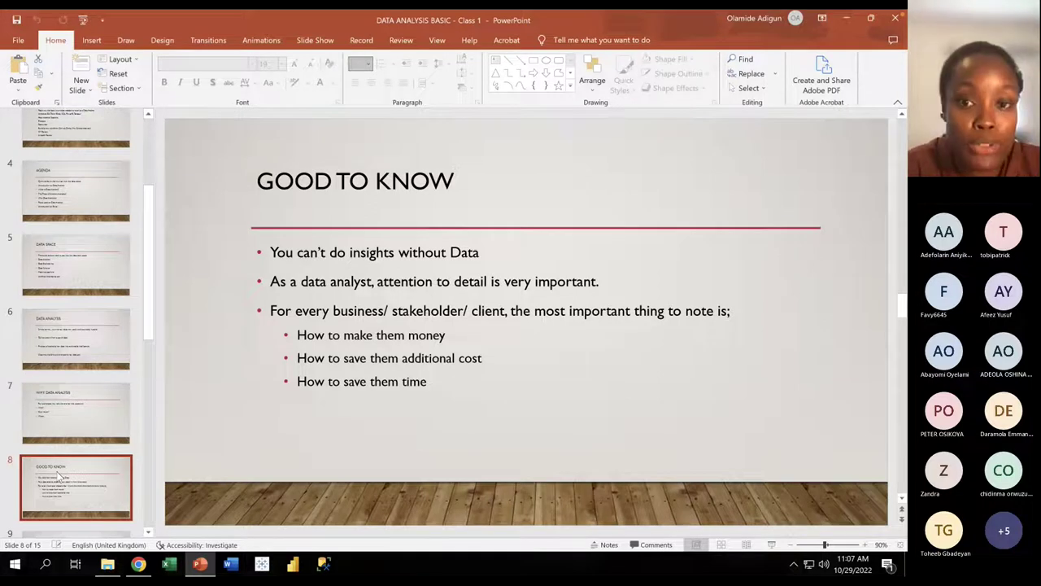
key(ctrl+Left)
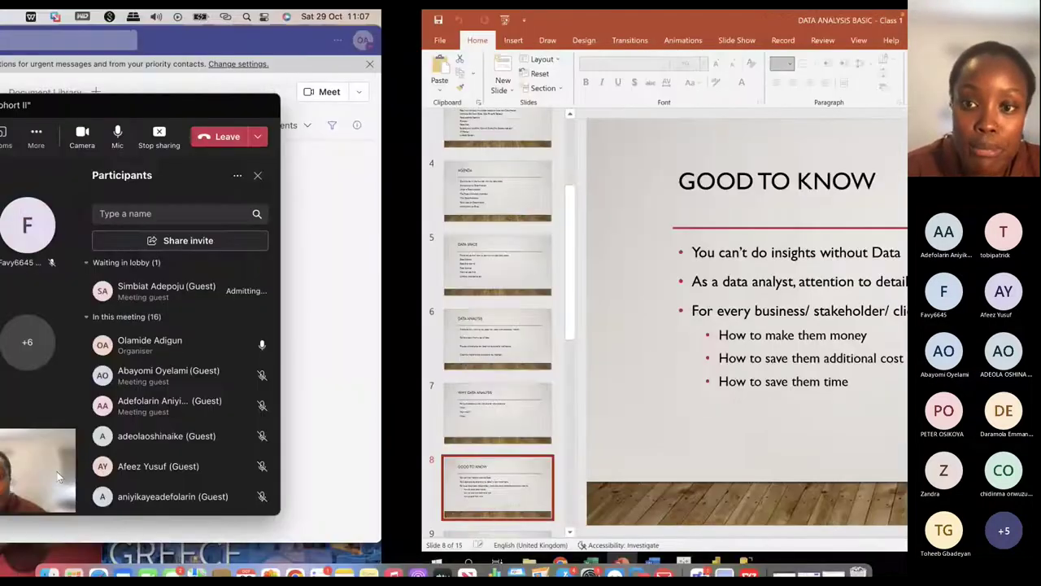
key(ctrl+Right)
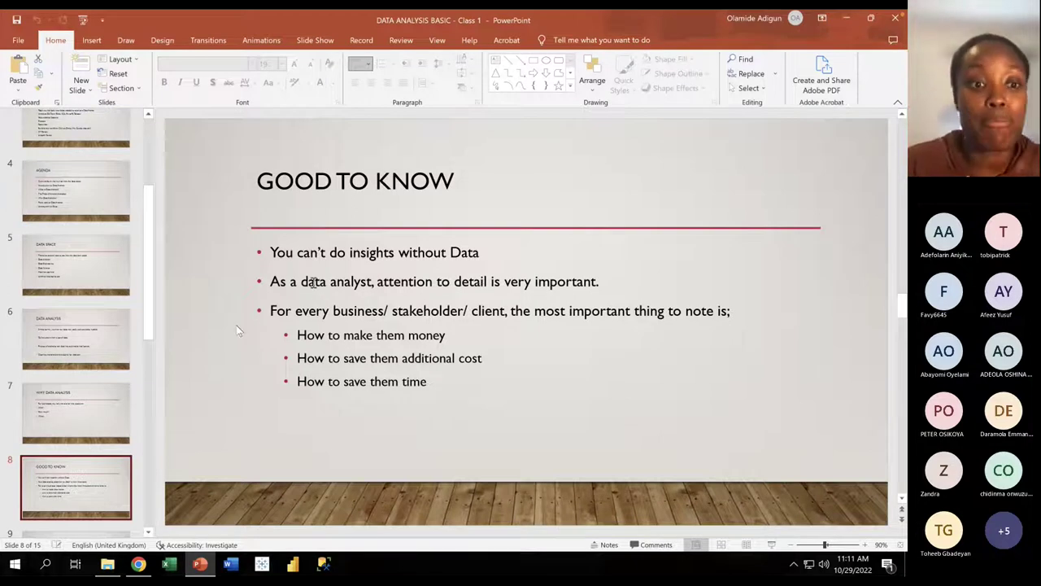
Step: Scroll the slide thumbnail pane down toward slide 9 while GOOD TO KNOW stays displayed
scroll(77, 393, down, 2)
scroll(77, 392, down, 1)
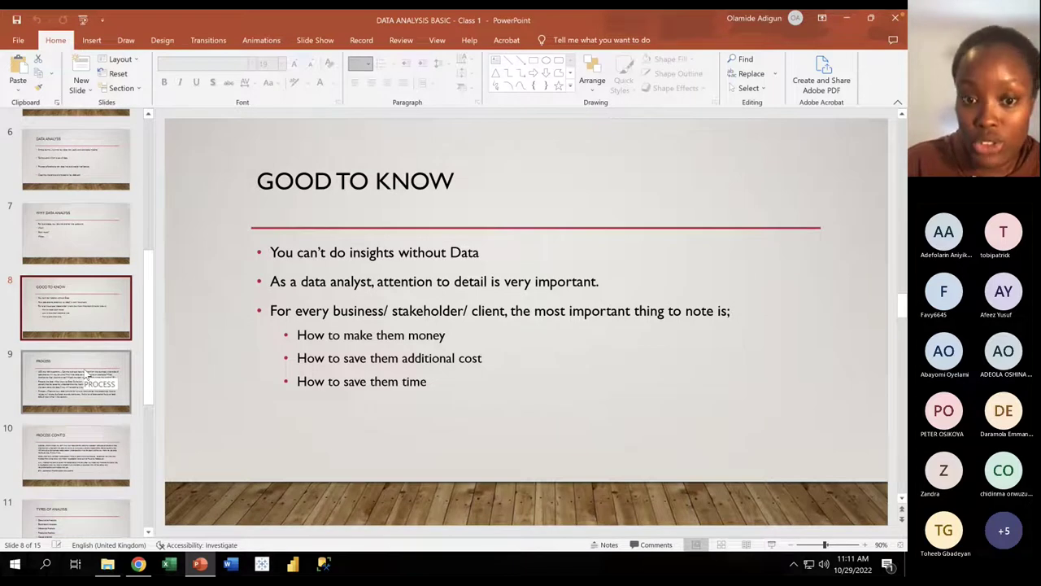
Step: Open slide 9, PROCESS, from the slide thumbnail pane
click(85, 375)
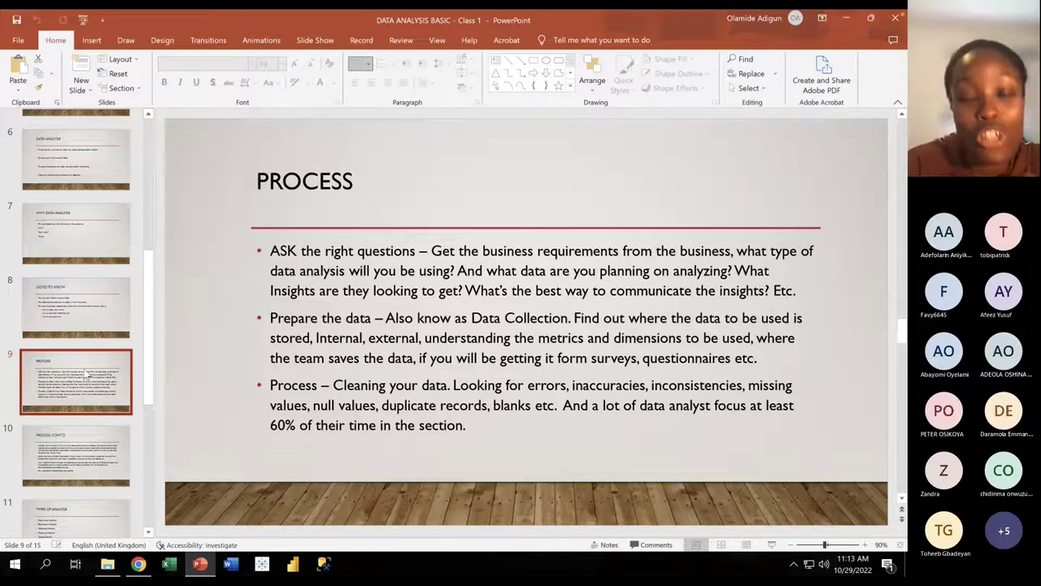
Step: Switch to the Teams meeting window showing the 18-person participant list
scroll(85, 374, down, 1)
key(ctrl+Left)
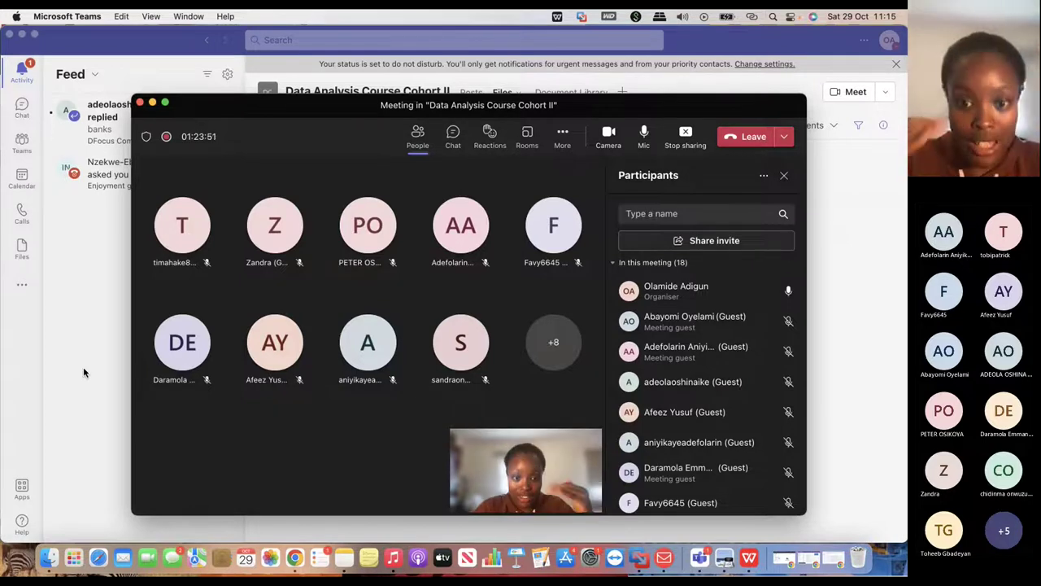
Step: Return to PowerPoint with slide 9, PROCESS, shown and scroll the thumbnail pane
key(ctrl+Right)
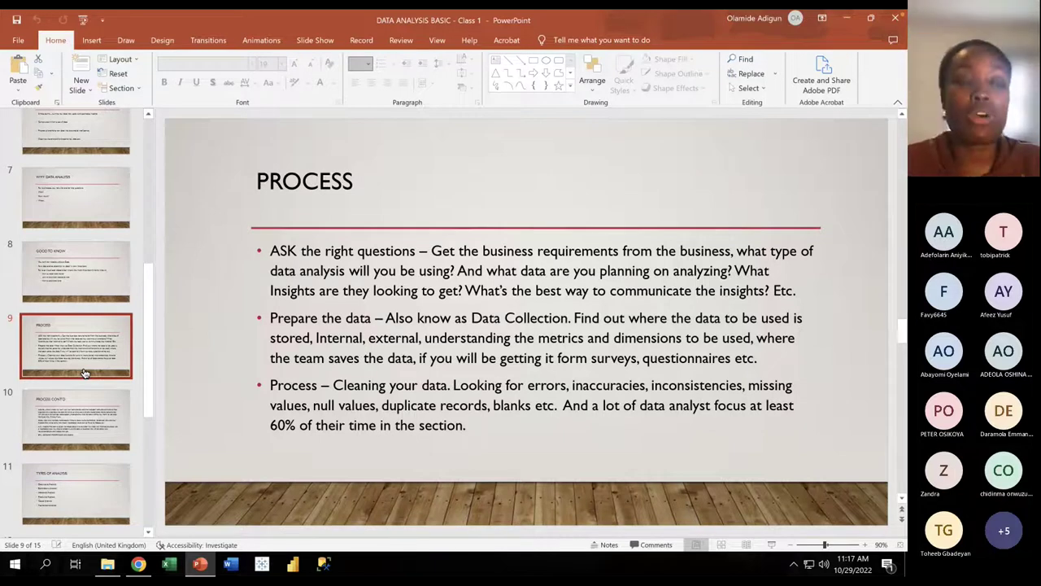
scroll(72, 359, down, 1)
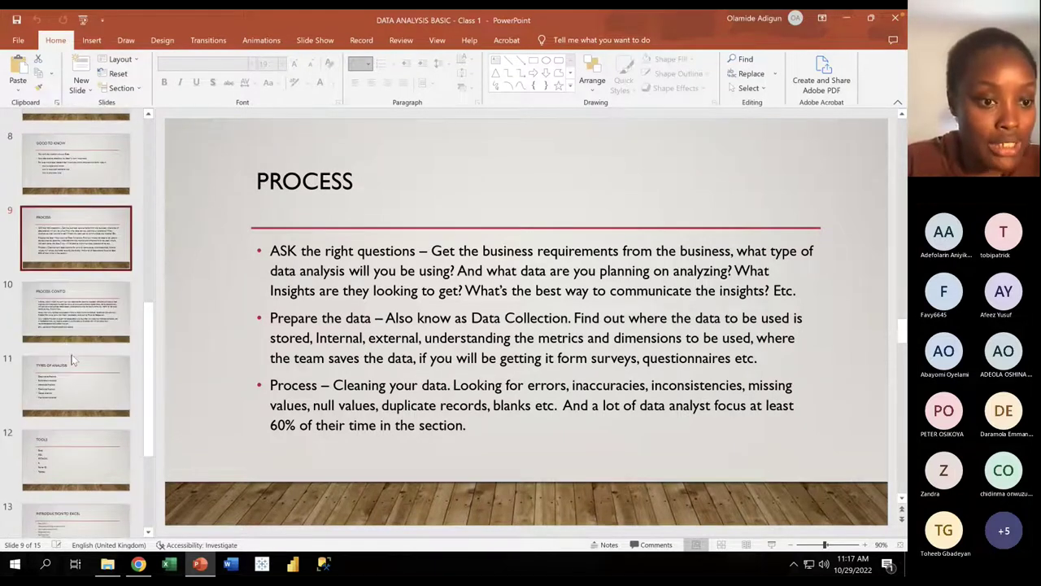
Step: Check slide 15, WHAT TO DO, then go back through slide 5 to slide 6, DATA ANALYSIS
scroll(71, 492, down, 5)
click(73, 507)
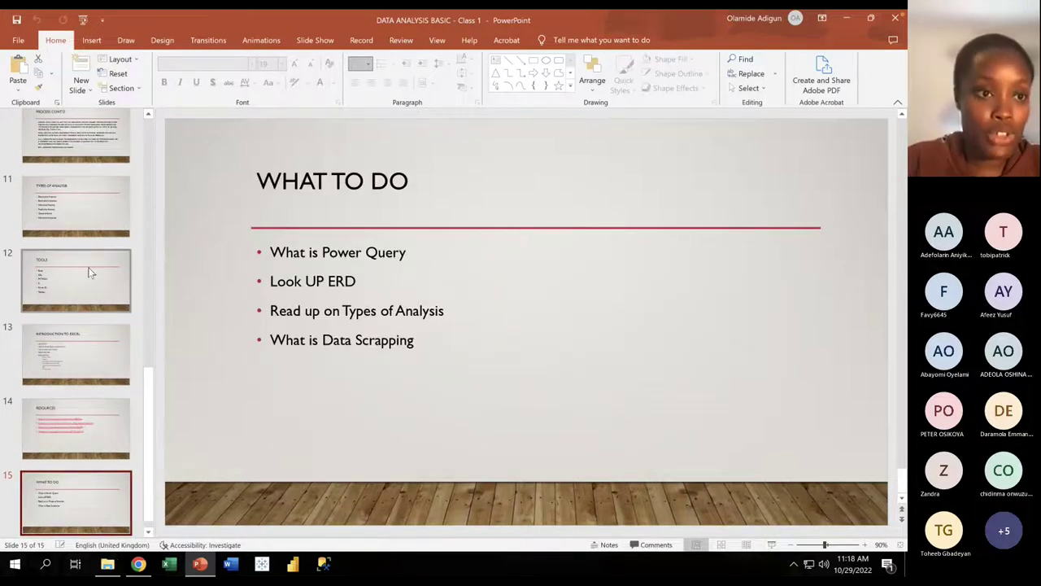
scroll(88, 272, up, 15)
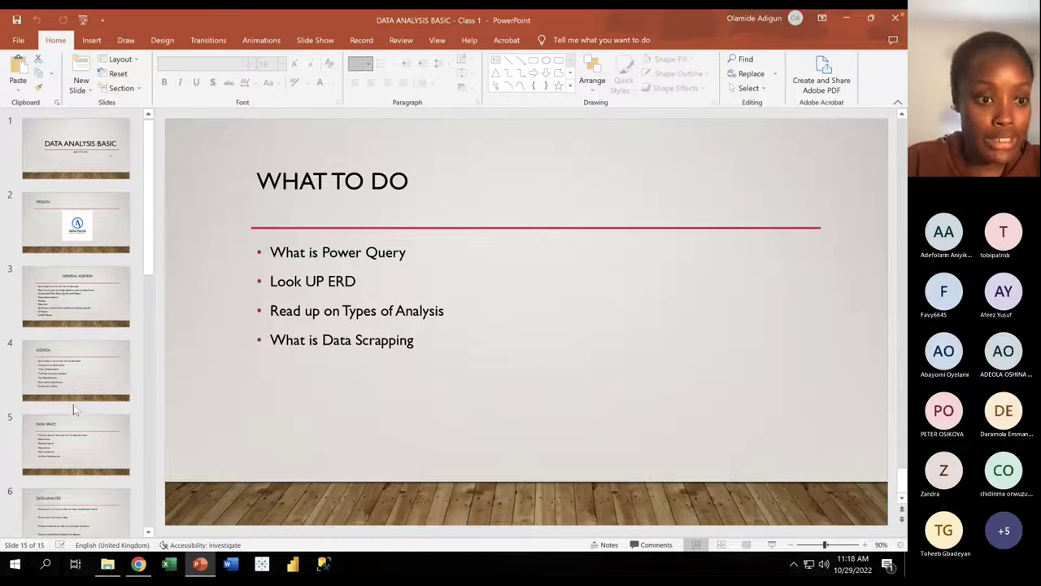
scroll(73, 403, down, 2)
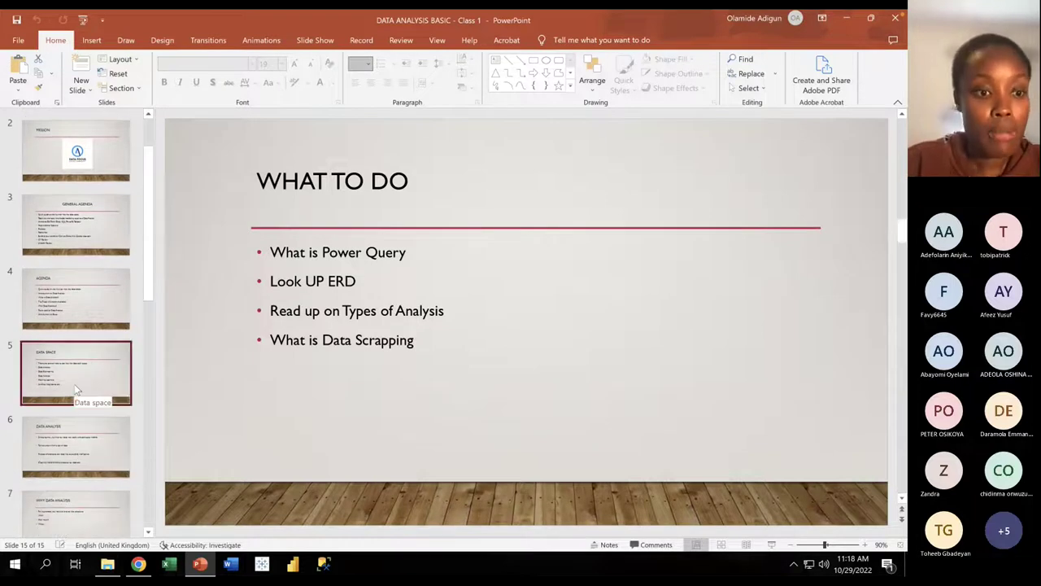
click(76, 389)
click(76, 389)
Step: Advance through slides 7 and 8 to reach slide 9, PROCESS
click(85, 515)
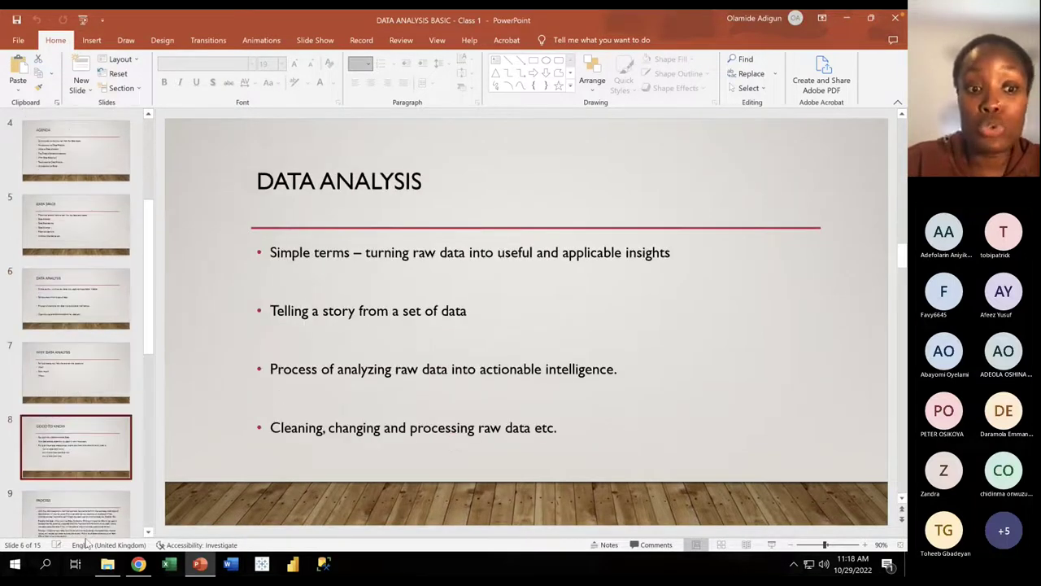
click(90, 517)
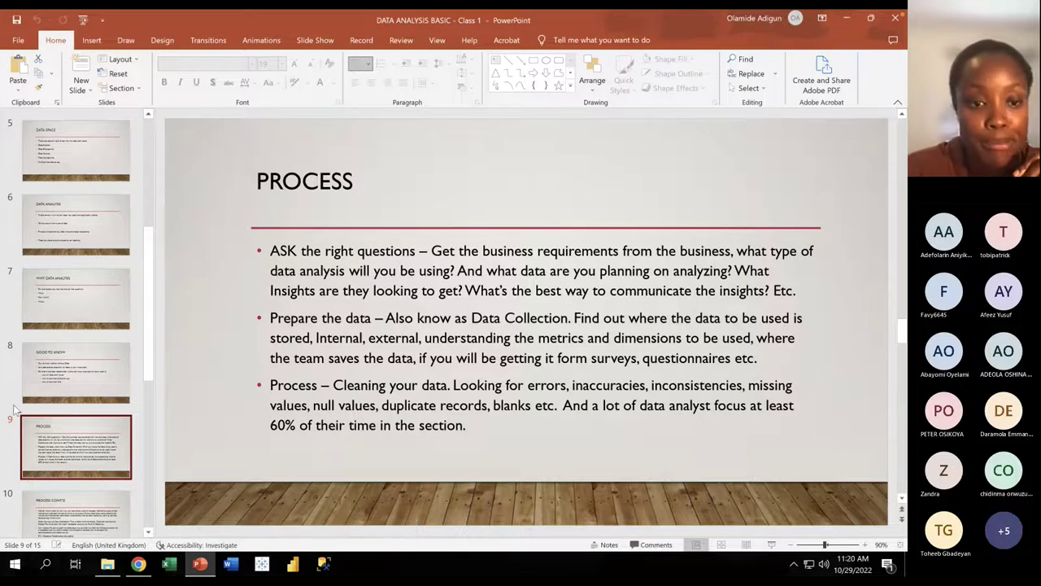
click(98, 510)
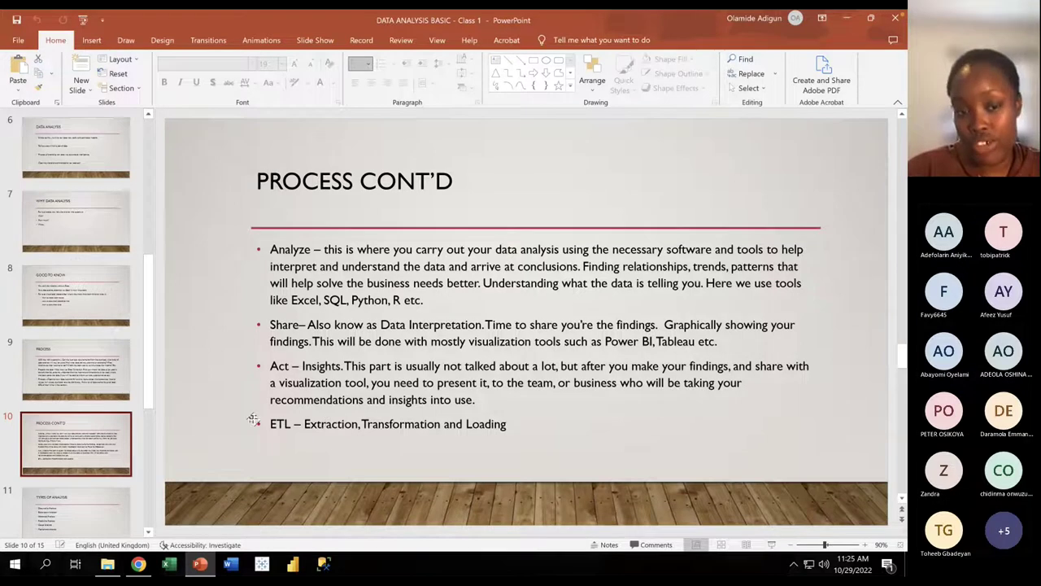
drag(270, 423, 507, 432)
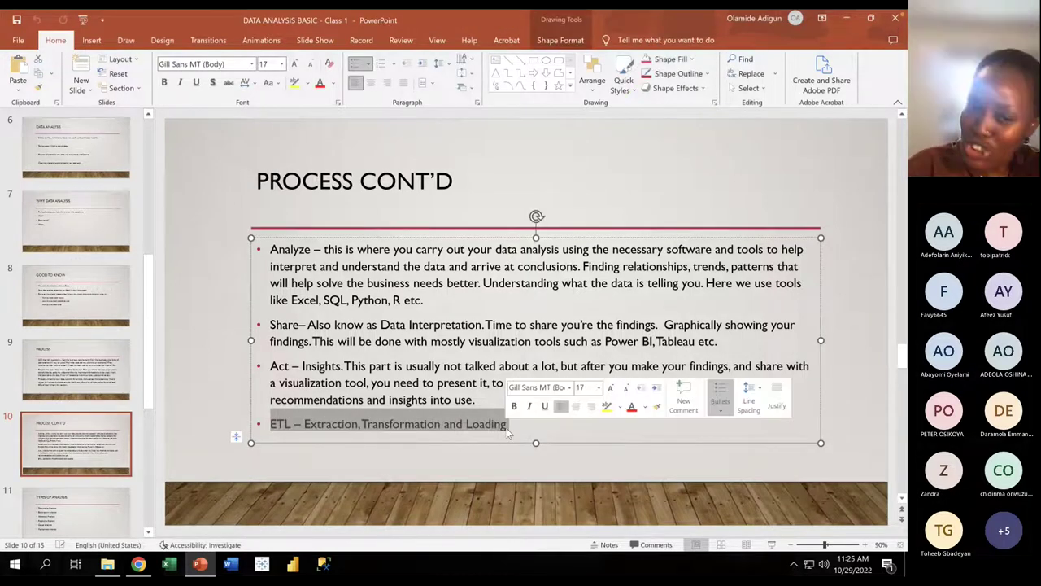
click(466, 422)
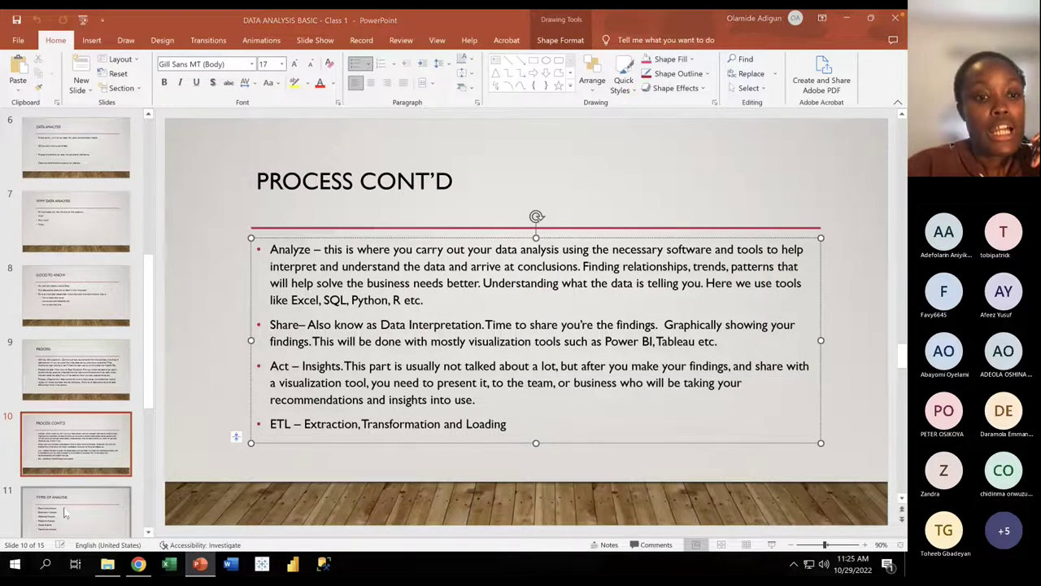
scroll(65, 511, down, 2)
Step: Open slide 11, TYPES OF ANALYSIS, listing Descriptive through Mechanistic Analysis
click(73, 382)
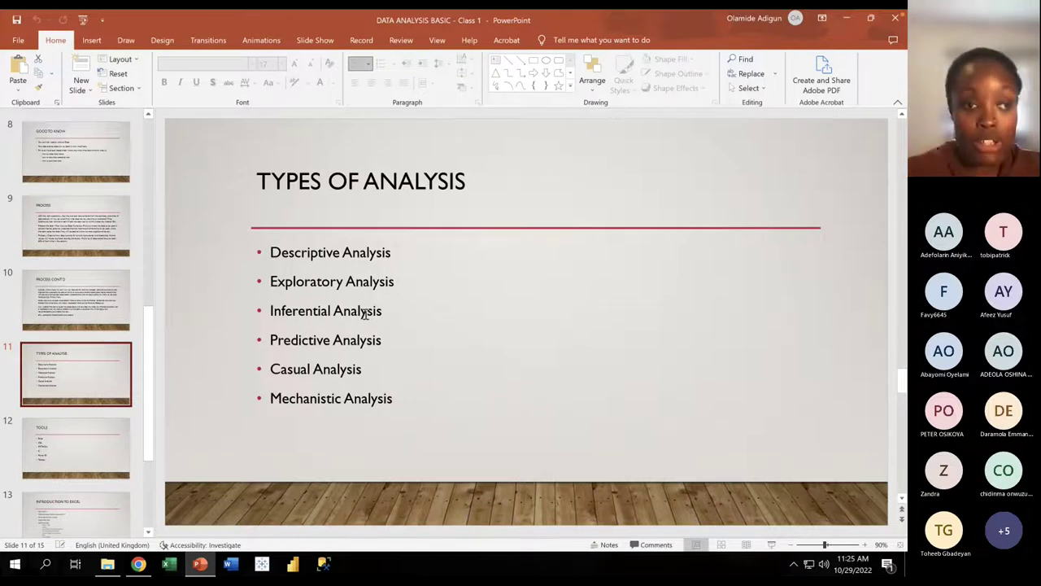
Step: Admit the waiting external guest in Teams and return to slide 11 in PowerPoint
key(ctrl+Left)
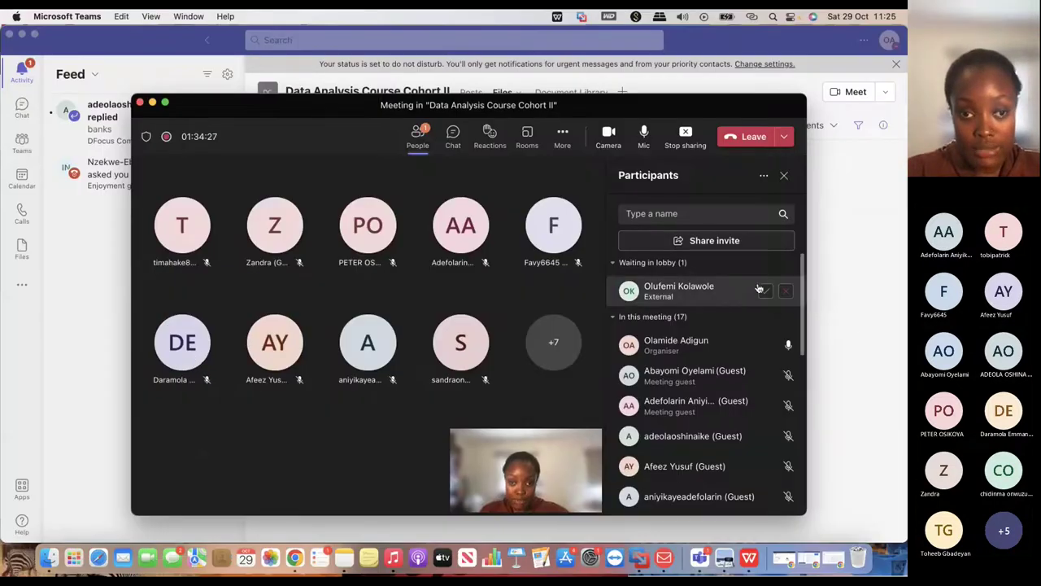
click(759, 290)
key(ctrl+Right)
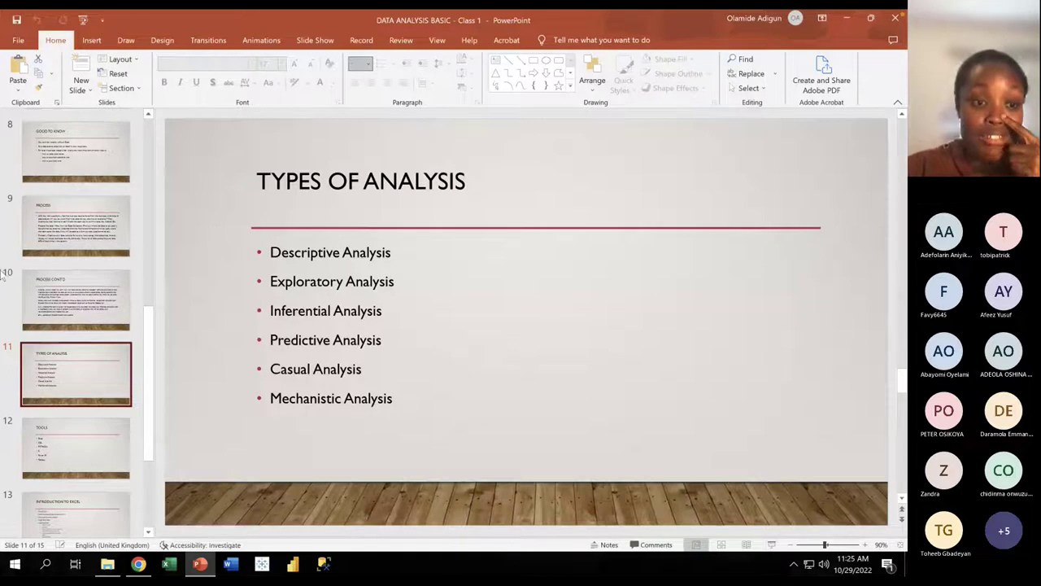
Step: Briefly show slide 12, then return to slide 11, Types of Analysis
click(96, 453)
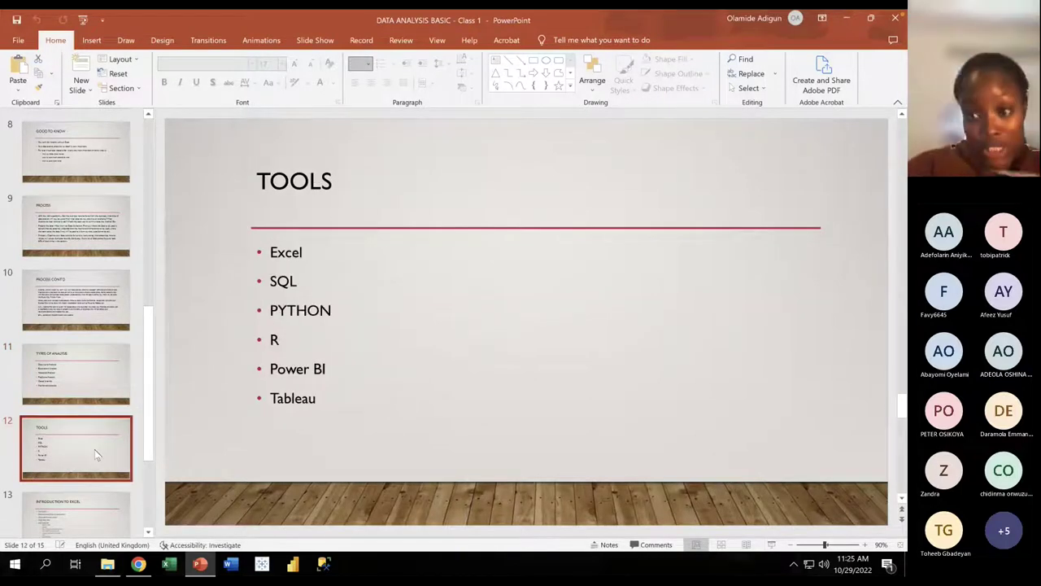
click(64, 374)
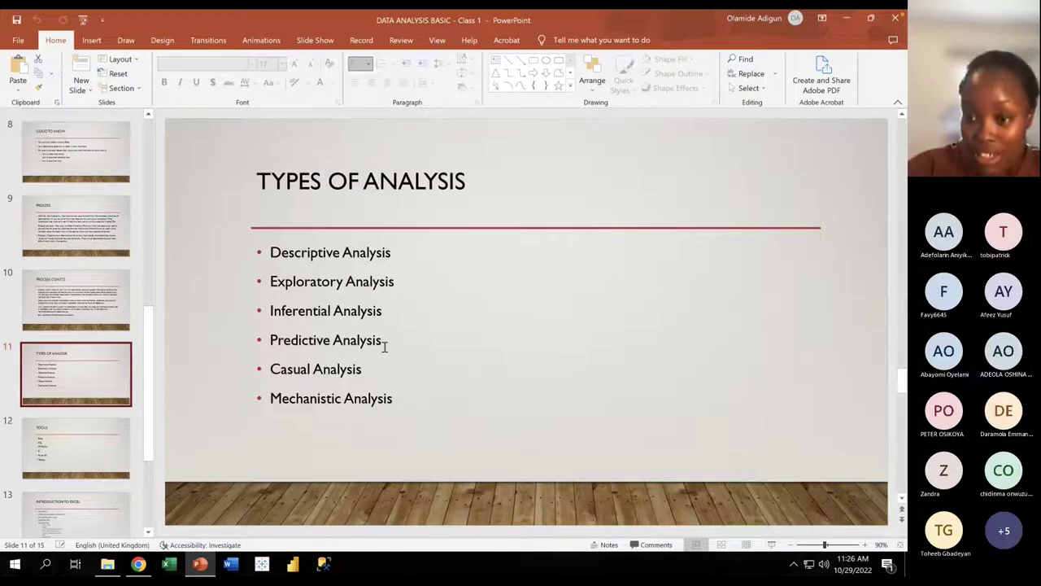
Step: Display slide 12, the TOOLS slide (Excel, SQL, Python, R, Power BI, Tableau)
click(93, 462)
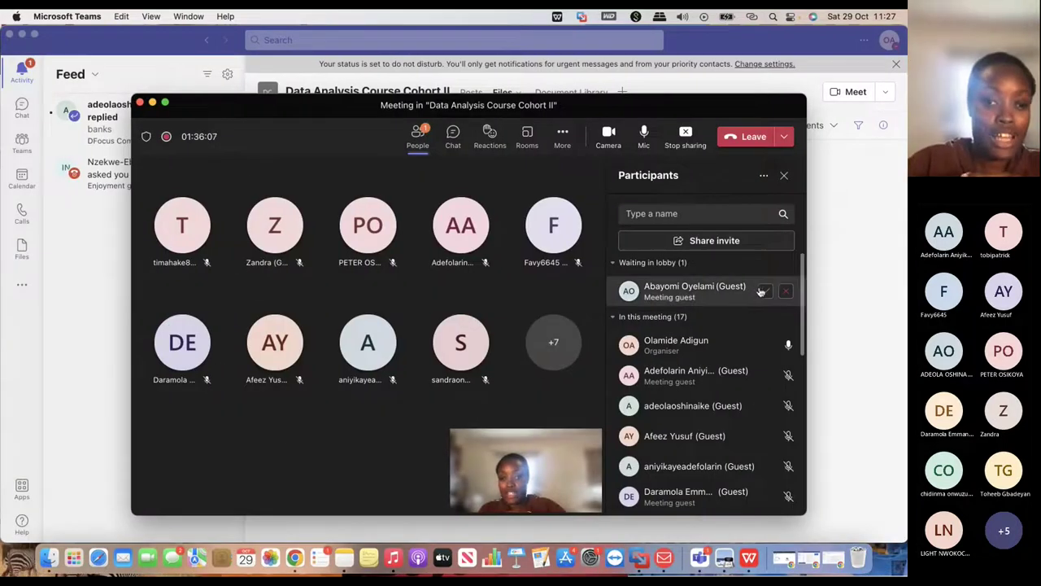
Step: Admit the lobby guest from the Participants panel, bringing PowerPoint back to slide 12
click(764, 291)
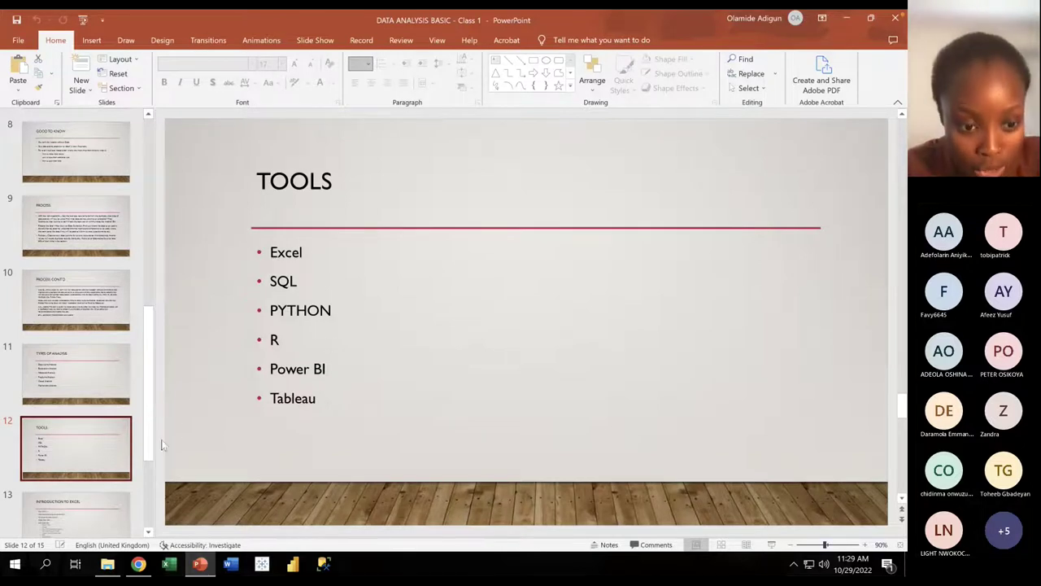
Step: In a new Chrome tab, search Google for 'powerbi analyst jobs'
click(136, 564)
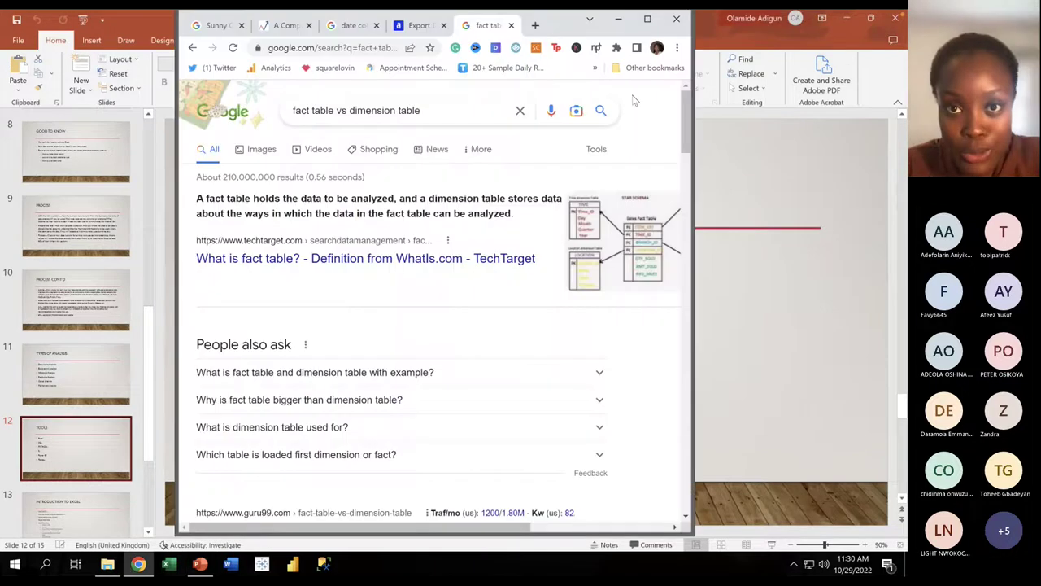
click(535, 26)
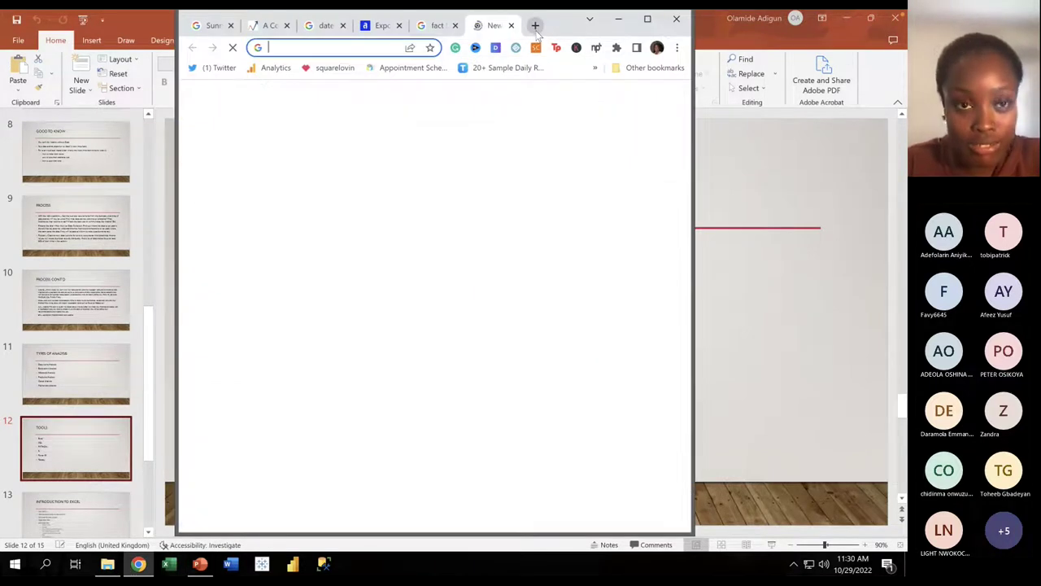
text(powerbi)
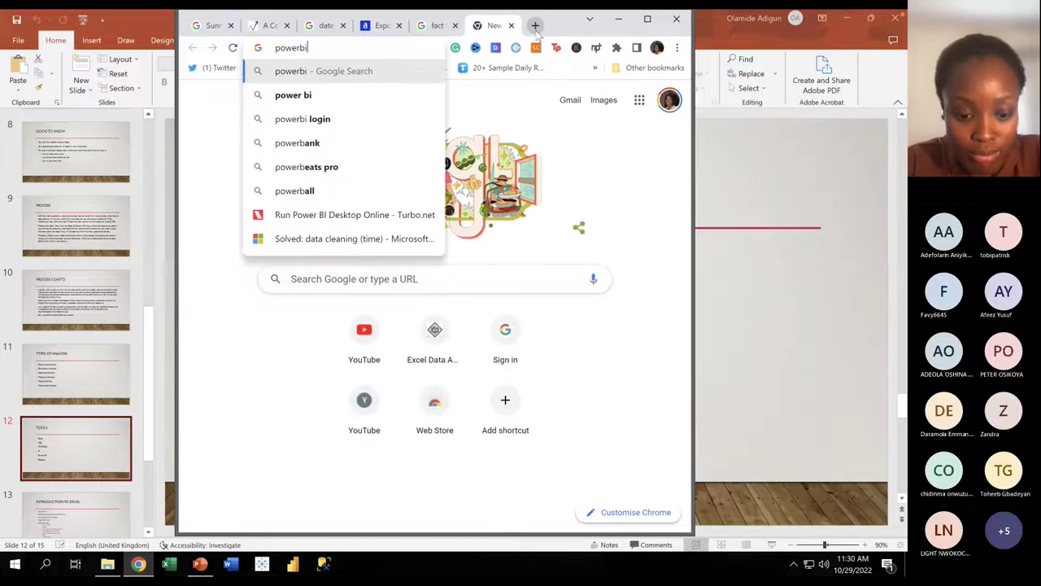
text( analyst)
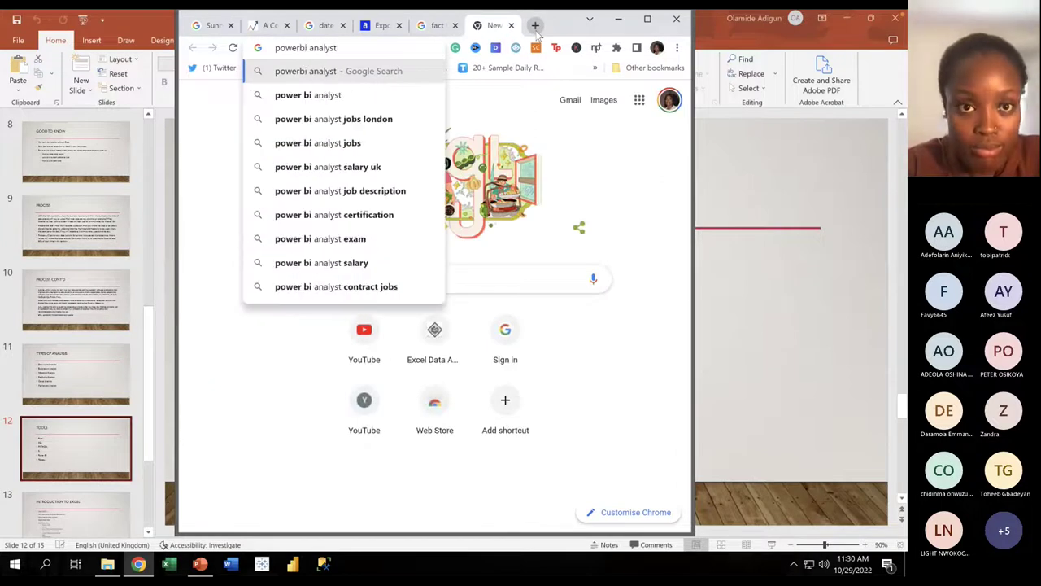
key(Return)
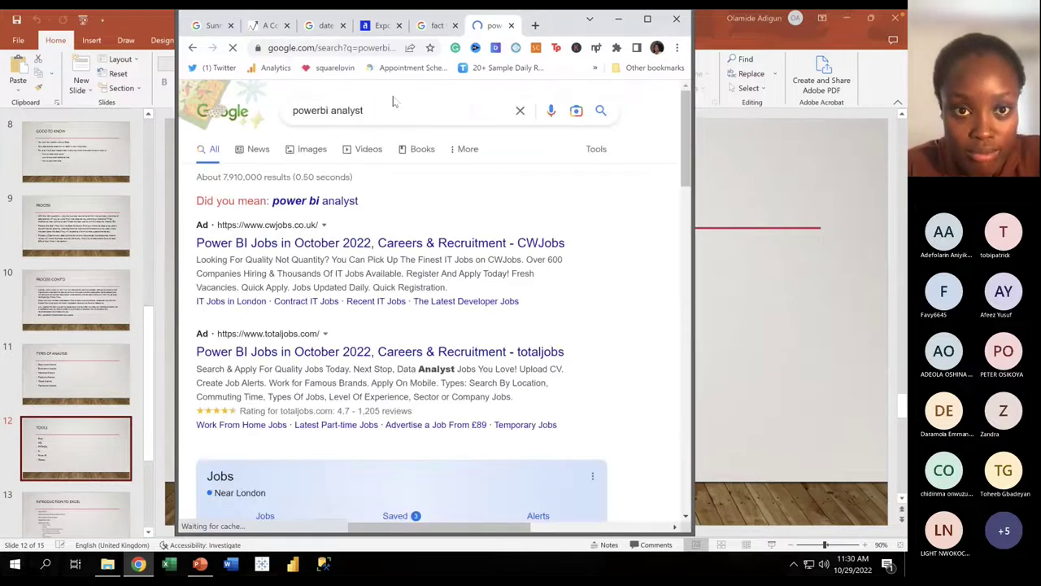
click(396, 106)
text(jobs)
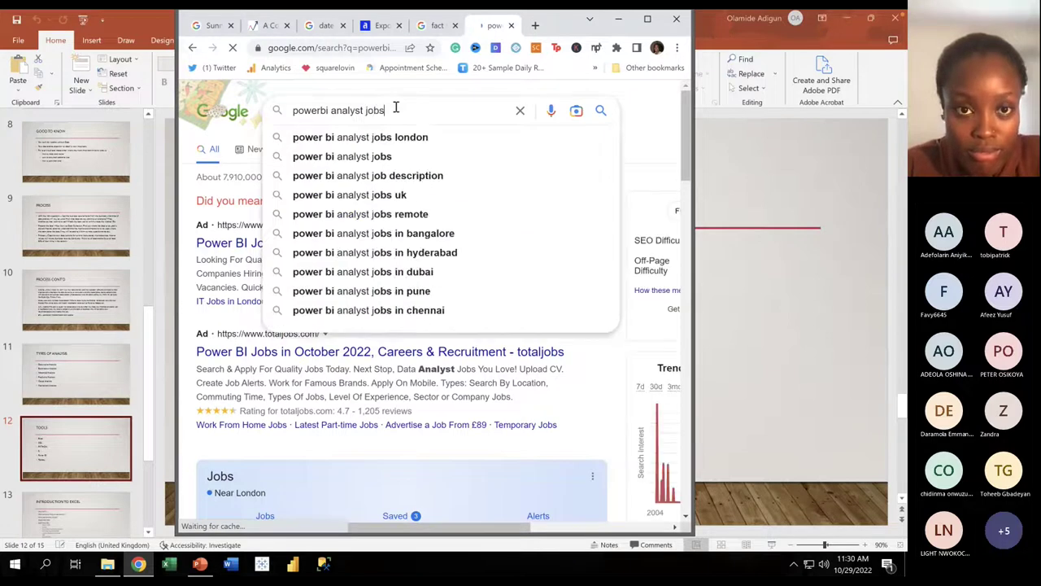
key(Return)
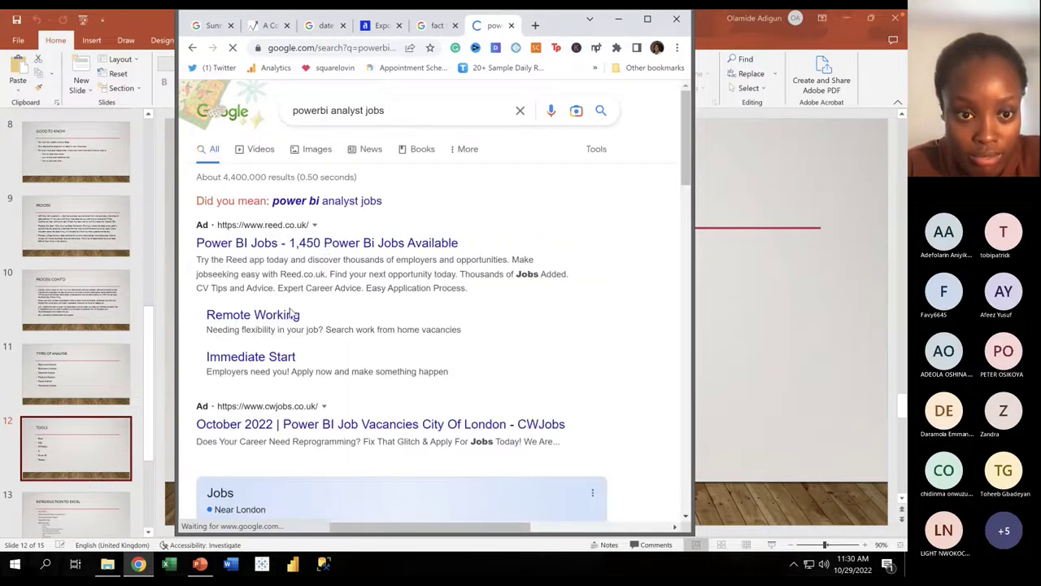
Step: Open Reed's remote Power BI job listings, dismiss the privacy notice, and browse them
click(276, 317)
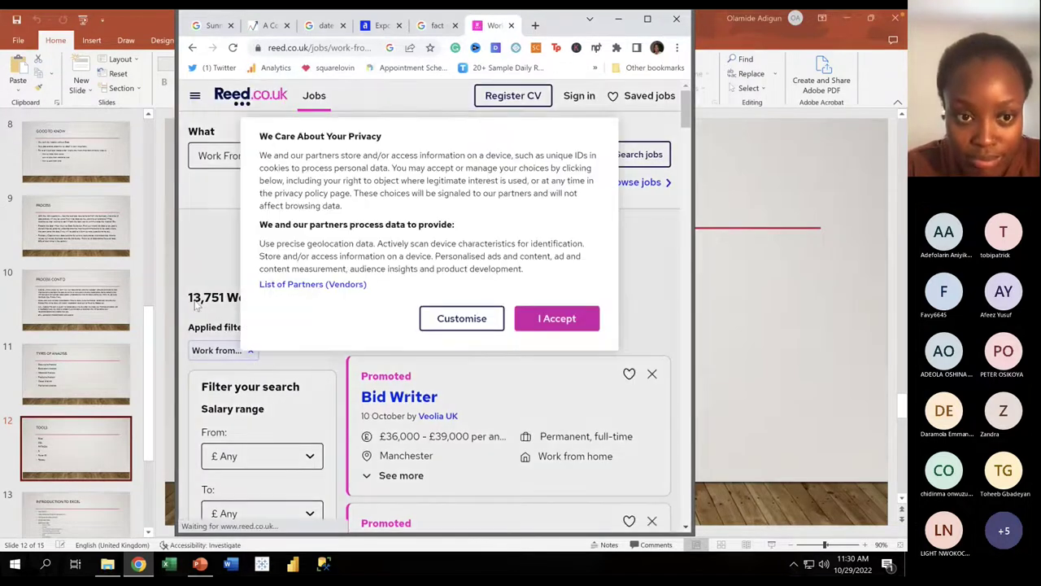
click(472, 321)
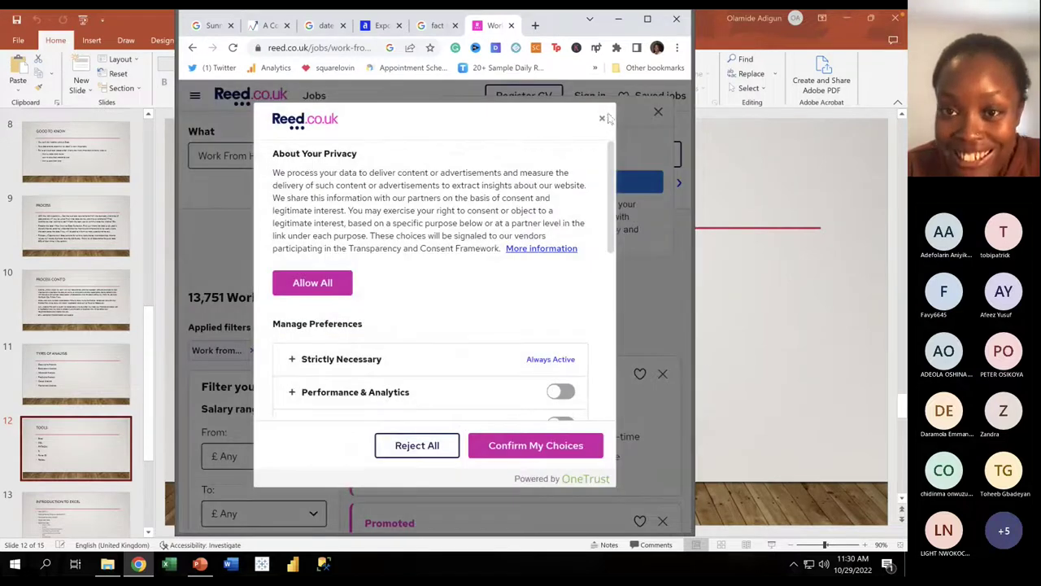
click(602, 118)
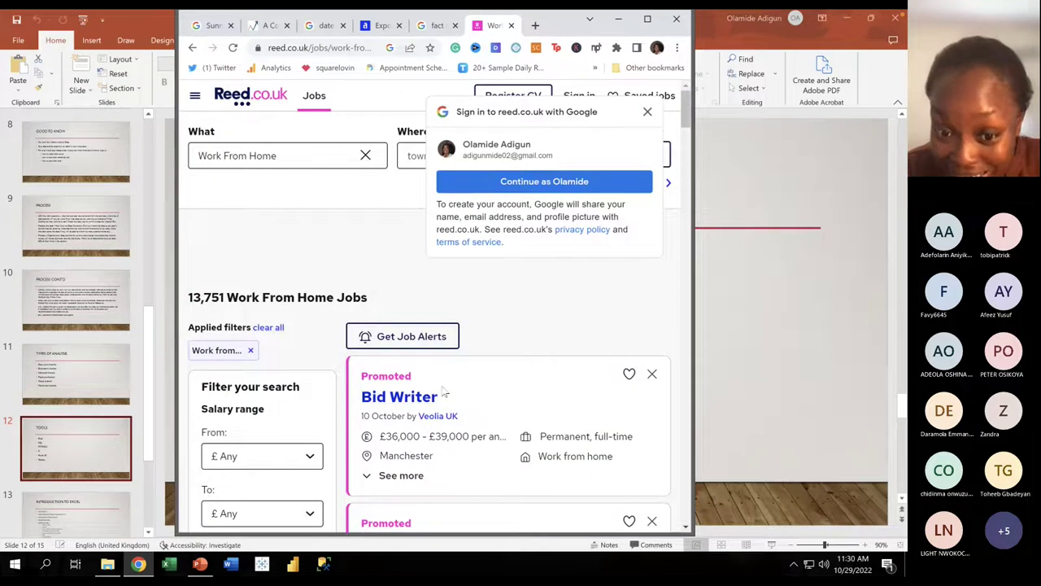
scroll(445, 393, down, 5)
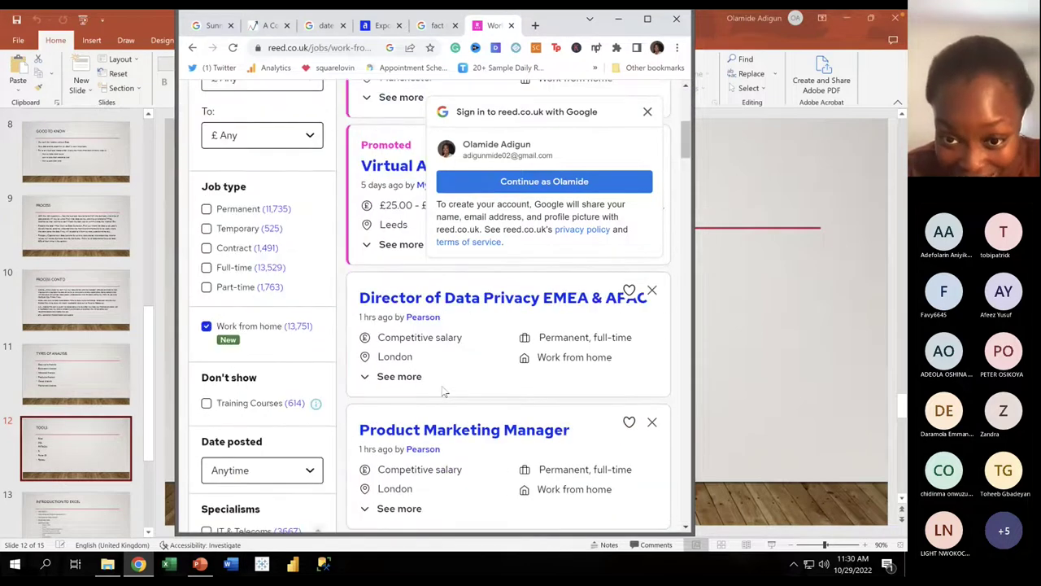
Step: Return to the Google results and scroll to the Jobs panel of London roles
click(193, 48)
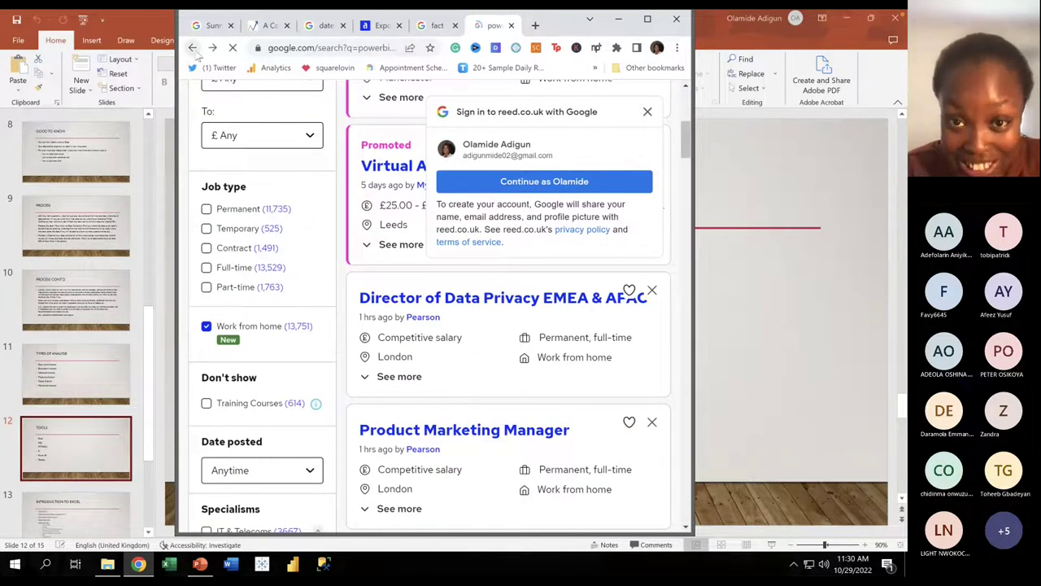
scroll(383, 249, down, 3)
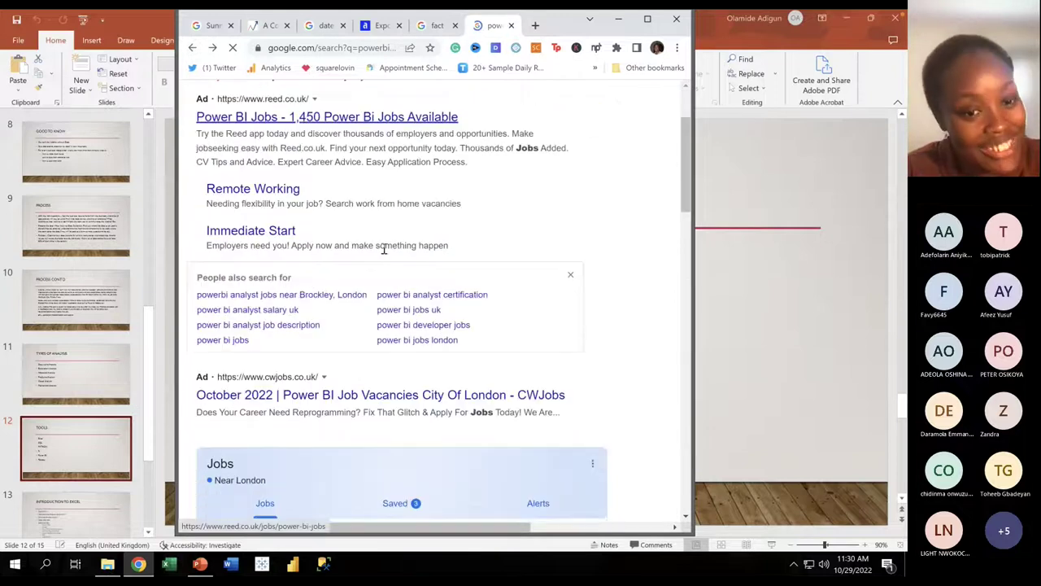
scroll(333, 406, down, 5)
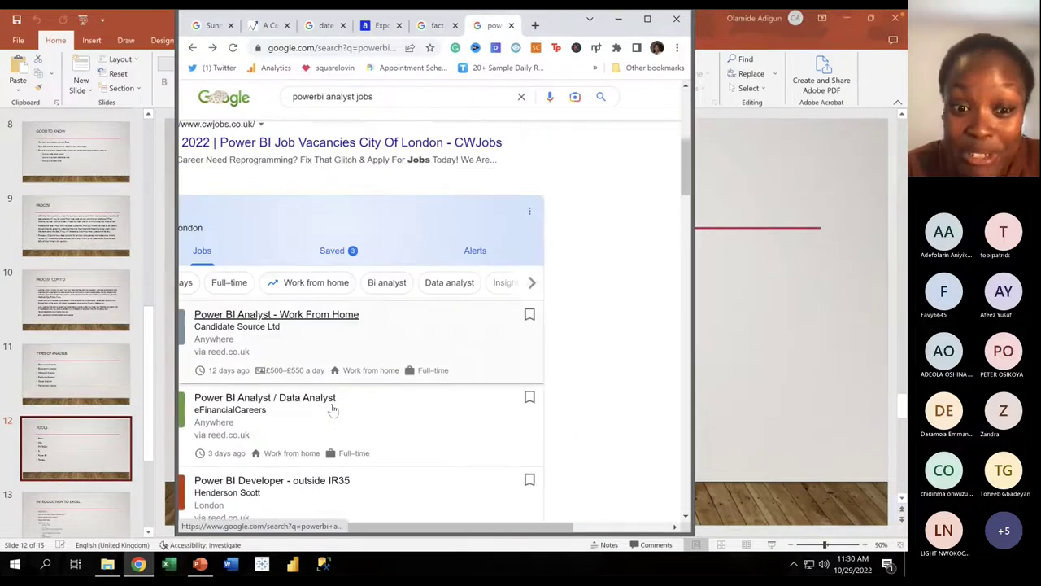
scroll(333, 409, down, 2)
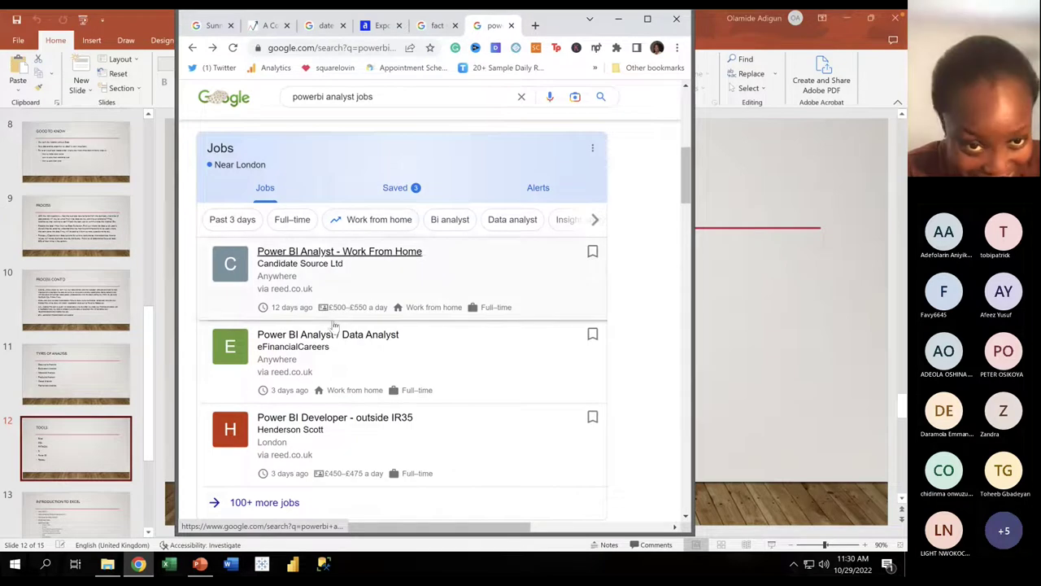
scroll(364, 391, up, 2)
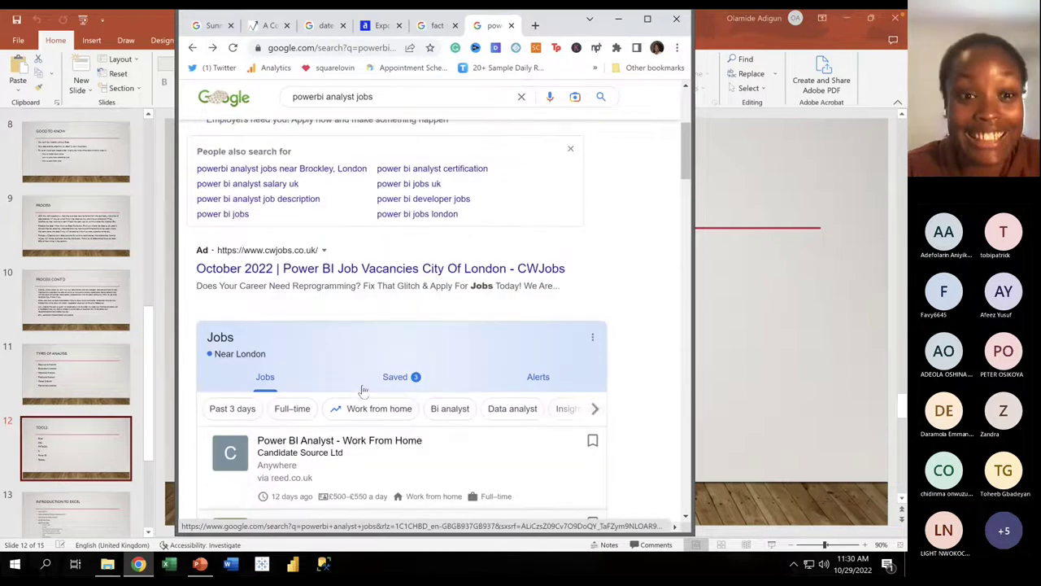
Step: Open the CWJobs Power BI vacancies ad and reject optional cookies
click(356, 273)
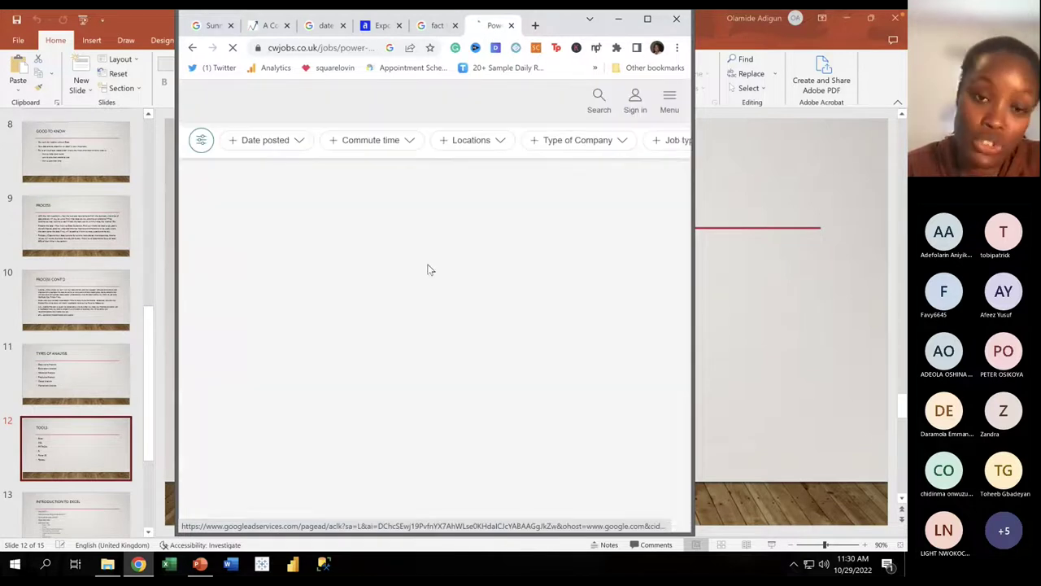
scroll(428, 269, down, 2)
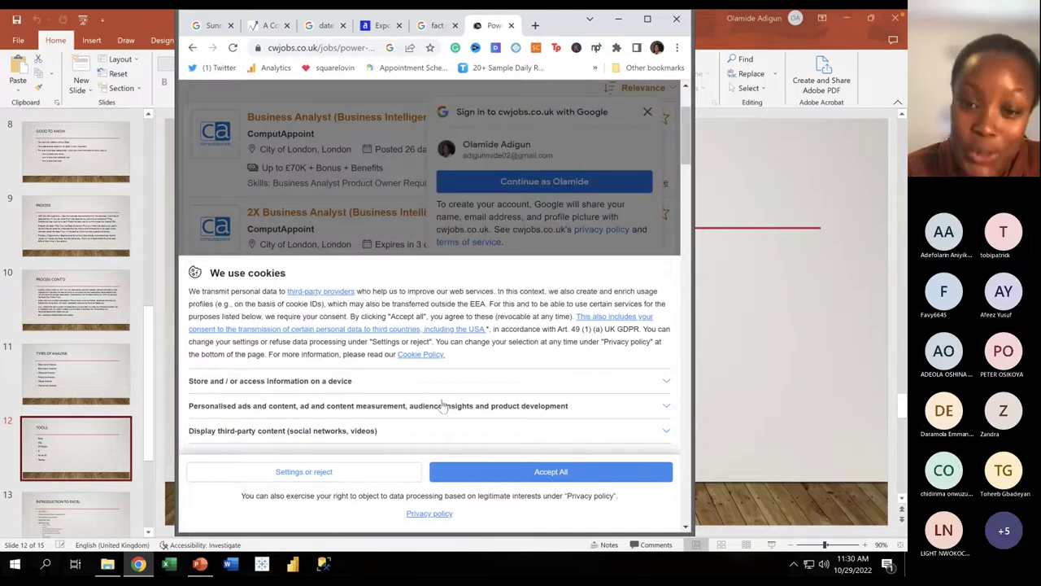
click(529, 181)
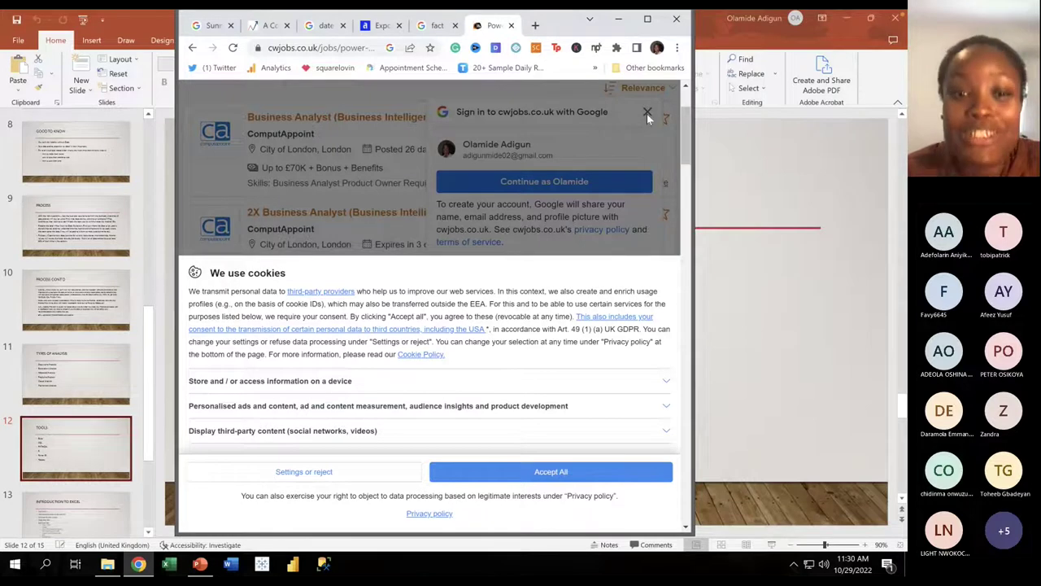
click(326, 477)
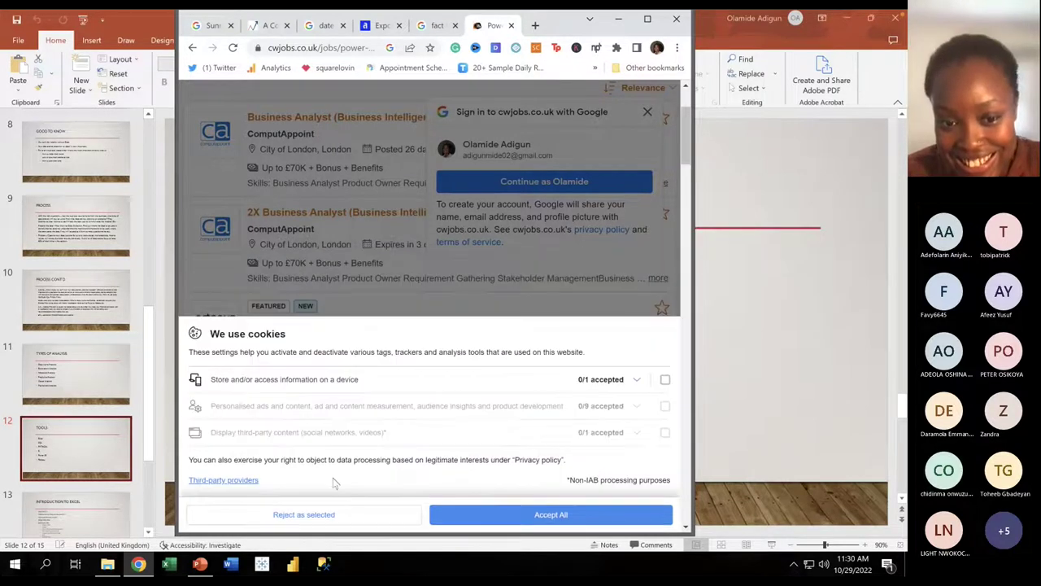
click(343, 521)
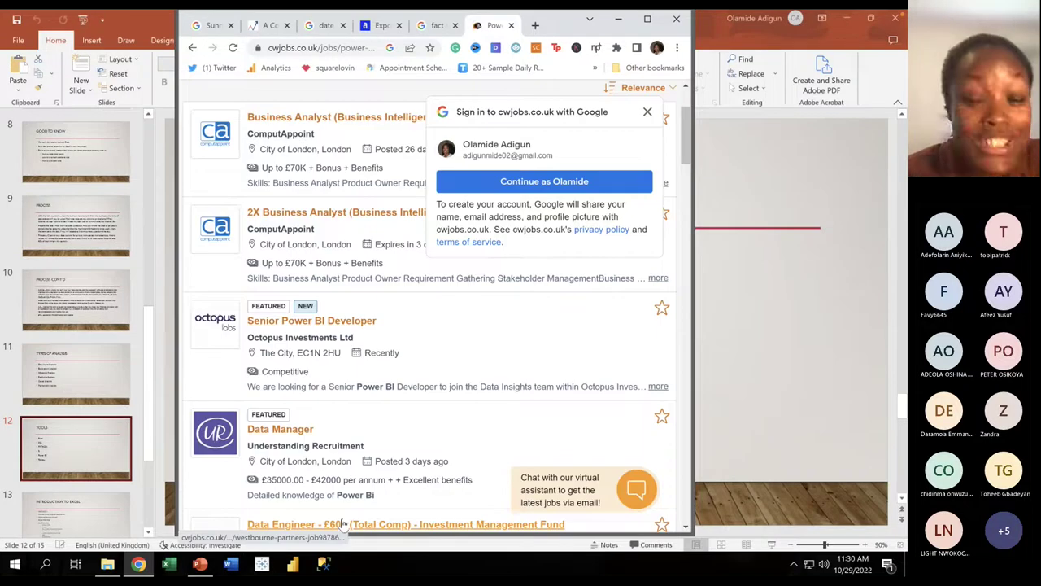
Step: Scroll the CWJobs listings and highlight the ETL Developer day rate
scroll(361, 294, down, 1)
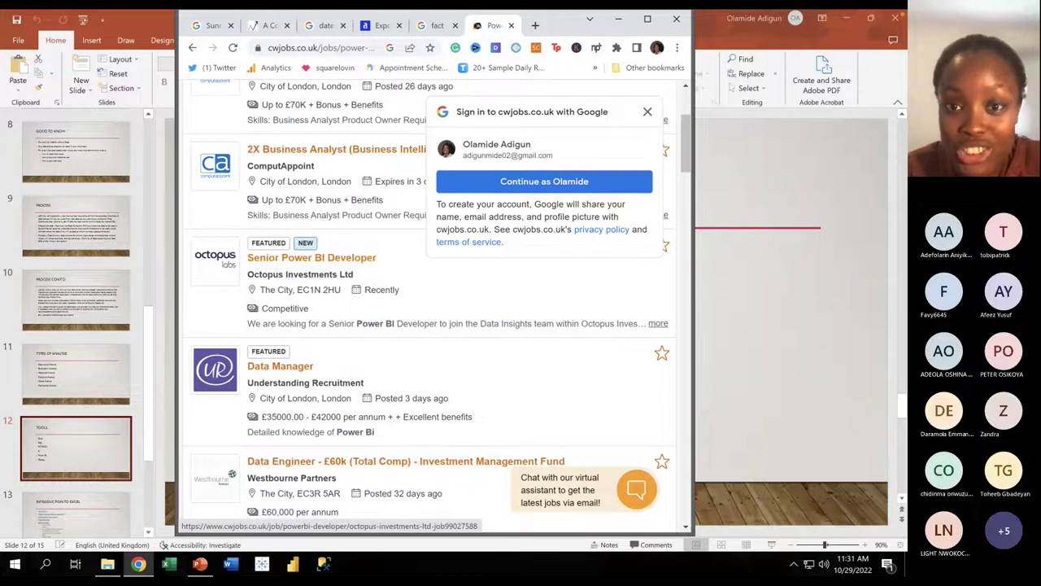
scroll(330, 274, down, 1)
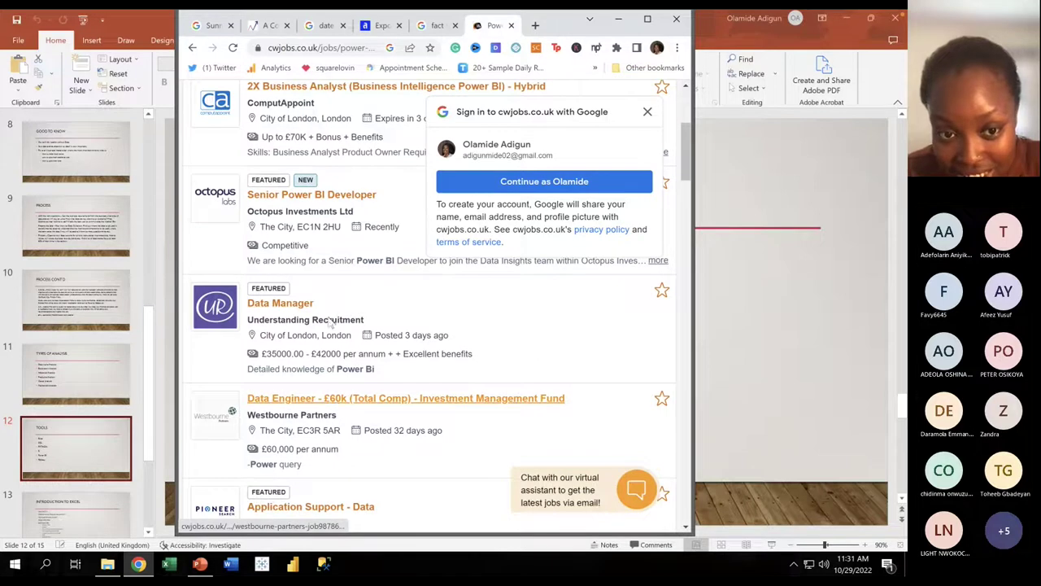
scroll(330, 321, down, 4)
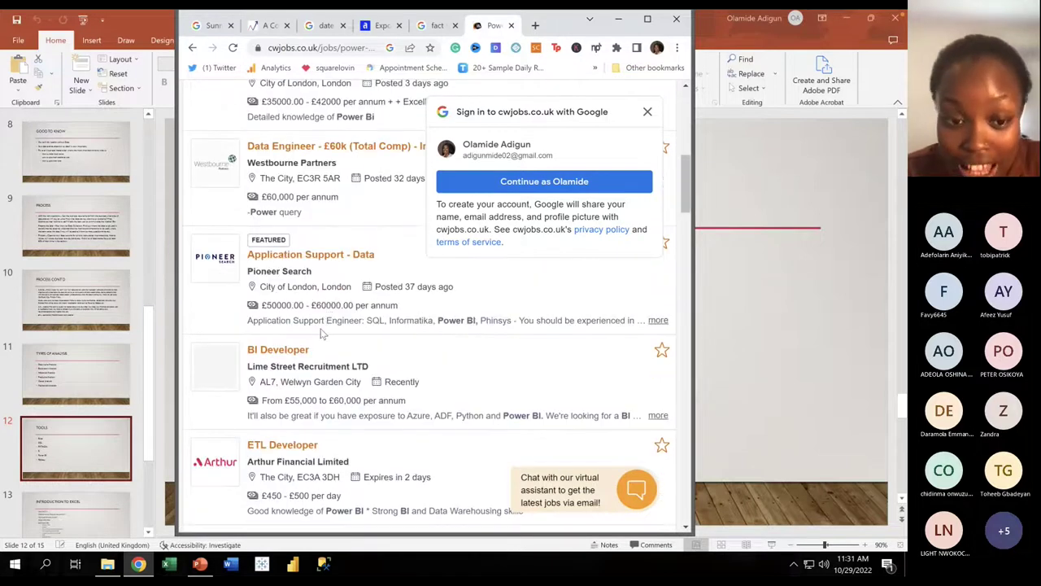
scroll(321, 334, down, 3)
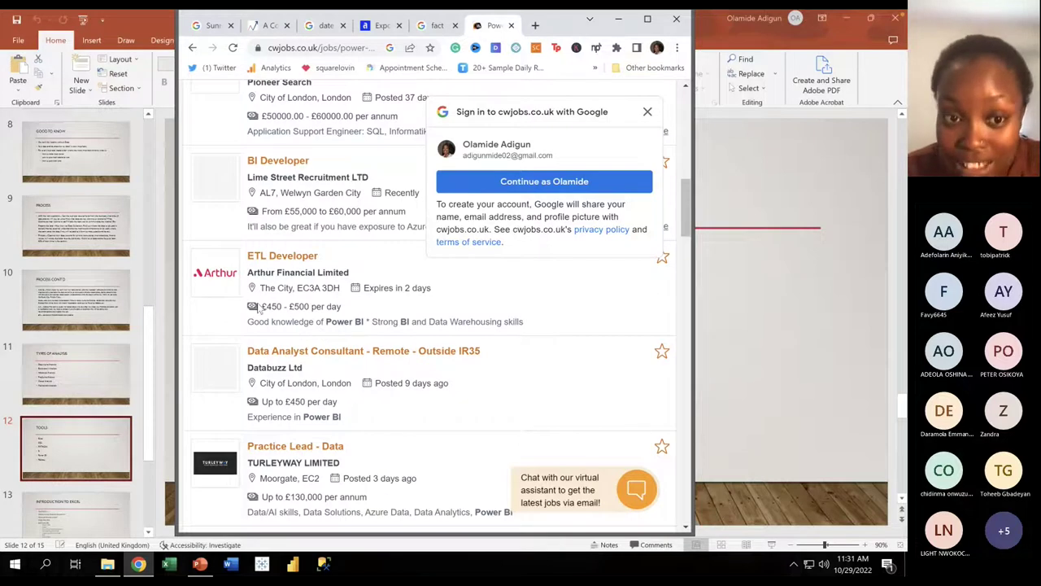
drag(258, 307, 327, 304)
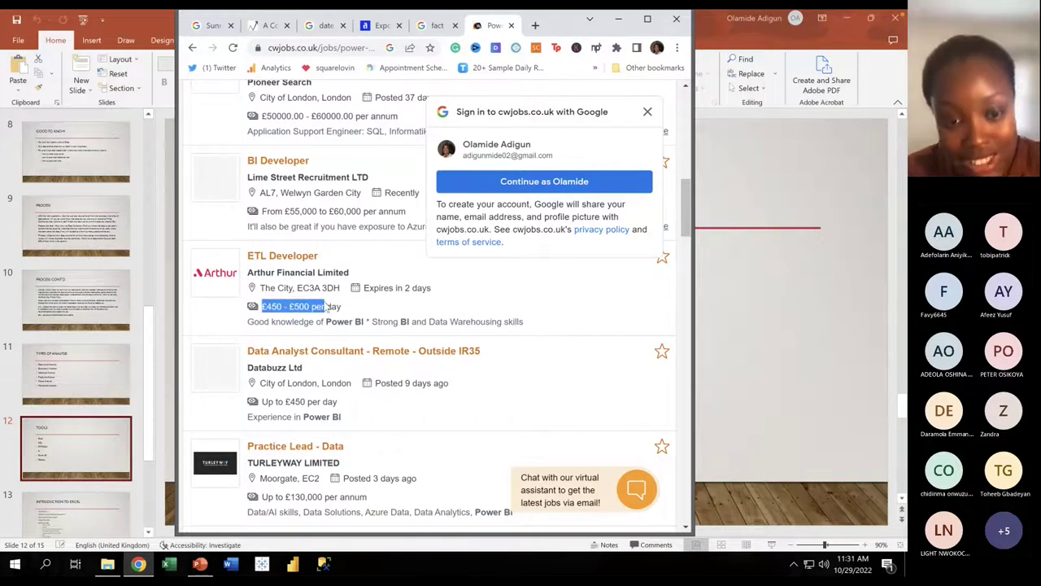
Step: Go back to the Google results, scroll to the top, and minimise Chrome
click(193, 49)
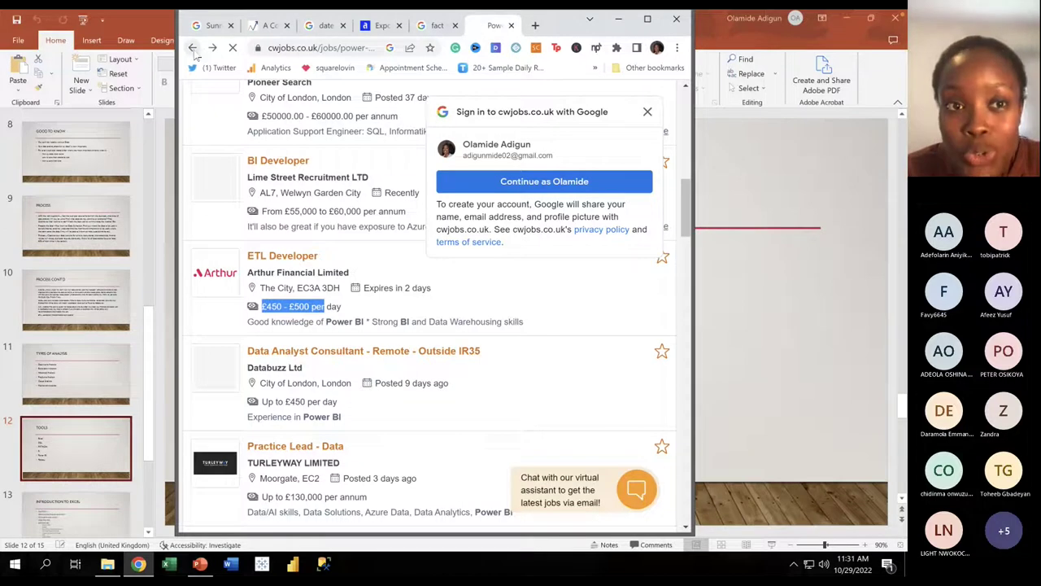
scroll(549, 158, down, 2)
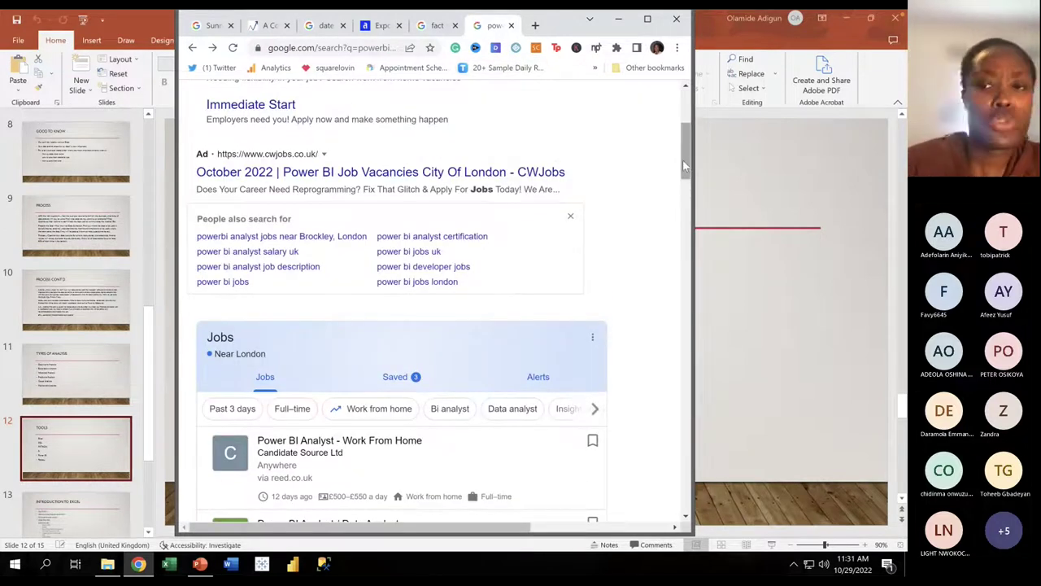
drag(682, 153, 684, 104)
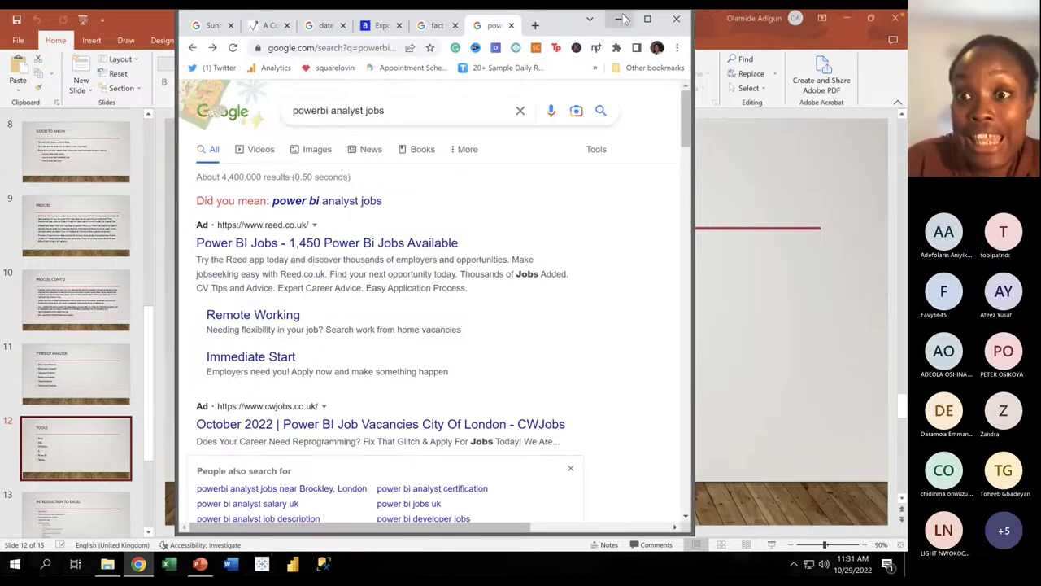
click(620, 17)
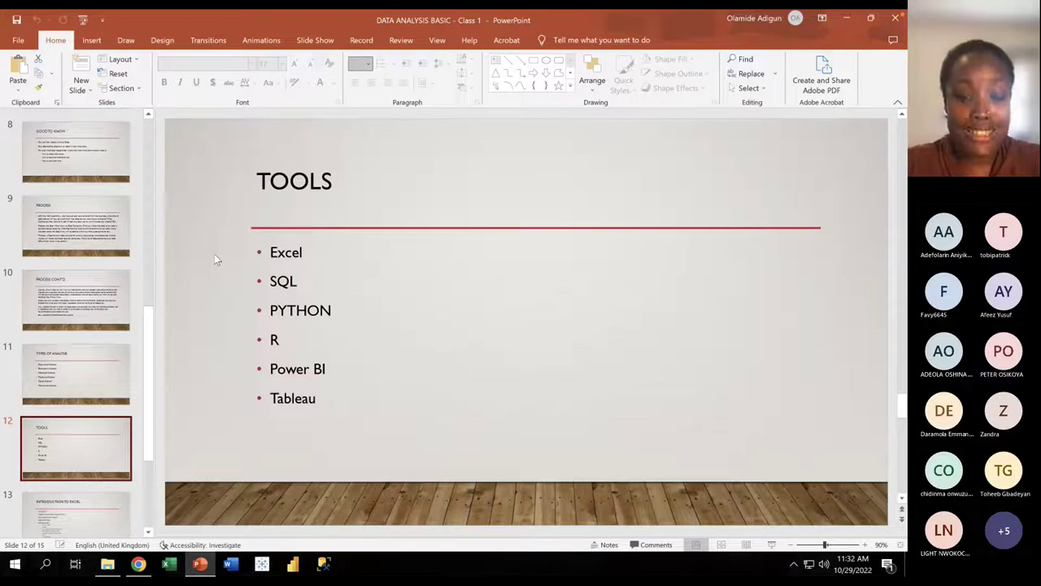
Step: Show slide 13, Introduction to Excel, covering why Excel and single versus multi entity data
click(65, 518)
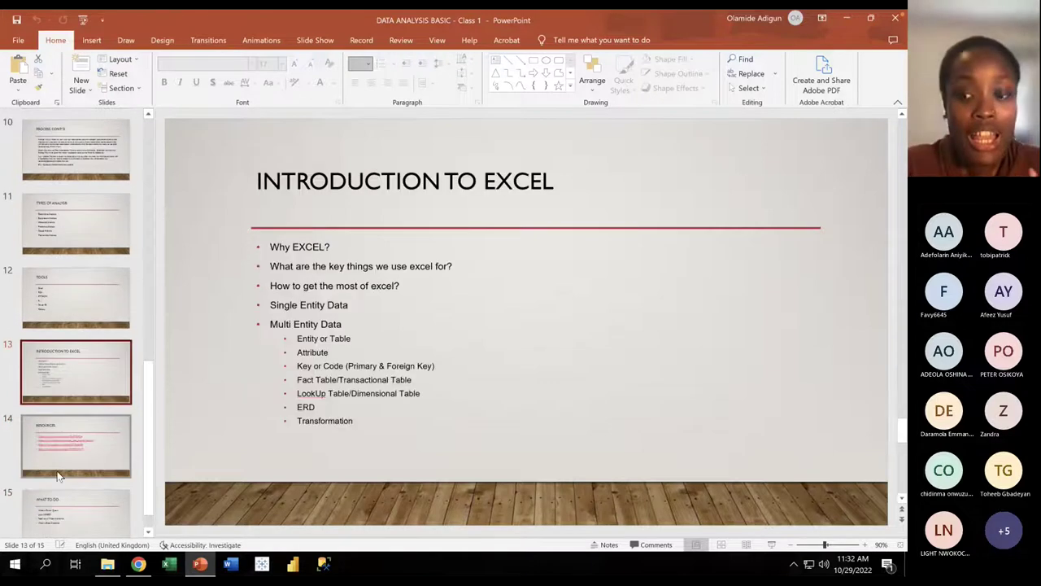
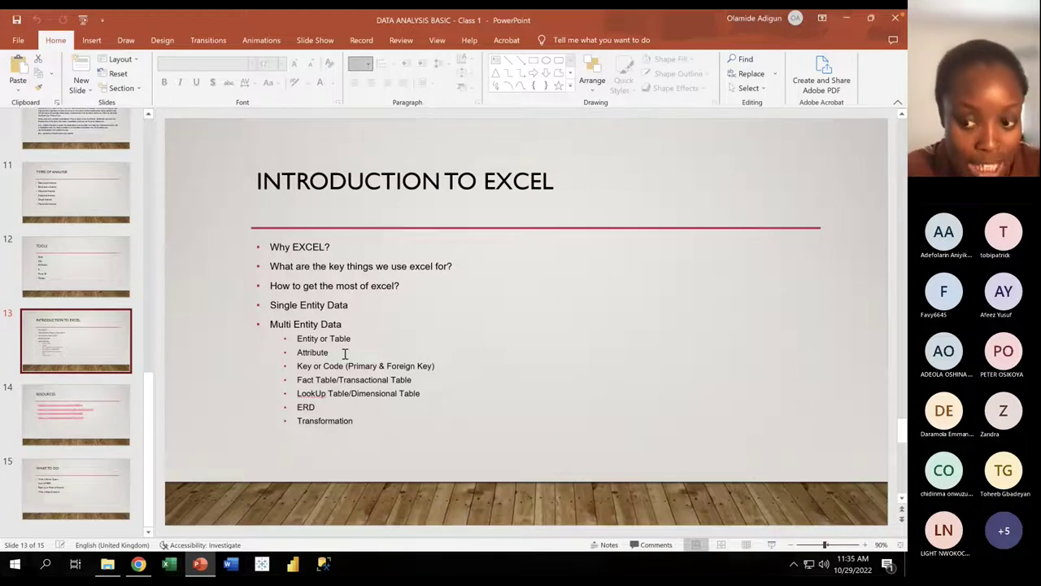
Step: Review the final What To Do slide, then highlight the Introduction to Excel bullets from Single Entity Data
drag(81, 366, 105, 461)
click(104, 465)
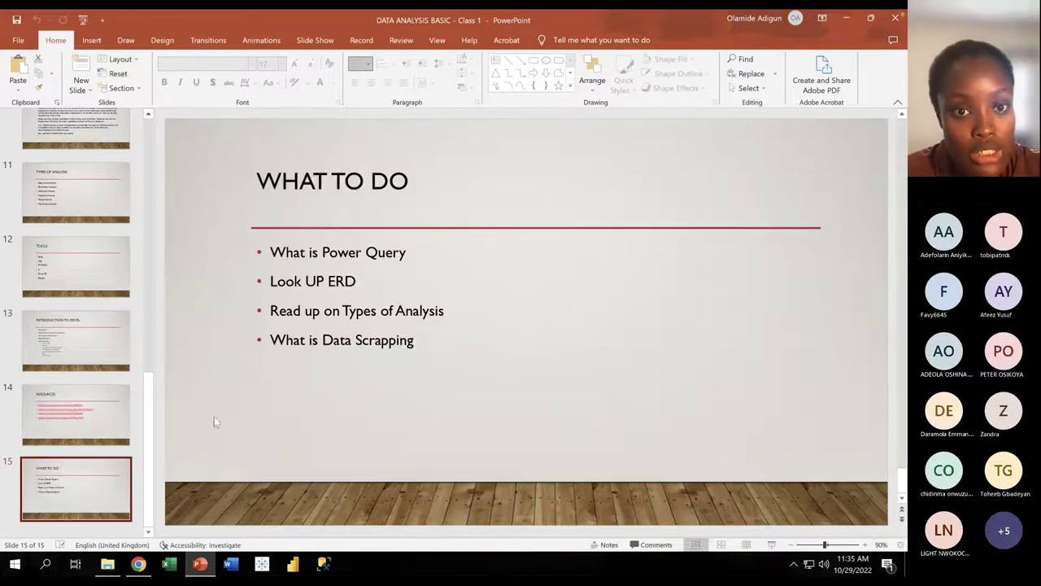
click(102, 351)
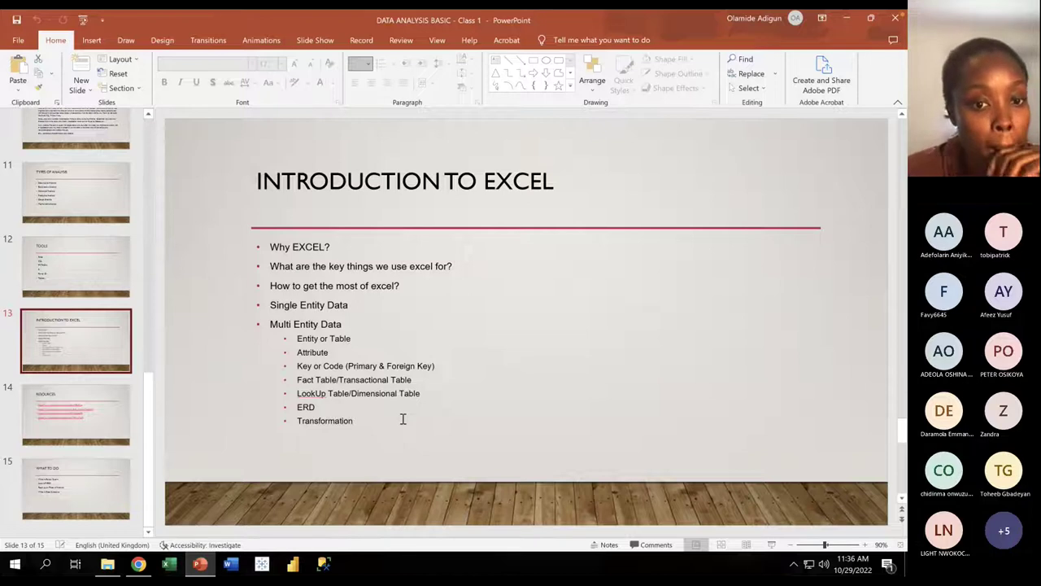
mouse_move(270, 304)
mouse_down()
mouse_move(435, 366)
mouse_move(365, 432)
mouse_up()
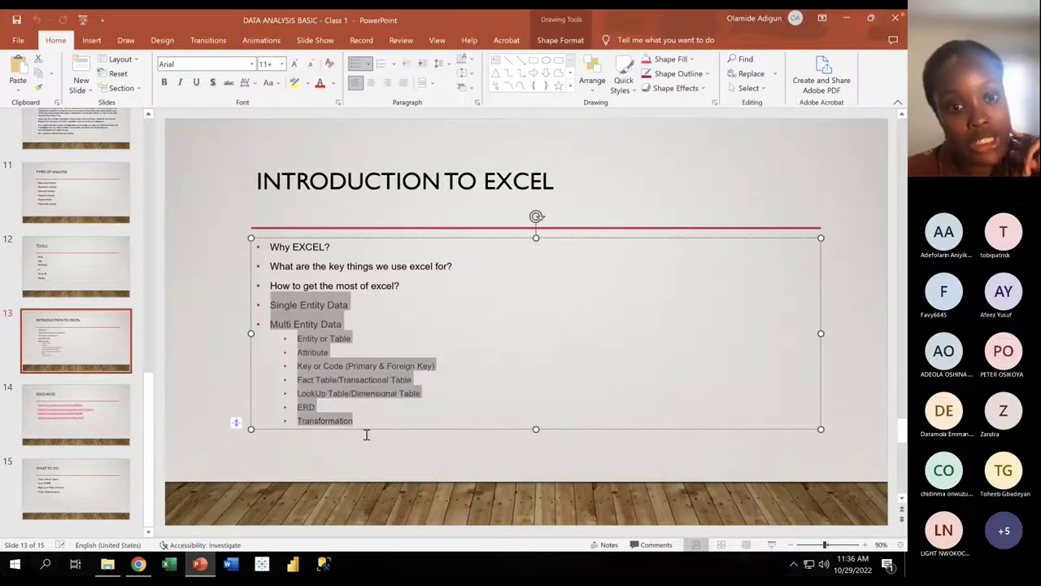
click(431, 338)
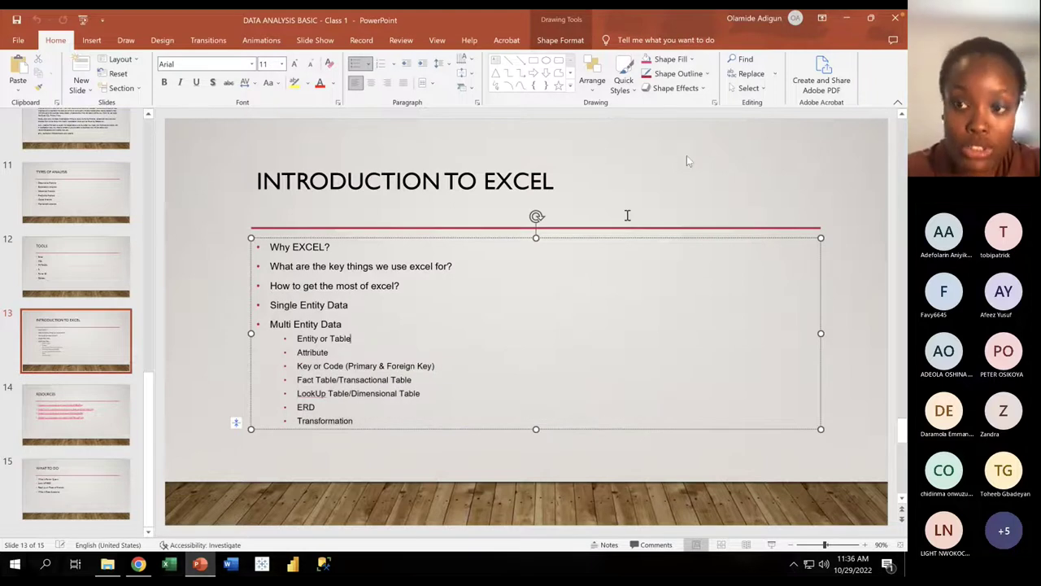
Step: Close the presentation, browse the DA Lecturing folder, and view a participant's profile card in Teams
click(898, 20)
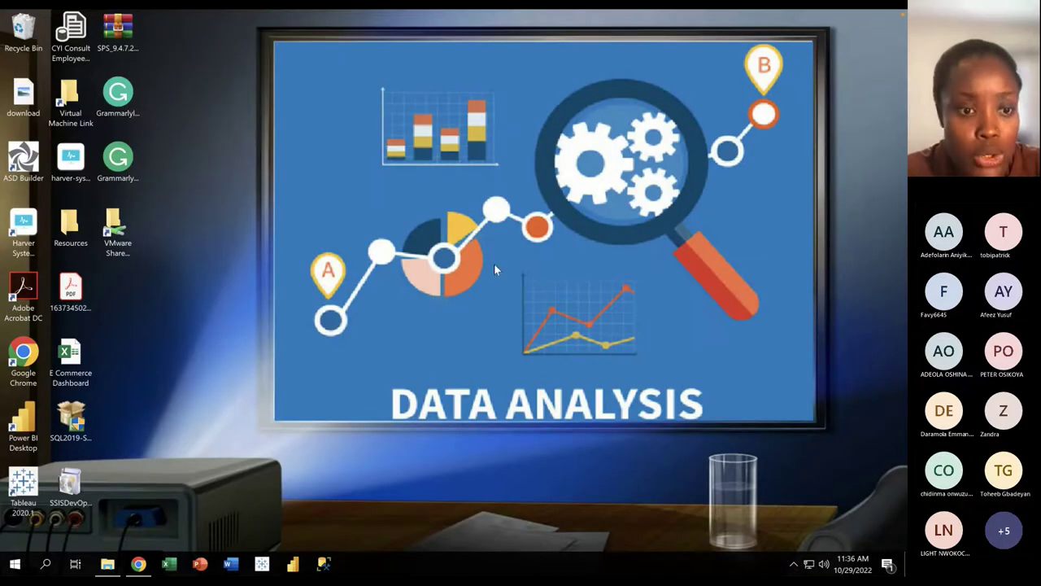
click(108, 563)
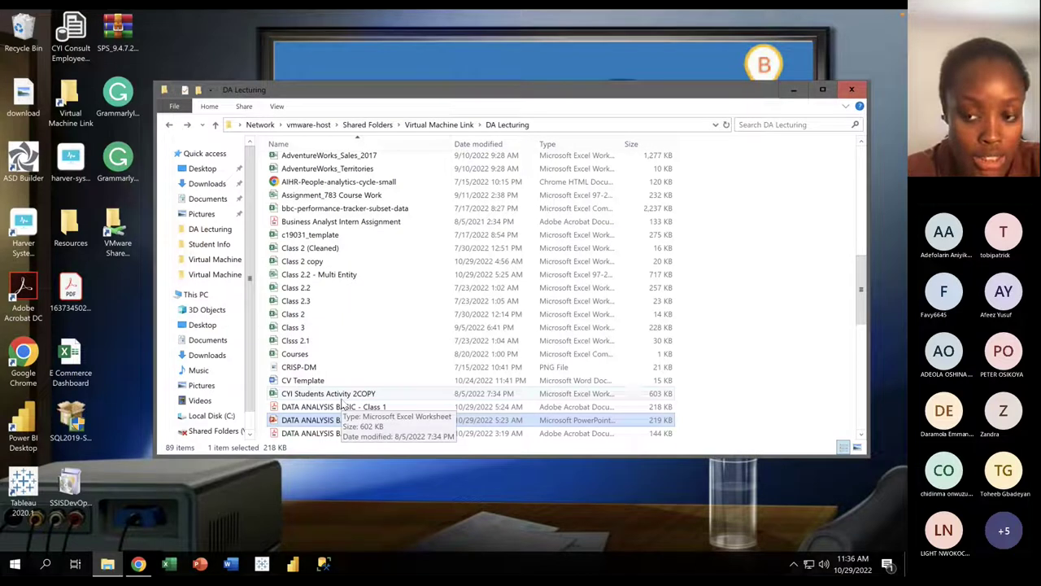
key(super+Tab)
click(273, 373)
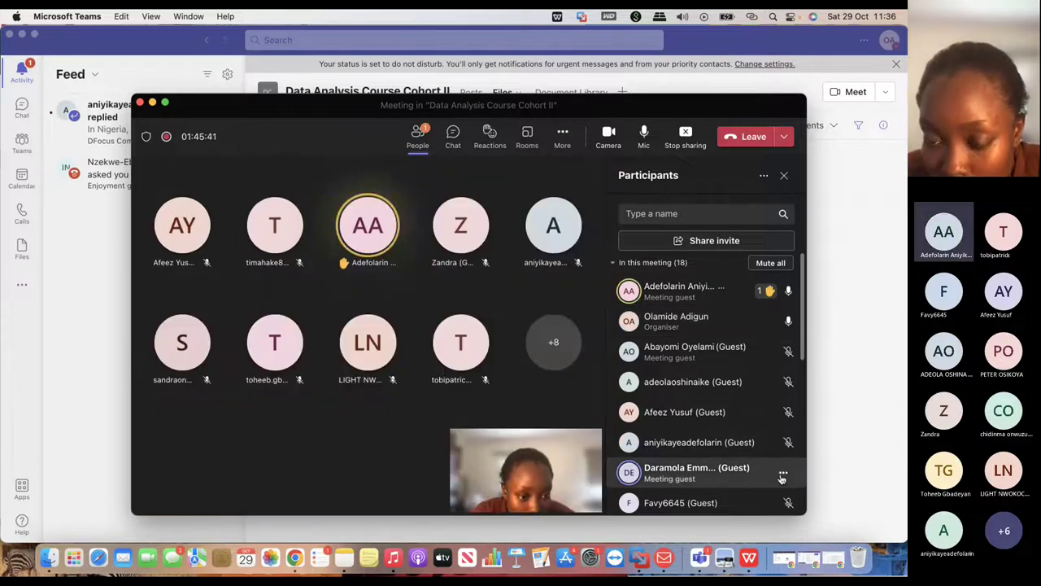
Step: Mute a participant from their options menu and scroll through the participants list
click(782, 471)
click(727, 365)
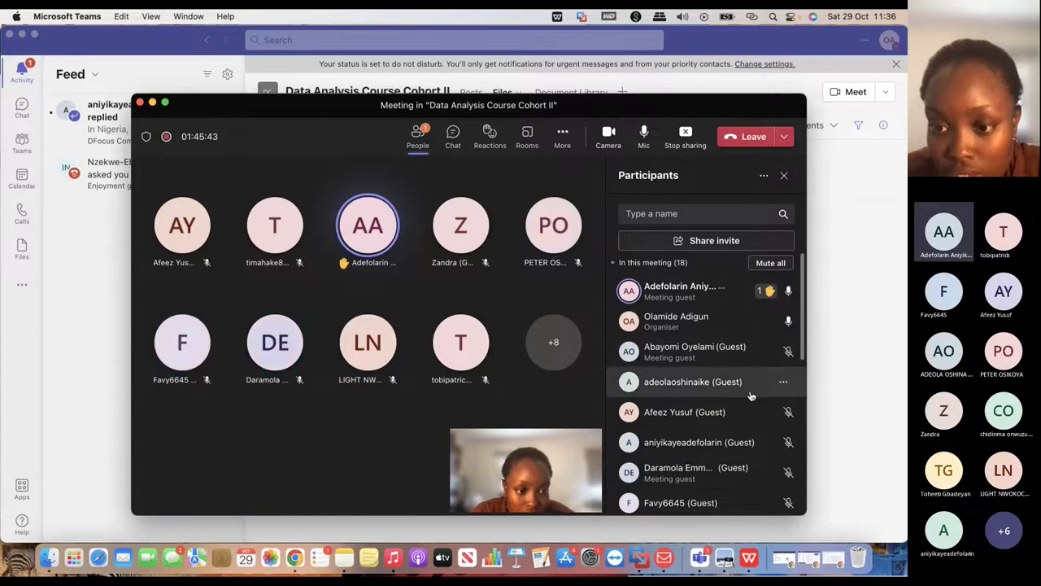
scroll(748, 390, down, 3)
scroll(750, 395, down, 4)
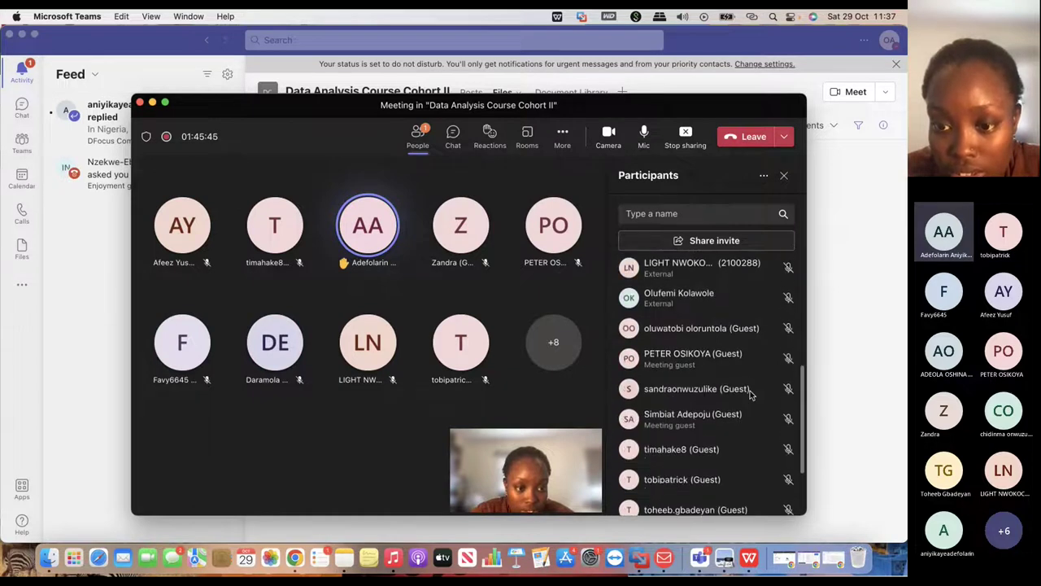
scroll(750, 394, up, 8)
scroll(750, 390, down, 5)
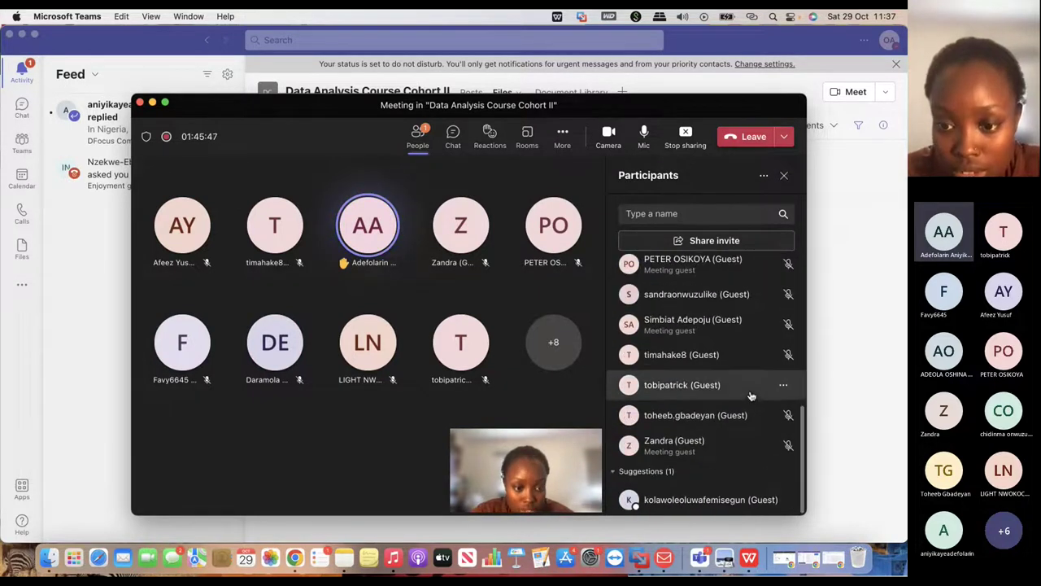
scroll(750, 390, up, 8)
mouse_move(750, 392)
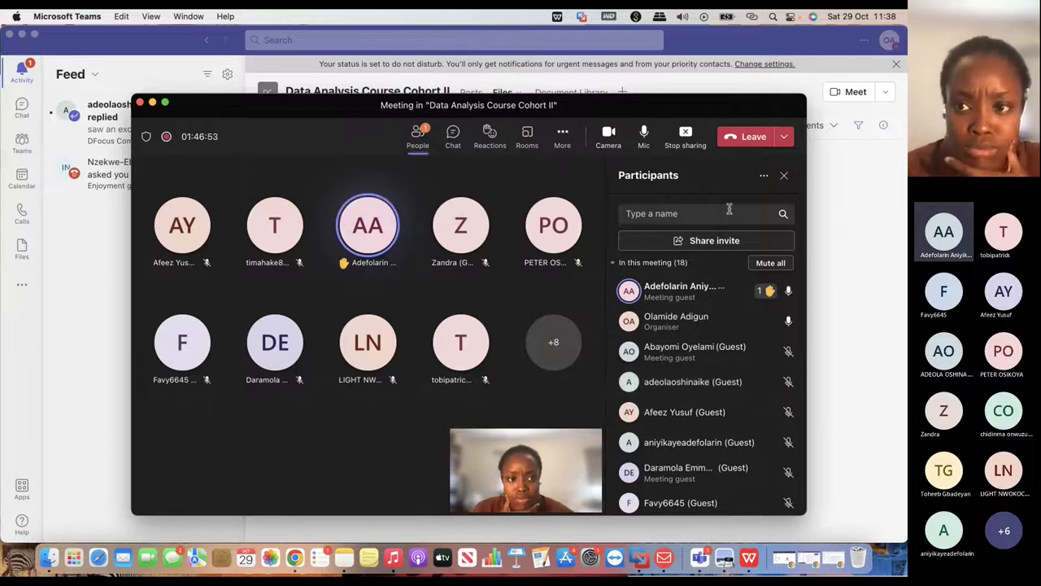
Step: Toggle the participants list and read the meeting chat before closing it
click(784, 175)
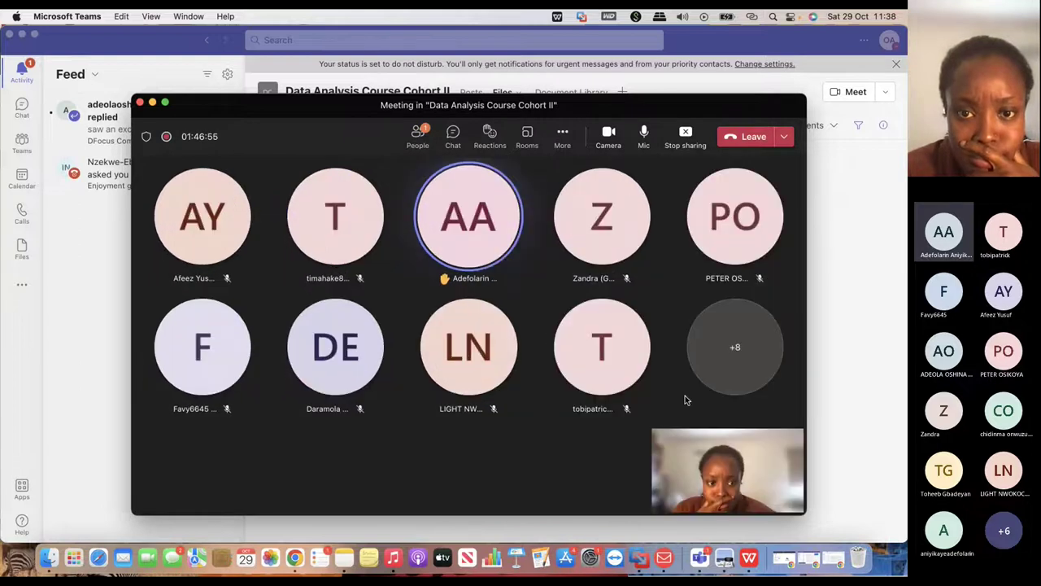
click(417, 135)
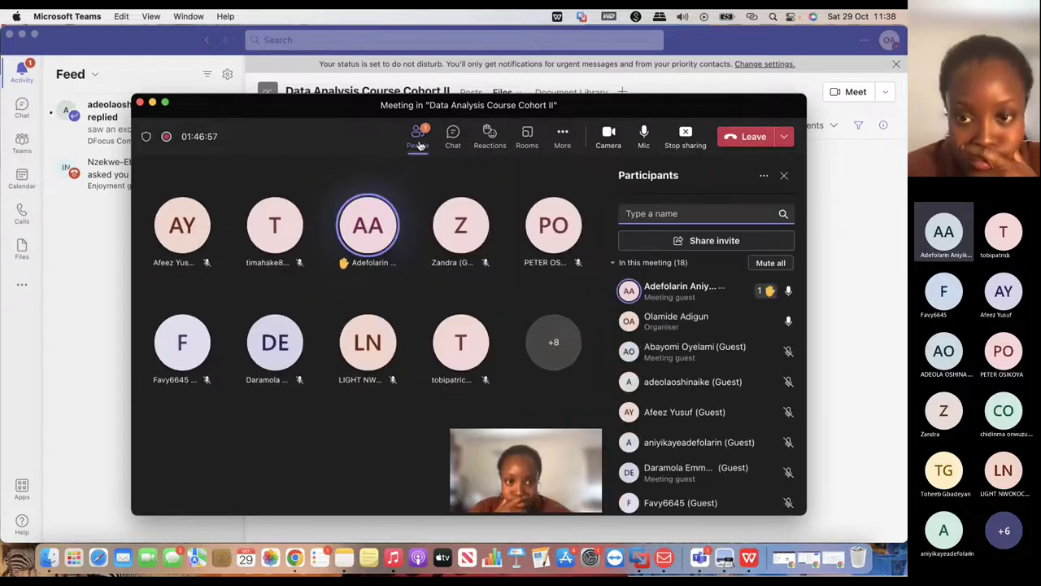
click(453, 141)
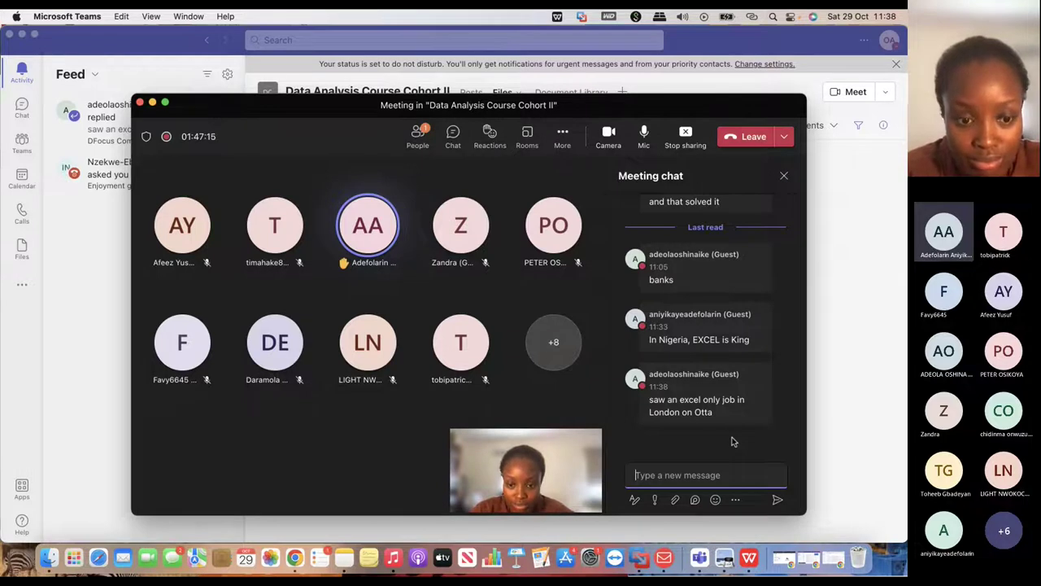
click(784, 175)
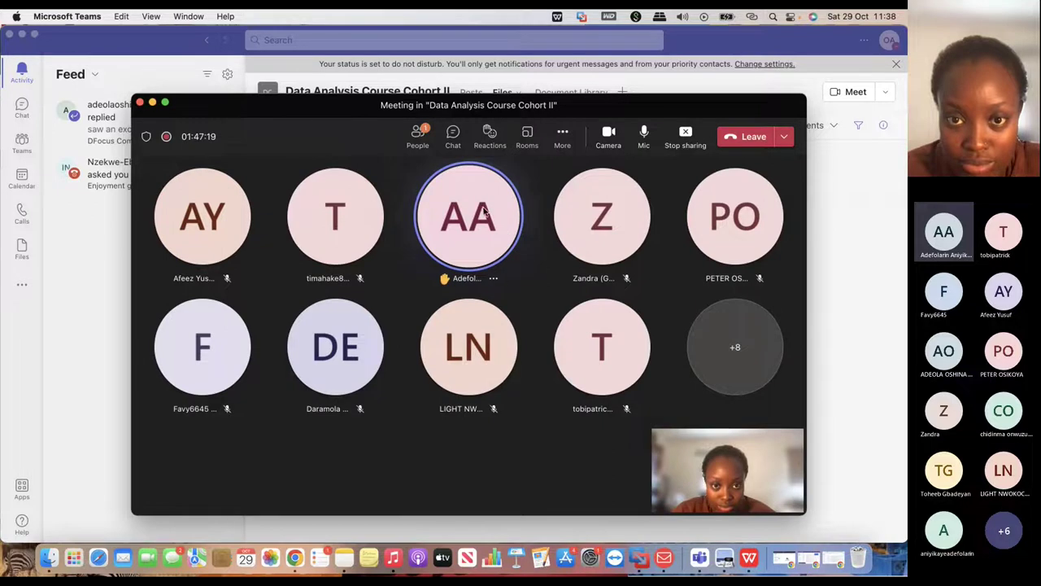
Step: Lower the raised hand of the attendee from the participants list
click(418, 137)
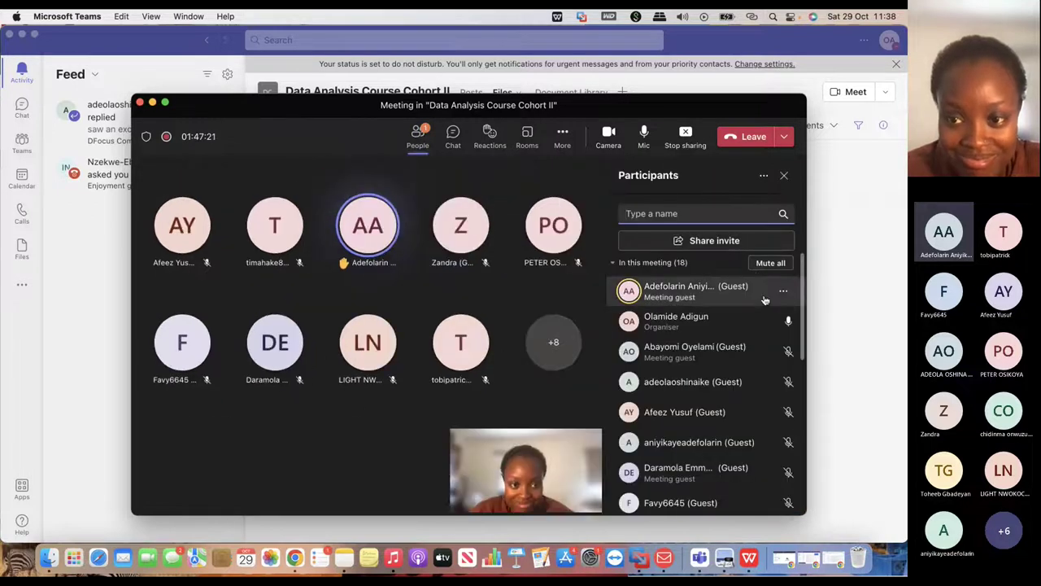
click(782, 293)
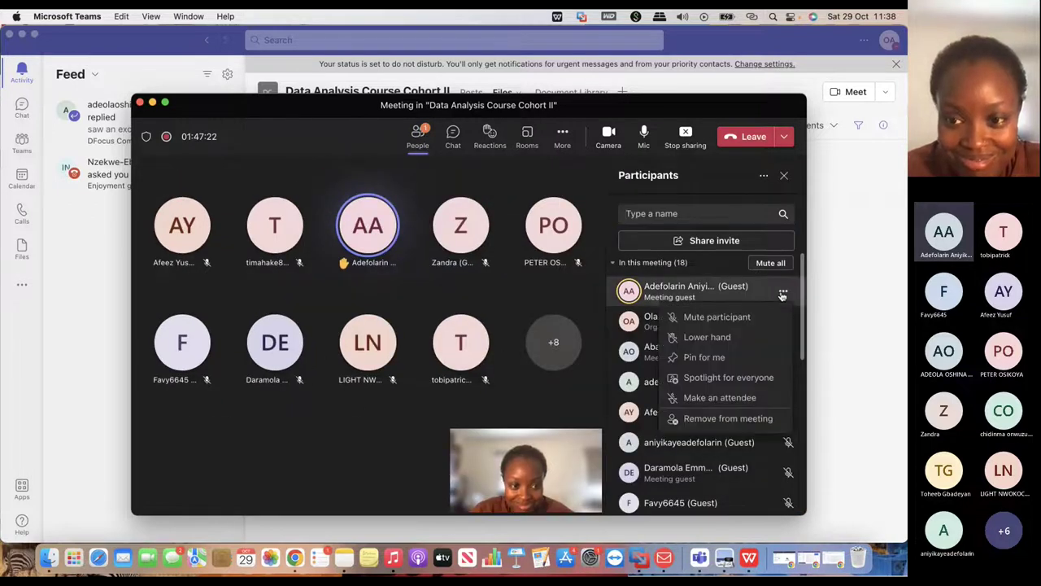
click(736, 337)
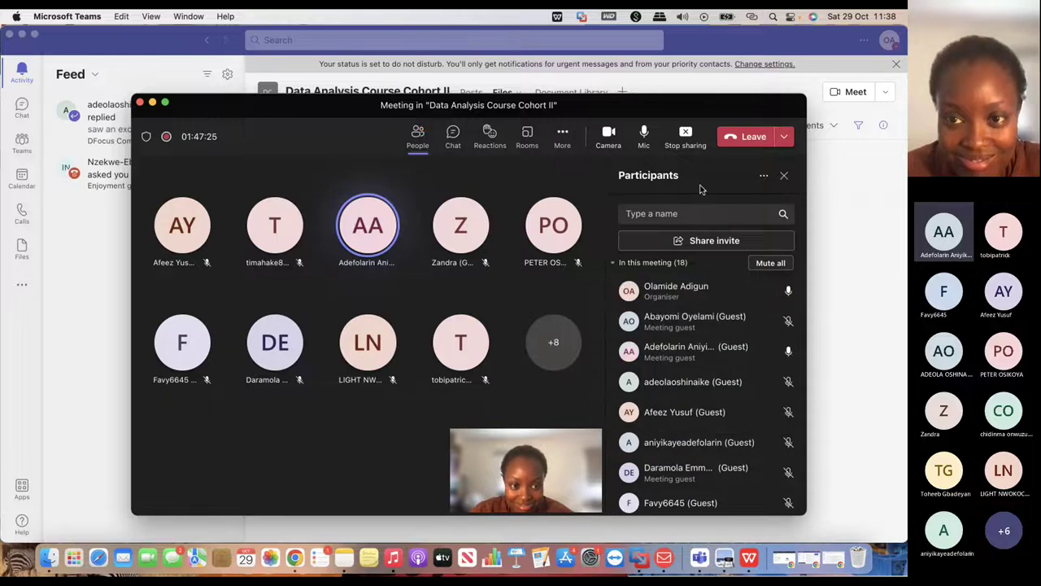
Step: Close the Participants panel so only the attendee gallery shows
click(784, 177)
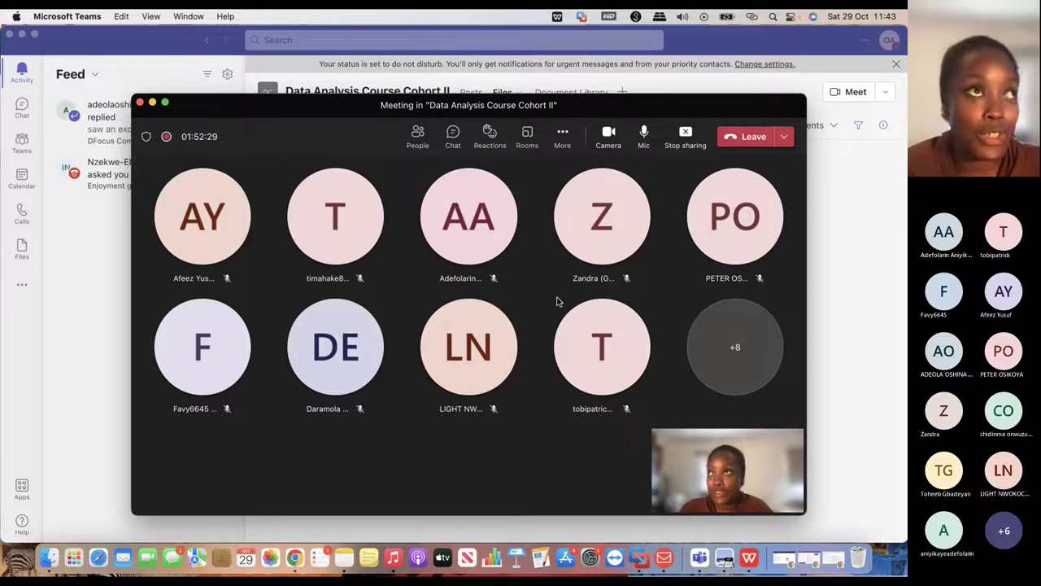
Step: Stop sharing the screen in the Data Analysis Course Cohort II meeting
key(Tab)
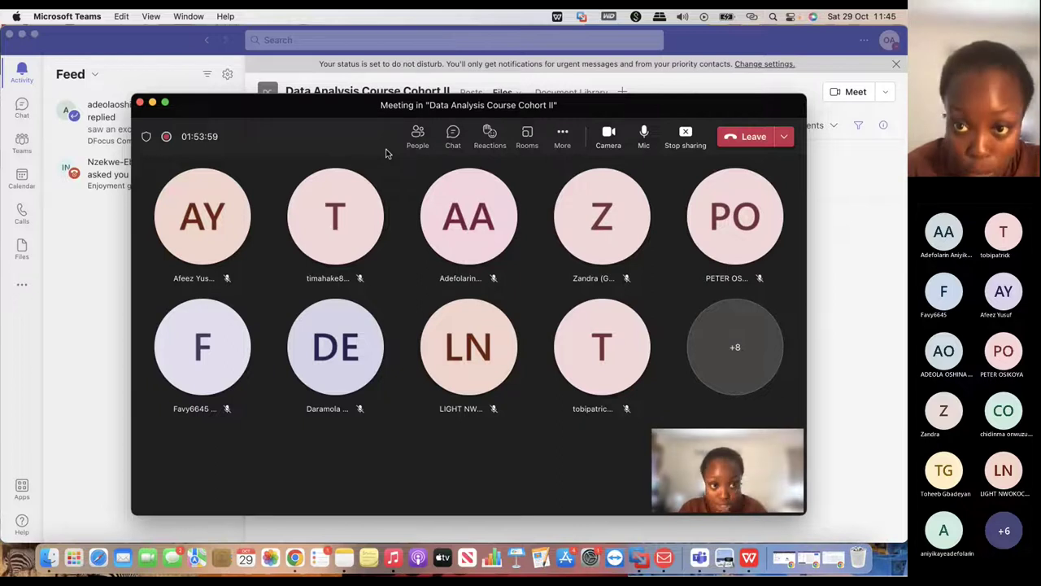
click(686, 133)
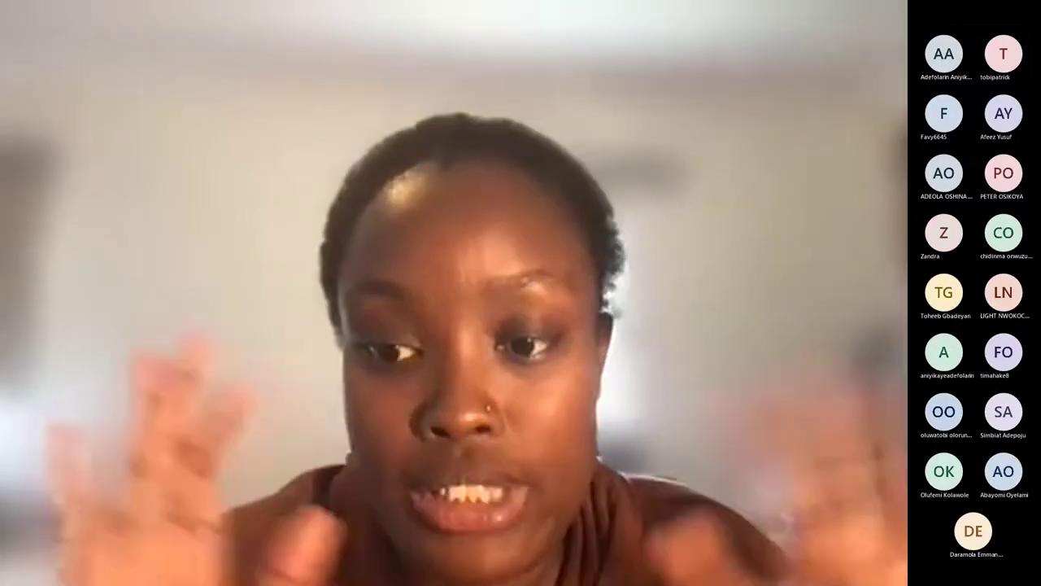
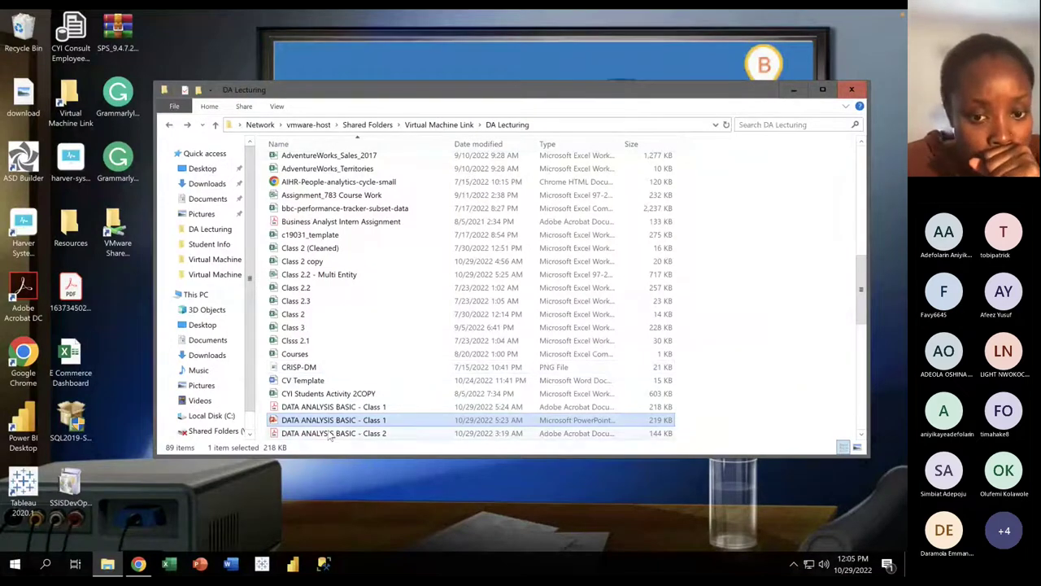
Step: Open the DATA ANALYSIS BASIC - Class 2 deck from DA Lecturing to its #DAWITHMIDE title slide
scroll(330, 423, down, 1)
double_click(325, 406)
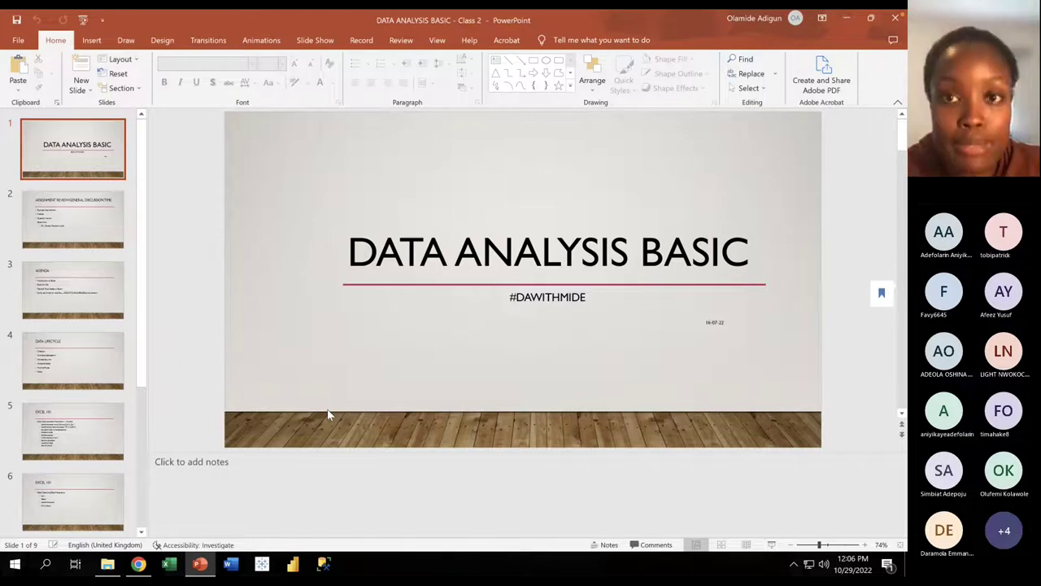
Step: Move from the assignment review slide through AGENDA to the EXCEL 101 slide
click(92, 210)
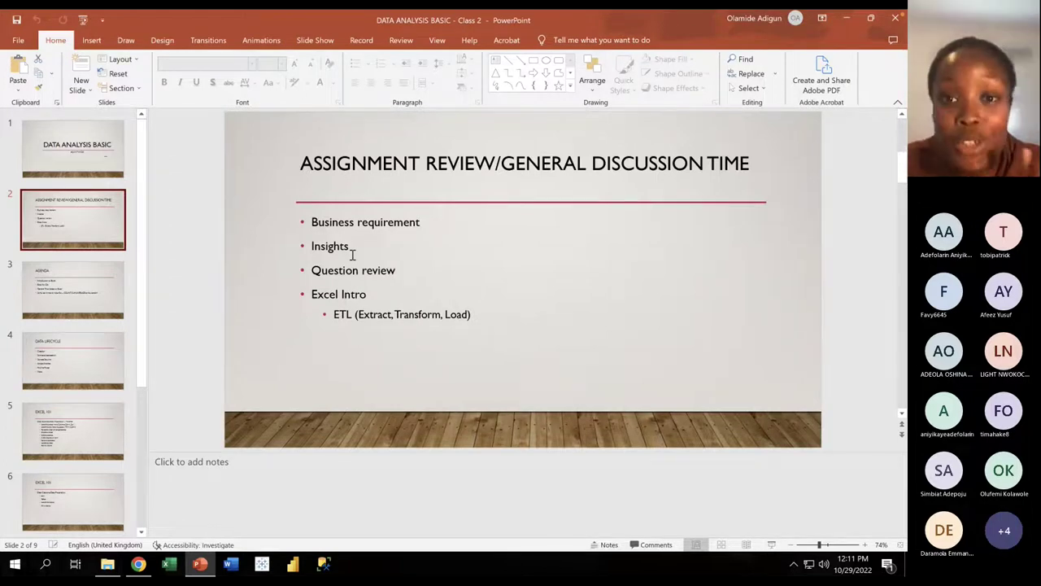
key(ctrl+Left)
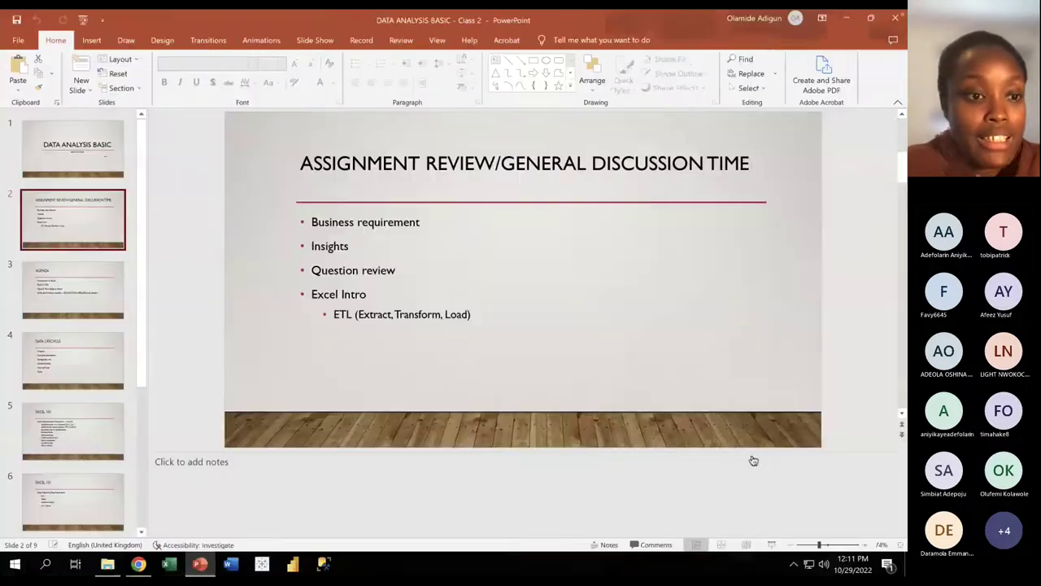
click(89, 301)
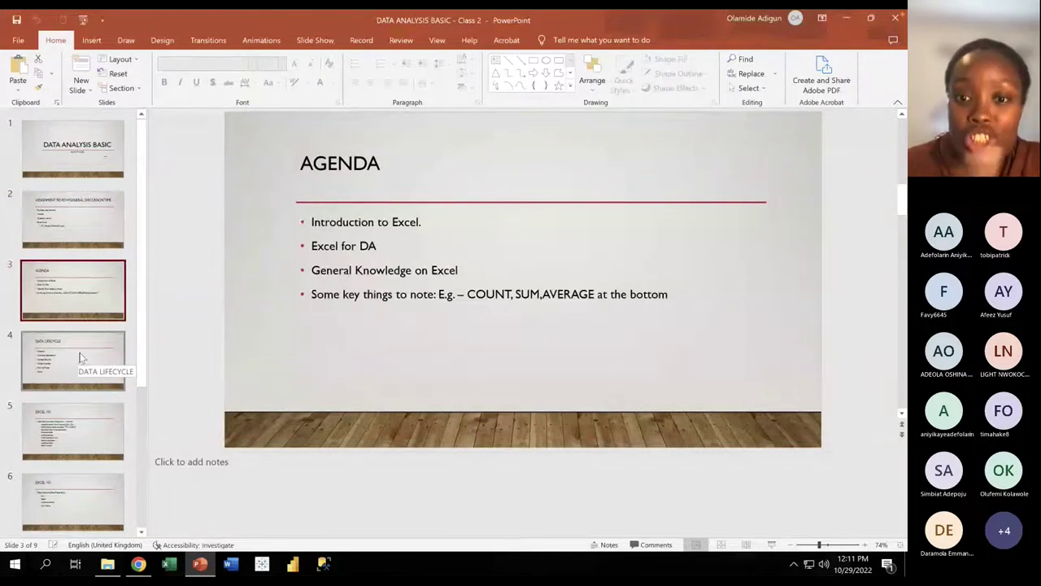
click(78, 413)
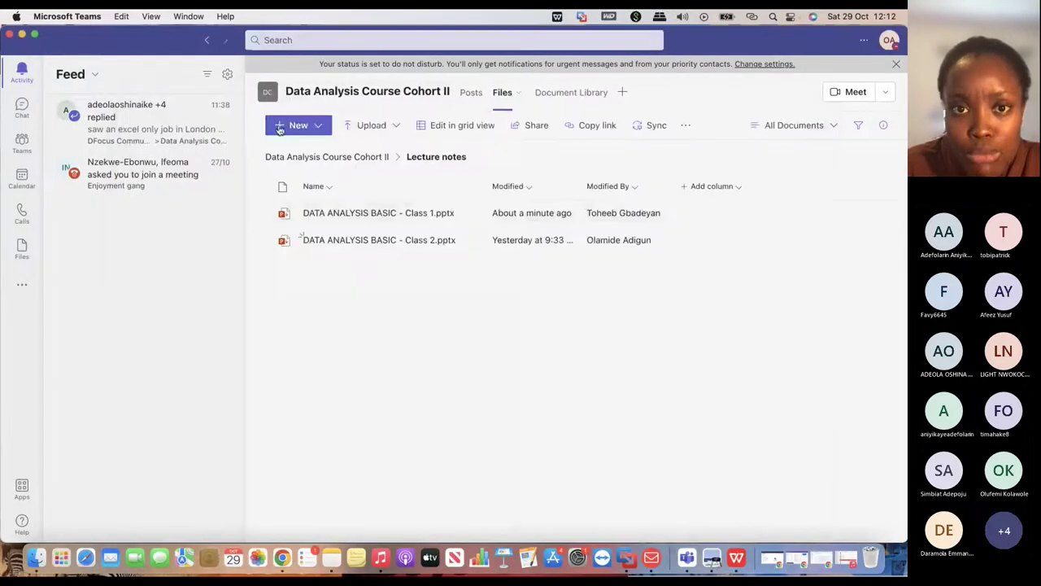
Step: Go to the course team's Lecture notes folder and start uploading files from the computer
click(345, 157)
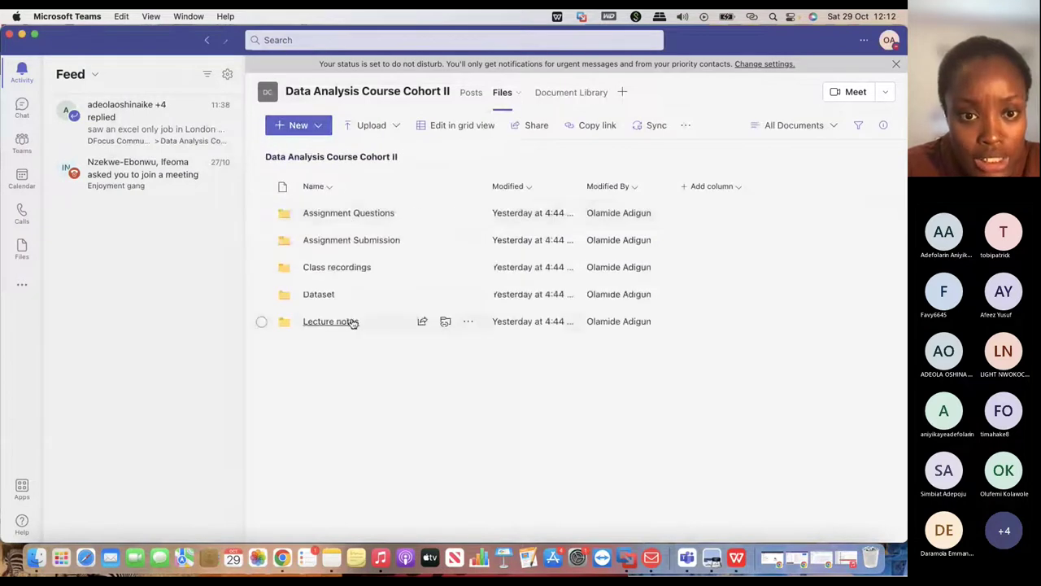
click(352, 322)
click(355, 122)
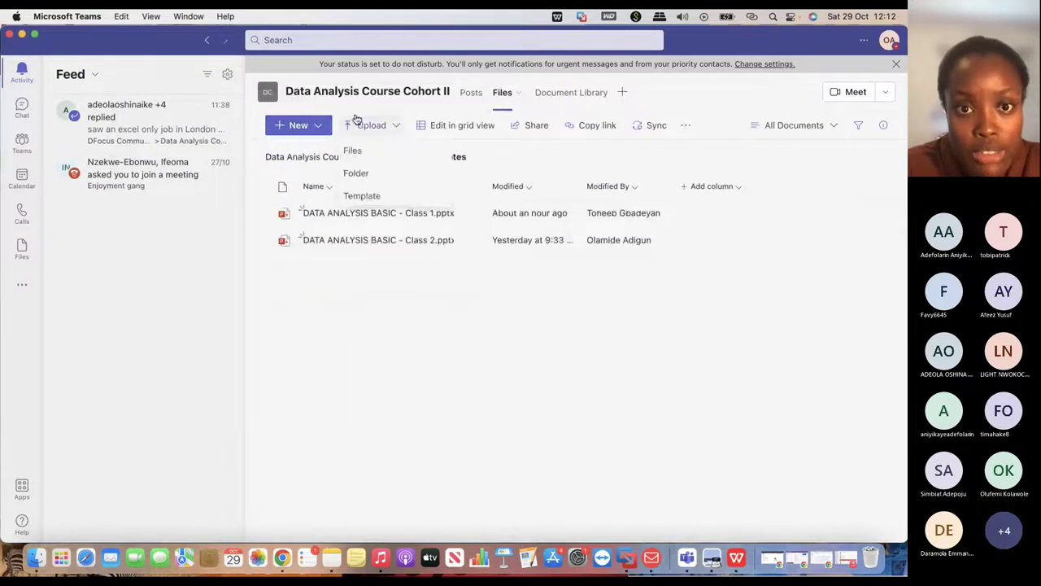
click(370, 149)
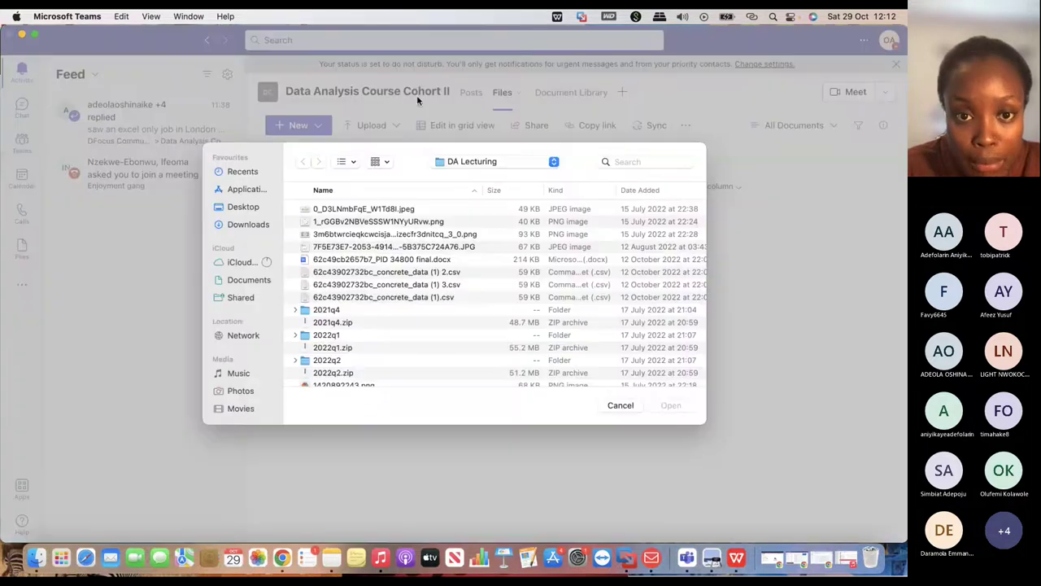
Step: Select Data Analytics Road Map with DFocus Community.pdf instead of the PowerBI manual and upload it
scroll(399, 279, down, 15)
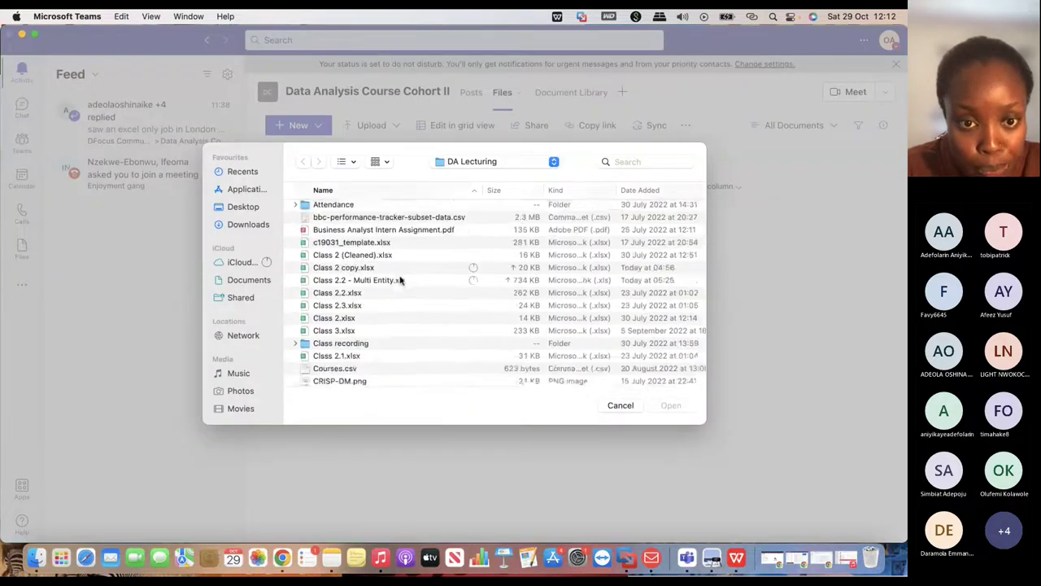
scroll(400, 280, down, 10)
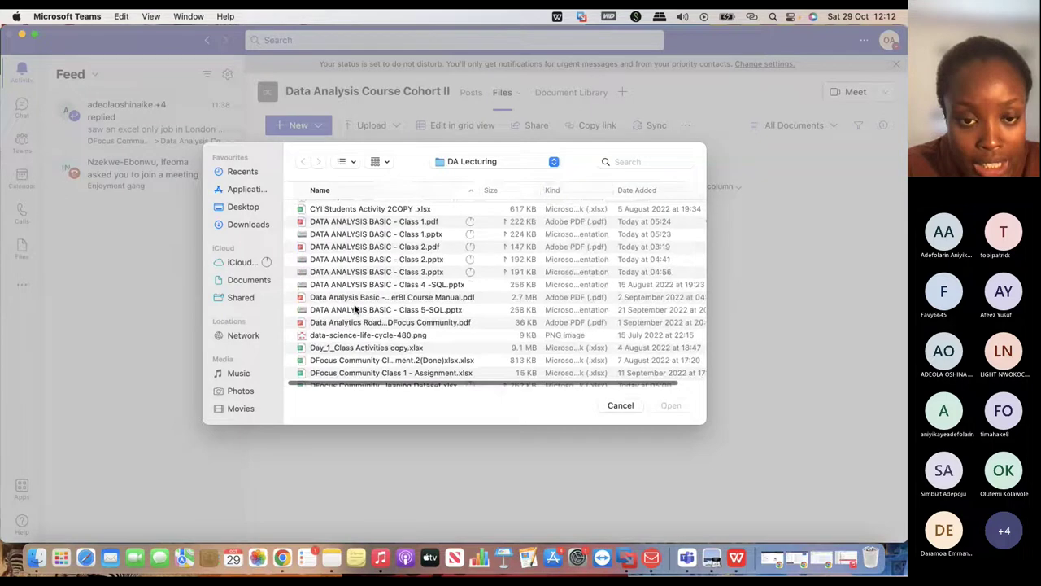
scroll(367, 327, up, 2)
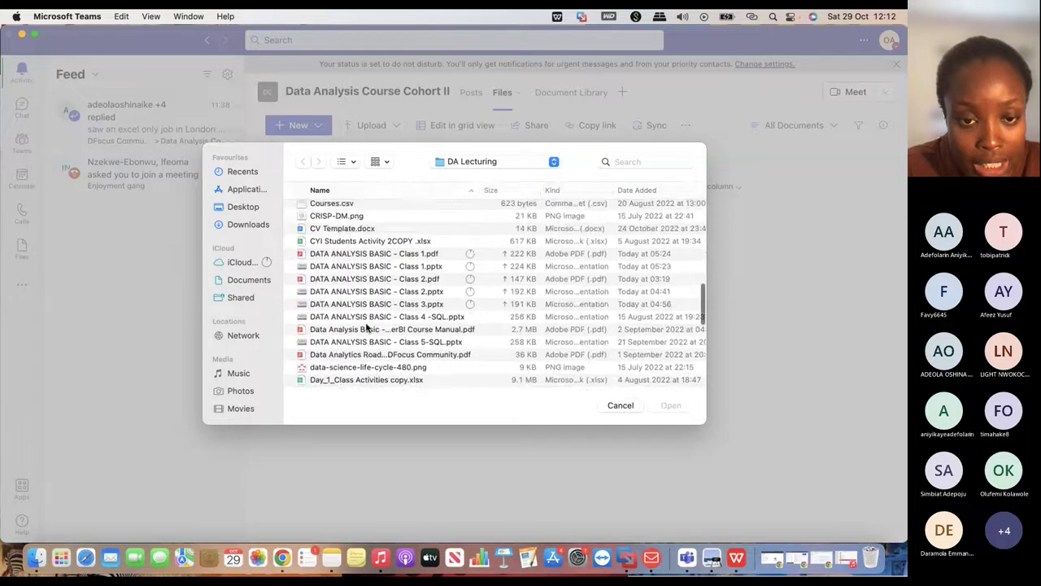
scroll(367, 326, up, 3)
scroll(367, 326, up, 5)
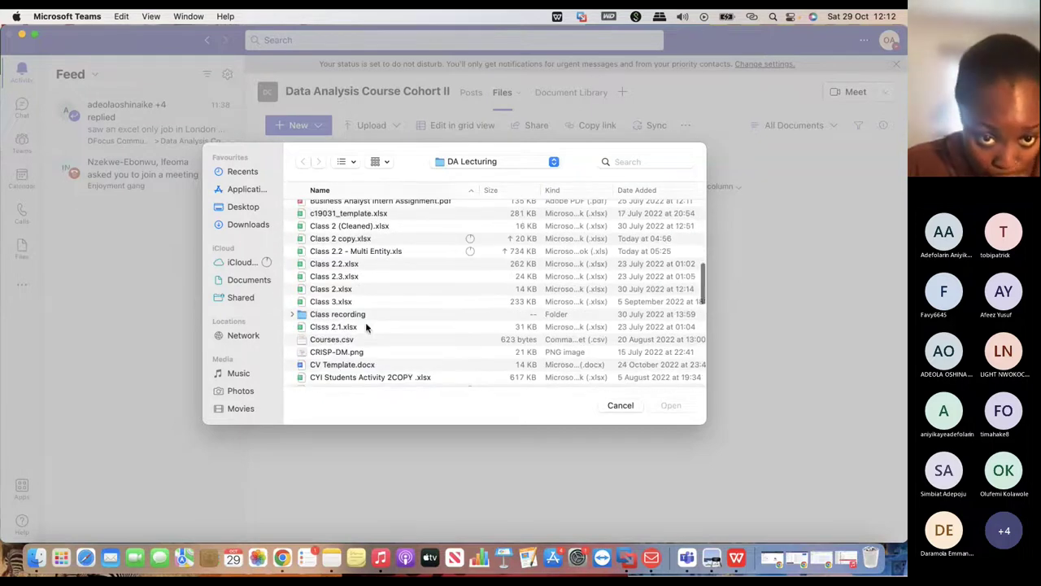
scroll(367, 326, up, 3)
scroll(367, 326, down, 8)
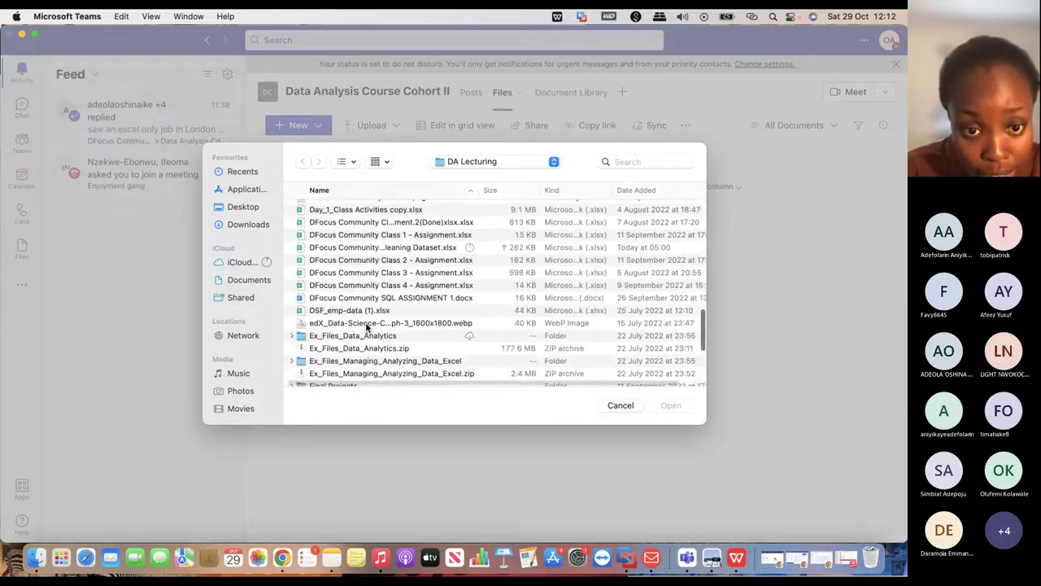
scroll(367, 326, down, 8)
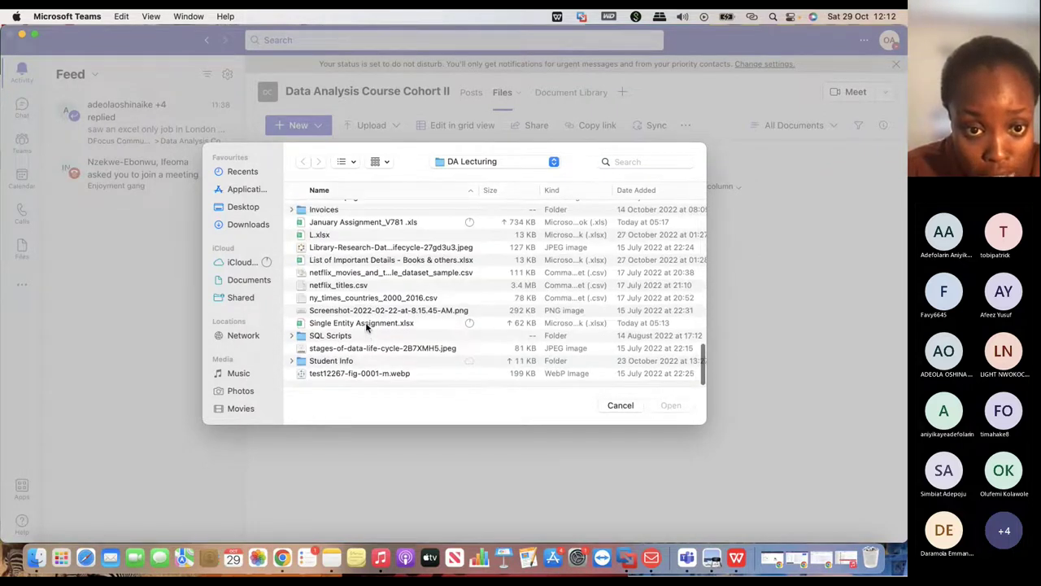
scroll(367, 327, up, 10)
scroll(367, 326, up, 4)
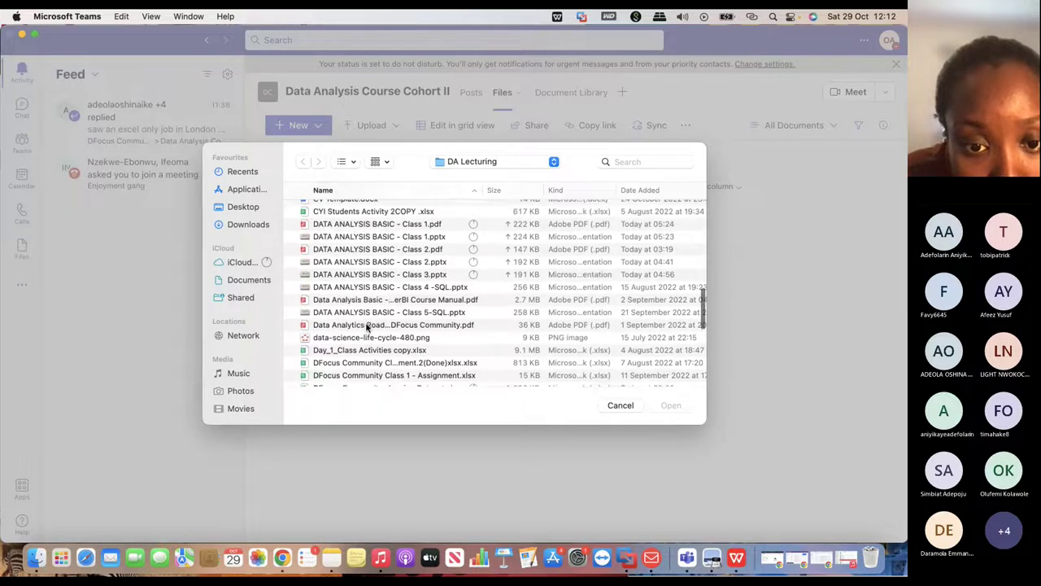
scroll(367, 326, down, 3)
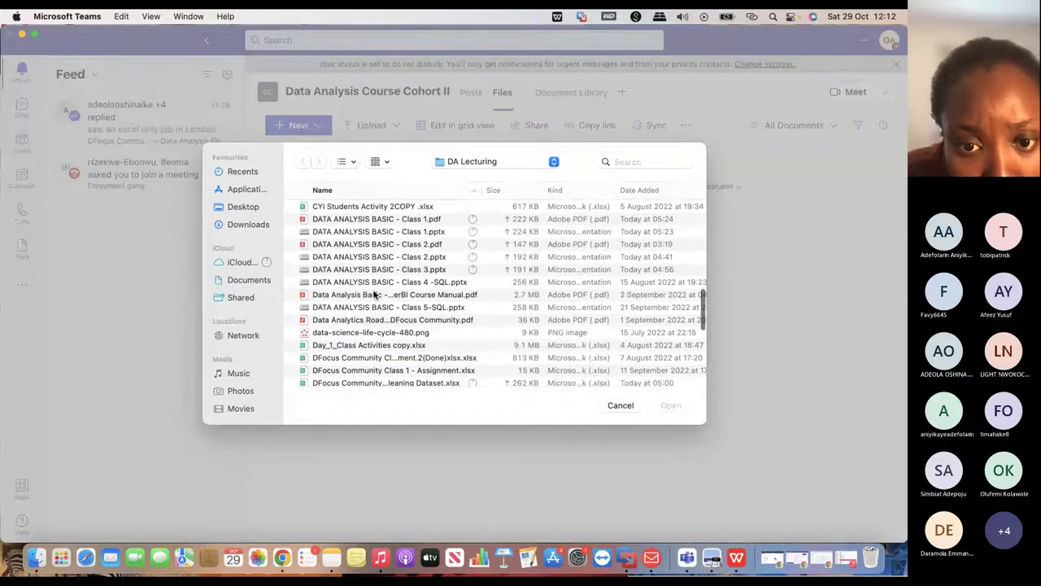
click(375, 295)
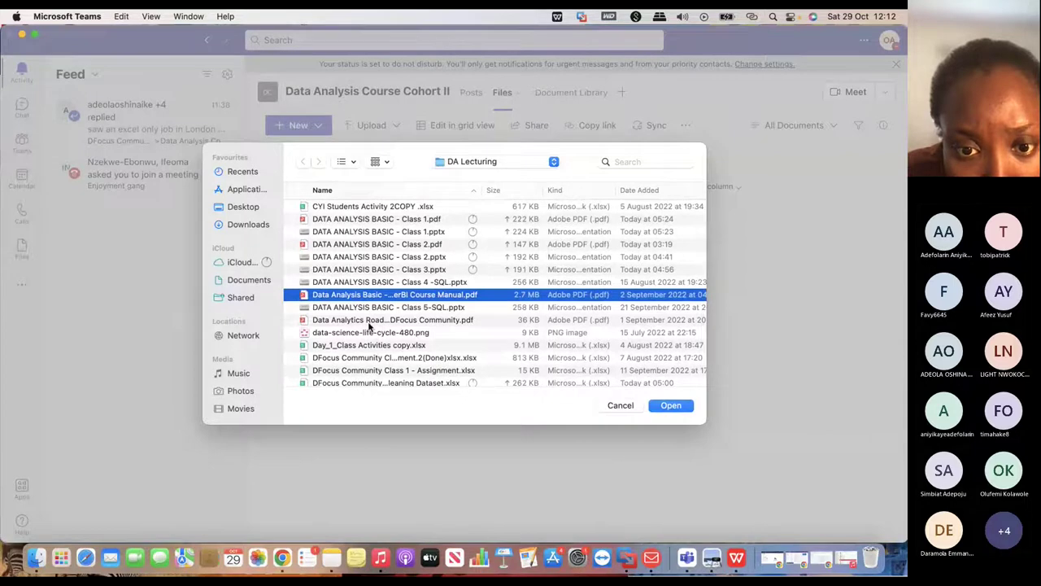
click(371, 321)
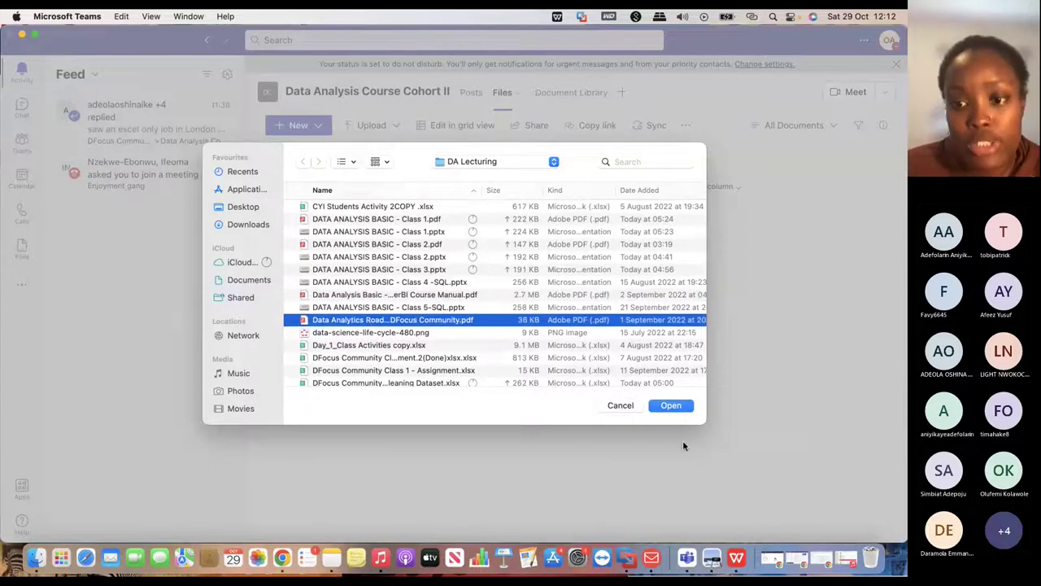
click(668, 405)
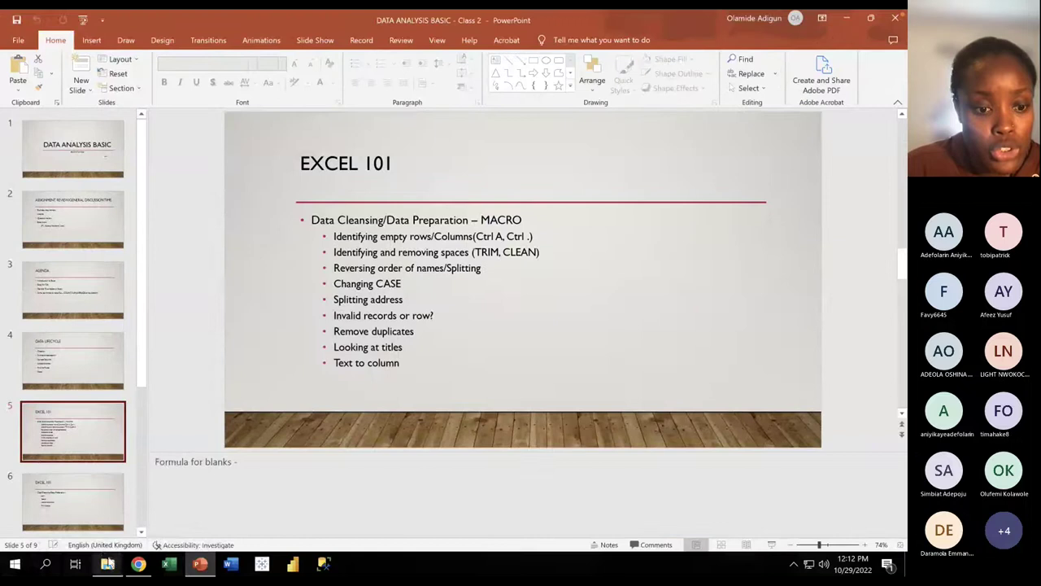
Step: Open Data Analytics Road Map with DFocus Community.pdf from DA Lecturing and view it in Acrobat
click(107, 564)
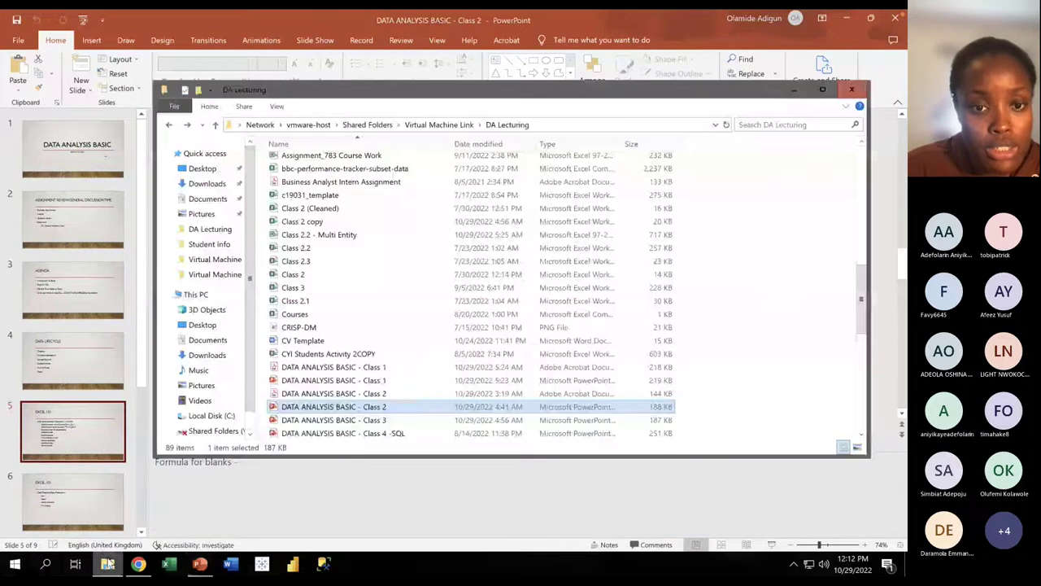
scroll(372, 394, down, 2)
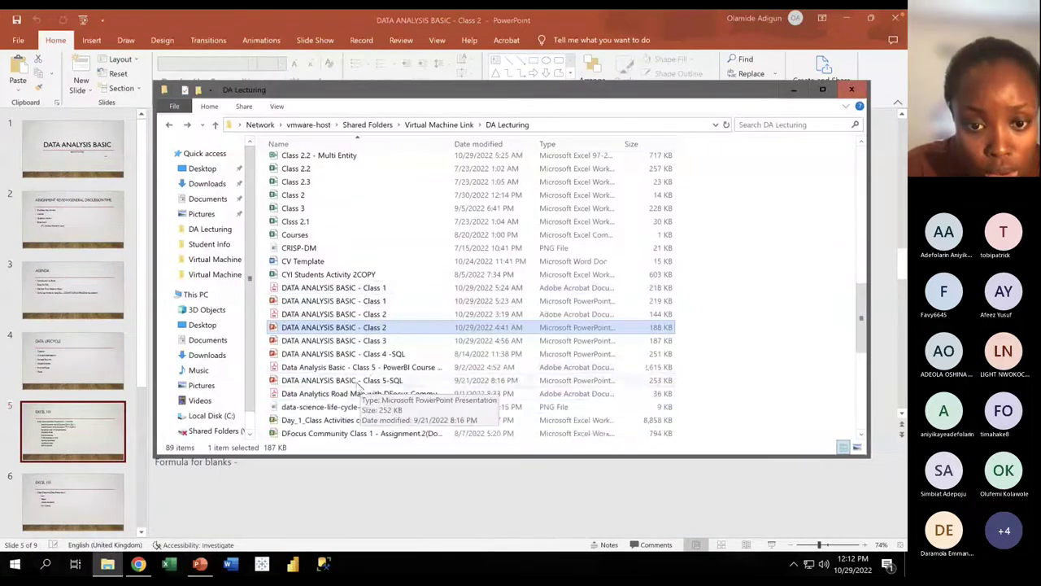
double_click(349, 395)
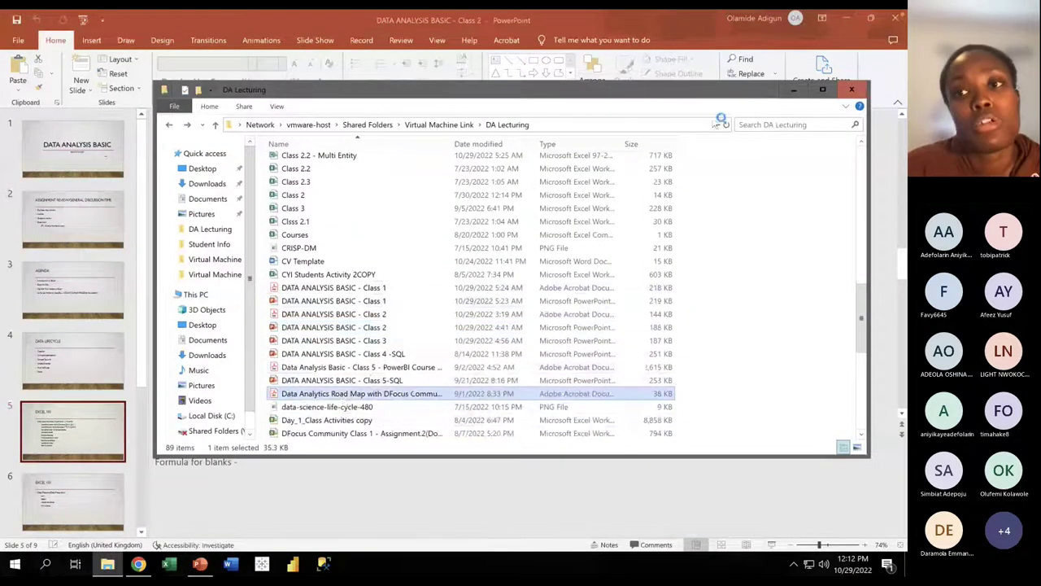
click(794, 90)
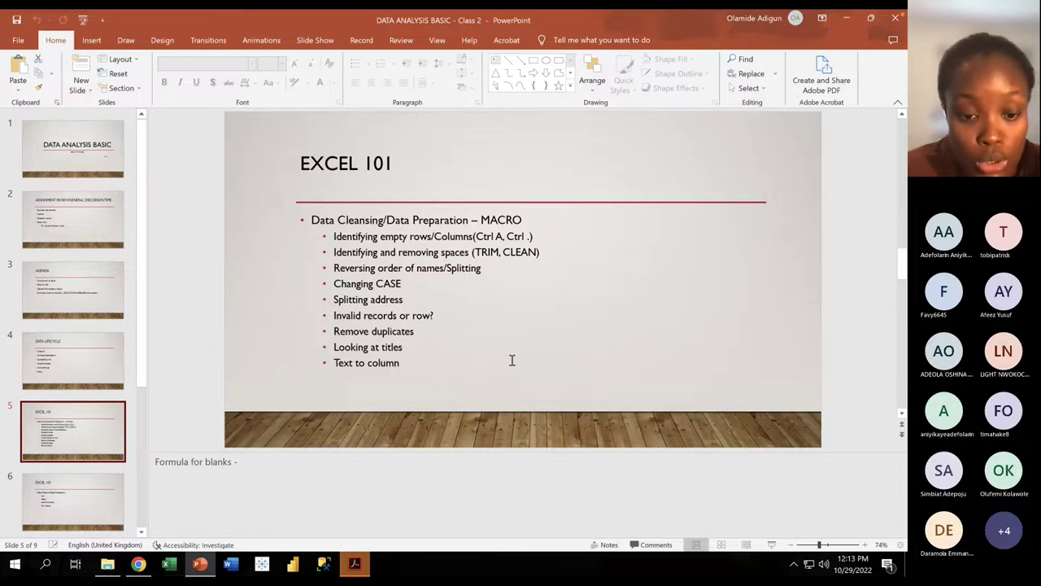
click(354, 564)
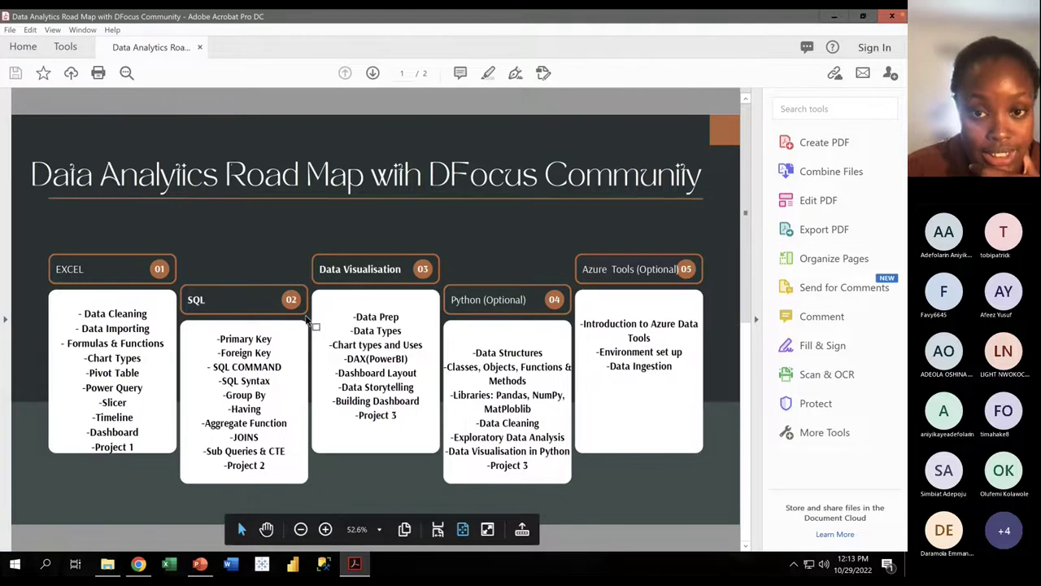
Step: Scroll through the road map PDF, then return to PowerPoint's EXCEL 101 slide
scroll(309, 322, down, 1)
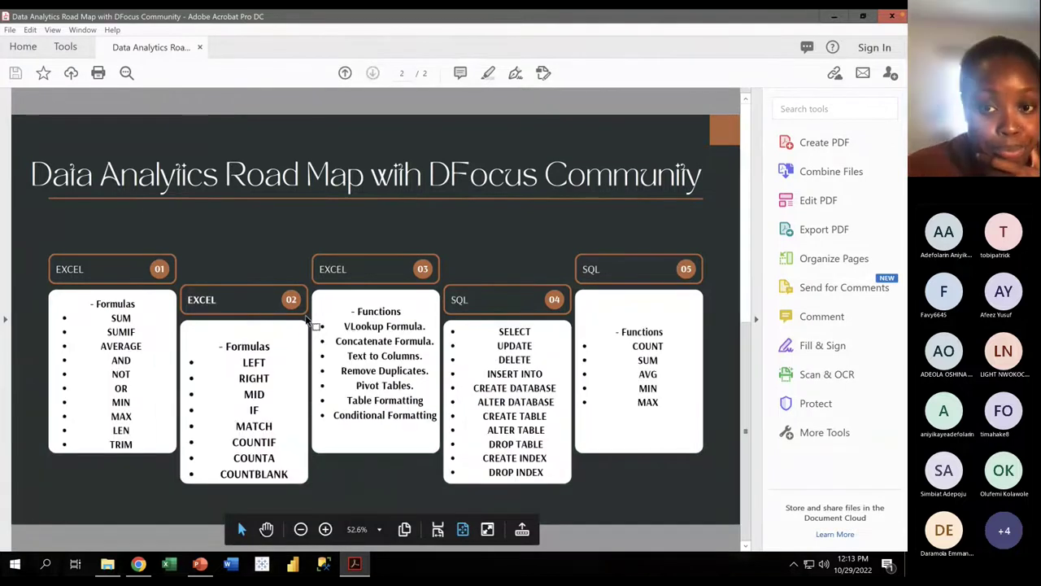
scroll(316, 319, up, 1)
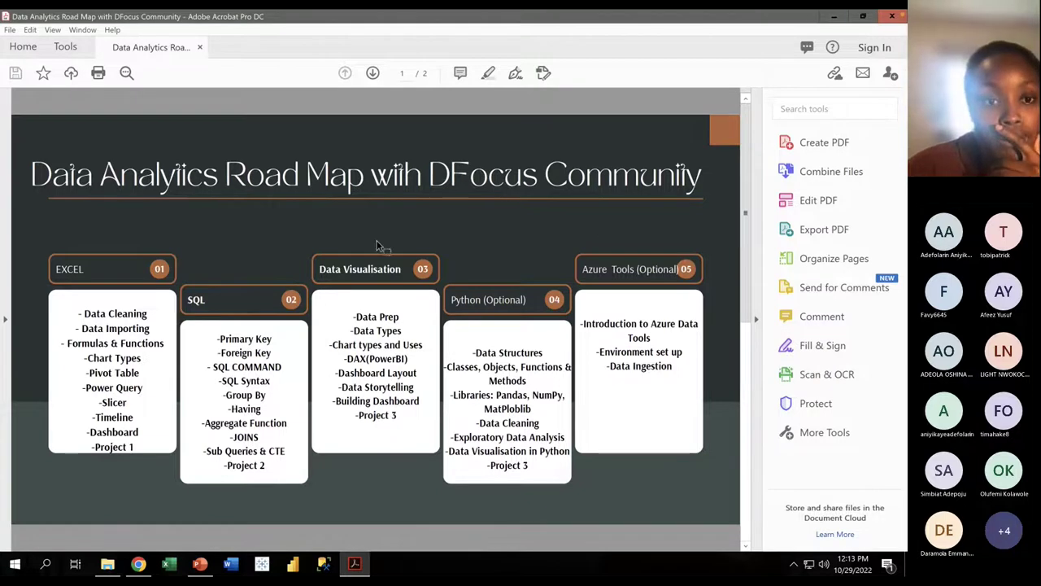
scroll(377, 246, down, 2)
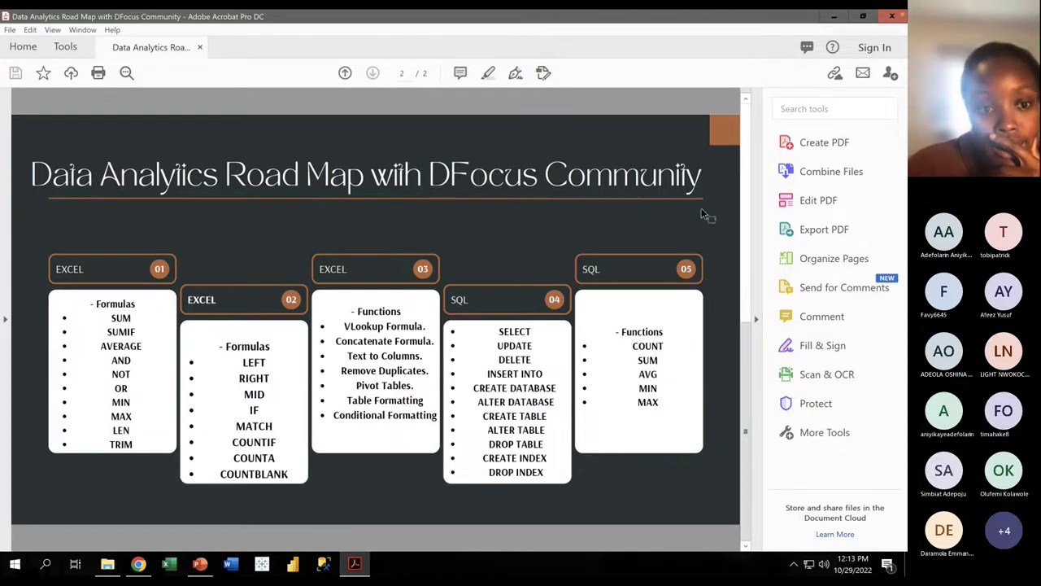
click(834, 16)
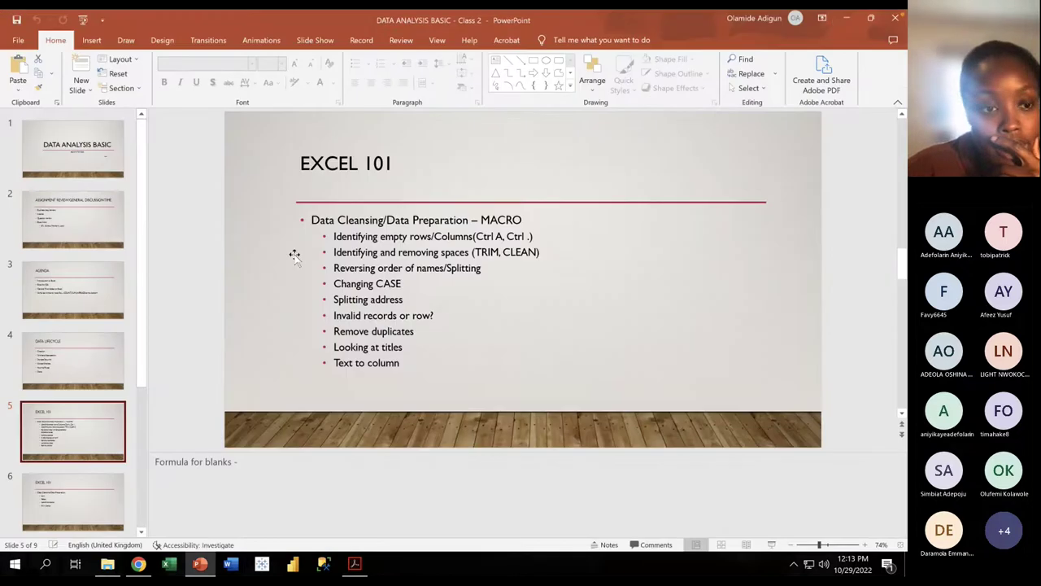
Step: View the data cleansing and agenda slides, then open the Class 1 file, which opens as a PDF
click(79, 479)
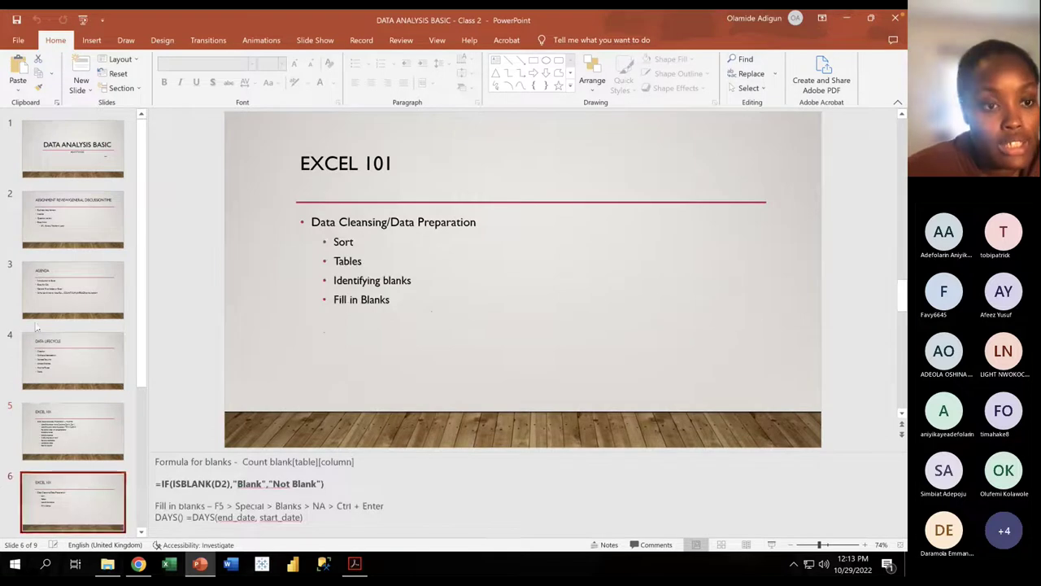
click(70, 288)
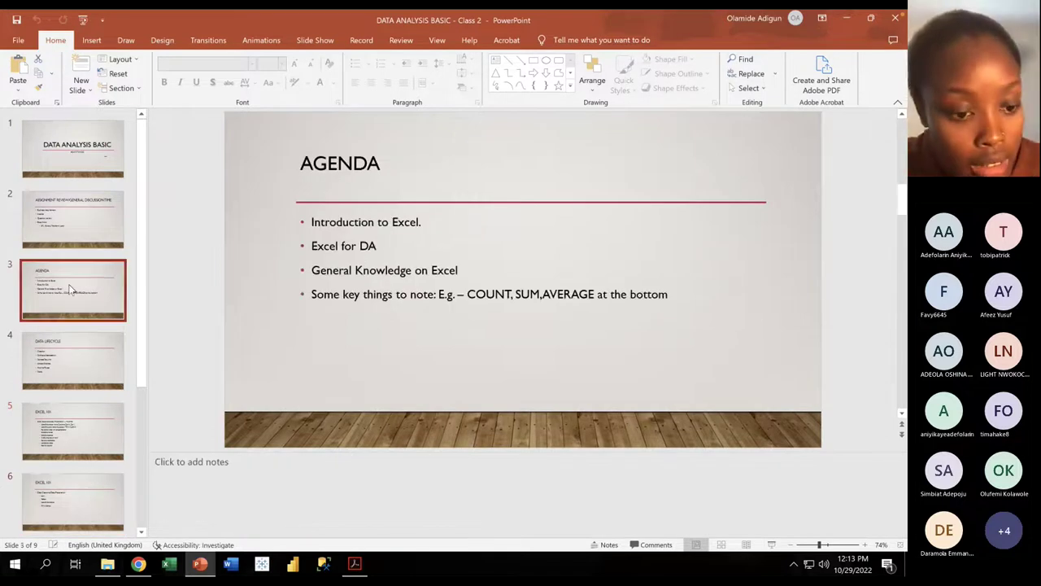
click(108, 564)
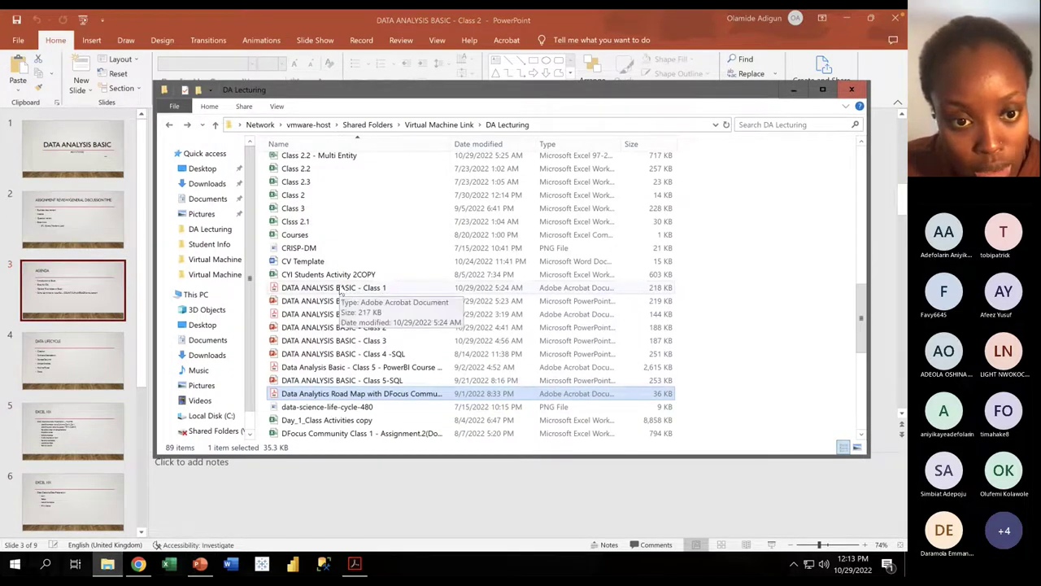
double_click(338, 288)
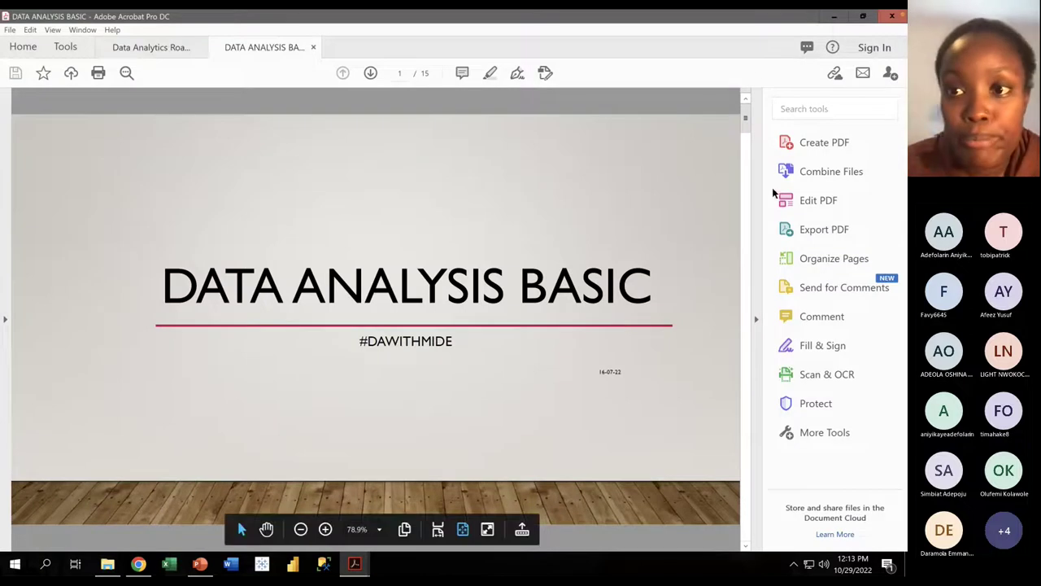
Step: Close the Class 1 PDF tab in Acrobat and open the Class 1 PowerPoint deck instead
click(883, 15)
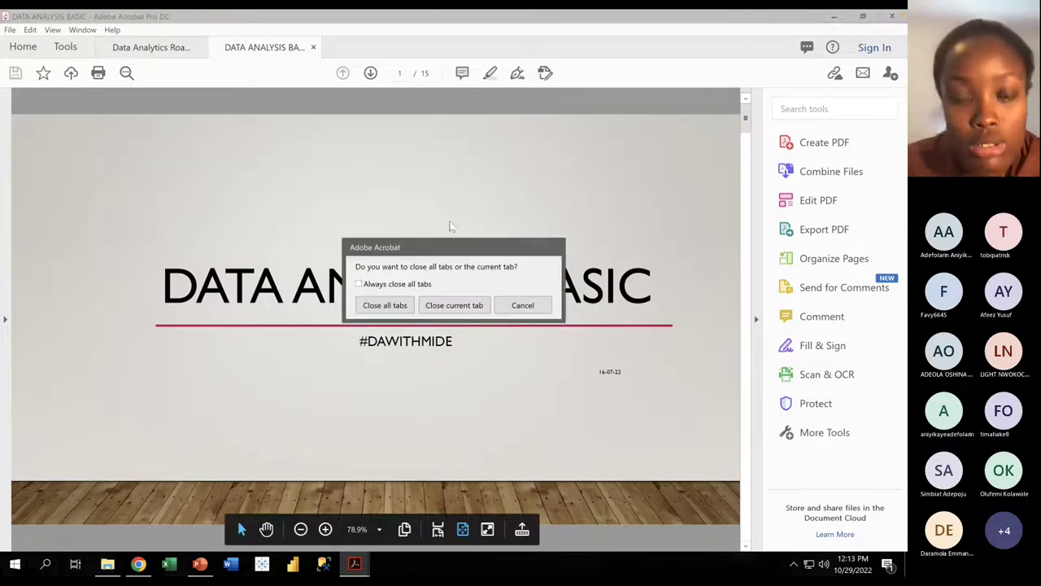
click(428, 305)
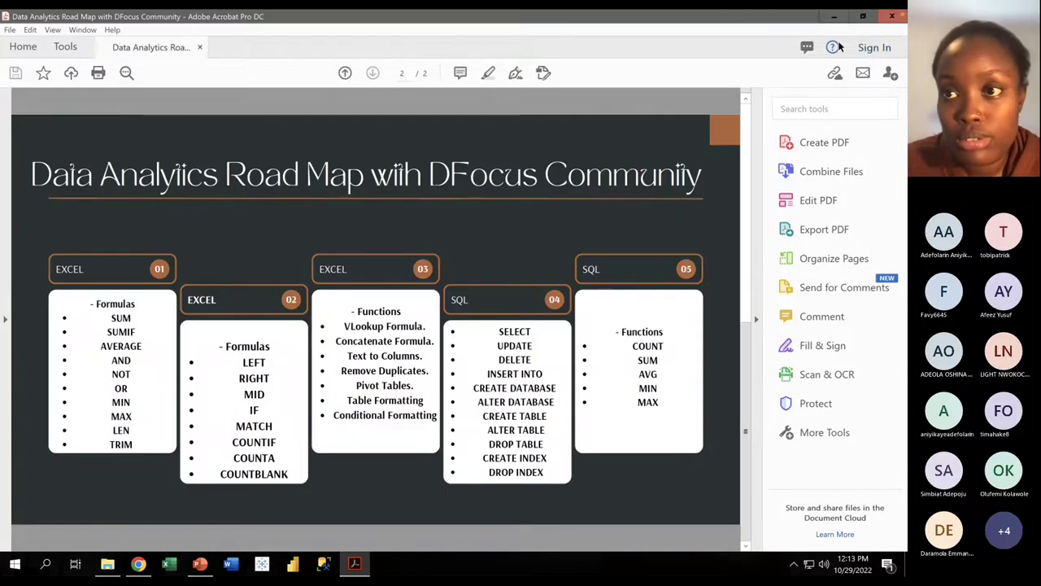
click(834, 16)
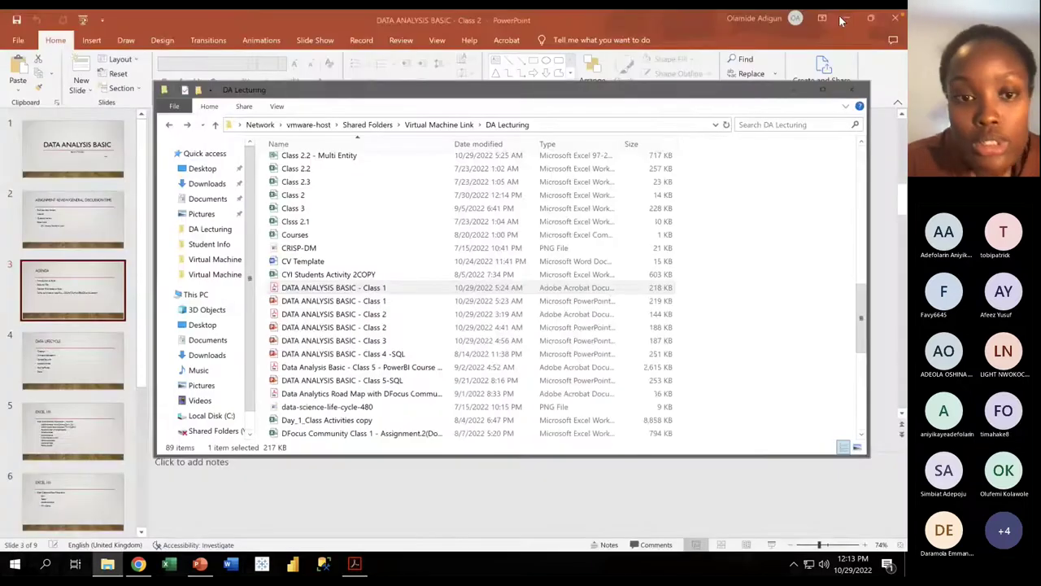
double_click(376, 301)
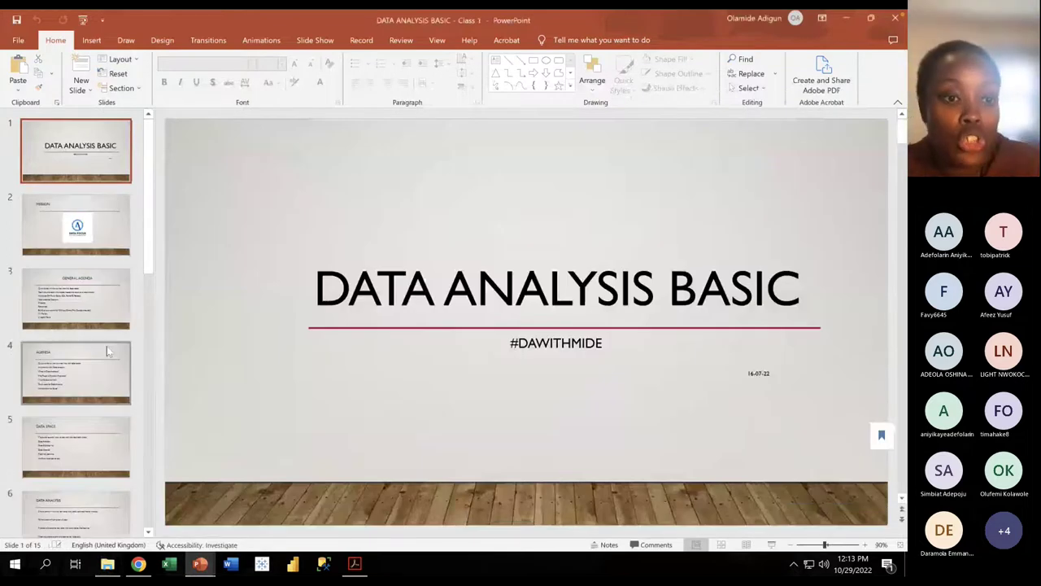
Step: Toggle between the WHAT TO DO slide and slide 13, ending on INTRODUCTION TO EXCEL
scroll(107, 346, down, 1)
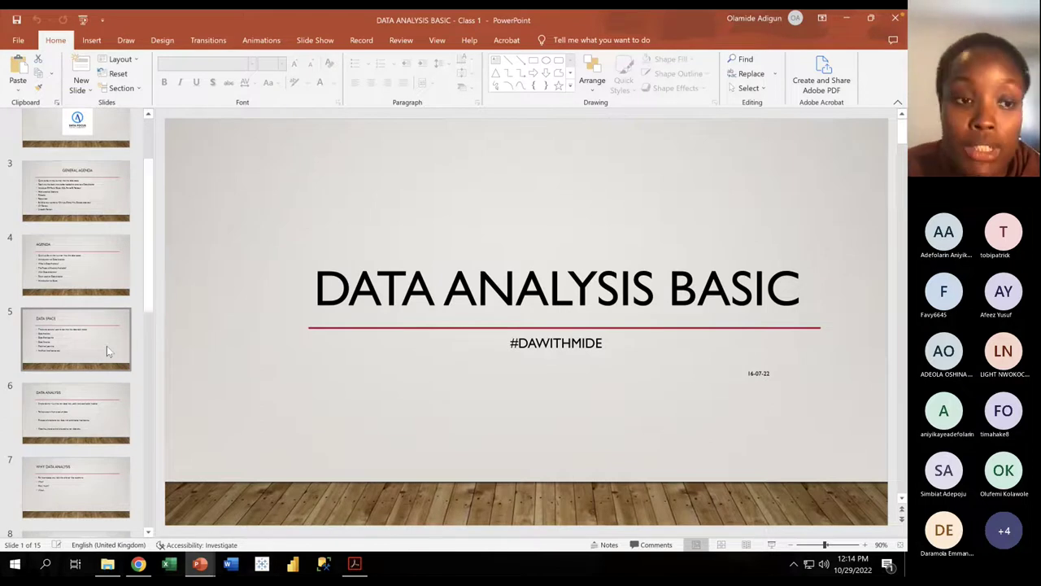
scroll(107, 346, down, 1)
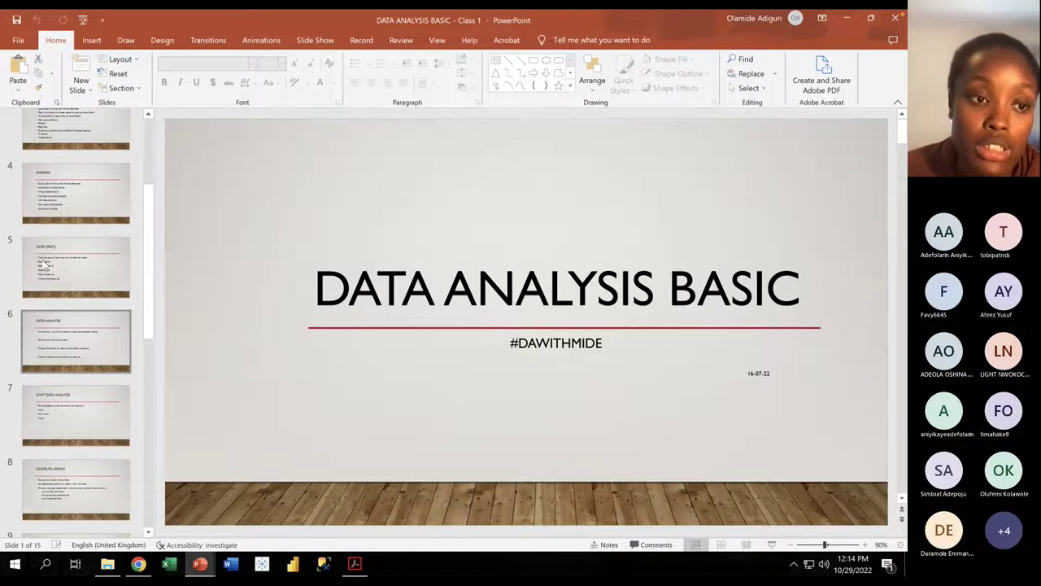
scroll(71, 350, down, 7)
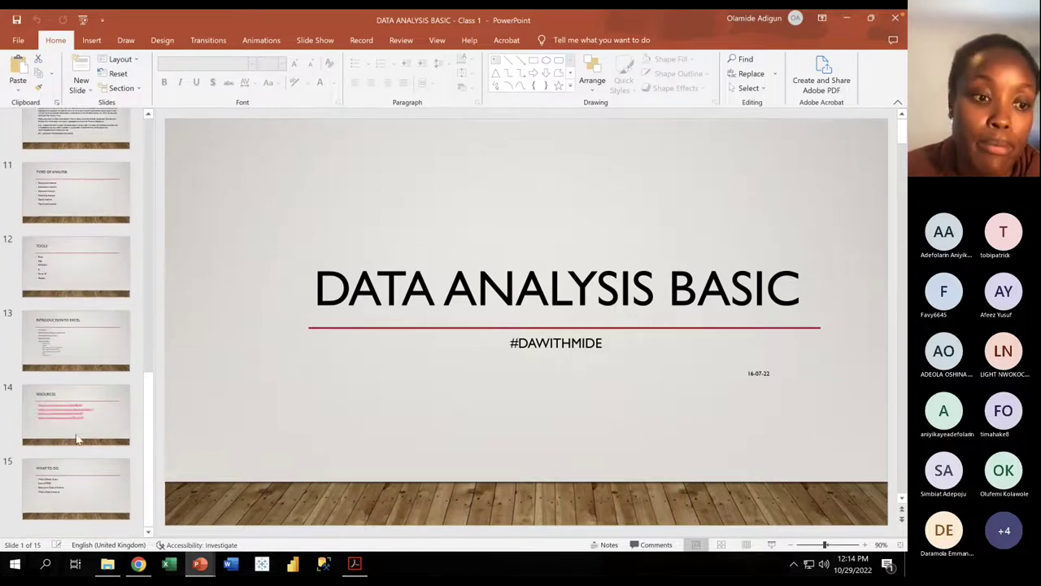
click(82, 489)
click(89, 339)
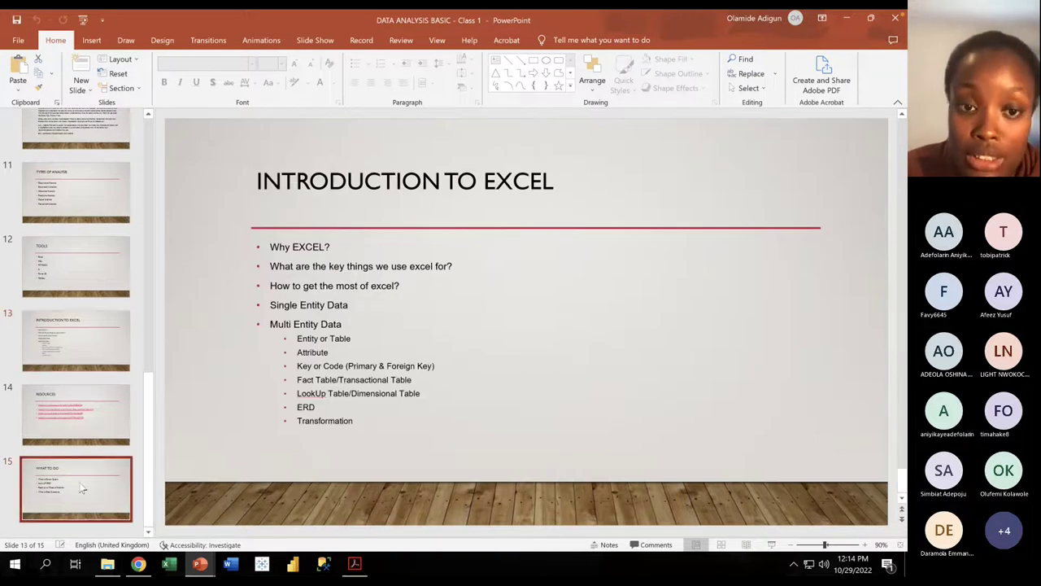
click(119, 470)
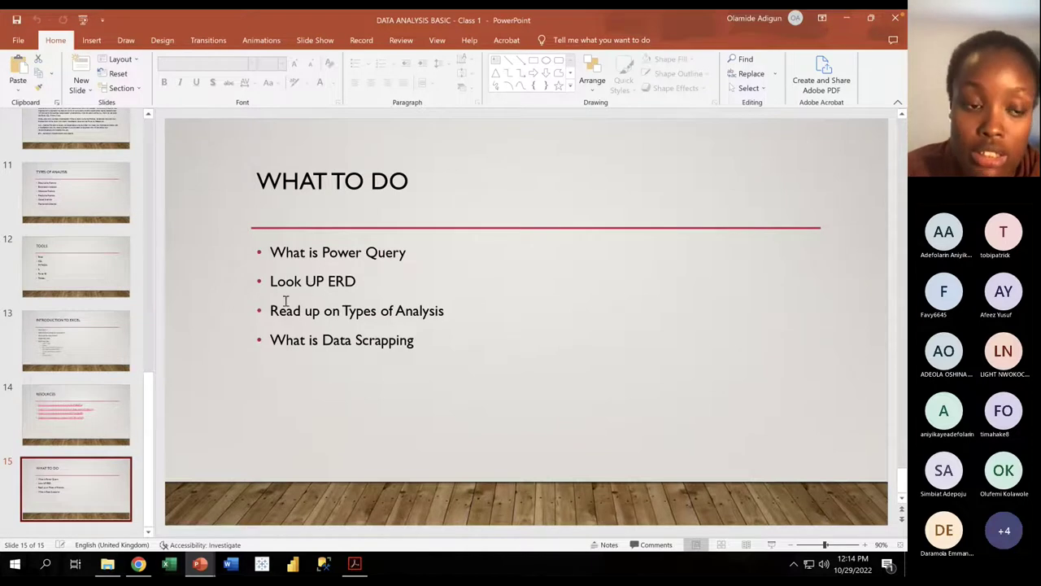
click(113, 337)
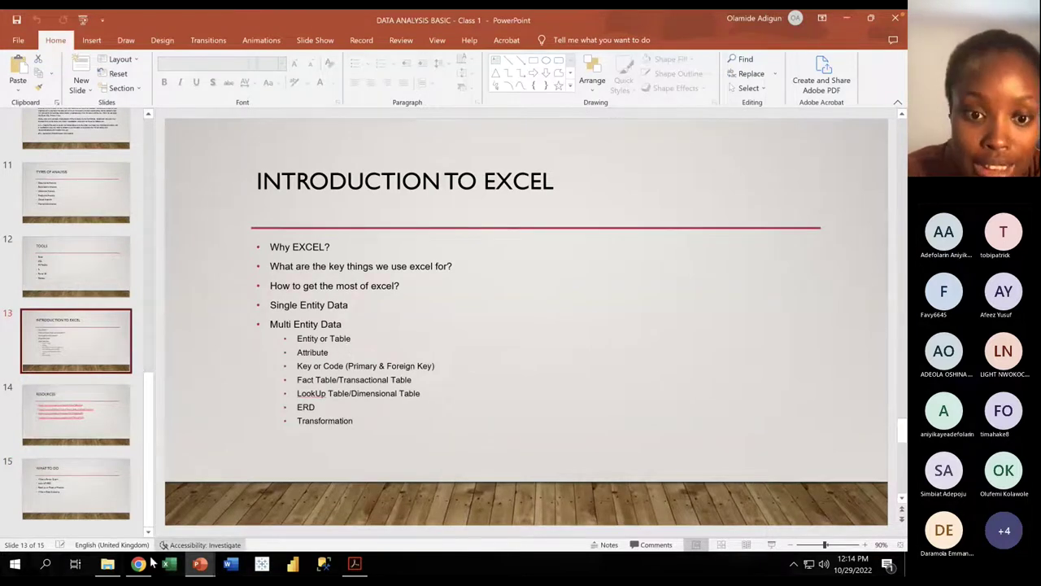
mouse_move(115, 569)
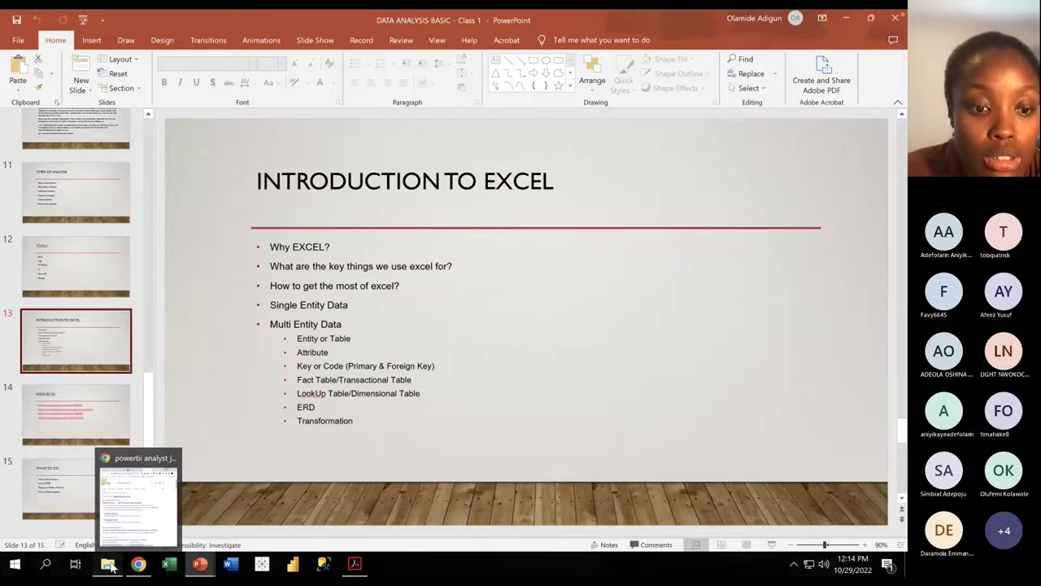
Step: Close the Teams participants list, then open the Class 2 copy workbook from DA Lecturing
click(113, 567)
scroll(396, 318, down, 2)
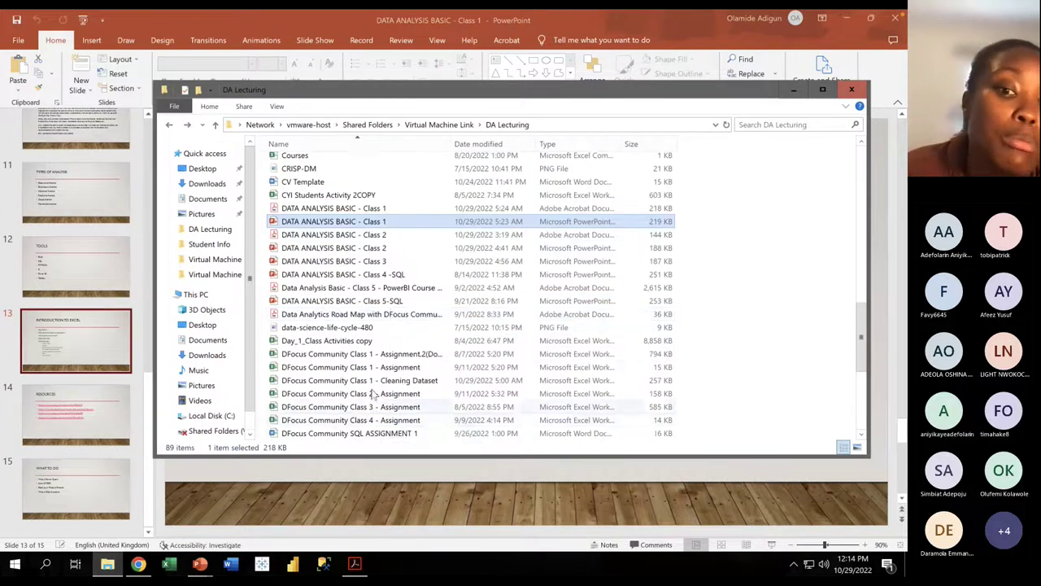
scroll(376, 375, down, 2)
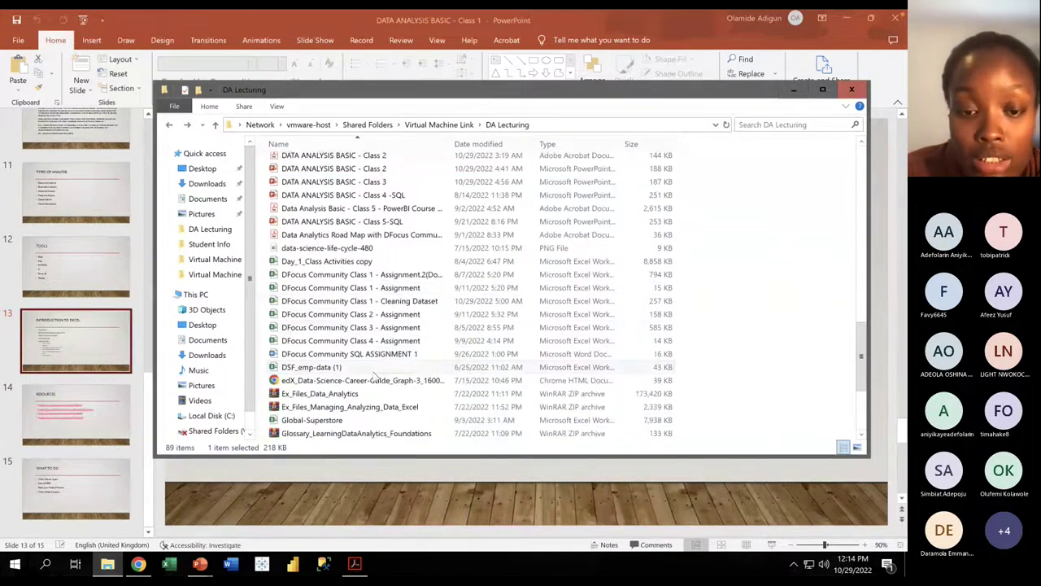
scroll(376, 394, up, 5)
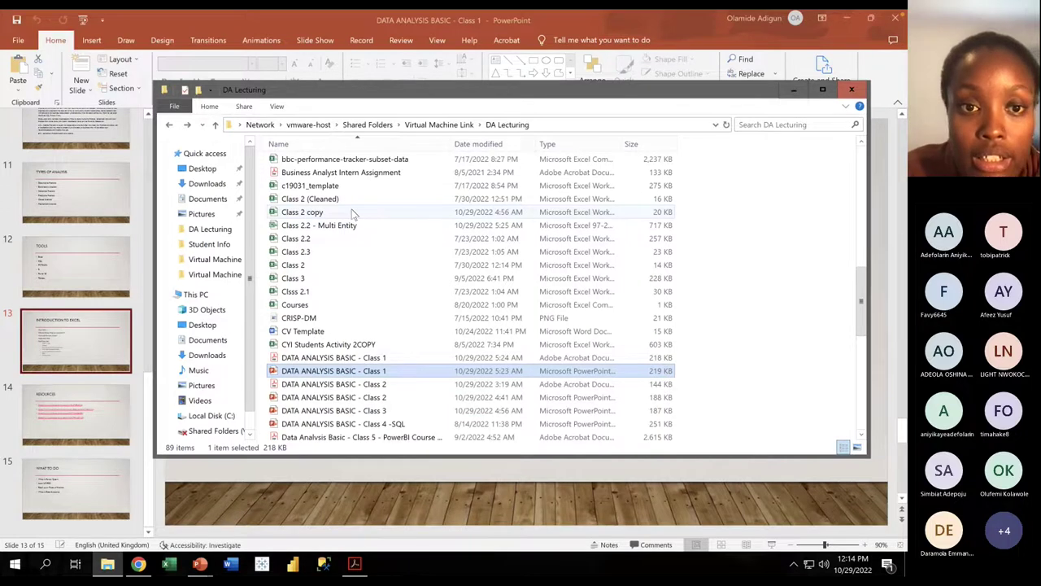
key(ctrl+Left)
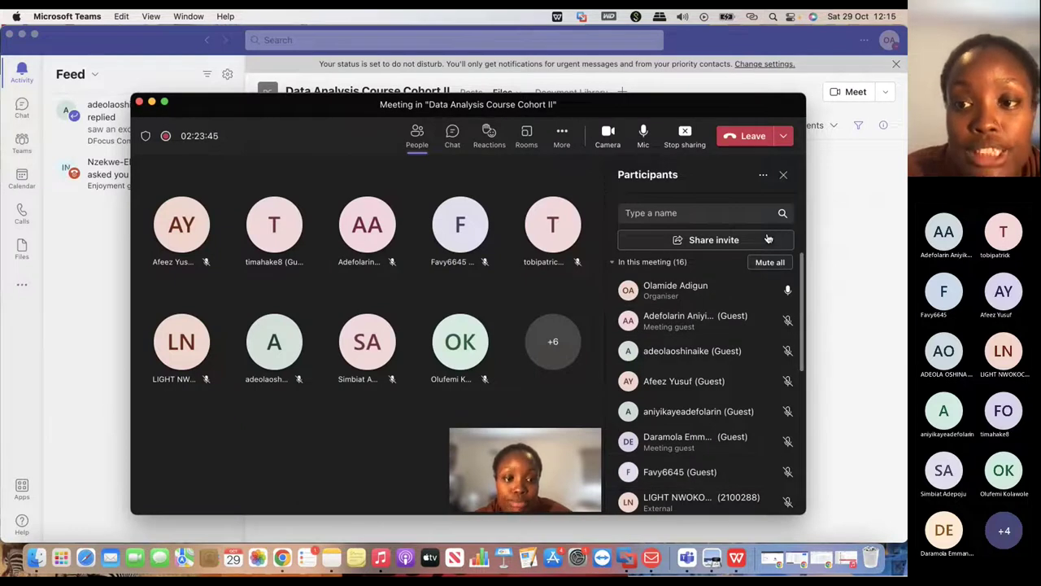
click(783, 177)
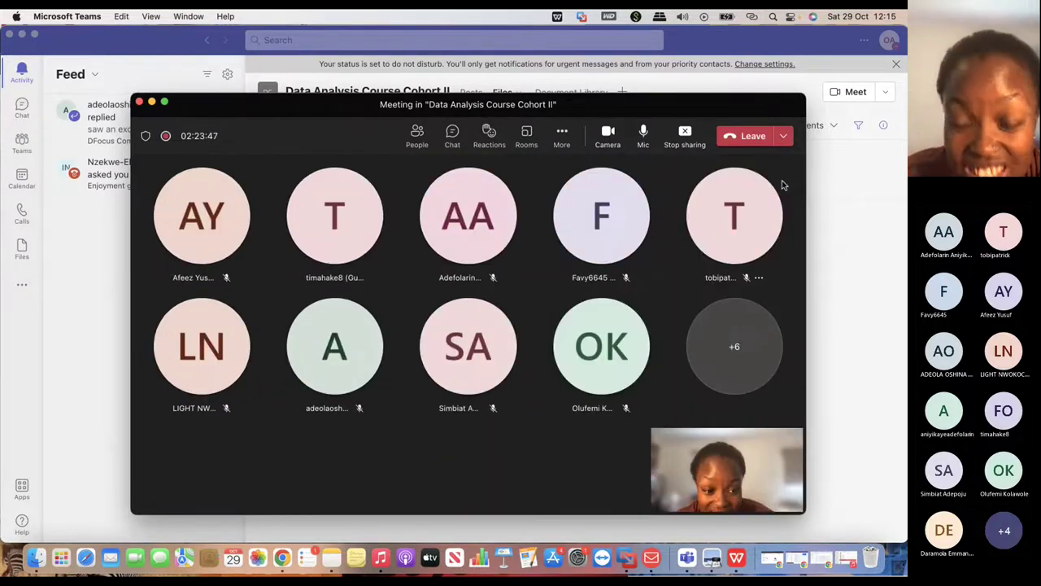
key(ctrl+Right)
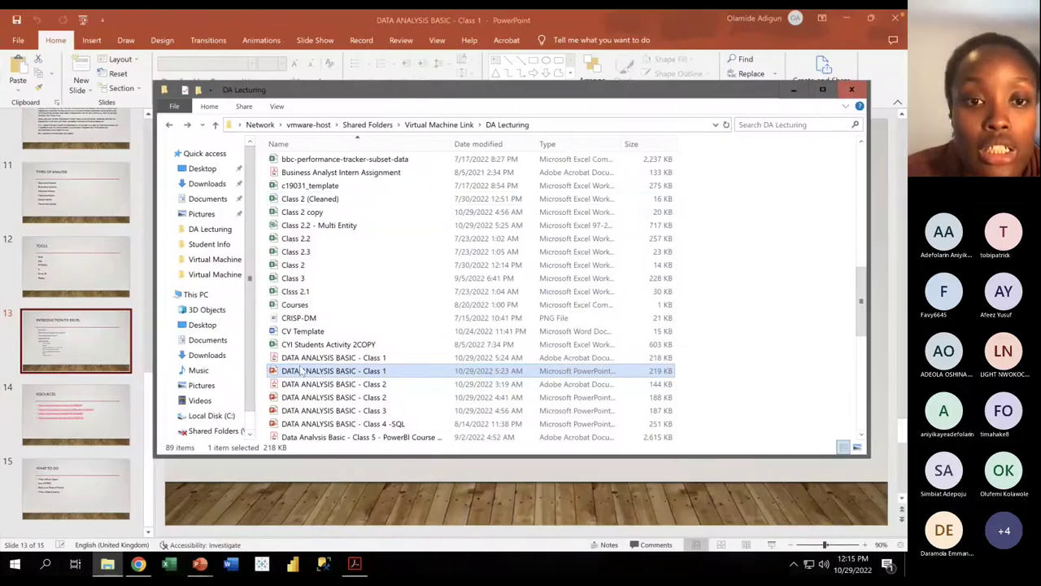
double_click(328, 213)
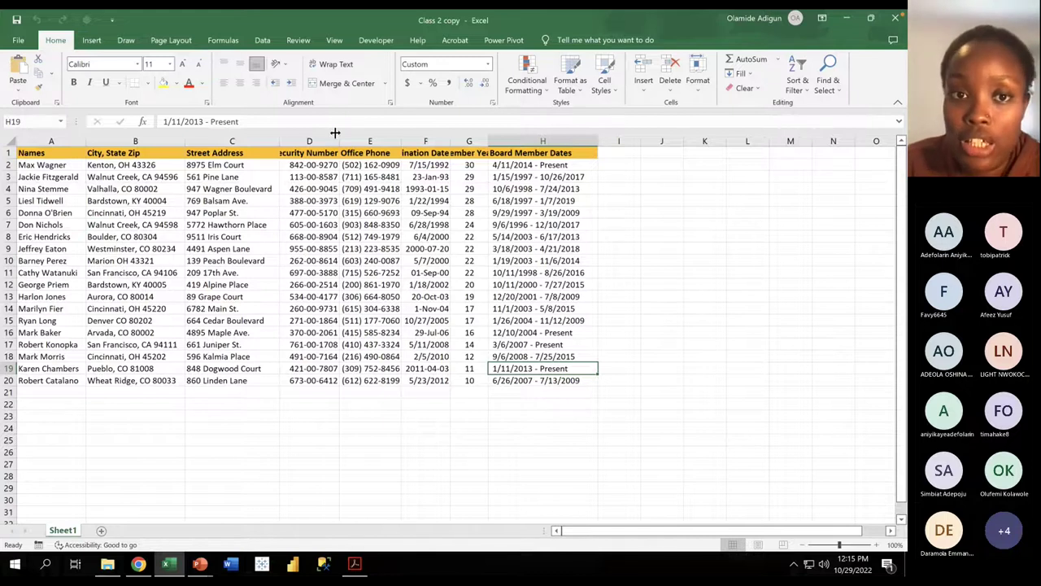
Step: Drag column D wider so the Social Security Number header shows in full
drag(335, 133, 363, 130)
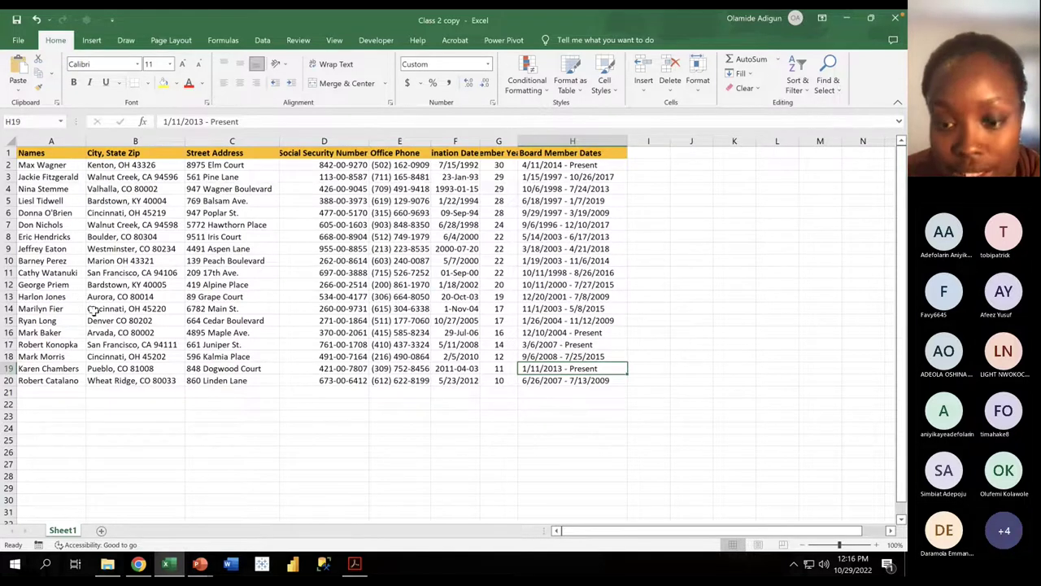
Step: Review the Instructions, Country, Customer, Product, Promotion and Sales sheets of the Multi Entity workbook
click(118, 564)
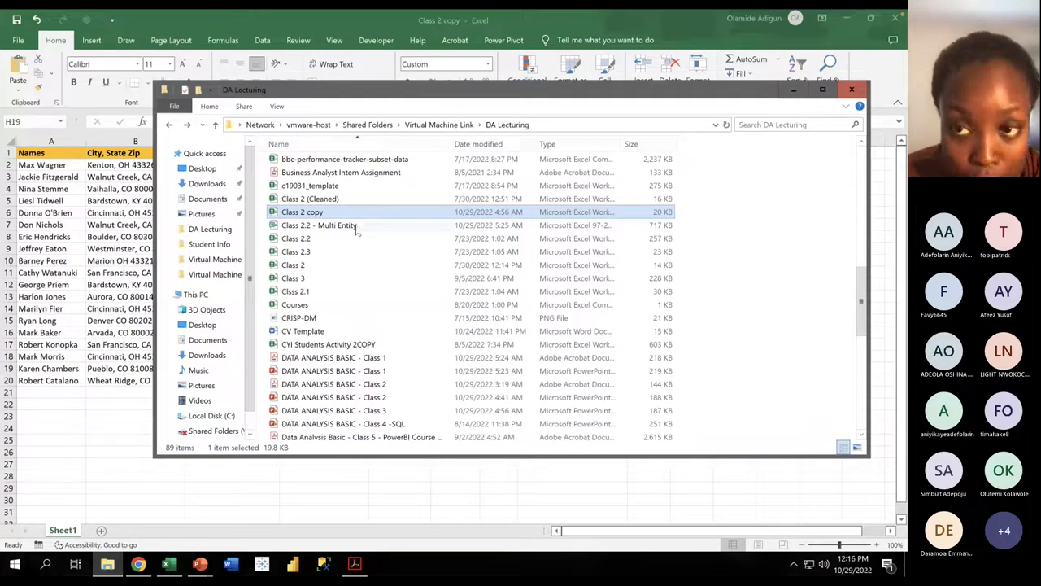
key(alt+Tab)
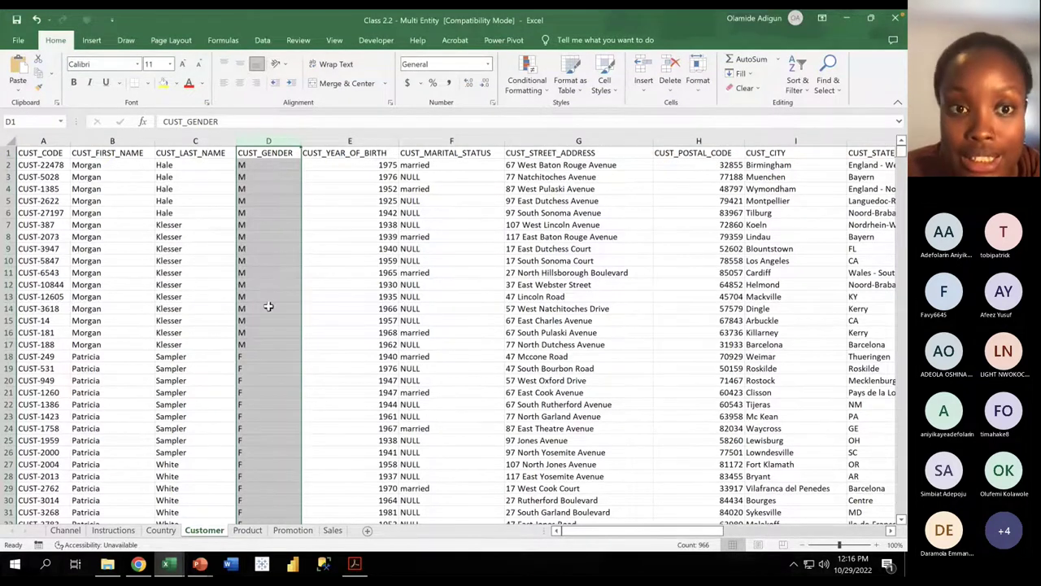
click(122, 536)
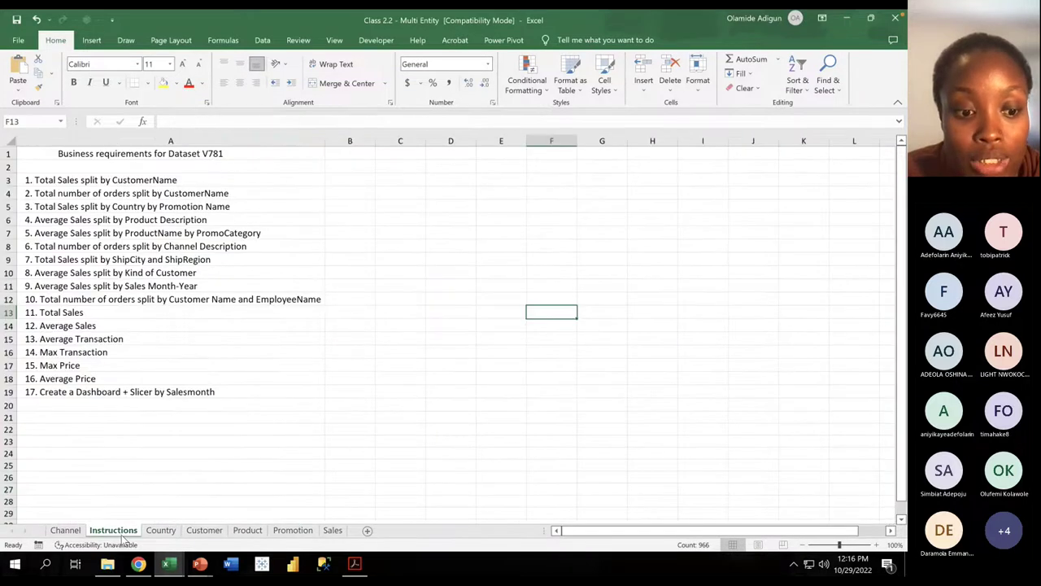
click(165, 531)
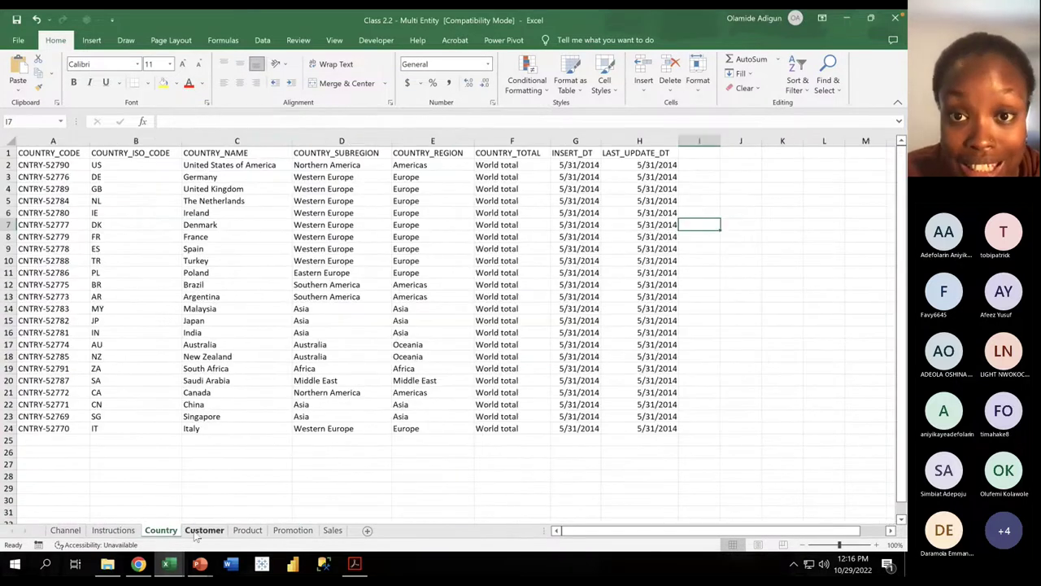
click(204, 531)
click(247, 530)
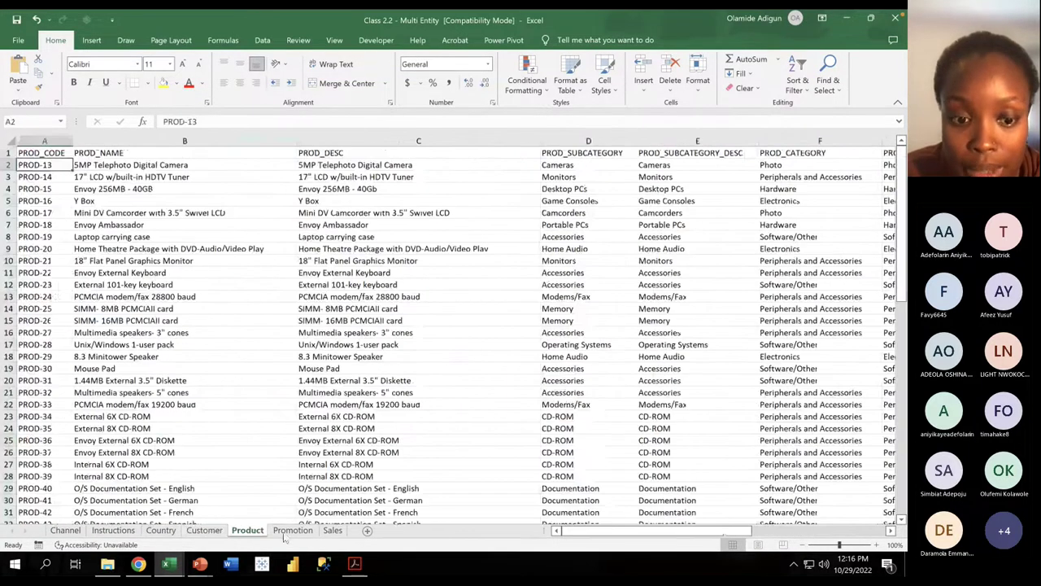
click(293, 530)
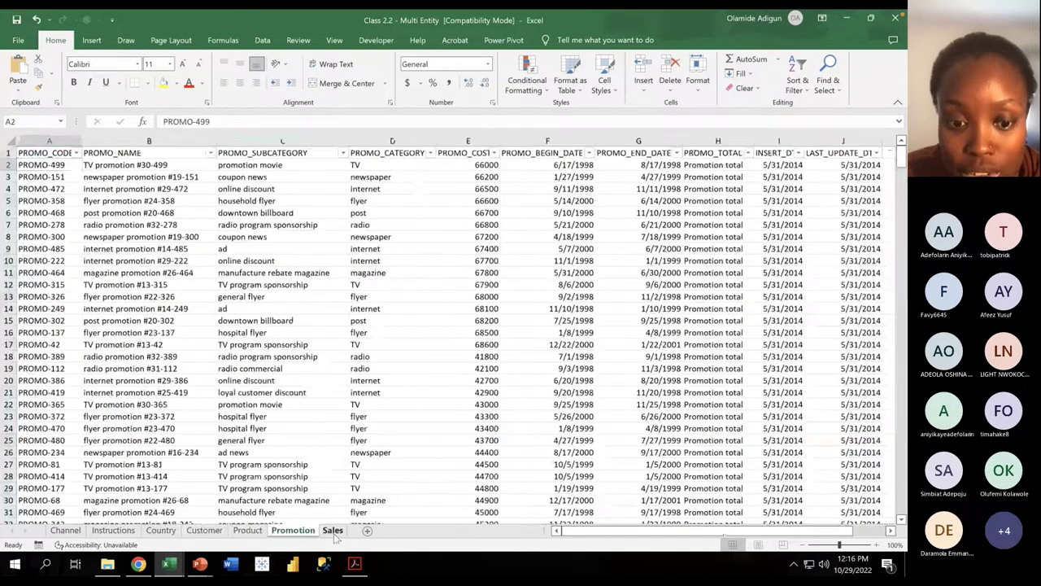
click(332, 530)
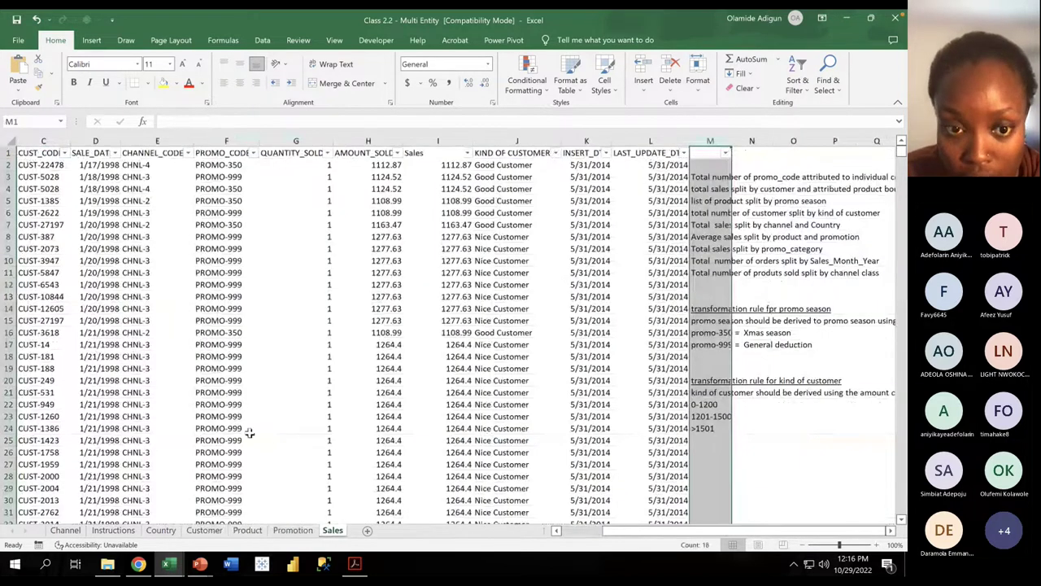
Step: Revisit the Customer through Sales sheets, then minimize the Multi Entity workbook
click(204, 531)
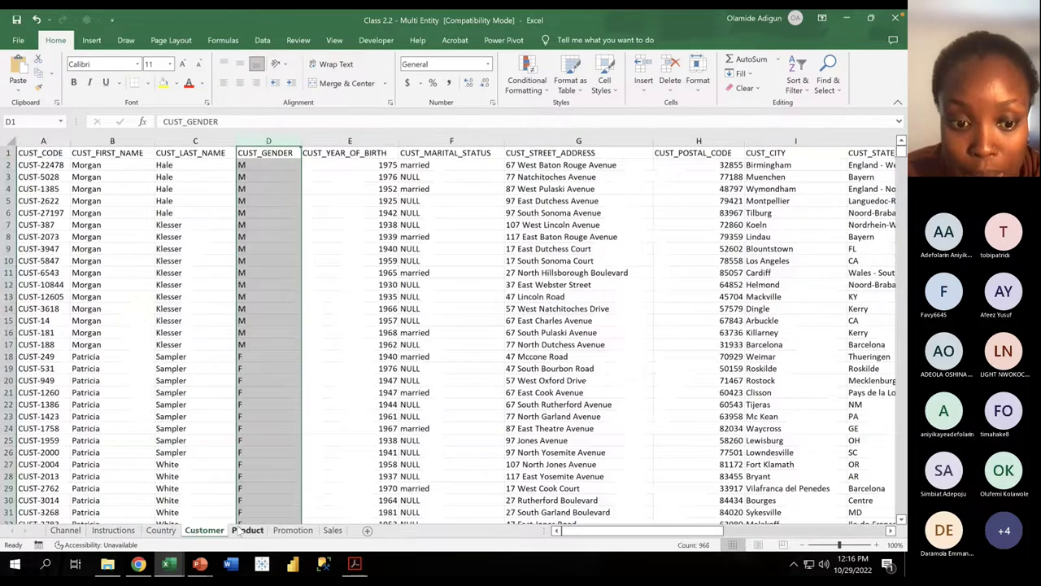
click(247, 530)
click(289, 532)
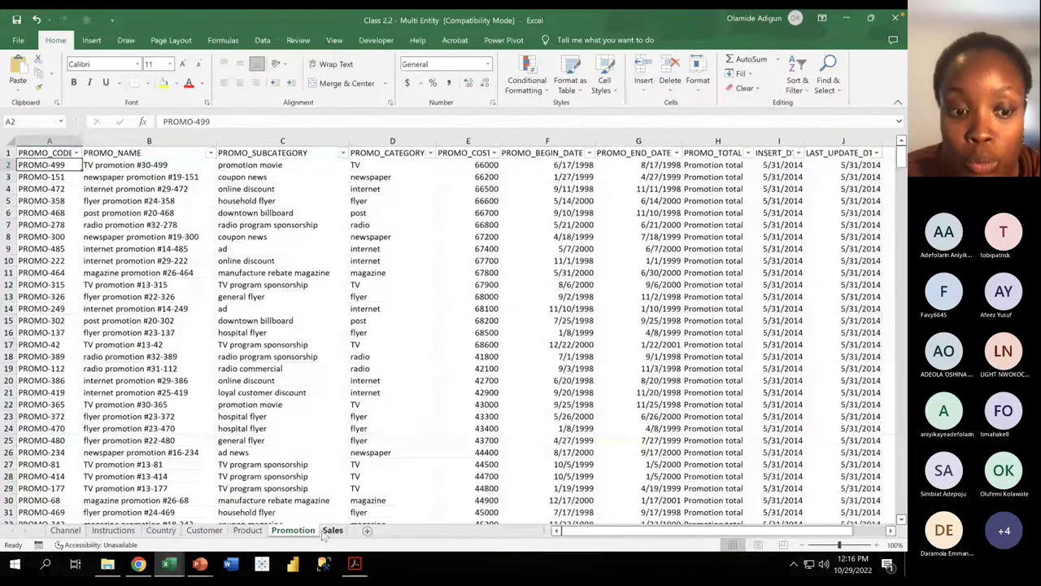
click(333, 531)
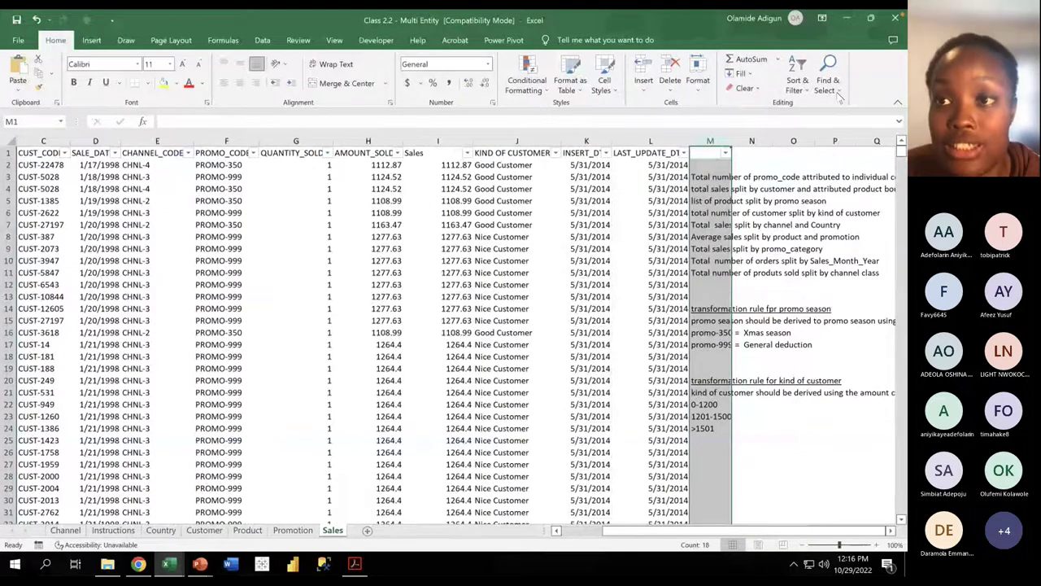
click(845, 17)
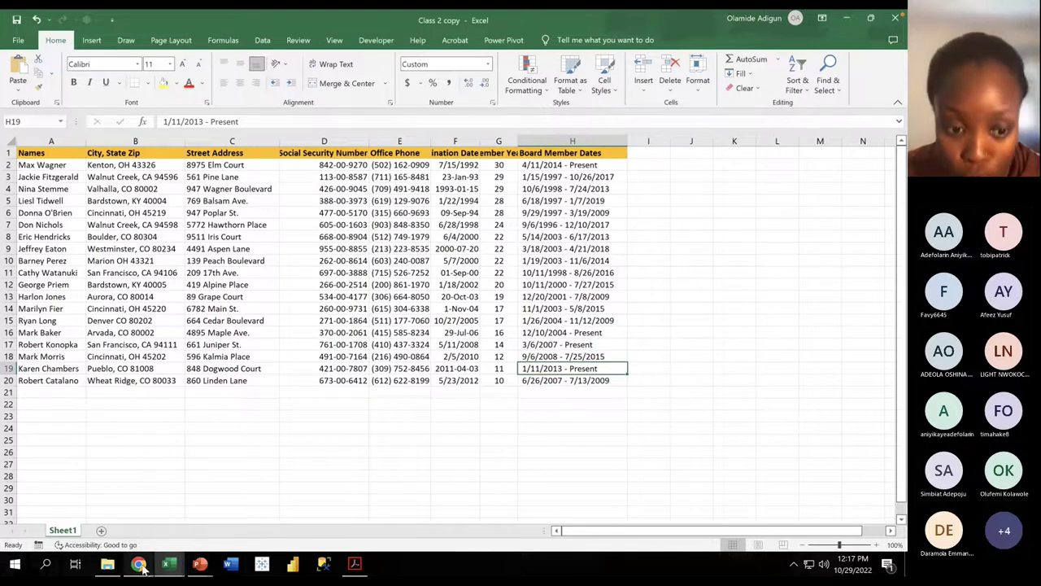
Step: Bring up the Class 1 presentation and select the slide's bulleted list
click(200, 564)
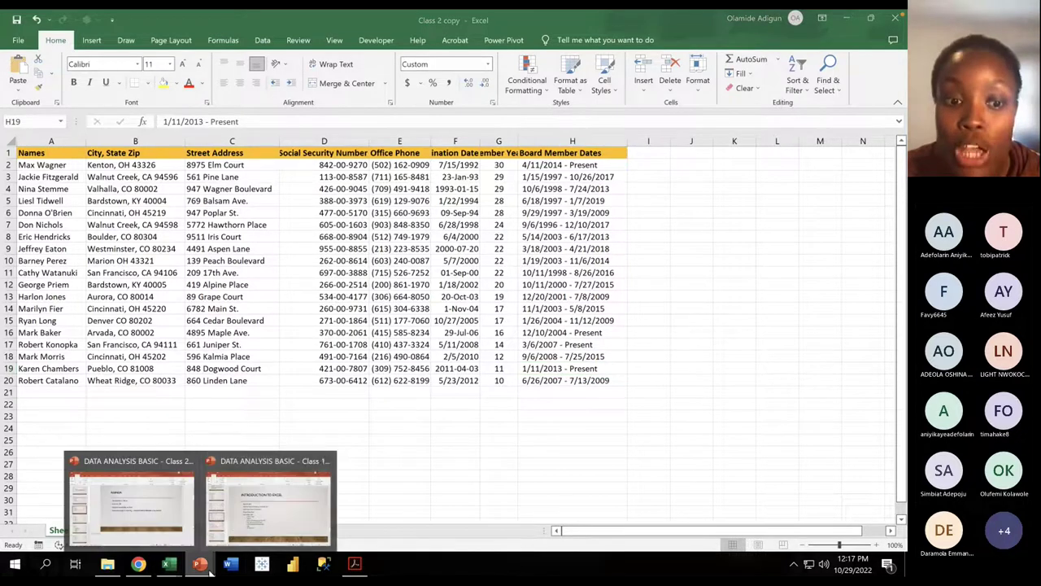
click(233, 520)
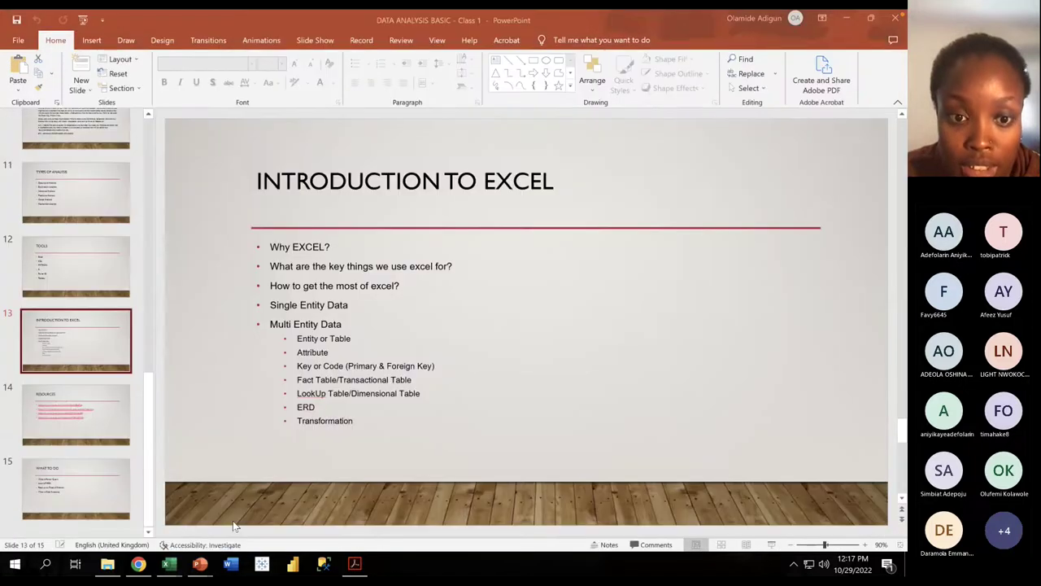
click(330, 317)
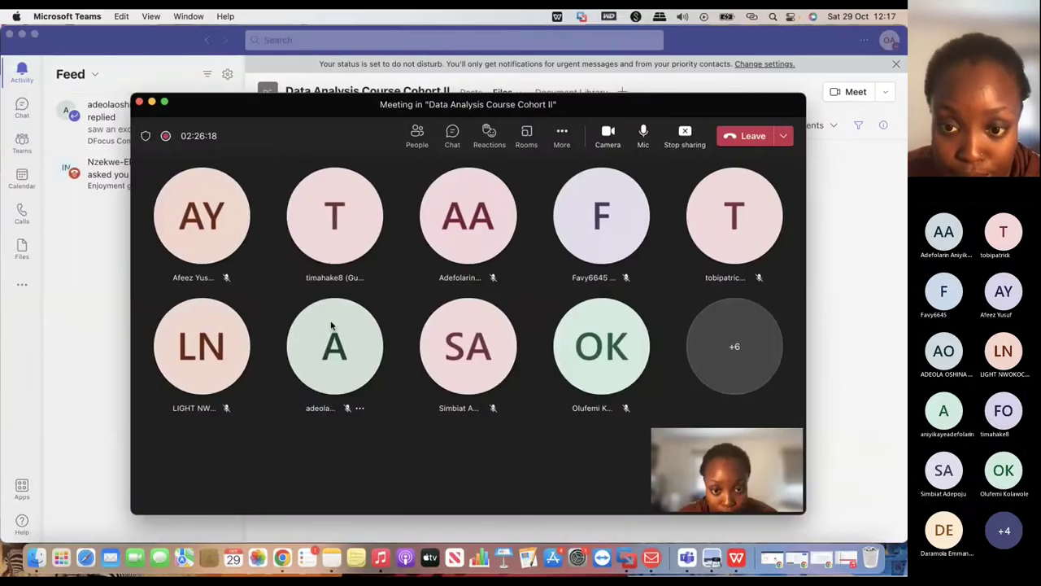
Step: Open the meeting chat, then launch Word from the taskbar
mouse_move(330, 320)
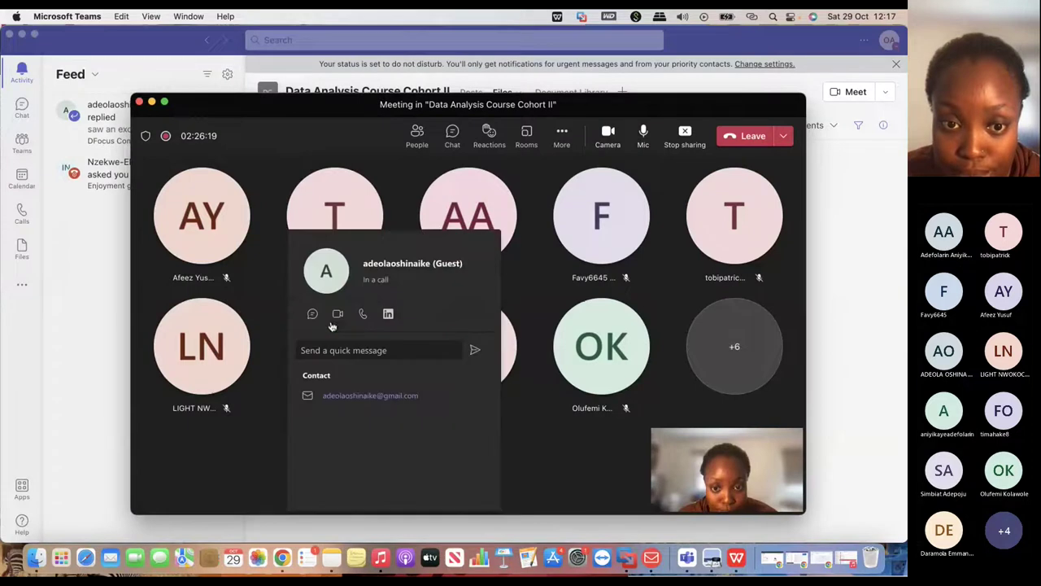
click(446, 143)
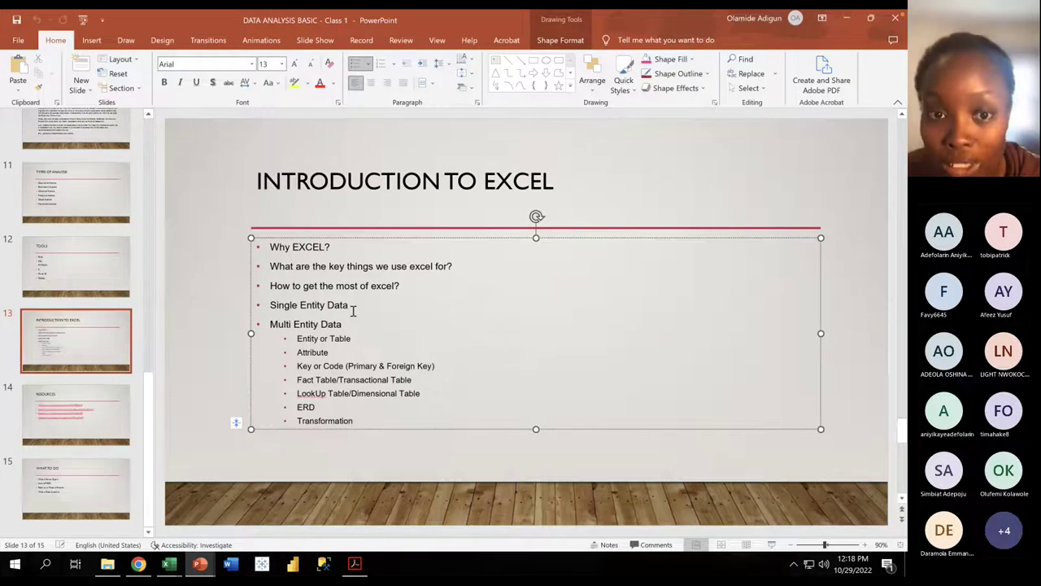
click(231, 563)
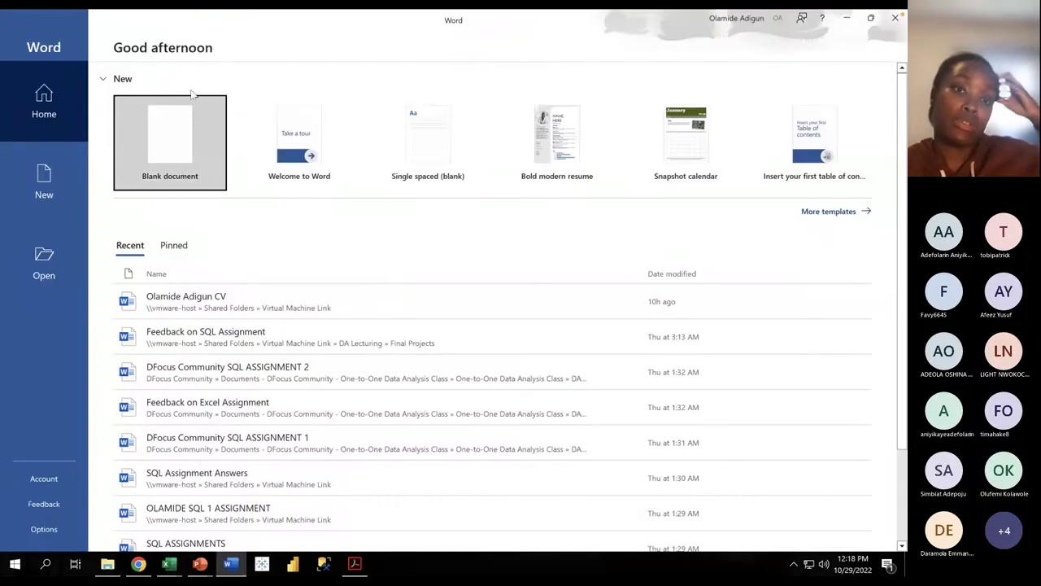
Step: Create a blank document, insert a 1x8 table, then undo the insertion
click(166, 124)
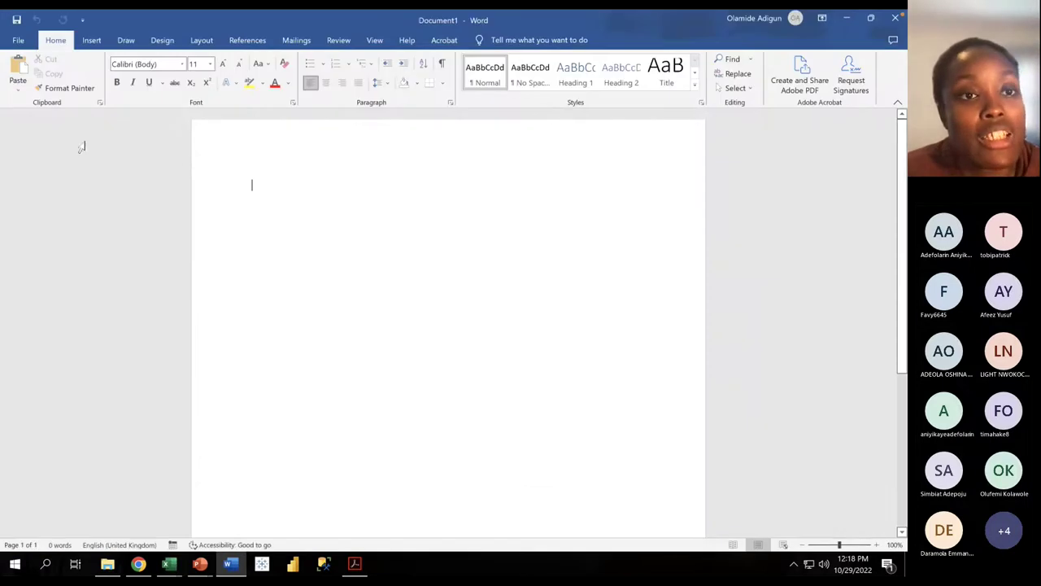
click(93, 40)
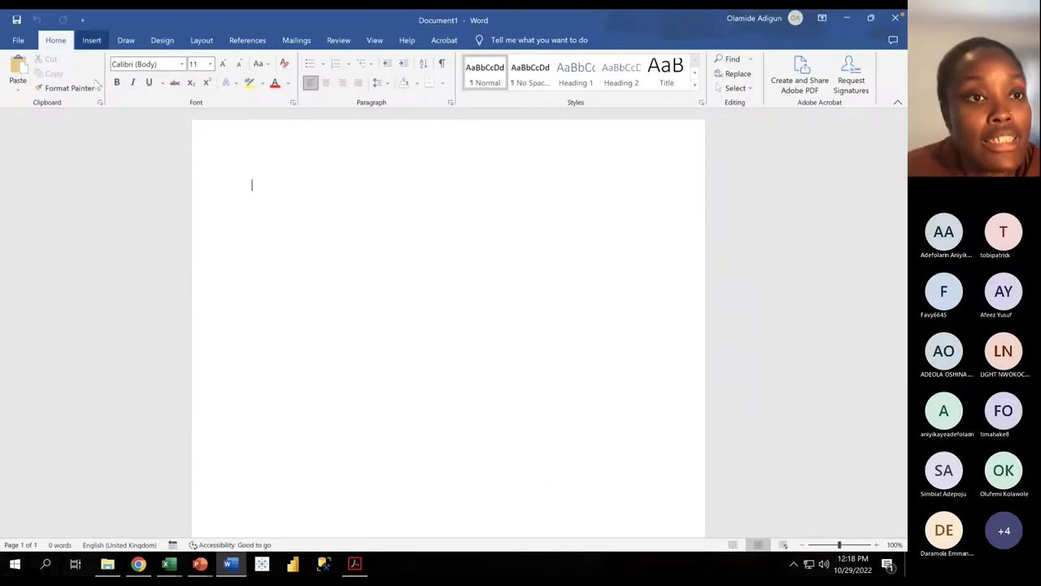
click(92, 79)
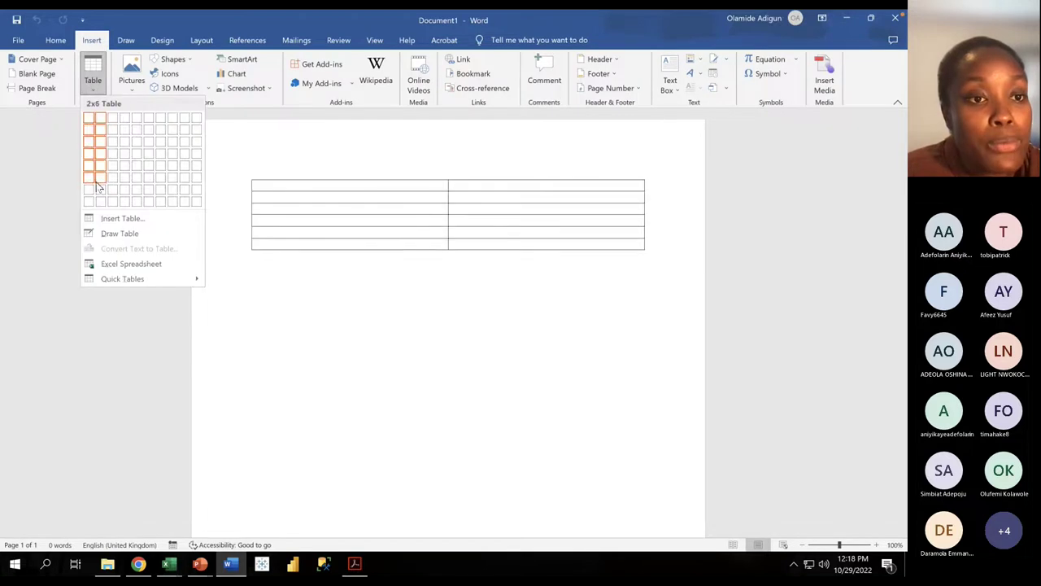
click(89, 204)
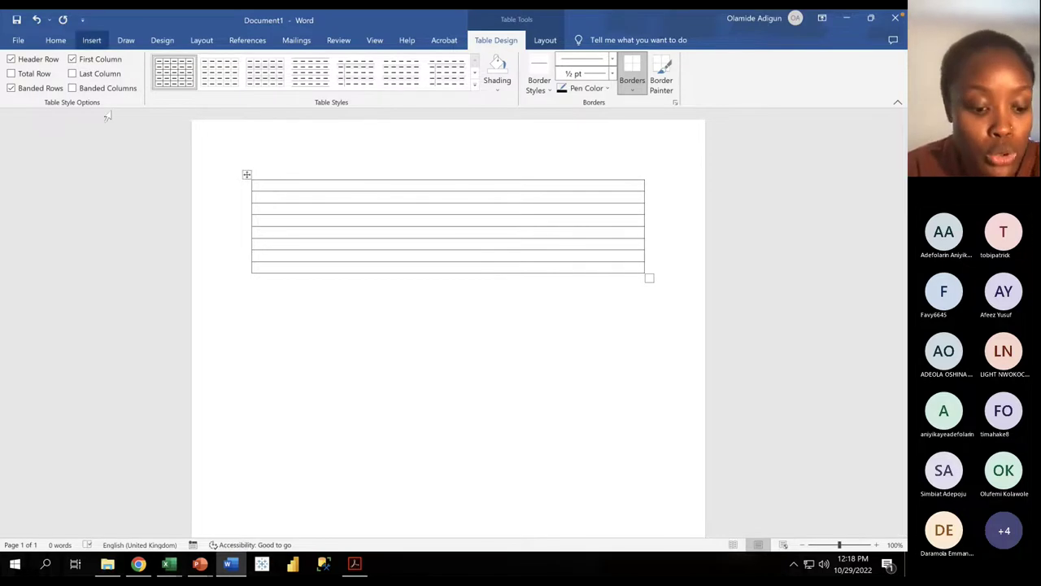
key(ctrl+z)
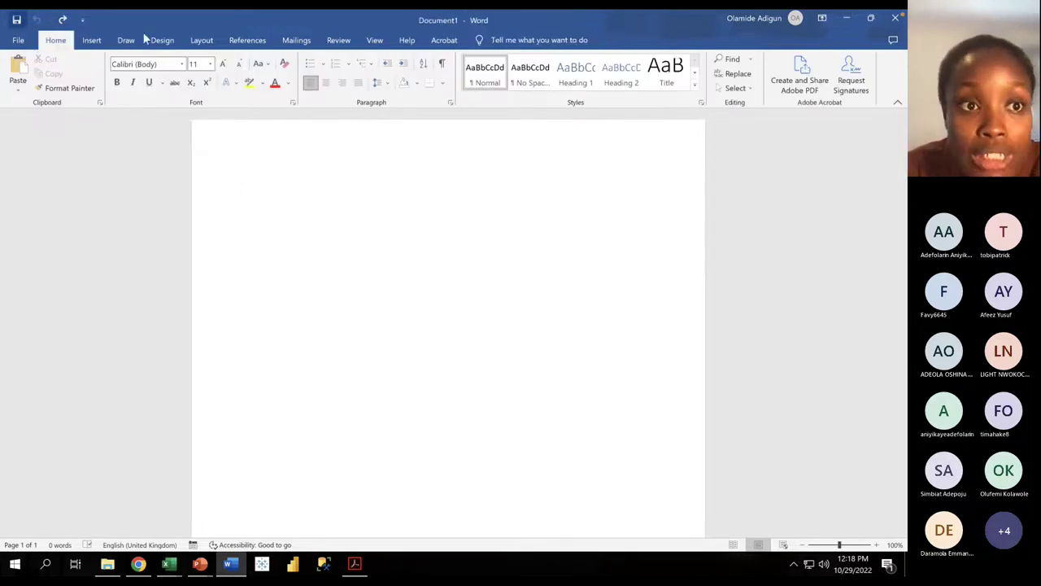
Step: Insert a 7-column, 8-row table and type the headers sales and orders
click(91, 40)
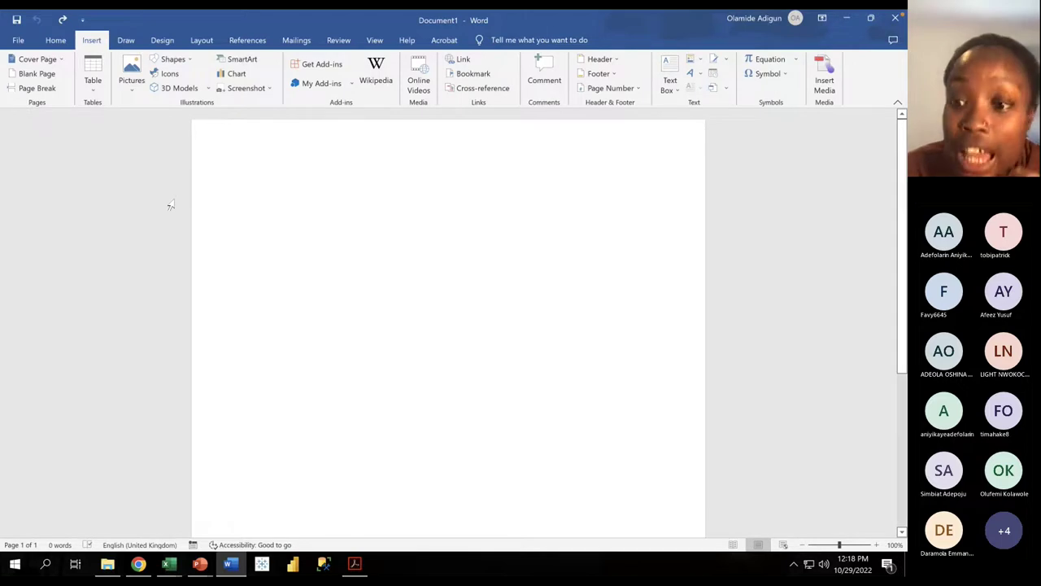
click(100, 91)
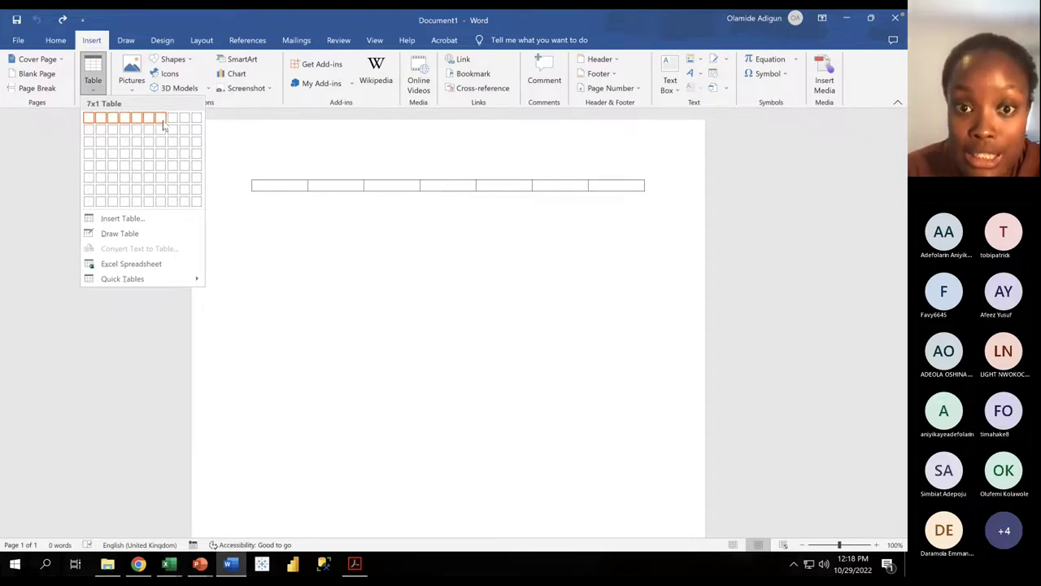
click(164, 201)
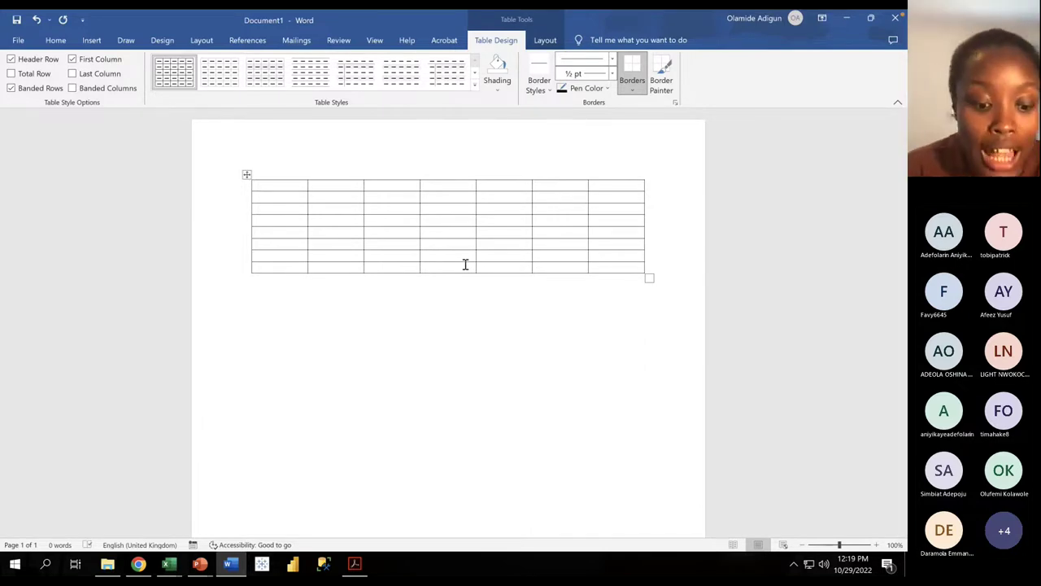
text(sale)
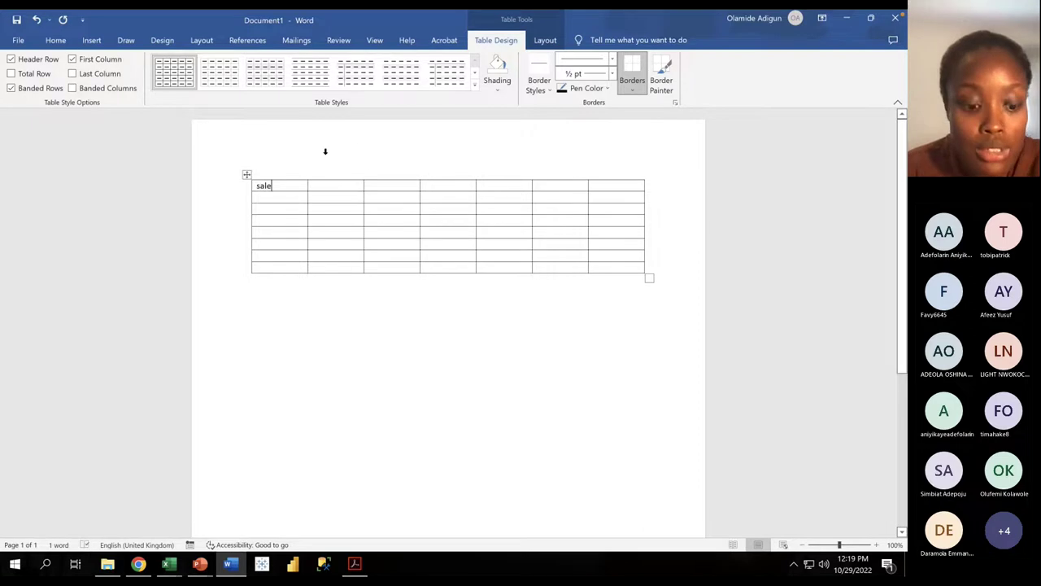
text(s)
click(336, 185)
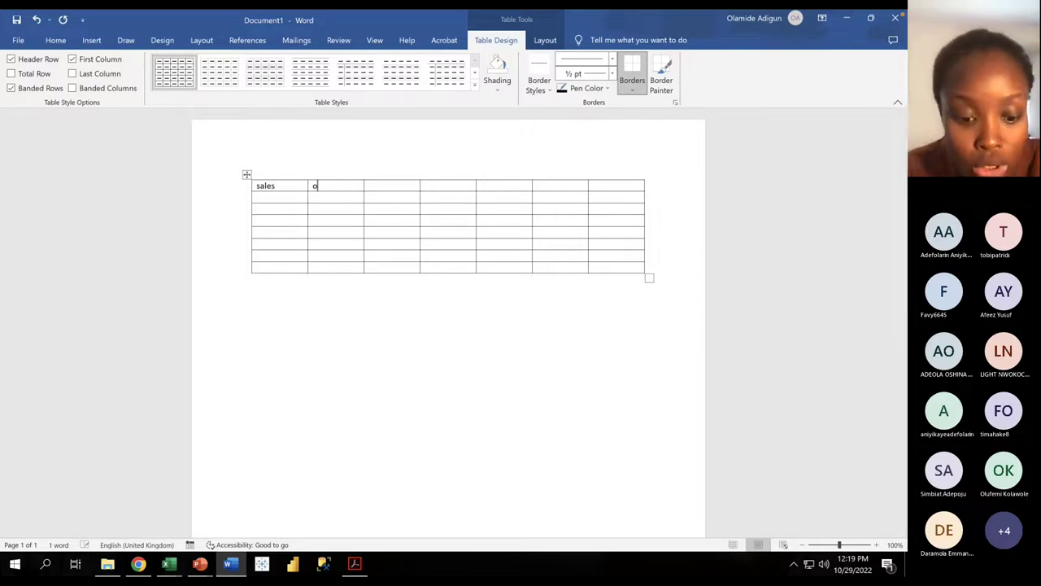
text(orders)
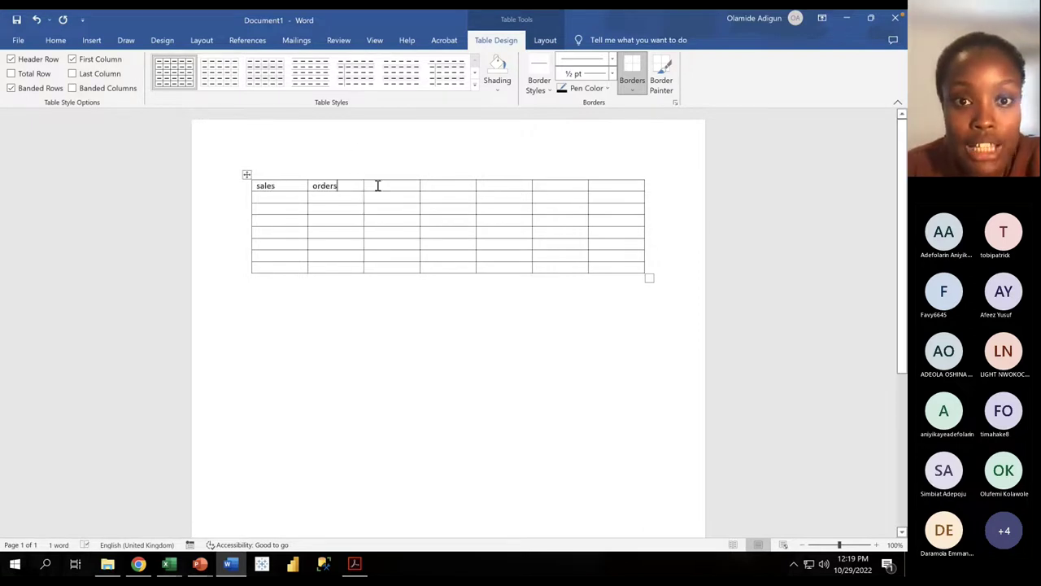
Step: Add the product, Customers and Emplooyees headers, correcting the typos
click(377, 185)
text(pro)
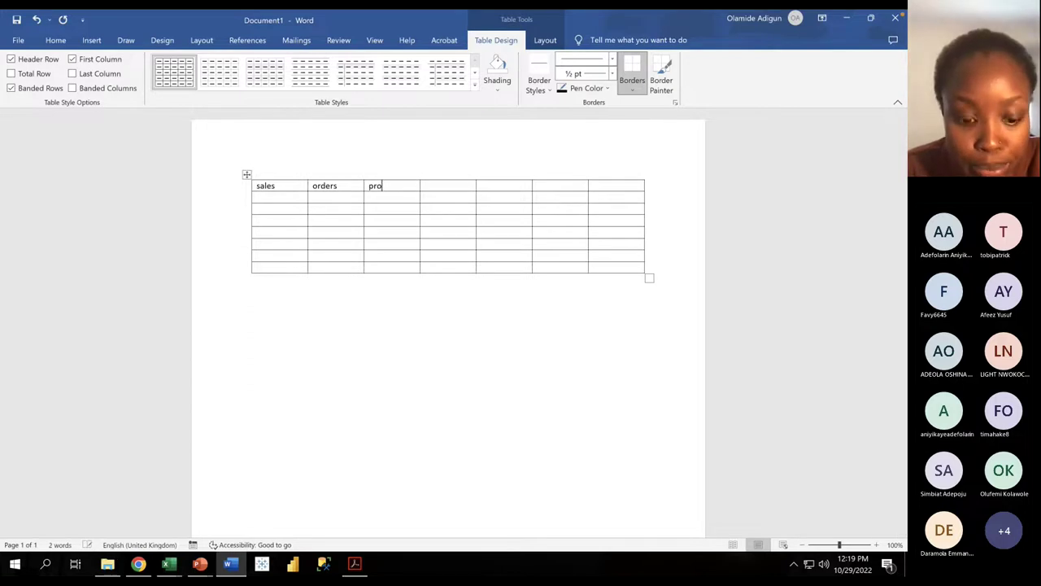
text(dy)
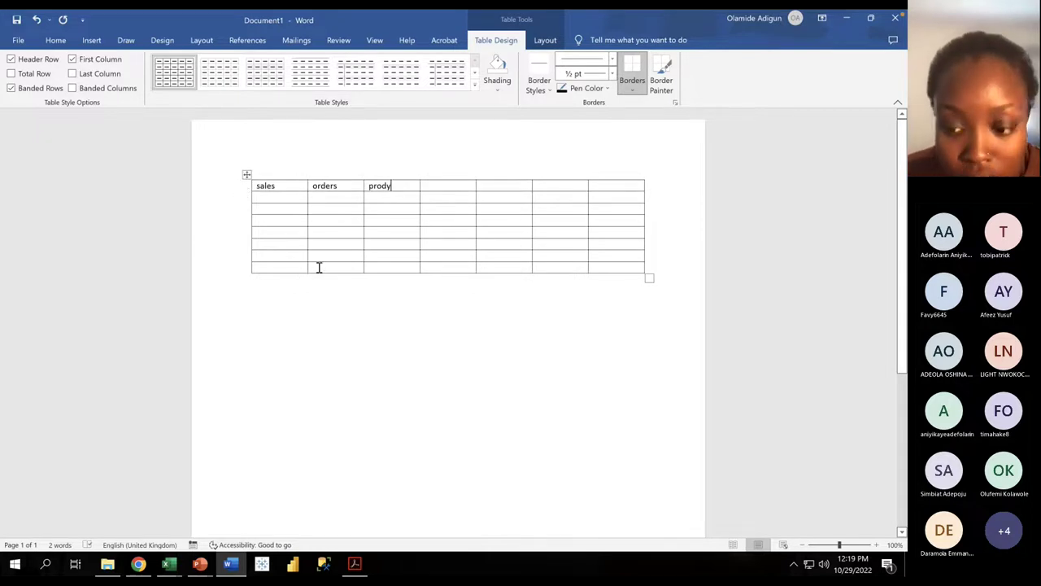
key(BackSpace)
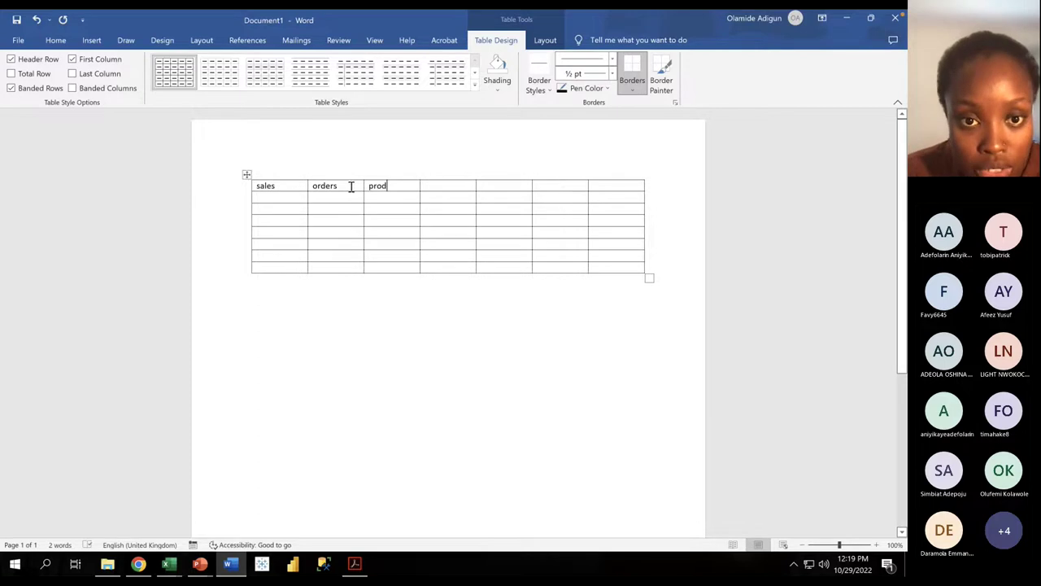
click(272, 200)
text(order)
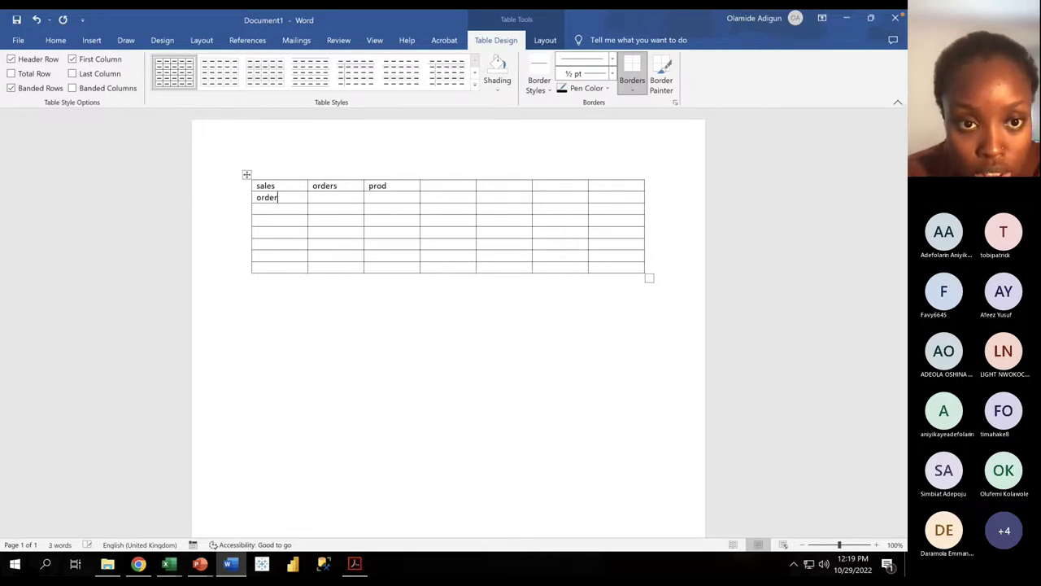
key(BackSpace)
key(BackSpace)
key(BackSpace)
key(BackSpace)
key(BackSpace)
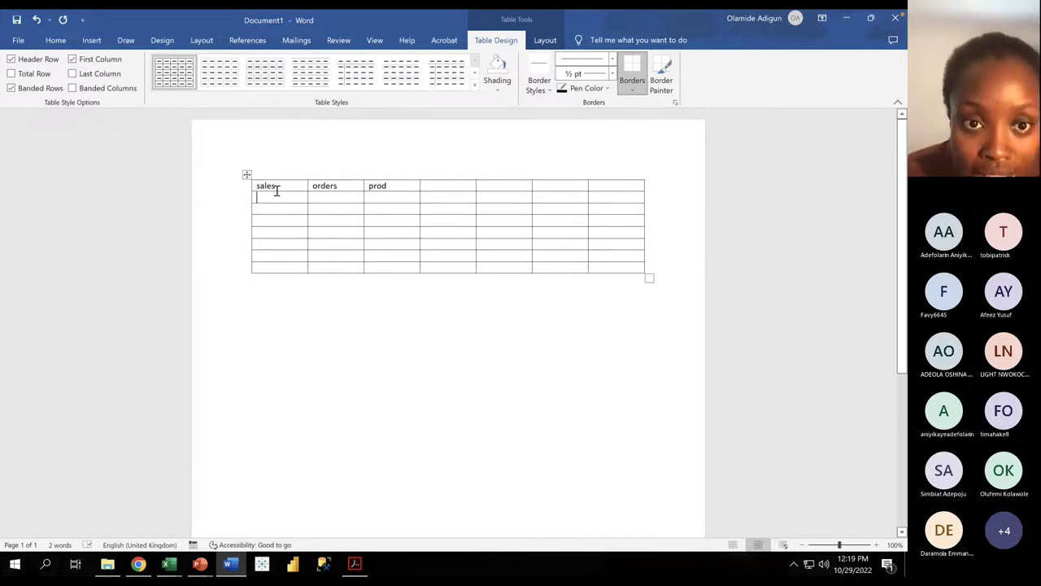
click(395, 186)
text(uct)
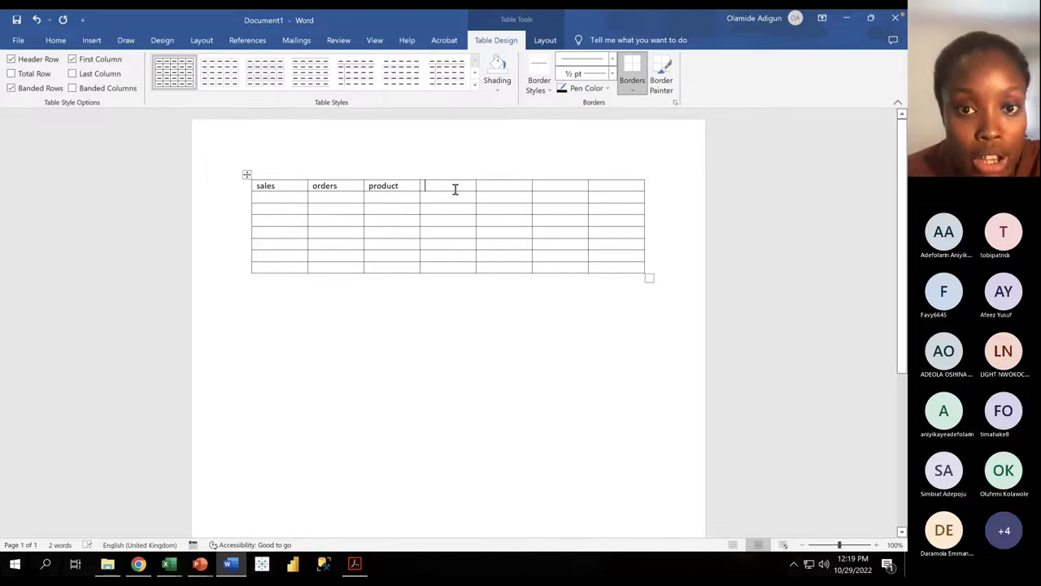
click(456, 189)
text(Custome)
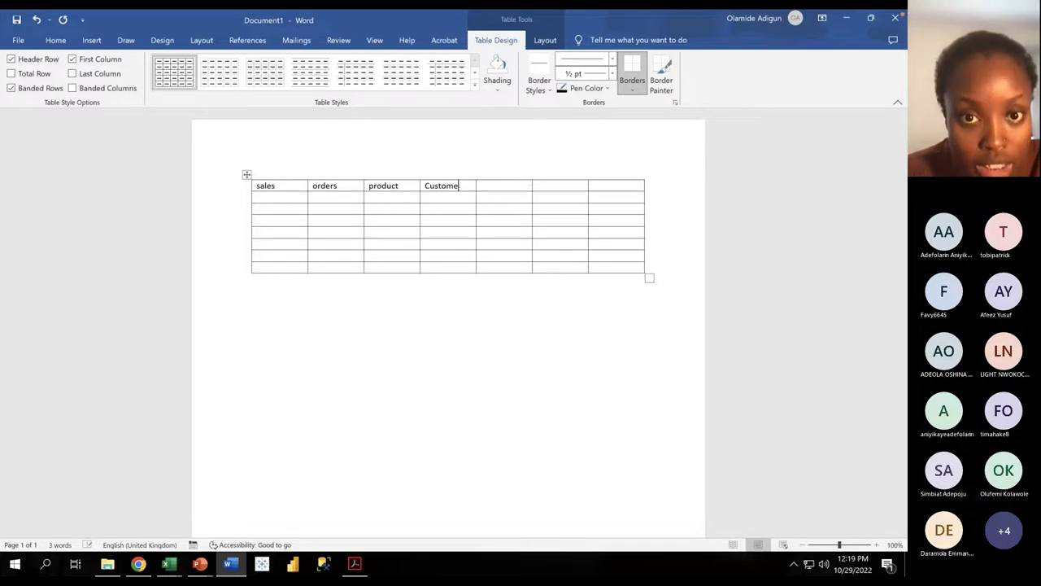
text(rs)
click(498, 186)
text(Em)
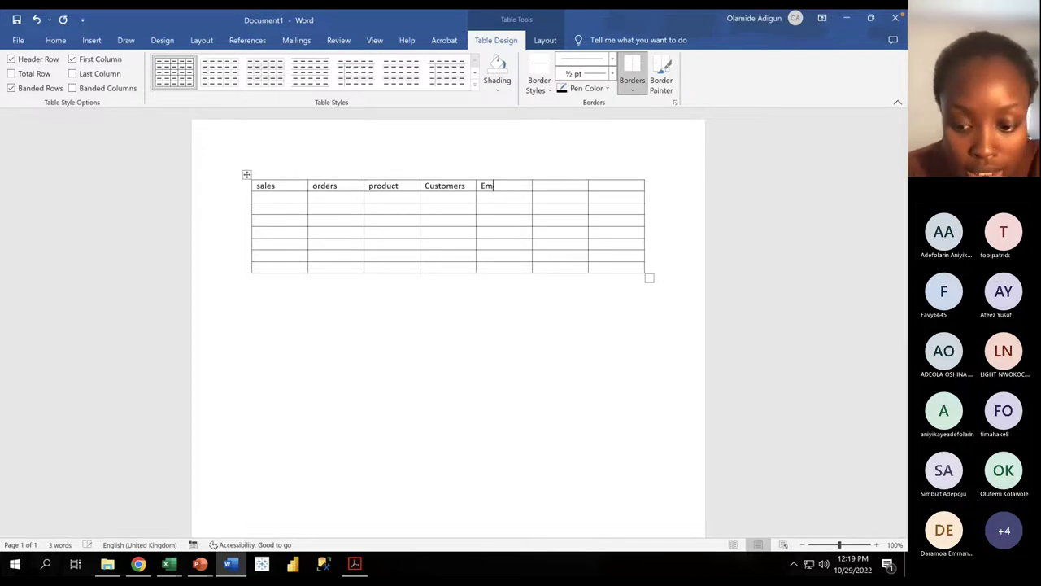
text(plooyees)
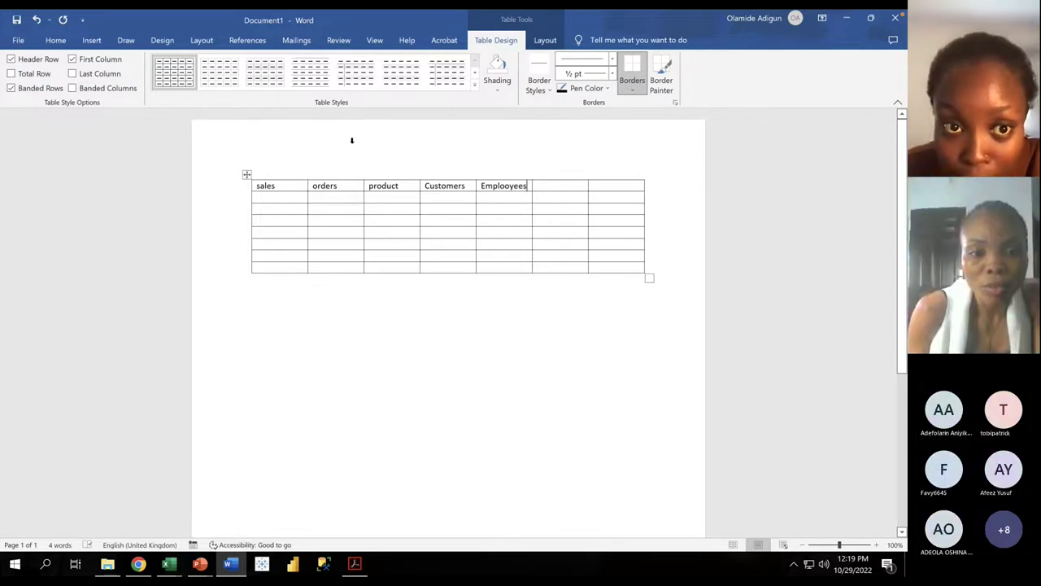
Step: With the black Draw pen, draw a freehand loop around the table, redrawing after undos
click(126, 40)
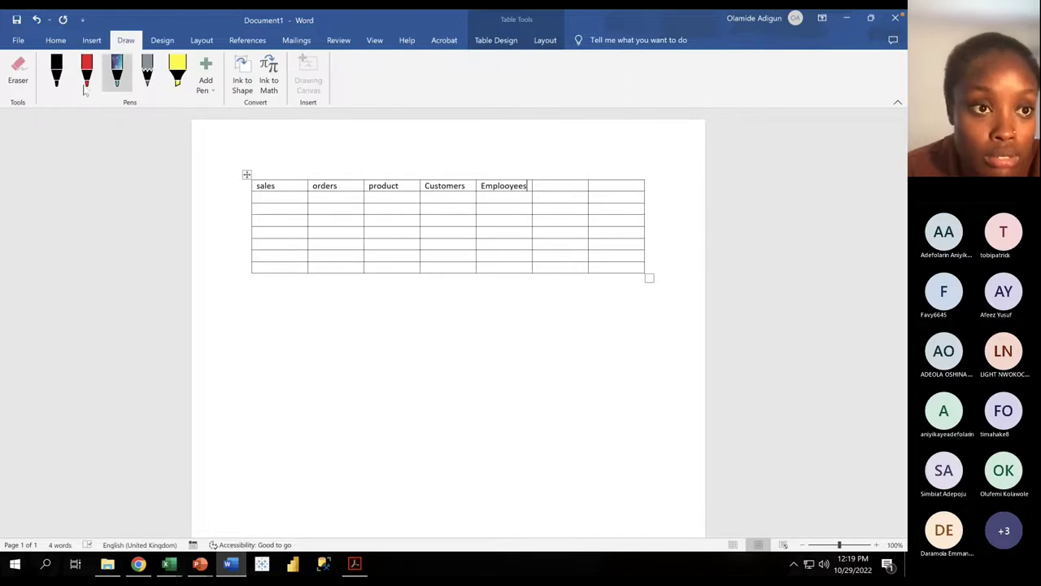
click(56, 72)
mouse_move(227, 144)
mouse_down()
mouse_move(506, 144)
mouse_move(563, 159)
mouse_up()
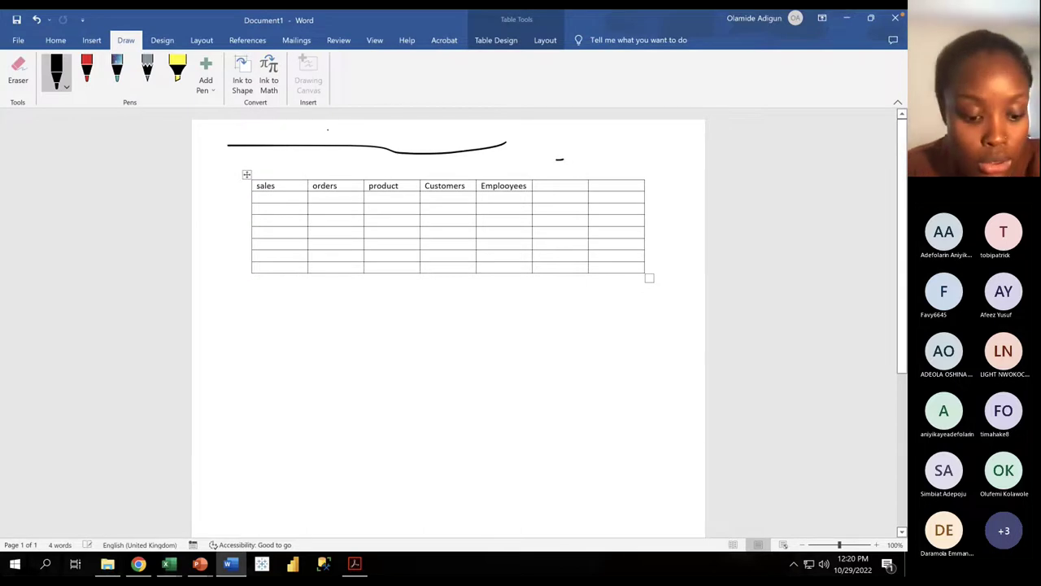
key(ctrl+z)
key(ctrl+z)
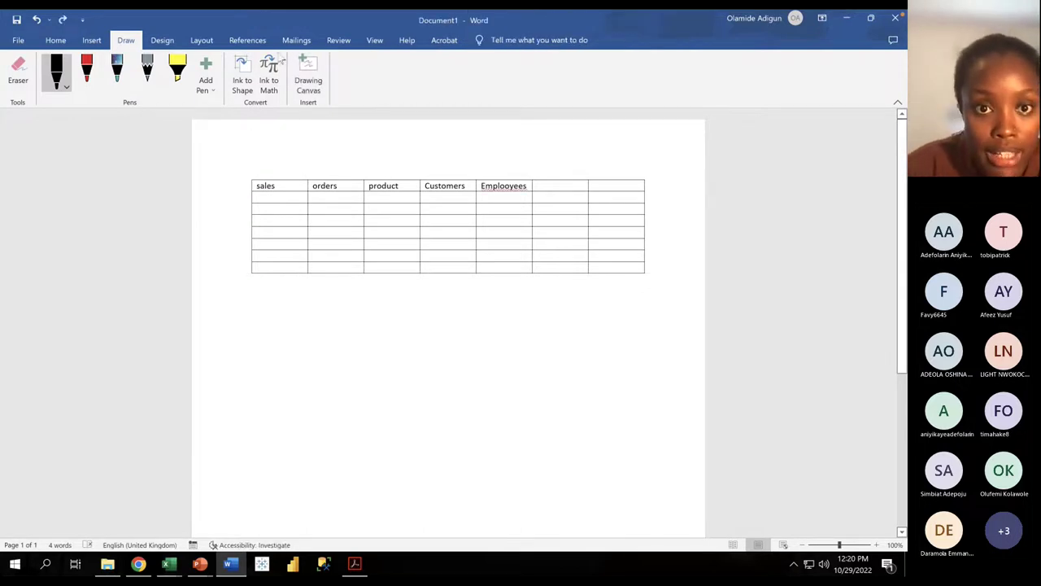
mouse_move(230, 152)
mouse_down()
mouse_move(650, 151)
mouse_move(665, 236)
mouse_move(646, 361)
mouse_move(74, 349)
mouse_move(200, 246)
mouse_move(207, 189)
mouse_move(229, 153)
mouse_up()
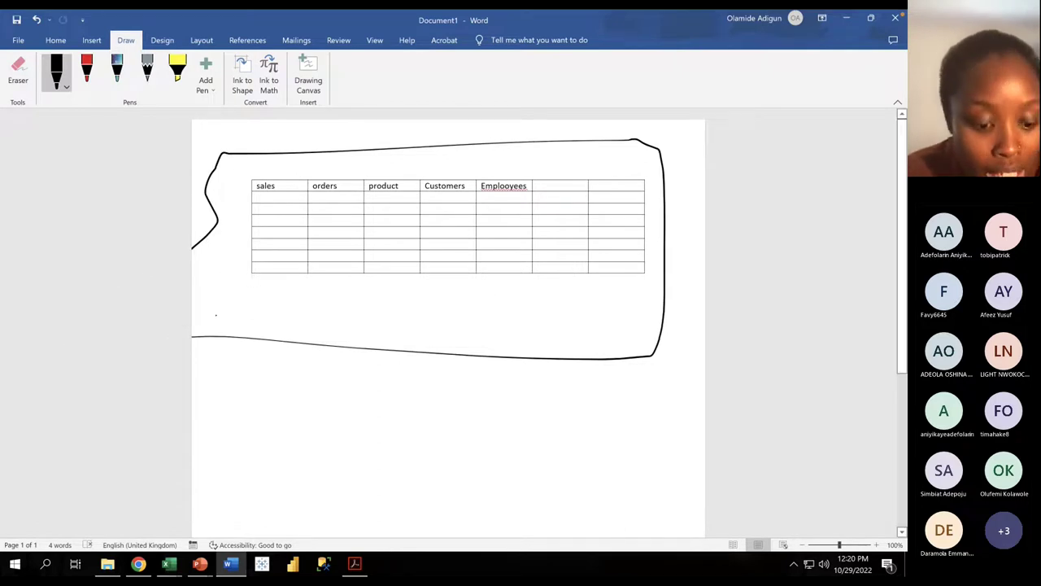
key(ctrl+z)
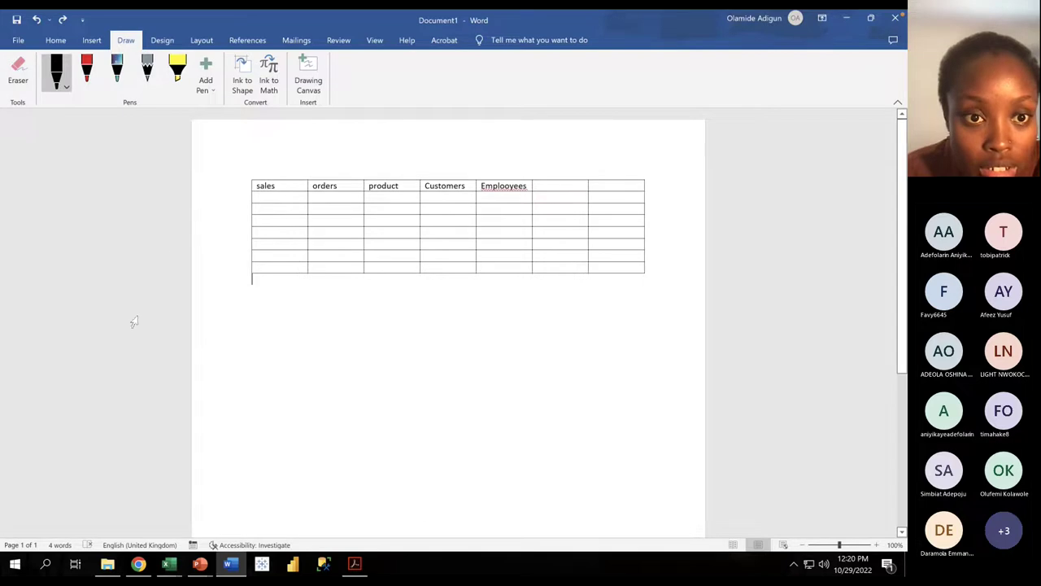
mouse_move(228, 153)
mouse_down()
mouse_move(228, 268)
mouse_move(470, 323)
mouse_move(637, 302)
mouse_move(674, 285)
mouse_move(667, 232)
mouse_move(544, 148)
mouse_move(368, 173)
mouse_move(226, 152)
mouse_up()
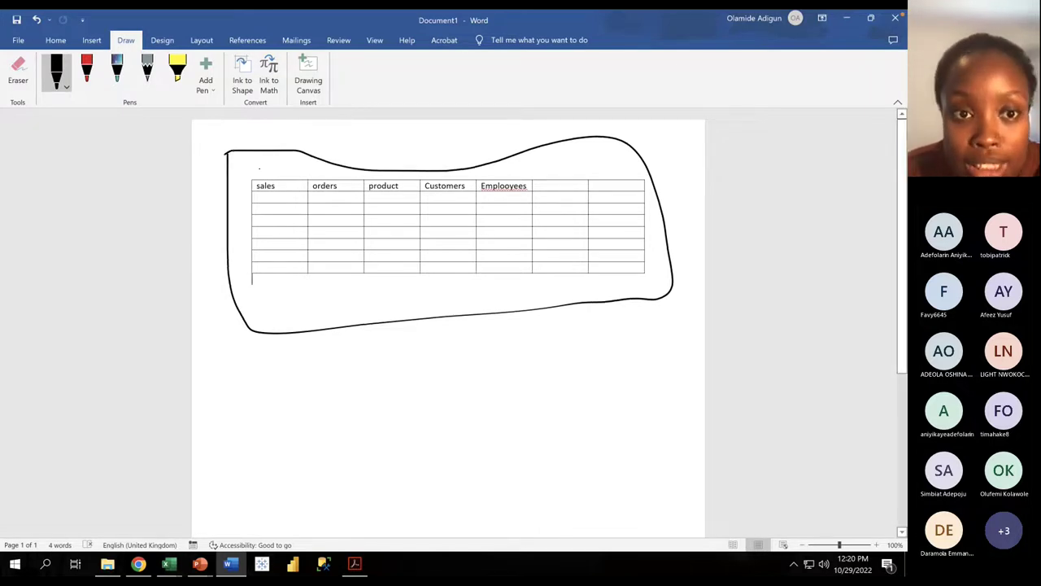
Step: Check the black pen's thickness and colour options, then return to the Home tab
click(56, 40)
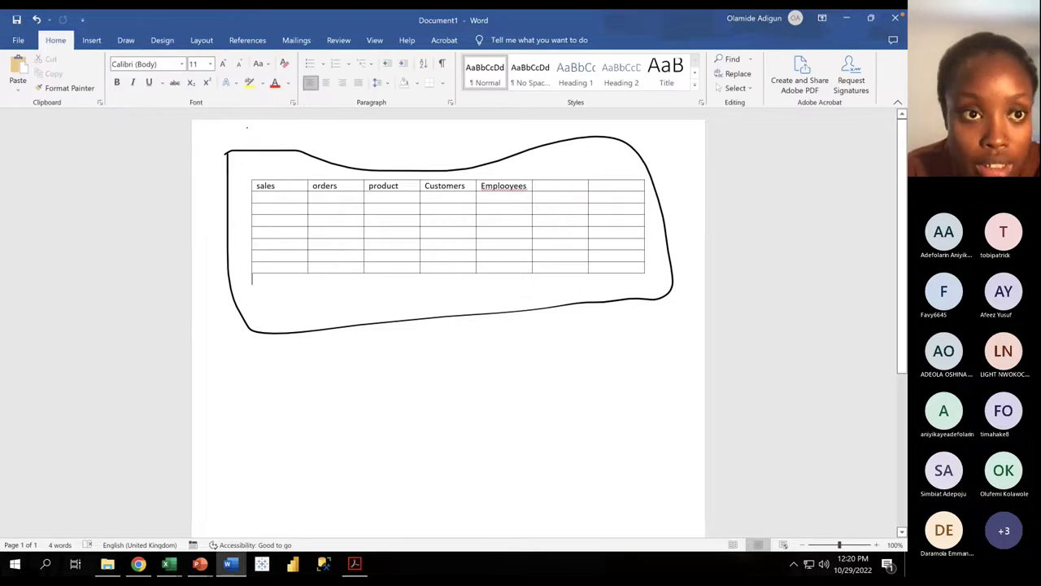
click(127, 40)
click(68, 90)
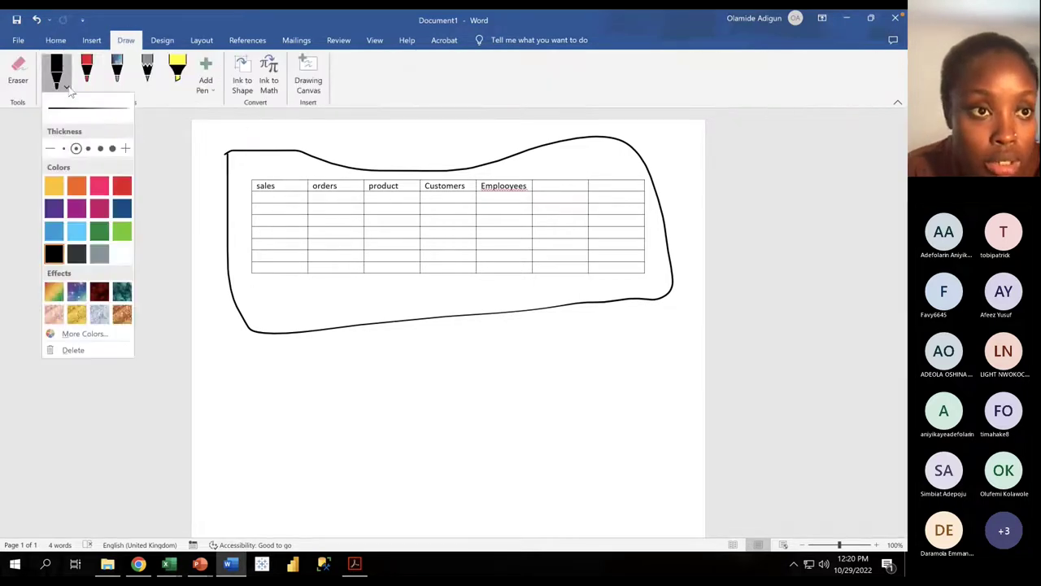
click(60, 81)
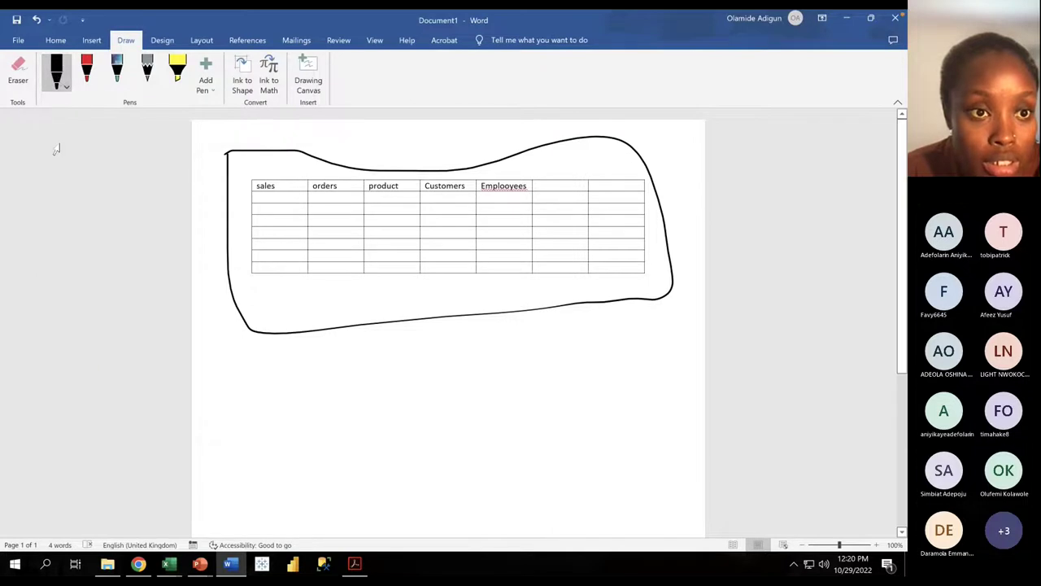
click(57, 75)
click(57, 75)
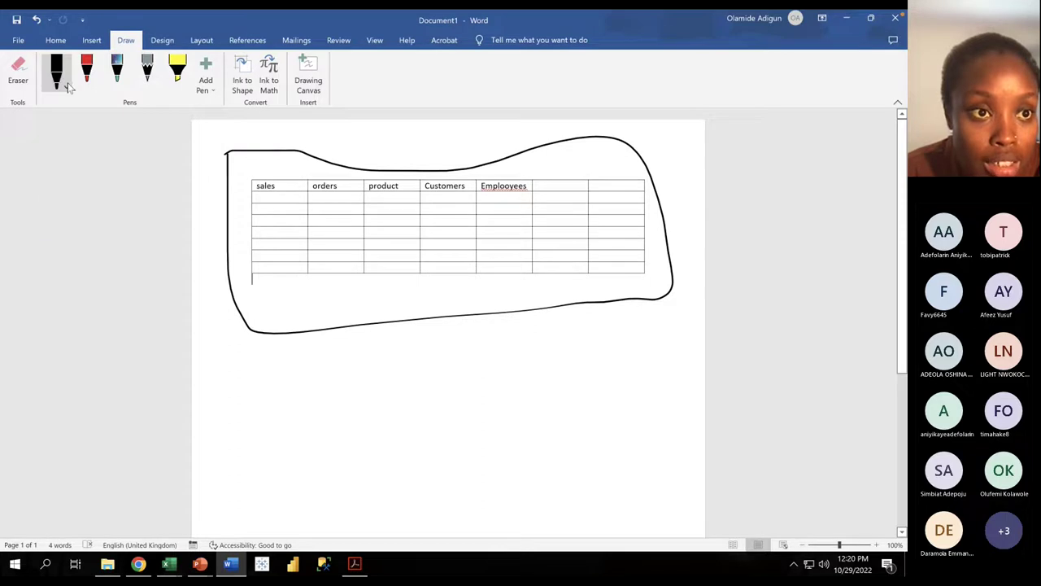
click(68, 88)
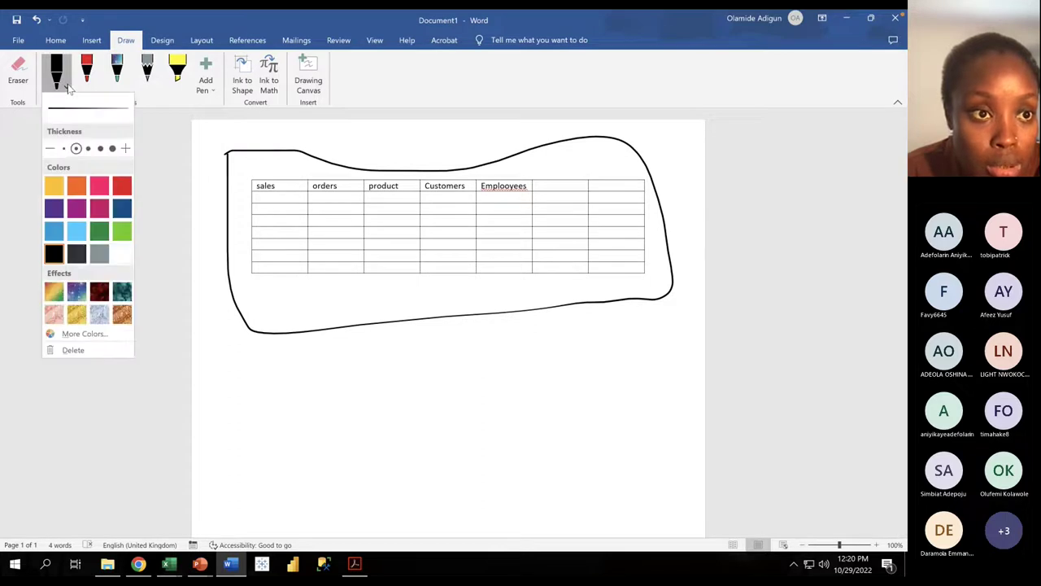
click(55, 42)
click(56, 41)
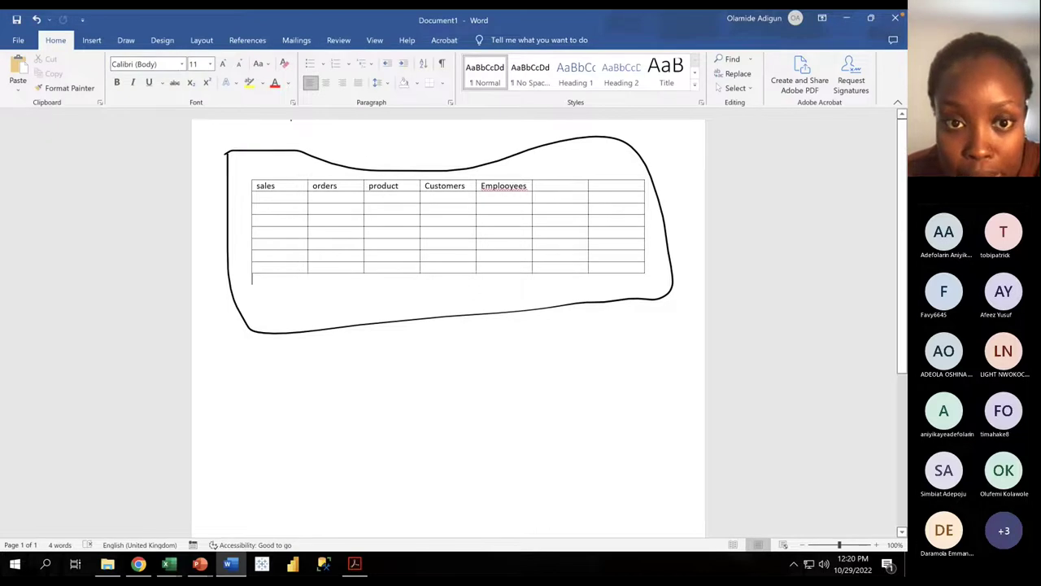
key(super+Tab)
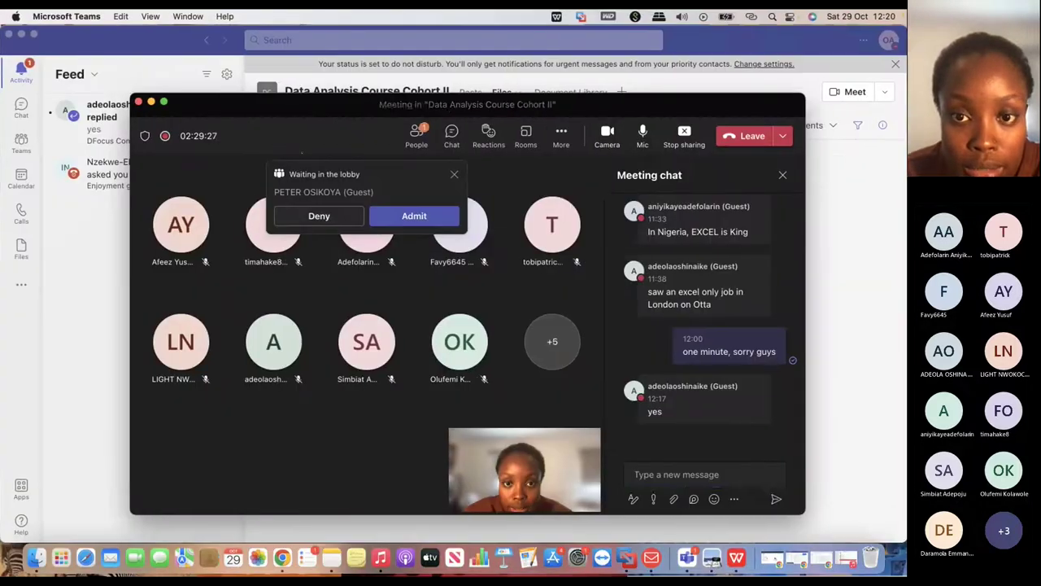
Step: Admit the lobby guest in Teams and switch back to Word's Document1
click(415, 216)
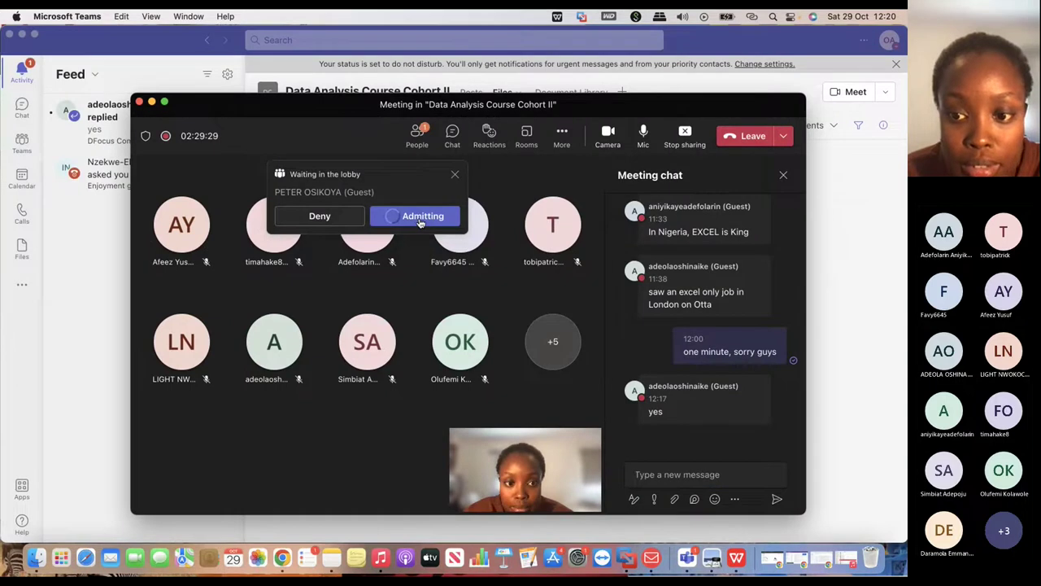
key(super+Tab)
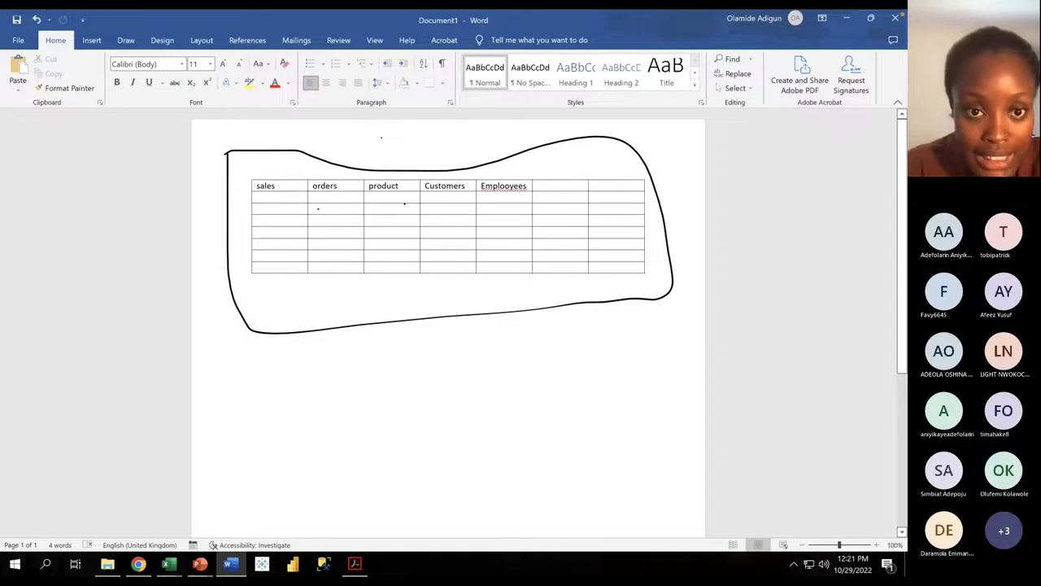
Step: Undo the ink loop and look through the Table Design and Layout options
click(318, 208)
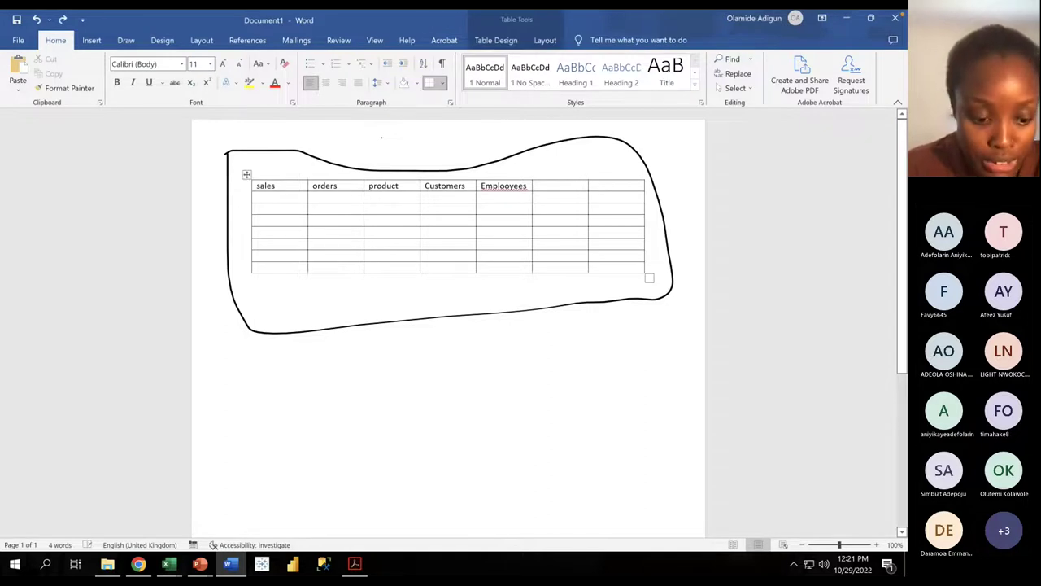
key(ctrl+z)
key(ctrl+z)
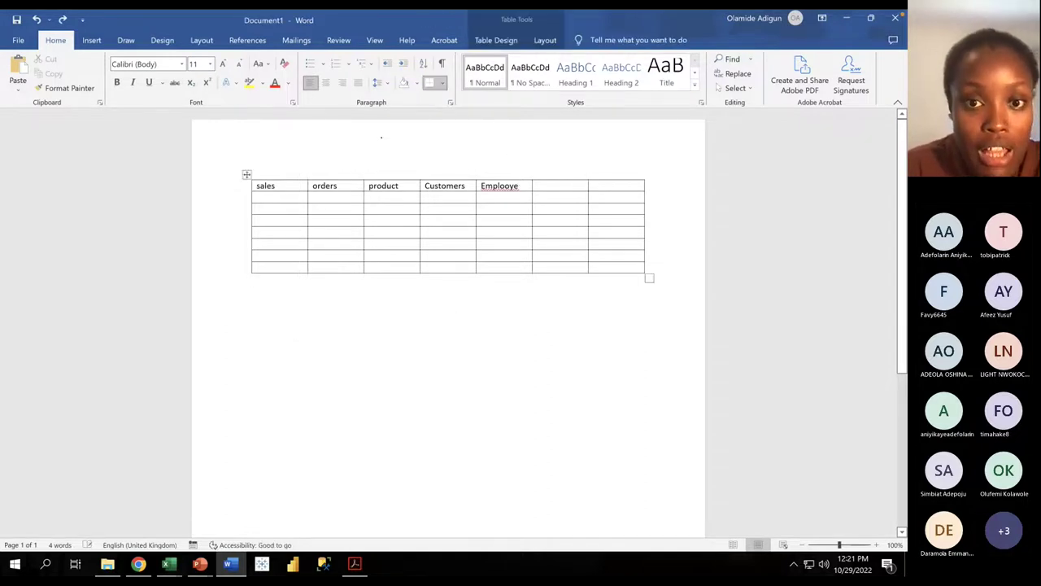
text(s)
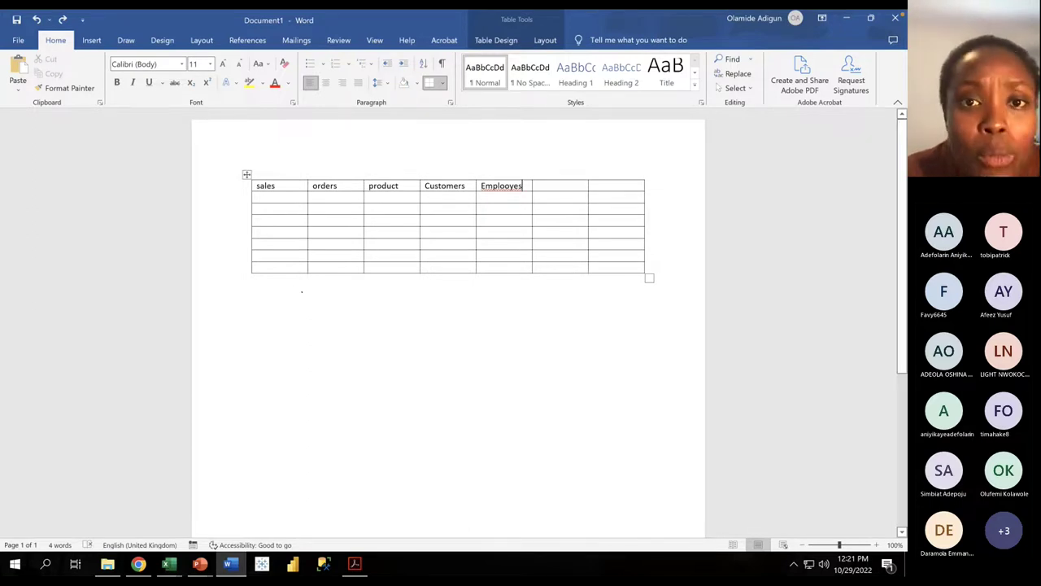
click(496, 40)
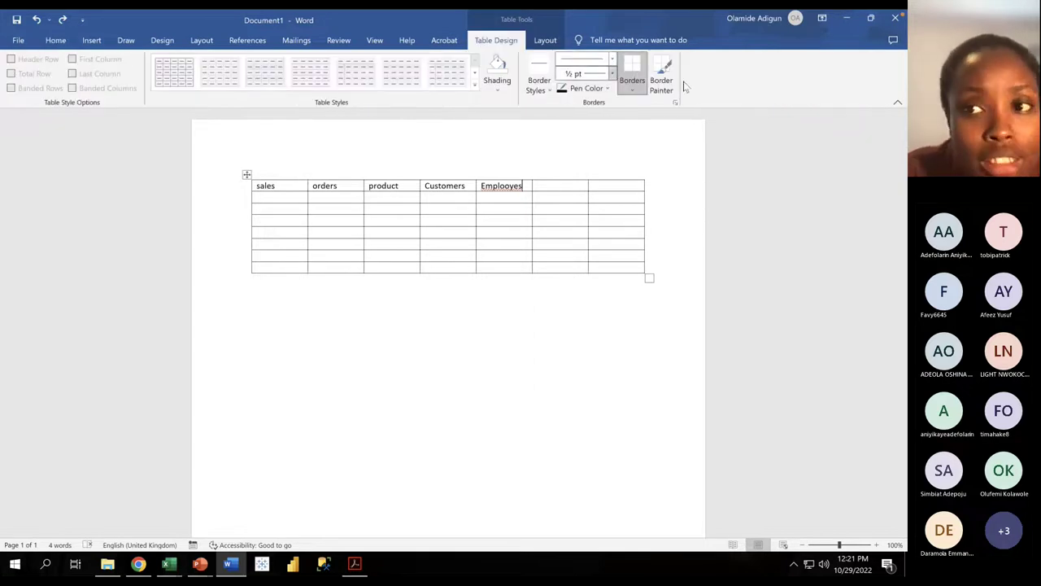
click(545, 39)
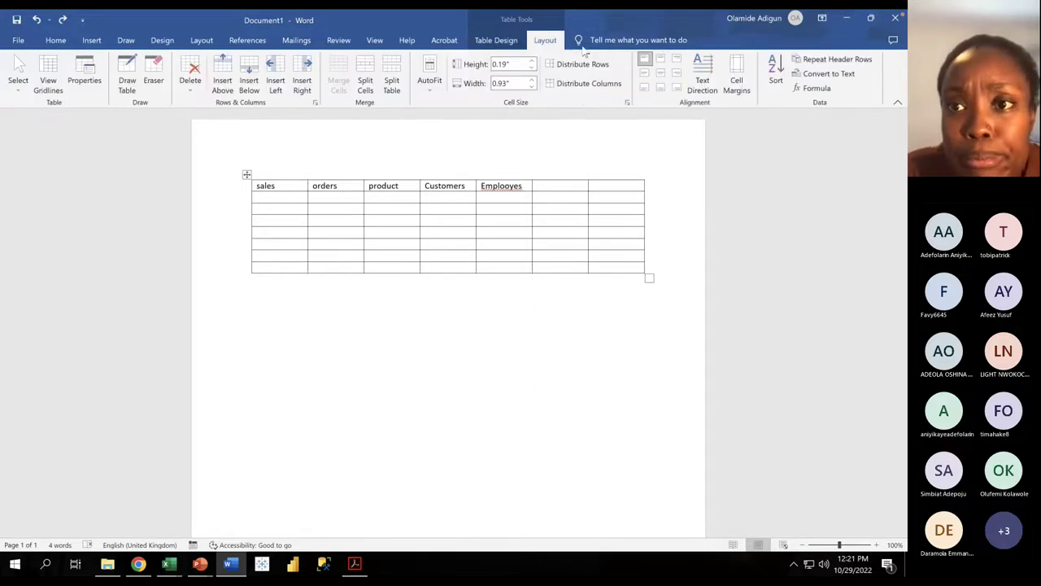
click(481, 41)
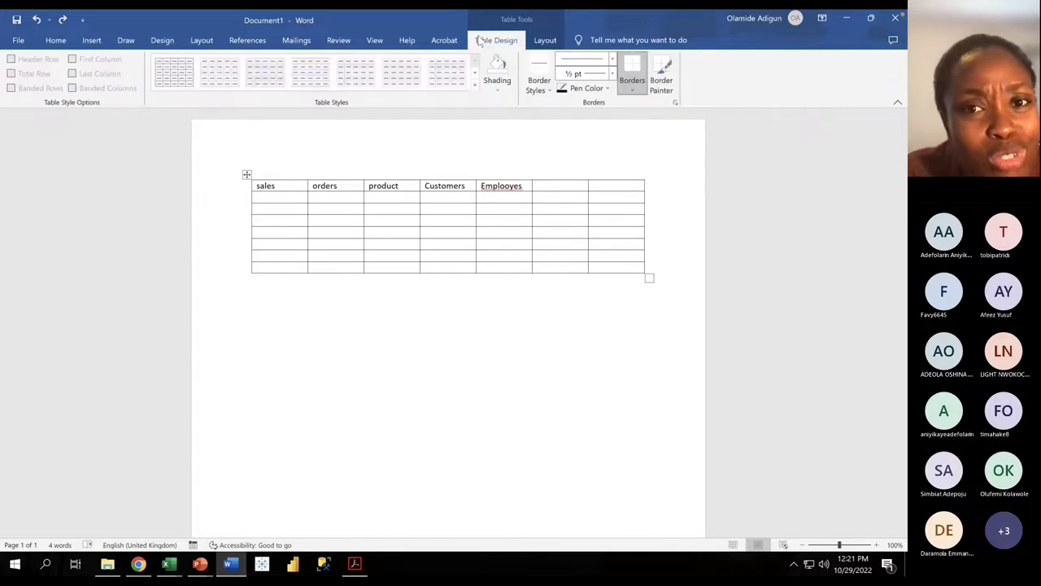
click(545, 40)
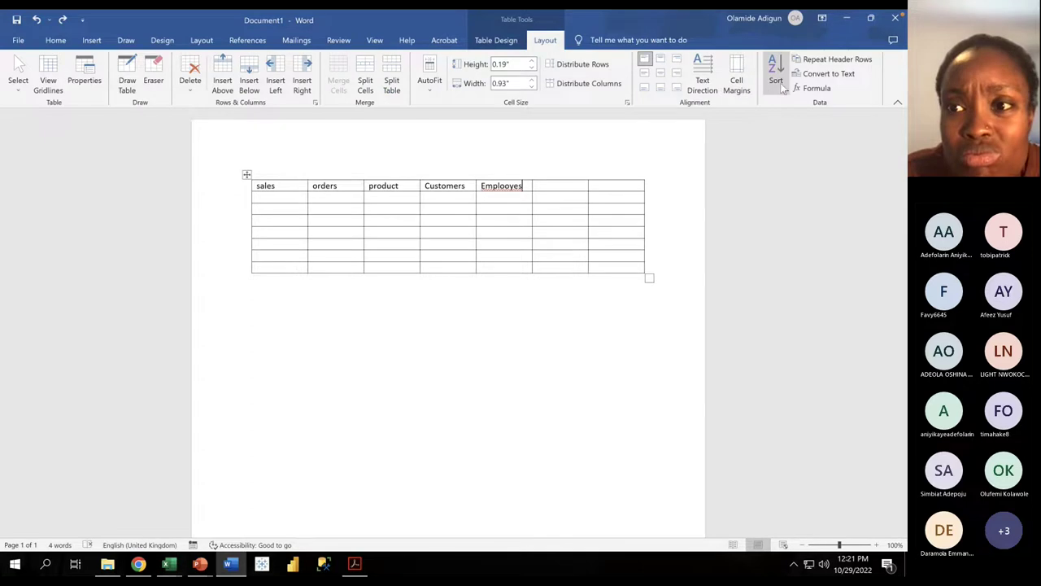
click(57, 42)
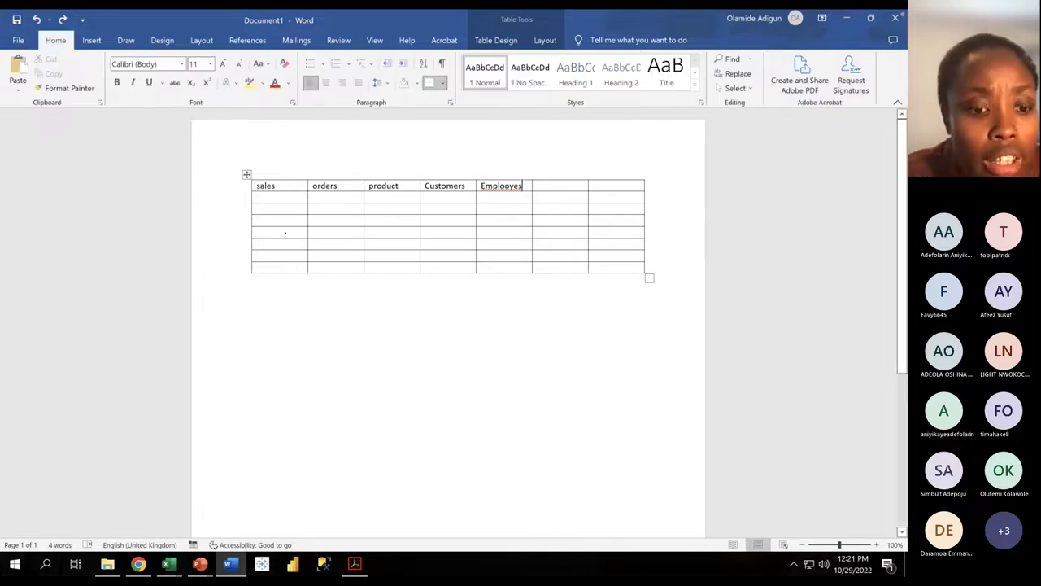
Step: Delete the Customers, Employees and product headings, remove the table, and close without saving
key(ctrl+BackSpace)
key(Left)
key(ctrl+BackSpace)
key(BackSpace)
key(BackSpace)
key(BackSpace)
key(BackSpace)
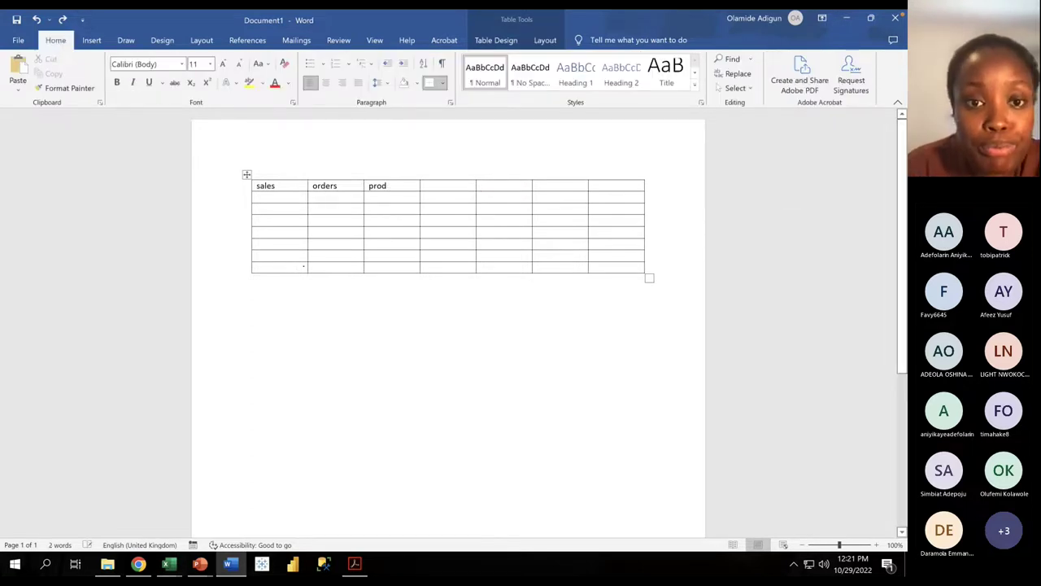
key(ctrl+z)
key(ctrl+z)
key(ctrl+z)
key(ctrl+z)
key(ctrl+z)
key(ctrl+z)
key(ctrl+z)
key(ctrl+z)
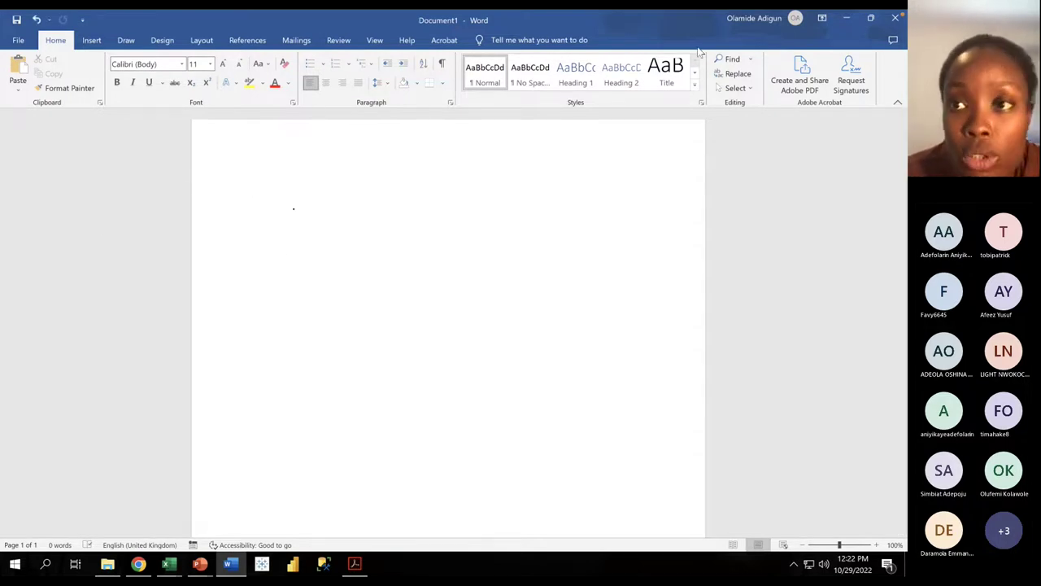
click(895, 17)
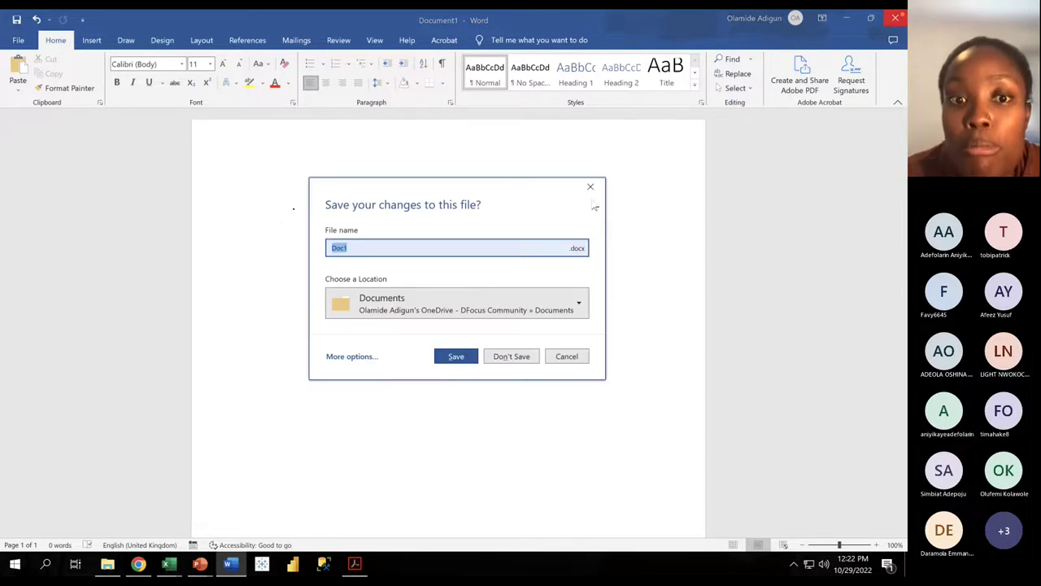
click(520, 356)
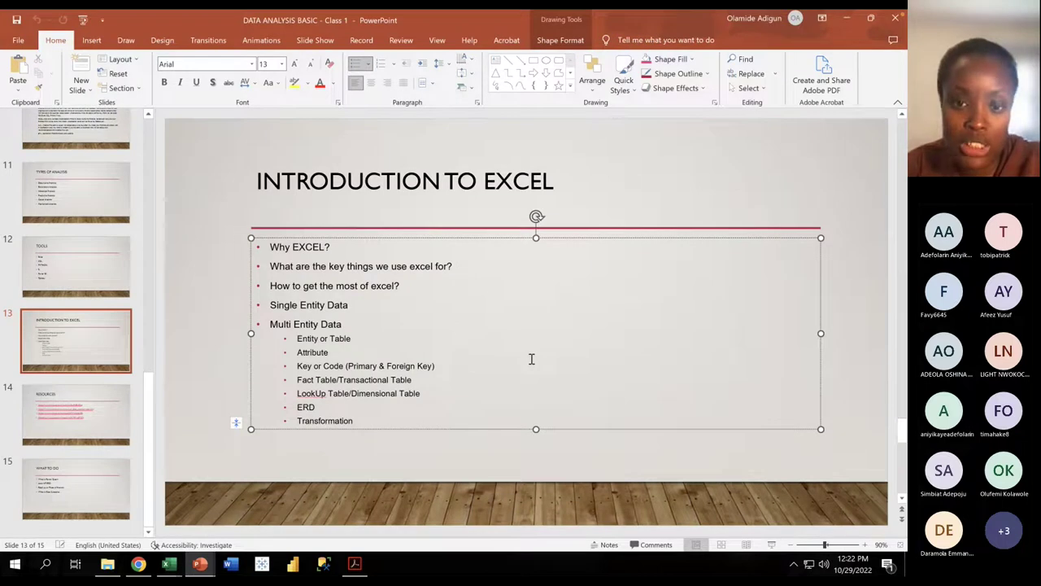
key(ctrl+Left)
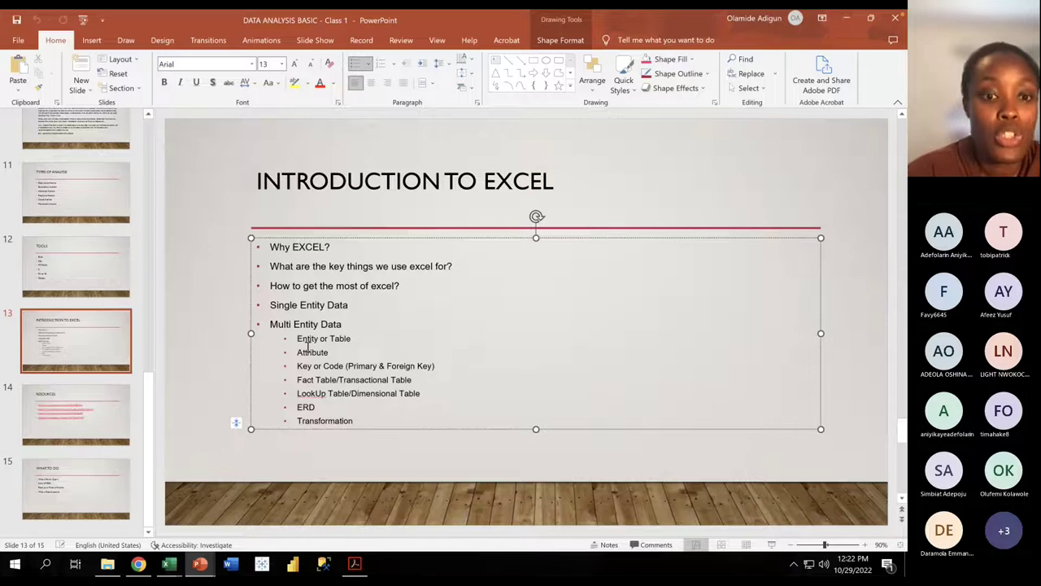
Step: Launch Word, create a blank document, and insert a 7-column by 2-row table
click(234, 567)
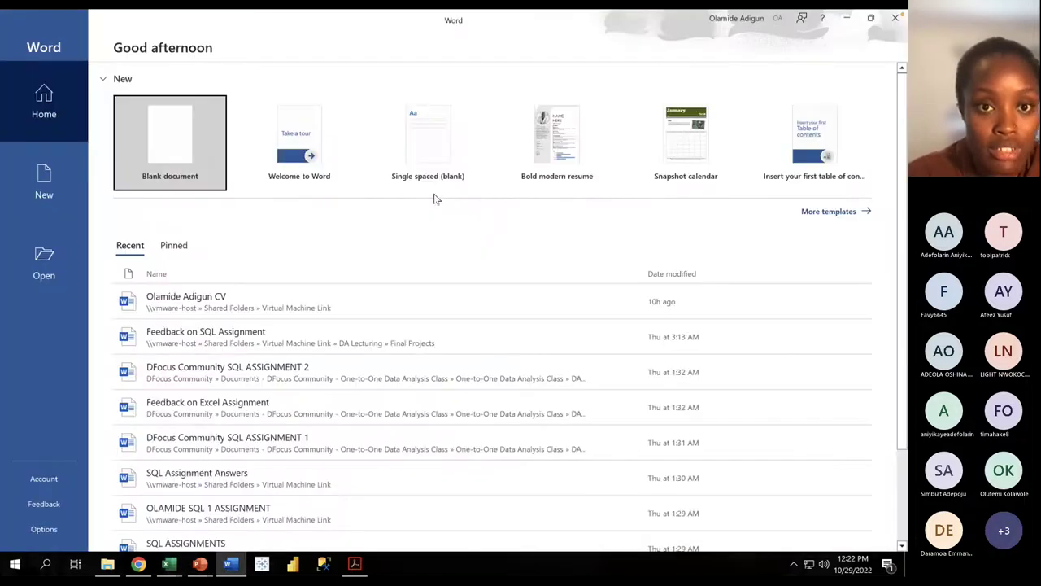
click(167, 141)
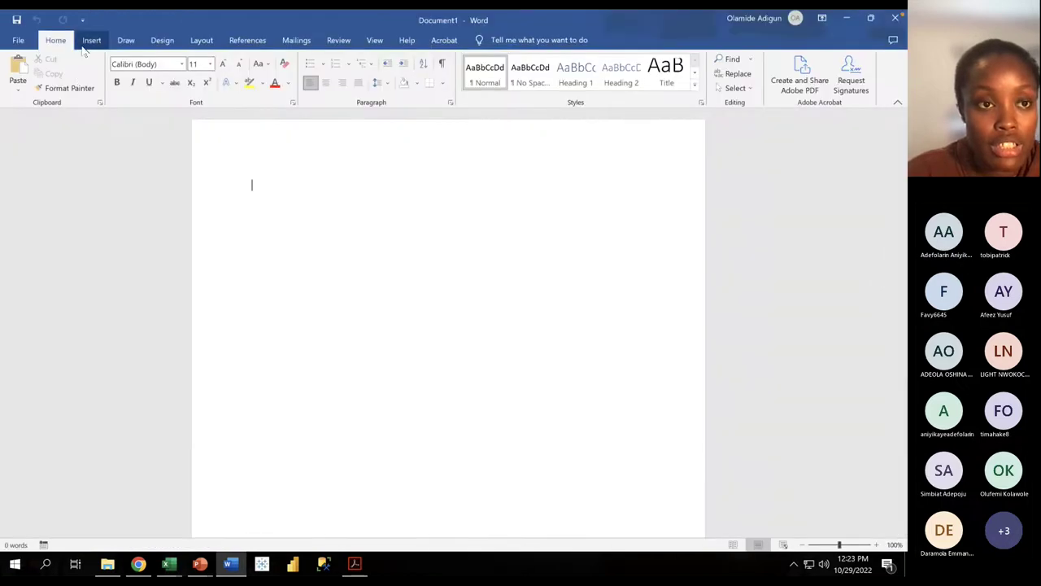
click(91, 39)
click(92, 75)
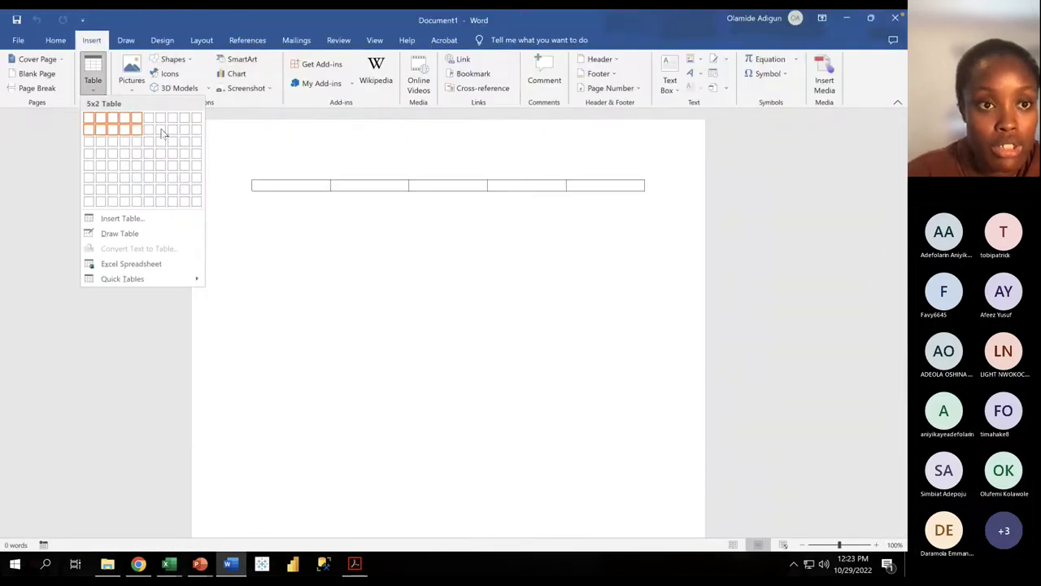
click(162, 130)
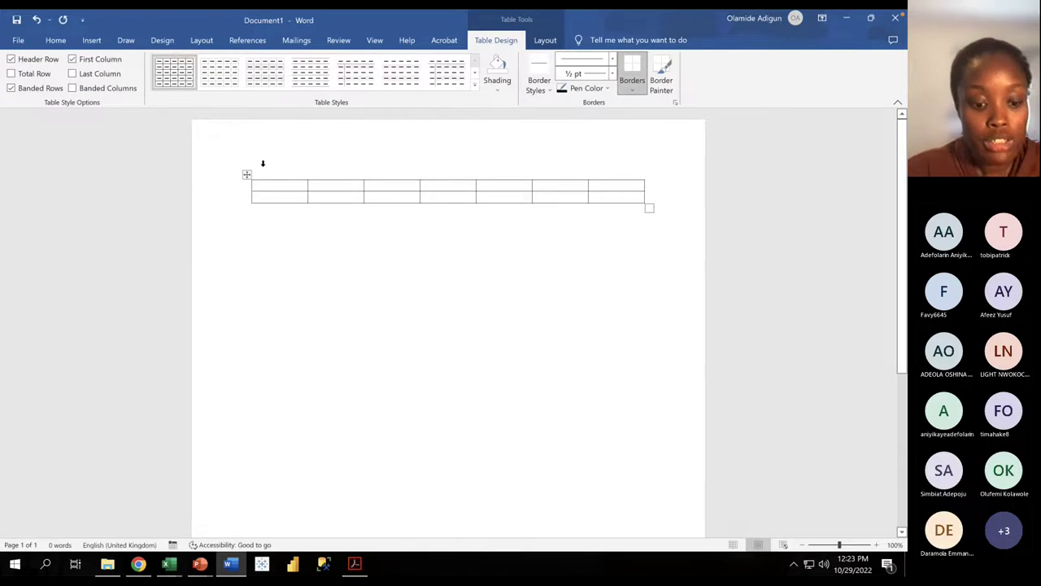
Step: Type sales and Customers as headers, with Customer name in the cell below Customers
text(sales)
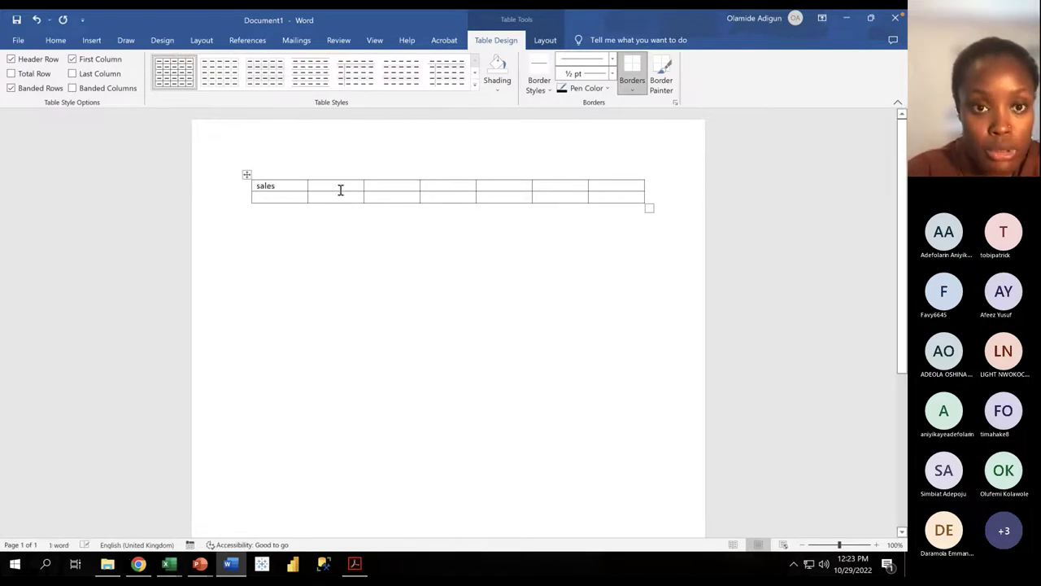
click(341, 189)
text(Cusy)
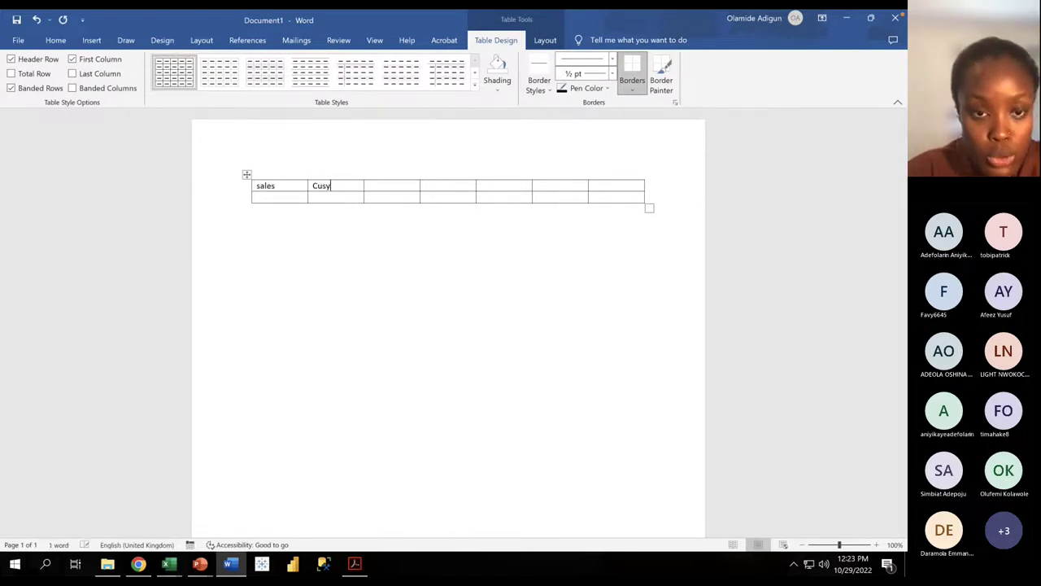
key(BackSpace)
text(tomers)
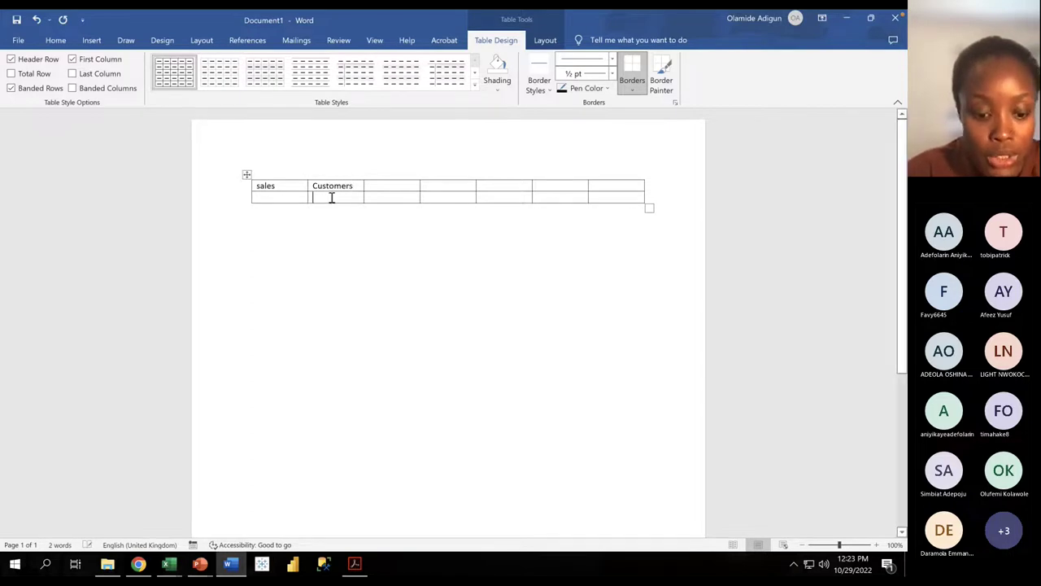
text(Customer)
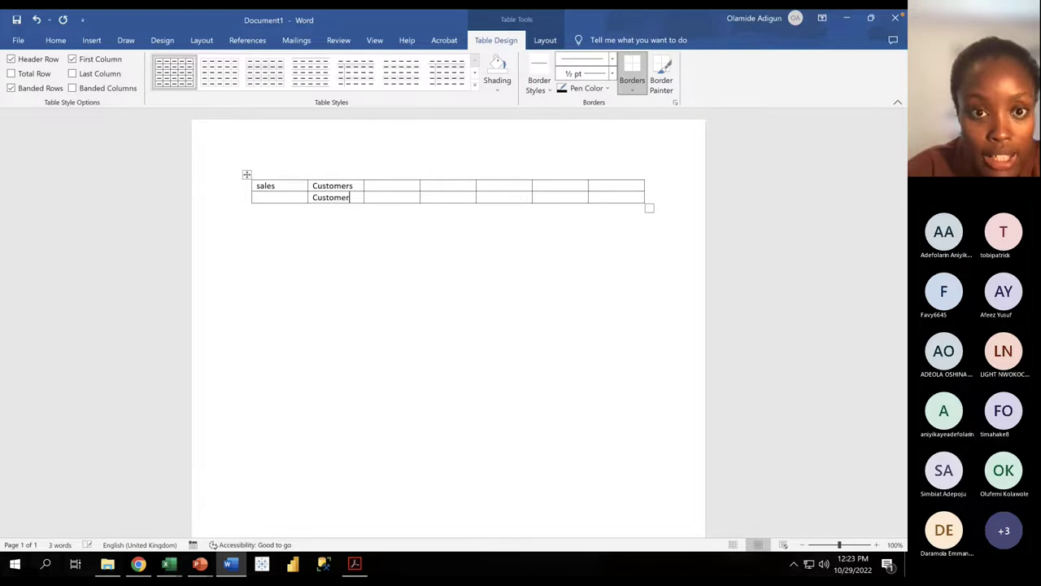
text( name)
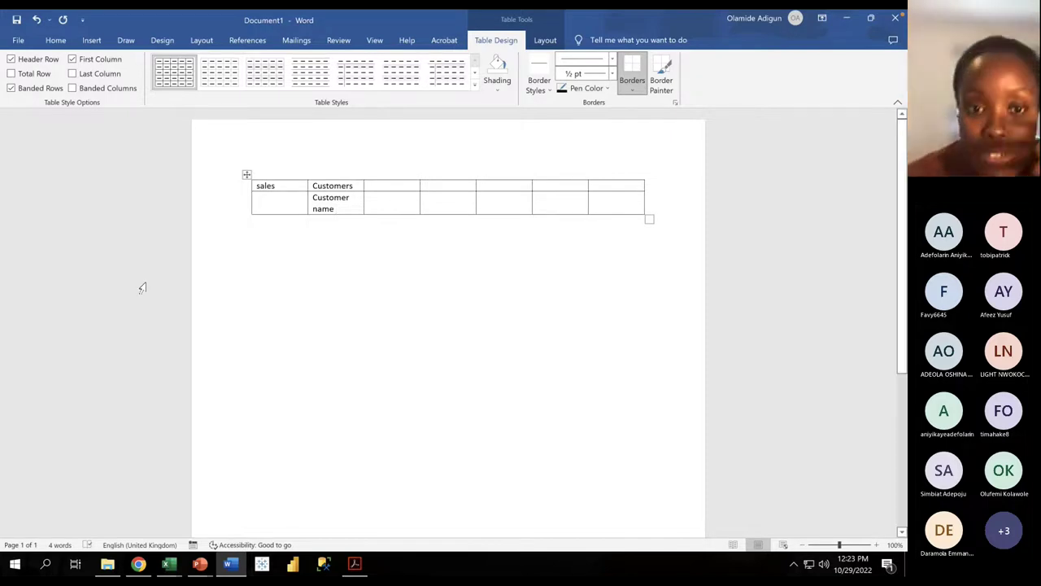
mouse_move(169, 563)
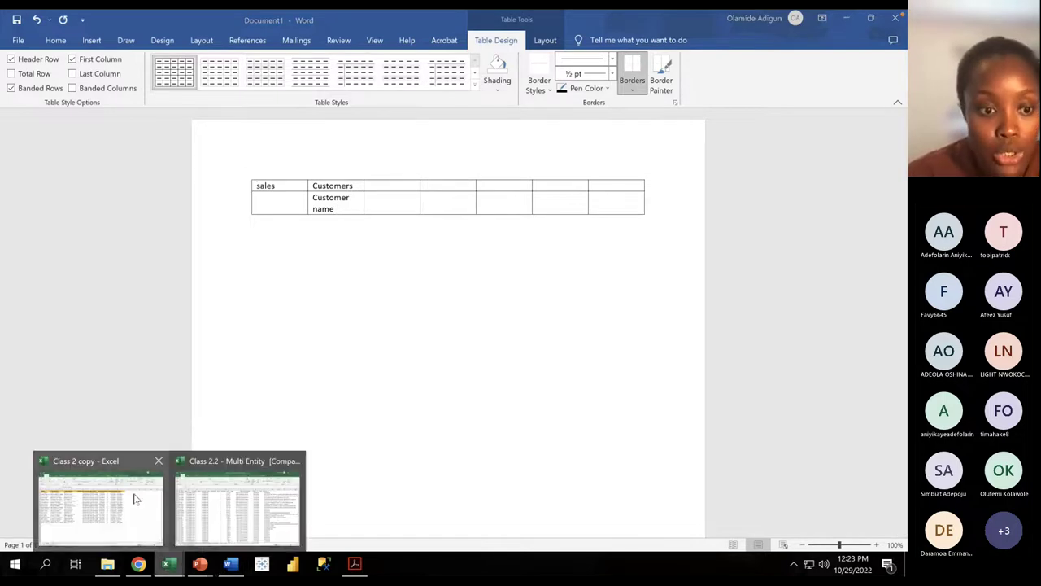
Step: In the Class 2.2 Multi Entity workbook, review the PROD_CODE, CUST_CODE and SALE_DATE headings
click(249, 503)
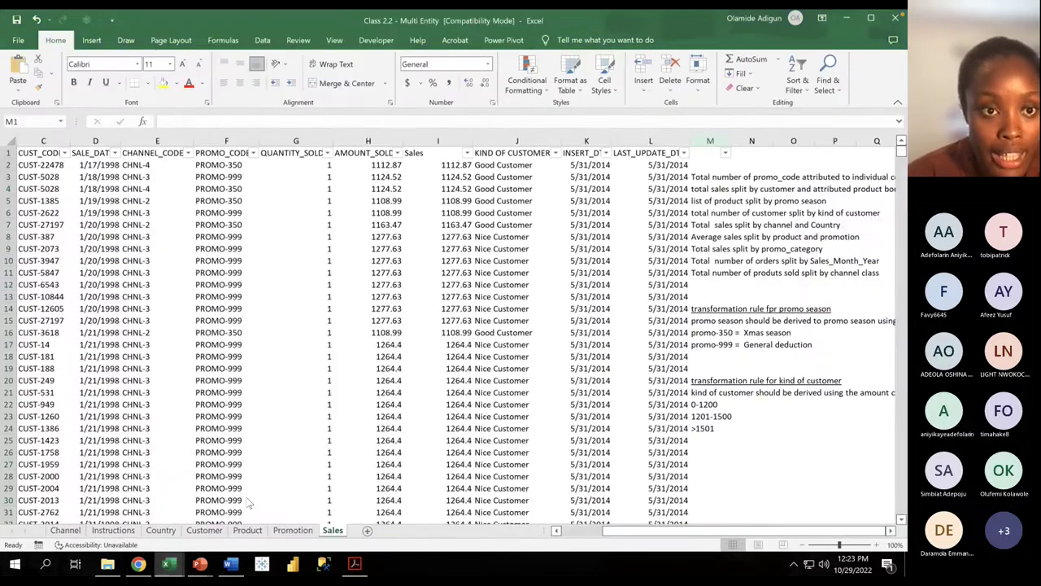
scroll(248, 502, left, 2)
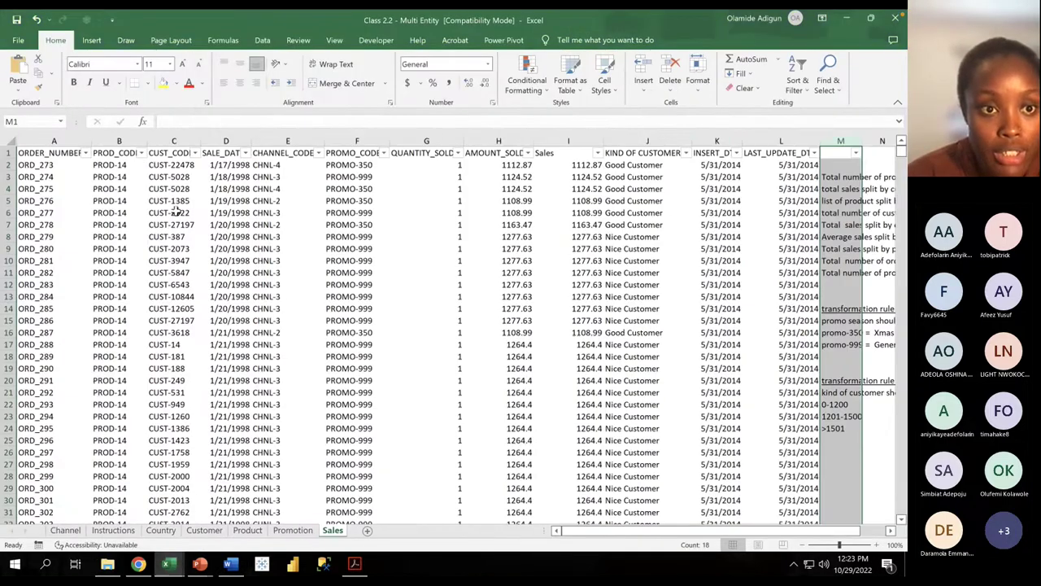
click(116, 153)
click(157, 149)
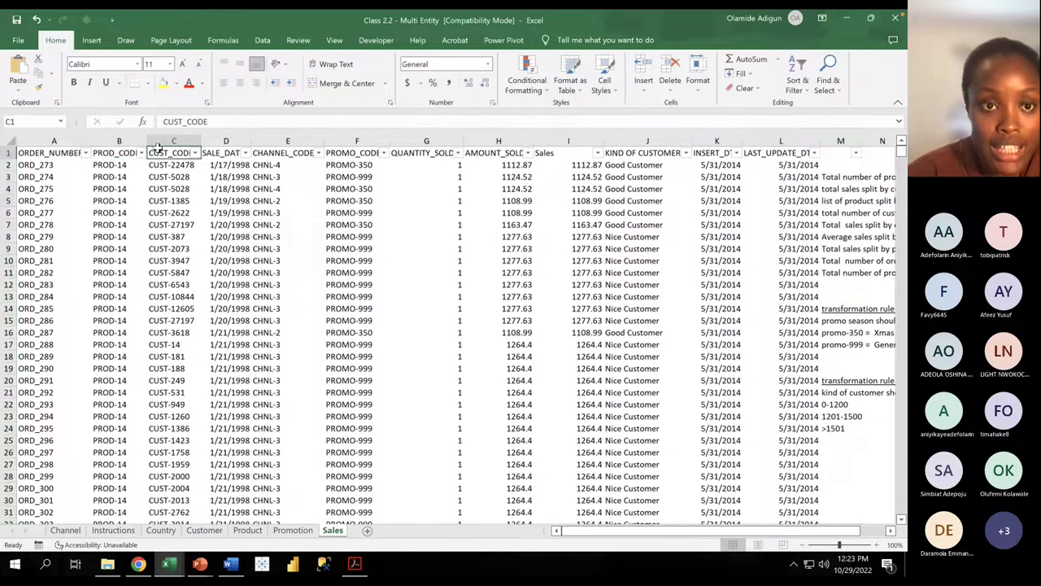
click(214, 148)
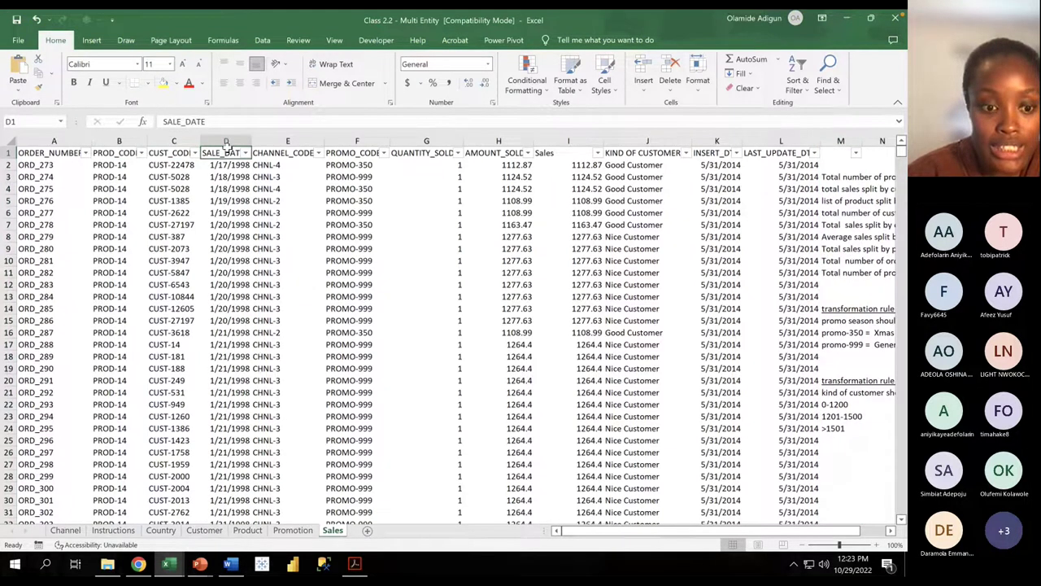
Step: Review the Customer sheet's CUST_LAST_NAME, CUST_FIRST_NAME and CUST_GENDER headings, then minimize Excel
click(212, 532)
click(172, 149)
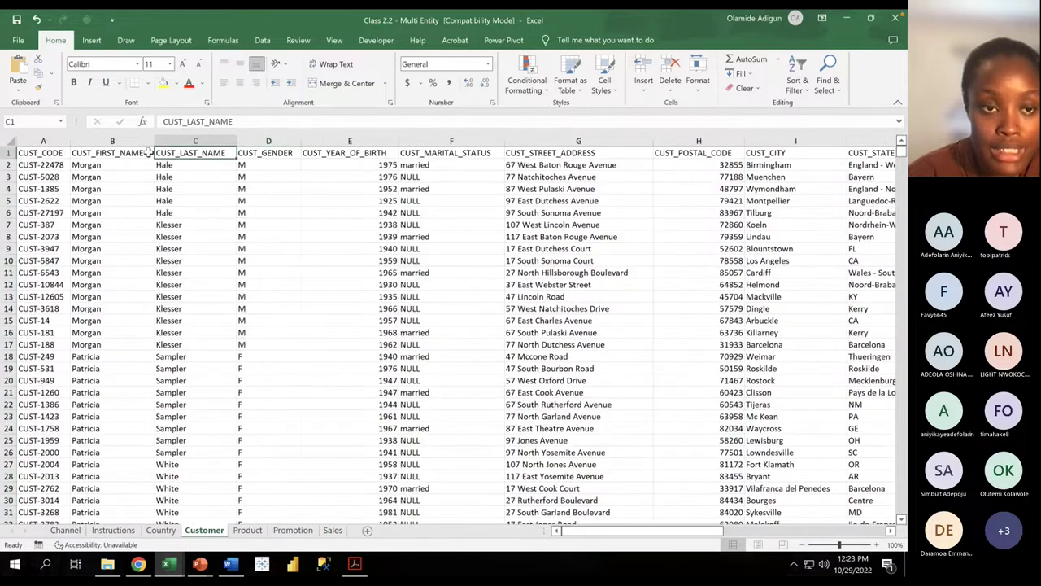
click(121, 150)
click(242, 152)
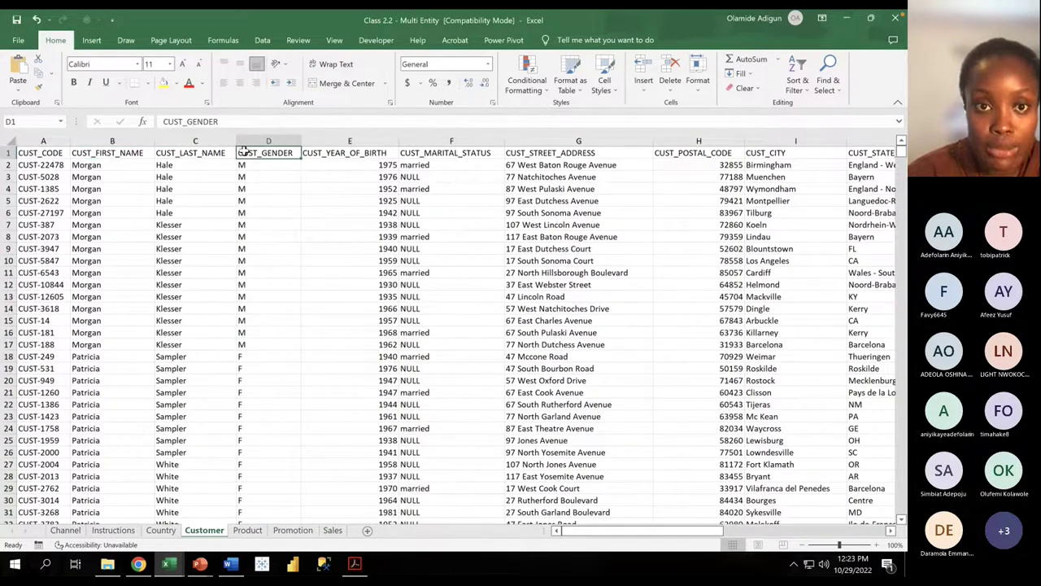
click(845, 18)
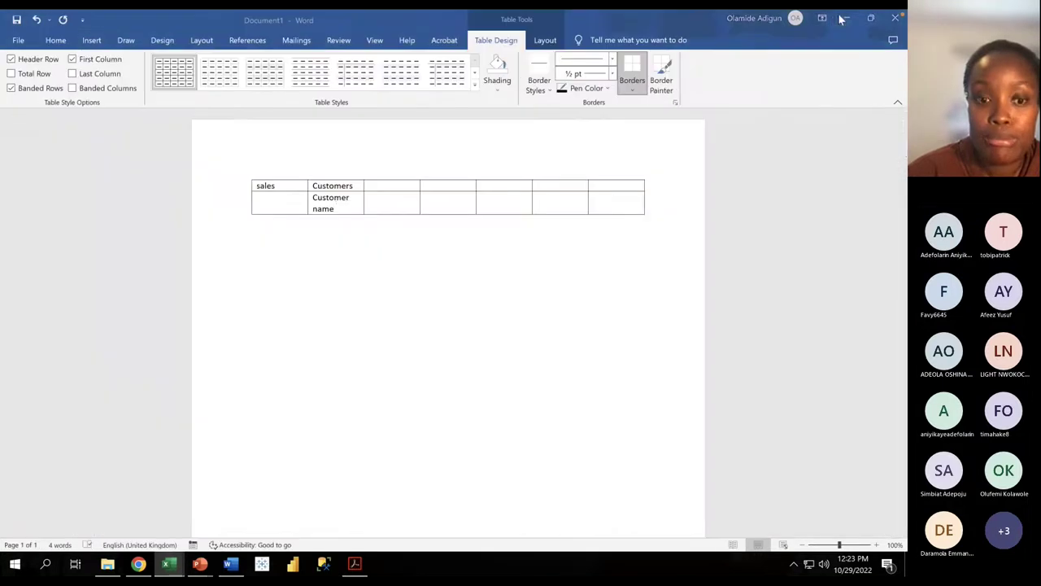
Step: Bring Excel back, look over further customer attribute headings, and minimize it again
mouse_move(169, 563)
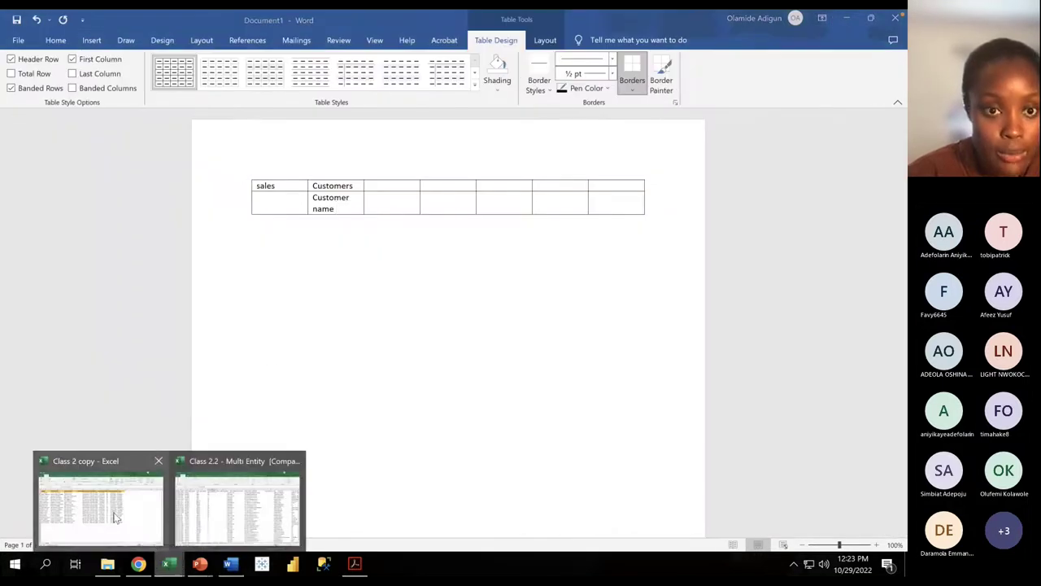
click(115, 517)
click(213, 150)
click(311, 148)
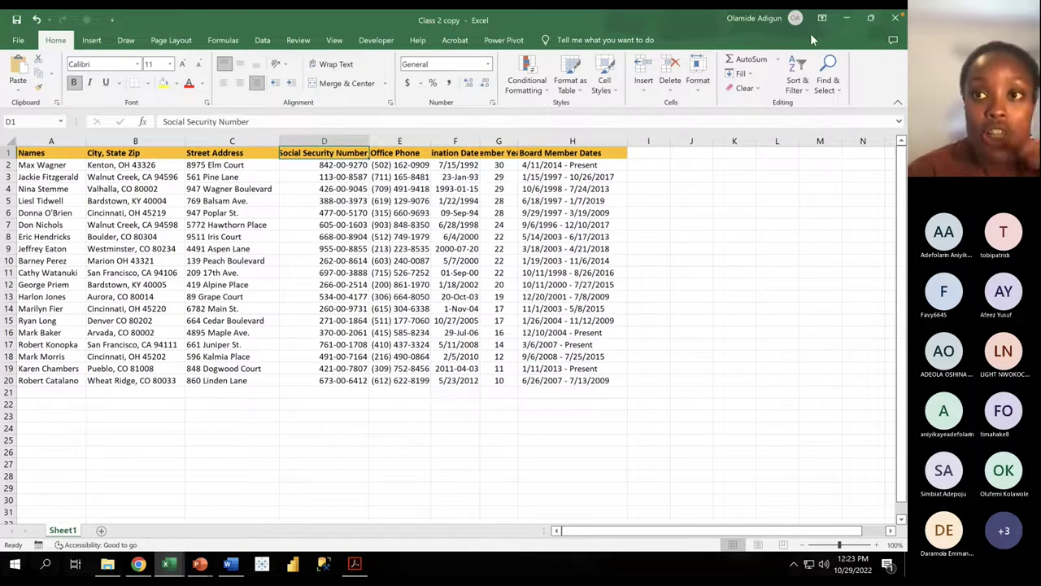
click(853, 23)
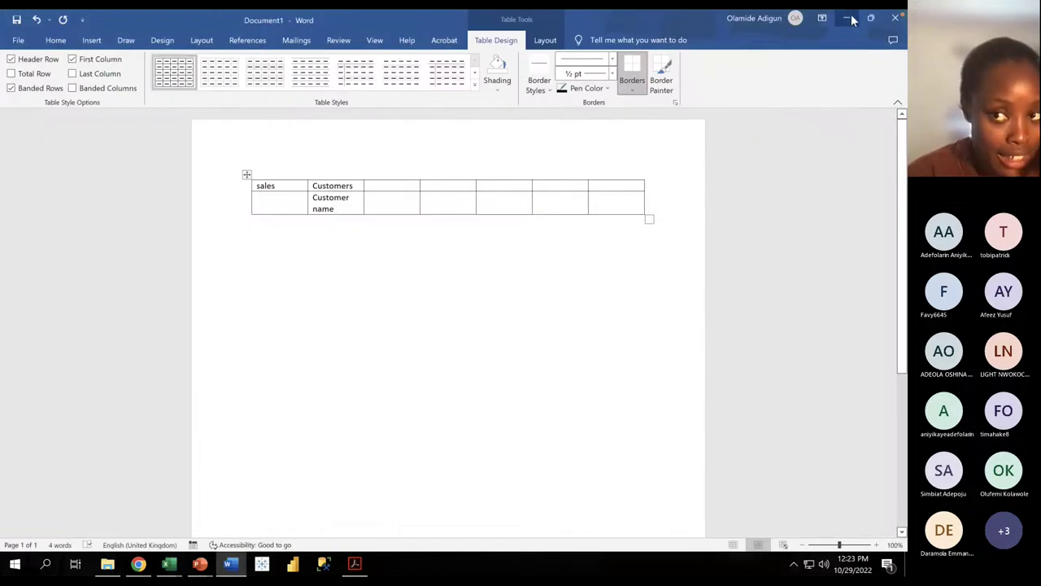
Step: Minimize Word to reveal PowerPoint's slide 13, Introduction to Excel
click(850, 20)
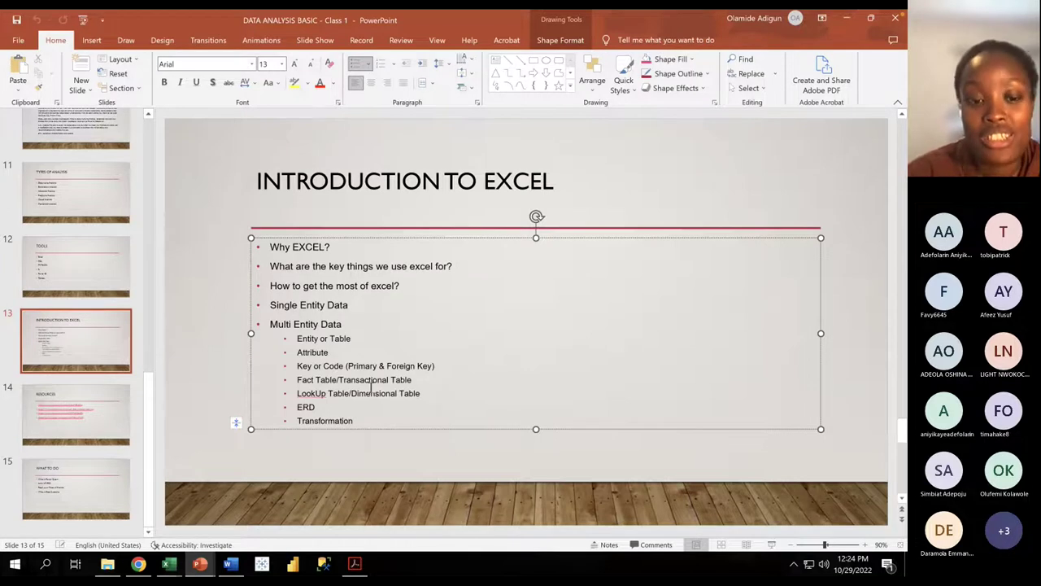
mouse_move(170, 562)
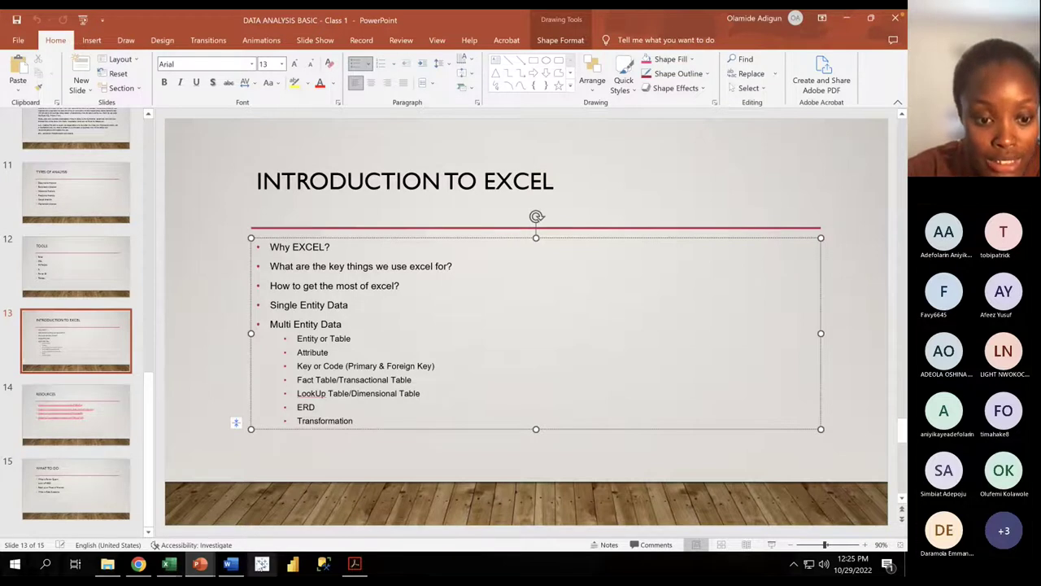
Step: Show the Word table, then switch to the Class 2 copy workbook's 19 board member records
click(232, 567)
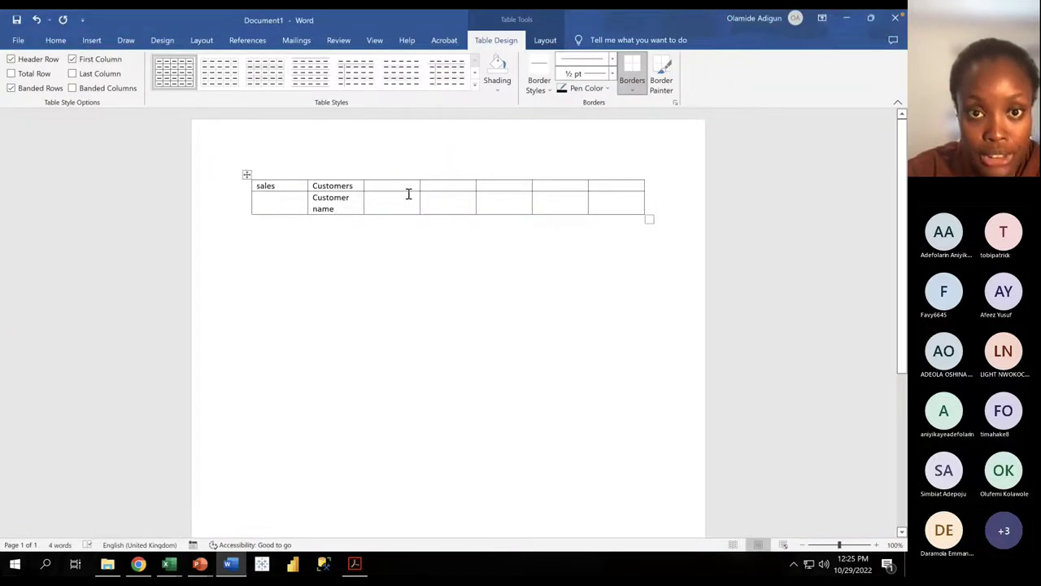
mouse_move(169, 563)
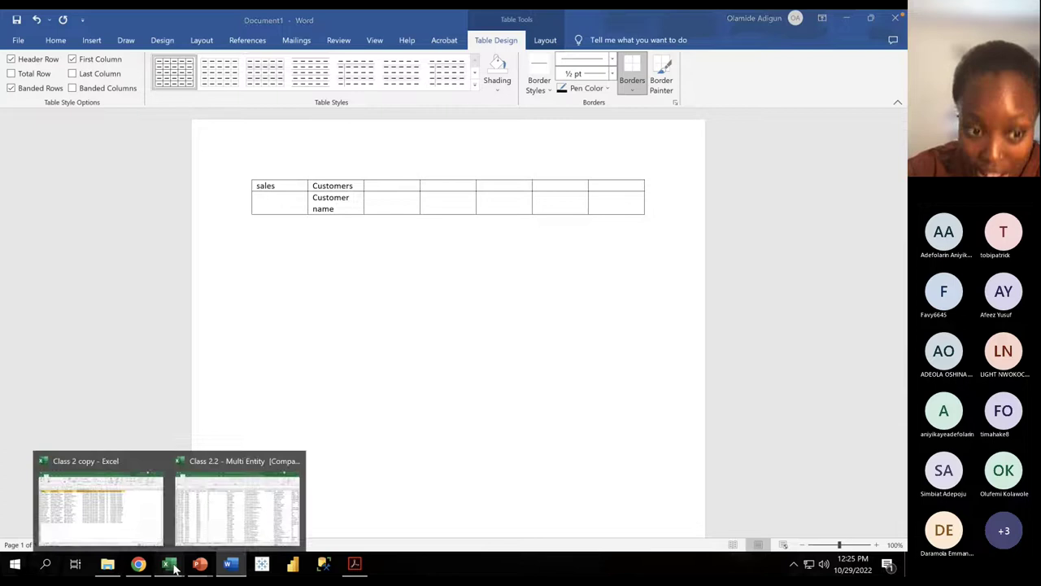
click(118, 499)
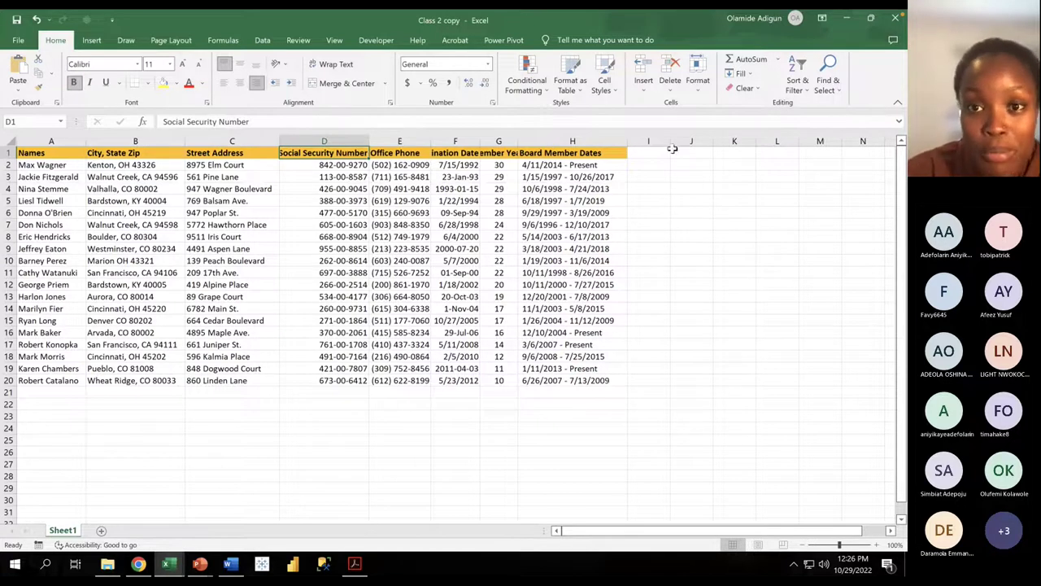
Step: Fill header cells three to six with orders, Employee, Product and Shipper
click(848, 18)
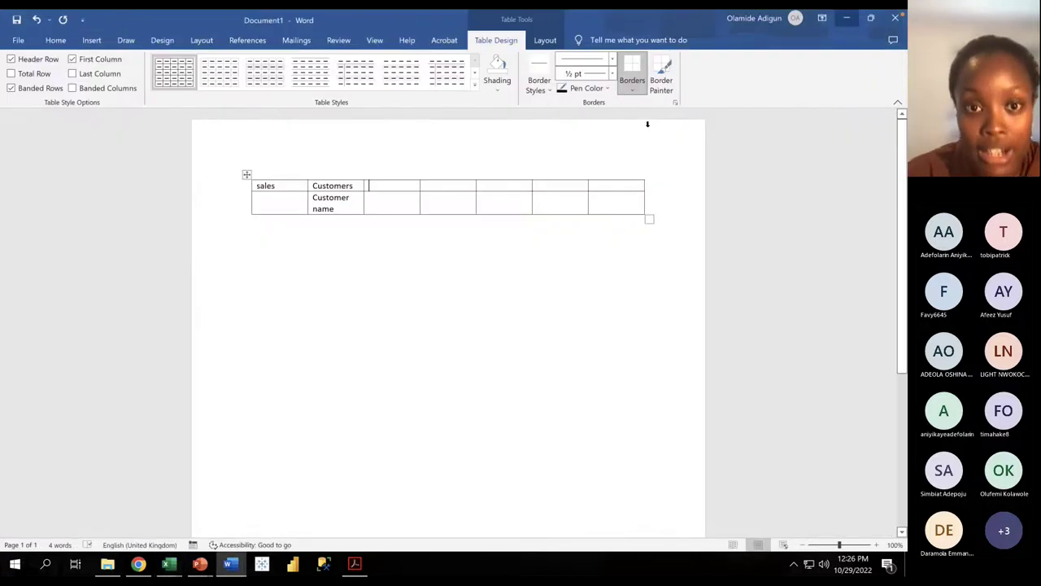
text(order)
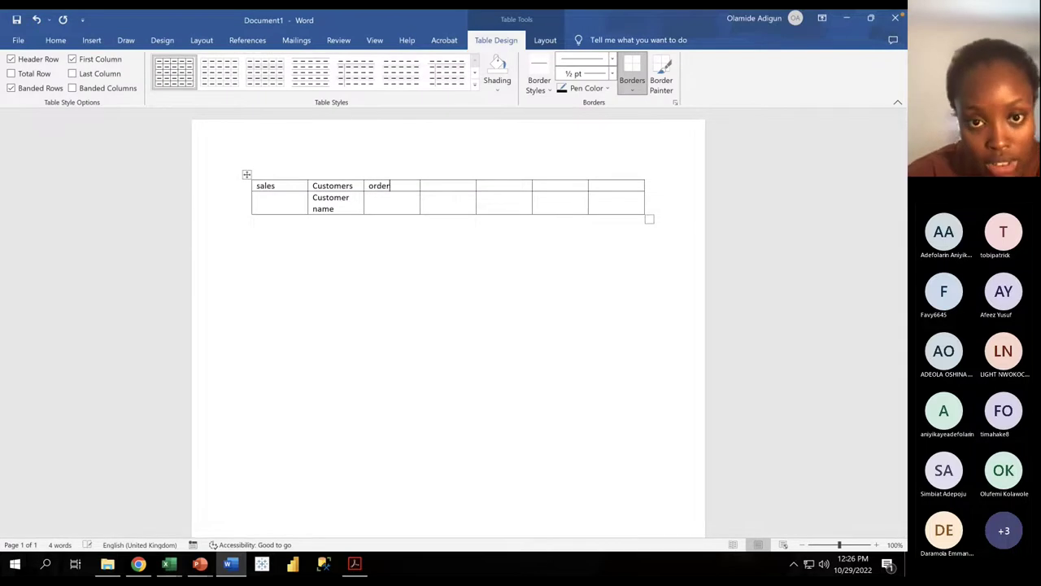
text(s)
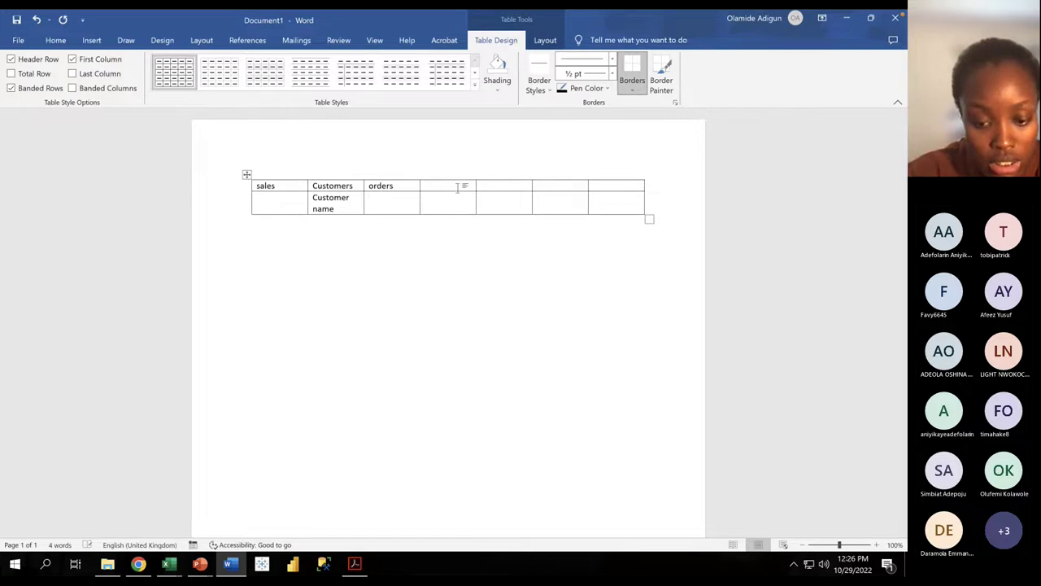
text(Employee)
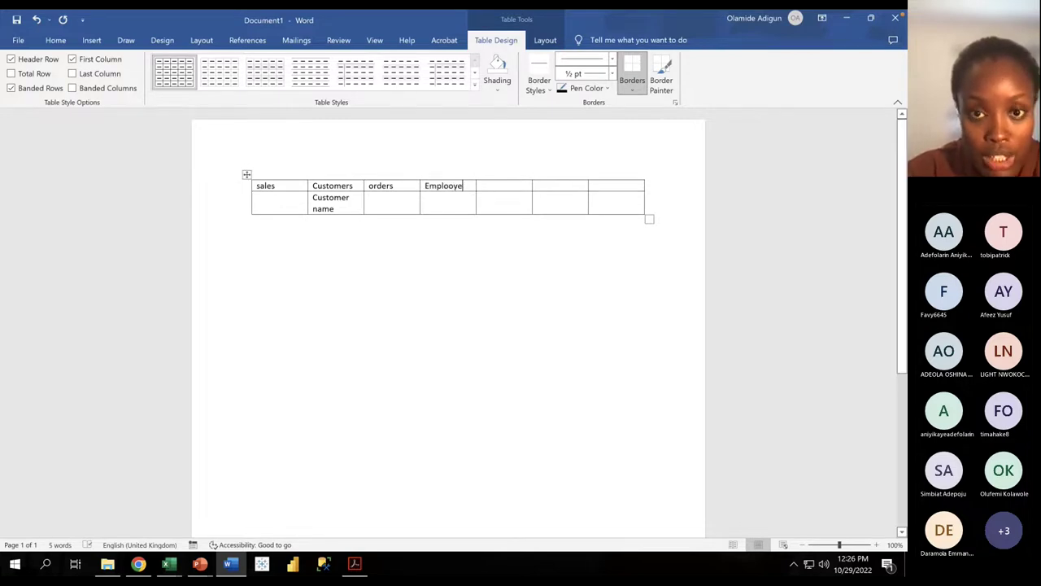
key(BackSpace)
key(BackSpace)
key(BackSpace)
text(yee)
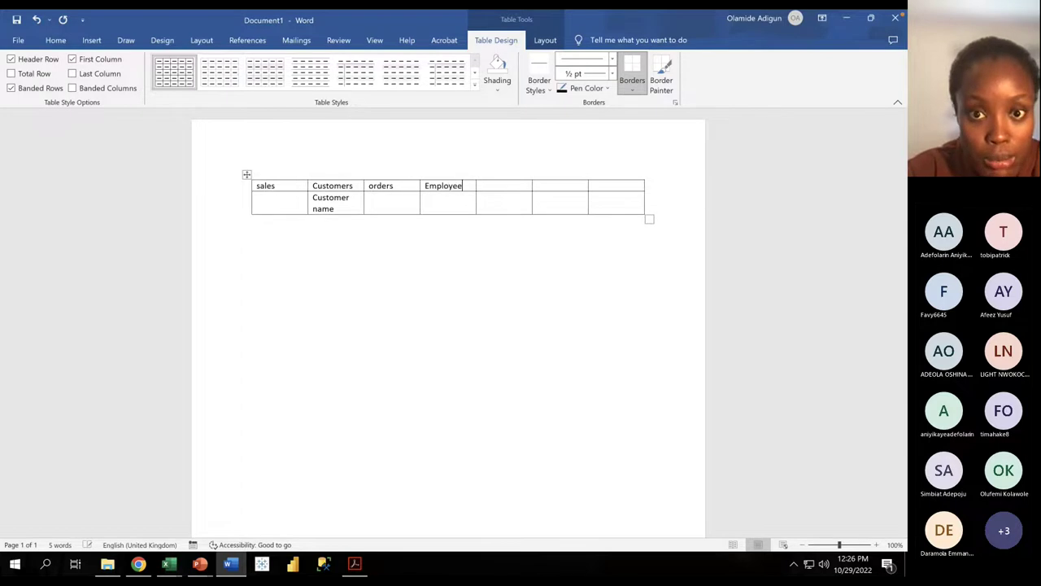
click(506, 186)
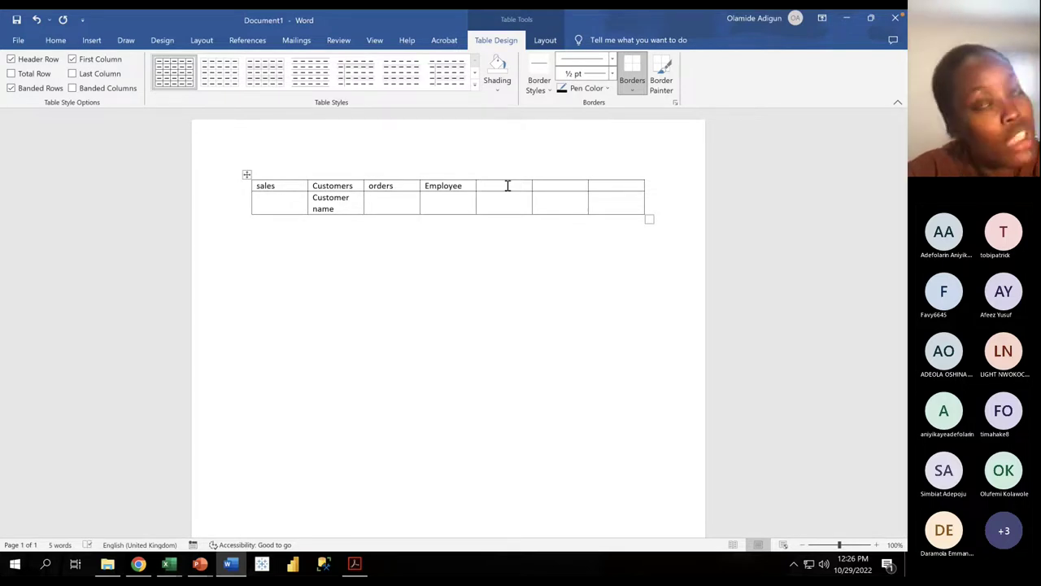
text(Product)
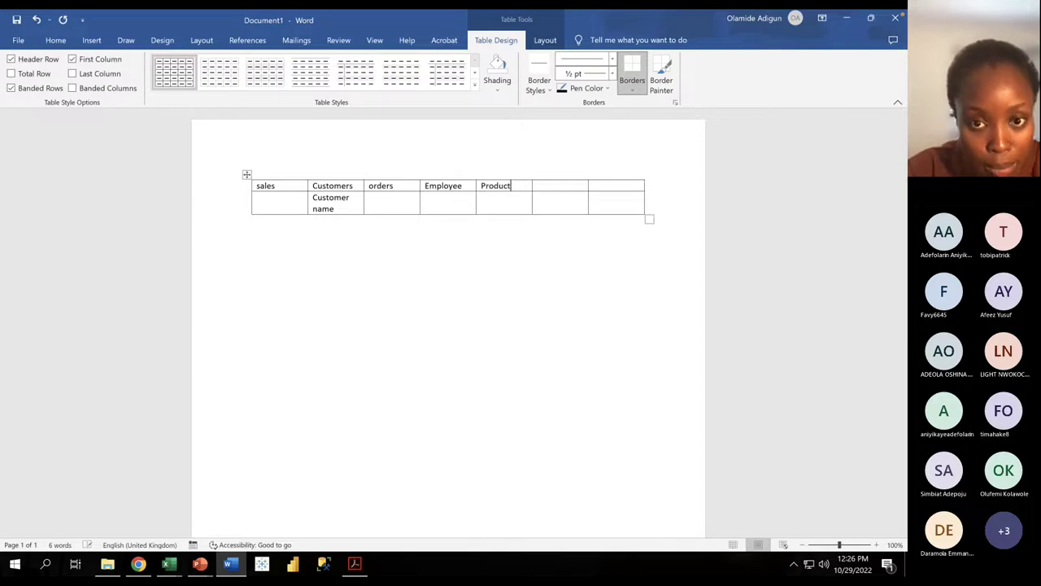
click(558, 185)
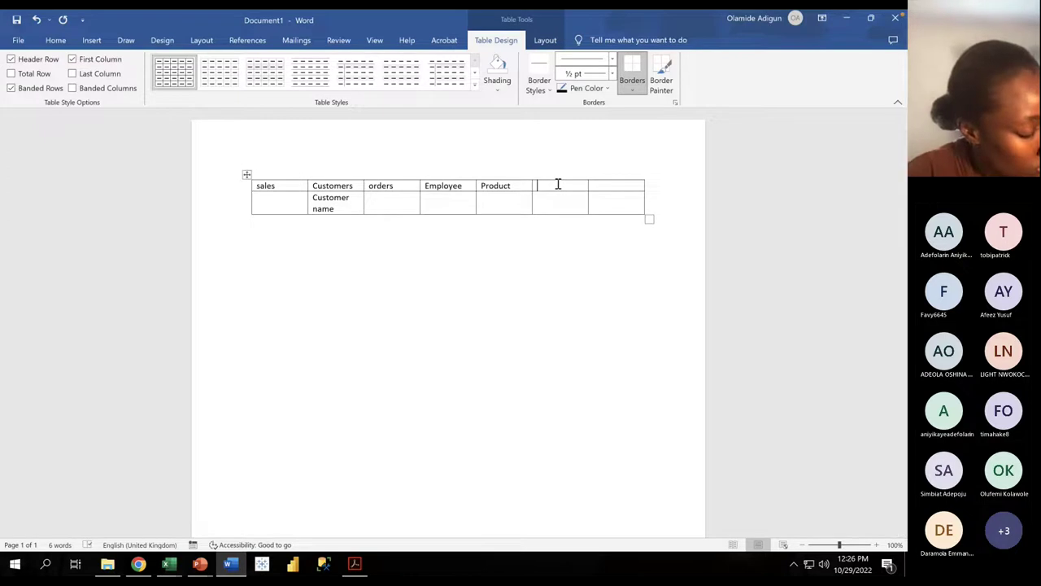
text(Shippers)
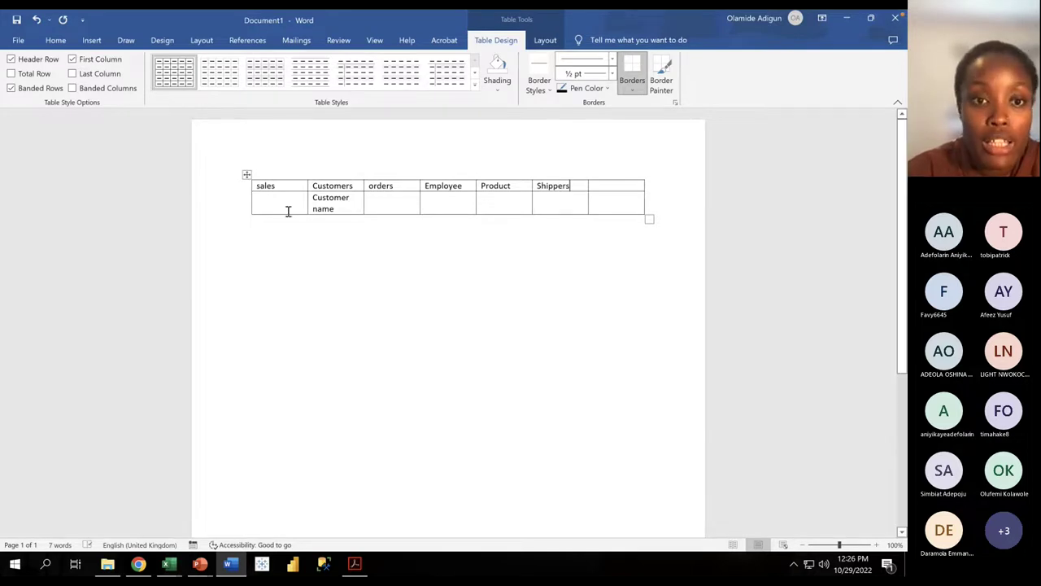
Step: Add three empty rows below row 2 of the Word table
click(648, 214)
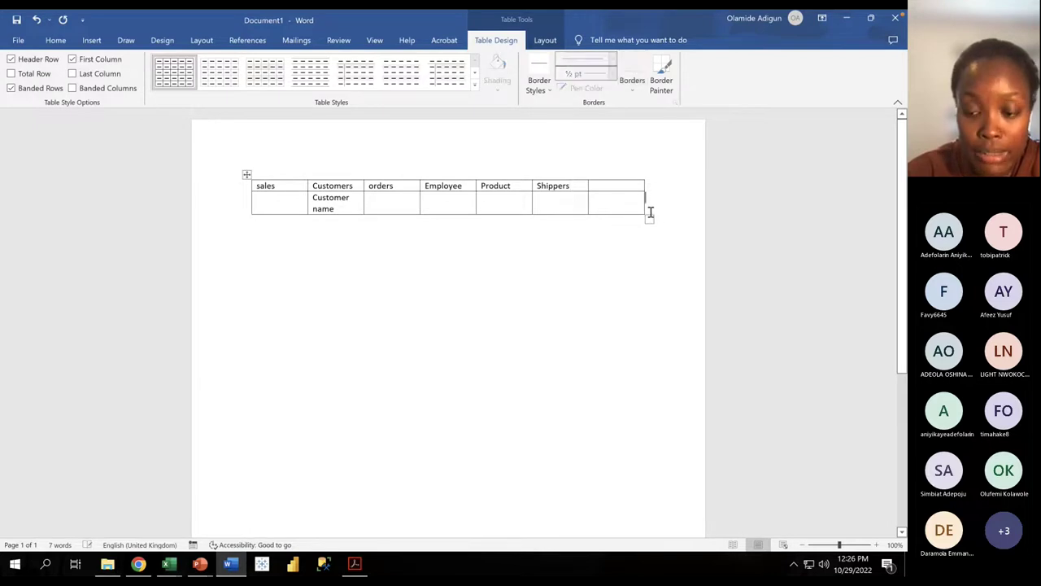
key(Return)
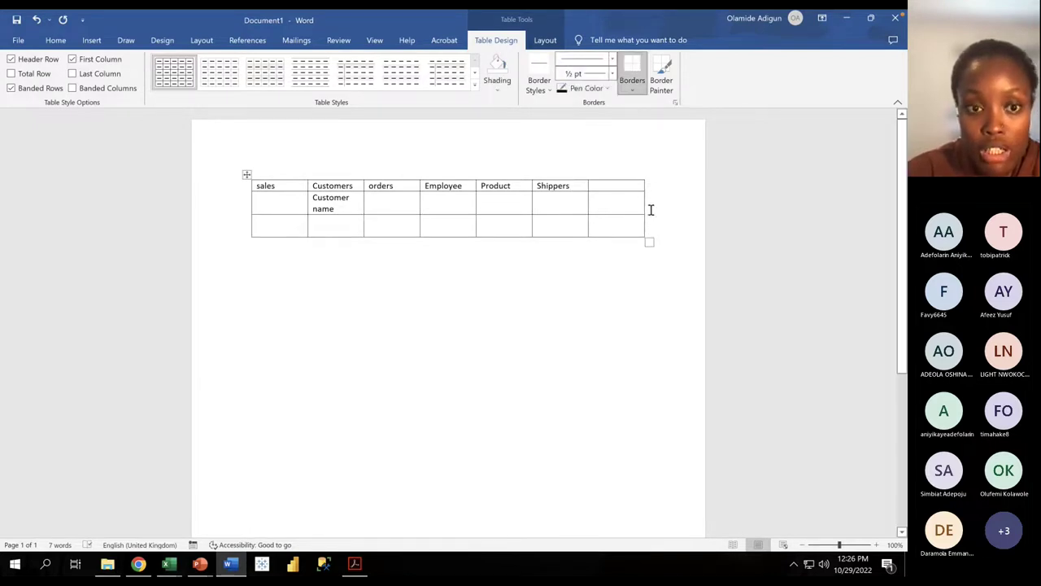
click(656, 222)
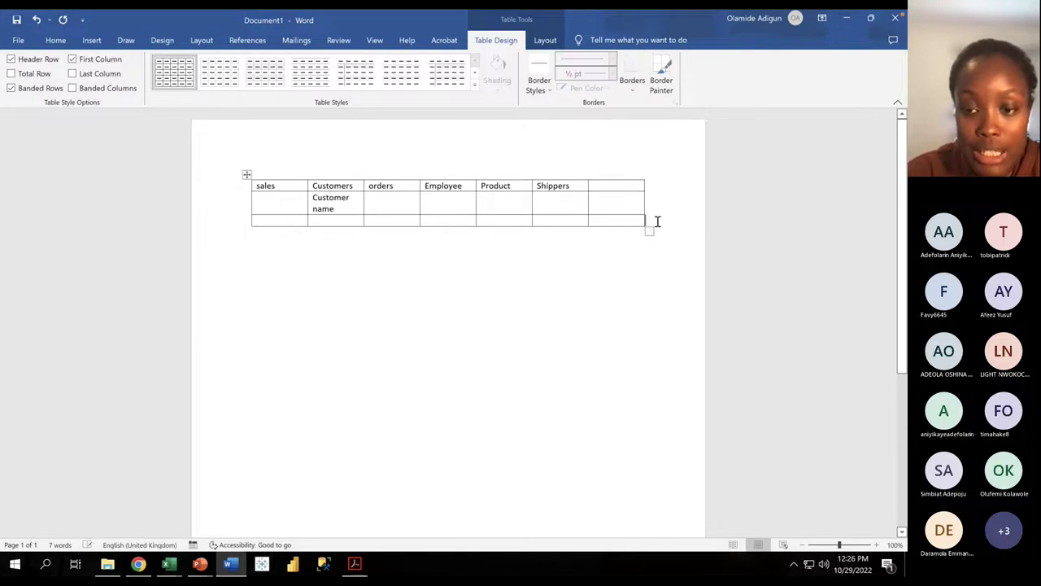
key(Return)
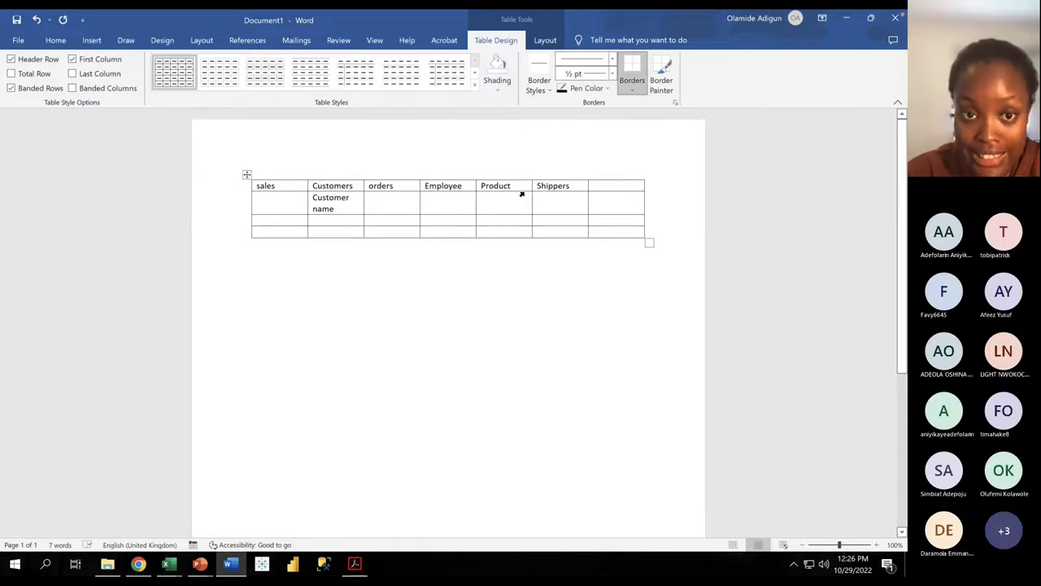
click(655, 233)
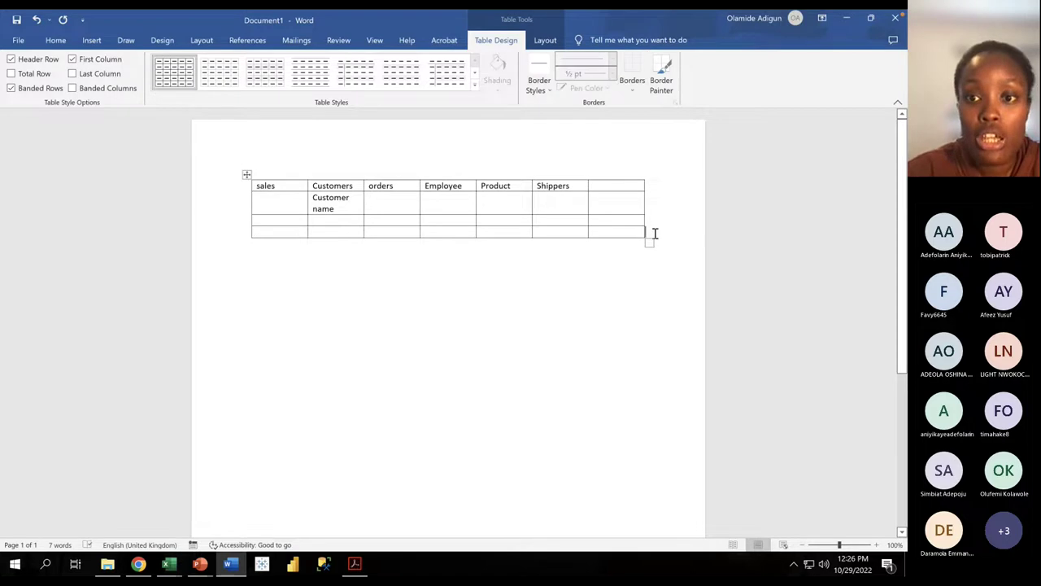
key(Return)
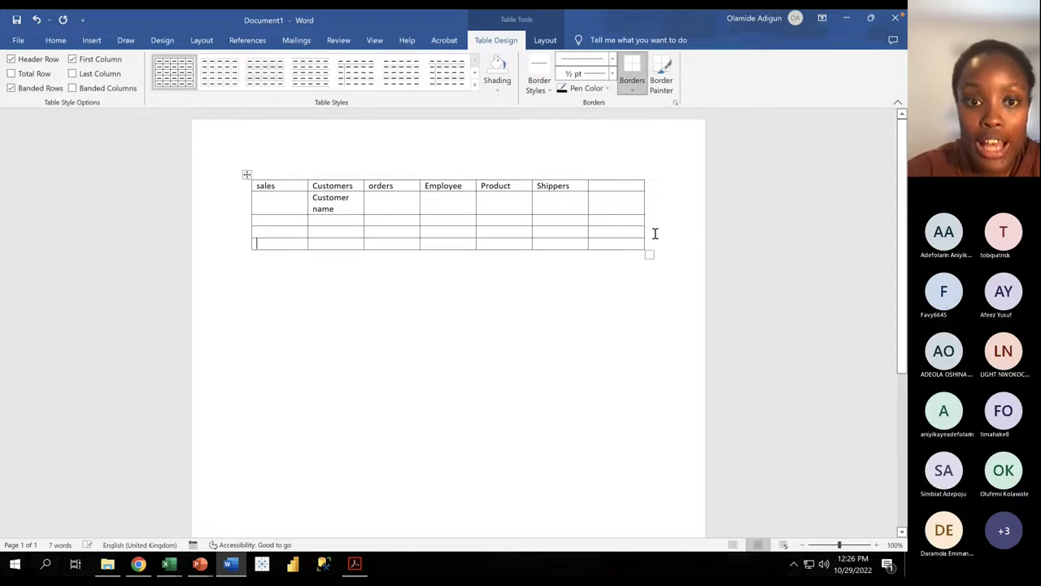
Step: Change Customer name to Customer first name and add Customer last name below it
triple_click(321, 211)
click(313, 211)
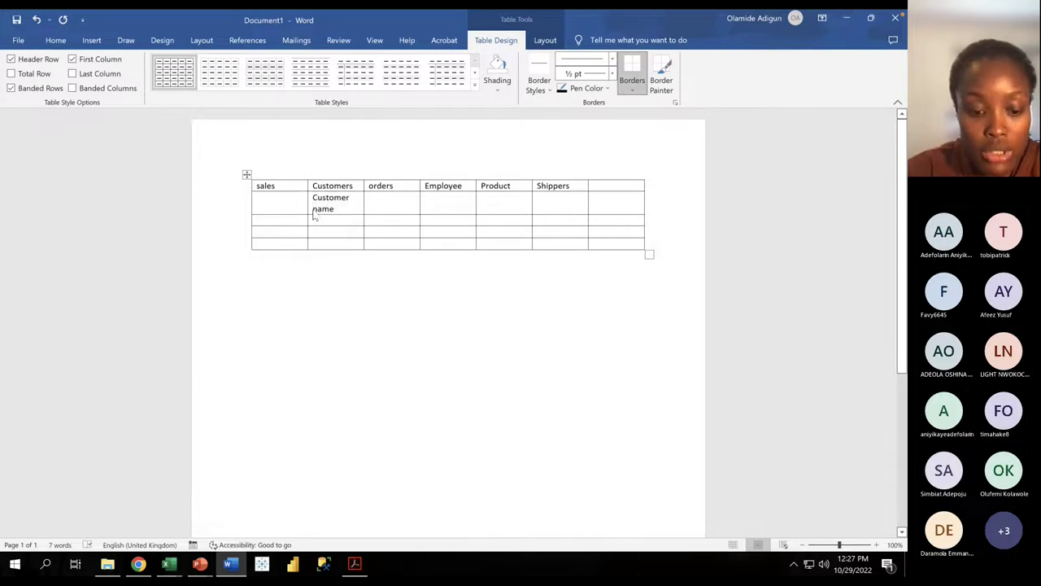
text(first)
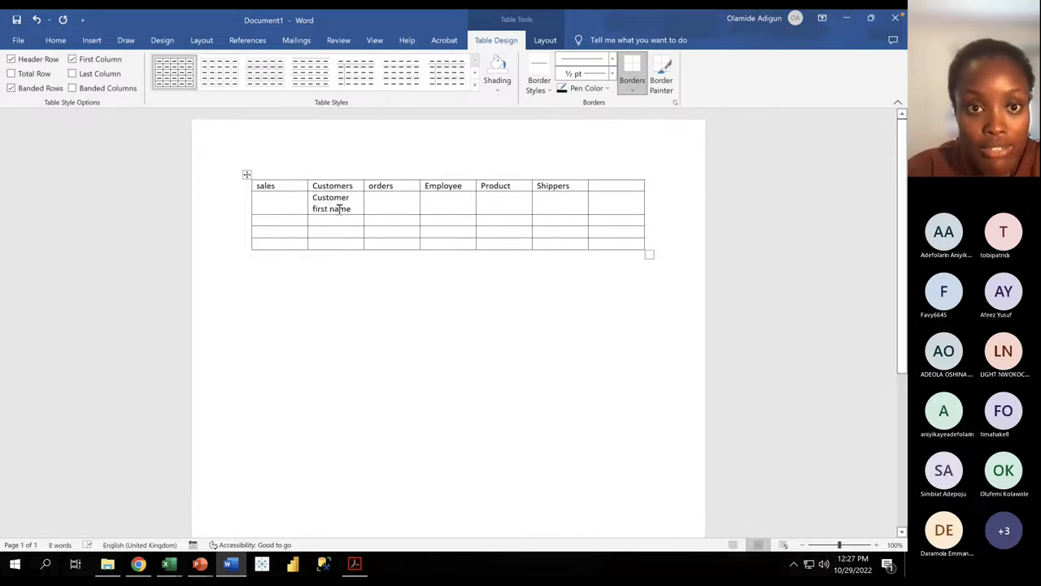
drag(352, 209, 311, 208)
key(ctrl+c)
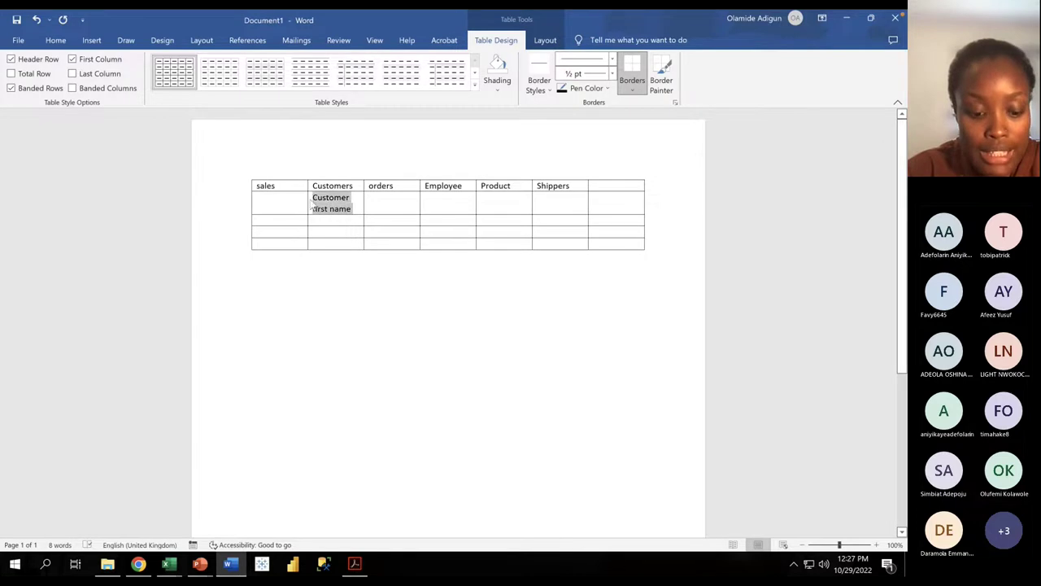
click(323, 220)
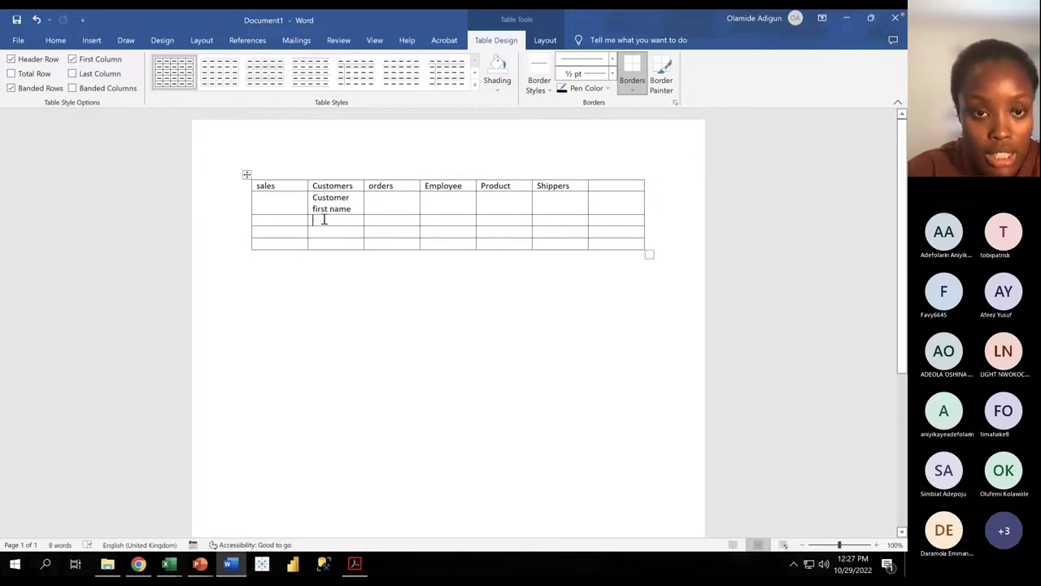
key(ctrl+v)
double_click(320, 232)
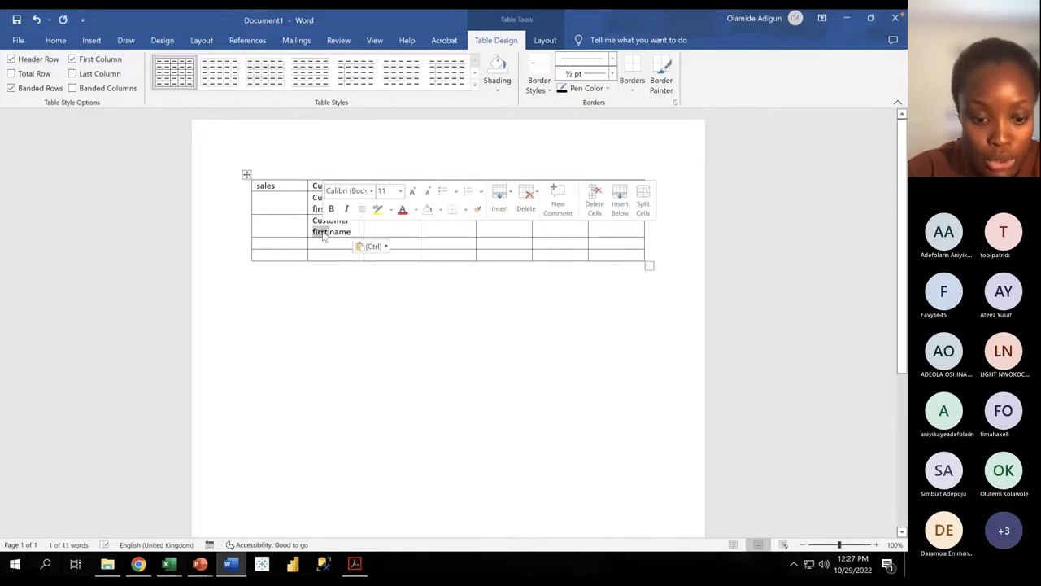
text(last)
Step: Enter adresss and Phone number, then add a row and type customer id
click(327, 241)
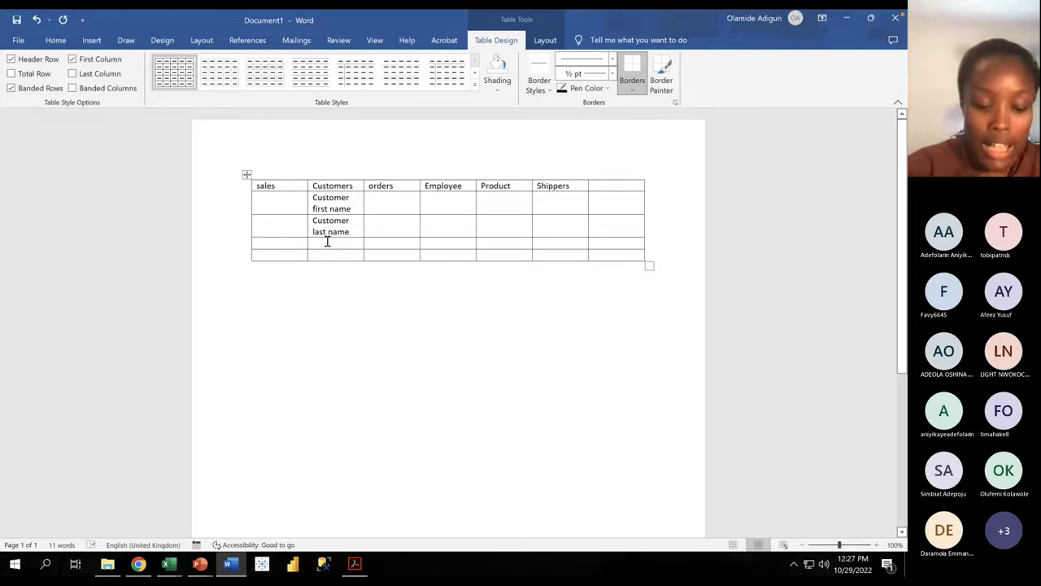
text(adres)
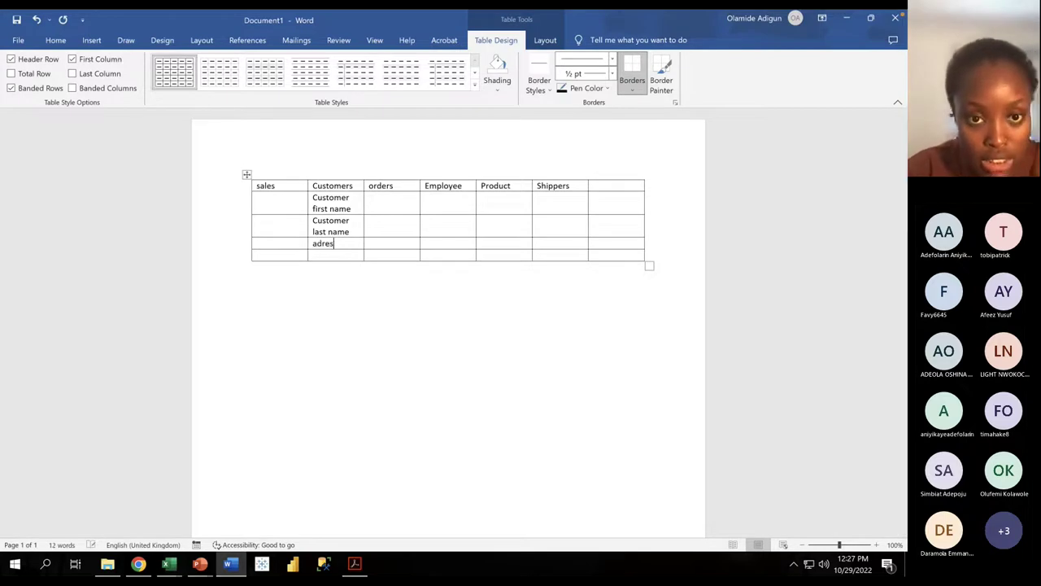
text(ss)
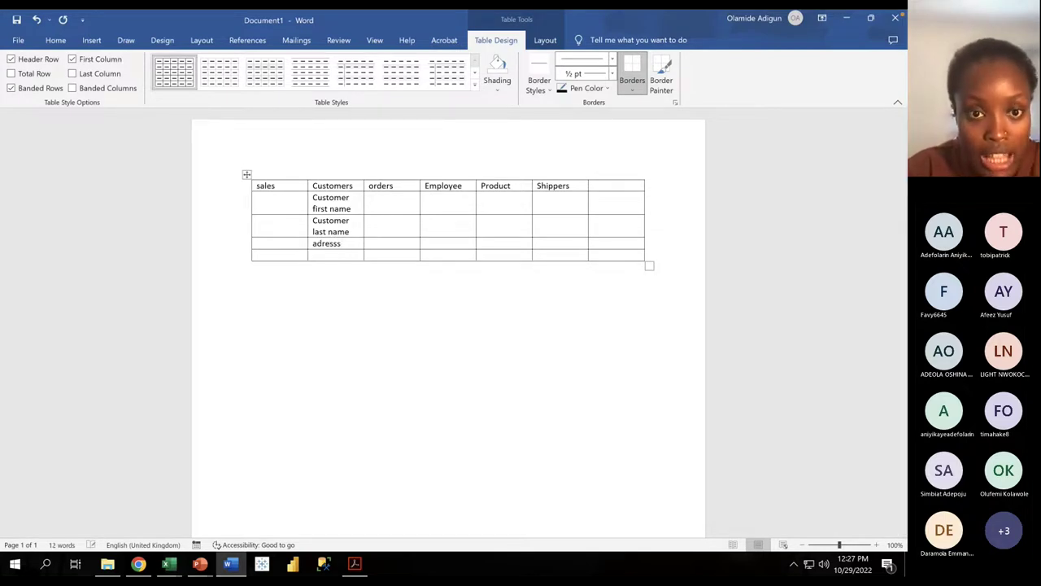
click(323, 254)
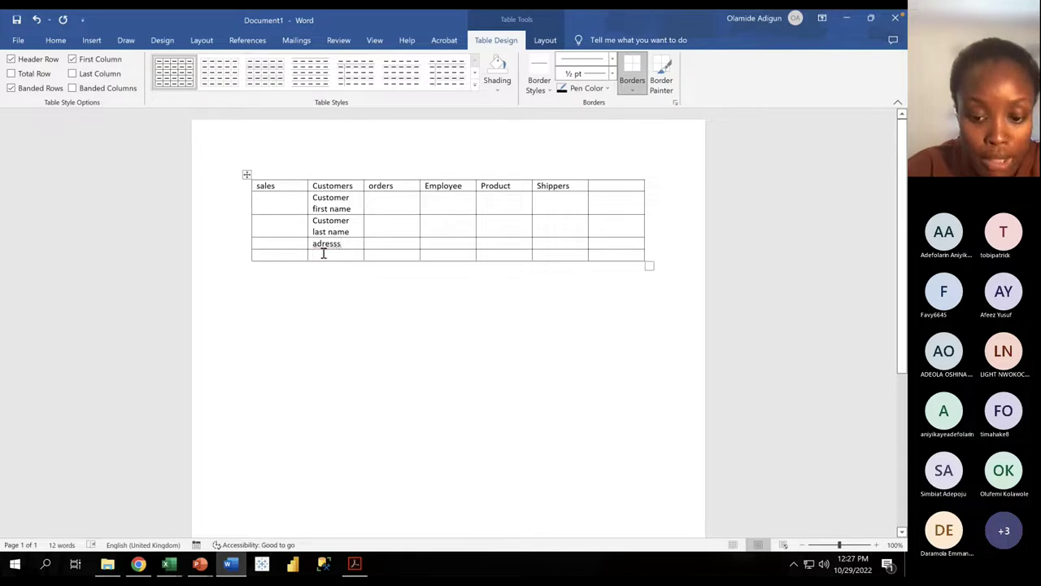
text(Phone)
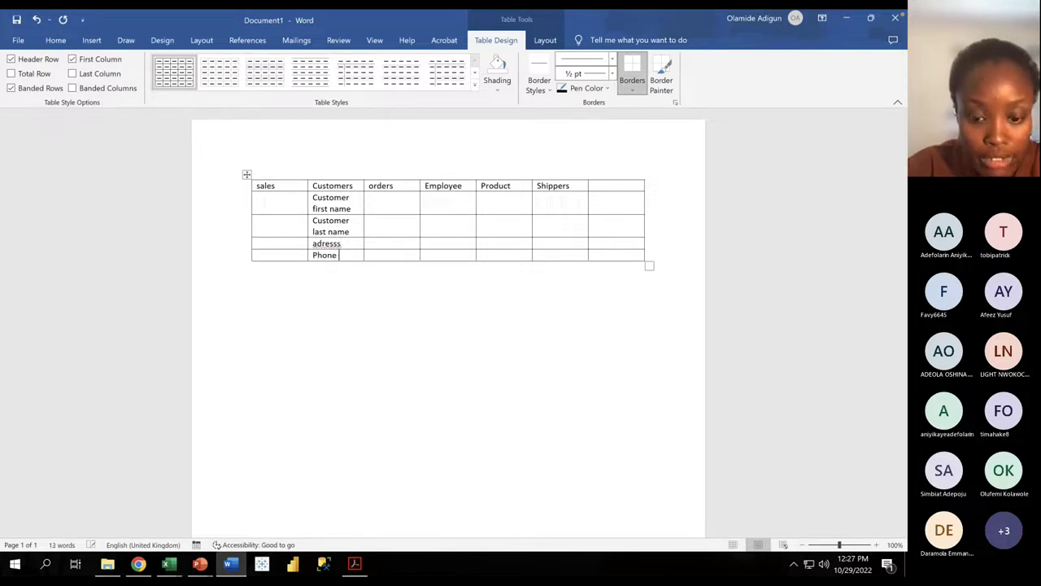
text( number)
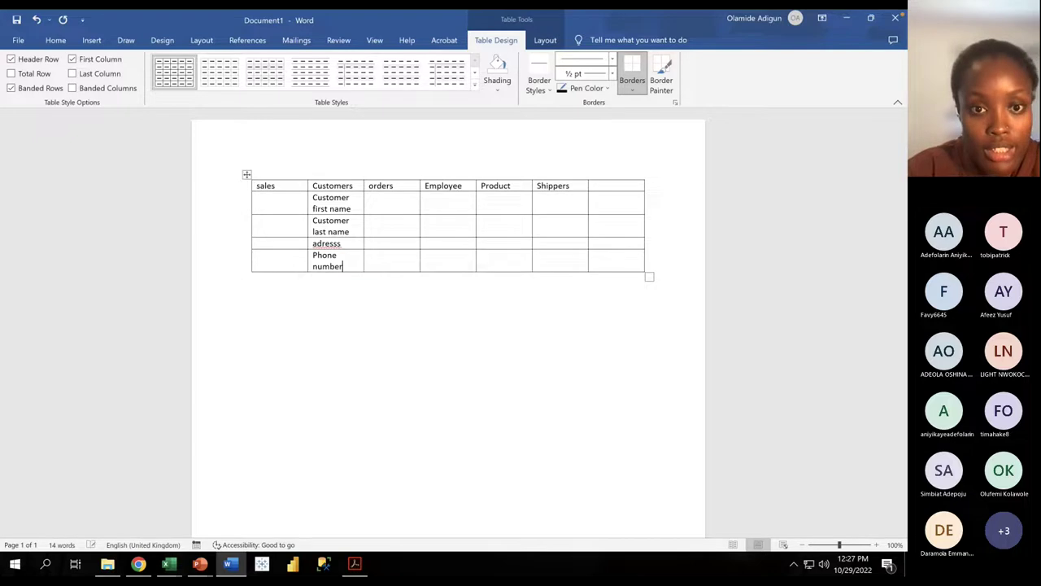
click(663, 258)
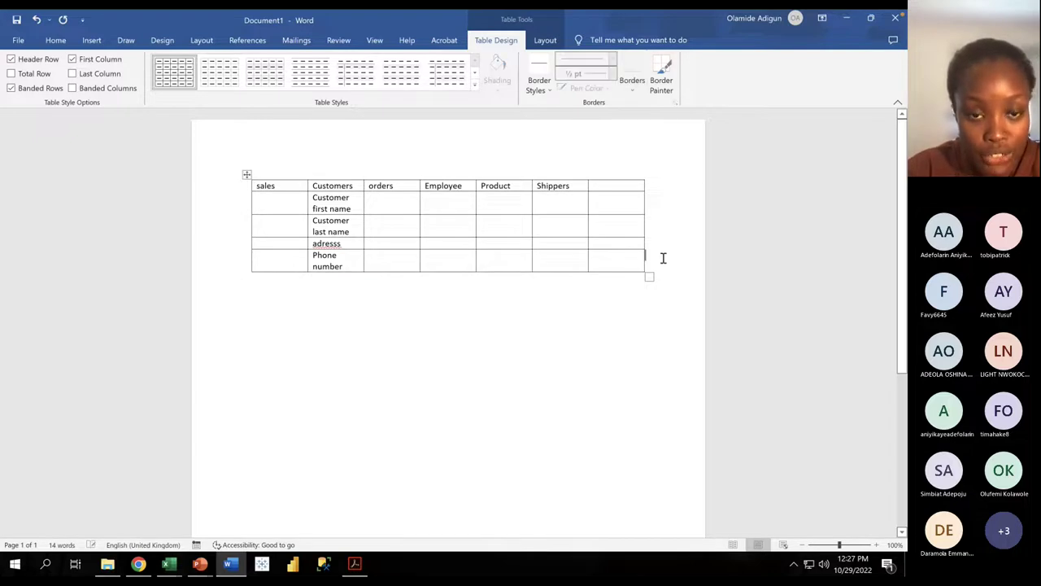
key(Return)
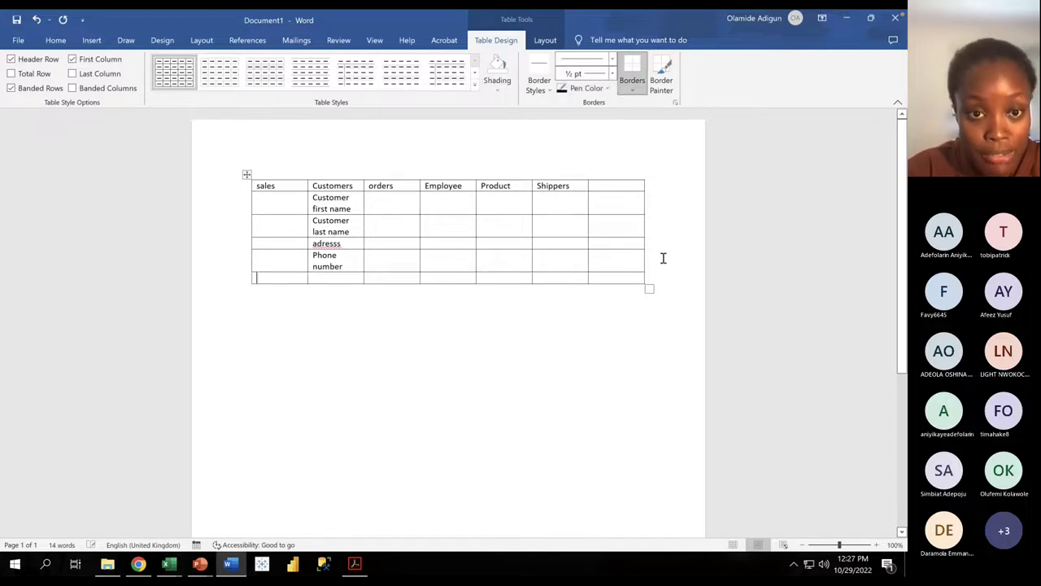
click(315, 278)
text(custom)
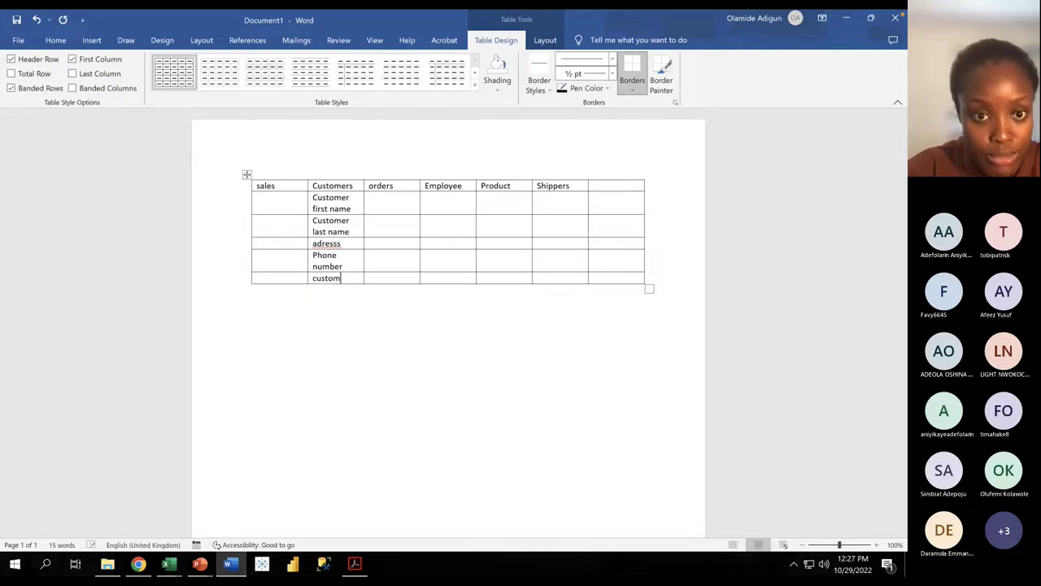
text(er id)
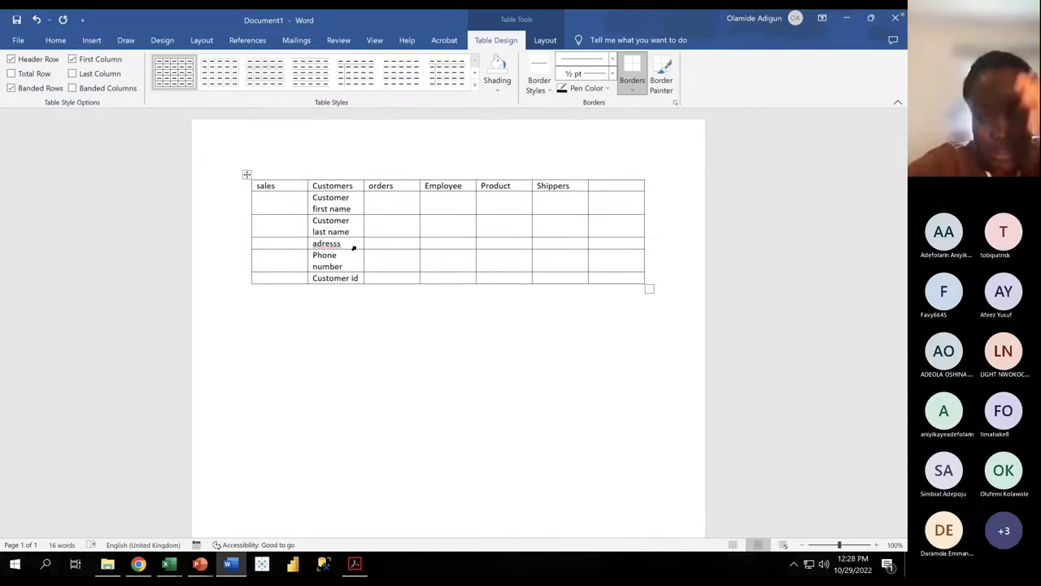
click(409, 195)
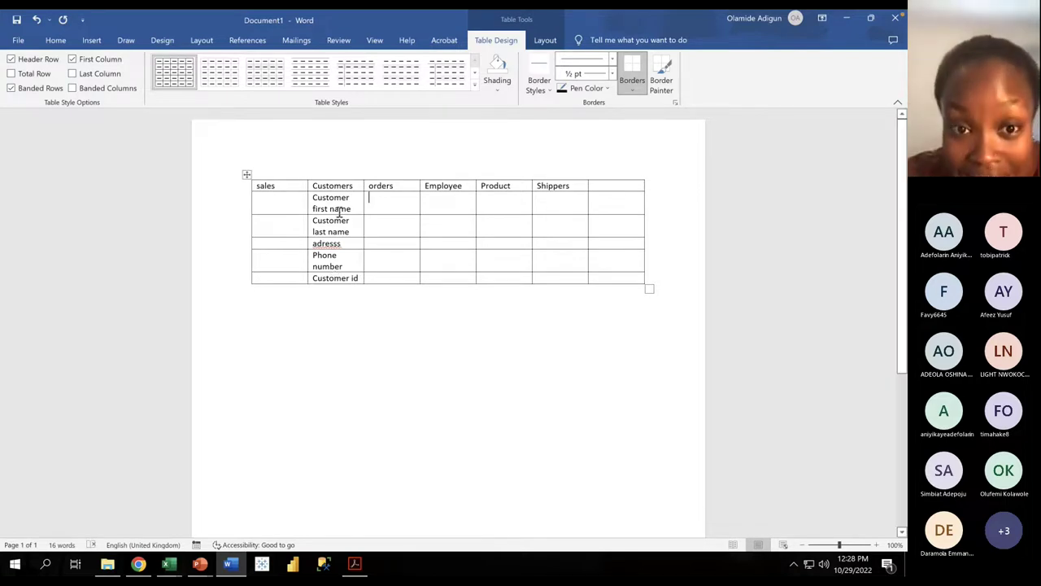
click(331, 165)
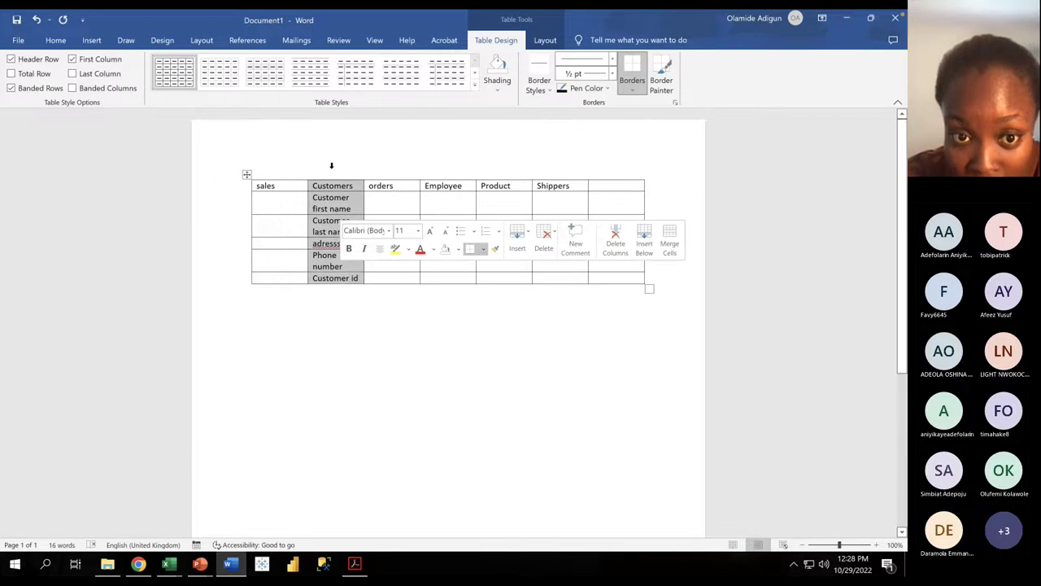
click(341, 280)
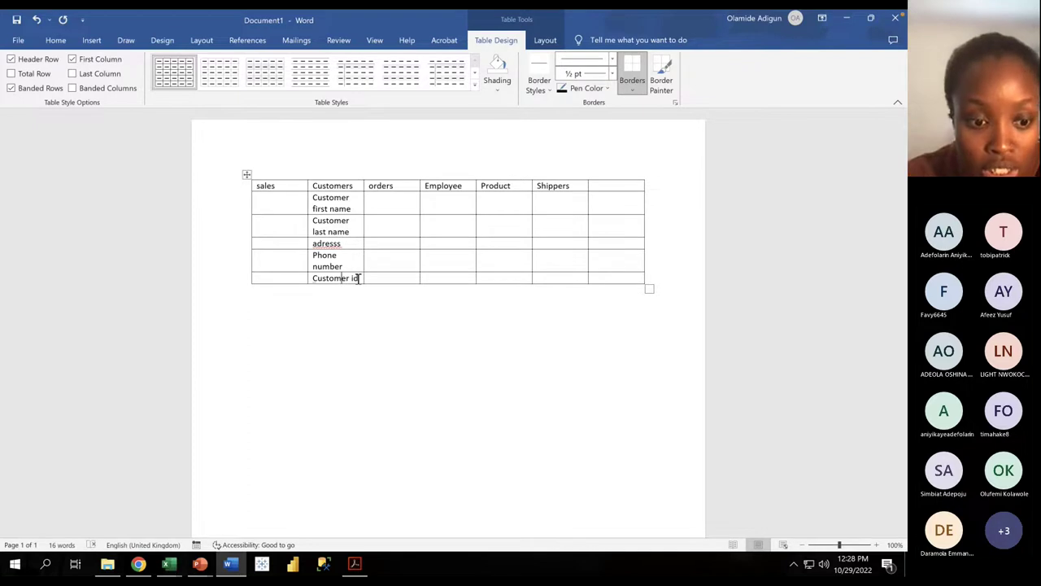
mouse_move(172, 569)
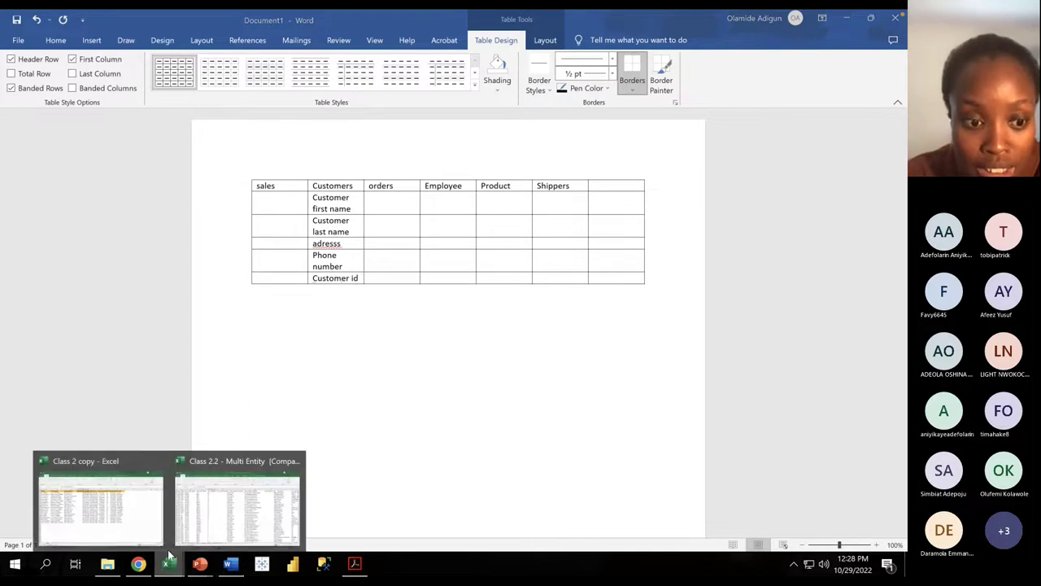
Step: Go from Class 2 copy to Class 2.2 - Multi Entity and show its 23-country list
click(119, 510)
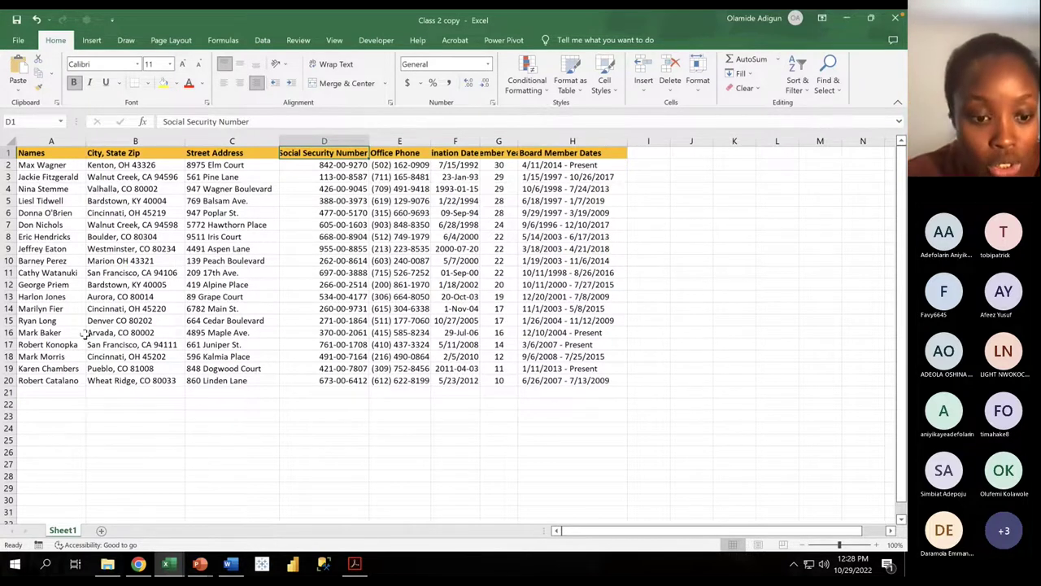
mouse_move(176, 563)
click(218, 524)
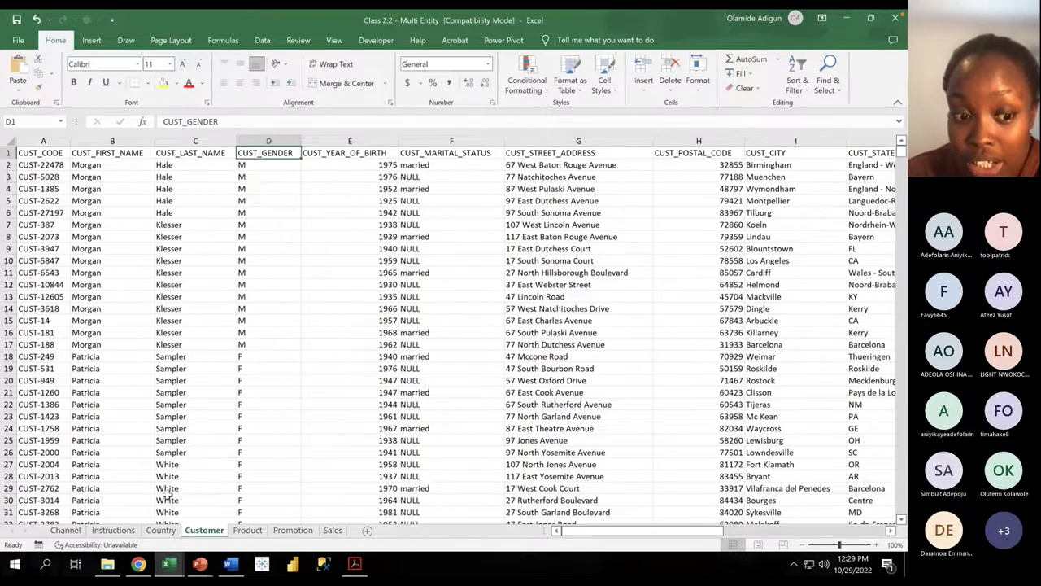
click(165, 531)
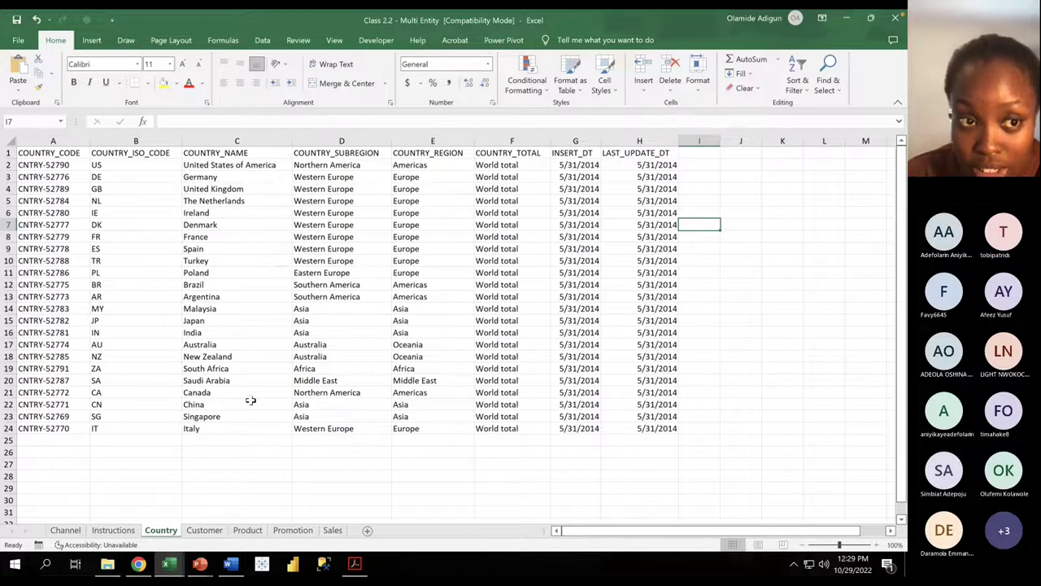
Step: Browse the Country, Customer and Product sheets, ending on the Customer sheet
click(50, 141)
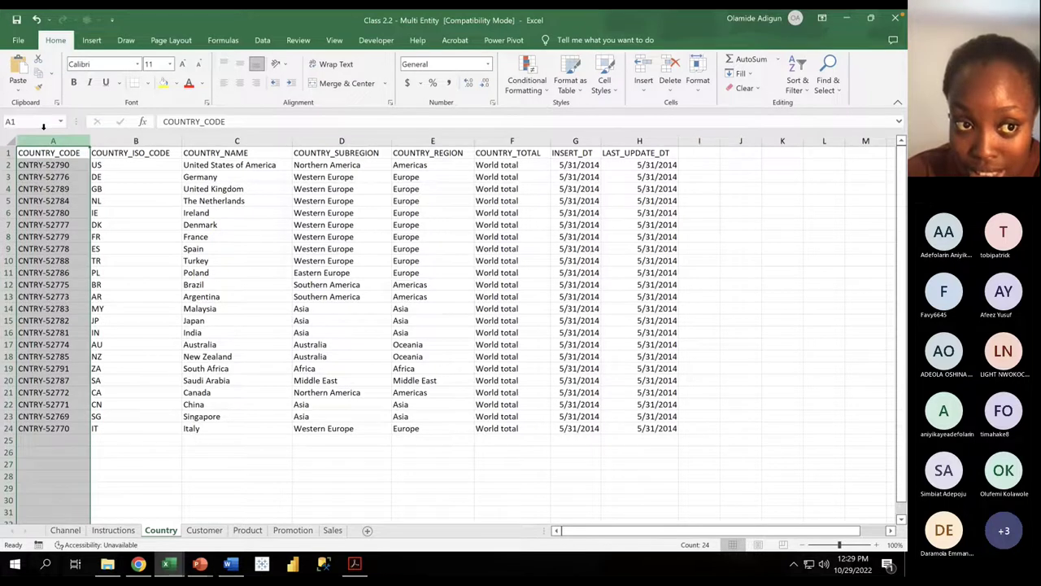
click(213, 529)
click(245, 530)
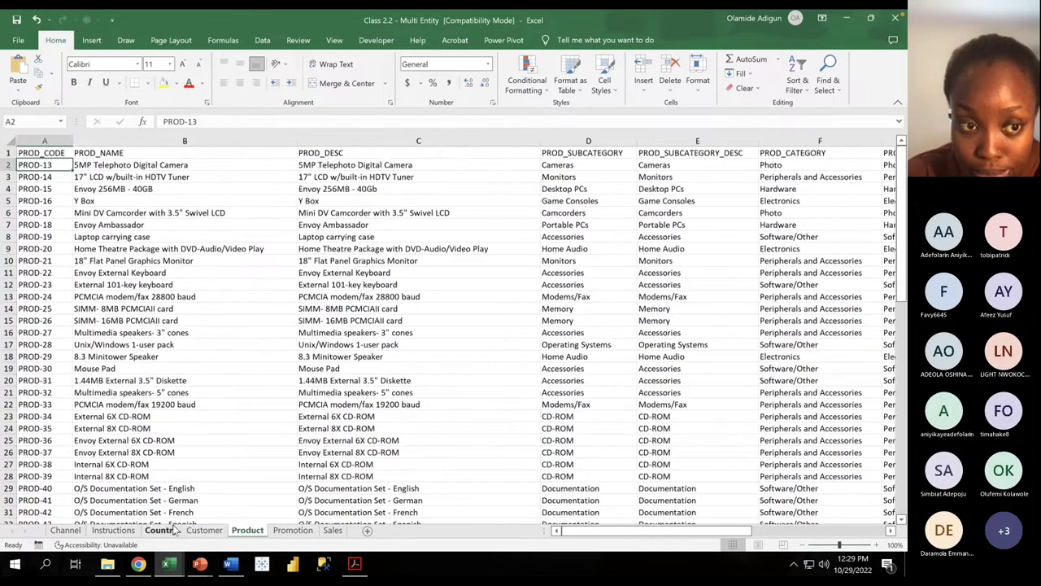
click(175, 529)
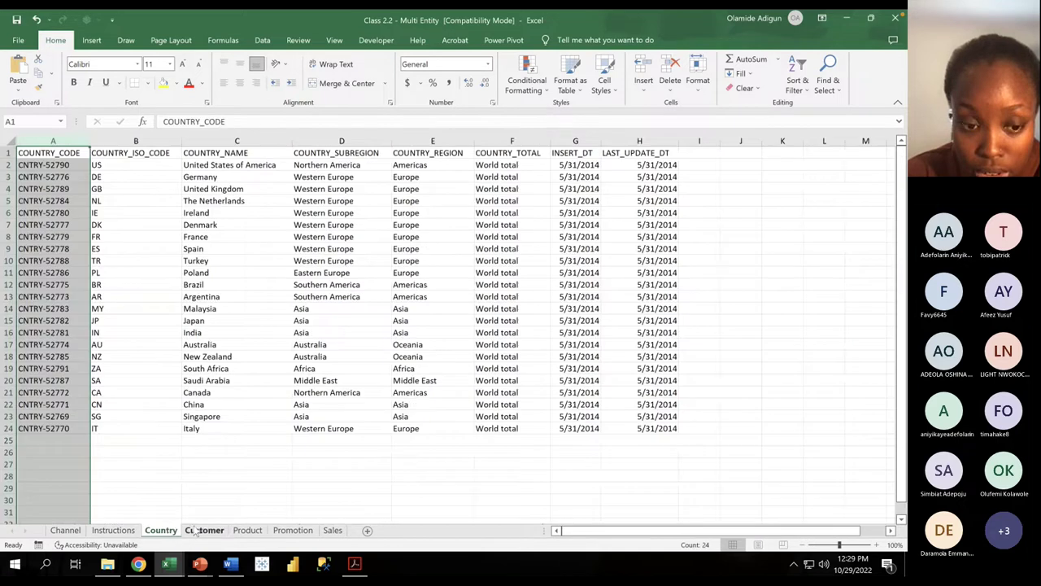
click(197, 531)
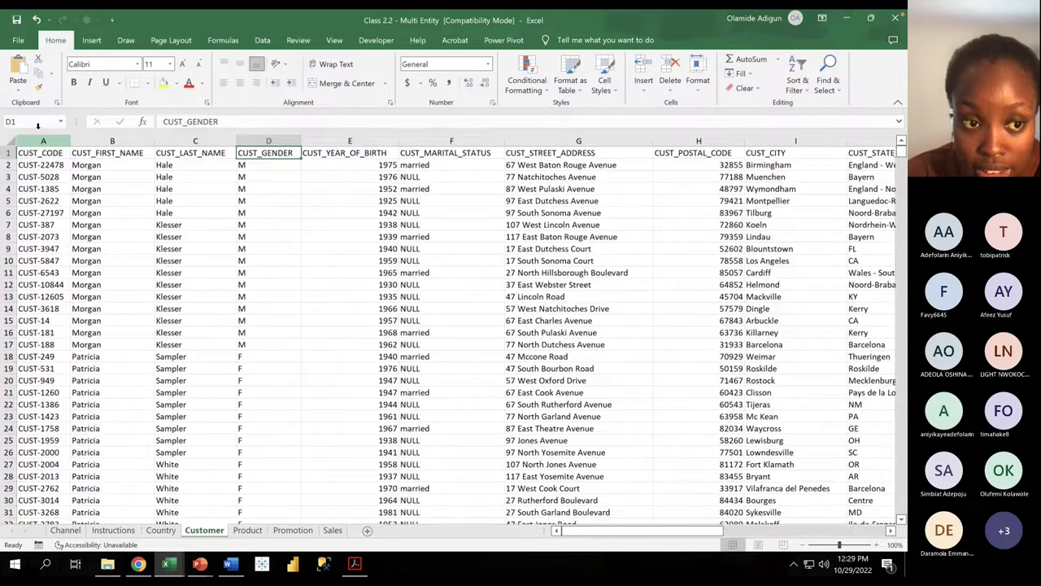
Step: Scroll the Customer sheet right and highlight its COUNTRY_CODE column
click(38, 127)
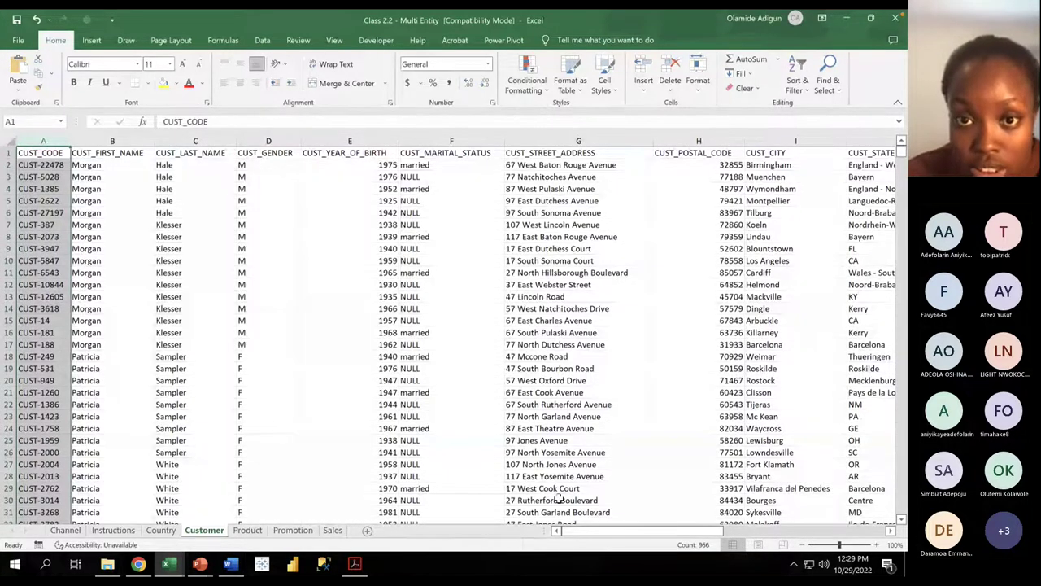
drag(594, 535, 726, 529)
click(533, 141)
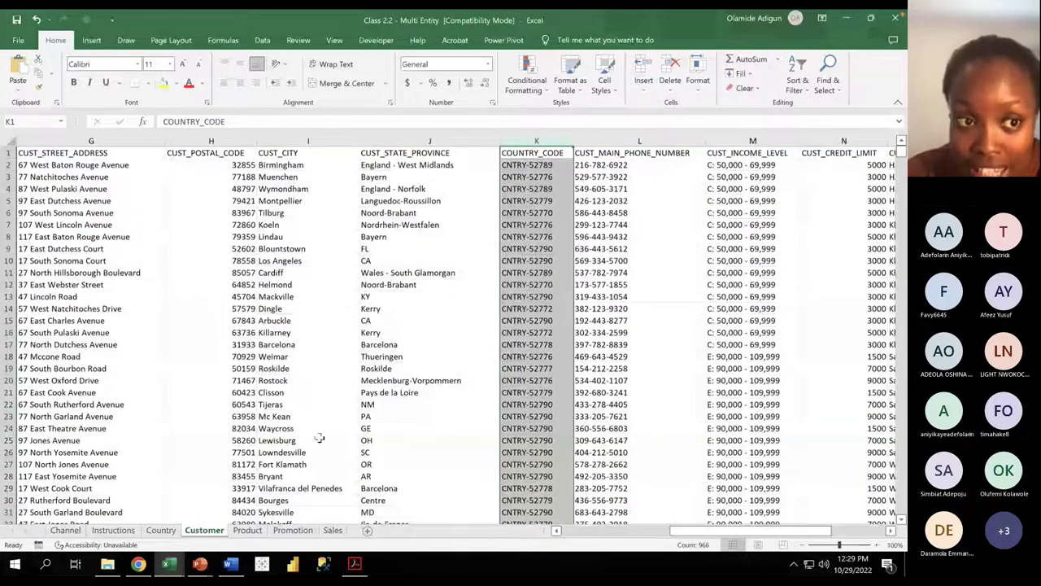
click(155, 519)
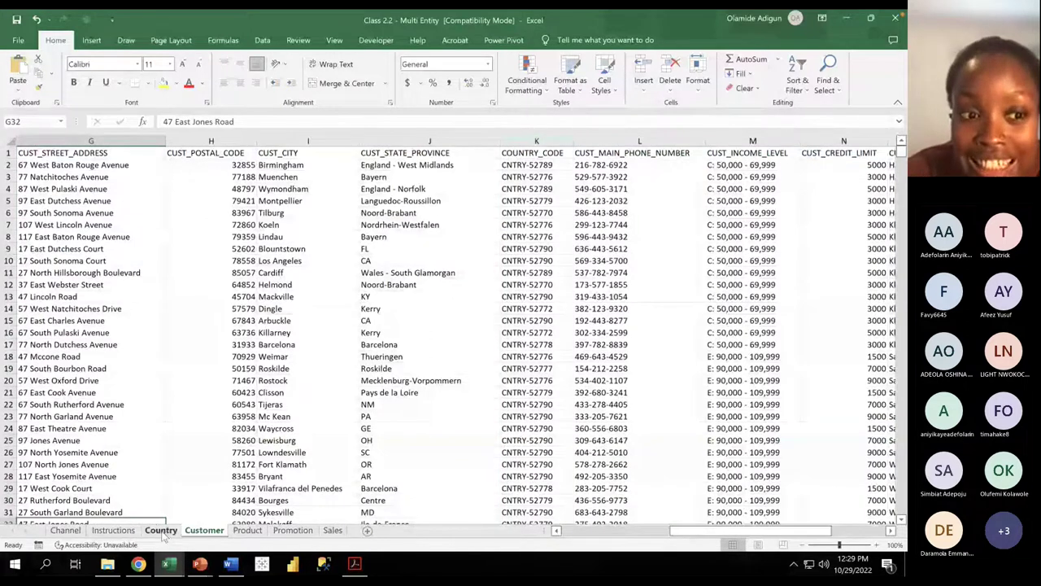
Step: Return to the Country sheet and point out the COUNTRY_CODE and COUNTRY_ISO_CODE headers
click(162, 530)
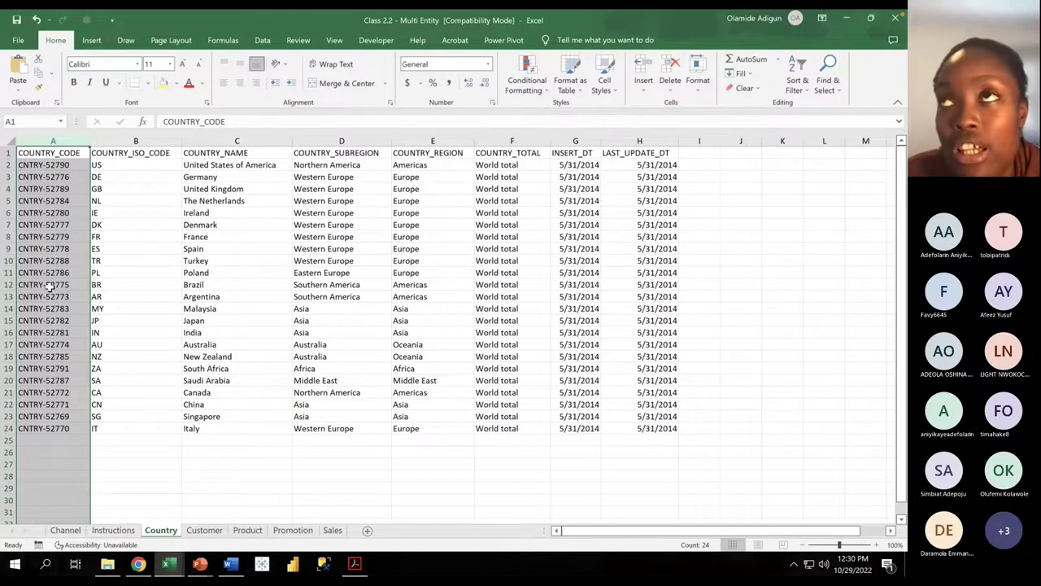
click(48, 152)
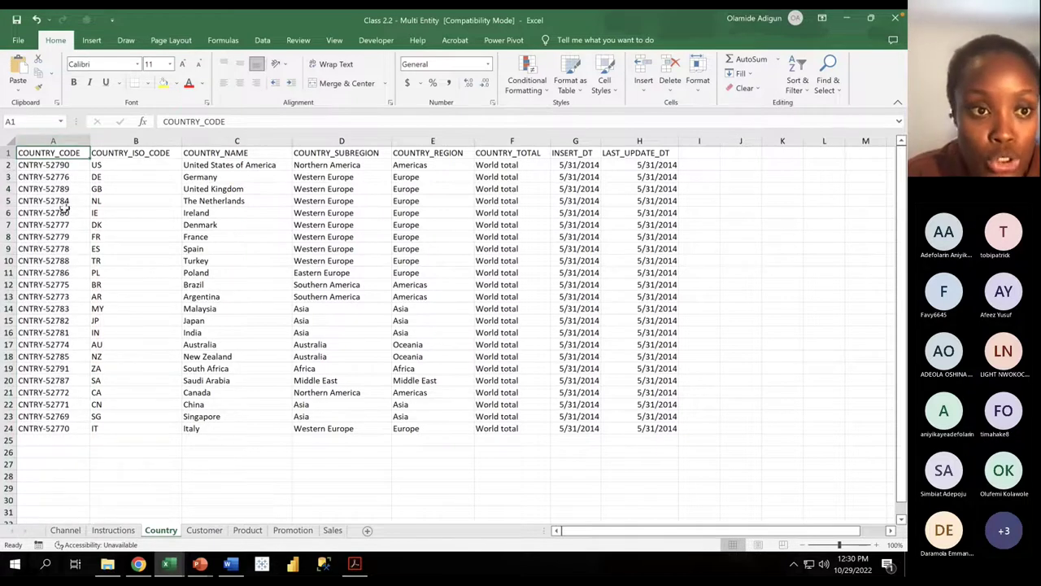
click(116, 153)
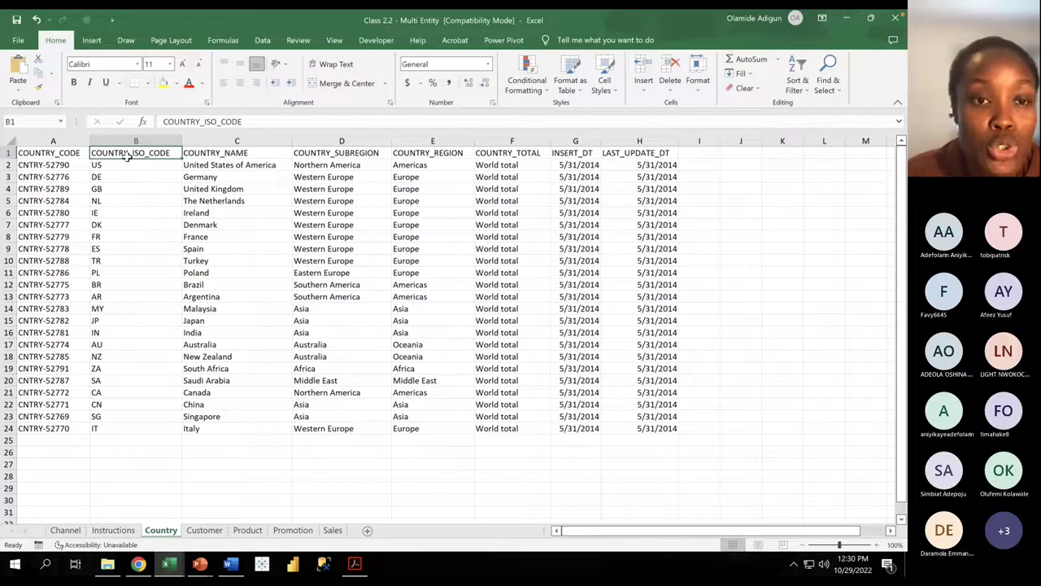
click(320, 211)
click(414, 212)
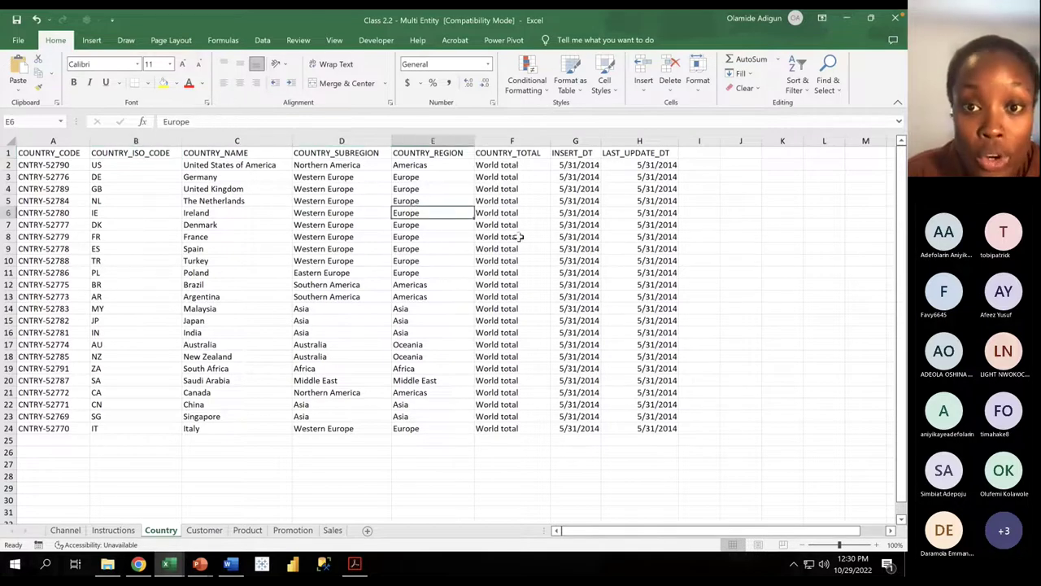
click(524, 246)
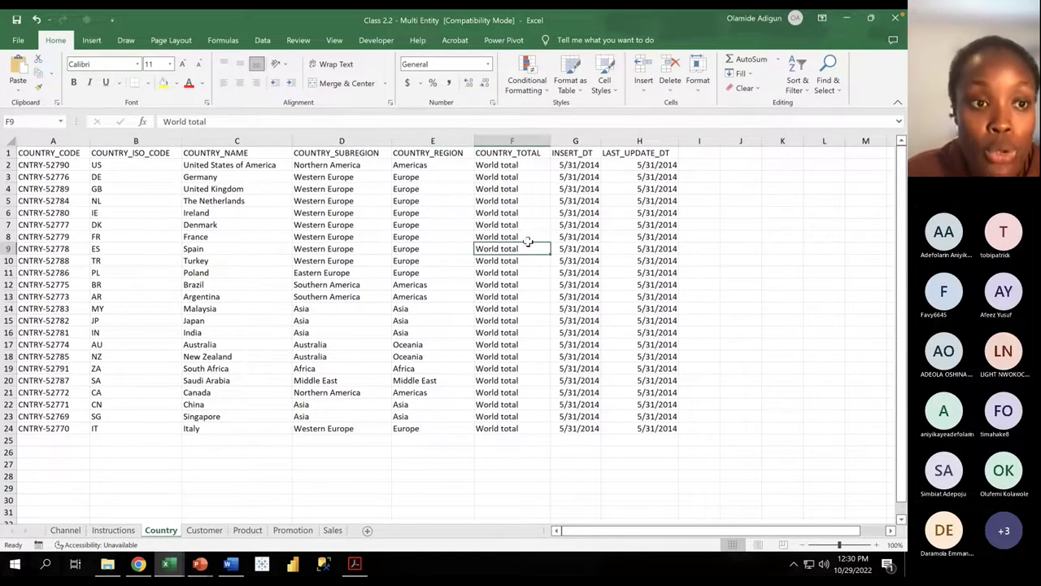
click(63, 269)
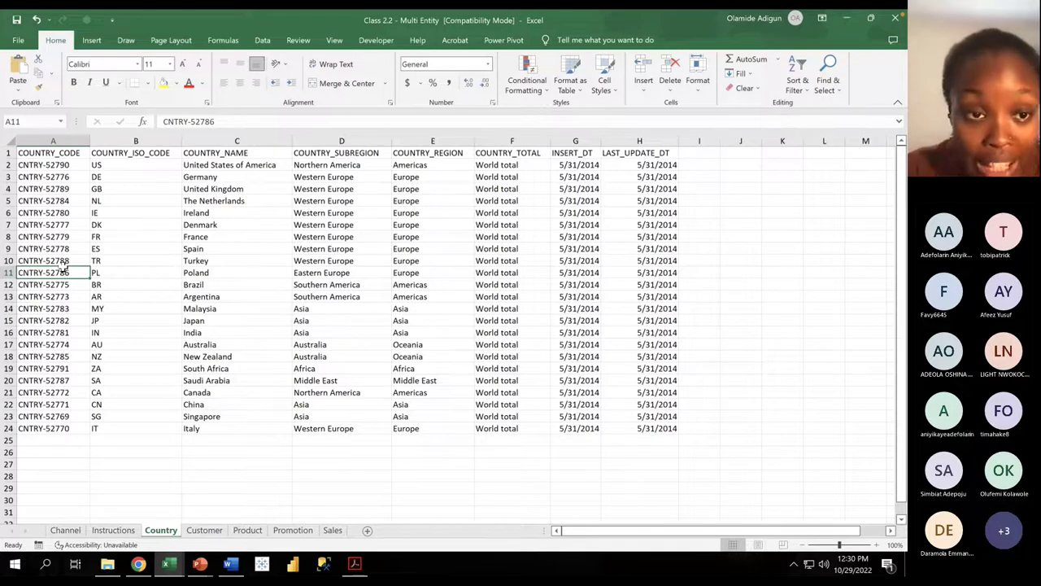
click(119, 153)
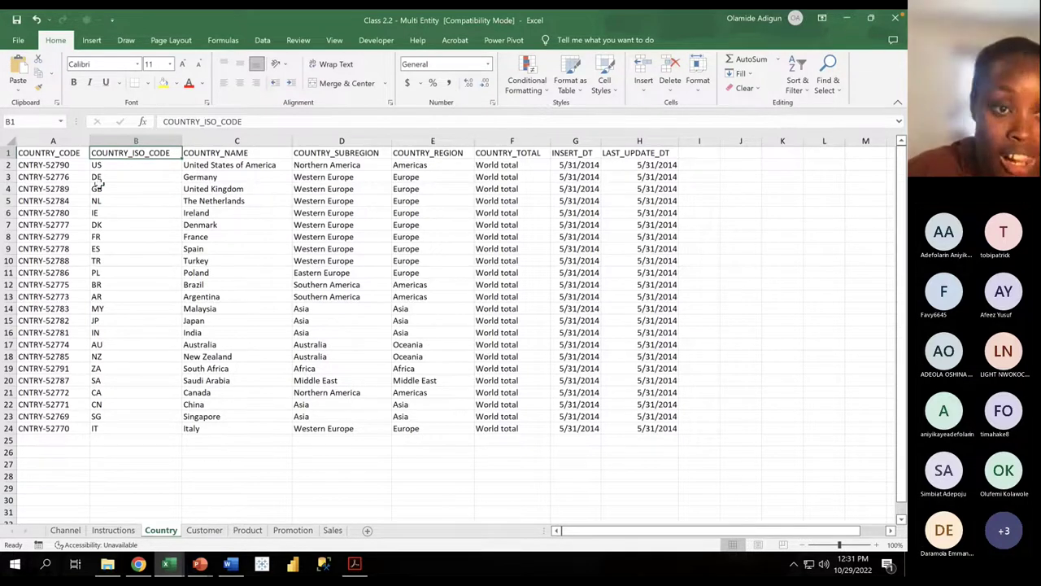
click(97, 178)
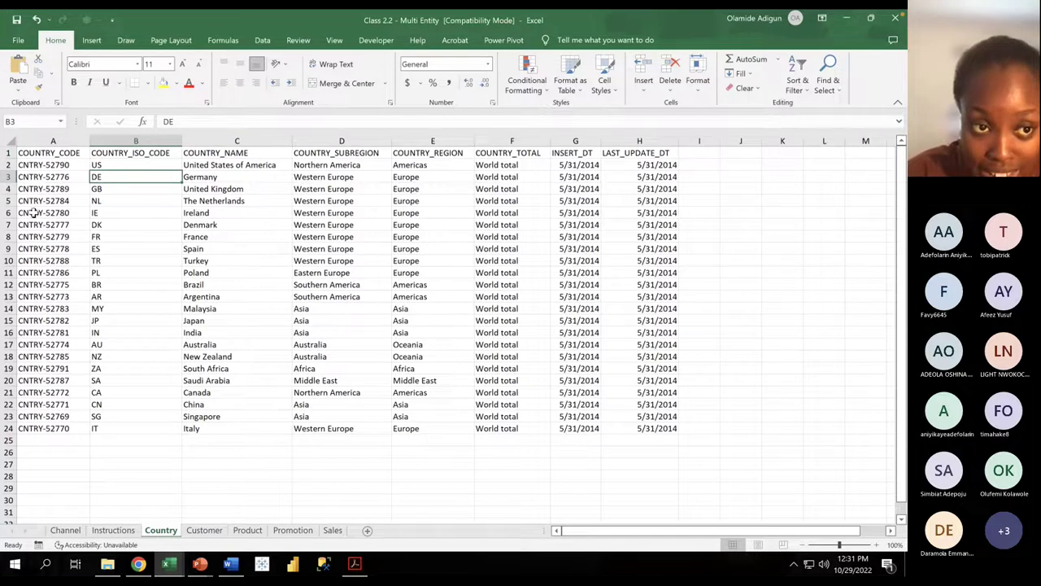
click(58, 163)
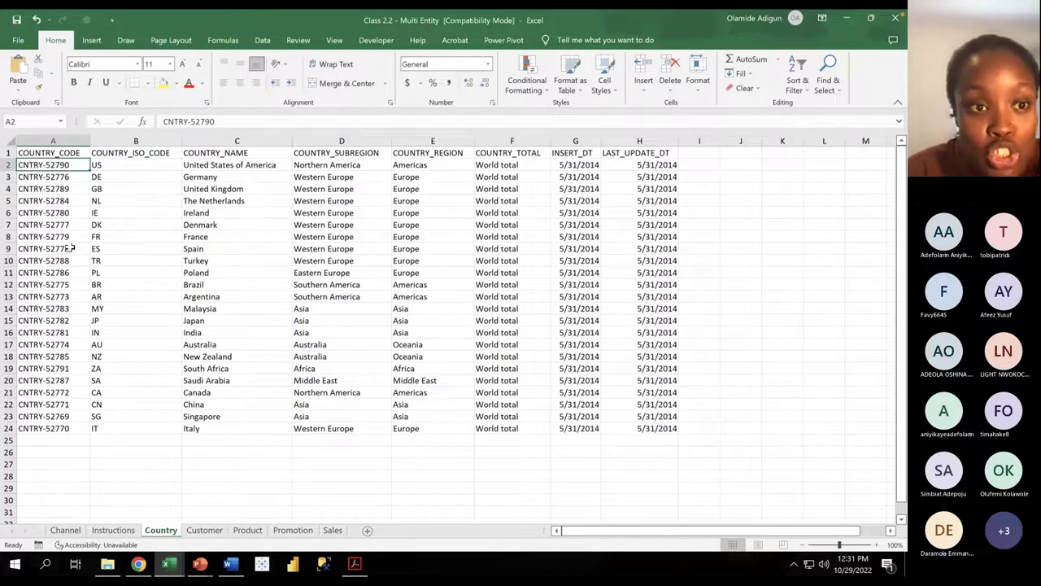
click(115, 176)
click(108, 163)
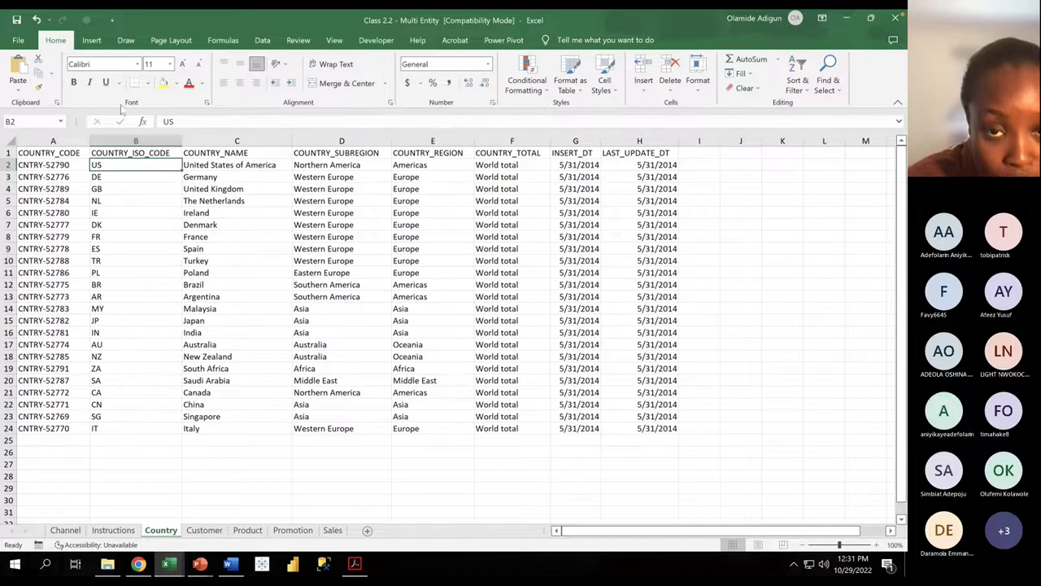
click(59, 141)
click(64, 148)
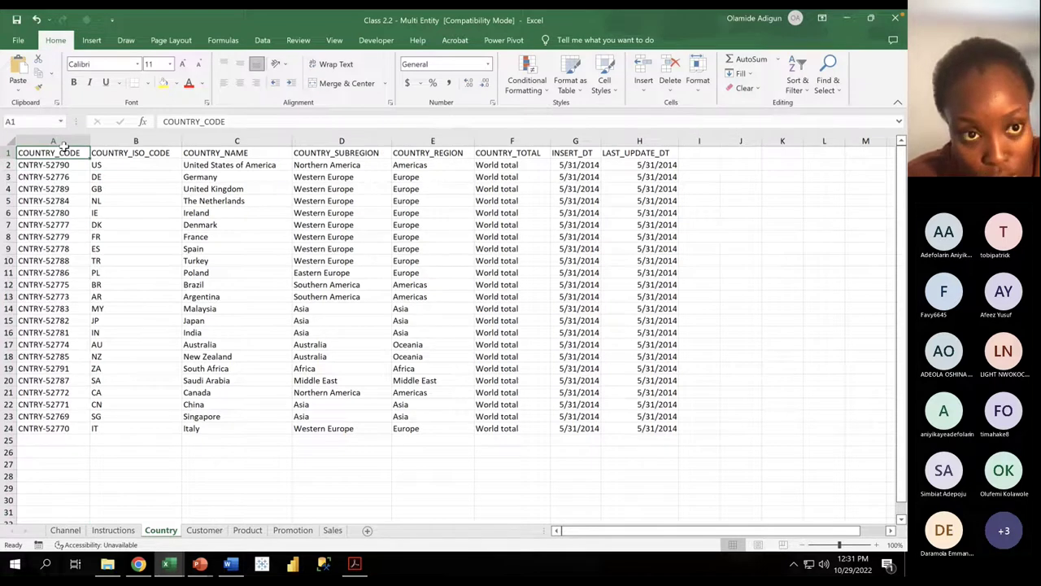
key(ctrl+shift+Right)
key(ctrl+shift+l)
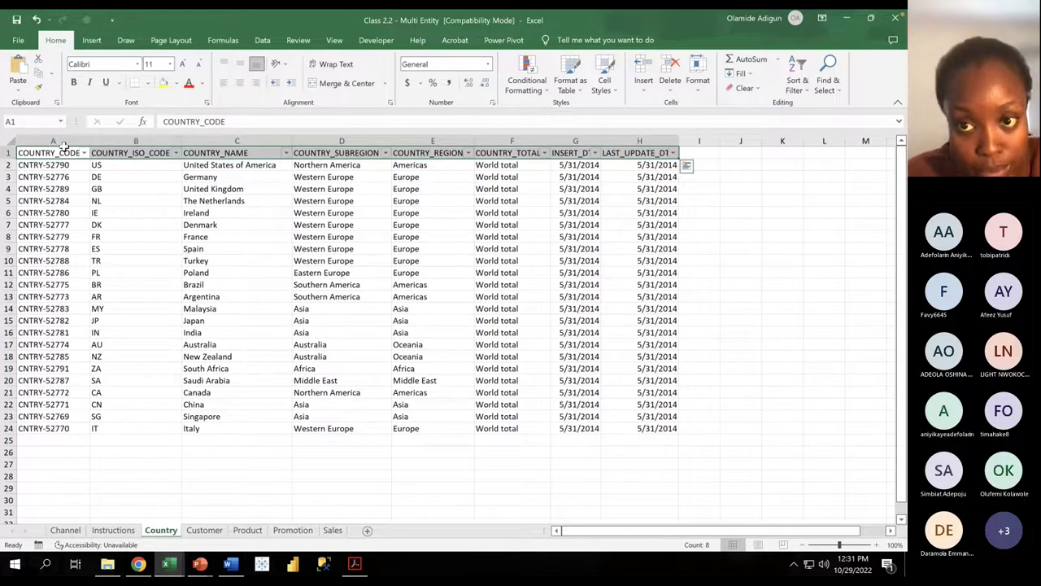
click(175, 153)
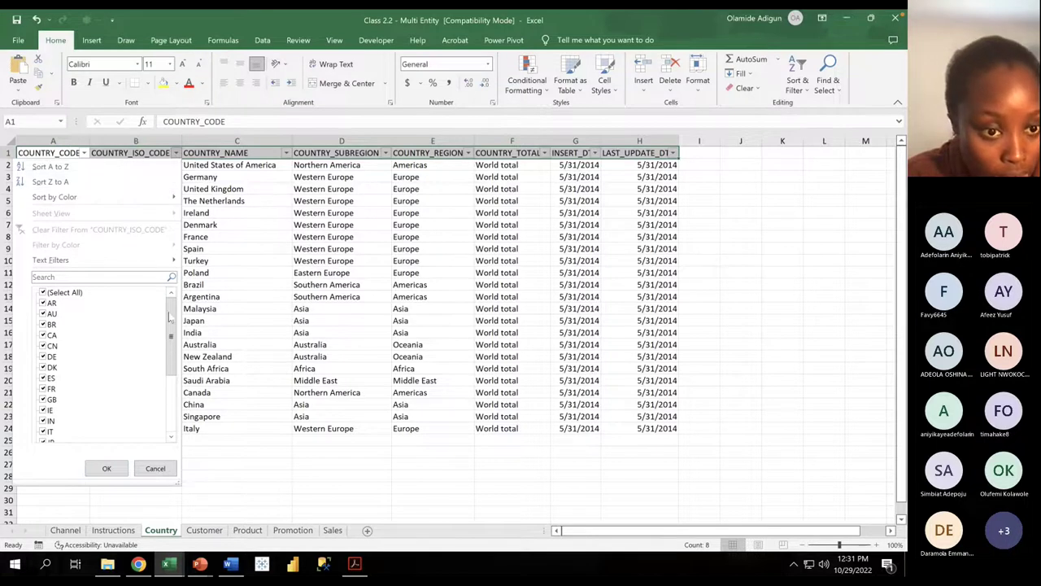
drag(173, 351, 175, 392)
scroll(175, 392, up, 3)
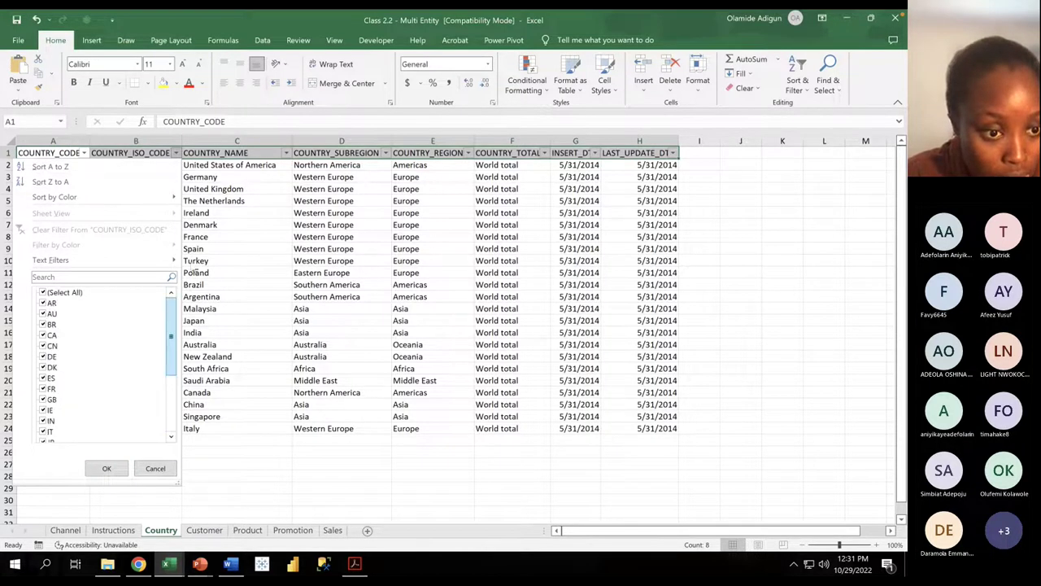
scroll(174, 392, down, 3)
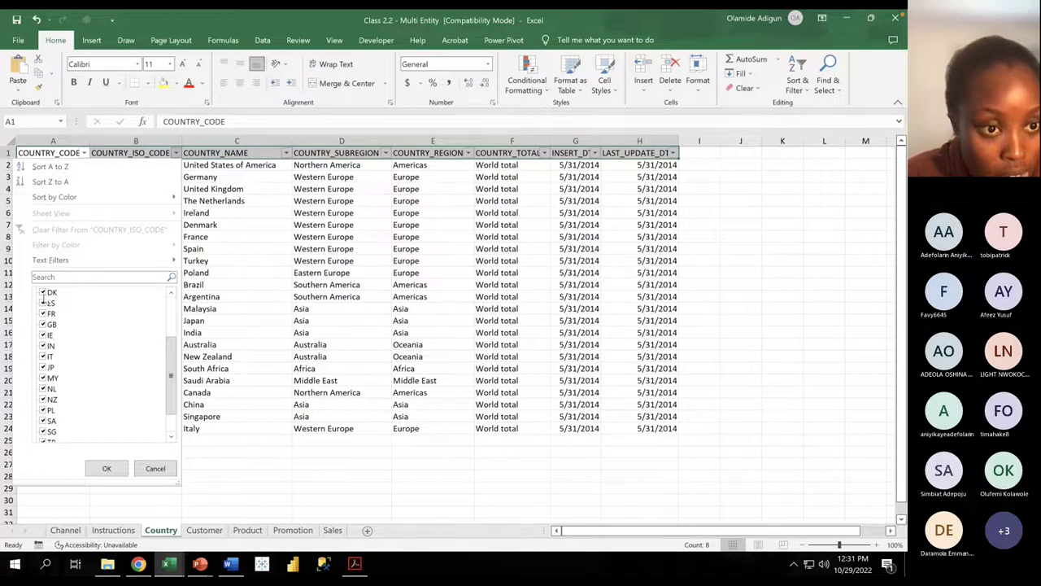
scroll(173, 309, up, 3)
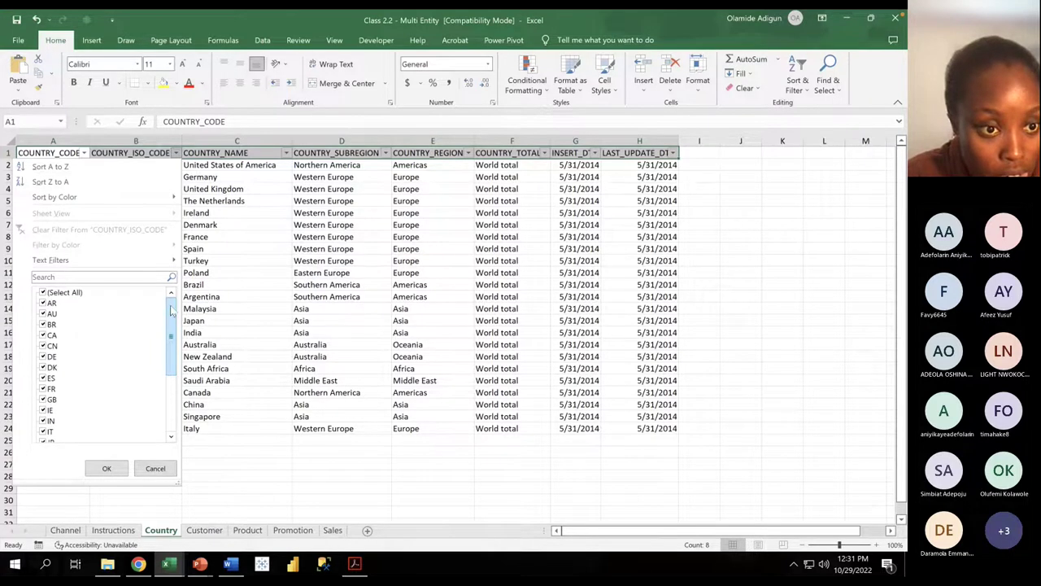
click(43, 292)
click(56, 278)
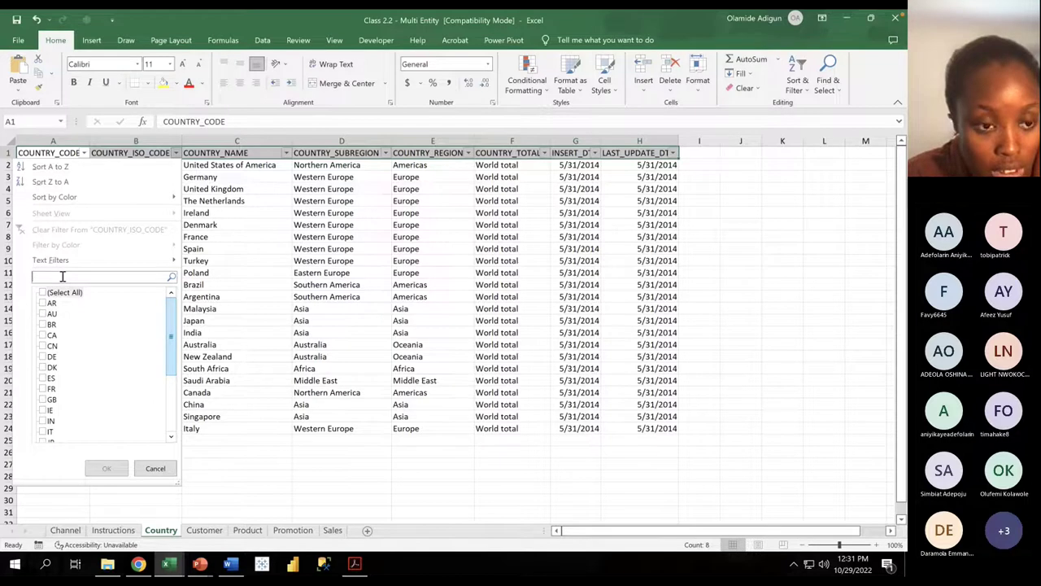
text(us)
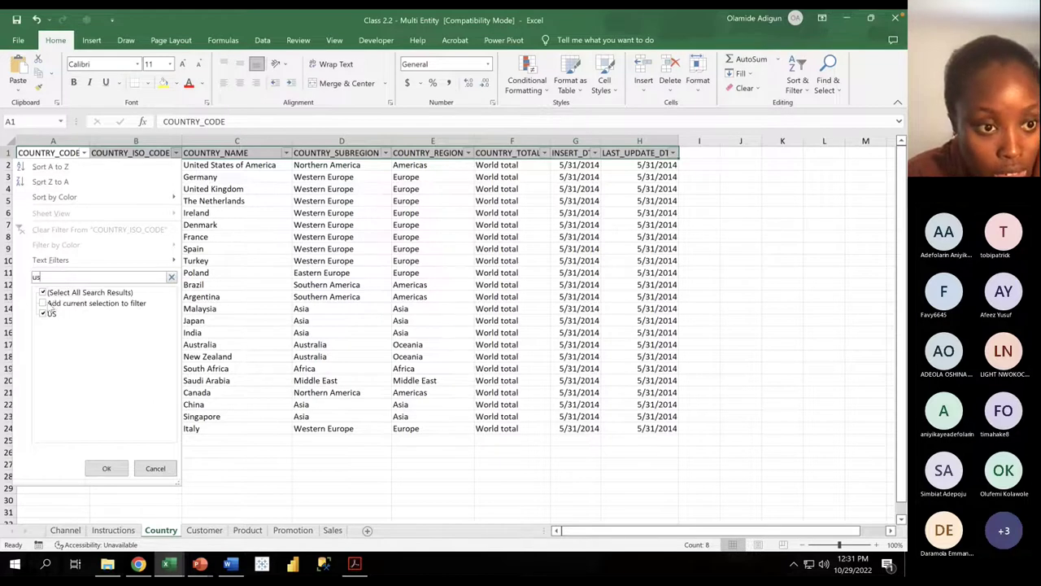
click(106, 471)
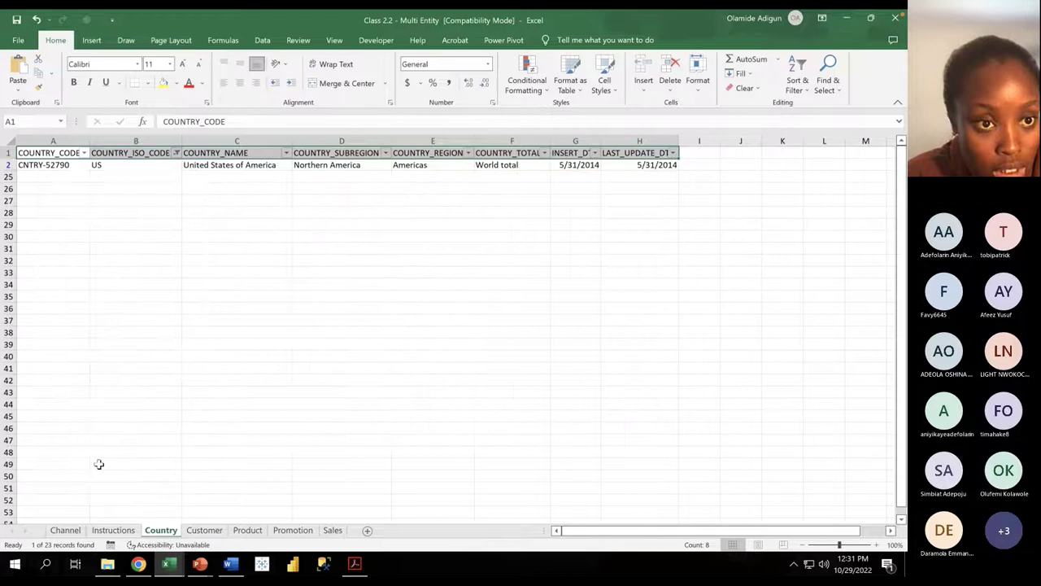
click(175, 153)
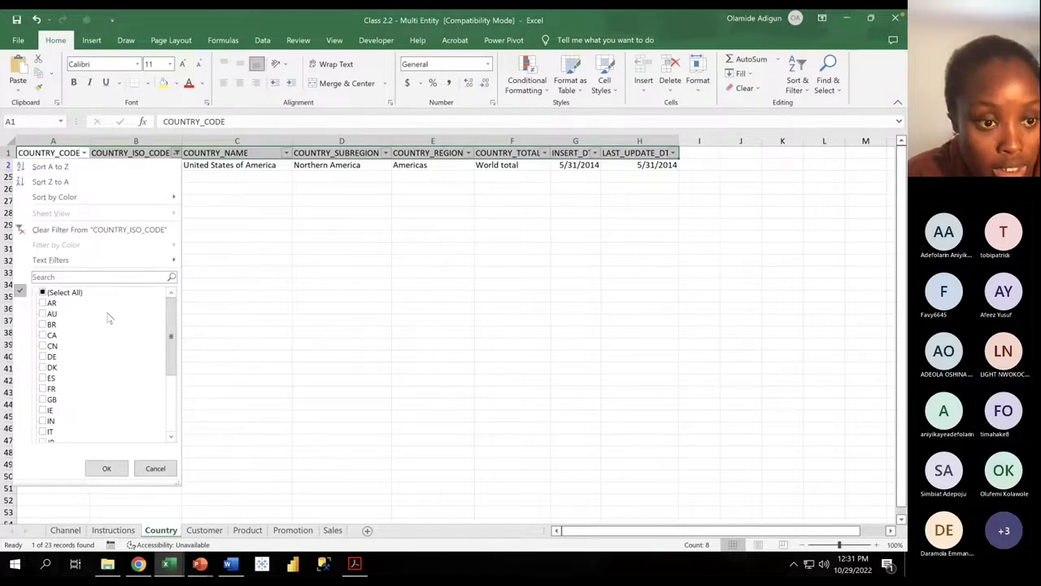
click(43, 293)
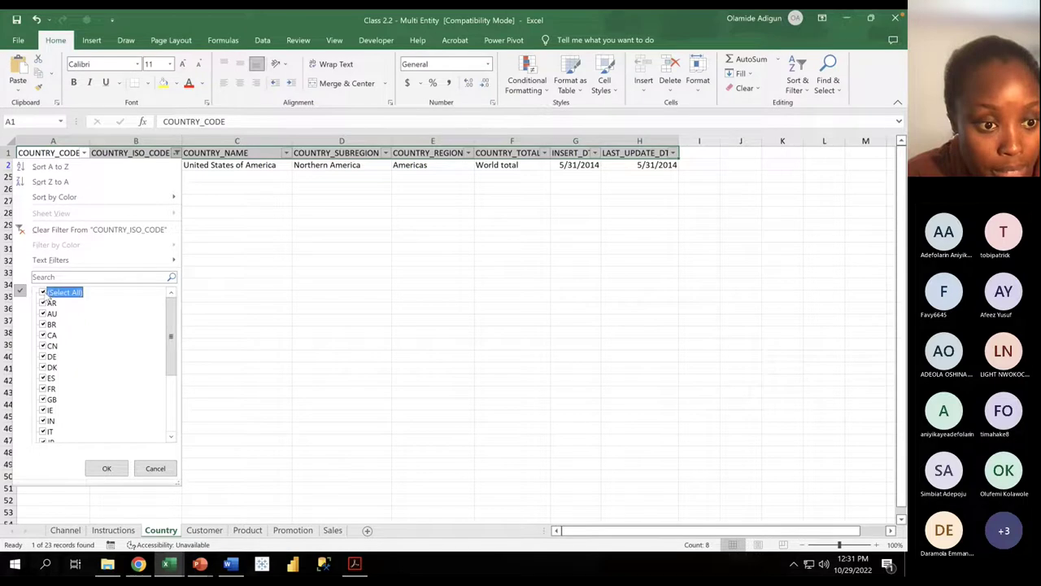
click(44, 293)
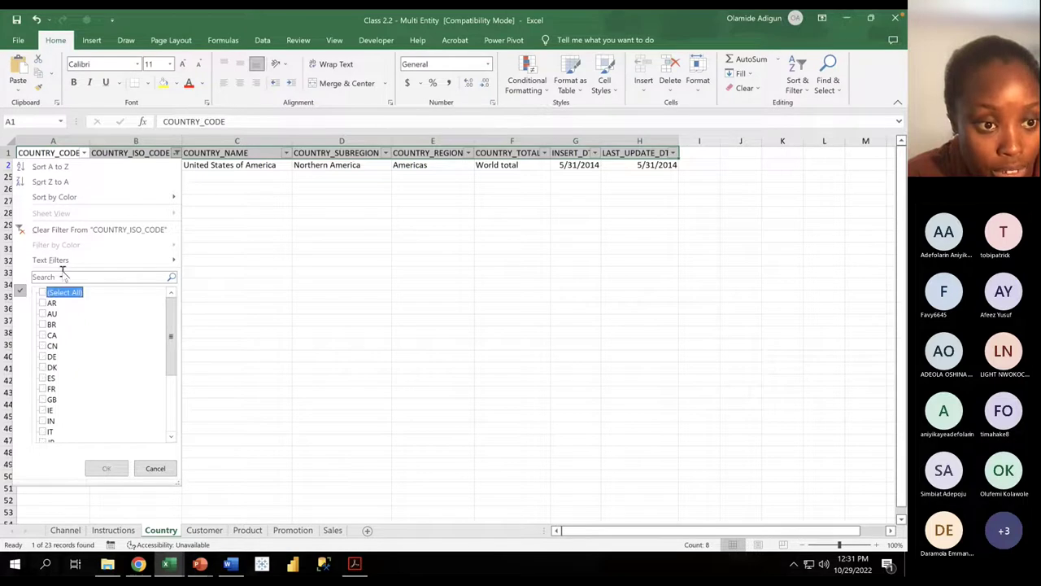
click(65, 276)
text(FR)
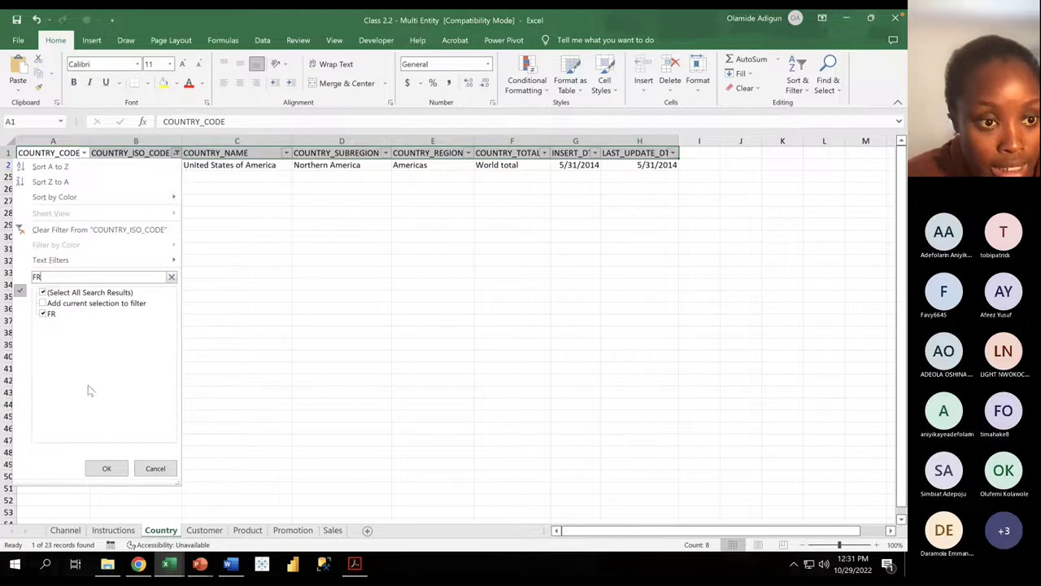
click(107, 468)
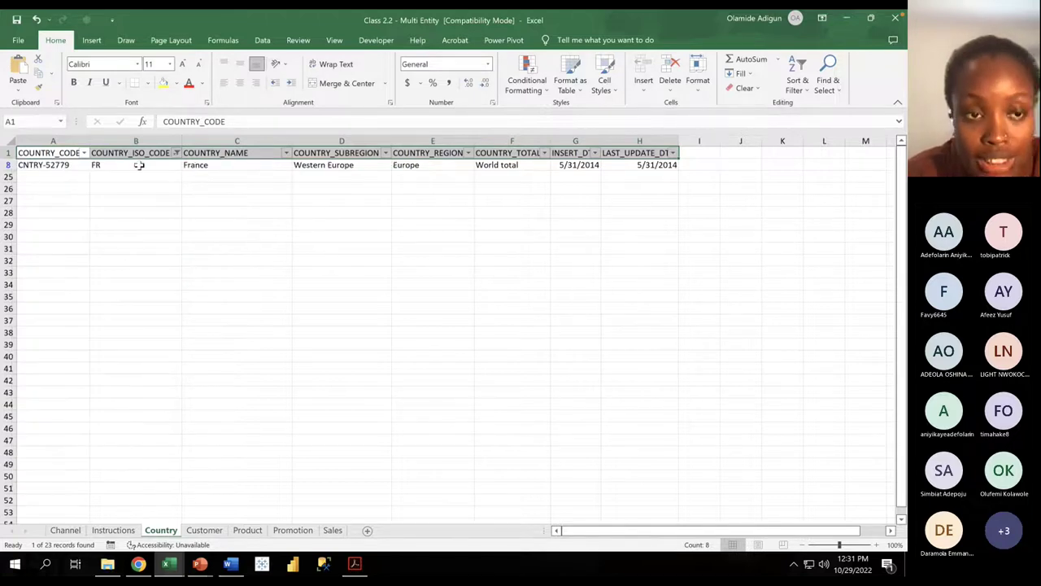
click(176, 154)
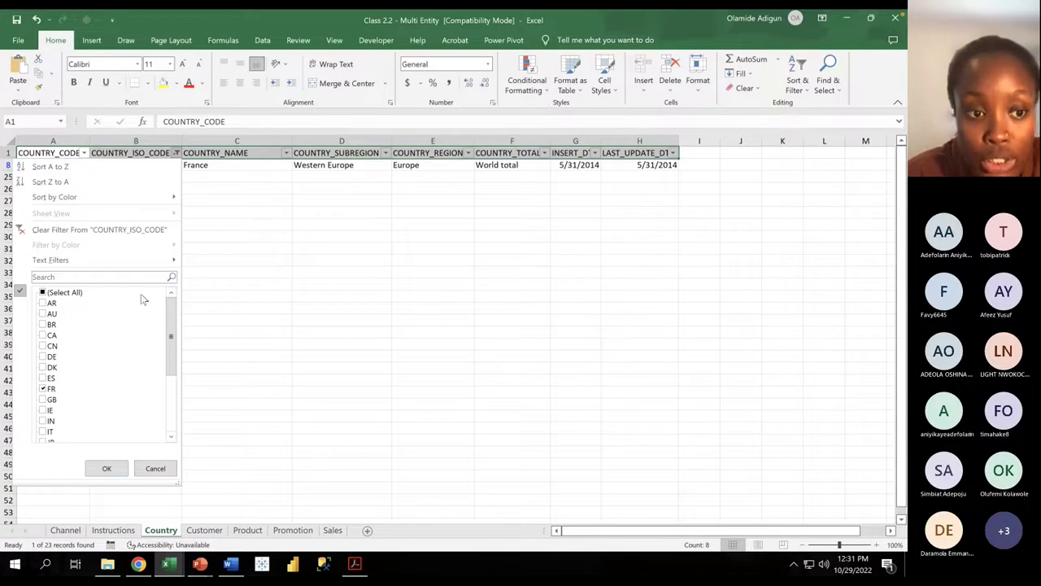
click(151, 467)
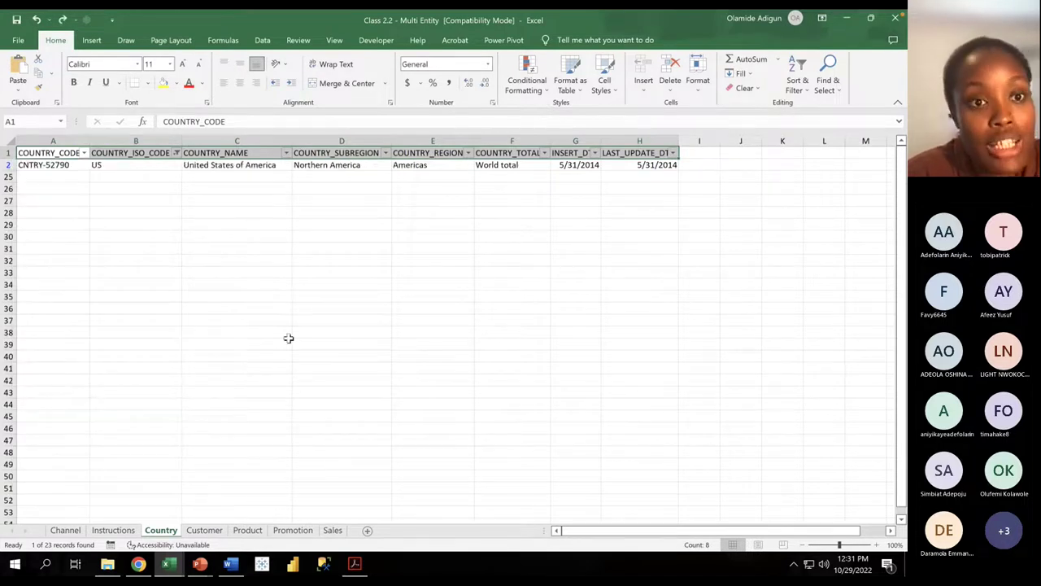
key(ctrl+shift+l)
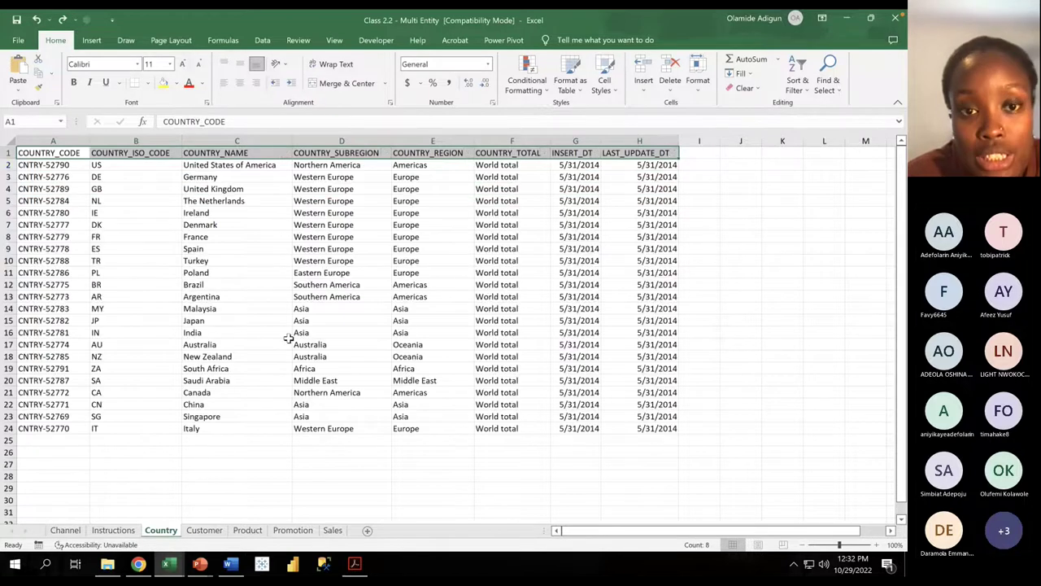
Step: Point out Poland and the country codes for United States, France, Brazil and Japan
click(235, 268)
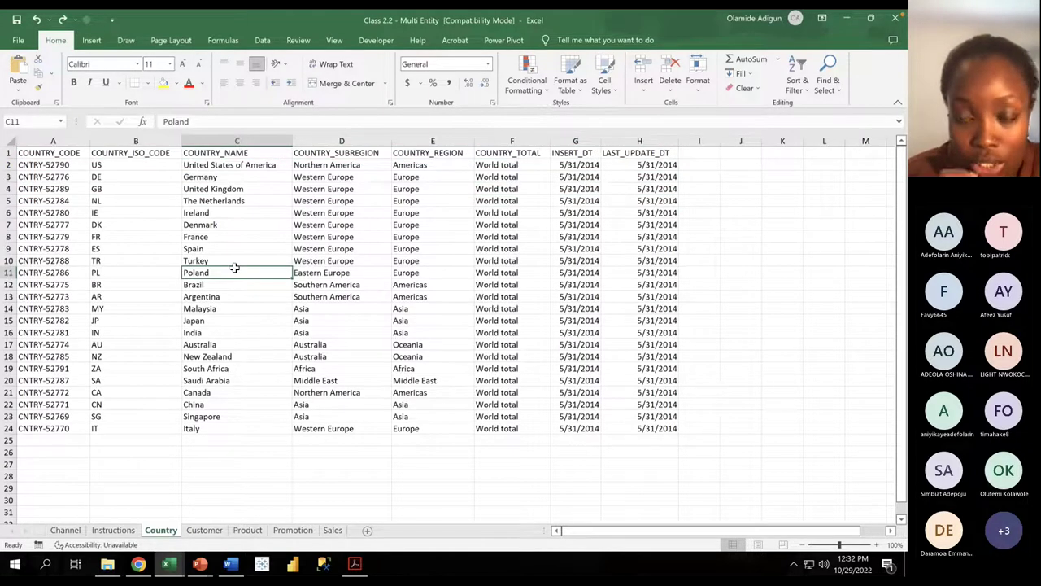
click(55, 154)
click(57, 165)
click(59, 236)
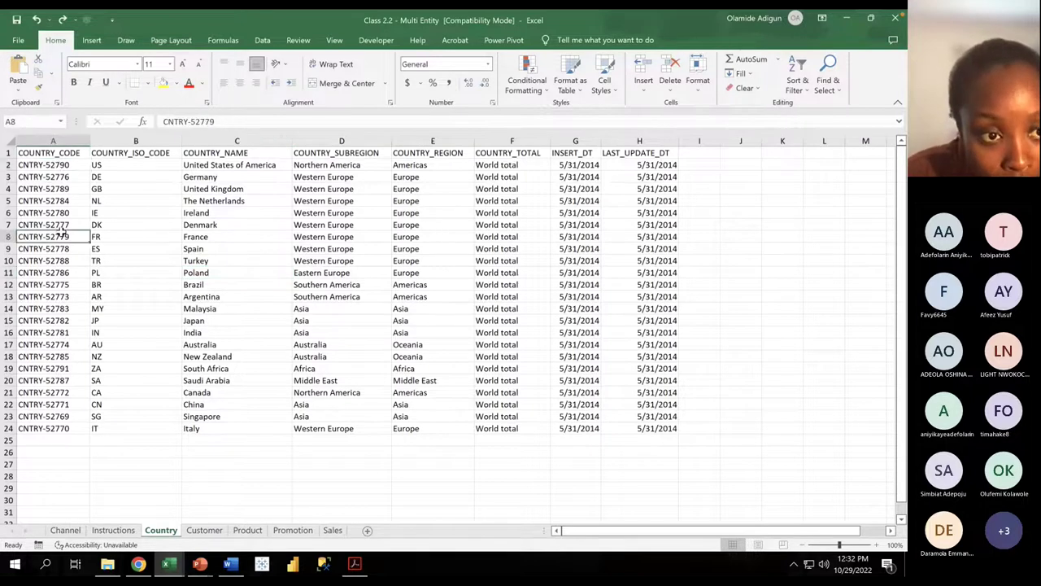
click(62, 283)
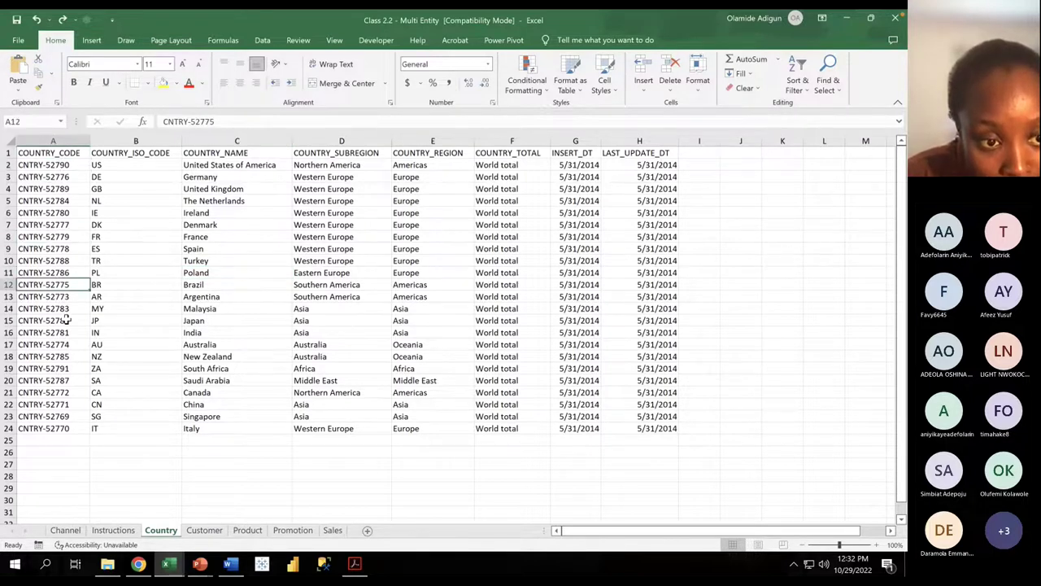
click(65, 321)
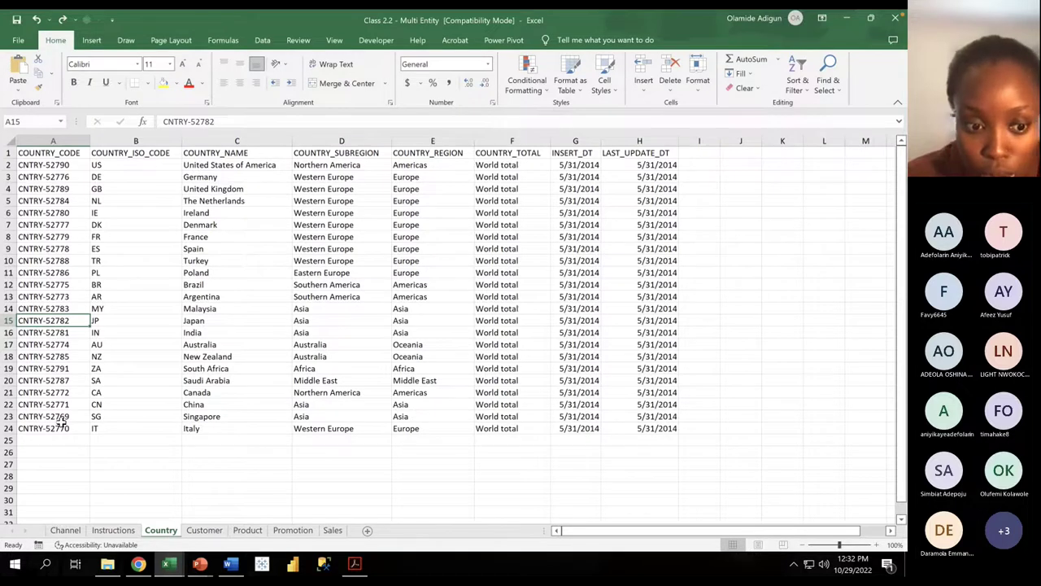
Step: View the Customer sheet, then scroll through the Product sheet's columns
click(205, 533)
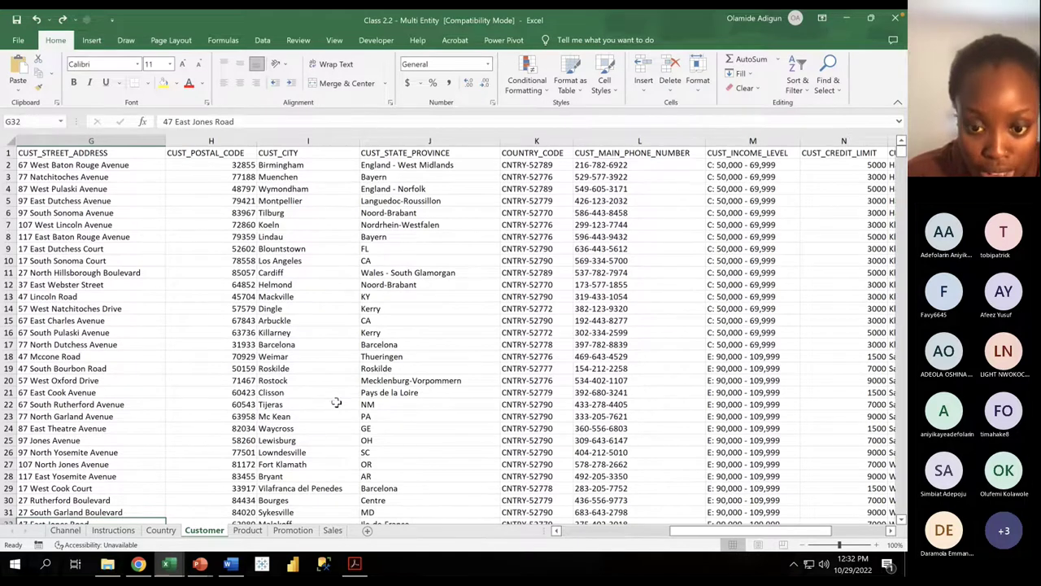
click(248, 530)
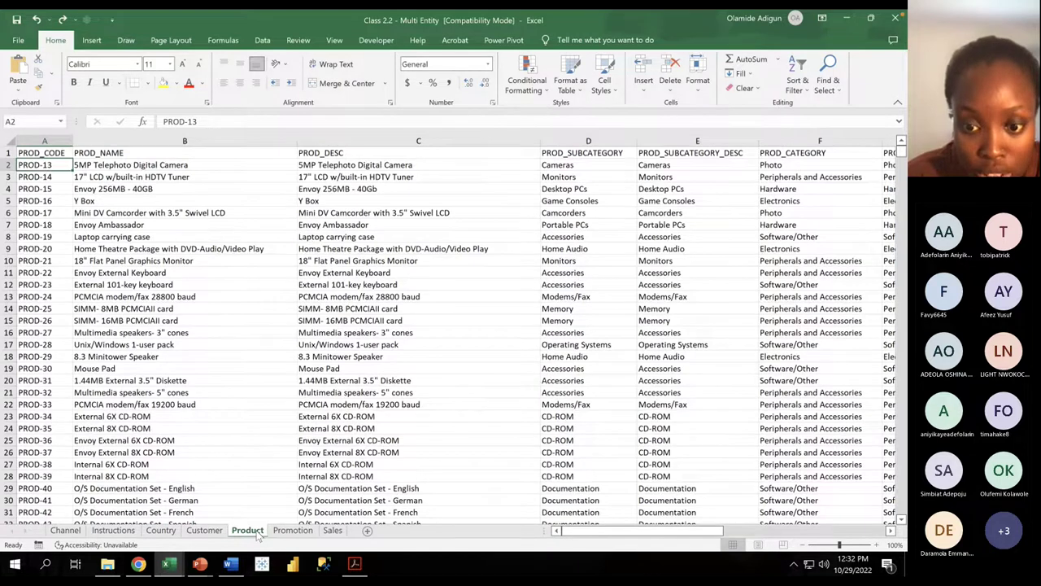
drag(574, 531, 44, 195)
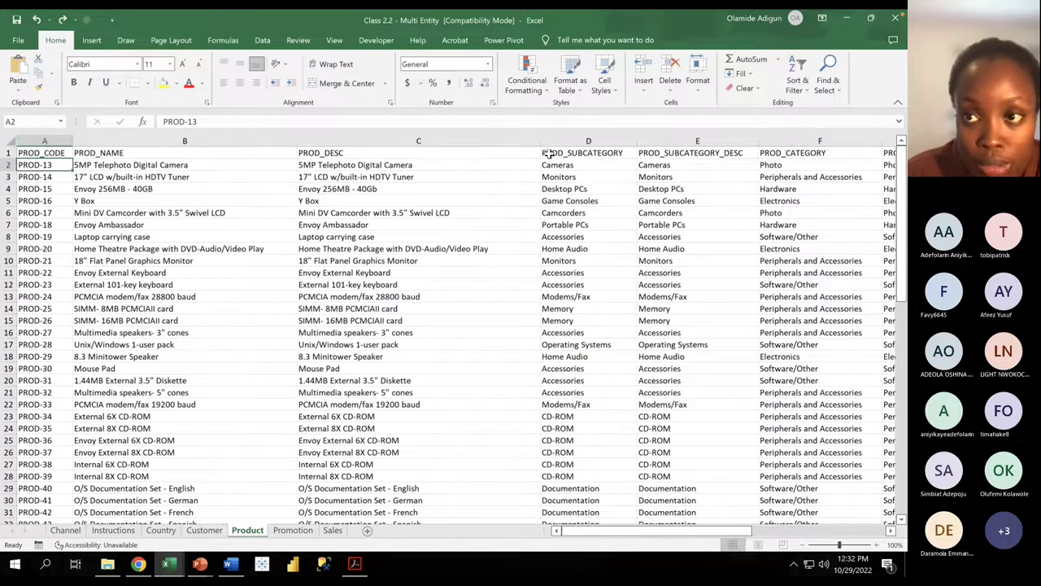
Step: Minimize the Class 2 copy Excel window
click(844, 17)
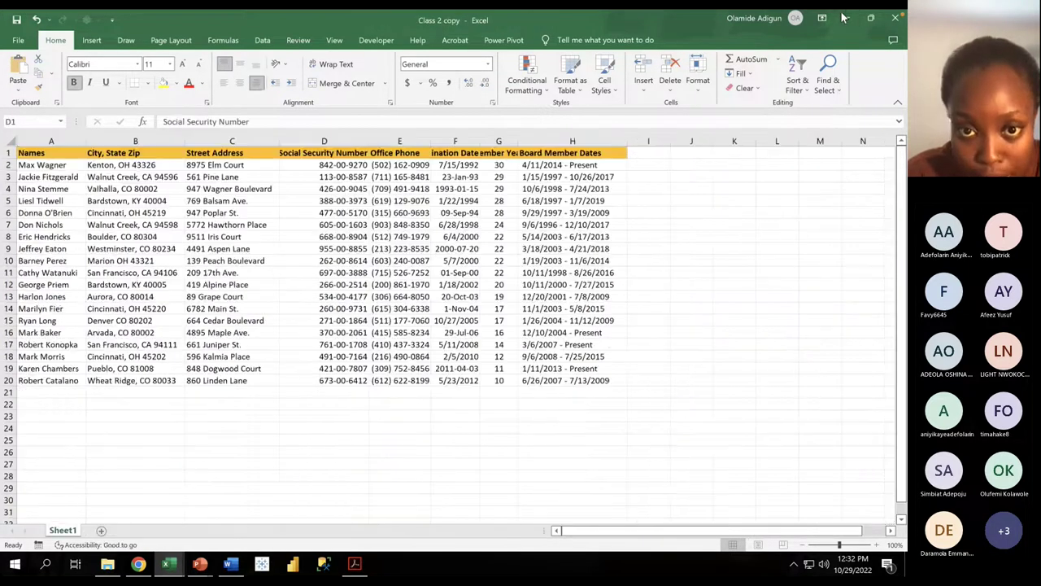
click(843, 17)
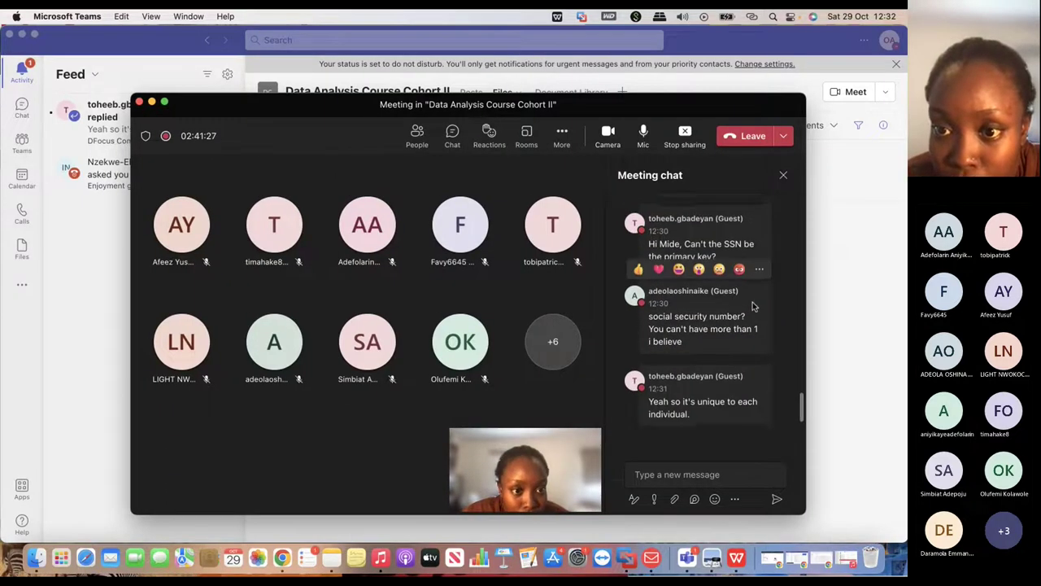
Step: Scroll the Teams chat to the newest SSN replies, then switch back to the Word desktop
scroll(753, 304, up, 2)
scroll(753, 304, down, 3)
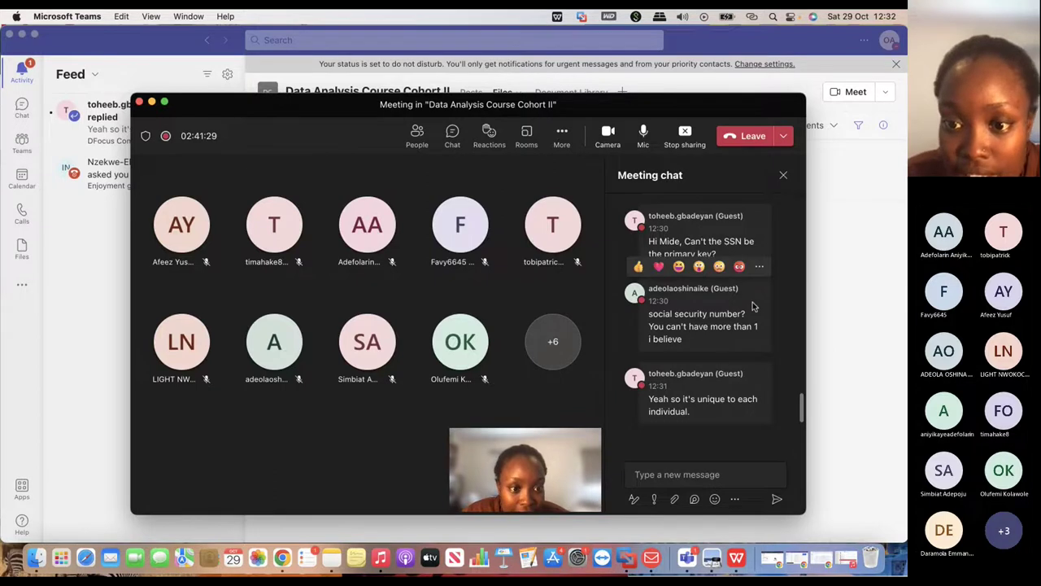
key(ctrl+Right)
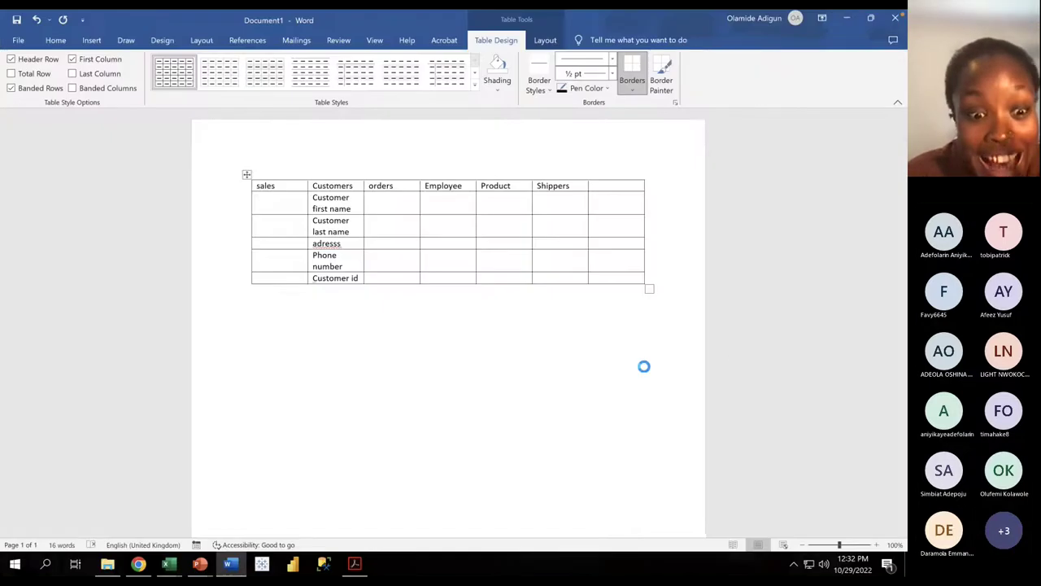
Step: Open Class 2 copy, check Social Security Number and Street Address cells, then select the Names column
mouse_move(169, 563)
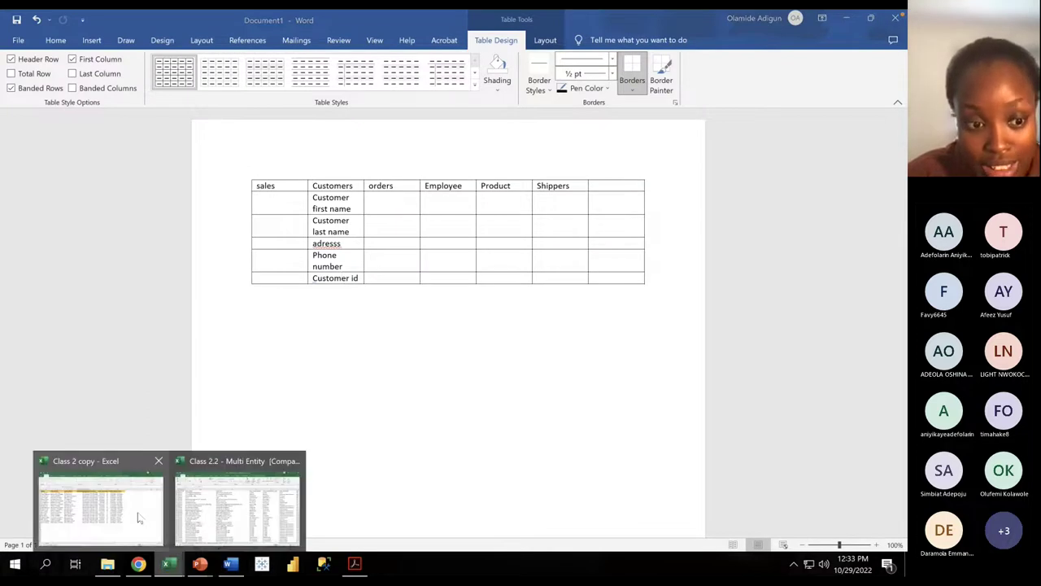
click(138, 517)
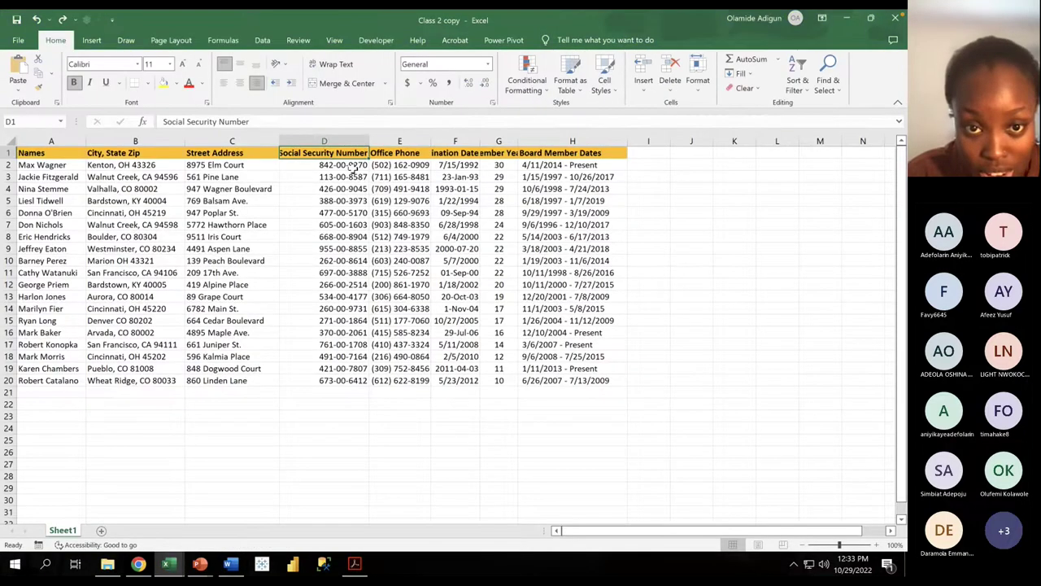
click(352, 165)
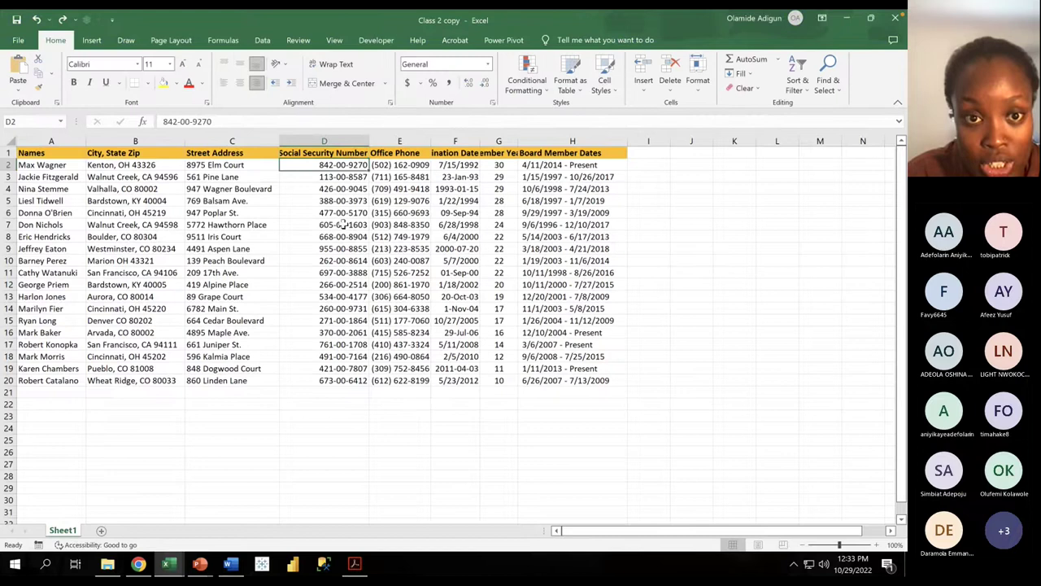
click(248, 165)
click(255, 200)
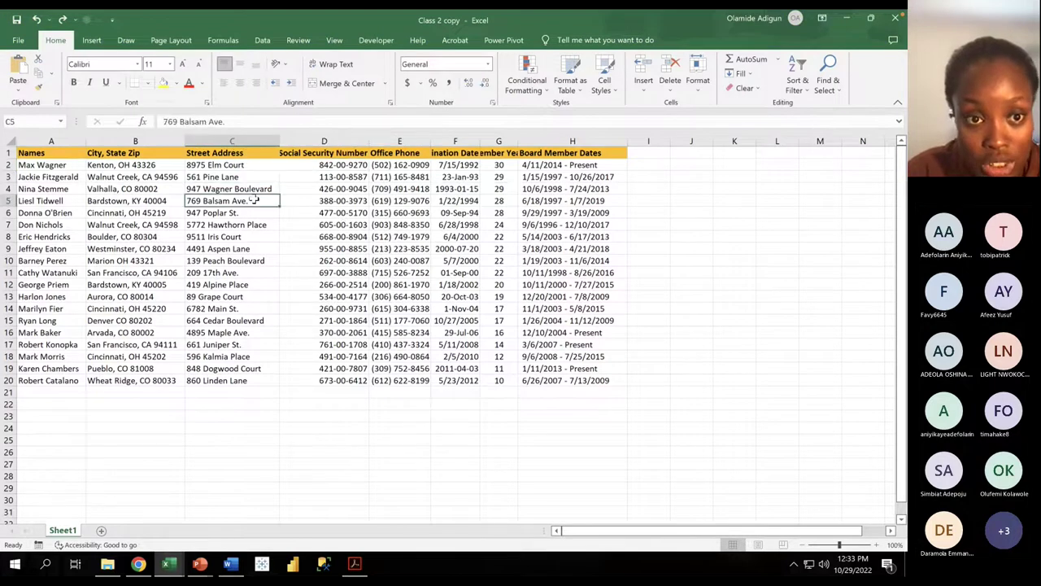
click(257, 224)
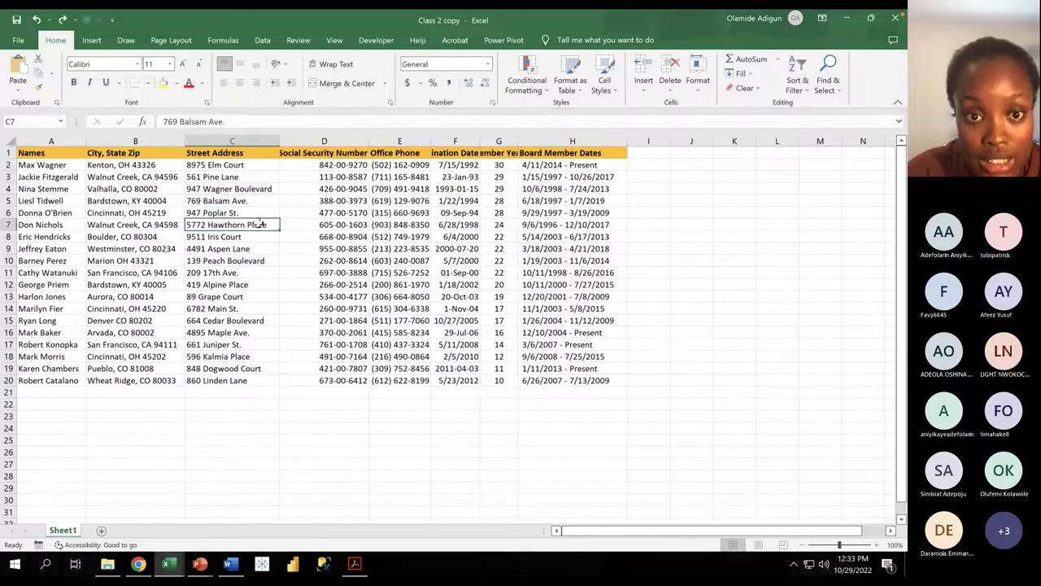
click(257, 272)
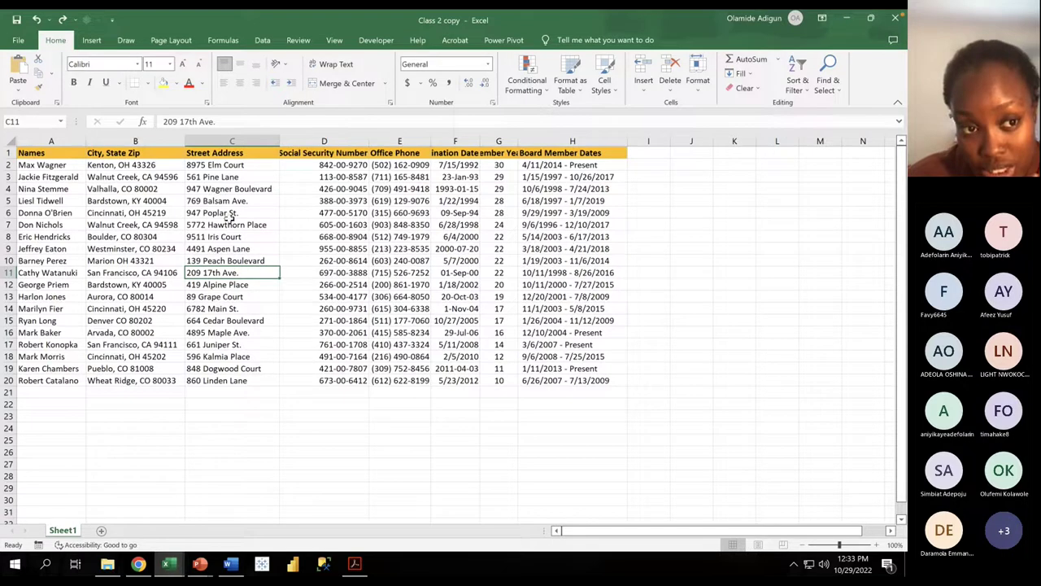
click(57, 141)
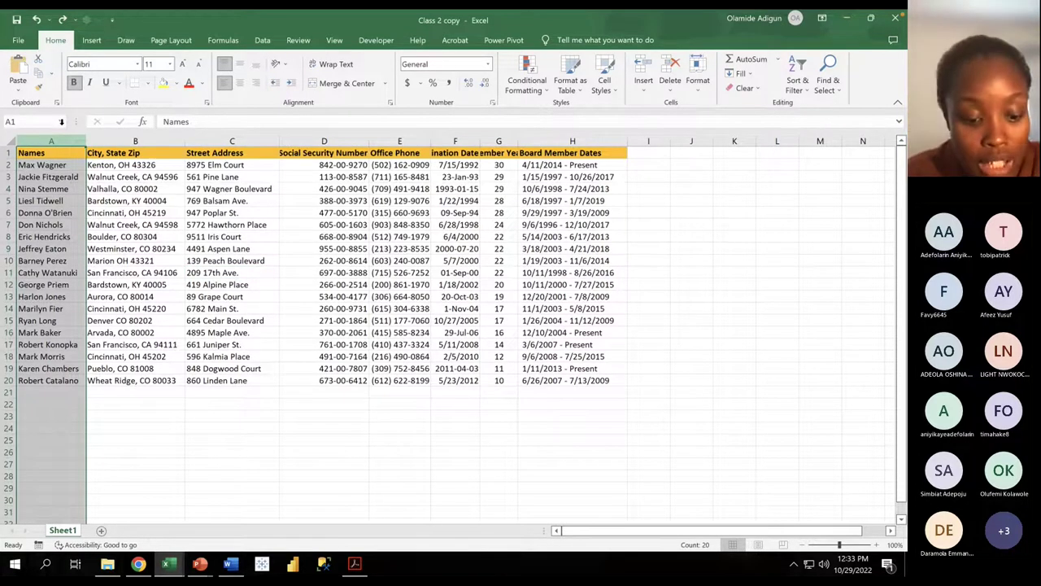
right_click(71, 140)
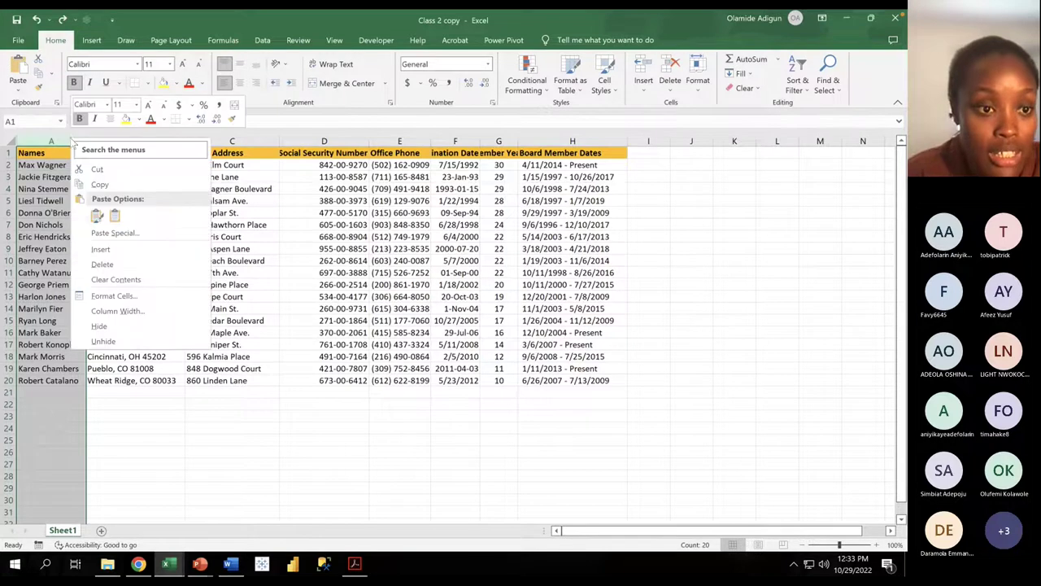
click(101, 249)
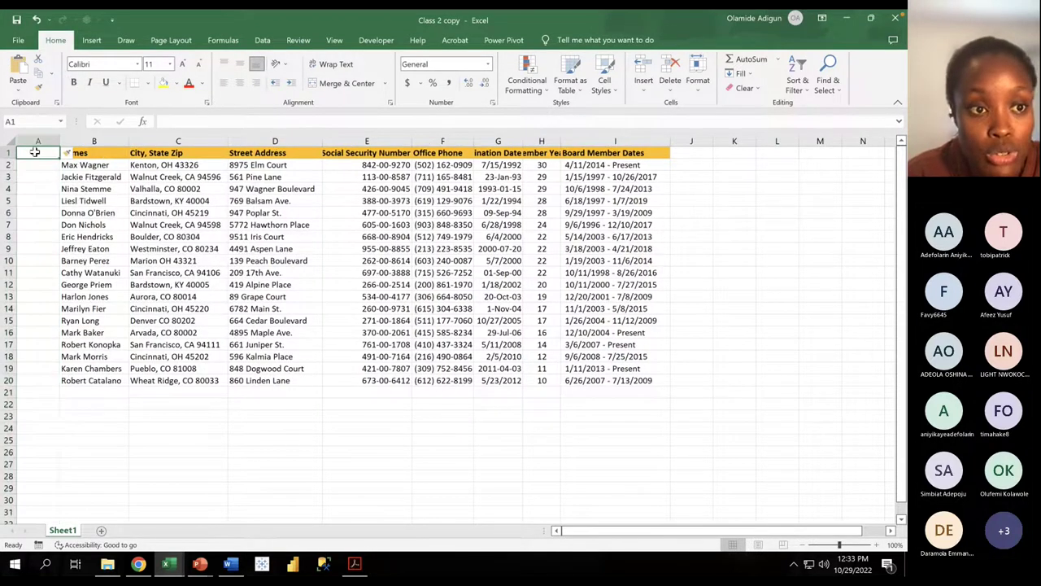
text(ID)
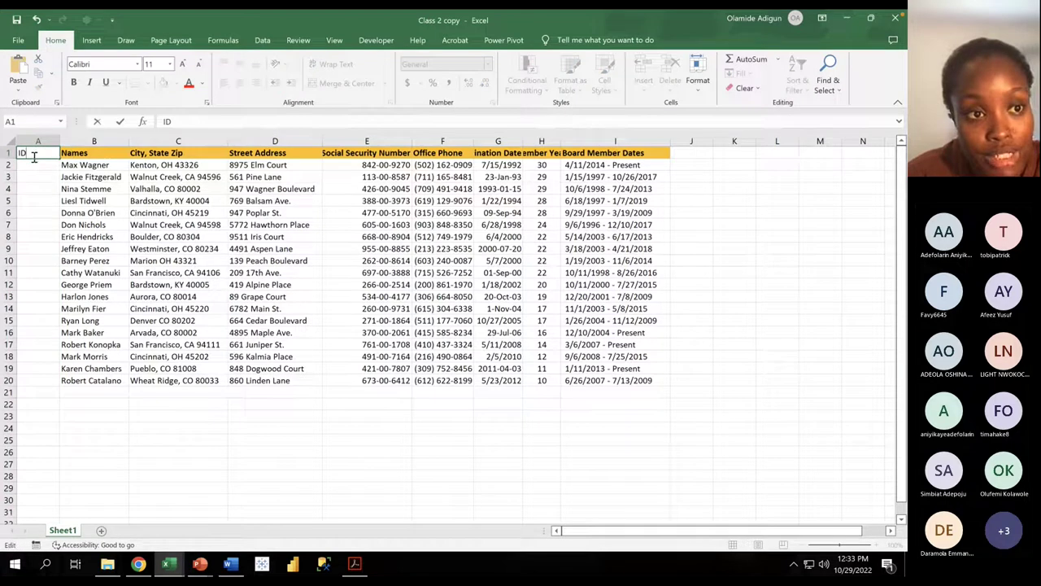
key(Return)
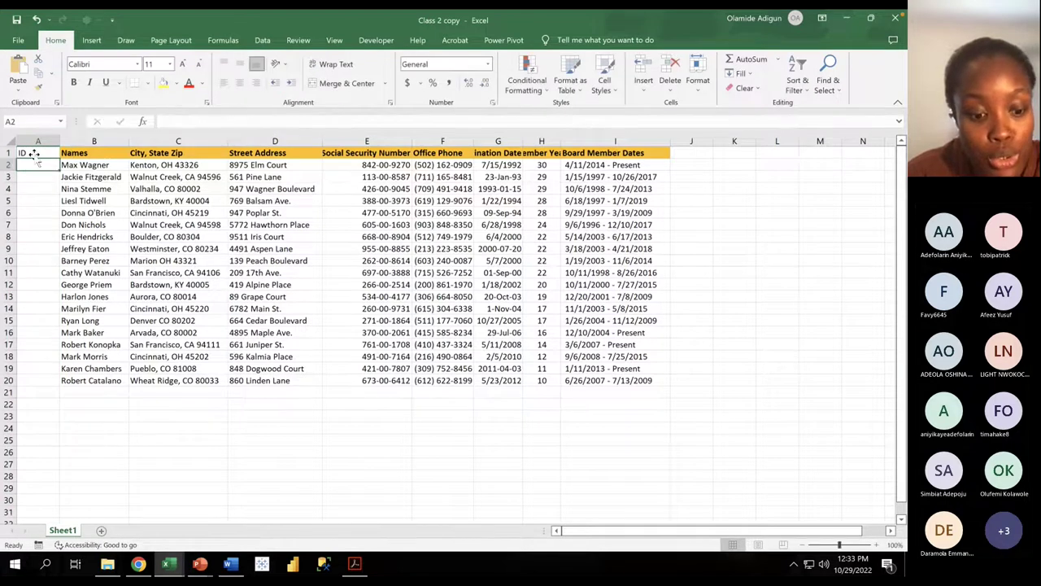
text(002)
key(Return)
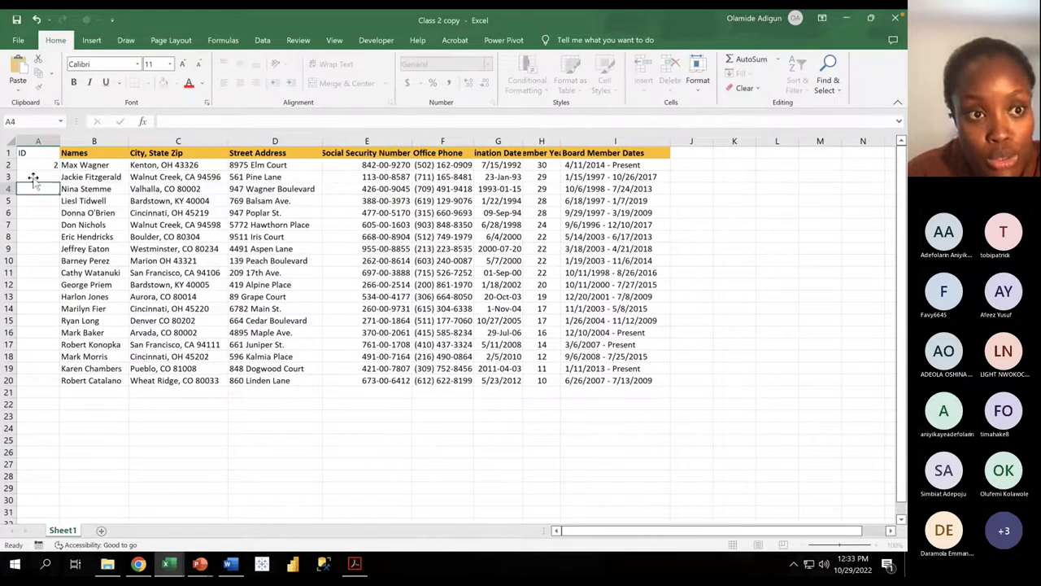
click(42, 165)
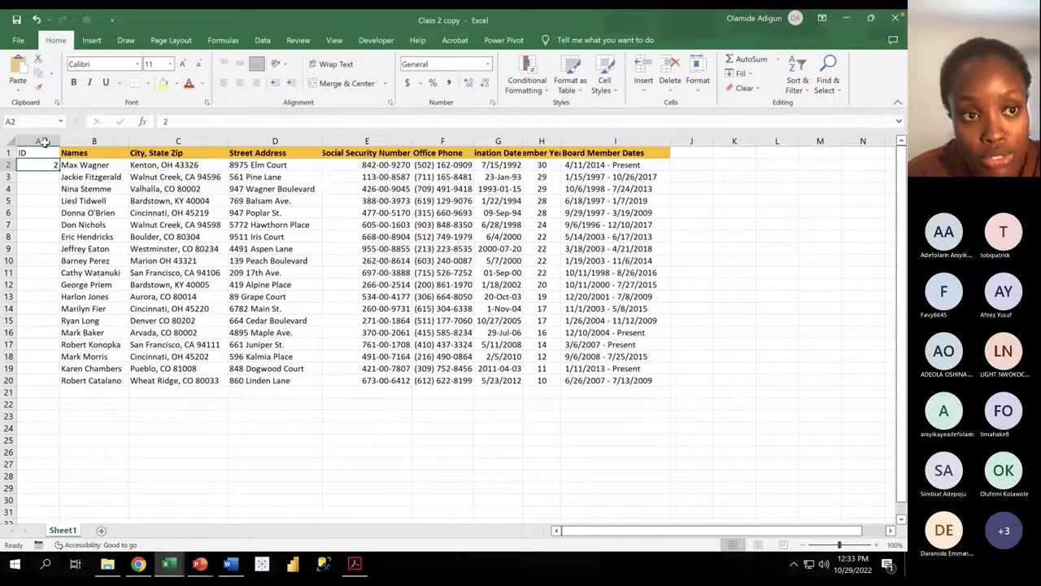
click(39, 137)
right_click(48, 141)
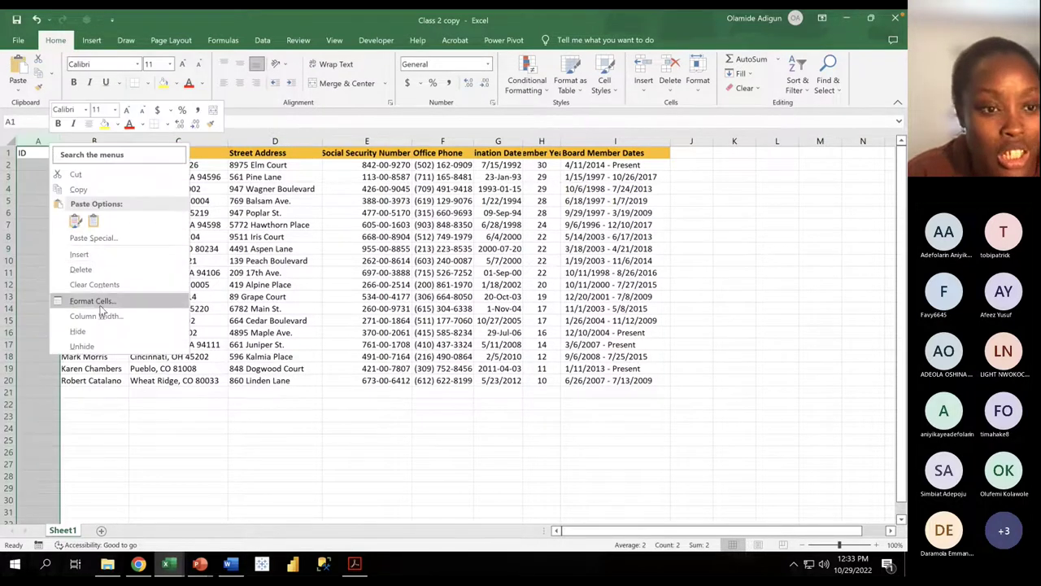
click(81, 268)
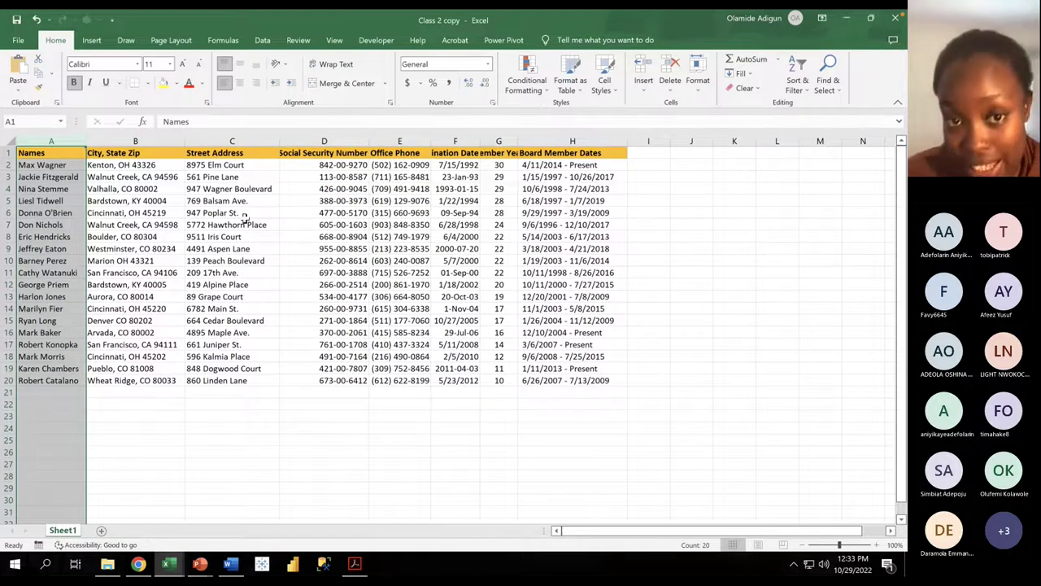
click(322, 162)
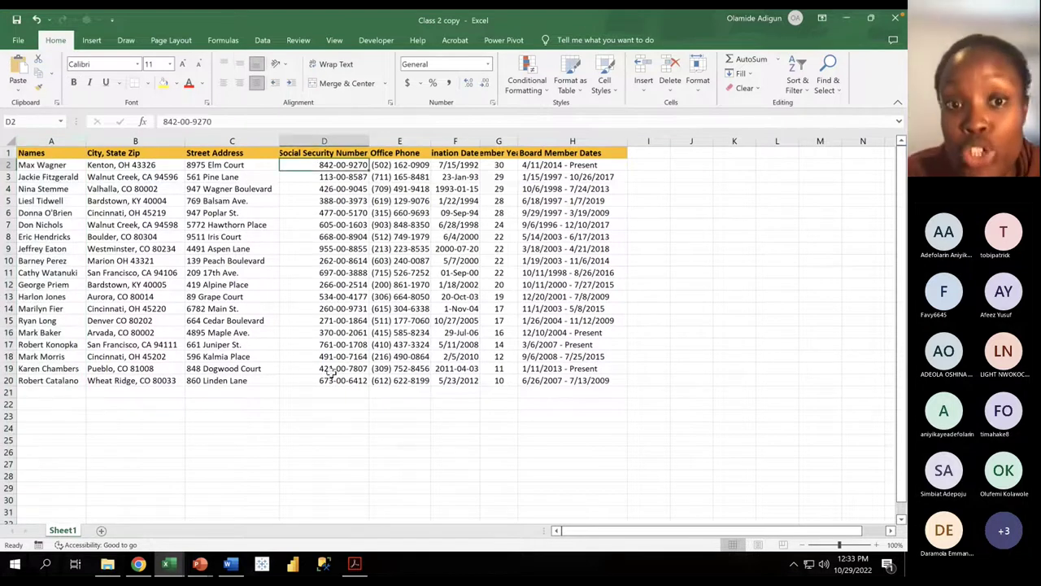
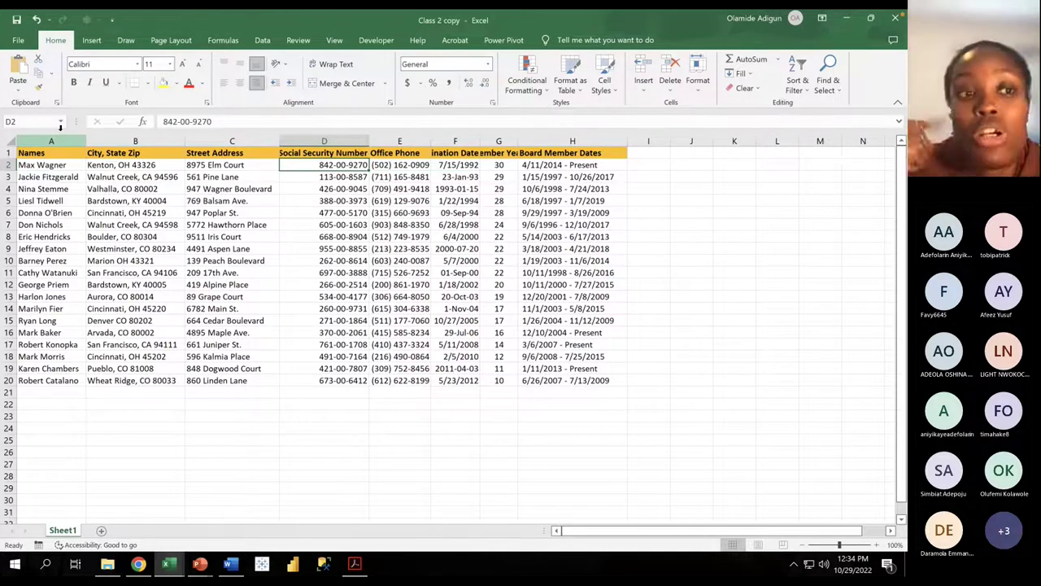
Step: Highlight the Names column, street addresses and Social Security Number column on the board-member sheet
click(59, 138)
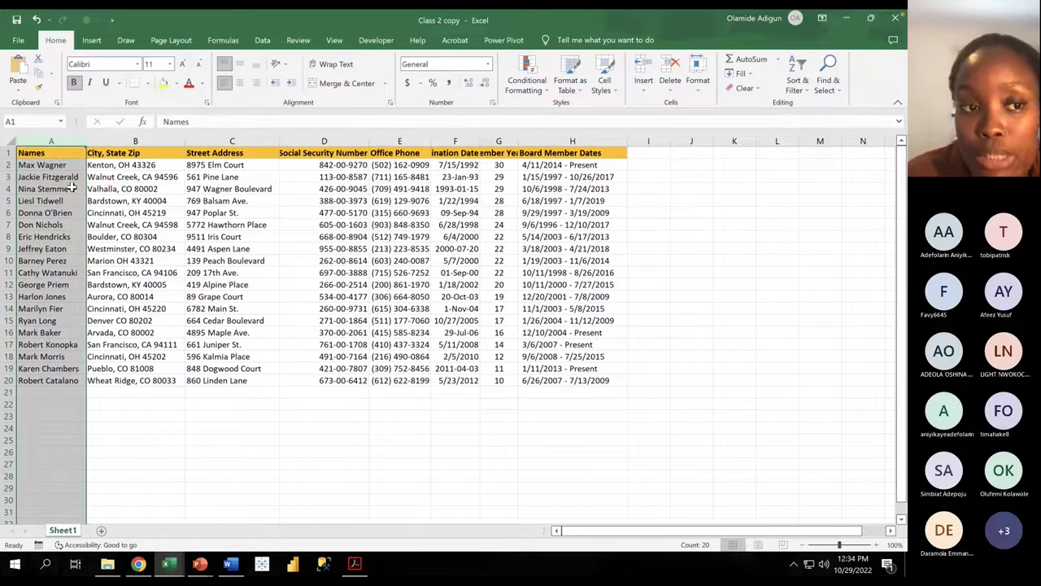
click(244, 297)
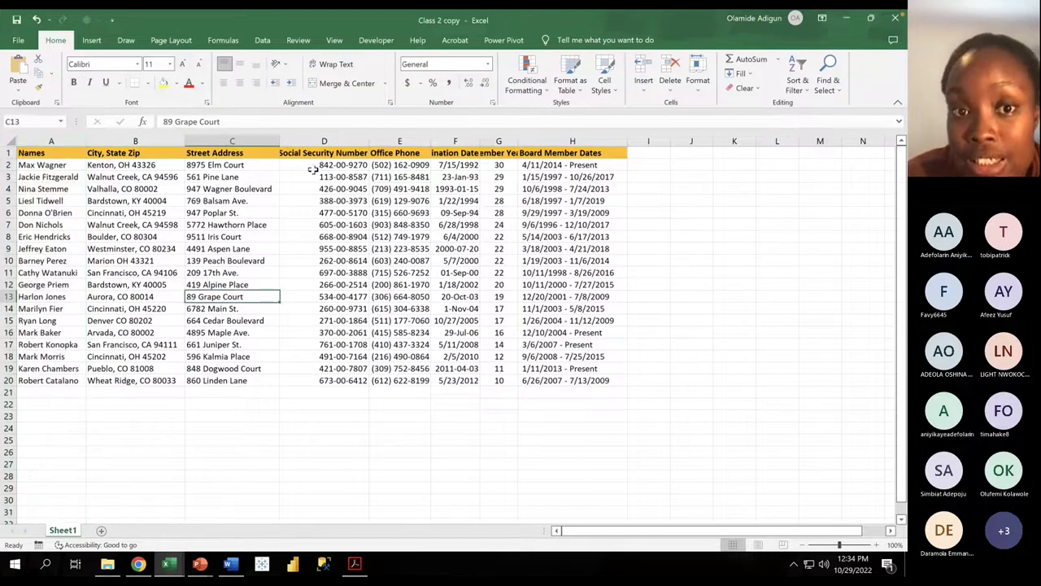
drag(312, 162, 311, 373)
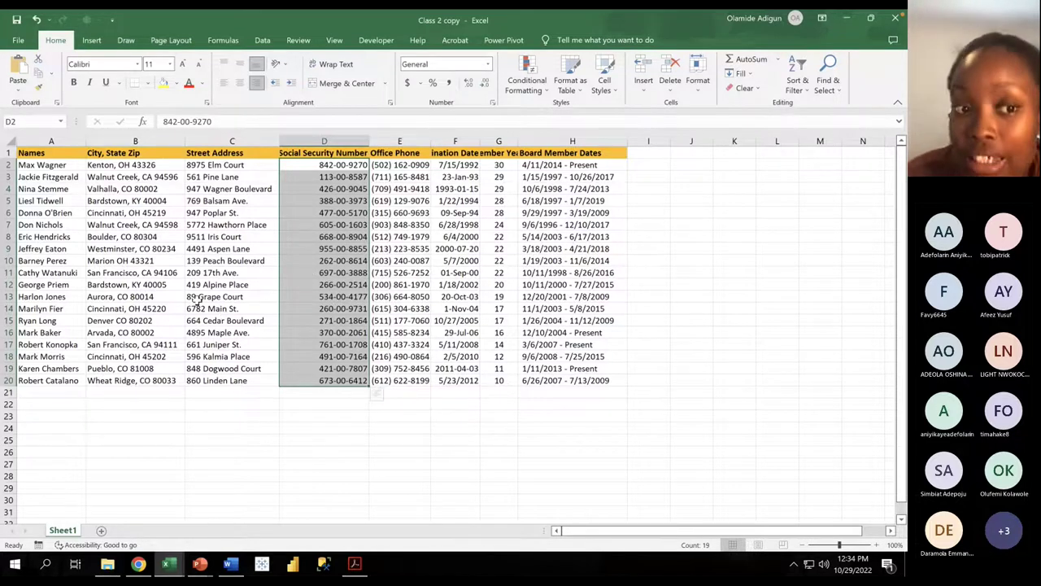
click(205, 260)
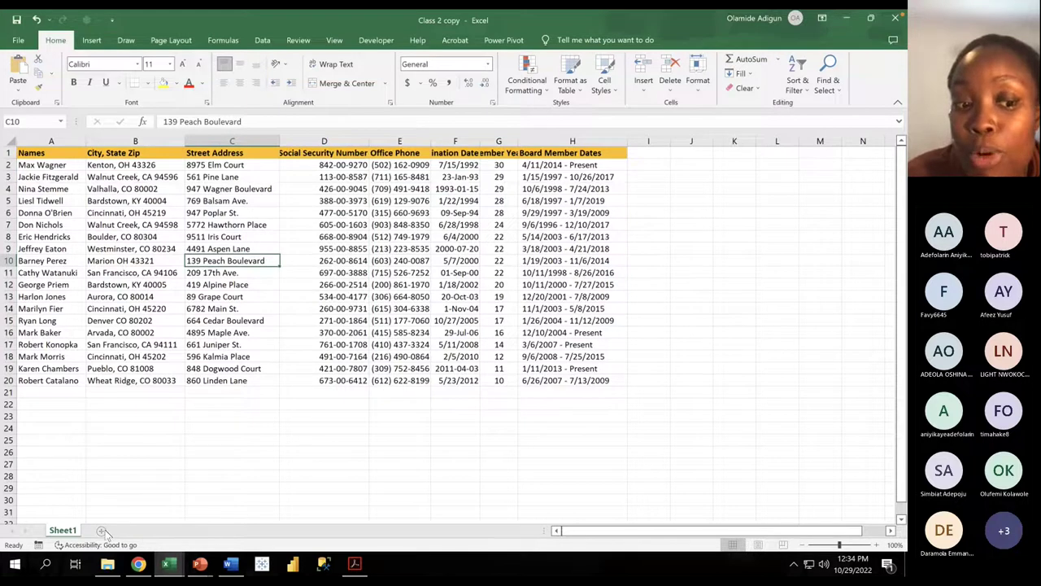
click(325, 138)
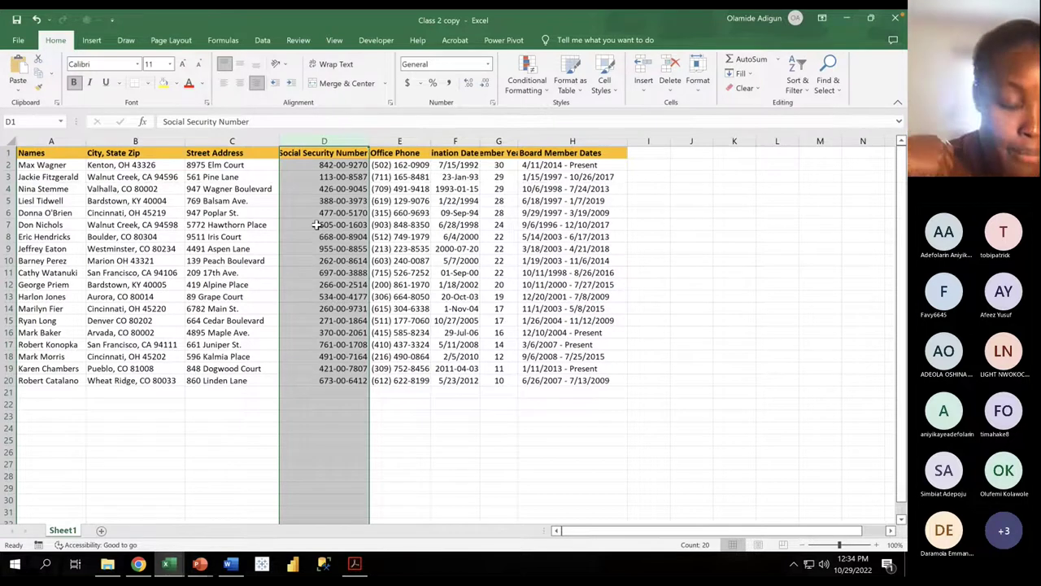
click(411, 257)
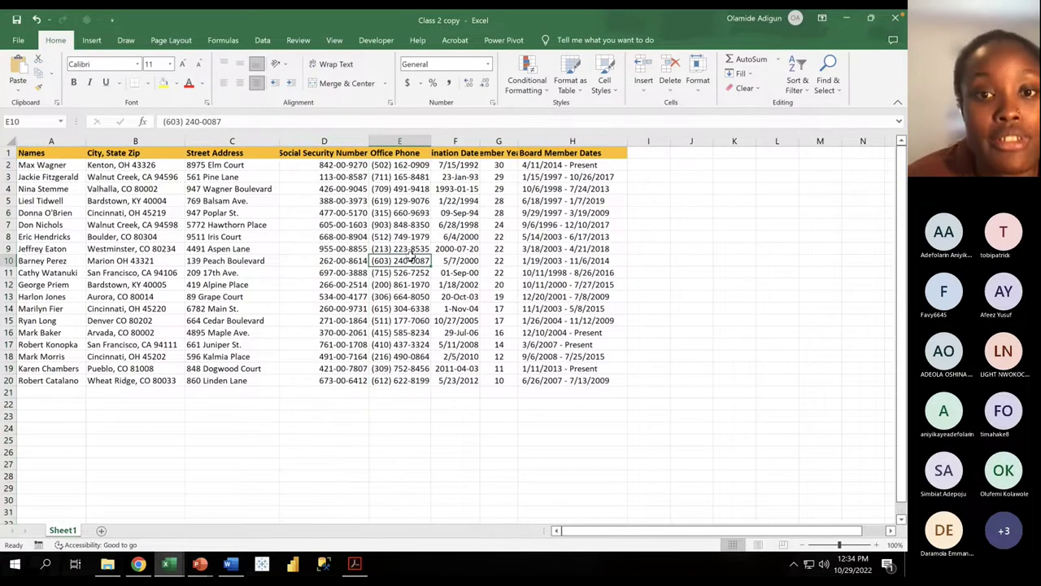
key(ctrl+Left)
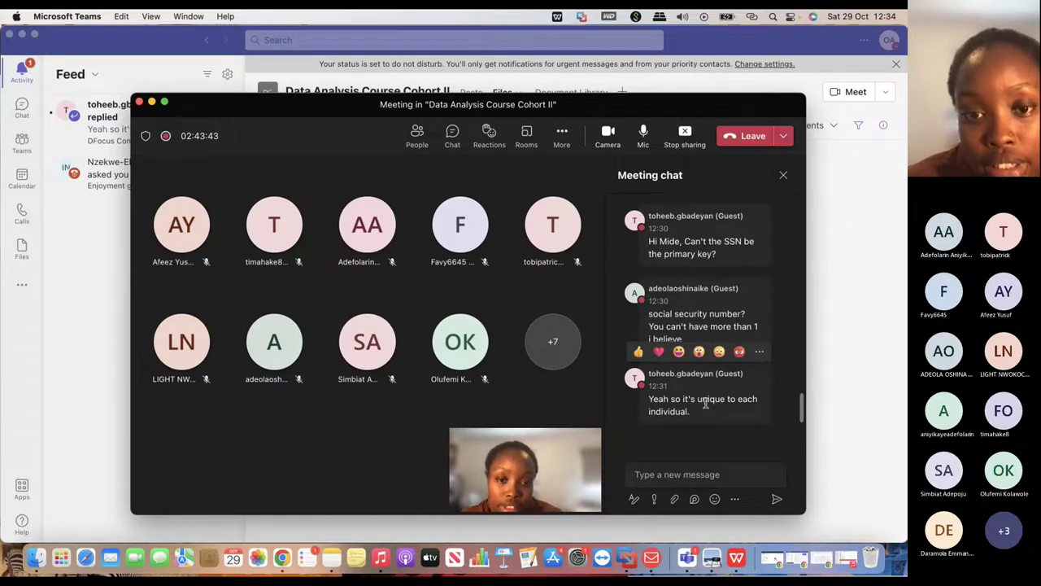
Step: Scroll through the Teams meeting chat to read the messages about using the SSN as primary key
scroll(678, 234, up, 1)
scroll(679, 233, up, 2)
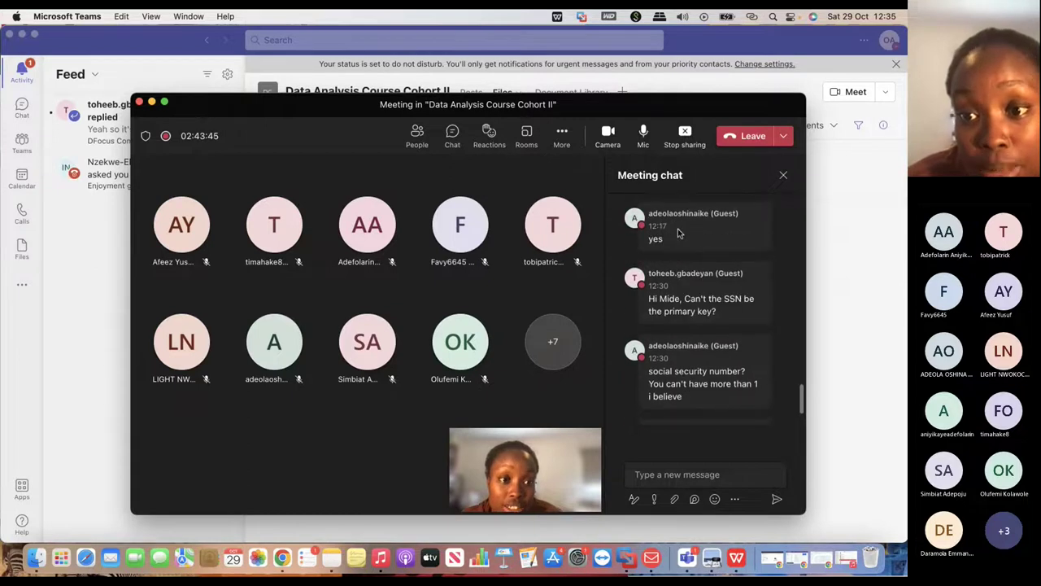
scroll(683, 234, down, 3)
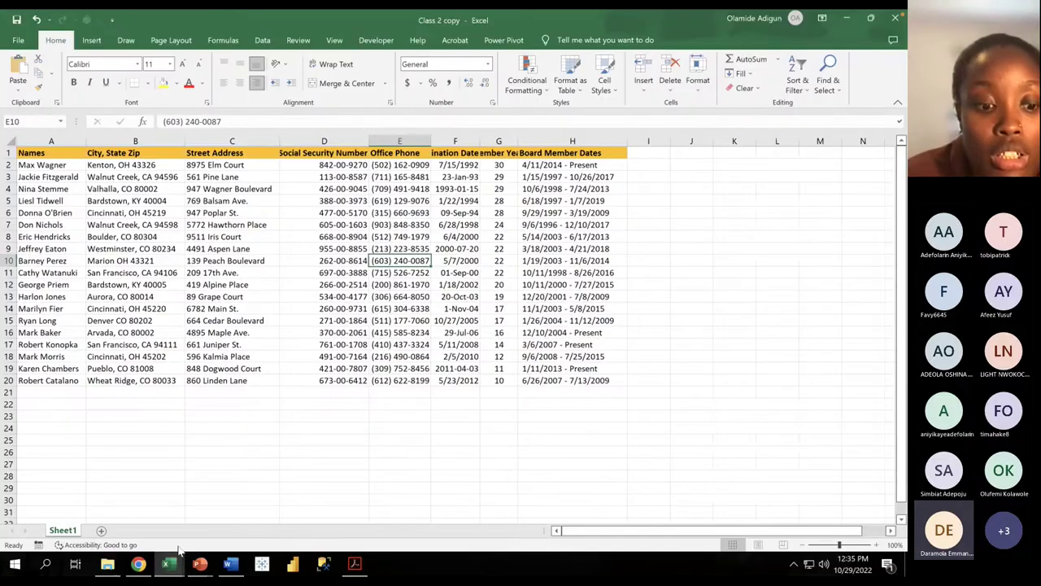
Step: Widen the PROMO_CODE column slightly on the Multi Entity workbook's Promotion sheet, then return to Class 2 copy
mouse_move(169, 563)
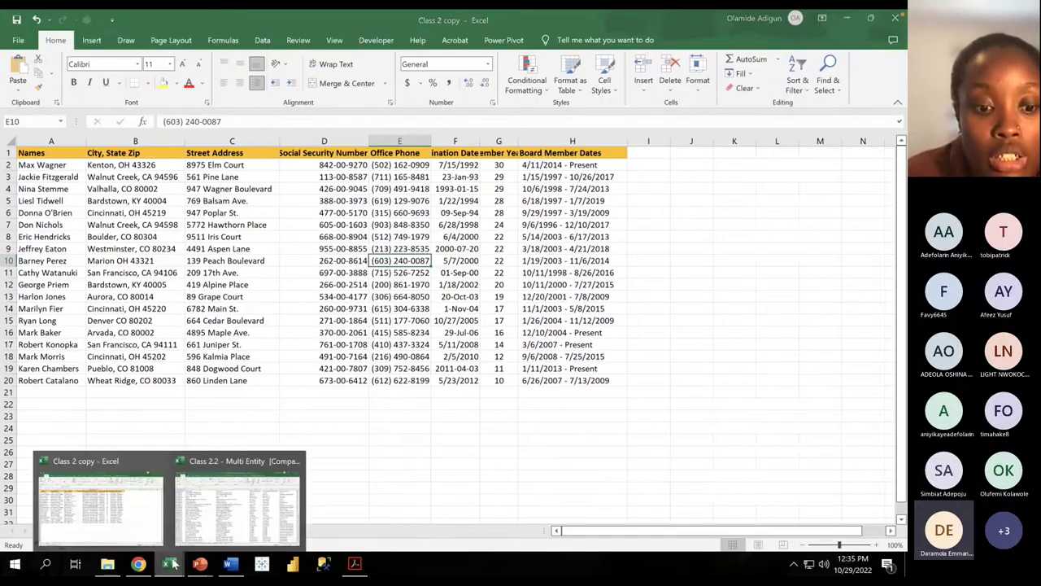
click(205, 528)
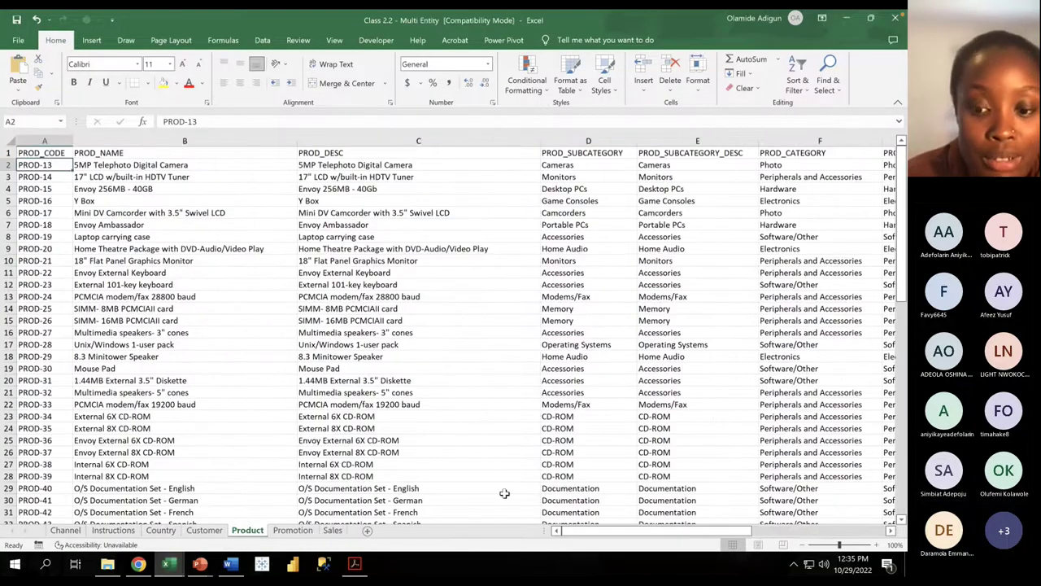
click(291, 530)
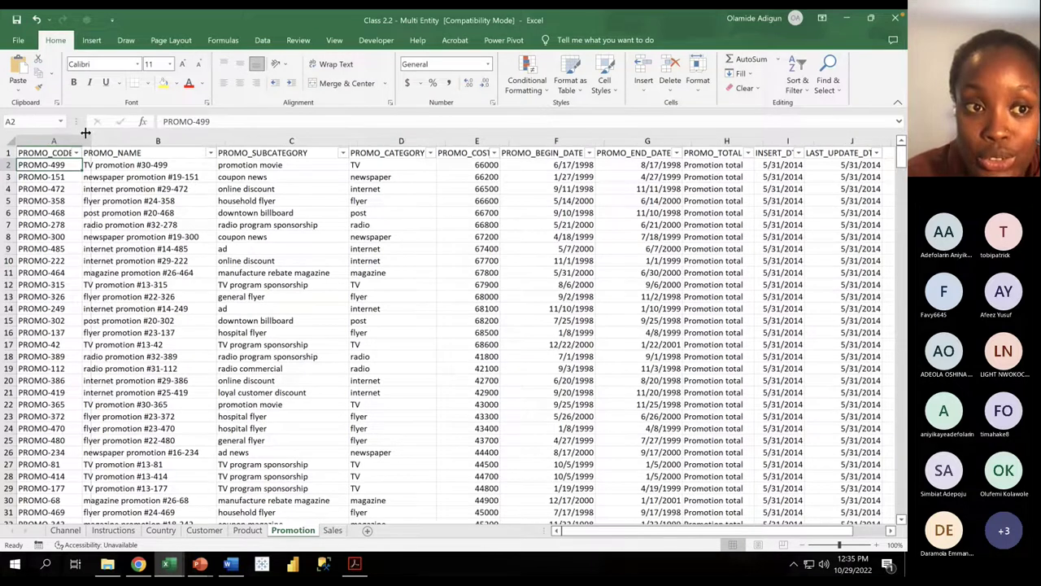
drag(82, 140, 91, 139)
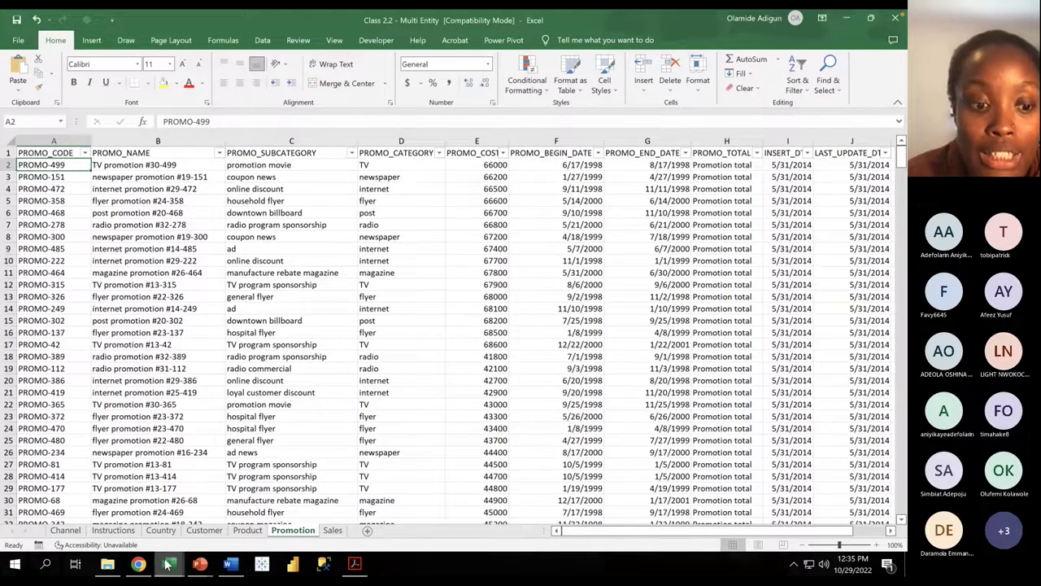
mouse_move(167, 563)
click(100, 503)
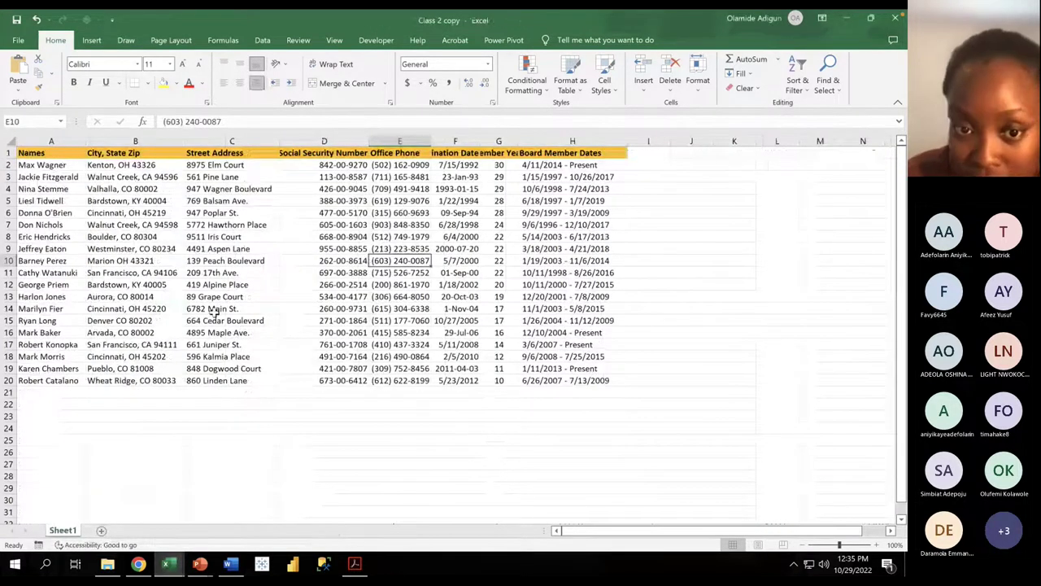
Step: Highlight the Social Security Numbers in column D and several street addresses to show they are unique
drag(335, 176, 339, 371)
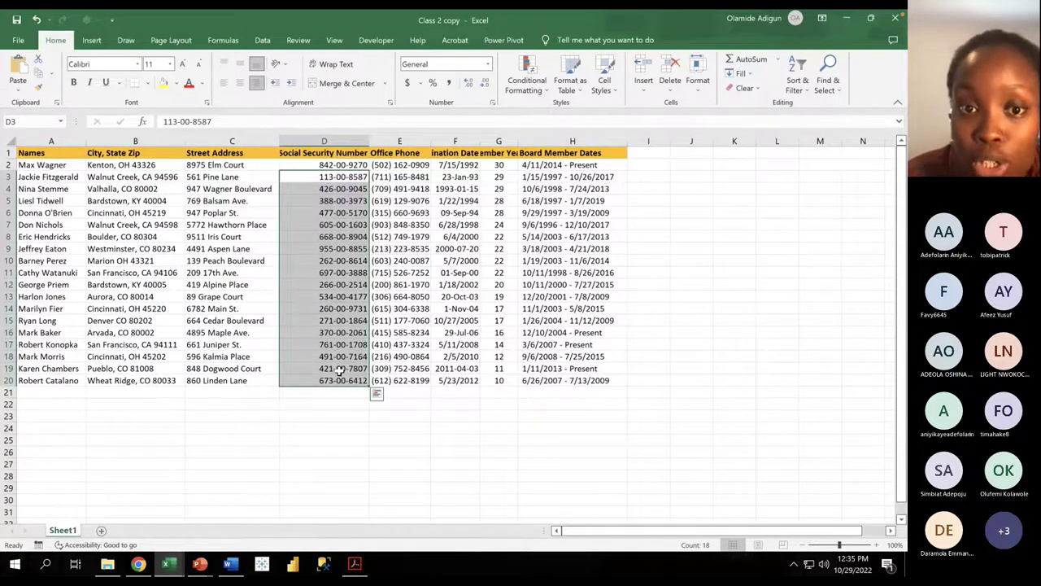
click(336, 221)
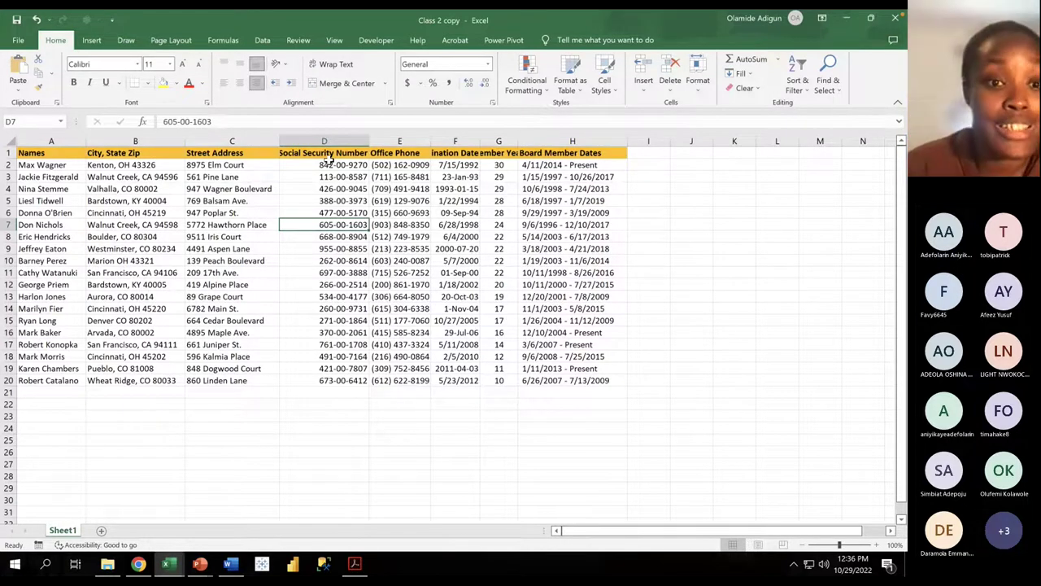
click(205, 236)
click(242, 271)
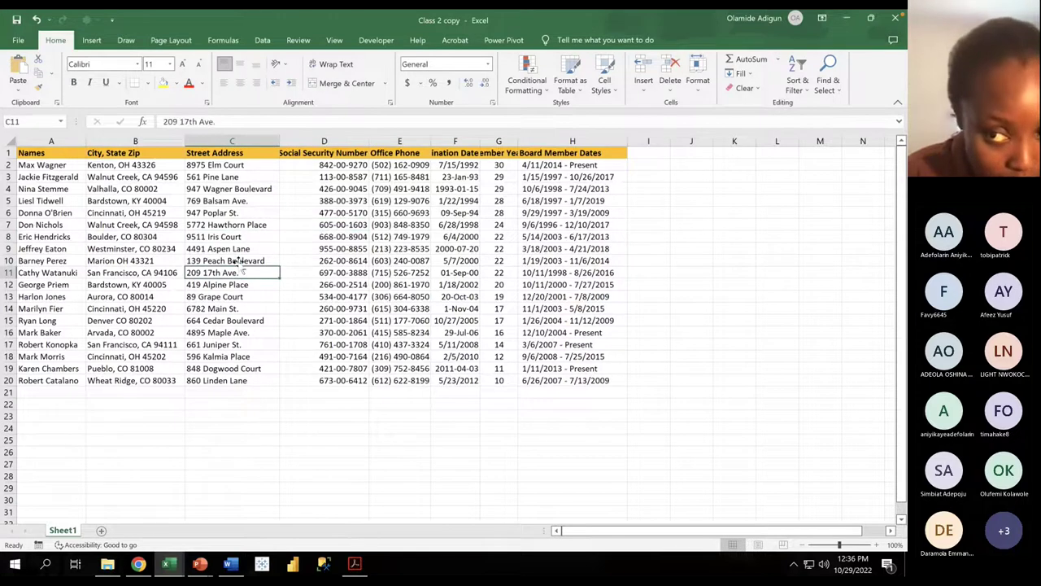
click(241, 219)
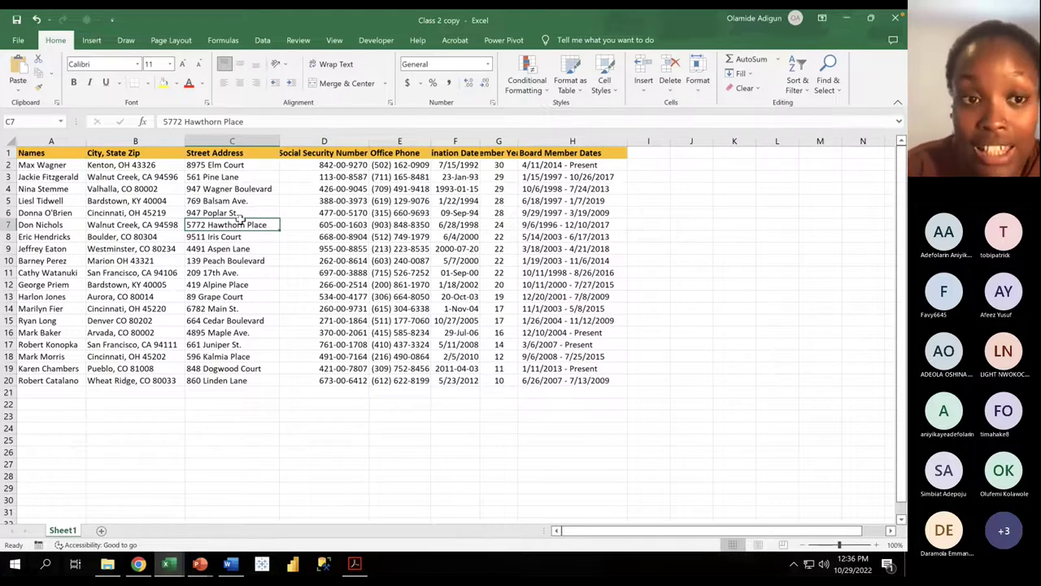
click(300, 188)
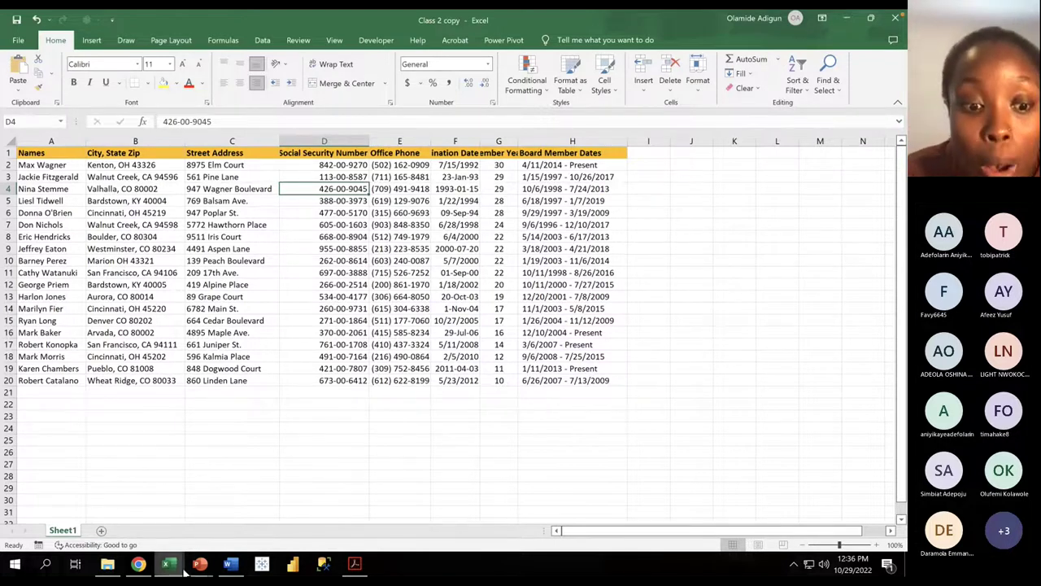
mouse_move(169, 564)
click(217, 528)
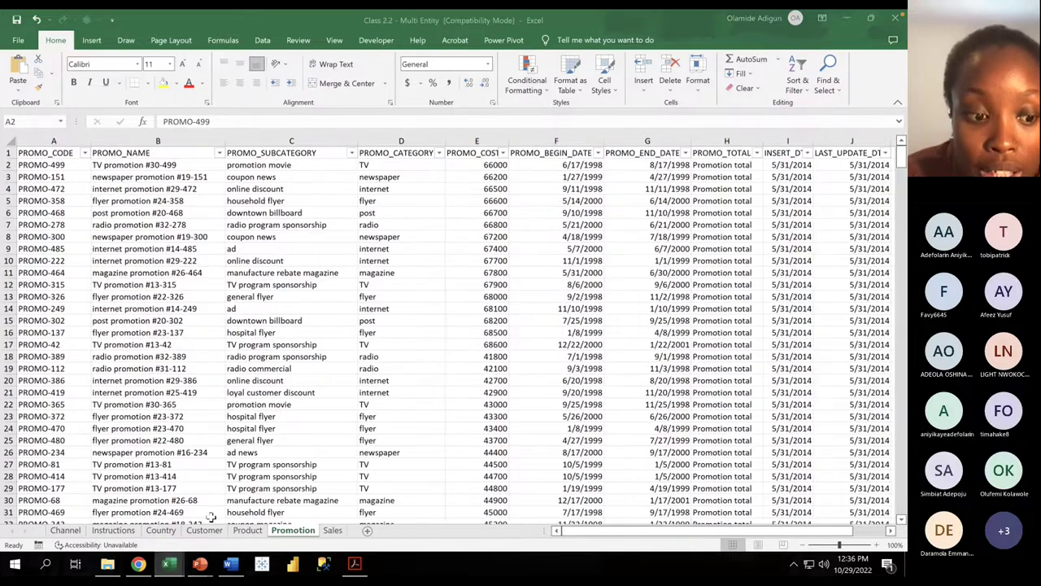
Step: Open the Channel sheet and select its CHANNEL_CODE values and descriptions
click(65, 529)
click(106, 189)
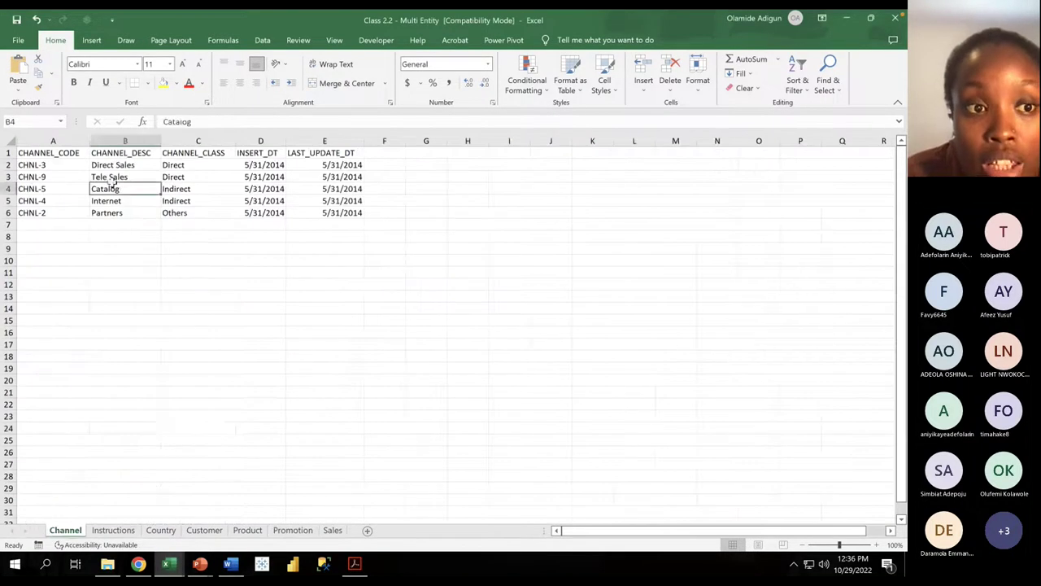
drag(69, 152, 68, 204)
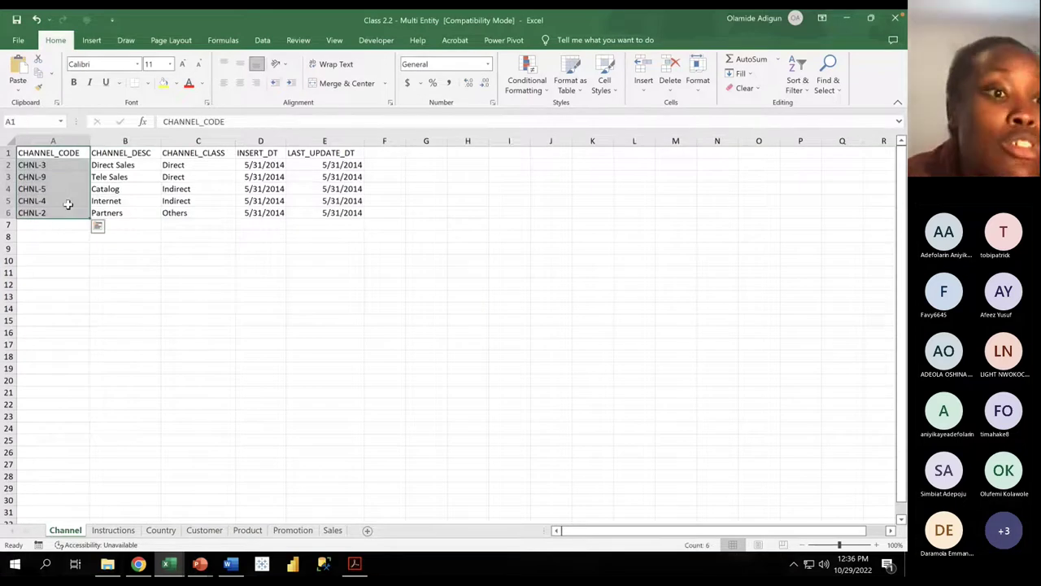
click(58, 165)
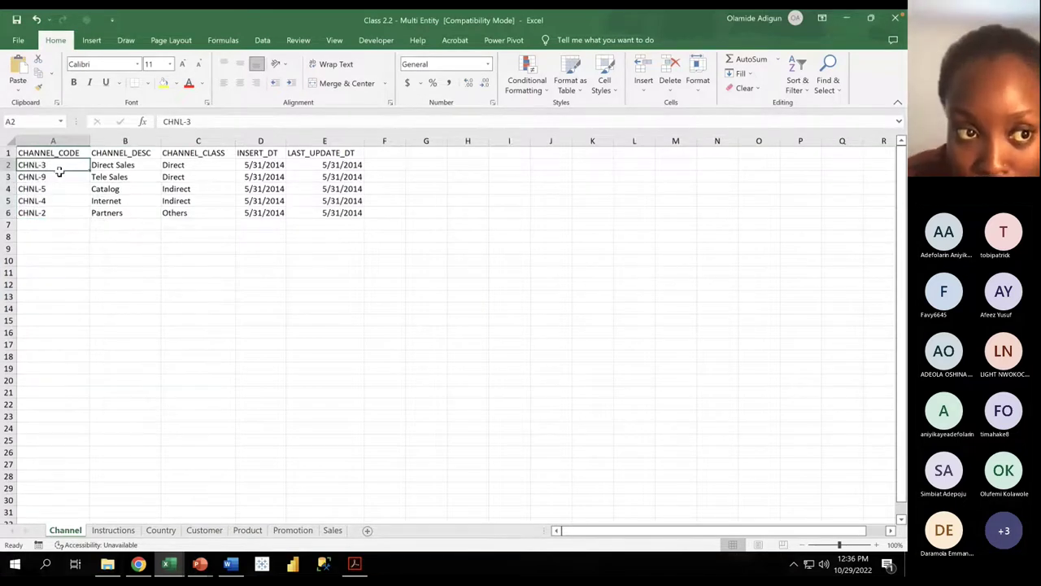
Step: Type and then erase the stray 'cuhannel id' text in A9, and reselect CHANNEL_CODE A1:A6
click(67, 245)
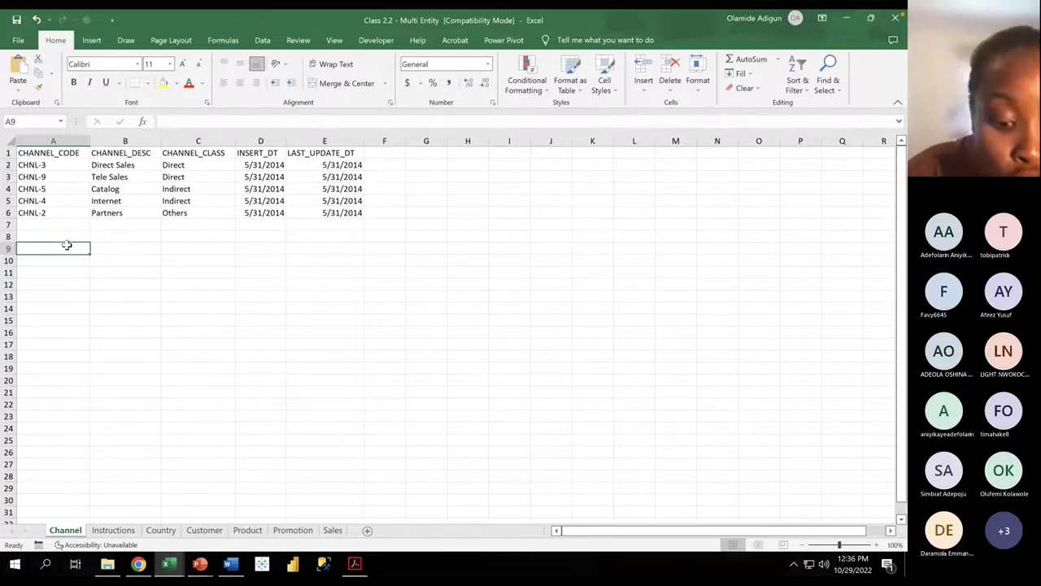
text(cu)
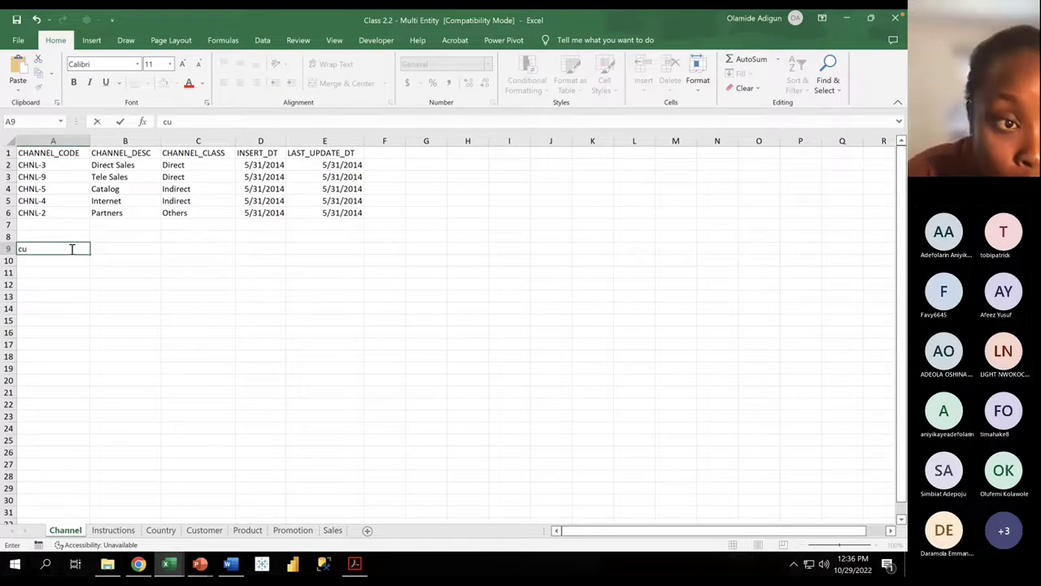
text(hann)
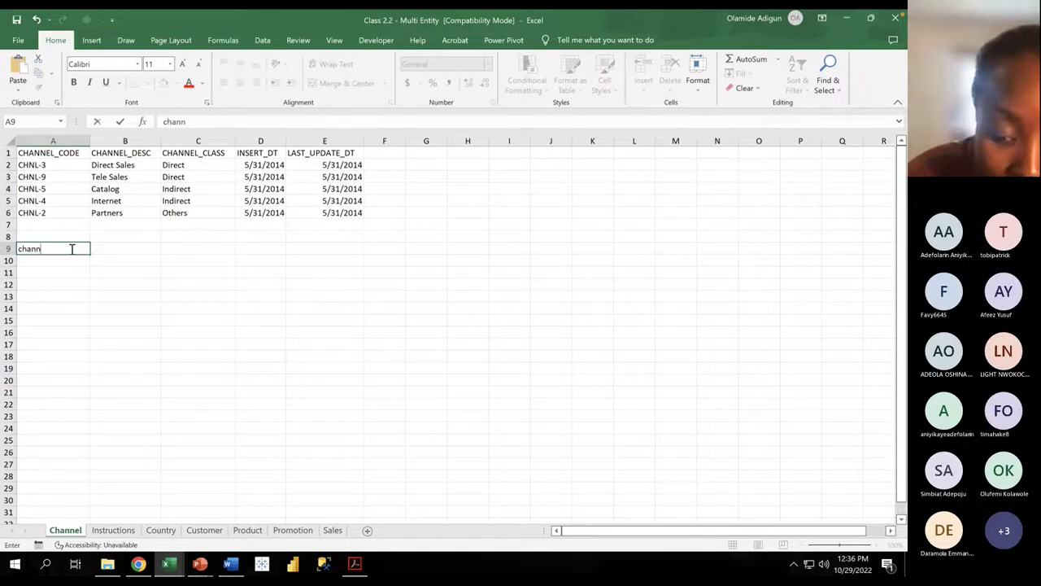
text(el id)
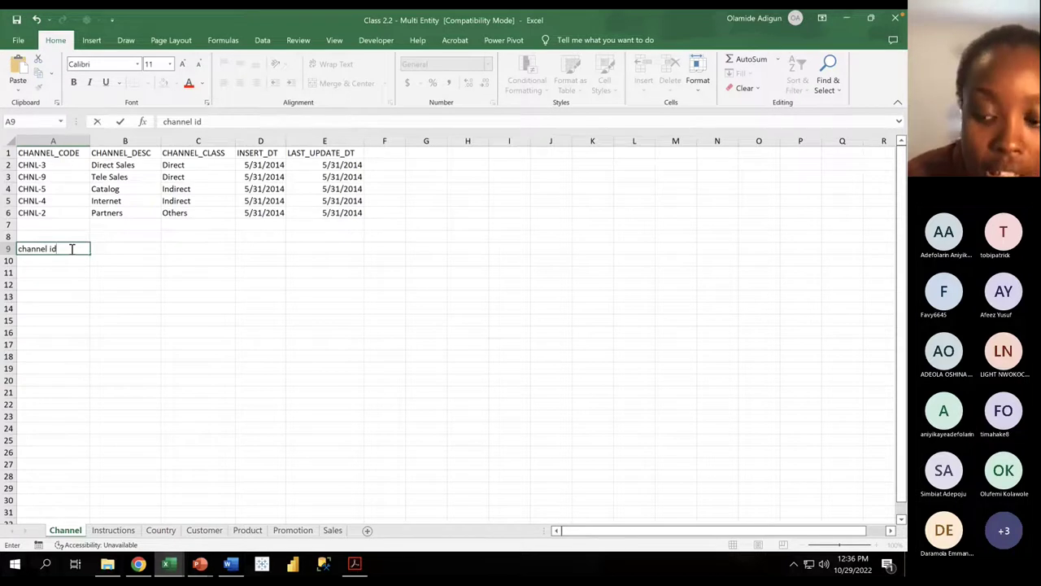
key(BackSpace)
key(BackSpace)
key(BackSpace)
key(BackSpace)
key(BackSpace)
key(BackSpace)
key(BackSpace)
key(BackSpace)
key(BackSpace)
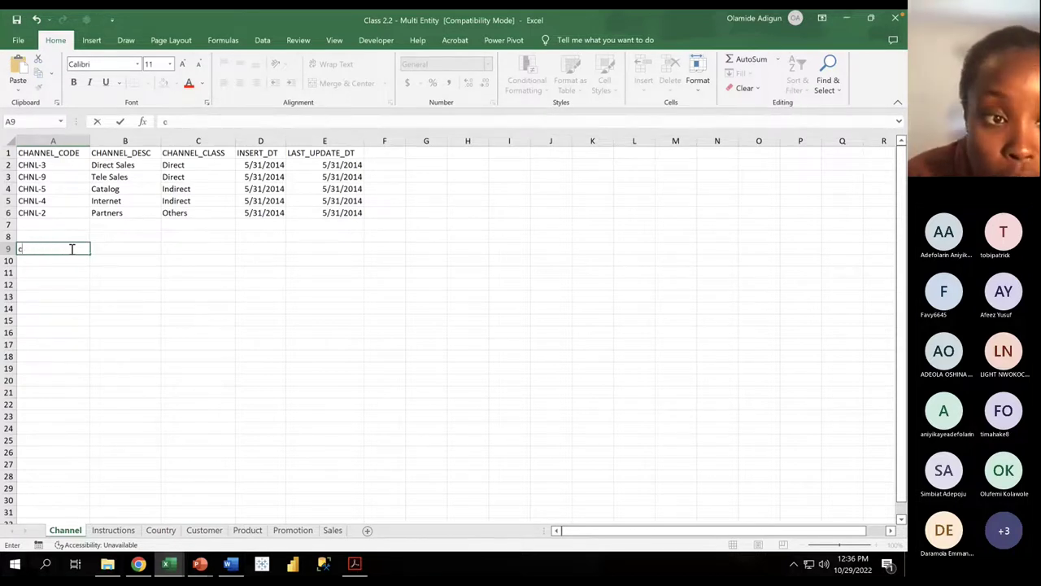
click(67, 187)
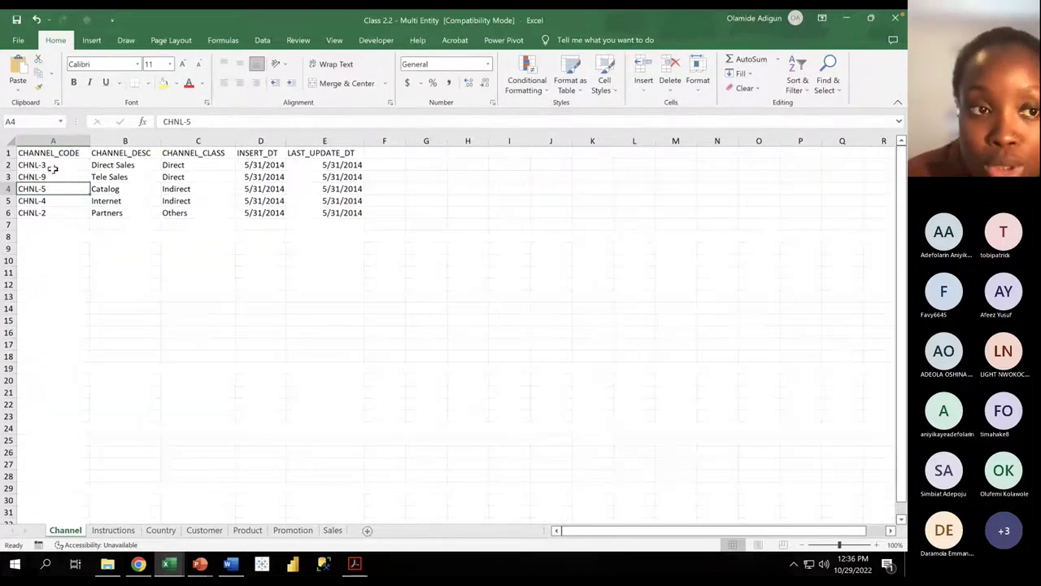
drag(50, 152, 49, 213)
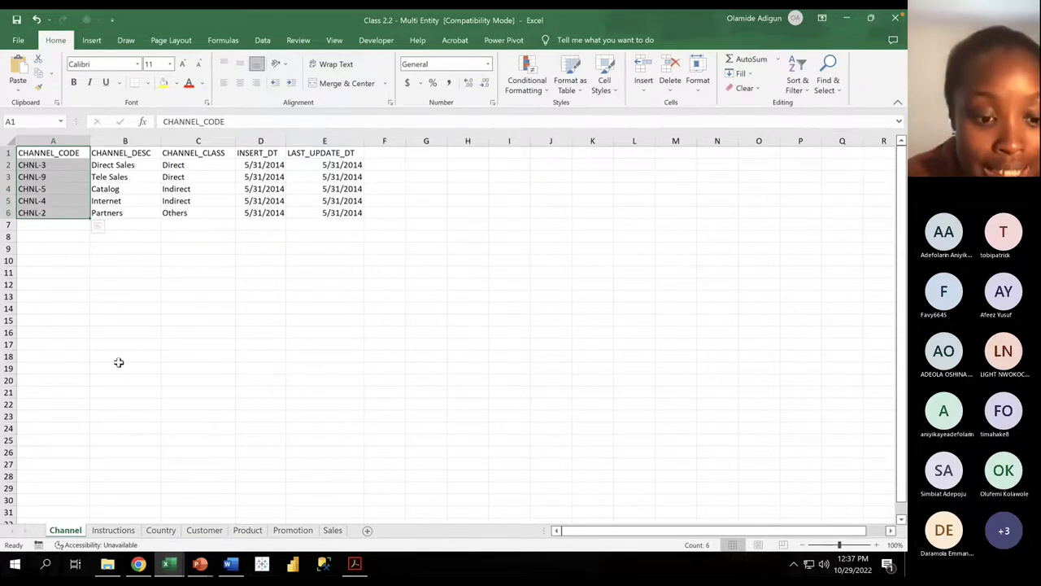
Step: Review the Country, Customer, Product and Promotion sheets, bringing PROD_CODE back into view on Product
click(167, 531)
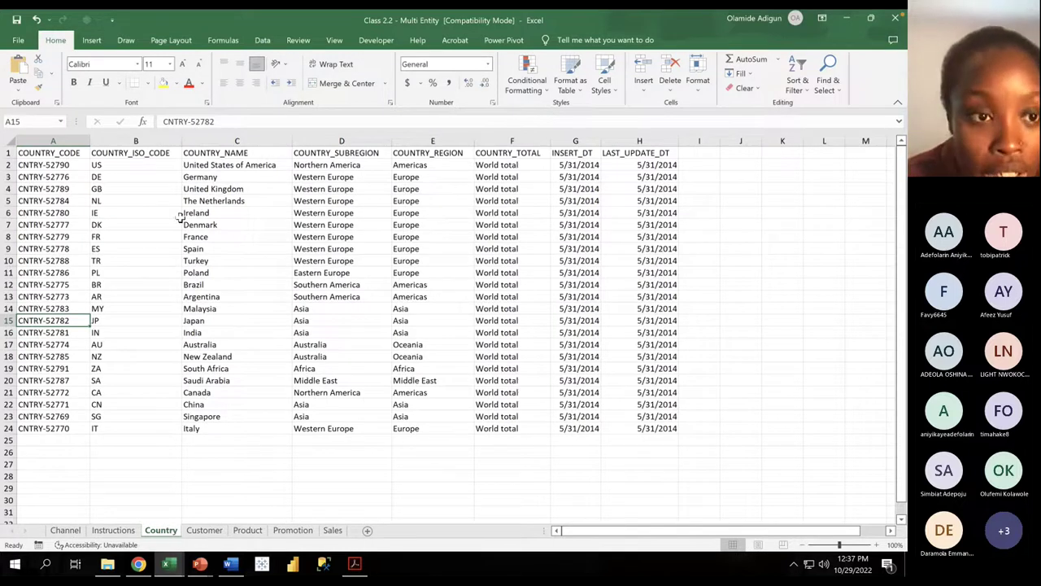
click(205, 531)
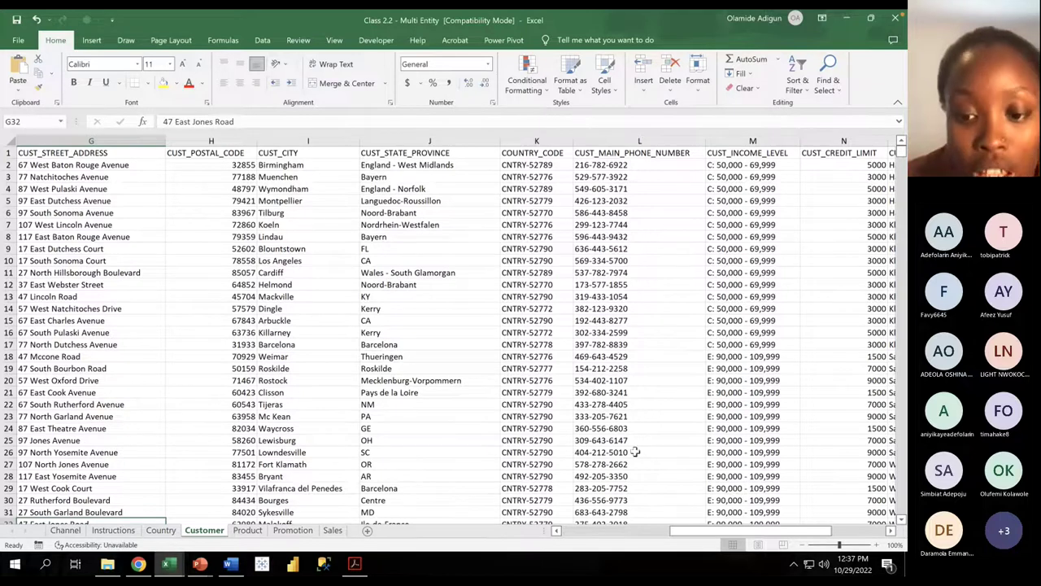
mouse_move(684, 534)
mouse_down()
mouse_move(750, 531)
mouse_move(665, 533)
mouse_up()
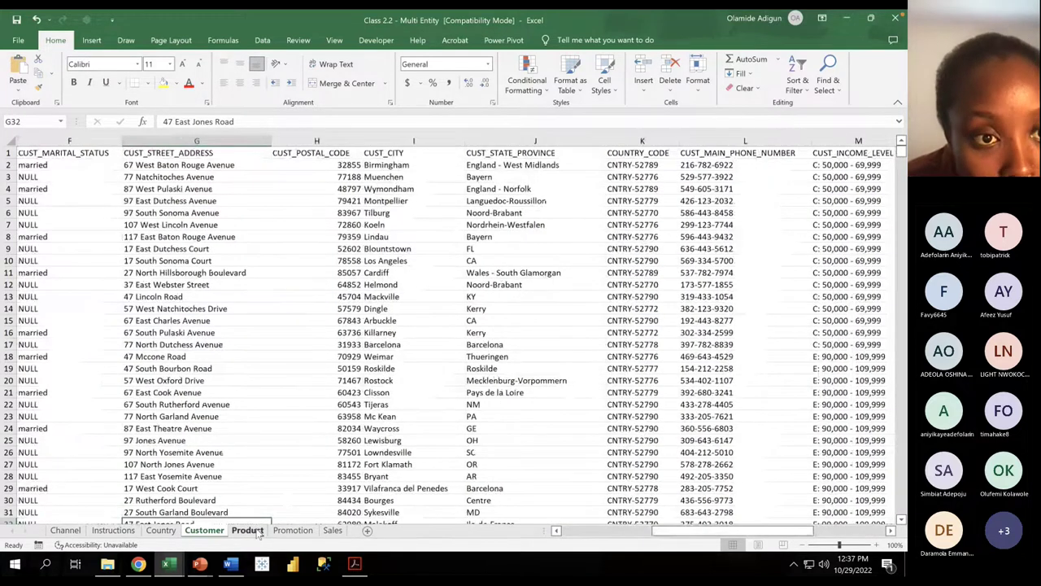
click(248, 530)
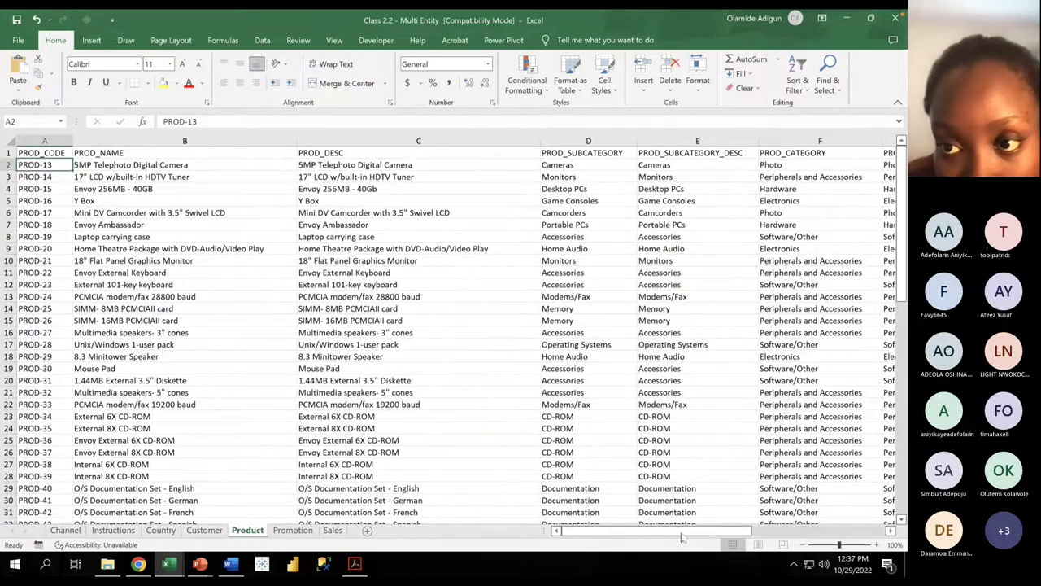
drag(672, 533, 809, 516)
click(288, 531)
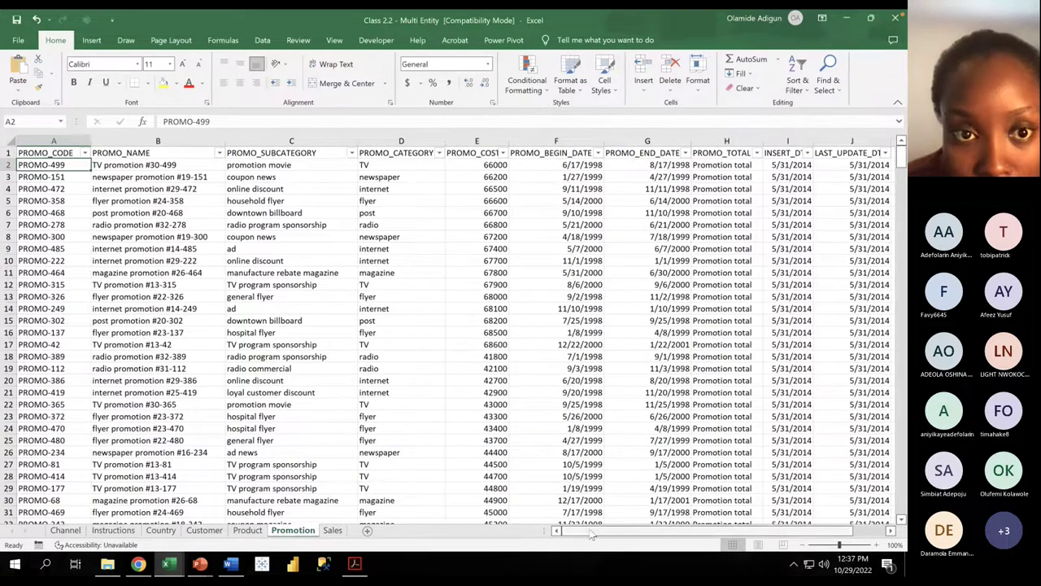
mouse_move(593, 533)
mouse_down()
mouse_move(654, 518)
mouse_move(598, 525)
mouse_up()
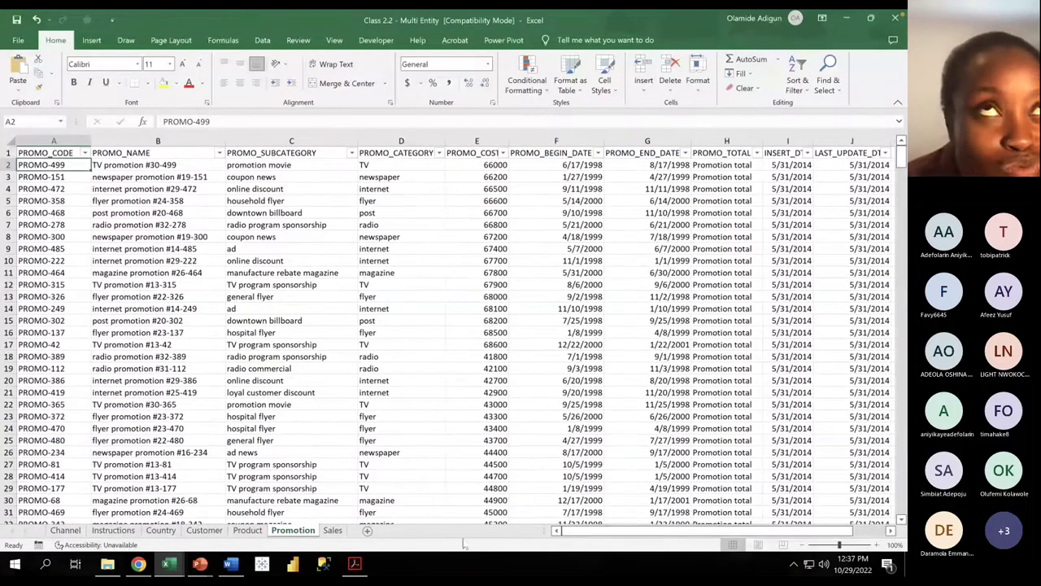
click(244, 530)
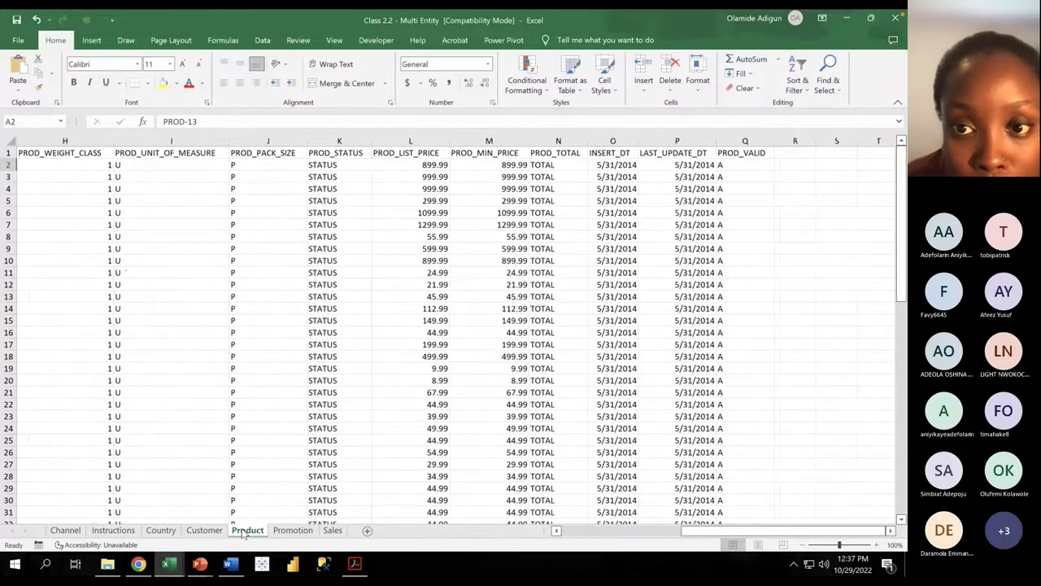
click(577, 533)
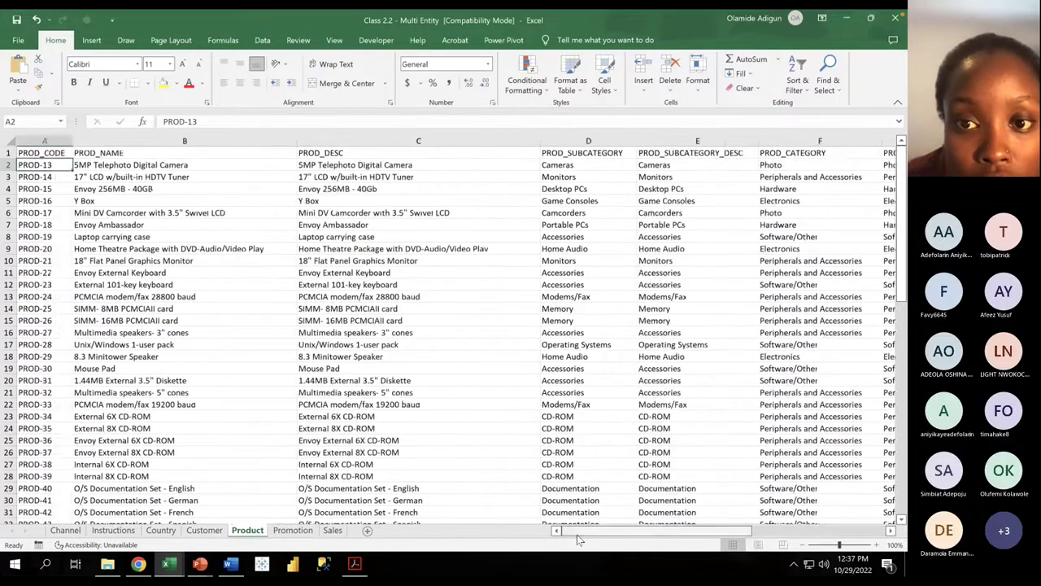
Step: Compare the Customer sheet's COUNTRY_CODE column K against the Country sheet, ending on Product
click(162, 531)
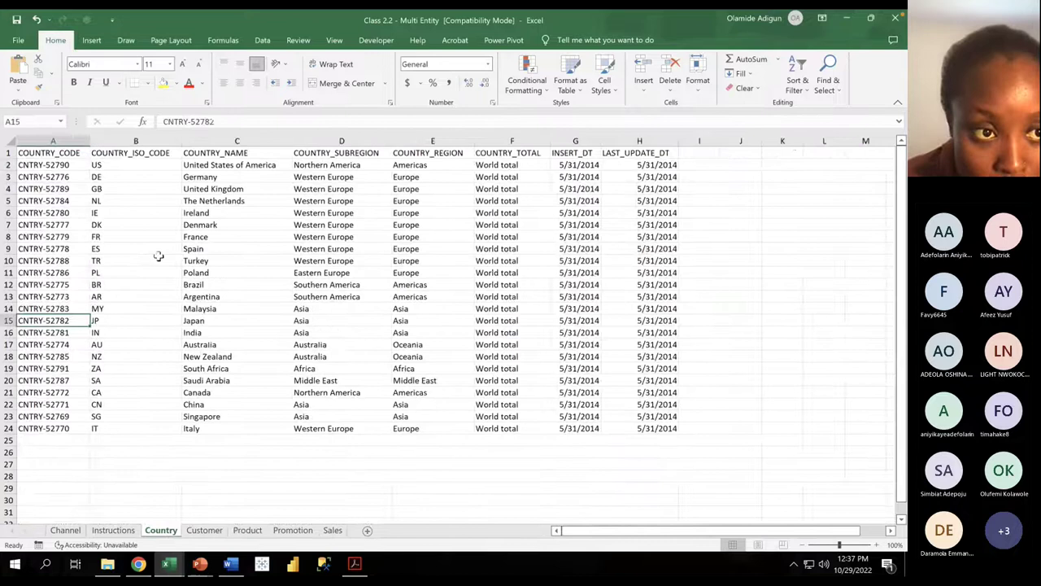
click(204, 531)
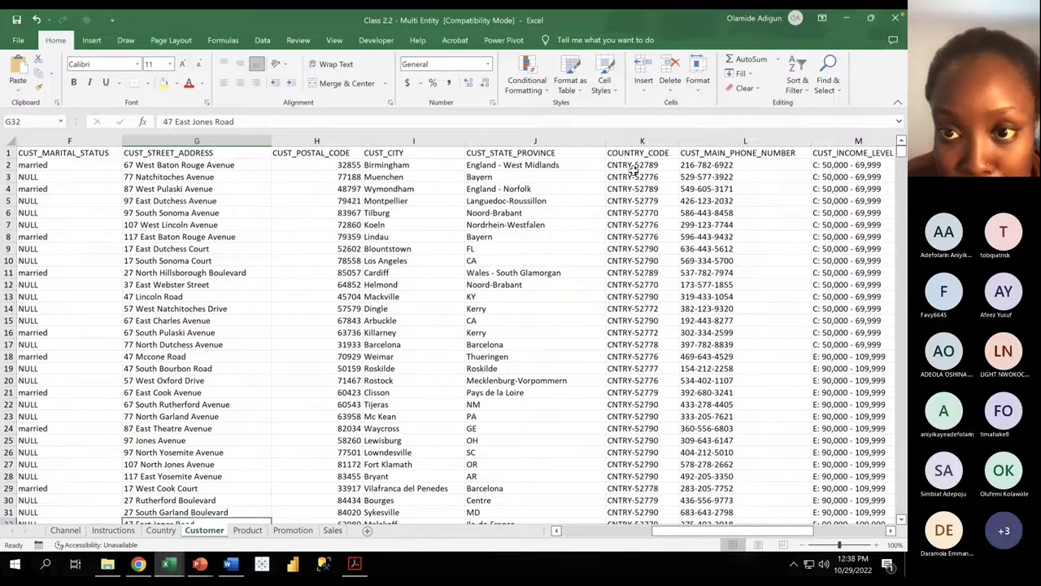
click(635, 141)
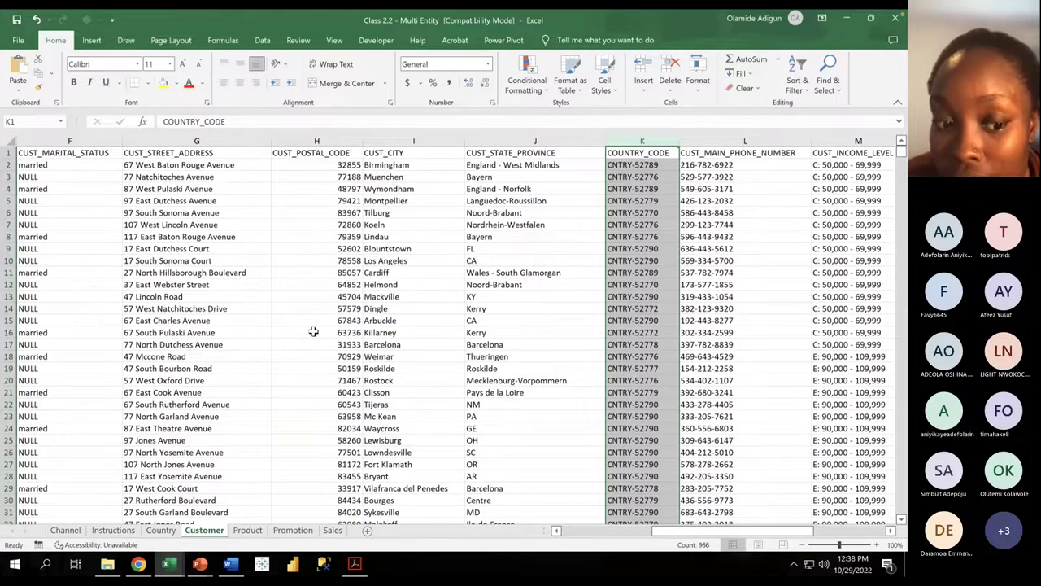
click(160, 529)
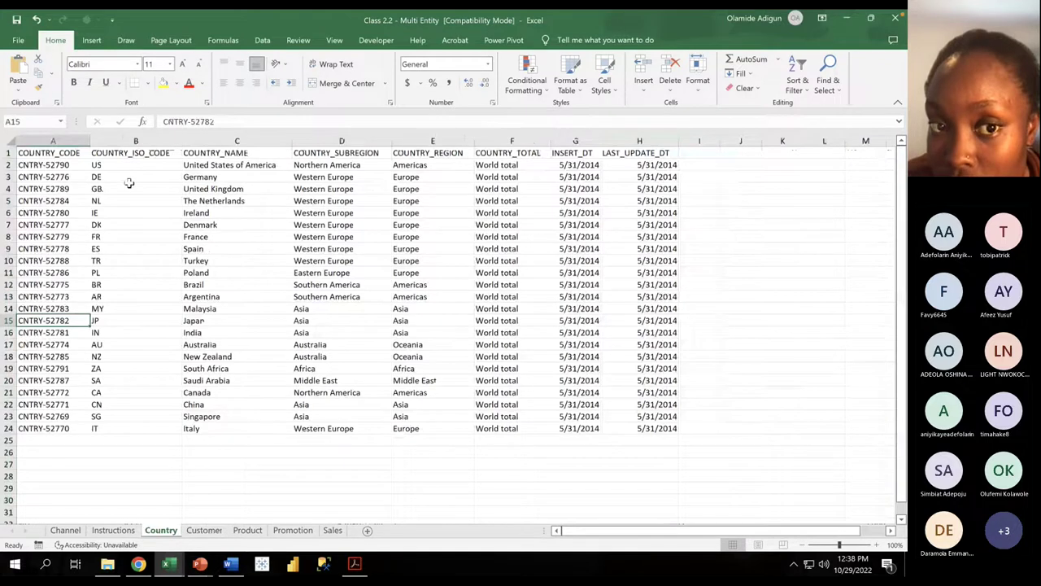
click(204, 530)
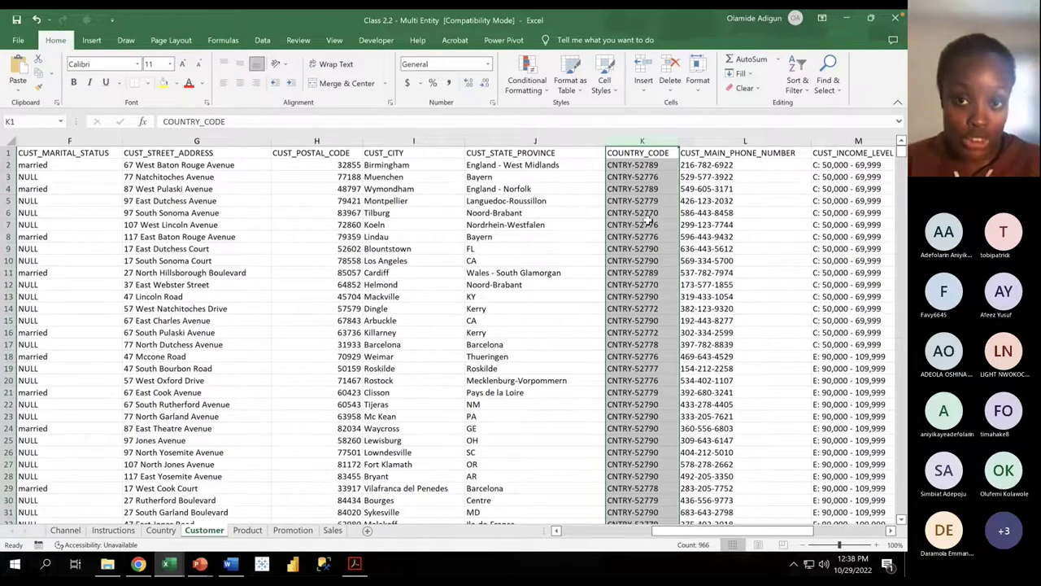
click(248, 530)
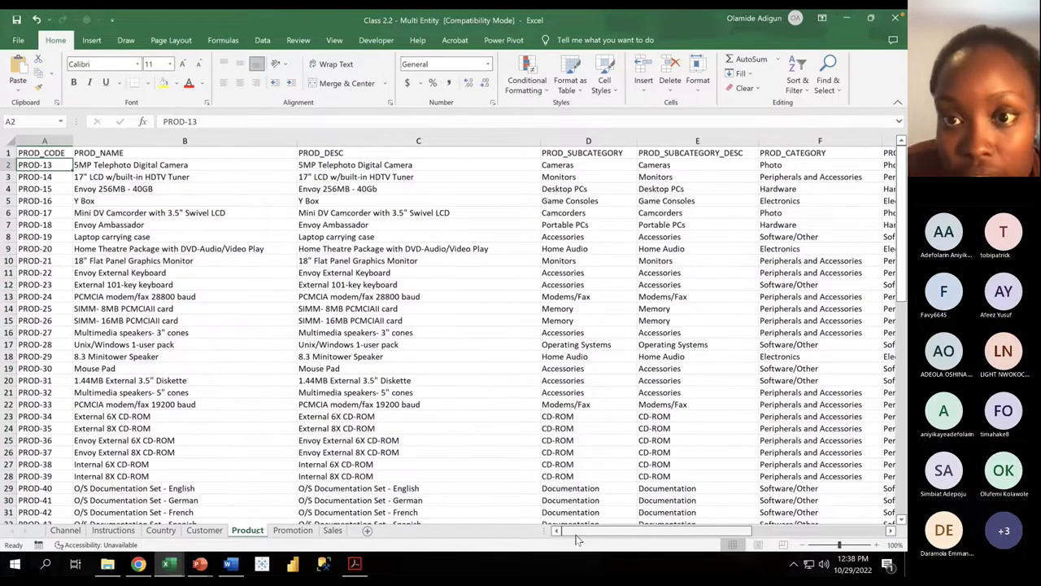
Step: Look through the Customer and Promotion sheets, selecting cell C32 in the Promotion table
drag(586, 531, 623, 532)
drag(643, 528, 663, 480)
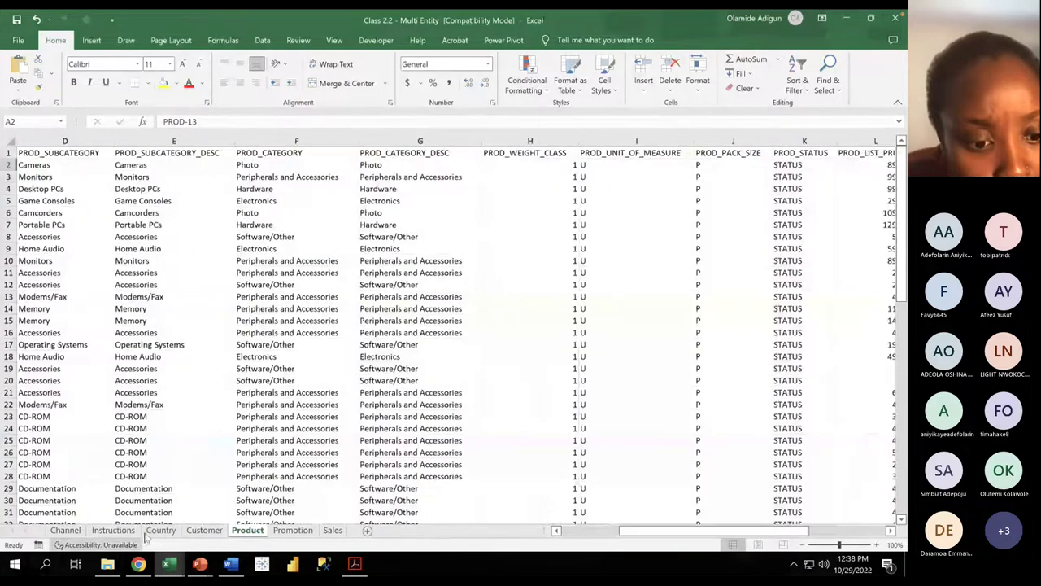
click(203, 529)
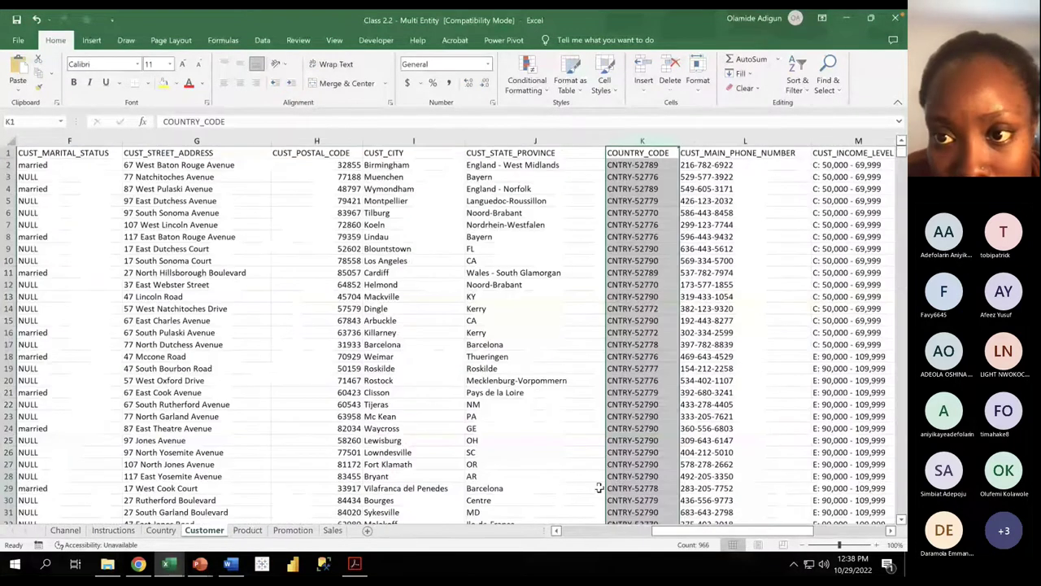
drag(659, 533, 560, 570)
click(305, 530)
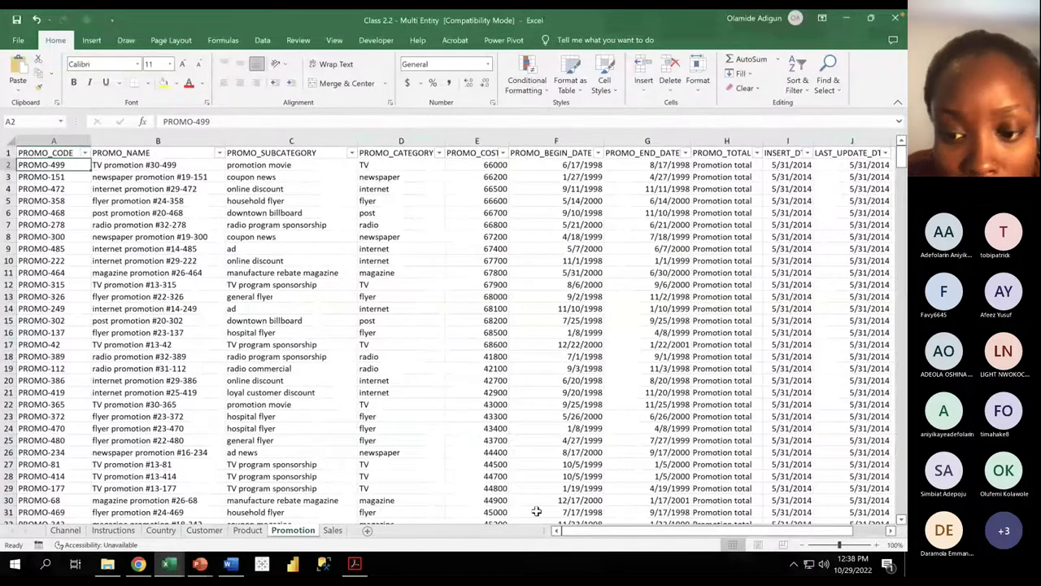
drag(628, 536, 520, 549)
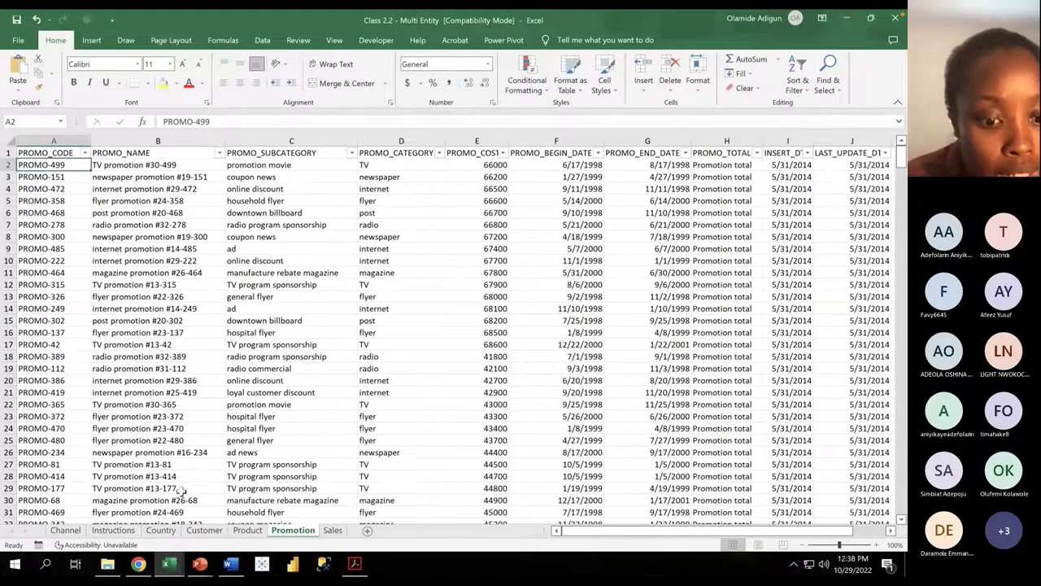
click(238, 522)
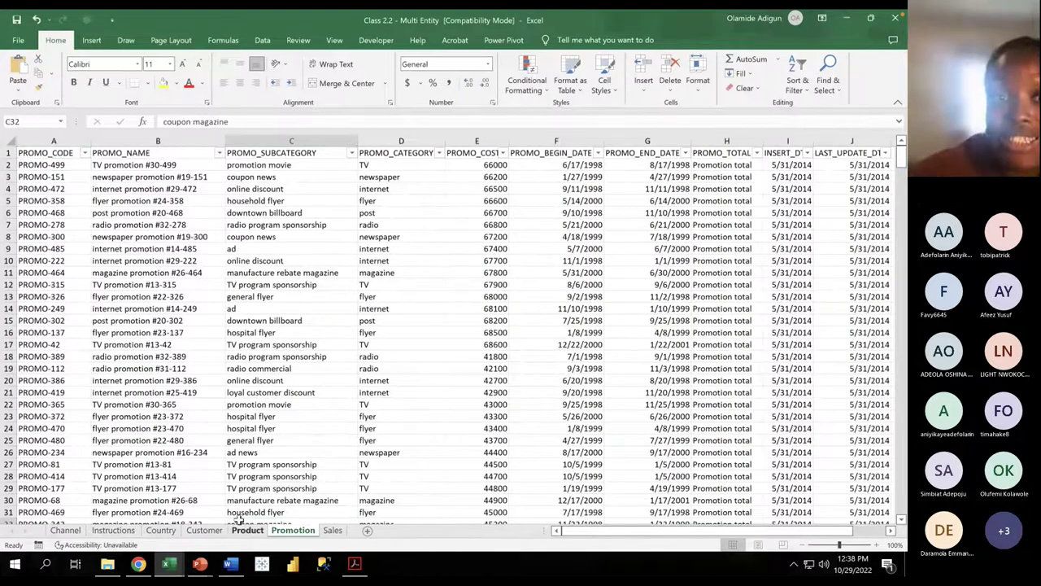
Step: Select the PROD_STATUS column on the Product sheet, then move to the Instructions sheet
click(246, 529)
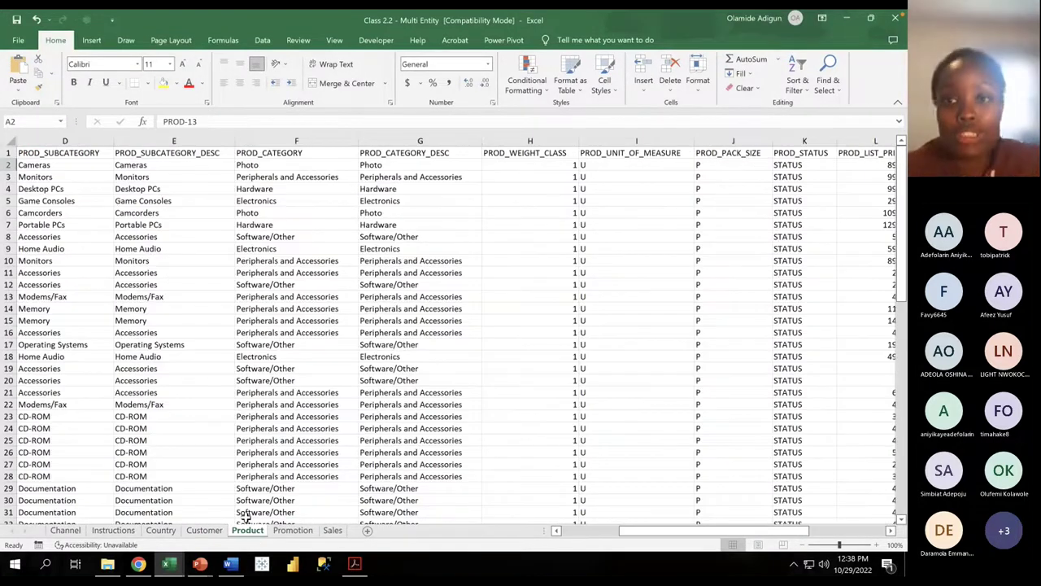
click(289, 531)
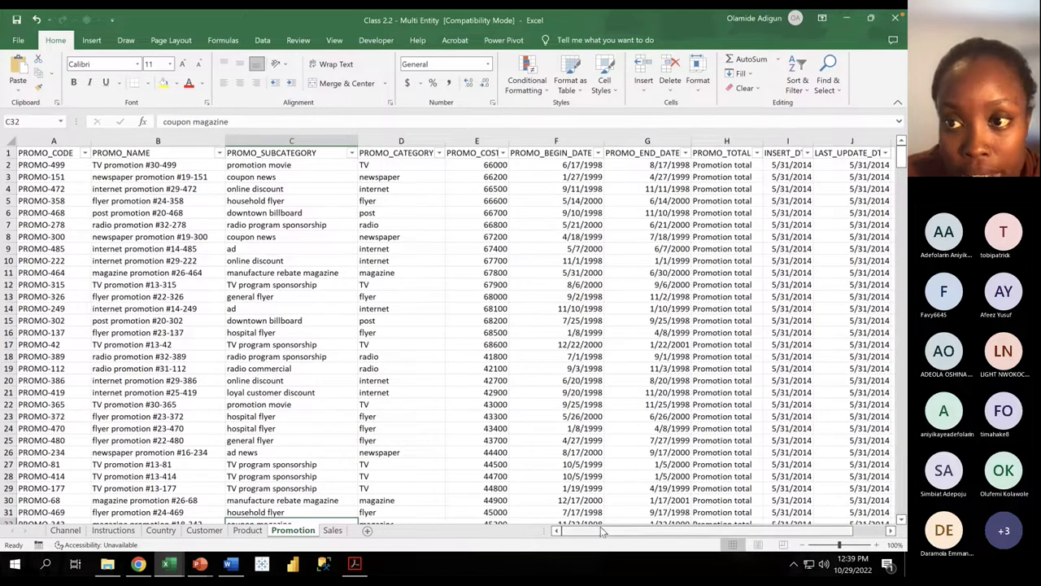
mouse_move(602, 530)
mouse_down()
mouse_move(673, 530)
mouse_move(602, 530)
mouse_up()
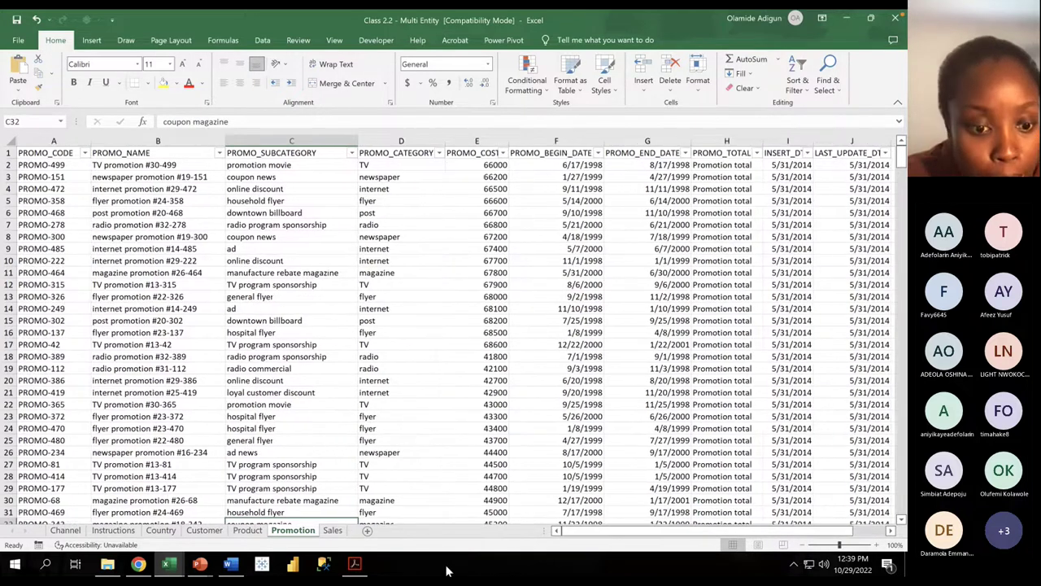
click(246, 530)
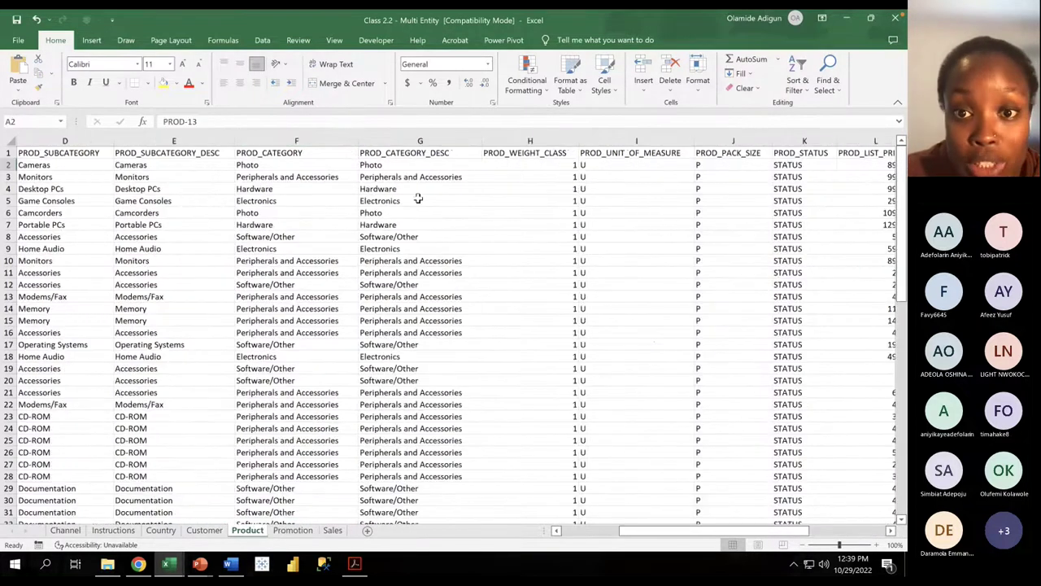
drag(645, 530, 714, 506)
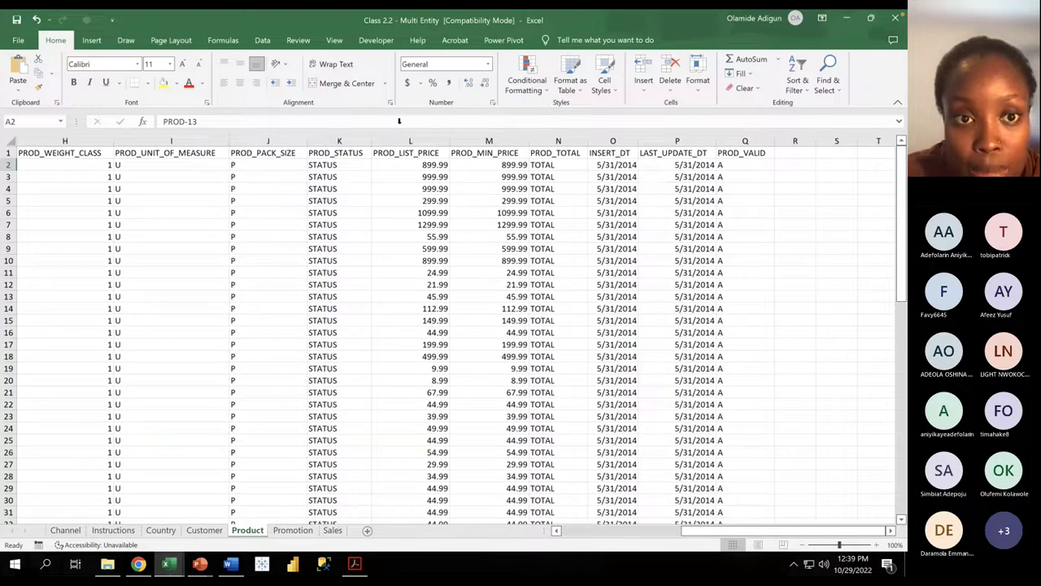
click(327, 137)
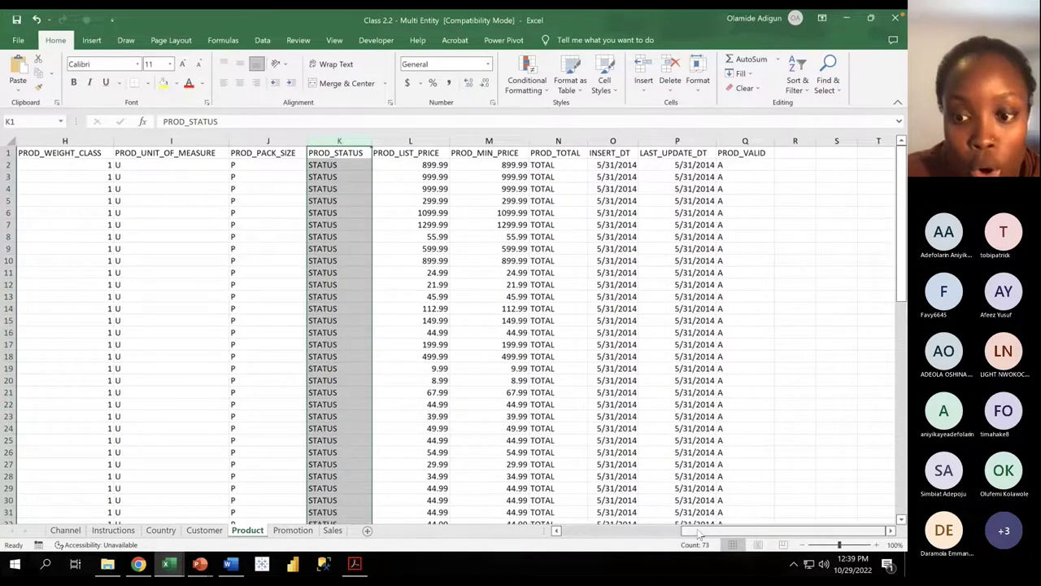
drag(694, 531, 411, 546)
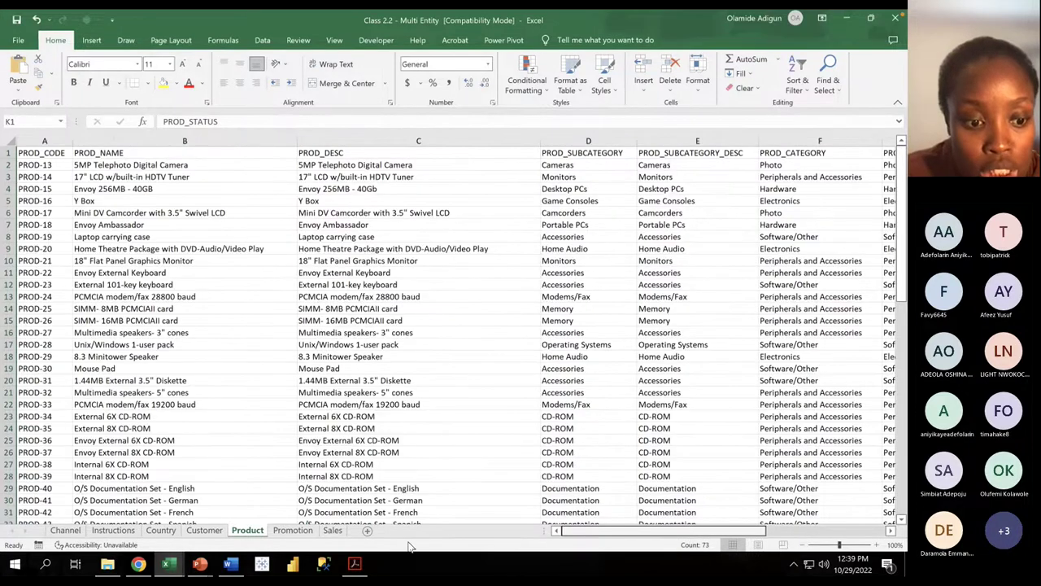
click(113, 530)
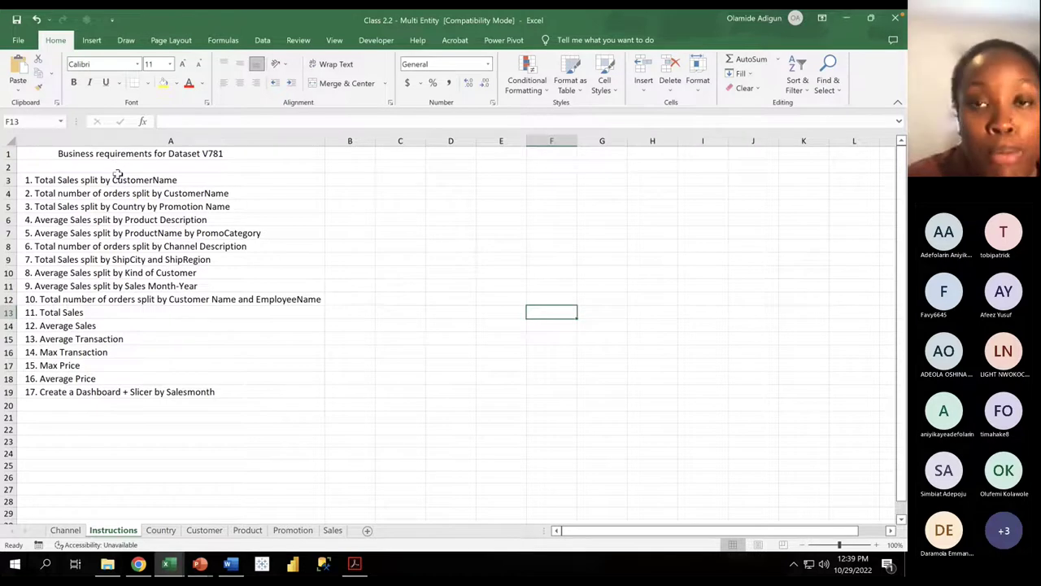
Step: Open the Channel sheet, dismiss the paste options, and switch to the Teams meeting desktop
click(76, 532)
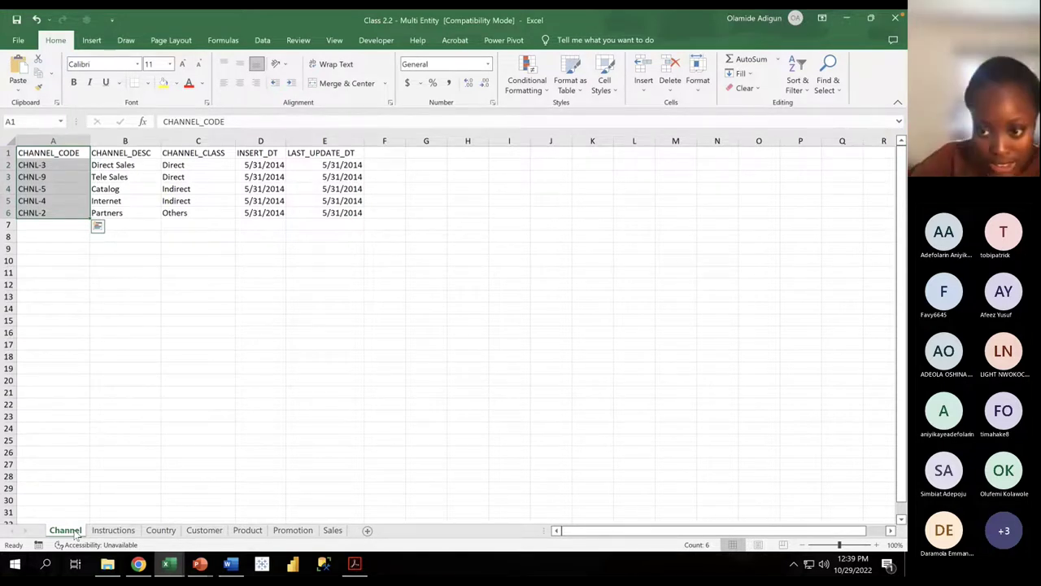
key(Escape)
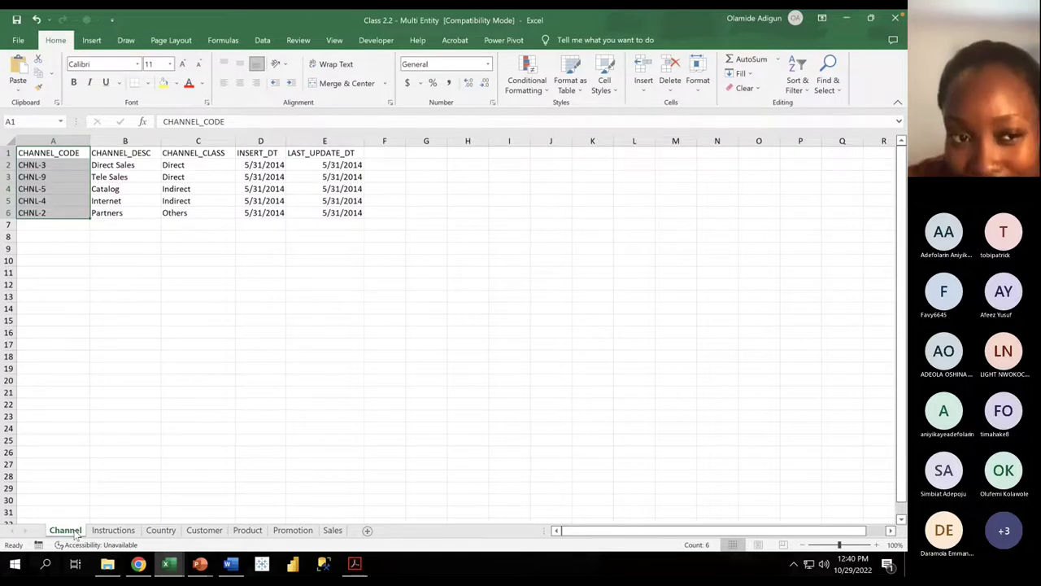
key(ctrl+Left)
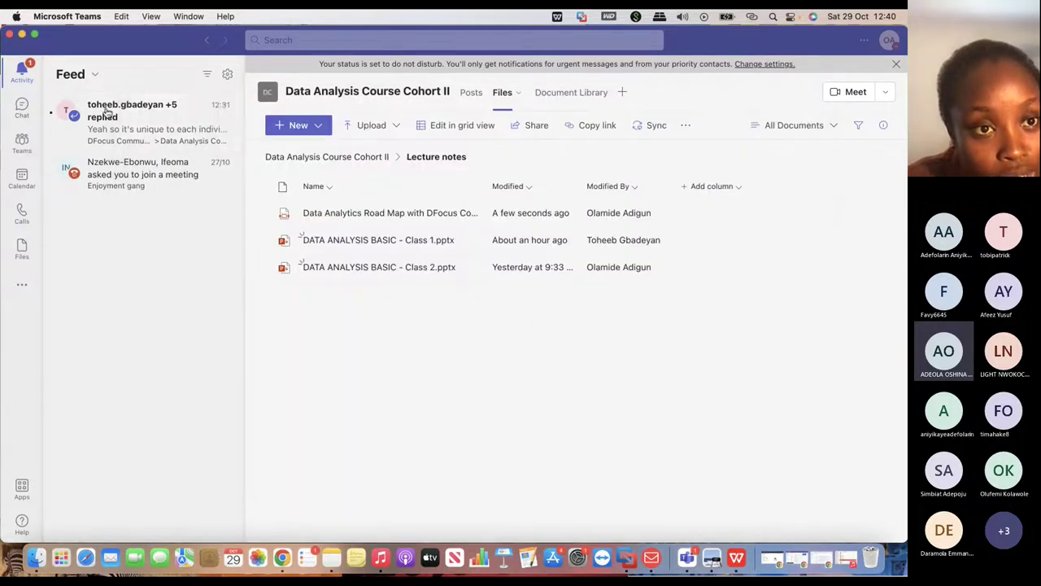
Step: Read the latest Teams channel replies on the SSN primary key, then return to the Word table
click(111, 114)
click(111, 116)
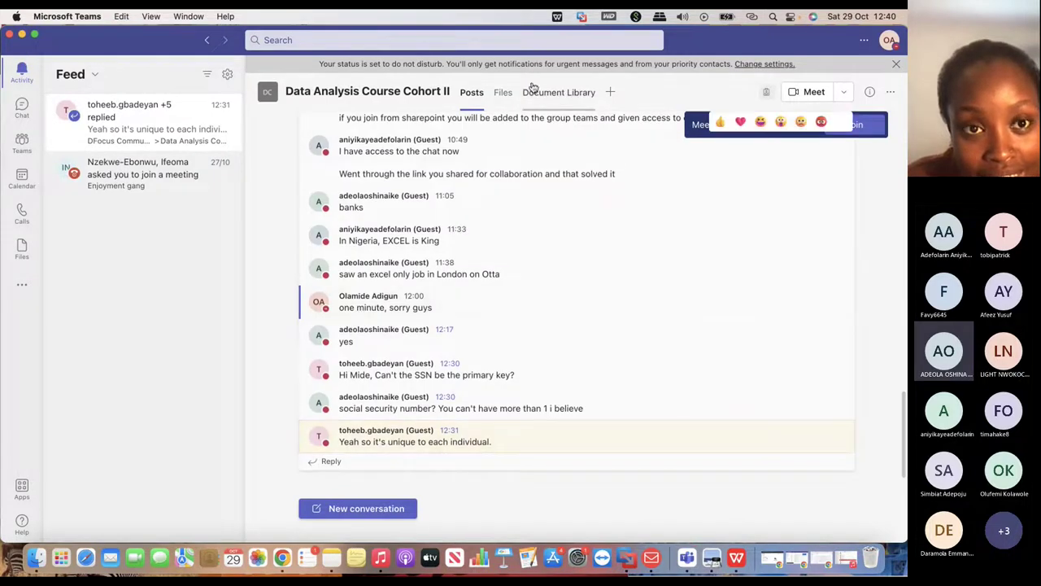
click(23, 34)
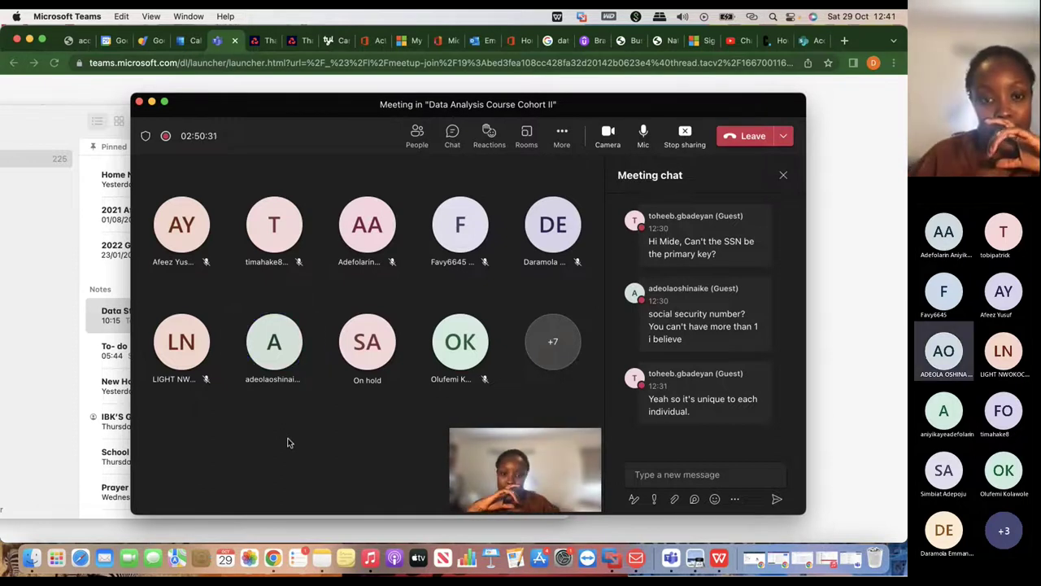
key(ctrl+Right)
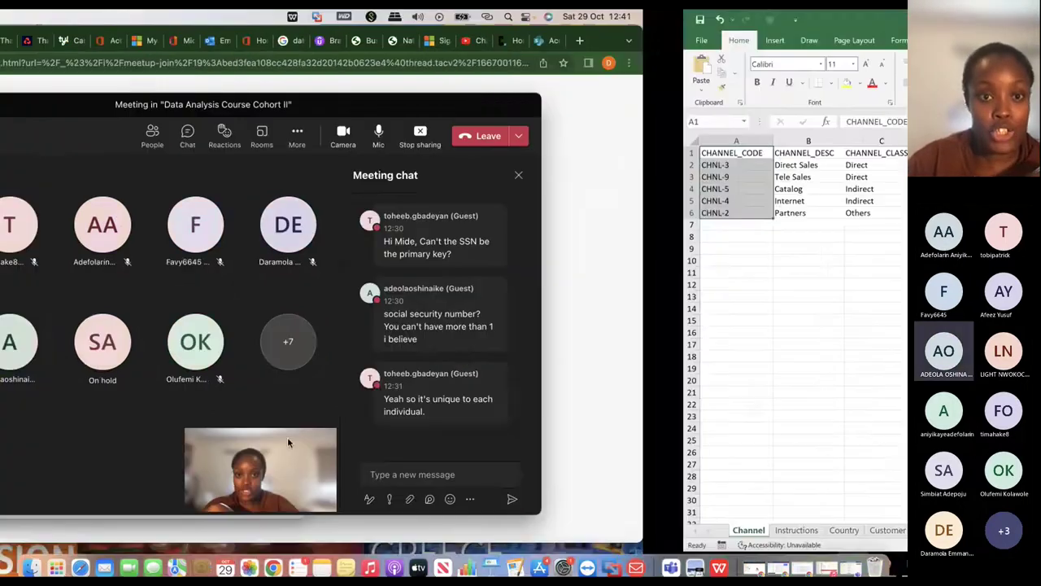
click(230, 563)
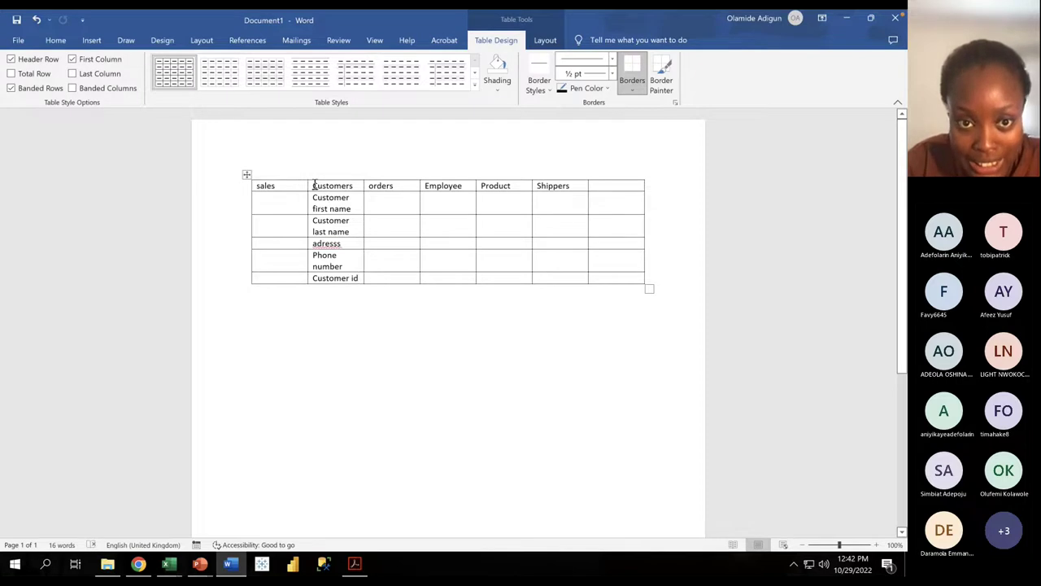
Step: Enter 'Orders id' in the orders cell beside Customer first name
drag(312, 186, 354, 186)
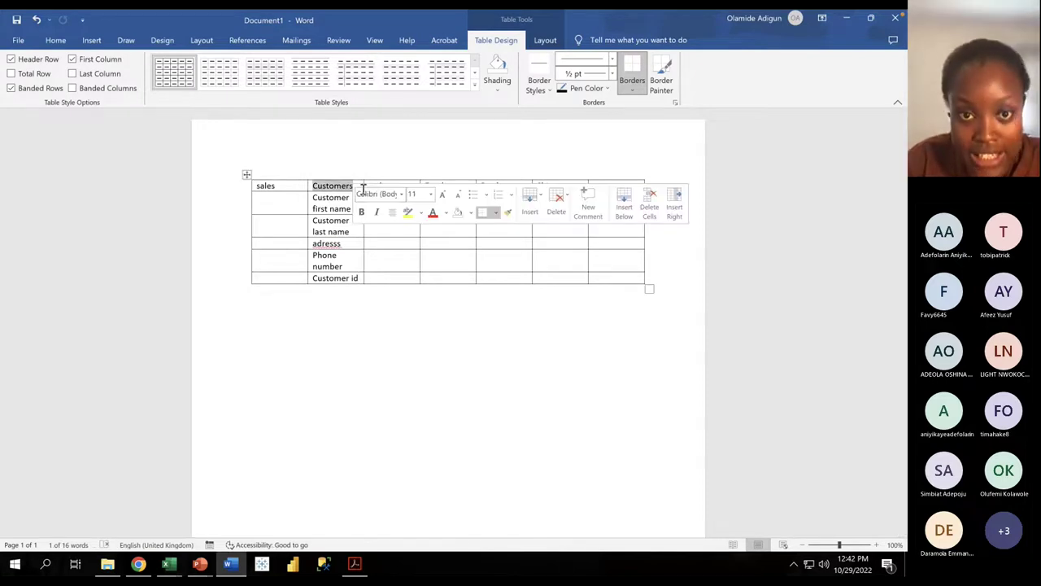
click(390, 255)
click(386, 196)
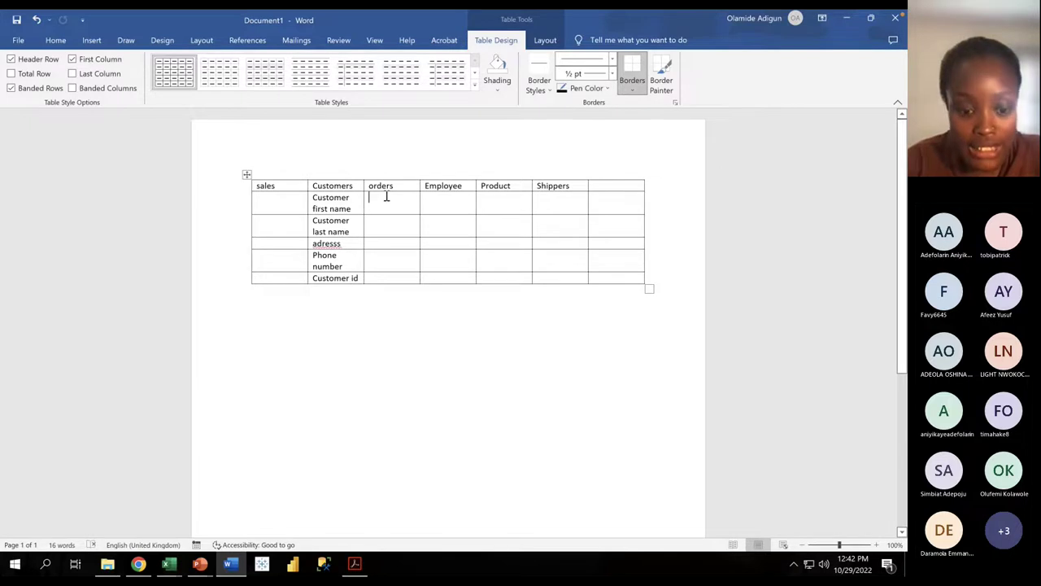
text(Orders id)
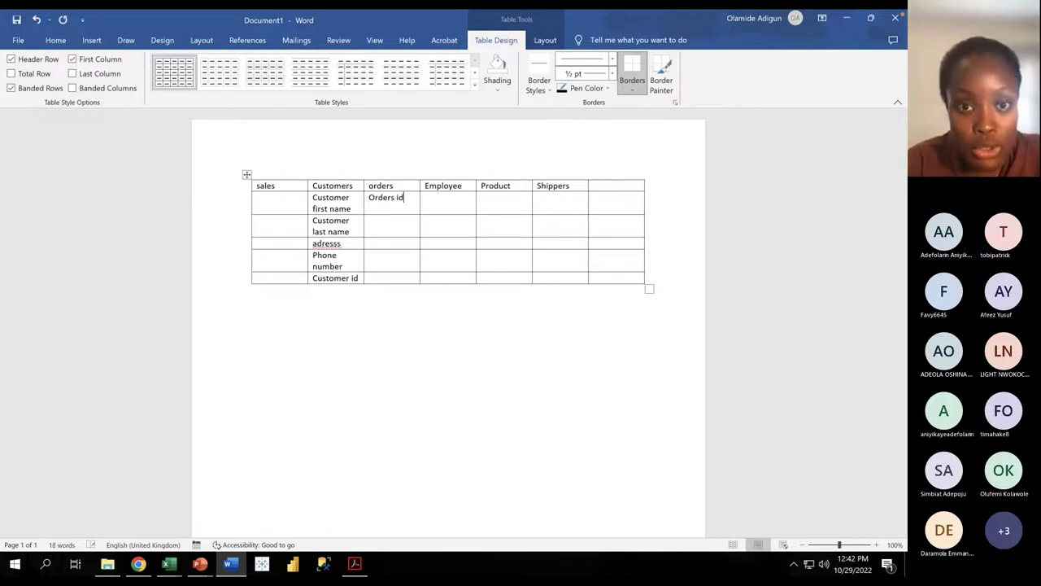
double_click(374, 185)
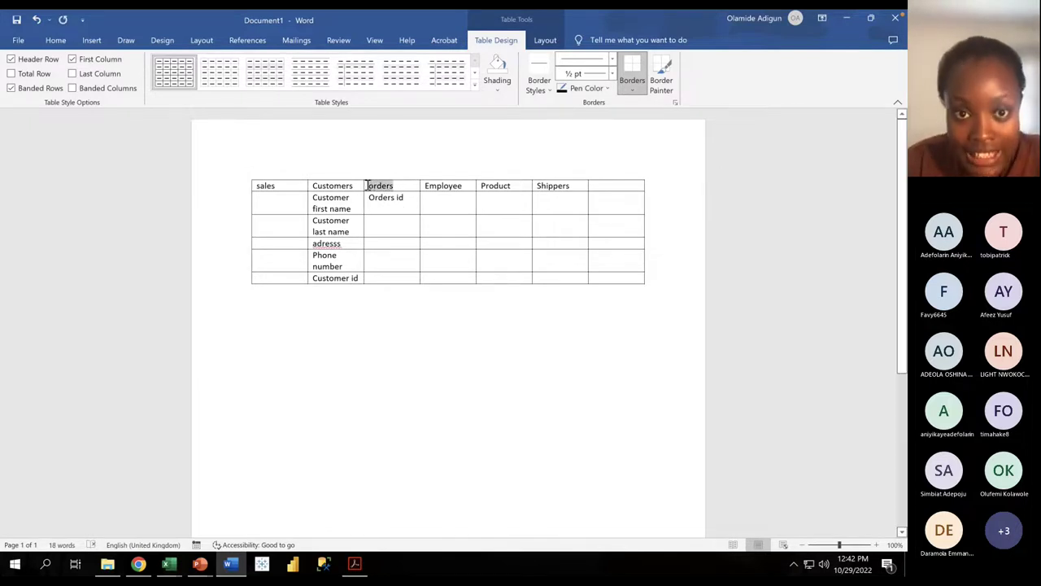
click(384, 198)
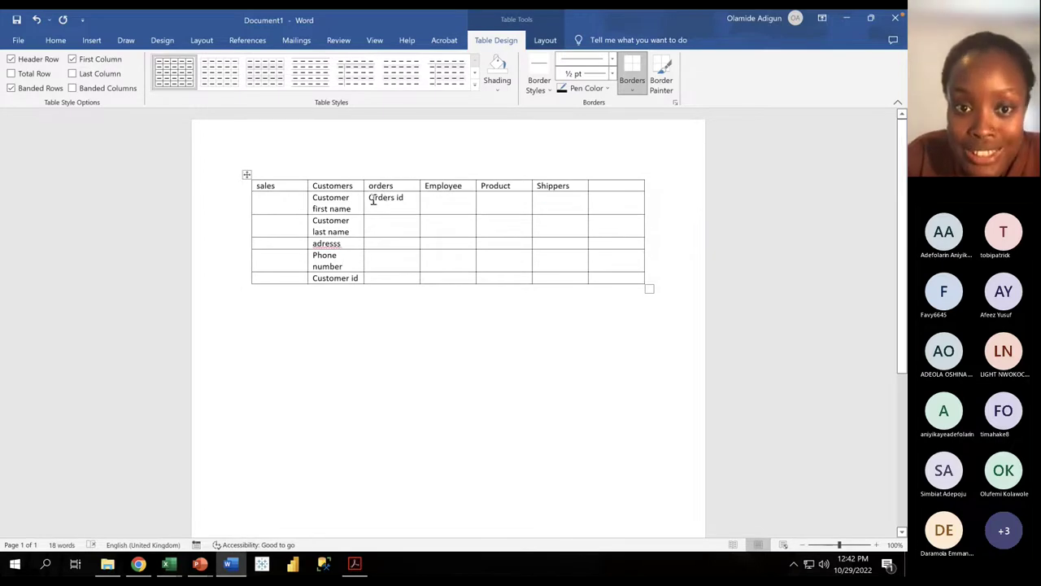
click(380, 160)
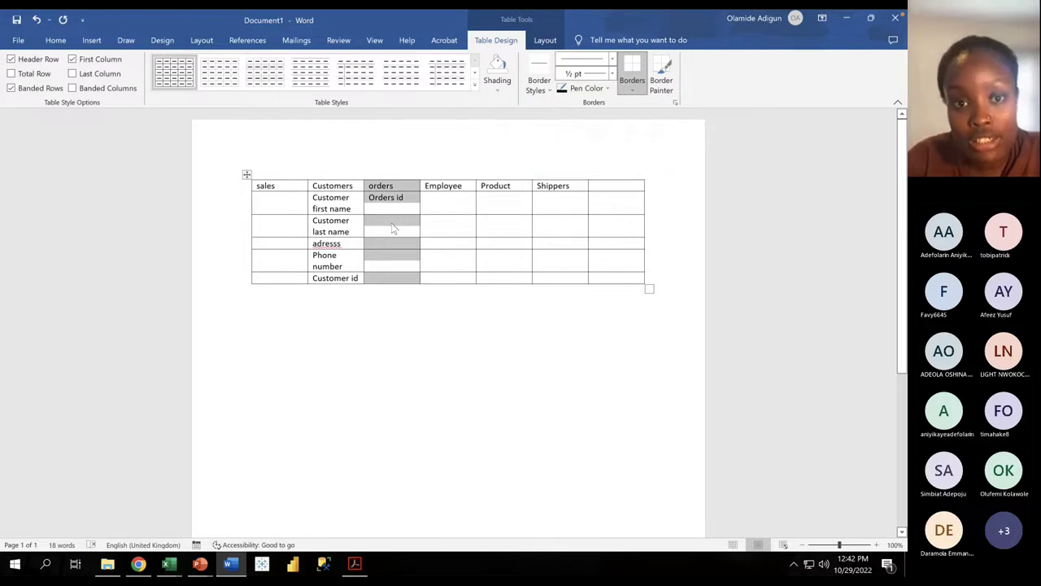
Step: Enter 'Order name' in the orders cell beside Customer last name, then select the orders column
click(396, 227)
text(Order )
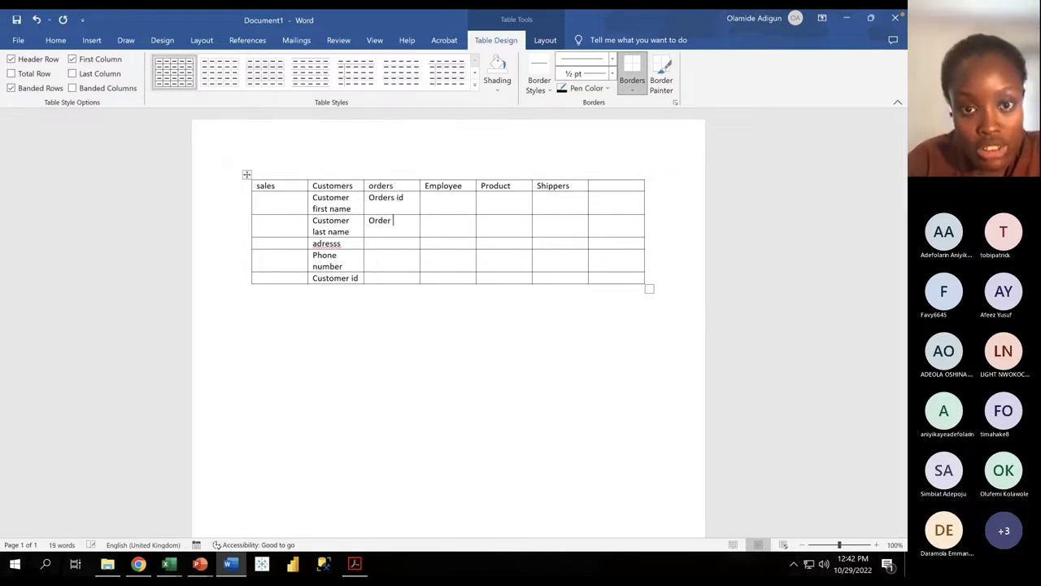
text(name)
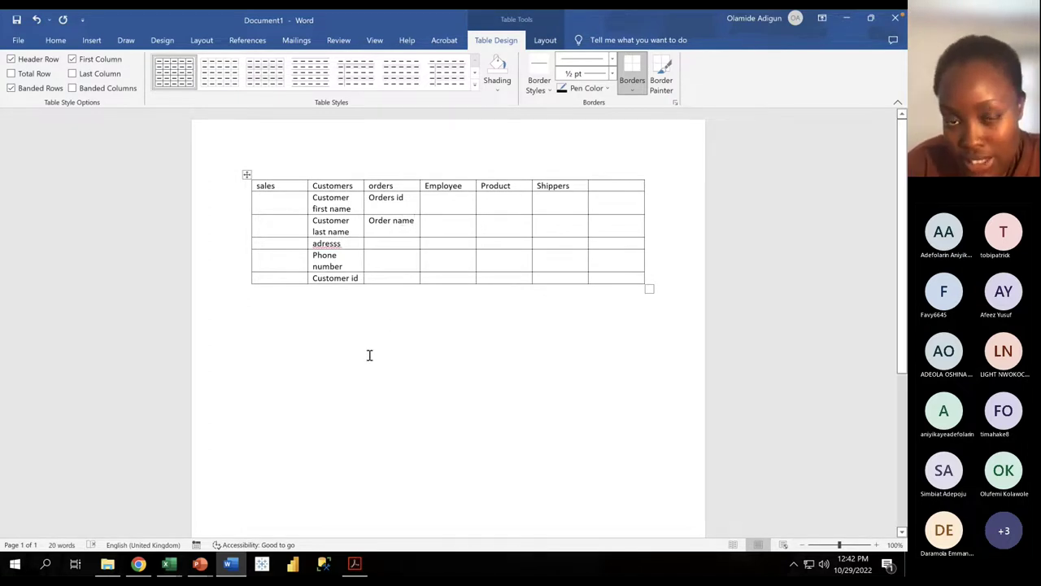
drag(411, 201, 368, 199)
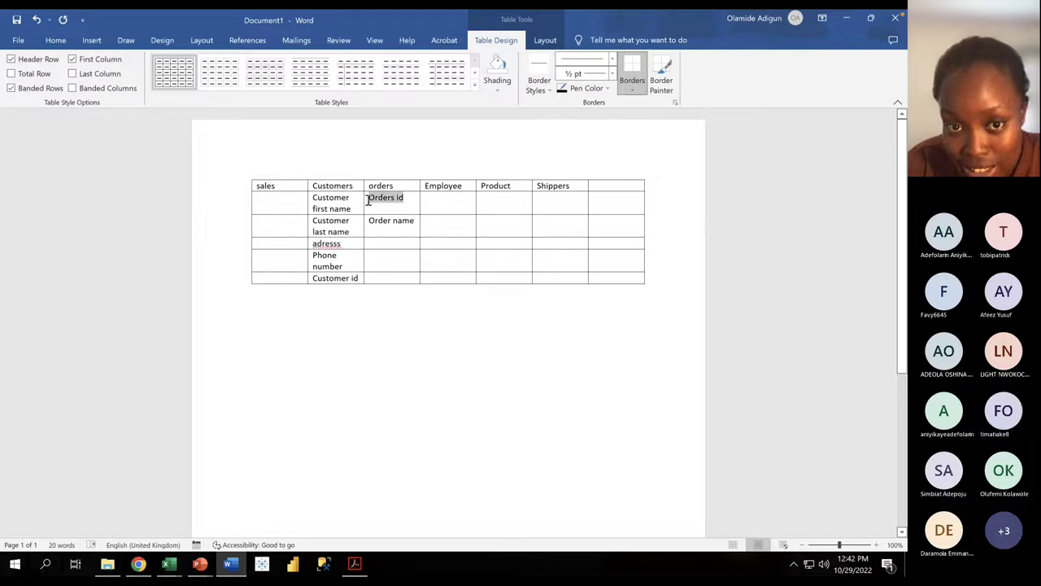
click(379, 149)
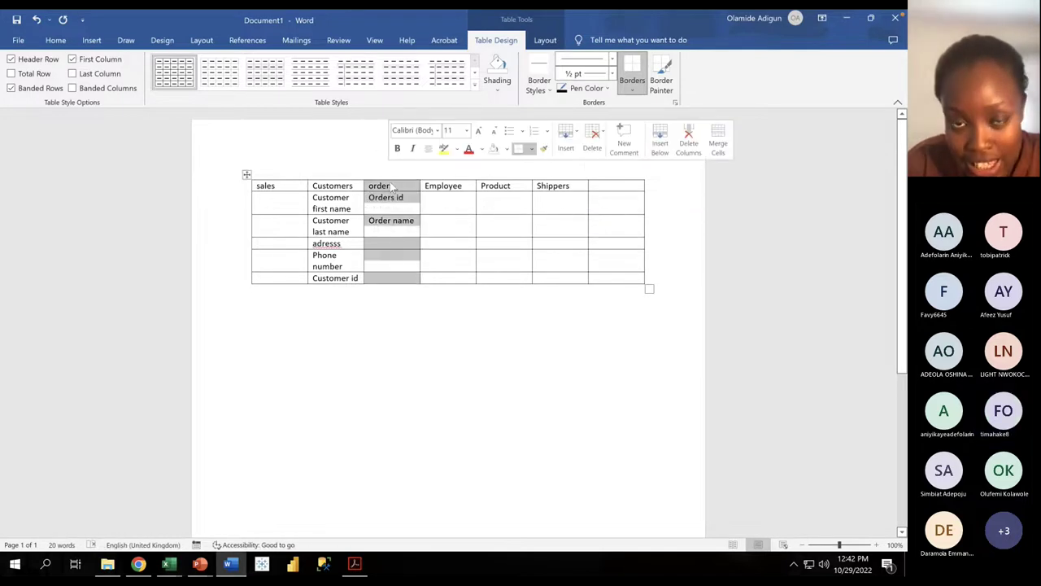
click(409, 202)
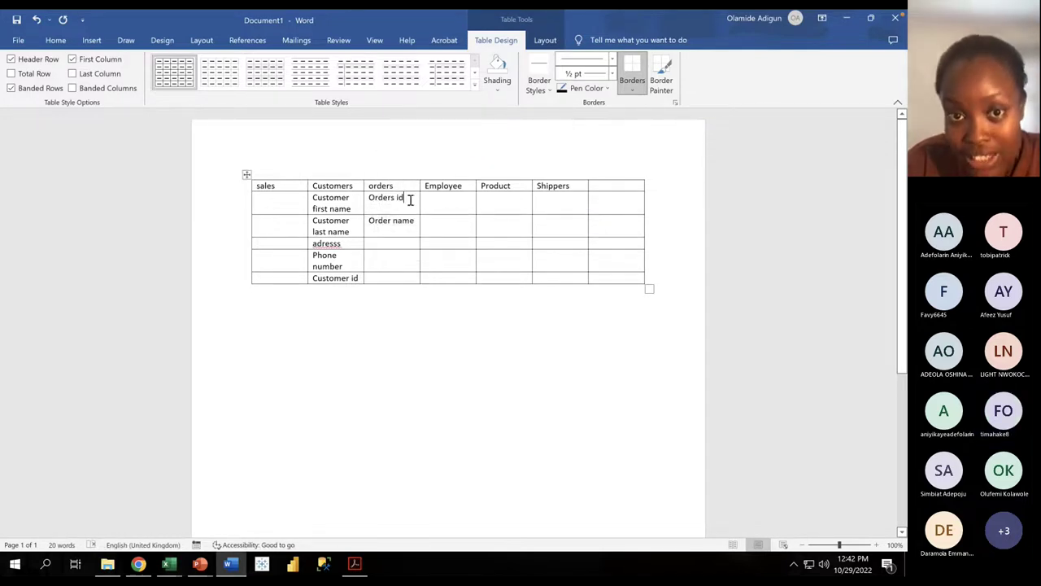
click(383, 157)
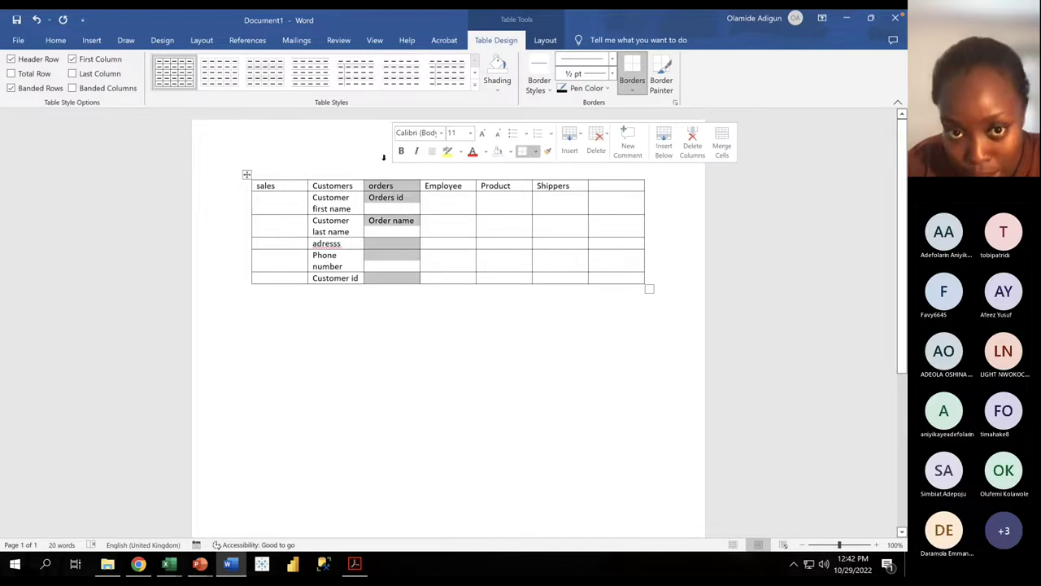
Step: Clear the table column selection and open the Shapes gallery from the Insert ribbon
click(393, 231)
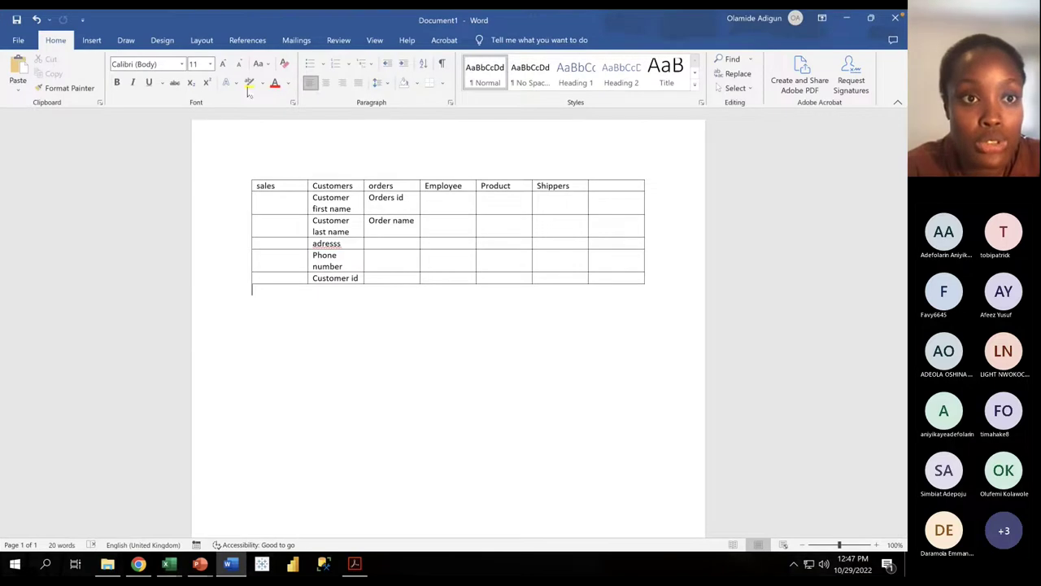
click(126, 40)
click(159, 41)
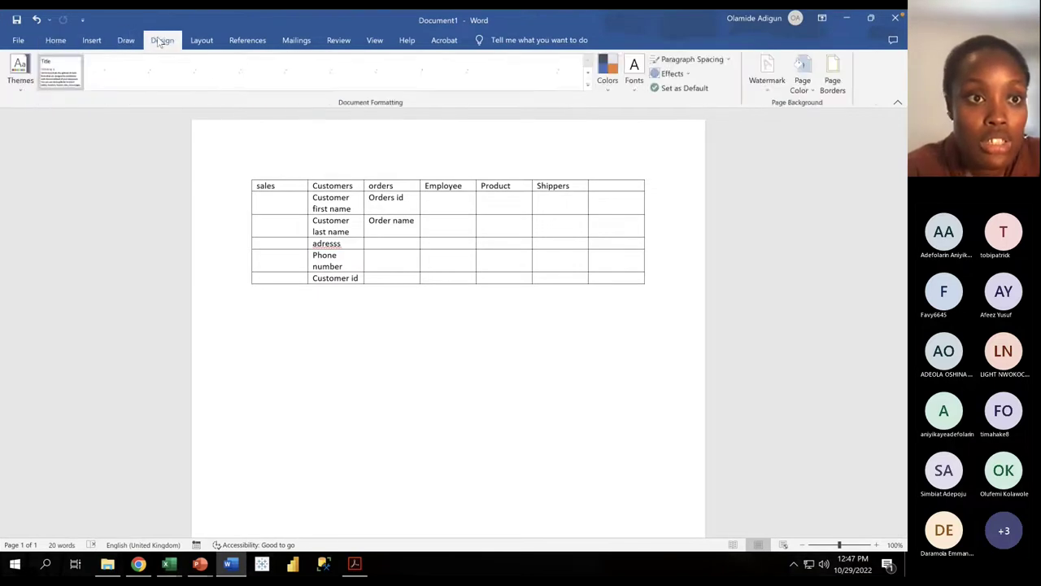
click(93, 40)
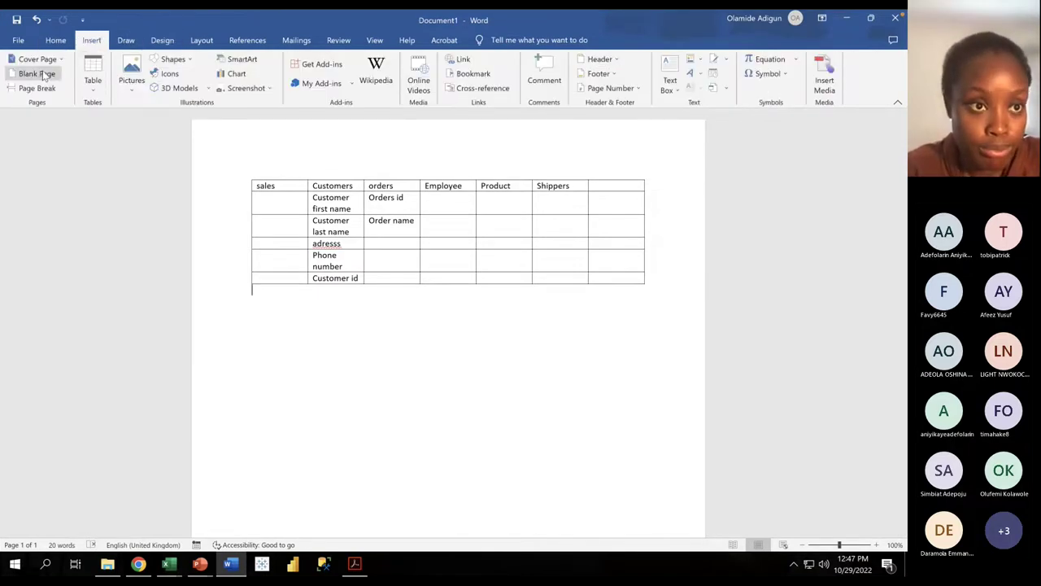
click(190, 62)
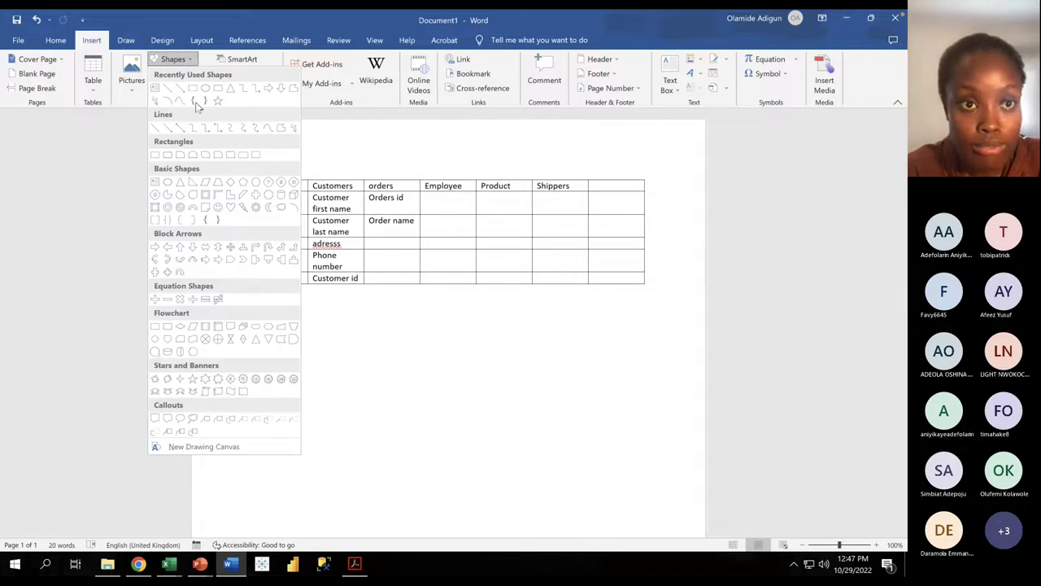
Step: Draw a blue rounded rectangle below the table and paste two copies into position
click(217, 87)
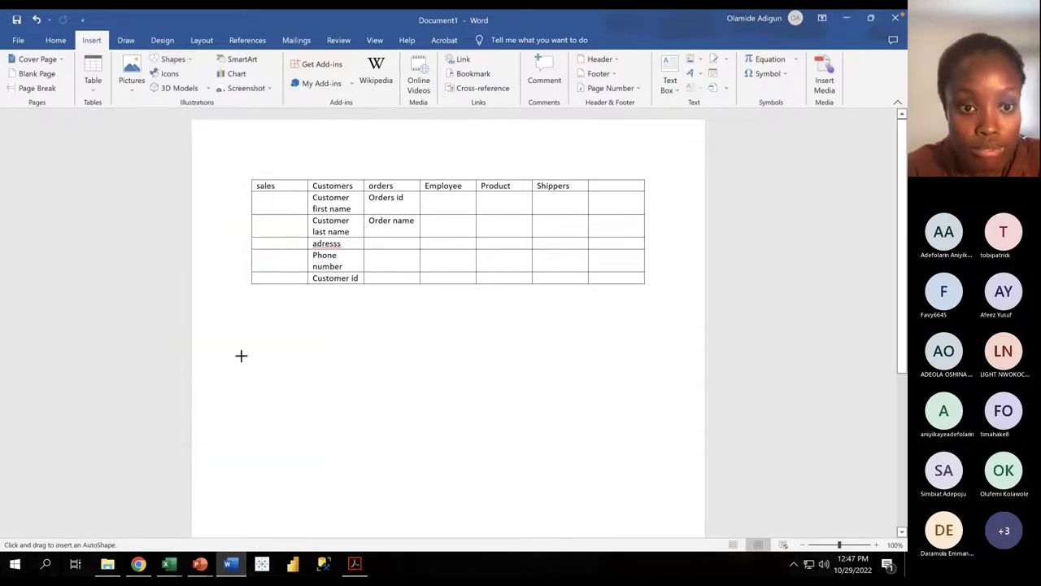
drag(241, 356, 307, 389)
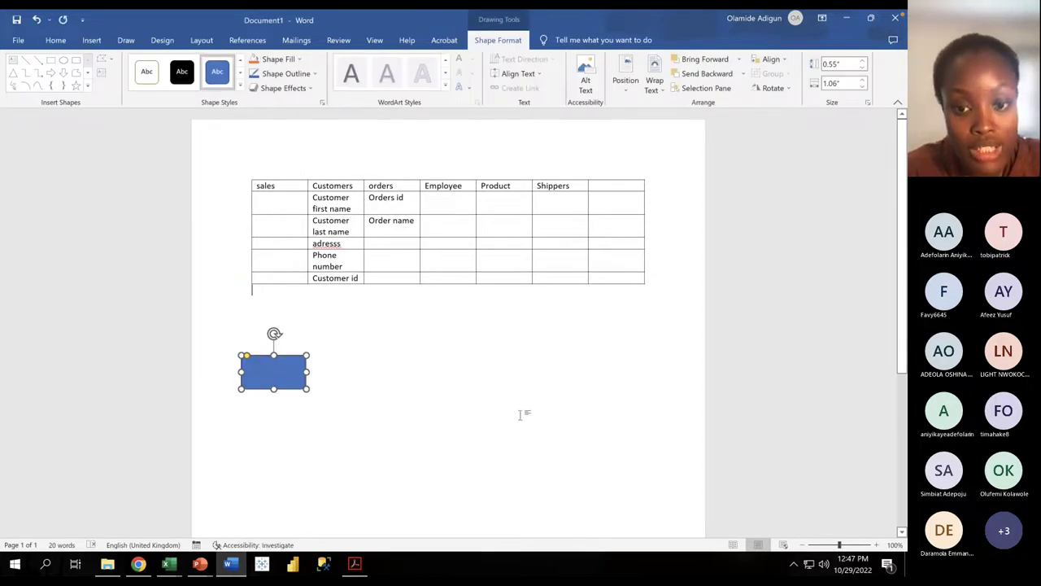
click(478, 392)
key(ctrl+v)
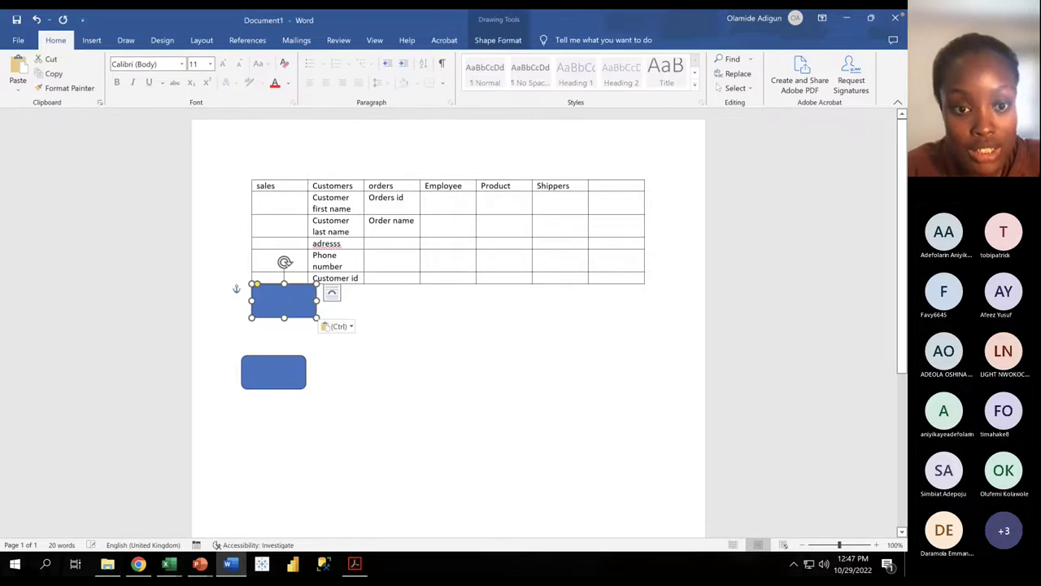
drag(307, 316, 410, 451)
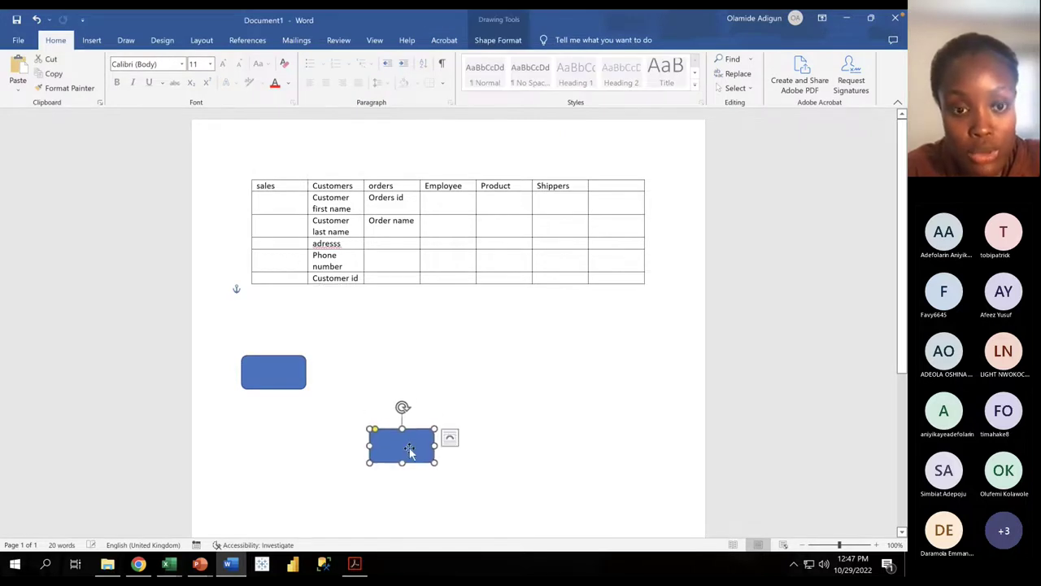
click(490, 393)
key(ctrl+v)
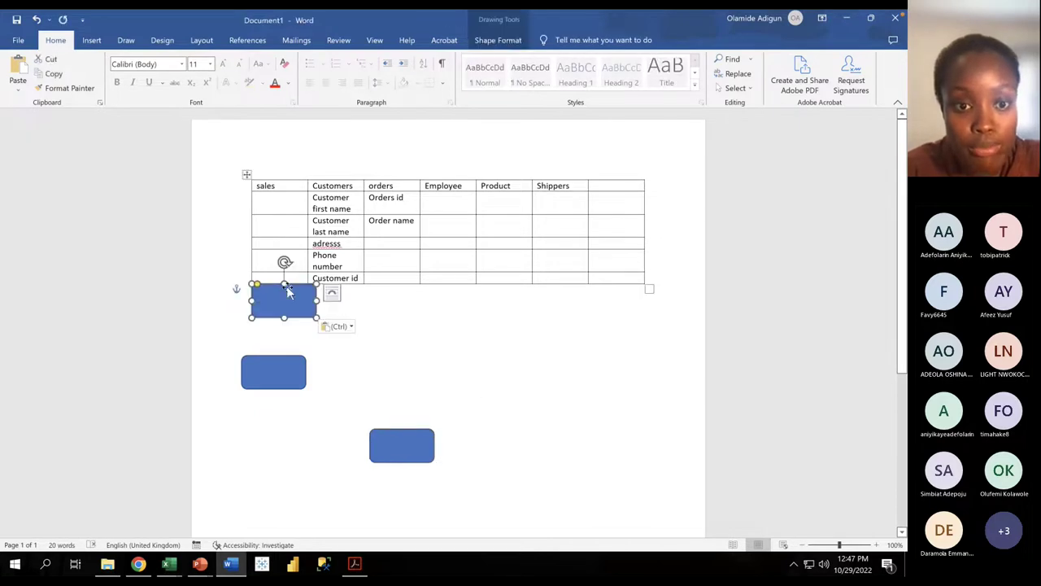
drag(284, 299, 542, 362)
Step: Label the left box 'Orders' and the bottom box 'Product', then select the right box
click(260, 366)
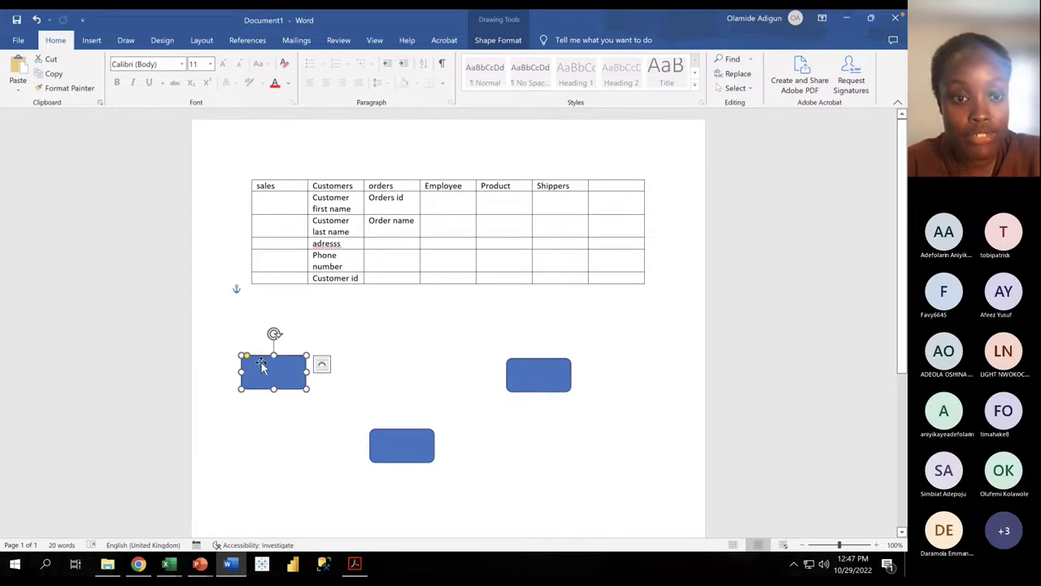
text(Ord)
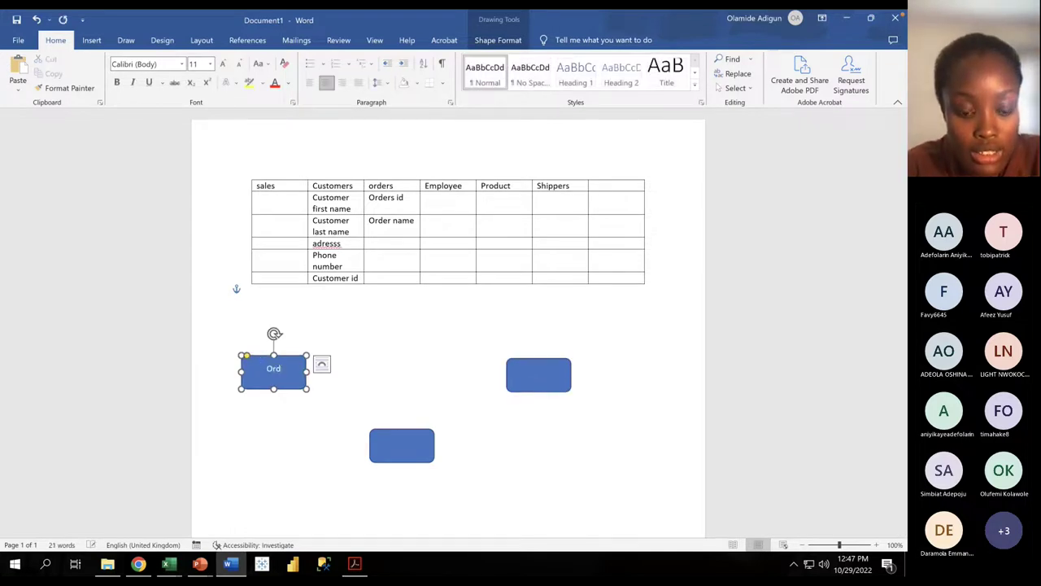
text(ers)
click(380, 433)
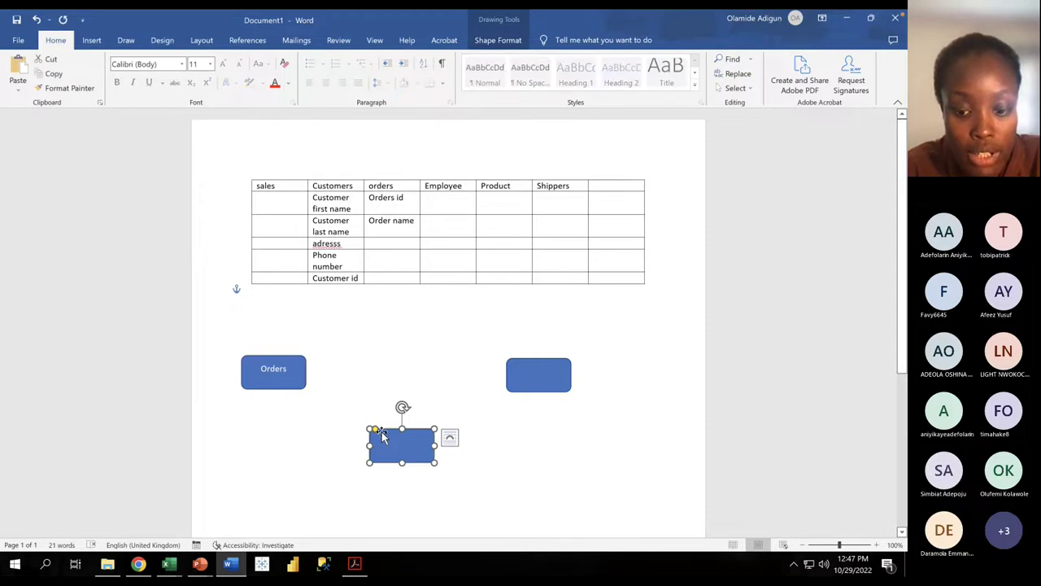
text(Product)
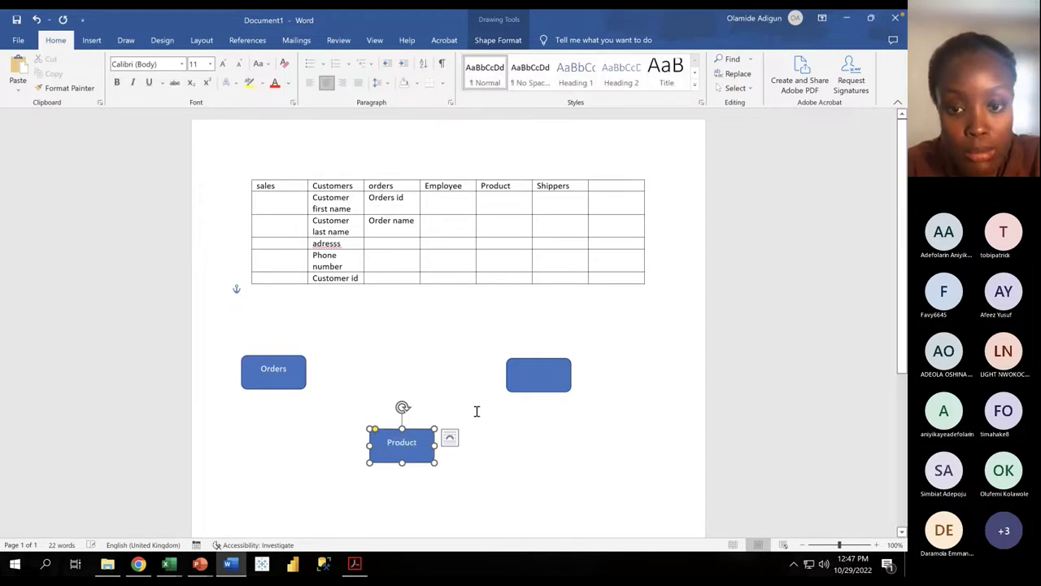
click(517, 386)
Step: Label the third box 'Customer' and draw a straight line from Customer to Product
text(Cu)
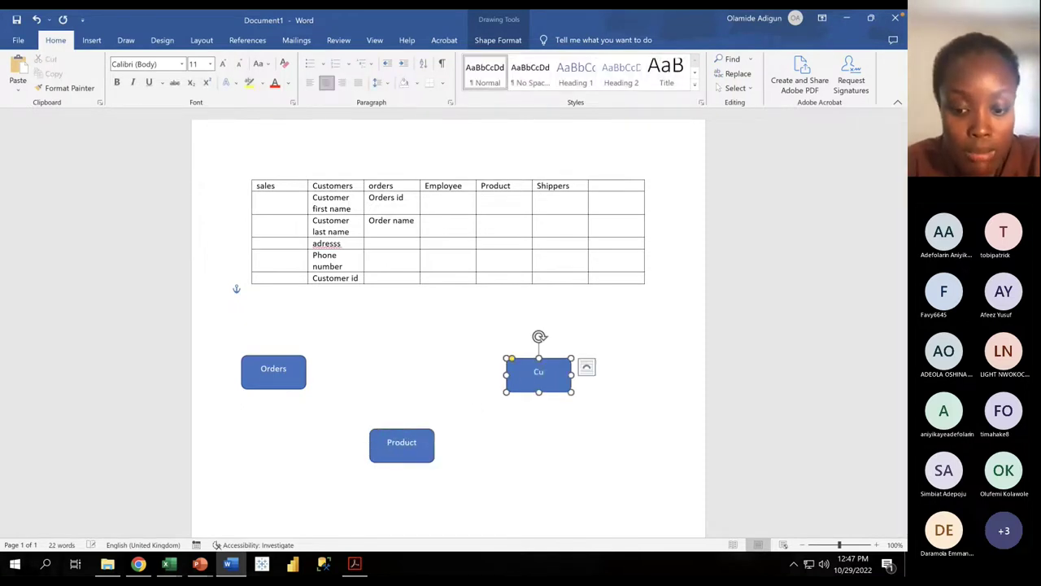
text(stomer)
click(572, 417)
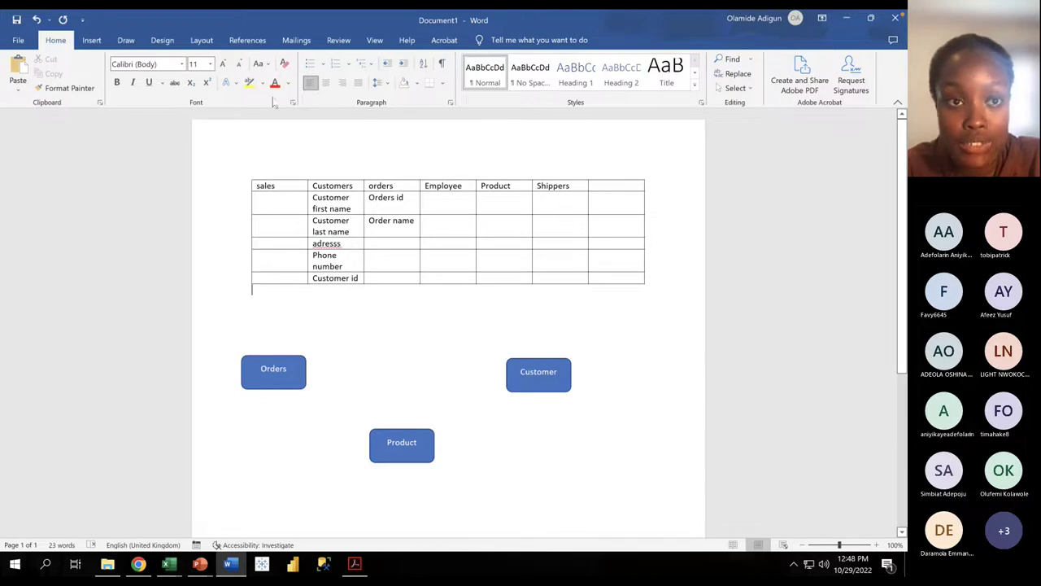
click(91, 40)
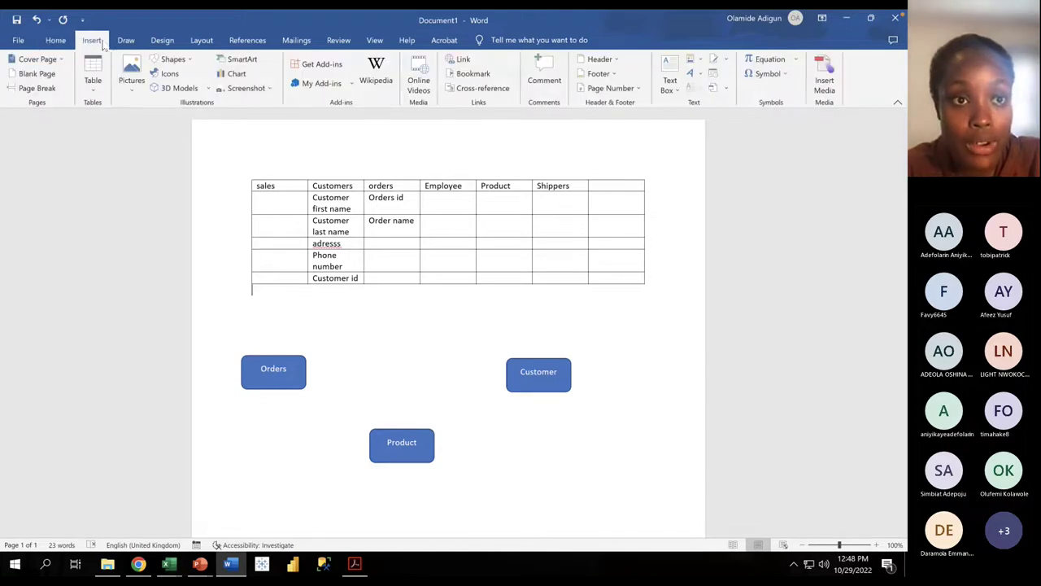
click(187, 62)
click(179, 88)
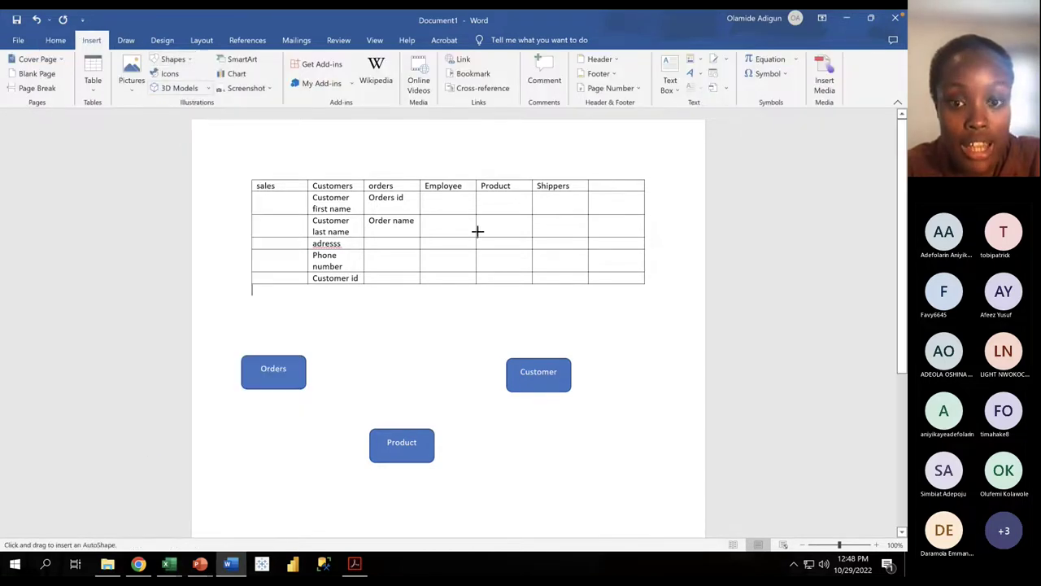
drag(516, 395, 436, 449)
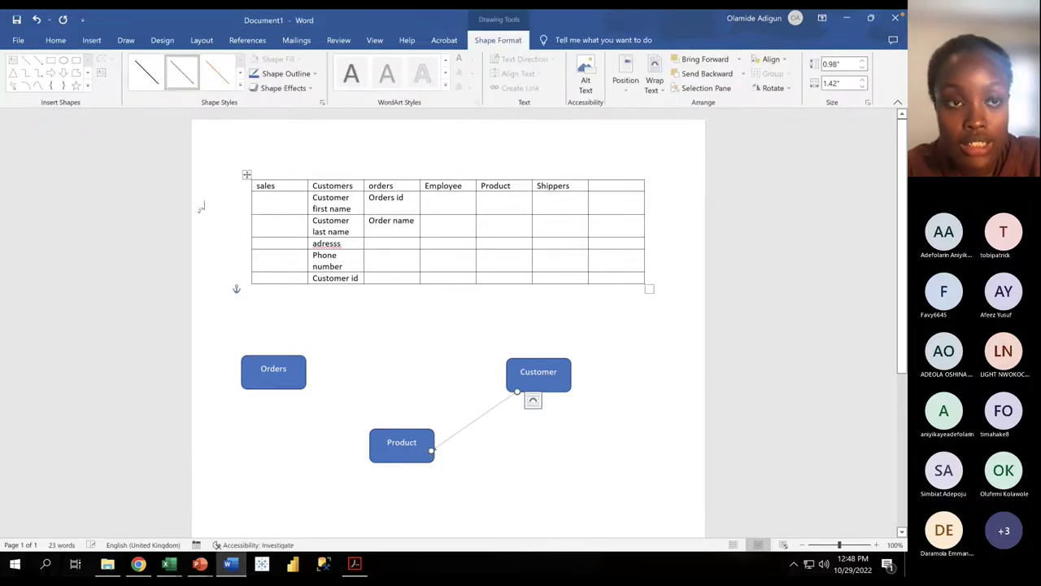
click(75, 60)
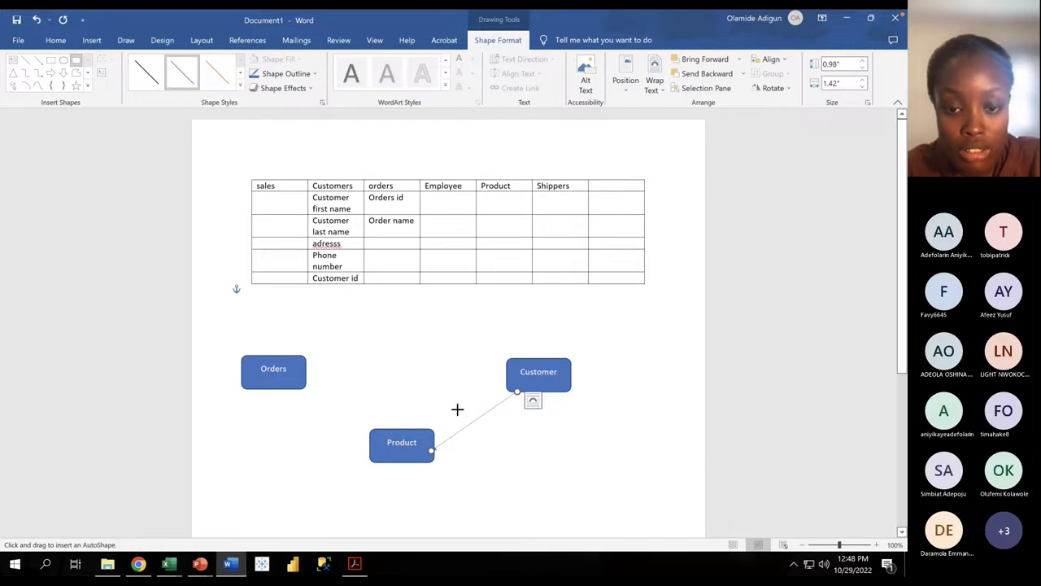
Step: Draw a small box on the connector line, type 'Customer ID' and widen it to fit
drag(455, 409, 496, 416)
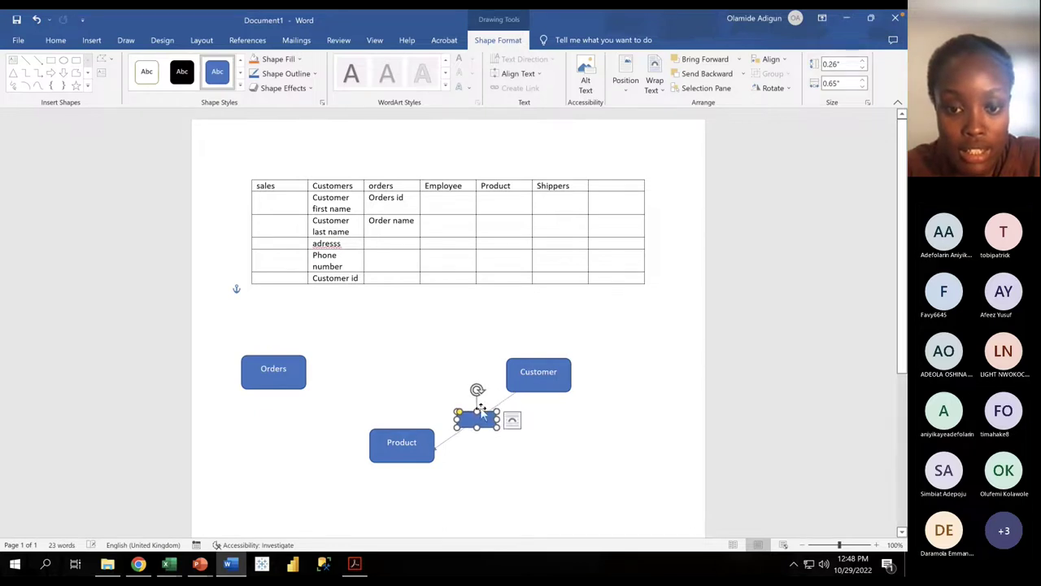
text(Cu)
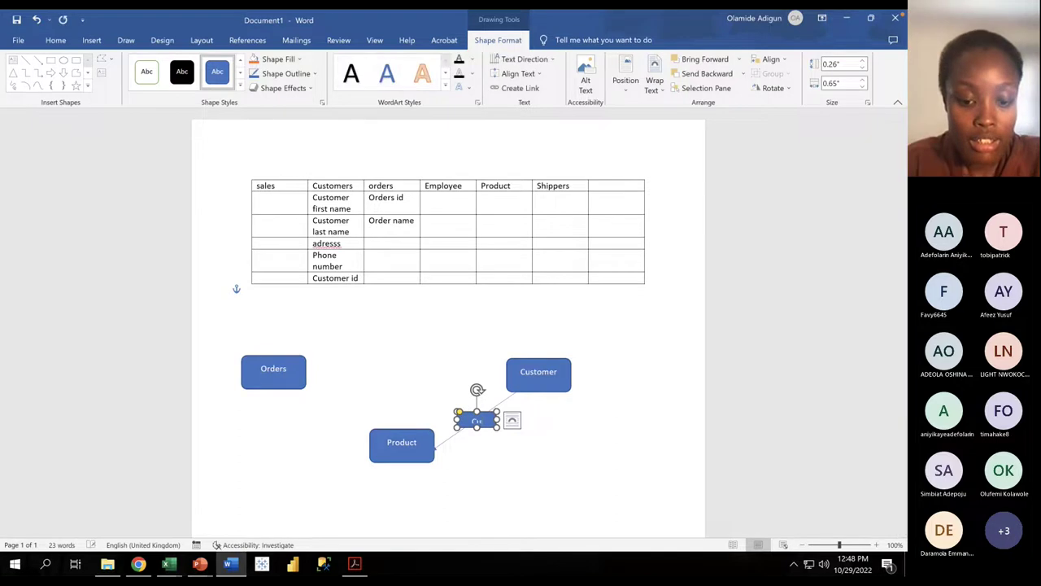
text(stom)
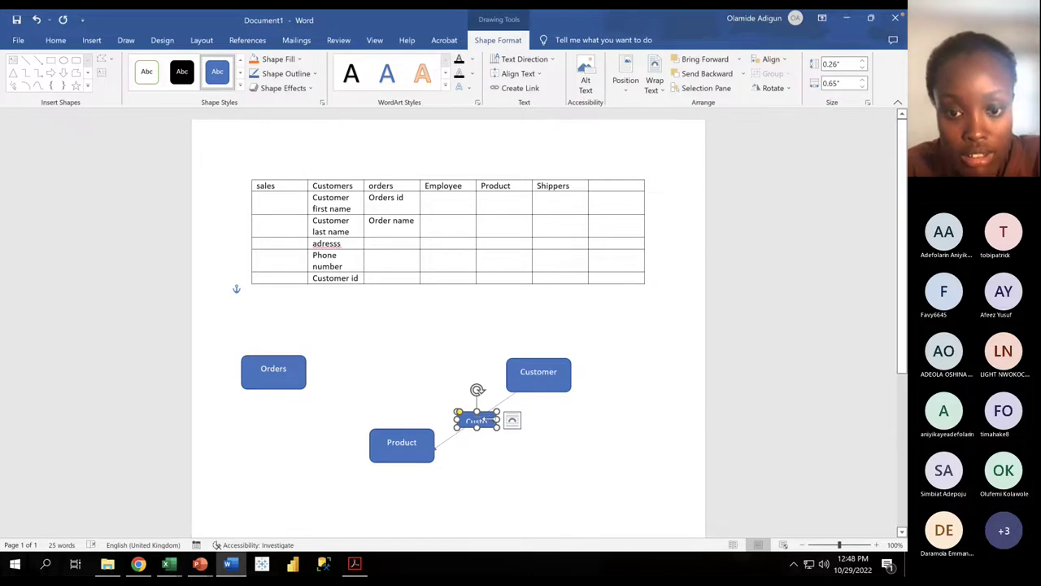
mouse_move(497, 421)
mouse_down()
mouse_move(553, 420)
mouse_move(502, 440)
mouse_move(494, 402)
mouse_up()
key(ctrl+a)
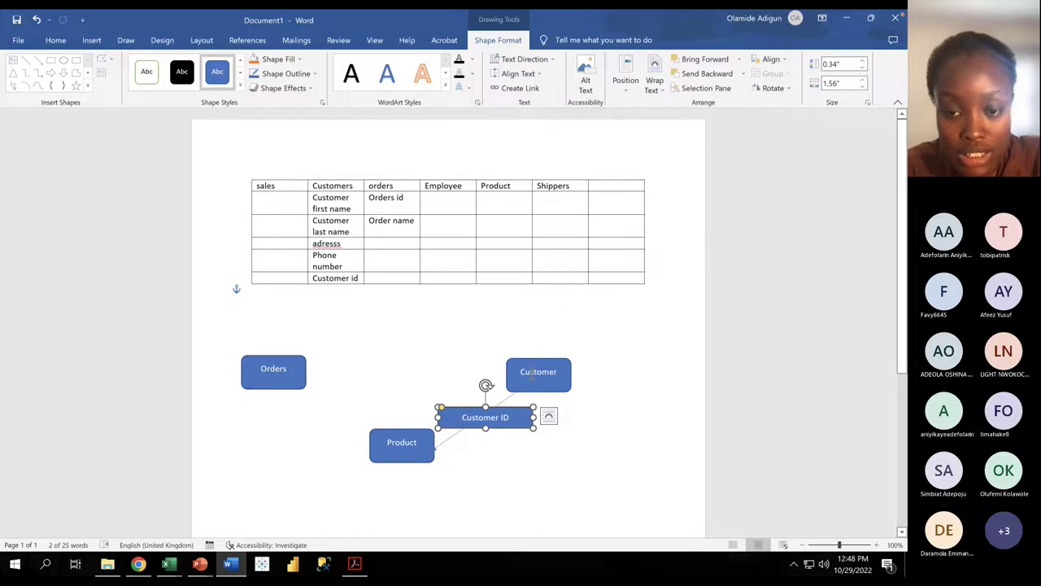
click(497, 458)
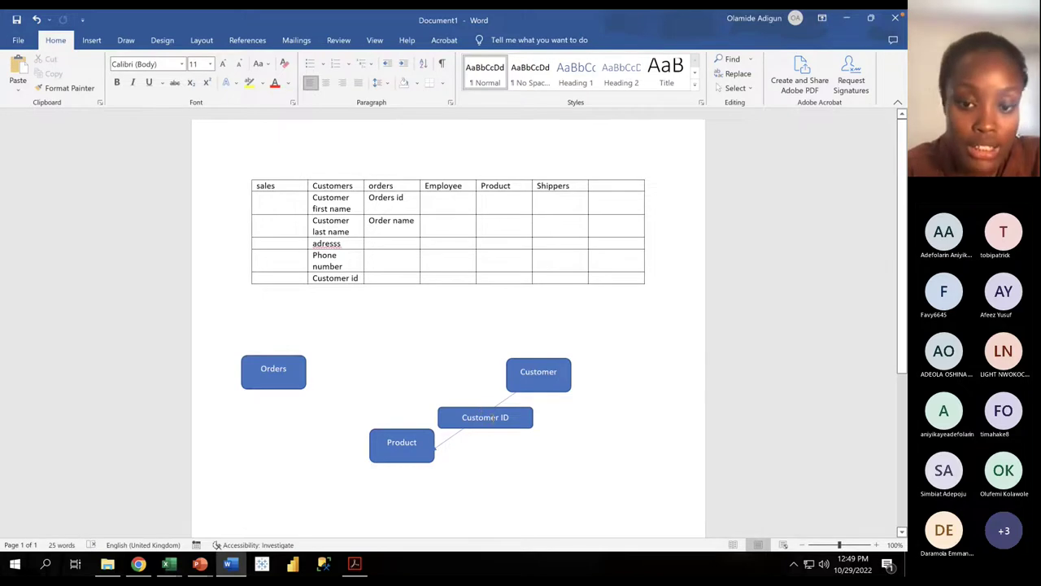
Step: Rename the label box from 'Customer ID' to 'Product ID'
click(488, 402)
double_click(476, 417)
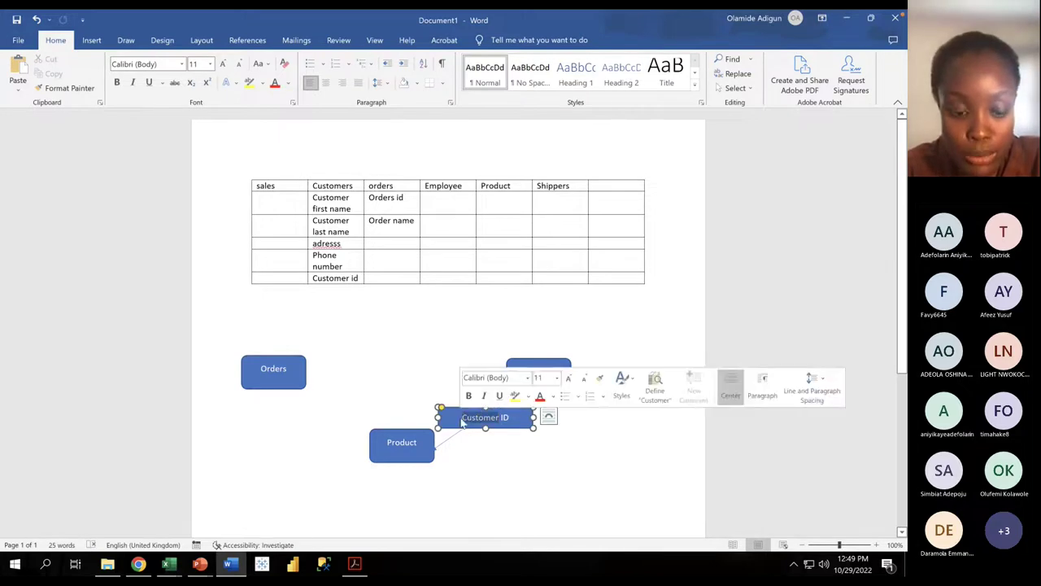
text(Produc)
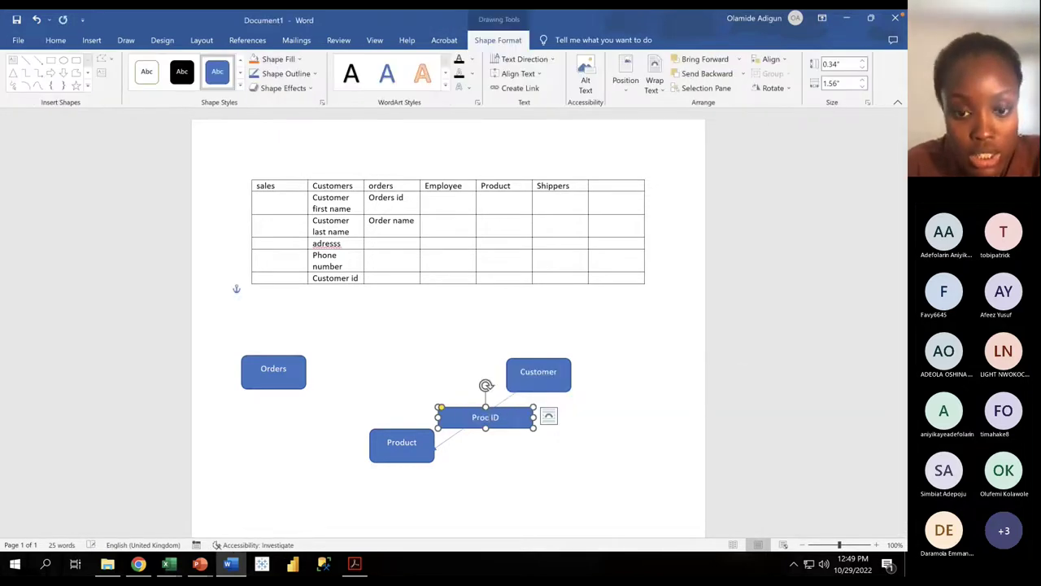
text(t)
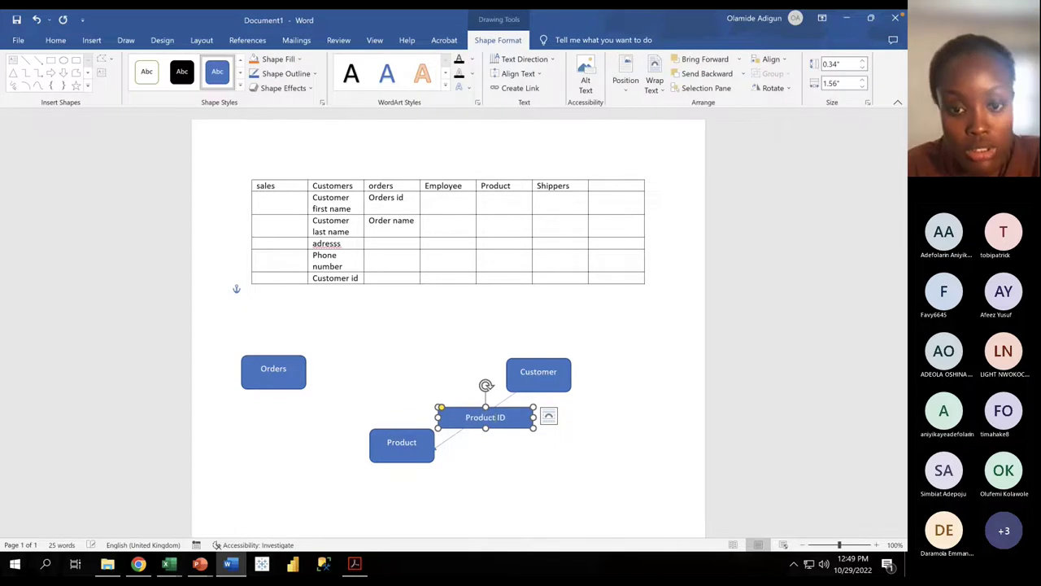
click(453, 434)
Step: Reattach the line from Product to Customer and set the Product ID box on it
click(448, 428)
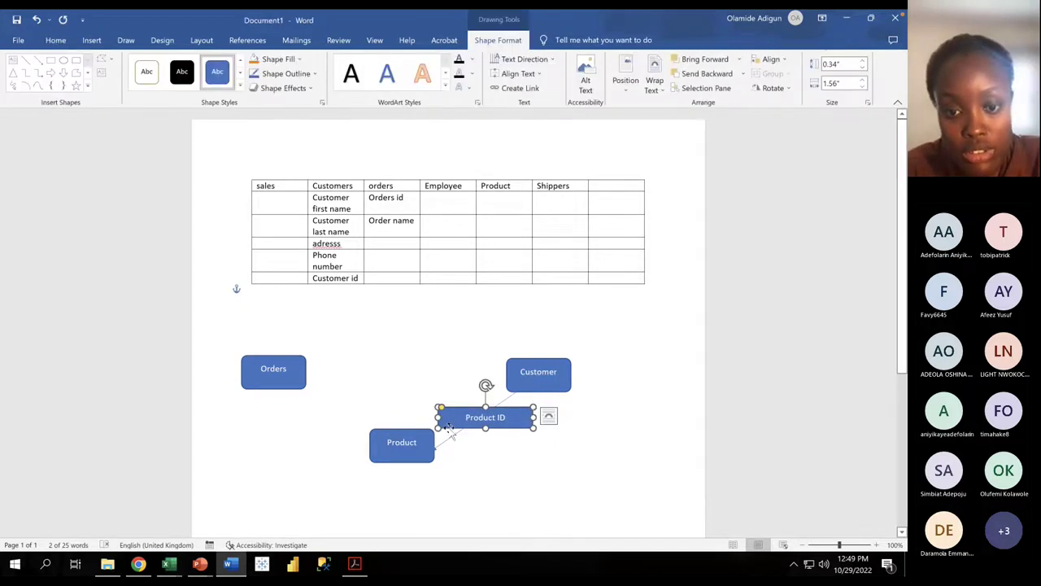
drag(448, 431, 563, 301)
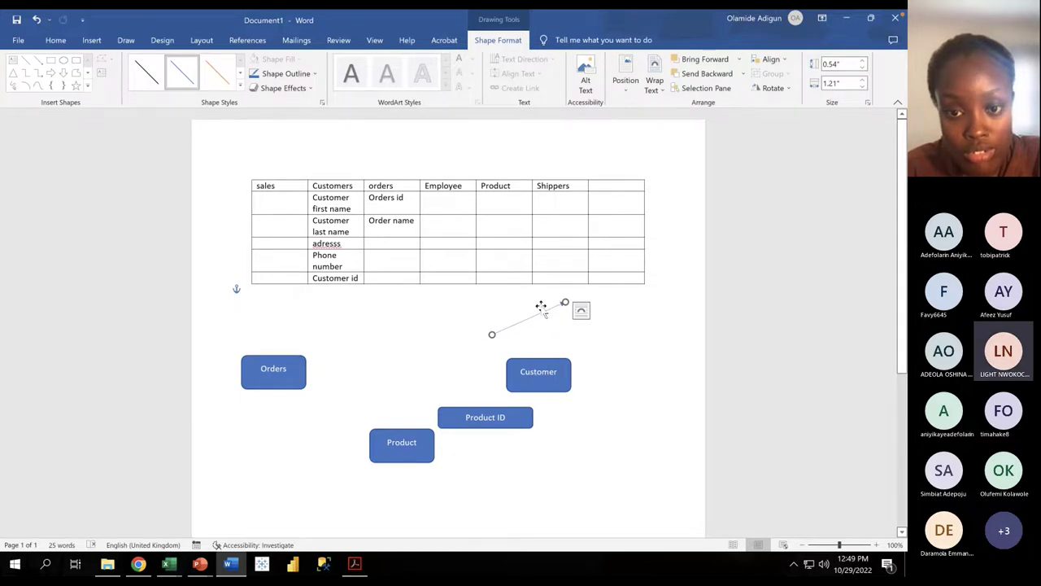
drag(536, 306, 443, 386)
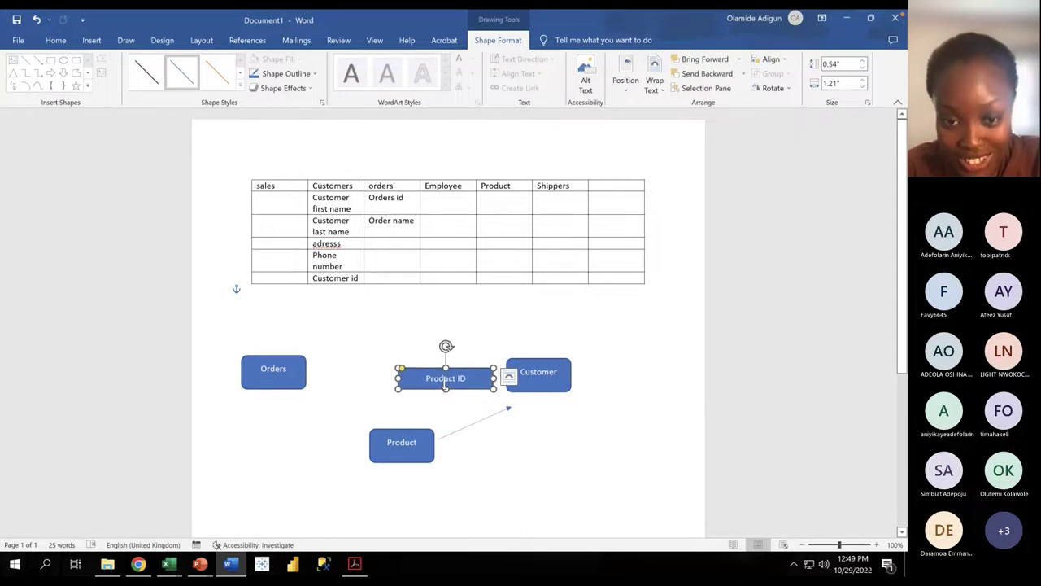
click(444, 429)
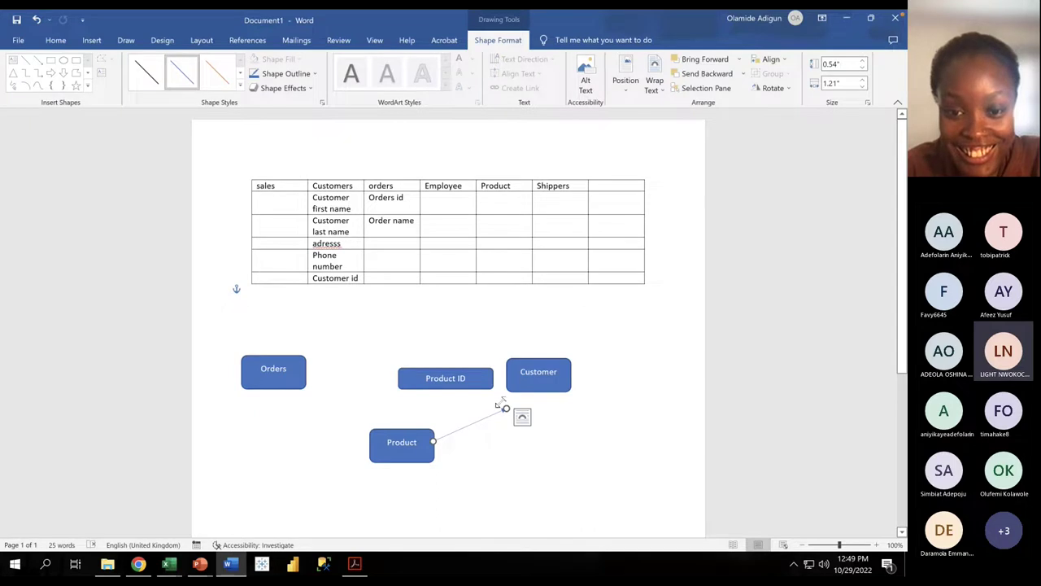
drag(503, 405, 524, 386)
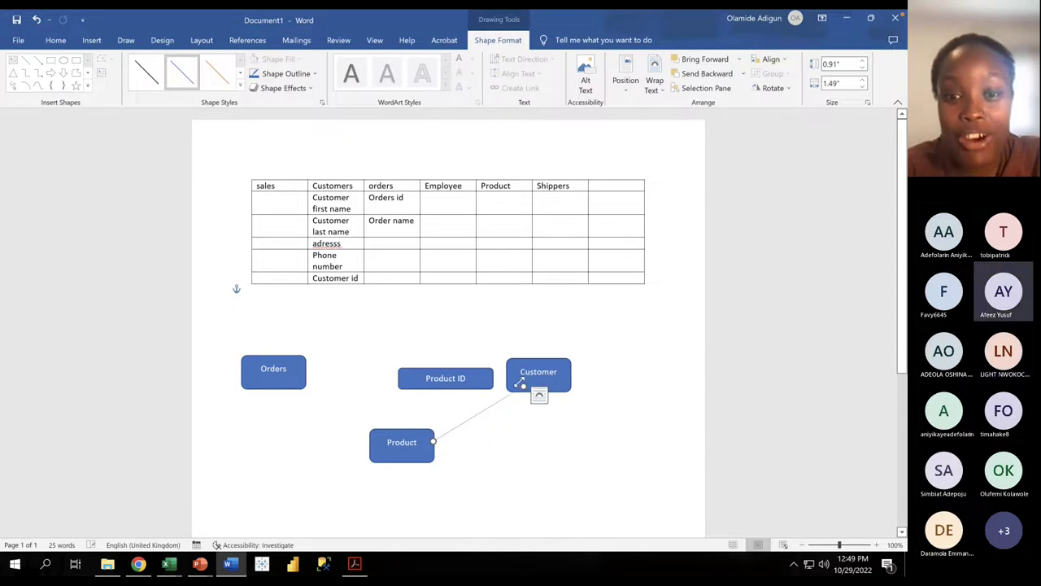
click(440, 380)
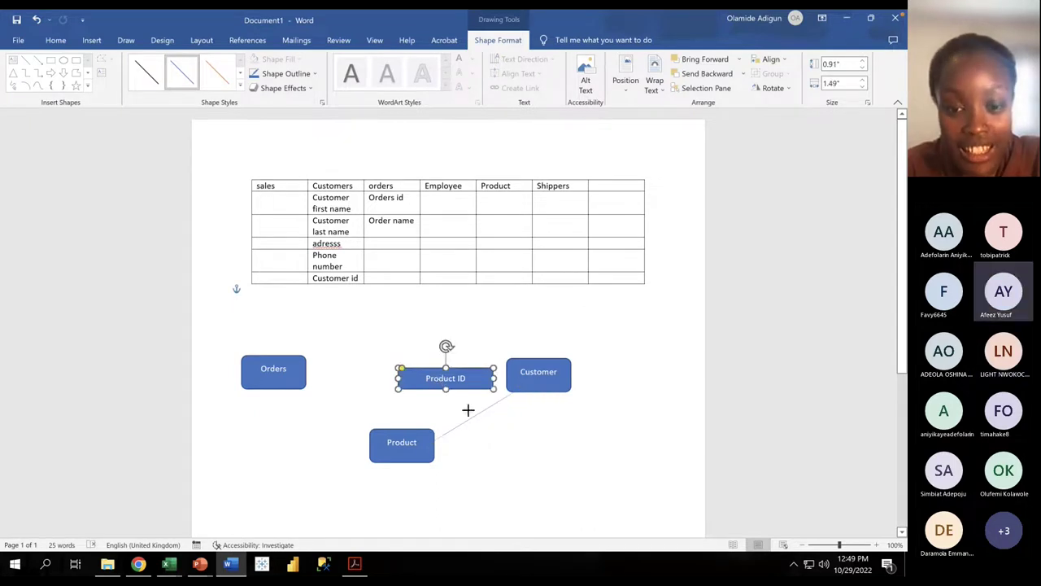
drag(445, 386, 478, 419)
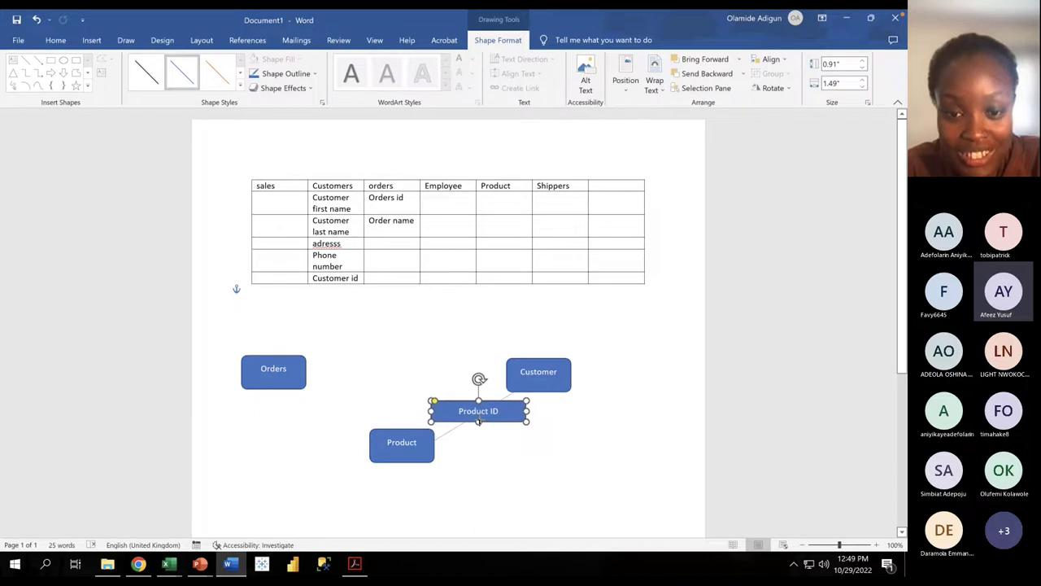
Step: Enter 'Product ID' in the first cell under the Product heading
click(536, 460)
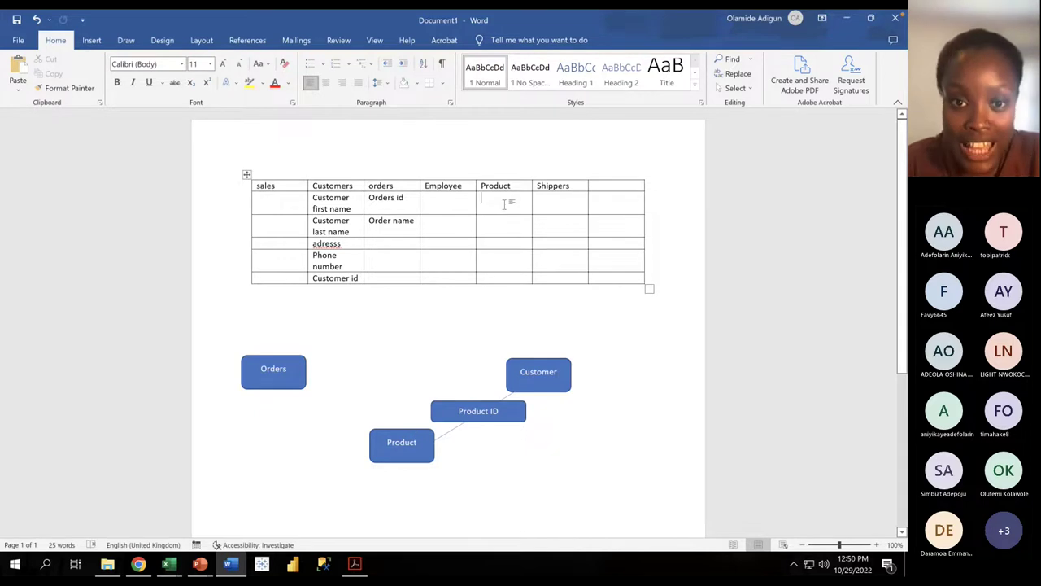
text(Product)
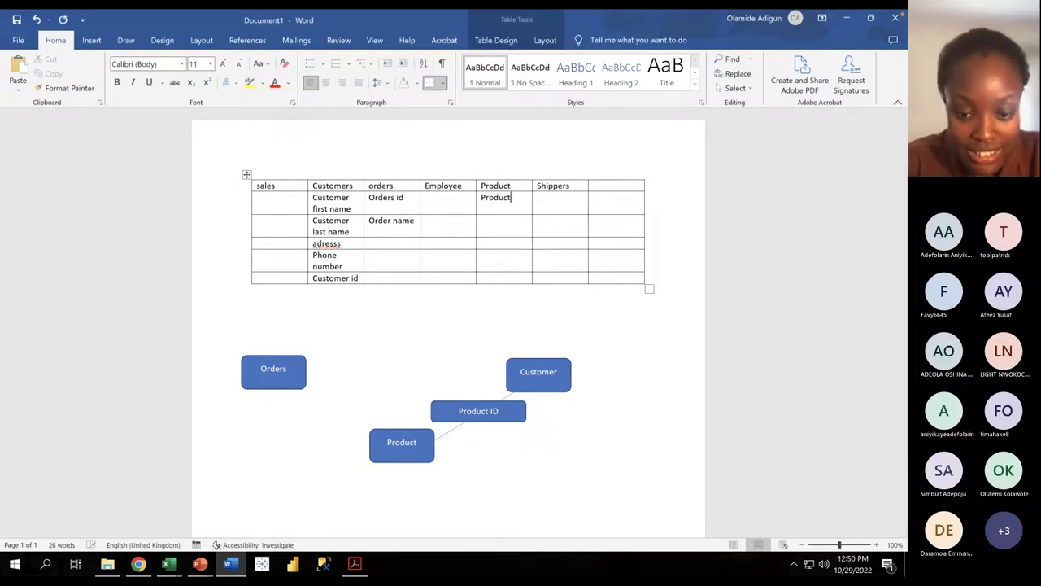
text( ID)
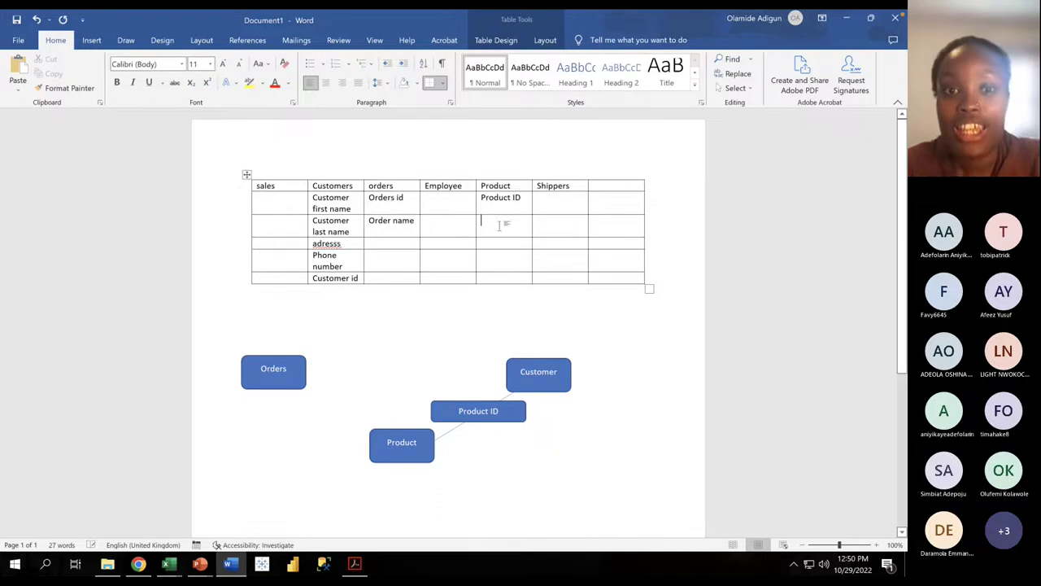
click(496, 226)
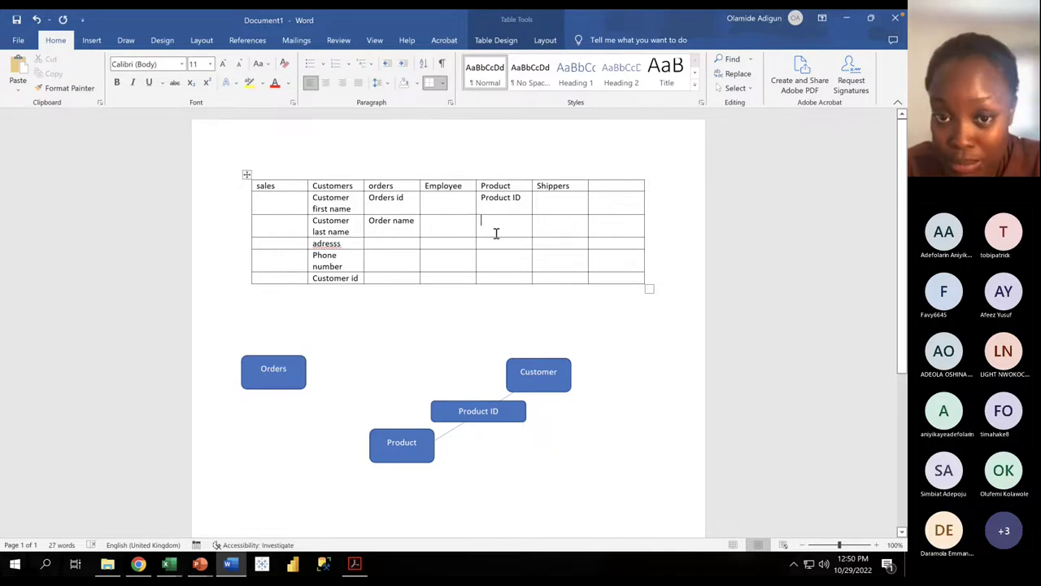
Step: Select the Product column of the entity table
click(492, 160)
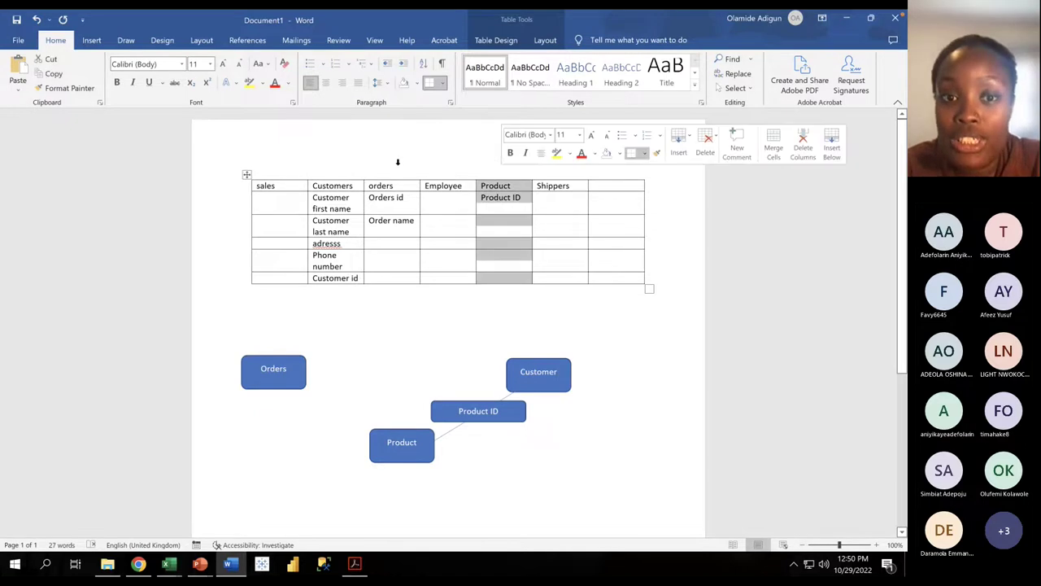
click(360, 317)
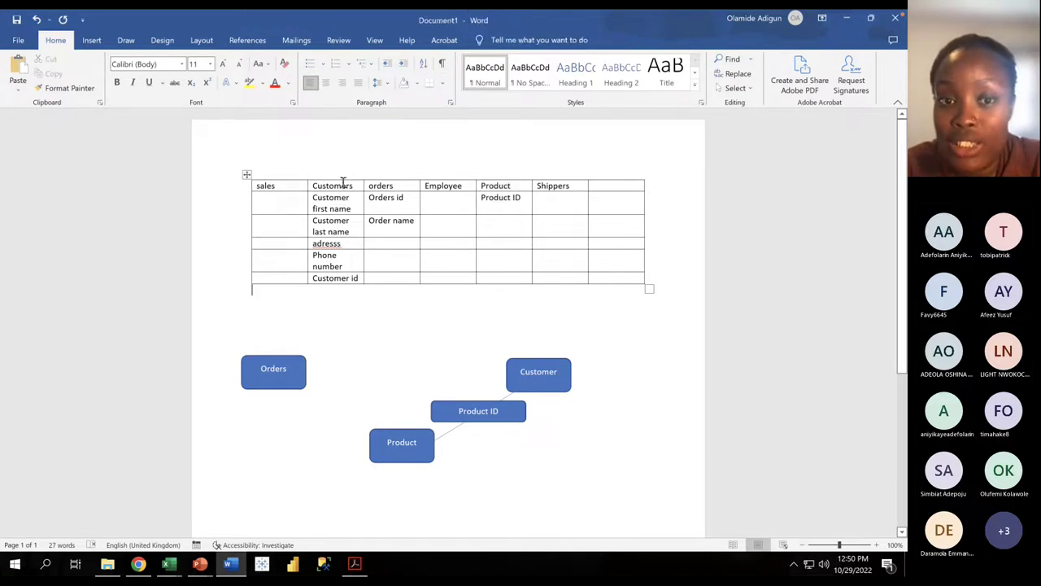
click(483, 164)
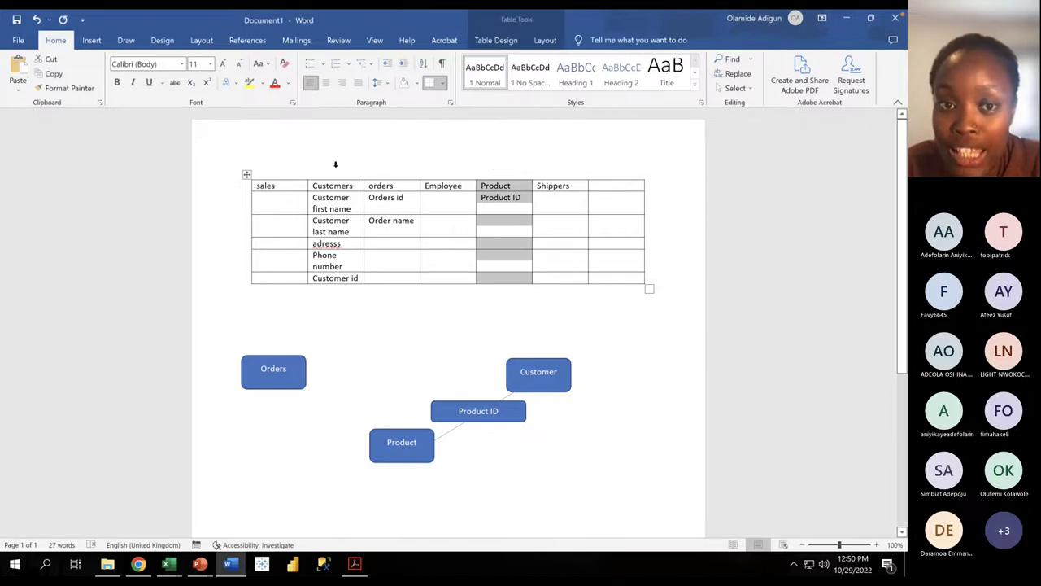
drag(335, 163, 490, 165)
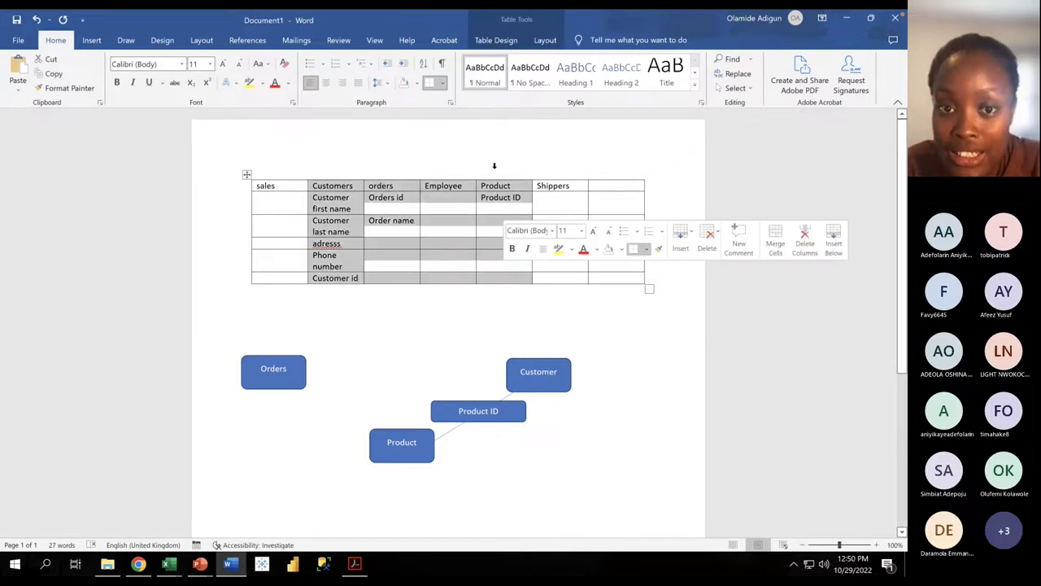
click(494, 165)
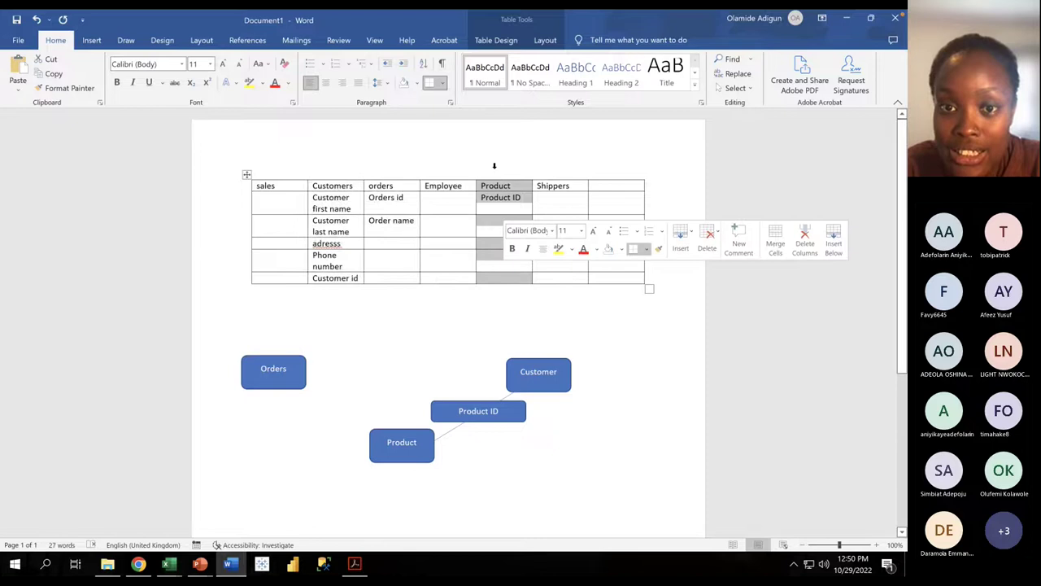
click(126, 41)
click(91, 41)
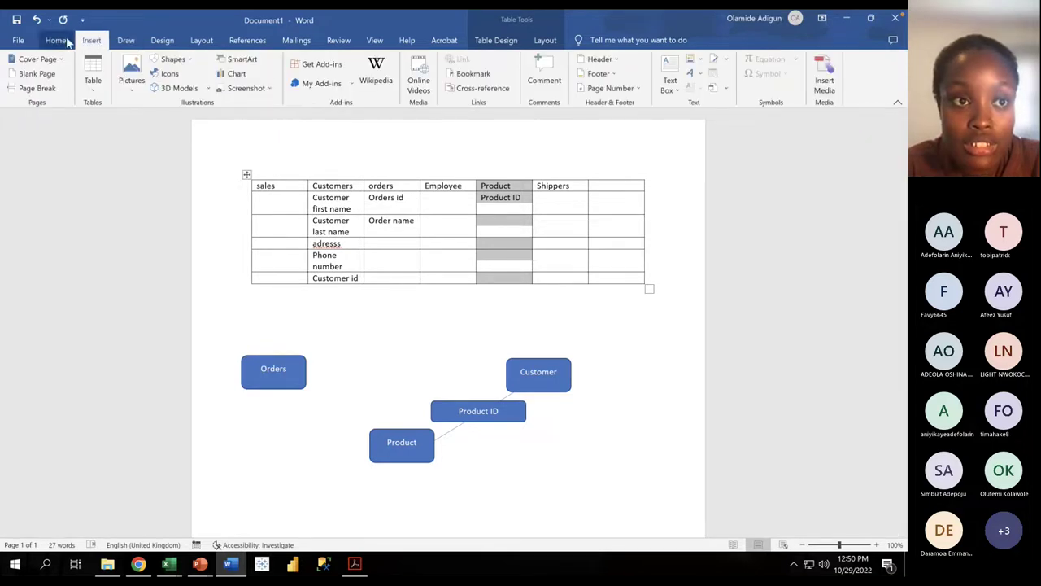
Step: Draw an elbow connector along the bottom edge of the entity table
click(65, 40)
click(126, 41)
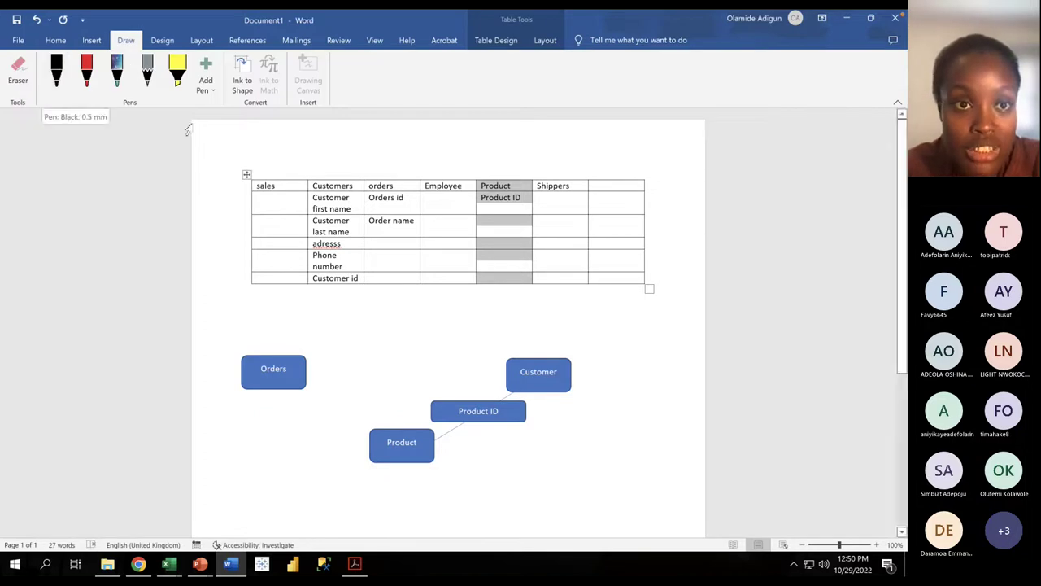
click(165, 41)
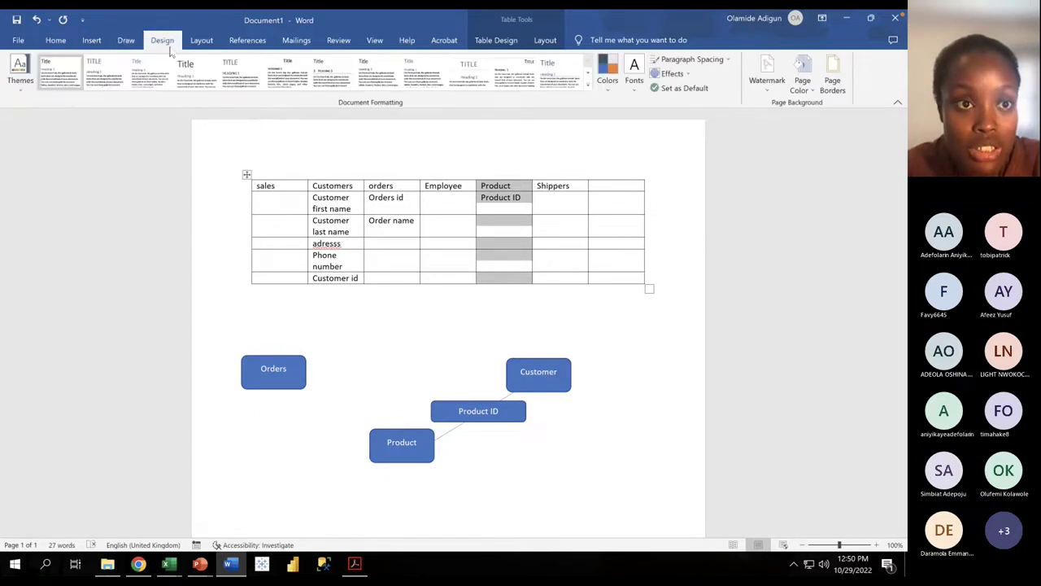
click(55, 41)
click(87, 41)
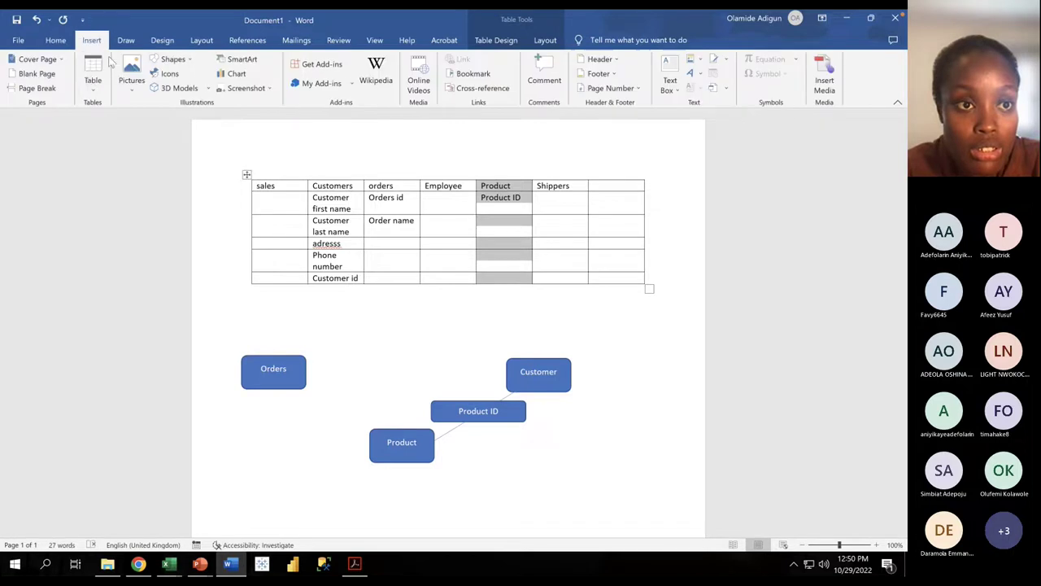
click(186, 62)
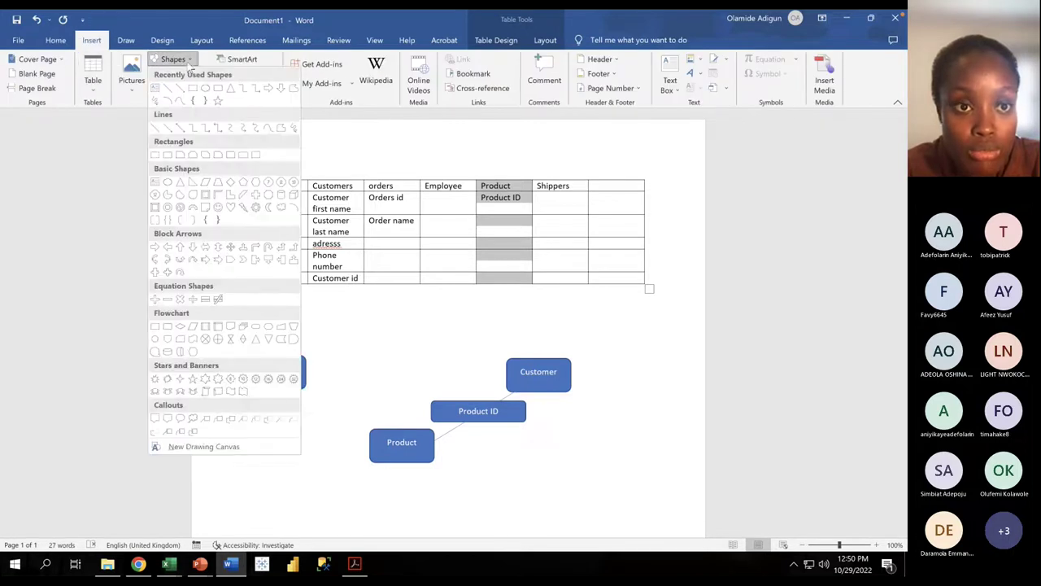
click(204, 130)
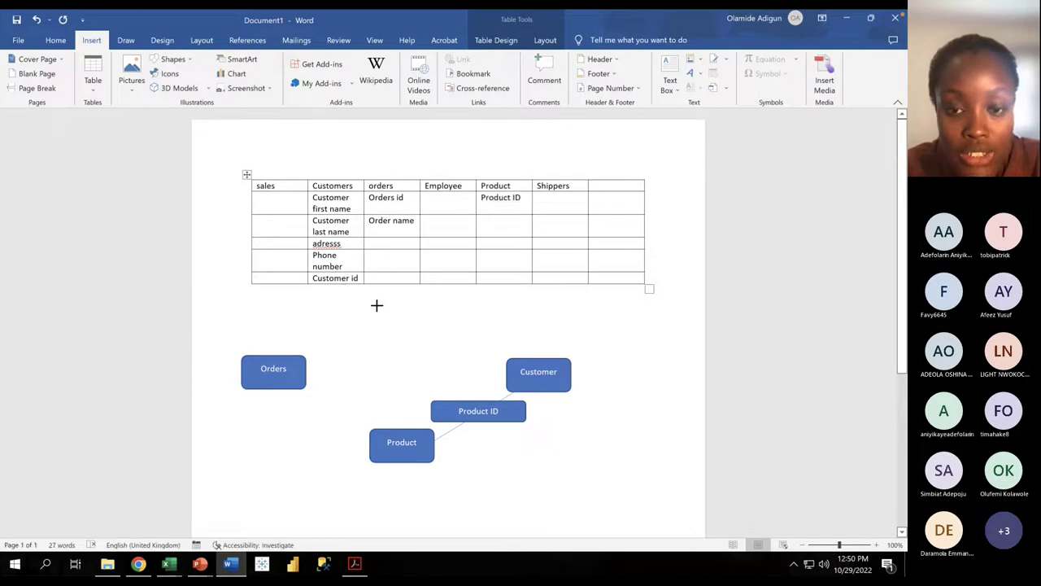
drag(388, 286, 499, 286)
Step: Reselect the new connector line beneath the table, checking it against the Customer box
click(419, 315)
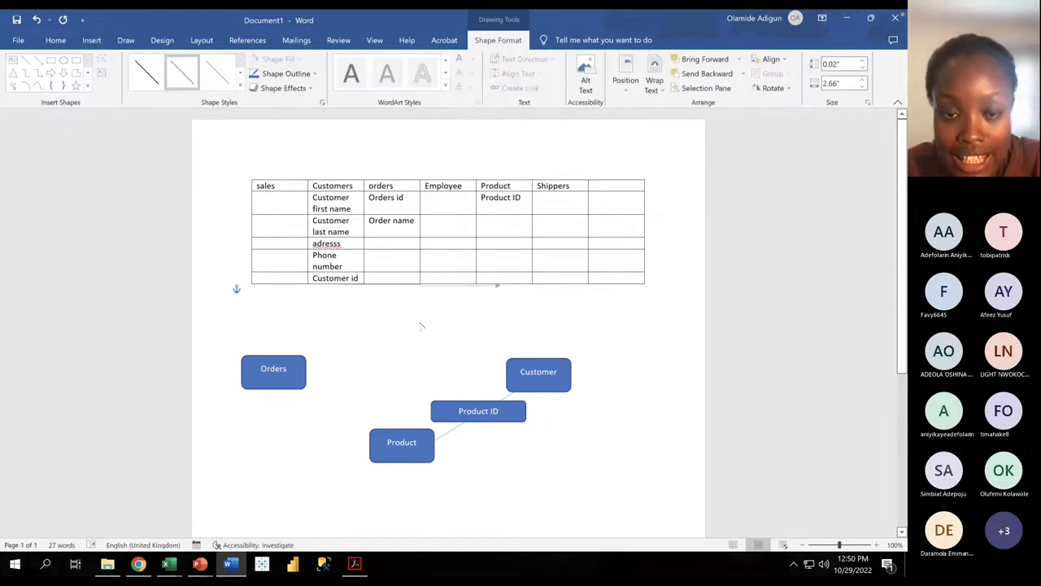
click(420, 285)
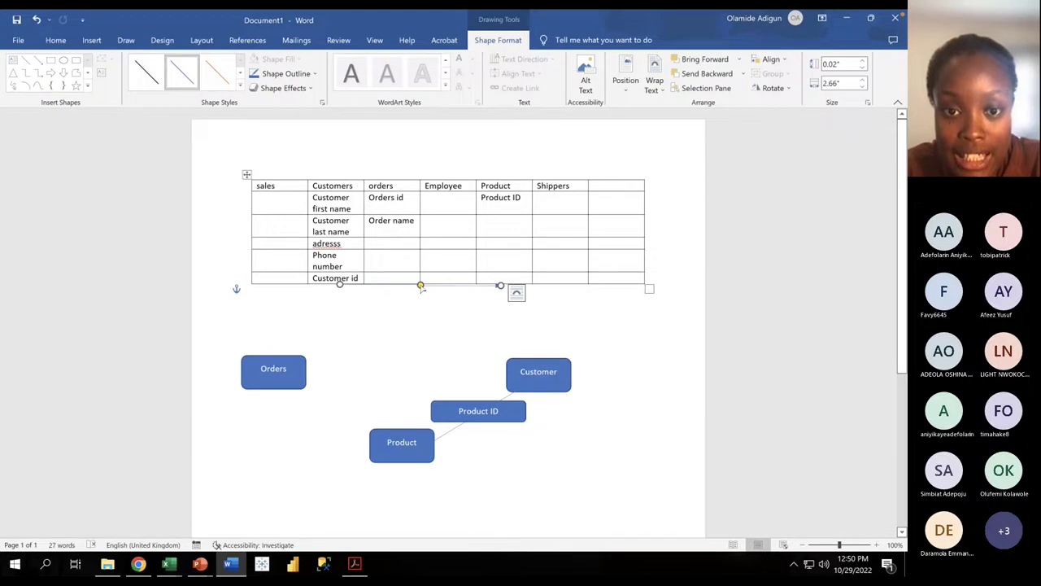
click(425, 340)
click(423, 285)
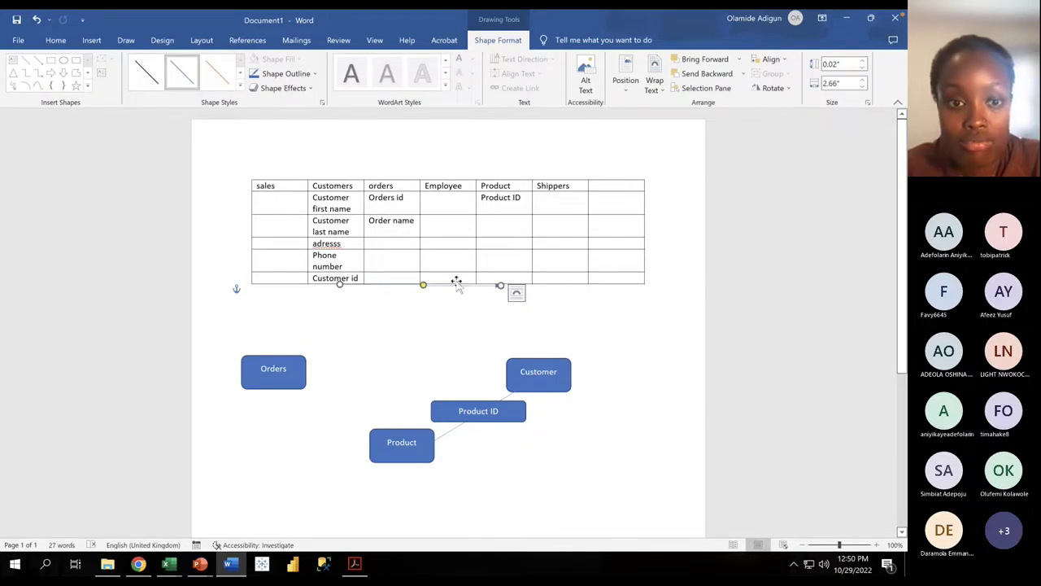
click(538, 374)
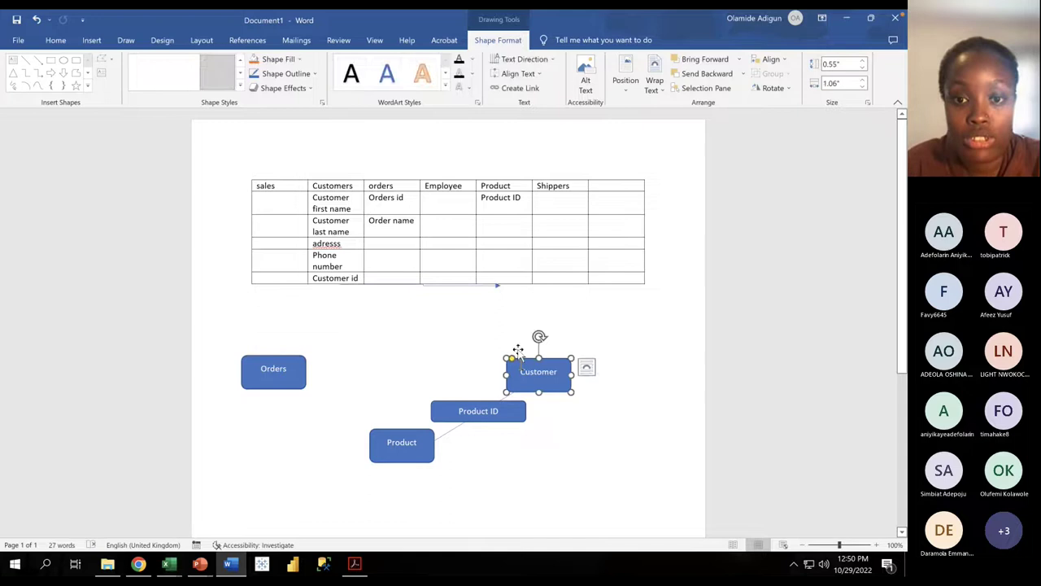
click(573, 318)
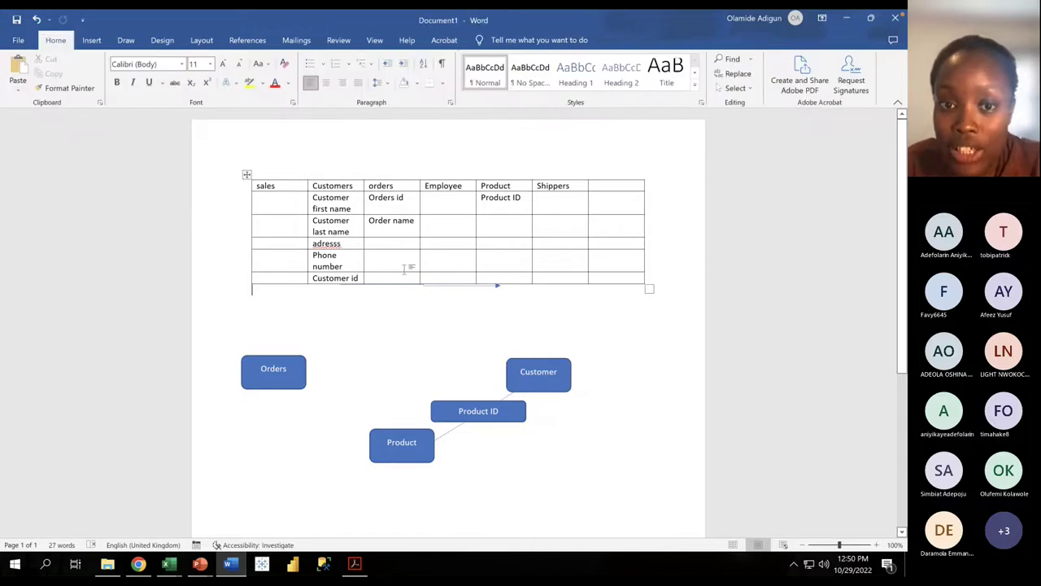
click(423, 285)
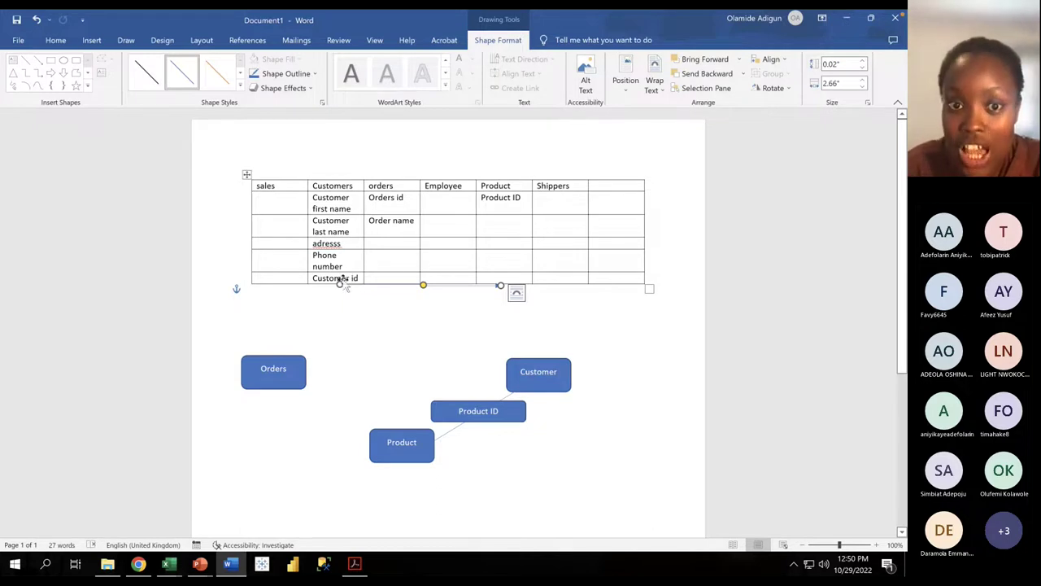
click(416, 286)
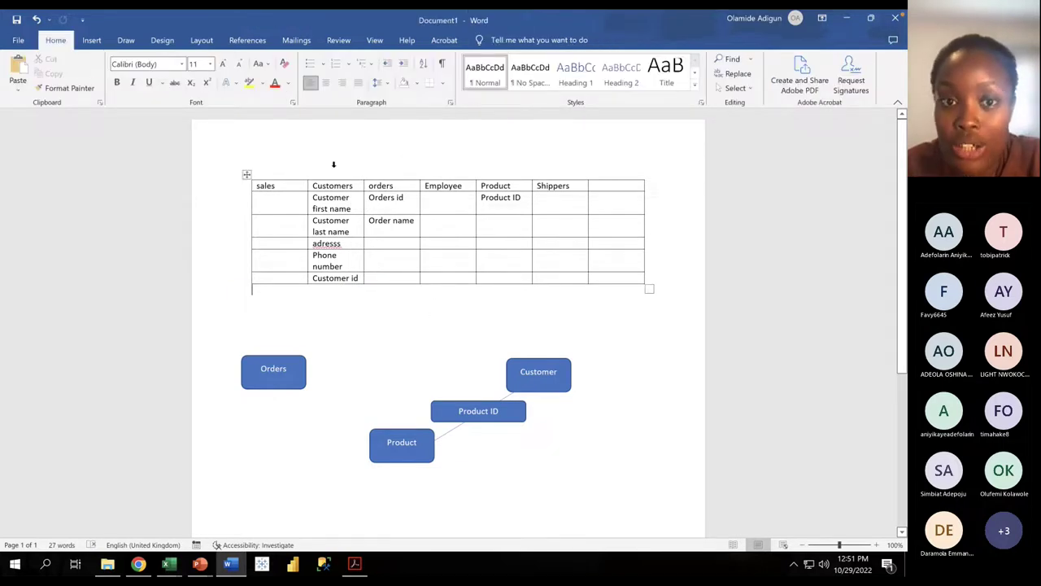
click(492, 162)
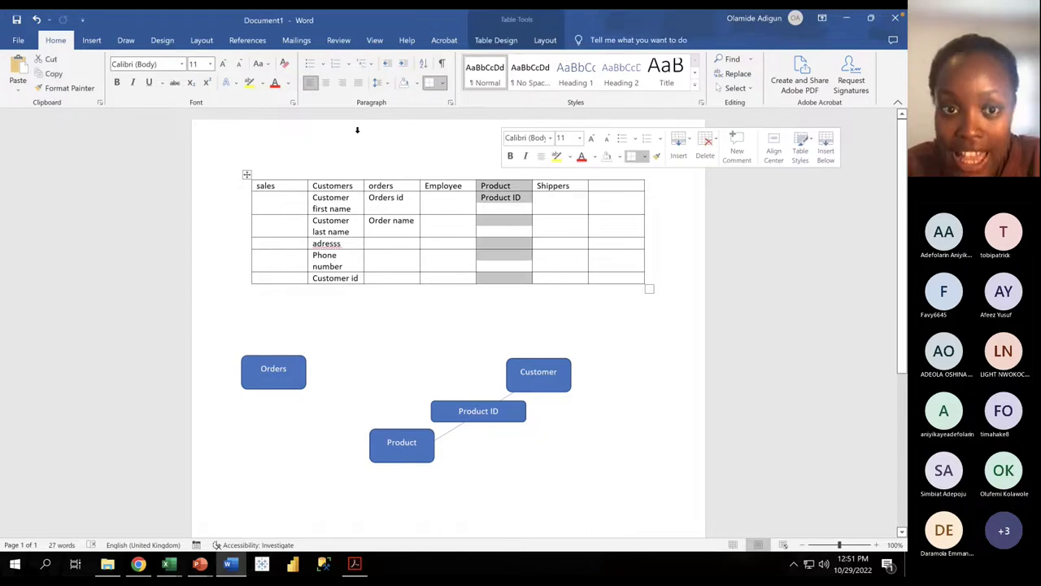
click(331, 158)
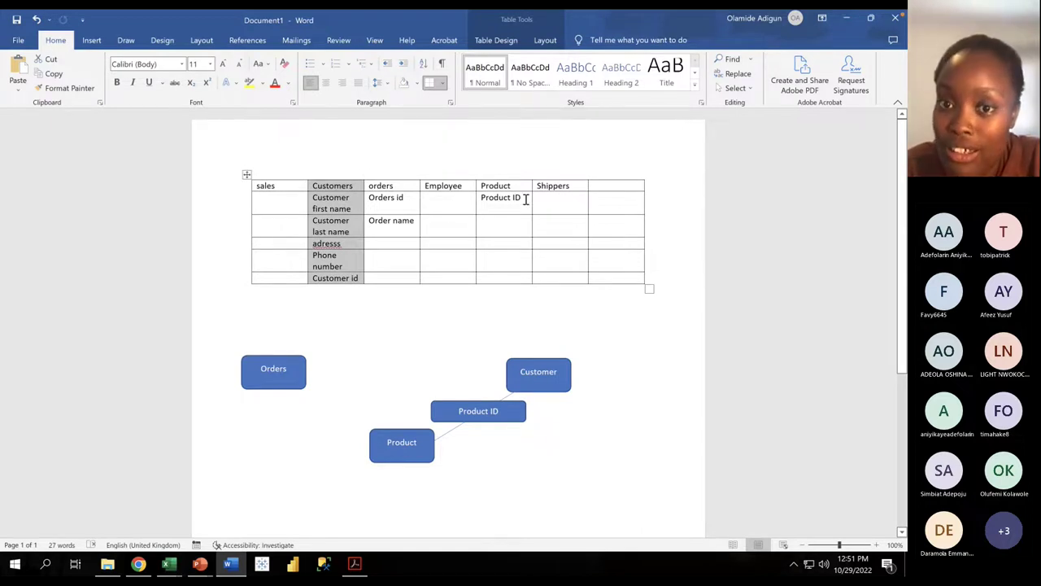
mouse_move(525, 198)
mouse_down()
mouse_move(458, 206)
mouse_move(509, 201)
mouse_up()
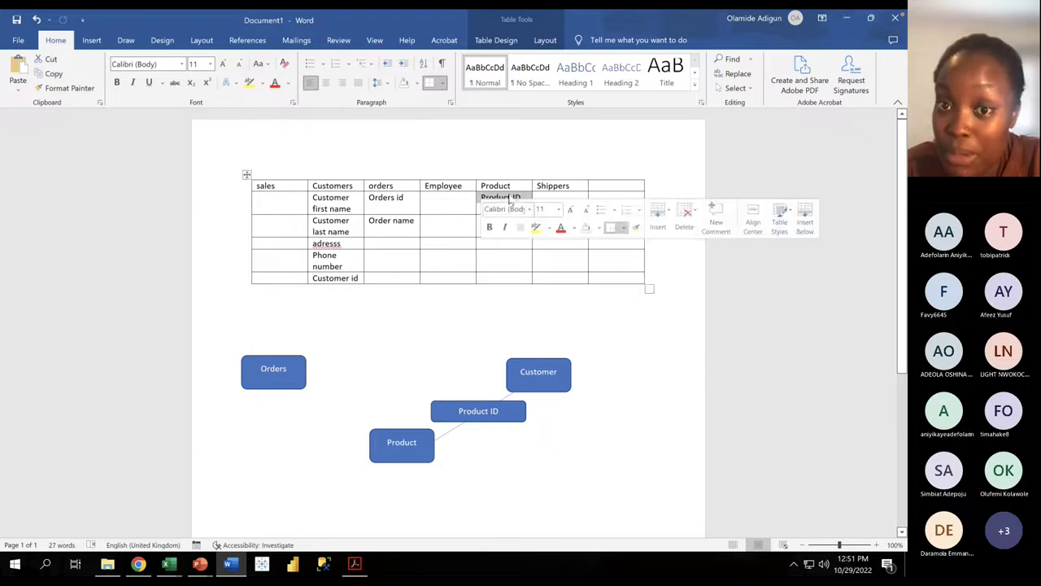
click(336, 202)
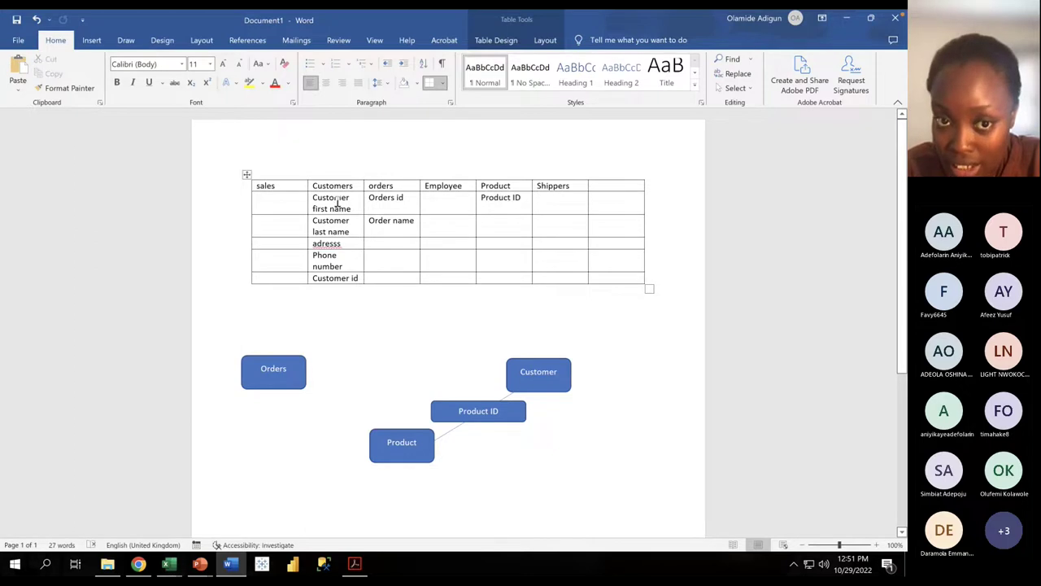
click(332, 174)
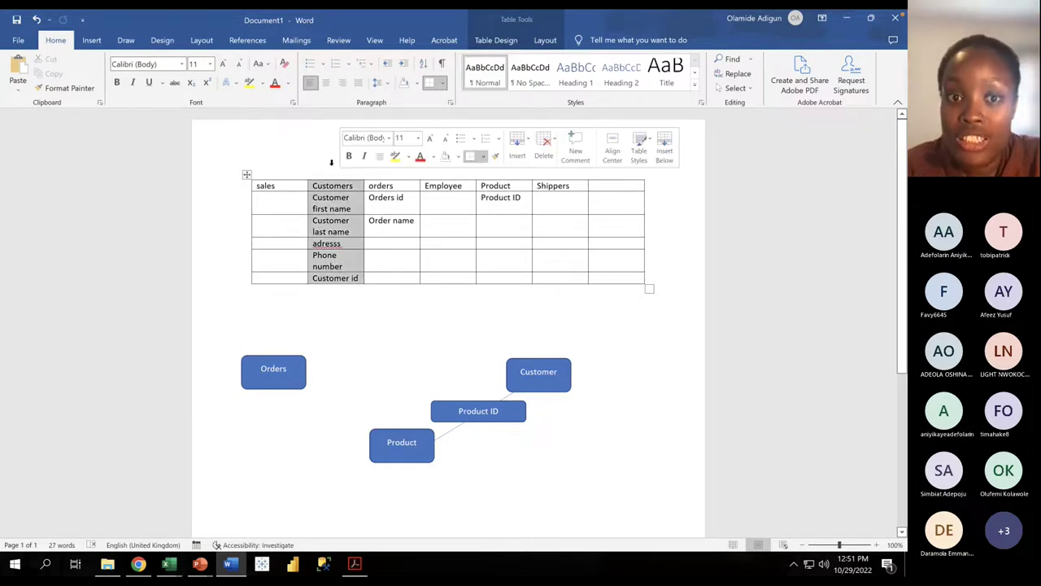
click(361, 278)
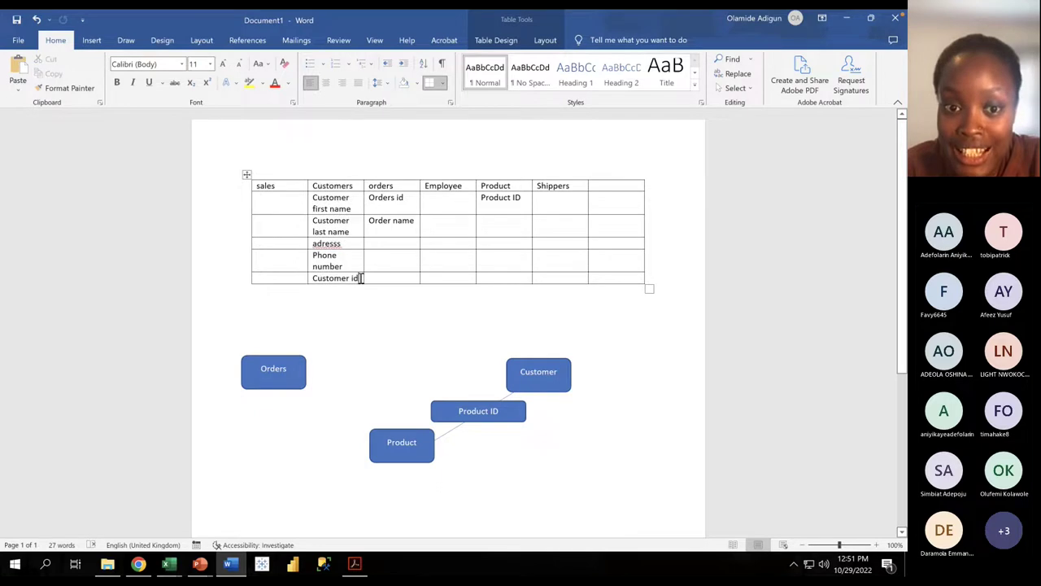
drag(360, 278, 312, 279)
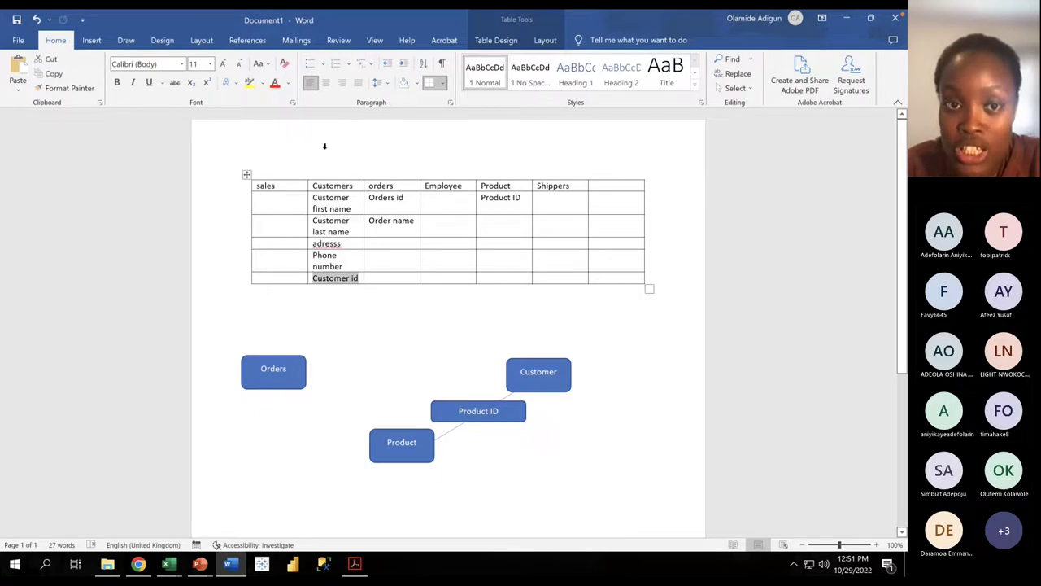
click(325, 157)
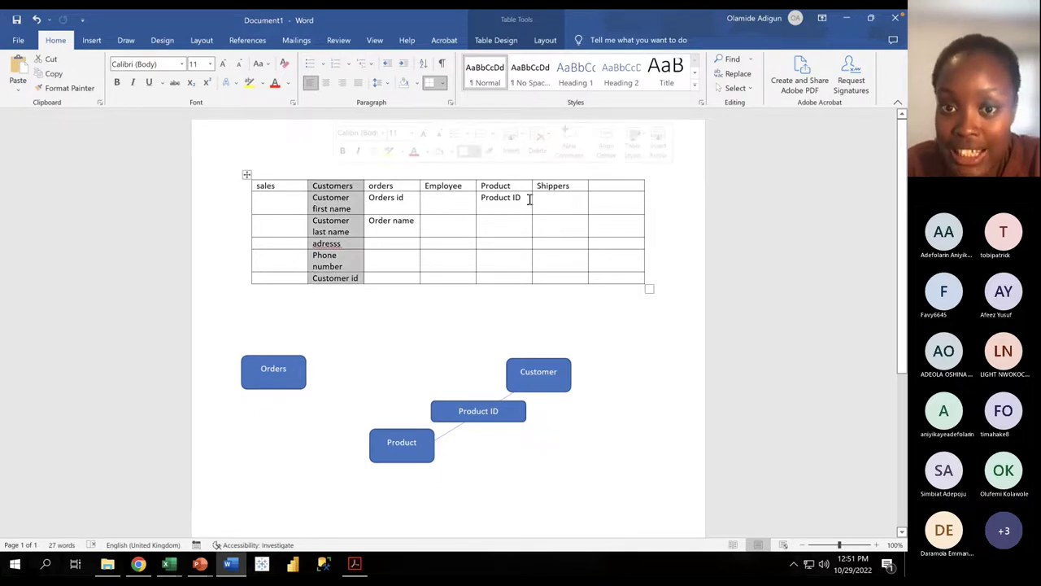
drag(529, 199, 481, 198)
click(493, 156)
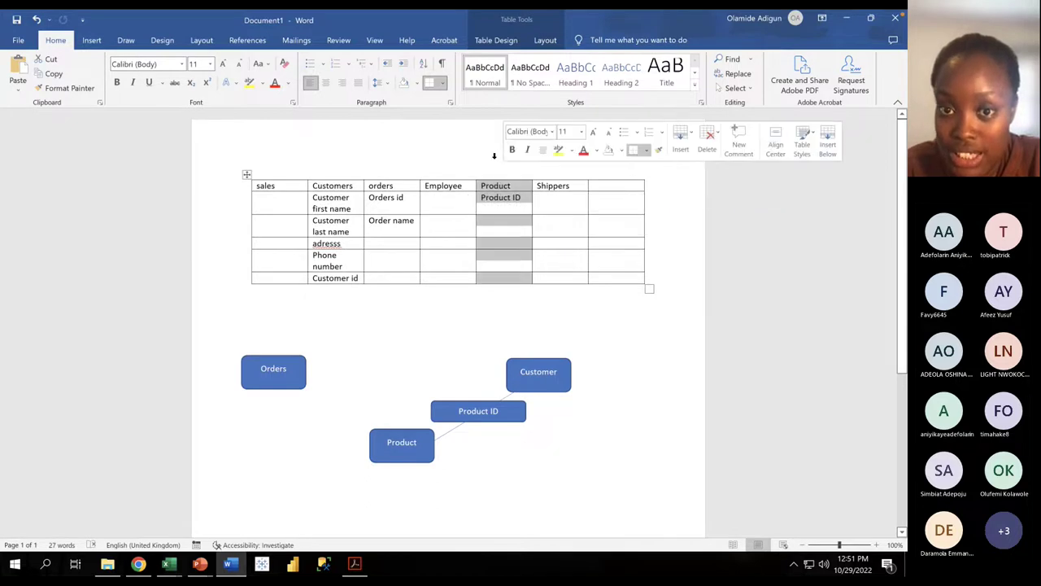
click(525, 198)
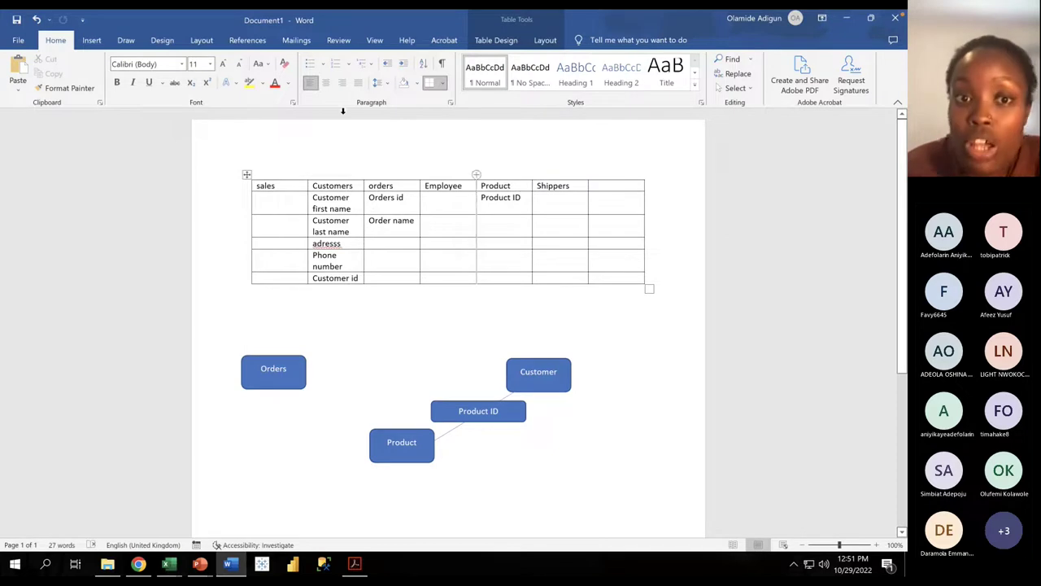
click(332, 161)
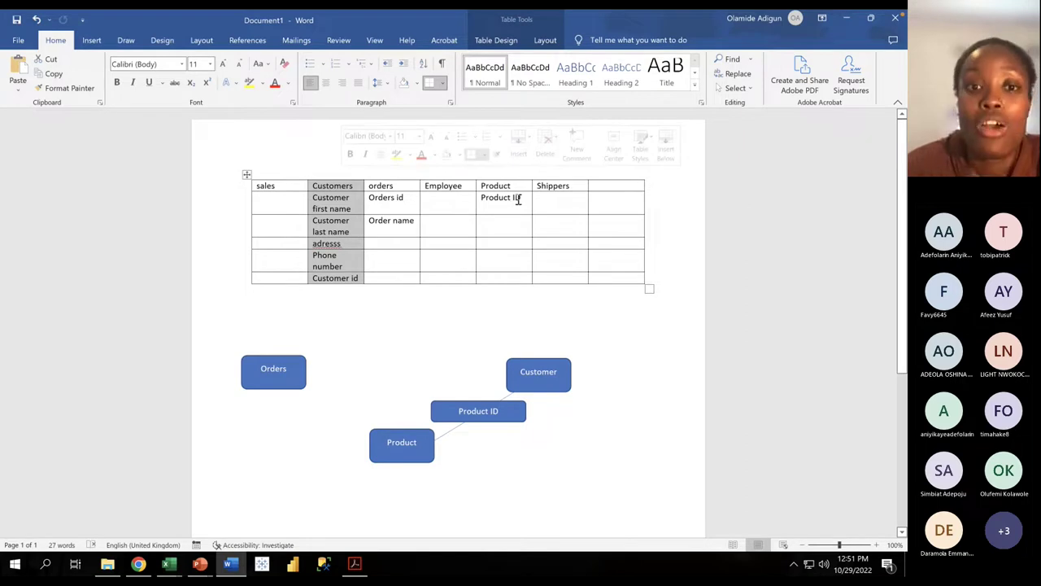
click(354, 279)
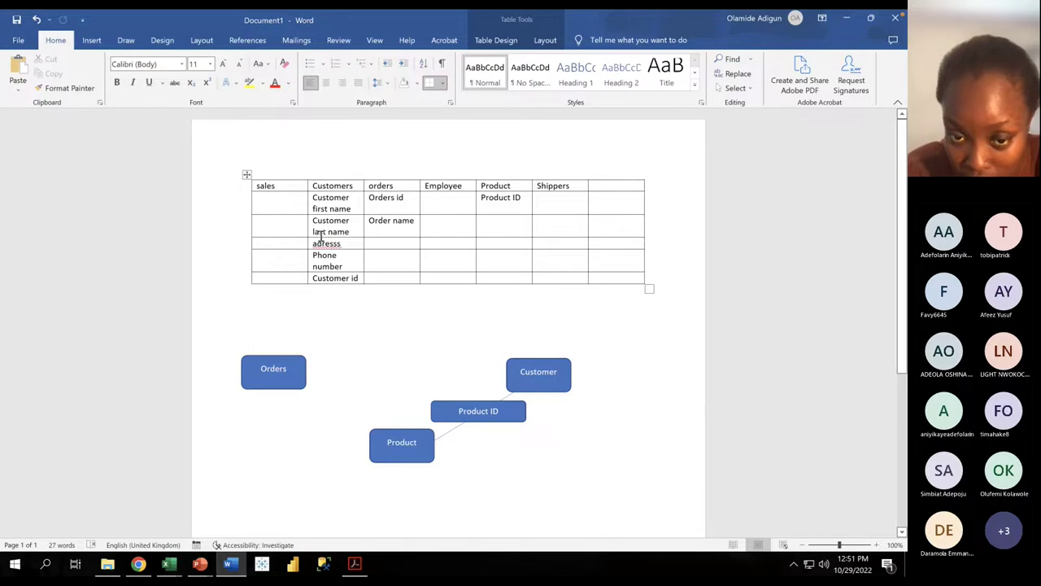
key(super+Tab)
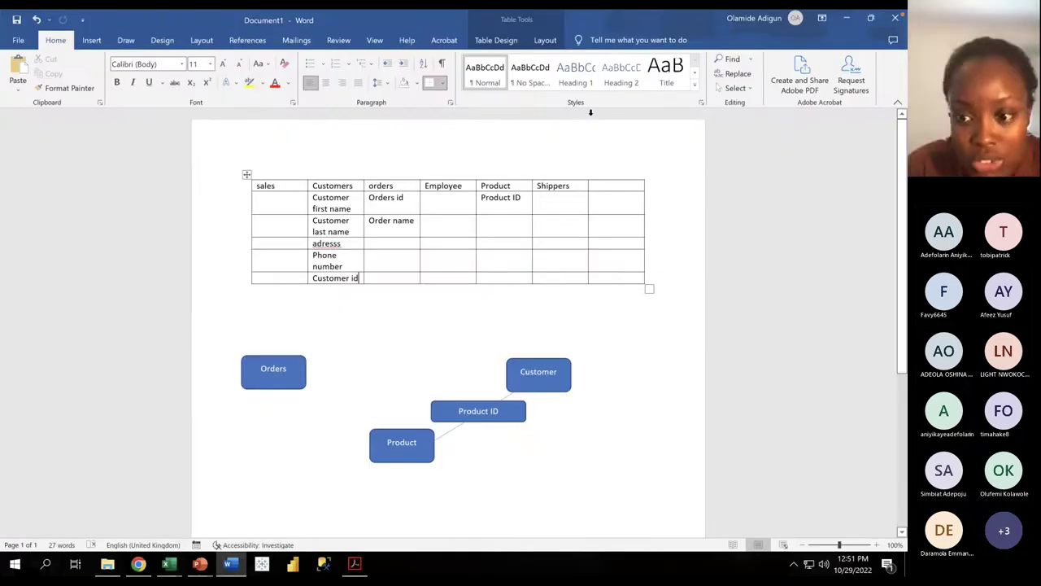
Step: Zoom the Word page in twice to 120%, scroll down, and switch to Teams
click(876, 545)
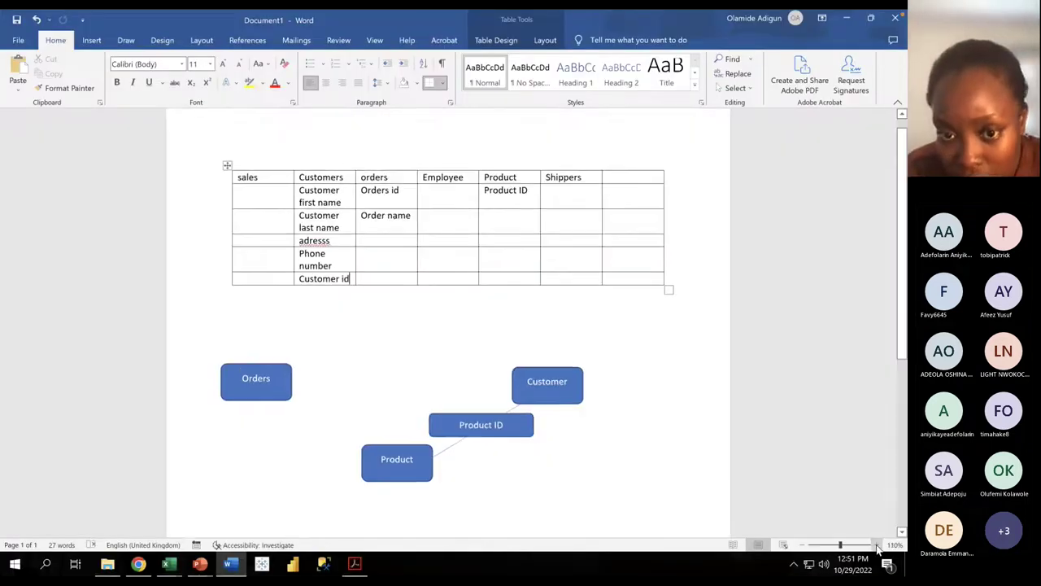
click(876, 545)
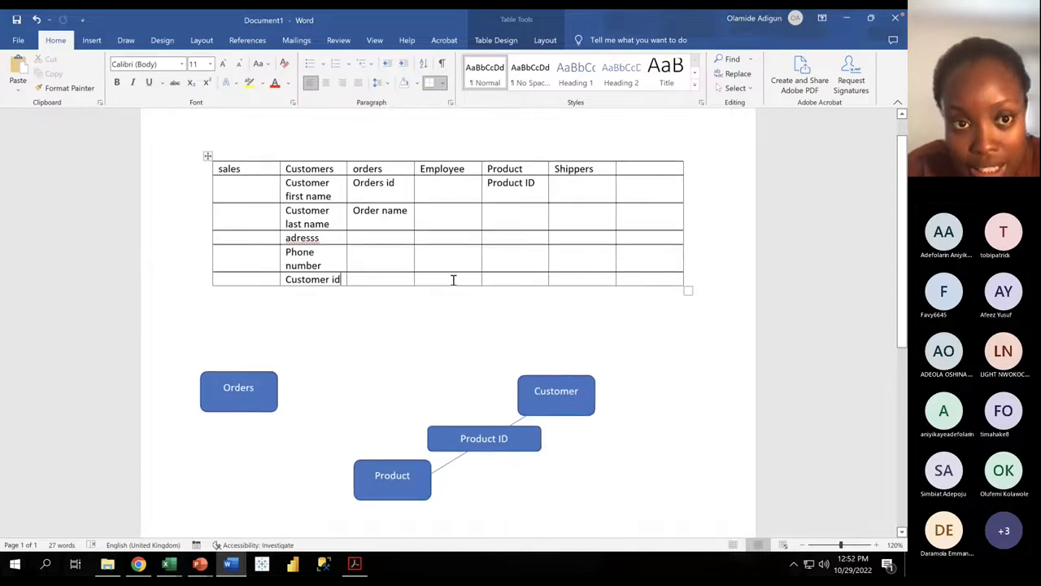
scroll(453, 279, down, 1)
key(ctrl+Left)
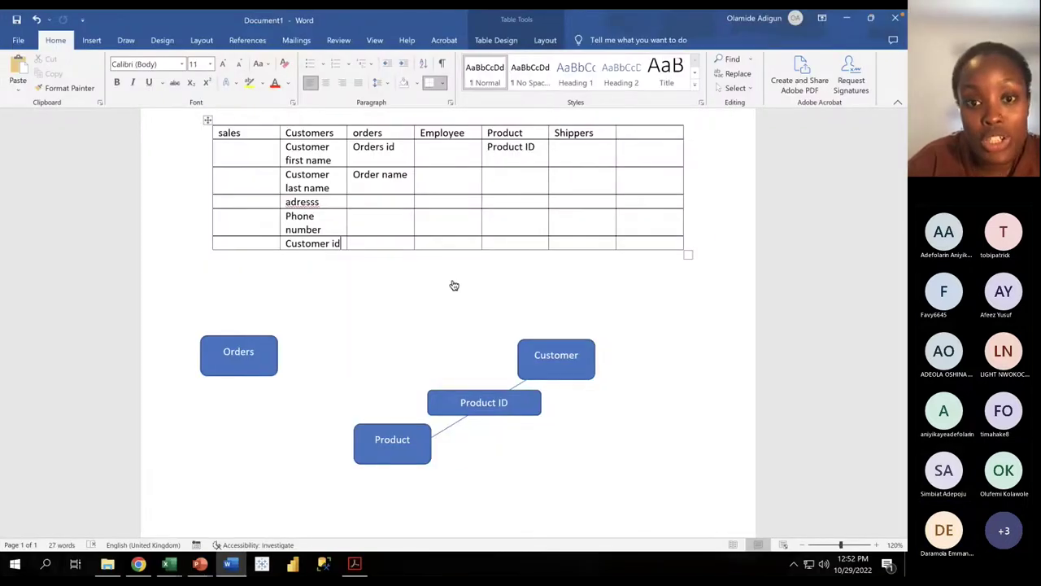
Step: Read the zoom request in the Teams meeting chat and return to Word
key(super+Tab)
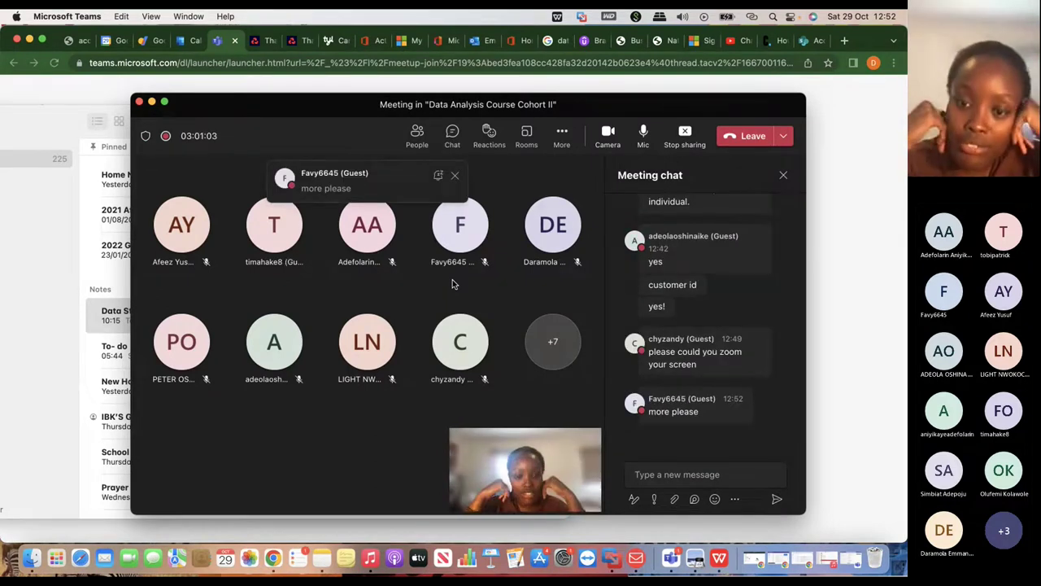
key(super+Tab)
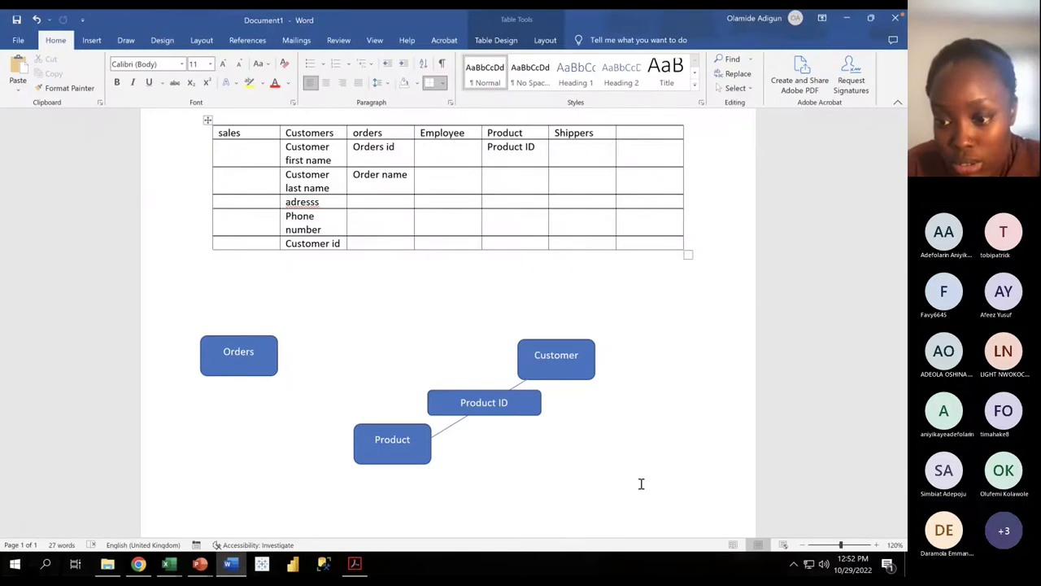
Step: Zoom the document to 130% and place the caret below the table
click(876, 545)
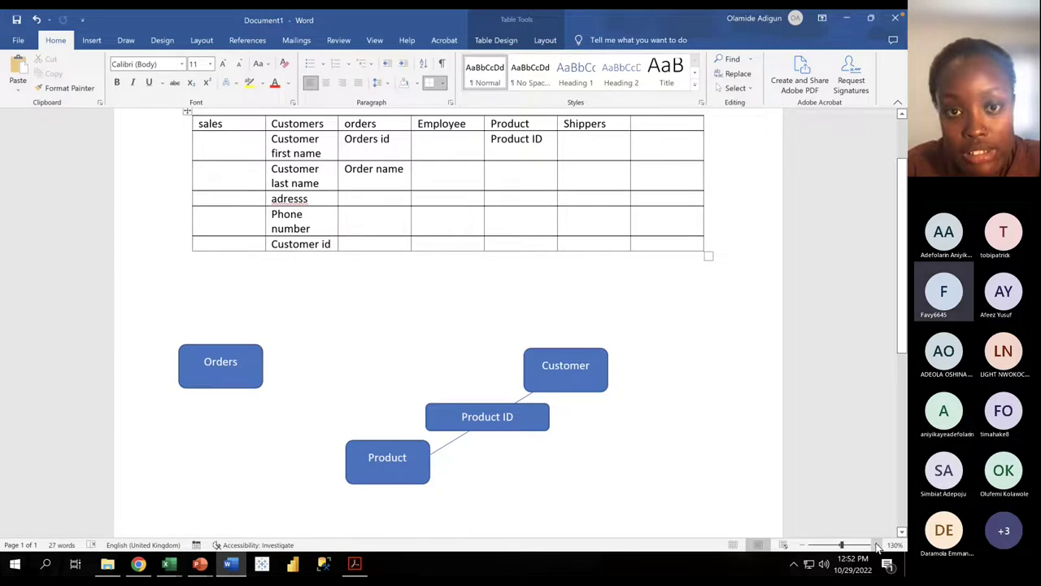
click(657, 334)
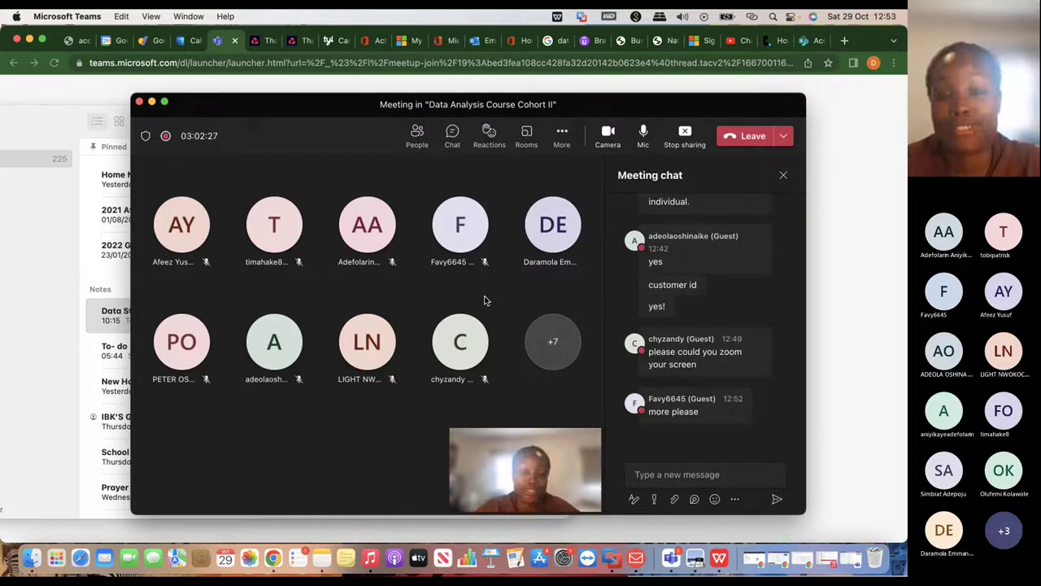
Step: Switch to the next desktop to get back to the shared screen
key(ctrl+Right)
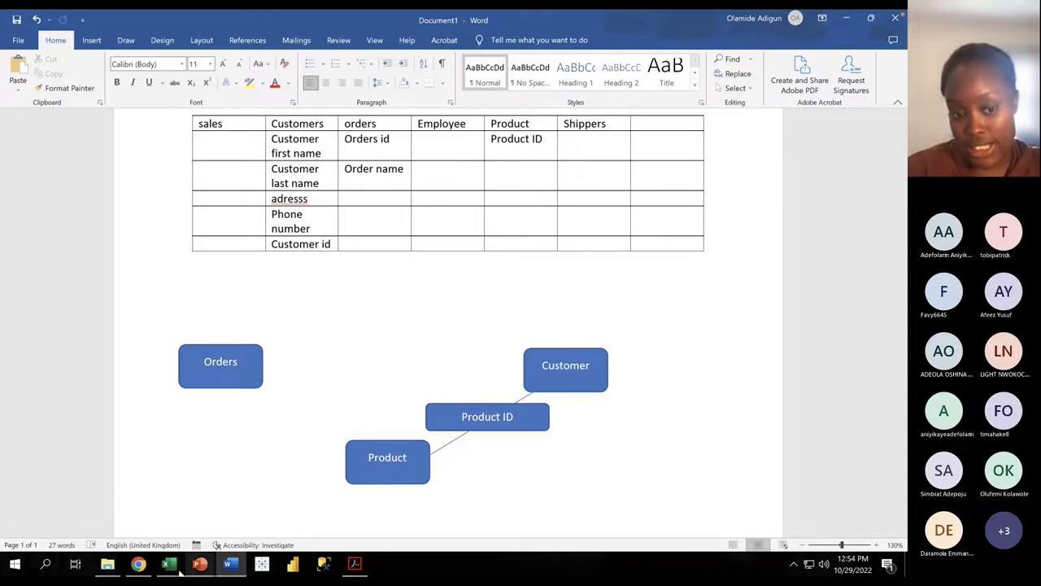
Step: Bring up the Class 2.2 - Multi Entity workbook and show its Country sheet
mouse_move(176, 571)
click(212, 533)
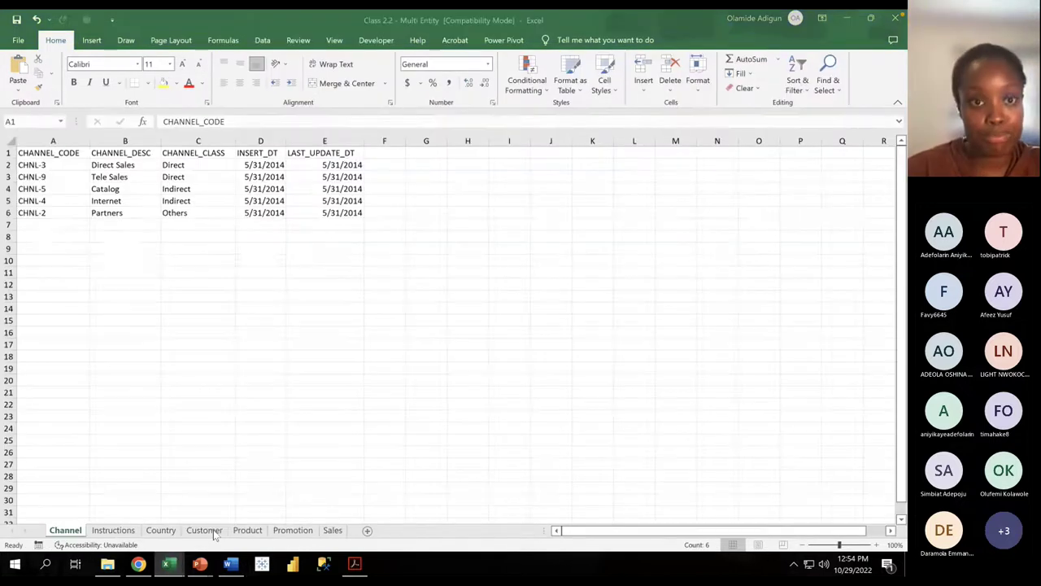
click(161, 529)
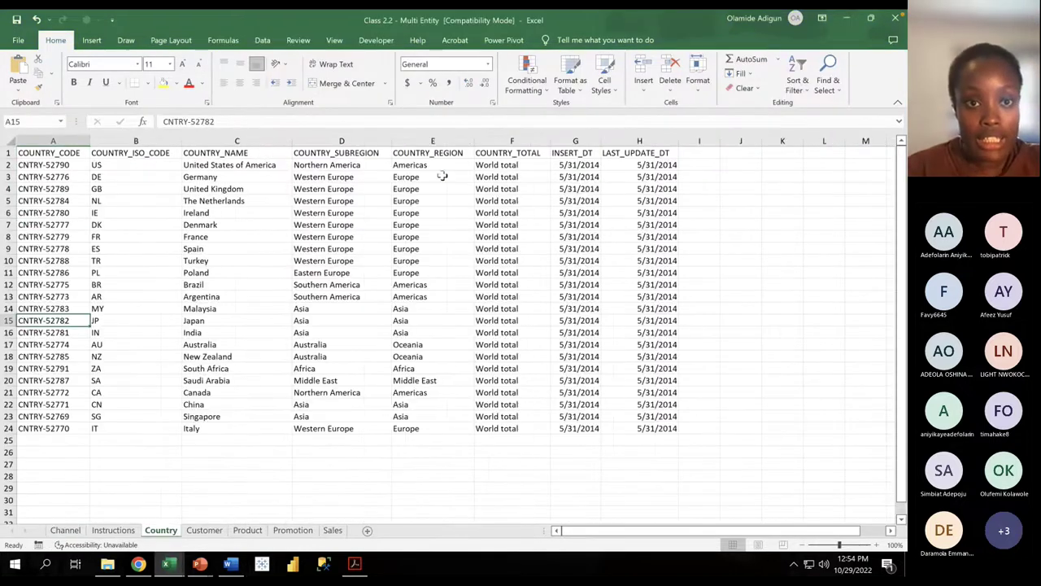
Step: Show the Customer sheet's COUNTRY_CODE column K, then go back to the Teams meeting
click(204, 530)
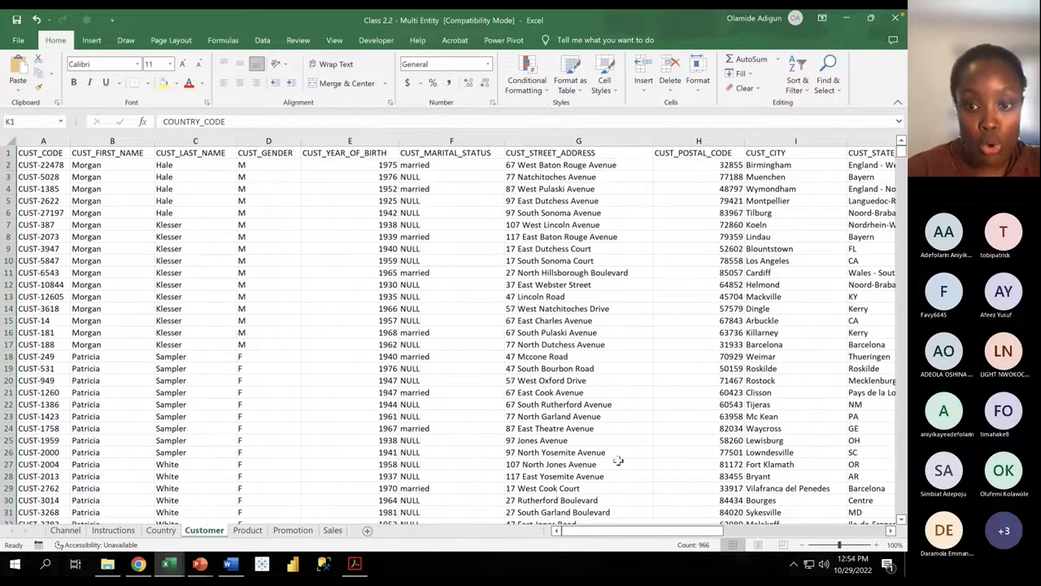
drag(633, 530, 709, 530)
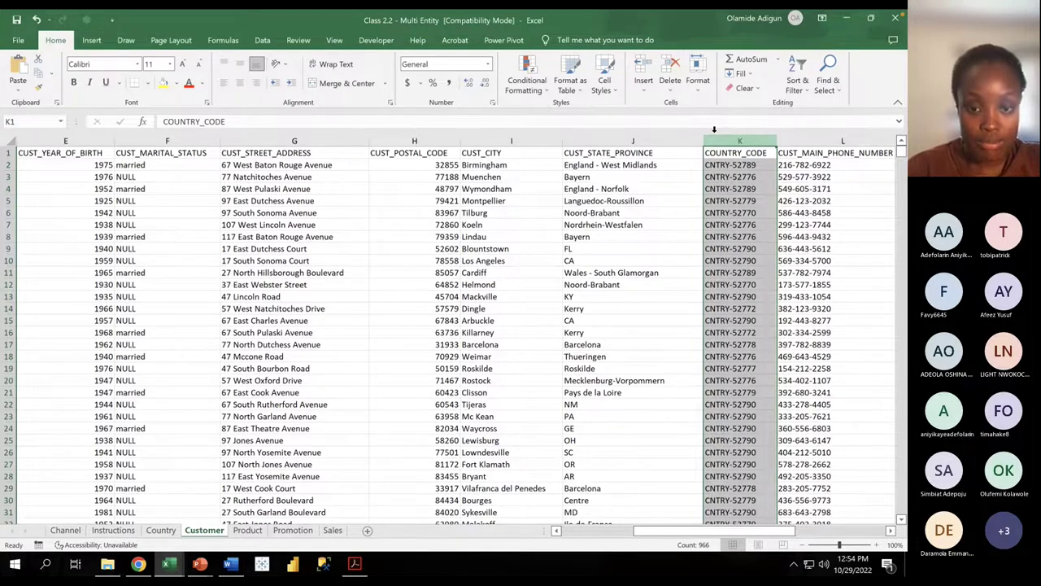
key(ctrl+Left)
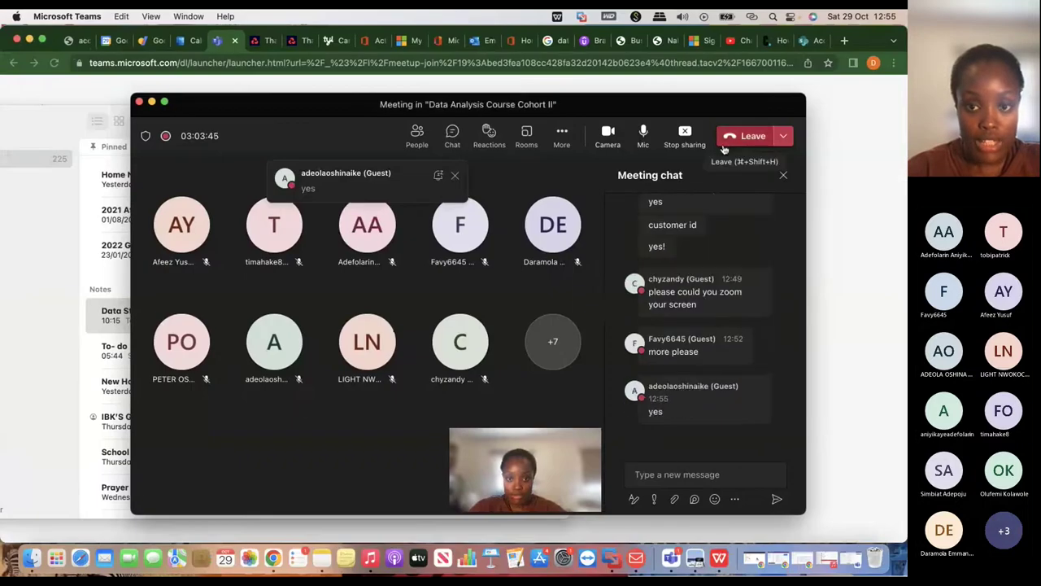
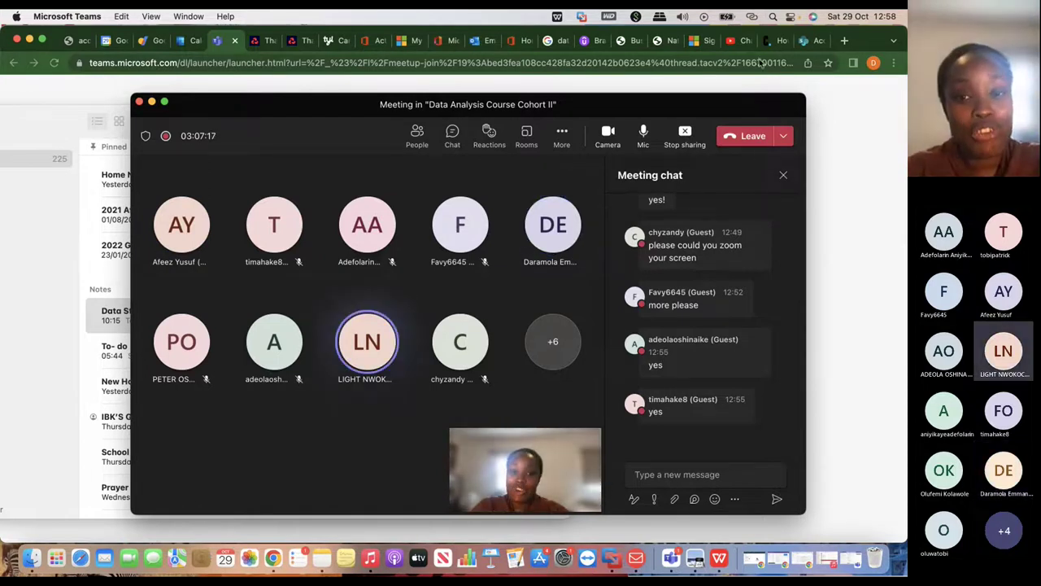
Step: Open the Teams participants list and mute the guest participant from their options menu
click(417, 136)
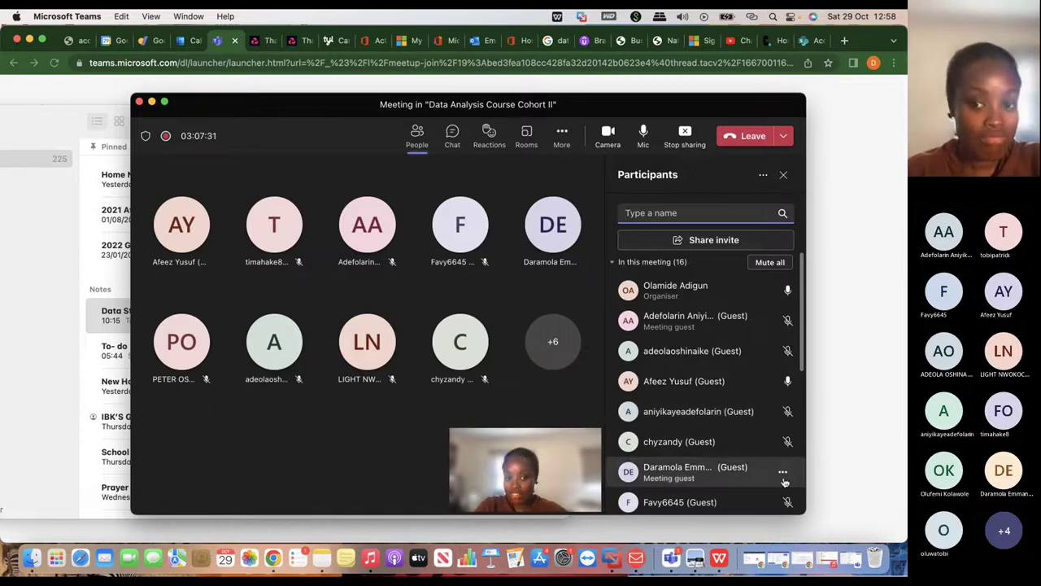
click(784, 475)
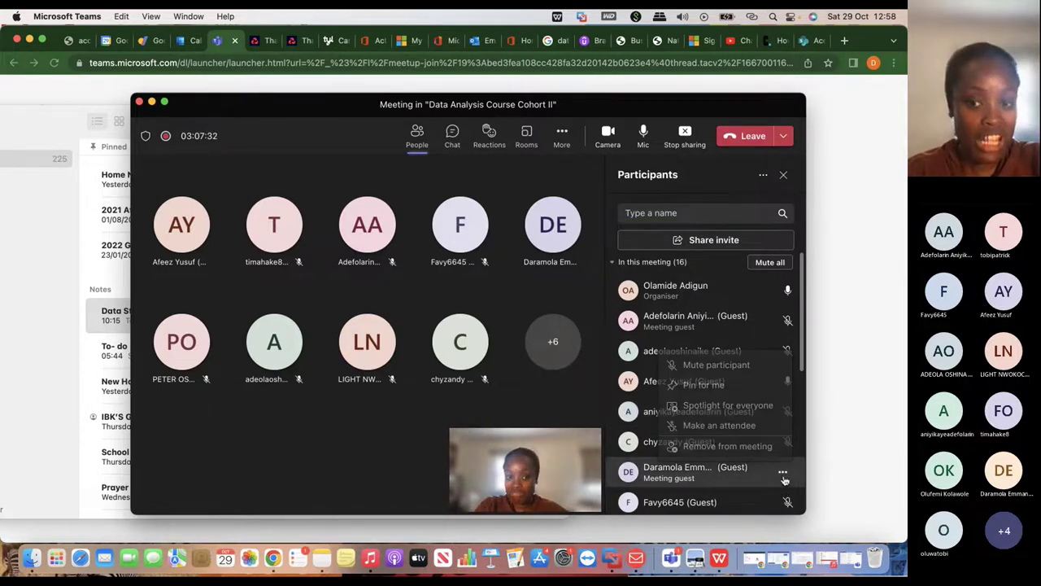
click(709, 372)
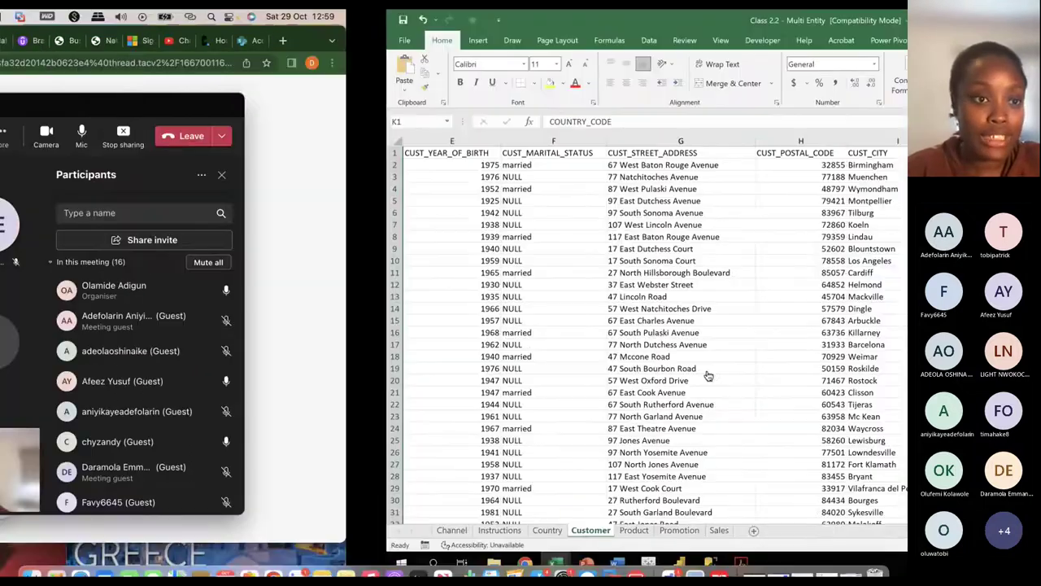
Step: Review the CUST_CODE column and first customer's row, then go to the Country sheet
scroll(97, 257, left, 3)
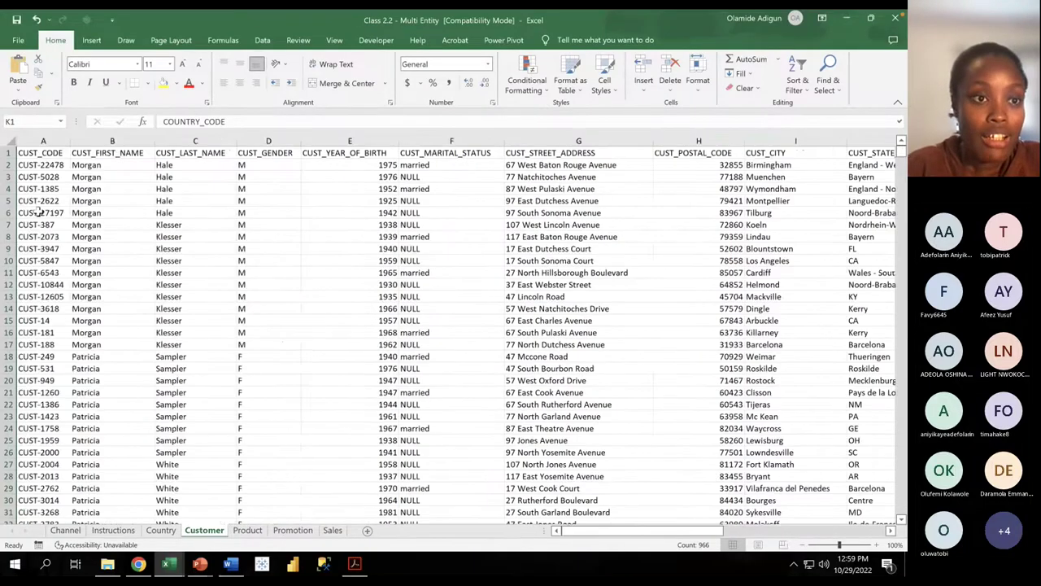
click(31, 164)
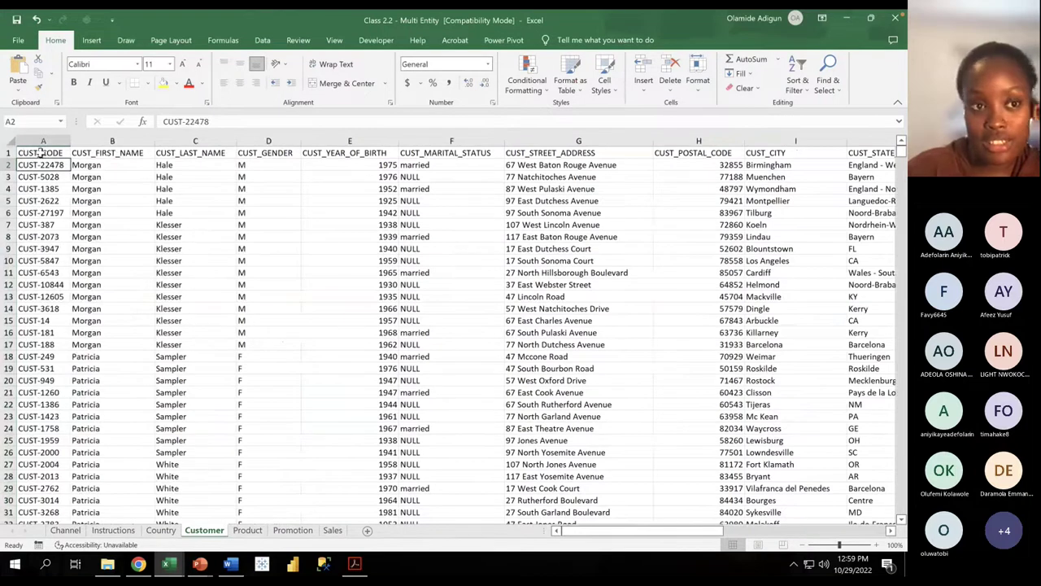
click(34, 140)
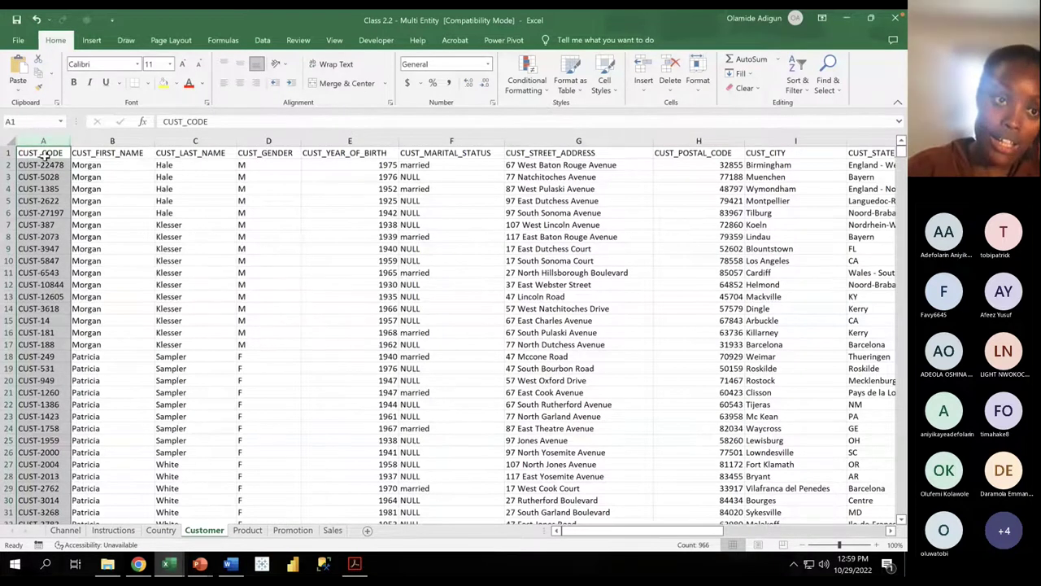
click(47, 160)
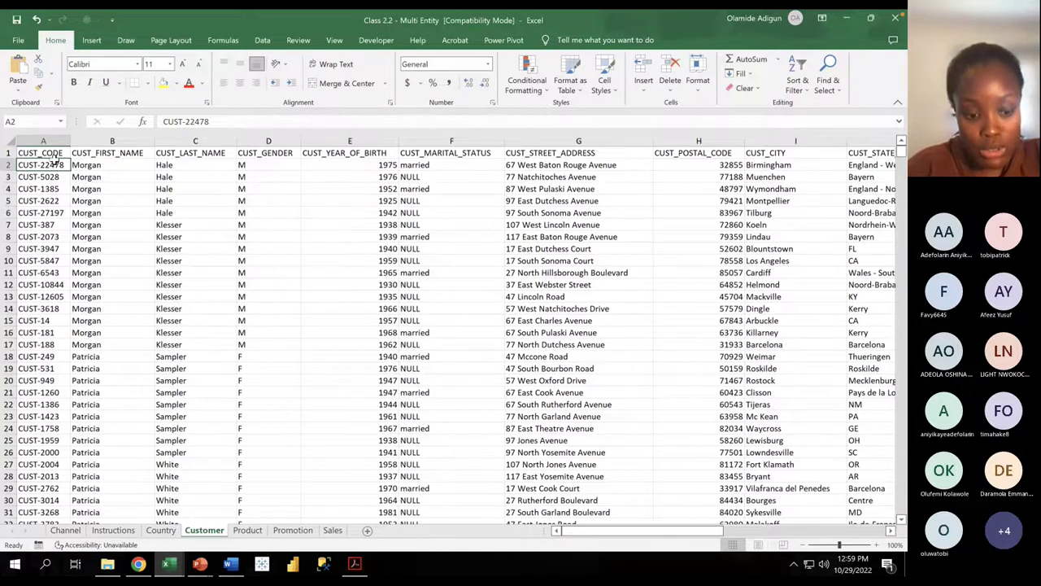
key(ctrl+shift+Right)
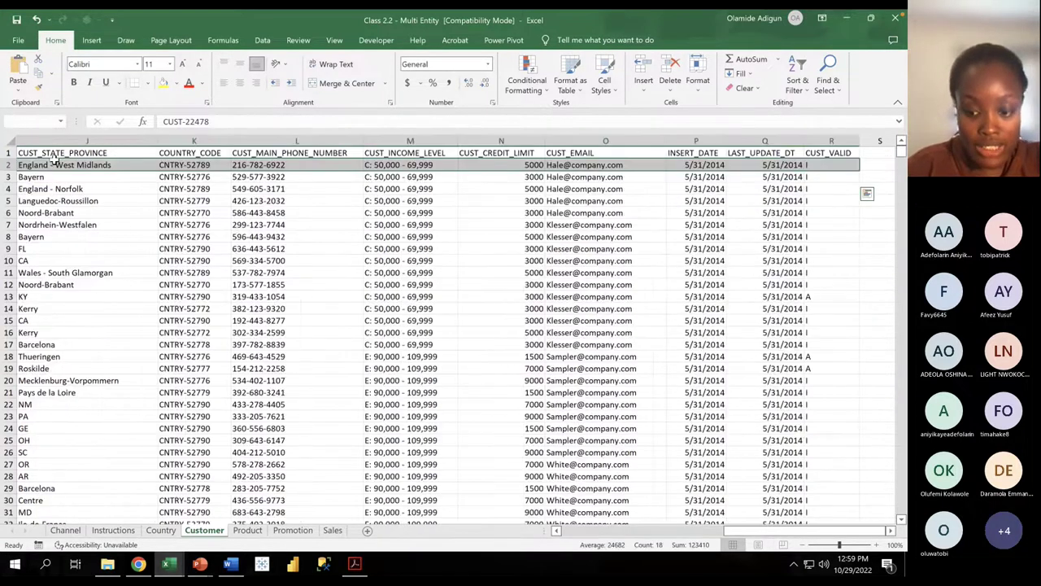
key(Home)
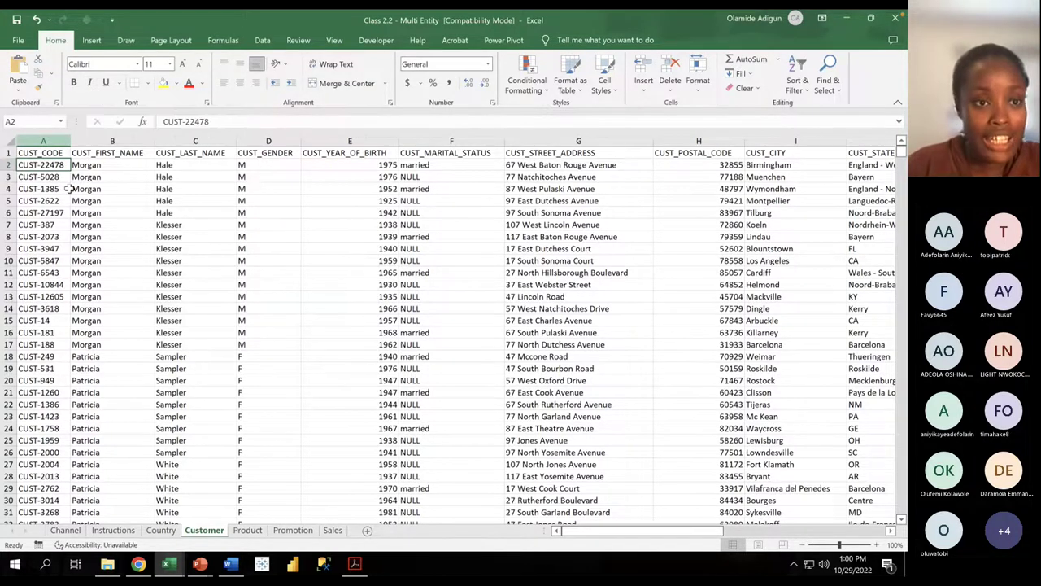
click(122, 162)
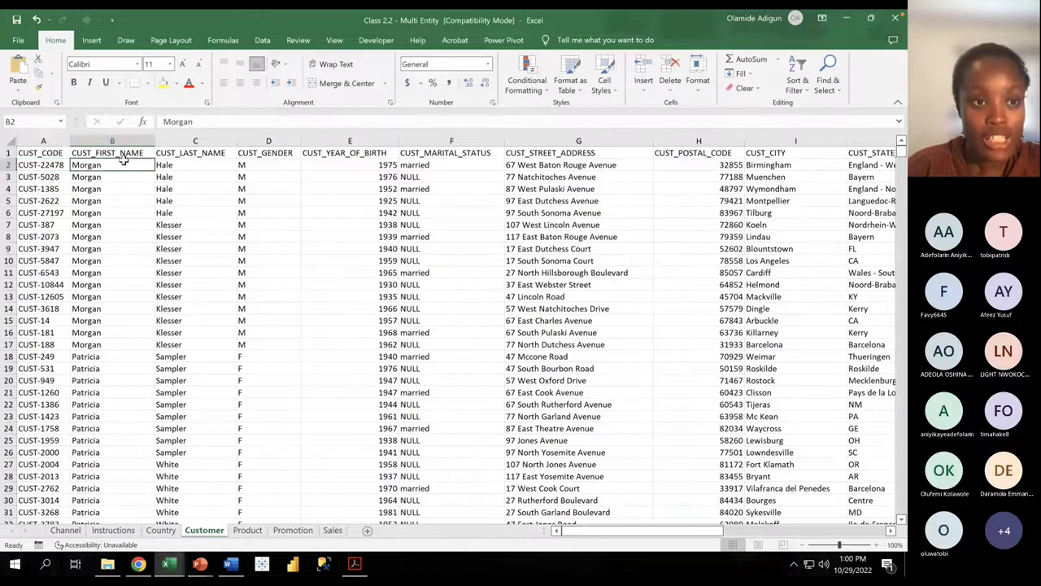
click(48, 160)
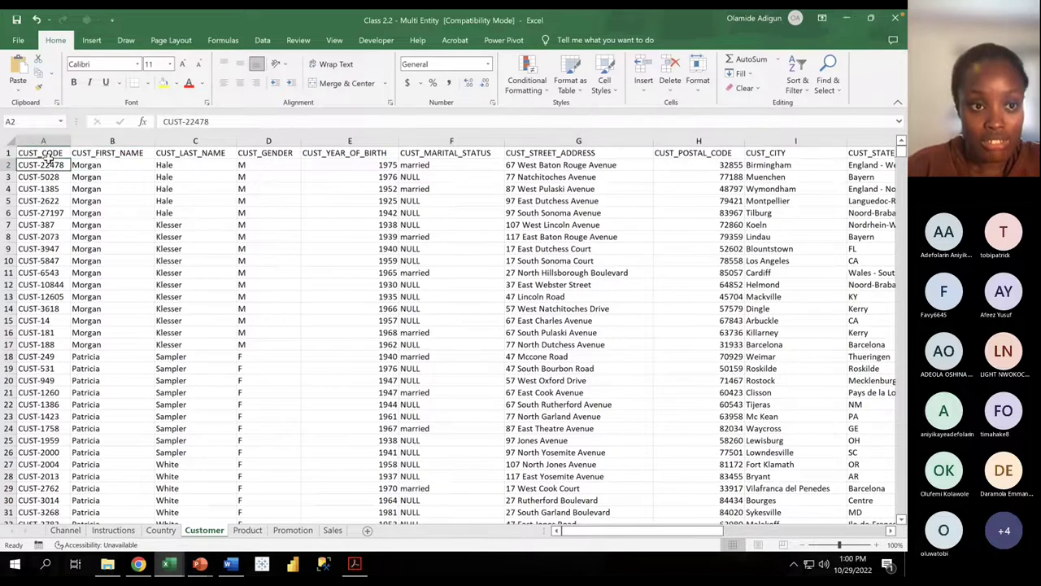
click(47, 150)
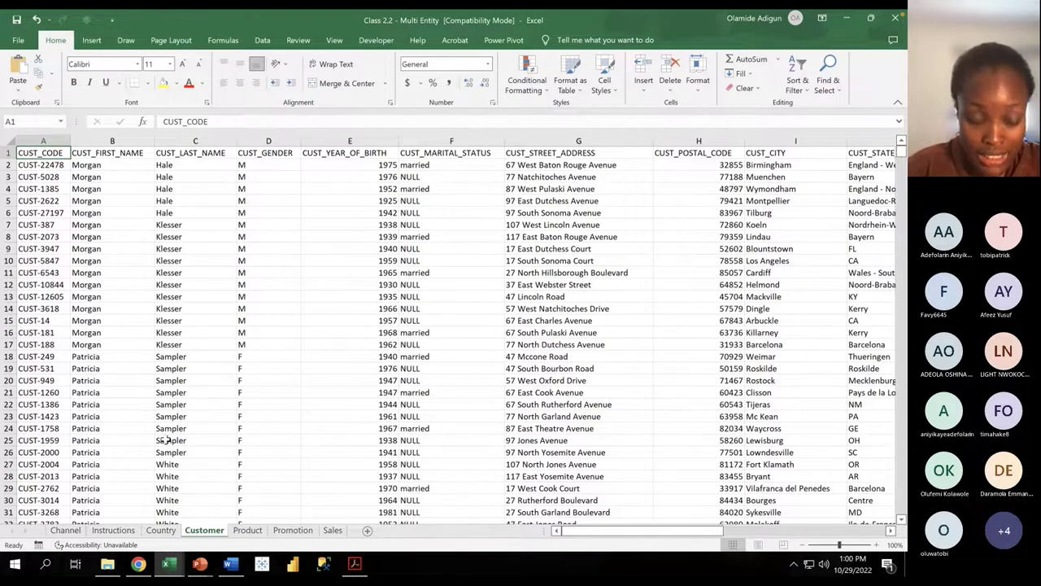
click(168, 531)
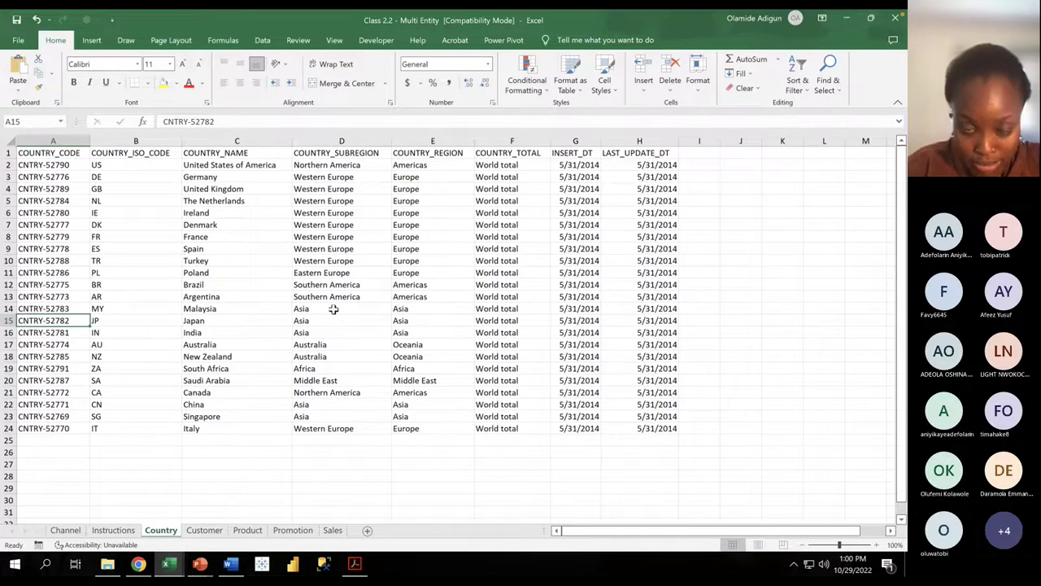
Step: In the Word document, highlight the Sales, Customers, Orders and Employee table columns
click(231, 564)
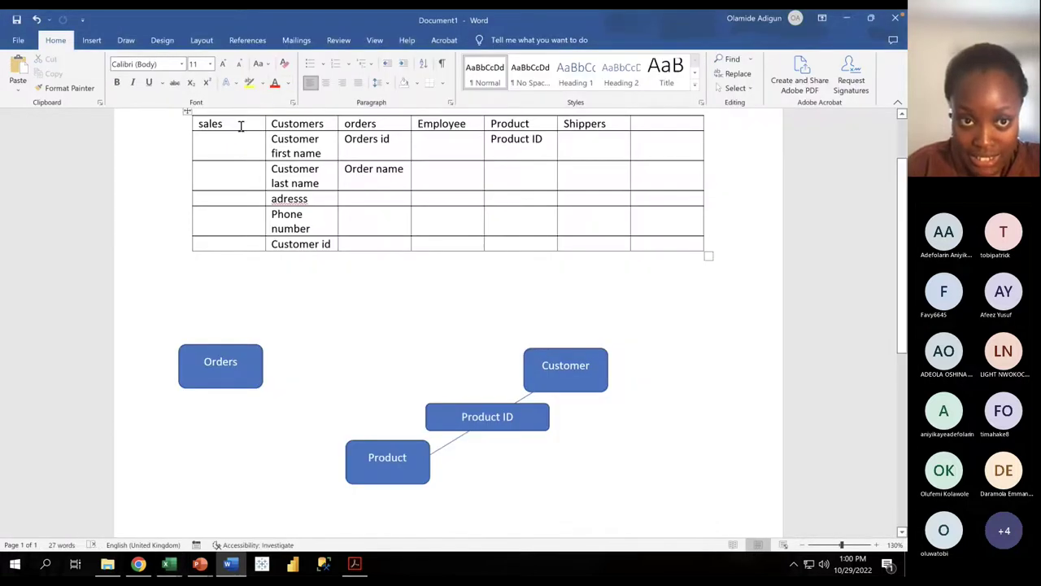
click(222, 96)
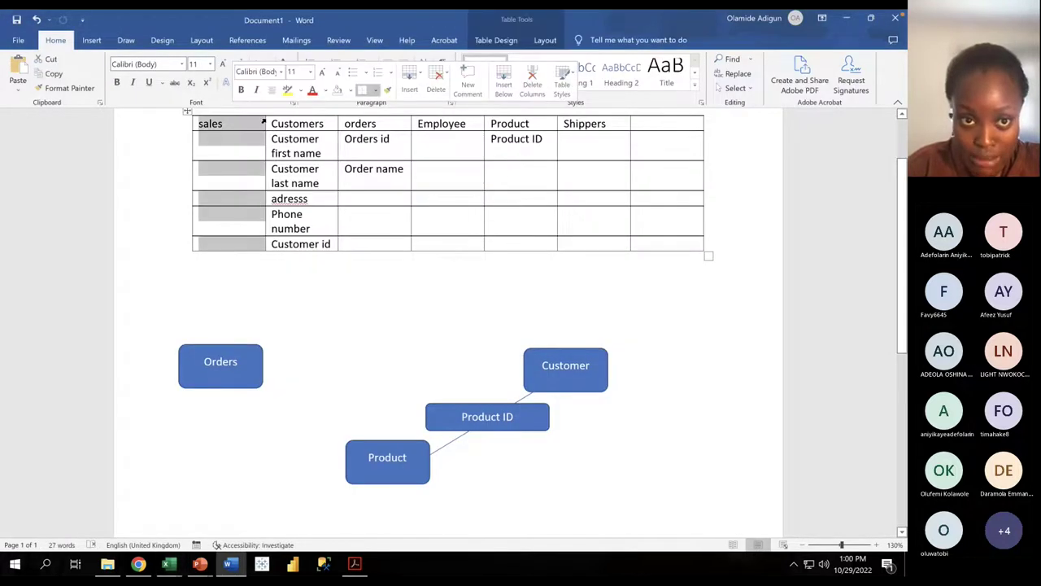
click(301, 99)
click(351, 98)
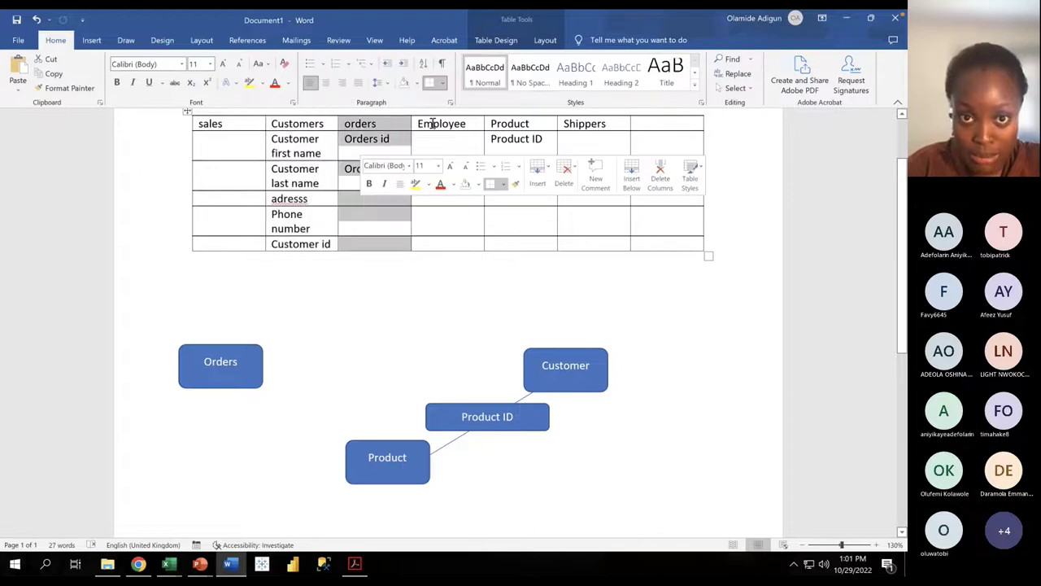
click(433, 98)
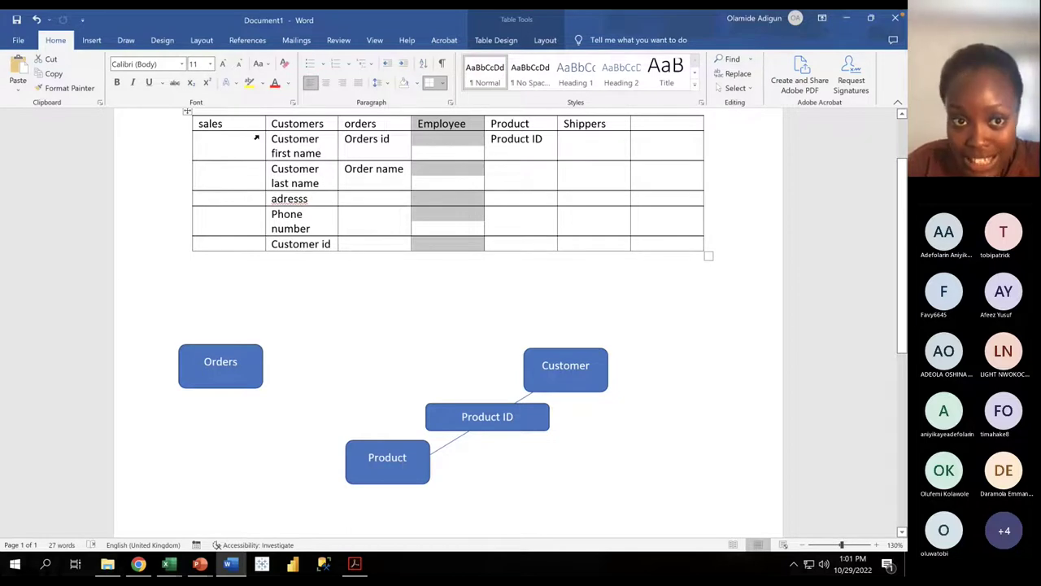
Step: Highlight the Customer first name, address and phone number cells, then return toward Excel
drag(273, 140, 262, 175)
double_click(309, 199)
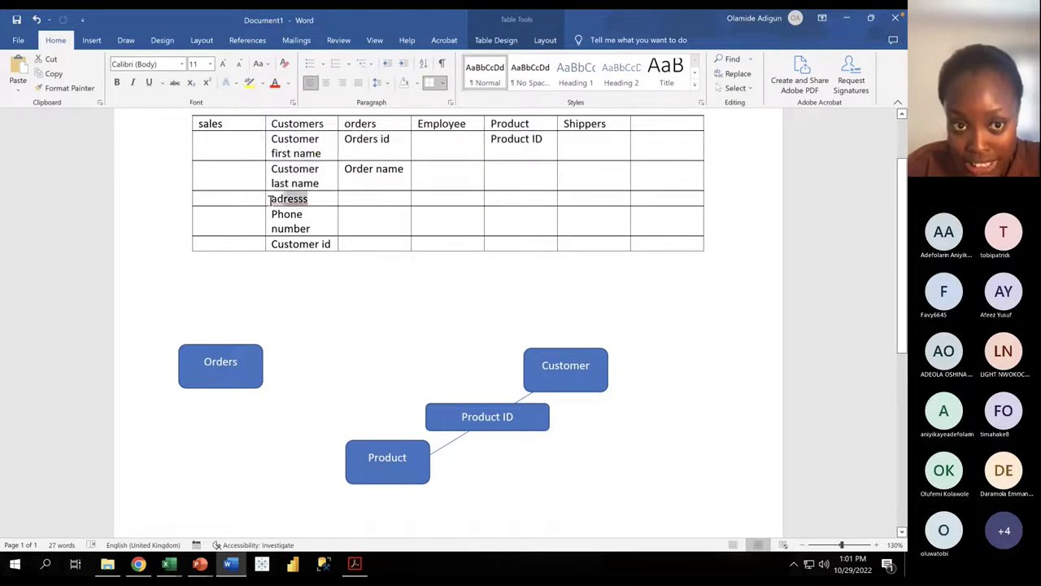
drag(317, 229, 273, 203)
click(279, 110)
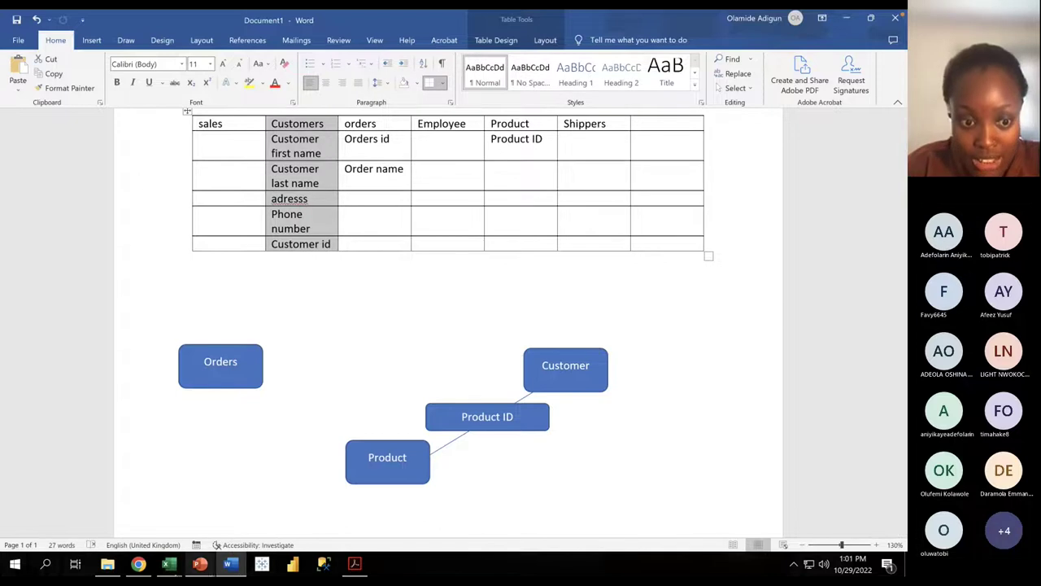
click(169, 563)
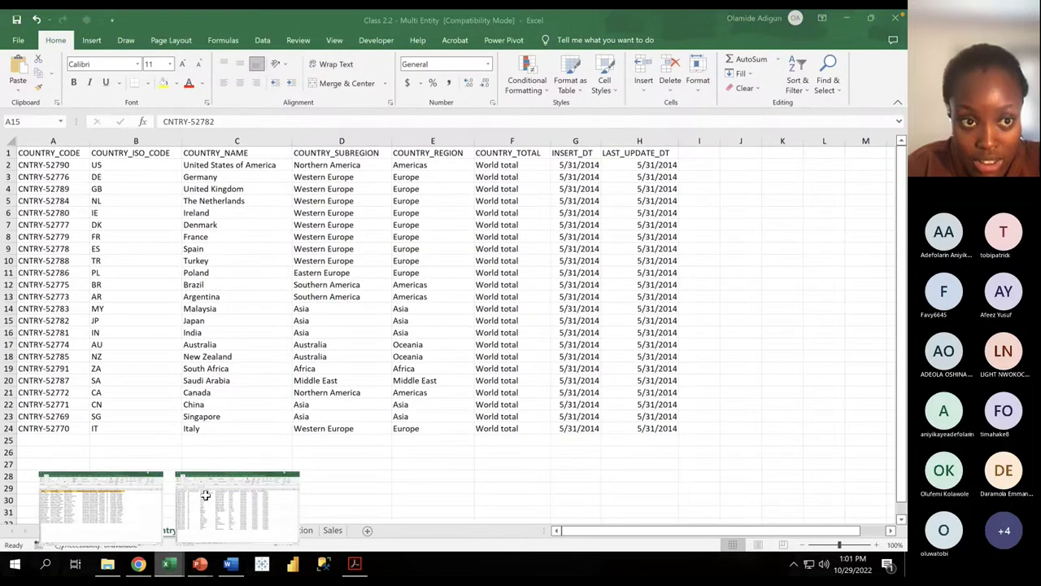
Step: Select the country table A1:H24, then select all Customer sheet data and return to A1
click(210, 506)
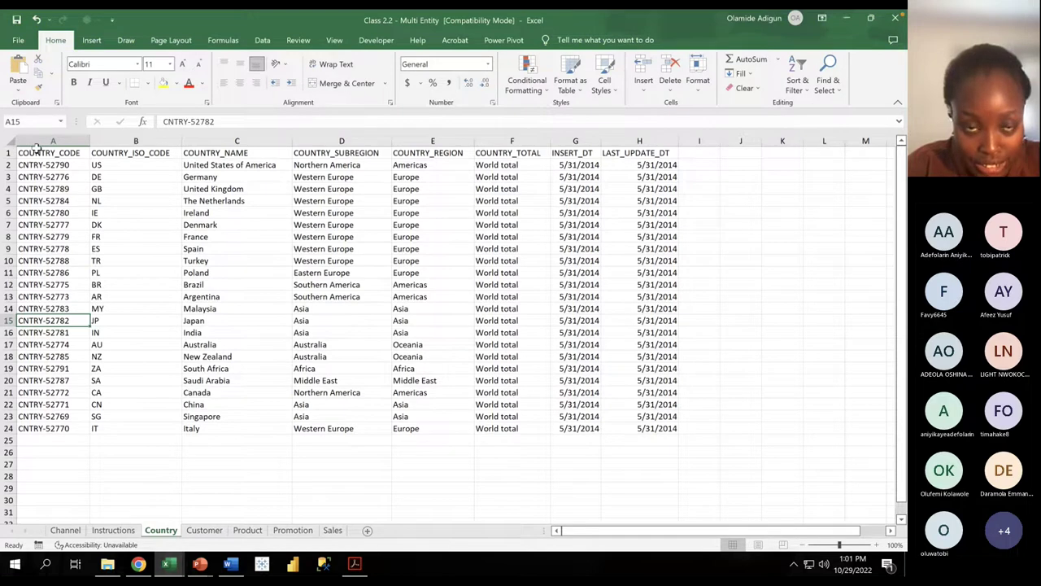
drag(36, 148, 655, 428)
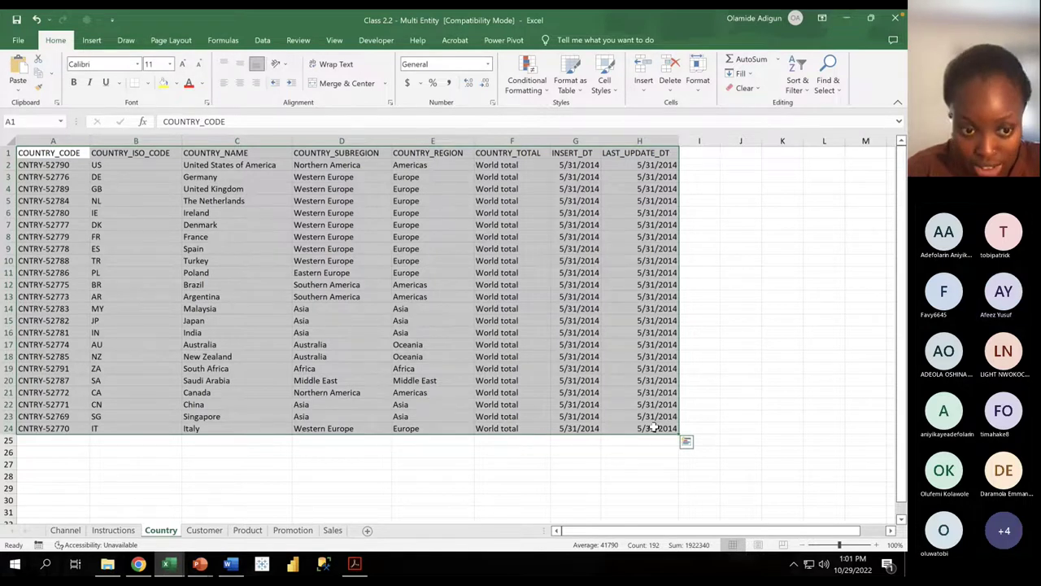
click(205, 530)
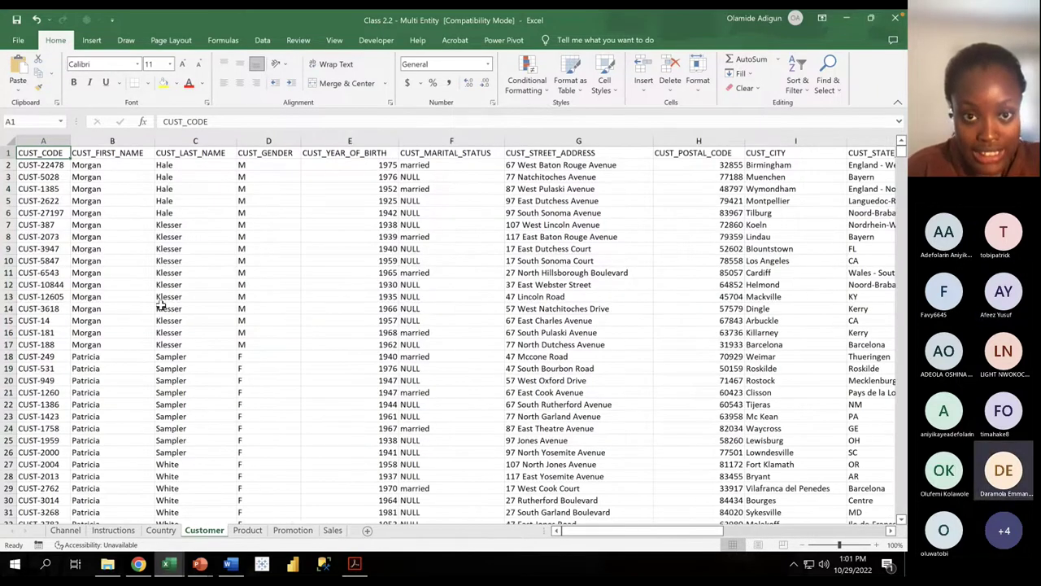
key(ctrl+shift+Right)
key(ctrl+shift+Down)
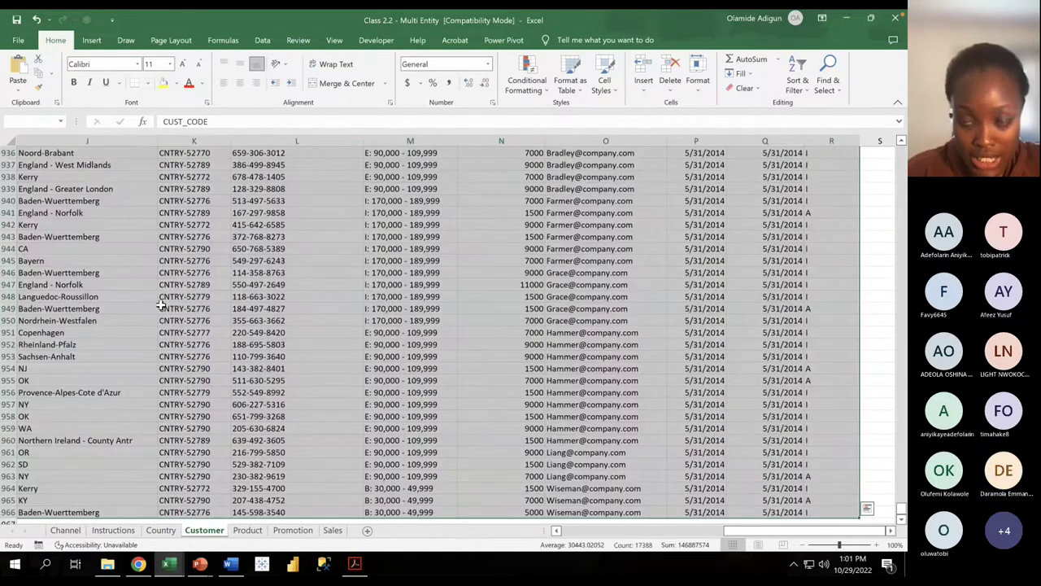
key(ctrl+Home)
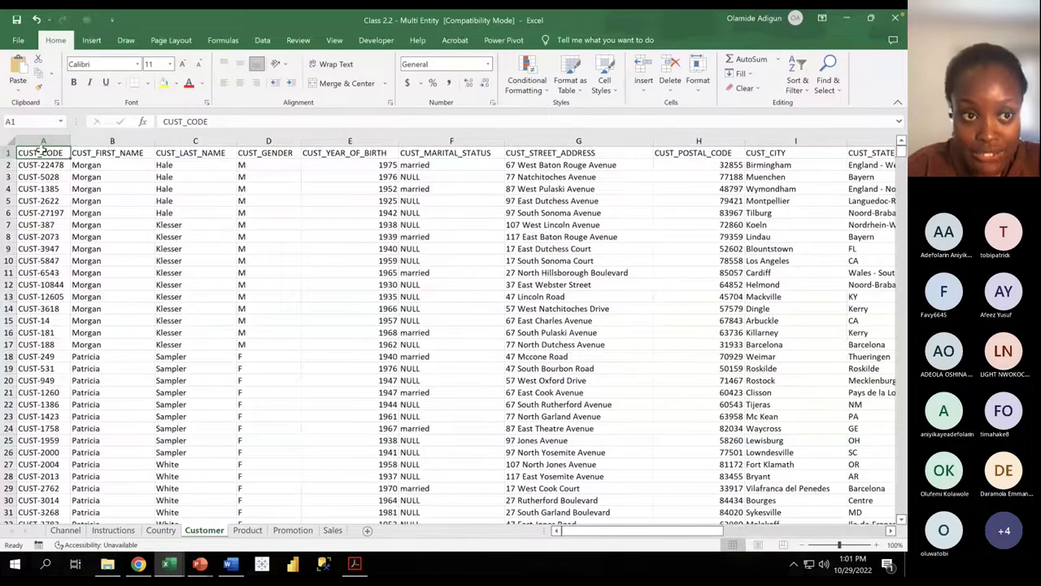
Step: Walk through the Customer headings, select B2:H3, scroll back to column A and pick D8
click(87, 152)
click(170, 151)
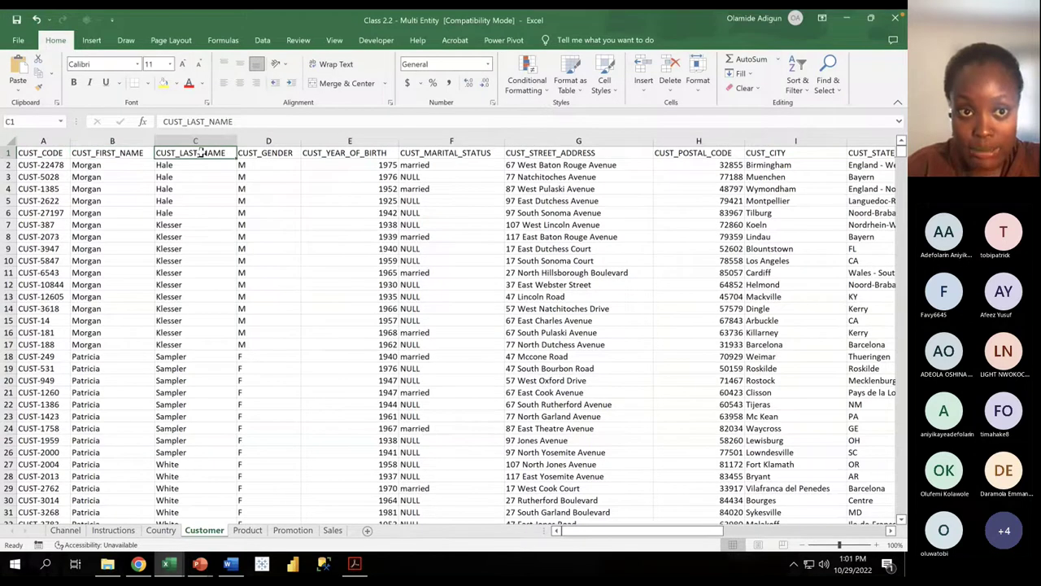
click(272, 153)
click(312, 150)
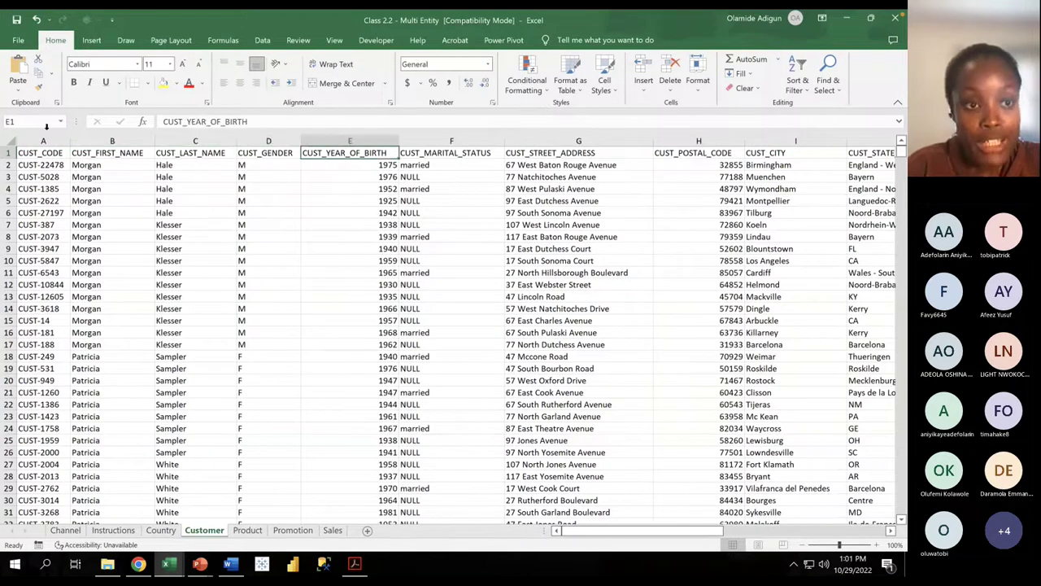
click(37, 153)
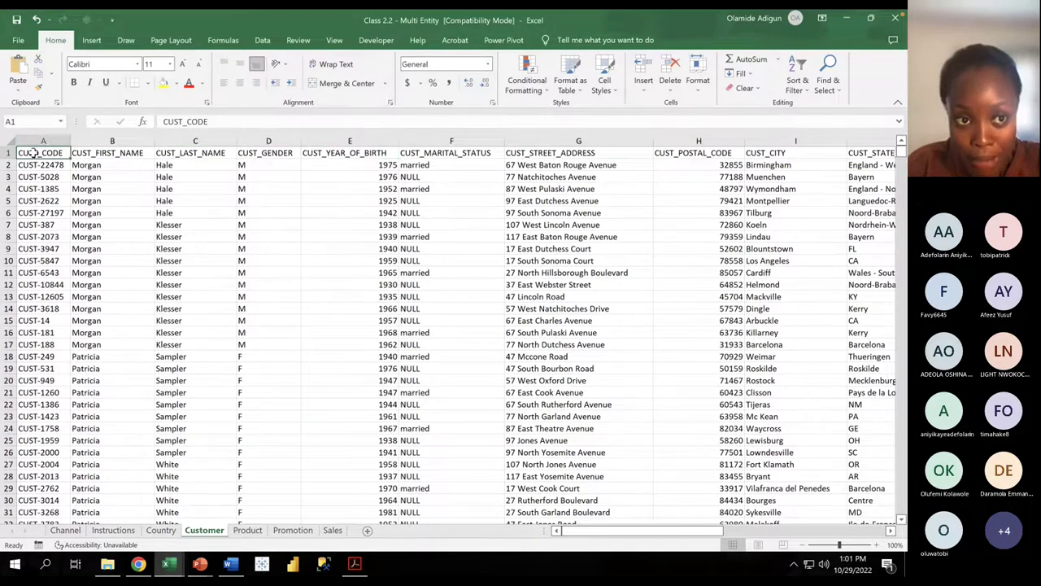
click(26, 165)
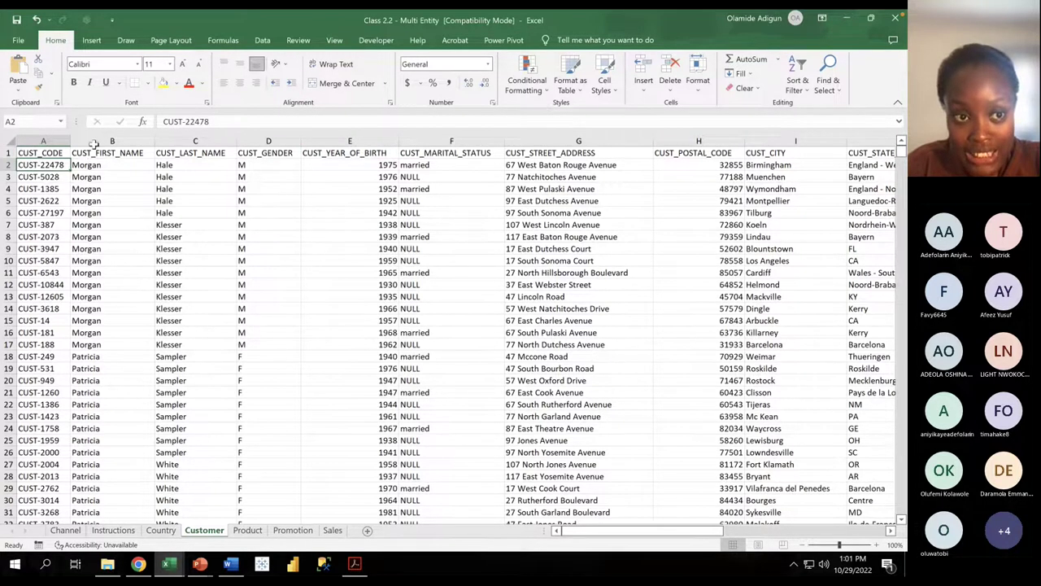
drag(256, 170, 681, 165)
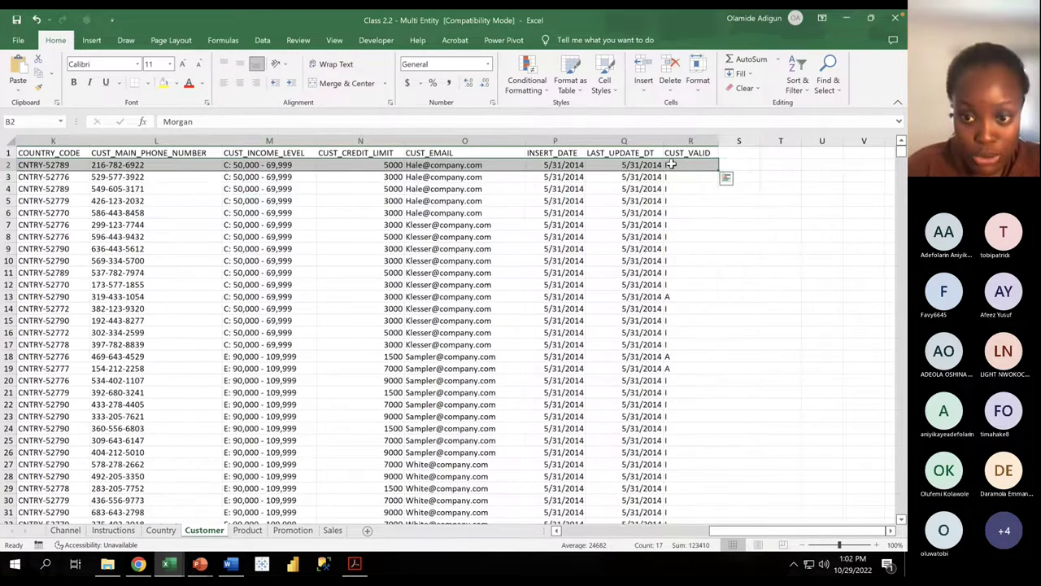
drag(713, 533, 559, 532)
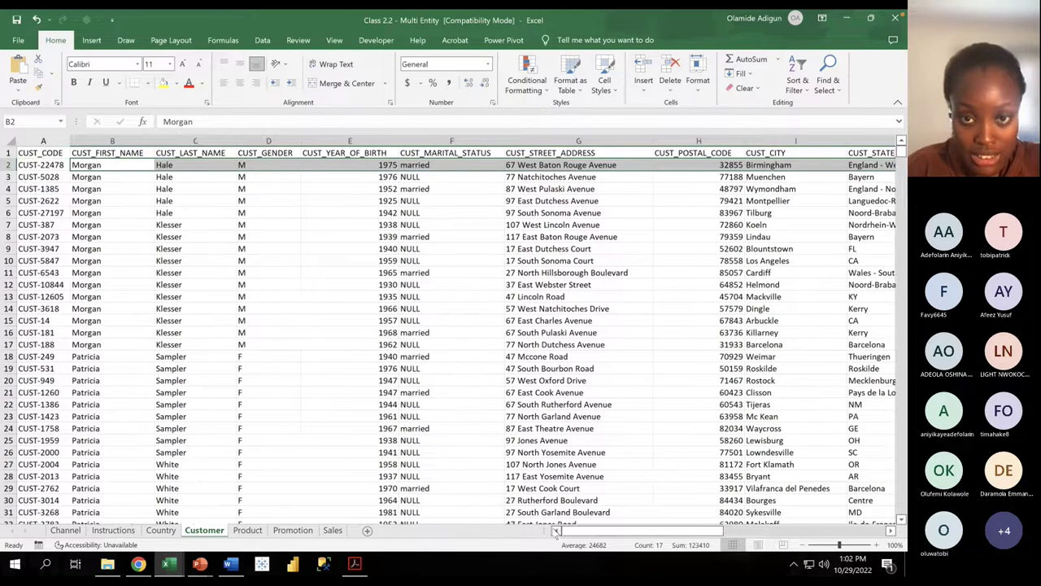
click(257, 237)
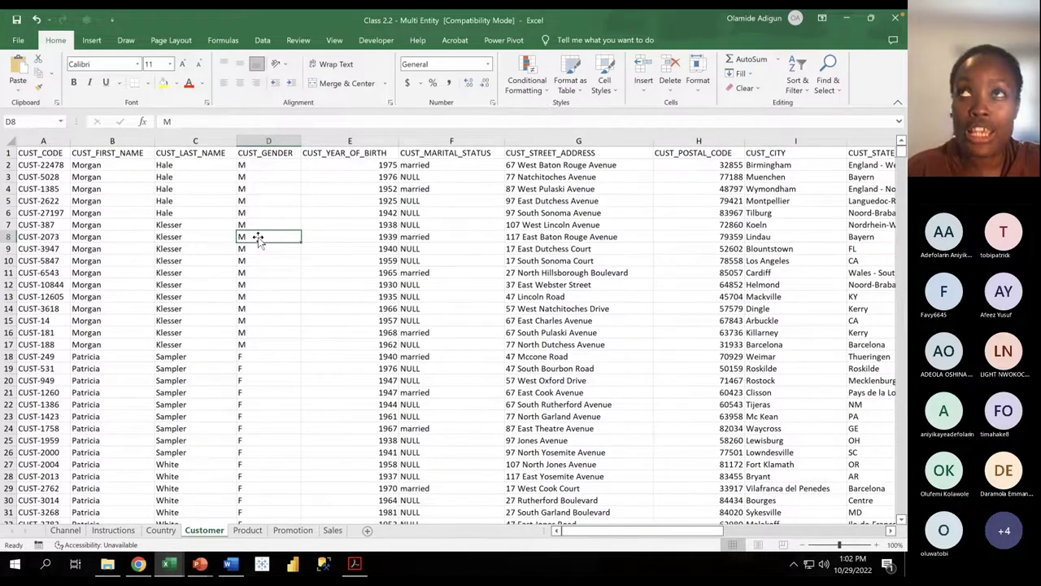
Step: Select the entire column G (CUST_STREET_ADDRESS) after returning to cell A1
click(49, 153)
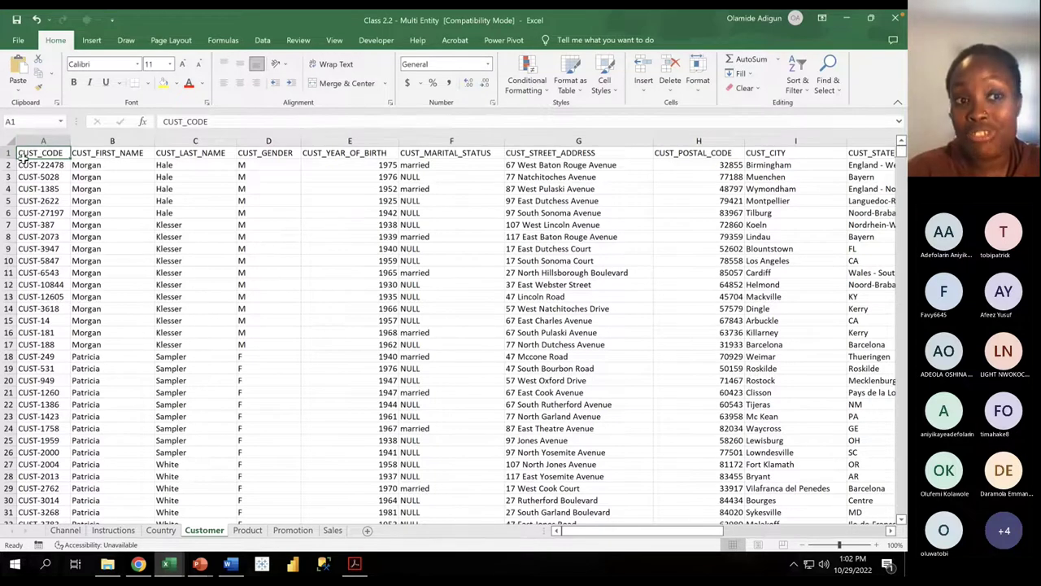
click(581, 127)
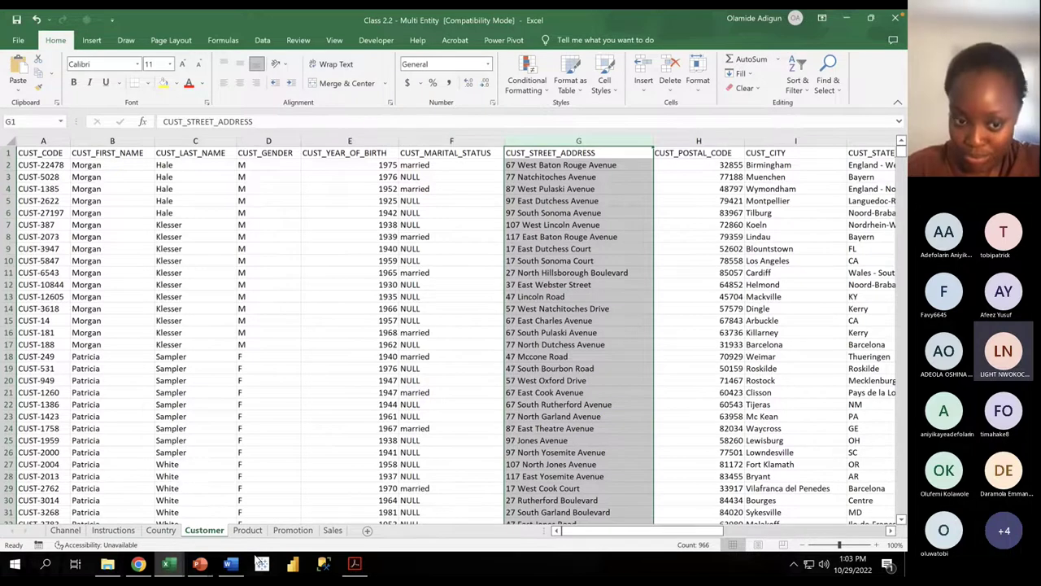
Step: Point out the first customers' codes and first/last names, selecting B2:C2 along the way
click(202, 563)
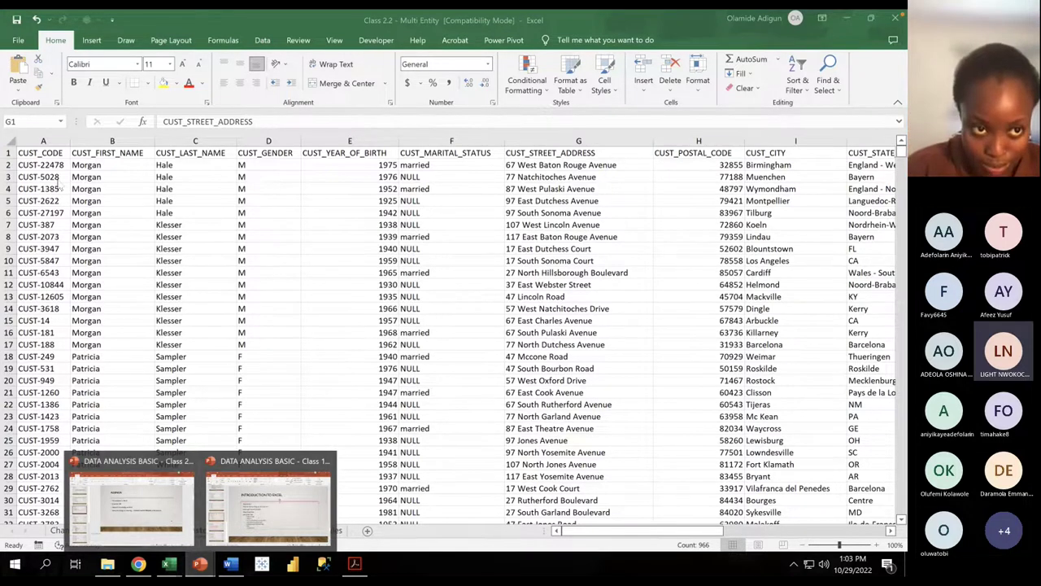
click(47, 163)
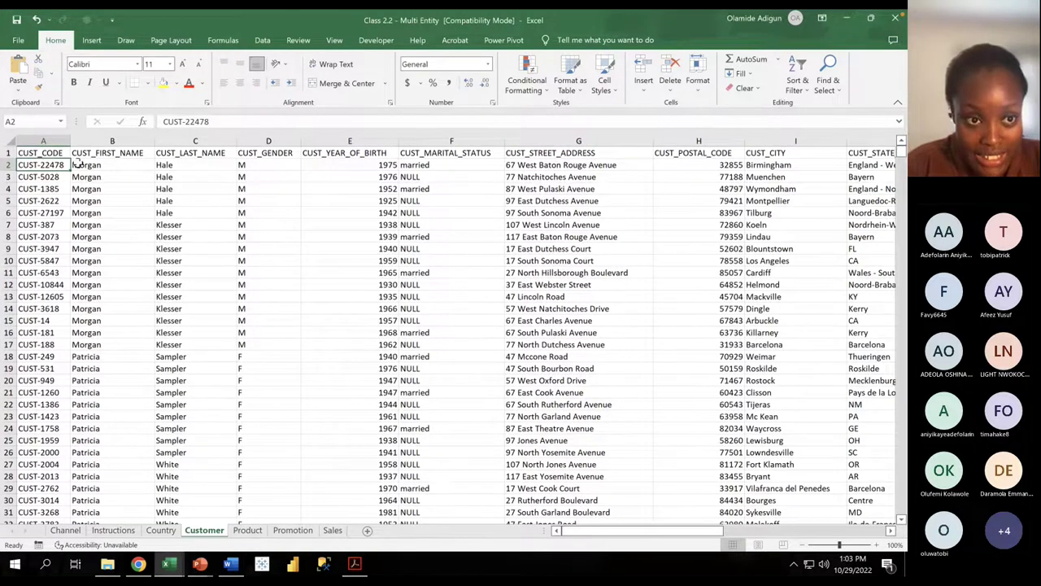
drag(79, 164, 161, 165)
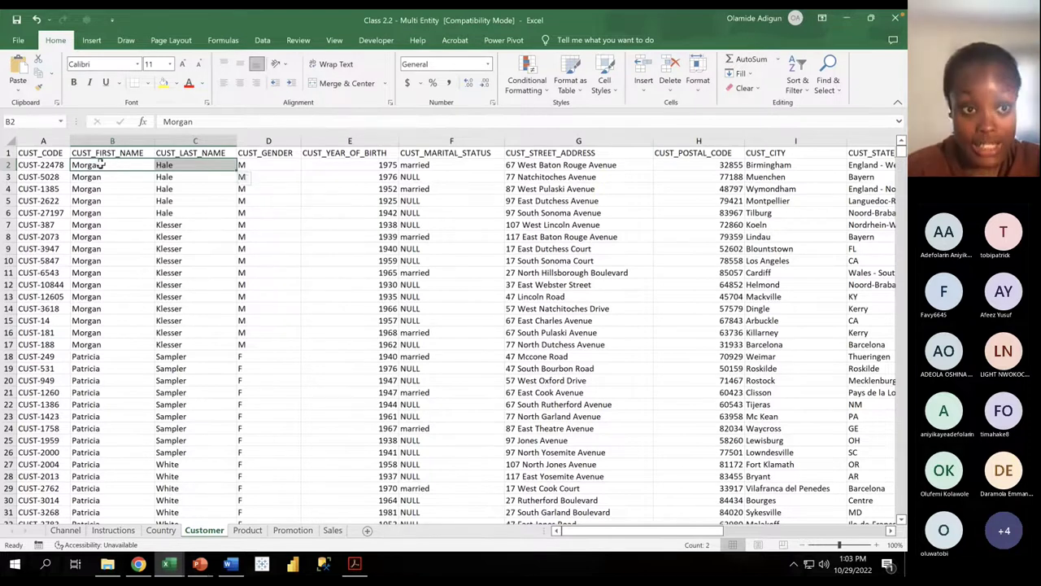
click(39, 166)
click(78, 176)
click(51, 199)
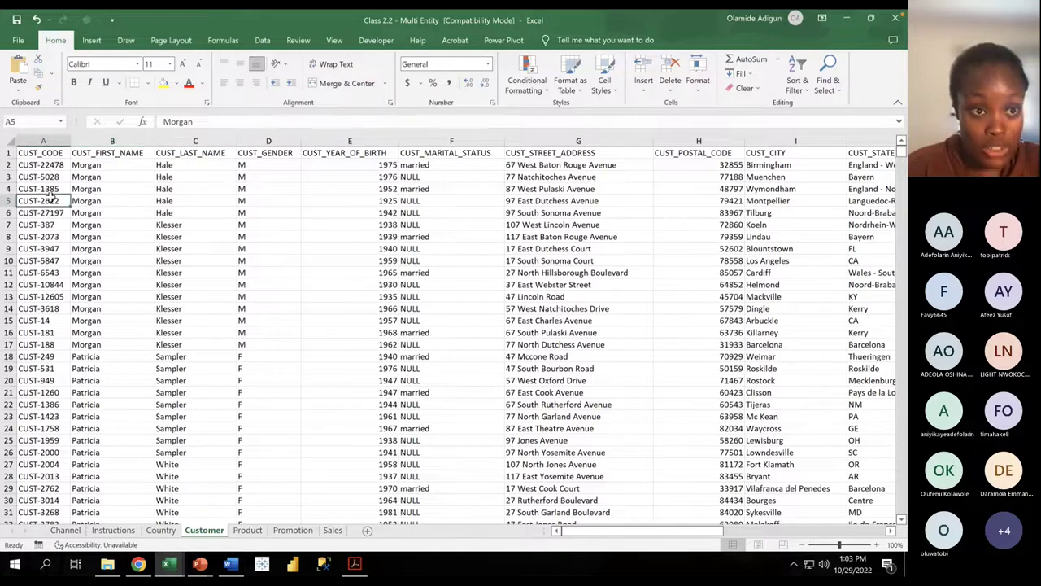
click(88, 201)
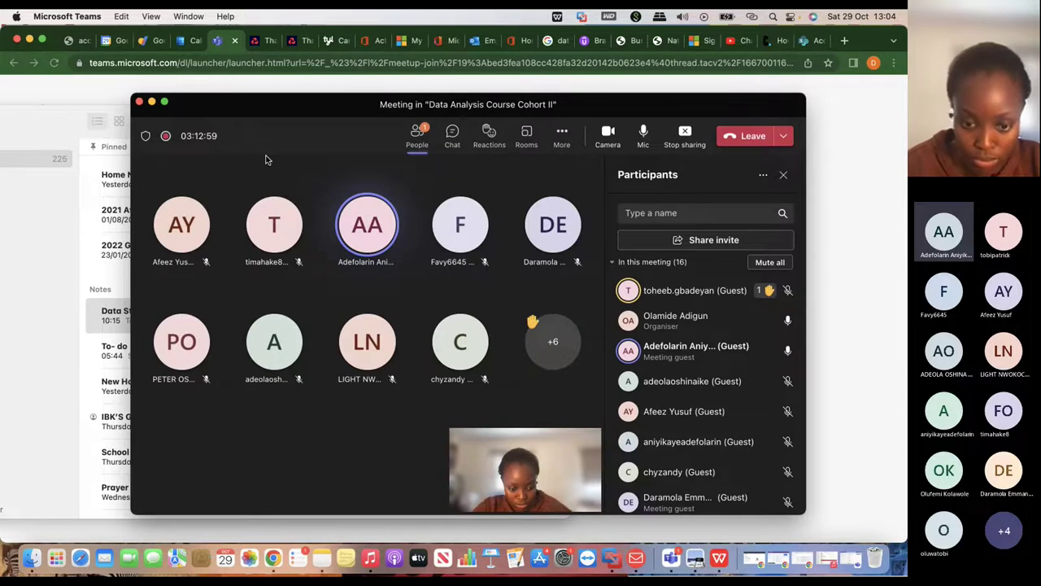
Step: Switch from the Teams meeting back to the Excel space with Ctrl+Right
key(ctrl+Right)
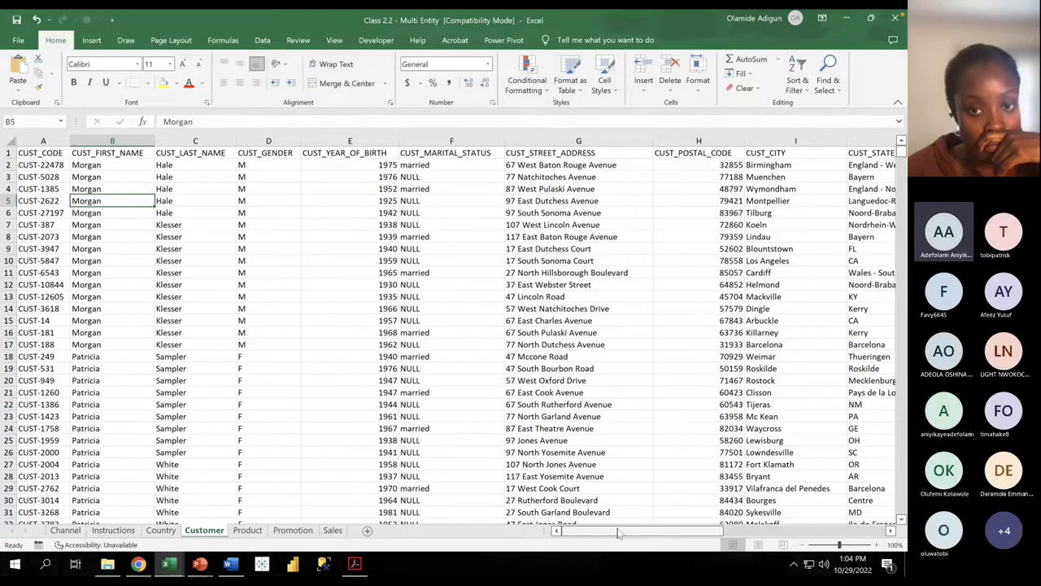
drag(618, 533, 775, 500)
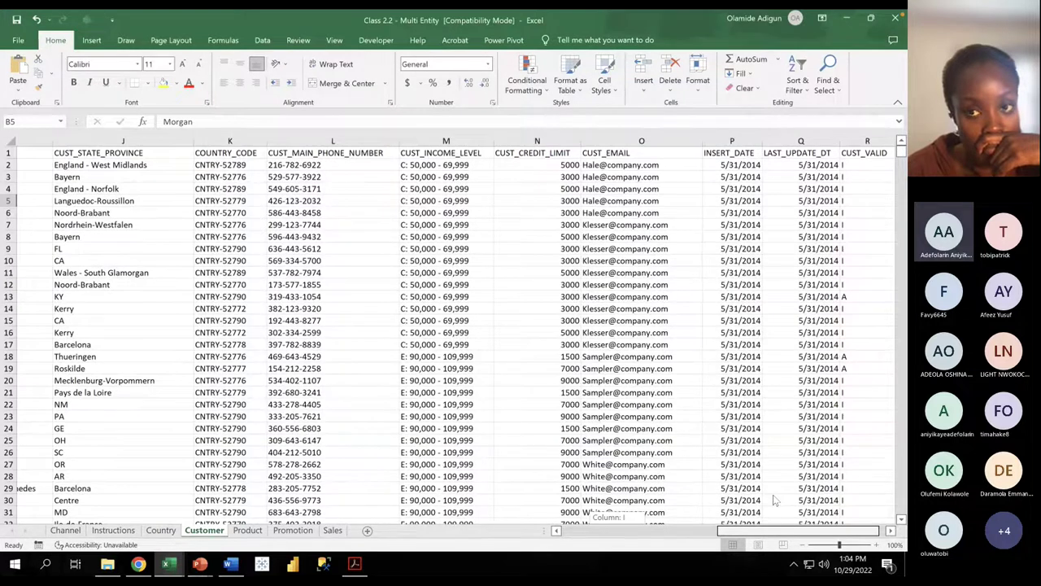
drag(776, 501, 584, 514)
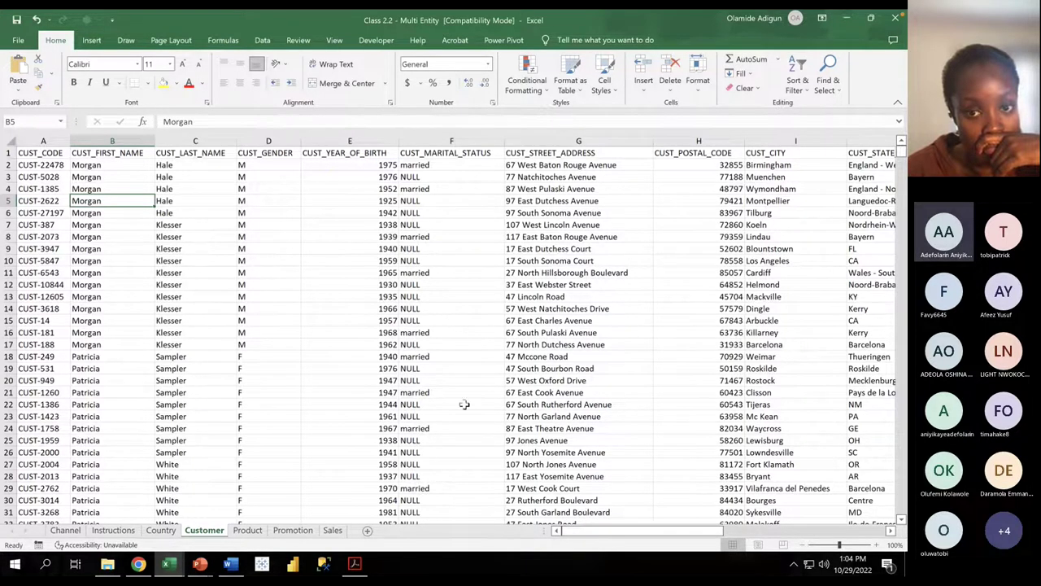
click(114, 330)
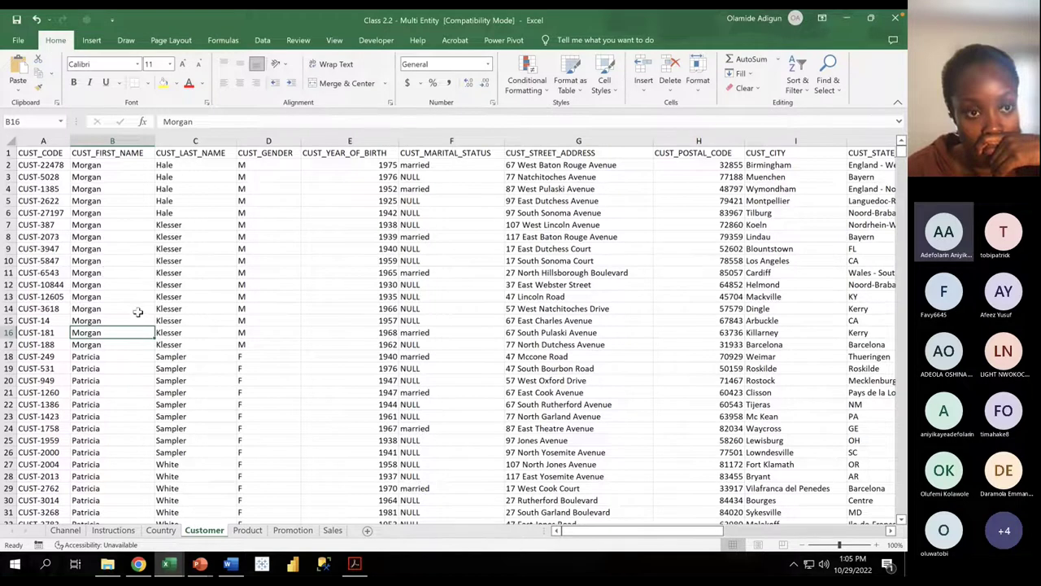
click(31, 148)
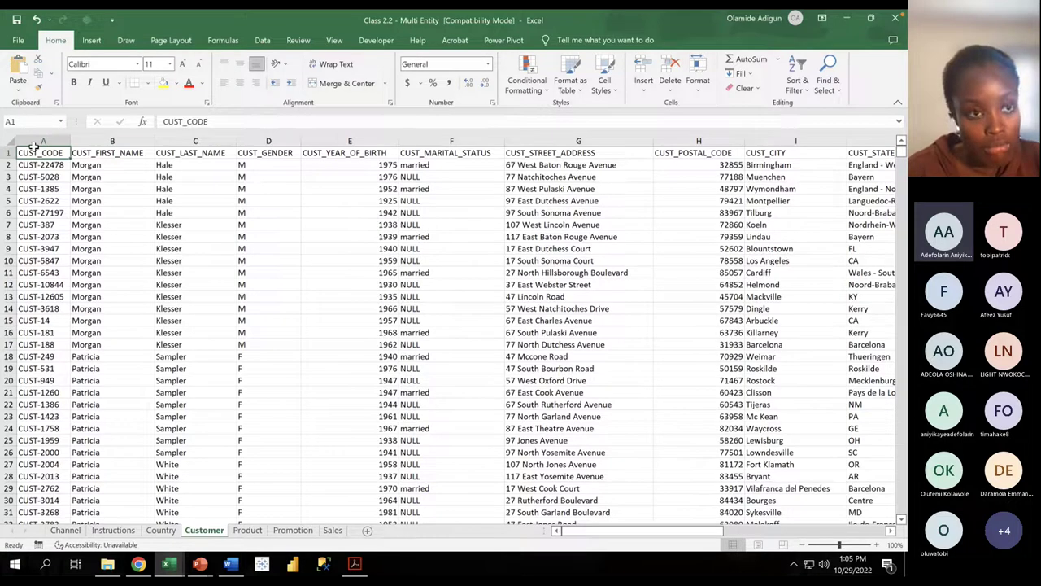
Step: Turn on header filters and filter CUST_CODE to show only CUST-10002
key(ctrl+shift+l)
click(65, 154)
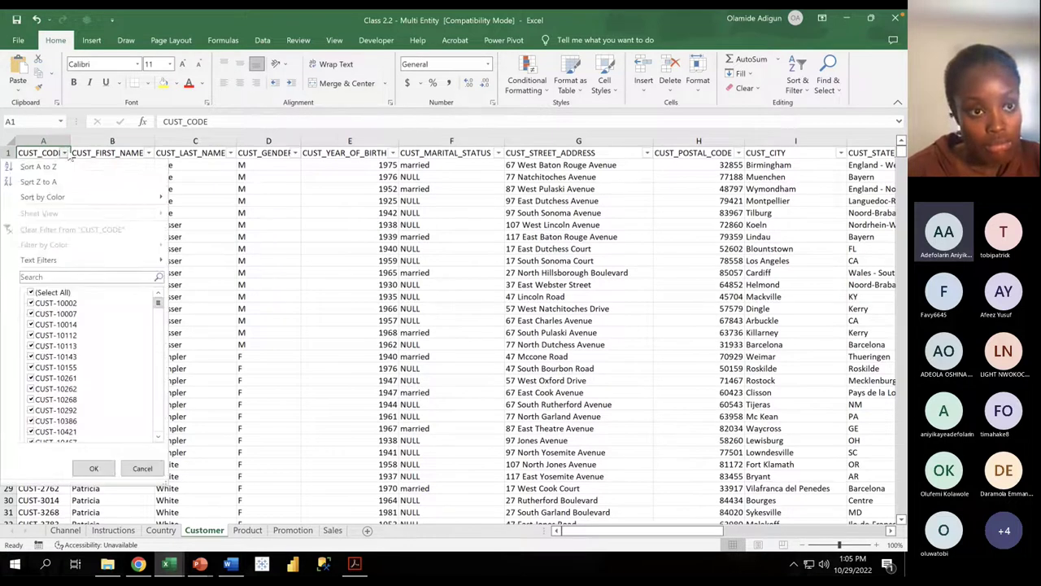
click(32, 293)
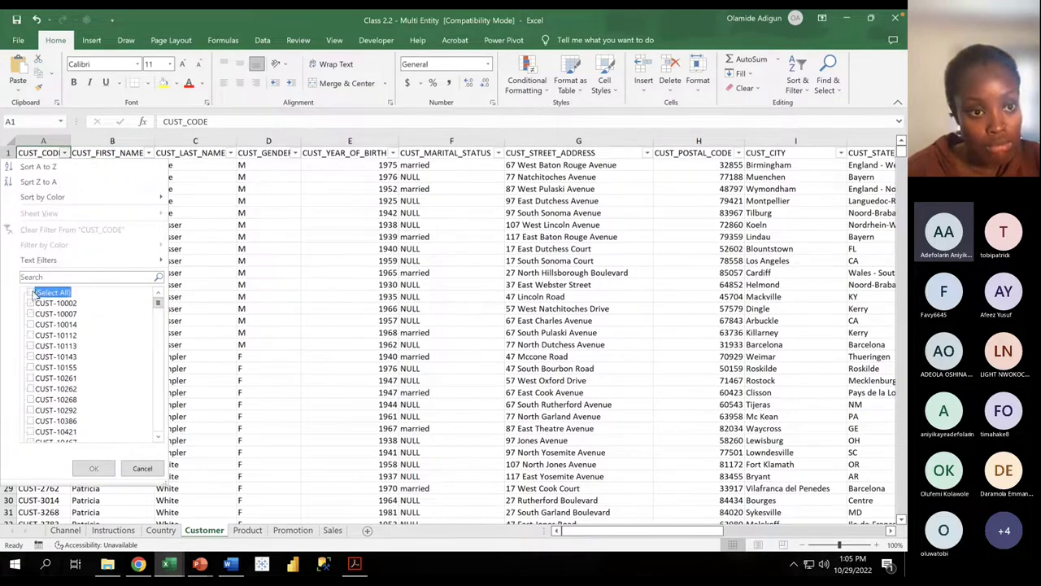
click(31, 303)
click(93, 467)
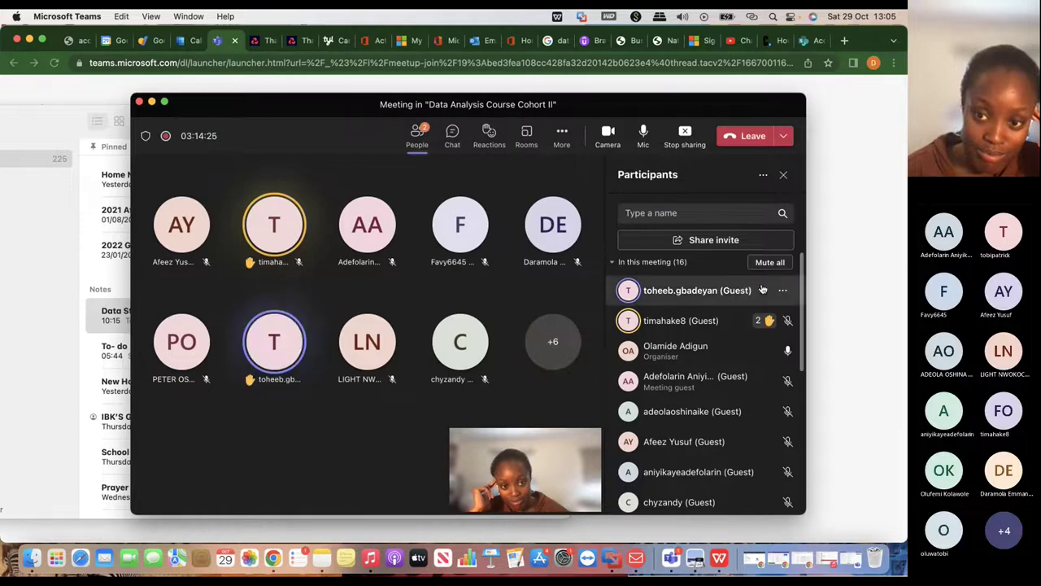
Step: Lower the raised hand of the Teams participant through their options menu
click(783, 289)
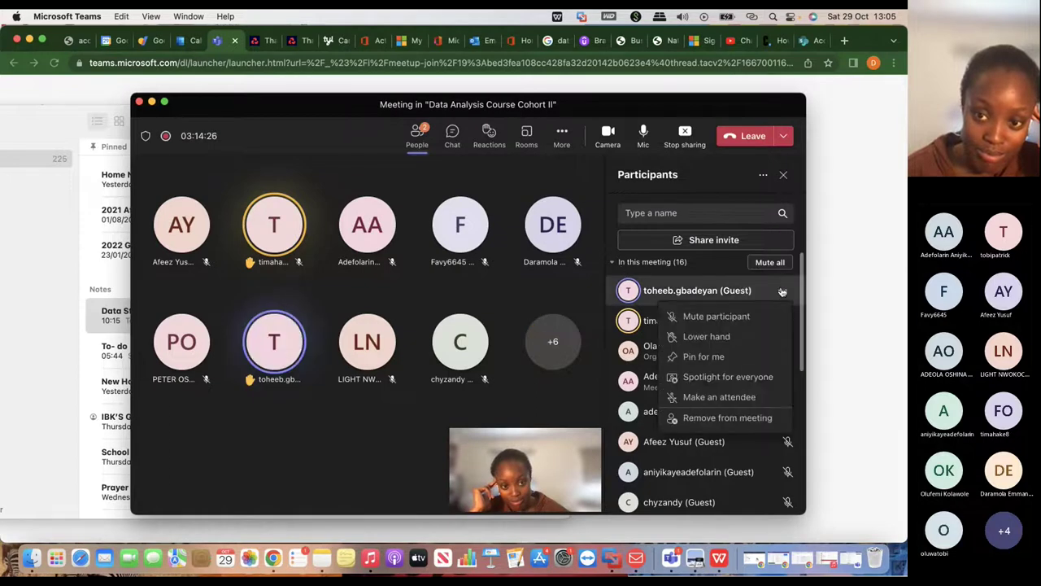
click(731, 336)
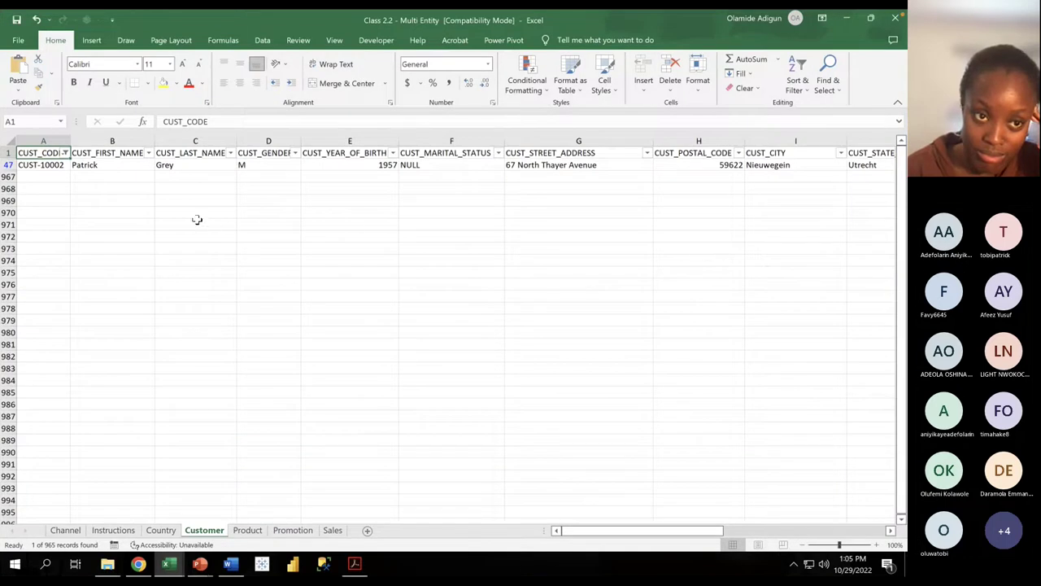
Step: Reset the CUST_CODE filter to (Select All) so every customer shows
click(64, 153)
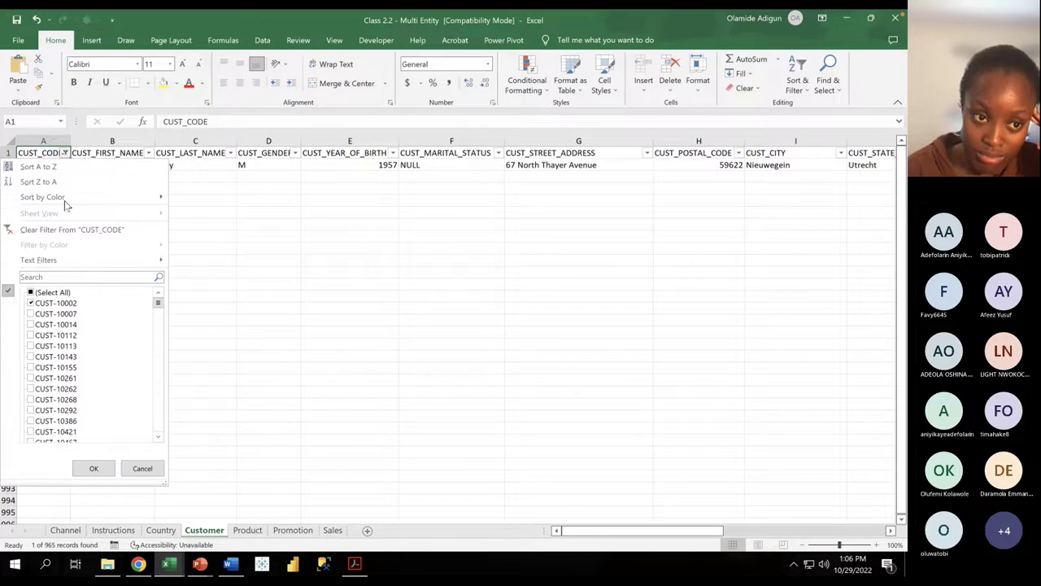
click(31, 292)
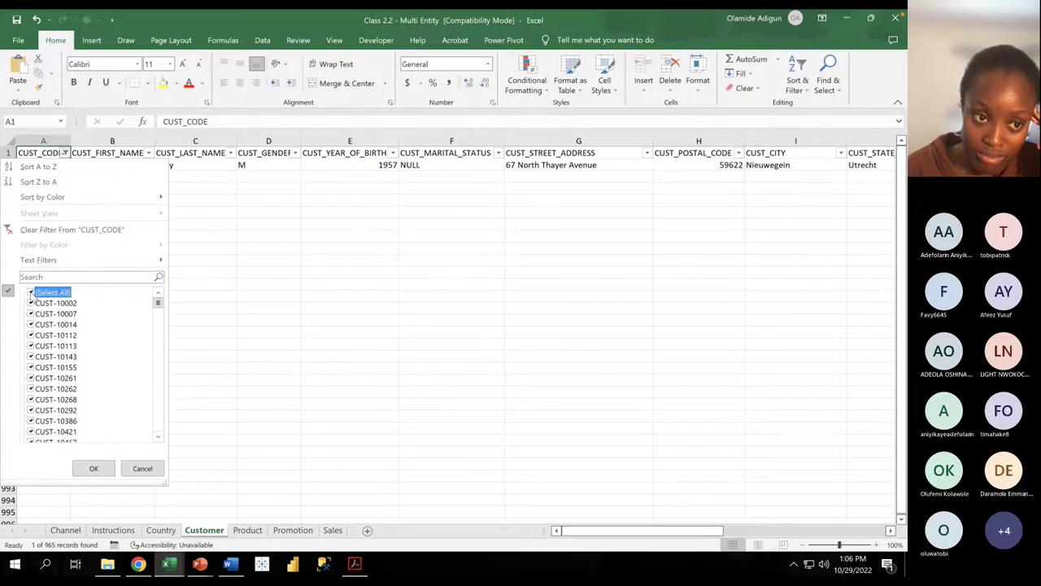
click(94, 468)
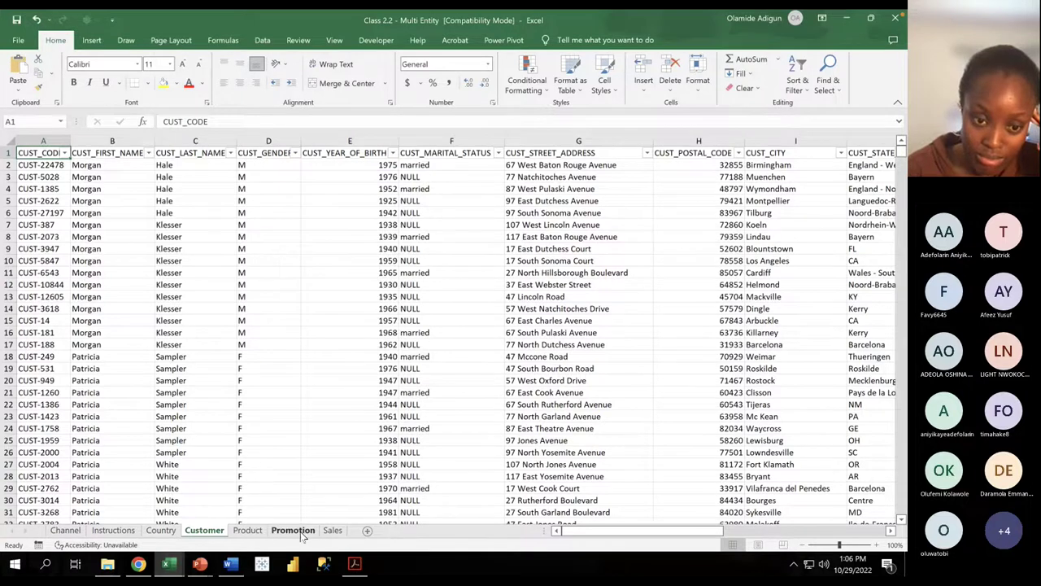
Step: Switch to the Sales sheet, glance at Promotion, and return to Sales
click(332, 530)
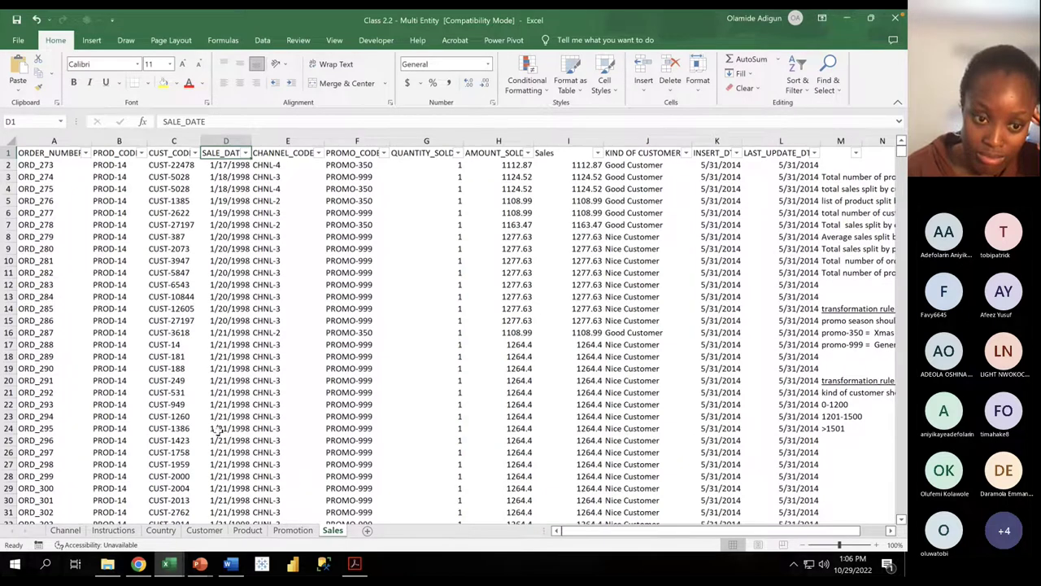
click(278, 536)
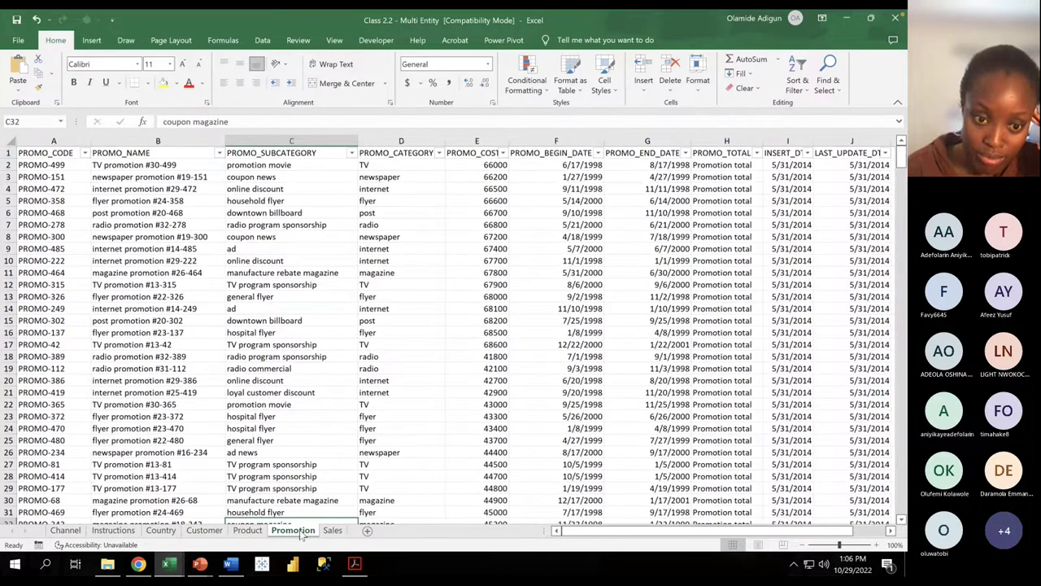
click(329, 530)
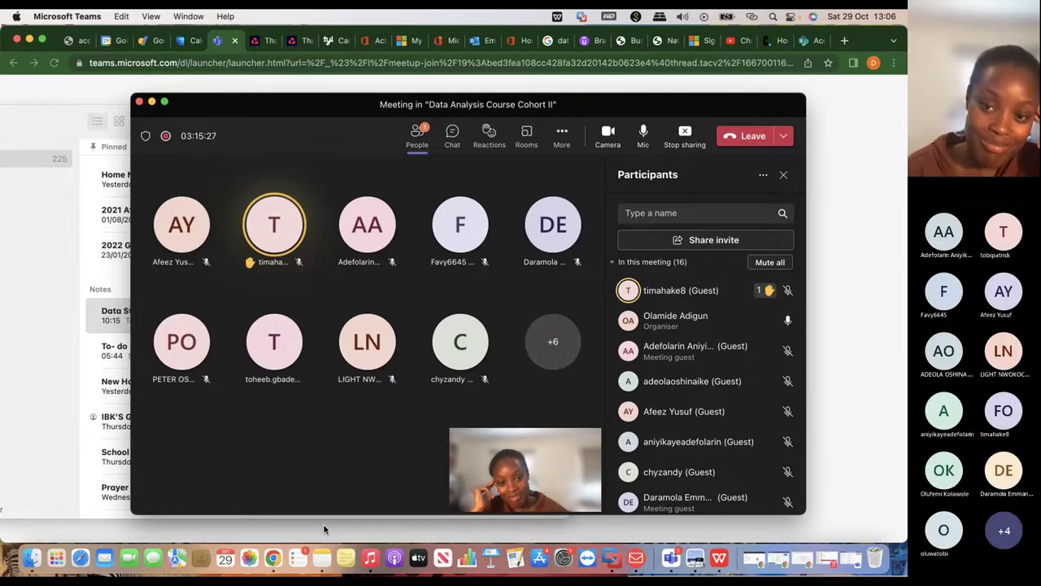
Step: Switch desktops from the Teams meeting back to the shared Excel workbook's Sales sheet
key(ctrl+Right)
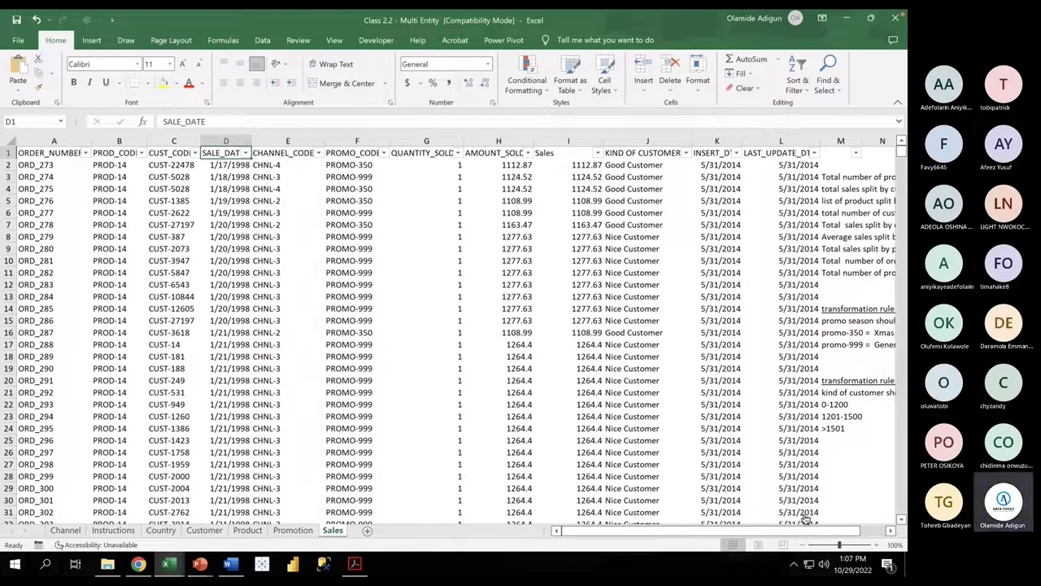
Step: Switch desktops to bring the Teams meeting and its participants list in front of Excel
key(super+Tab)
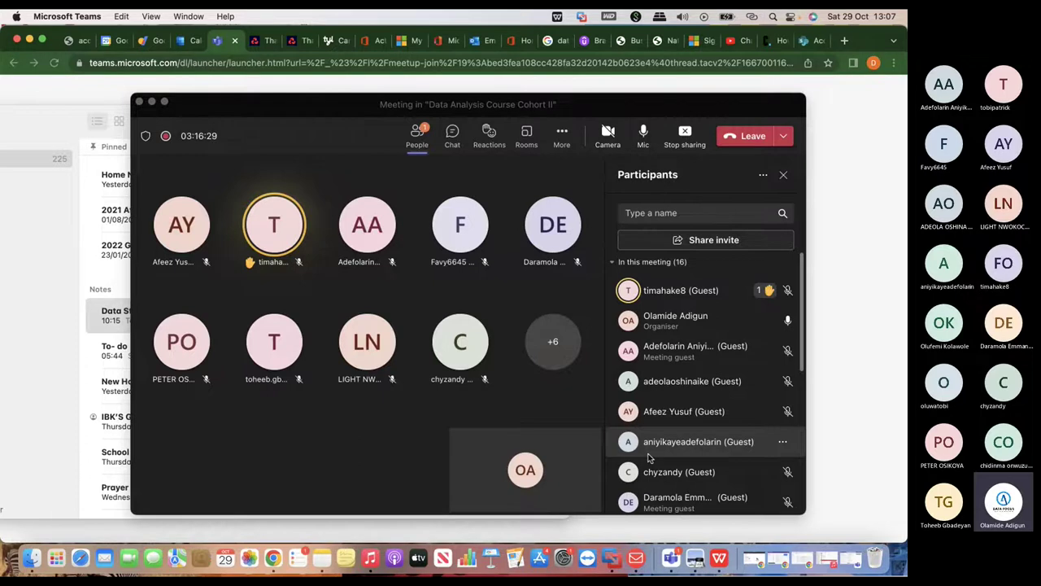
Step: Lower the guest's raised hand, then toggle the microphone back on to speak to the class
click(768, 293)
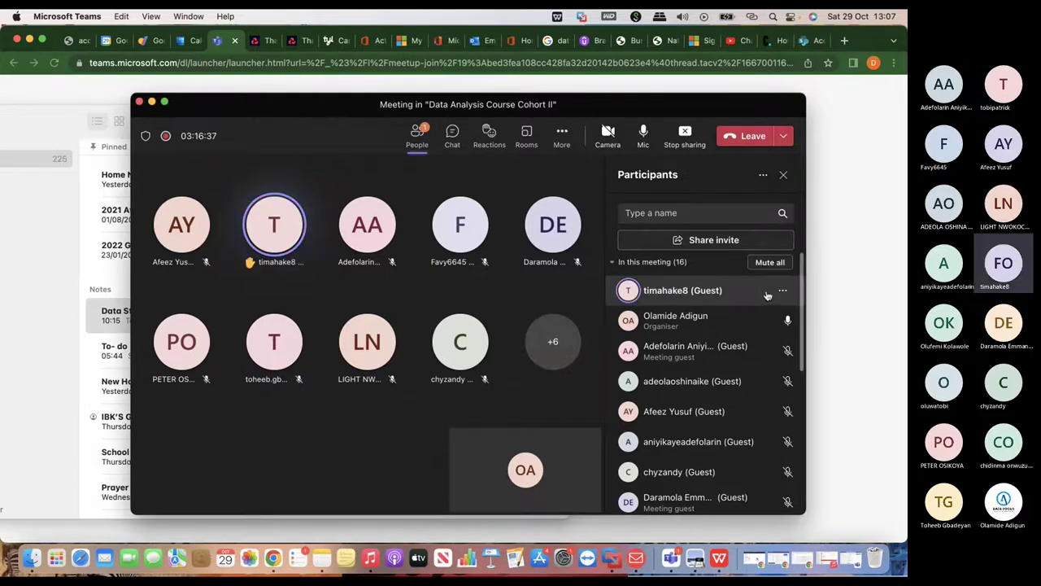
click(779, 292)
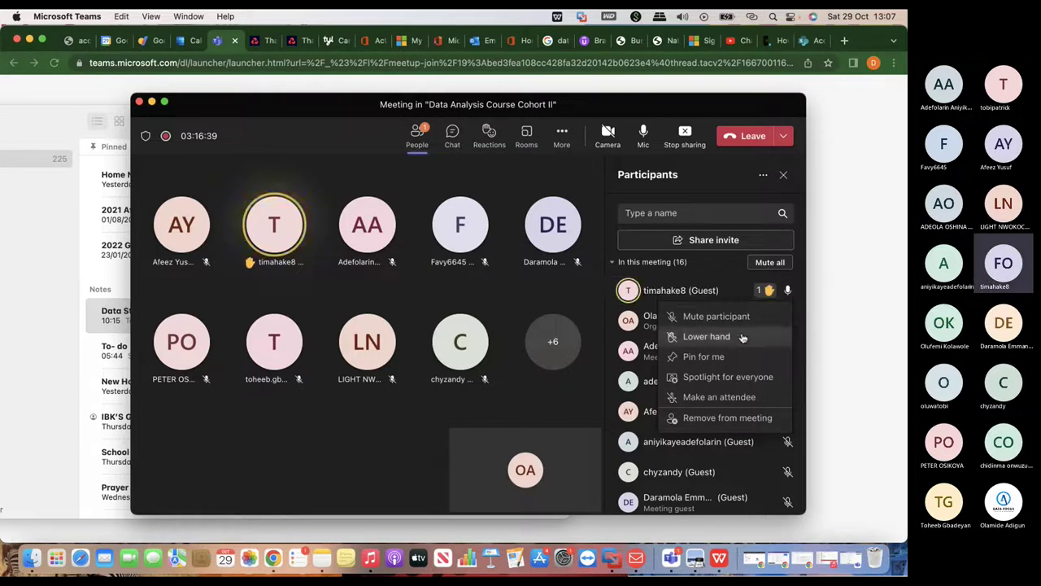
click(743, 337)
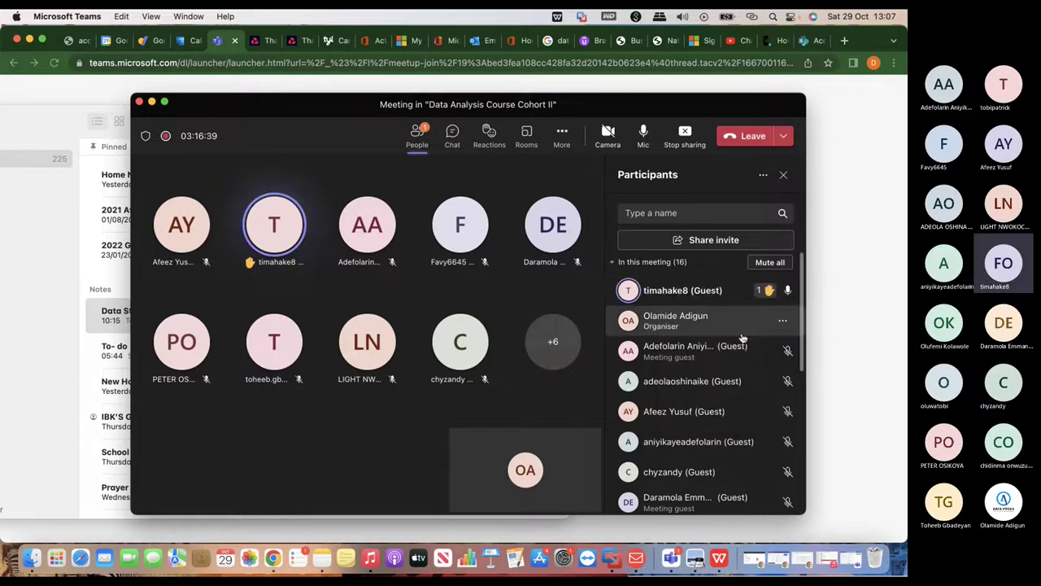
click(644, 136)
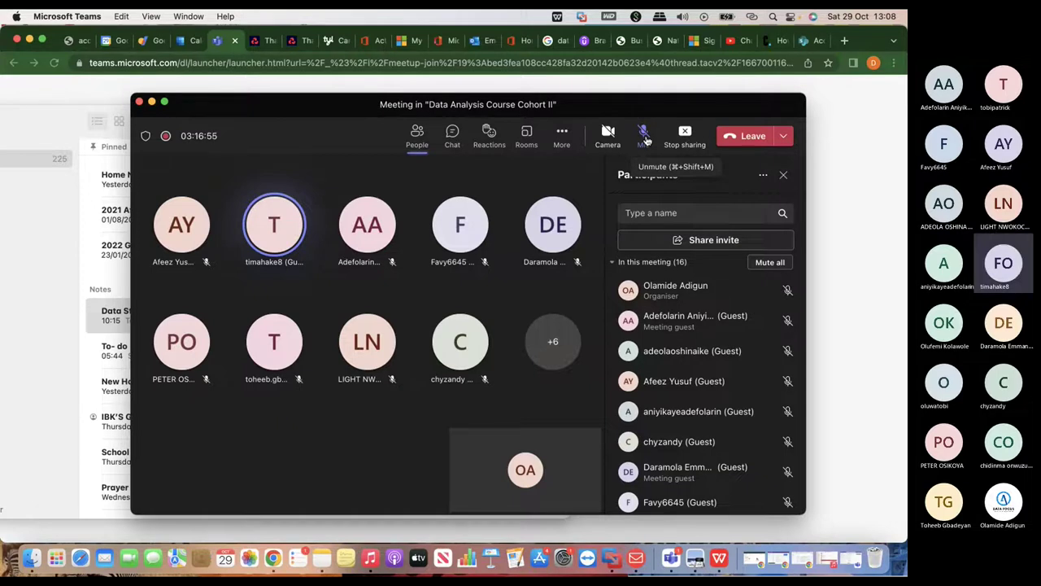
click(643, 136)
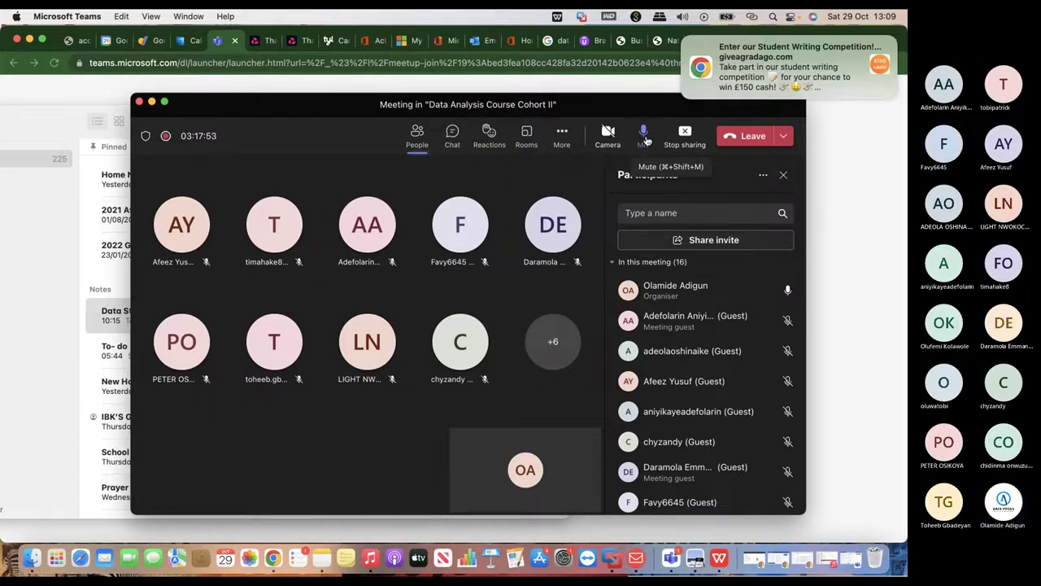
Step: Dismiss the Chrome notification and switch the Teams meeting camera on
click(683, 46)
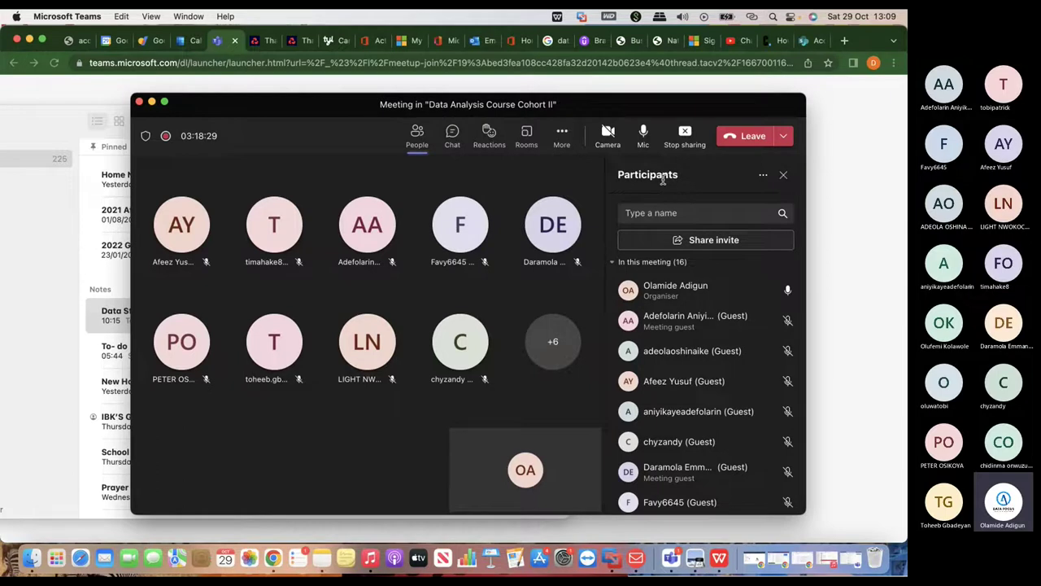
click(599, 137)
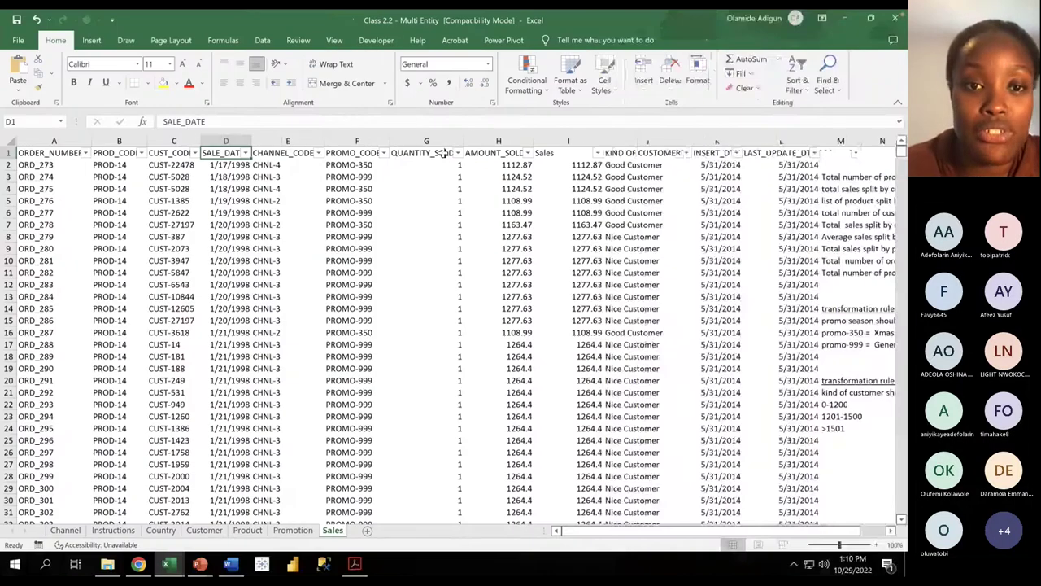
Step: Show the Product sheet of Class 2.2 - Multi Entity, then bring the Word schema document forward
click(248, 530)
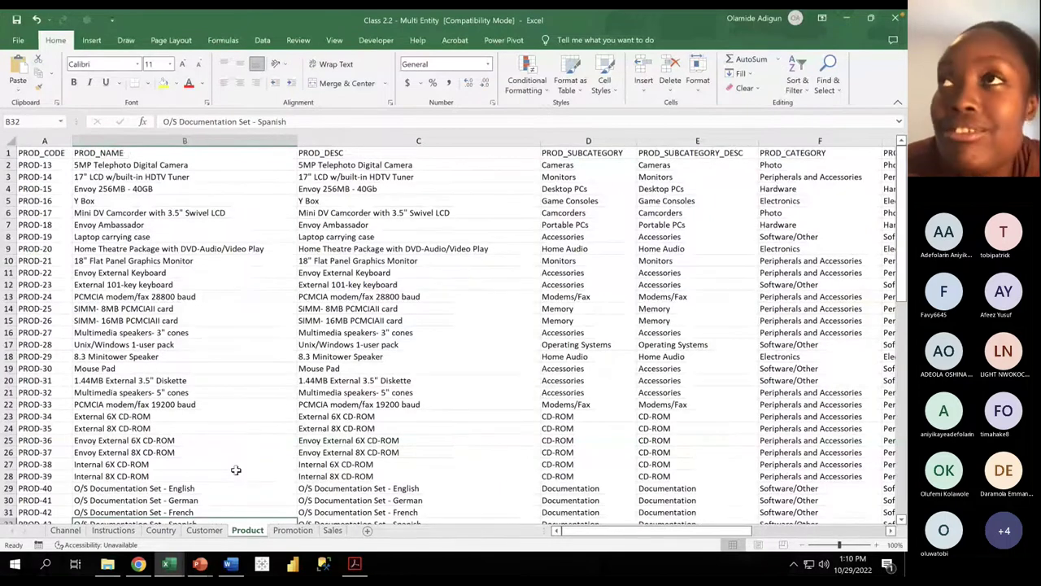
click(231, 564)
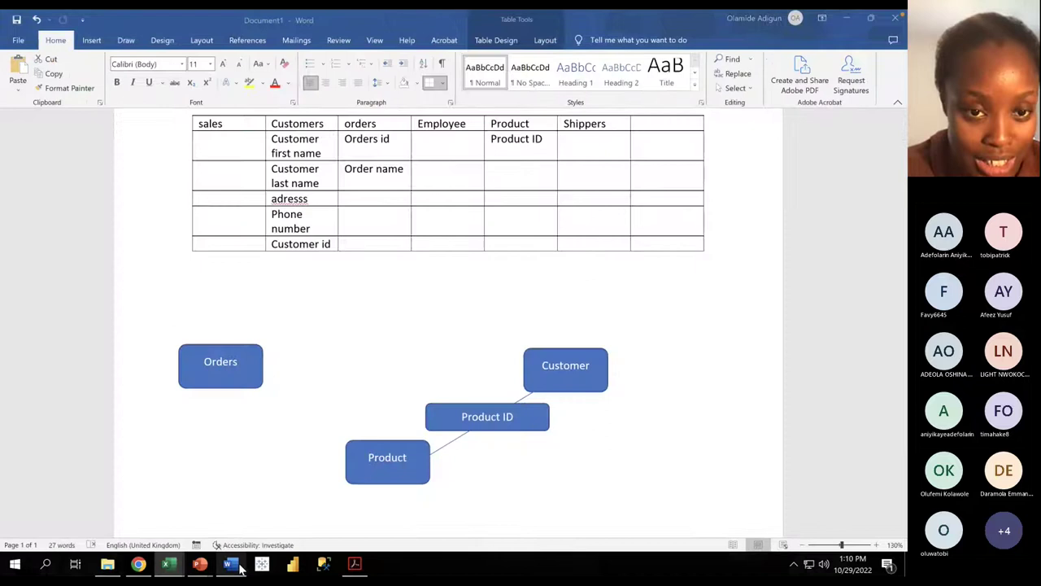
Step: Enter 'product id' in the schema table's orders cell on the address row
click(262, 133)
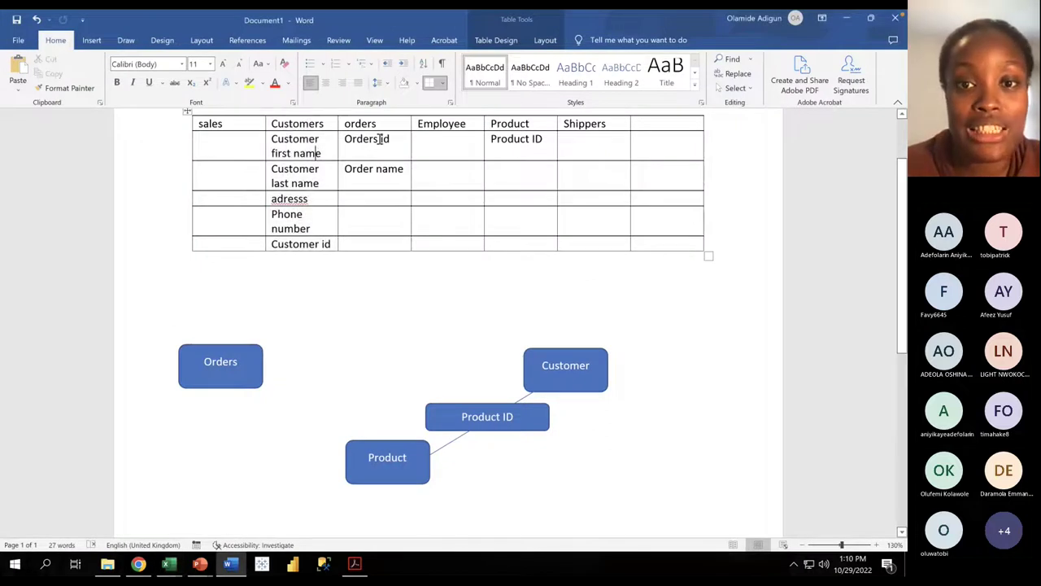
click(504, 171)
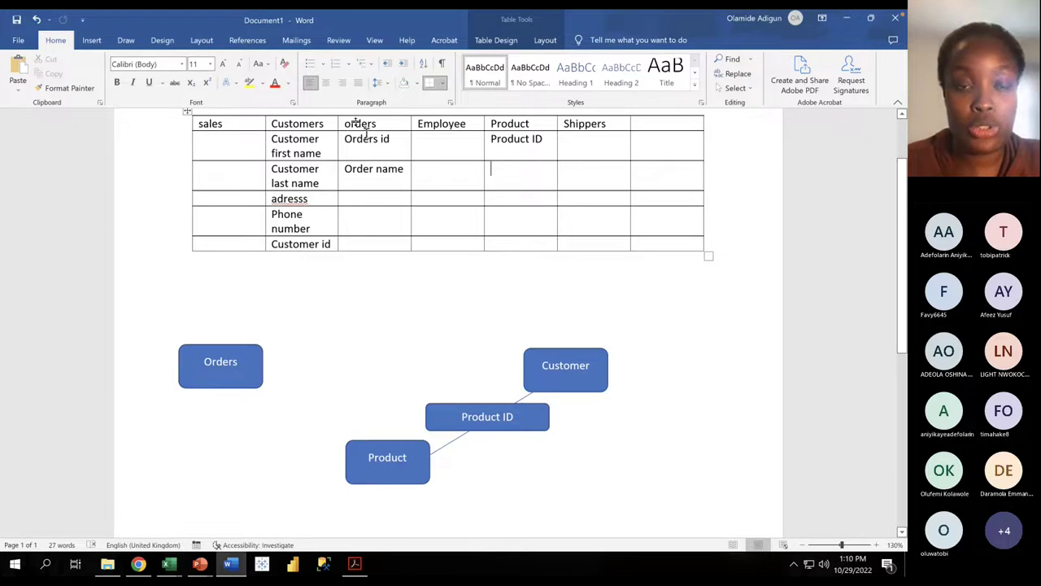
click(366, 200)
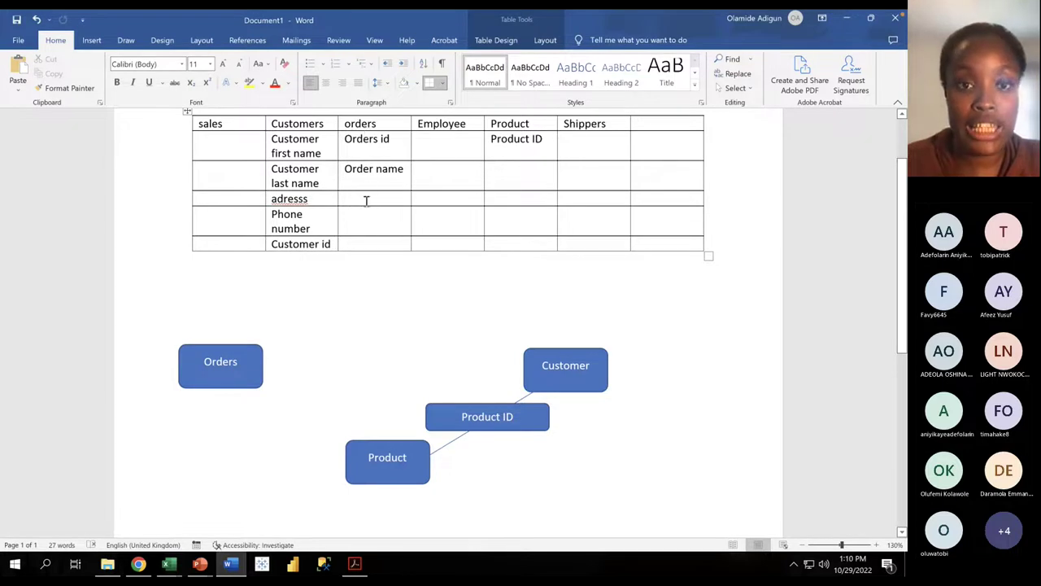
text([)
key(BackSpace)
text(p)
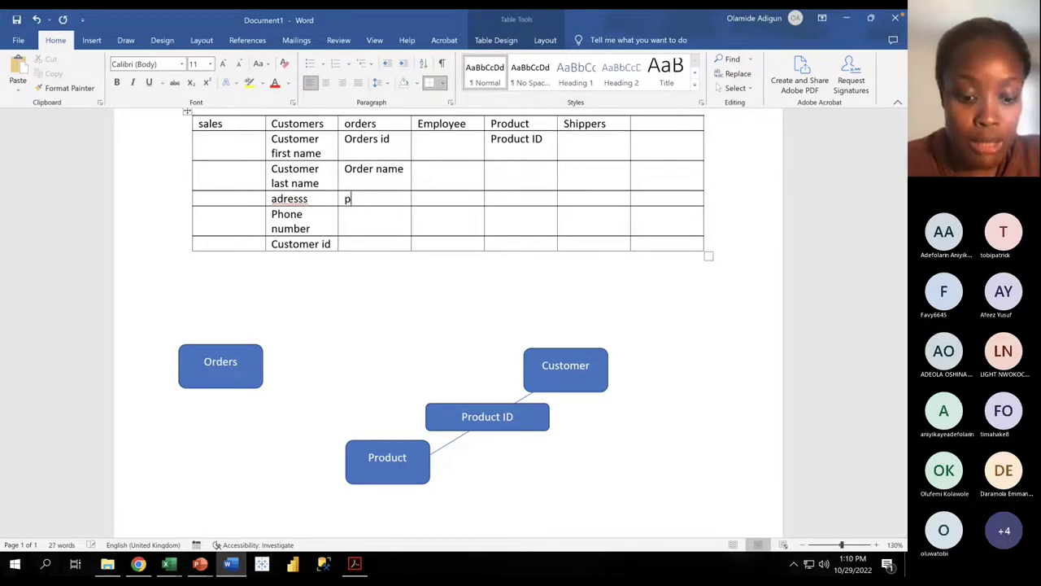
text(roduct id)
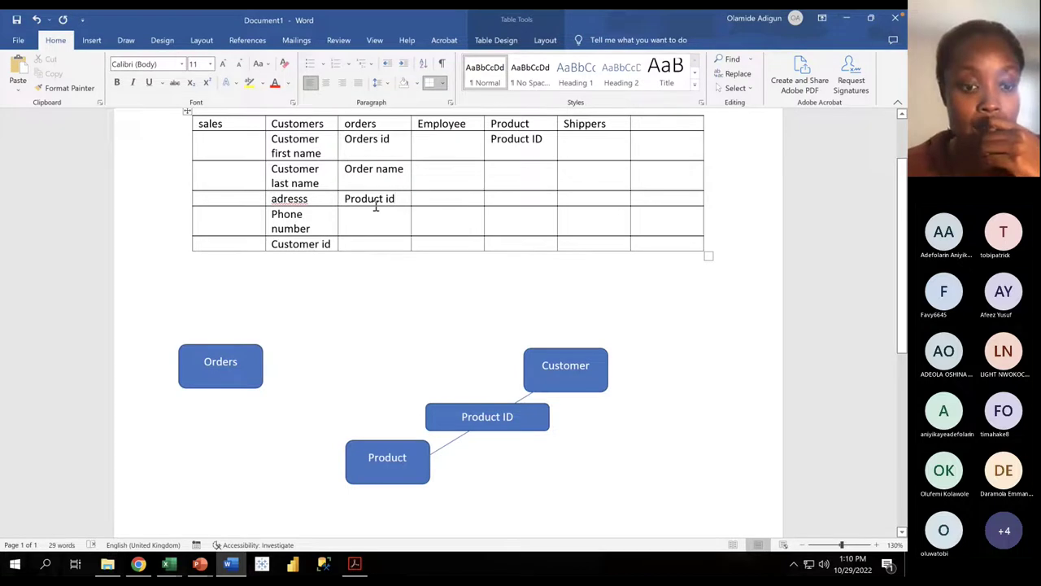
Step: Open the Class 2 presentation at slide 9, the Assignment slide
mouse_move(200, 564)
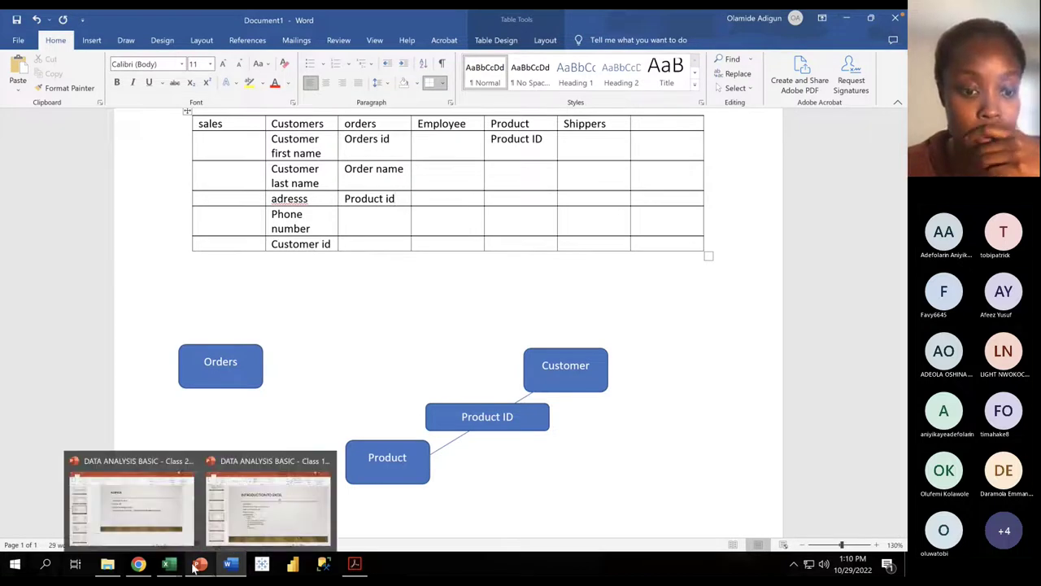
click(151, 498)
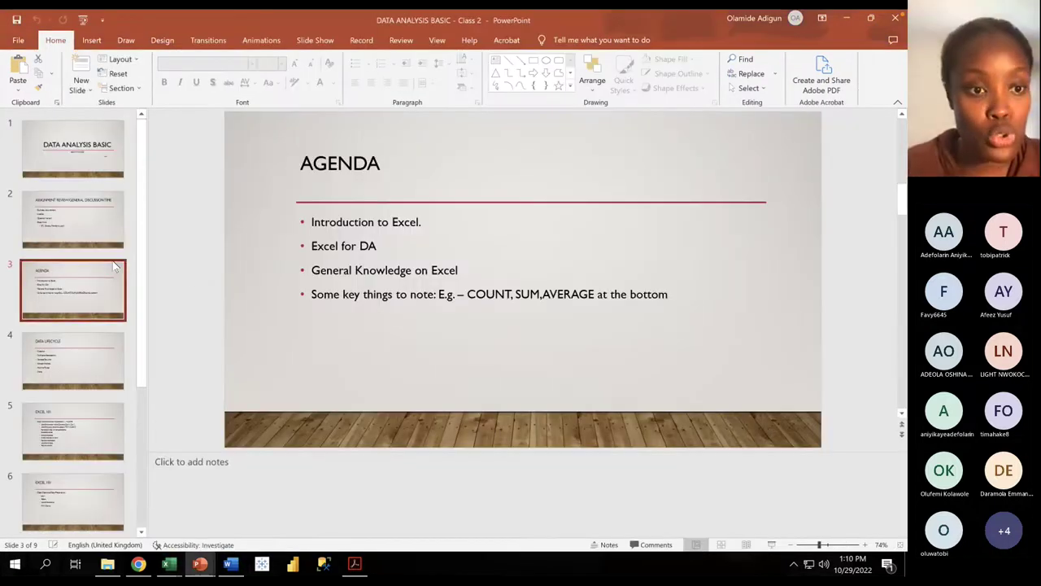
scroll(114, 266, down, 3)
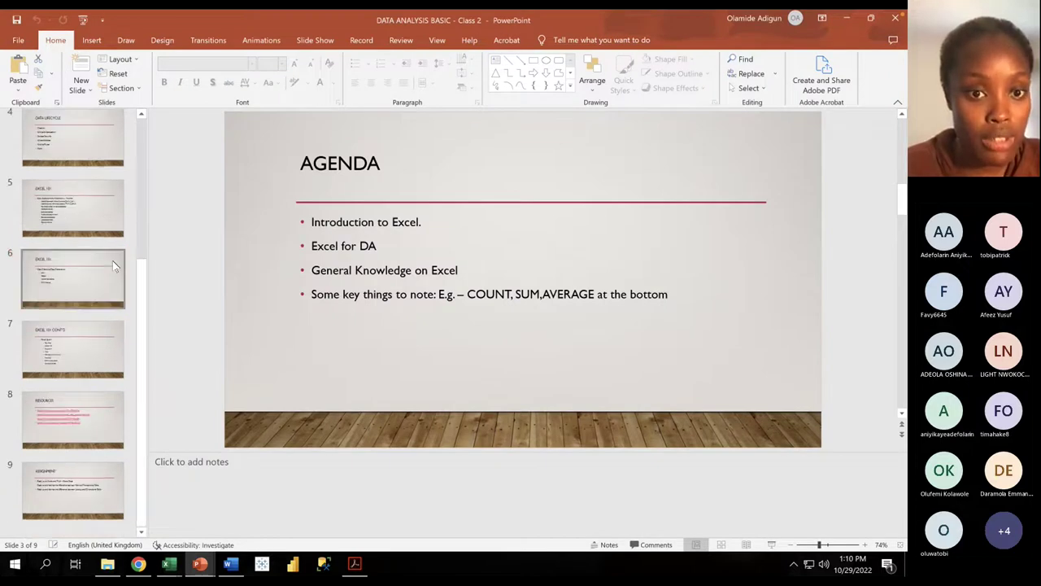
click(87, 488)
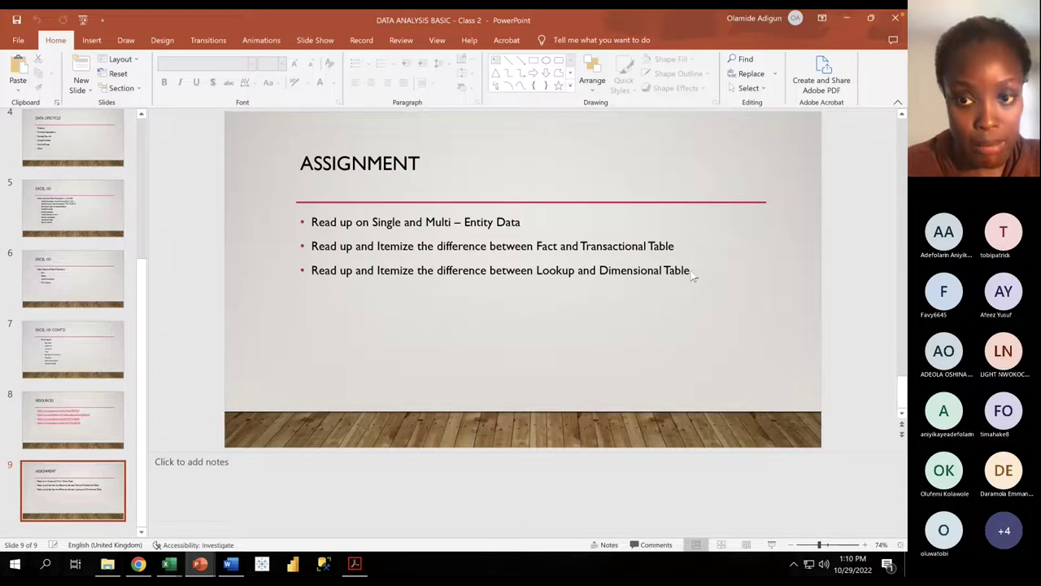
Step: Add the bullet 'For your assignment two - read up on schemas and draw a schema for the dataset provided.'
click(659, 272)
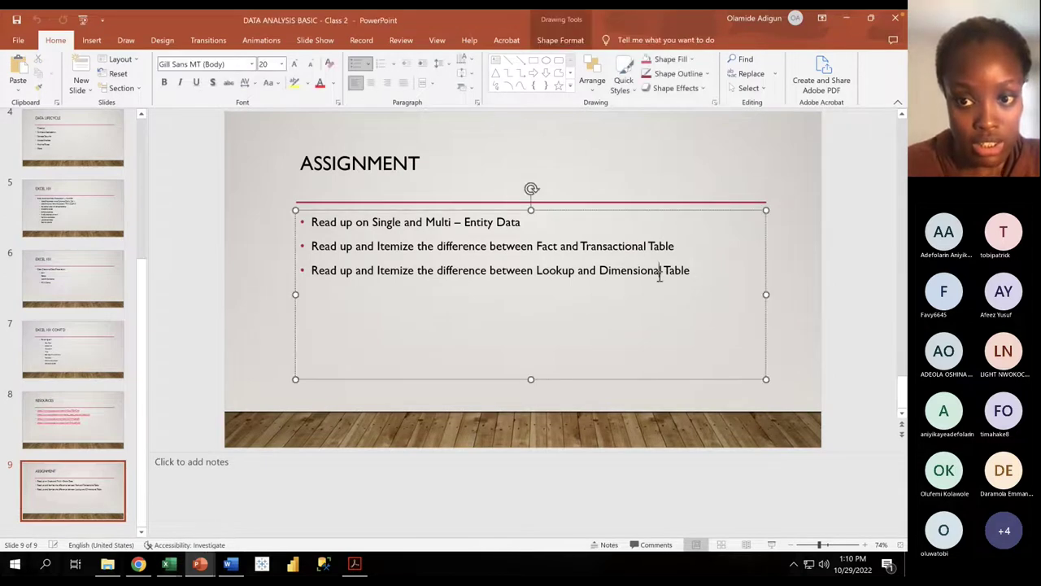
click(698, 268)
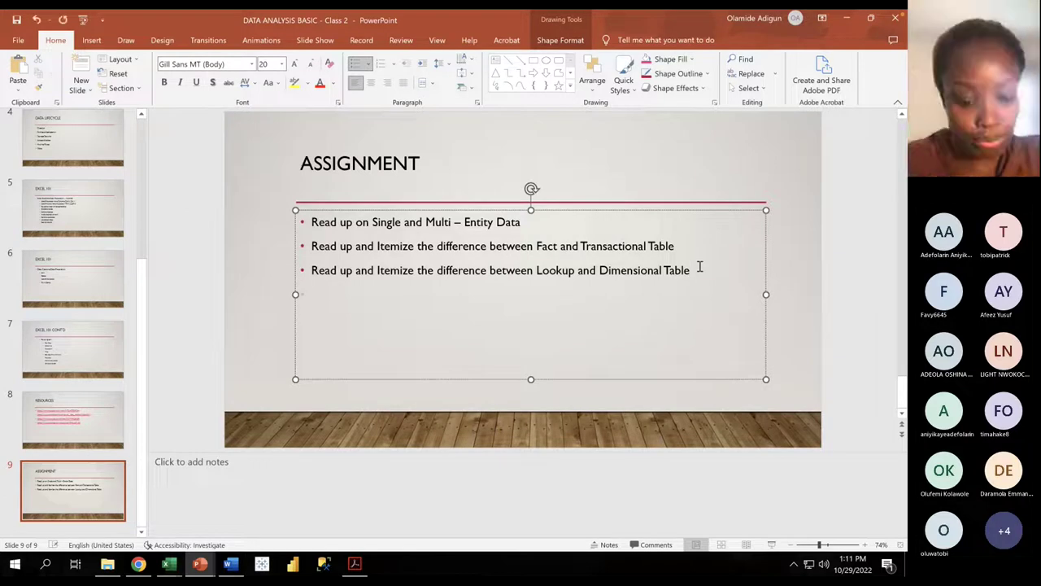
text(For your)
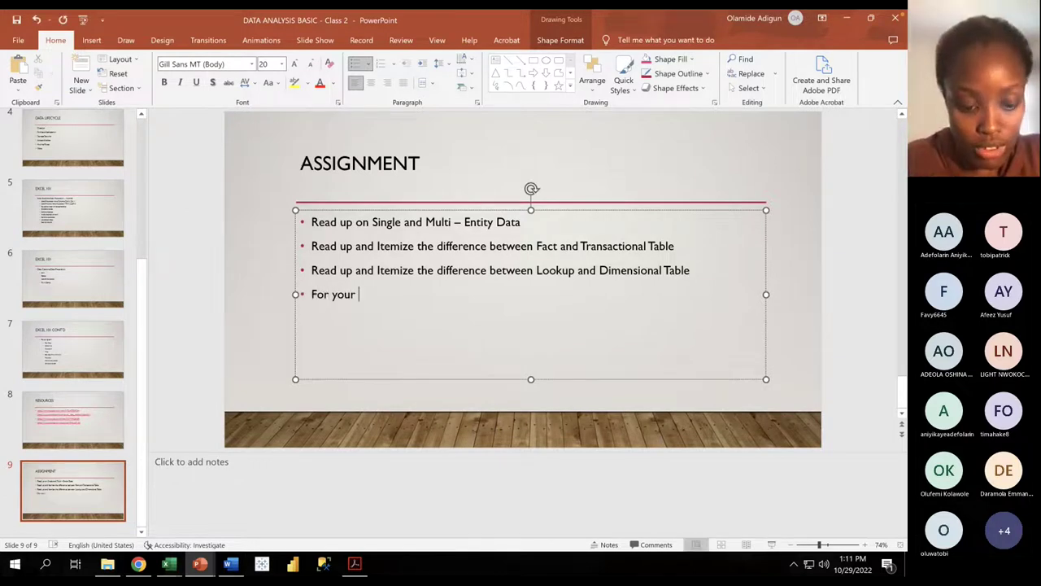
text( assi)
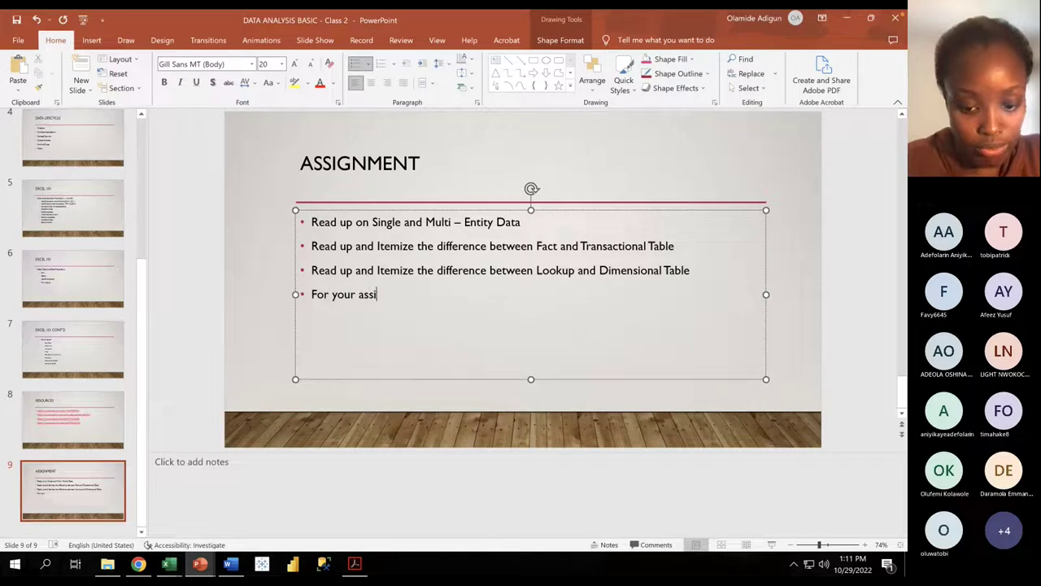
text(gnment )
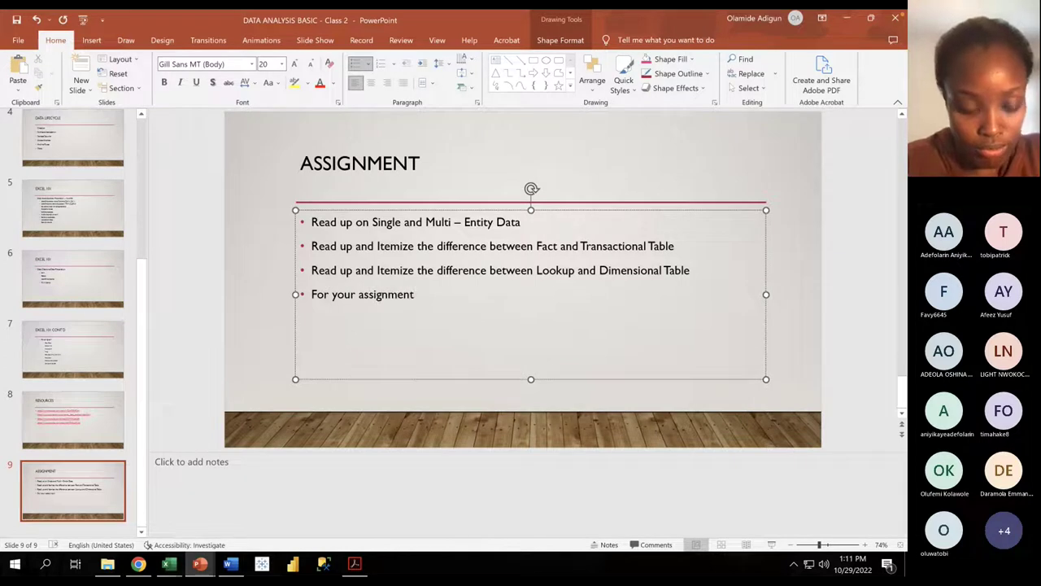
text(two )
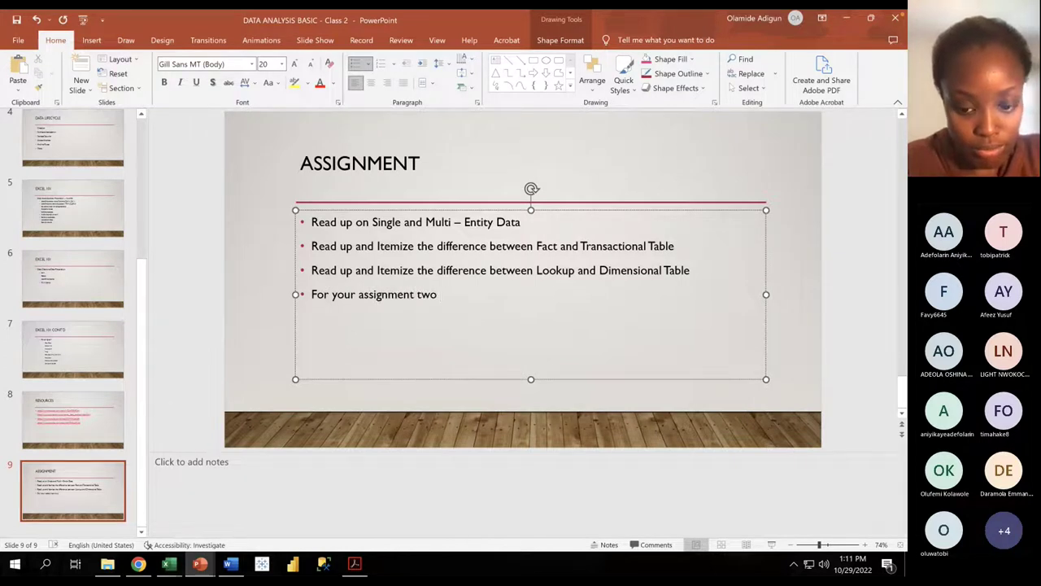
text(- rea)
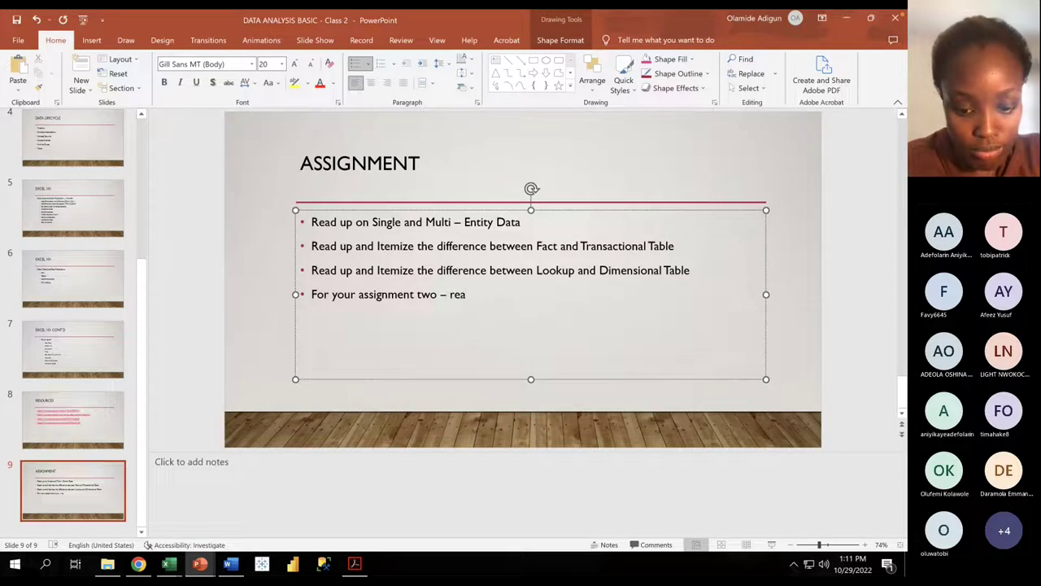
text(d up on sc)
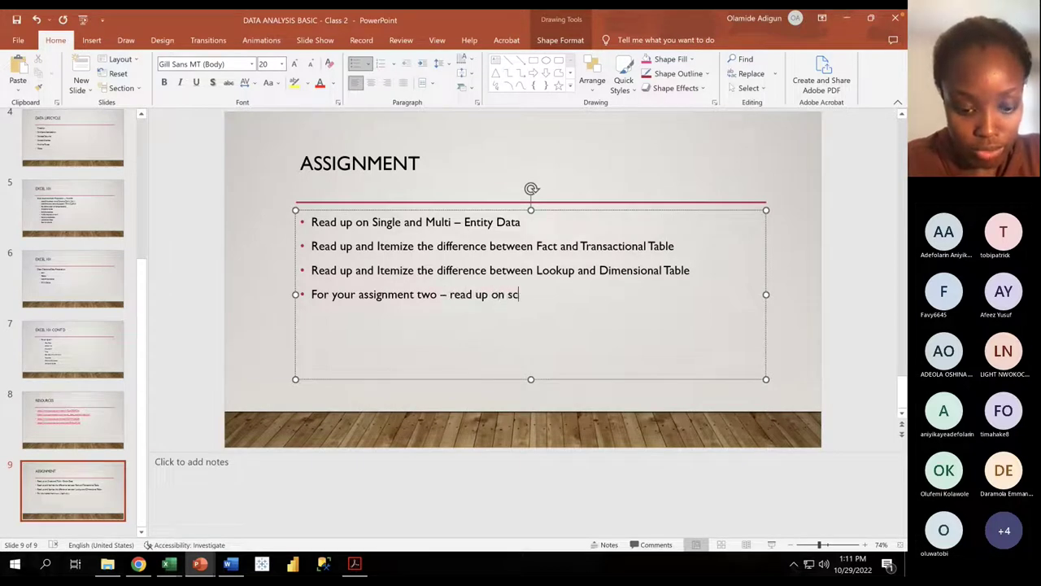
text(hemas ans)
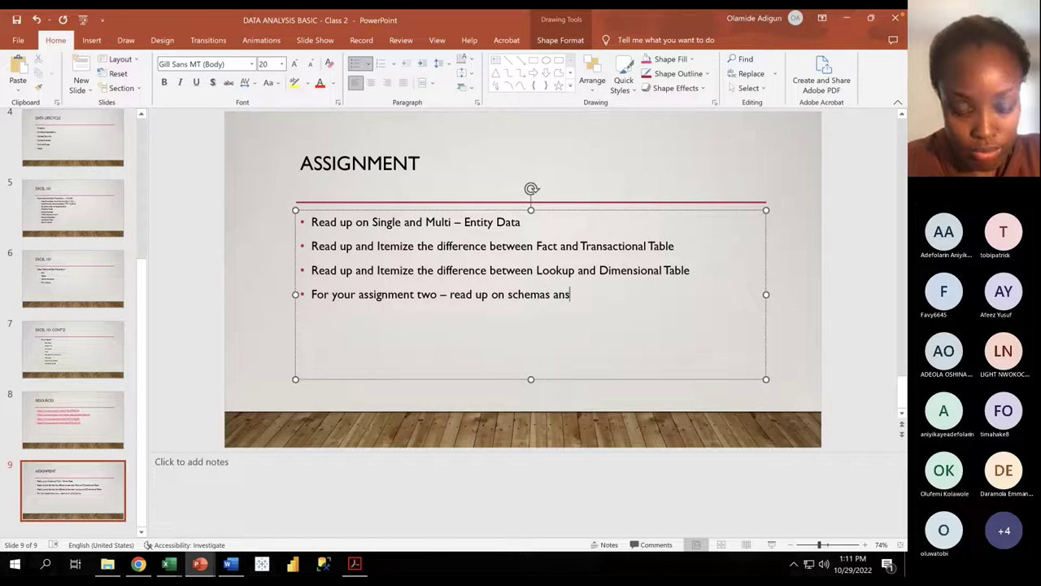
key(BackSpace)
text(d draw )
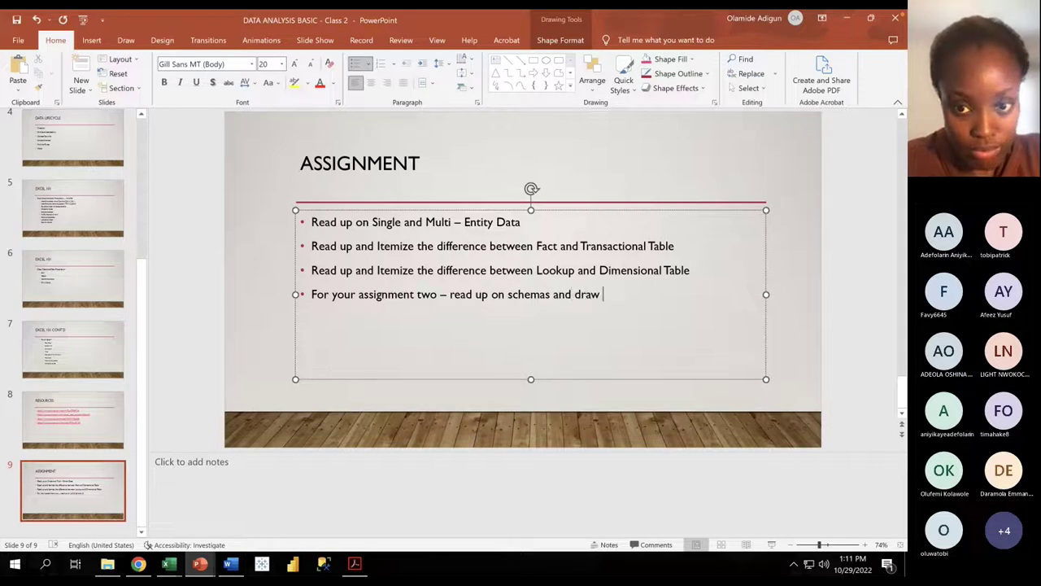
text(a schema )
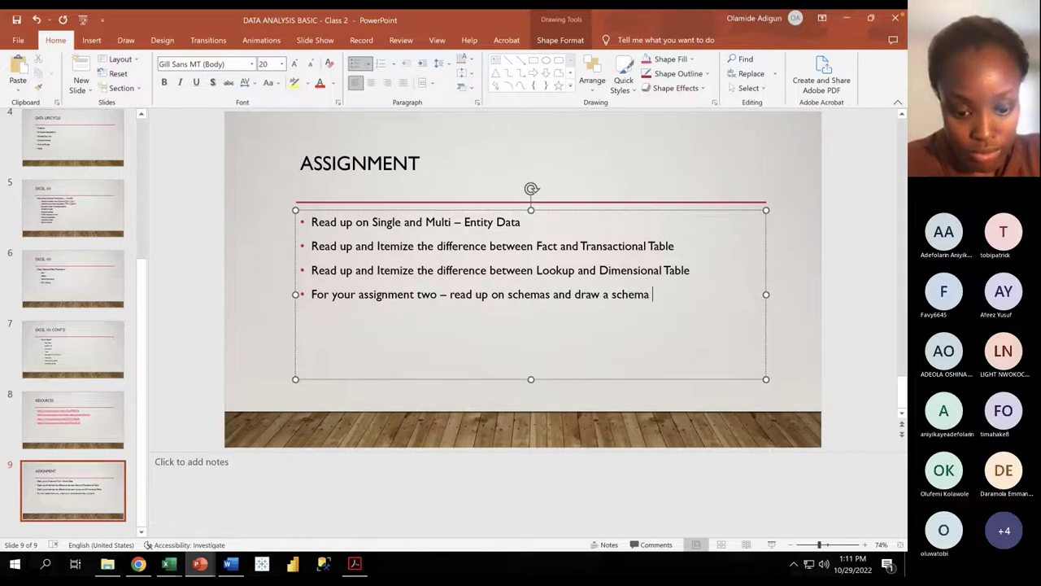
text(for the d)
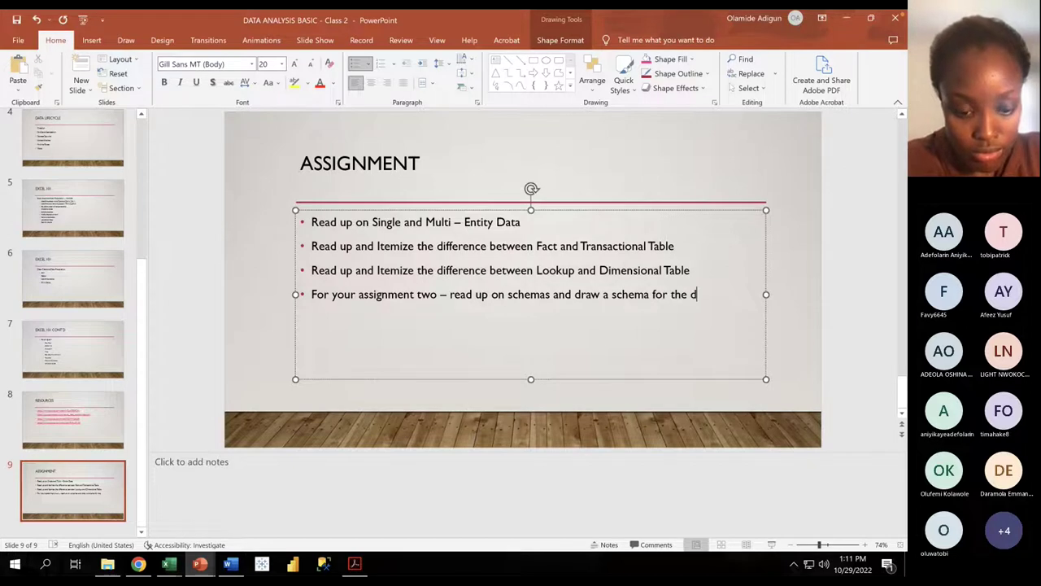
text(ataset)
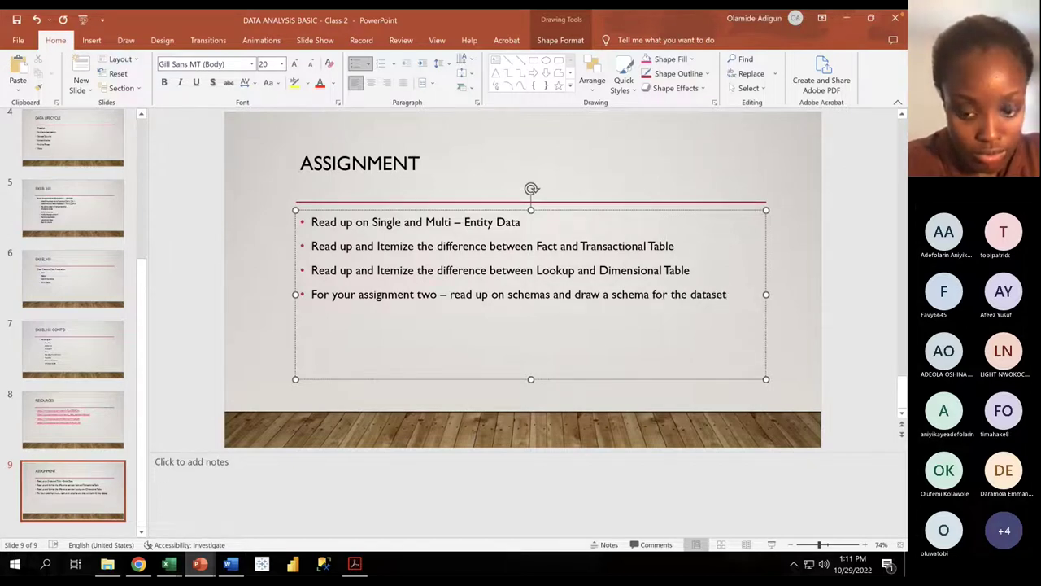
text( provided)
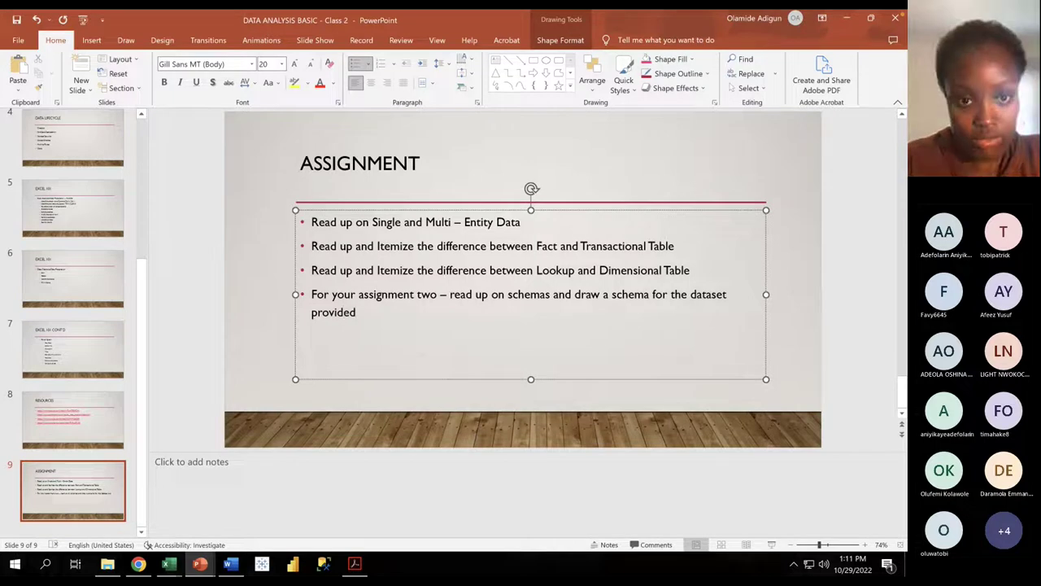
text(.)
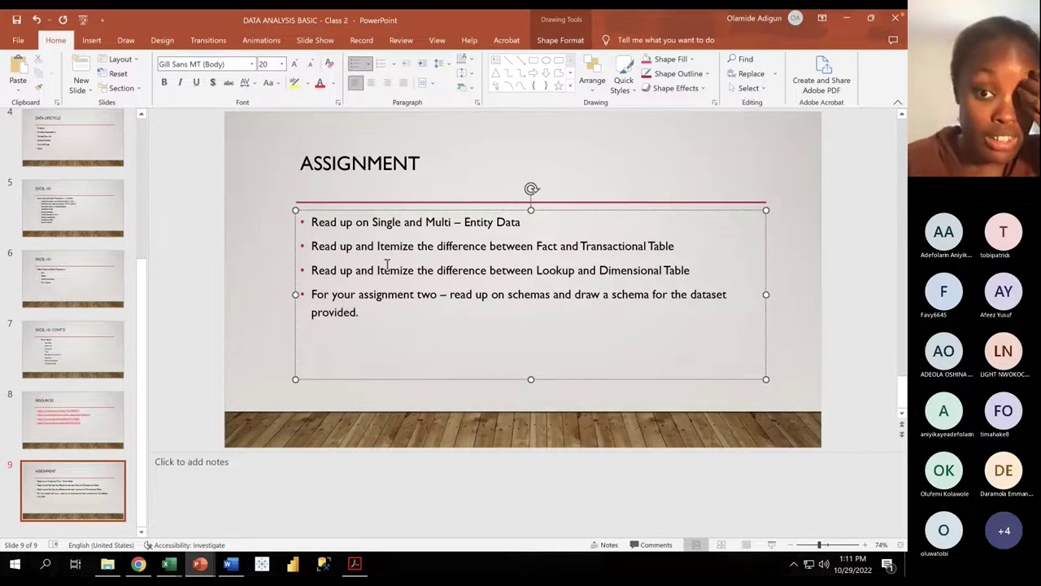
click(228, 298)
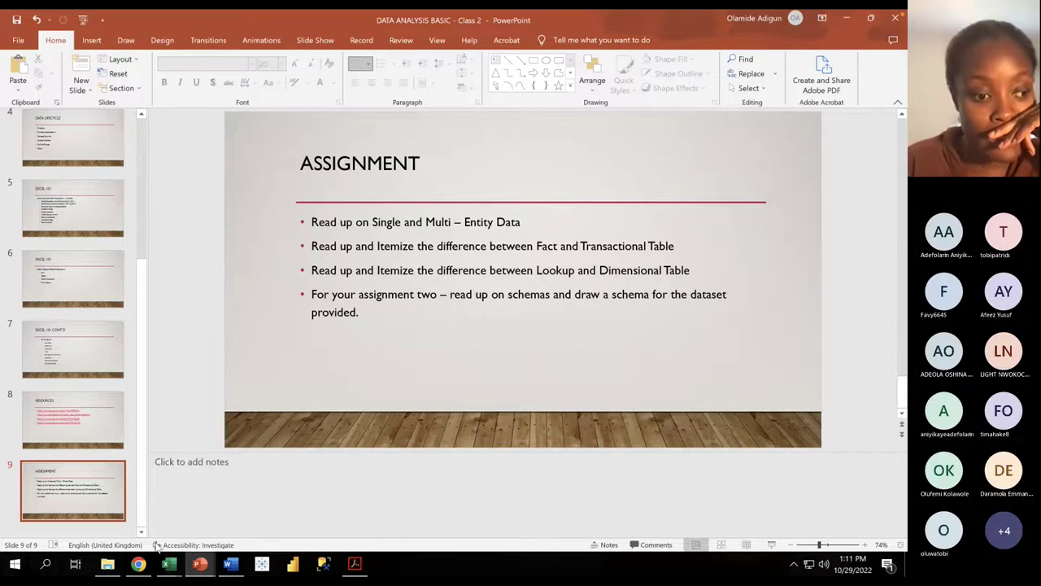
Step: Google 'schema', read the Merriam-Webster definition, and return to the search results
click(138, 564)
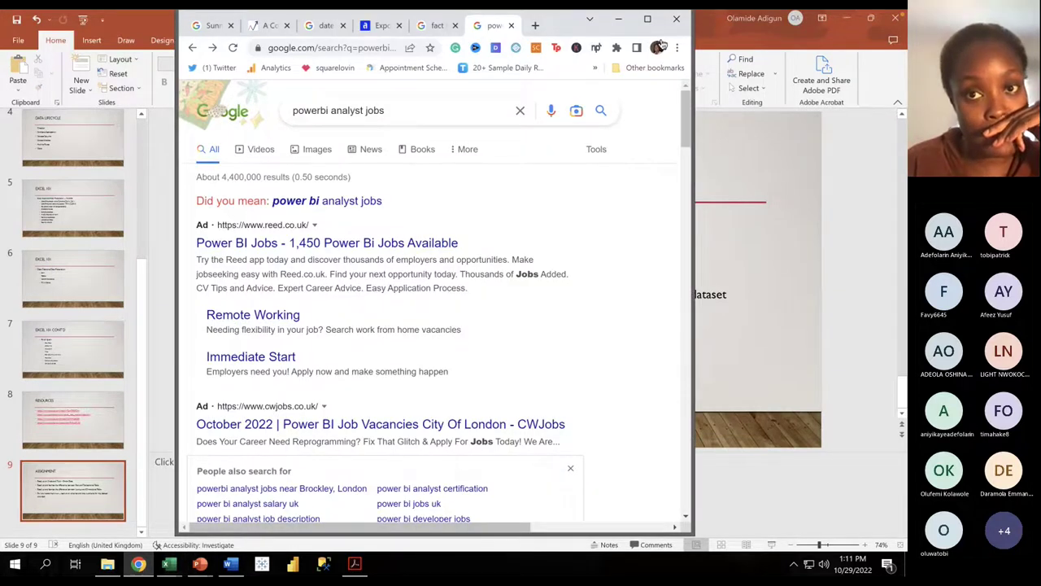
click(352, 49)
text(schema)
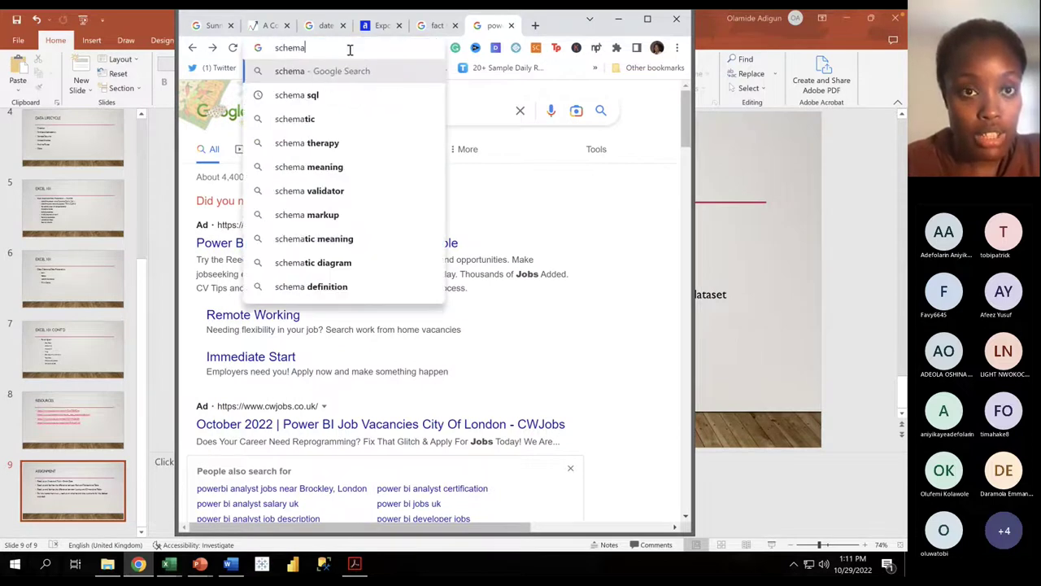
key(Return)
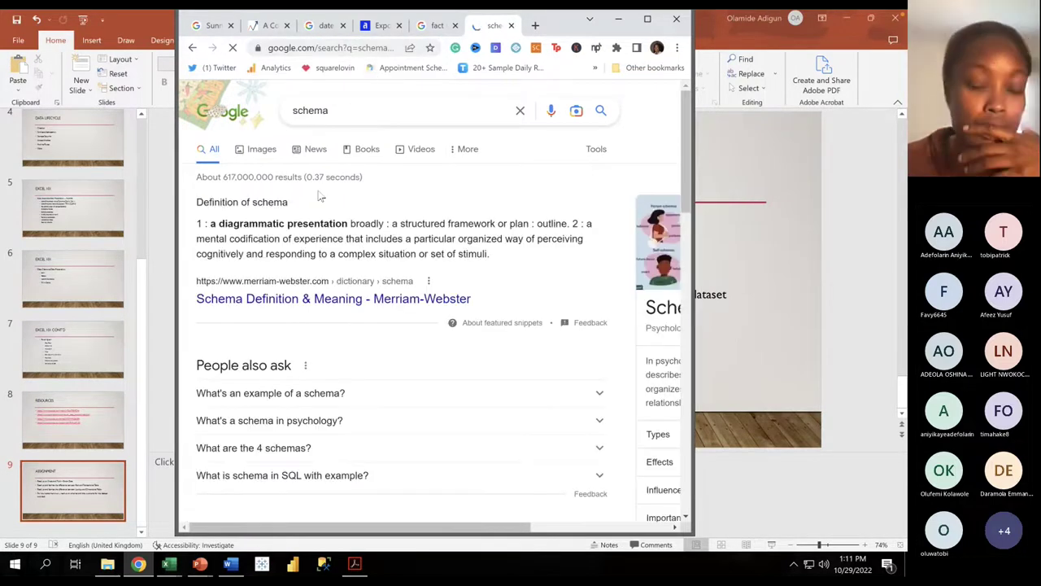
click(303, 297)
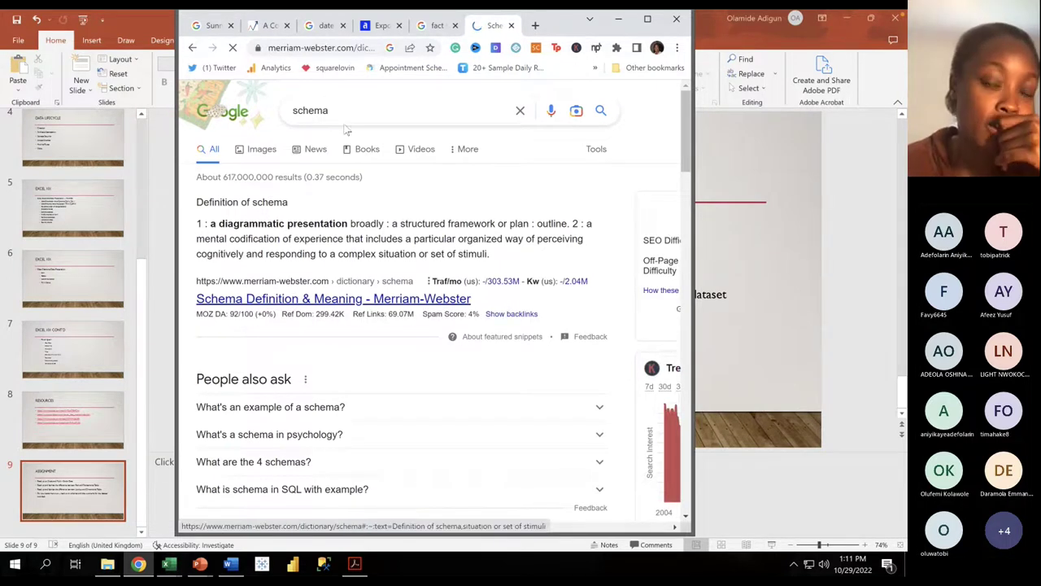
scroll(305, 270, down, 2)
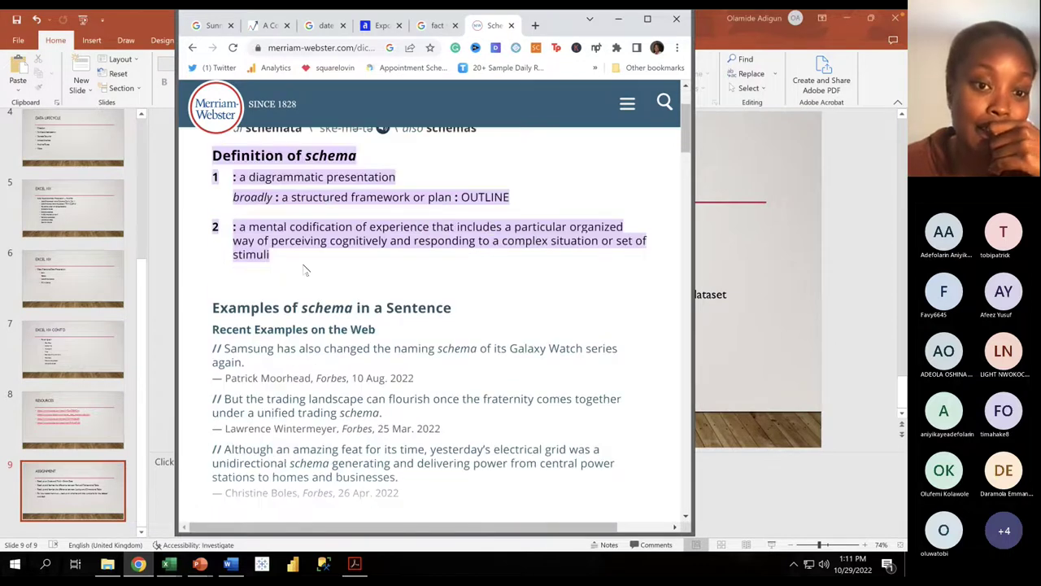
scroll(302, 271, down, 15)
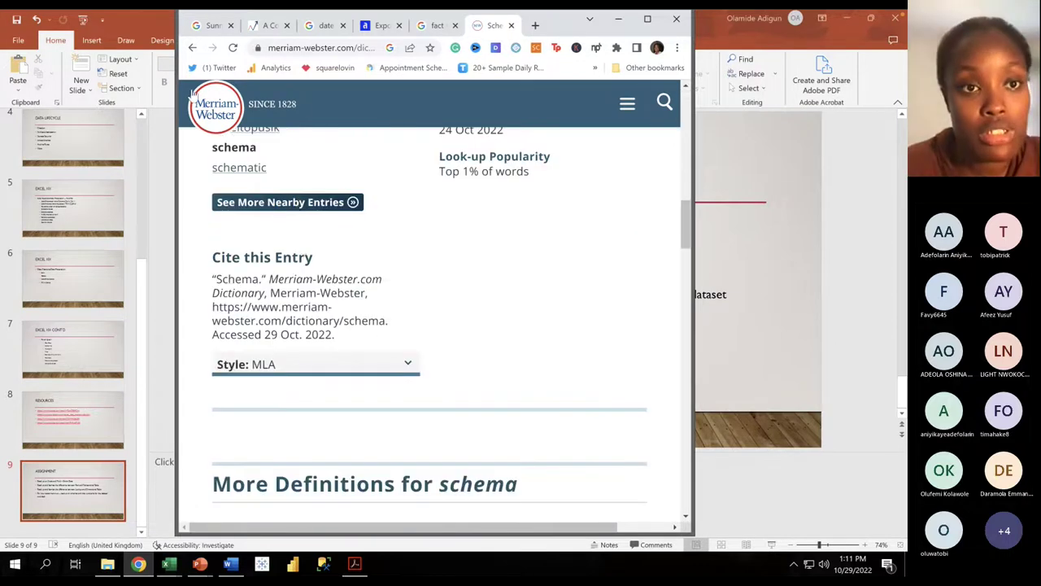
key(alt+Left)
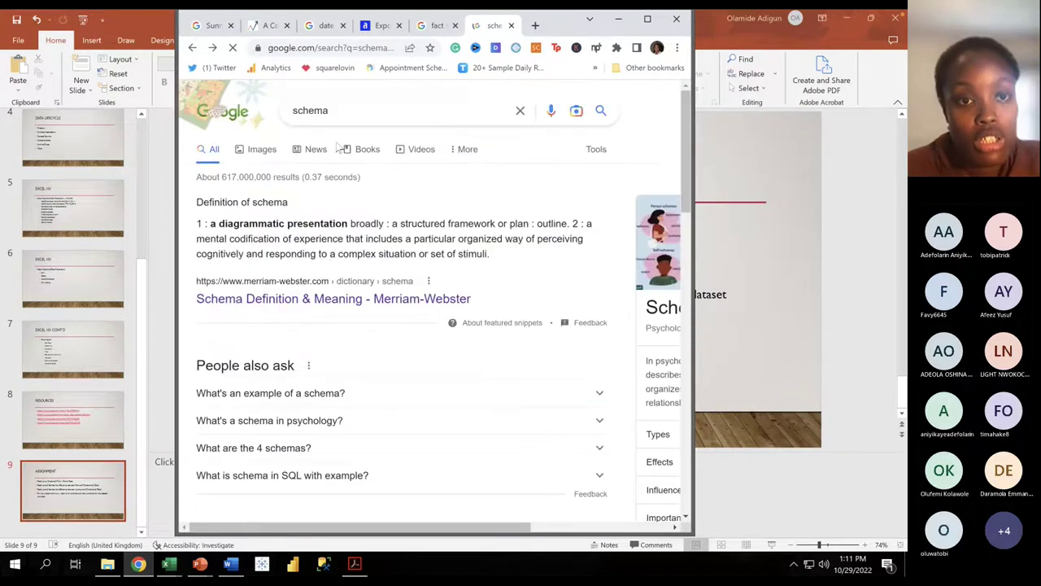
Step: Search Google Images for 'schema database' and maximize the browser window
click(262, 155)
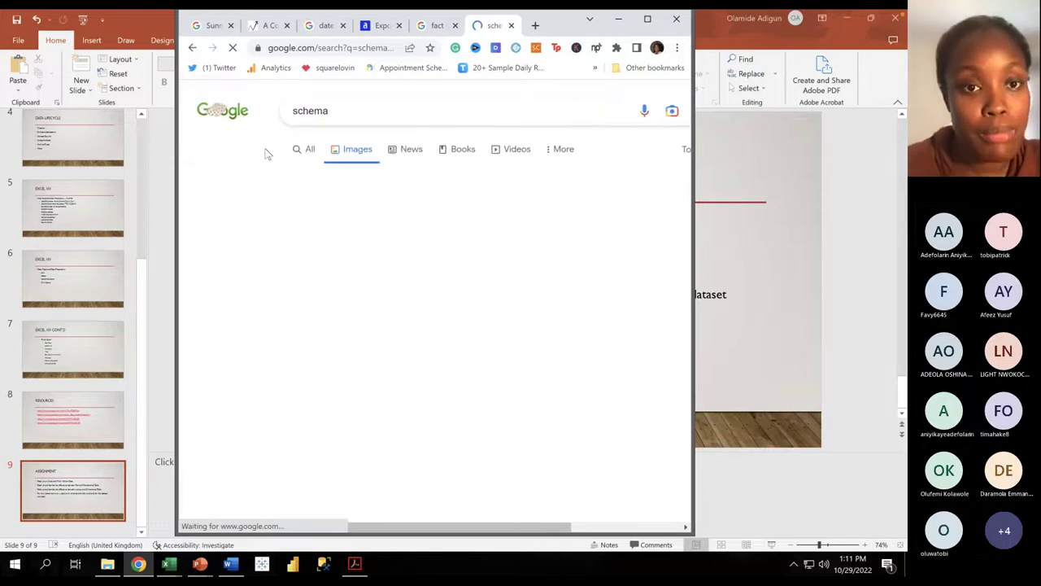
click(340, 112)
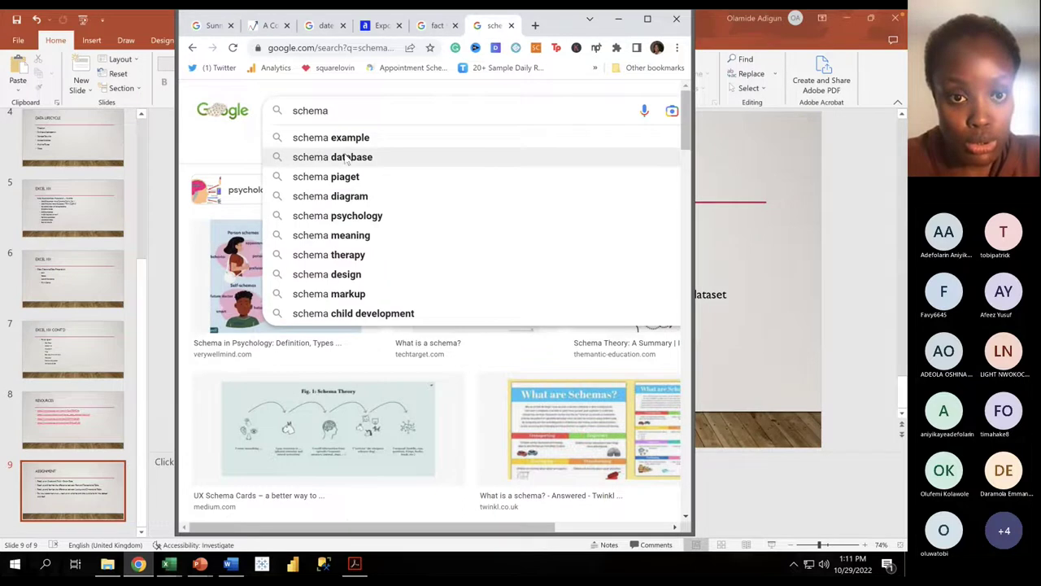
click(348, 156)
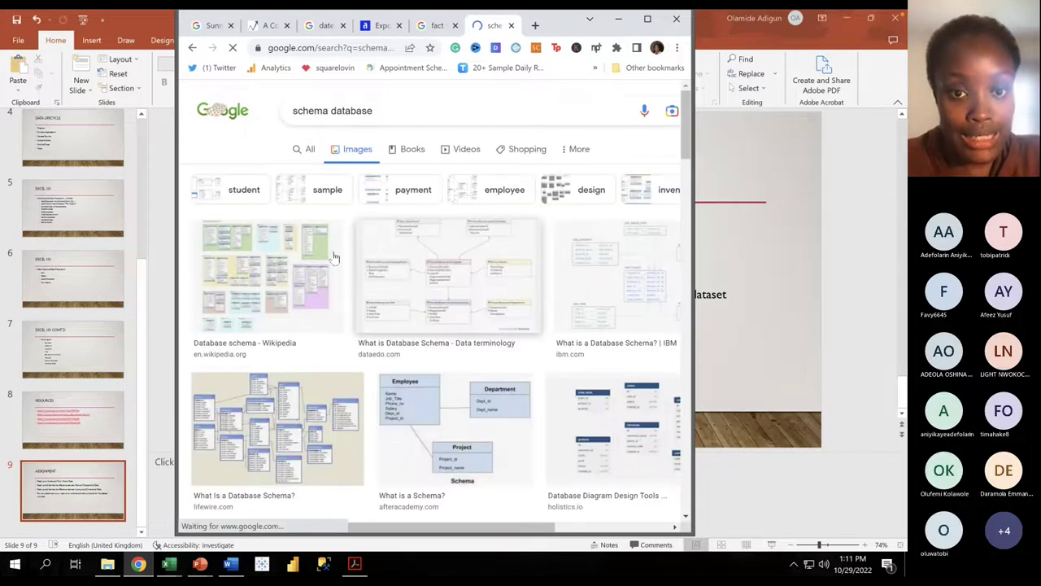
click(430, 263)
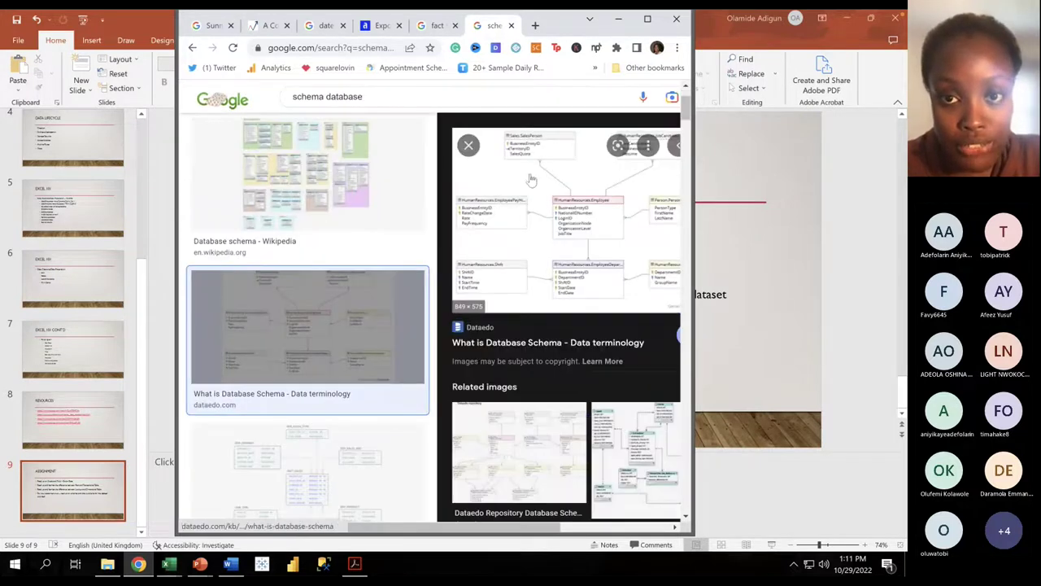
click(647, 19)
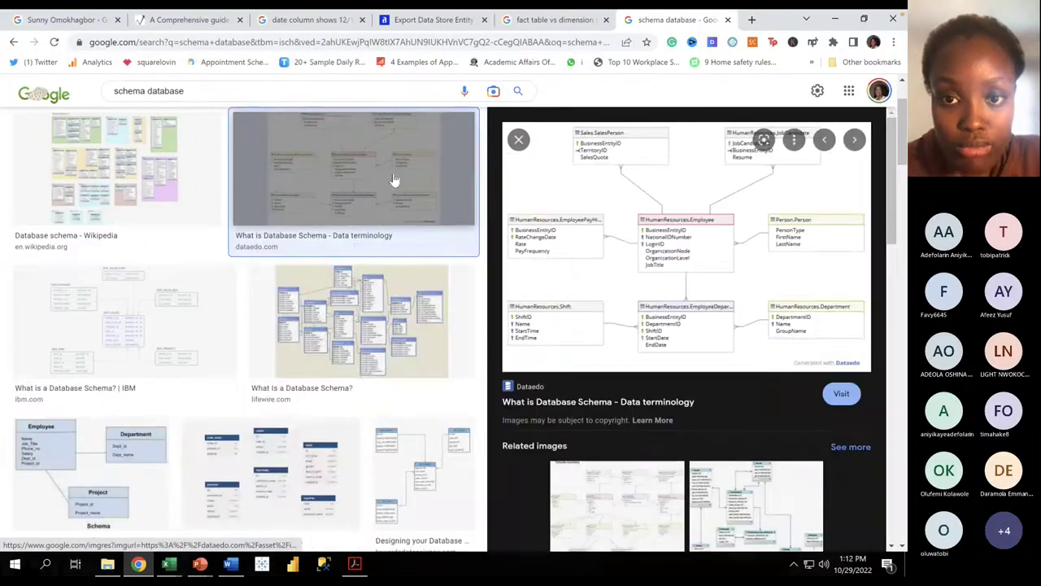
Step: Preview the IBM, Lifewire and design-tools diagrams, then open the Holistics article in a new tab
click(399, 179)
click(442, 153)
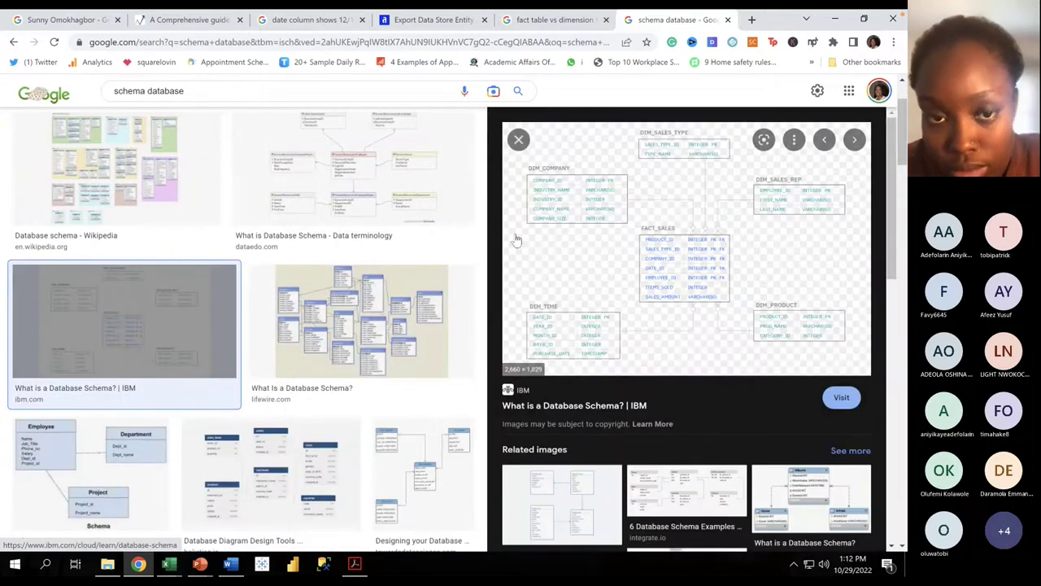
click(374, 305)
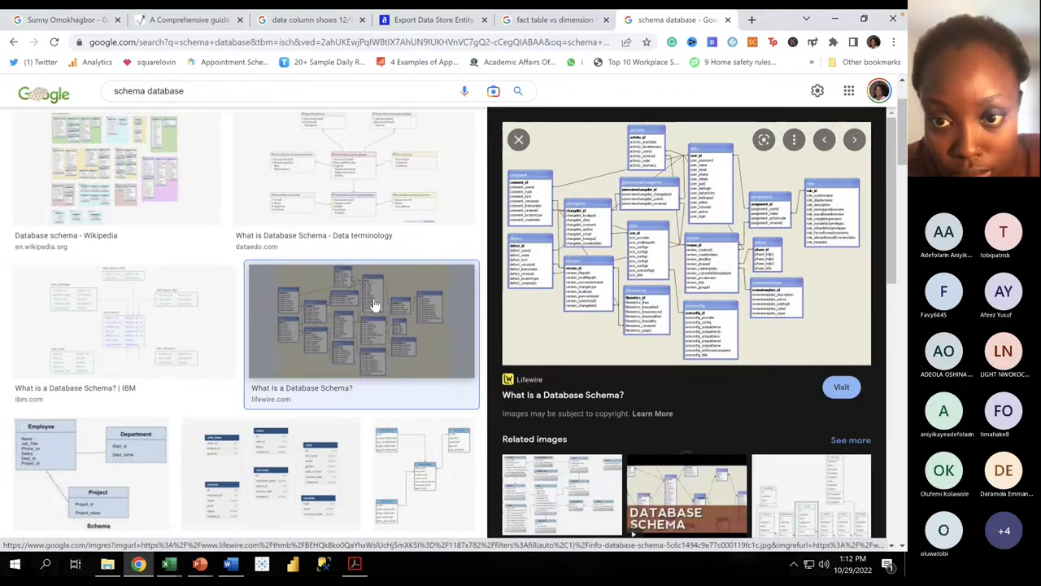
click(293, 462)
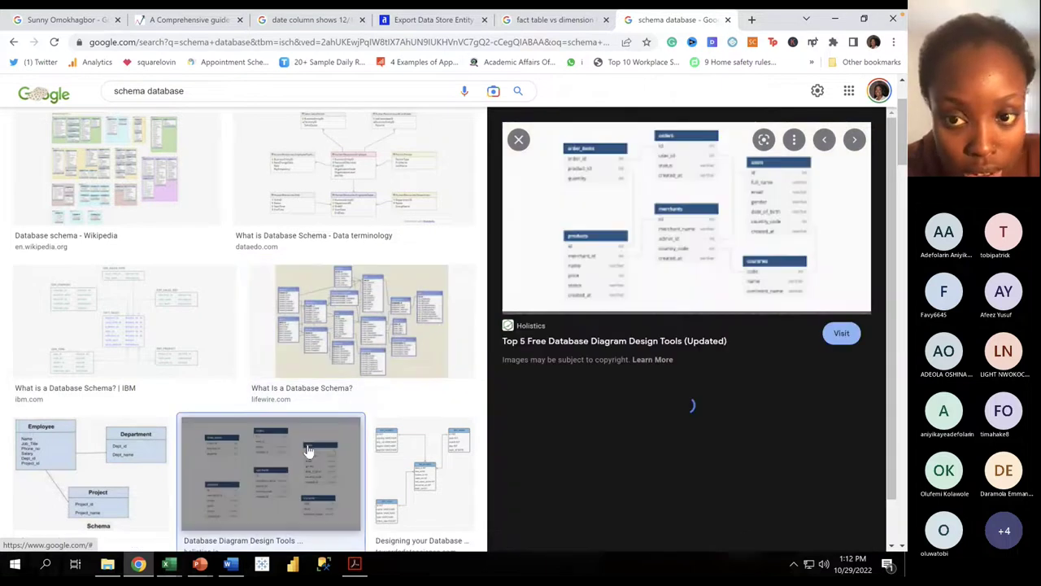
click(646, 199)
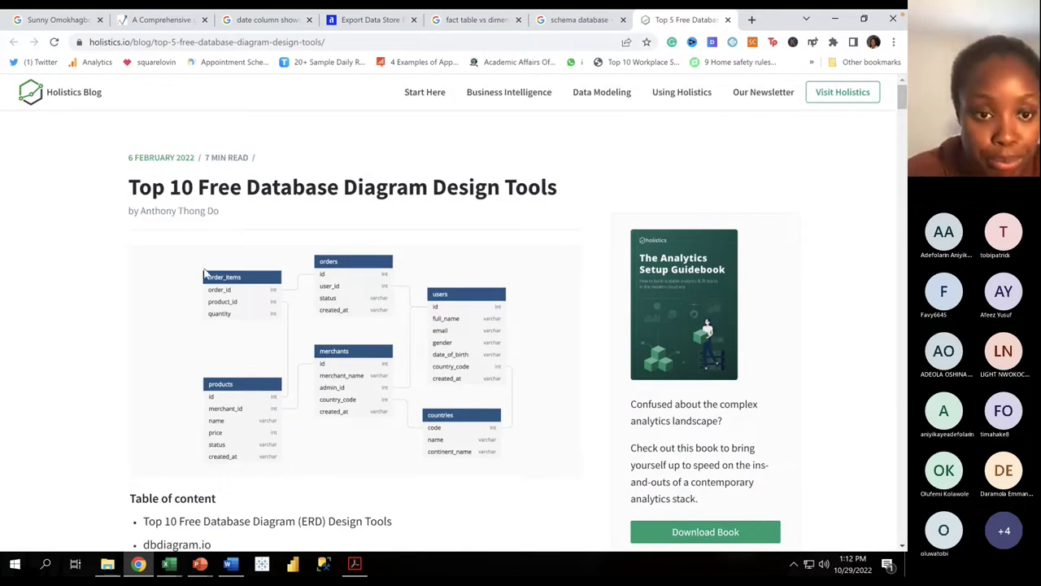
Step: Zoom the Holistics article in three increments and scroll to its example database diagram
click(893, 42)
click(855, 159)
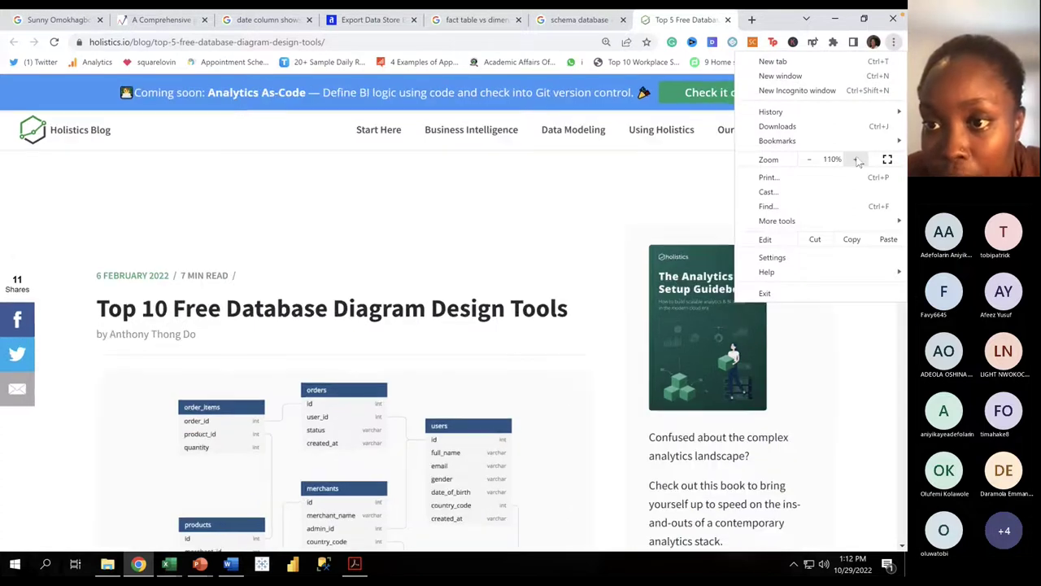
click(856, 161)
click(858, 161)
click(511, 244)
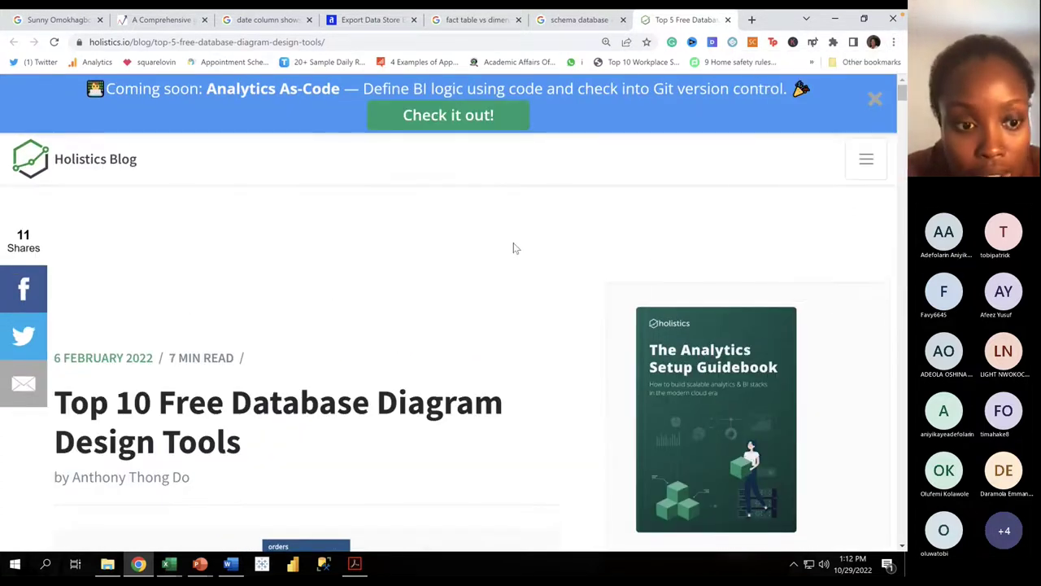
scroll(564, 222, down, 1)
scroll(564, 222, down, 3)
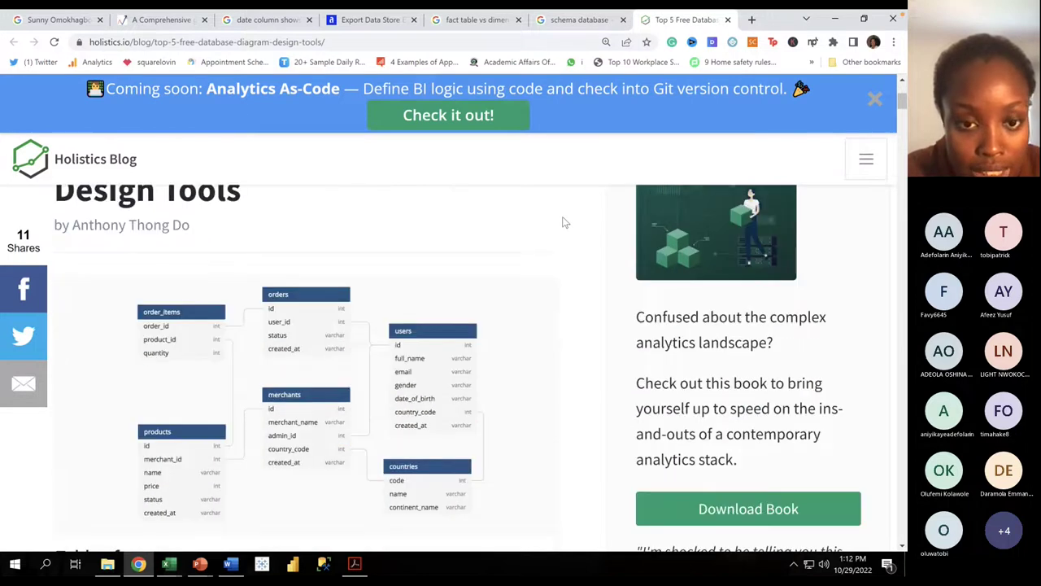
scroll(520, 293, down, 2)
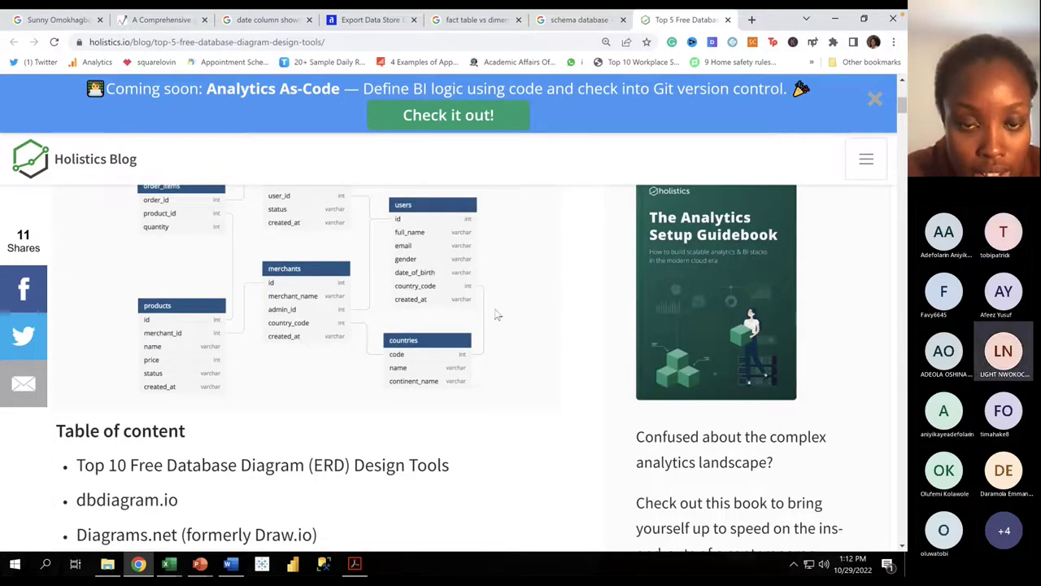
scroll(497, 315, up, 1)
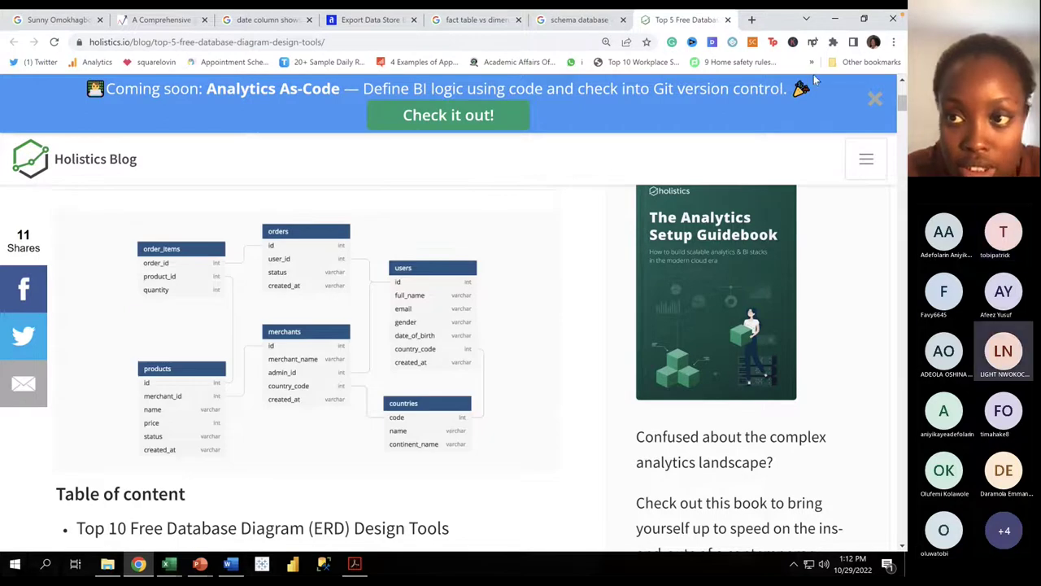
Step: Raise the page zoom through 175% to 200% and close the Chrome menu
click(893, 43)
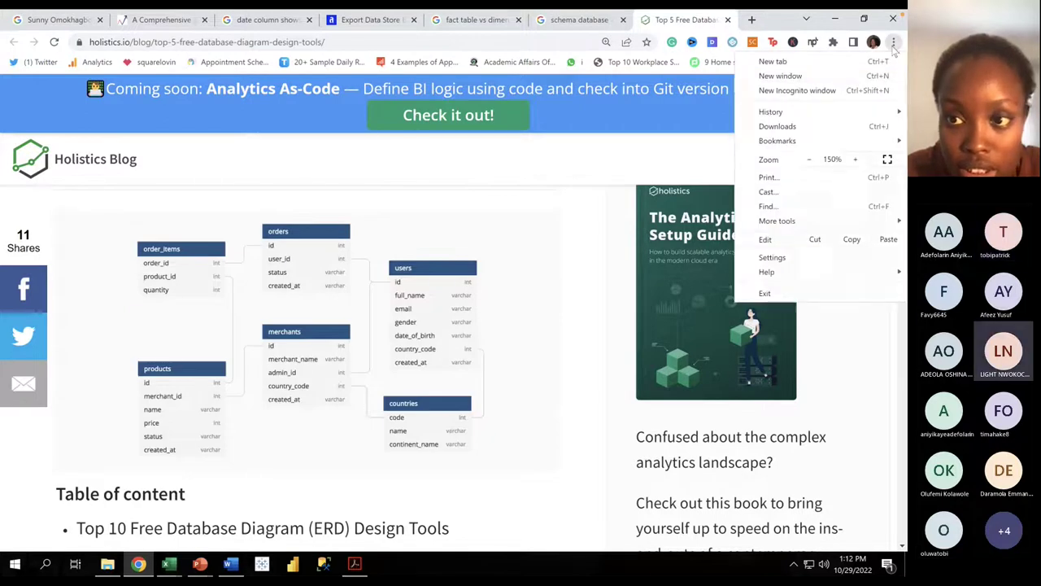
click(855, 159)
click(855, 159)
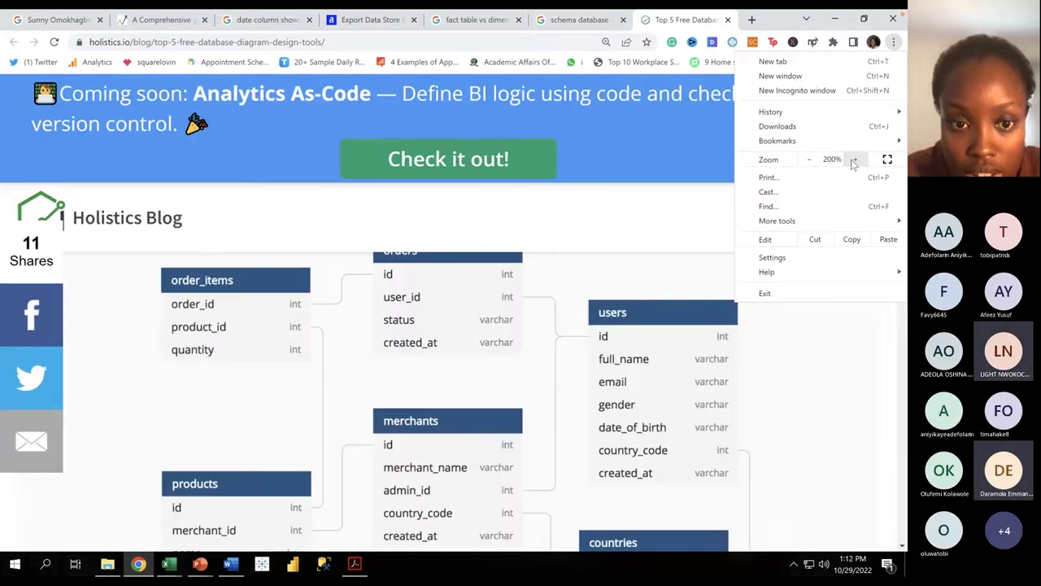
click(850, 342)
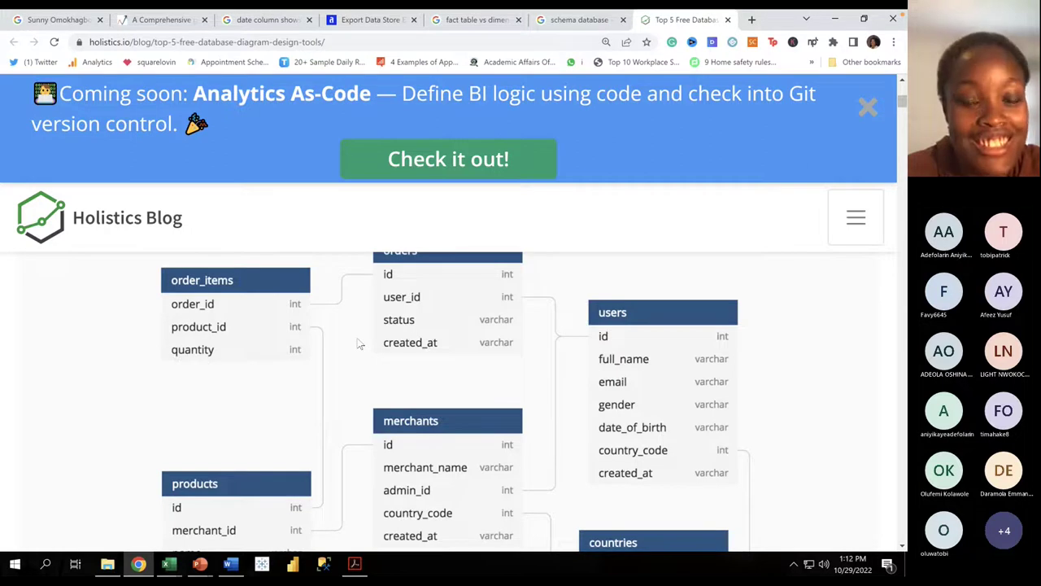
scroll(357, 344, up, 1)
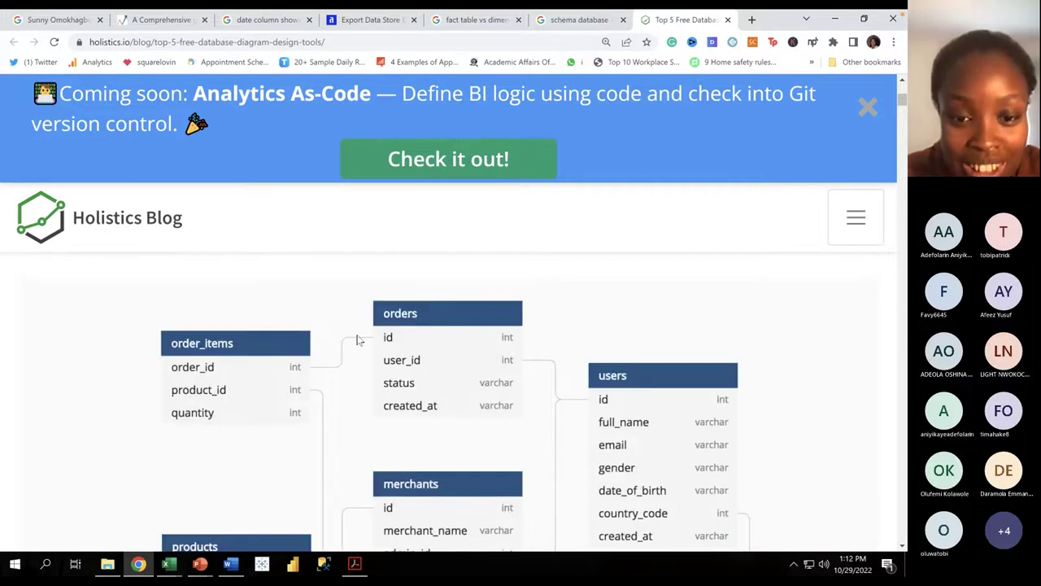
scroll(358, 340, down, 1)
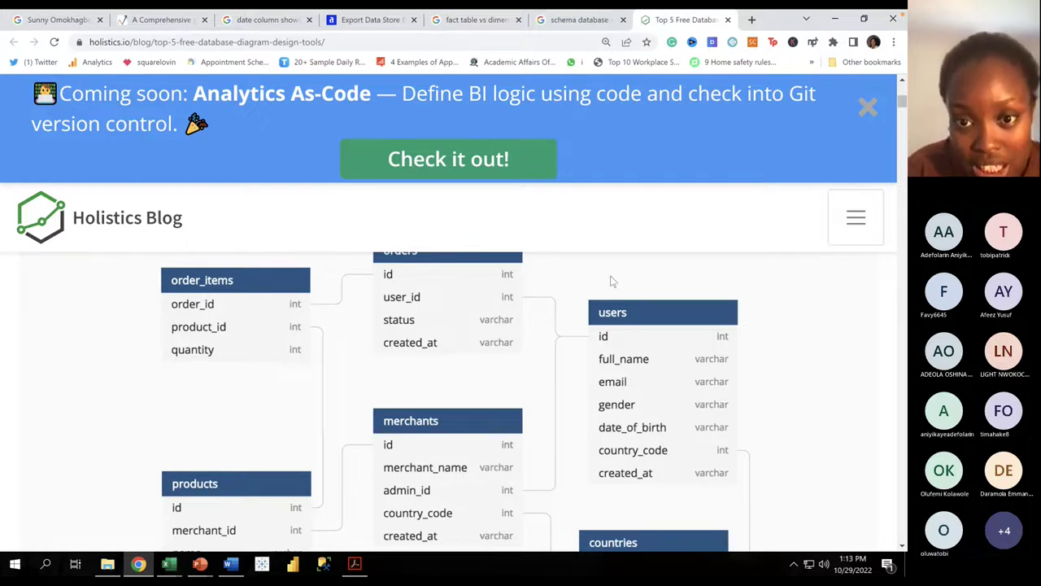
scroll(611, 282, up, 1)
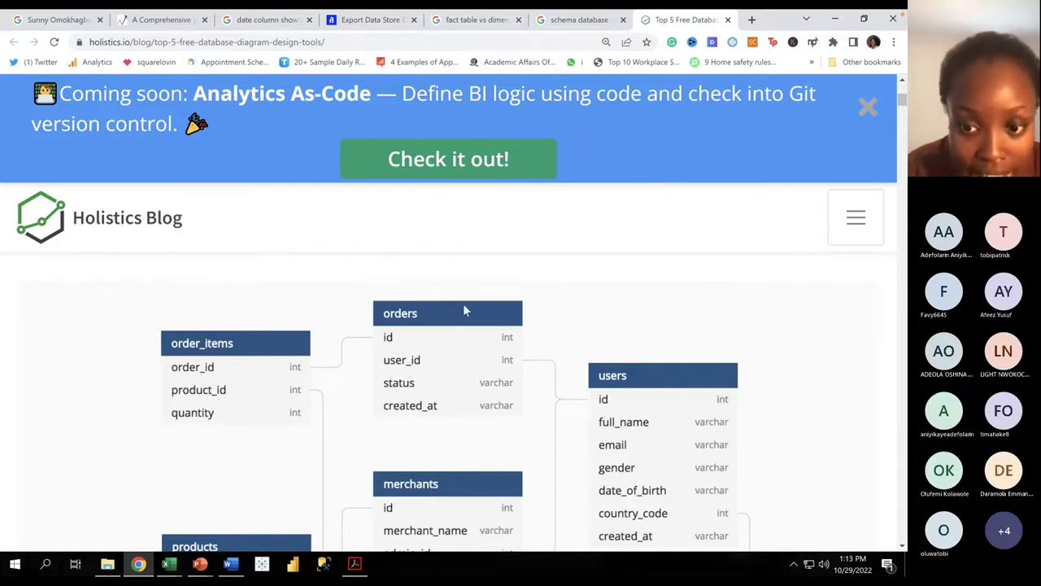
scroll(463, 310, down, 1)
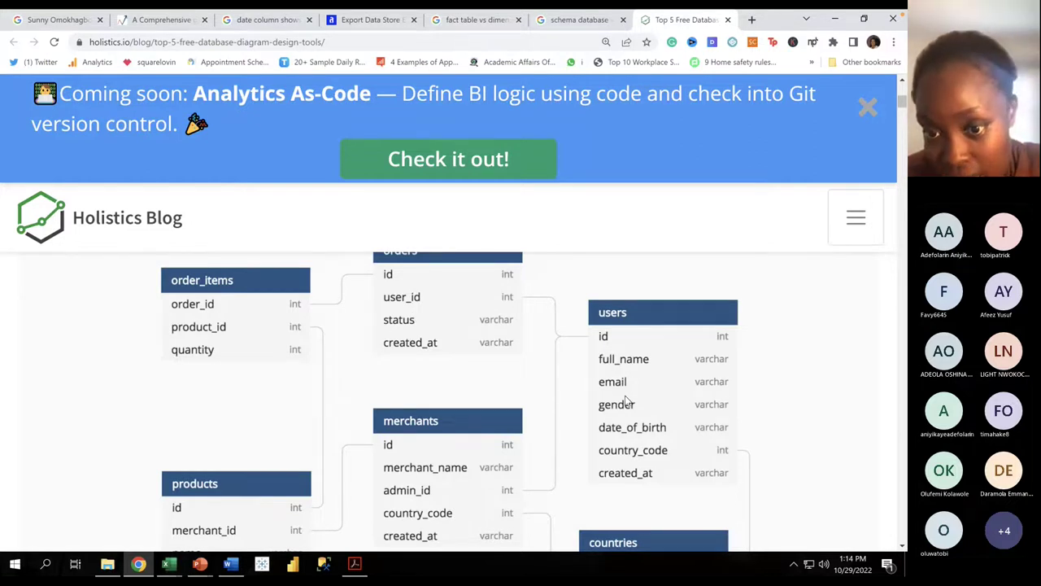
scroll(627, 400, down, 2)
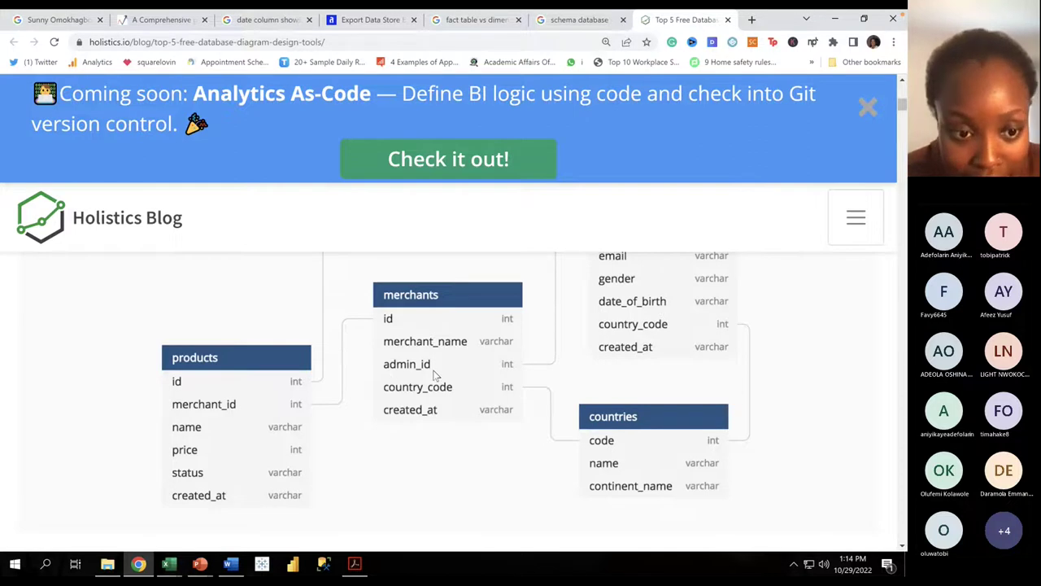
scroll(434, 374, up, 3)
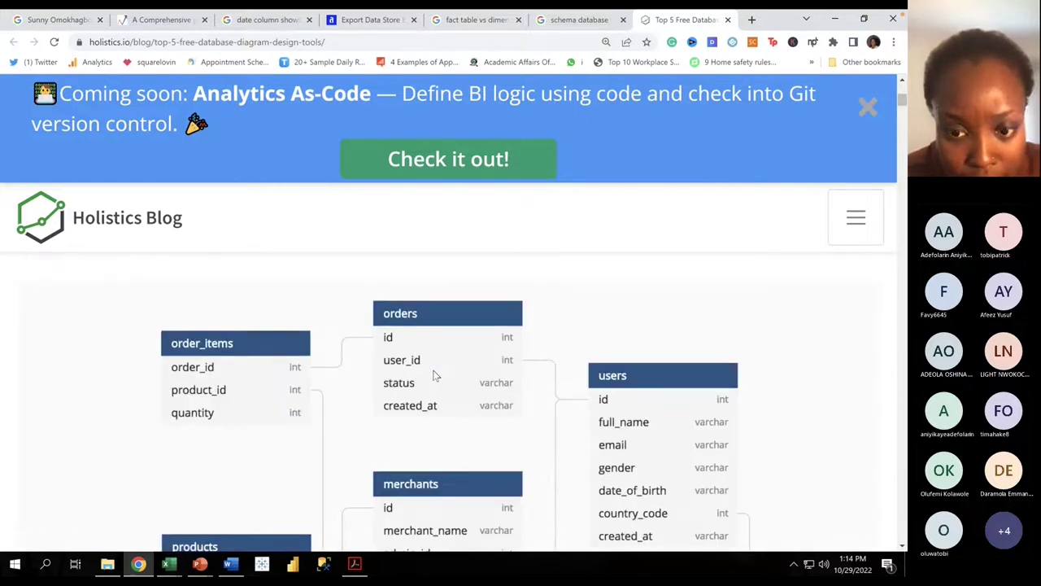
scroll(433, 374, down, 6)
scroll(435, 375, up, 2)
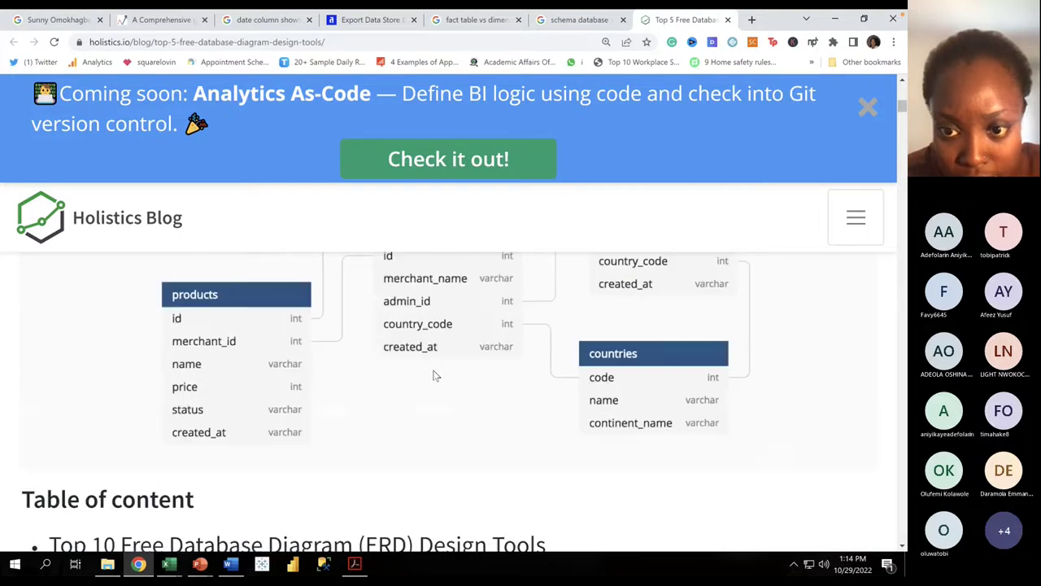
scroll(433, 374, up, 4)
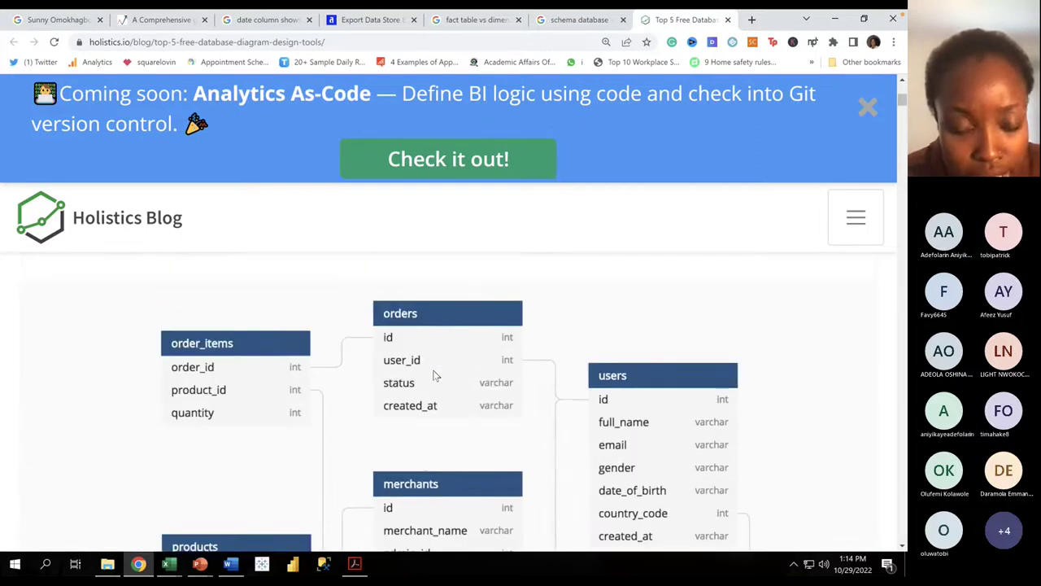
scroll(434, 374, down, 1)
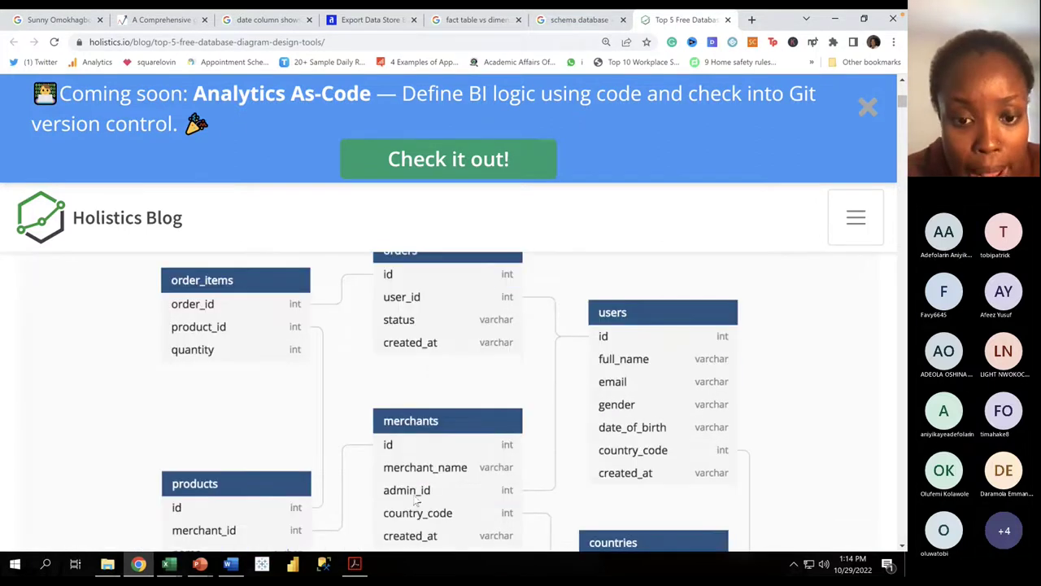
scroll(413, 444, down, 2)
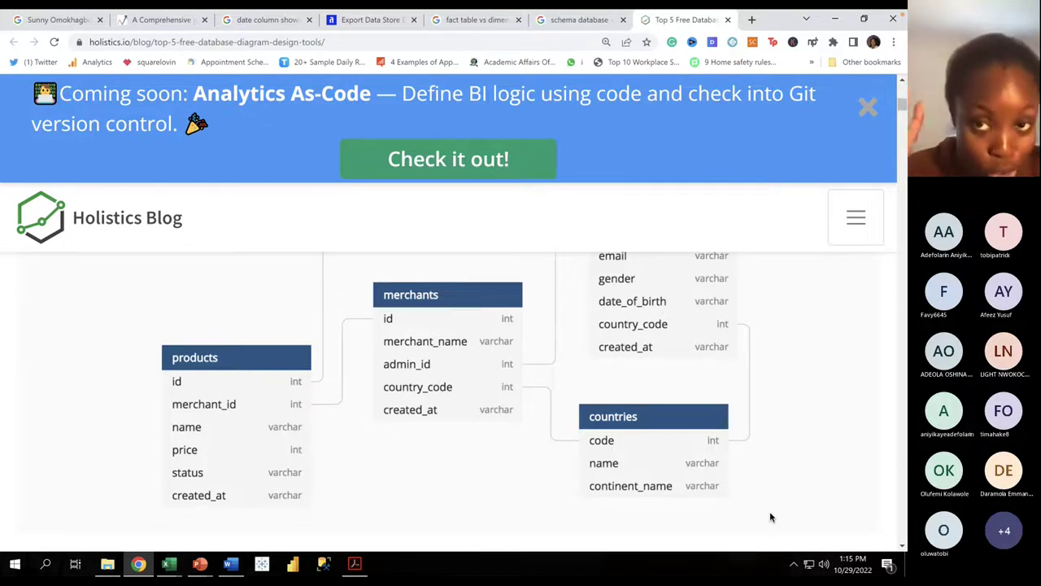
Step: View Class 2 slides 2, 3 and 5, then show the Class 1 deck's Introduction to Excel slide
click(833, 21)
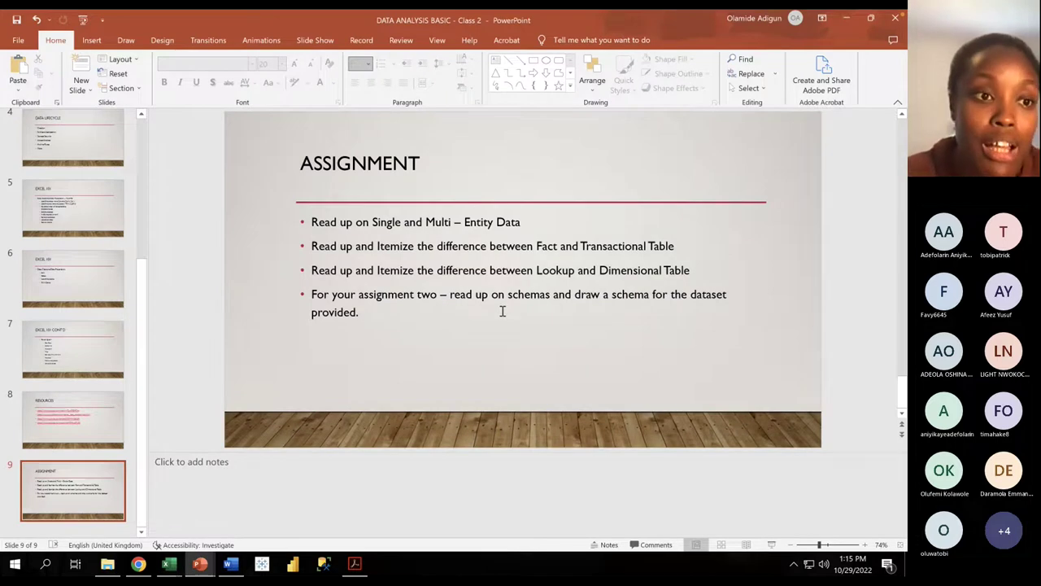
scroll(68, 214, up, 3)
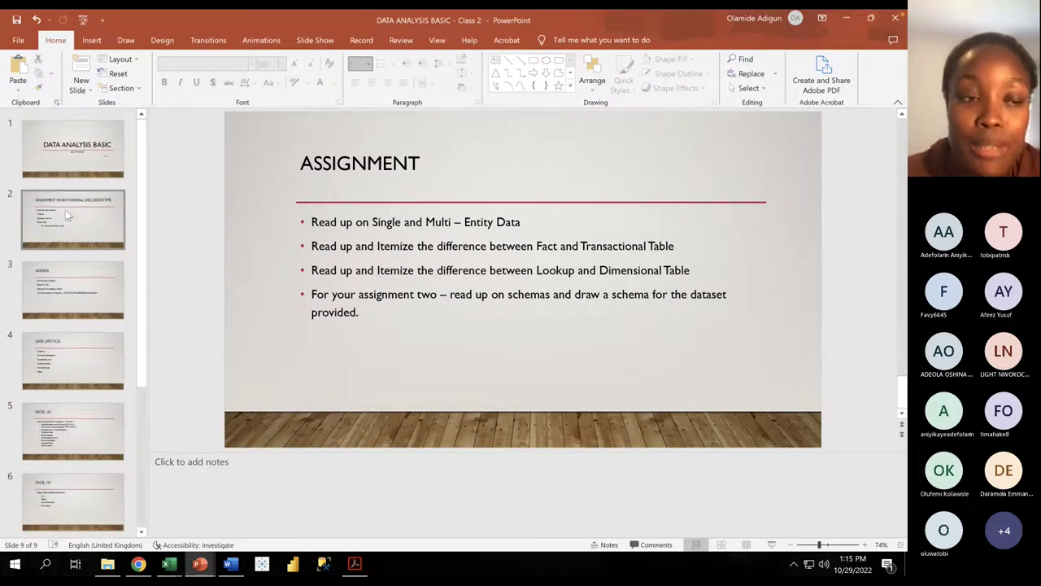
click(67, 214)
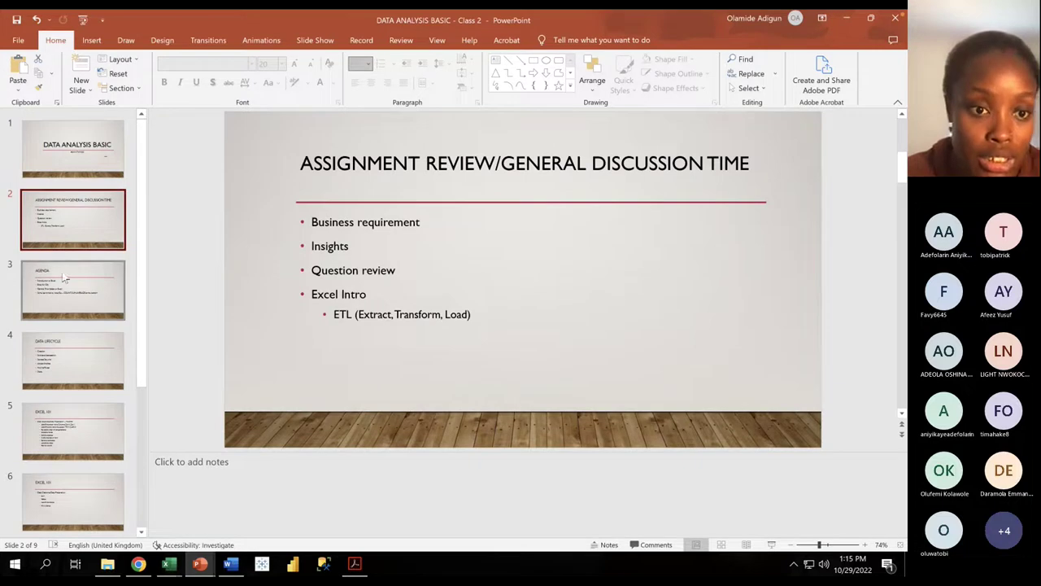
click(81, 290)
click(92, 429)
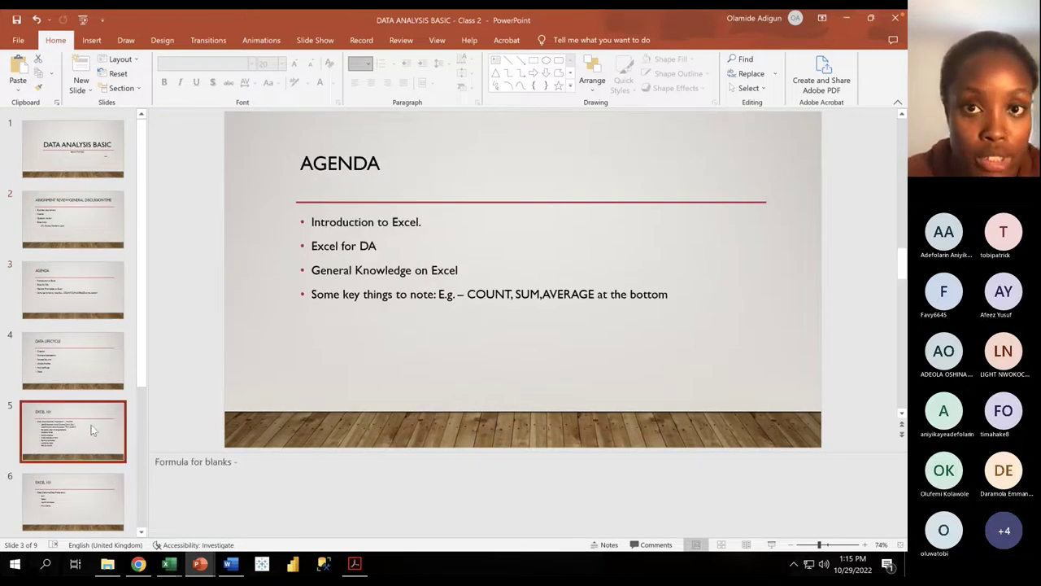
mouse_move(200, 563)
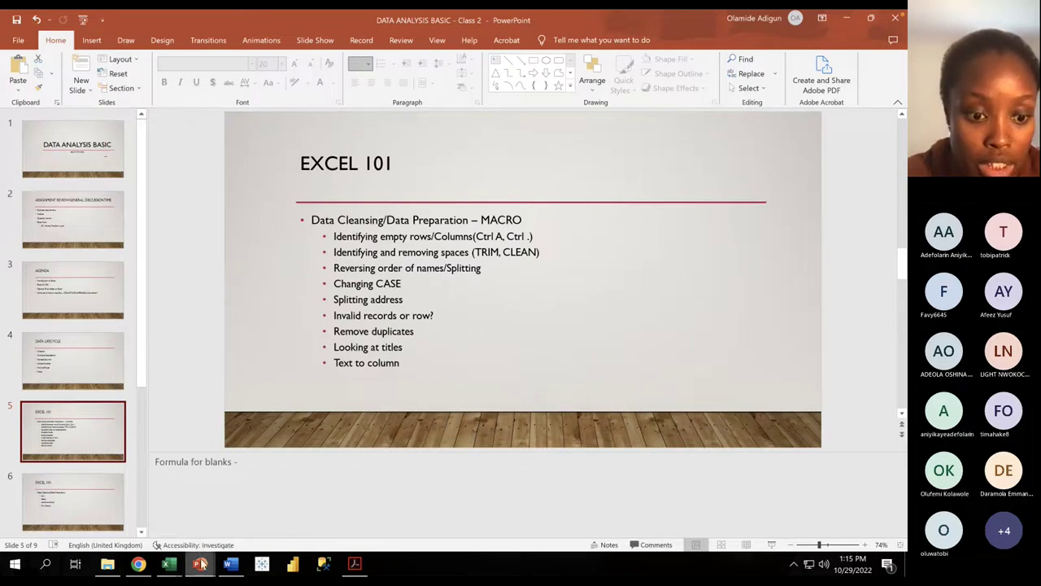
click(241, 529)
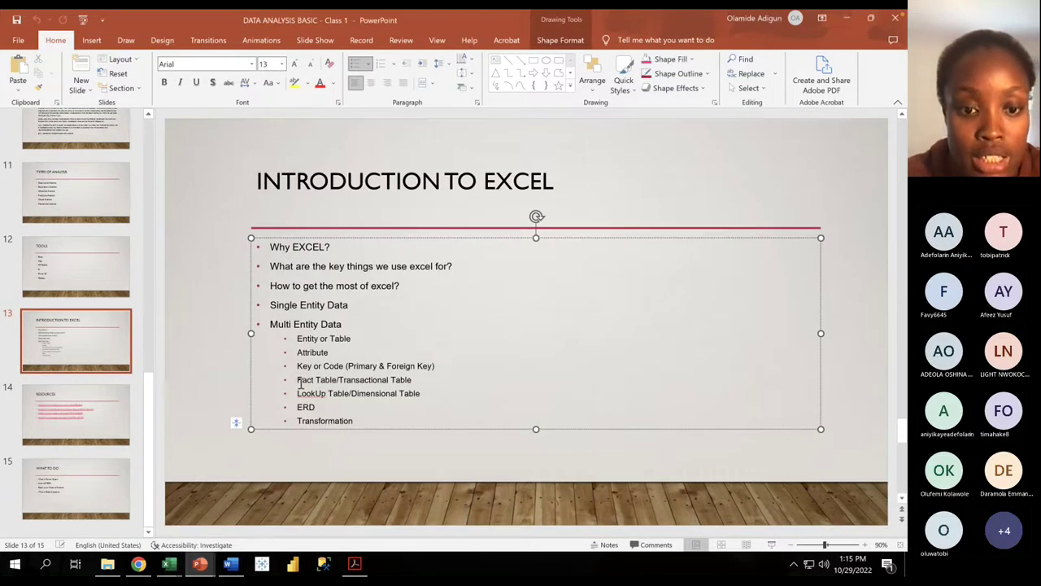
Step: Highlight the Fact/LookUp table bullets in Class 1, then close that presentation
drag(297, 382, 417, 400)
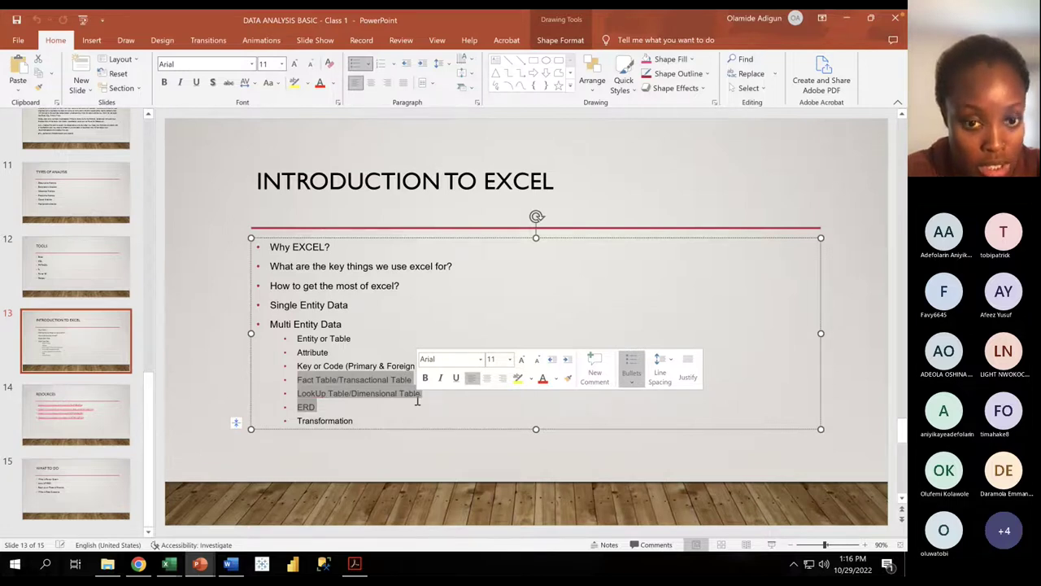
click(372, 382)
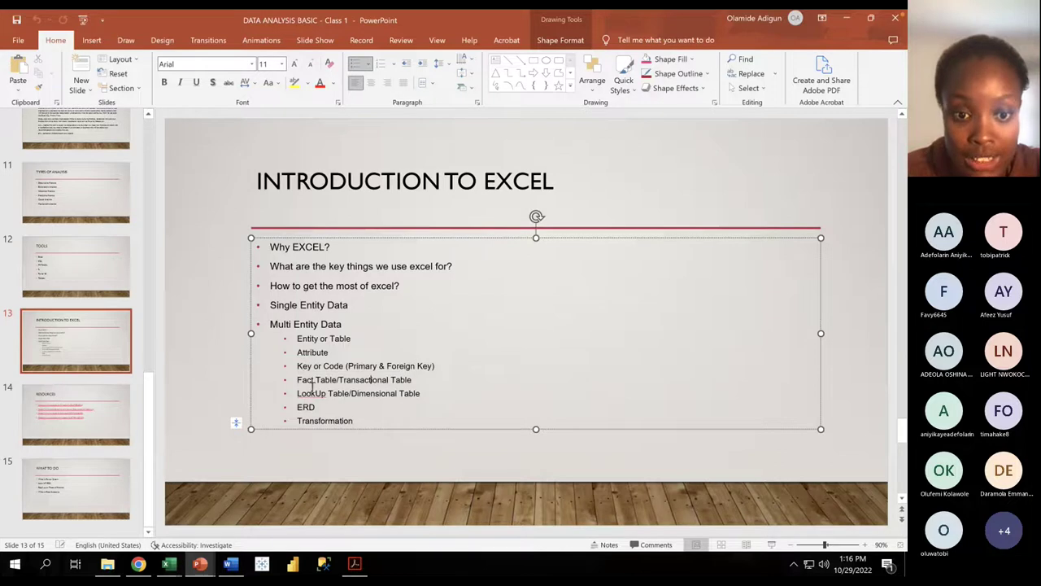
click(894, 18)
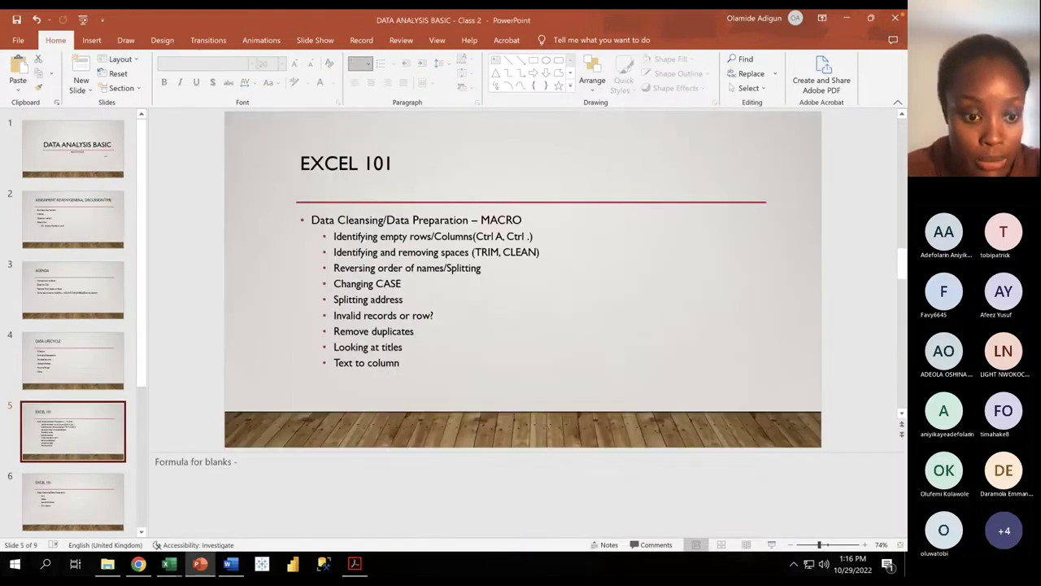
Step: Review the Names column and cell A4 in Class 2 copy, then switch to the road map PDF
mouse_move(167, 574)
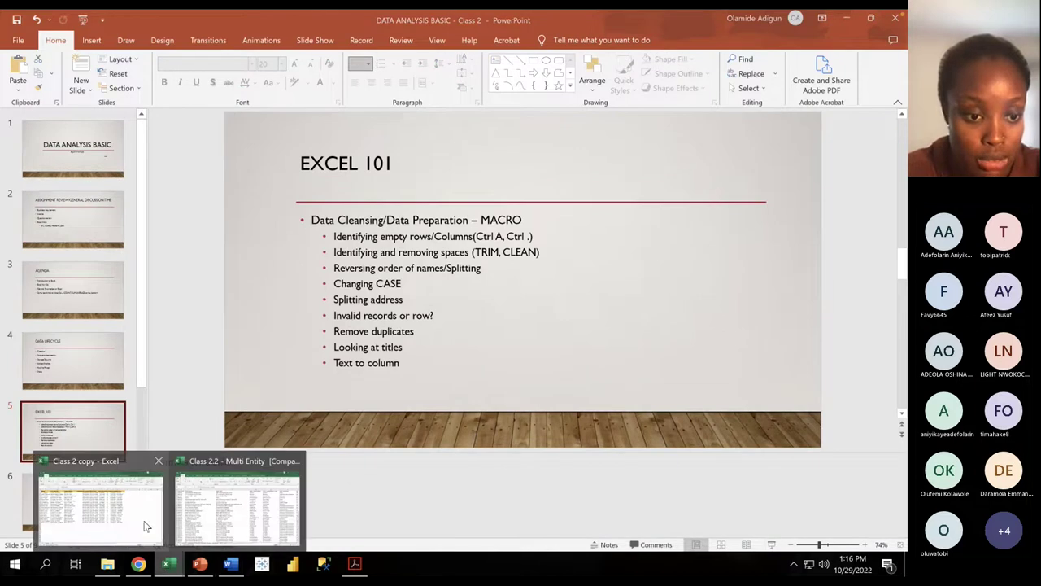
click(102, 502)
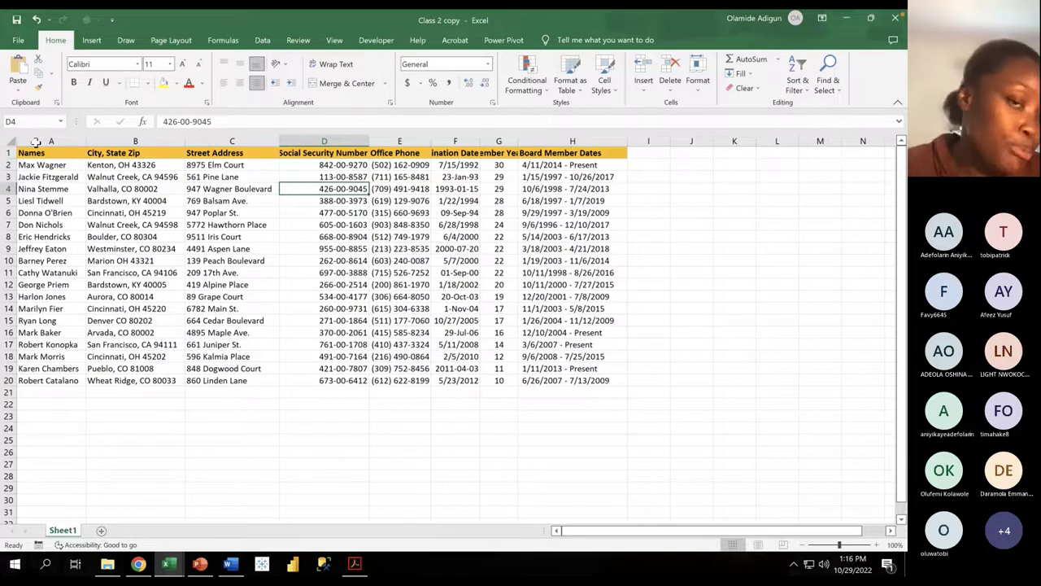
click(36, 152)
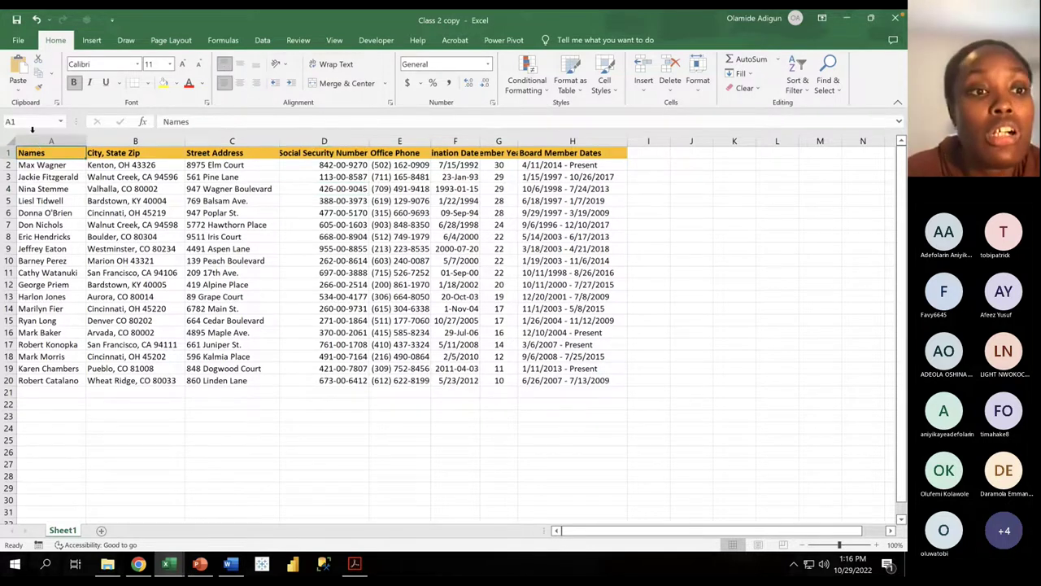
click(34, 139)
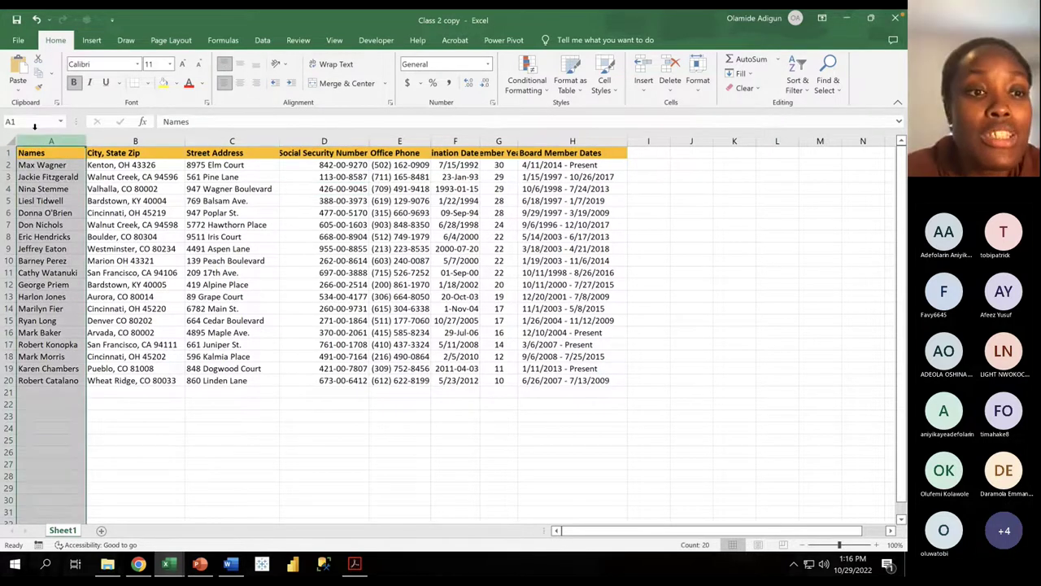
click(62, 189)
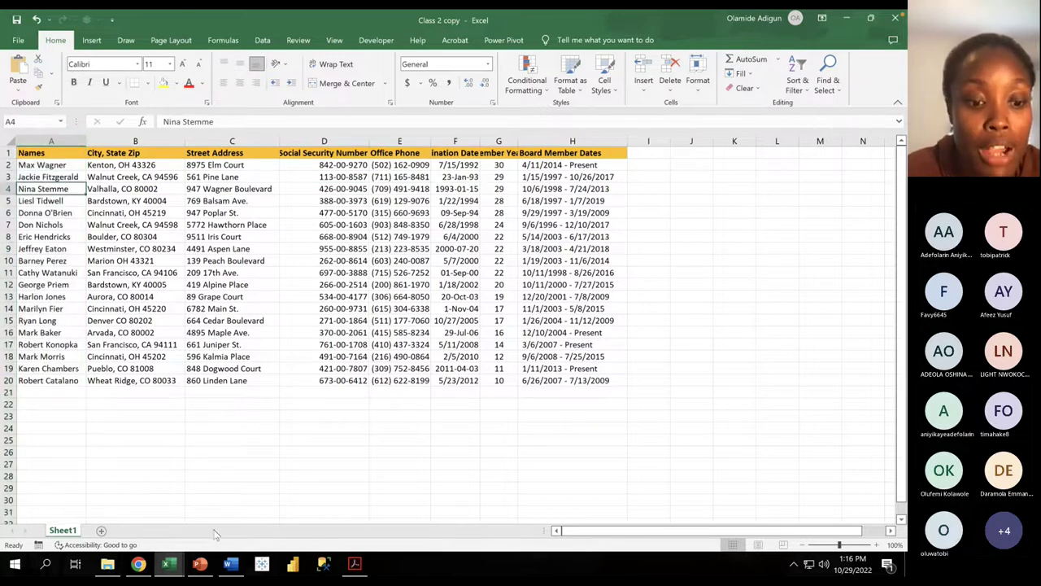
click(351, 564)
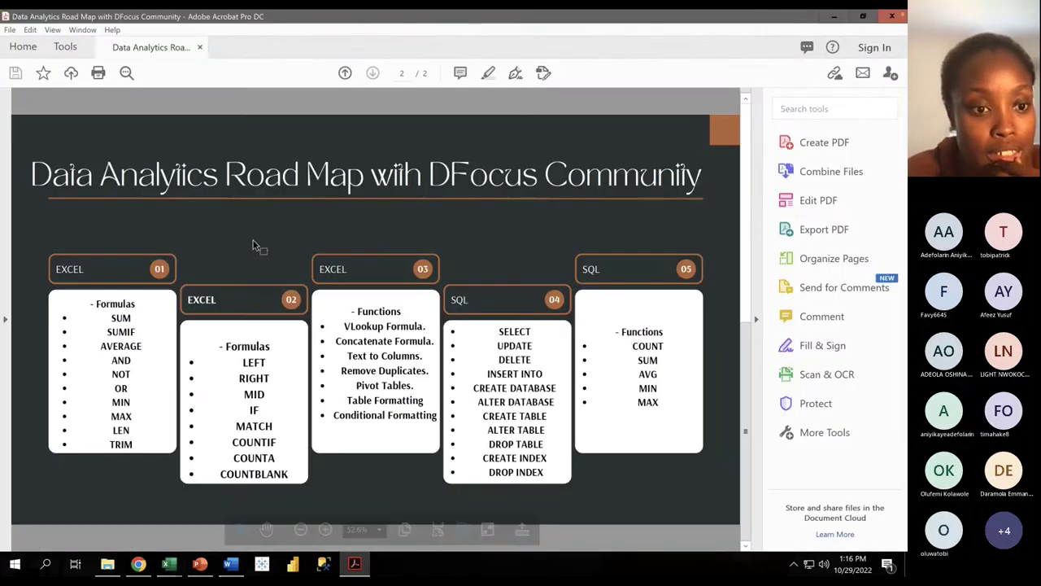
Step: Scroll through both road map PDF pages, then minimise Acrobat
scroll(118, 250, up, 2)
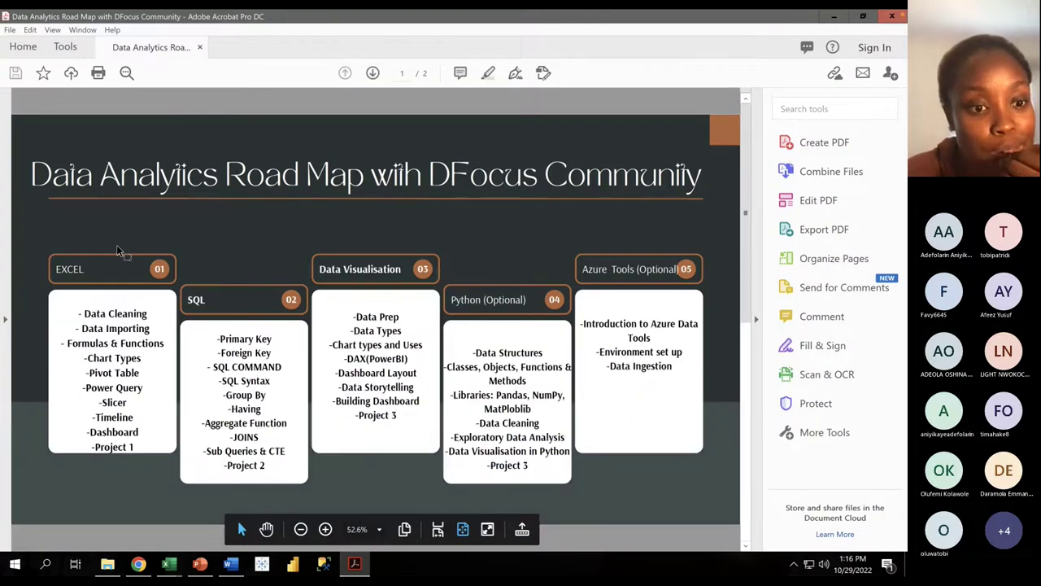
scroll(118, 251, down, 2)
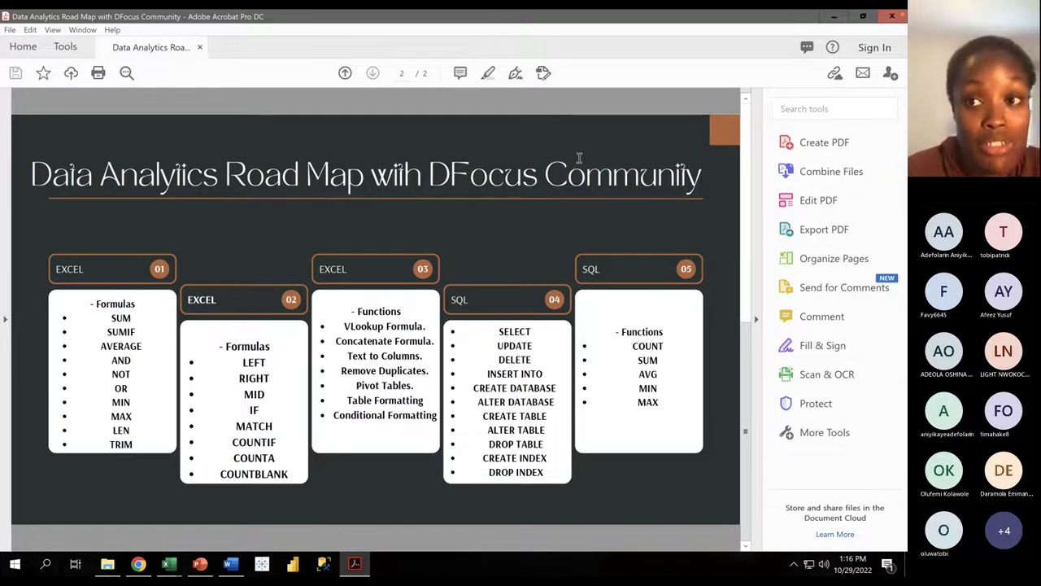
click(832, 16)
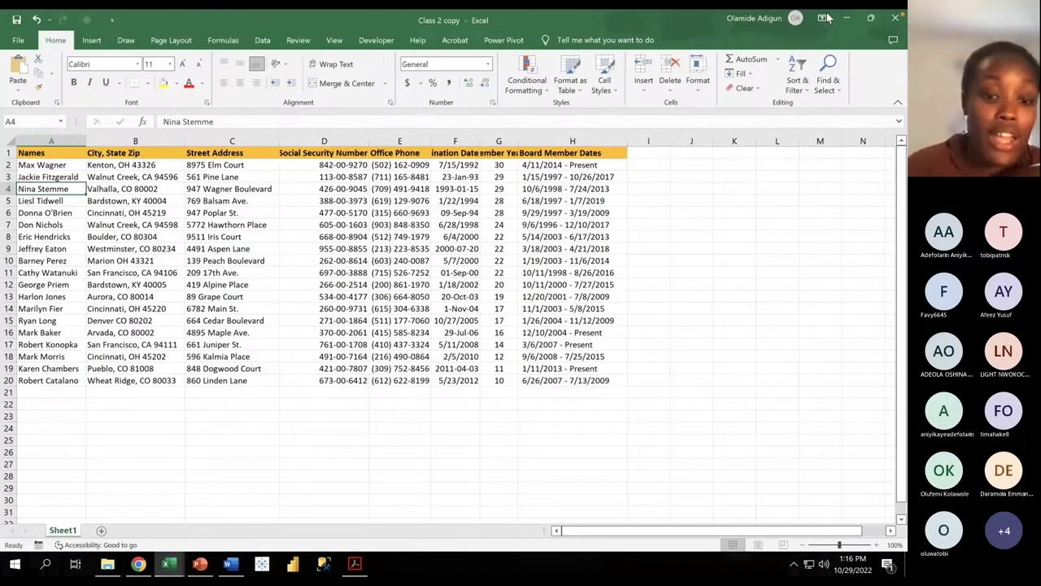
click(201, 564)
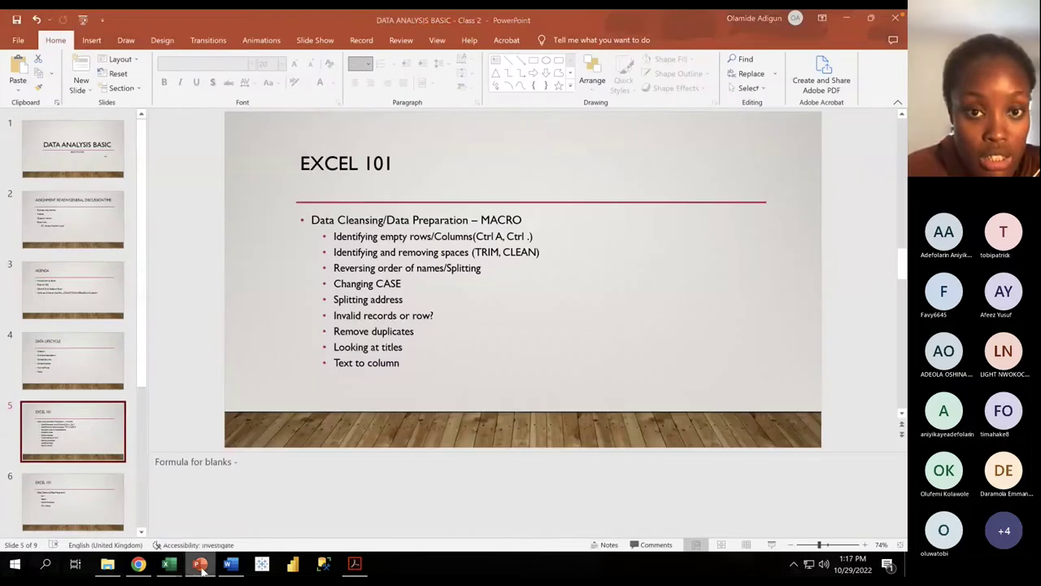
click(492, 220)
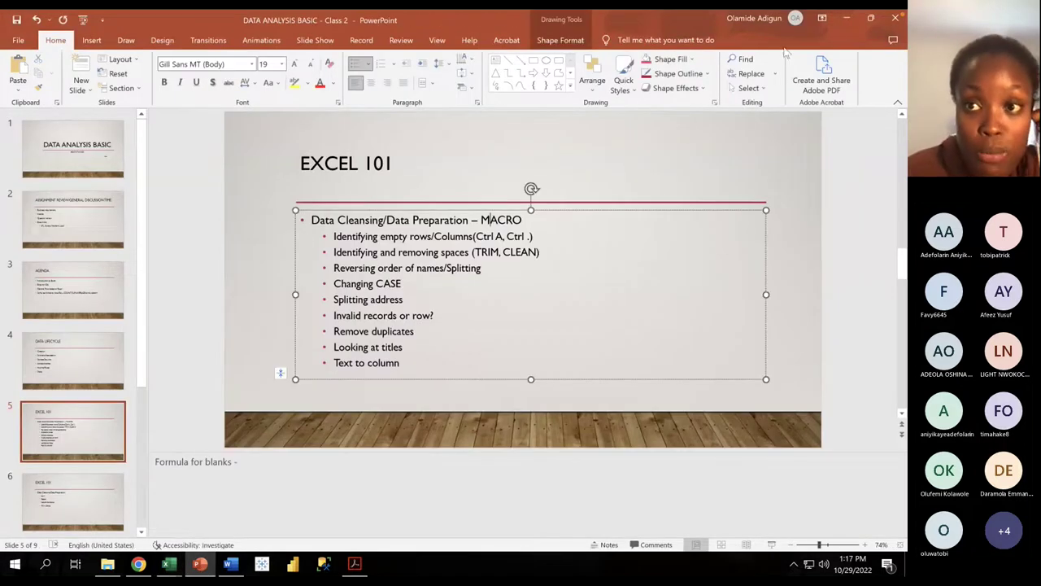
key(alt+Tab)
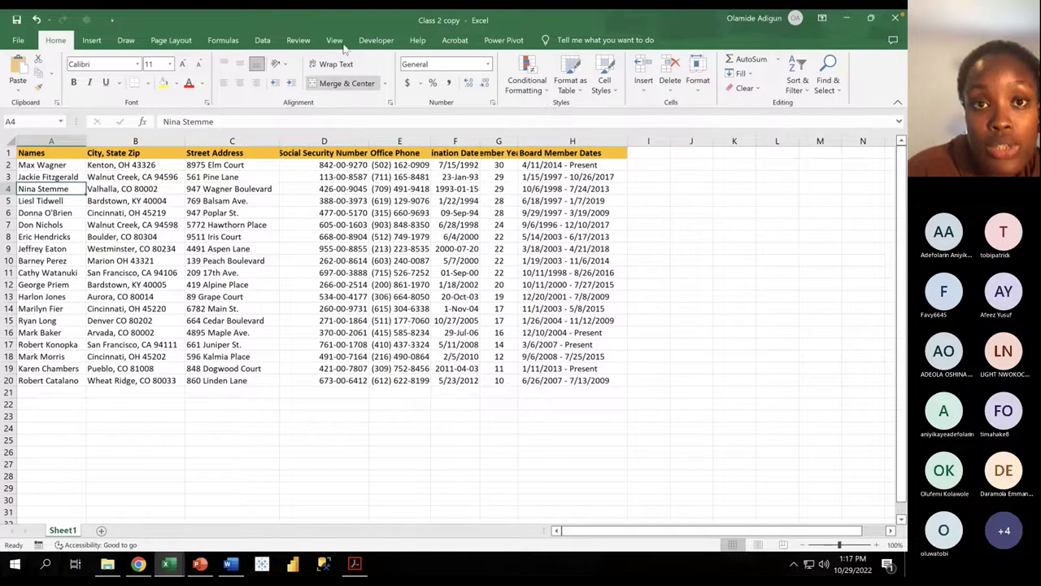
Step: Show the Developer tab on the Excel ribbon
click(377, 40)
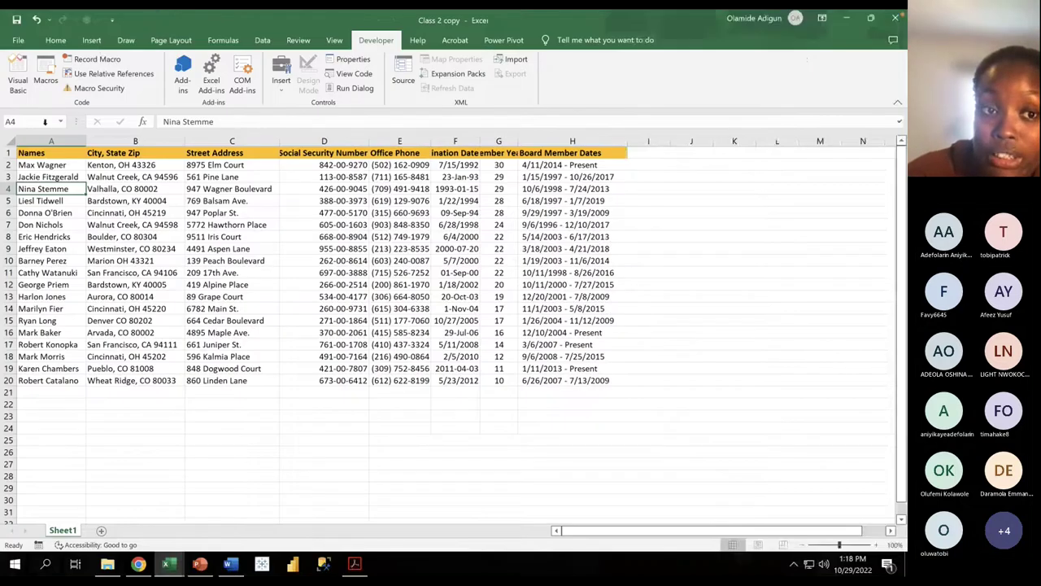
Step: Turn on Use Relative References and open the Record Macro dialog
click(110, 73)
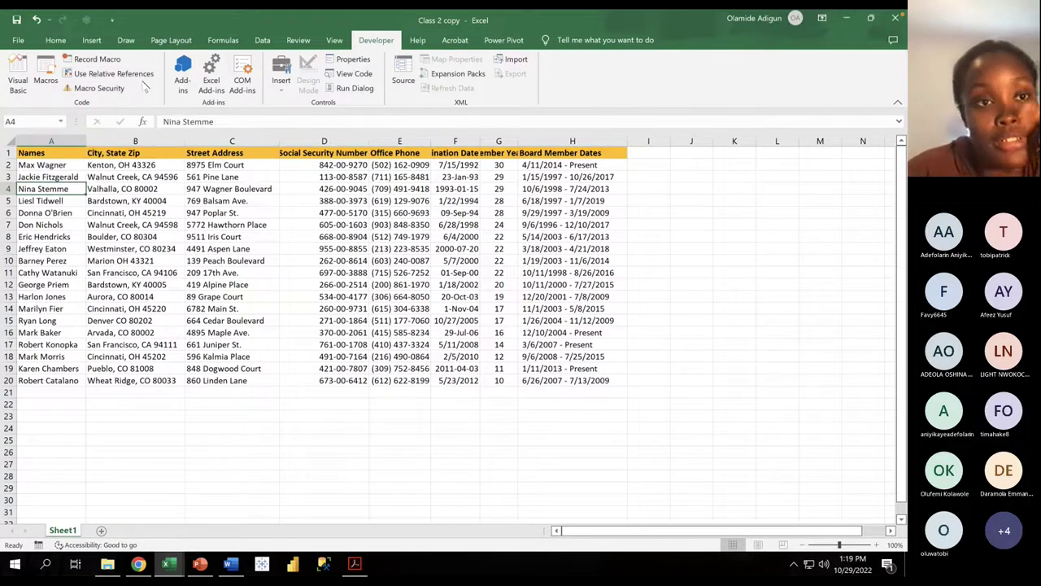
click(112, 61)
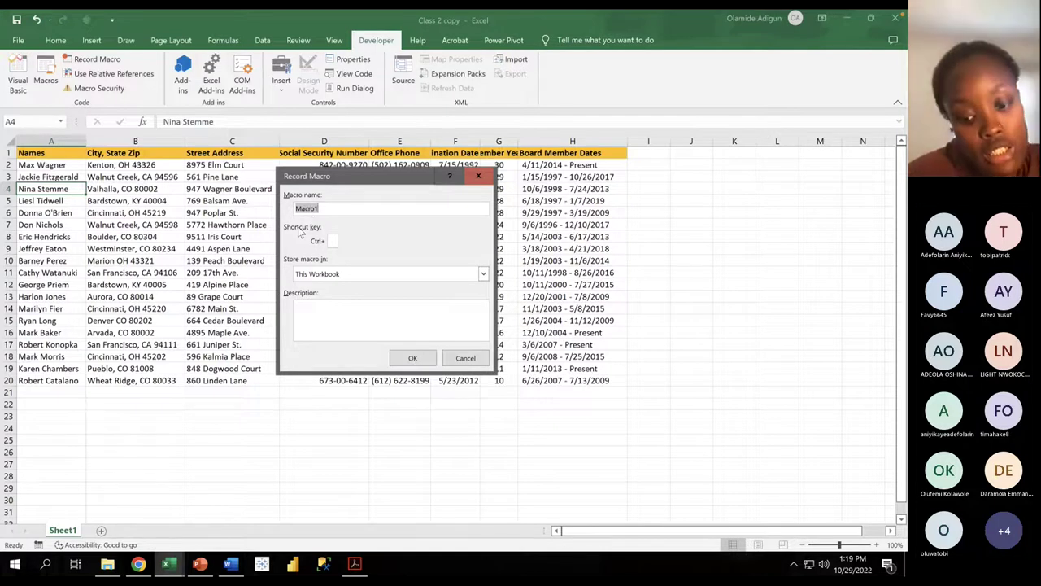
Step: Name the macro 'Cleaning process' and keep it stored in This Workbook
text(Cleaning p)
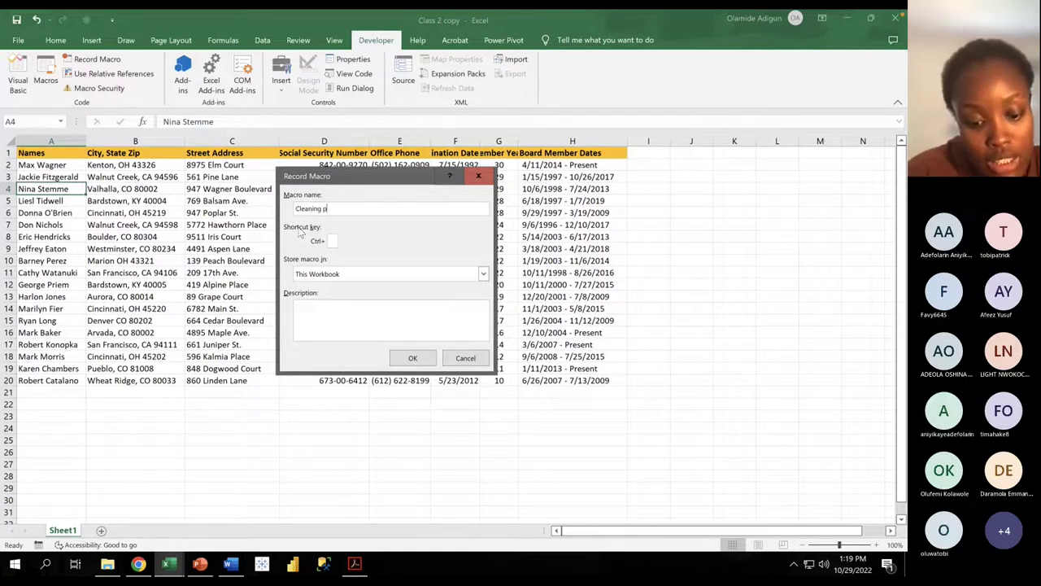
text(rocess)
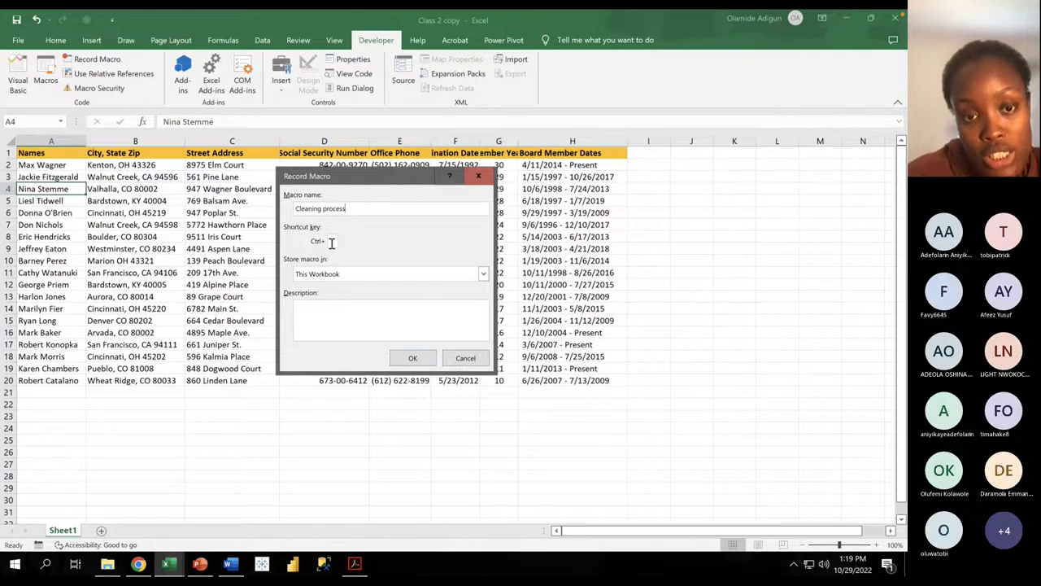
click(331, 242)
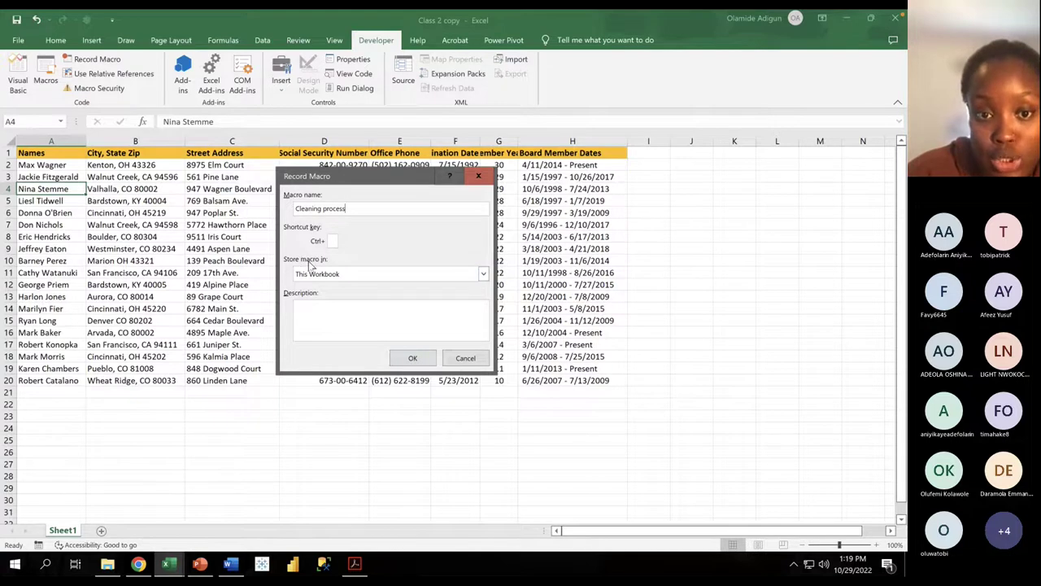
click(350, 276)
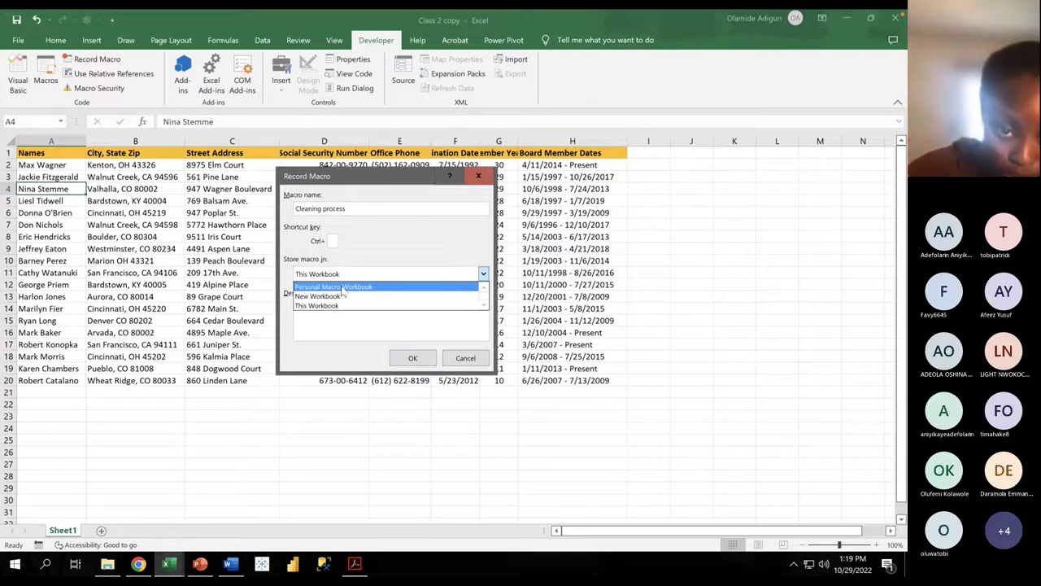
click(354, 278)
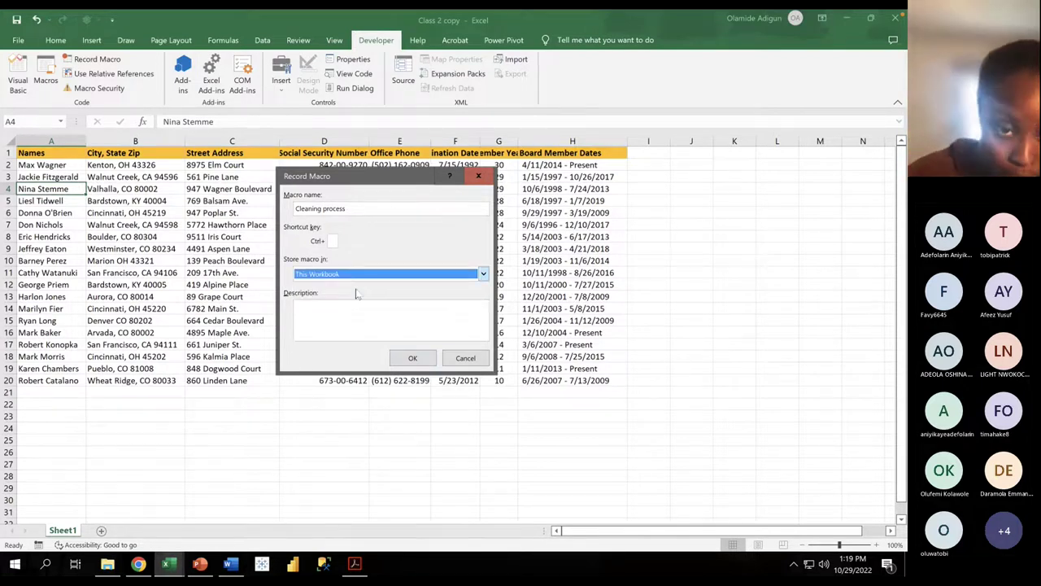
Step: Describe it as 'I wae this to clean my data', then remove the space from the rejected name
click(308, 308)
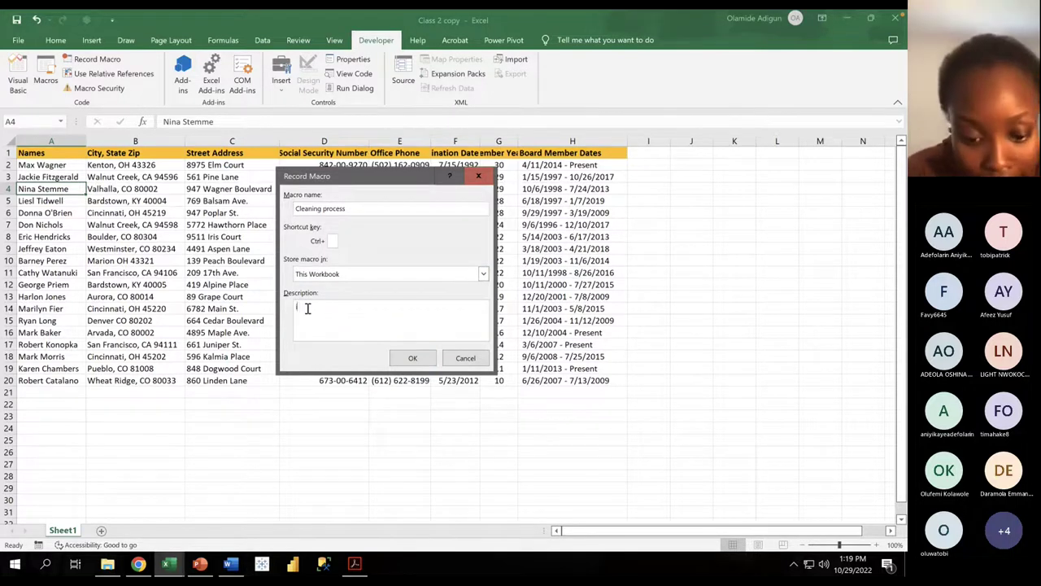
text(I wae this )
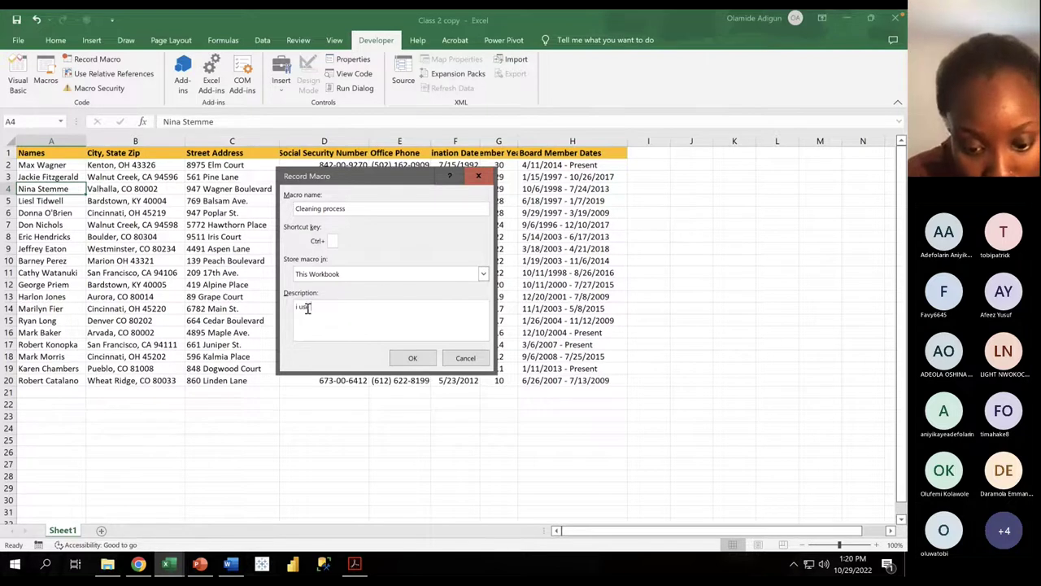
text(to c)
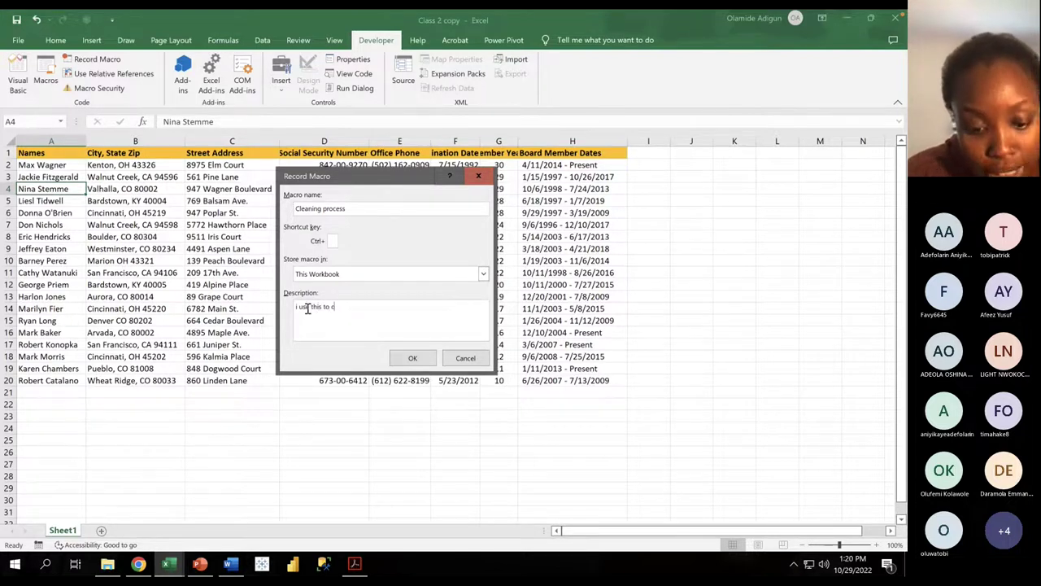
text(lean m)
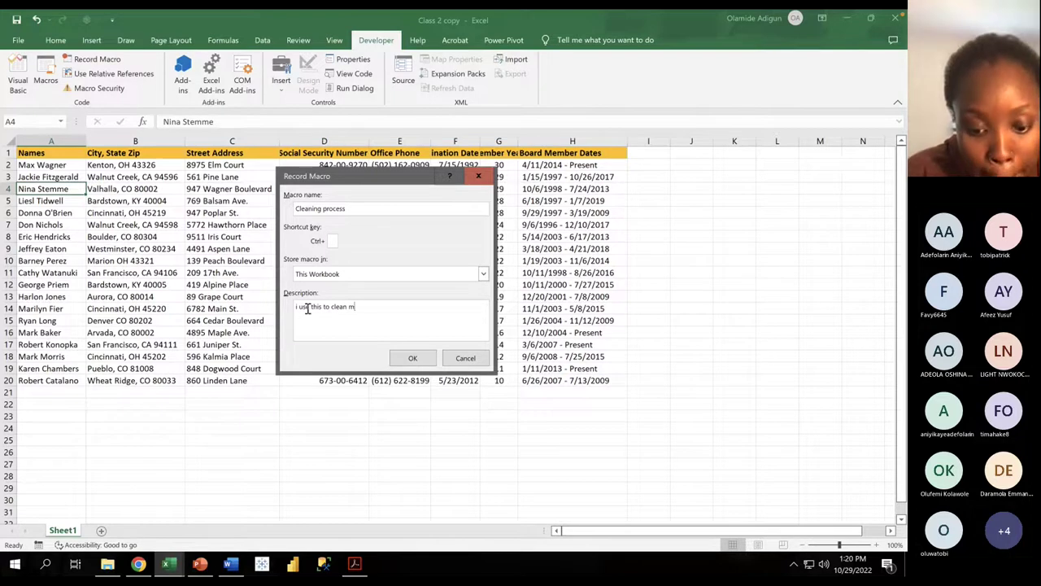
text(y data)
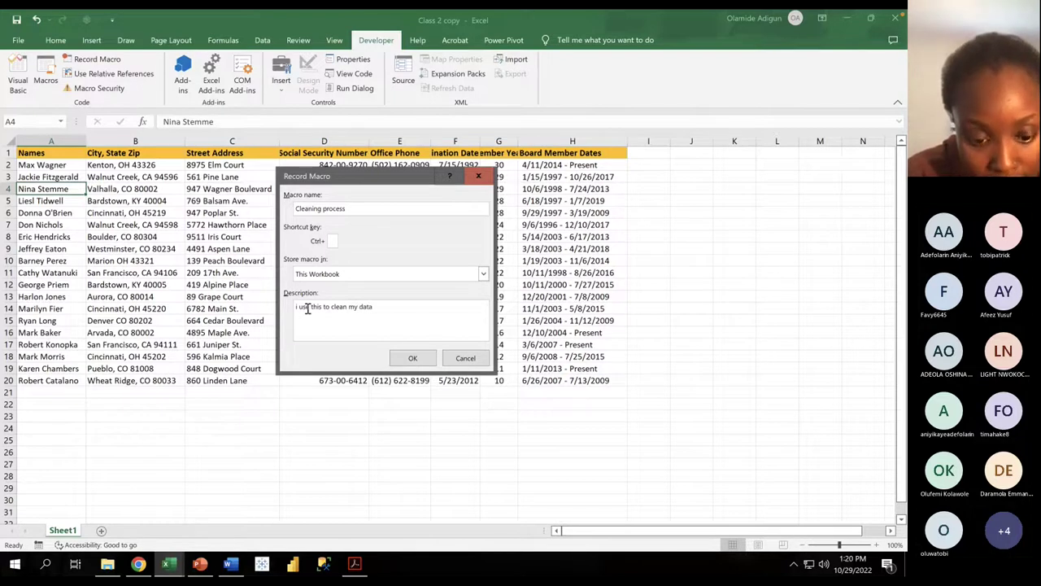
click(402, 360)
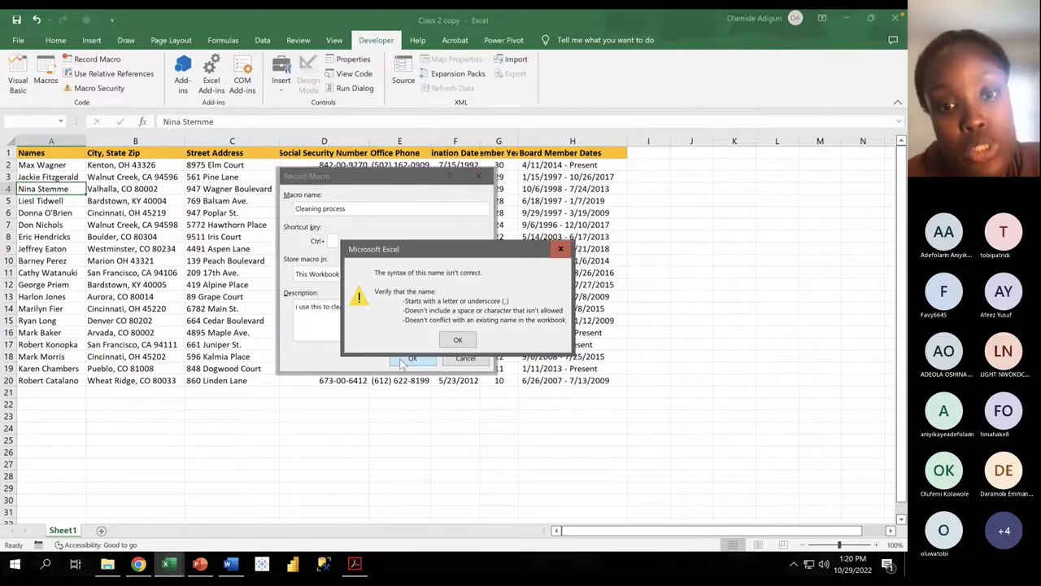
click(456, 340)
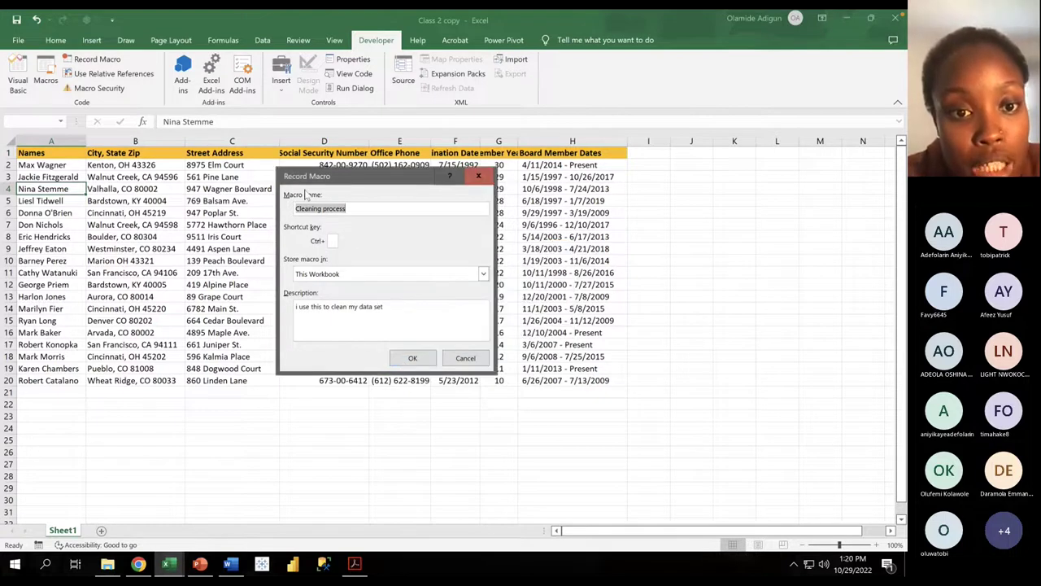
click(325, 208)
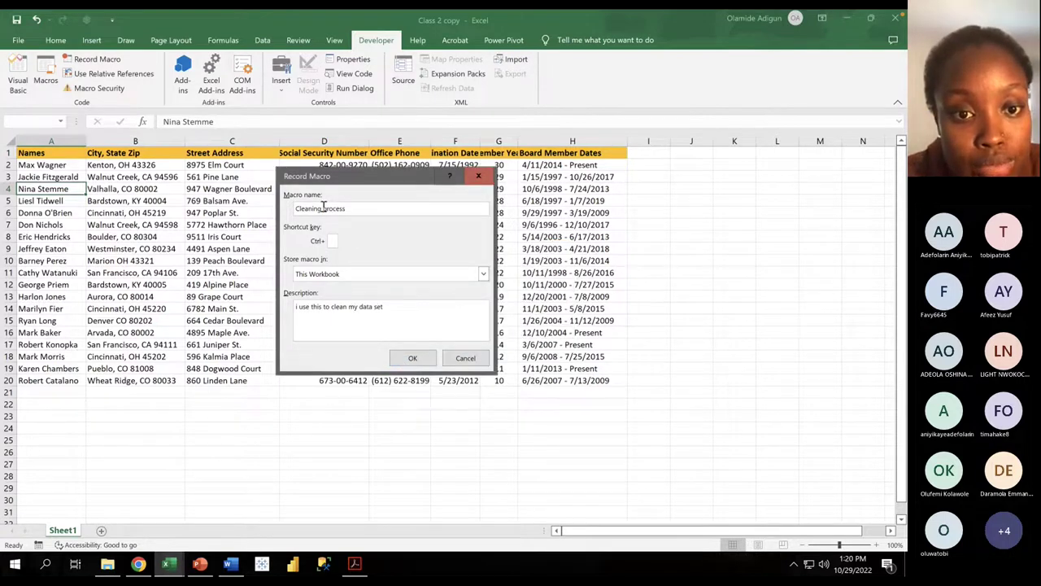
key(BackSpace)
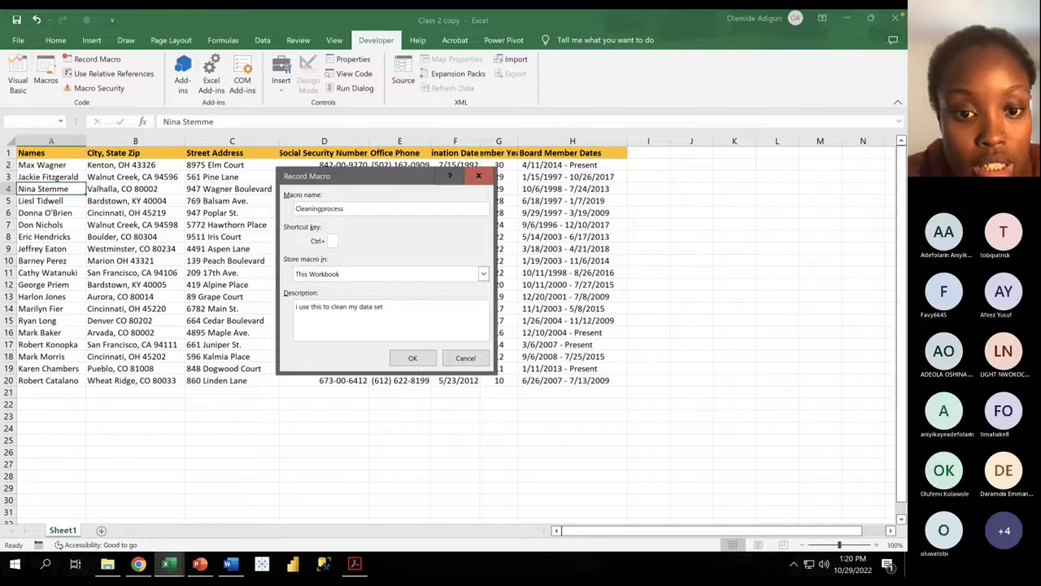
Step: Confirm the Record Macro dialog to start recording Cleaningprocess
click(403, 358)
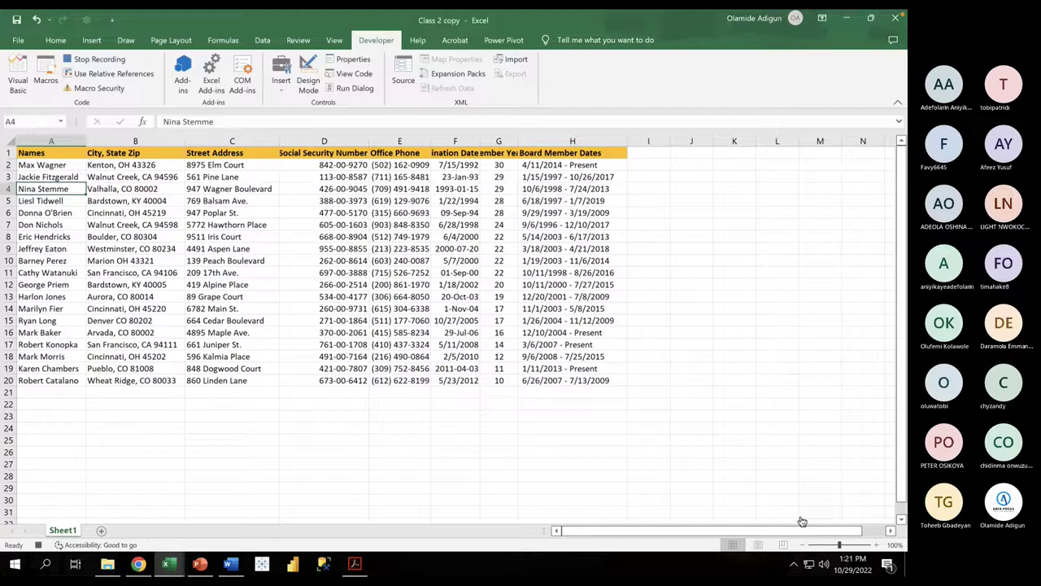
Step: Select column F and widen it to about 22.87
click(468, 125)
drag(480, 132, 628, 138)
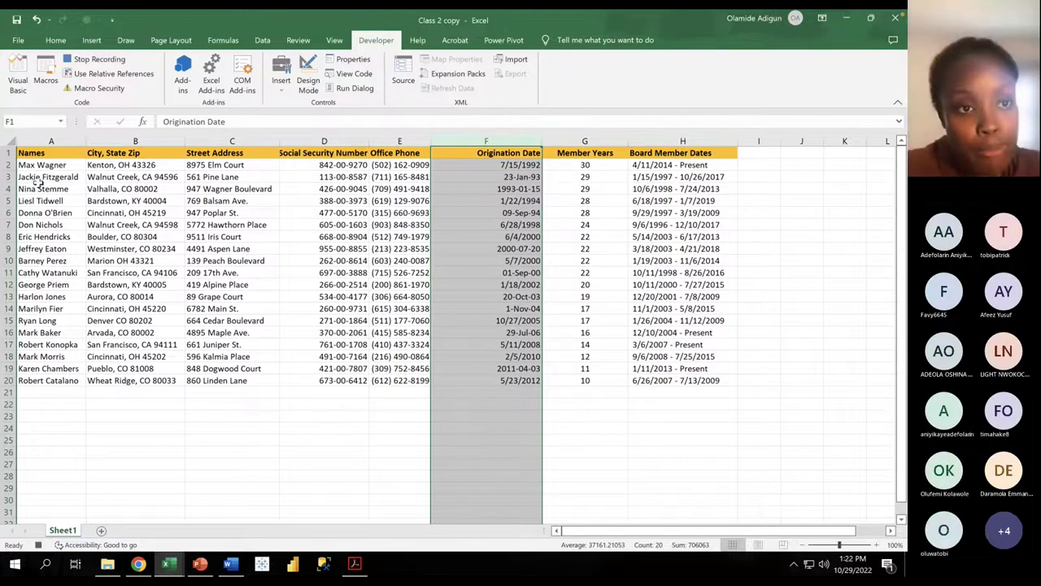
click(38, 153)
click(50, 141)
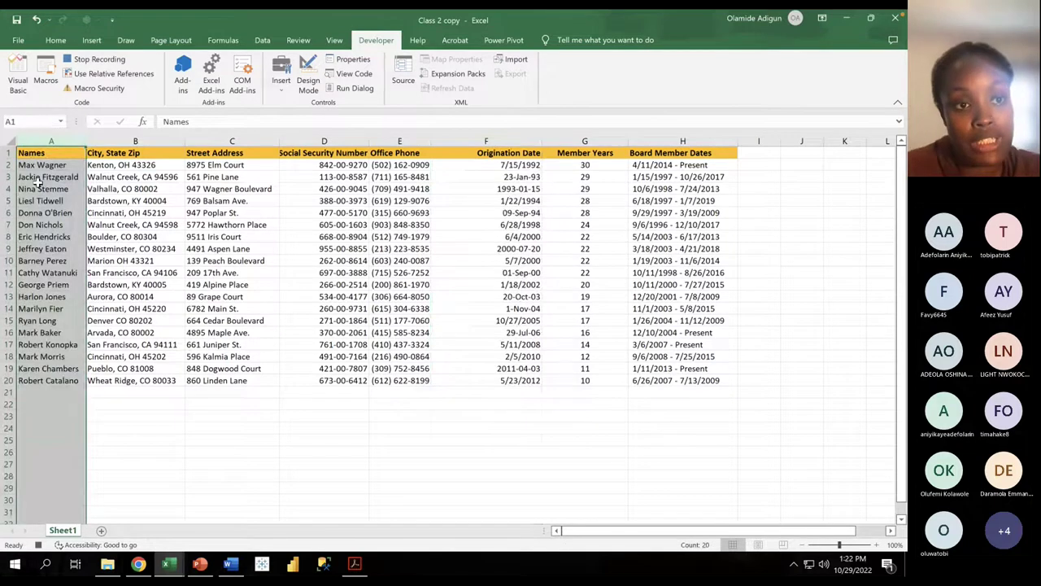
click(92, 225)
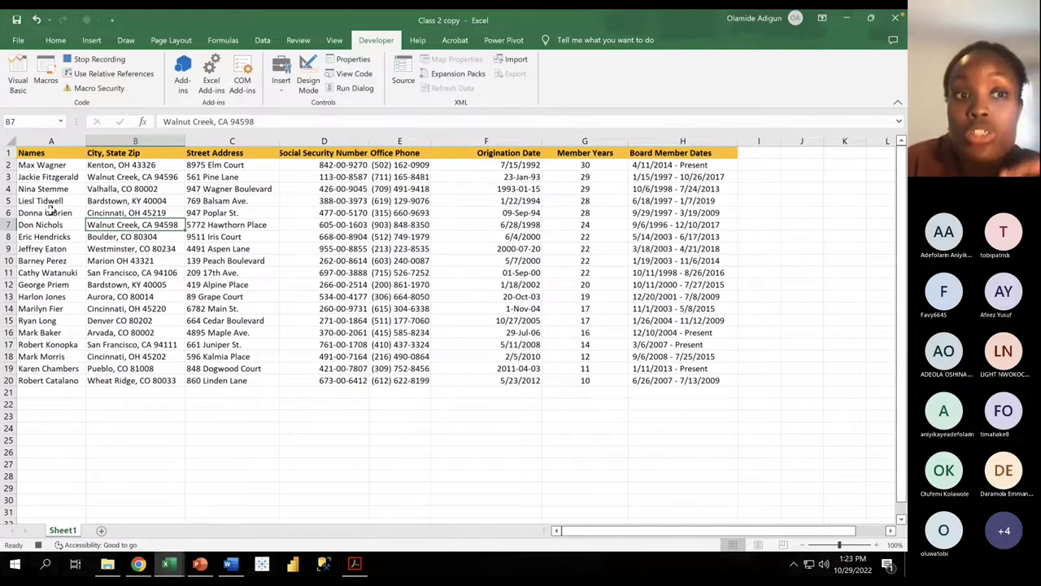
click(132, 141)
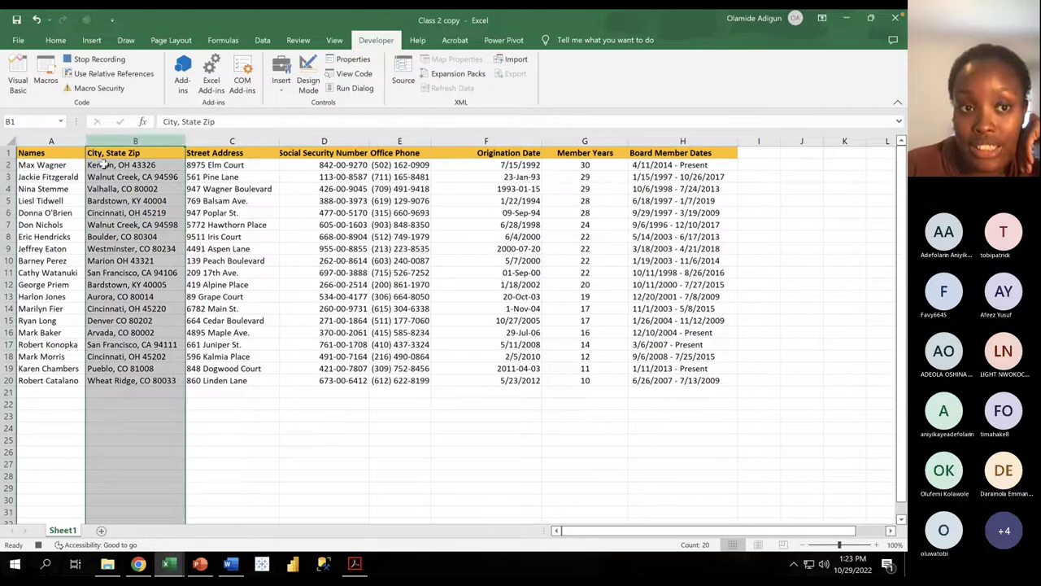
click(157, 211)
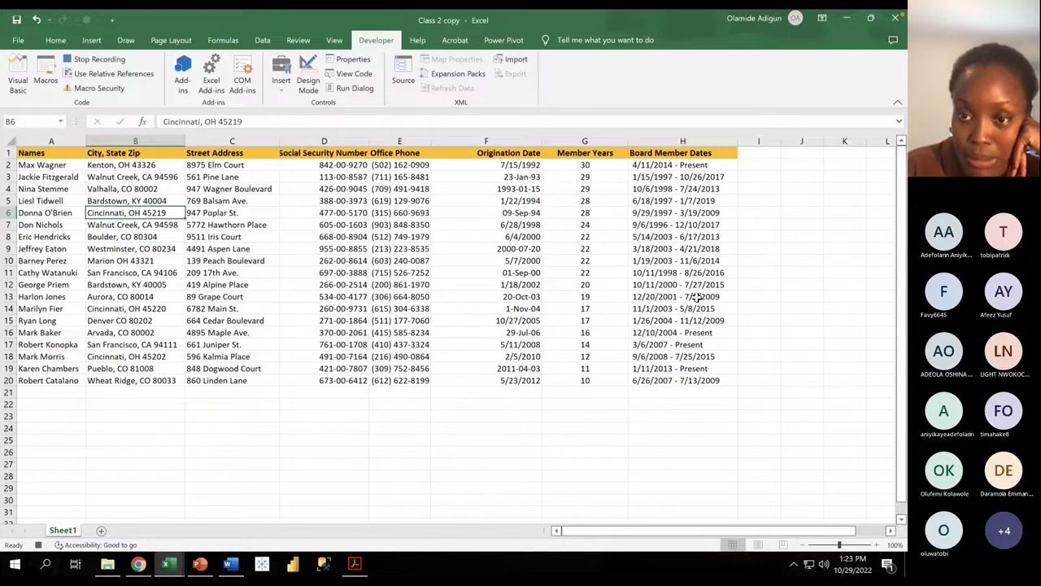
Step: Insert two blank columns B and C after Names, then select column A
click(45, 148)
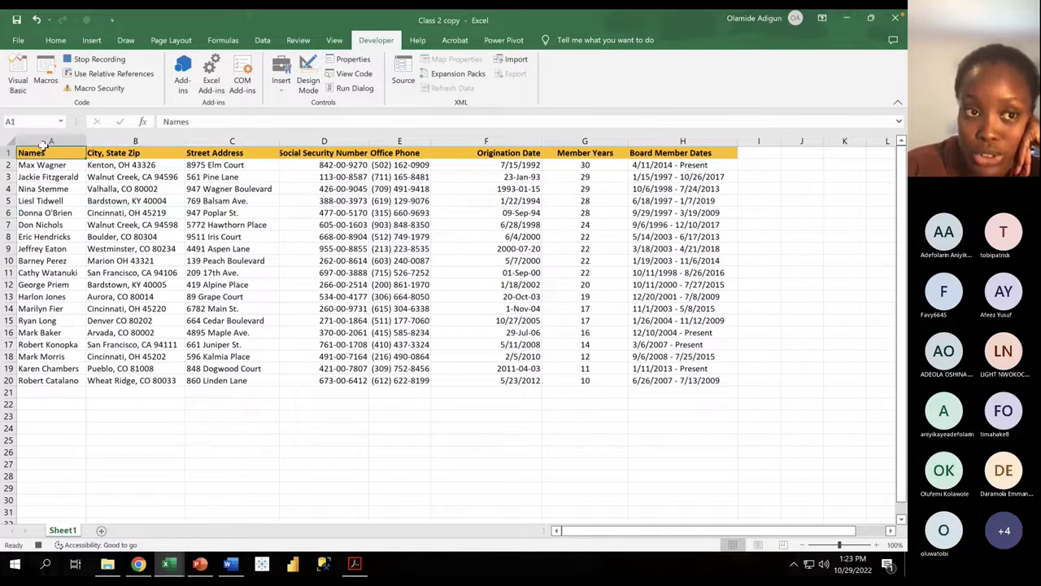
right_click(123, 144)
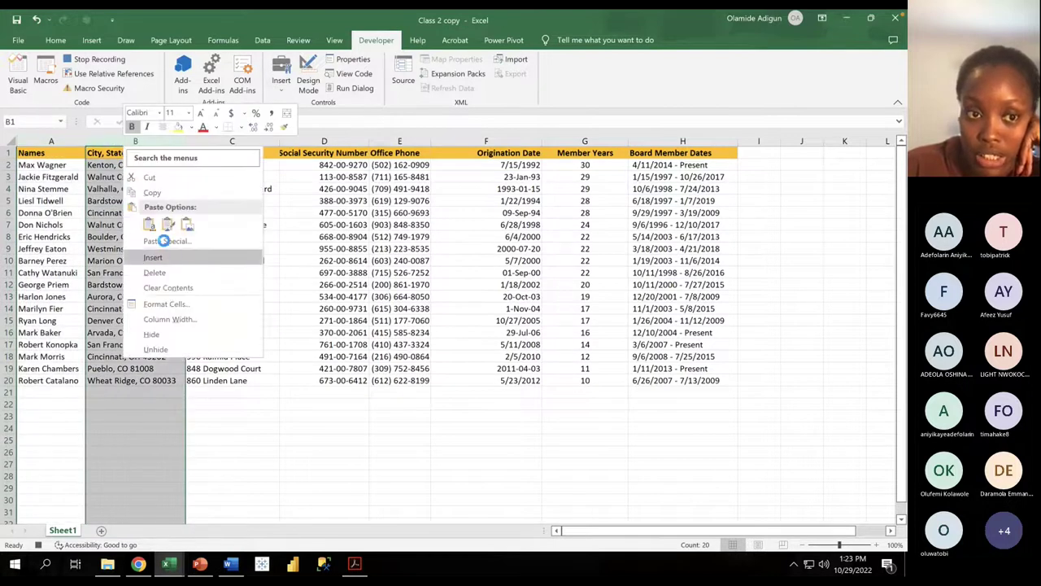
click(153, 257)
right_click(131, 142)
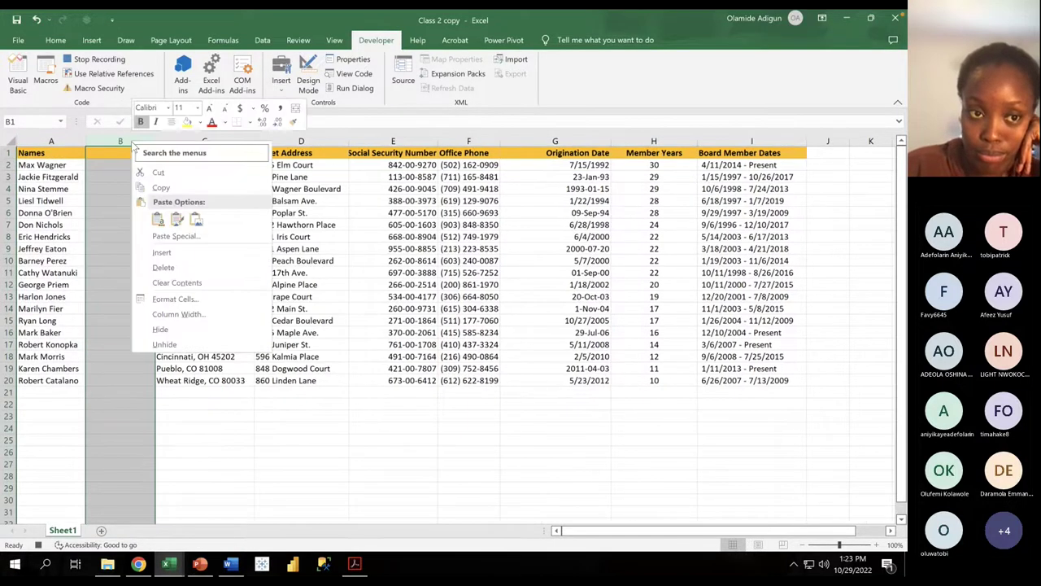
key(Escape)
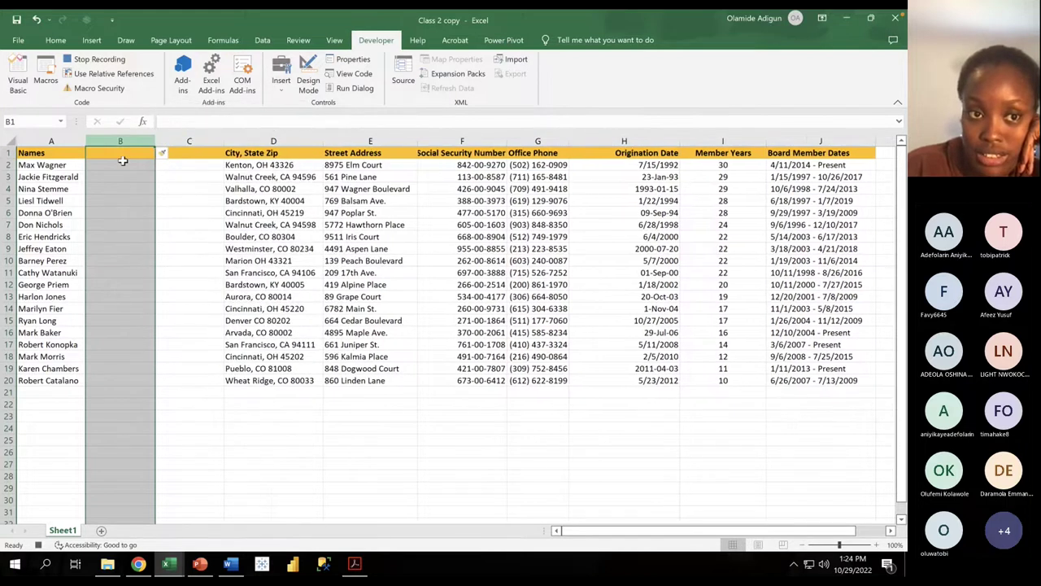
click(177, 200)
key(F4)
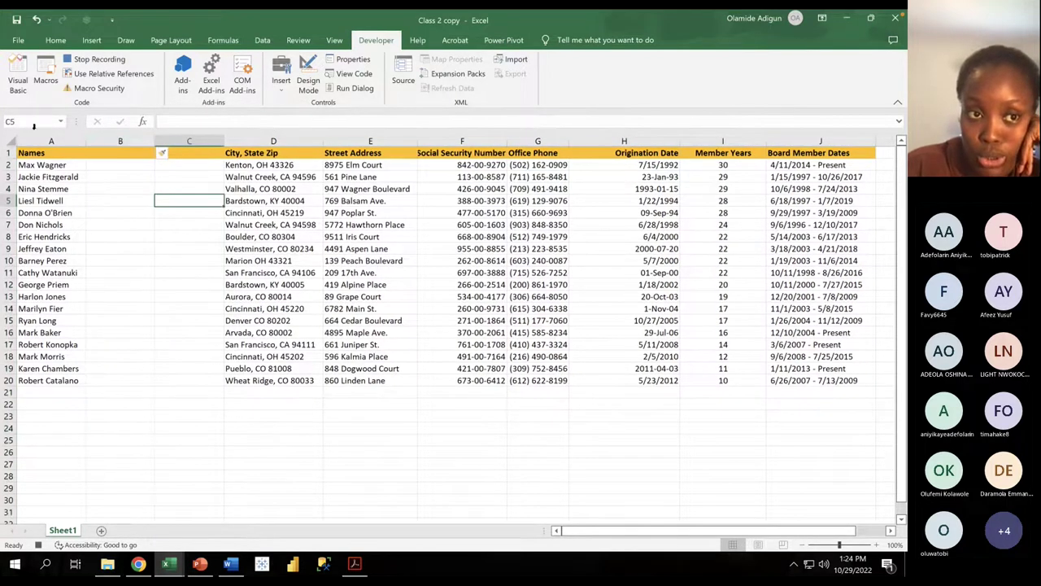
click(41, 128)
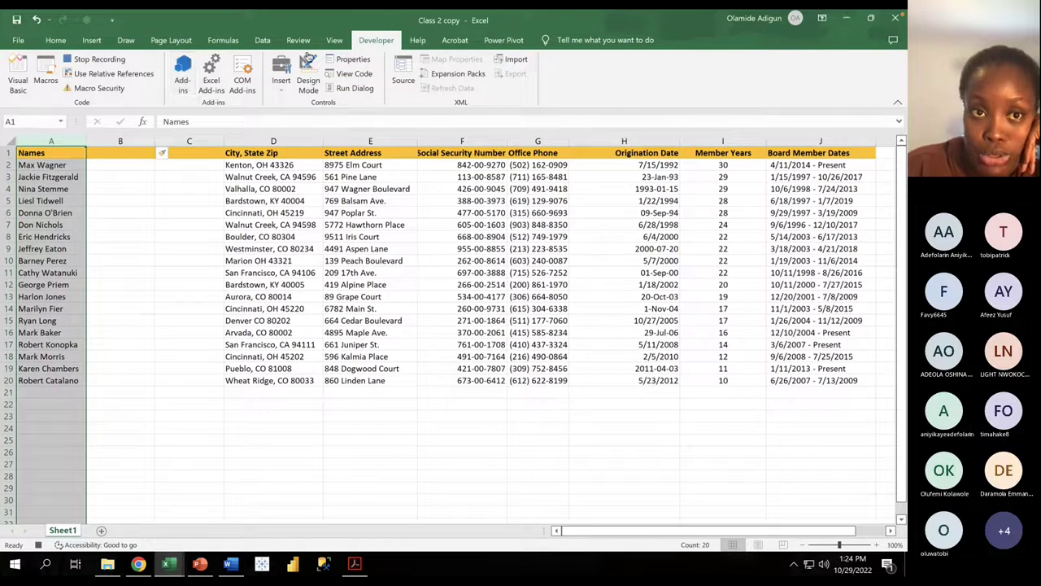
Step: Run Text to Columns on the names as Delimited, splitting at each space
click(265, 42)
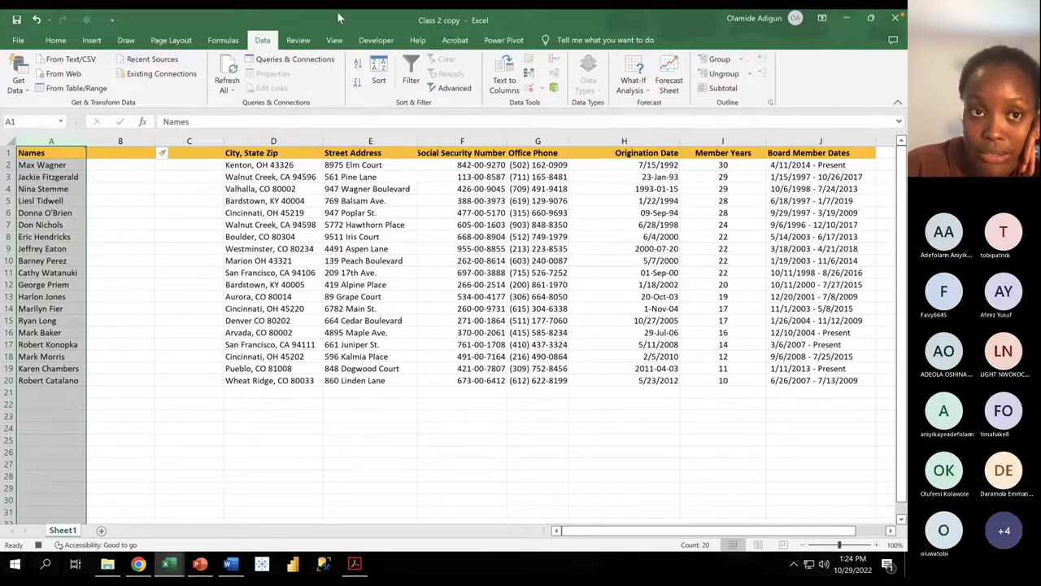
click(503, 89)
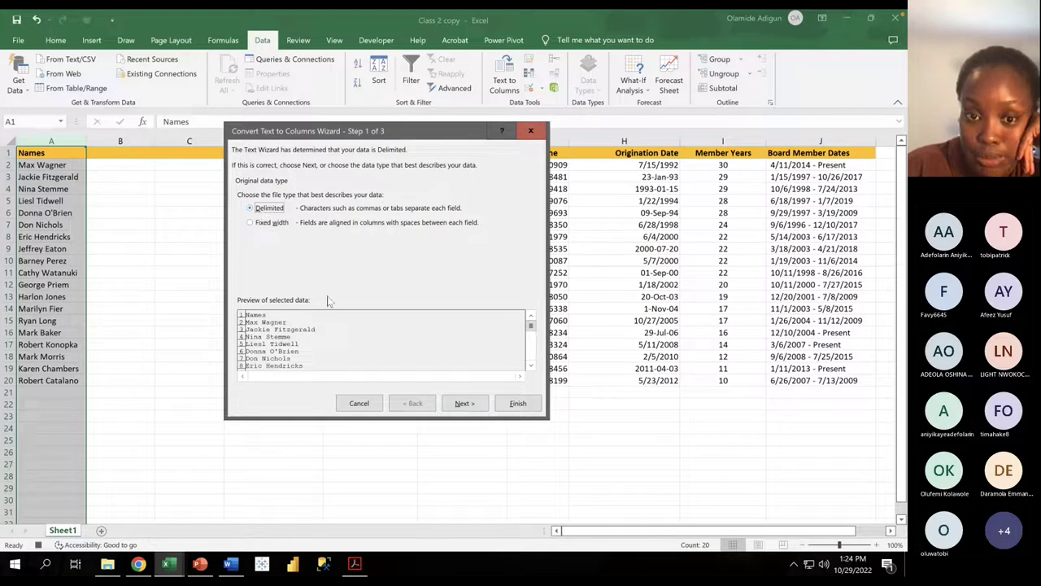
click(464, 404)
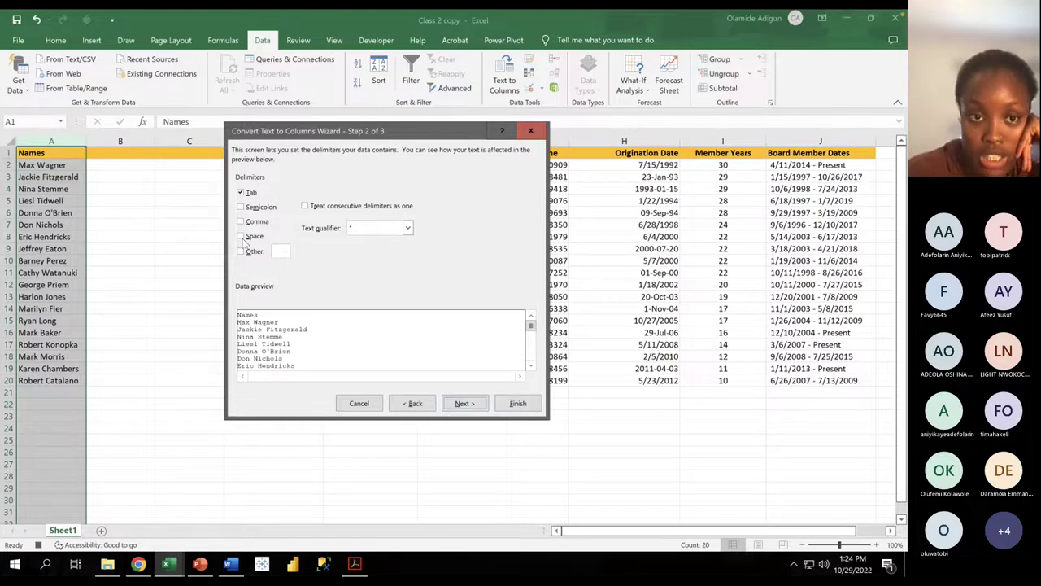
click(242, 237)
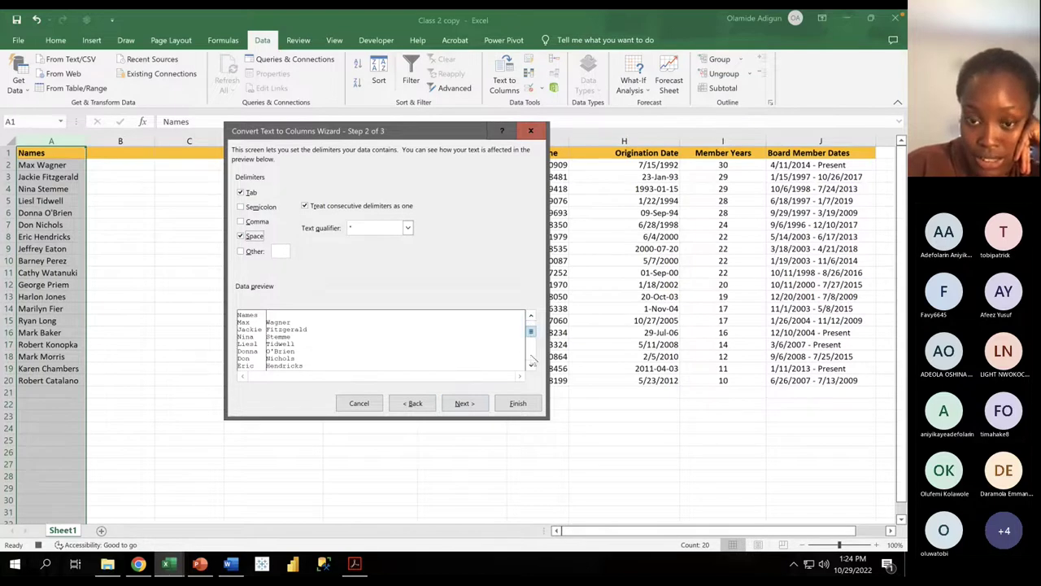
mouse_move(530, 326)
mouse_down()
mouse_move(529, 381)
mouse_move(525, 315)
mouse_move(531, 393)
mouse_move(528, 308)
mouse_up()
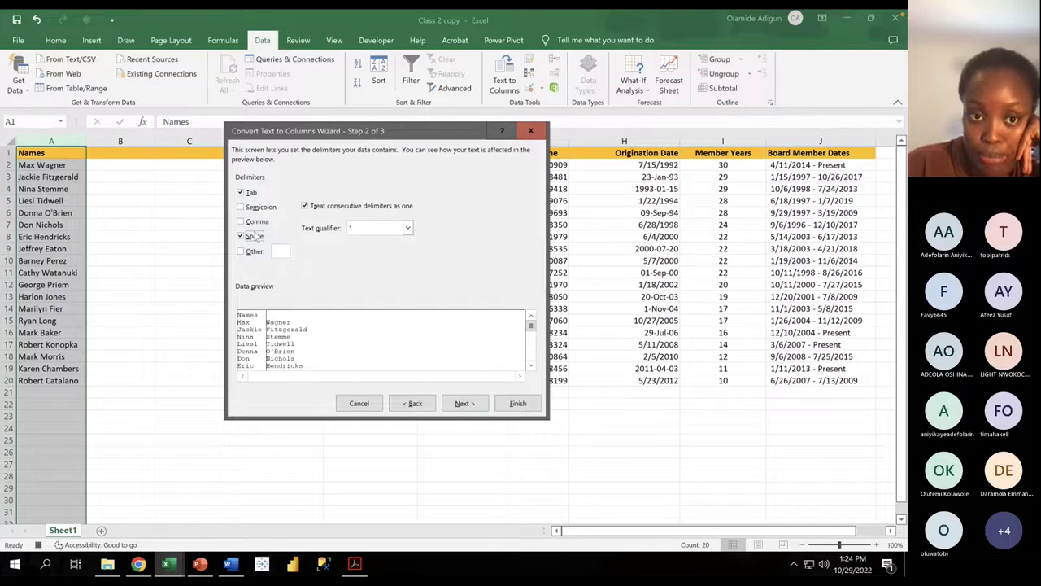
click(463, 404)
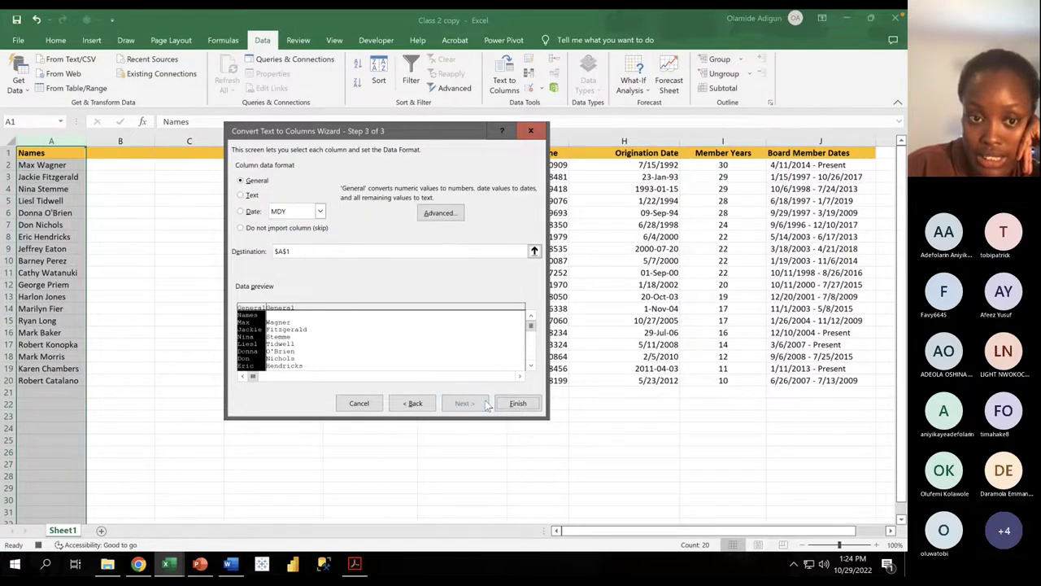
Step: Set both split columns to Text format, finish, and confirm replacing the existing data
click(247, 196)
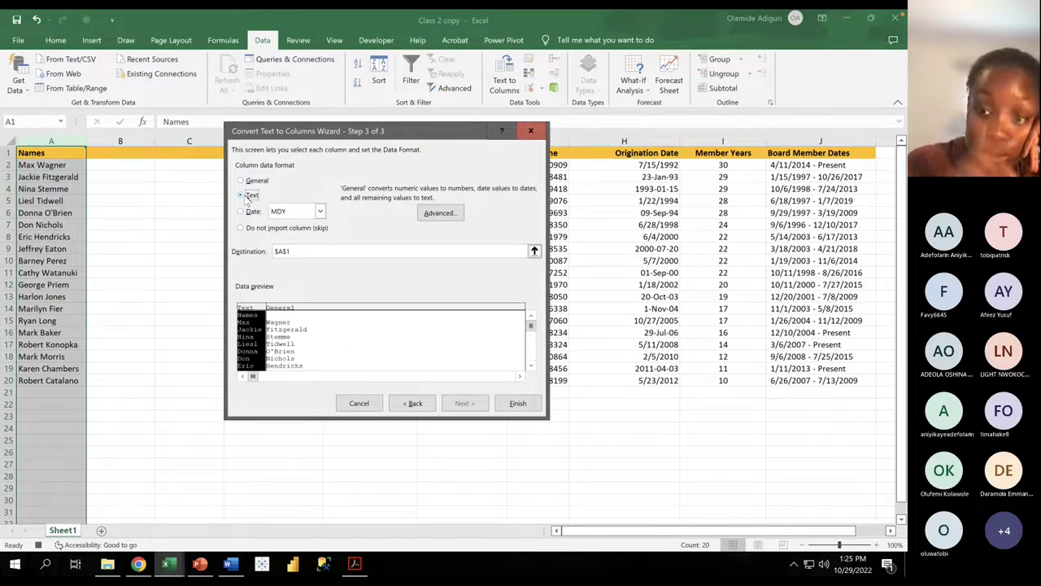
click(307, 320)
click(241, 196)
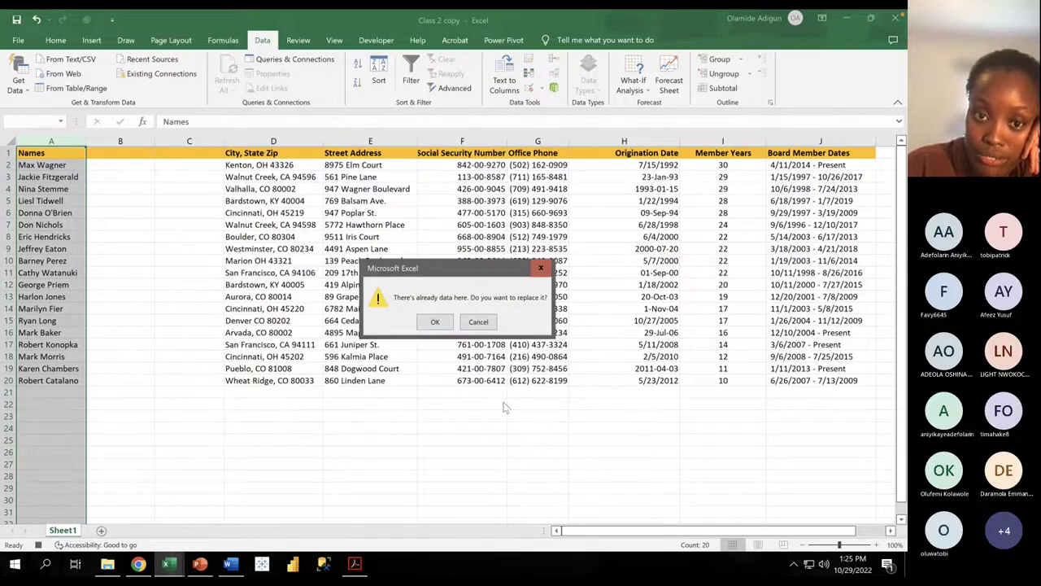
click(505, 404)
click(434, 322)
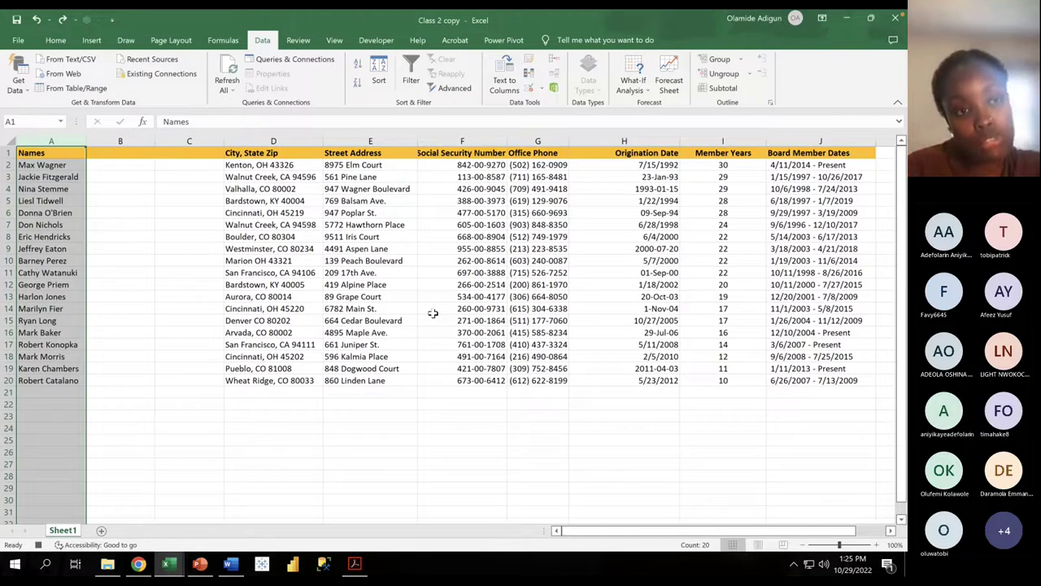
Step: Undo the name split and clear the stray entry from cell B1
key(ctrl+z)
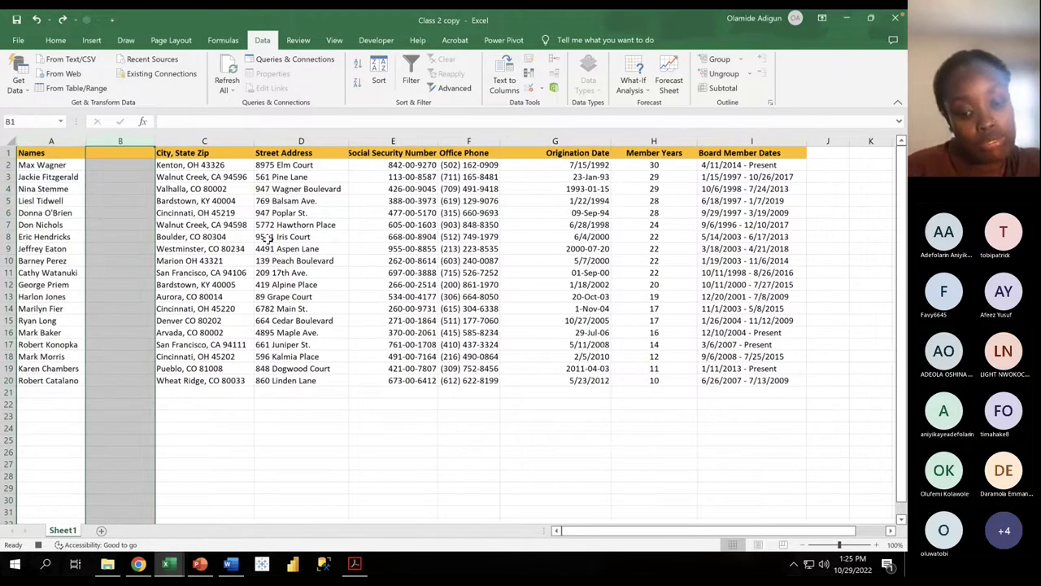
text(y)
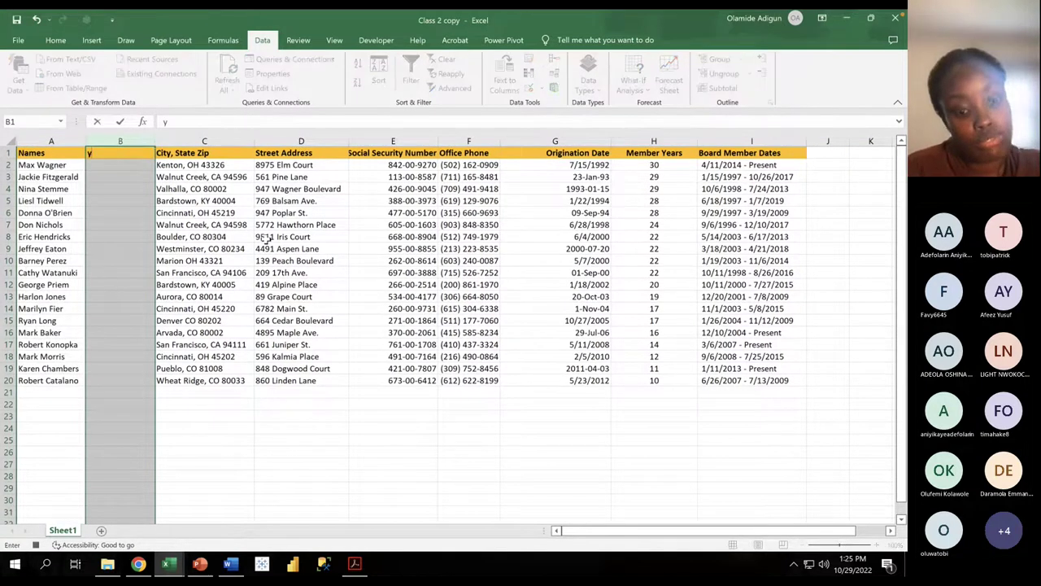
click(240, 439)
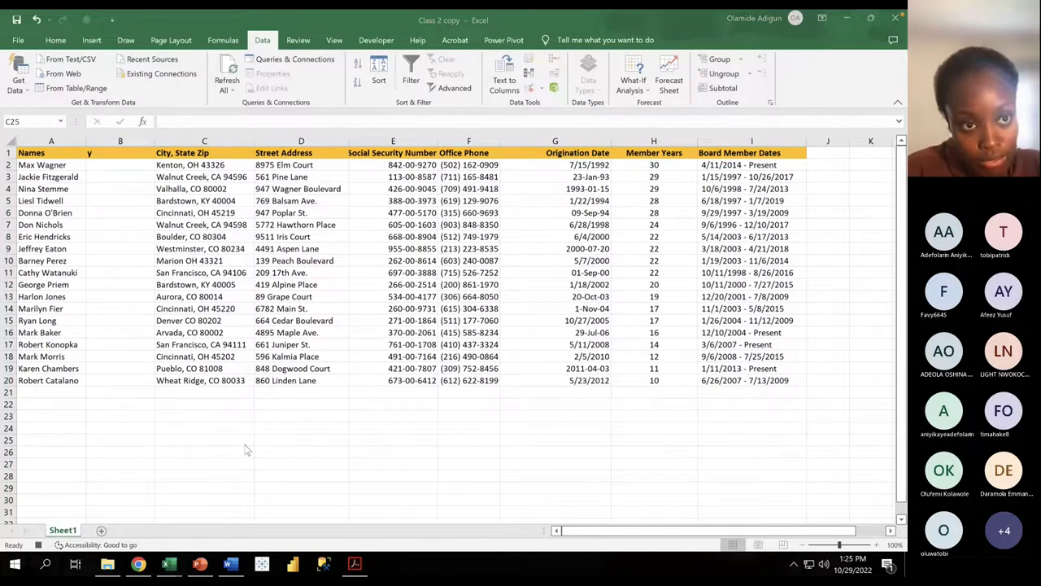
key(super)
key(super)
click(115, 149)
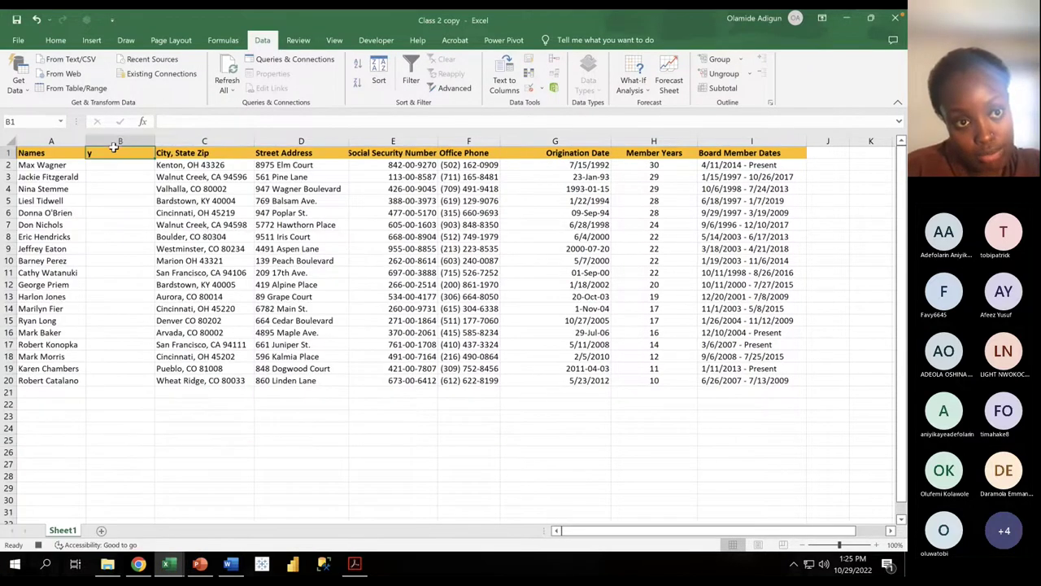
key(Delete)
Step: Insert a new empty column at column B
click(93, 261)
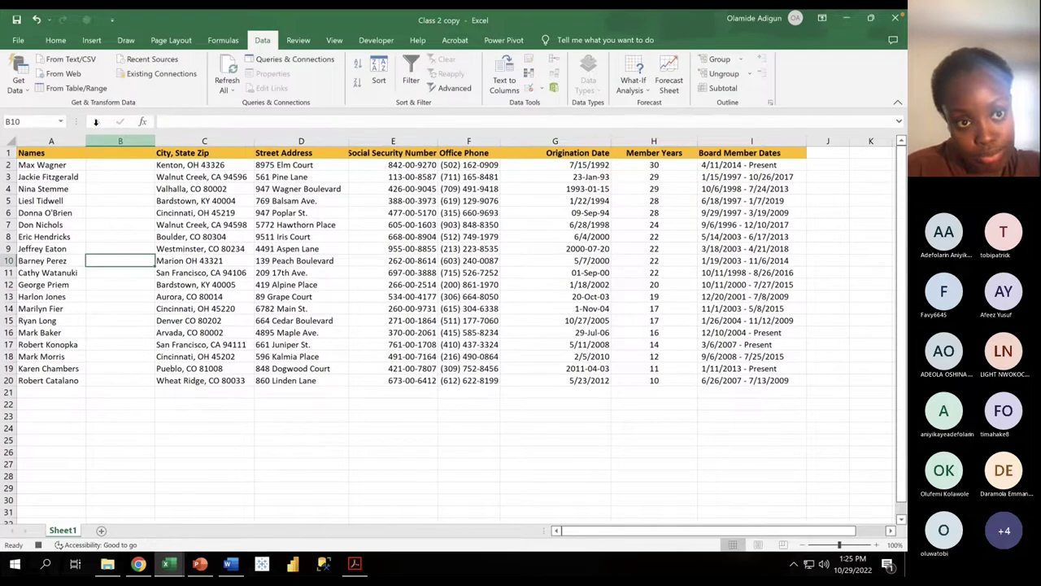
click(96, 140)
right_click(106, 142)
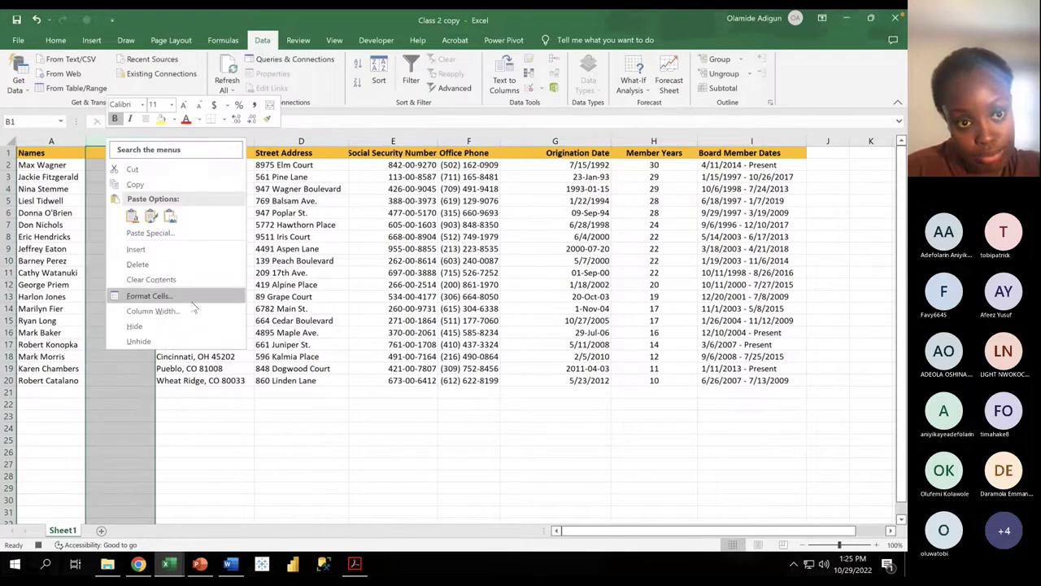
click(158, 252)
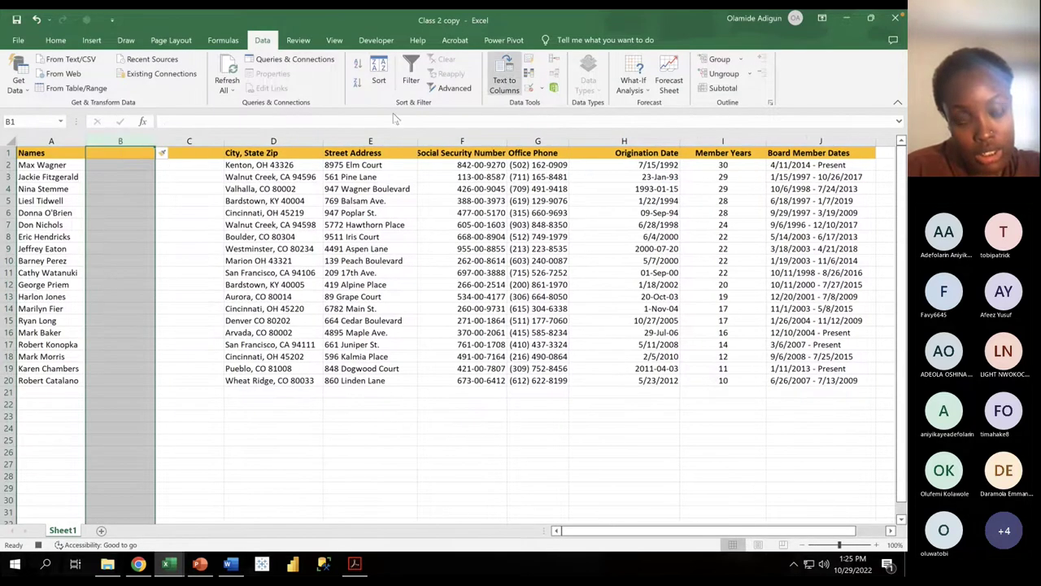
Step: Run Text to Columns on column A, with both split columns set to Text format
click(54, 141)
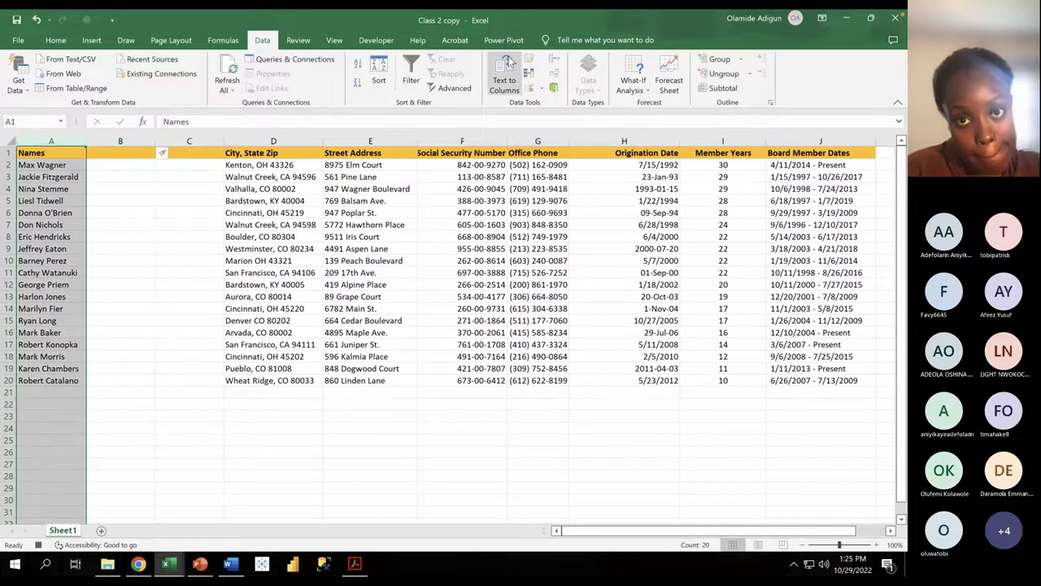
click(504, 81)
click(462, 402)
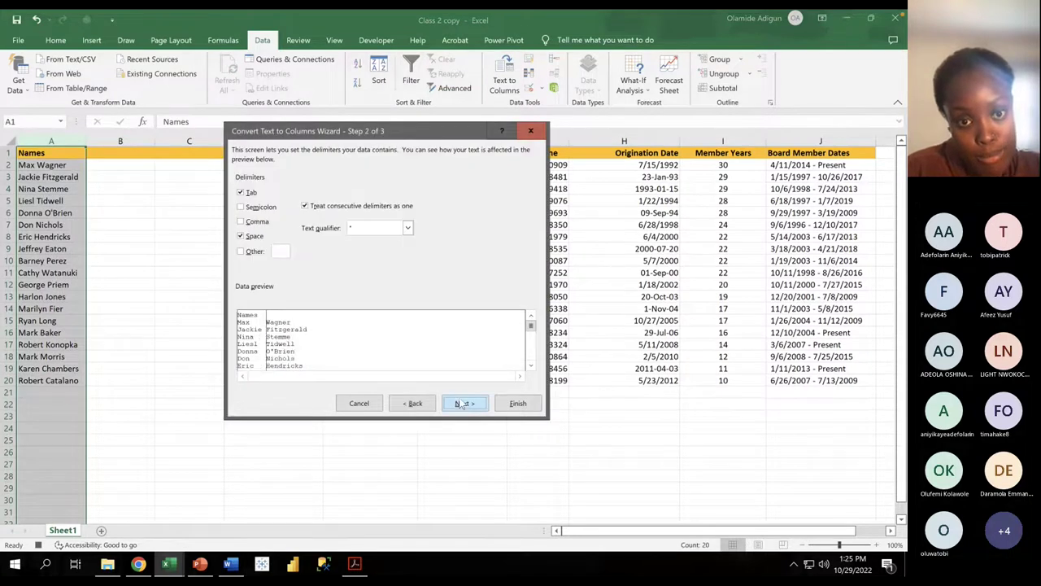
click(464, 403)
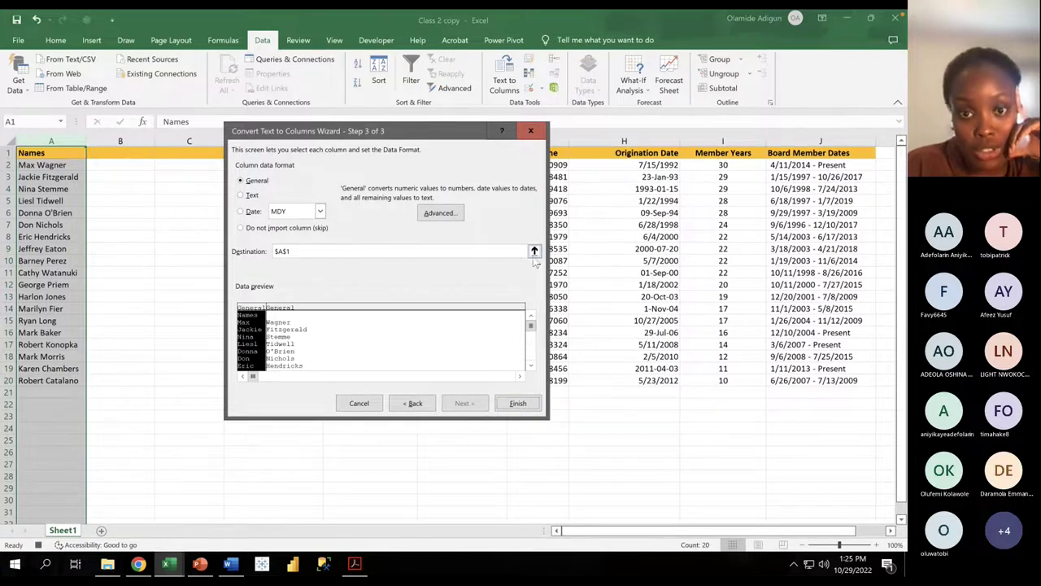
click(243, 196)
click(316, 316)
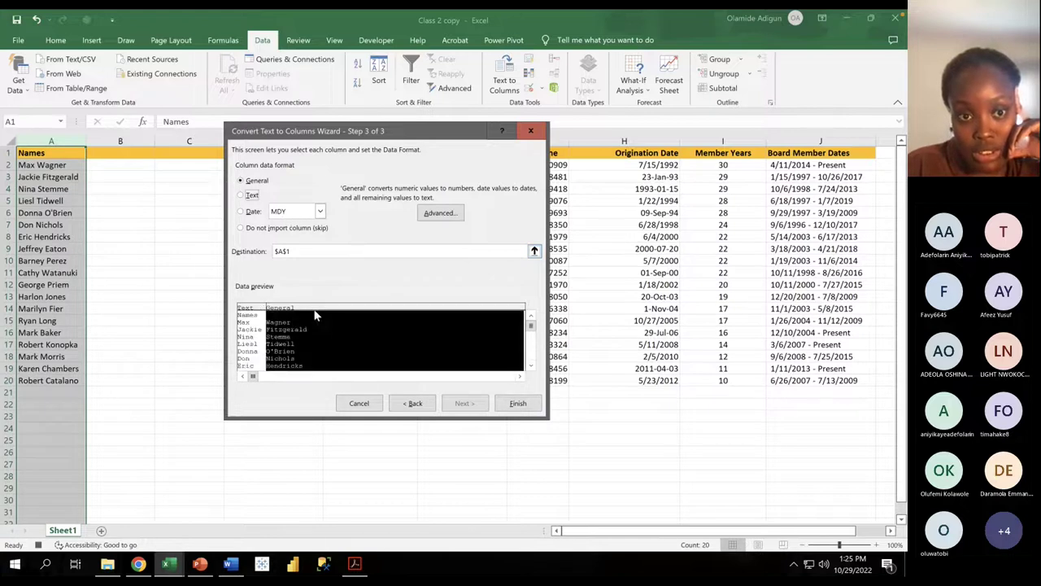
click(242, 195)
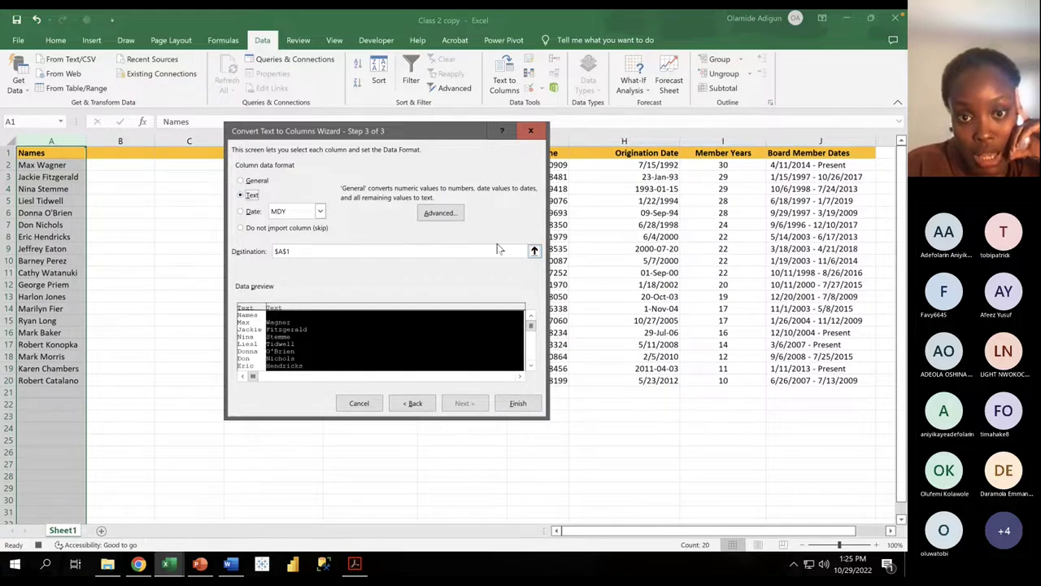
click(247, 314)
Step: Set the split destination to $B:$C, finish, and confirm replacing the existing data
click(534, 251)
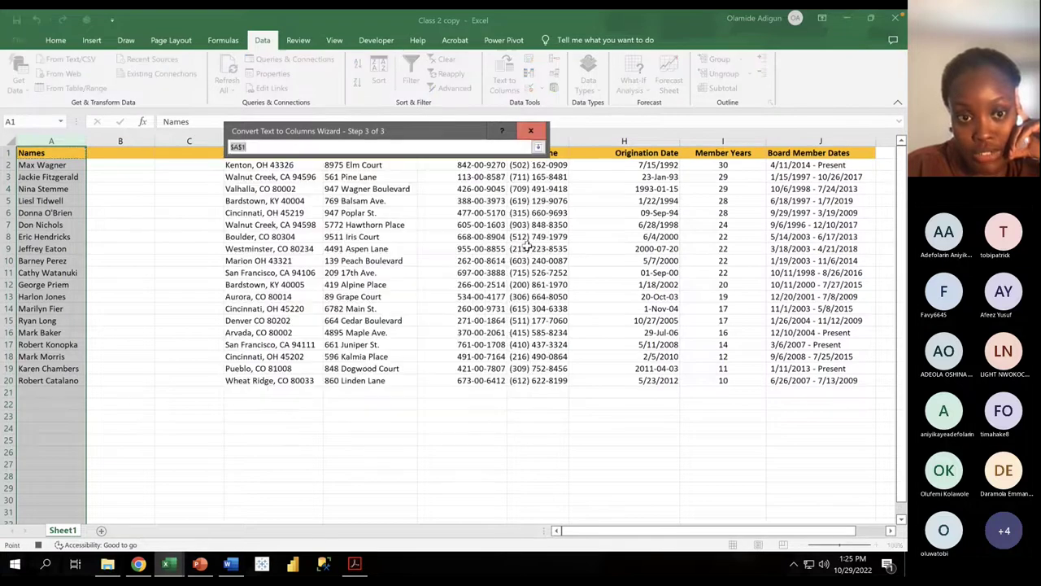
click(99, 140)
drag(96, 130, 184, 134)
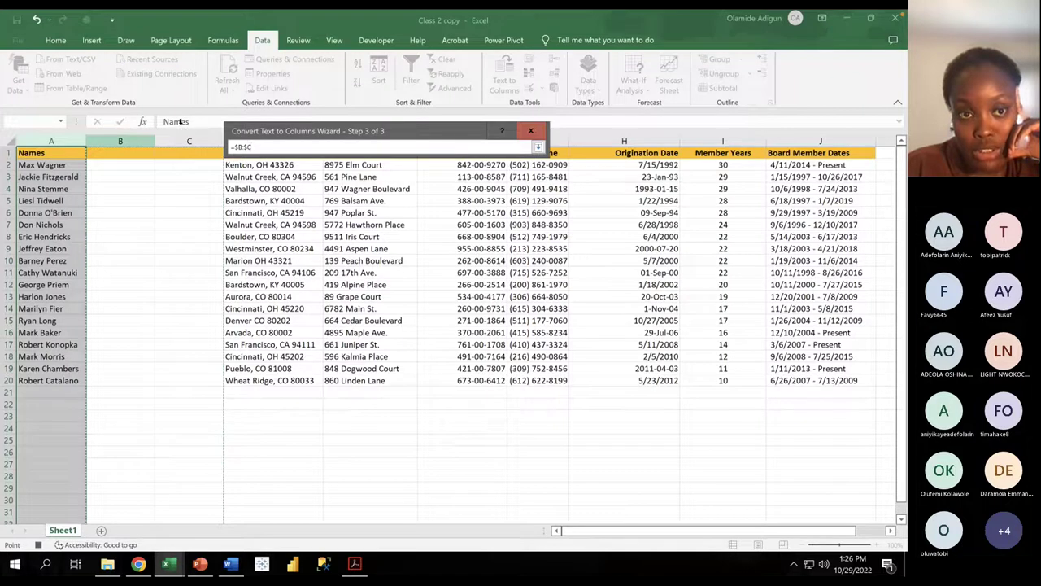
click(538, 147)
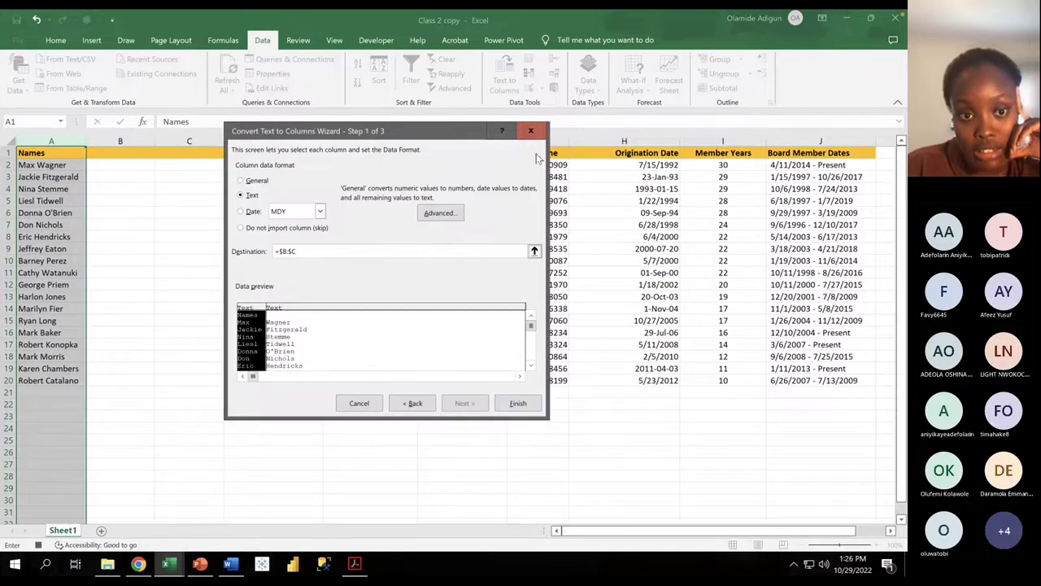
click(518, 403)
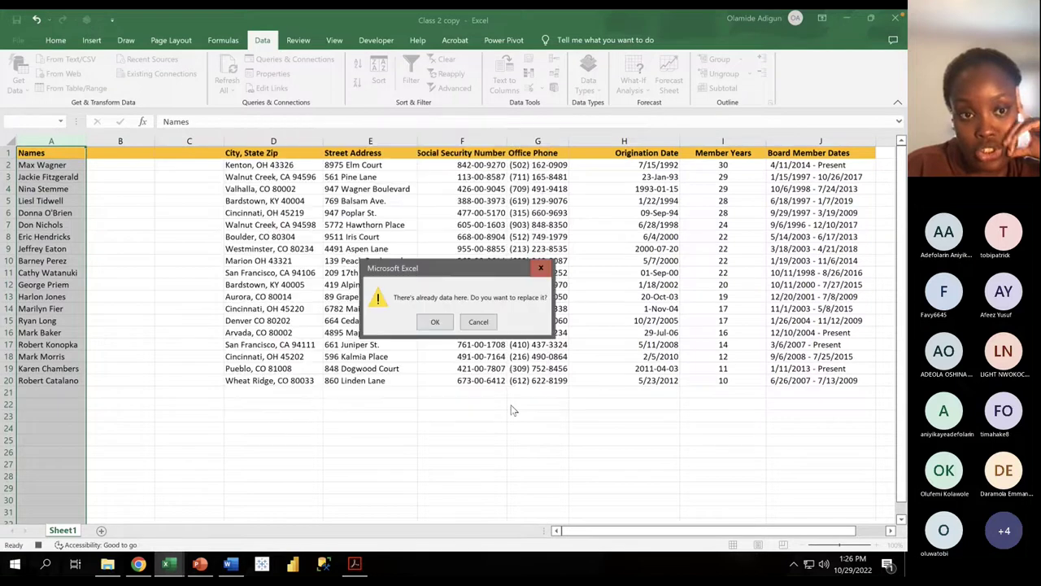
click(423, 324)
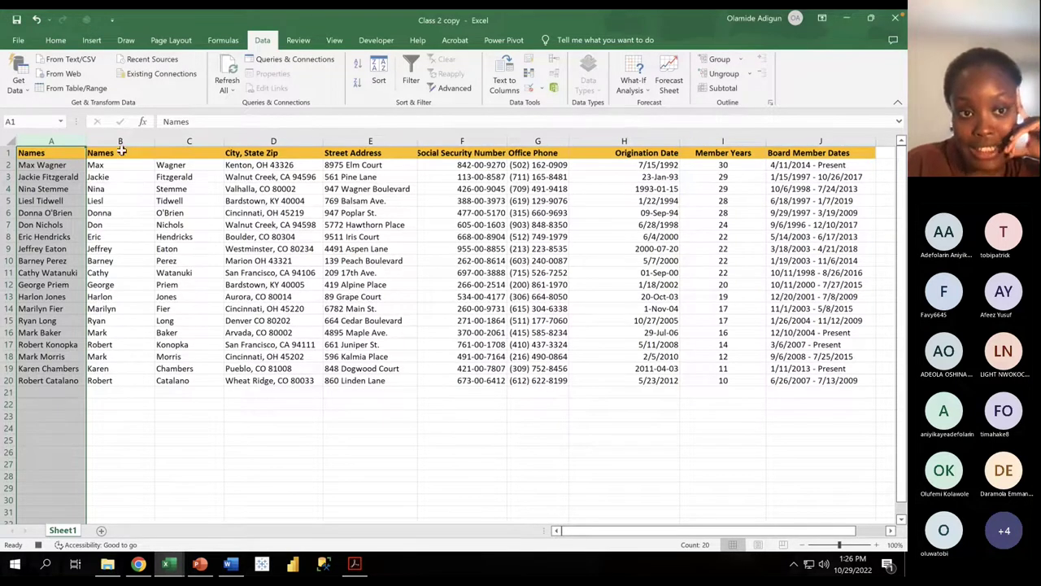
Step: Edit the headers in A1, B1 and C1 to 'Full Names', 'First Name' and 'Last Name'
click(39, 152)
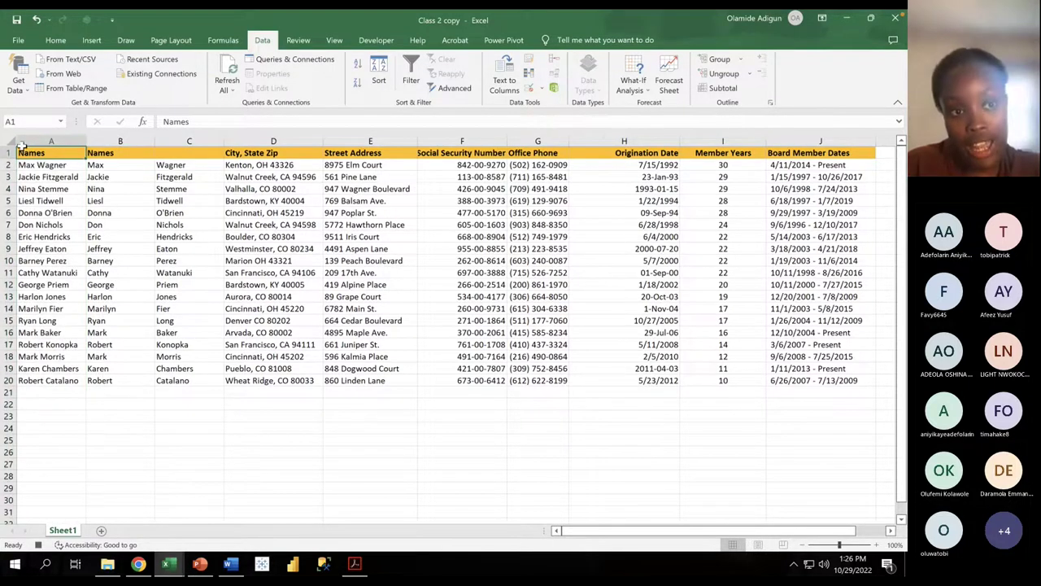
double_click(38, 153)
text(Ful)
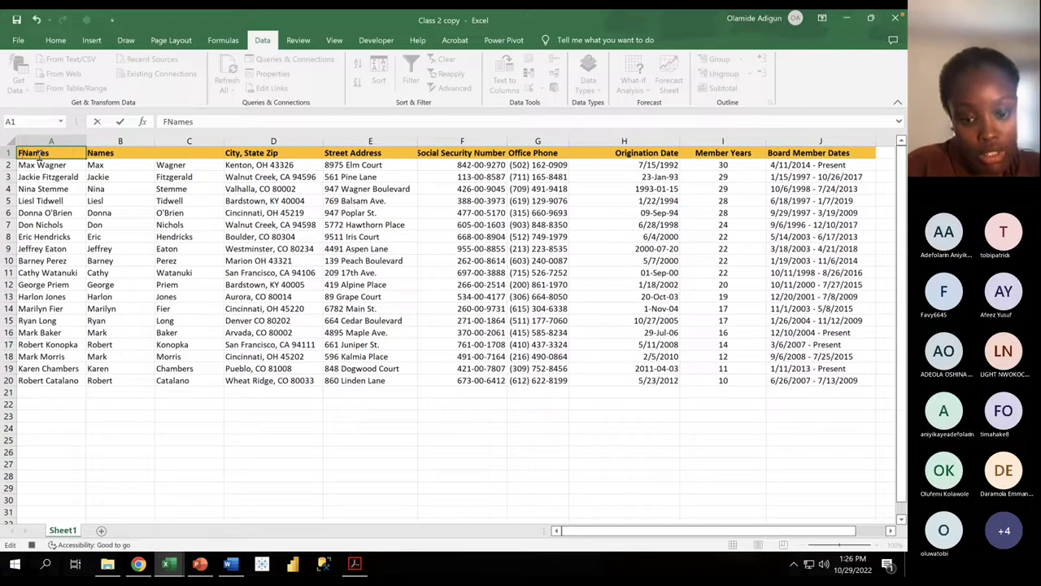
text(l)
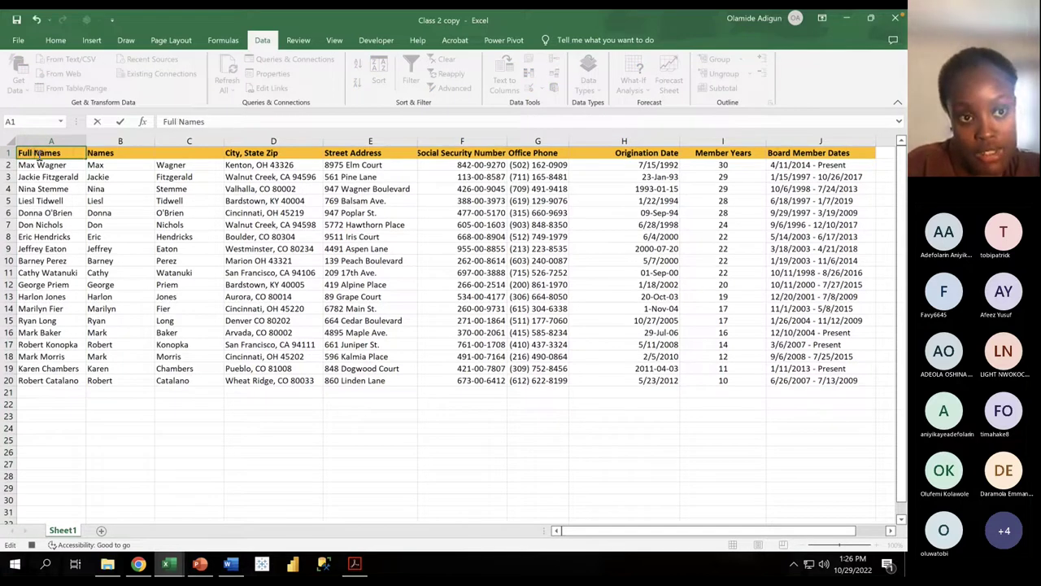
click(107, 151)
double_click(121, 152)
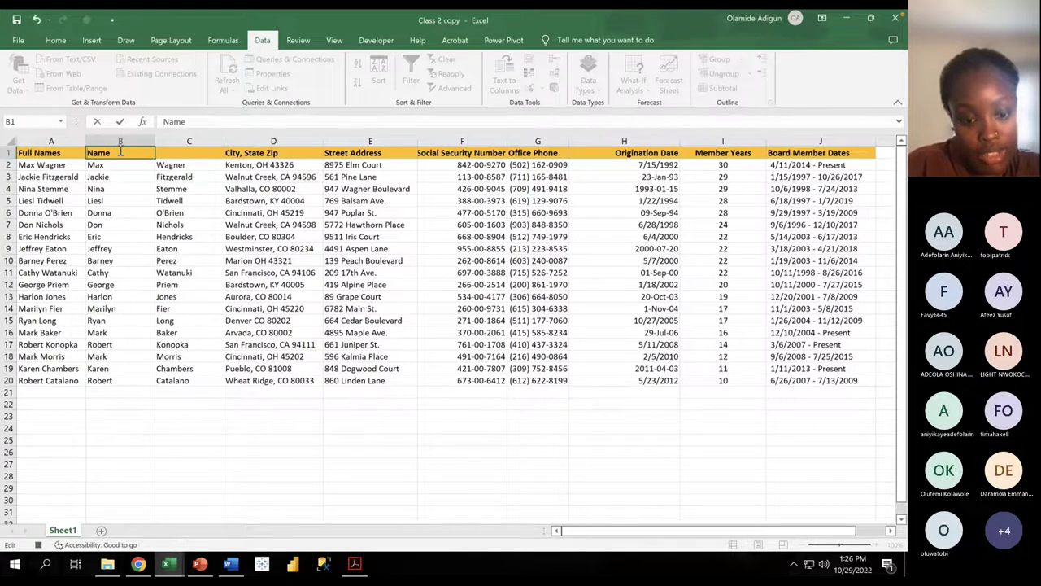
key(Home)
text(F)
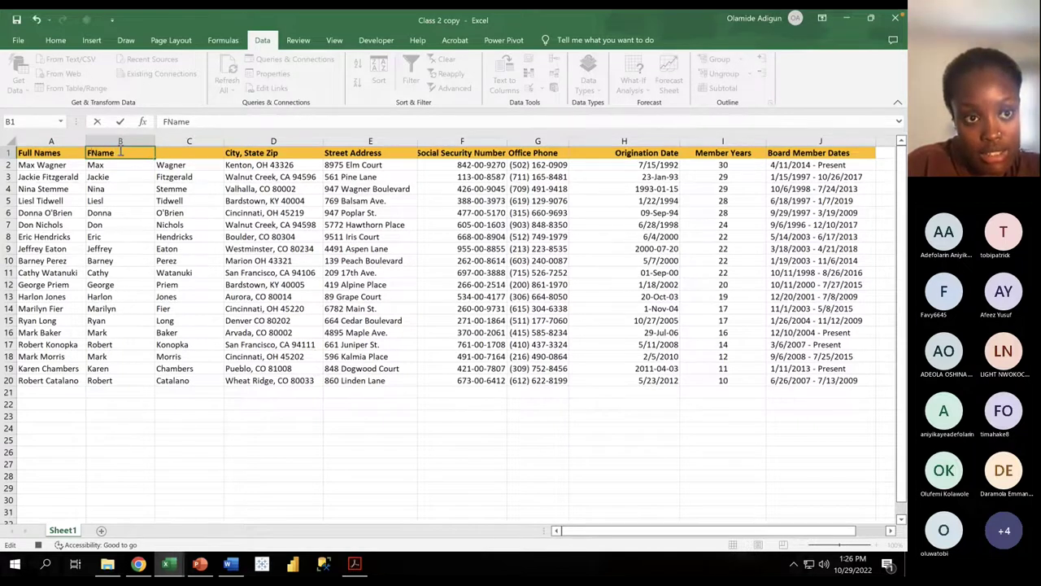
text(irst)
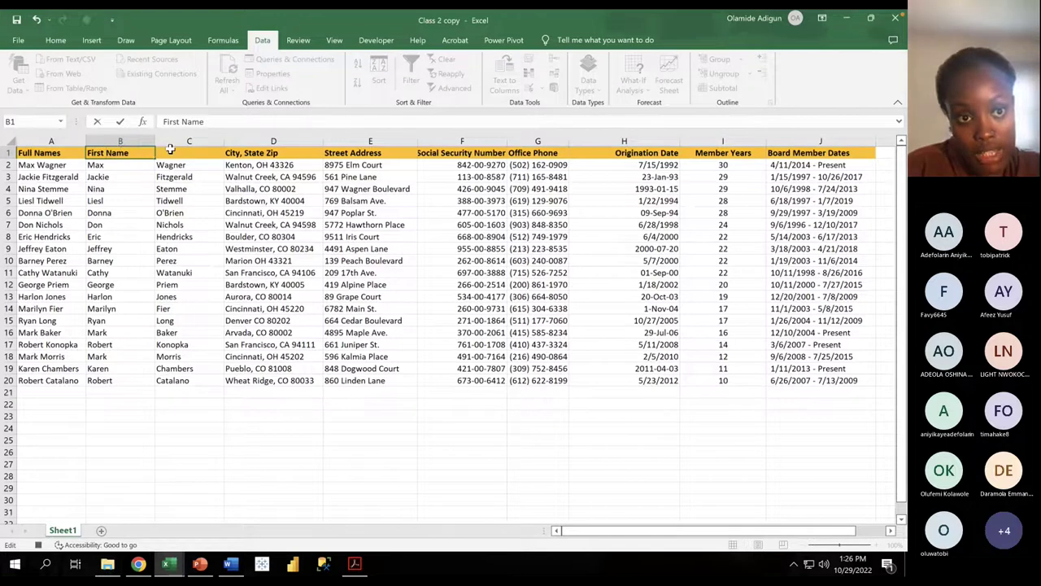
click(169, 148)
text(Last Name)
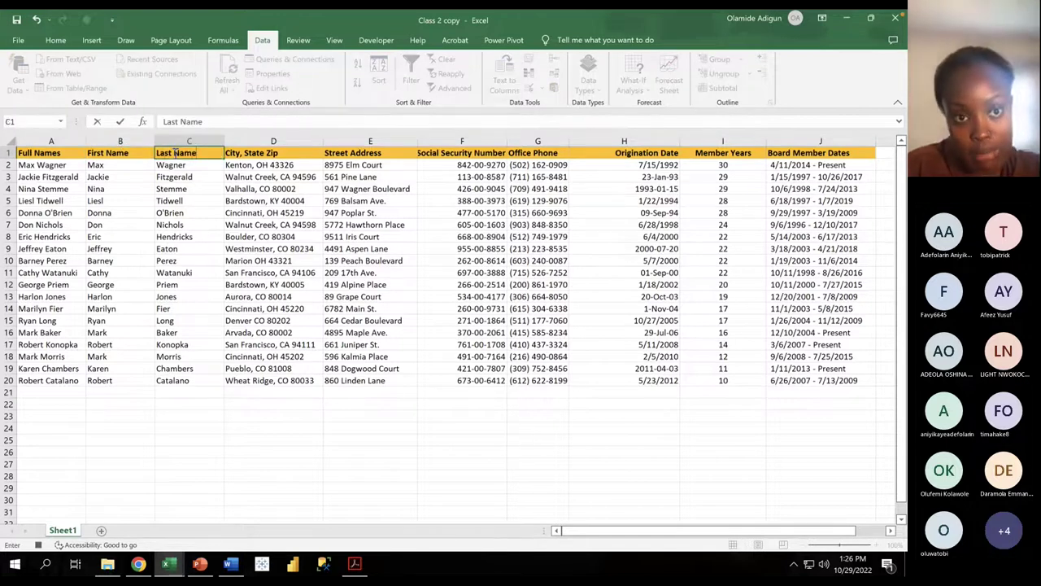
click(192, 260)
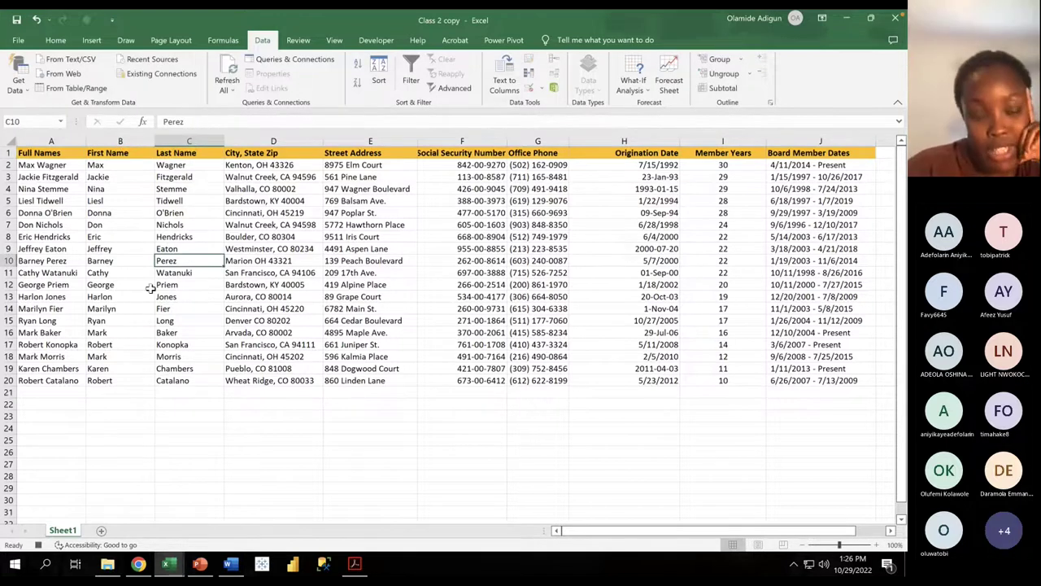
click(51, 142)
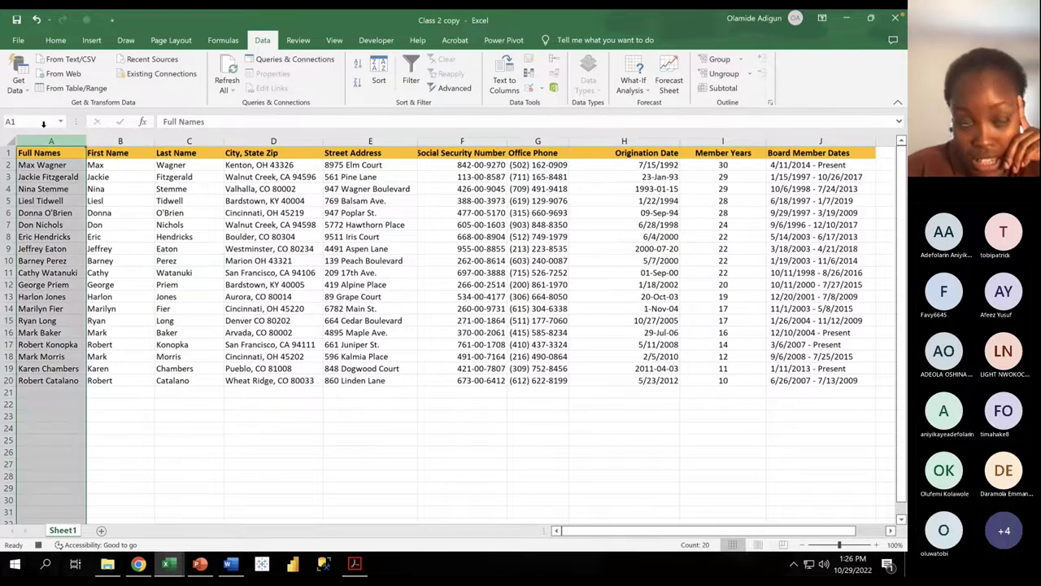
click(117, 198)
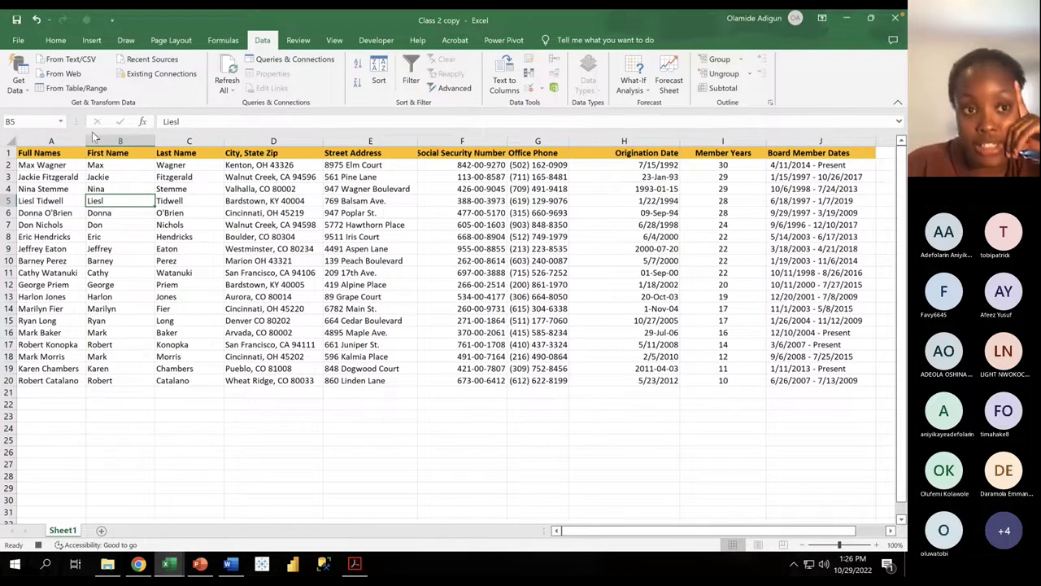
click(113, 122)
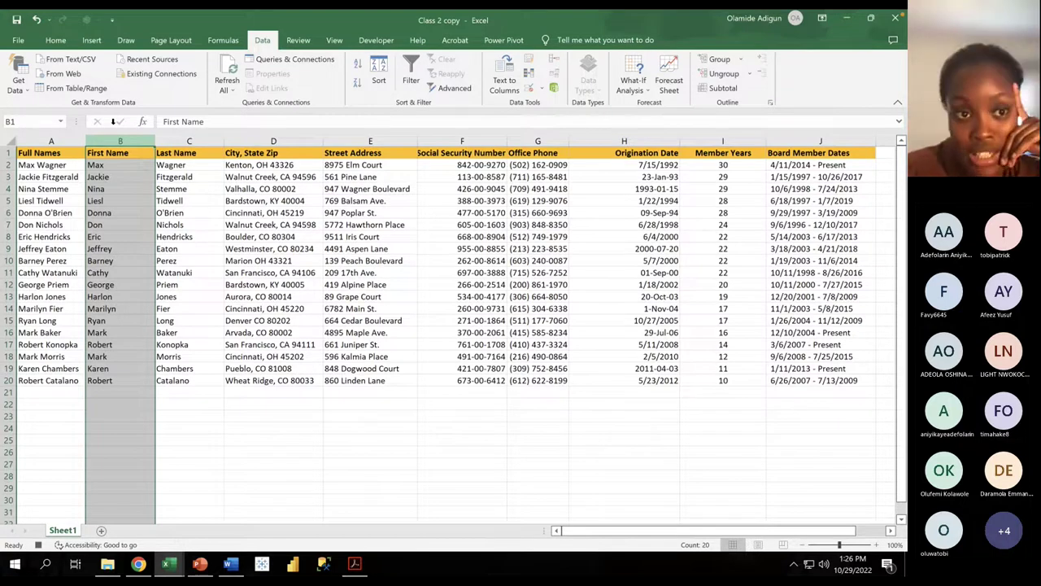
click(180, 138)
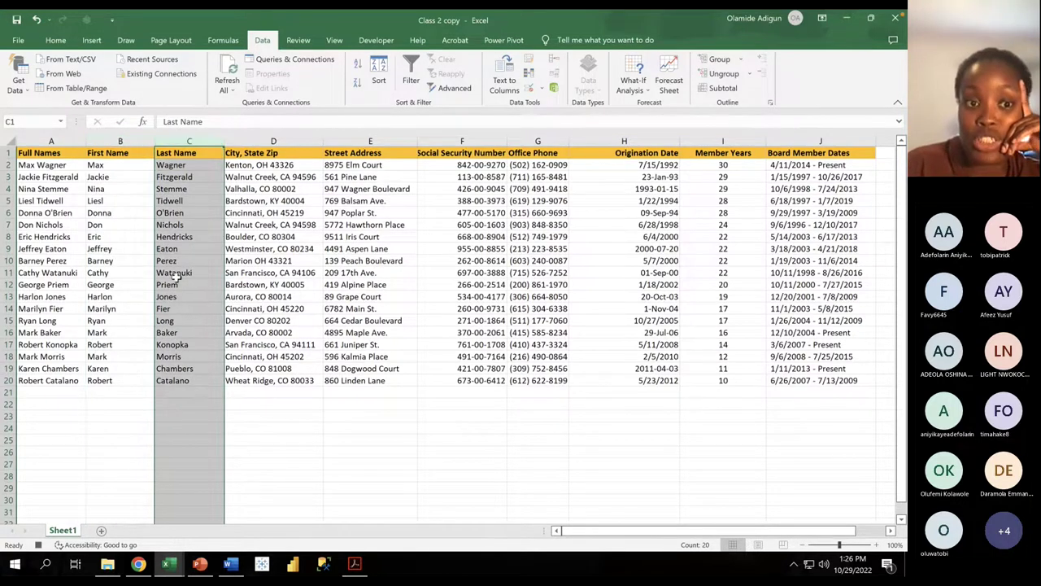
click(119, 141)
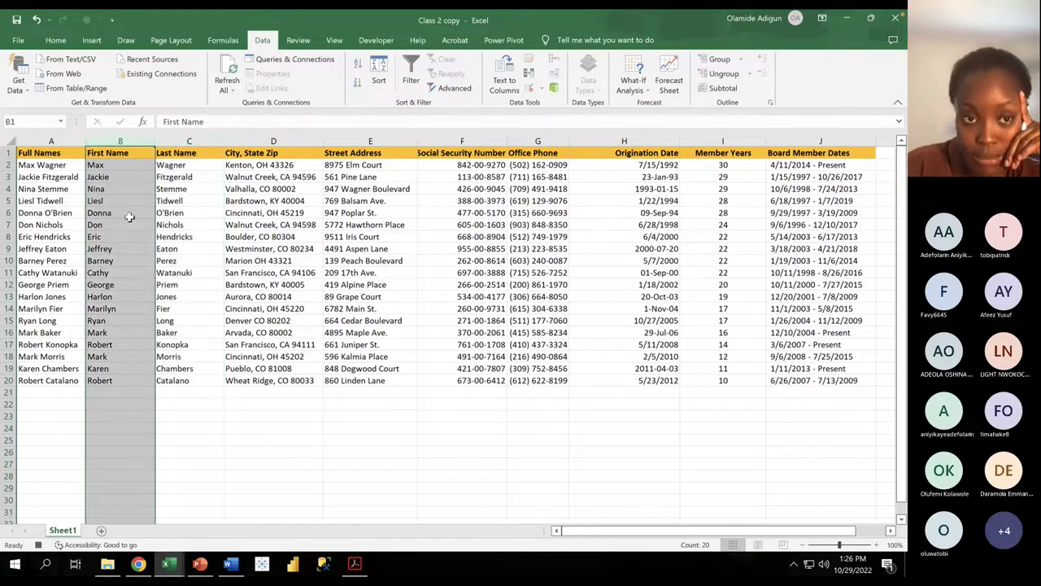
click(169, 135)
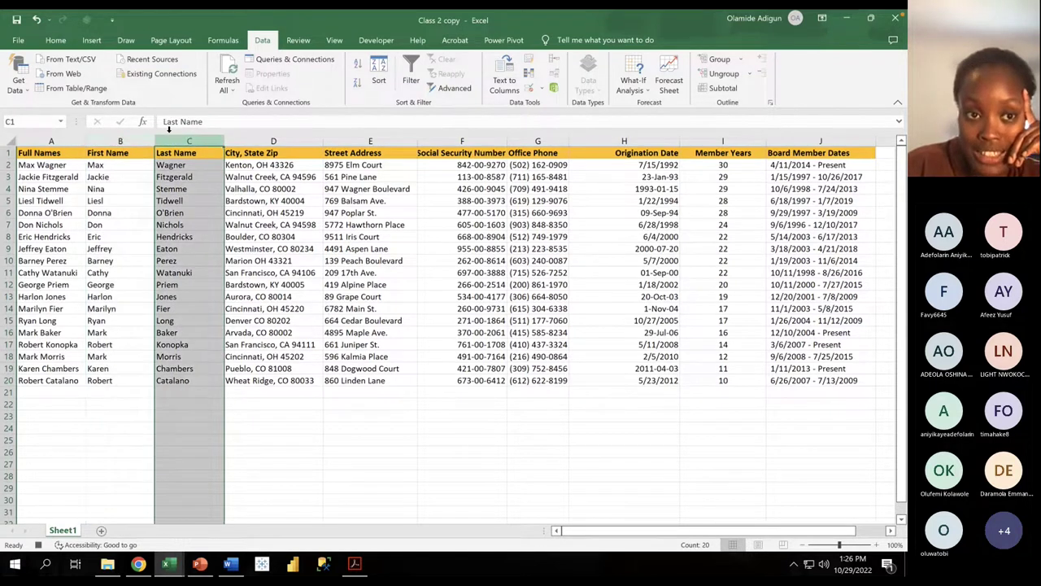
mouse_move(170, 128)
mouse_down()
mouse_move(146, 128)
mouse_move(162, 126)
mouse_up()
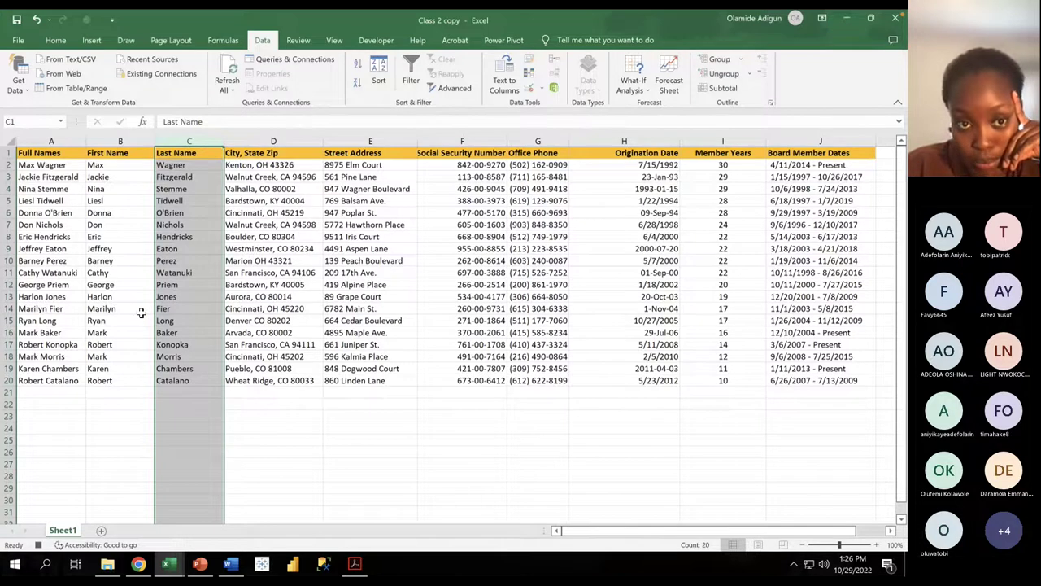
click(332, 135)
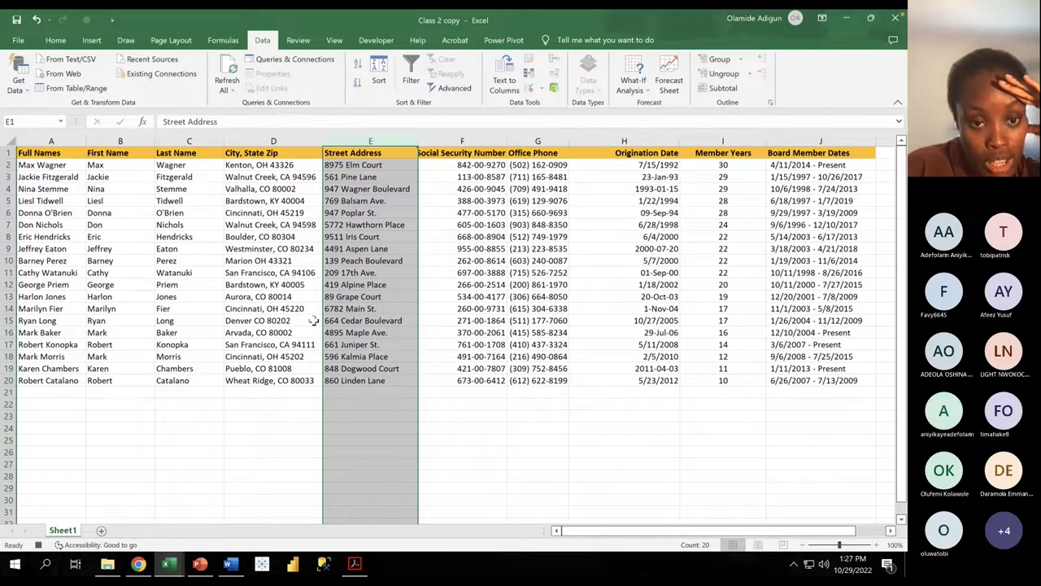
Step: Insert three empty columns E–G before Street Address, then select column D, City, State Zip
right_click(375, 143)
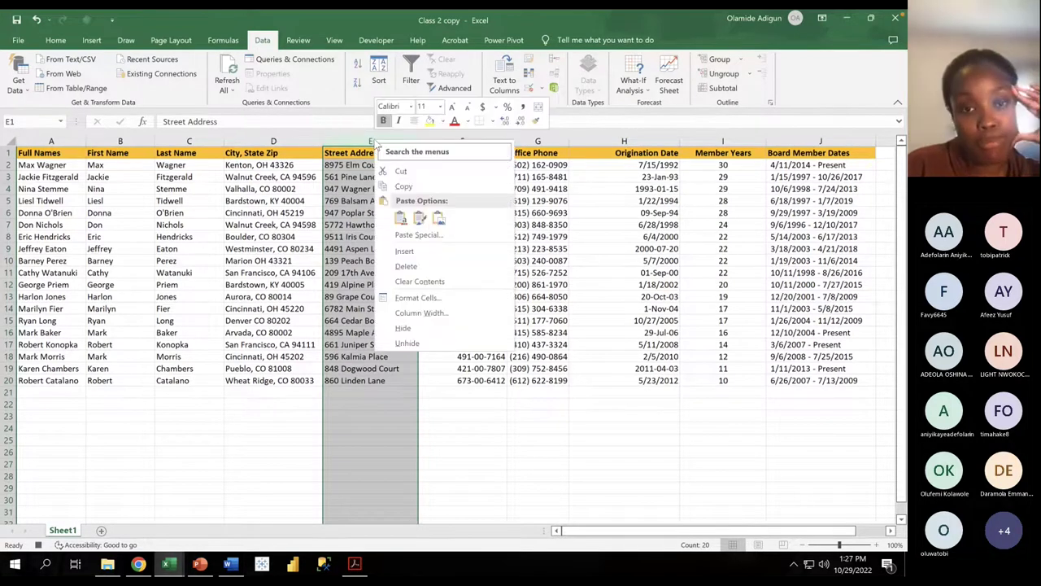
click(405, 251)
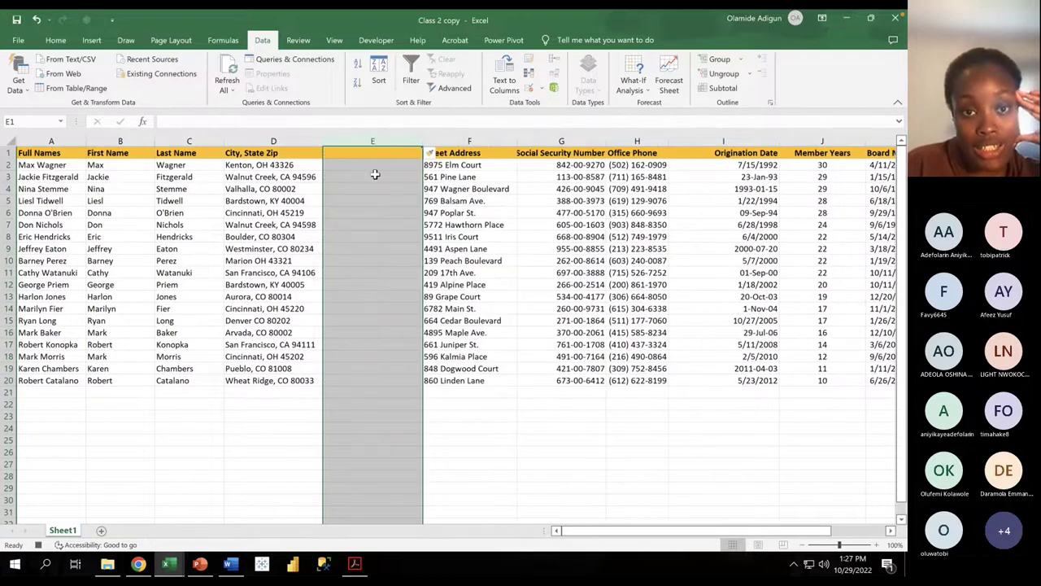
right_click(372, 143)
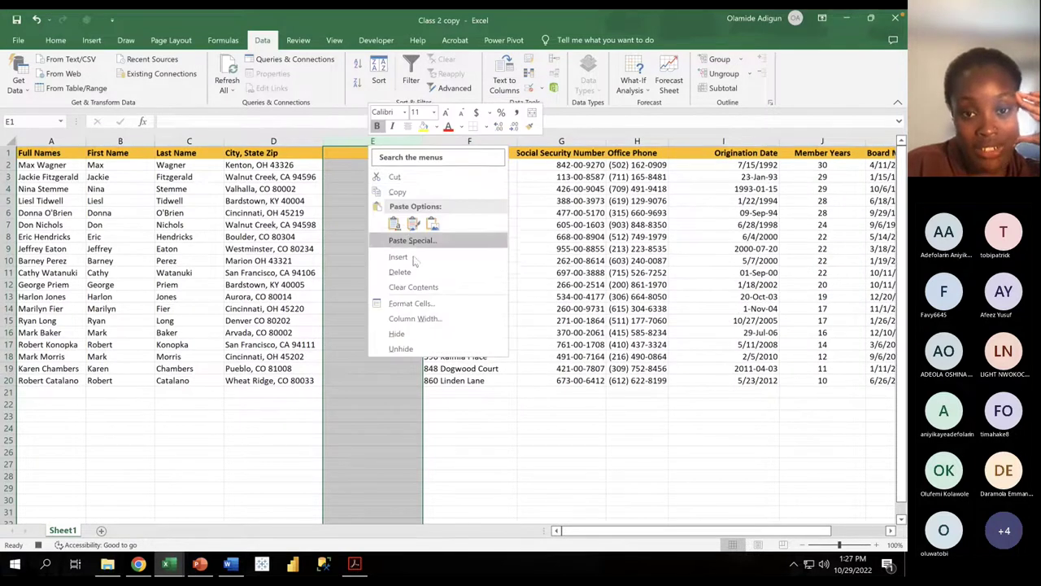
click(415, 259)
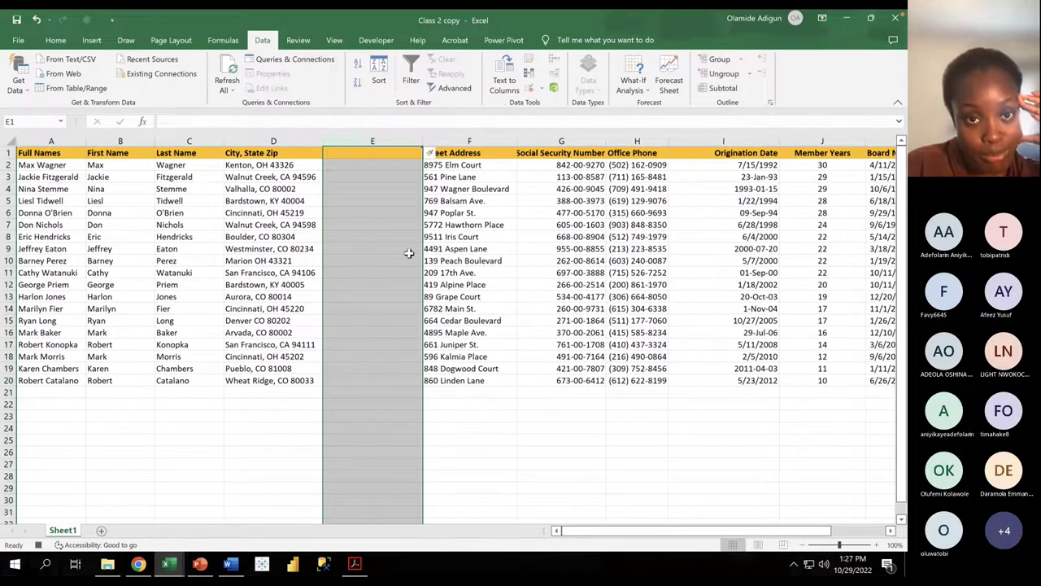
right_click(395, 143)
click(415, 252)
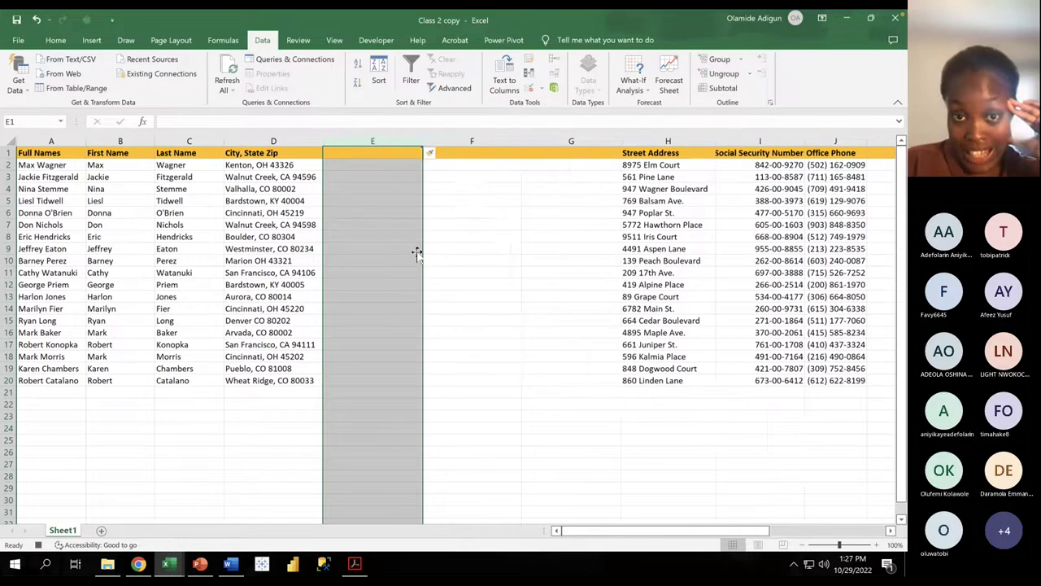
click(277, 130)
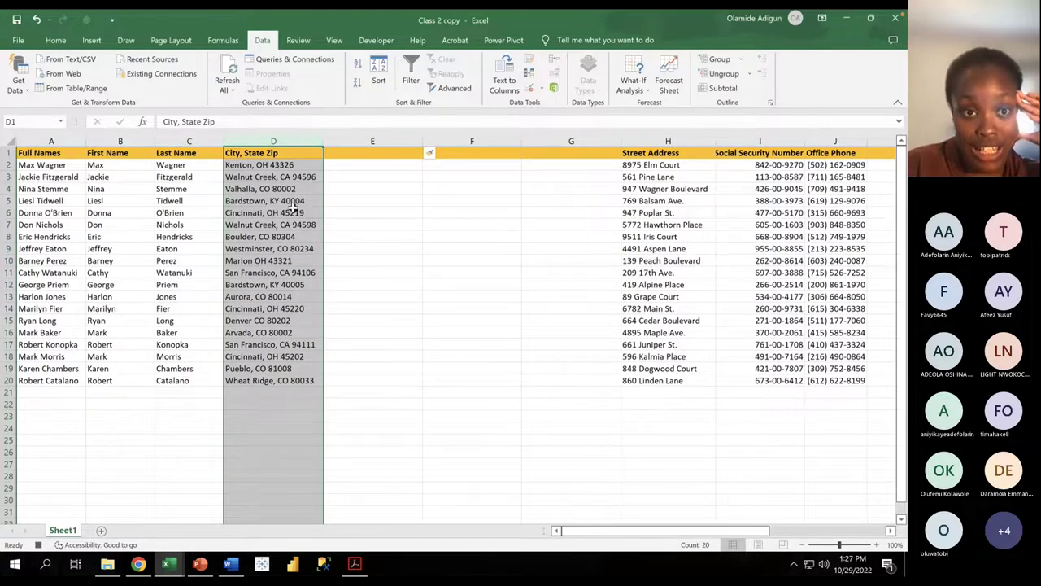
click(505, 85)
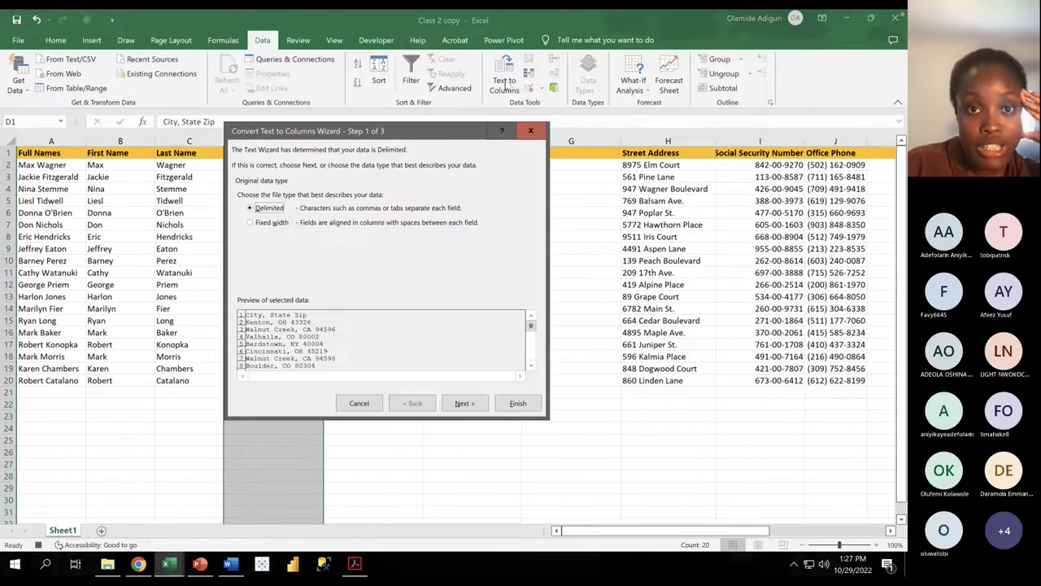
click(460, 404)
click(245, 236)
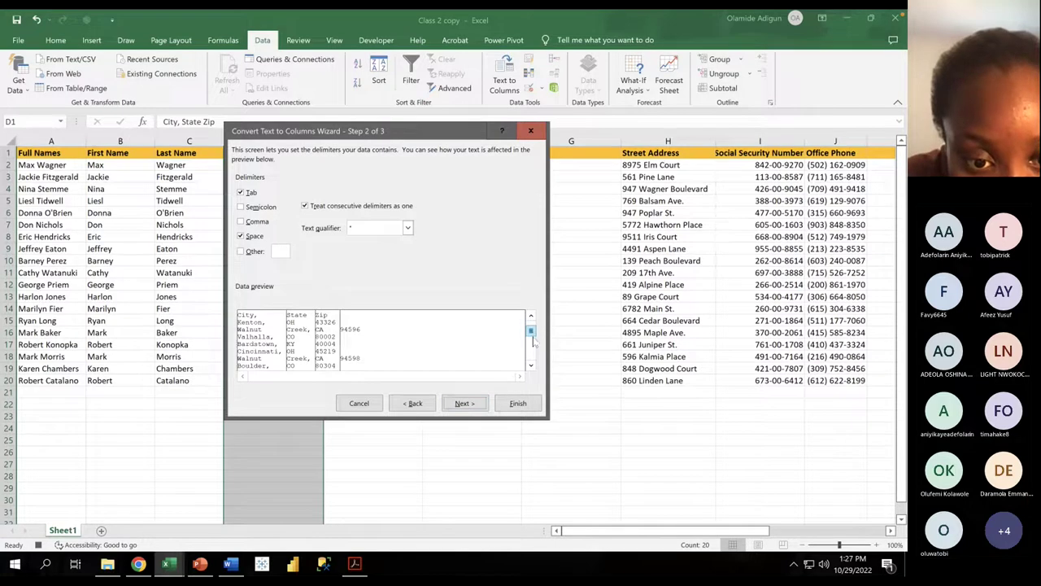
drag(533, 338, 532, 371)
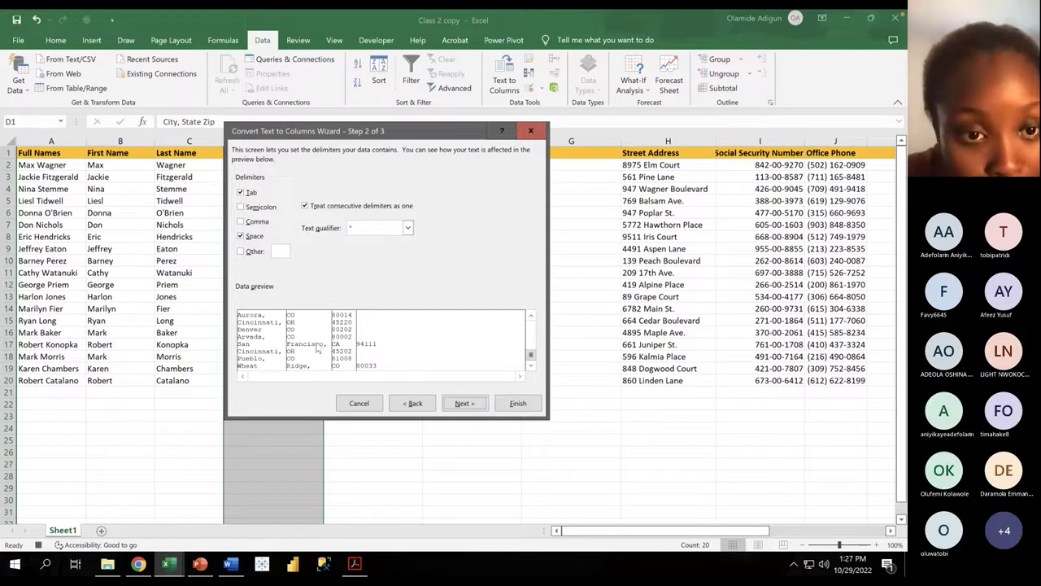
click(241, 236)
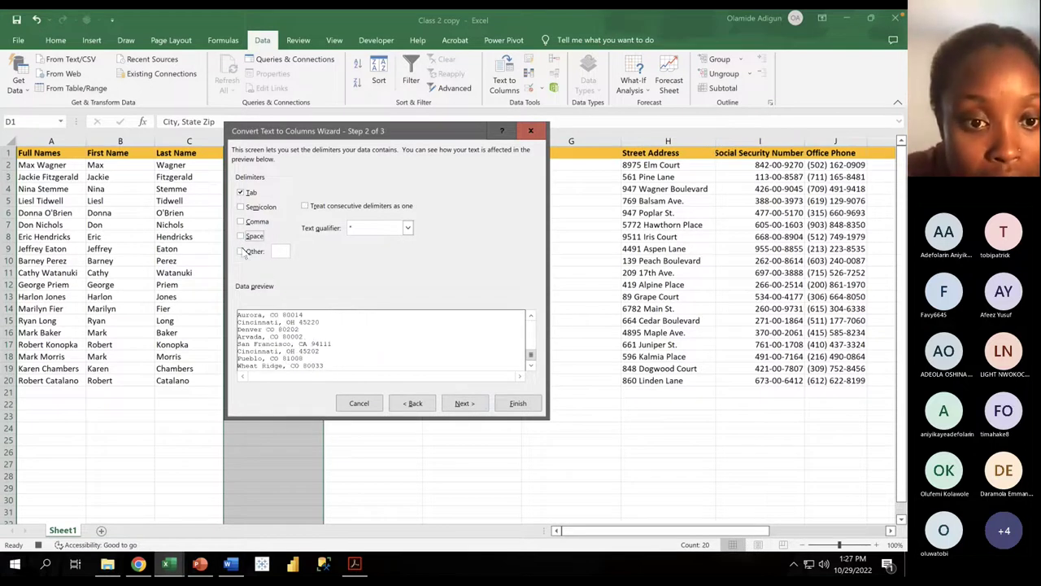
click(242, 251)
text(,)
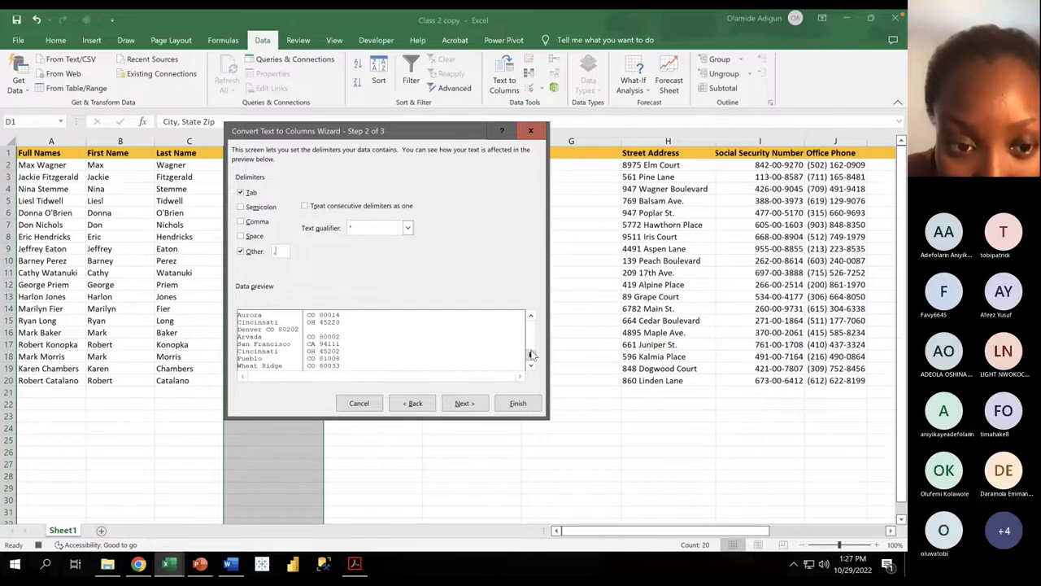
drag(532, 359, 537, 326)
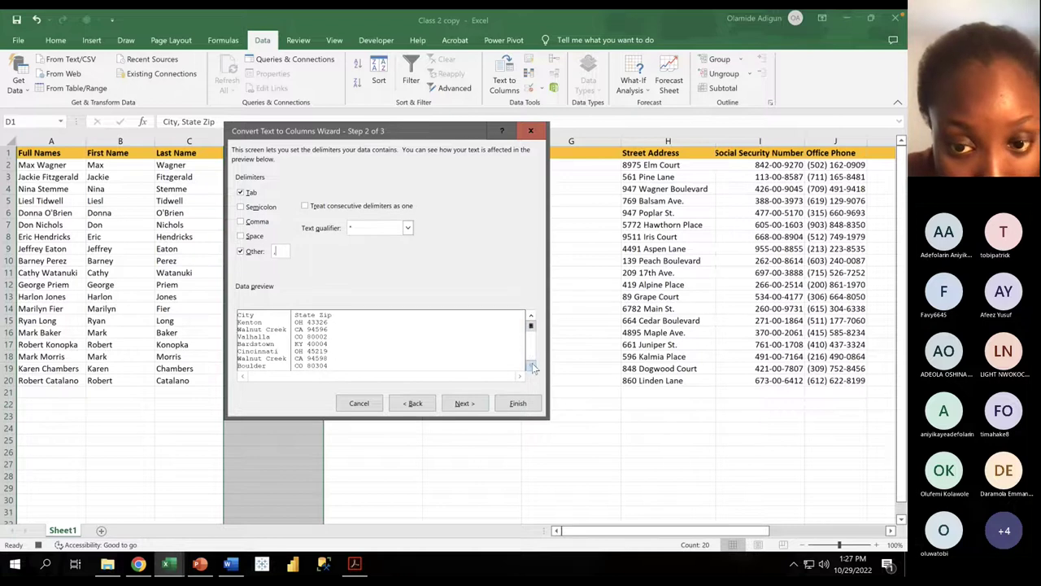
drag(530, 329, 529, 366)
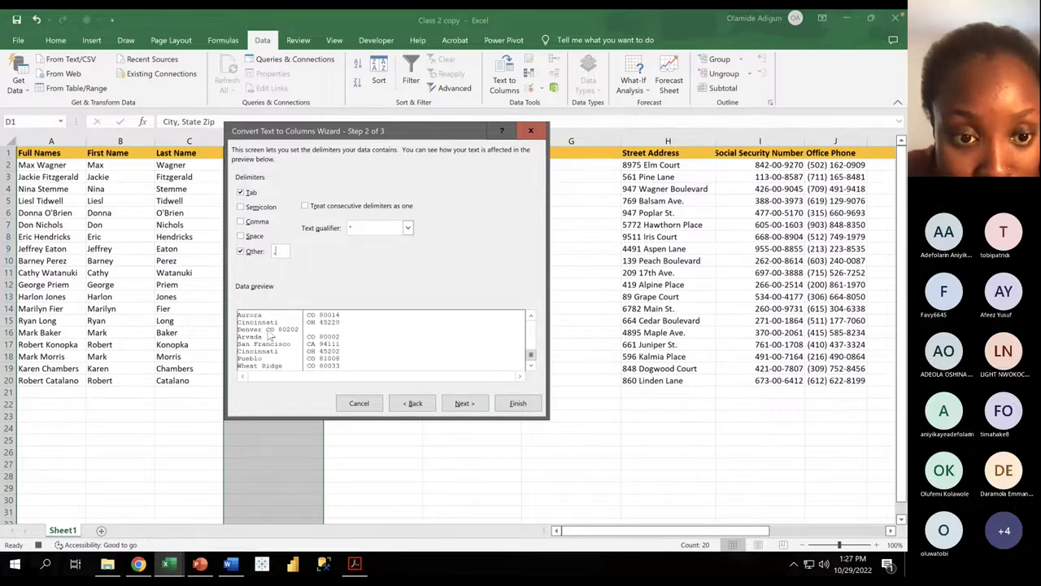
click(414, 403)
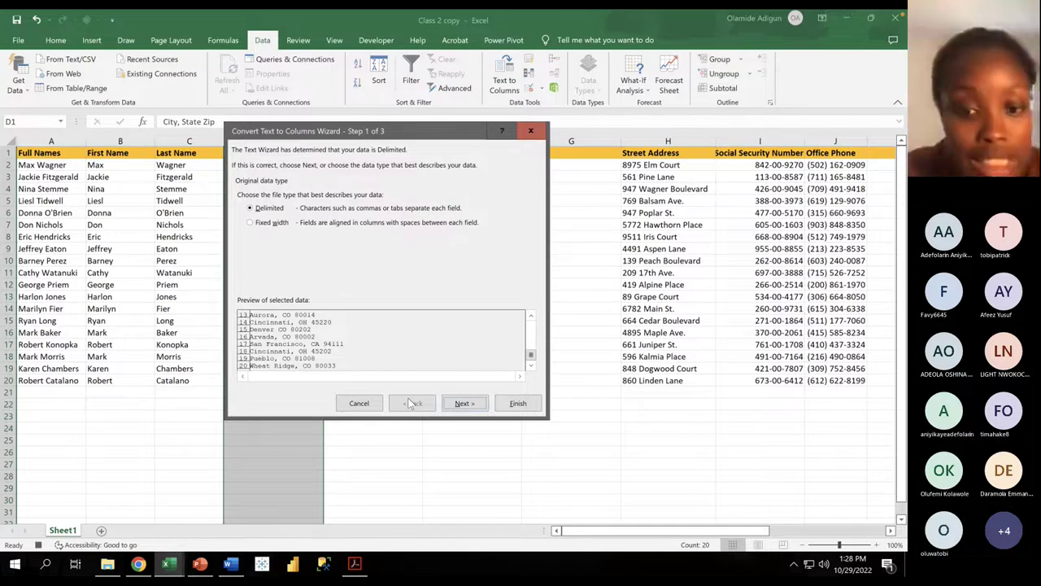
click(358, 402)
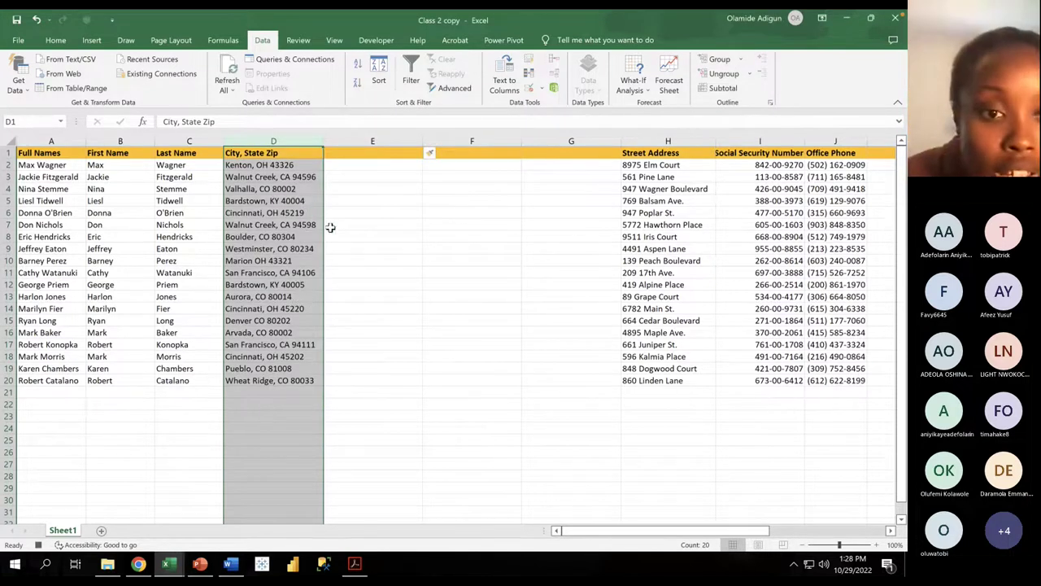
click(300, 256)
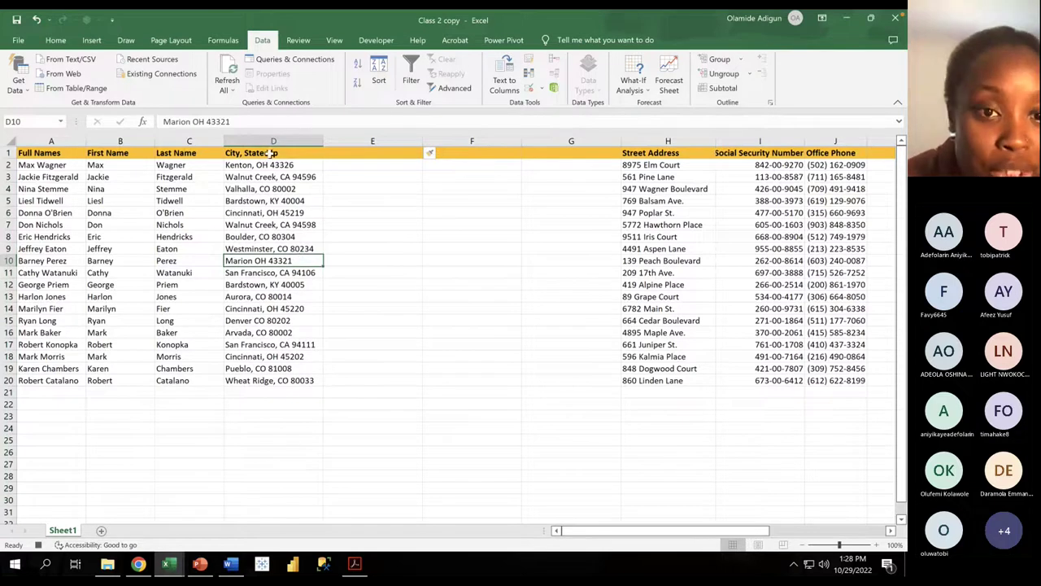
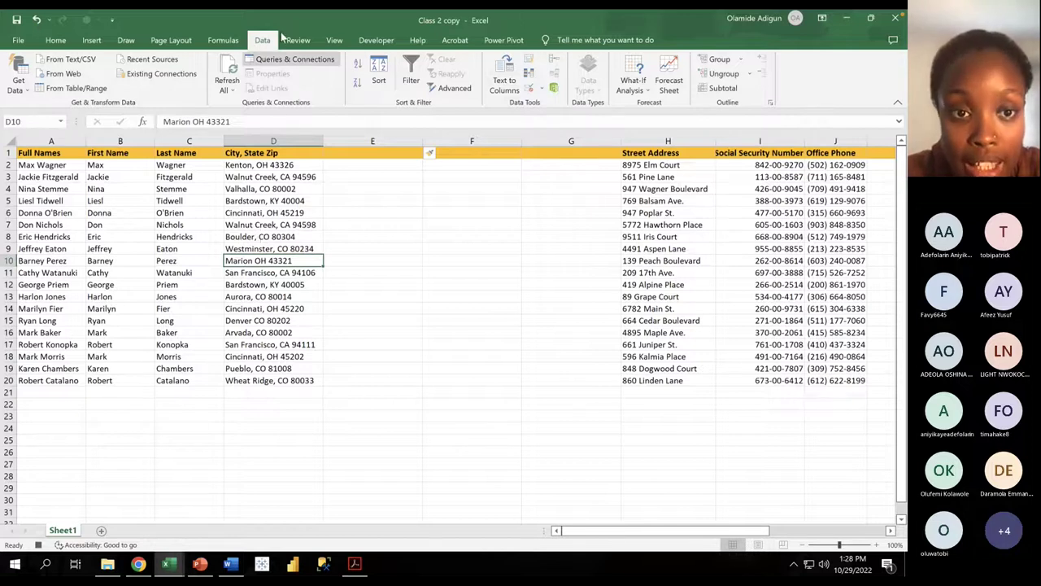
Step: Fill E2:E20 with =TRIM(D2) formulas and spot-check E11 and E15
click(281, 127)
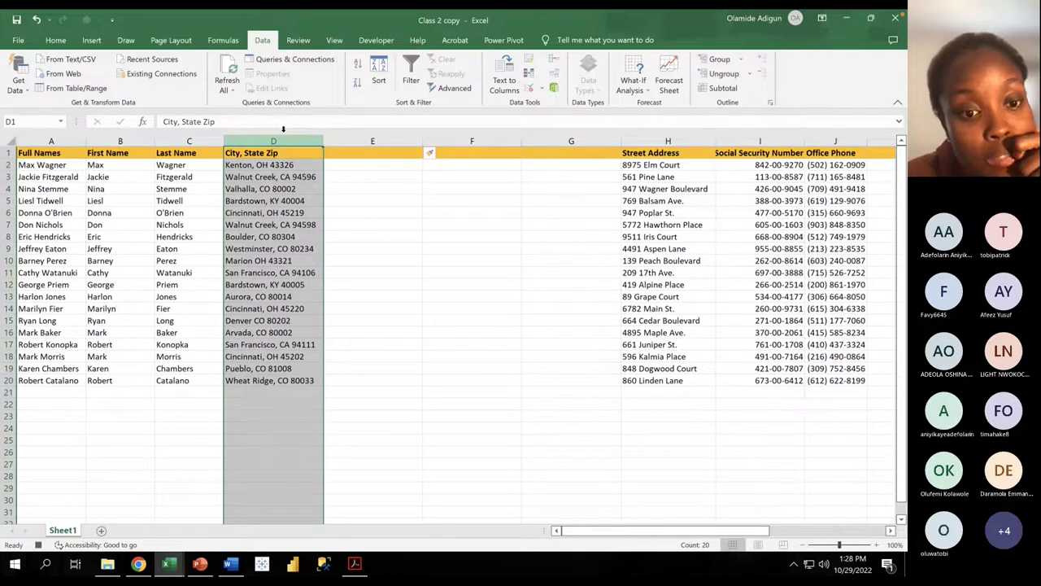
click(344, 152)
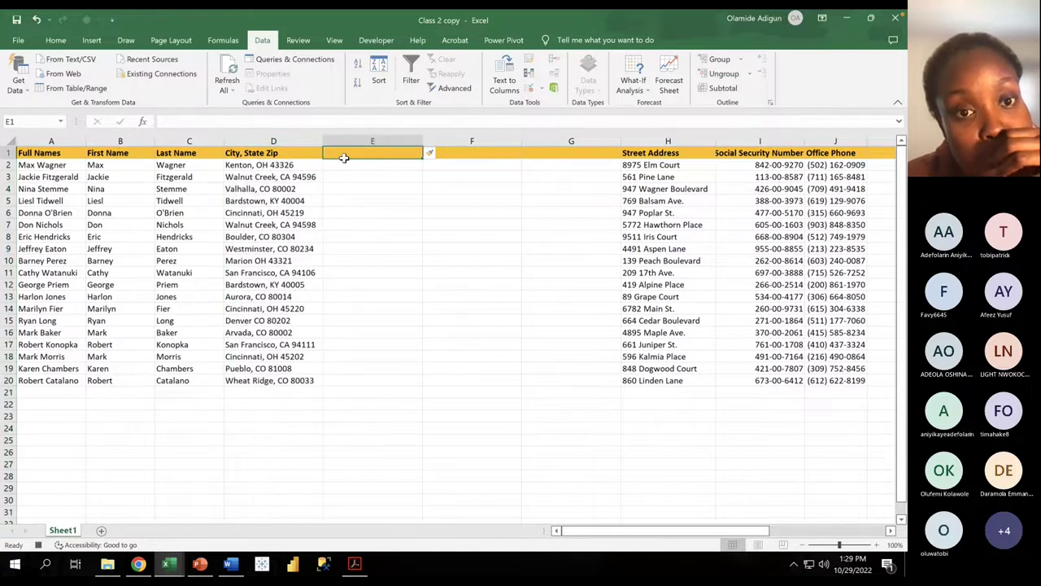
click(344, 159)
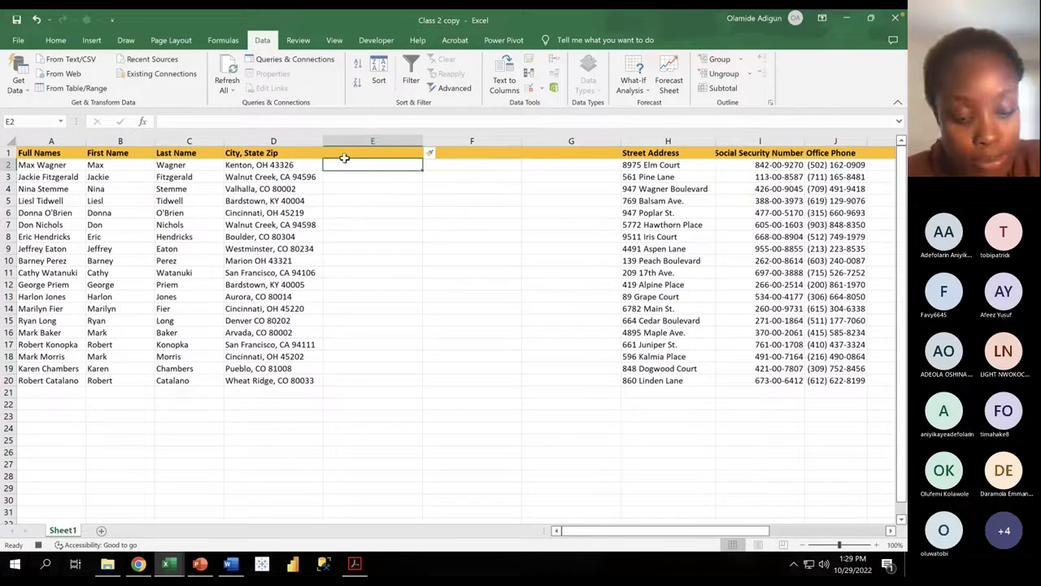
text(=)
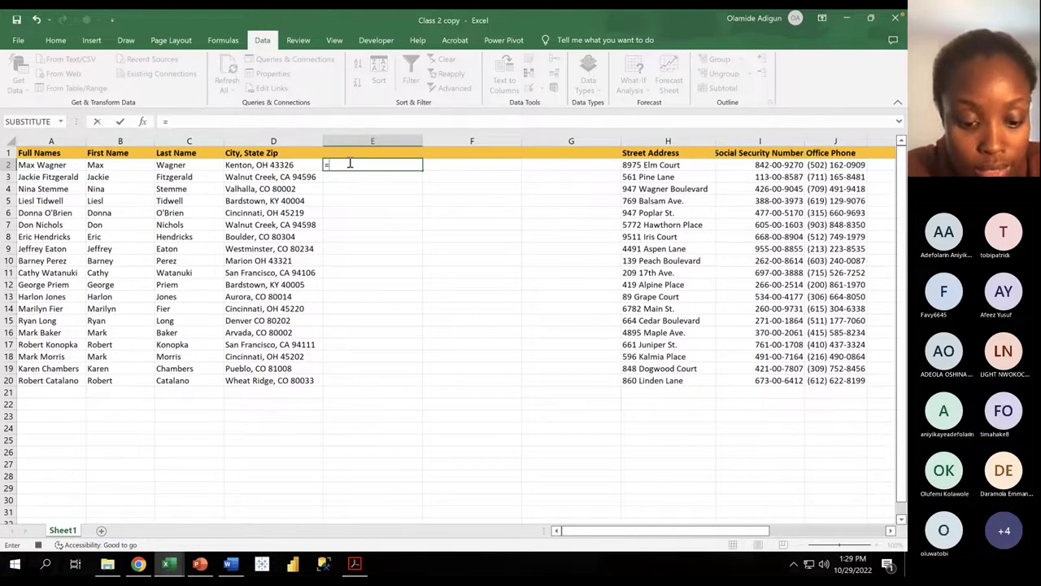
text(trim)
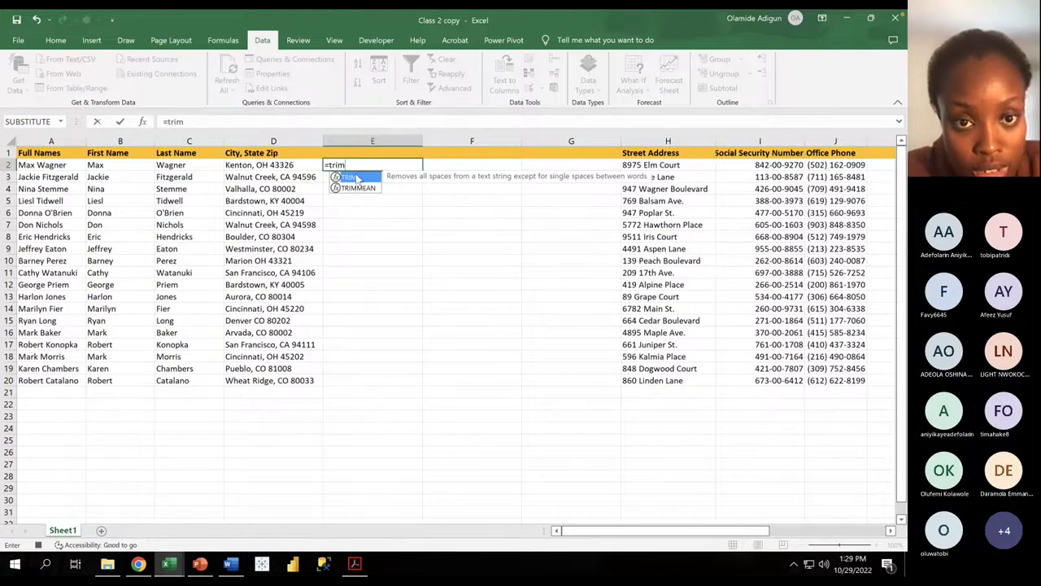
double_click(355, 177)
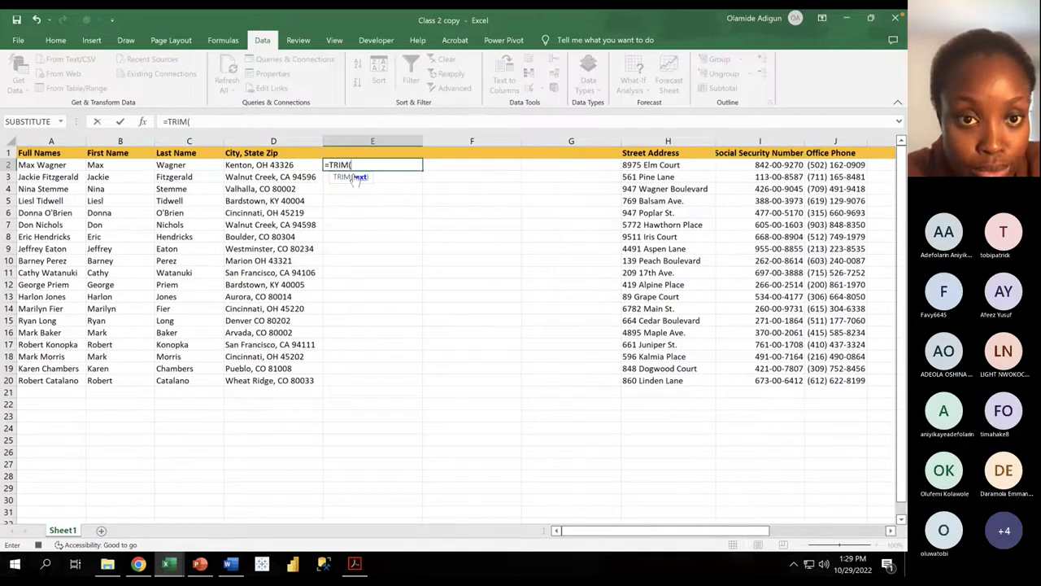
click(267, 165)
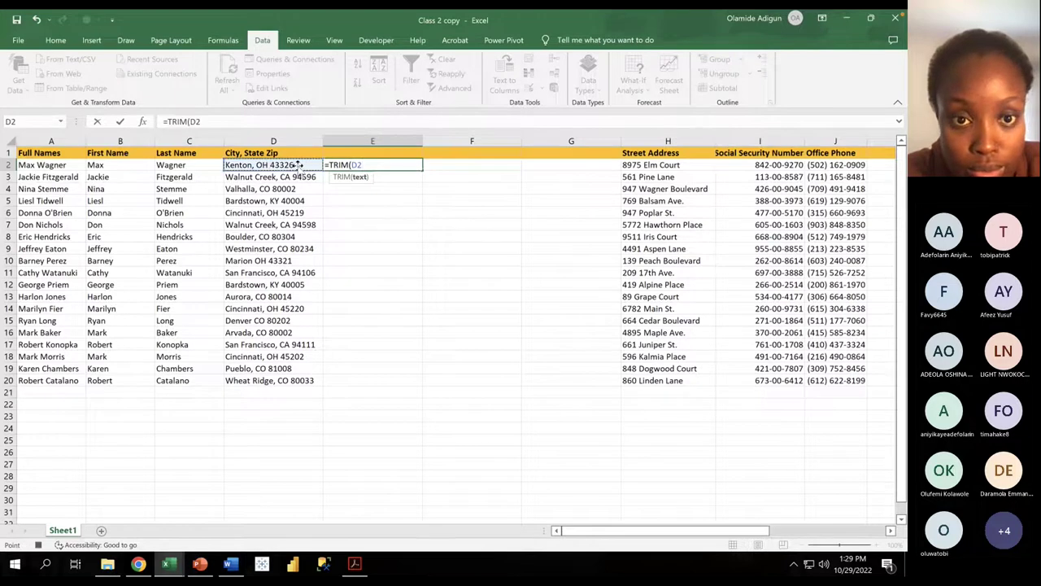
text())
key(Return)
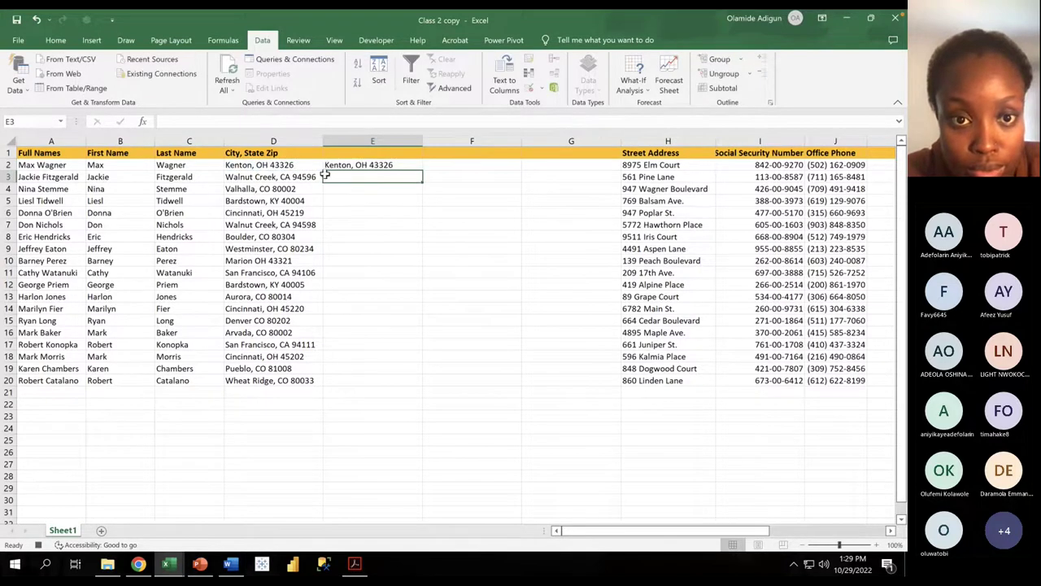
click(348, 162)
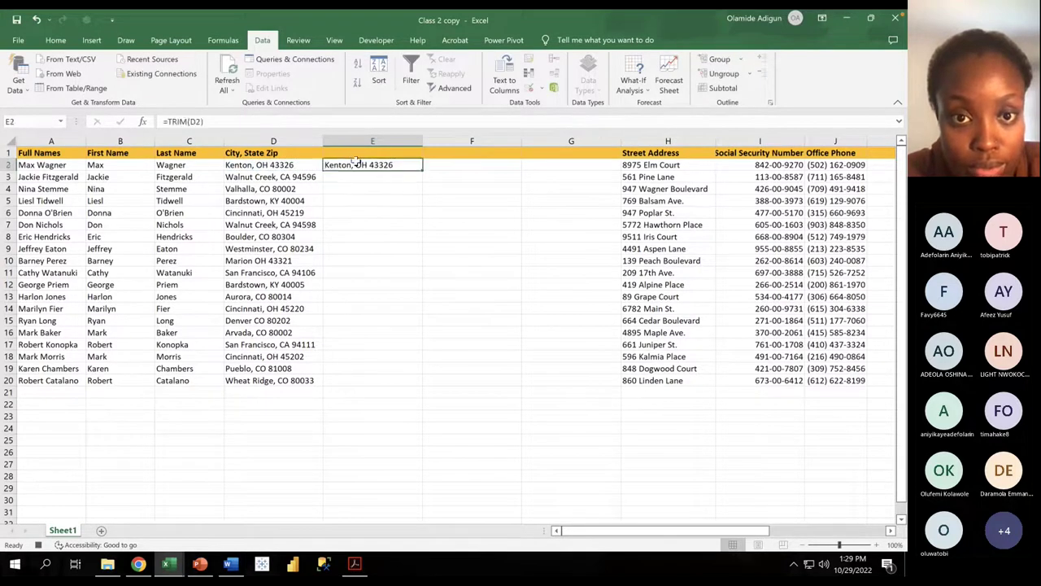
double_click(416, 165)
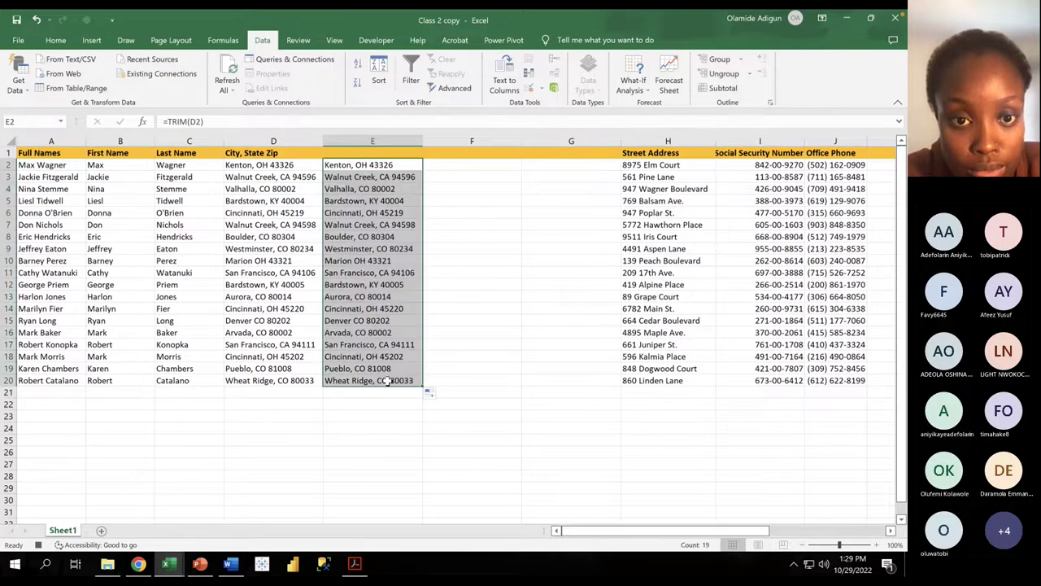
click(371, 271)
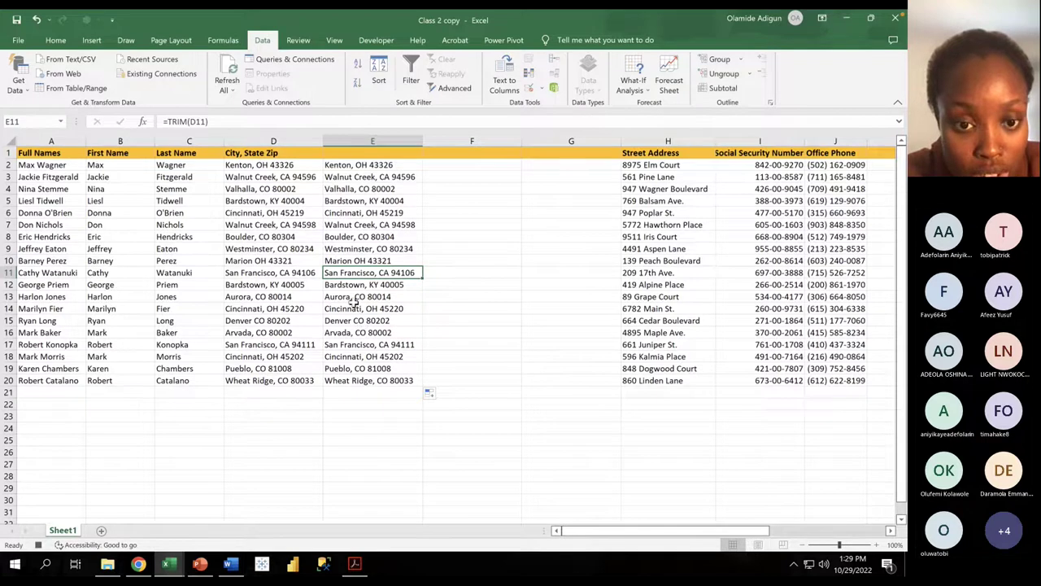
click(349, 321)
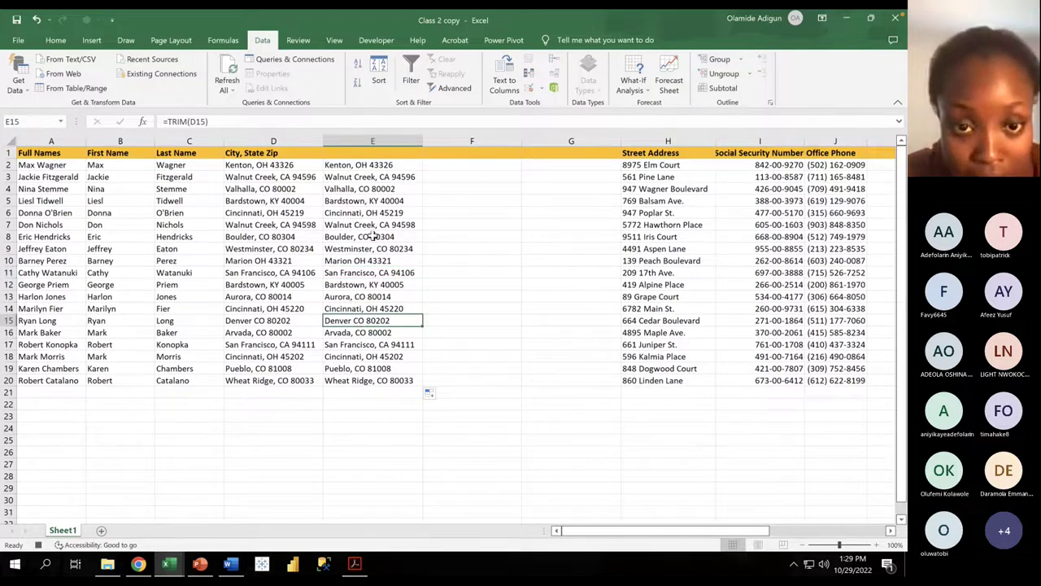
Step: Undo the TRIM formulas and insert a fresh blank column at E
key(ctrl+z)
key(ctrl+z)
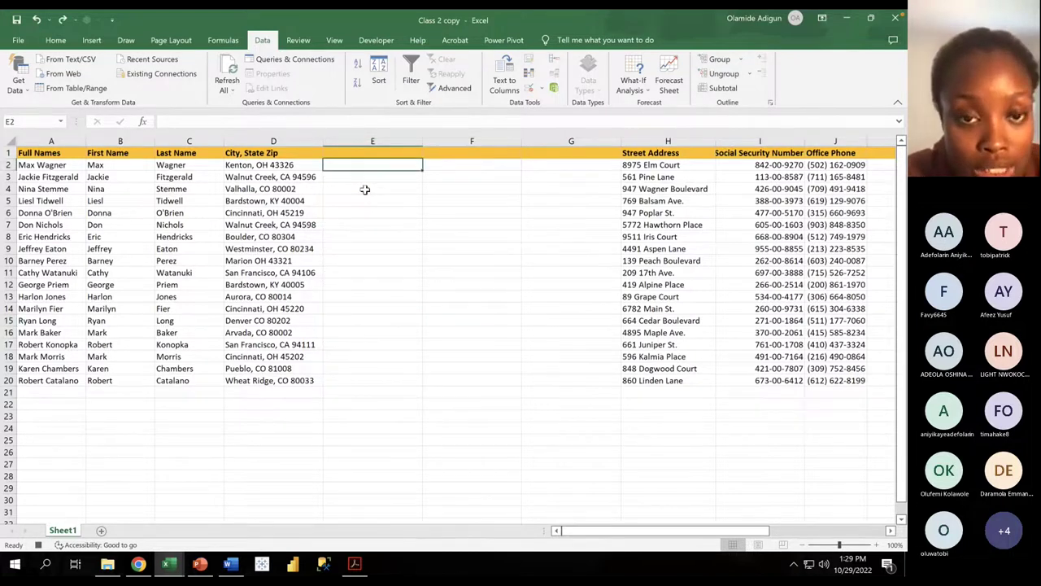
key(ctrl+z)
click(365, 189)
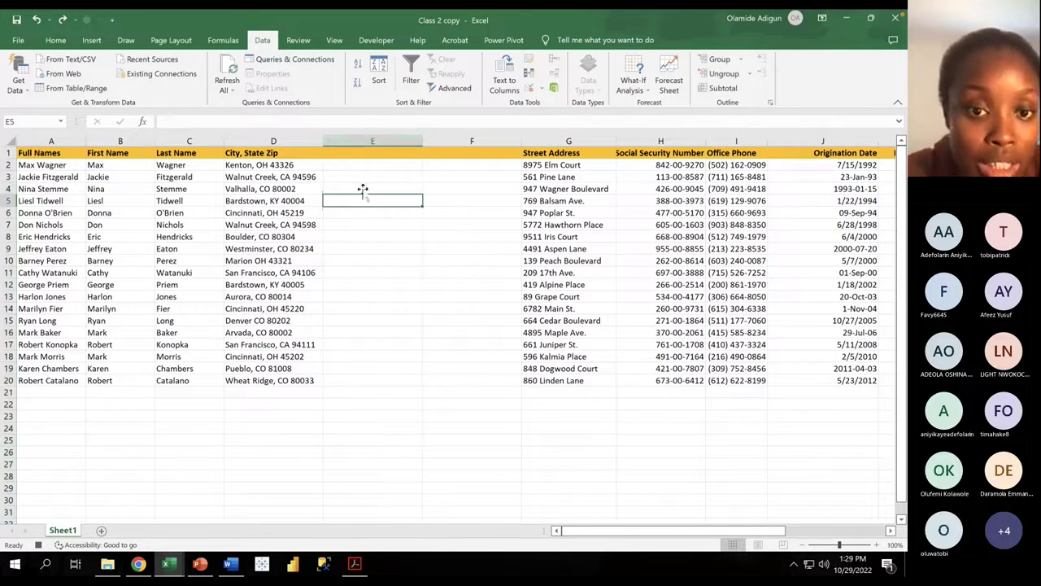
right_click(382, 144)
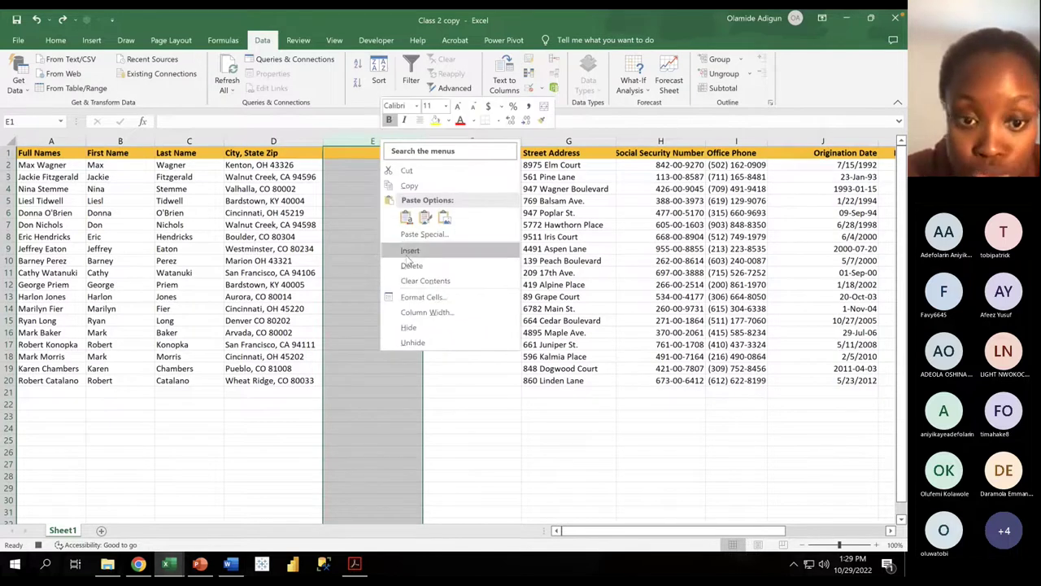
key(Escape)
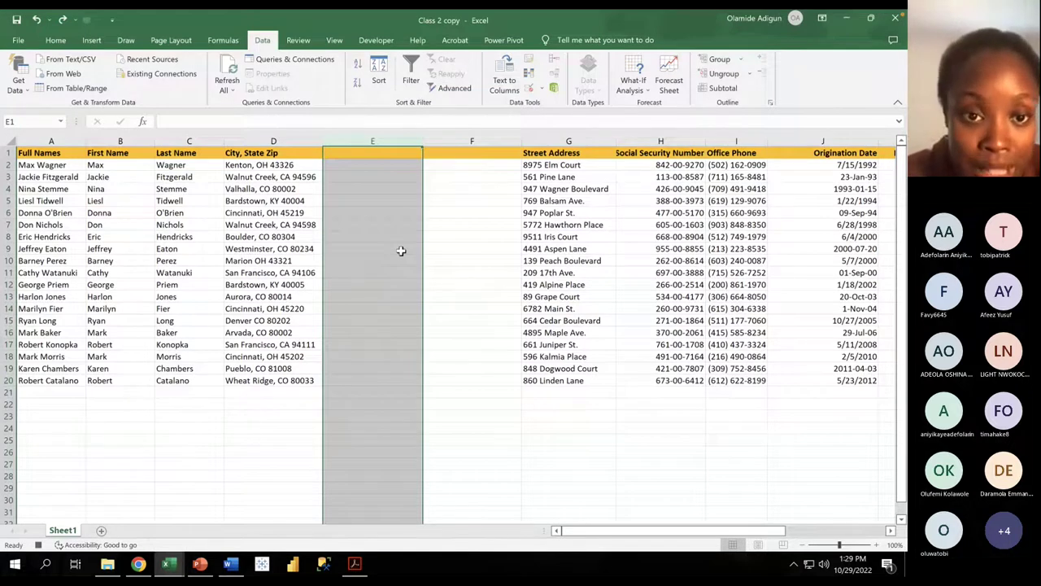
key(ctrl+shift+plus)
click(342, 166)
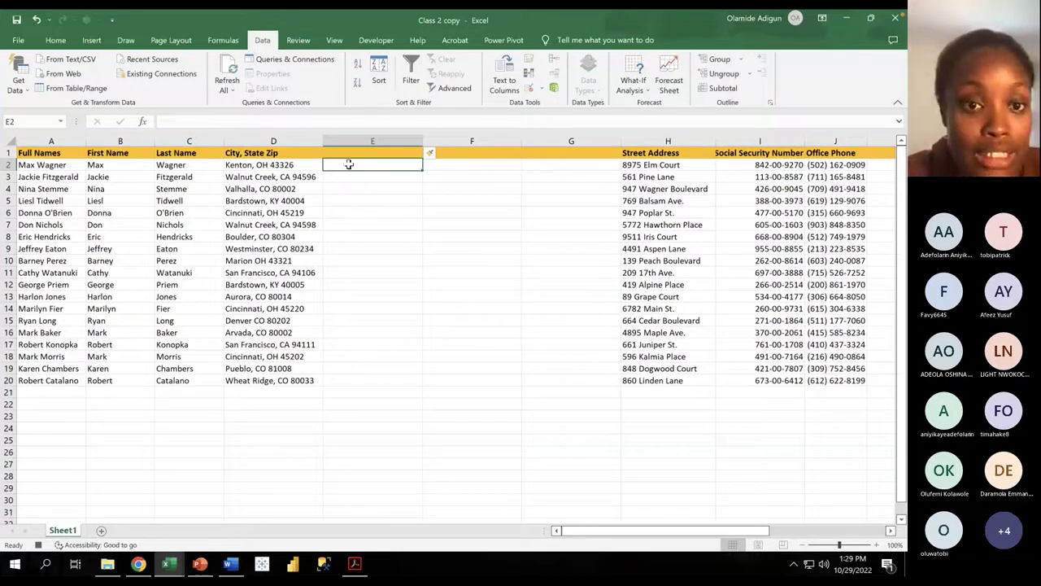
Step: Re-enter =TRIM(D2) in E2, fill it to row 20, and head column E 'City, State, Zip'
text(=)
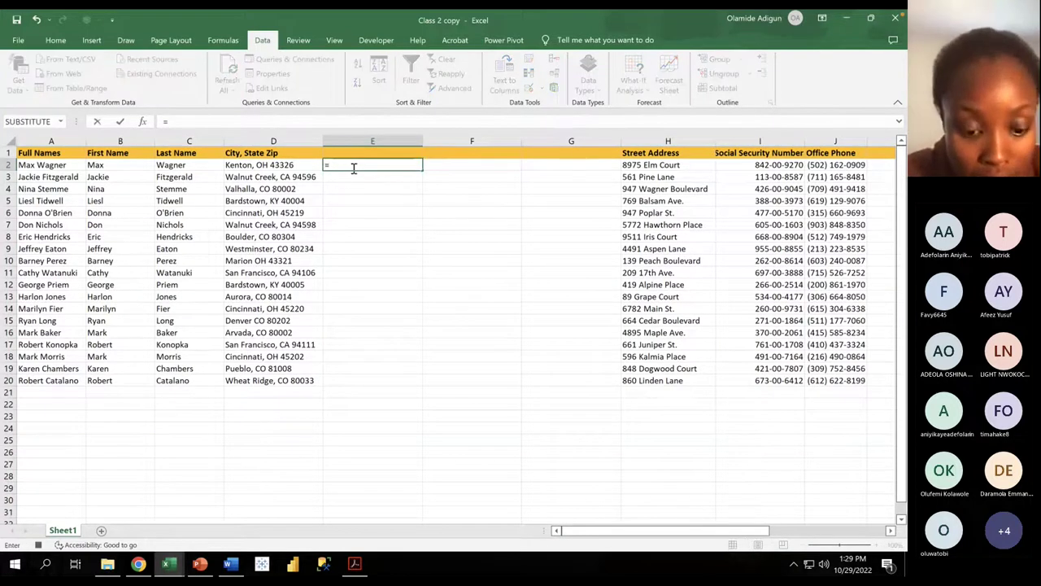
text(TRIM)
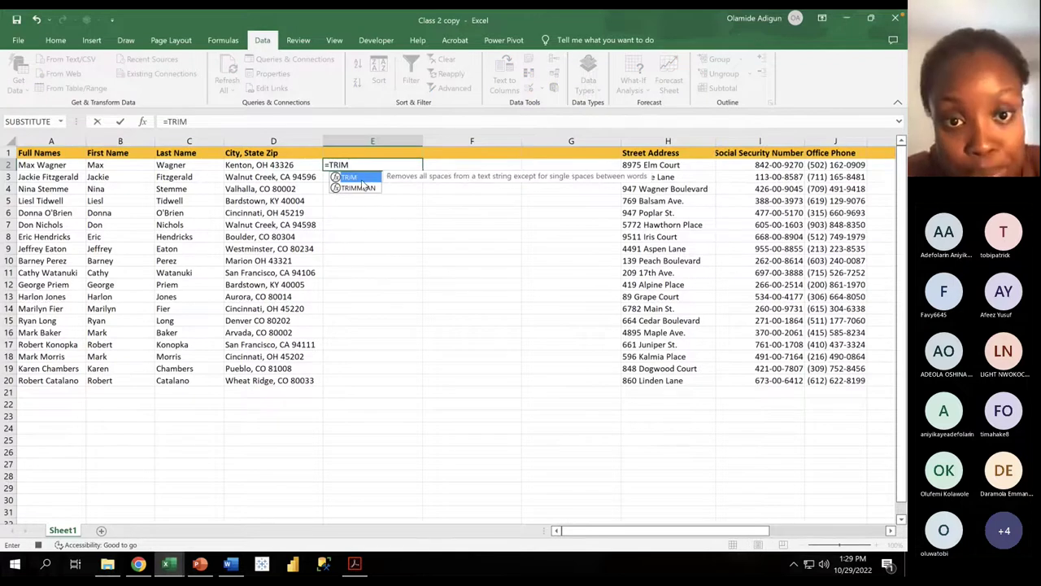
double_click(356, 177)
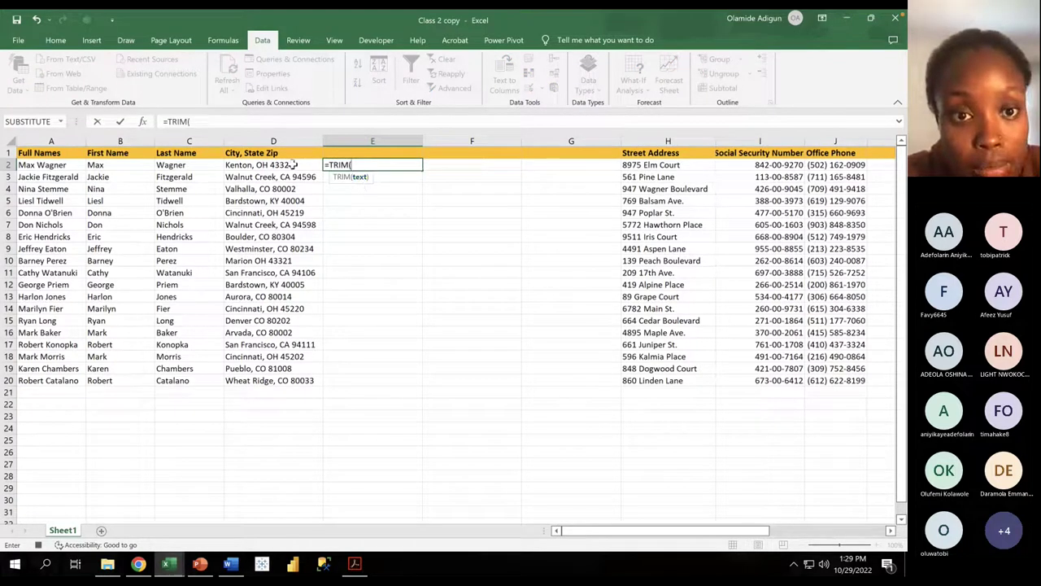
key(BackSpace)
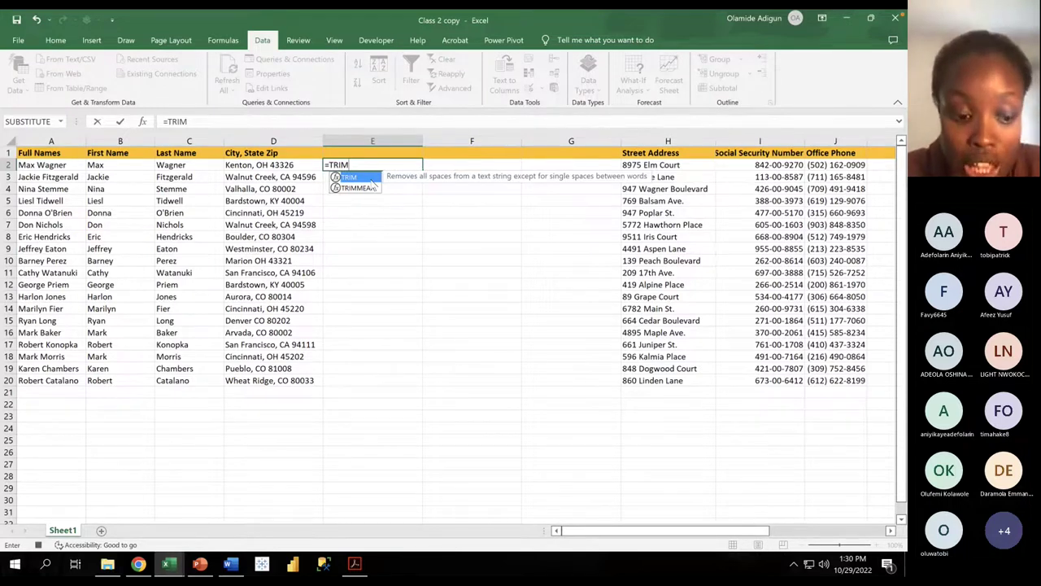
double_click(372, 179)
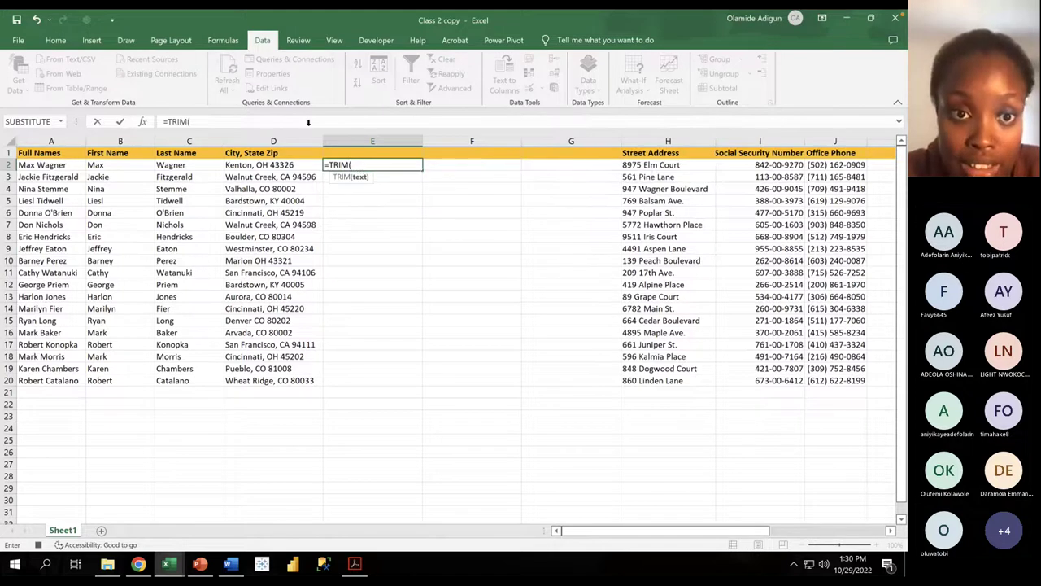
click(285, 165)
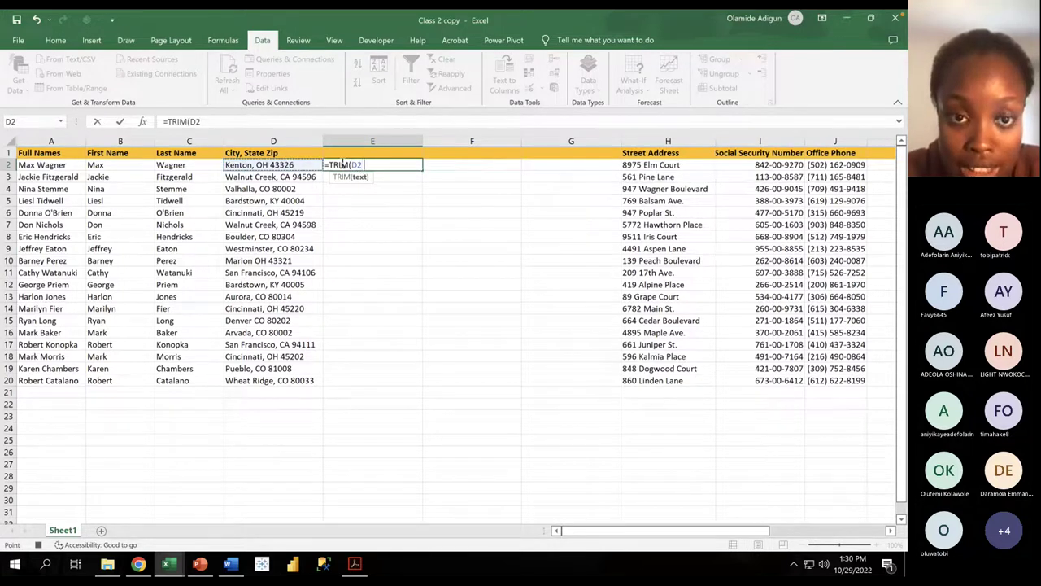
text())
key(Return)
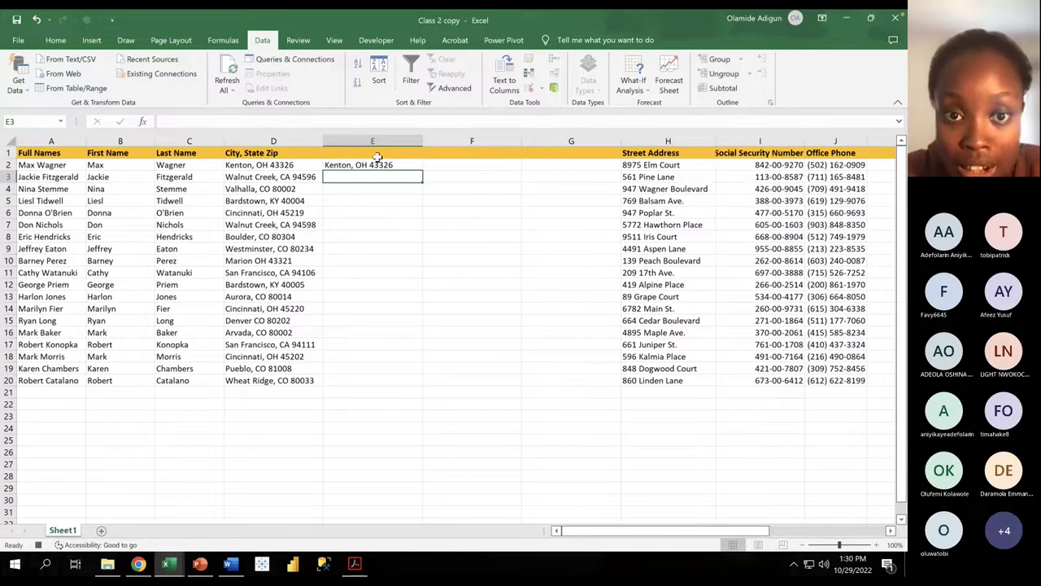
click(376, 164)
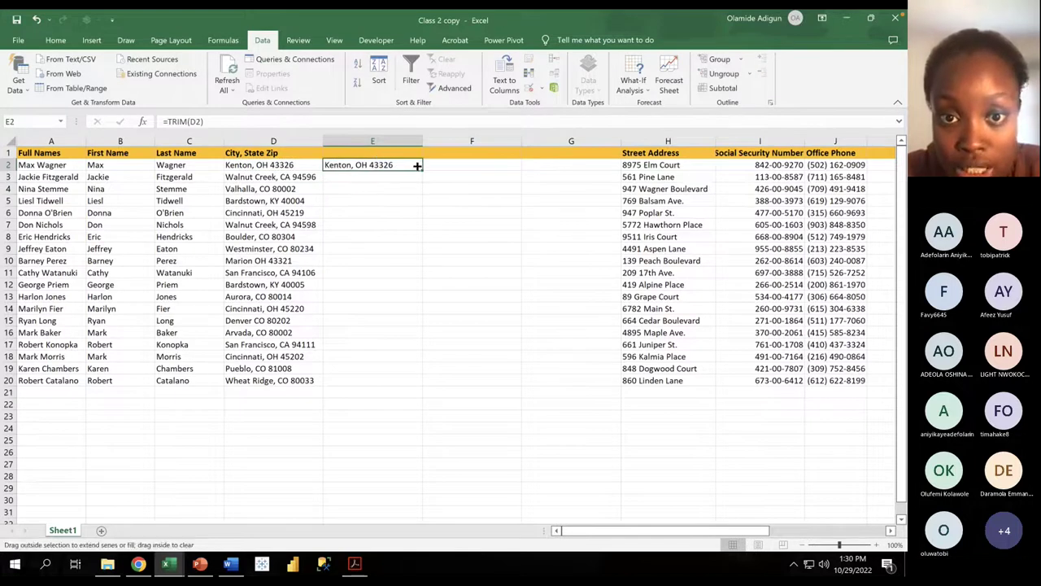
double_click(416, 165)
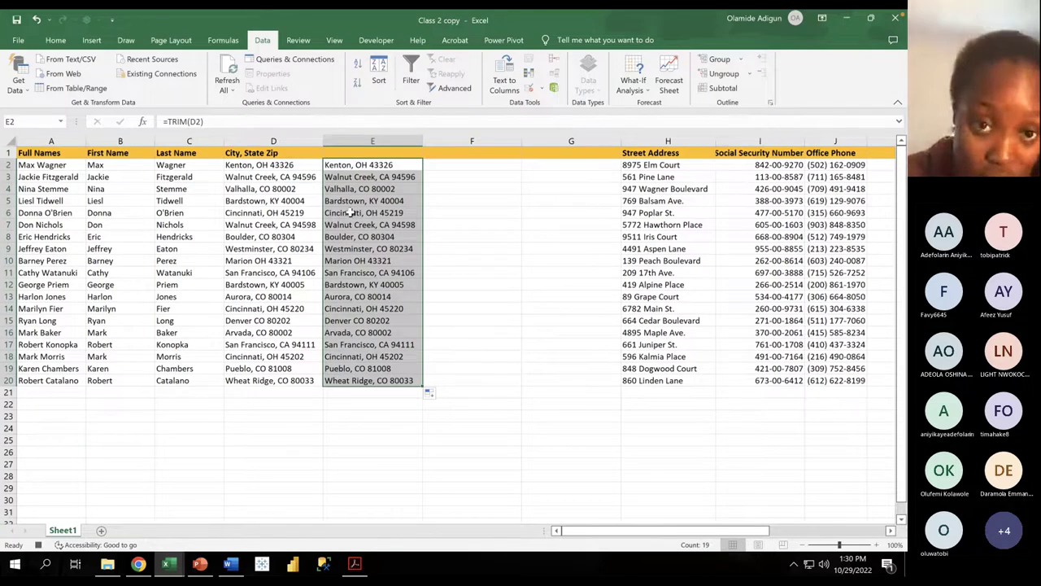
click(346, 153)
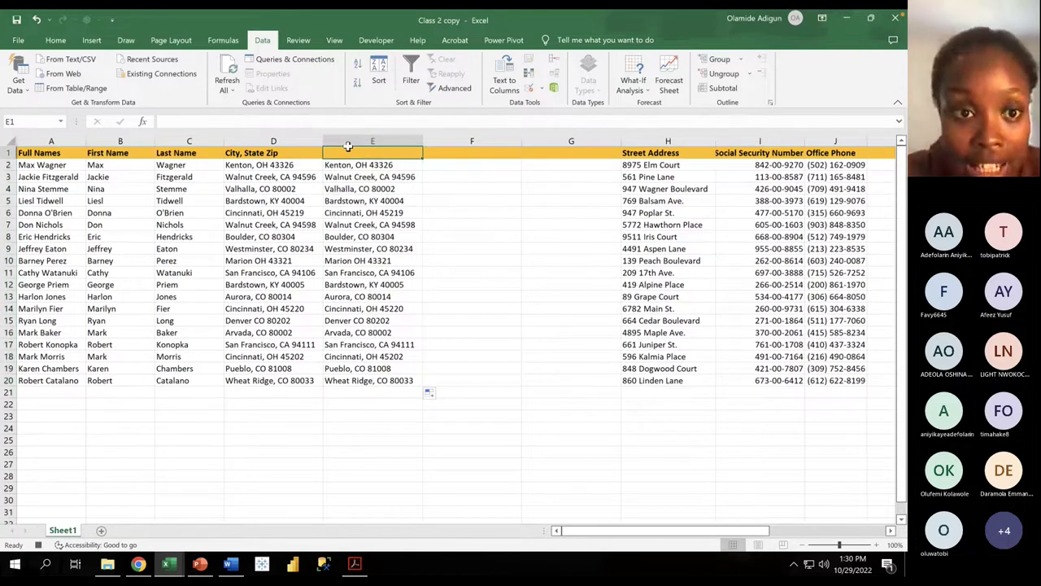
text(City)
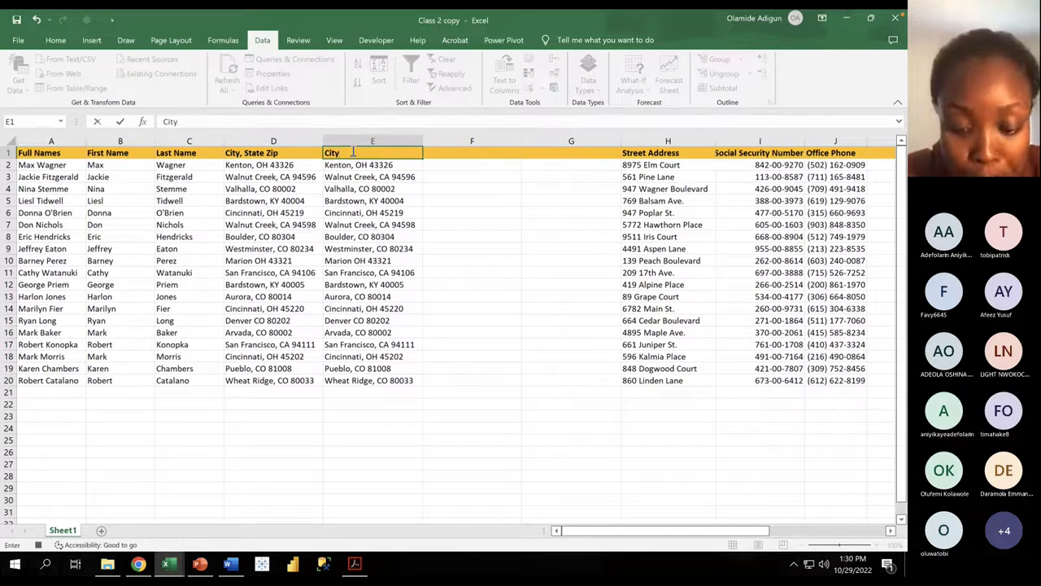
text(,)
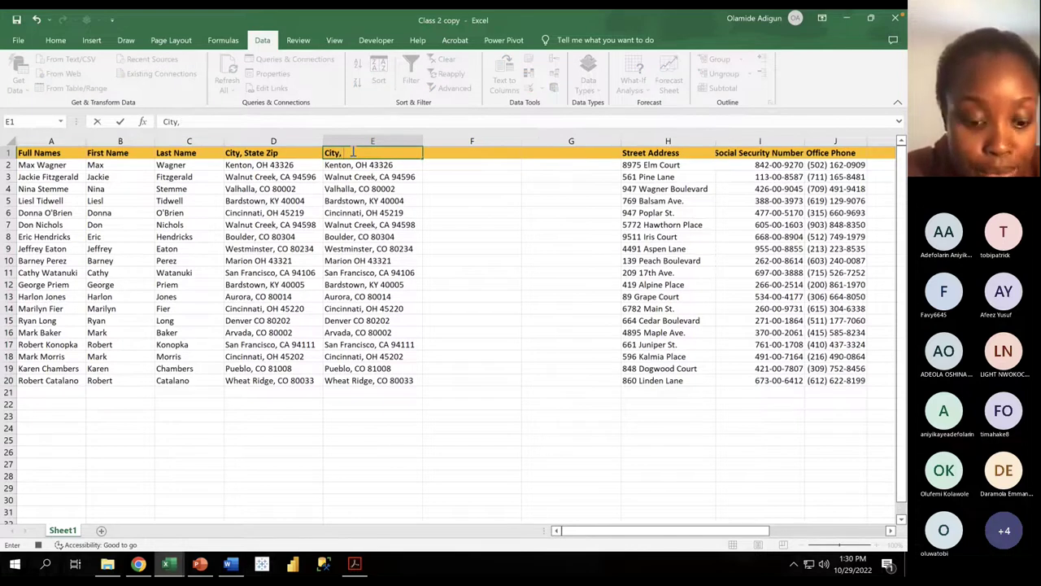
text( Sta)
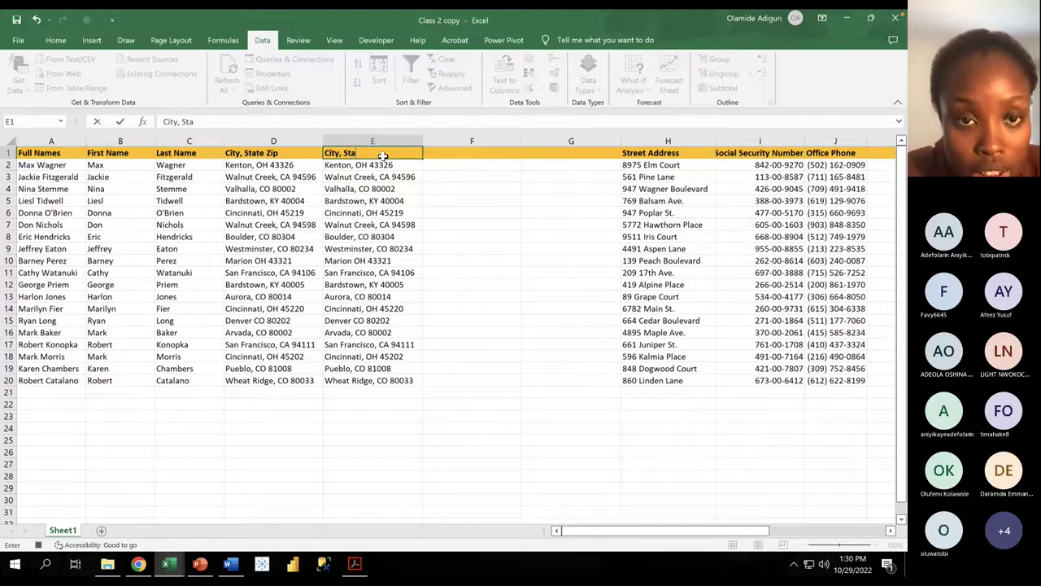
text(te)
text(,)
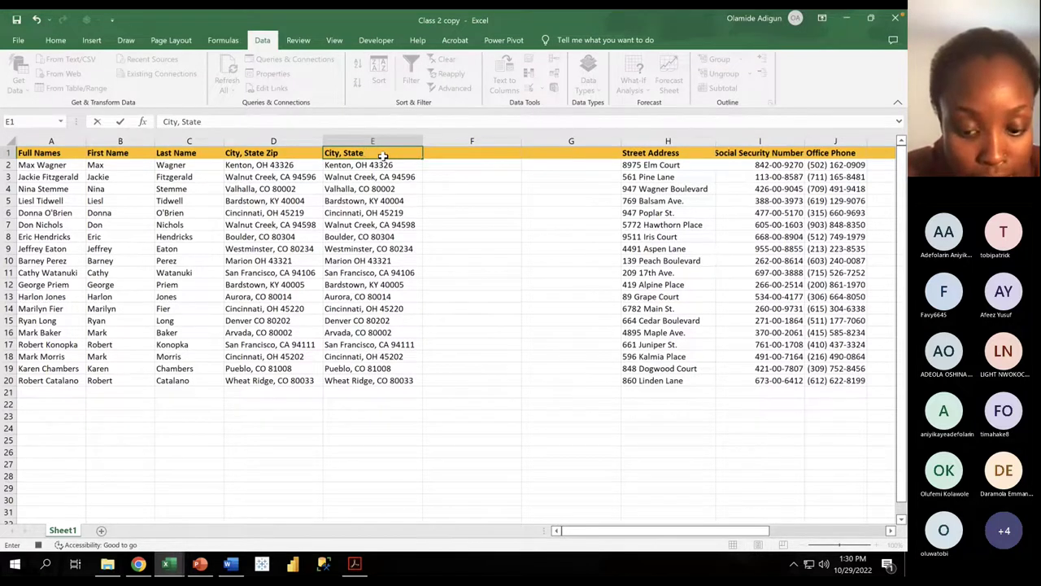
text( Zip)
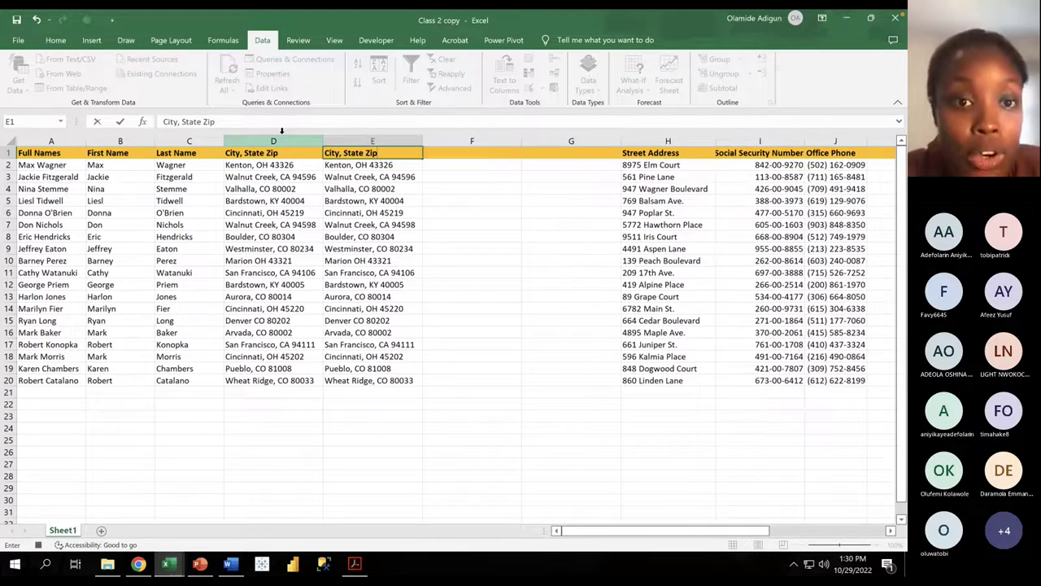
click(281, 130)
right_click(293, 151)
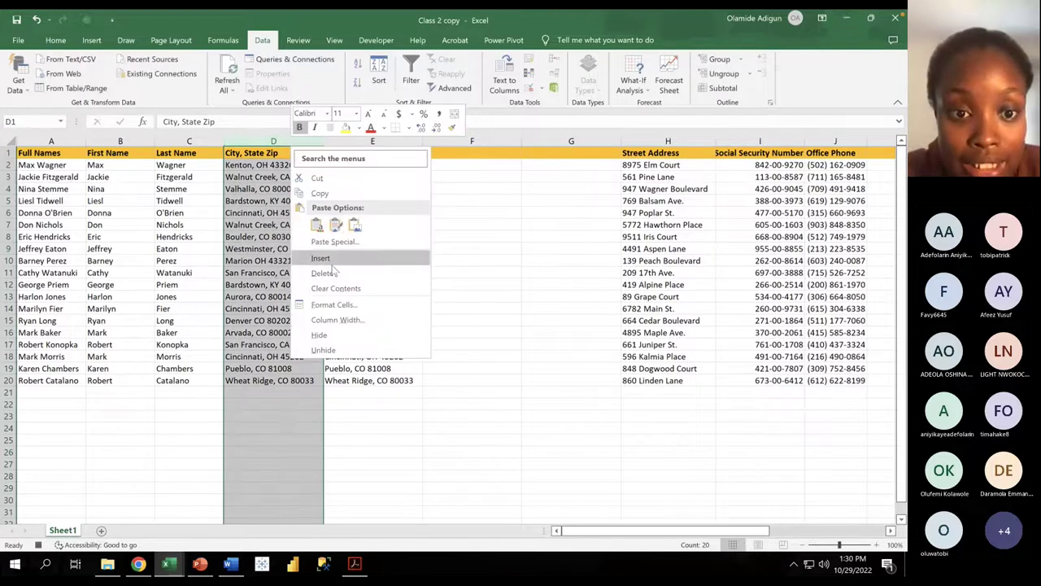
key(Escape)
key(ctrl+minus)
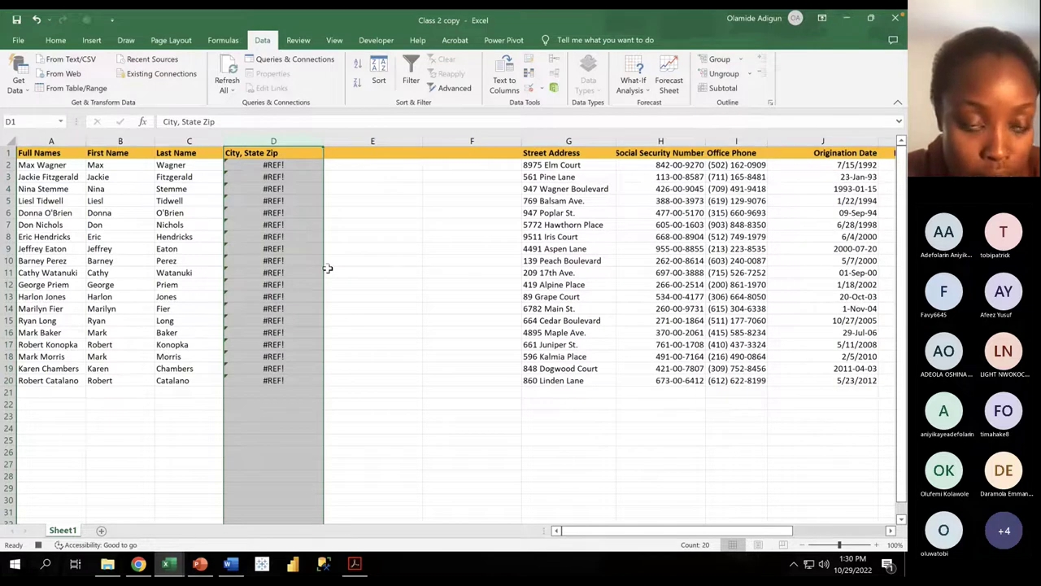
key(ctrl+z)
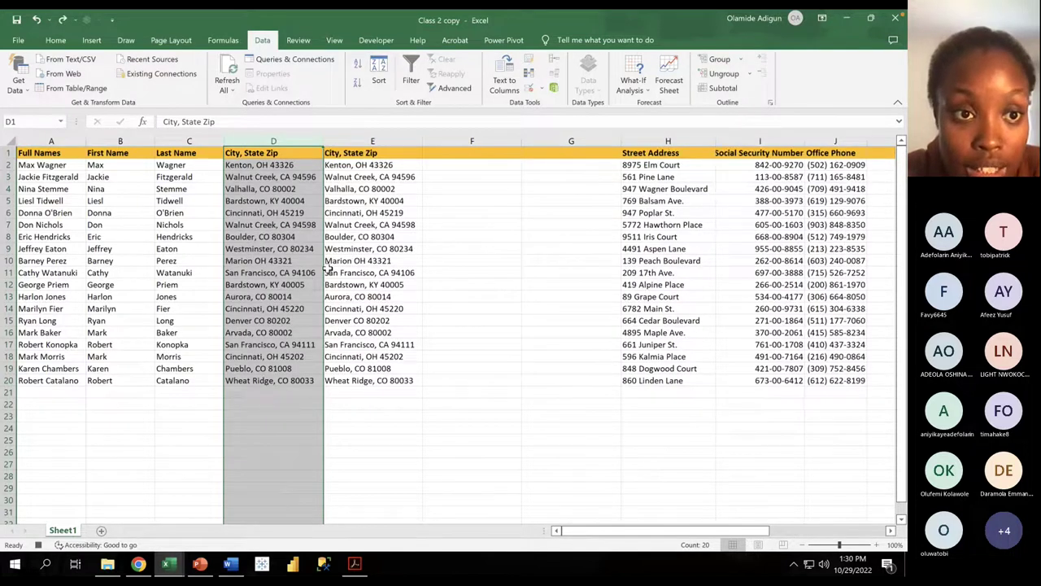
click(360, 163)
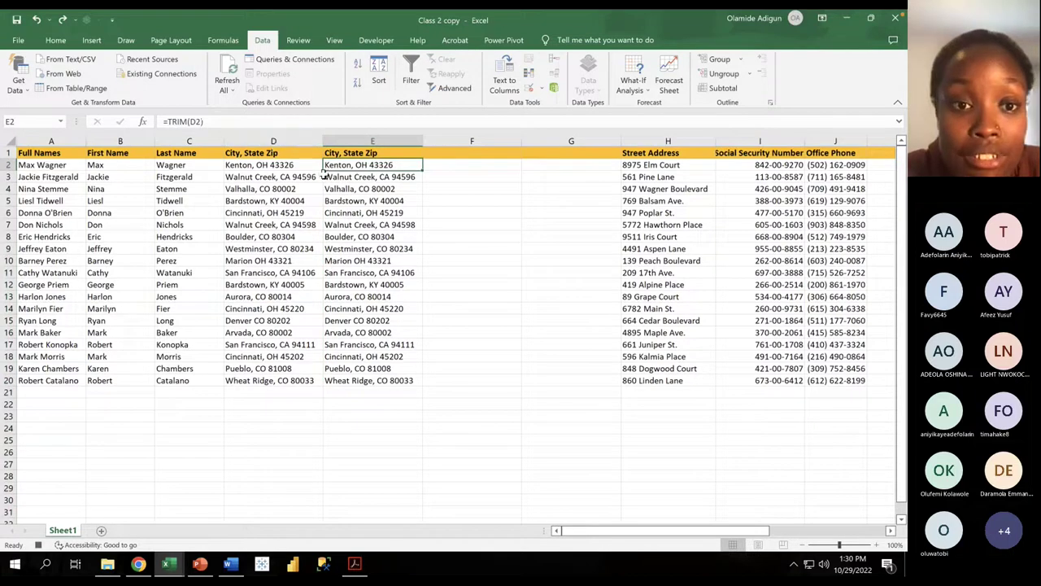
click(272, 162)
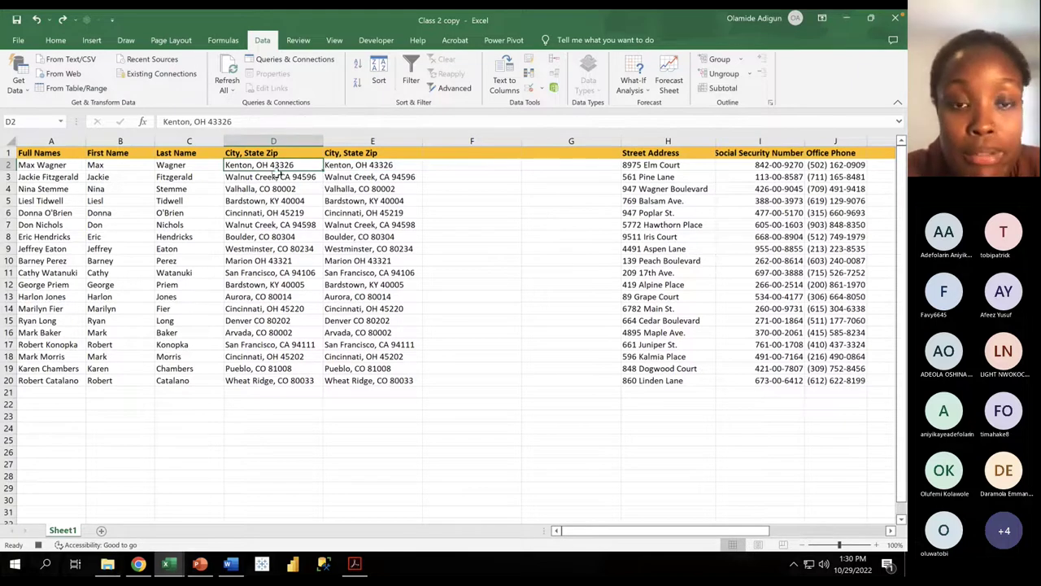
click(348, 141)
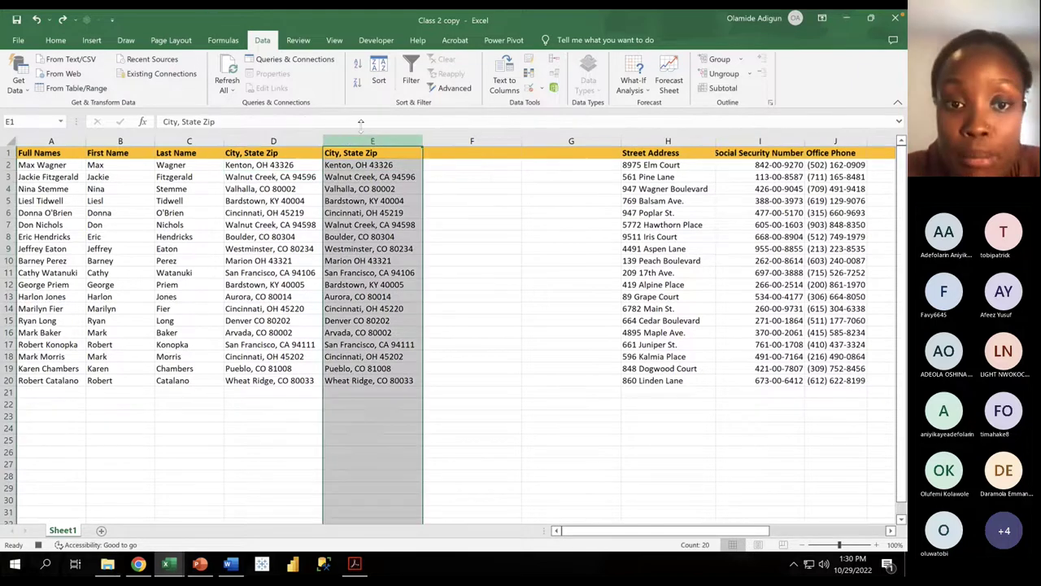
click(362, 260)
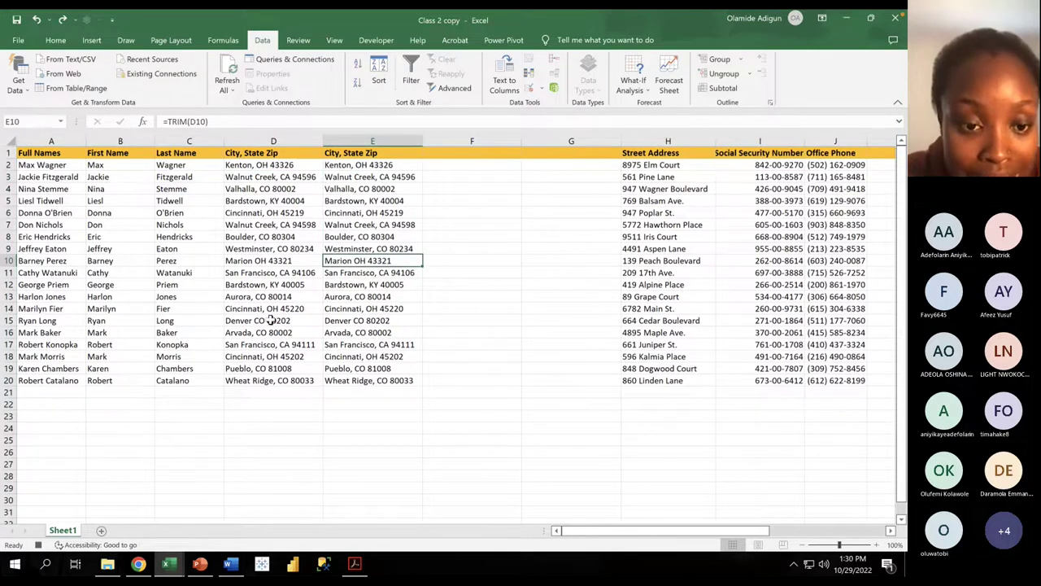
drag(385, 152, 381, 342)
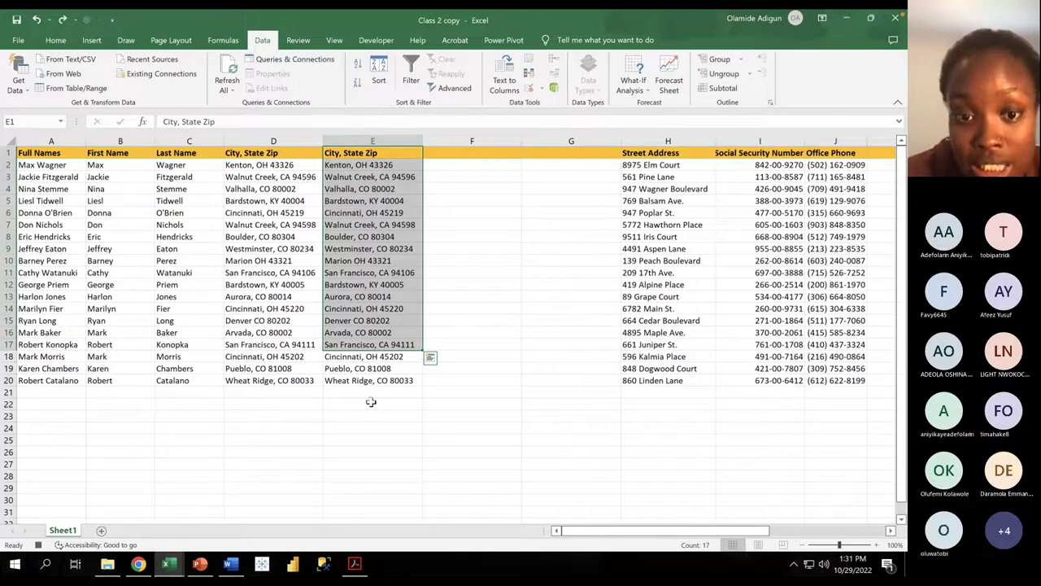
click(364, 282)
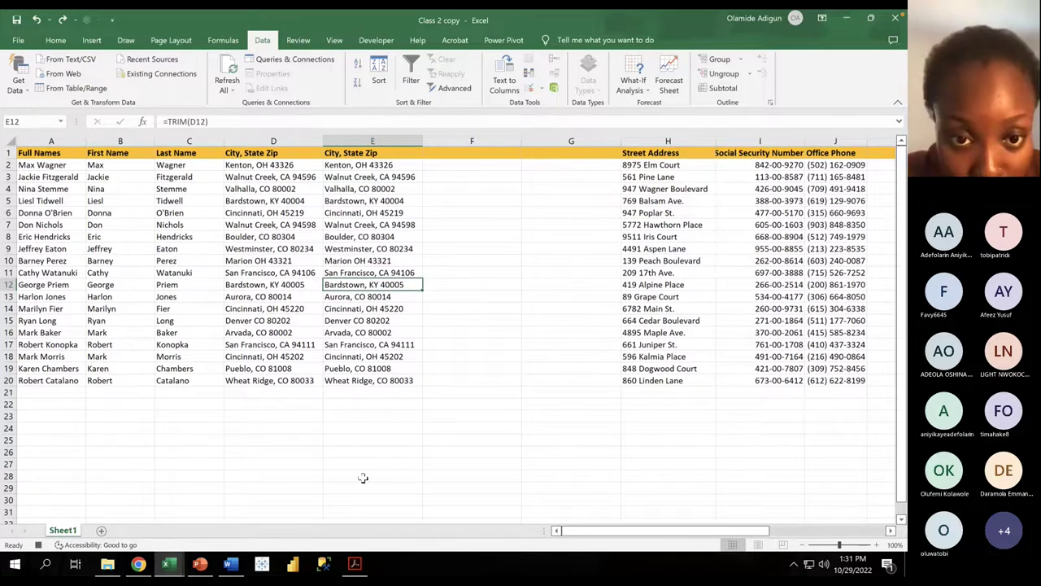
click(340, 271)
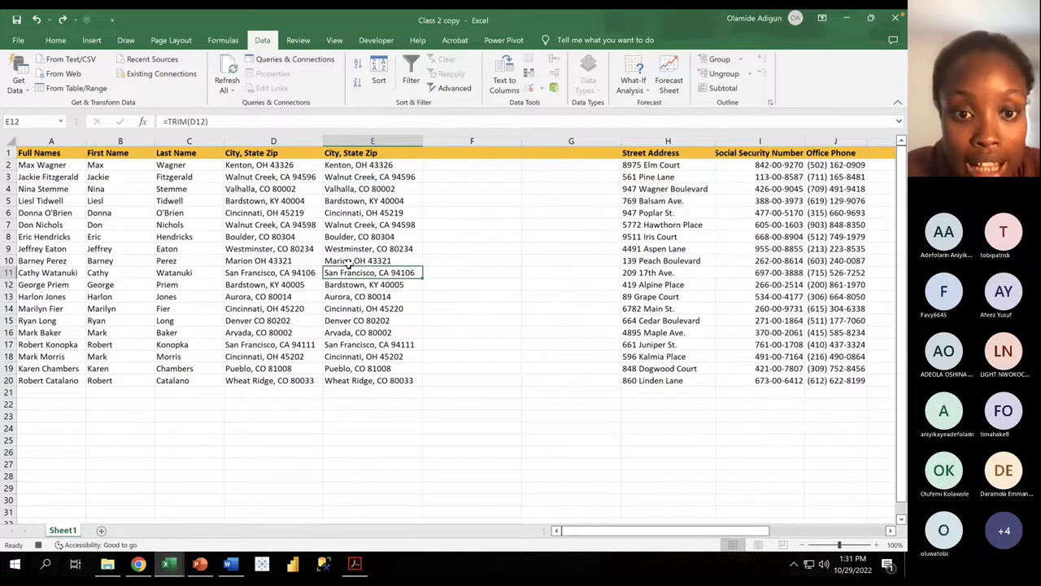
click(349, 260)
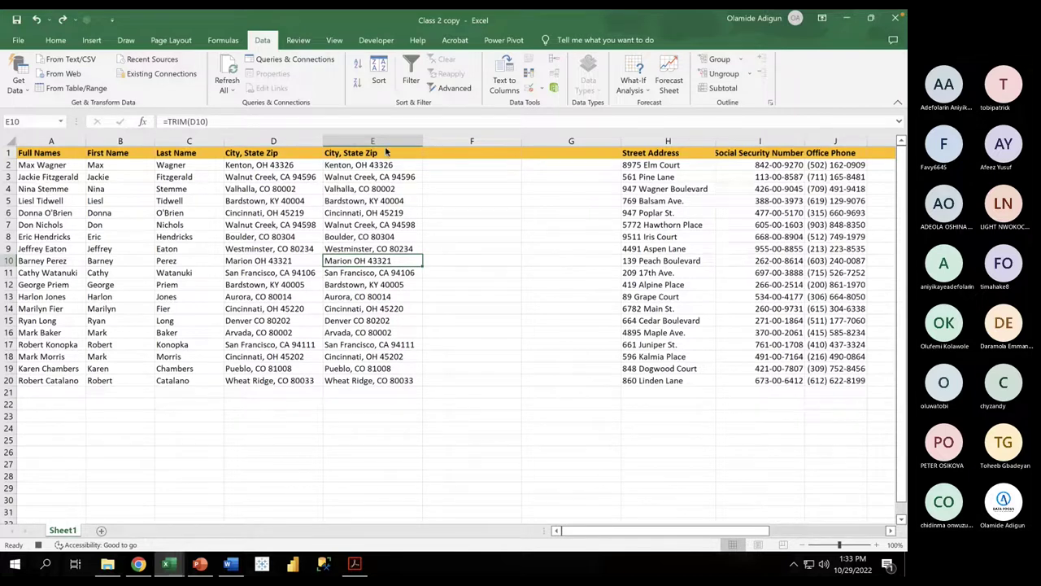
click(354, 126)
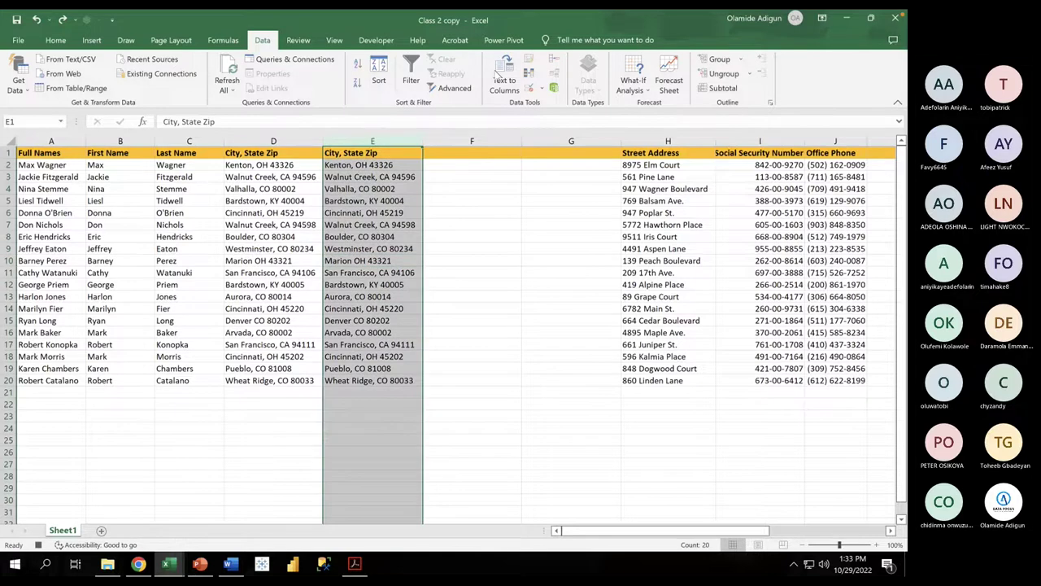
click(503, 79)
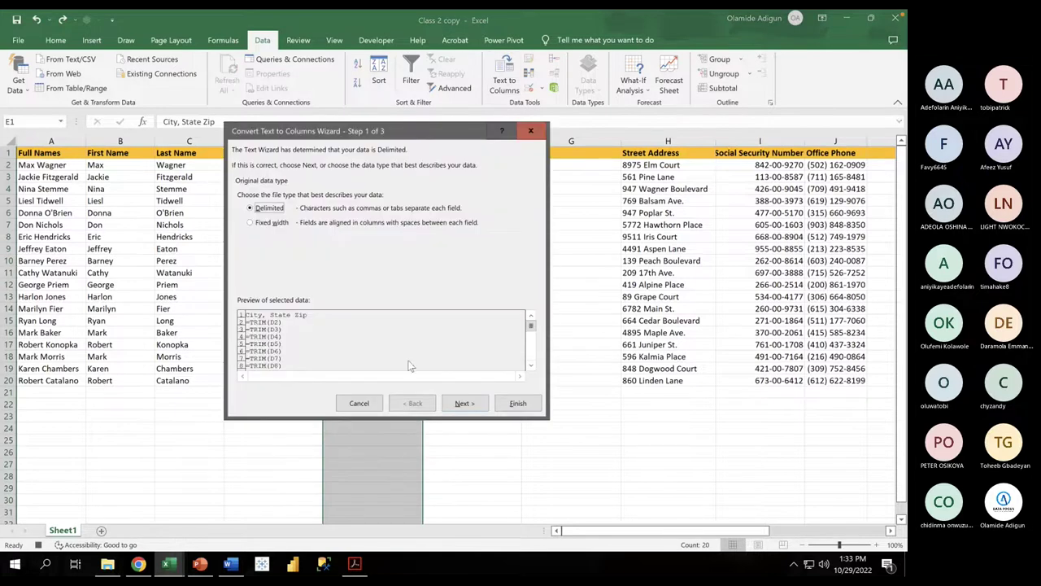
click(514, 405)
Step: Paste the trimmed E2:E20 values into column F as values, then undo the misaligned paste
click(477, 320)
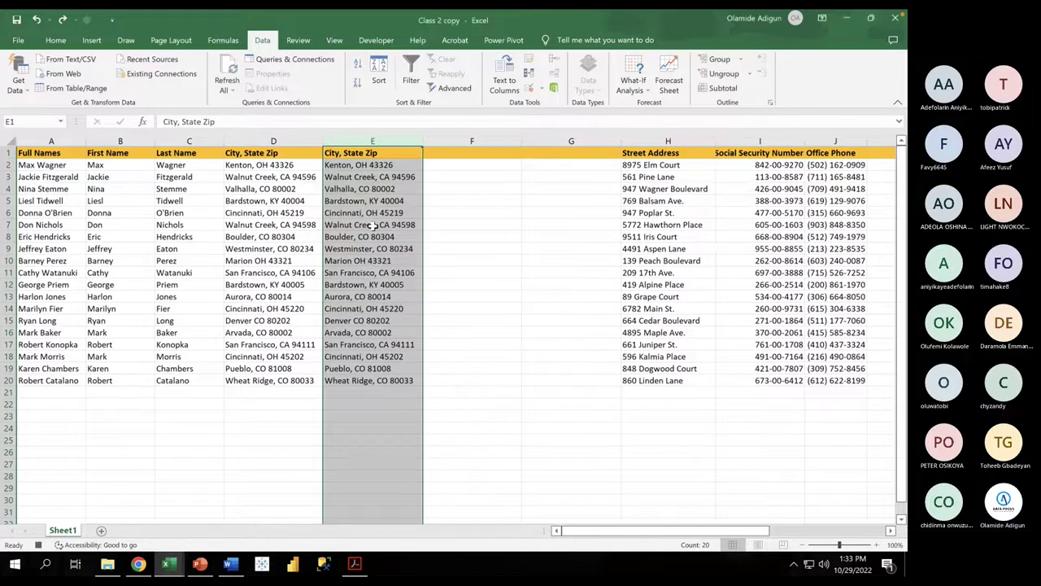
click(348, 164)
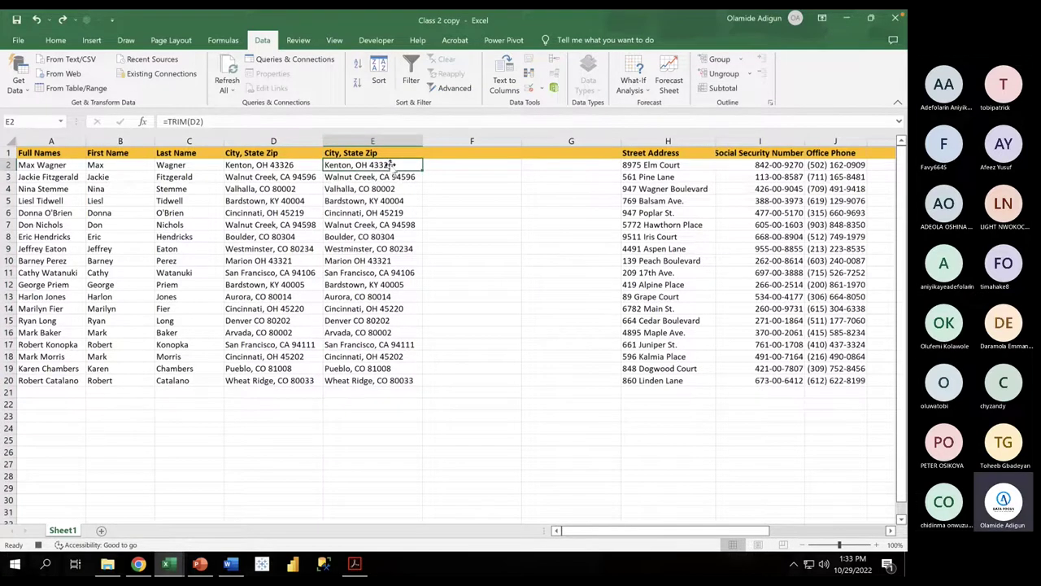
drag(390, 169, 400, 374)
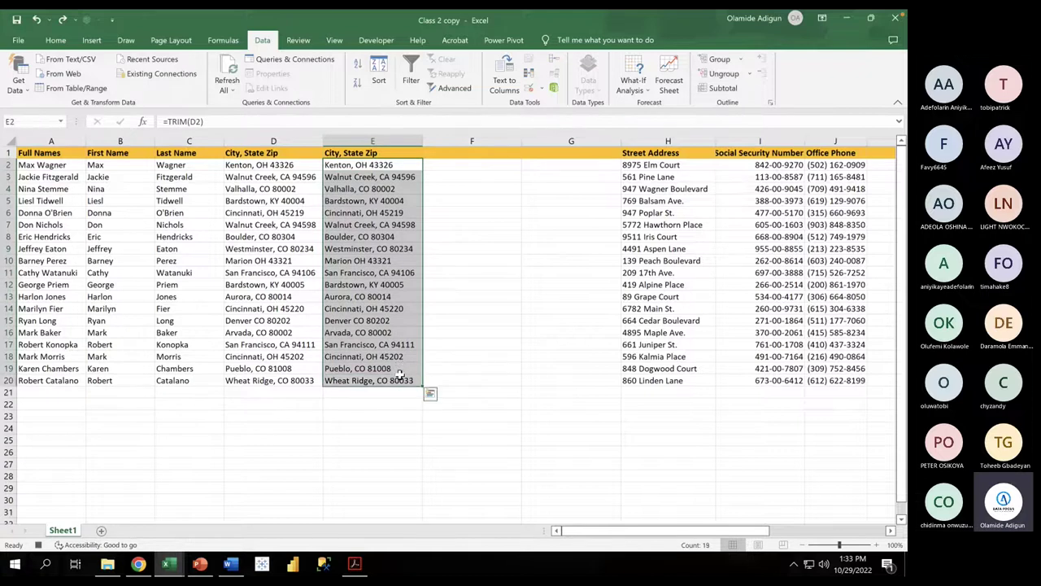
key(ctrl+c)
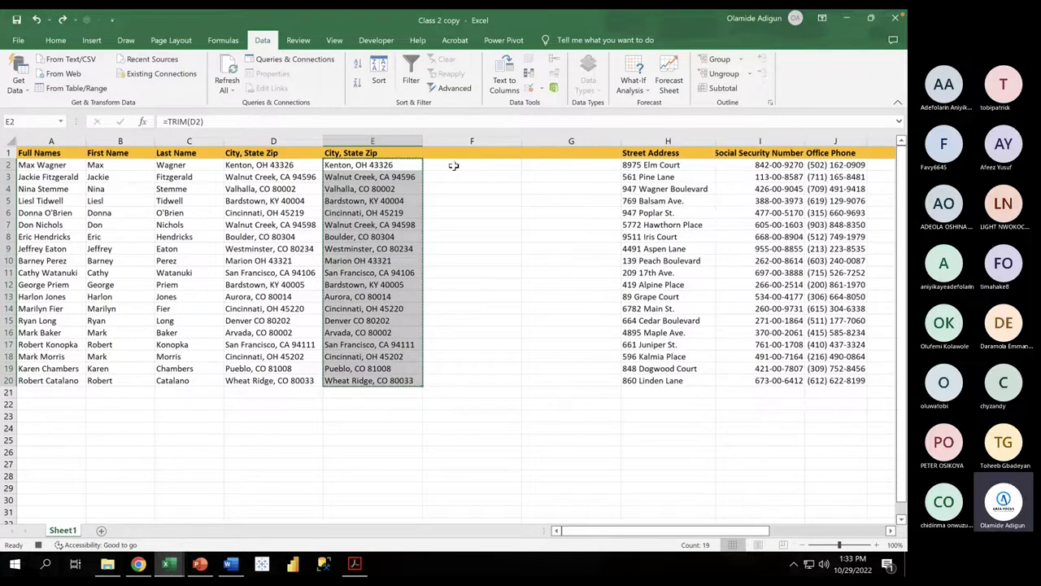
click(453, 166)
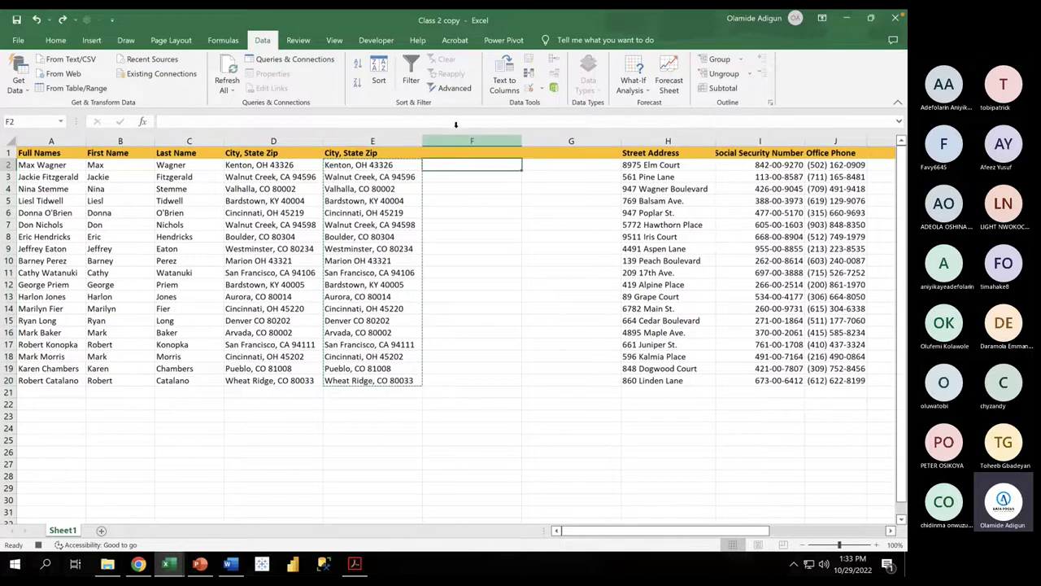
click(467, 144)
right_click(468, 143)
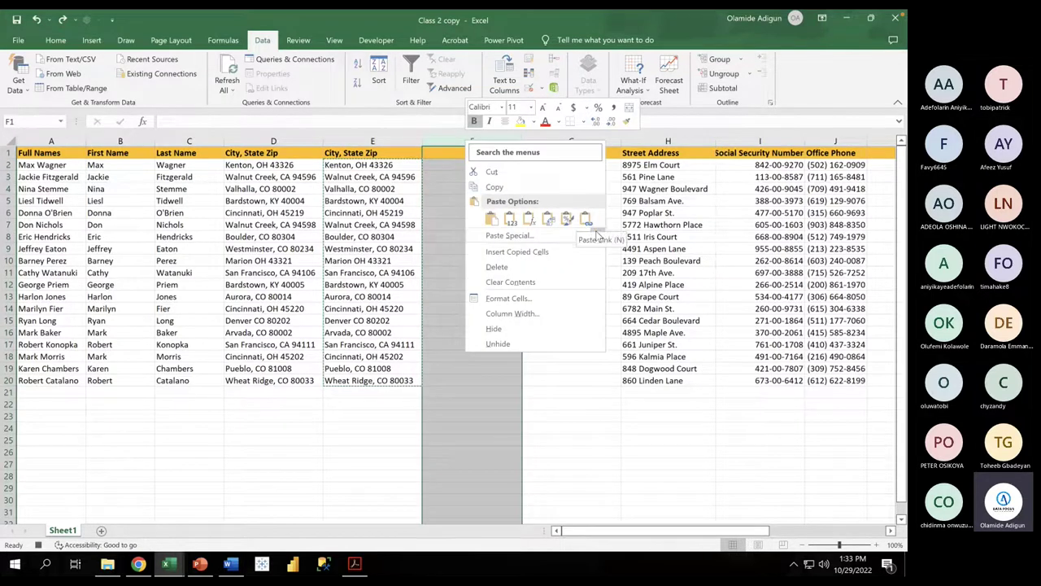
mouse_move(598, 236)
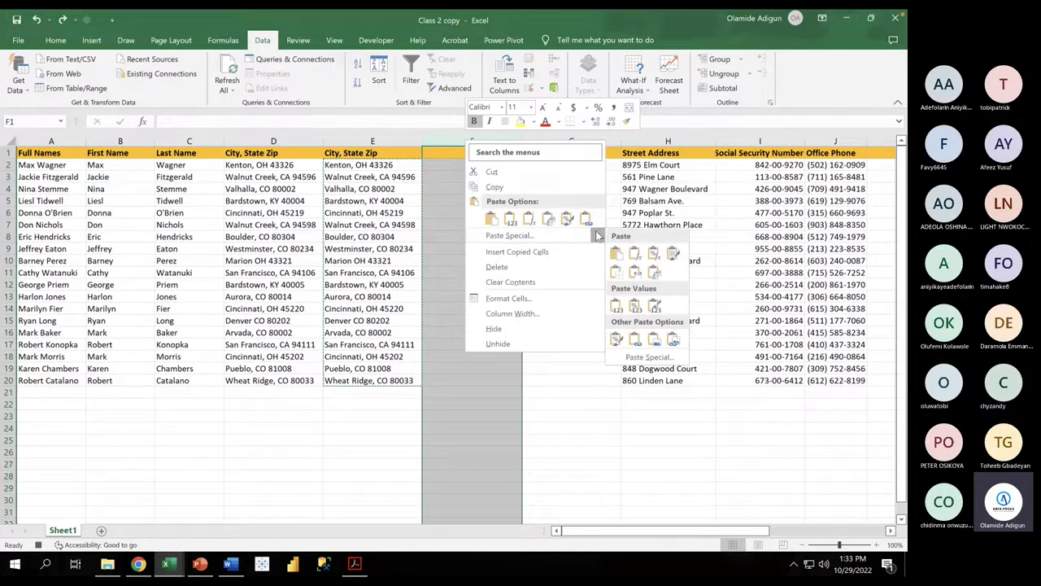
click(615, 306)
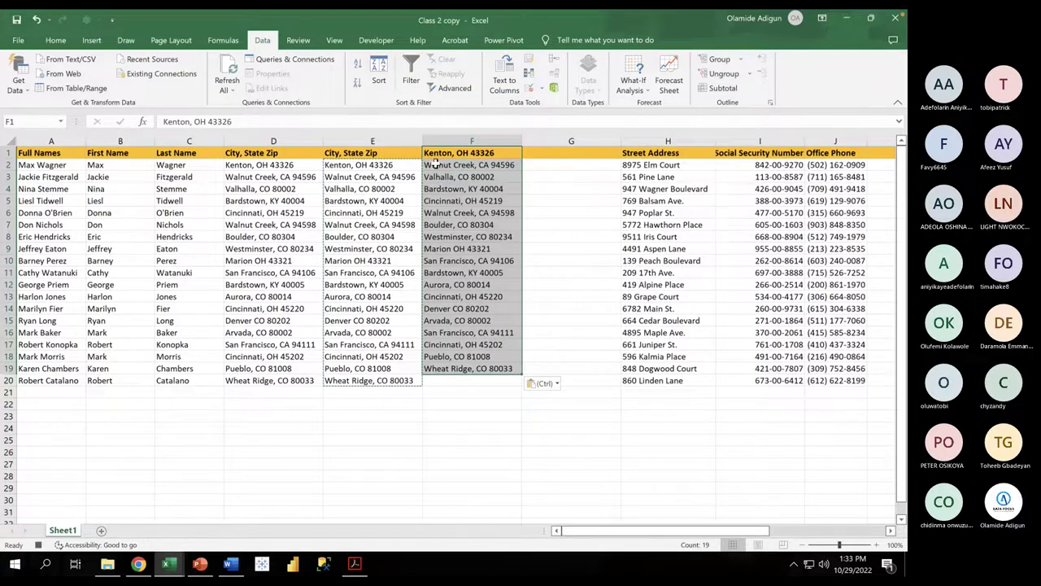
key(ctrl+z)
Step: Paste E1:E20, header included, into column F as values only
click(387, 149)
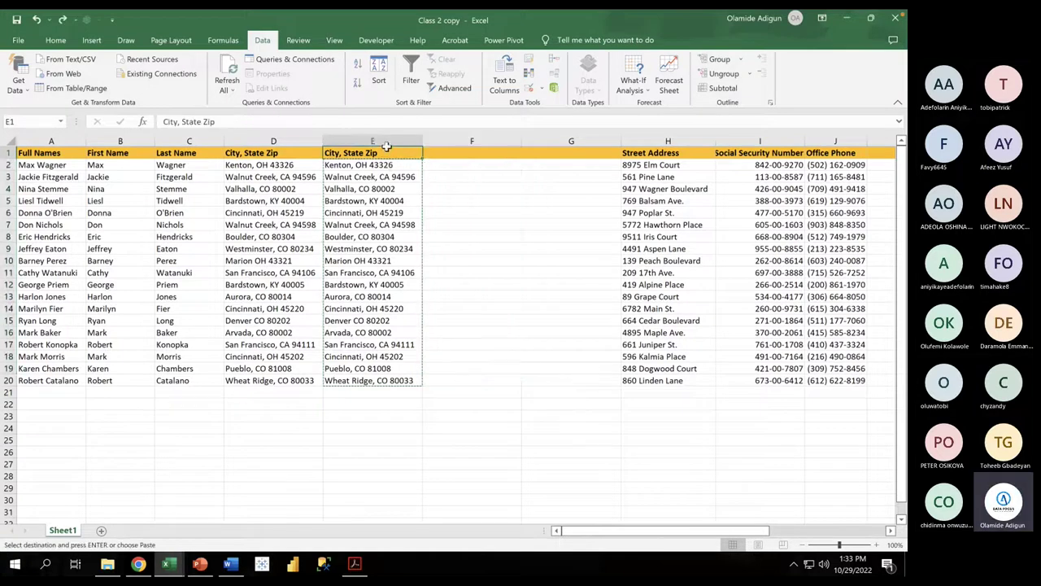
drag(386, 146, 386, 380)
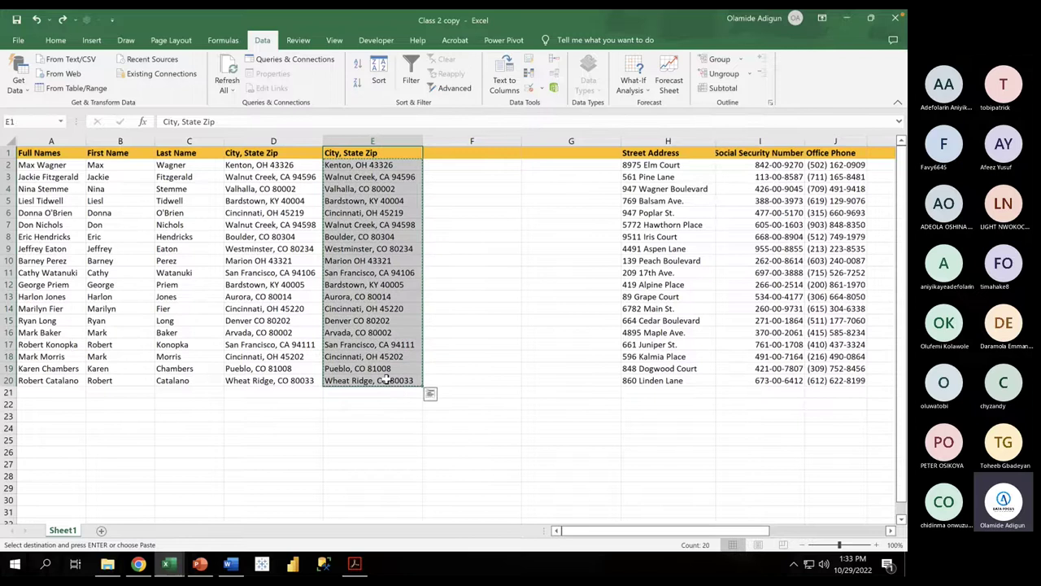
click(367, 152)
drag(368, 149, 365, 380)
key(ctrl+v)
click(434, 152)
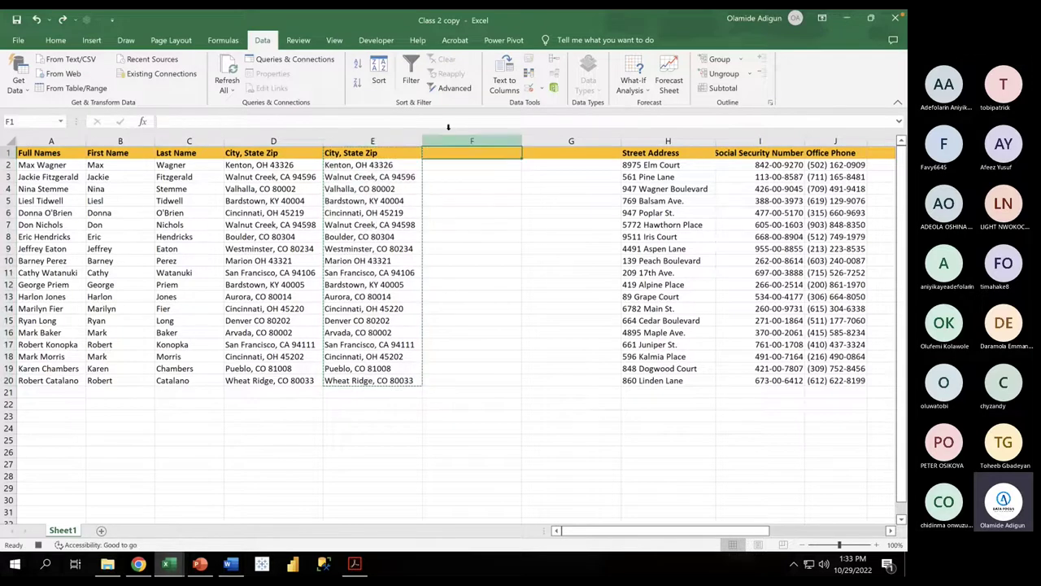
click(450, 127)
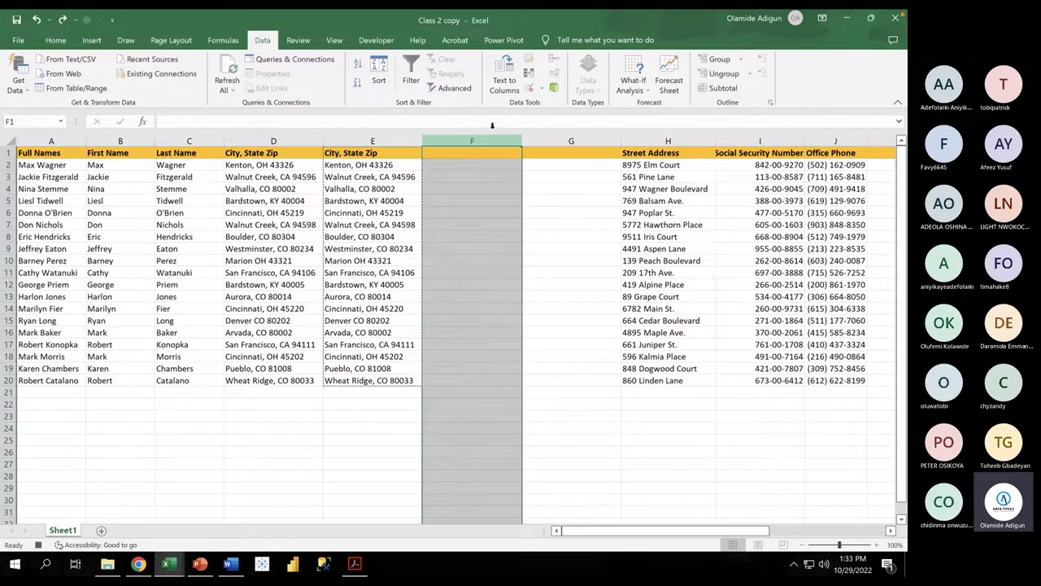
right_click(488, 130)
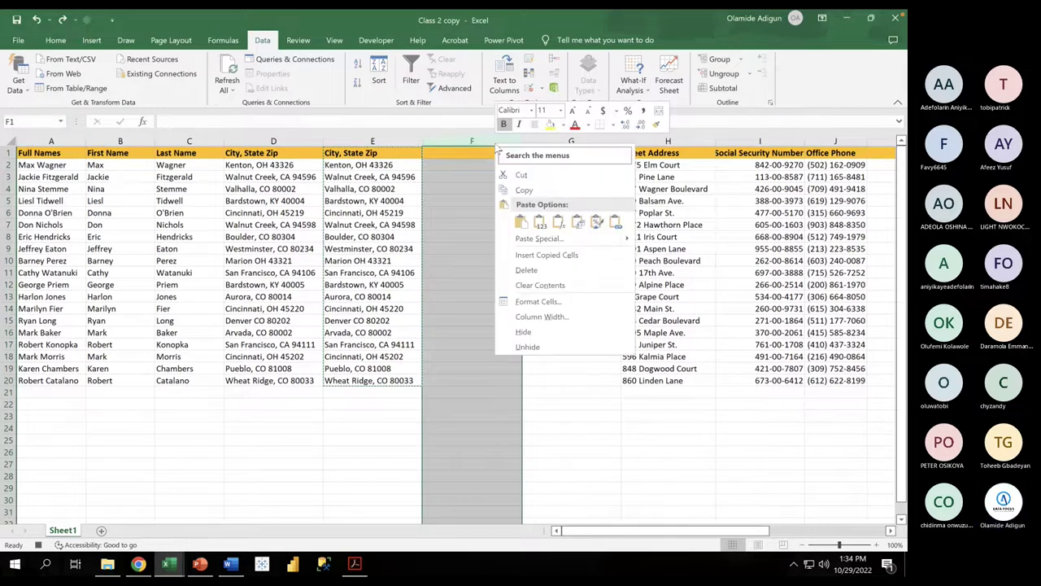
mouse_move(628, 241)
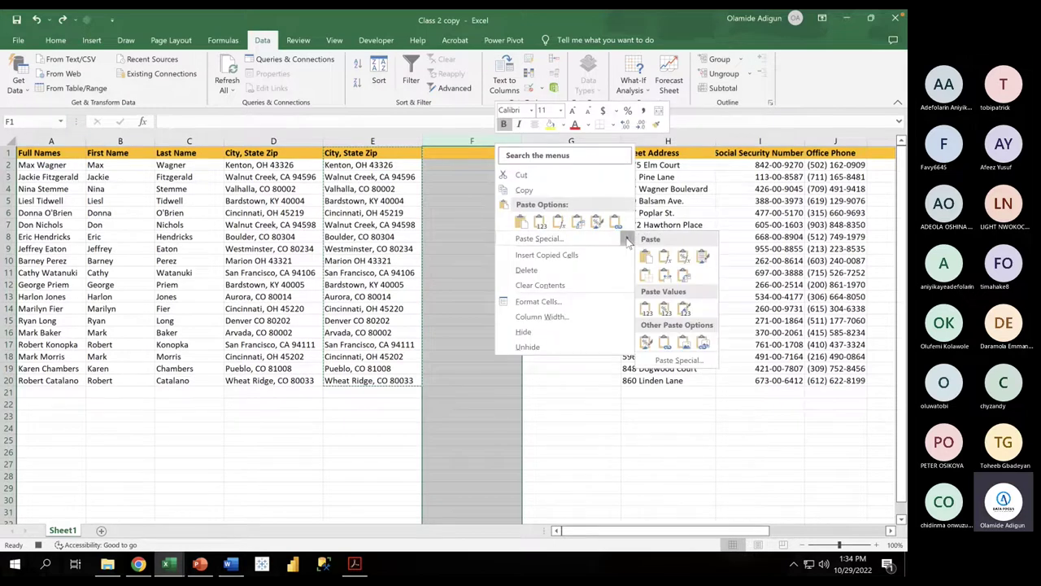
click(644, 307)
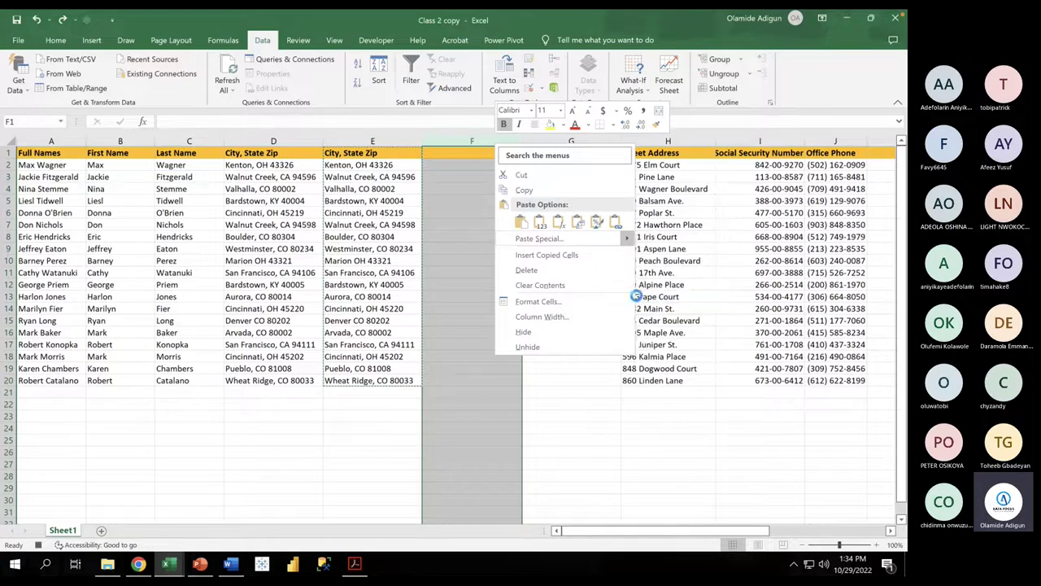
Step: Delete the extra column E and the duplicate City, State Zip column D
click(374, 141)
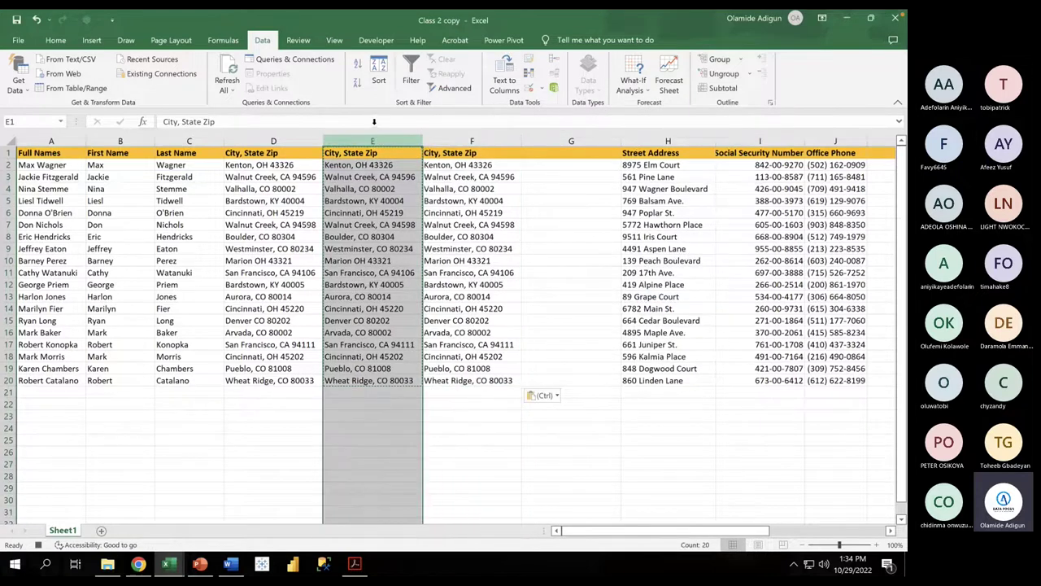
right_click(383, 142)
key(Escape)
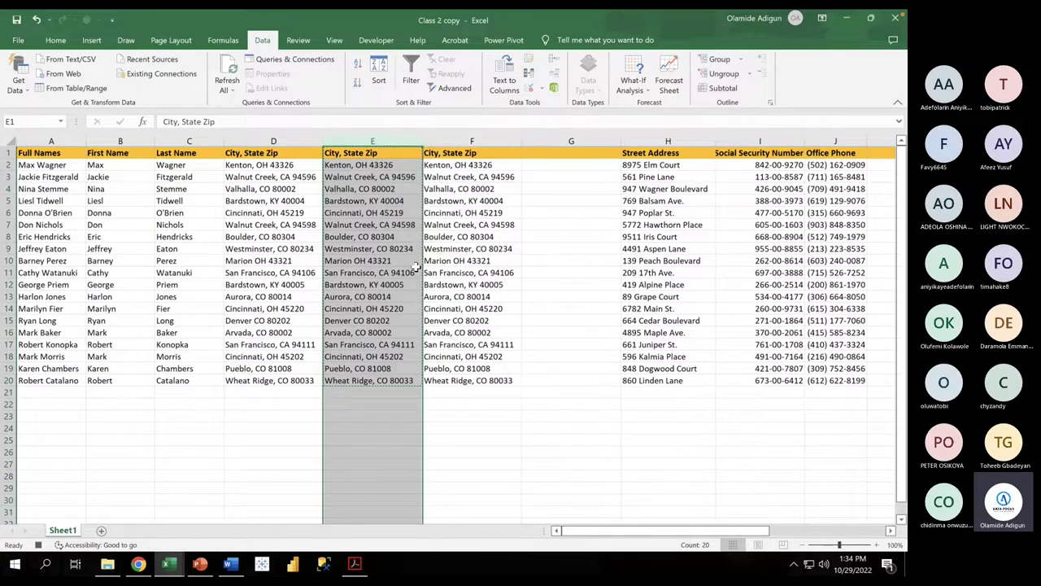
key(ctrl+minus)
click(271, 130)
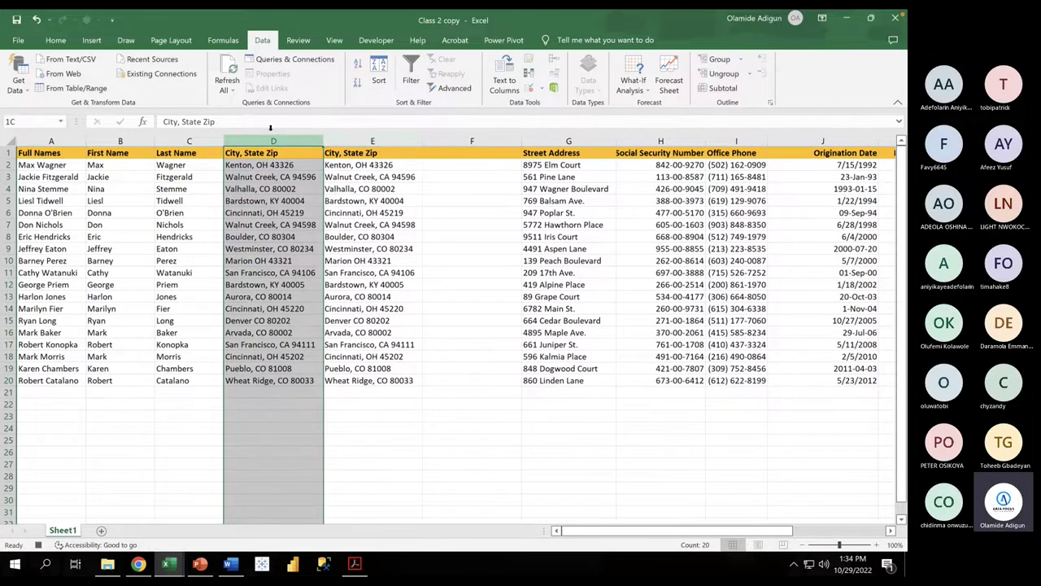
right_click(276, 145)
key(Escape)
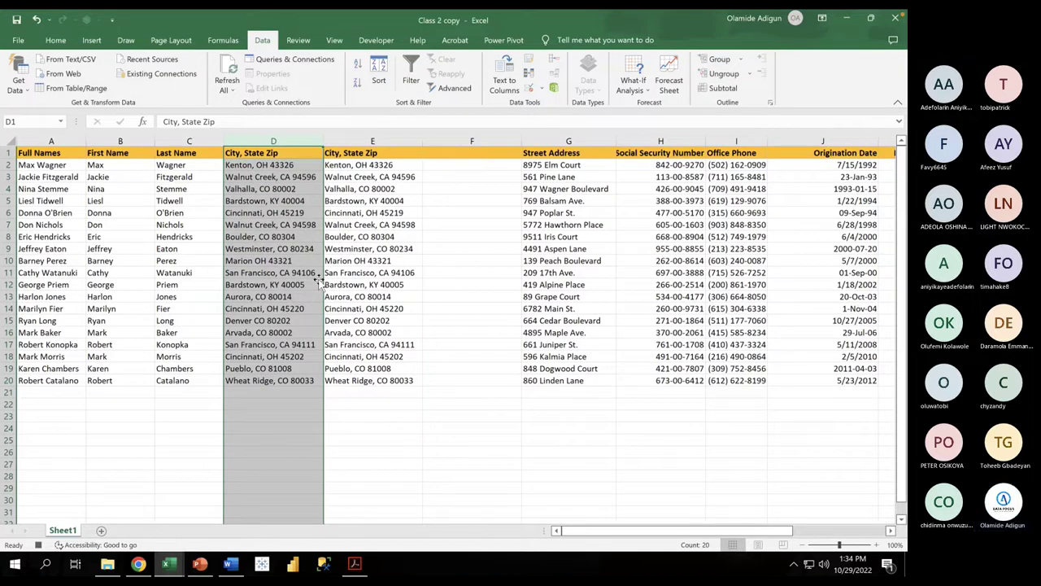
key(ctrl+minus)
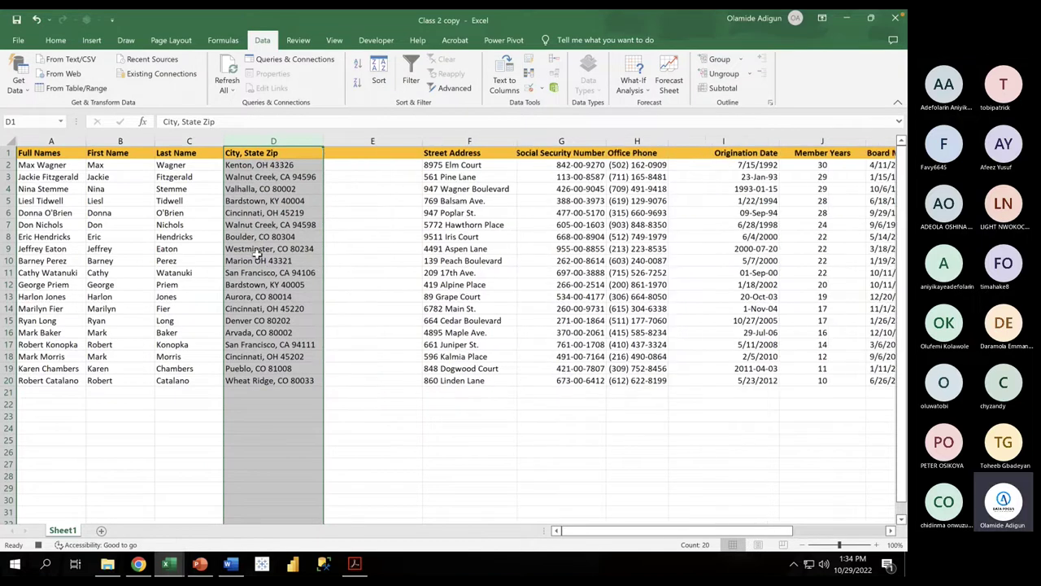
Step: Insert two empty columns at E, ahead of Street Address
click(349, 134)
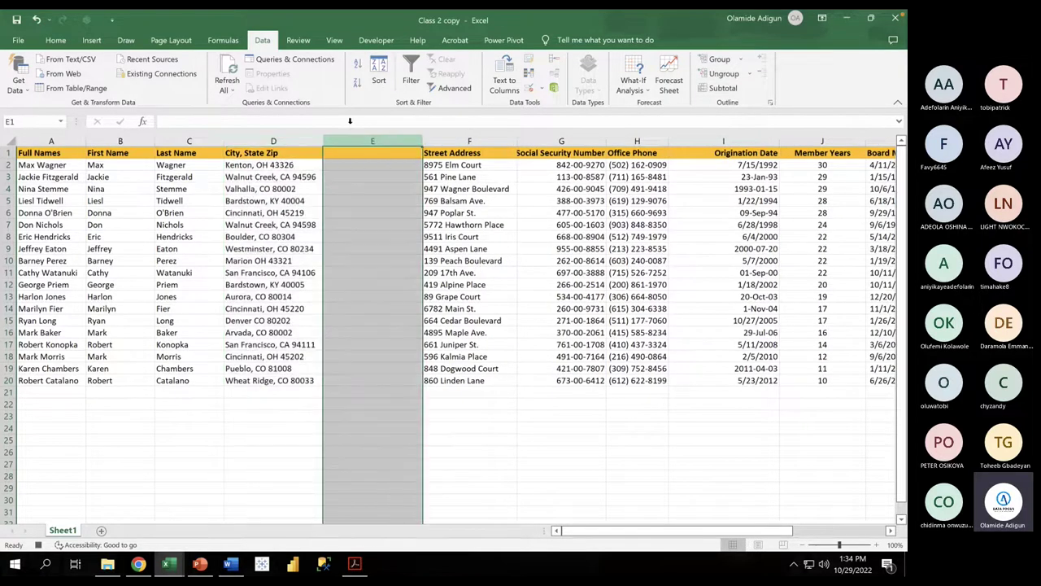
right_click(360, 142)
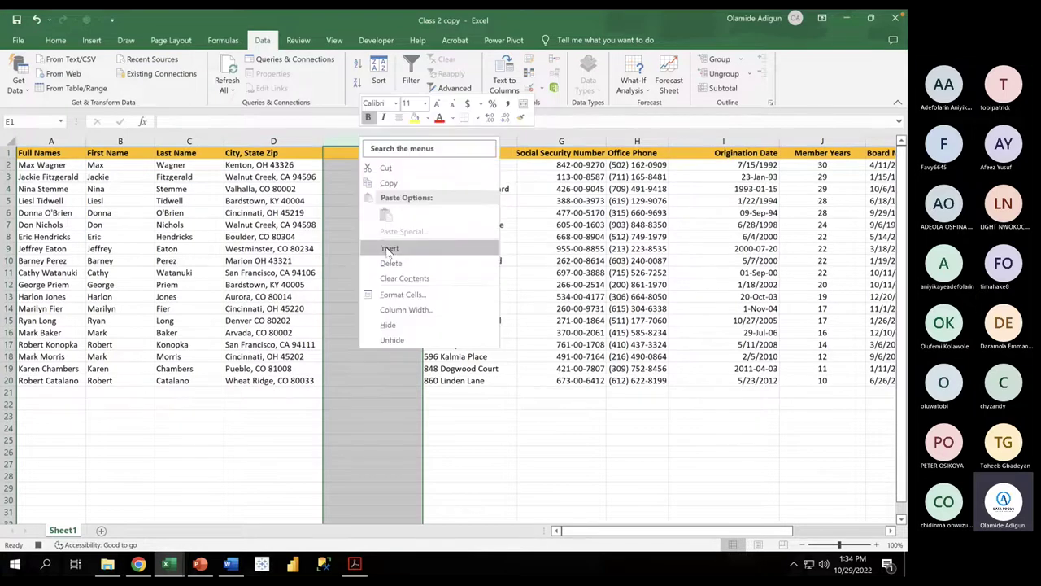
click(389, 249)
right_click(372, 143)
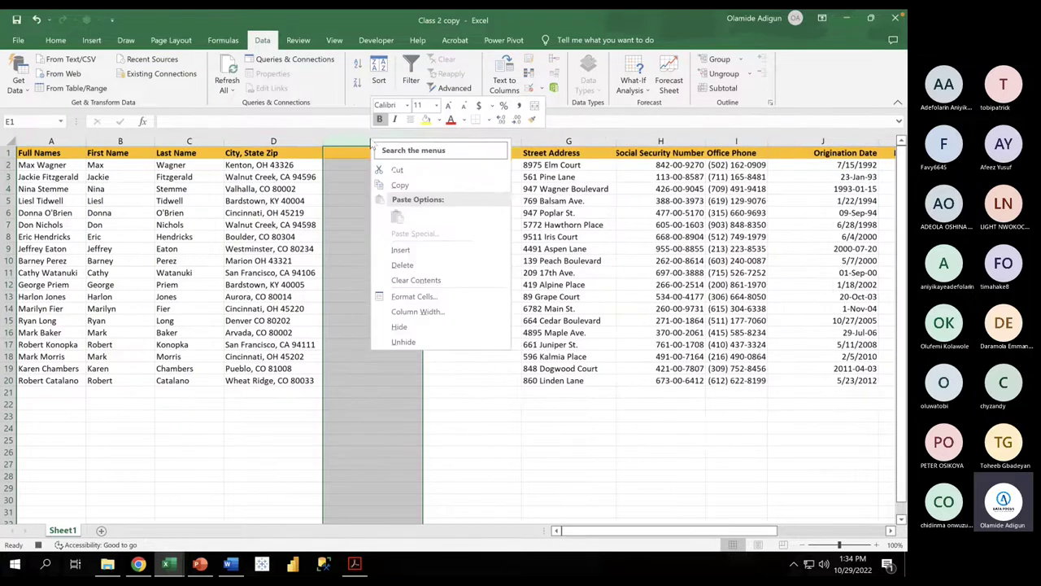
click(398, 248)
click(502, 85)
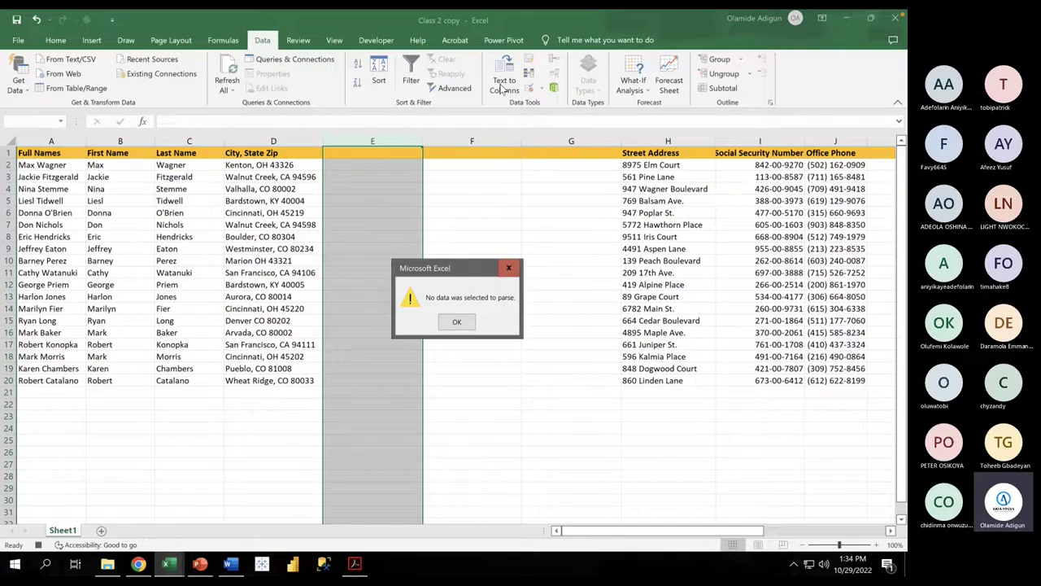
Step: Run Text to Columns on column D as Delimited, trying comma and space delimiters
click(462, 323)
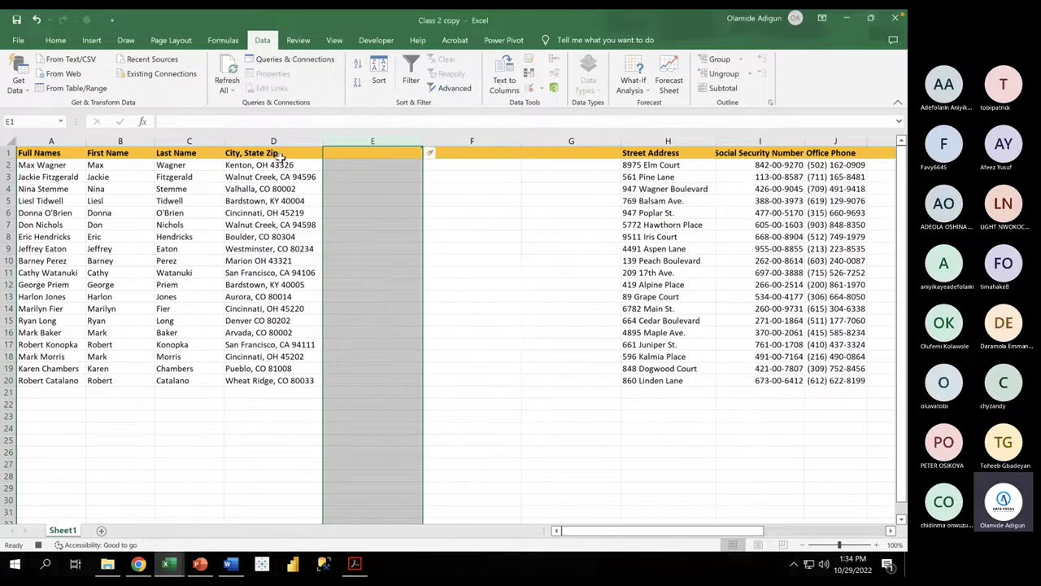
click(259, 134)
click(504, 82)
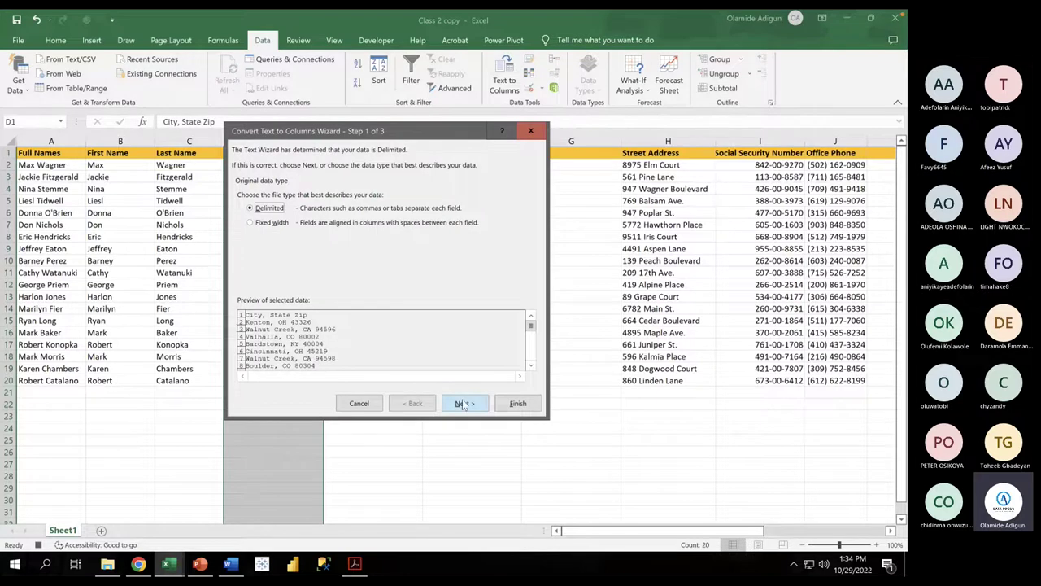
click(462, 403)
click(241, 221)
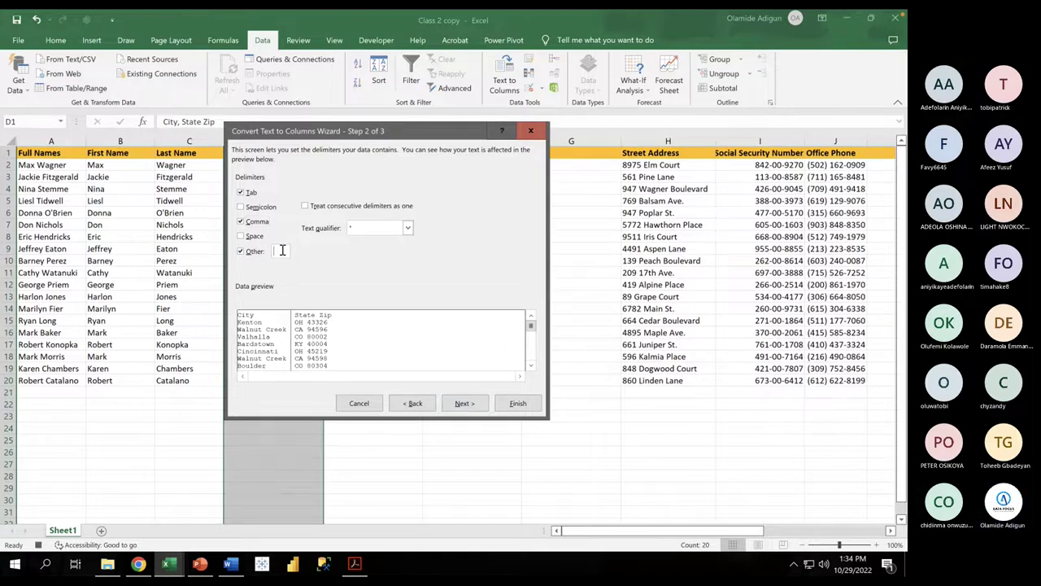
click(241, 252)
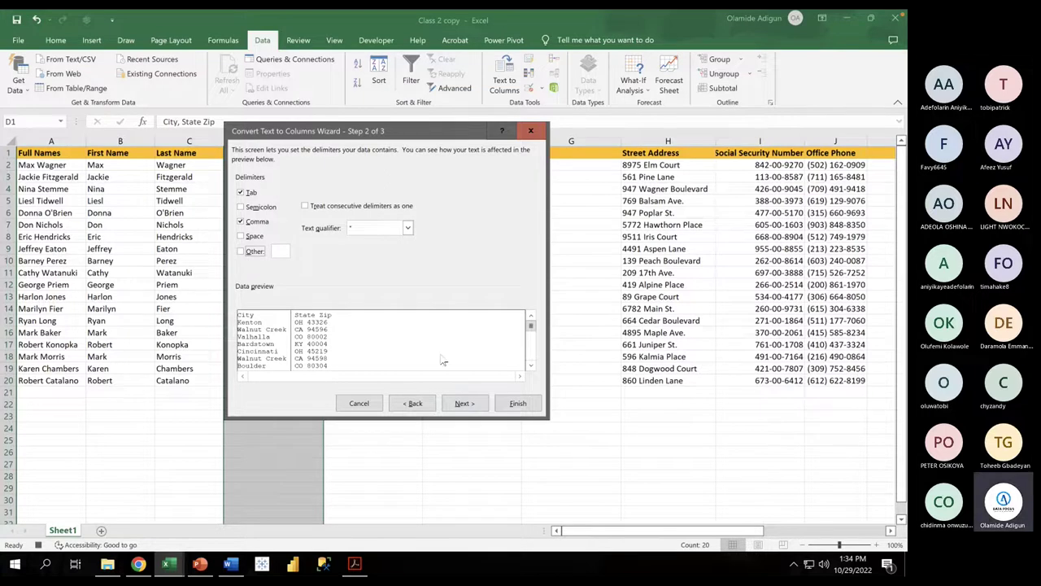
drag(530, 327, 530, 355)
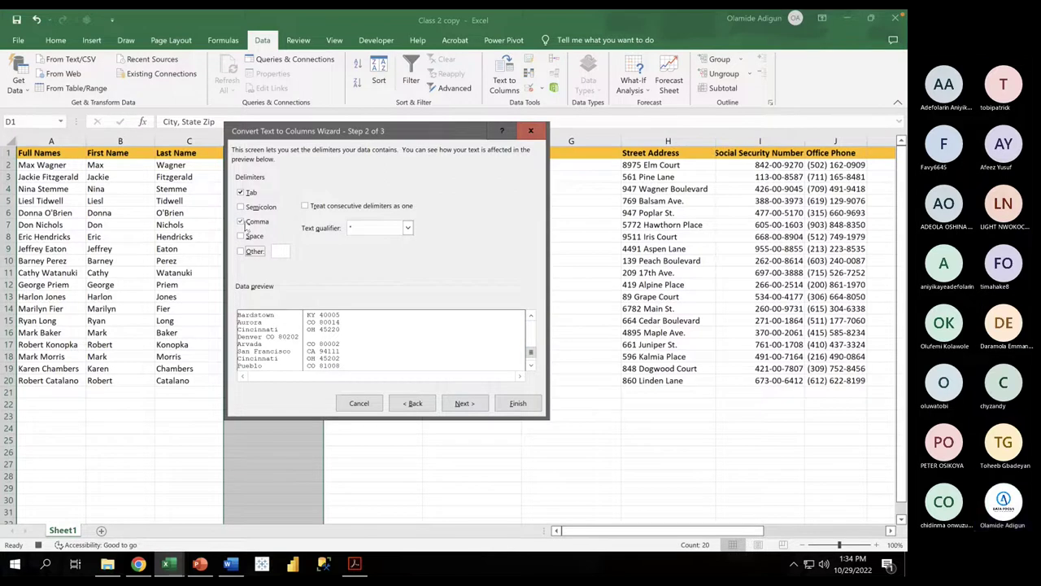
click(242, 237)
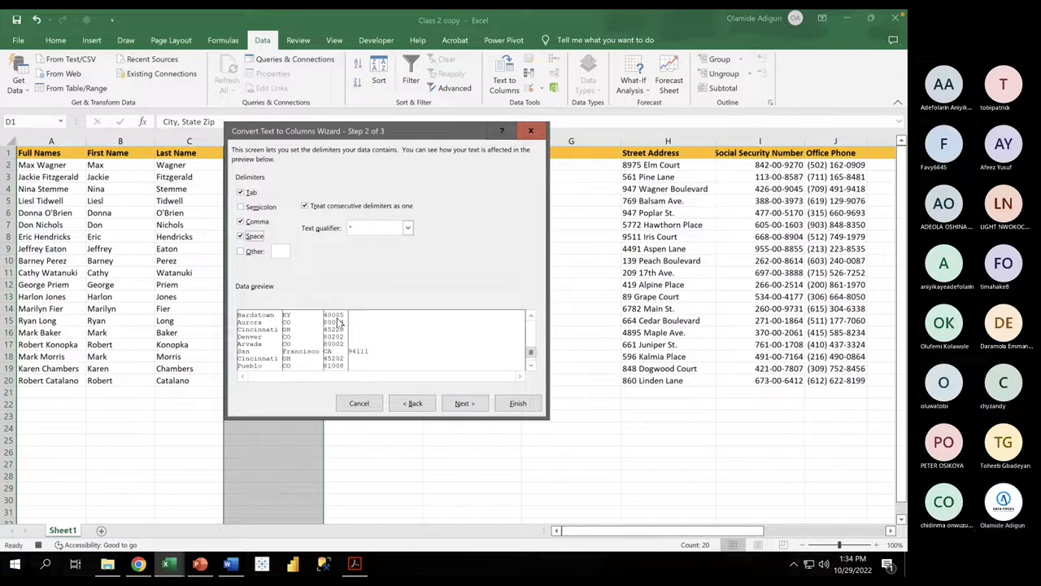
Step: Keep the quote qualifier and leave only comma checked, clearing space, Other and Tab
click(408, 229)
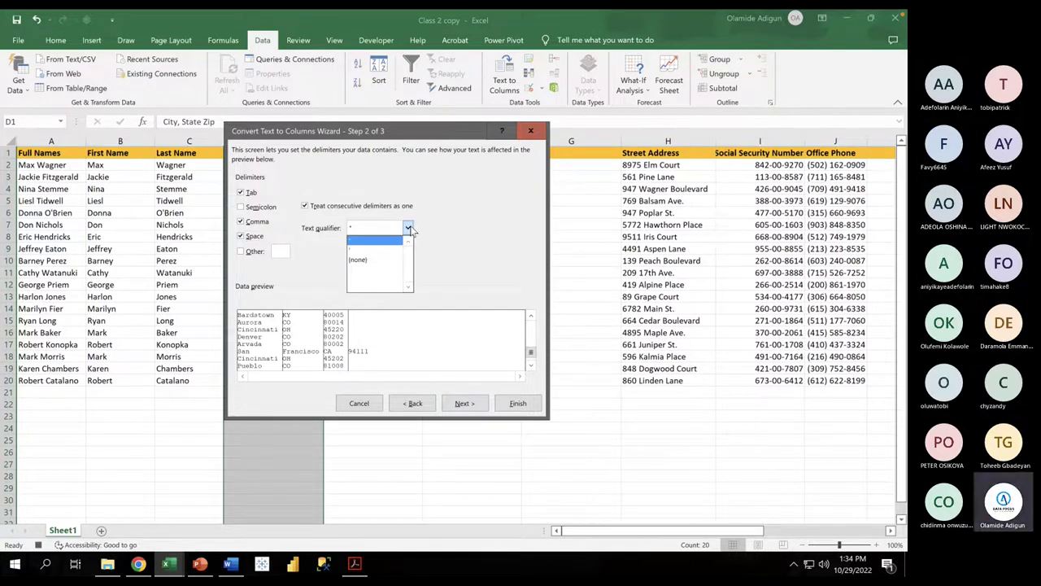
click(409, 229)
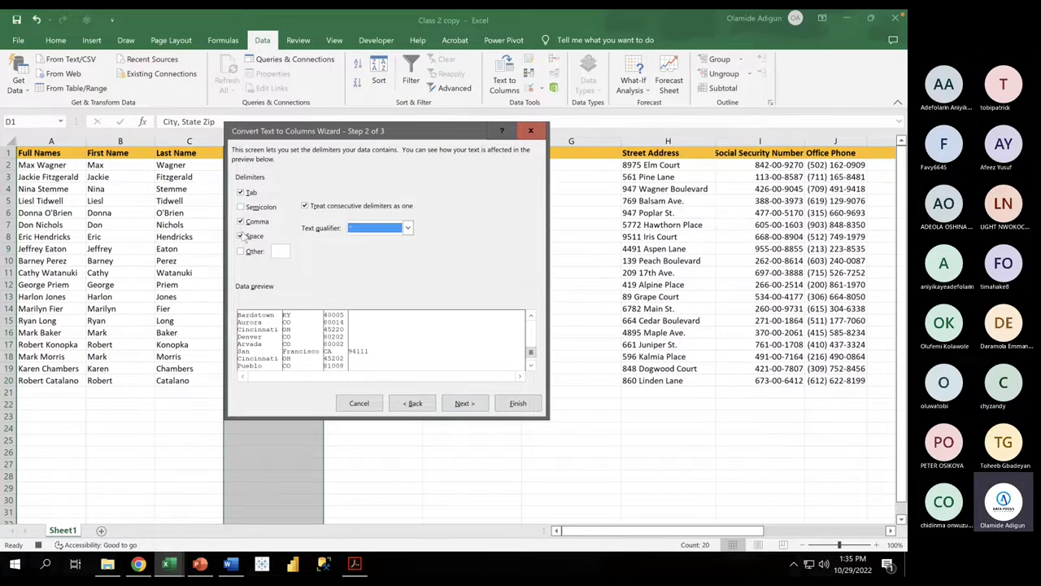
click(241, 236)
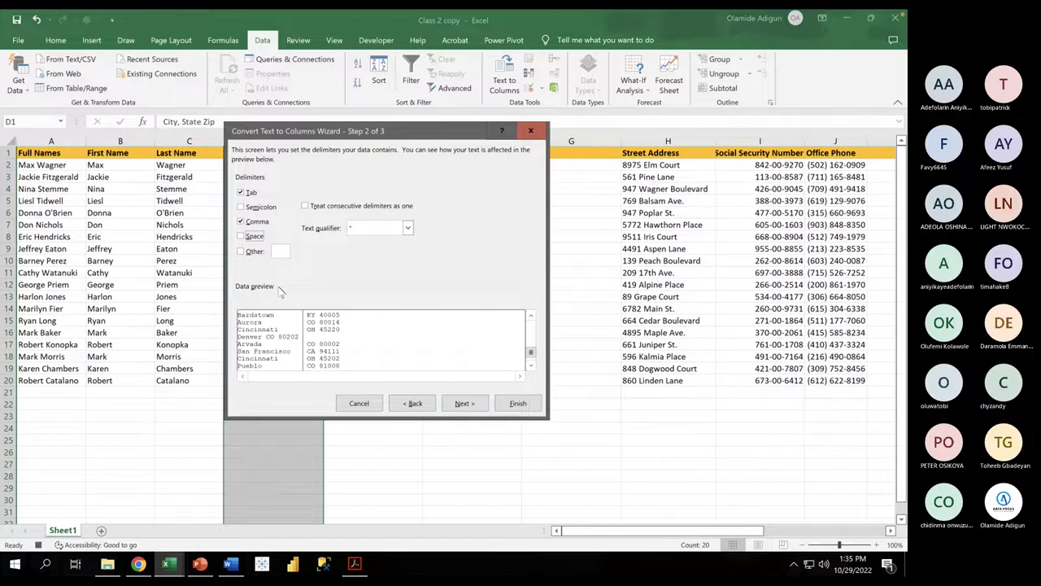
click(241, 251)
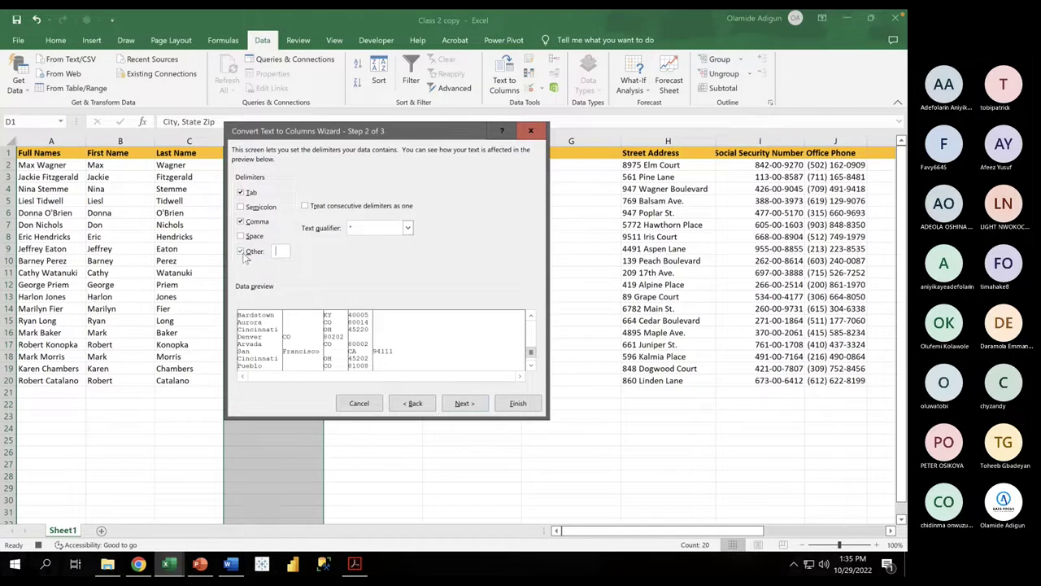
click(242, 252)
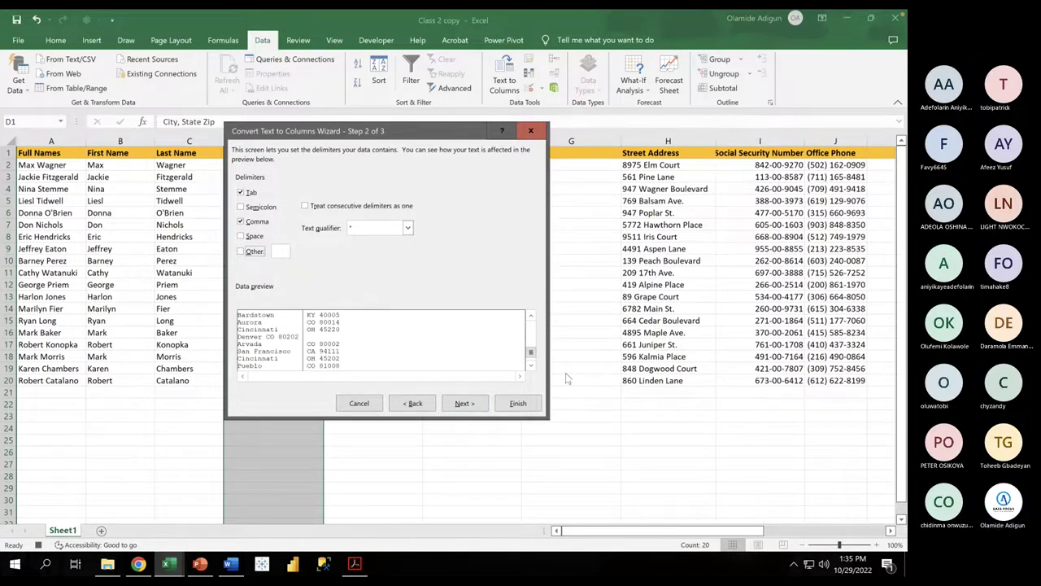
drag(530, 353, 526, 298)
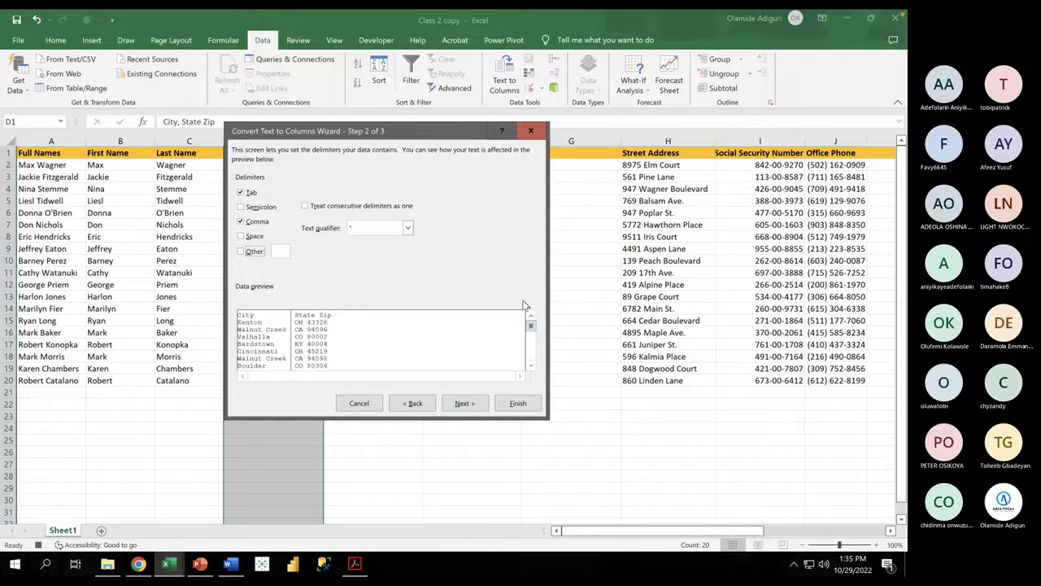
scroll(536, 341, down, 2)
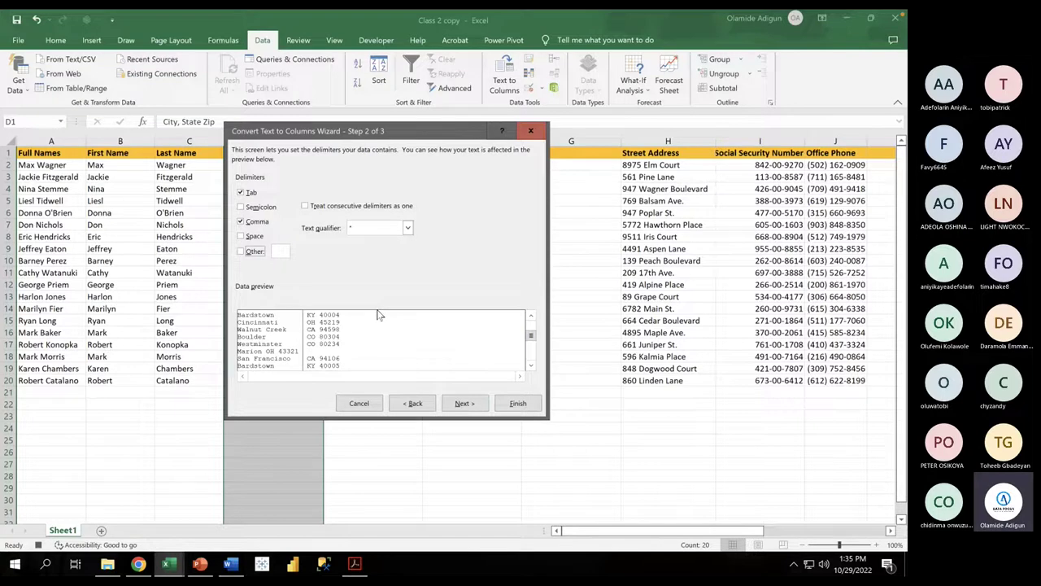
click(241, 193)
Step: Set both split columns to Text format and finish the wizard
click(473, 405)
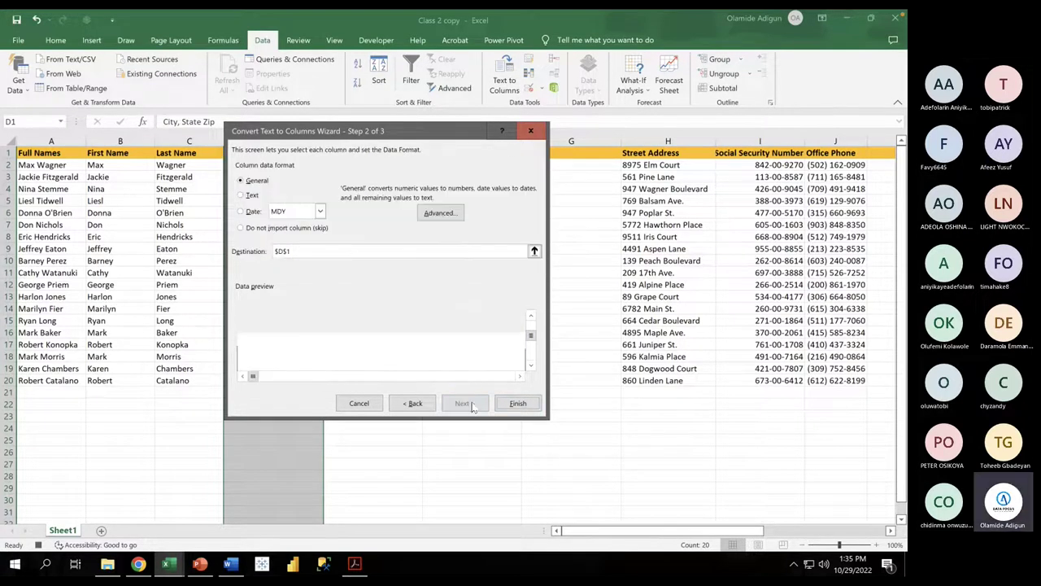
click(249, 196)
click(330, 309)
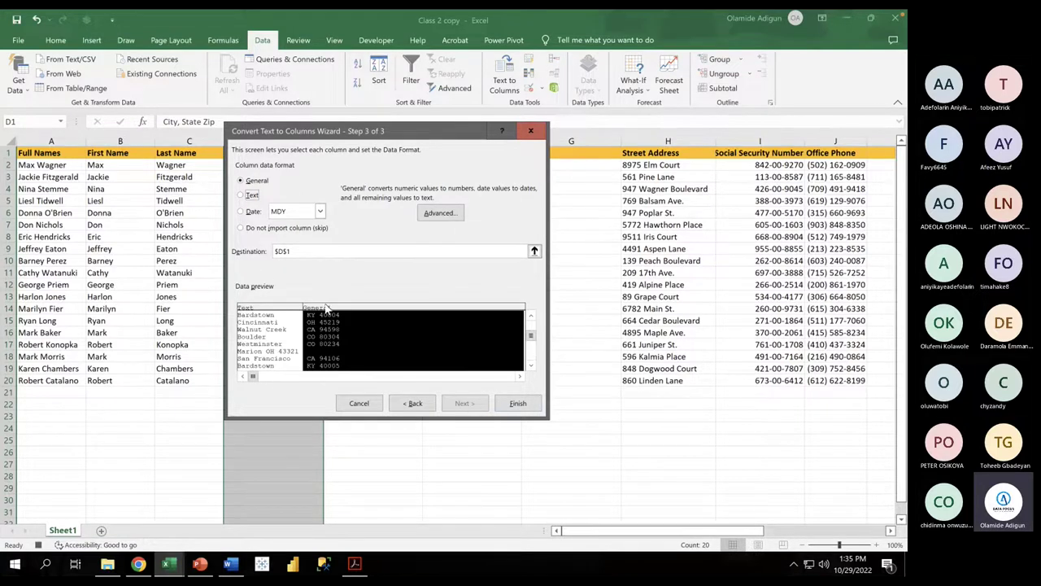
click(240, 196)
click(514, 404)
Step: Cancel the replace prompt, rerun Text to Columns on column D, and set City and State Zip to Text
click(478, 322)
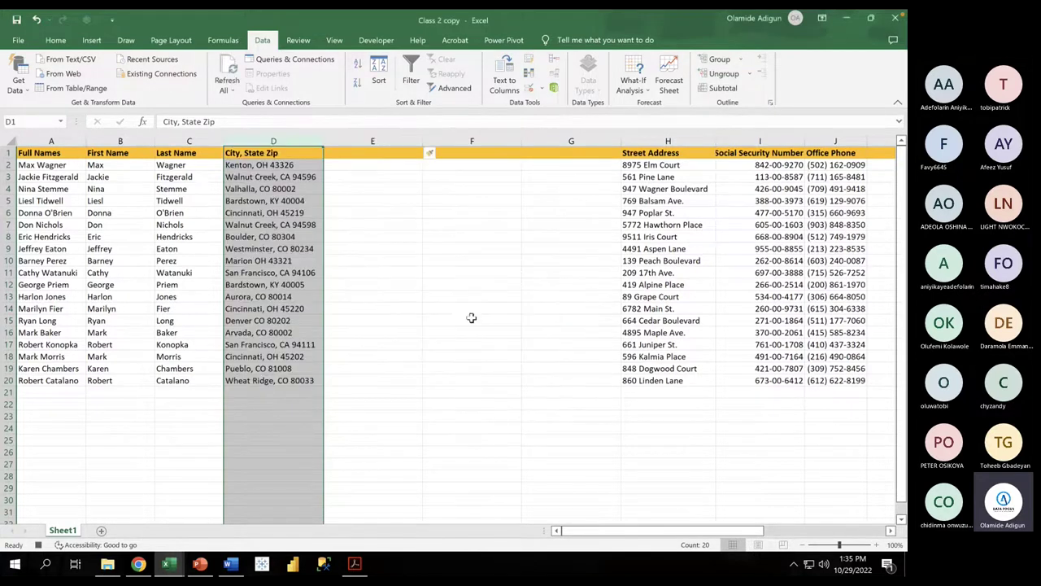
click(504, 80)
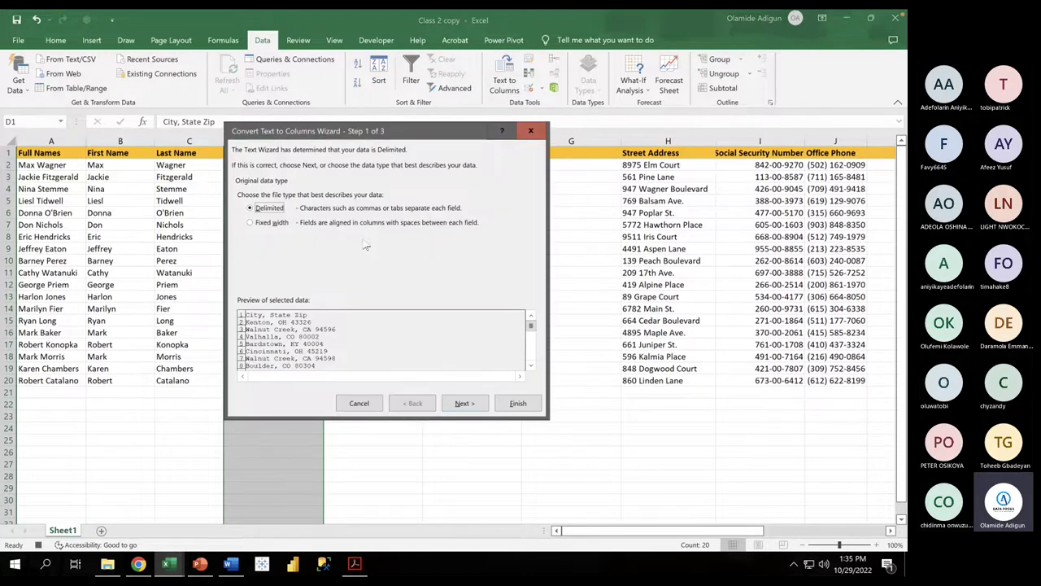
click(464, 403)
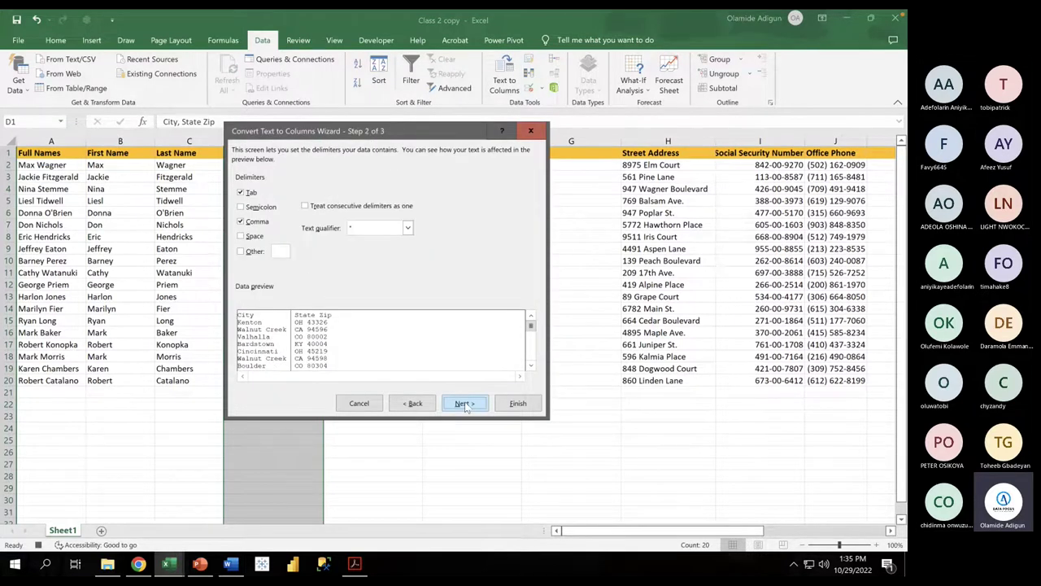
click(464, 403)
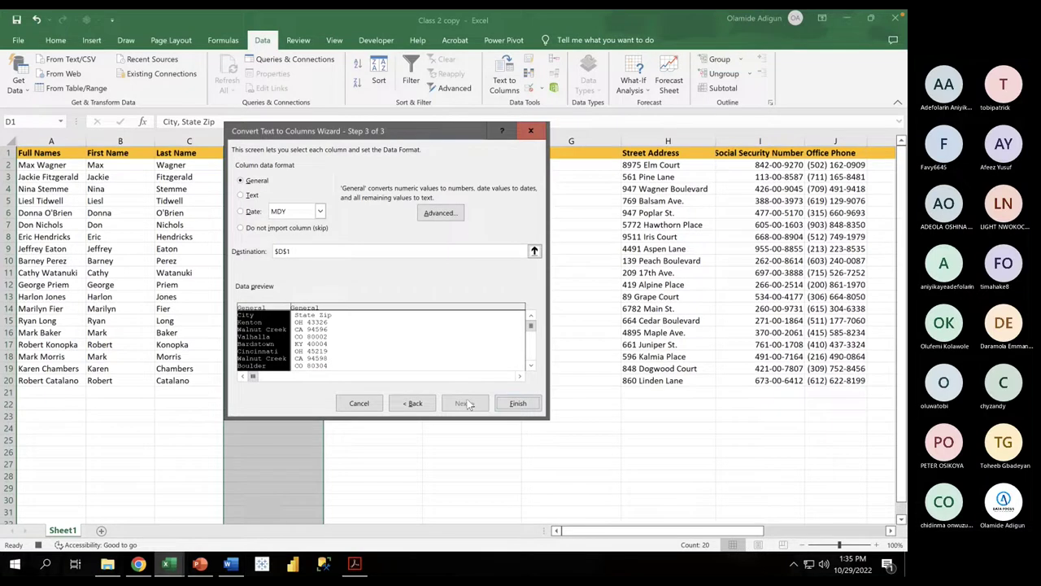
click(252, 196)
click(319, 306)
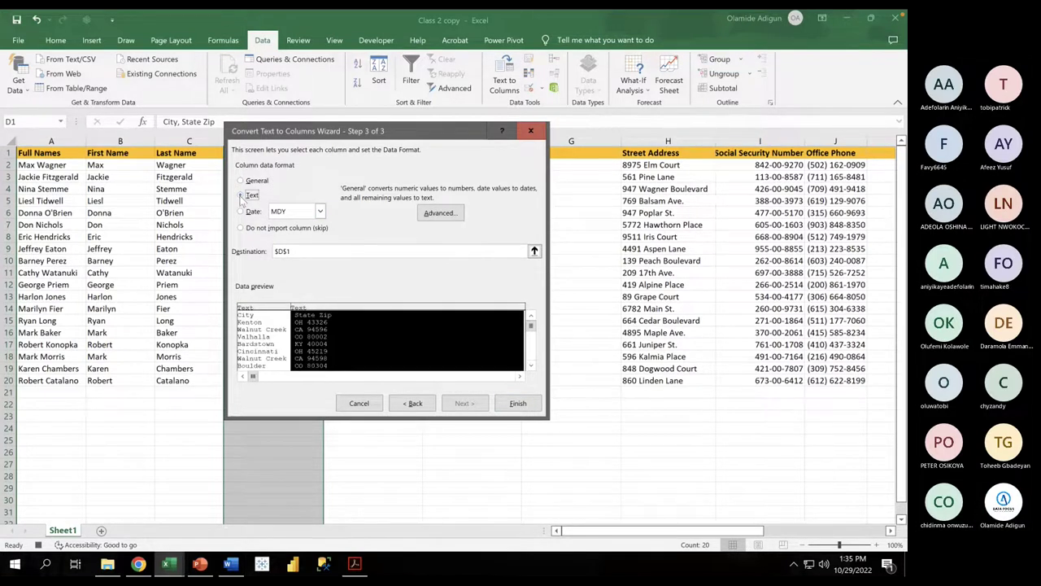
click(242, 196)
Step: Set the split destination to columns $E:$G
click(534, 252)
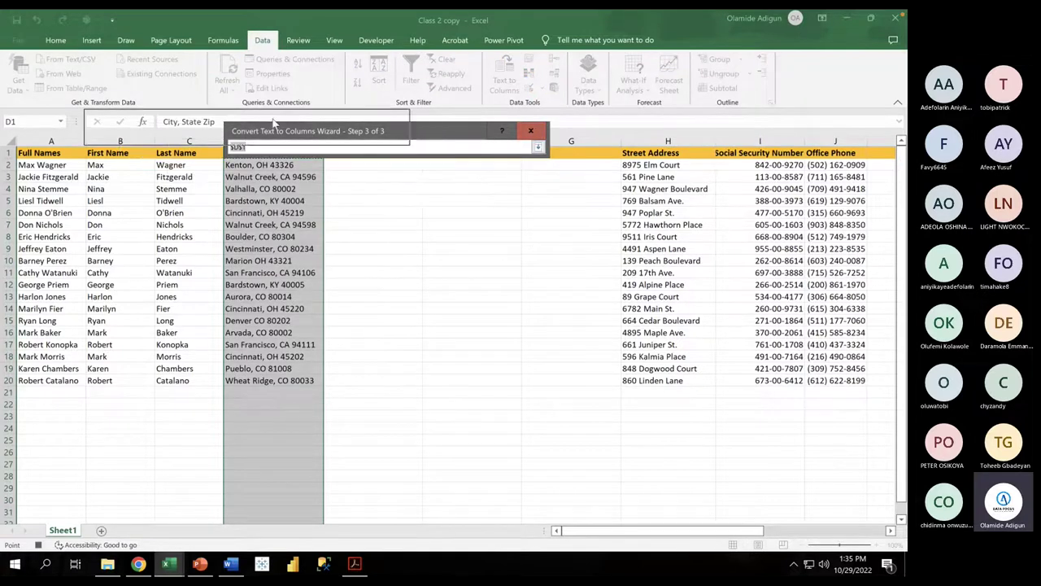
drag(414, 137, 266, 118)
drag(340, 135, 524, 129)
click(388, 128)
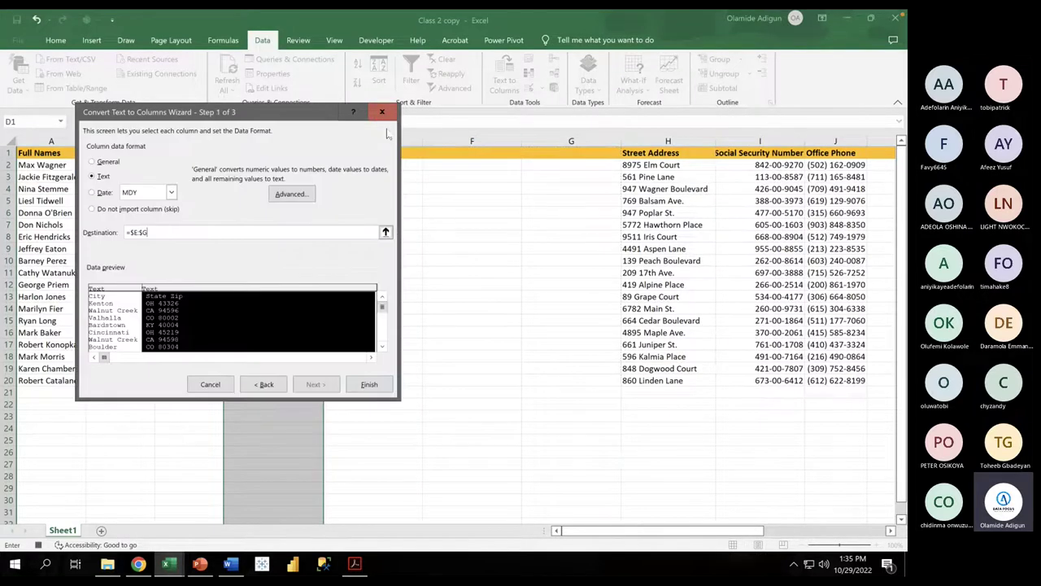
click(366, 386)
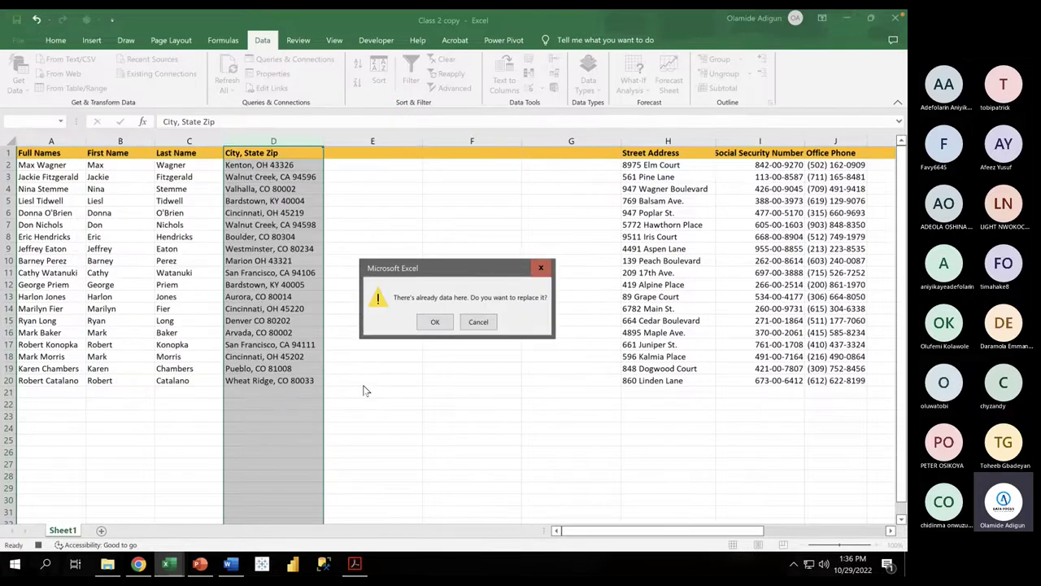
click(434, 321)
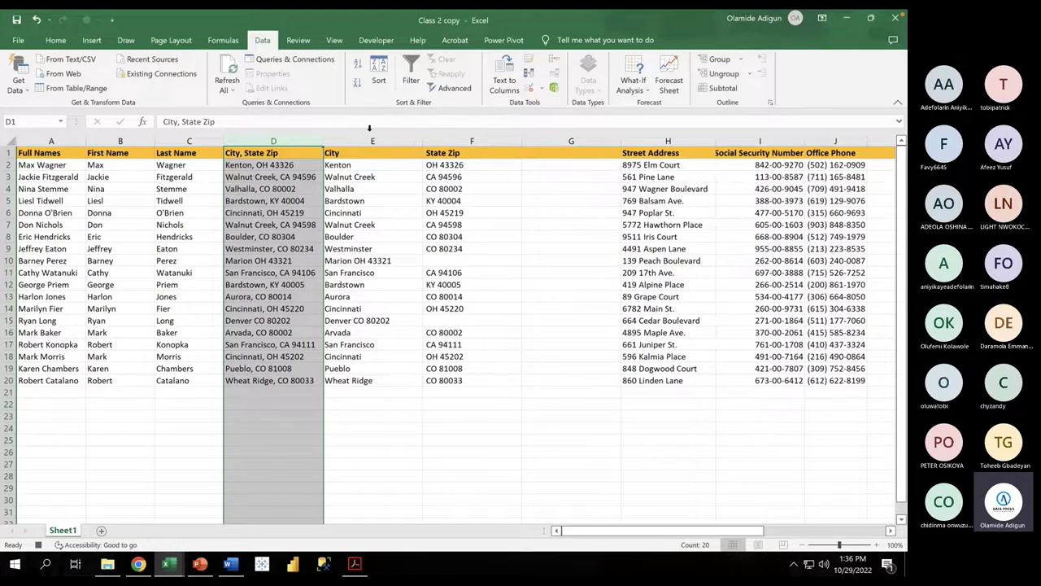
click(399, 260)
click(436, 259)
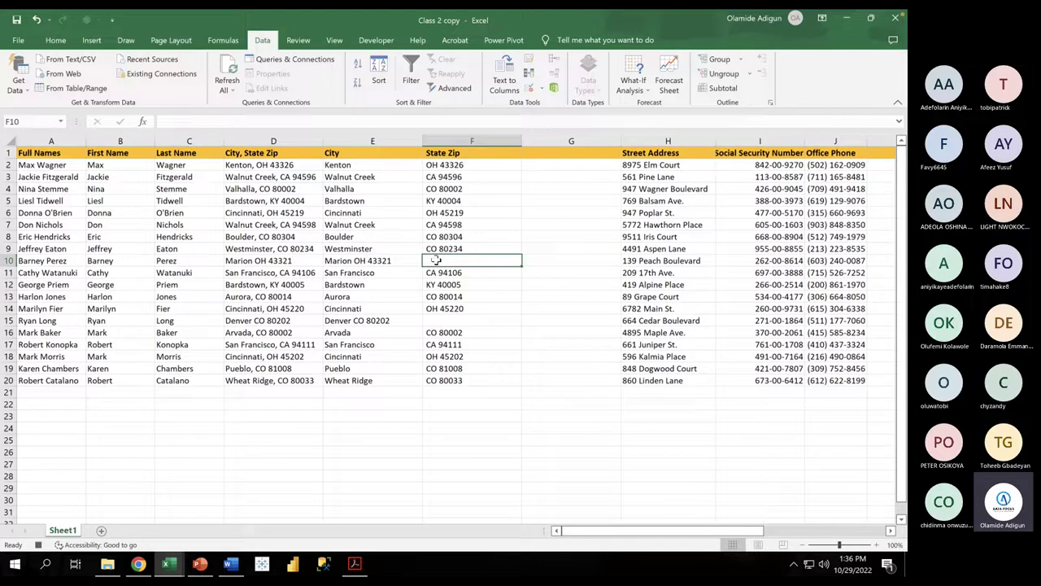
text(=Sp)
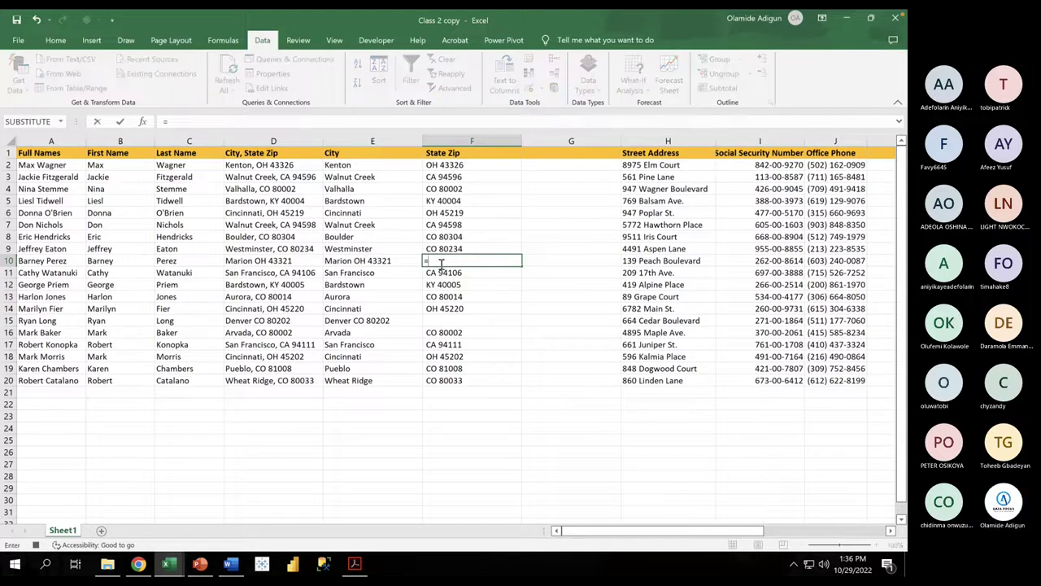
key(BackSpace)
key(BackSpace)
key(BackSpace)
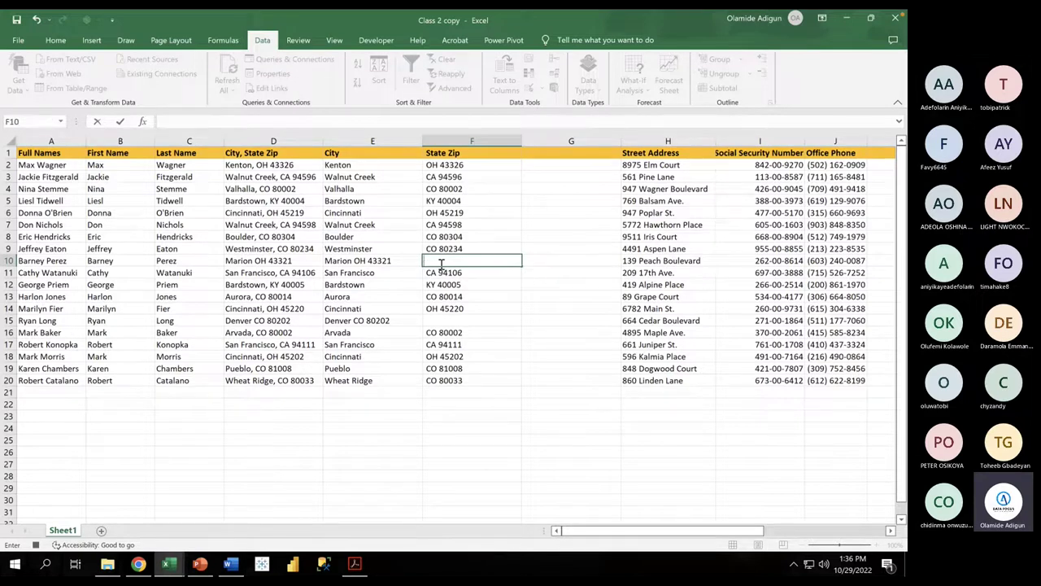
click(396, 258)
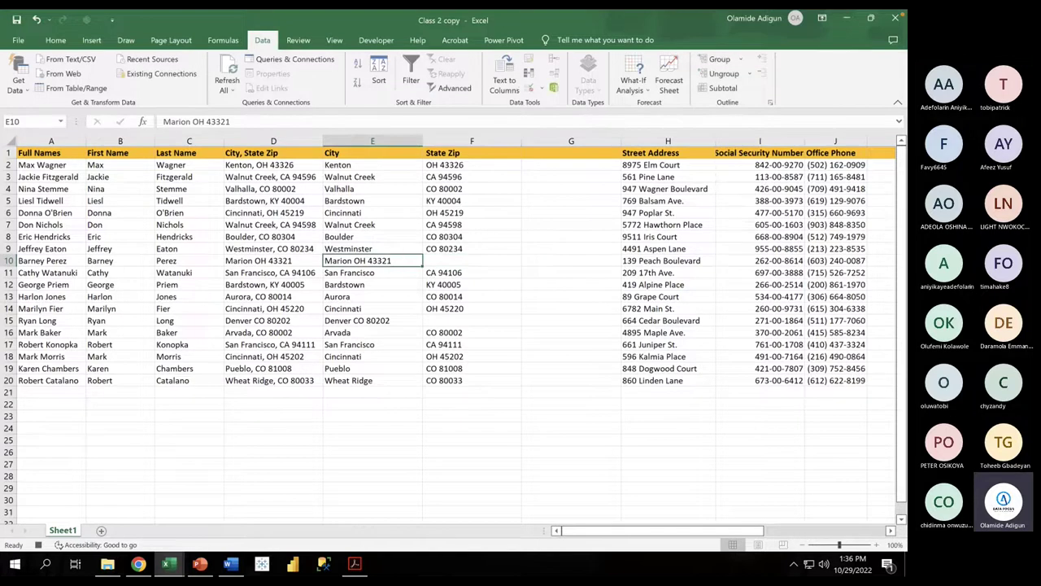
click(505, 80)
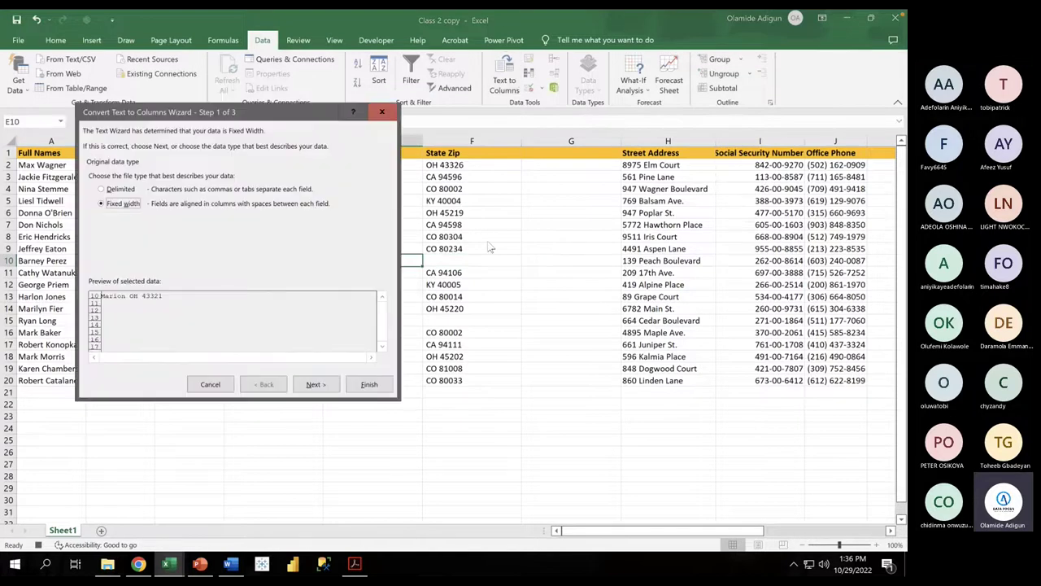
click(313, 386)
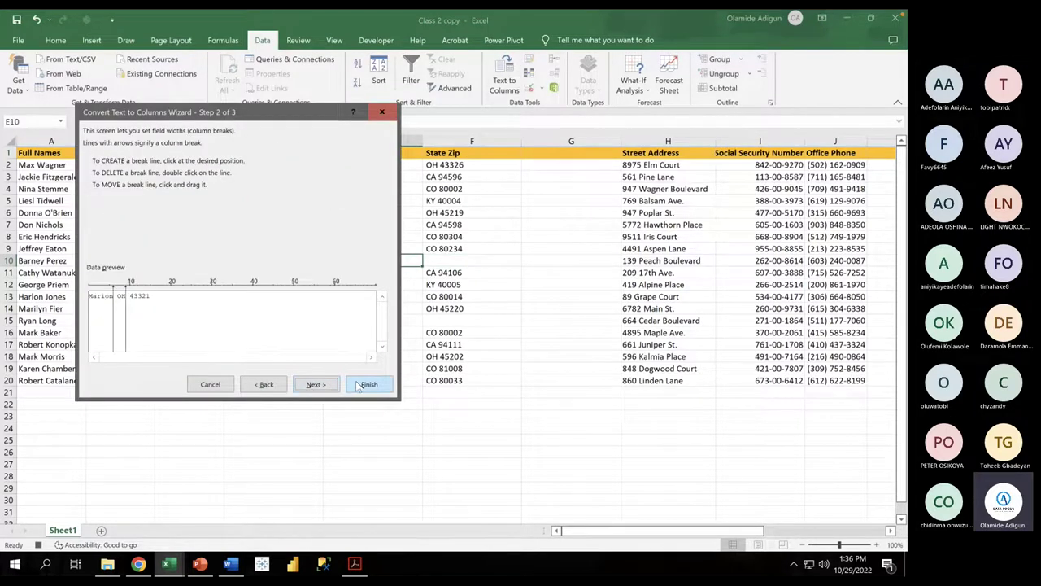
click(360, 385)
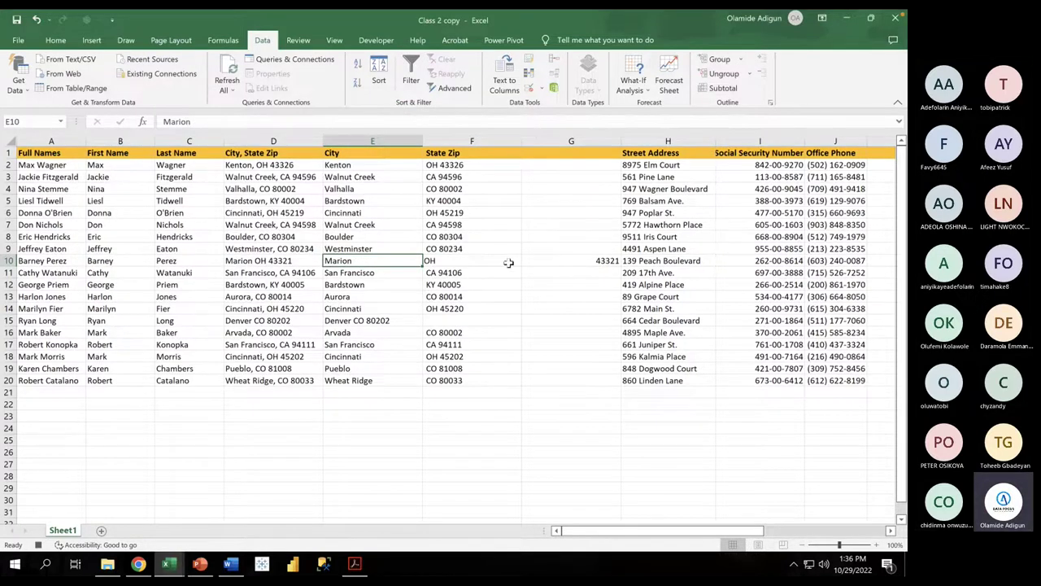
click(347, 323)
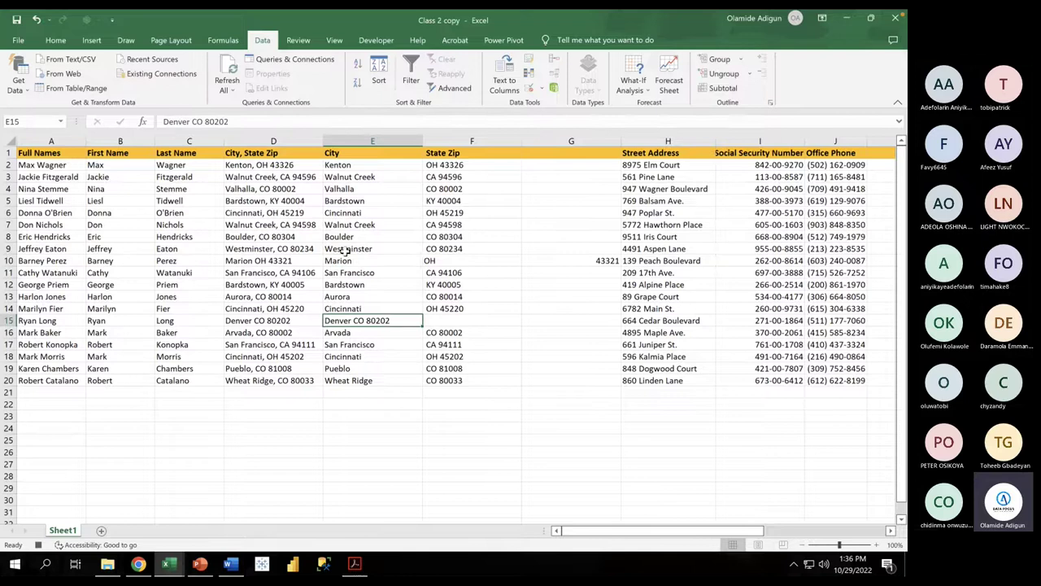
click(504, 87)
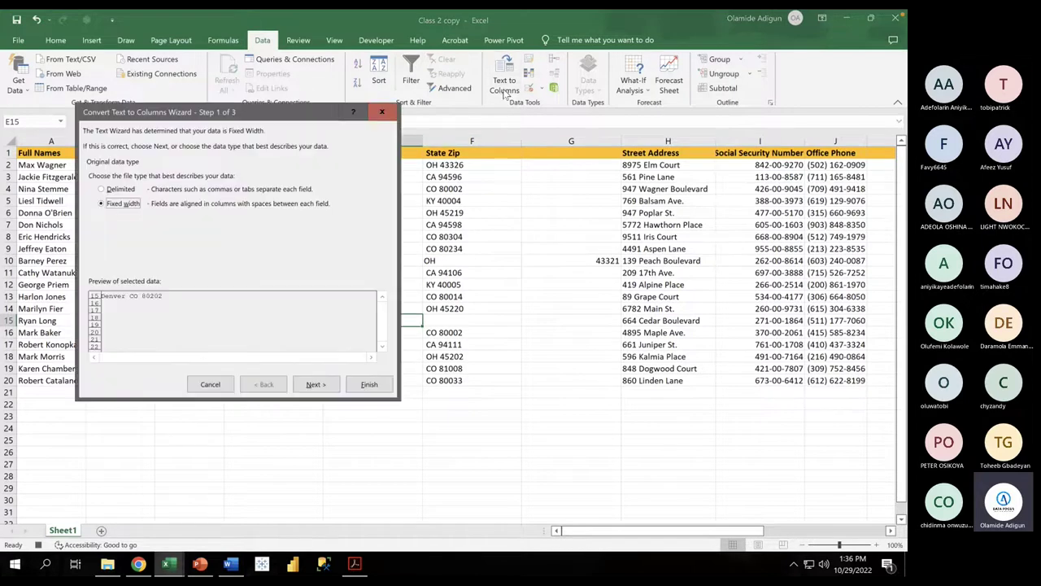
click(326, 383)
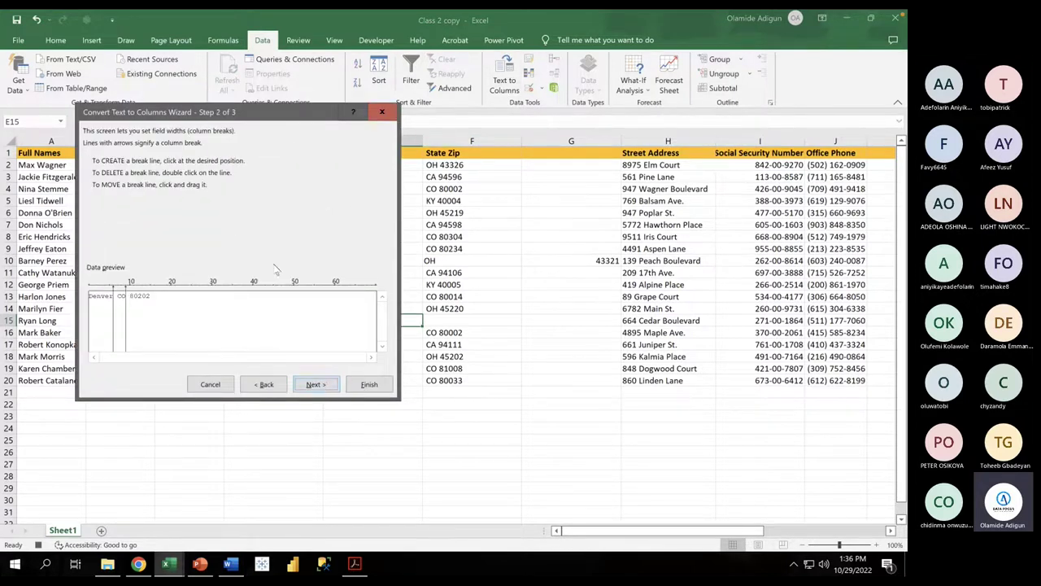
click(326, 385)
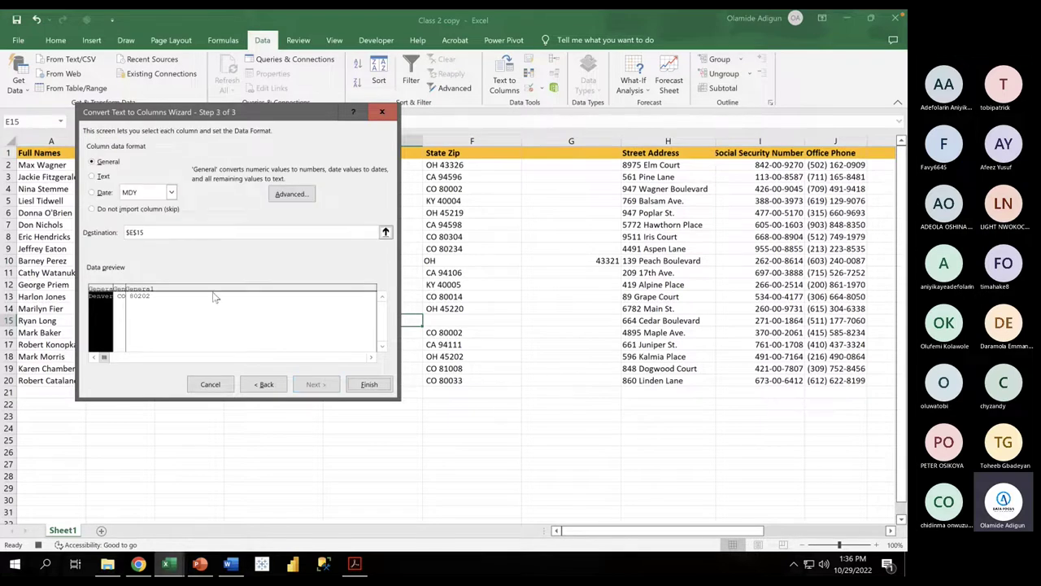
click(92, 176)
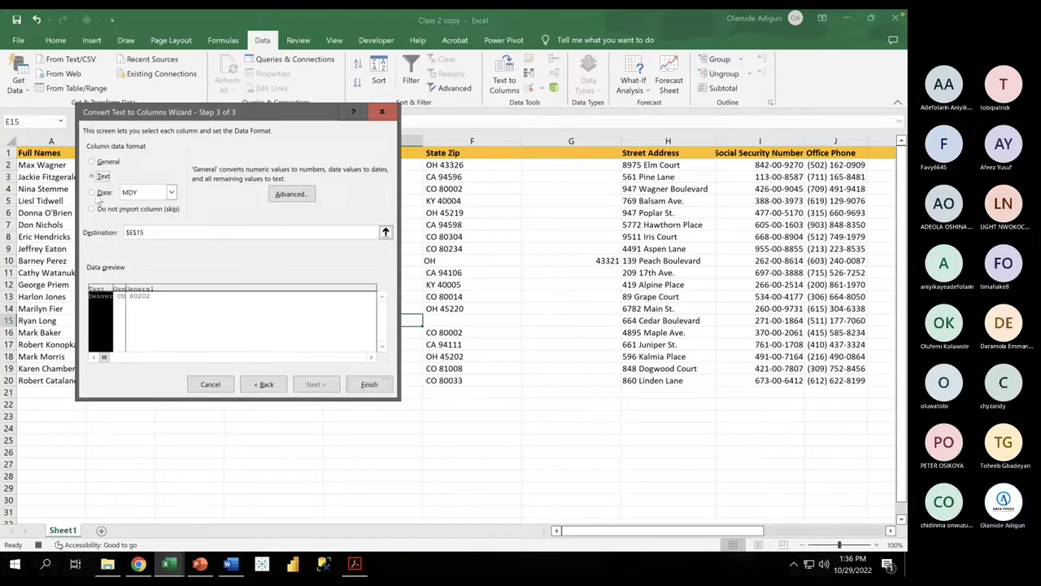
click(120, 296)
click(92, 177)
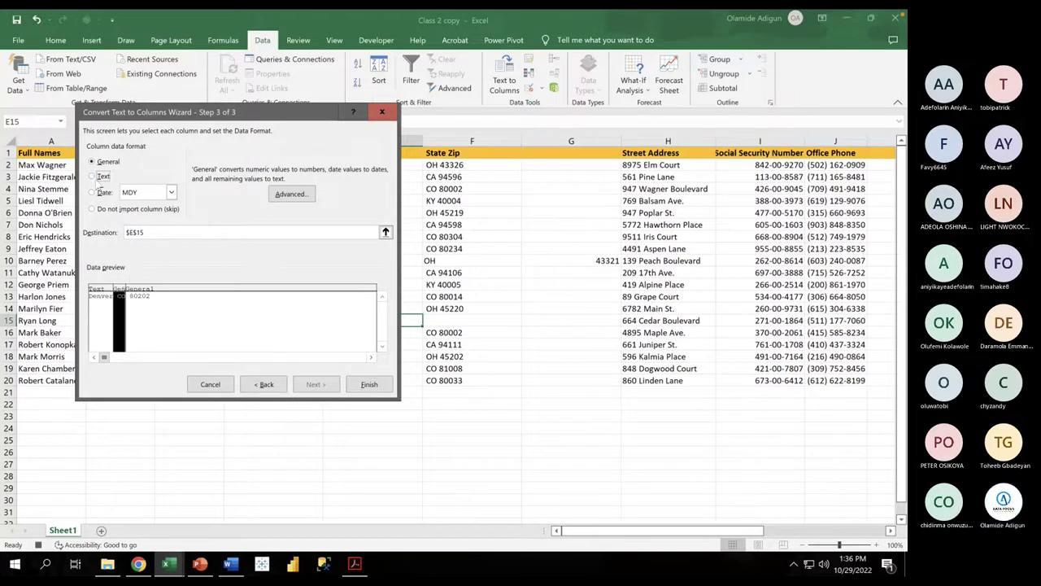
click(161, 304)
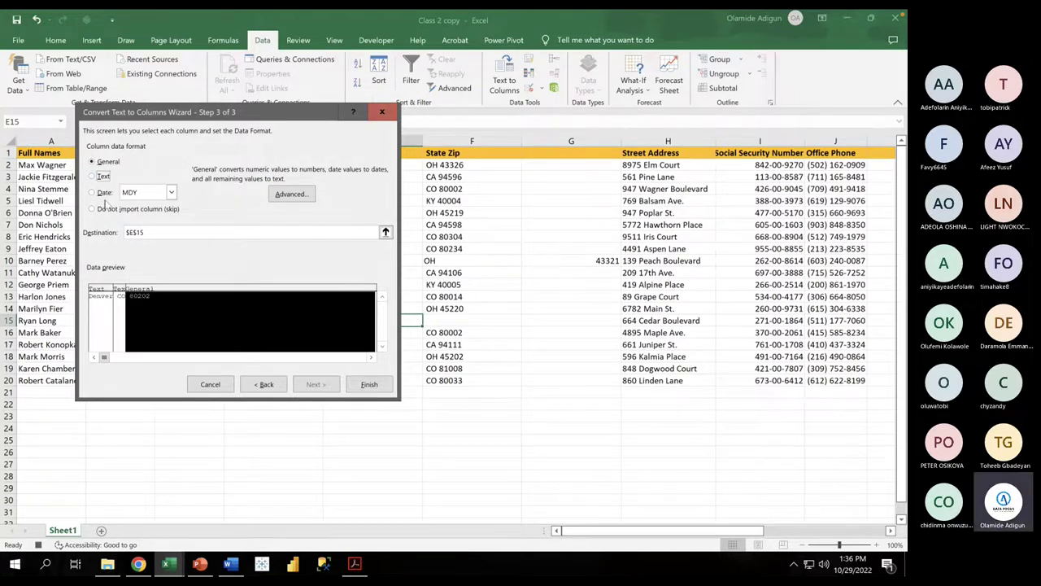
click(93, 178)
click(366, 385)
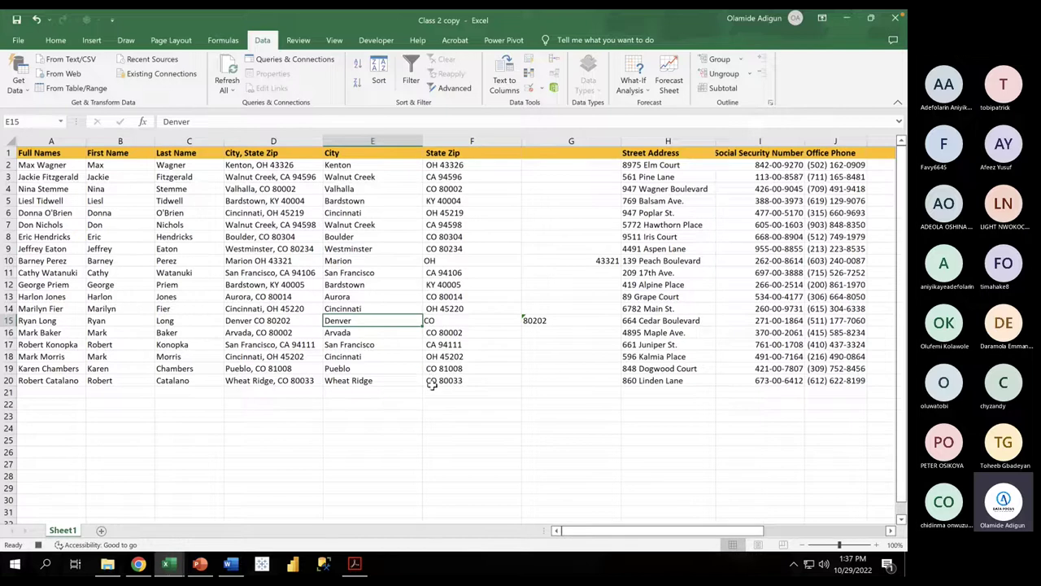
key(ctrl+z)
key(ctrl+z)
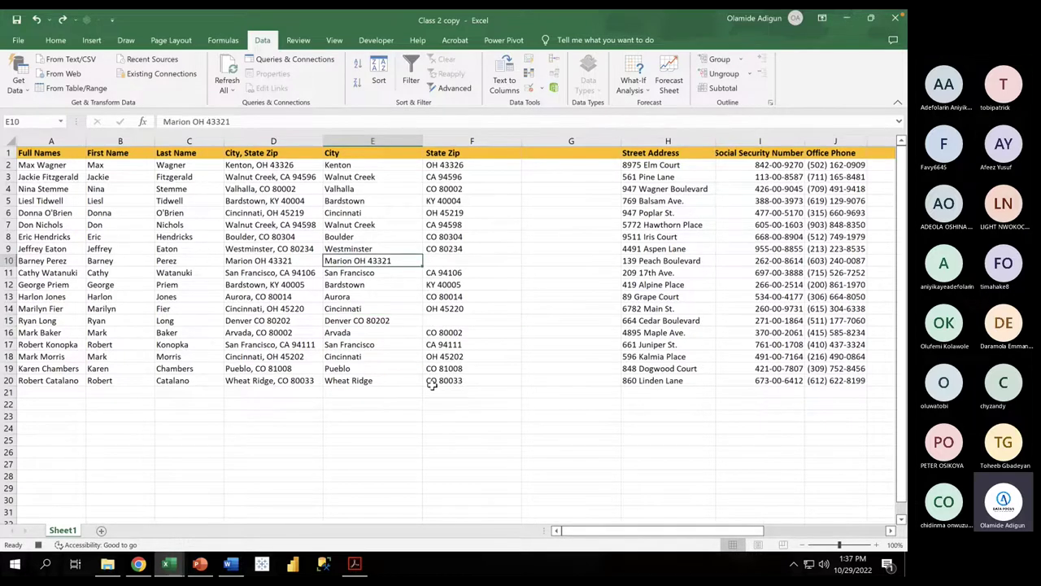
Step: Split the State Zip column F on spaces, sending output to columns F and G
click(453, 141)
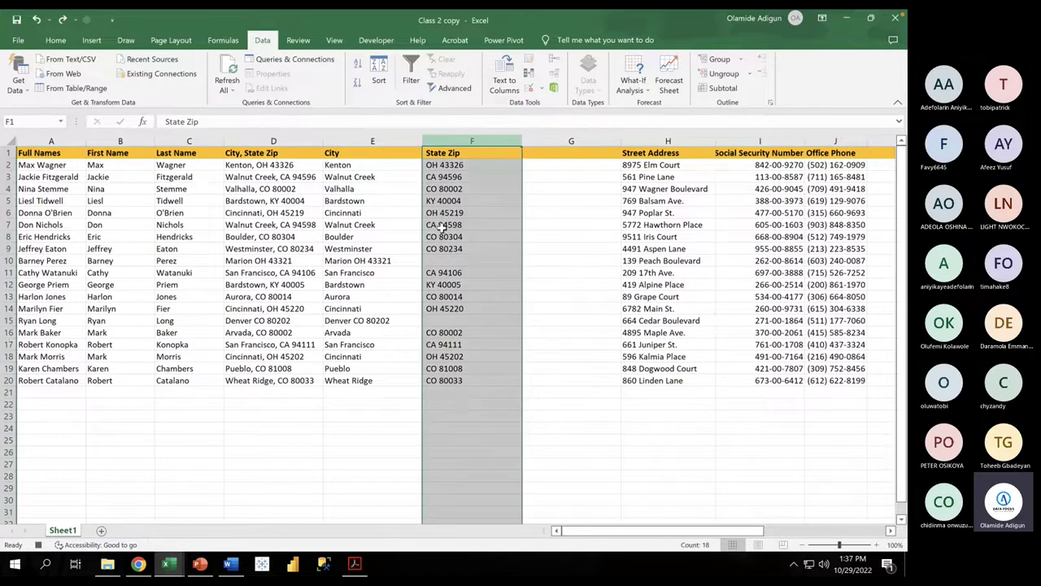
click(504, 81)
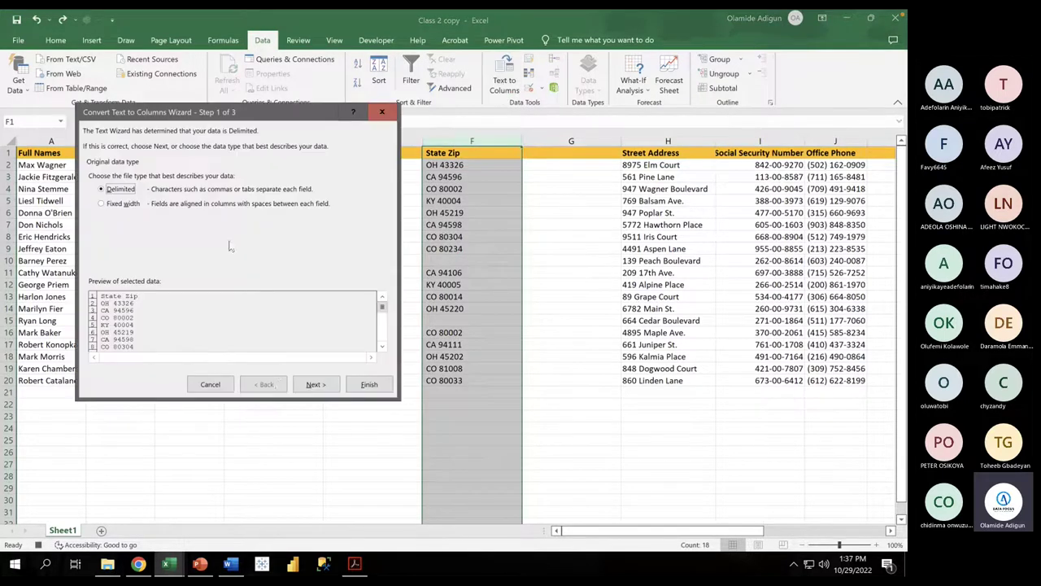
click(313, 384)
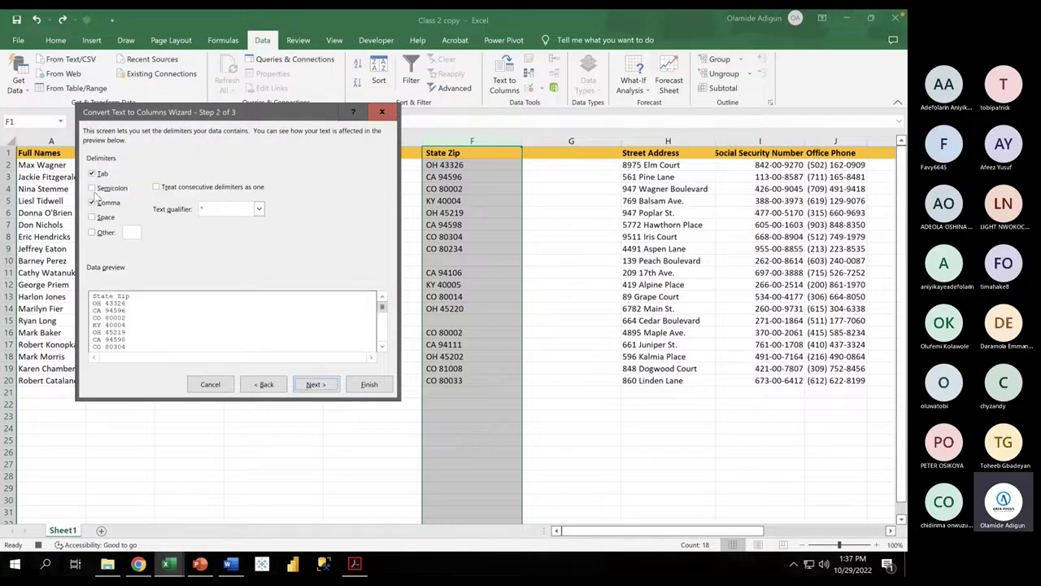
click(92, 217)
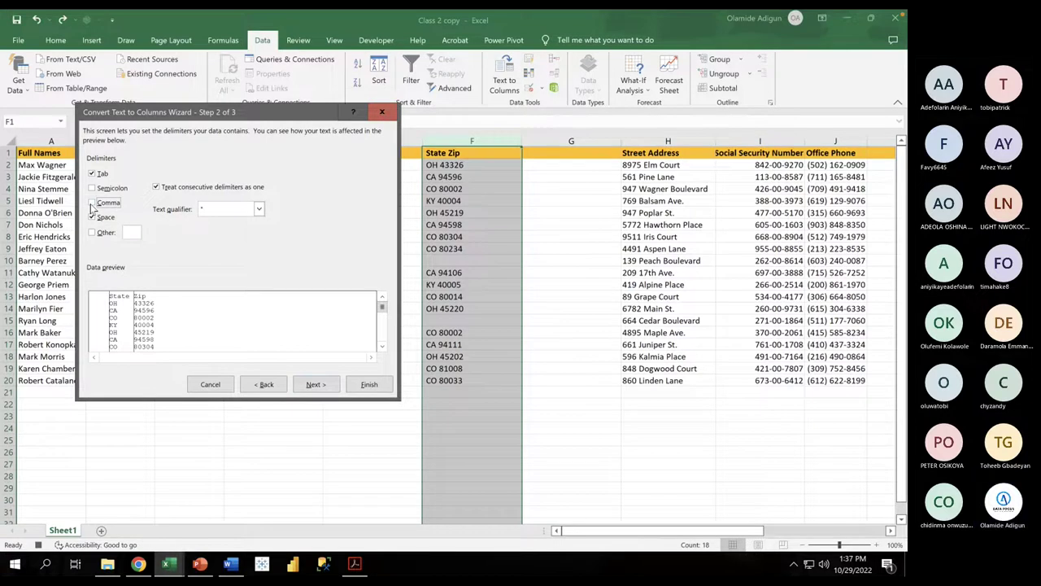
click(316, 391)
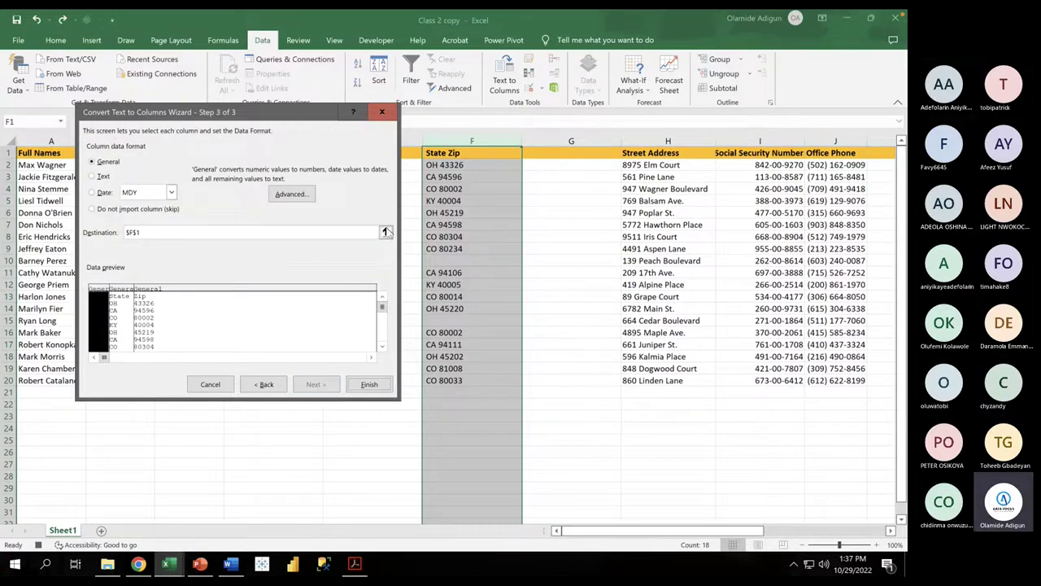
click(385, 232)
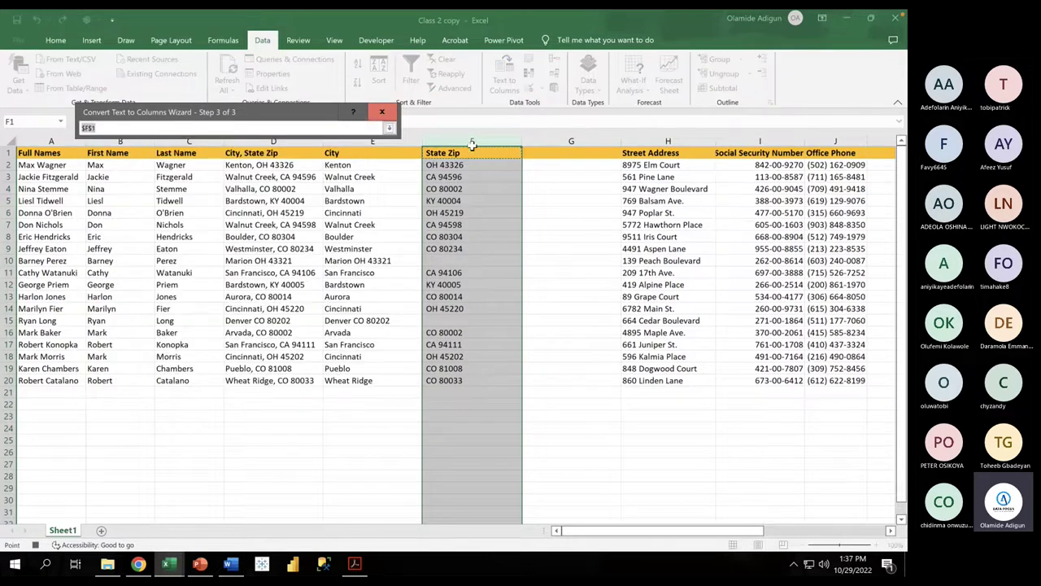
drag(471, 142, 542, 140)
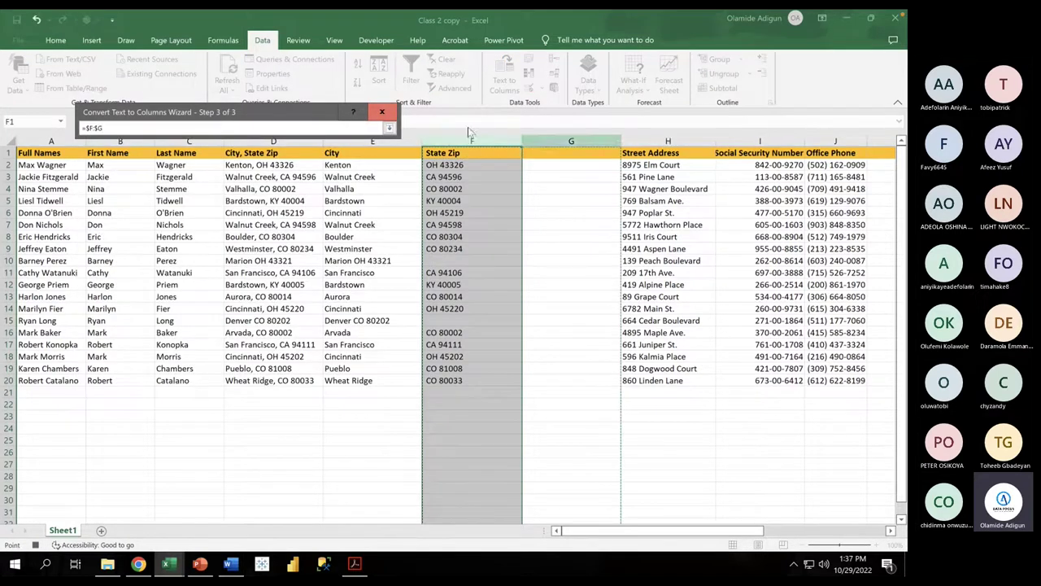
click(389, 128)
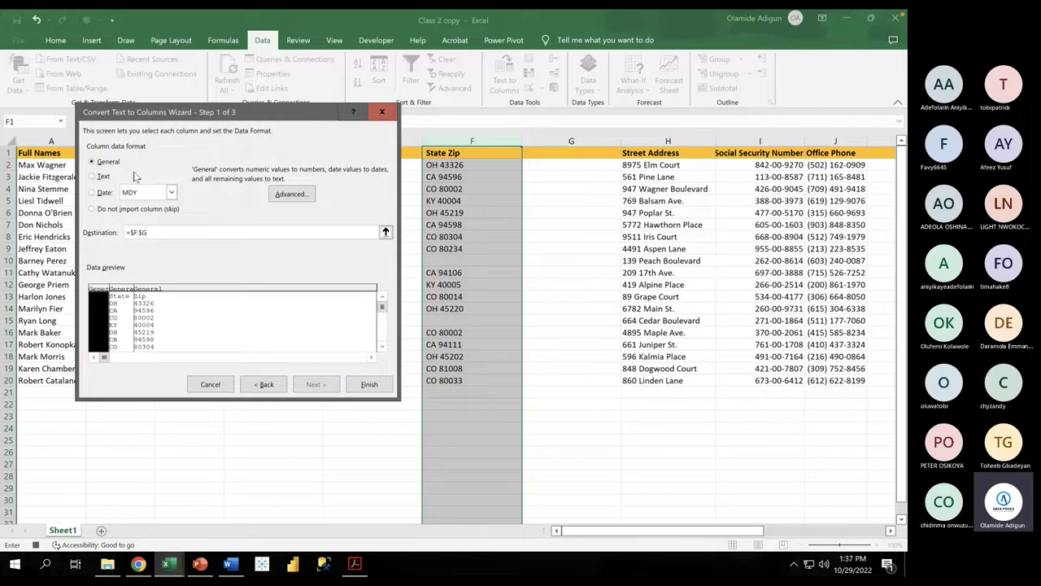
Step: Set the first split column to Text and turn off 'Treat consecutive delimiters as one'
click(102, 176)
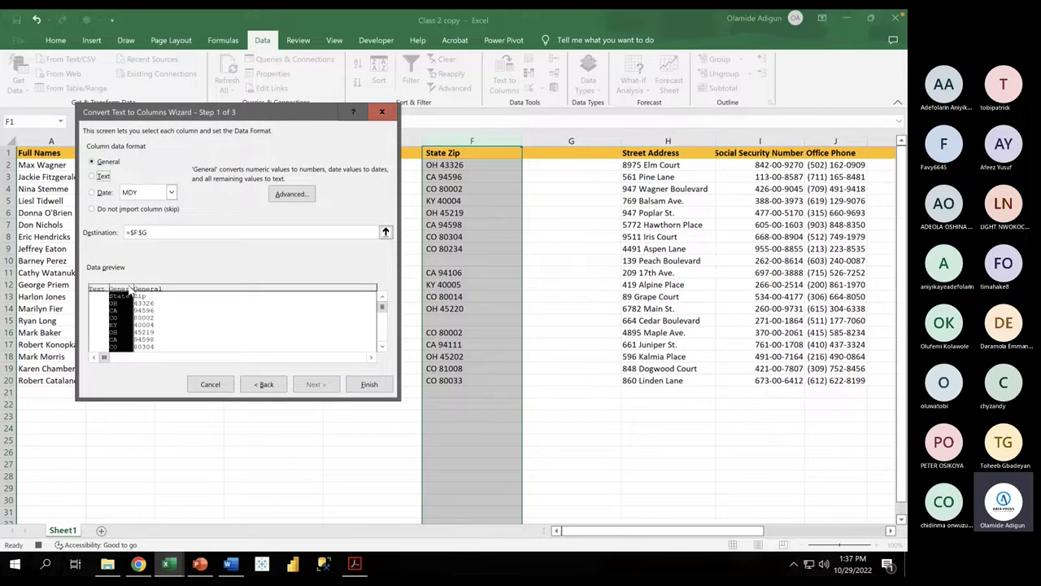
click(101, 294)
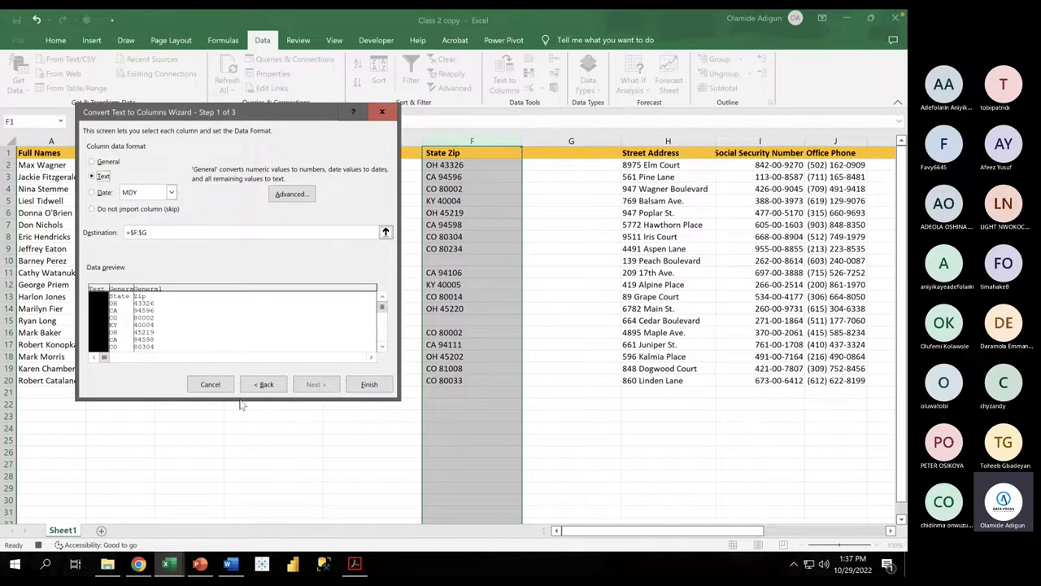
click(266, 385)
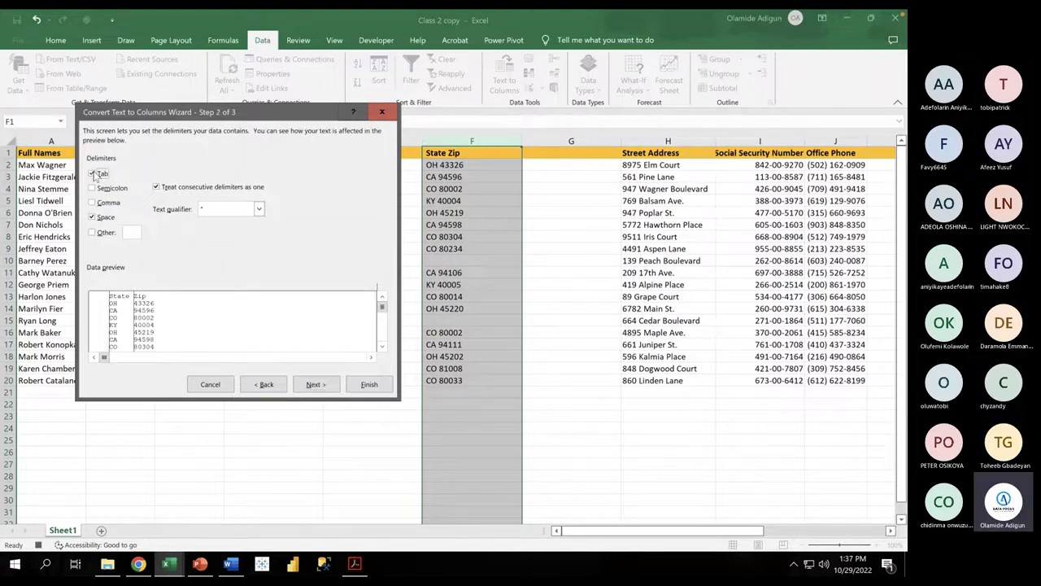
click(94, 174)
click(260, 384)
click(319, 387)
click(156, 187)
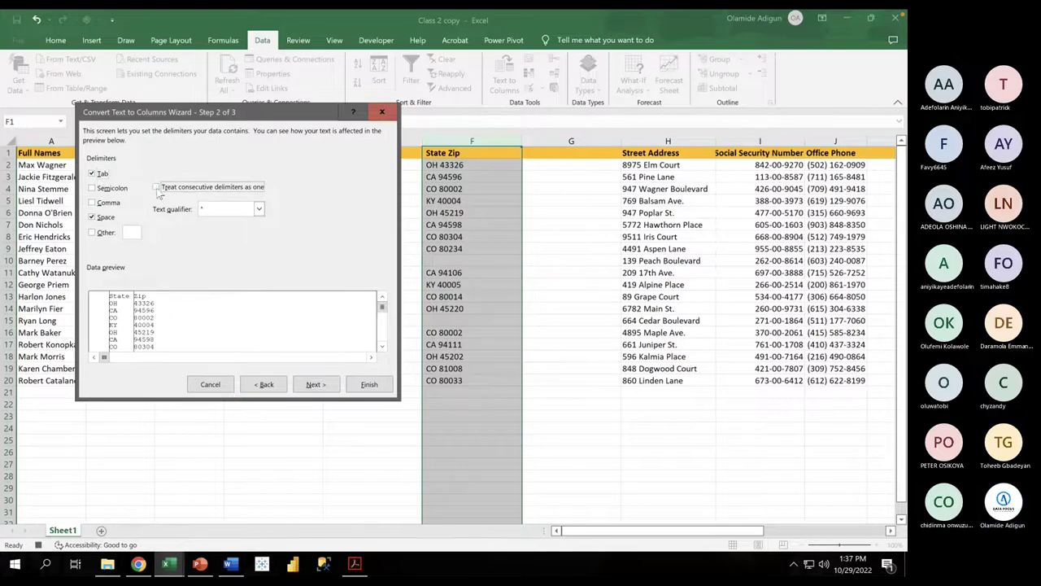
click(318, 386)
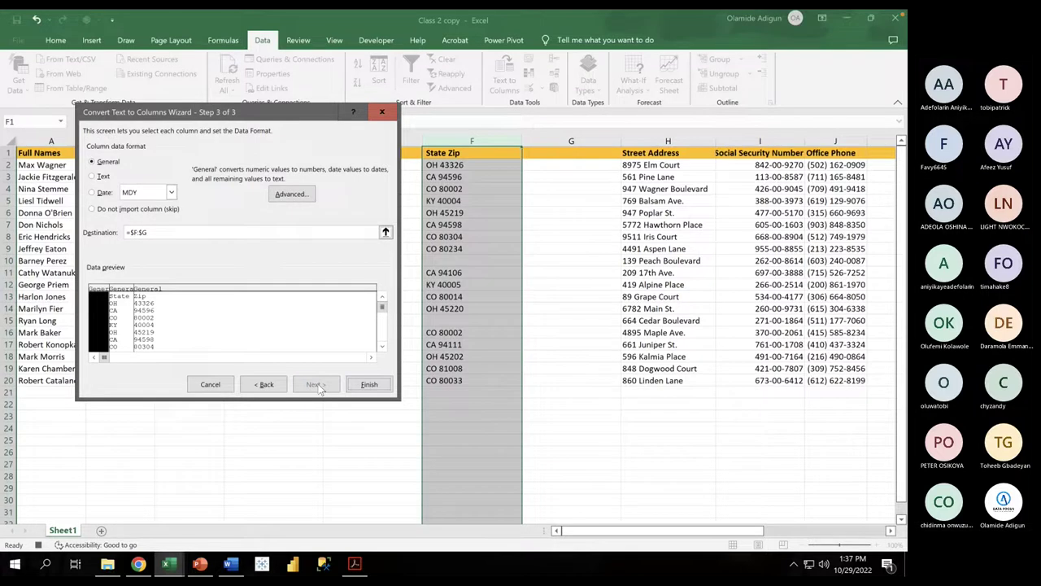
Step: Set the Zip column format, finish the split, and confirm replacing the existing data
click(120, 297)
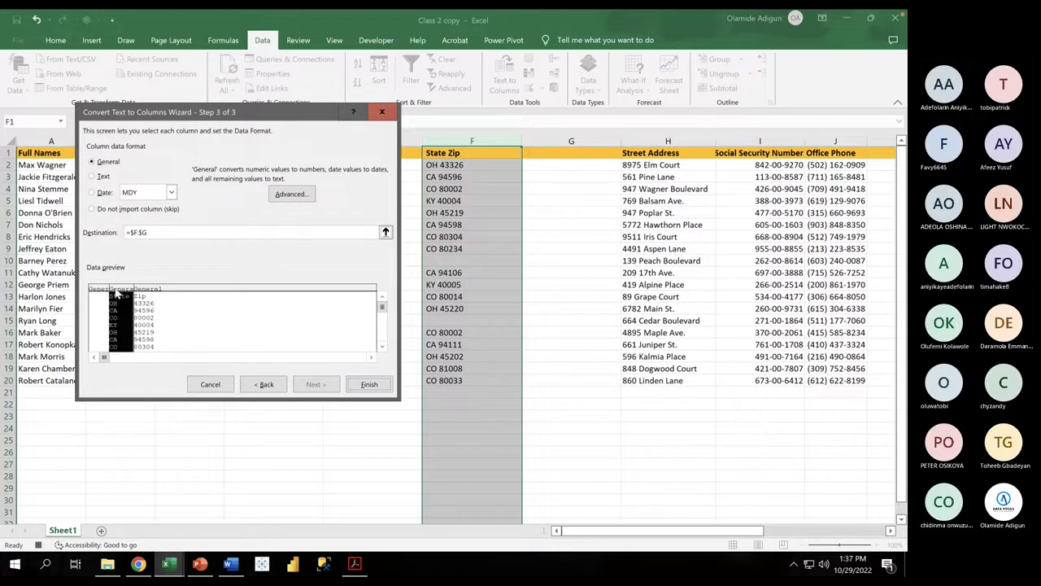
click(92, 176)
click(163, 293)
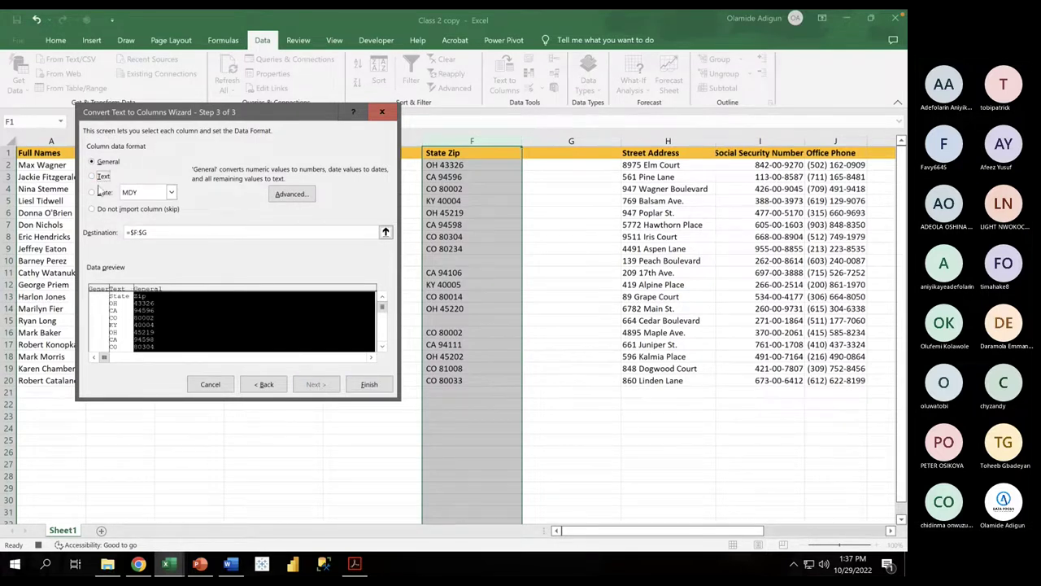
click(366, 386)
click(437, 322)
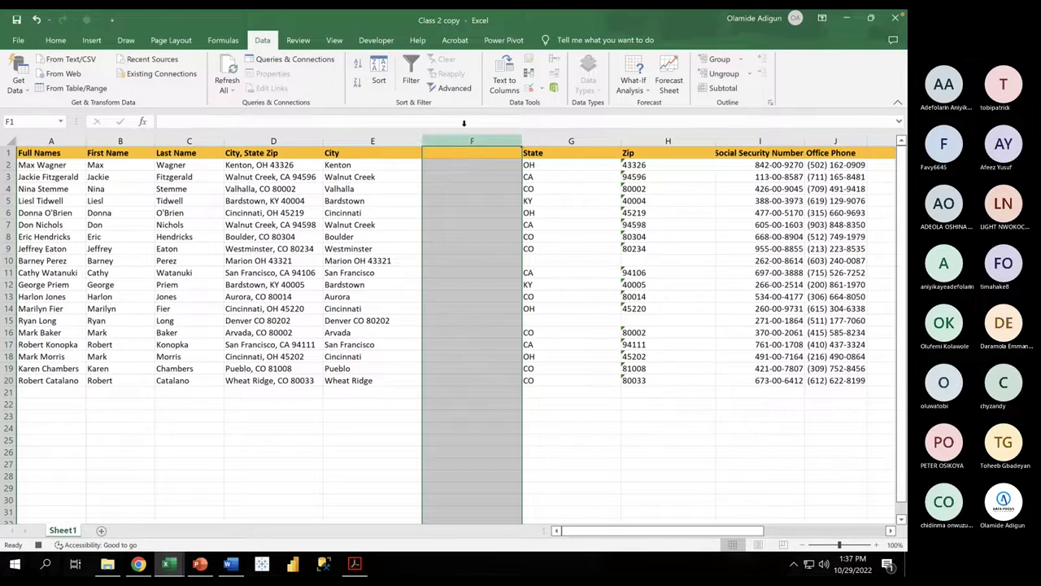
Step: Delete empty column F and split the Marion OH 43321 entry with default settings
right_click(473, 156)
key(Escape)
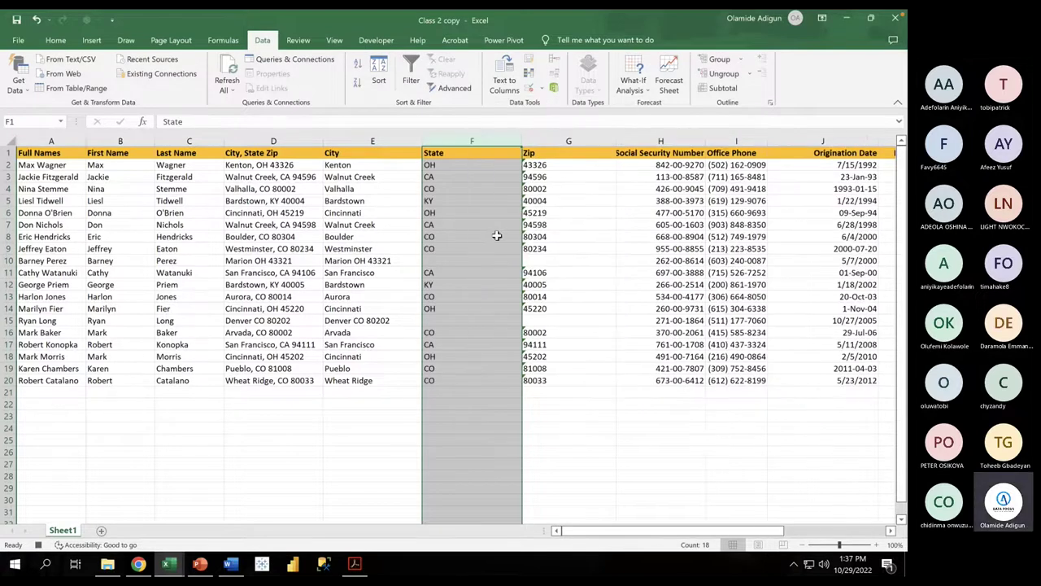
click(502, 200)
click(390, 260)
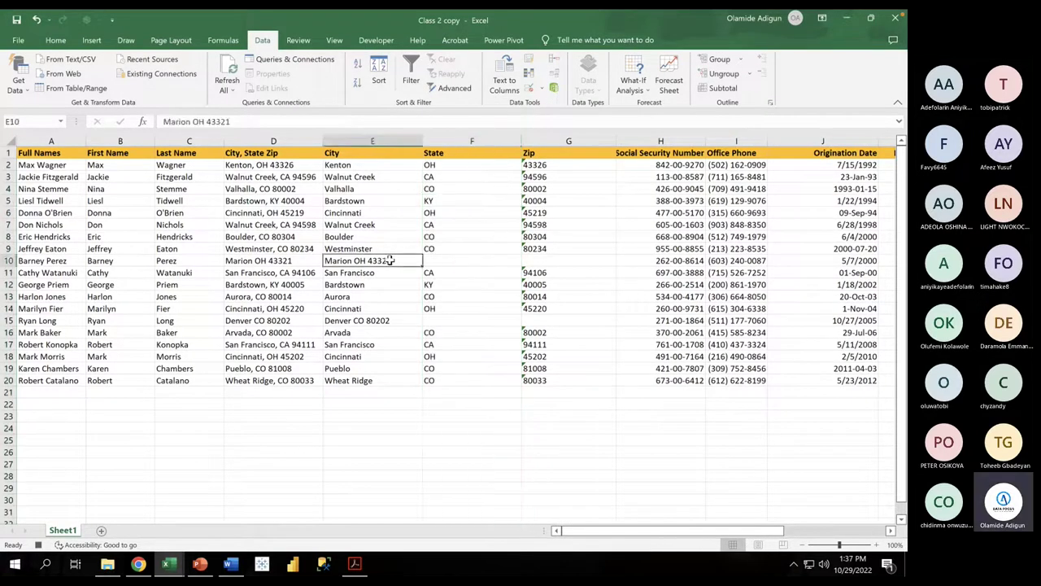
click(504, 84)
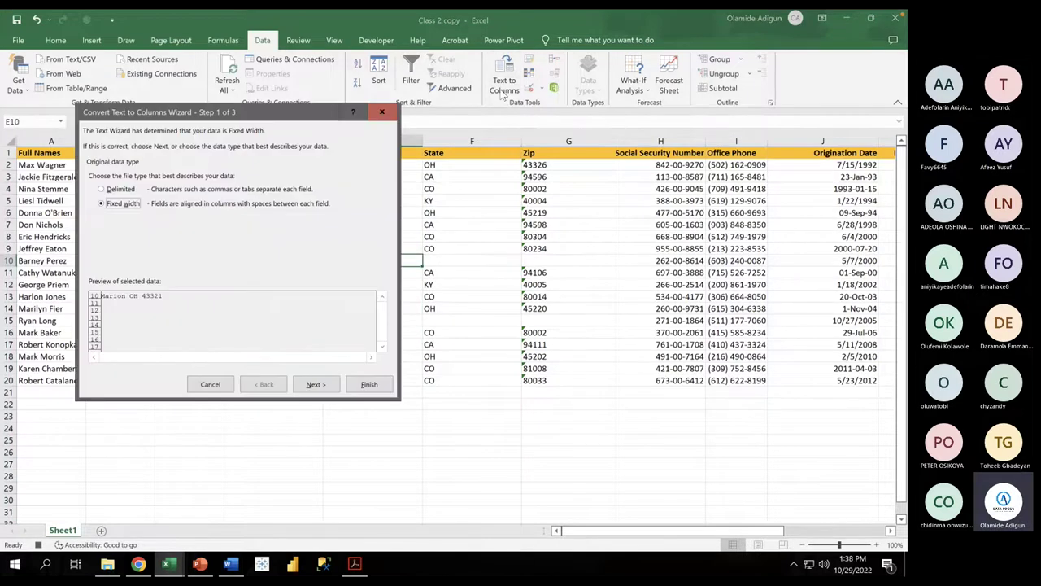
click(329, 389)
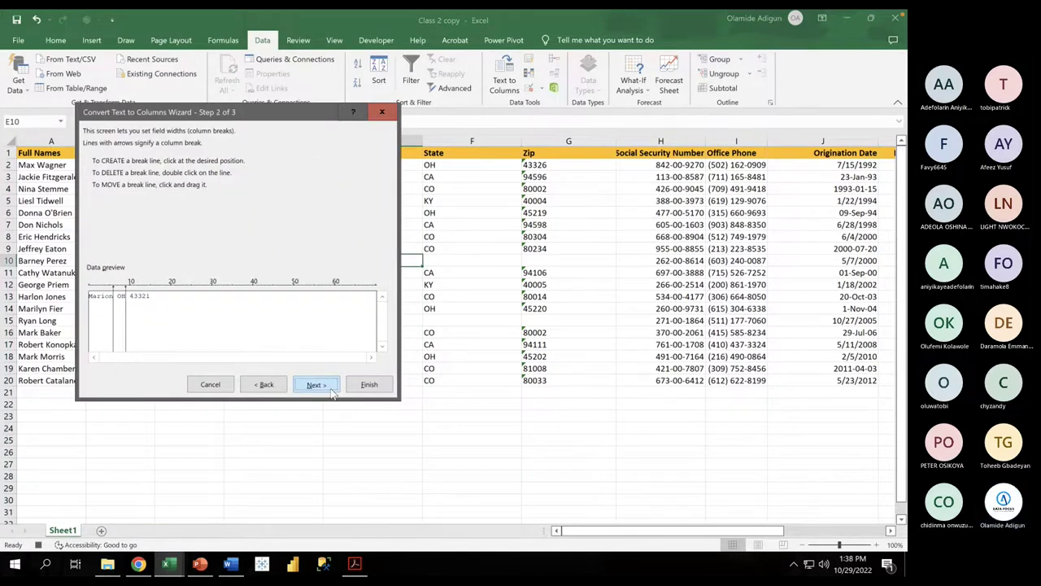
click(313, 384)
click(364, 386)
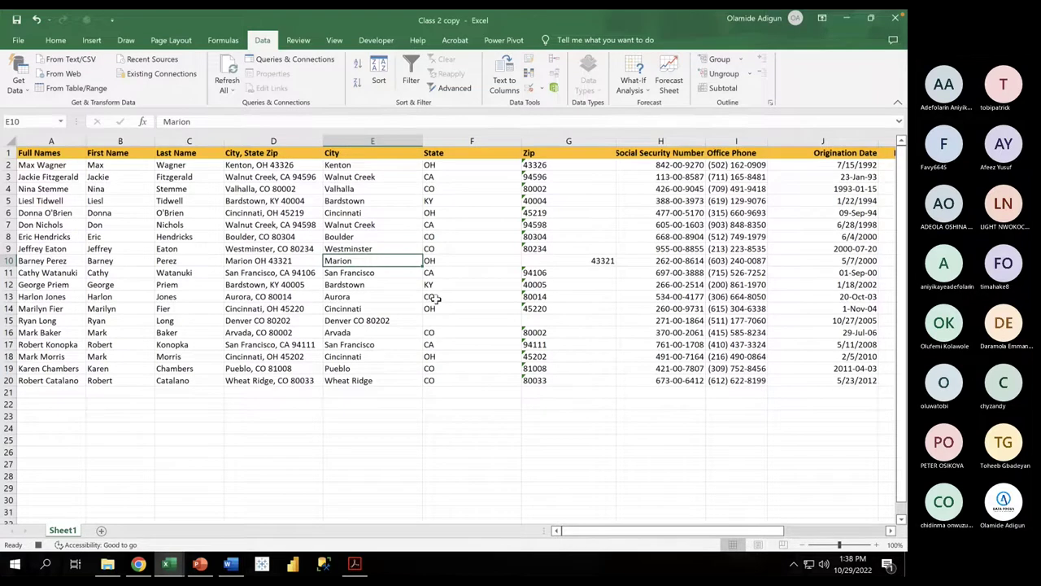
Step: Split the Denver CO 80202 entry, storing the city and zip parts as Text
click(369, 318)
click(505, 81)
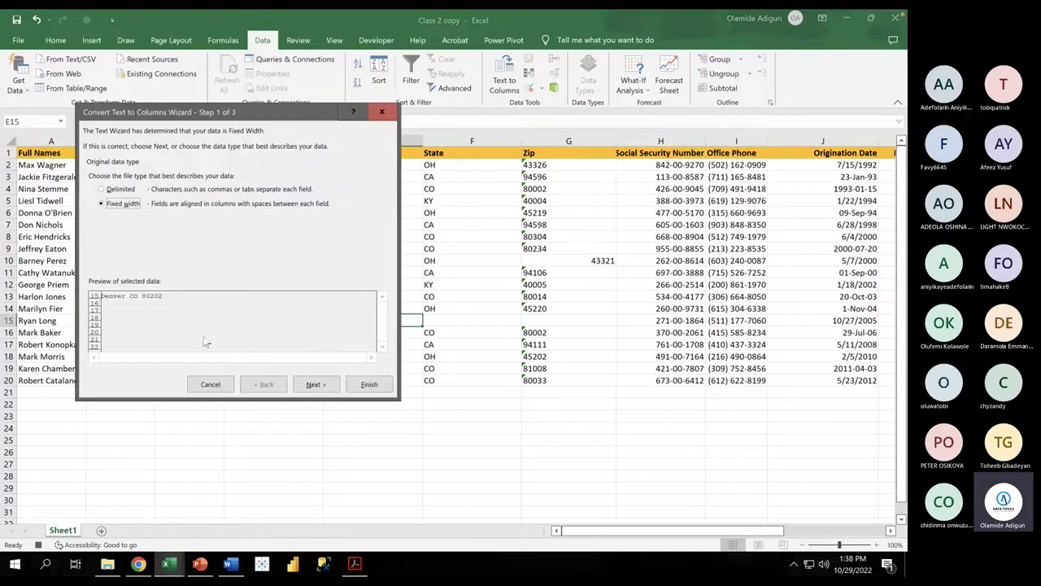
click(299, 386)
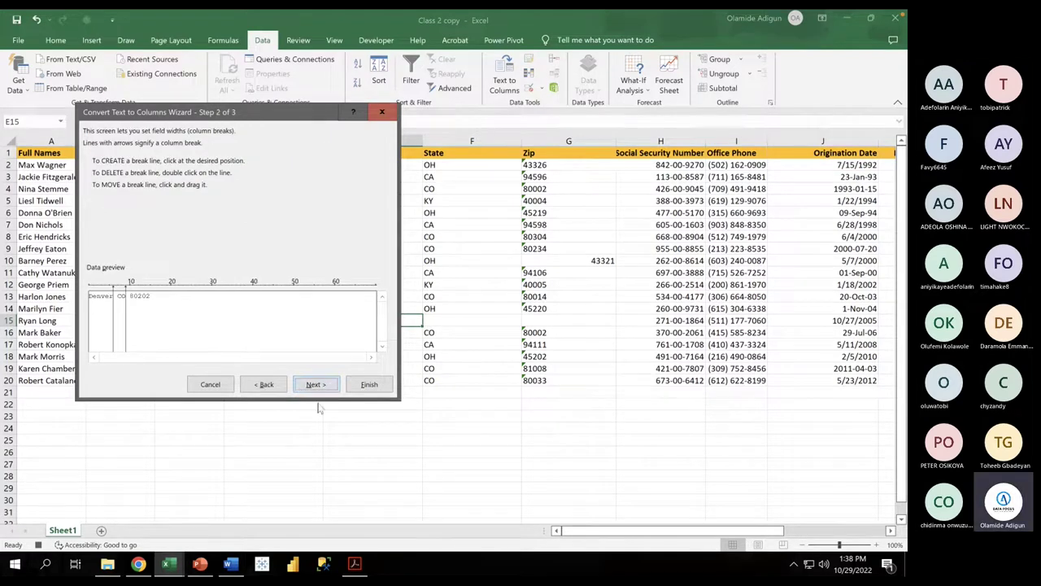
click(317, 387)
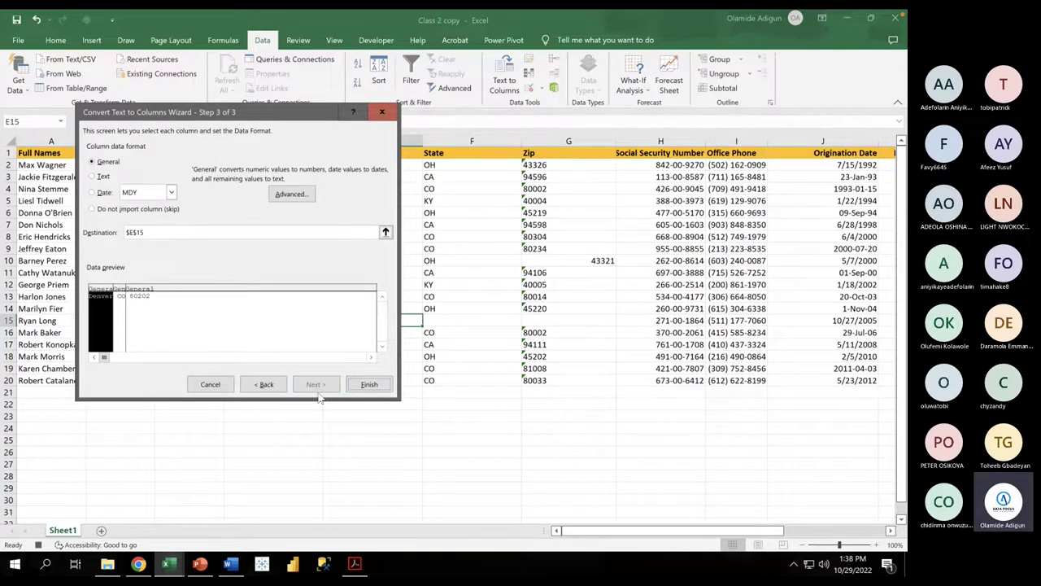
click(92, 177)
click(120, 295)
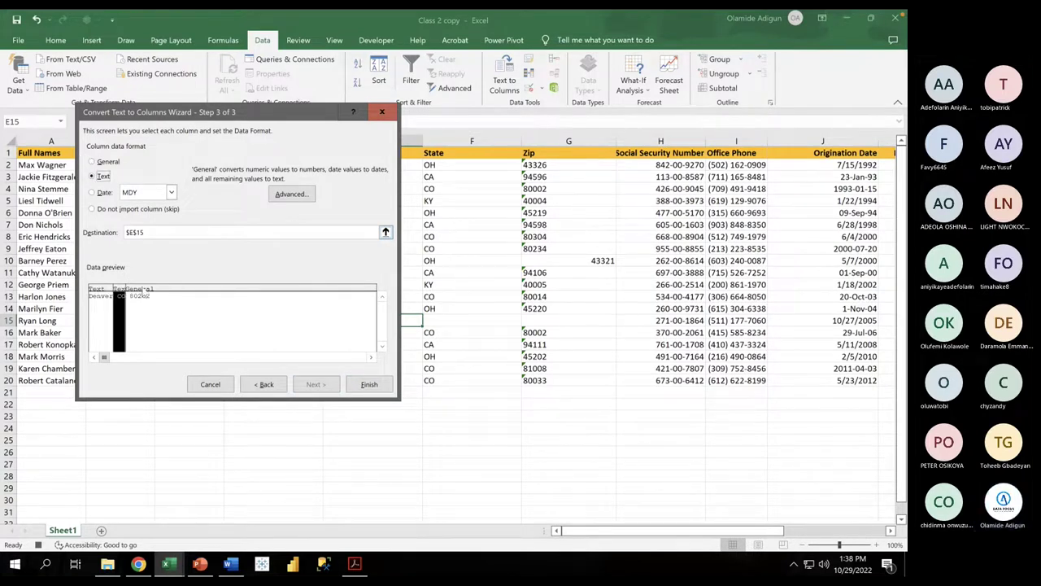
click(145, 294)
click(92, 177)
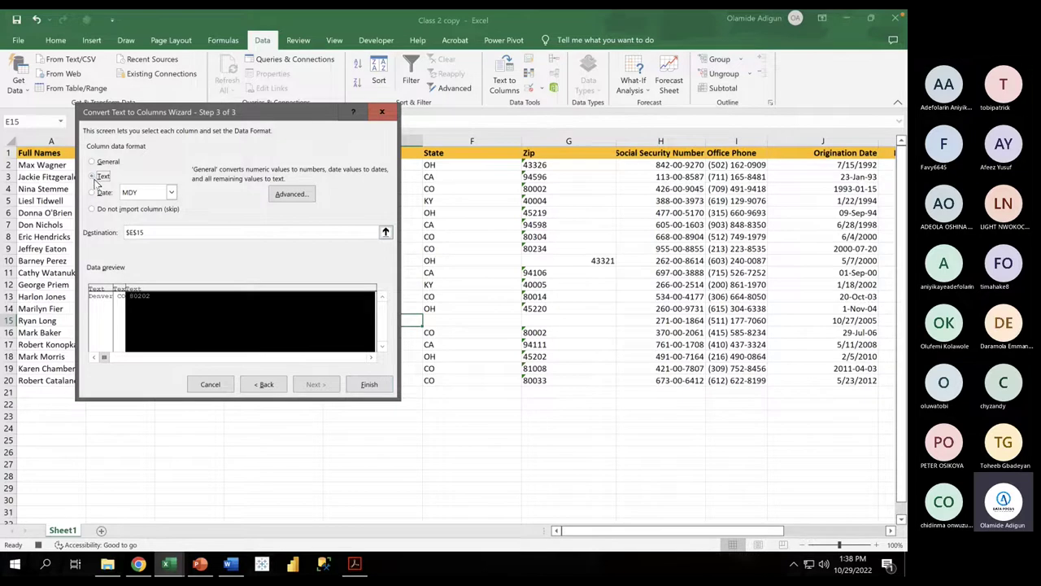
click(366, 382)
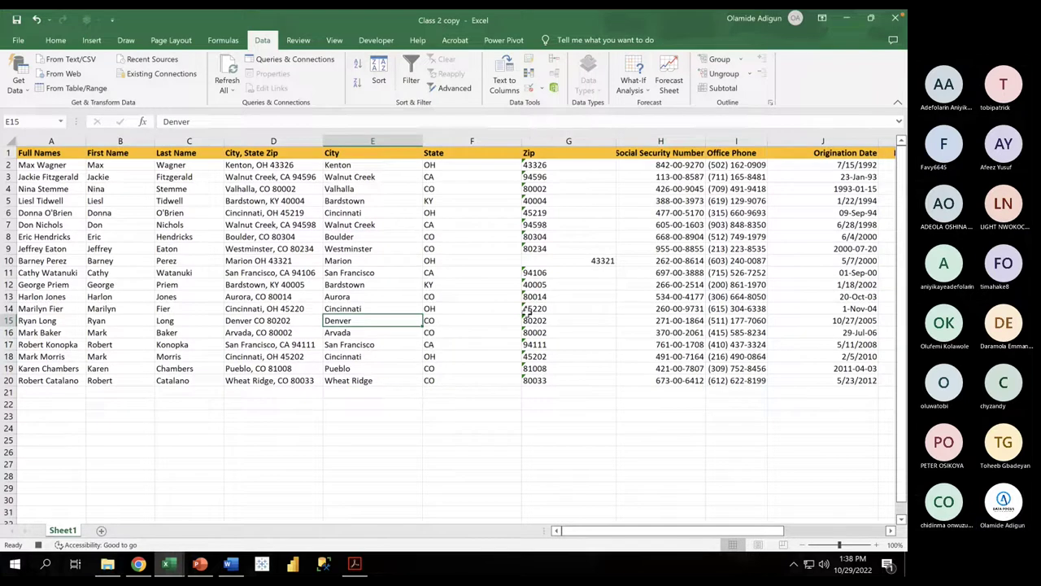
click(570, 259)
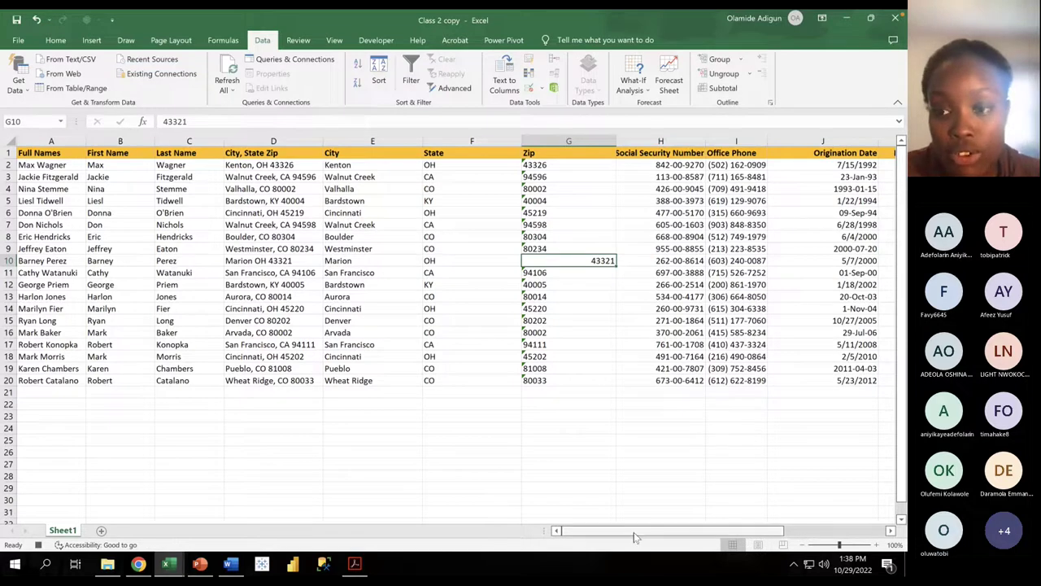
drag(636, 537, 718, 535)
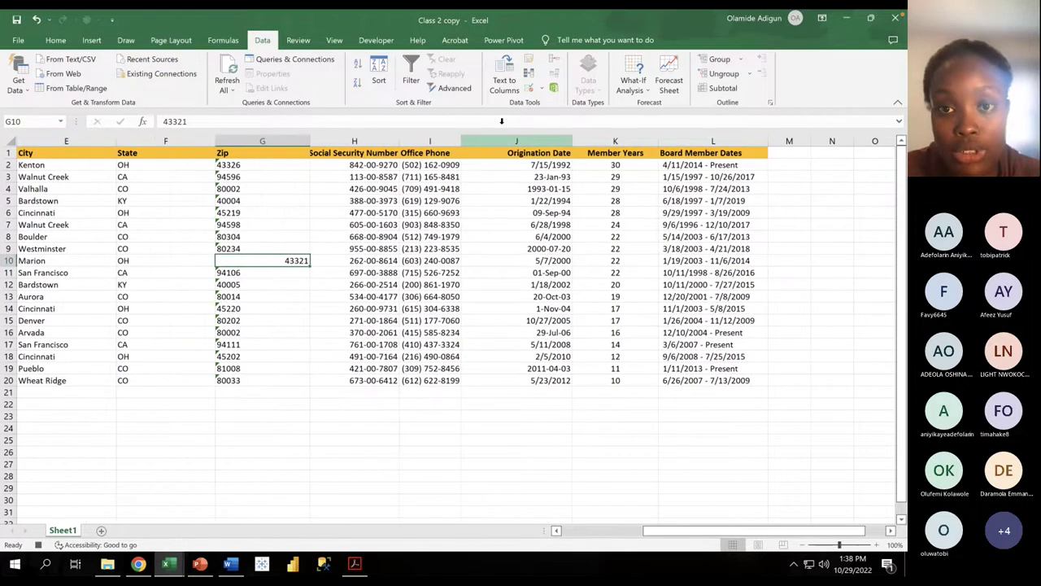
Step: Format column J's Origination Dates as English (United Kingdom) long dates like 14 March 2012
click(506, 140)
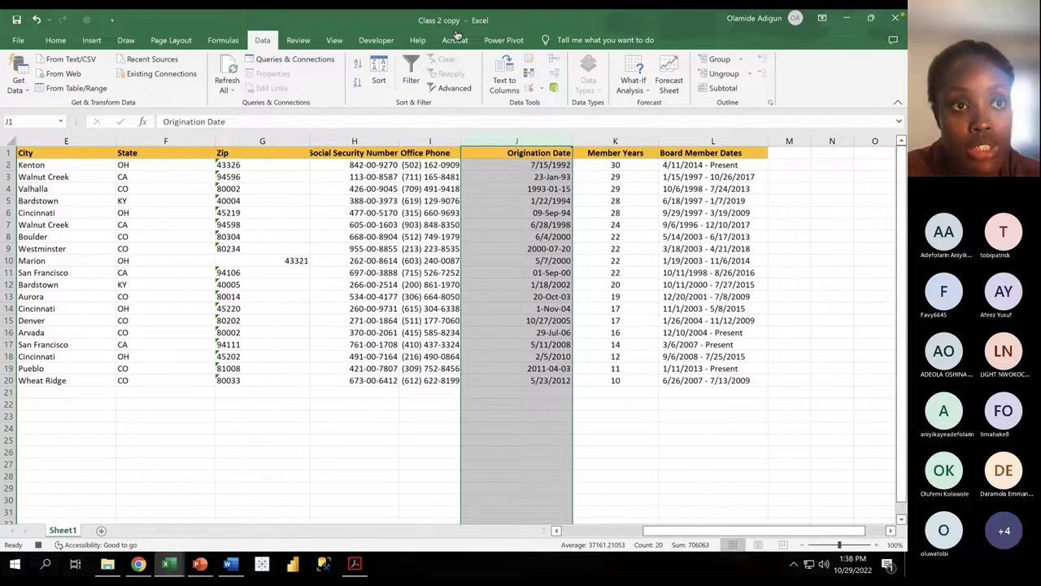
scroll(457, 35, up, 5)
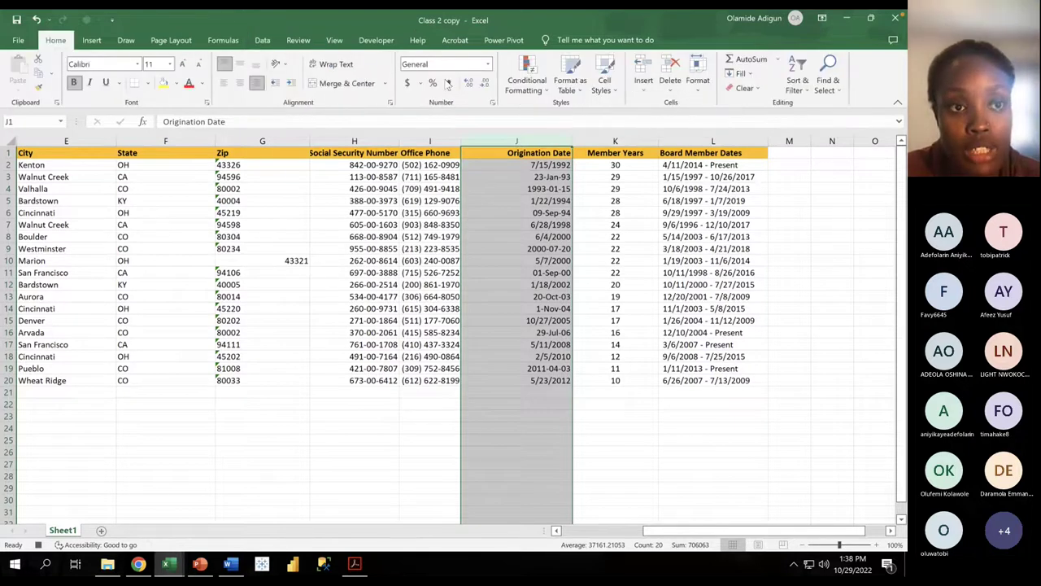
click(494, 104)
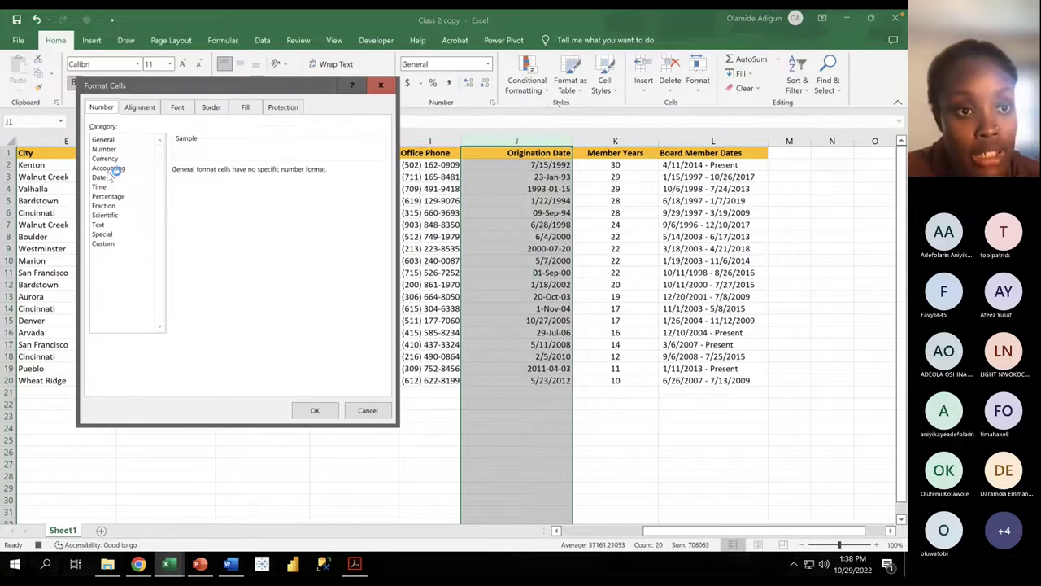
click(105, 177)
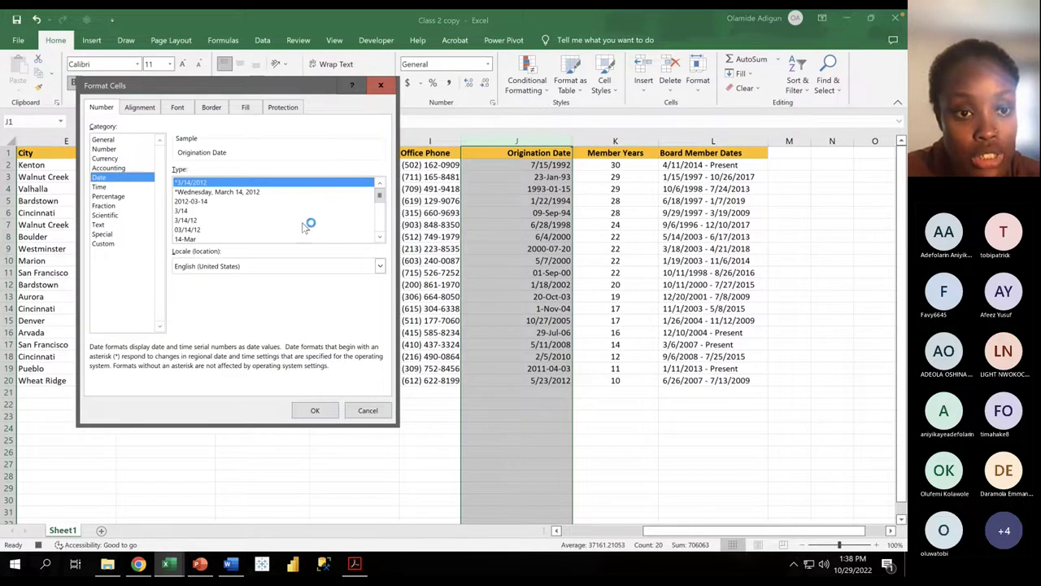
click(299, 266)
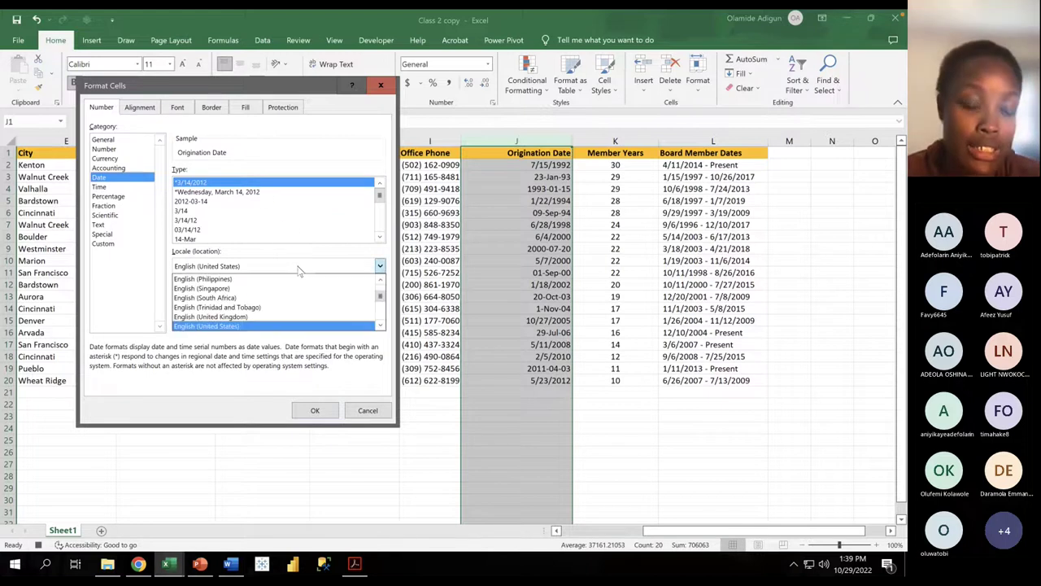
click(244, 316)
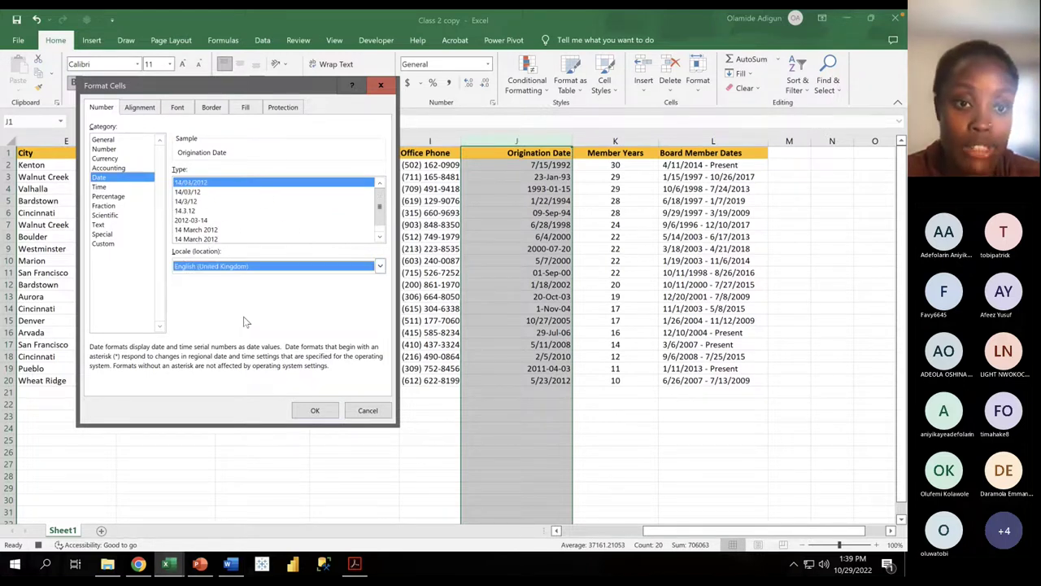
click(230, 231)
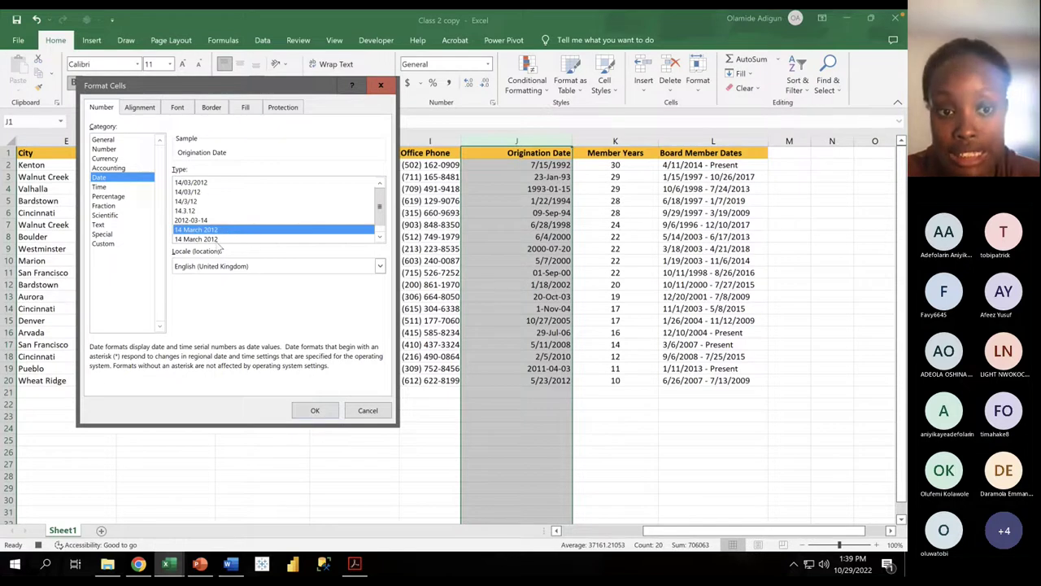
click(320, 407)
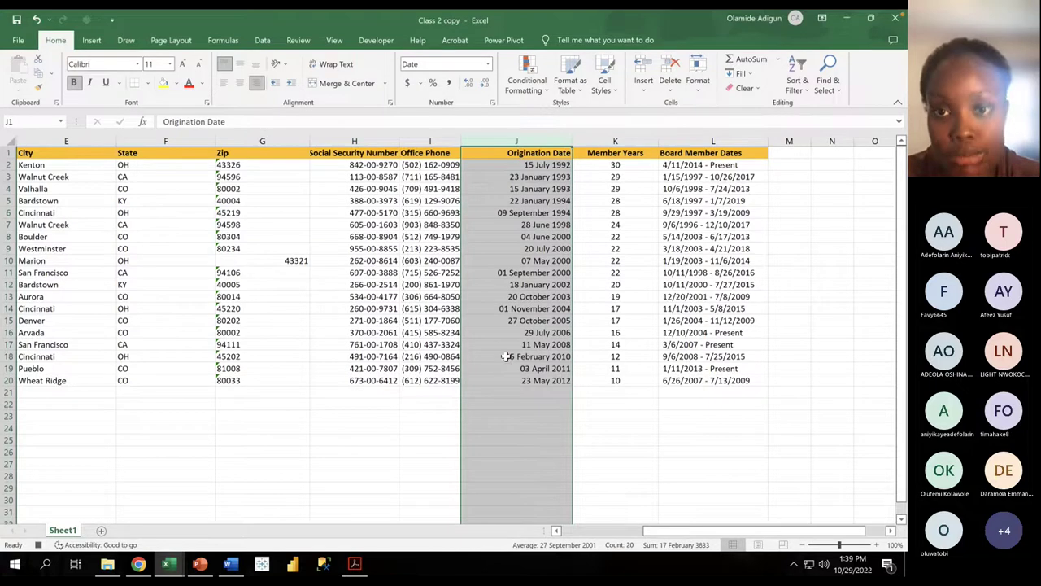
click(672, 142)
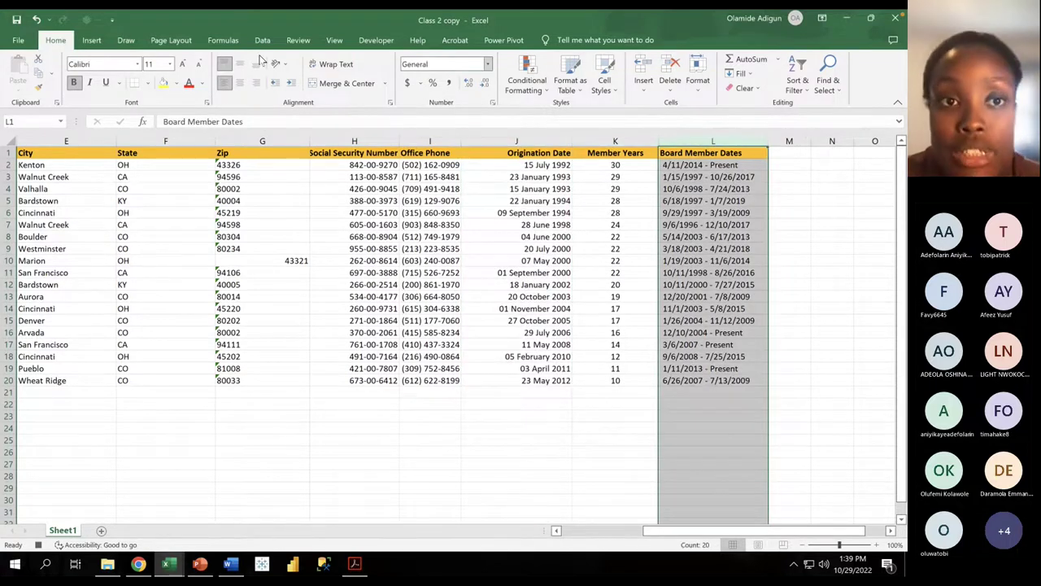
Step: Split the Board Member Dates column with Text to Columns, using a hyphen instead of spaces as the delimiter
click(262, 41)
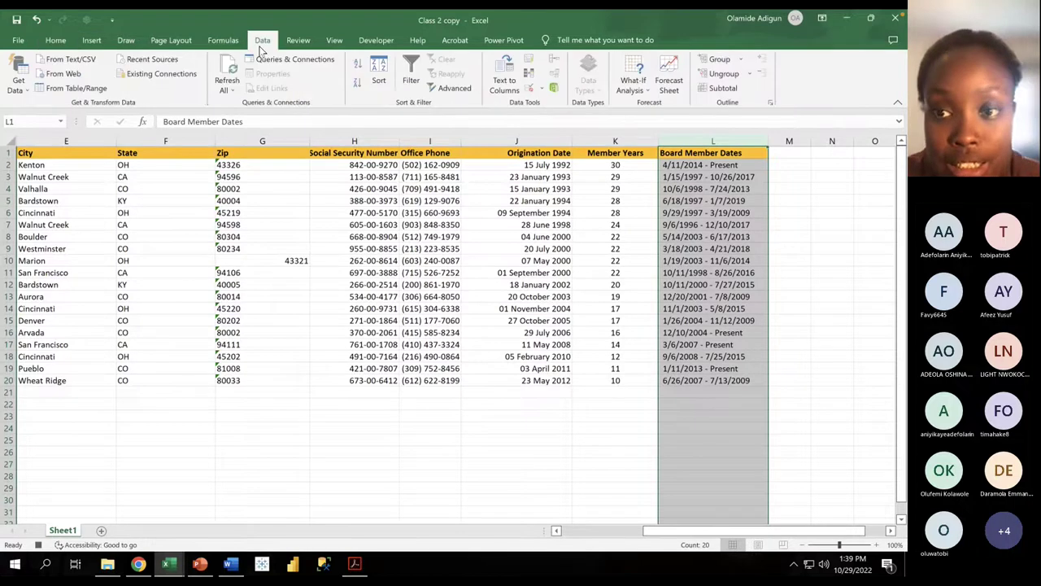
click(505, 81)
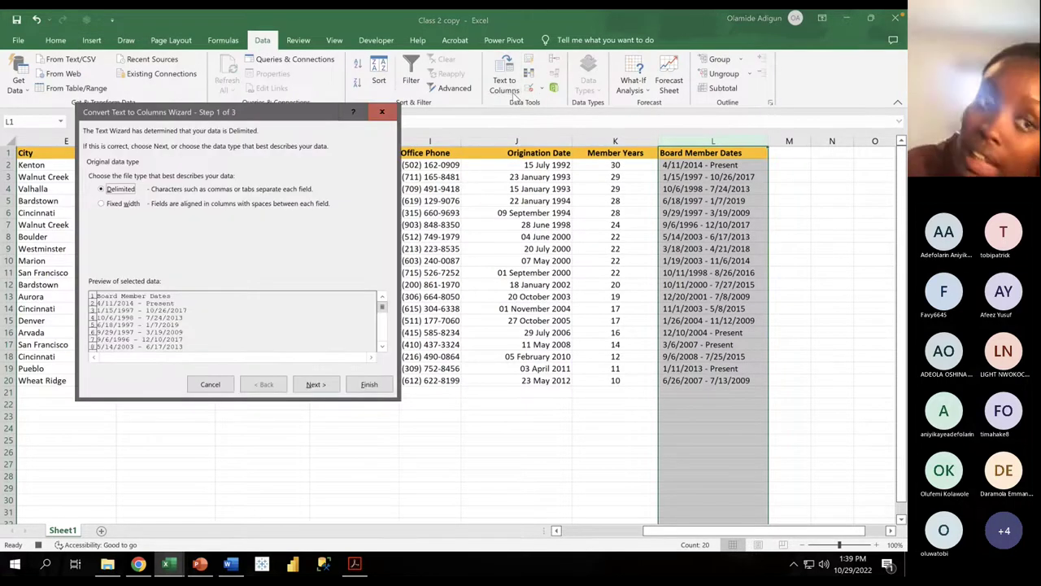
click(301, 390)
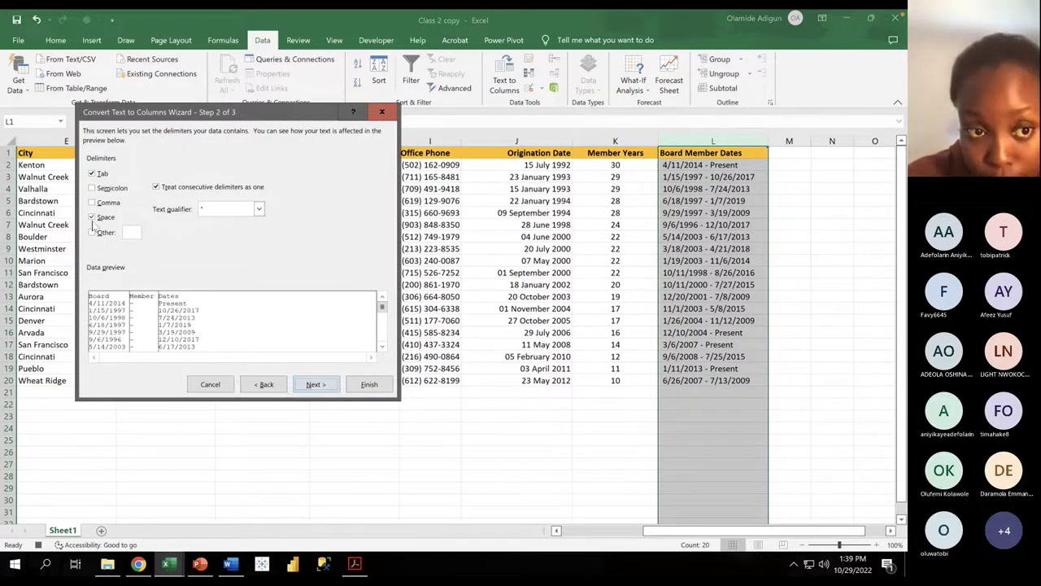
click(92, 217)
click(92, 233)
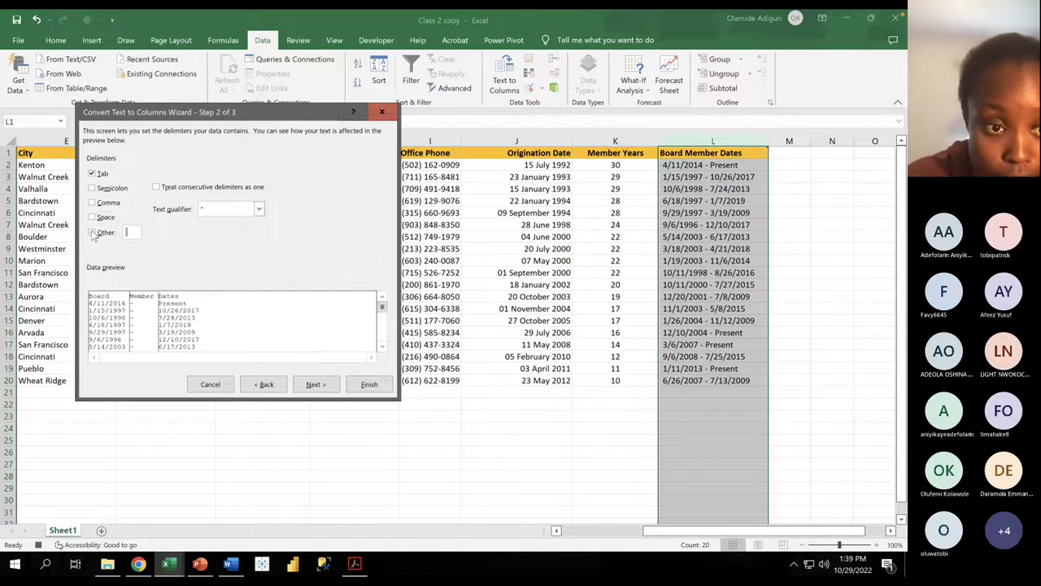
click(136, 232)
text(-)
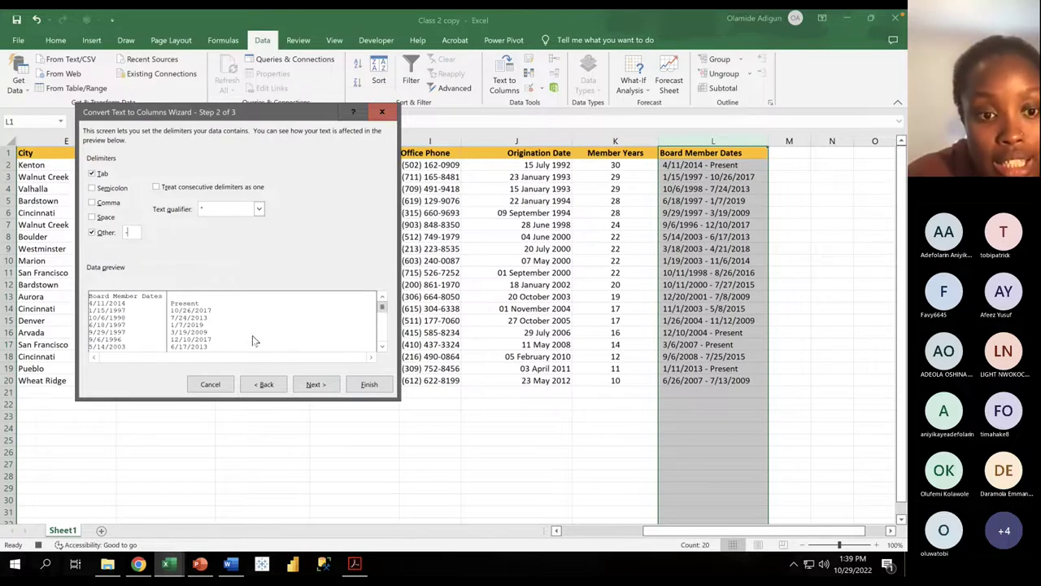
Step: Store both split parts as MDY dates, finish the split, and widen column M
click(317, 384)
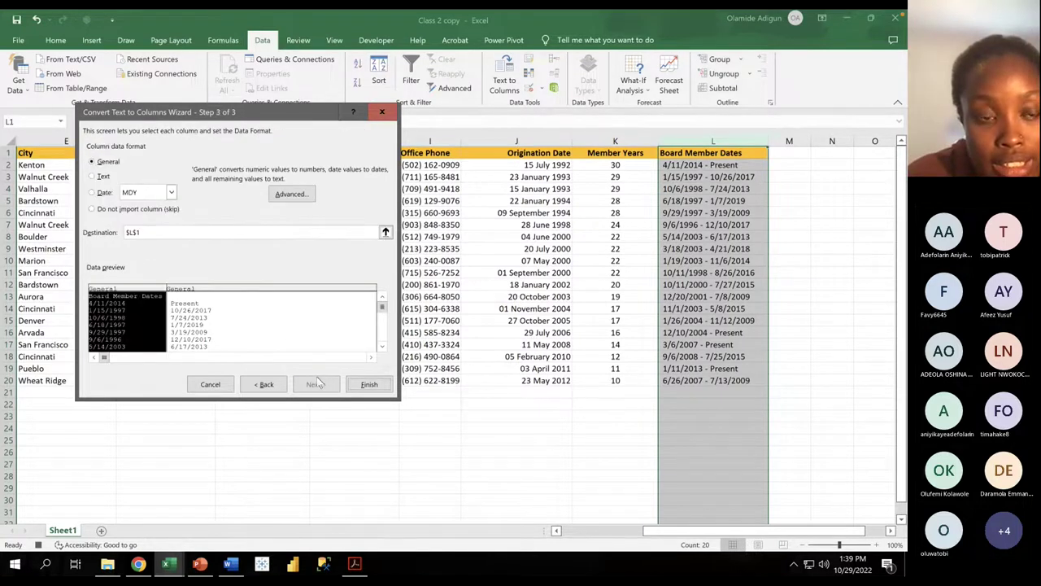
click(103, 196)
click(208, 291)
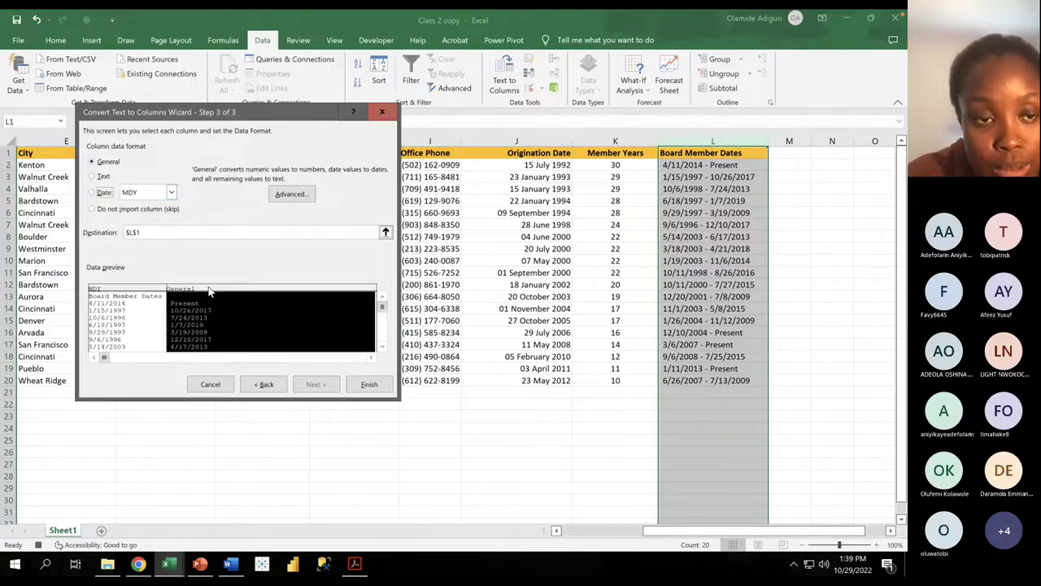
click(93, 192)
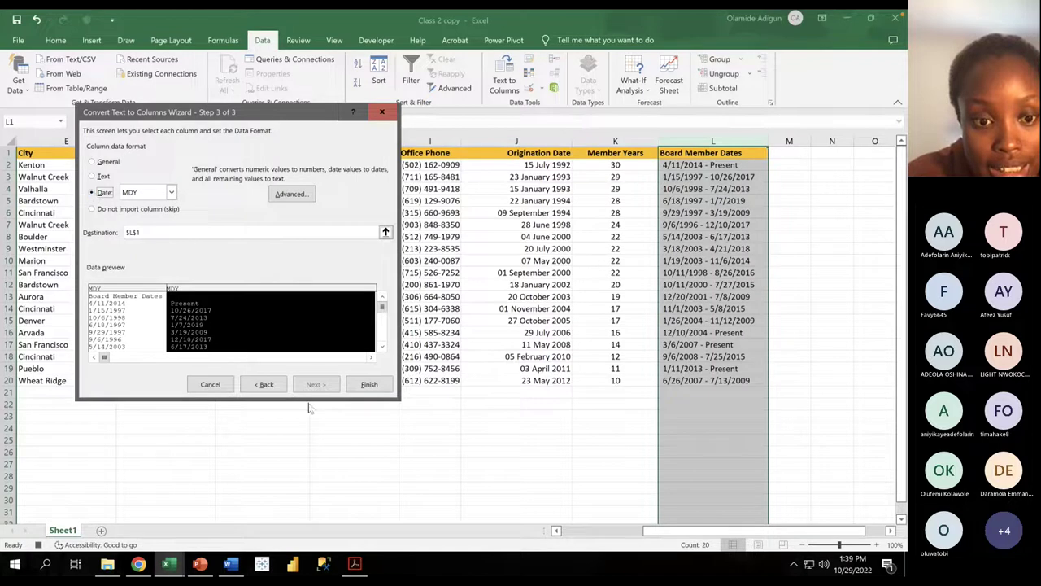
click(366, 385)
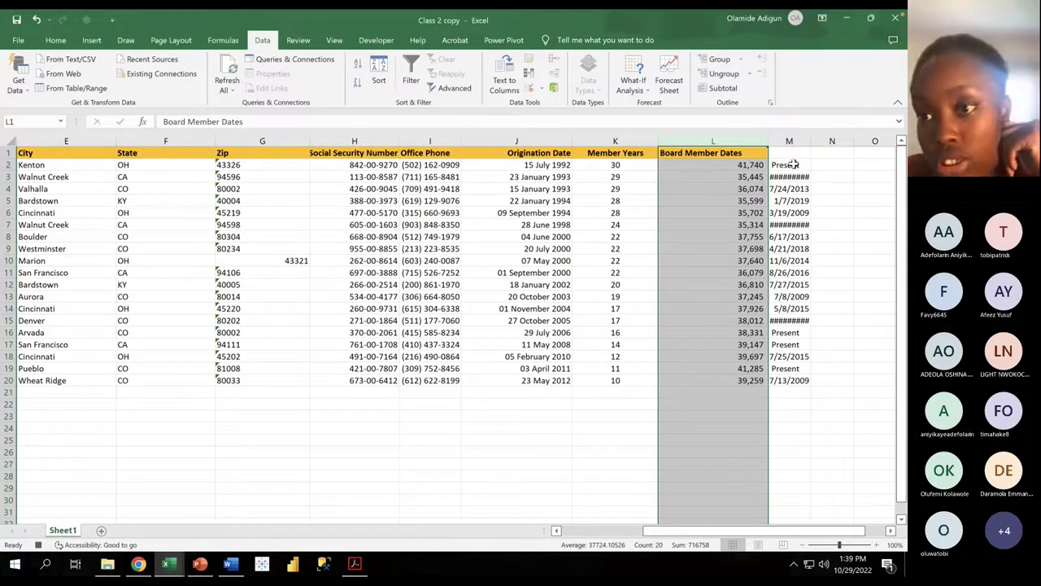
drag(805, 139, 814, 137)
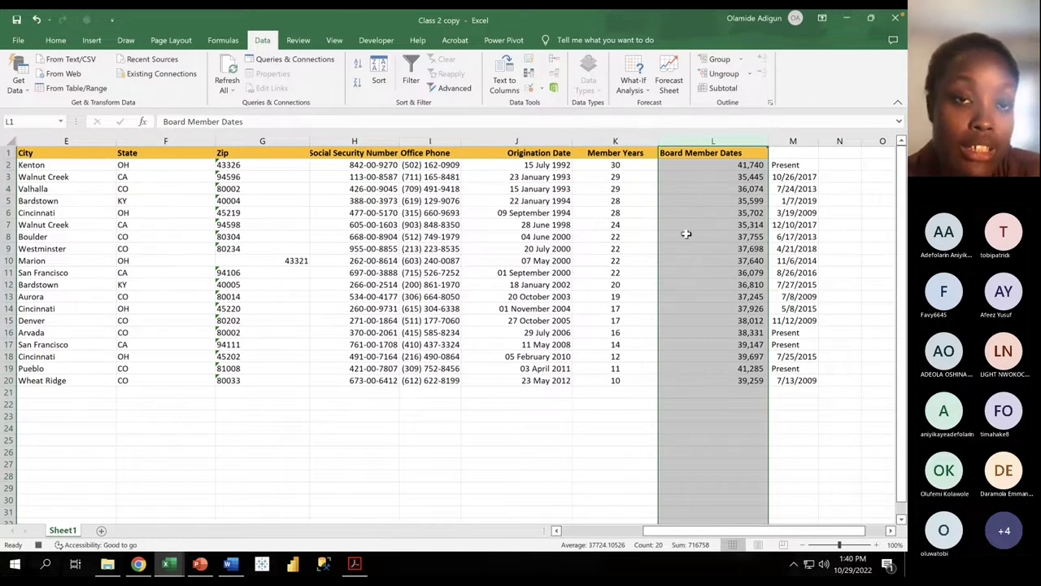
Step: Format column L's start dates with the long '14 March 2012' date style
click(56, 41)
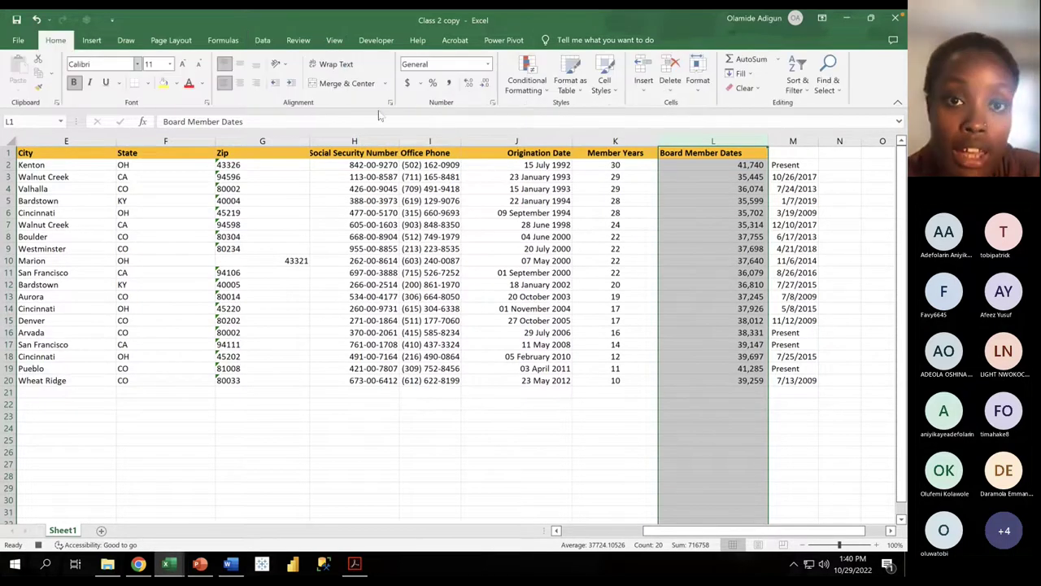
click(493, 104)
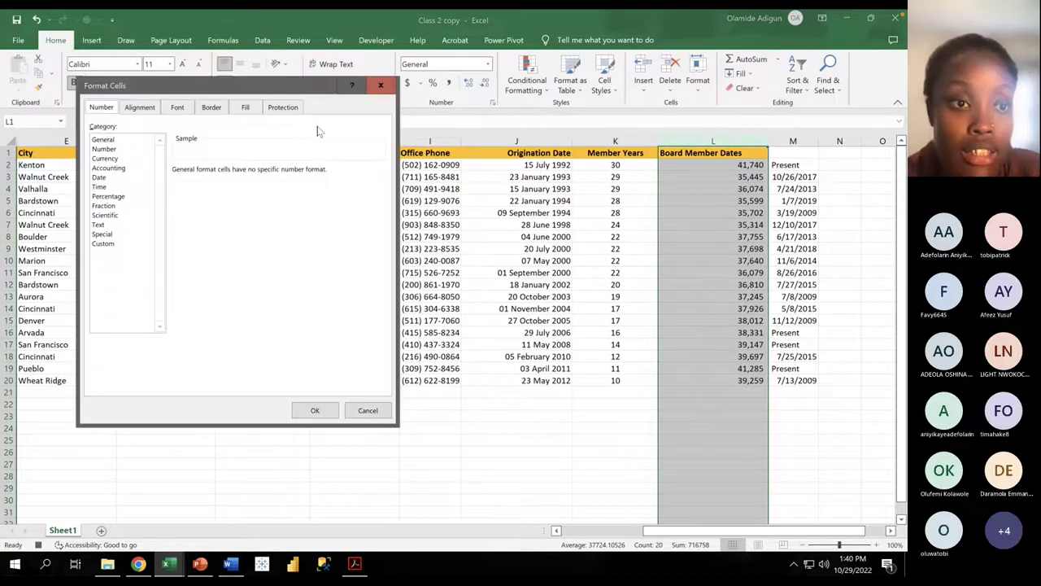
click(118, 176)
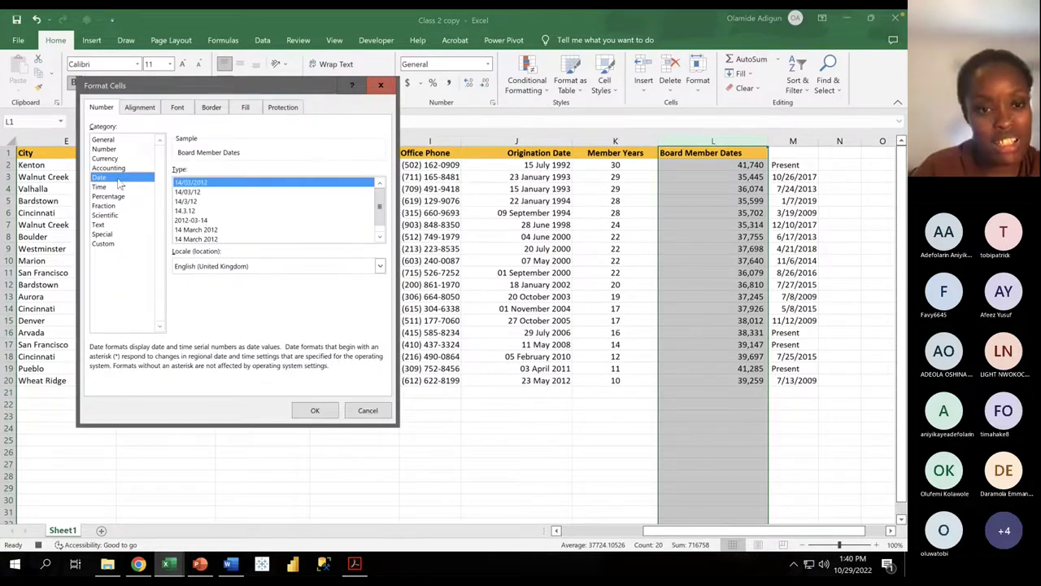
click(206, 230)
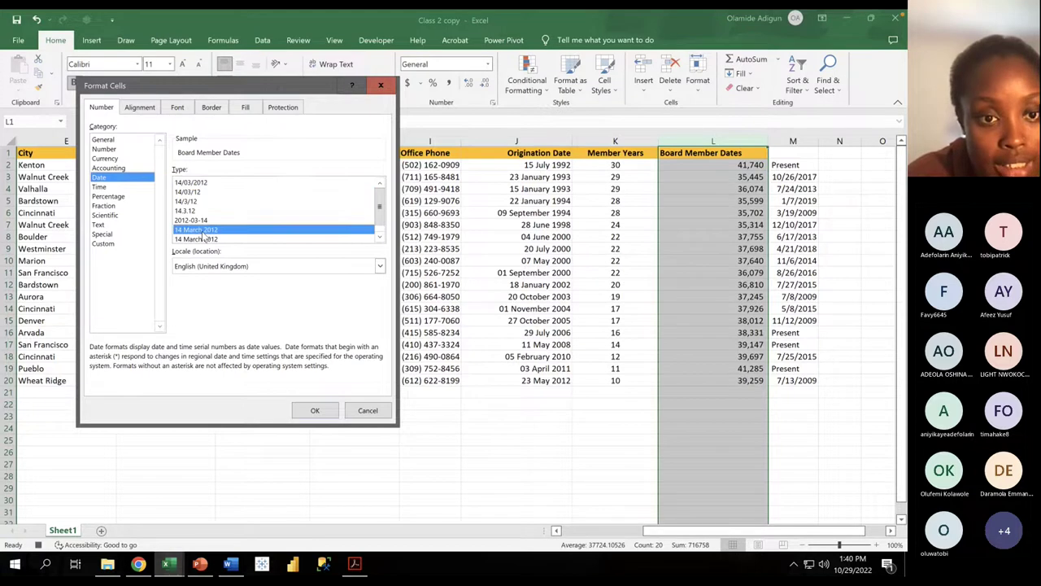
click(315, 410)
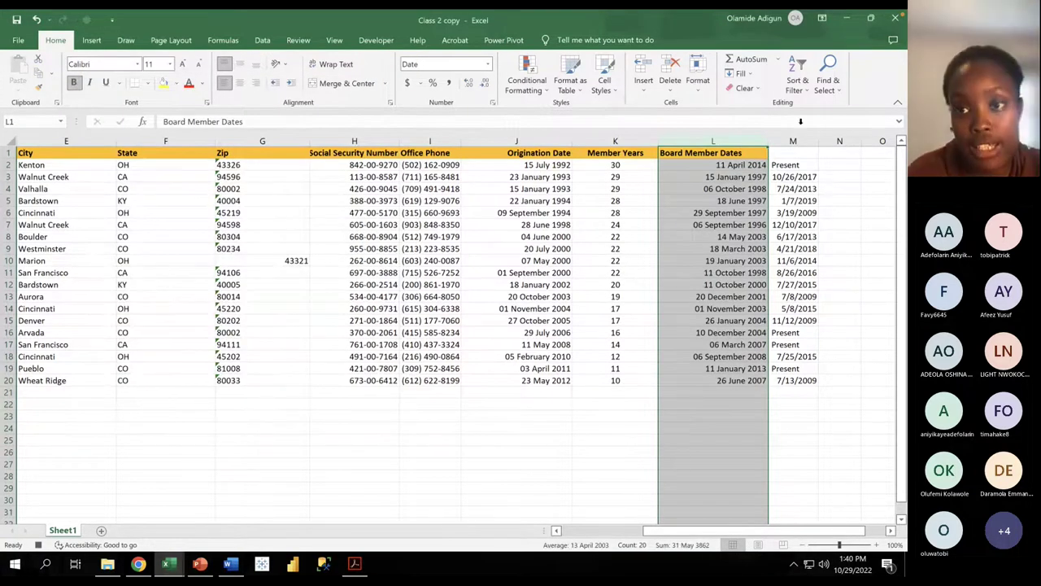
Step: Give column M's end dates the same long date style and widen the column
click(793, 140)
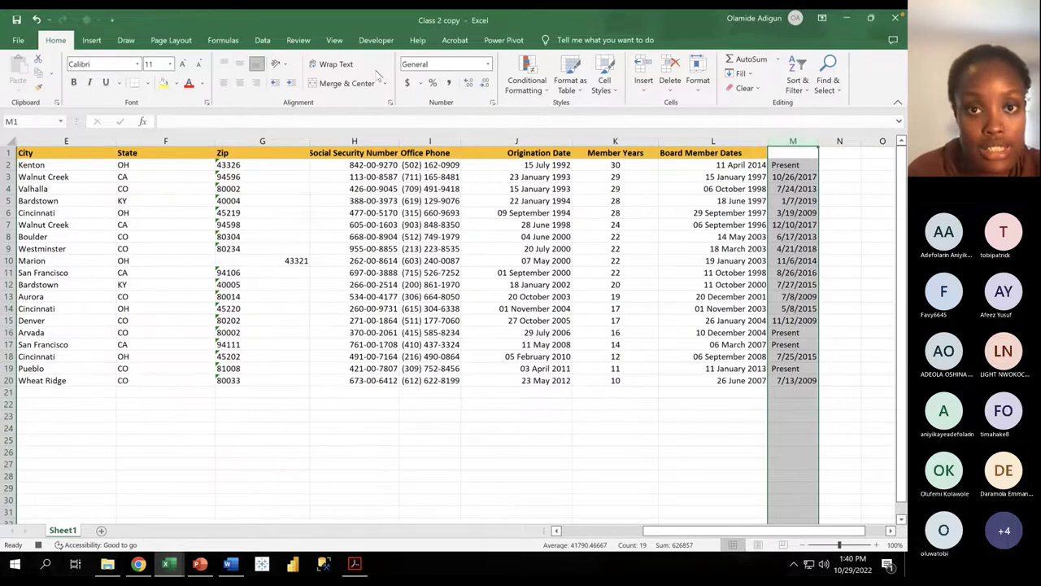
key(ctrl+1)
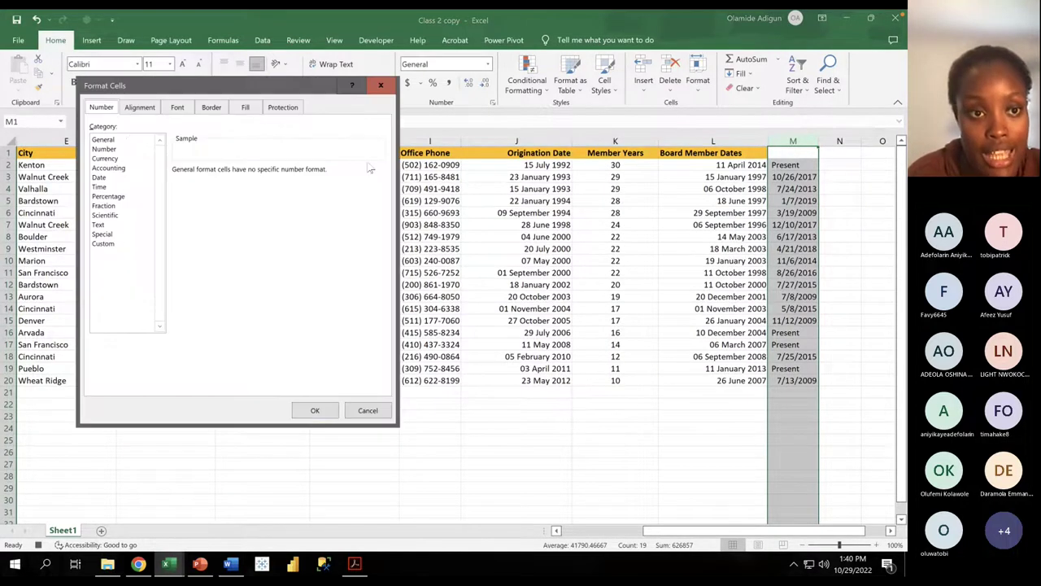
click(117, 178)
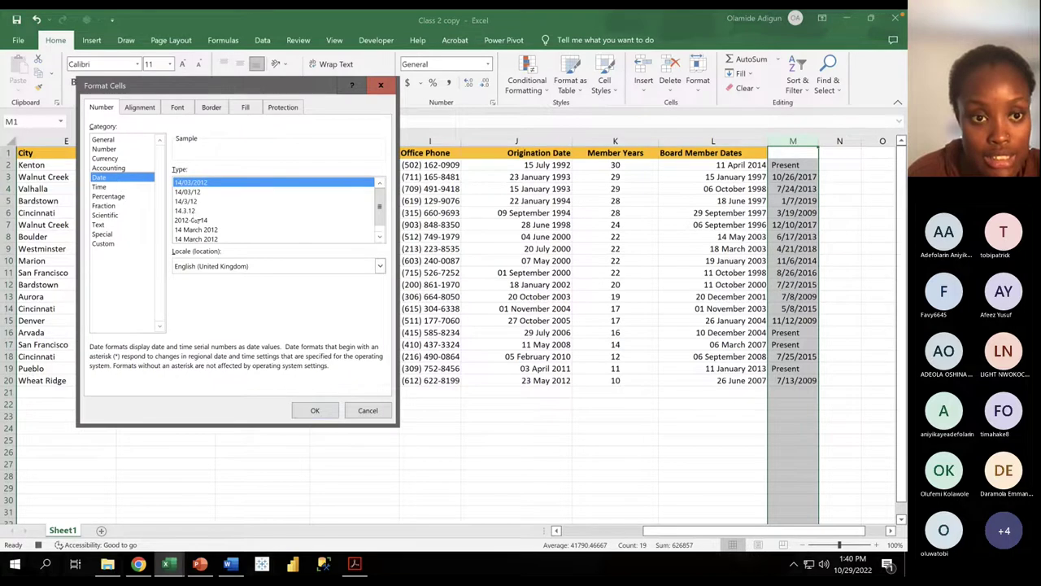
click(217, 230)
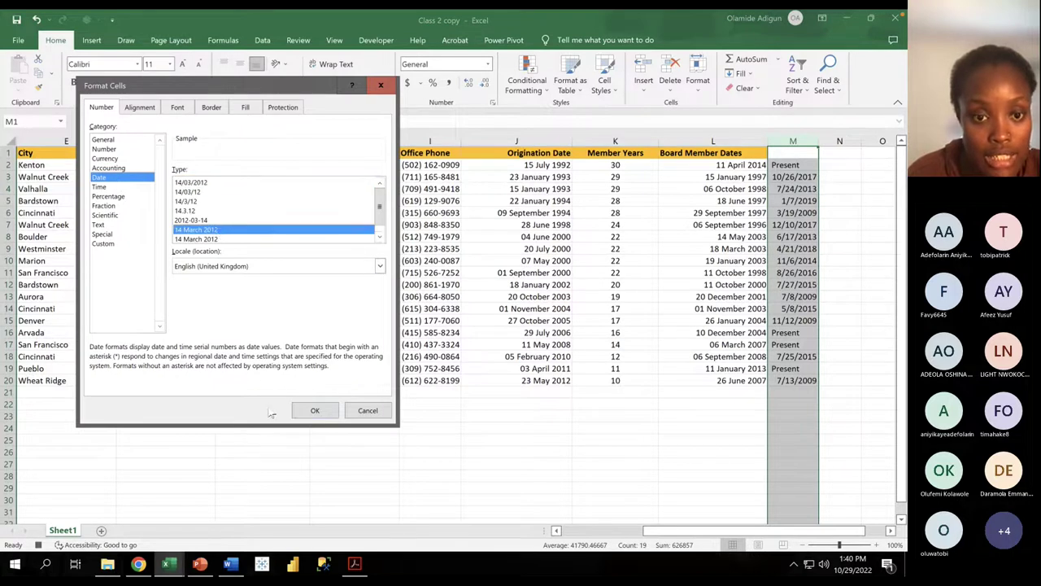
click(314, 410)
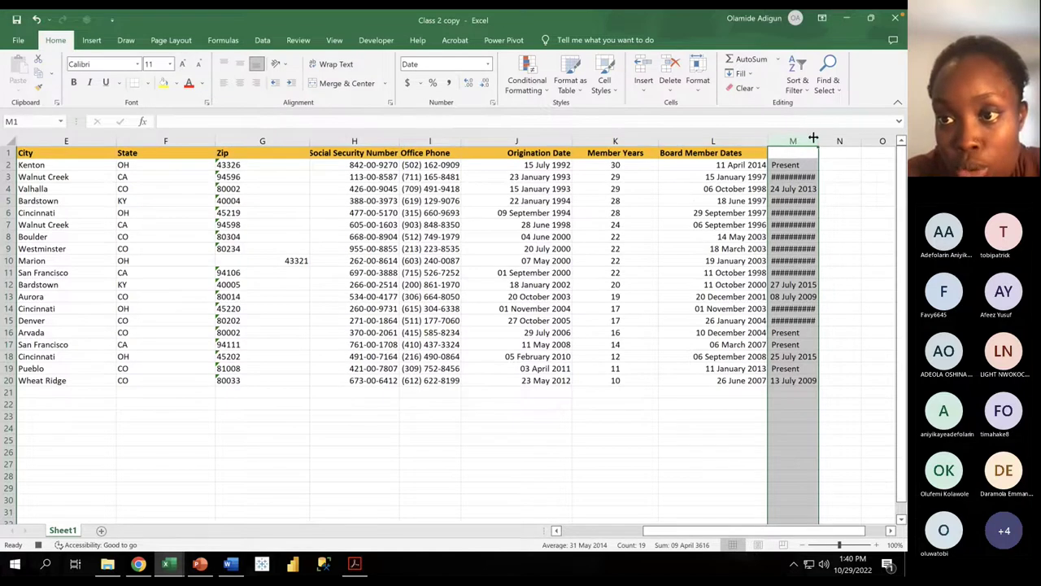
drag(818, 140, 860, 134)
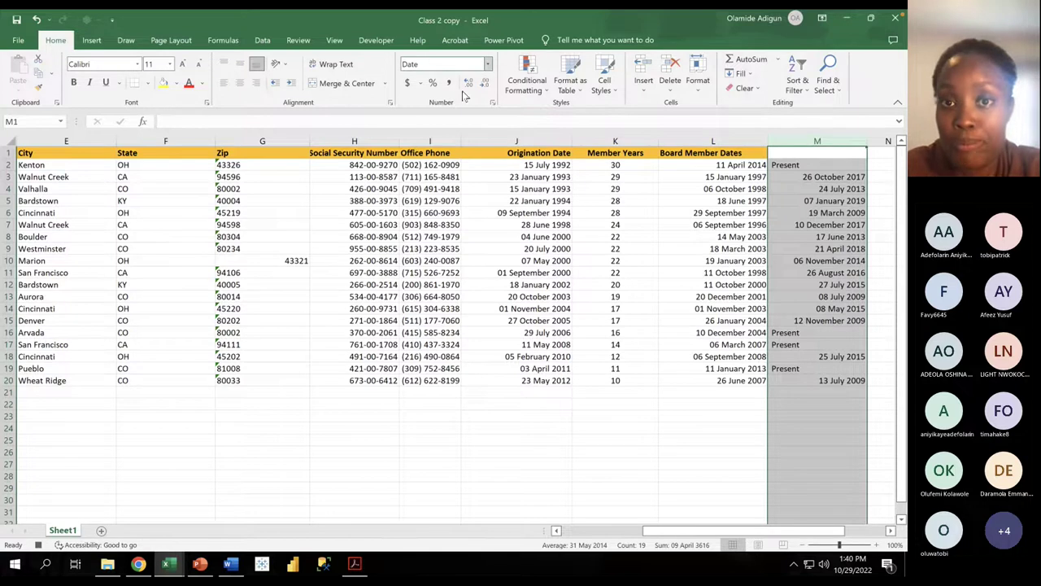
Step: Review Number format options for the Social Security Number column, then cancel without changing it
click(350, 129)
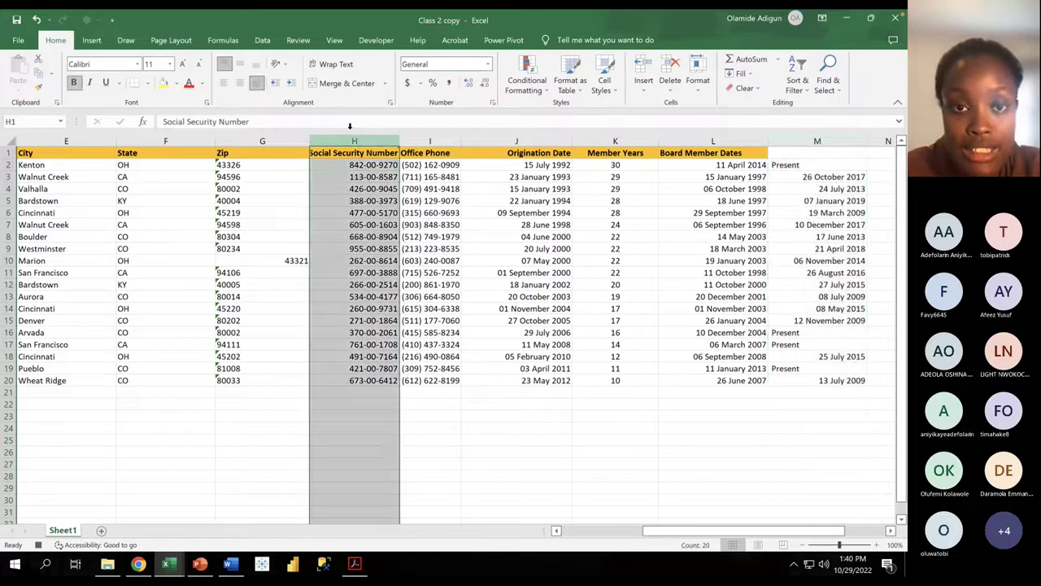
click(492, 103)
click(114, 149)
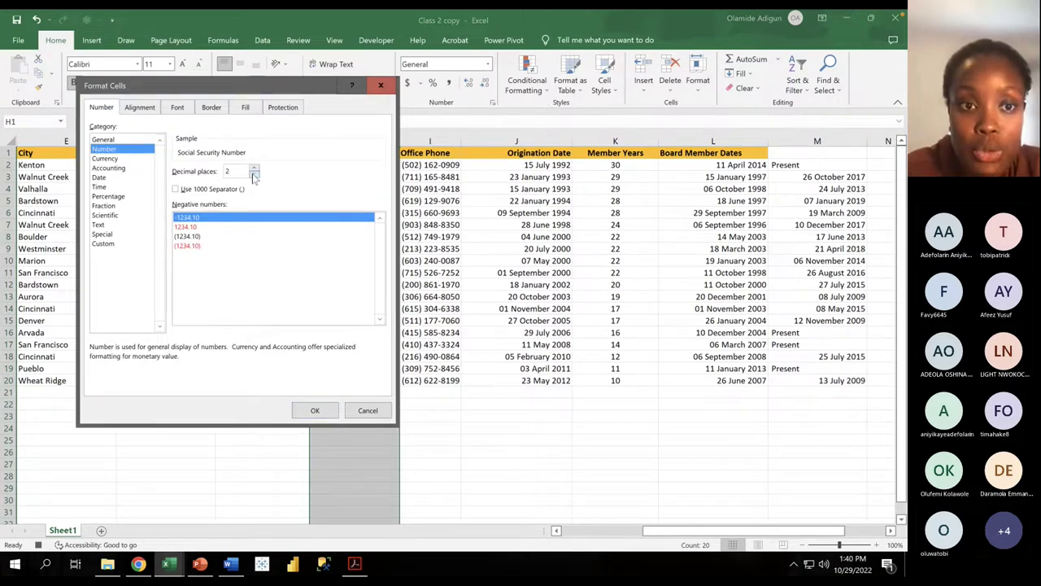
click(254, 175)
click(254, 175)
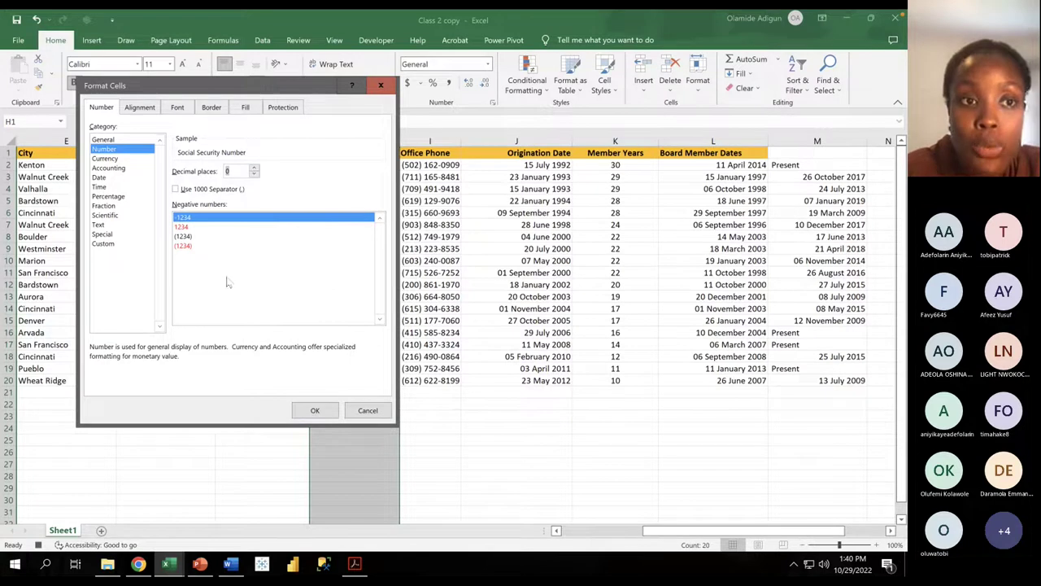
click(366, 409)
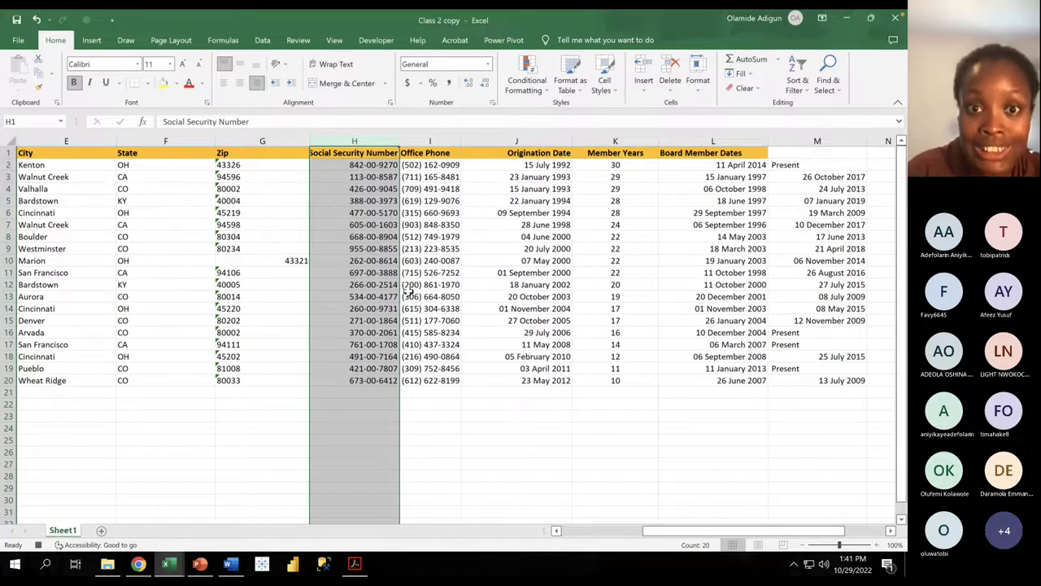
Step: Format column J's Origination Dates with the short 14/03/2012 date style
click(439, 139)
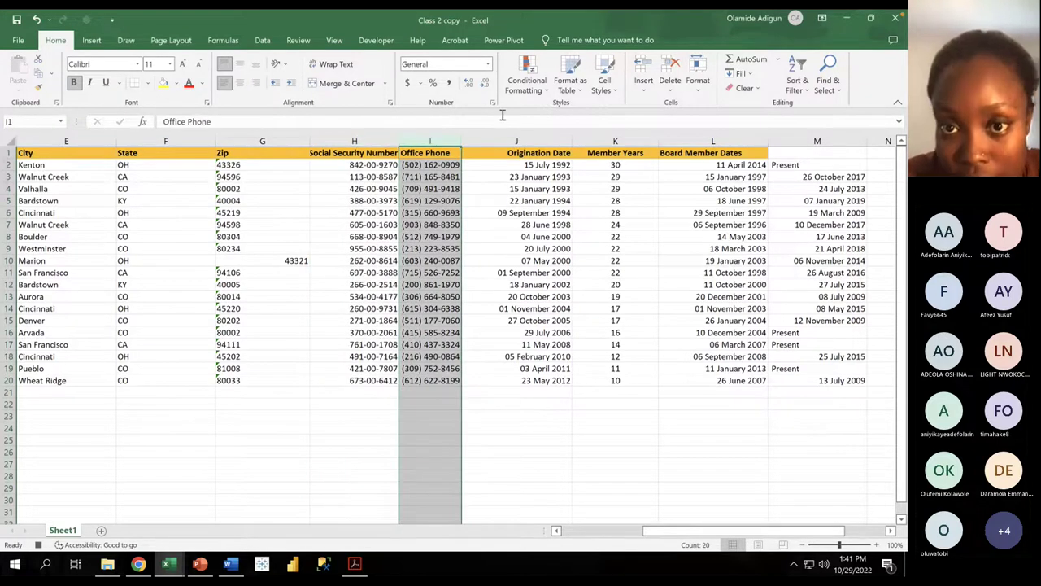
click(522, 137)
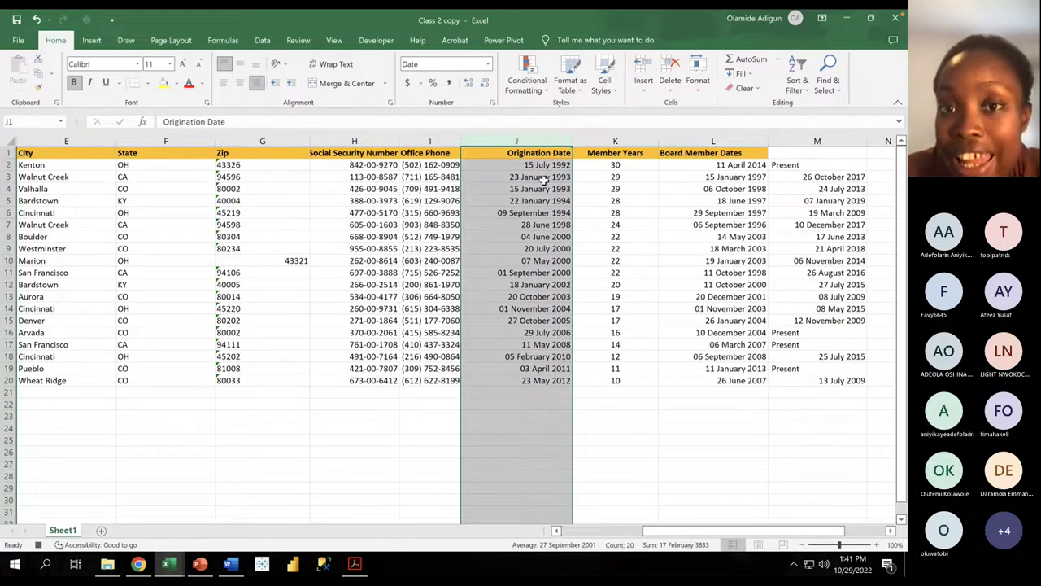
click(492, 101)
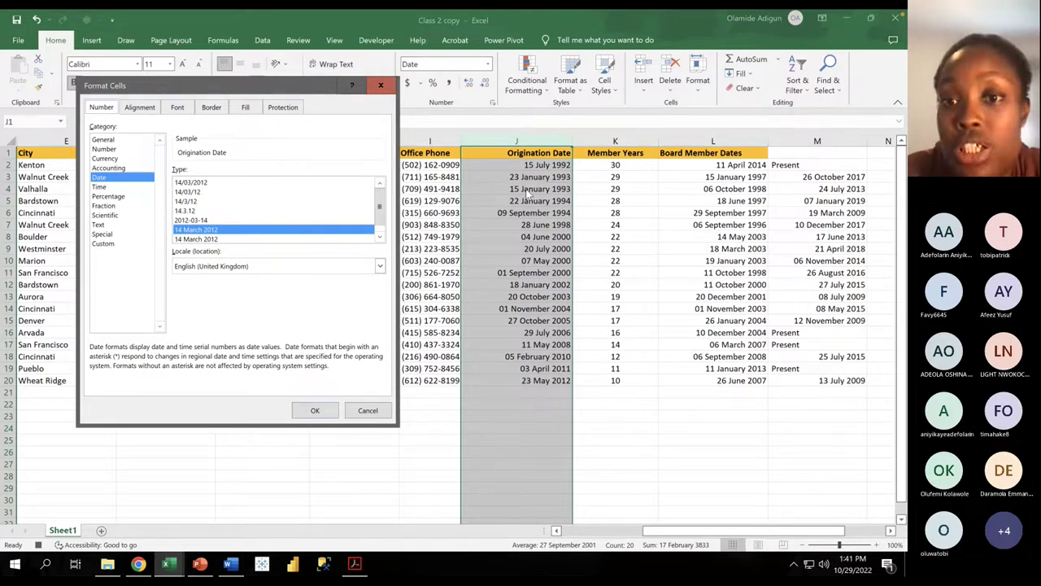
click(234, 183)
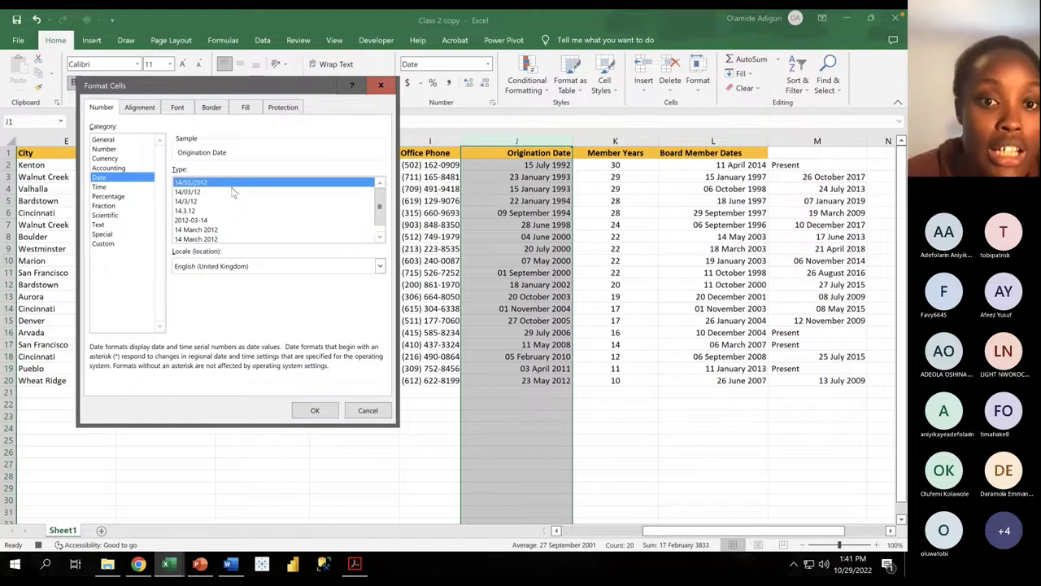
click(314, 409)
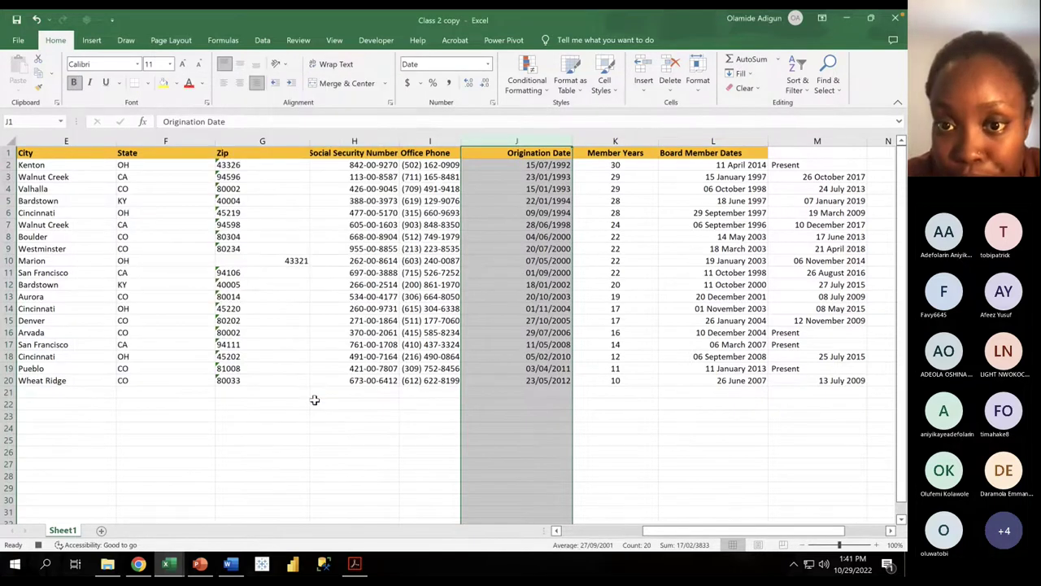
click(714, 139)
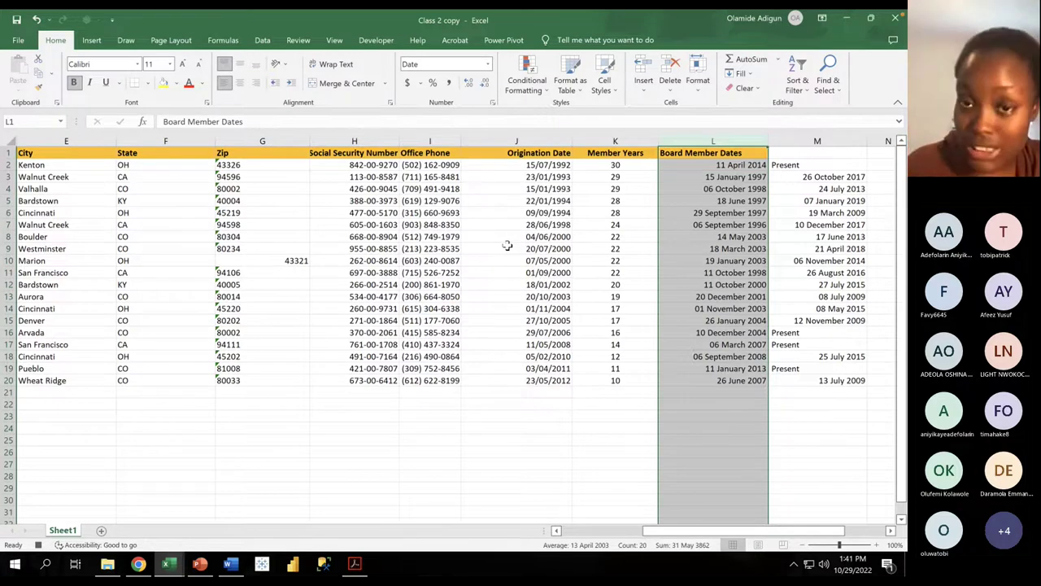
Step: Undo column J's short date format and rename the L1 header to 'Board Member Start Date'
key(ctrl+z)
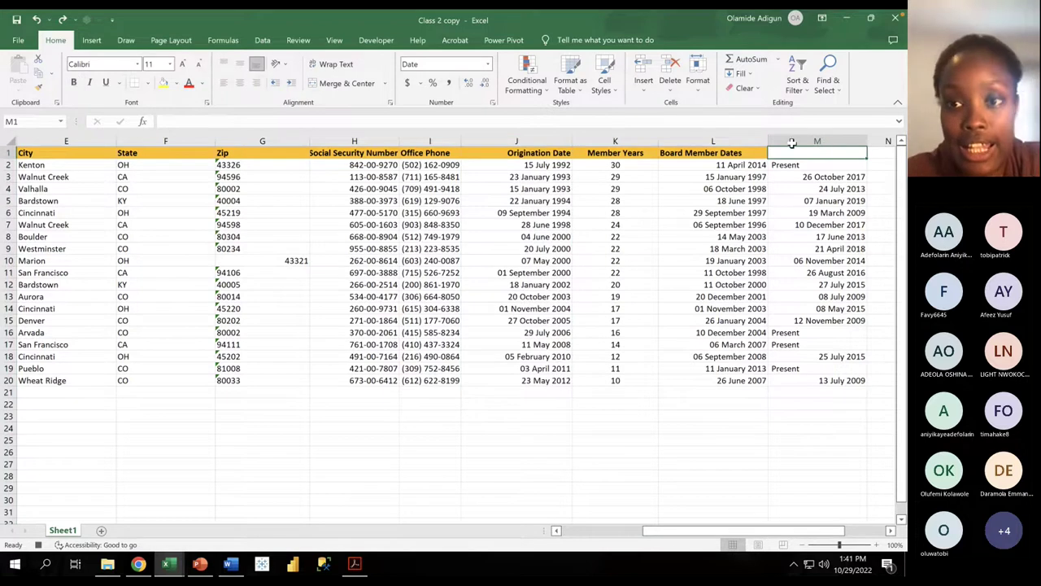
double_click(737, 152)
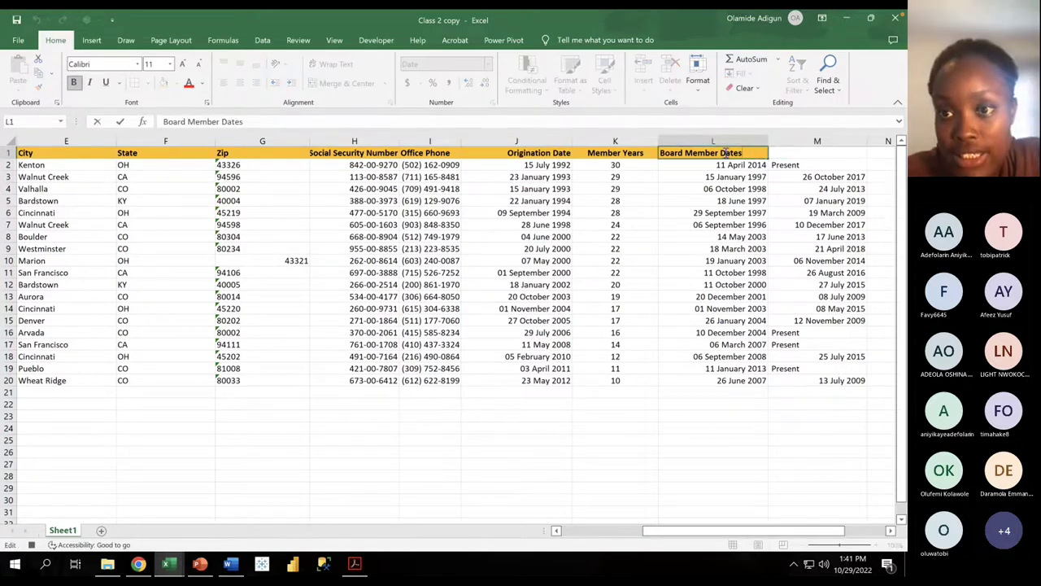
click(721, 152)
text(Start)
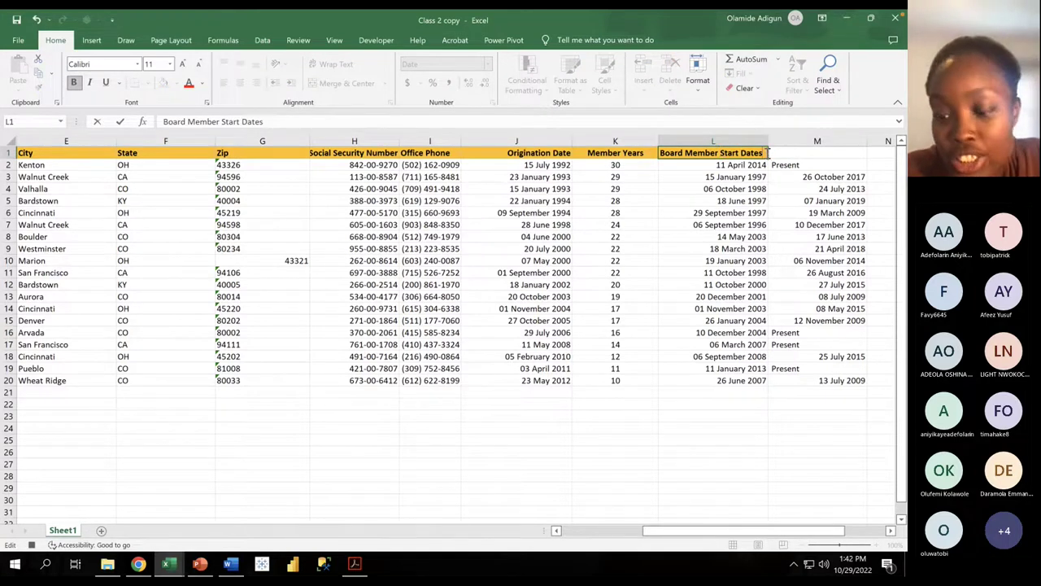
key(Return)
Step: Copy L1's header text and its orange bold formatting into M1
click(758, 150)
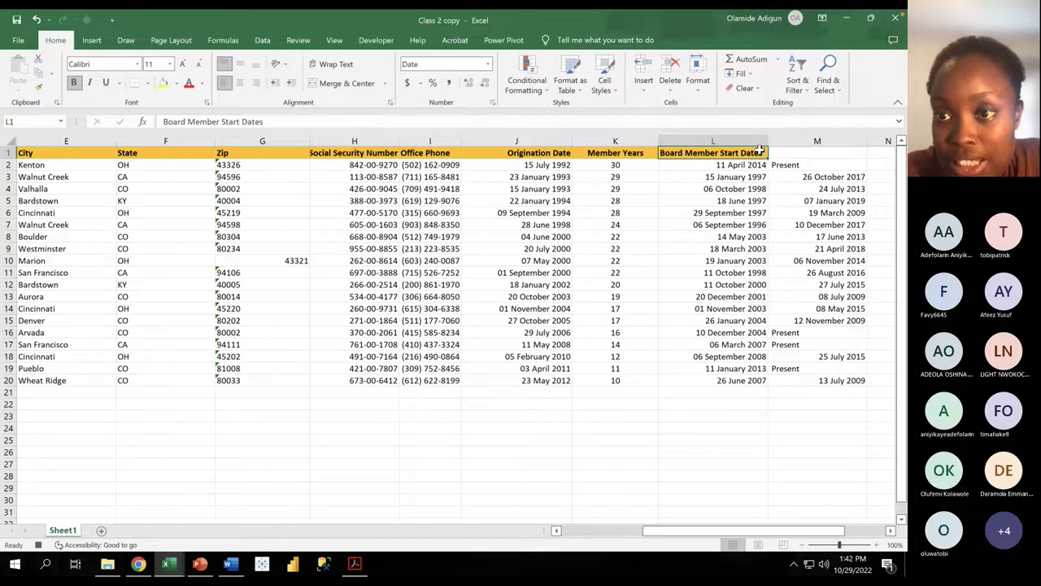
double_click(763, 152)
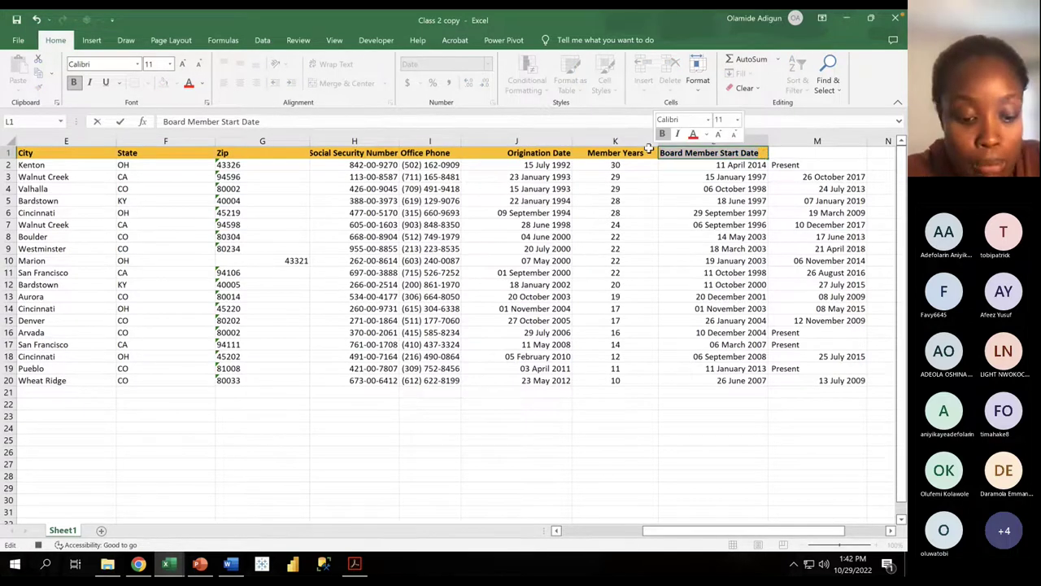
click(788, 153)
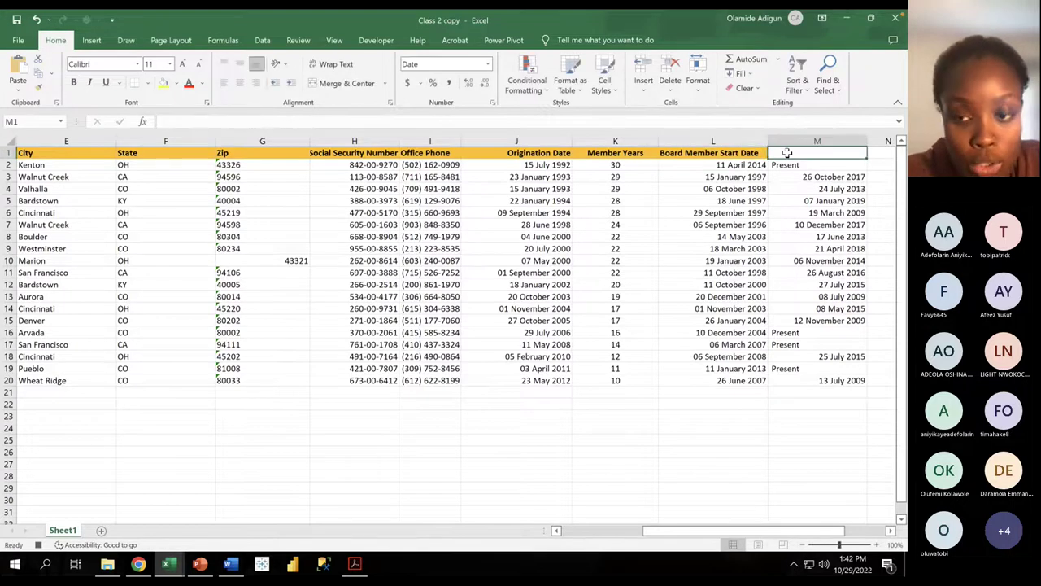
text(Board Member Start Date)
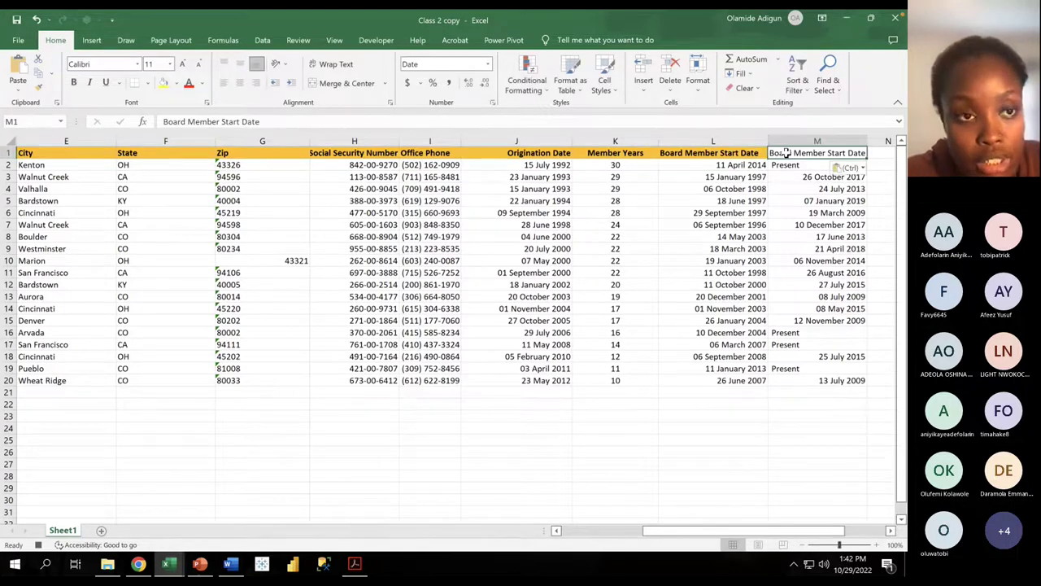
click(752, 153)
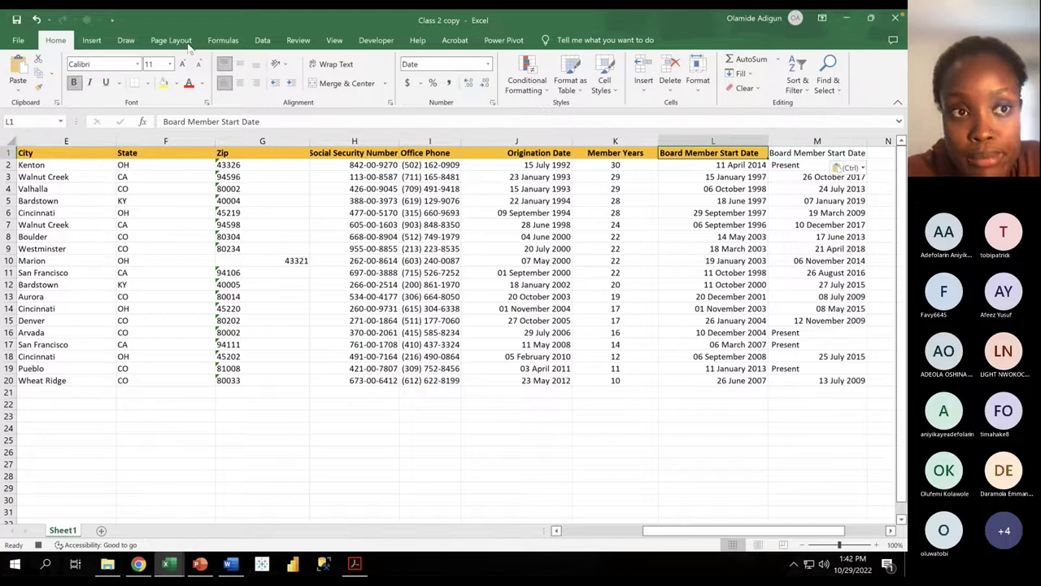
click(39, 86)
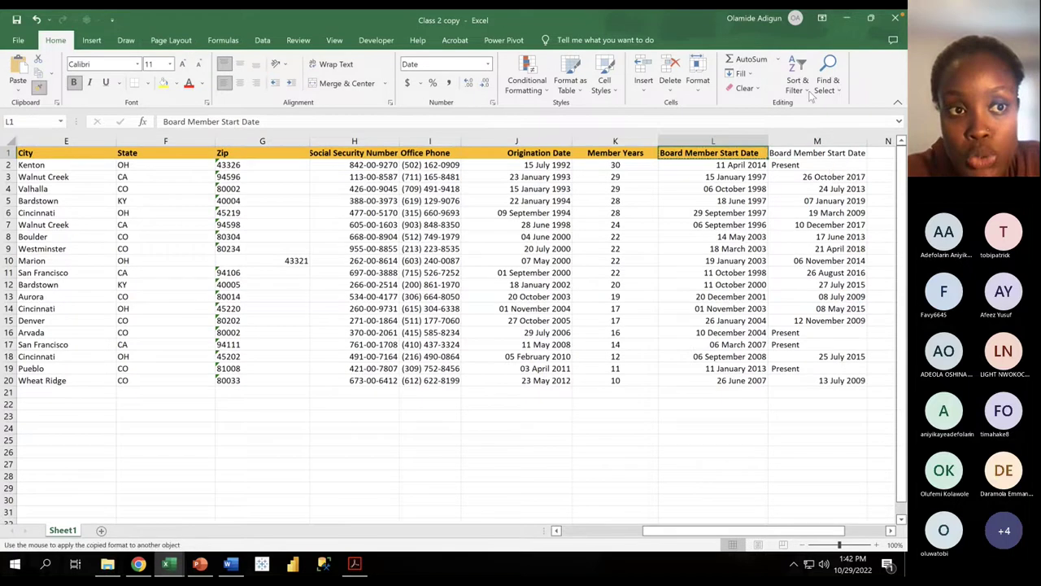
click(838, 152)
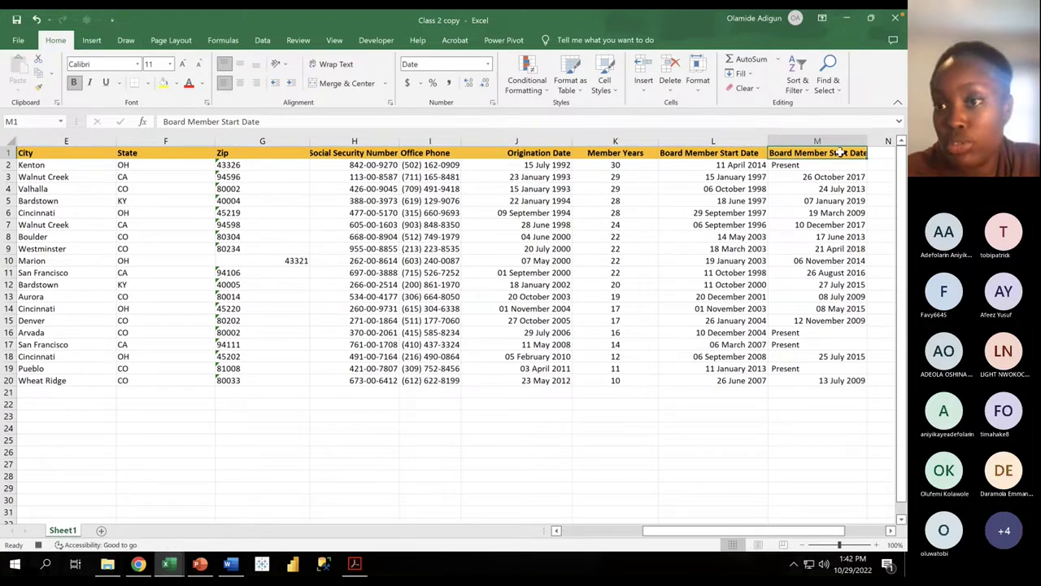
Step: Rename the M1 header to 'Board Member End/Ongoing Date'
double_click(841, 153)
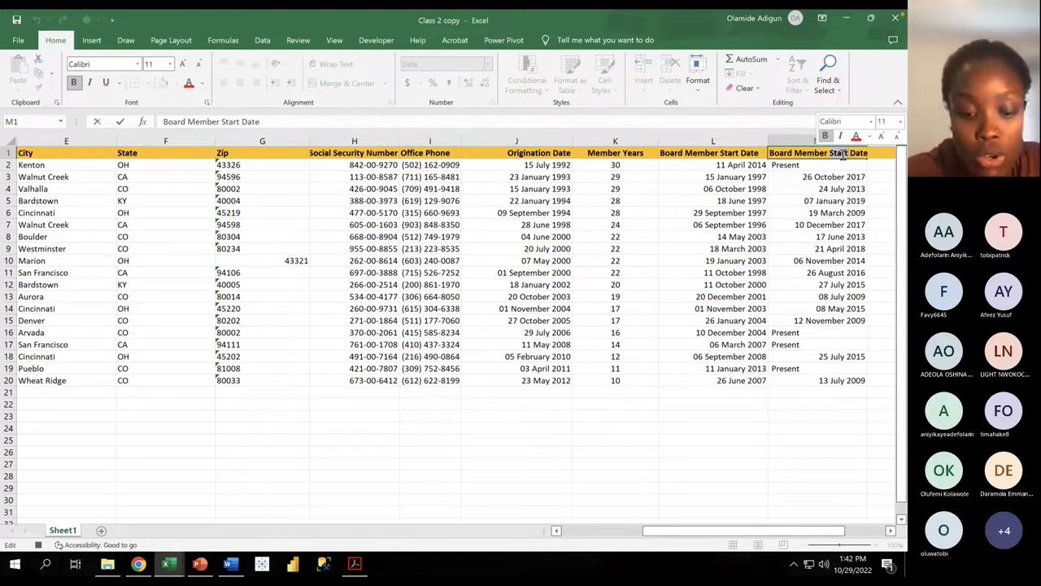
double_click(840, 153)
text(End)
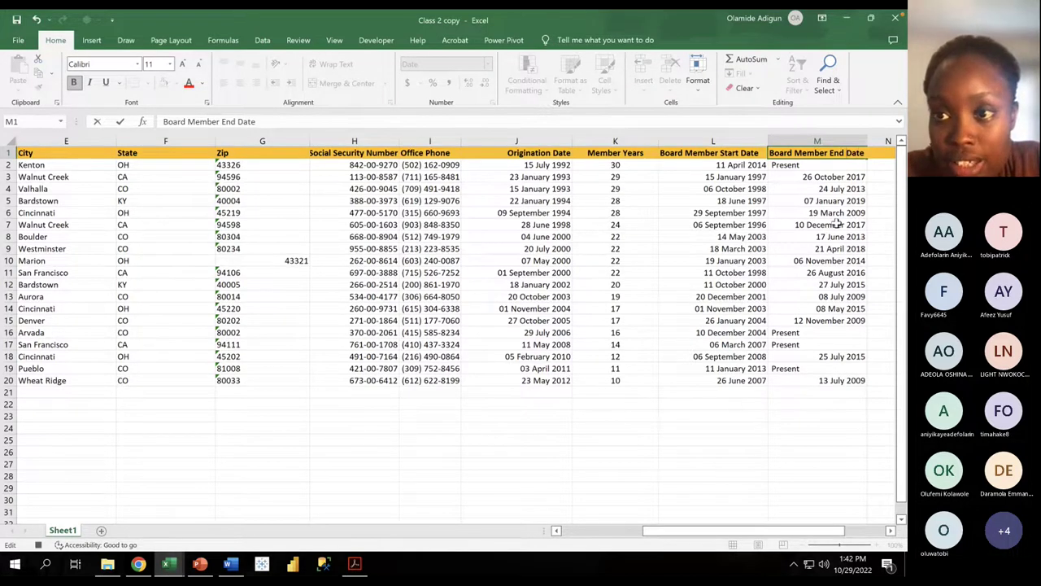
text(/Ongoin)
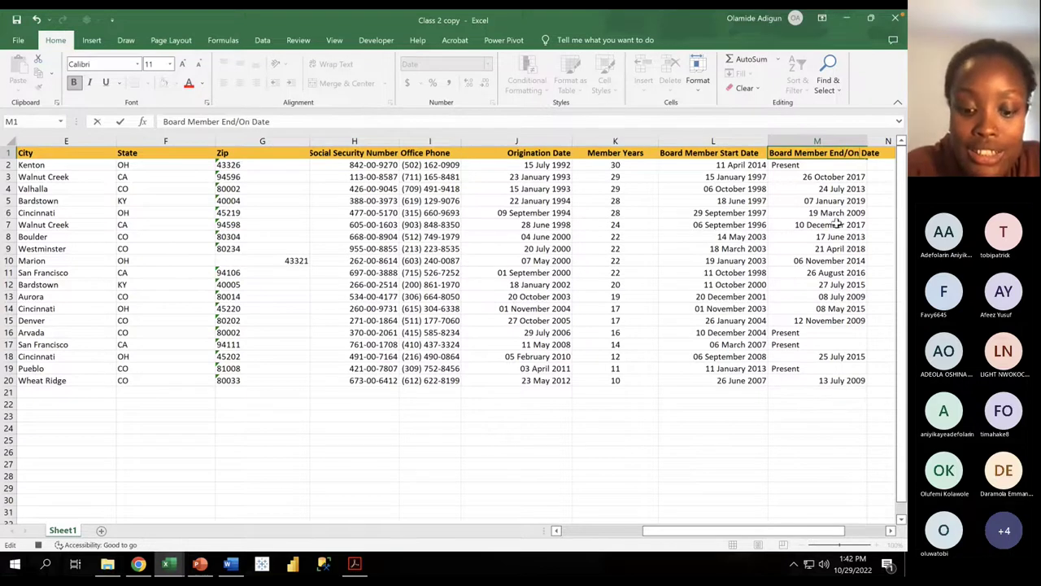
text(g)
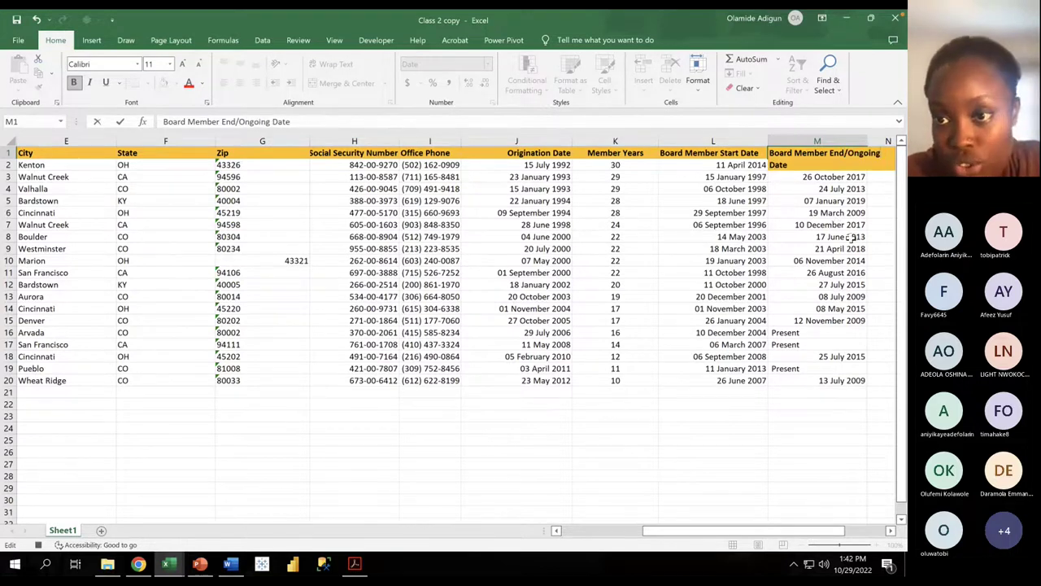
click(816, 244)
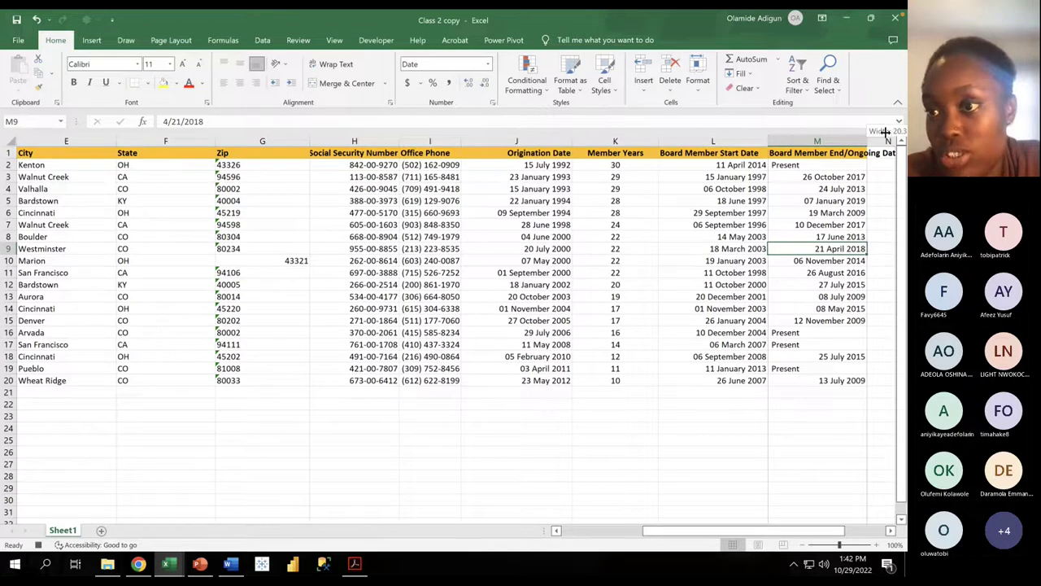
Step: Widen column M to fit the full 'Board Member End/Ongoing Date' header, then scroll back to column A
drag(867, 140, 894, 140)
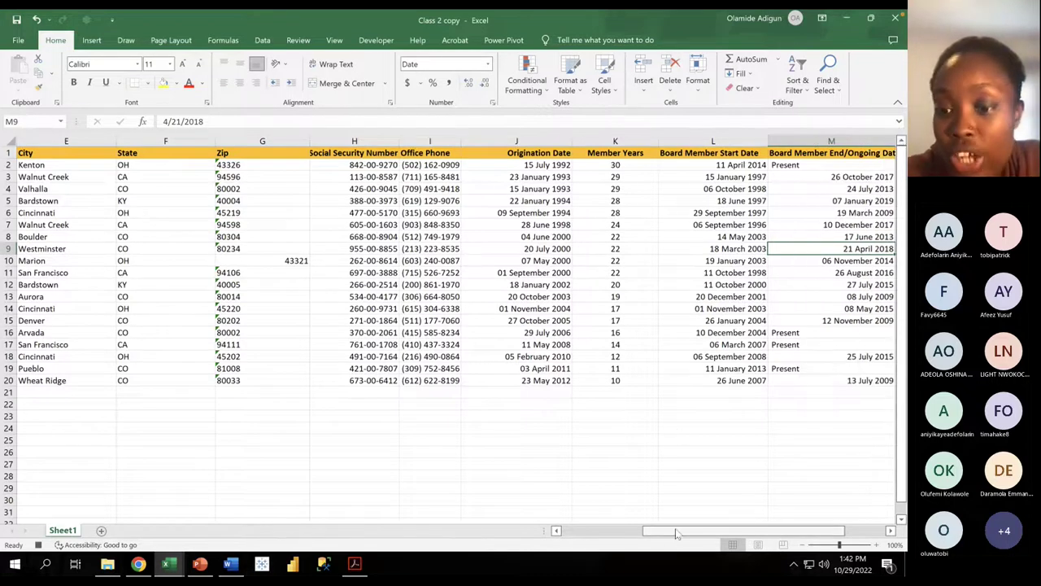
drag(677, 530, 736, 533)
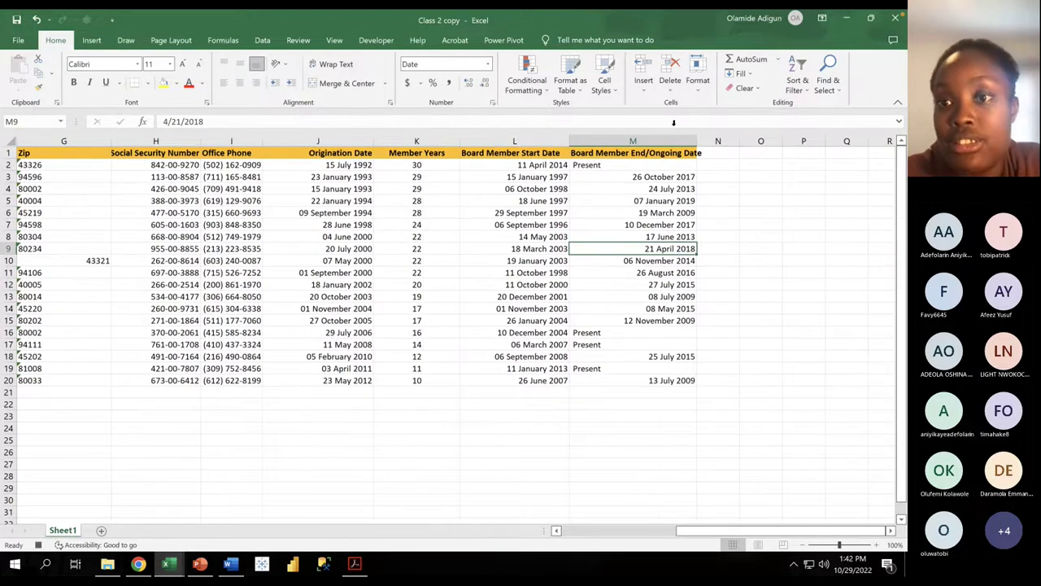
drag(697, 140, 706, 135)
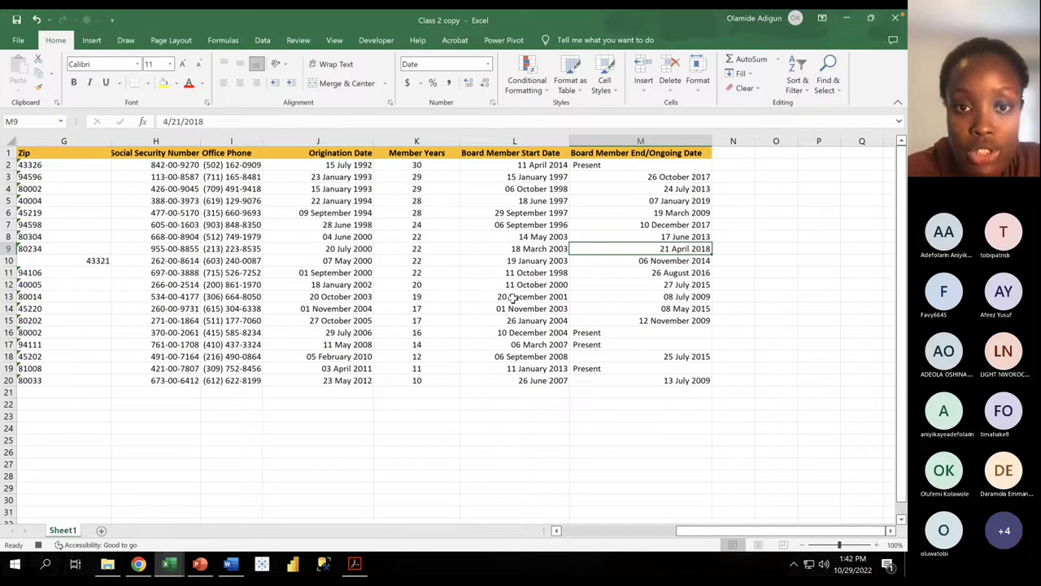
click(651, 534)
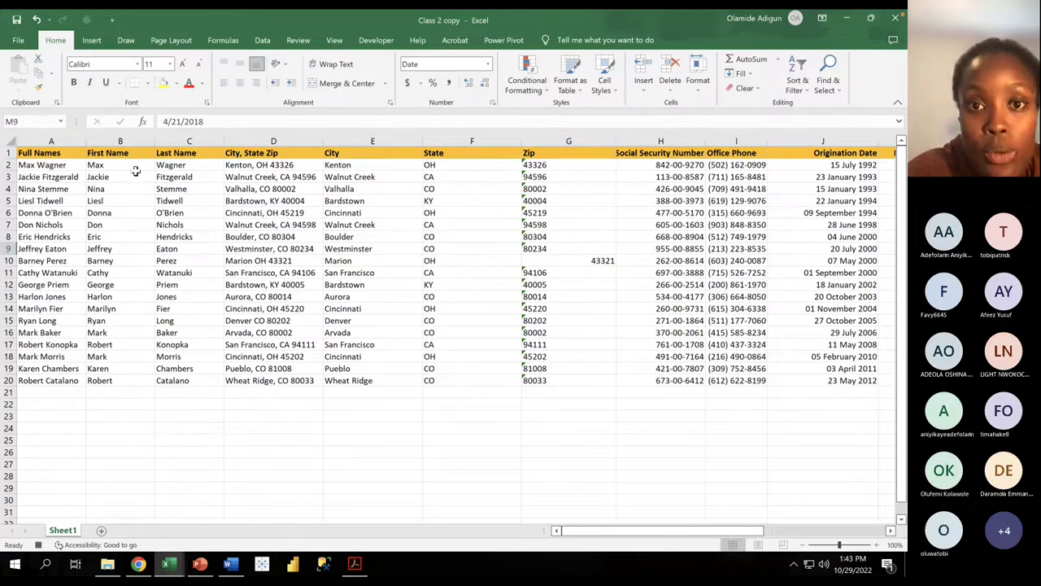
Step: Select cell D5 in the City, State Zip column and bring up the Developer tab
click(270, 134)
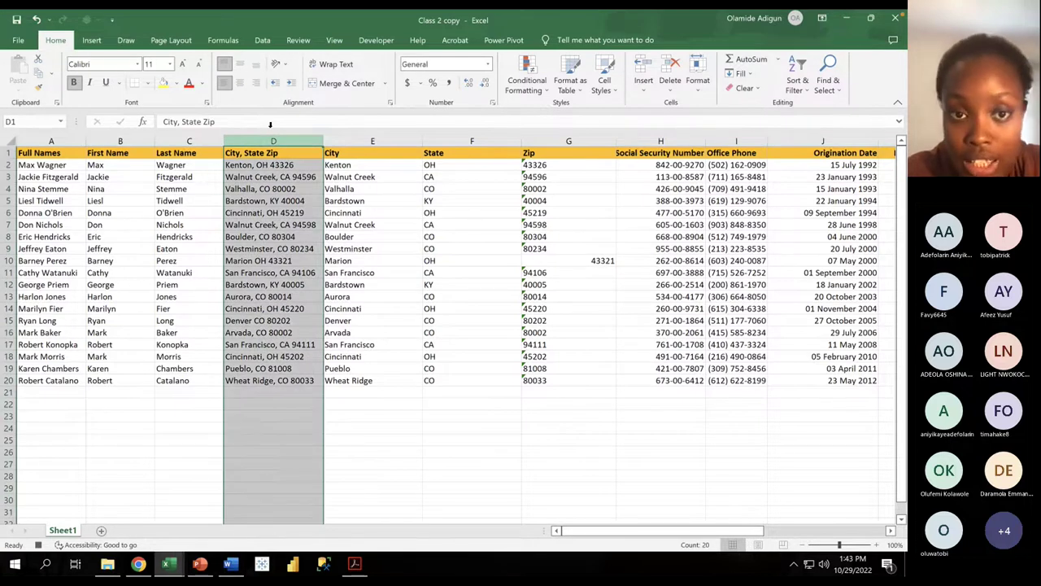
click(295, 200)
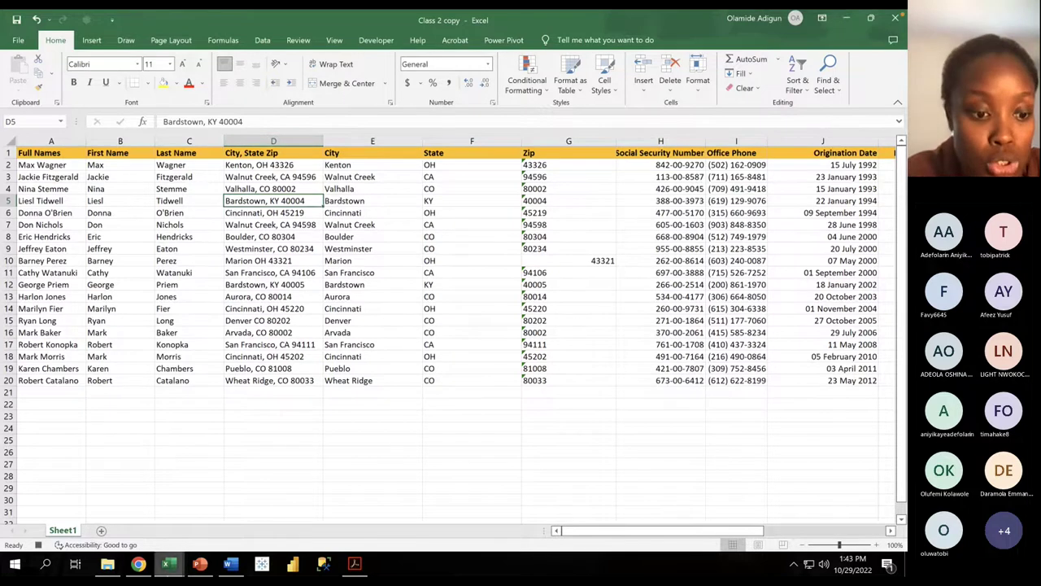
click(375, 41)
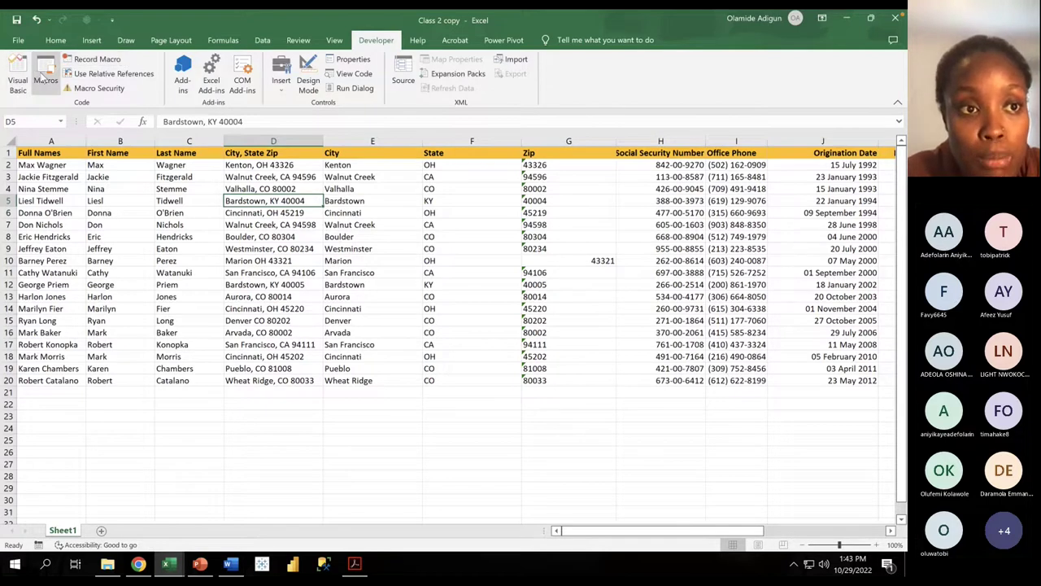
Step: Open and close the Macros list, then insert a blank column D before City, State Zip
click(45, 79)
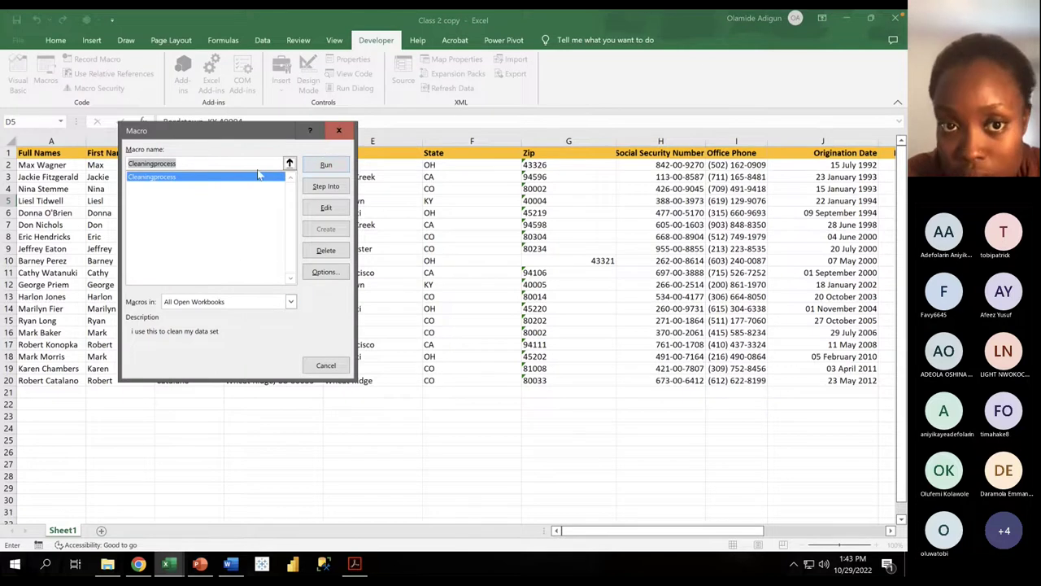
click(339, 131)
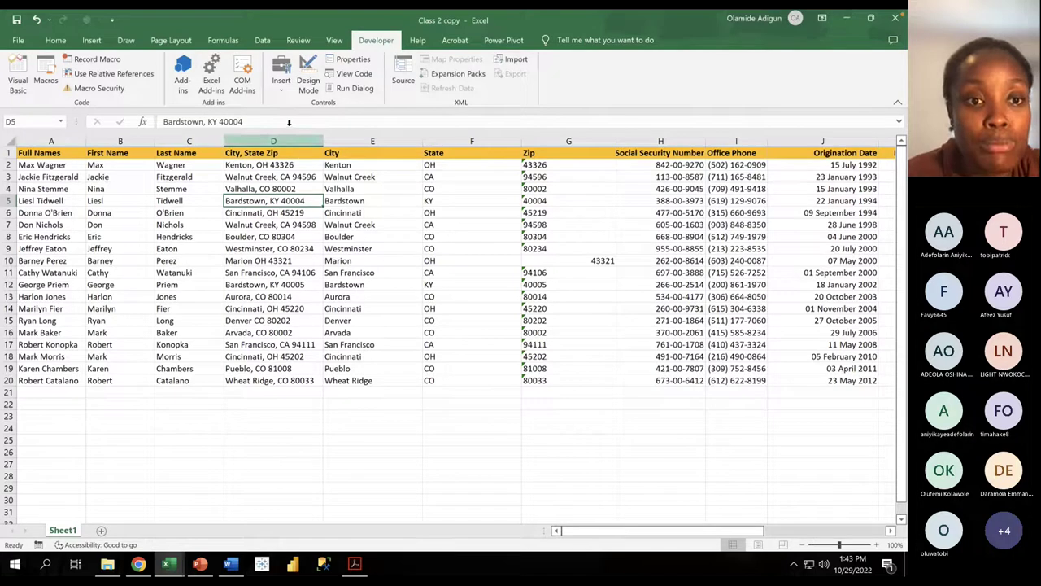
click(246, 141)
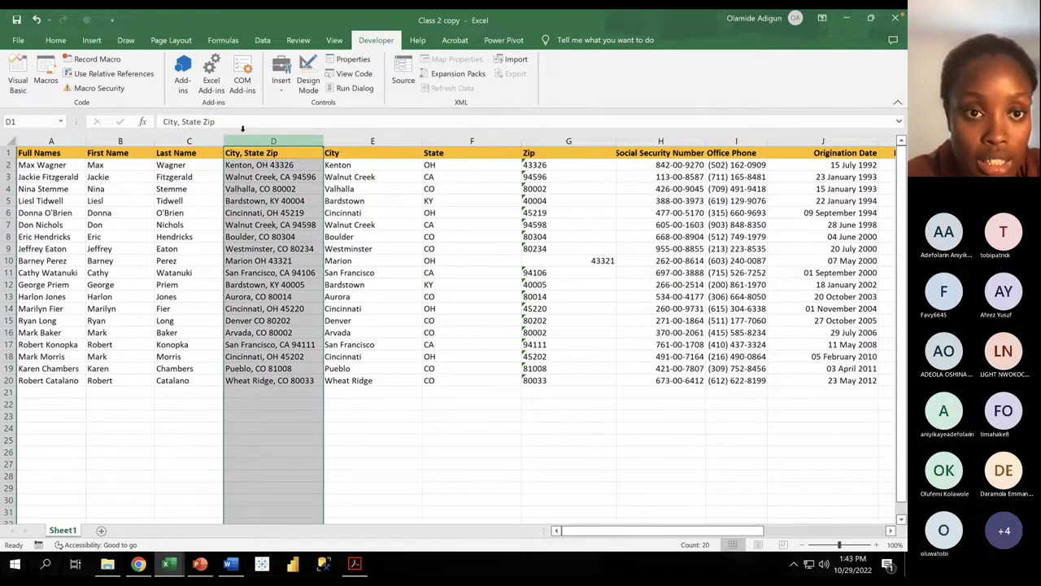
right_click(254, 151)
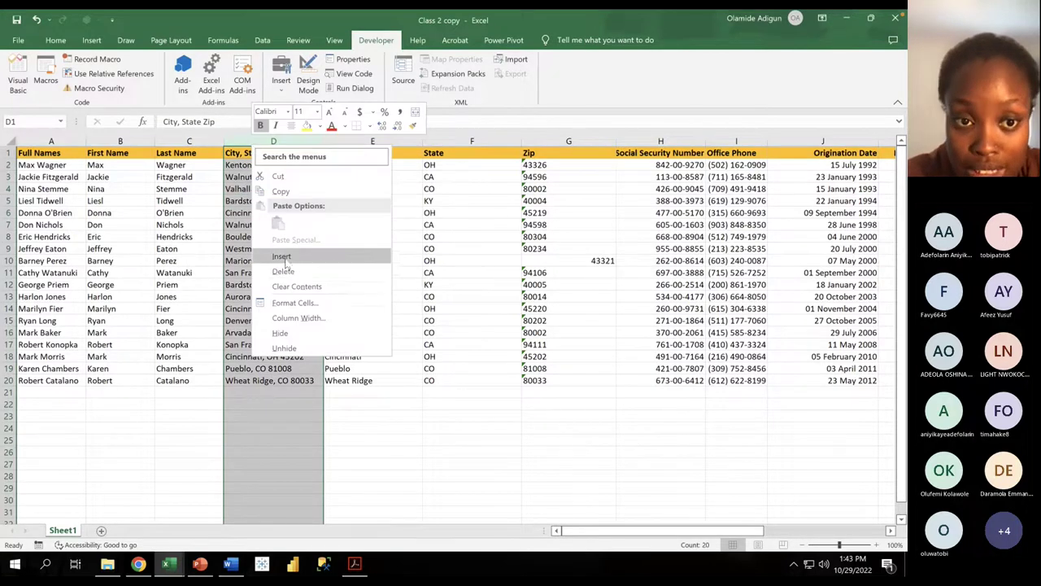
click(284, 254)
Step: Select cells in the new column D and briefly check the lesson slides in PowerPoint
click(265, 161)
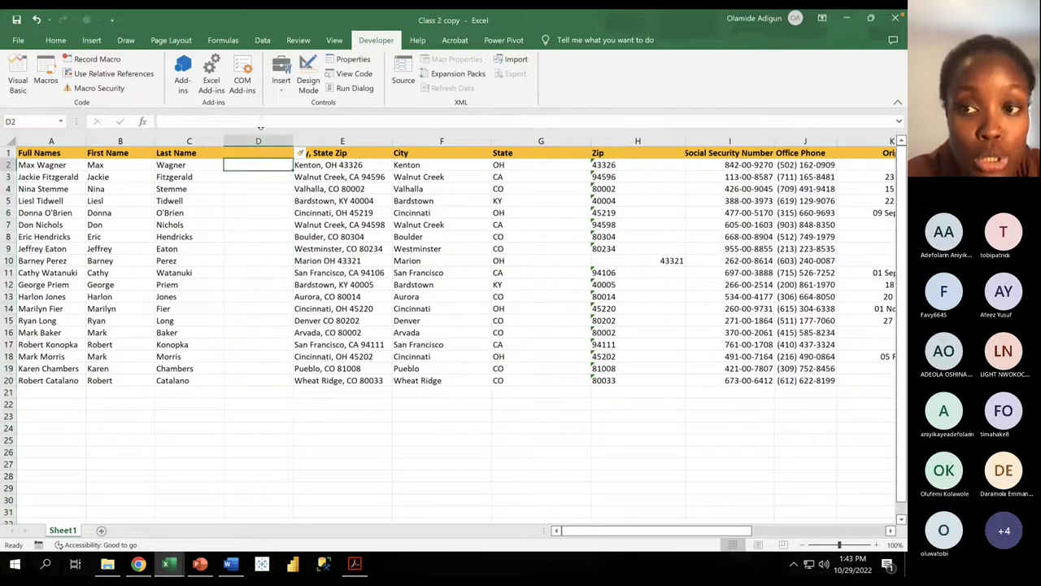
click(225, 153)
click(230, 163)
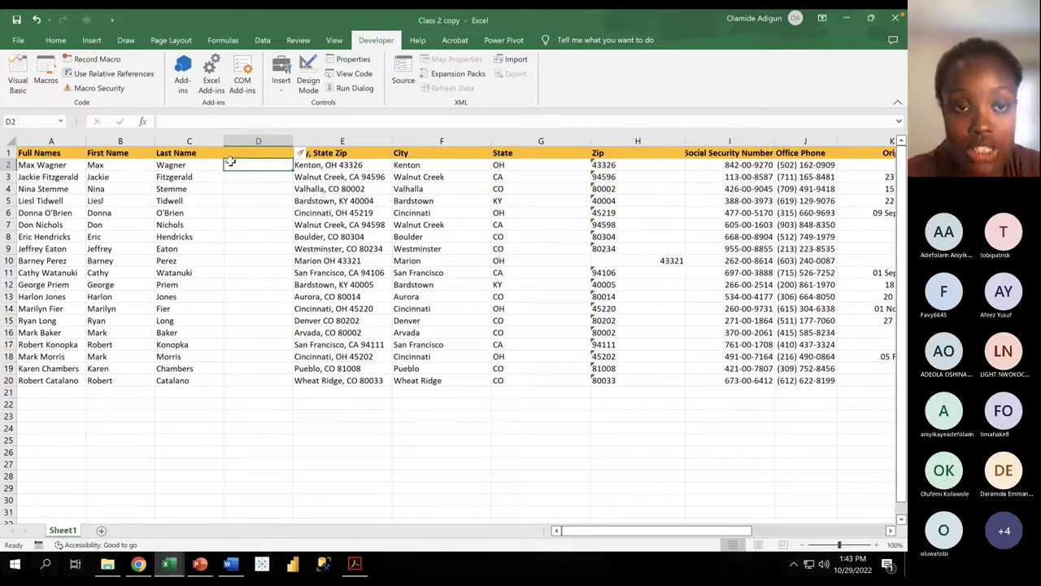
click(200, 563)
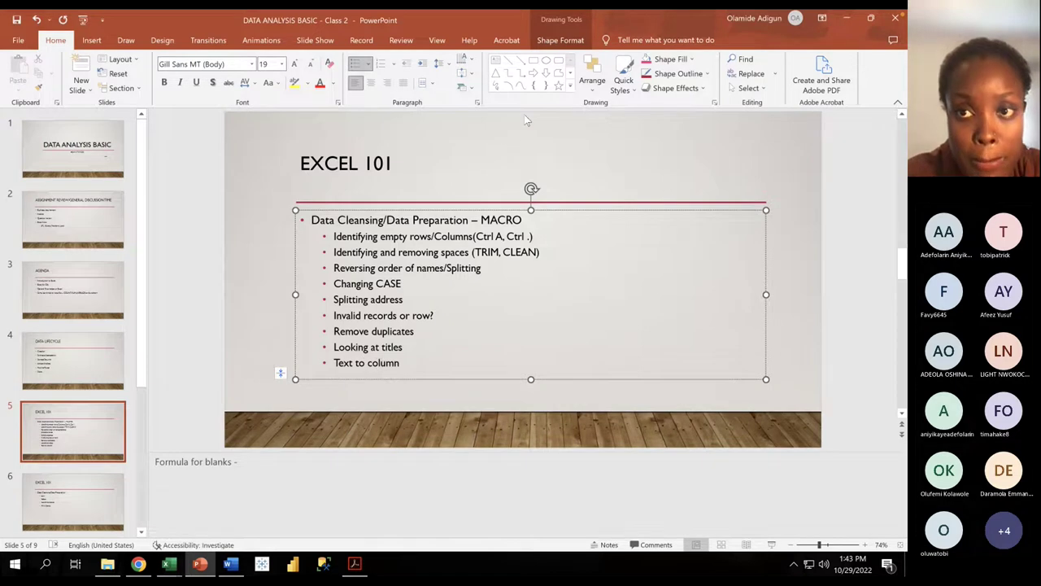
click(847, 19)
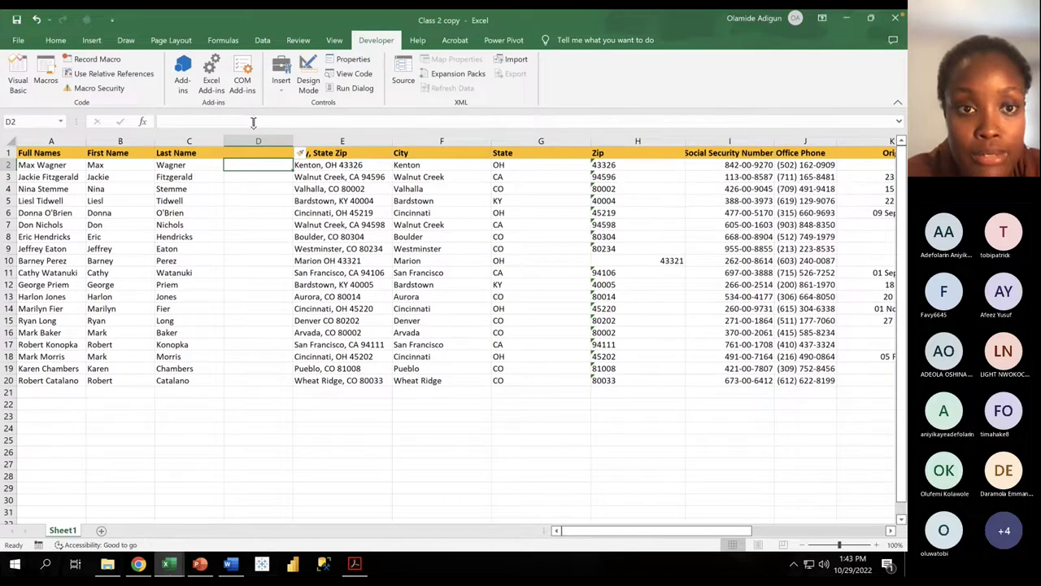
Step: Hide the new blank column D
scroll(684, 154, right, 3)
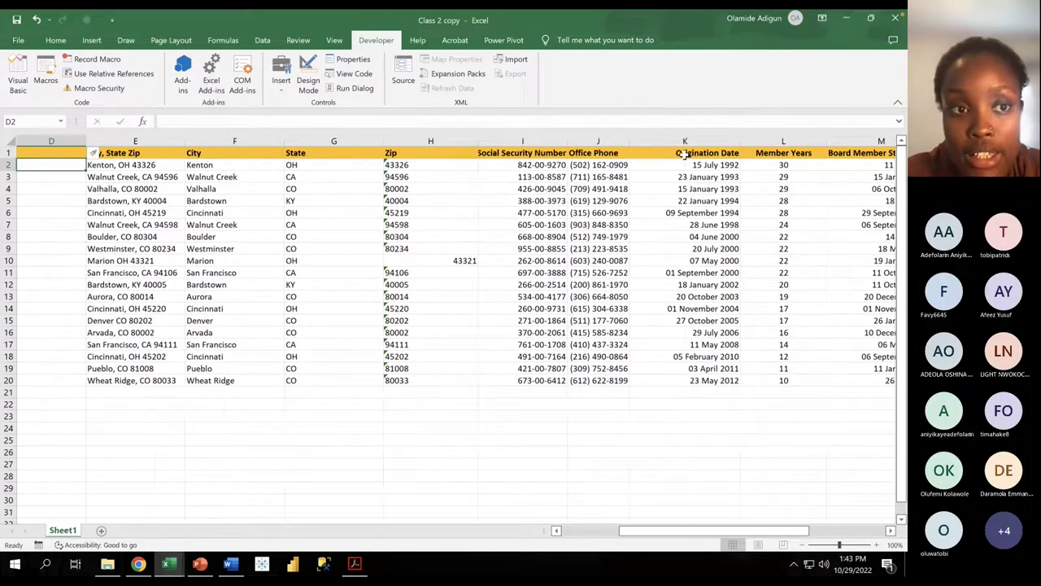
scroll(77, 161, left, 3)
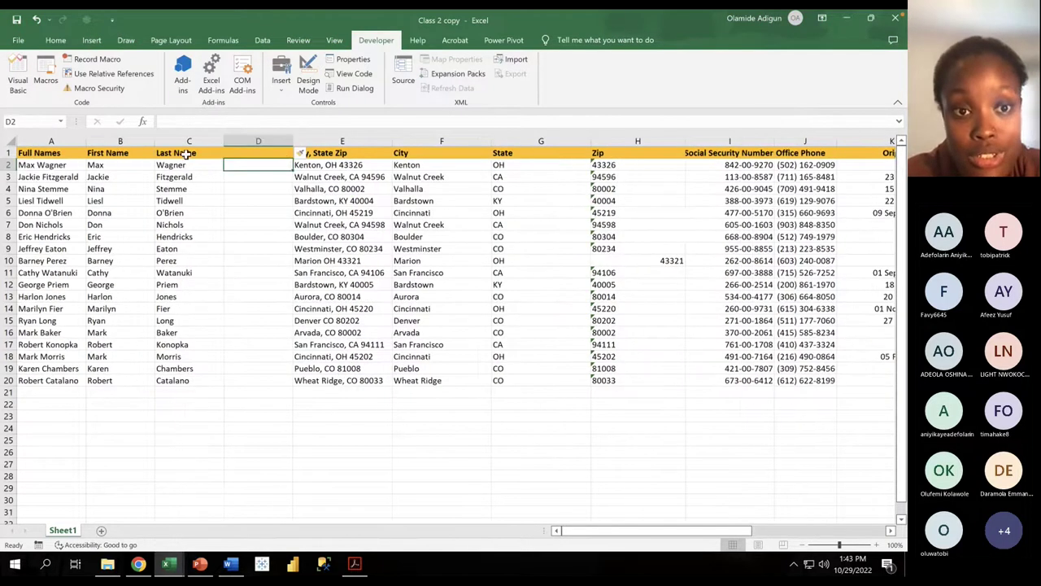
click(253, 136)
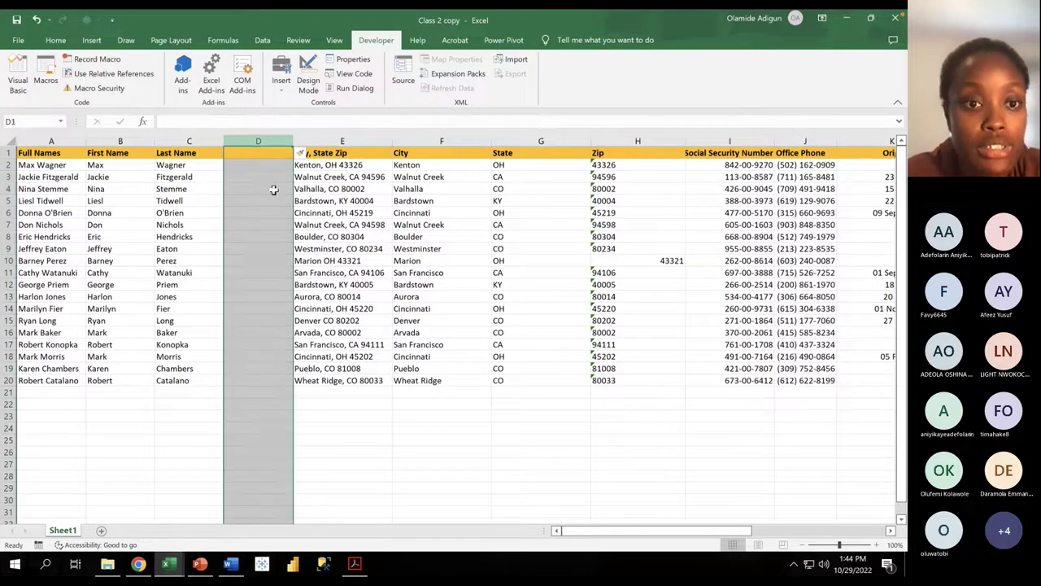
right_click(266, 140)
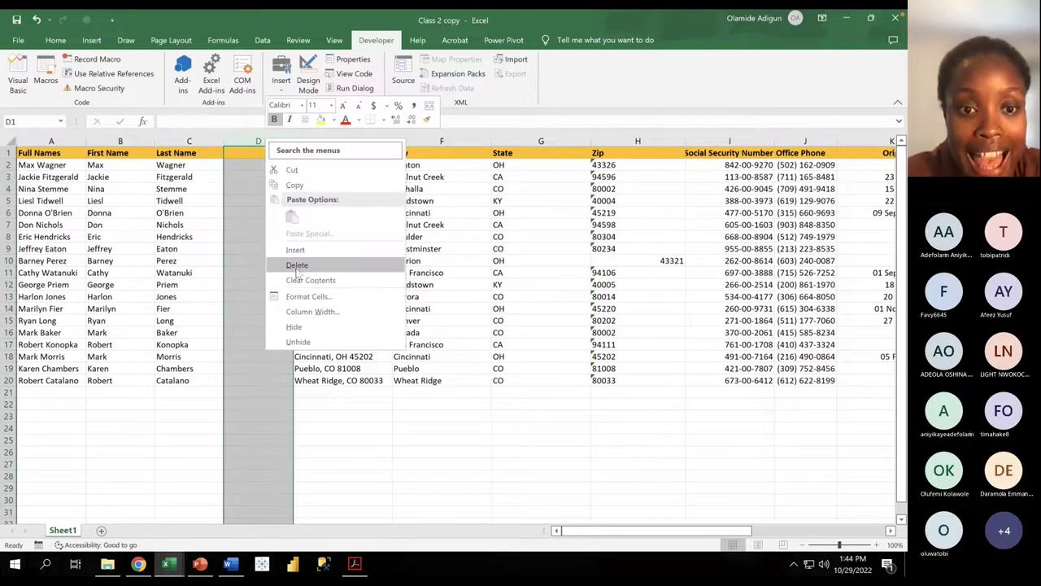
click(302, 325)
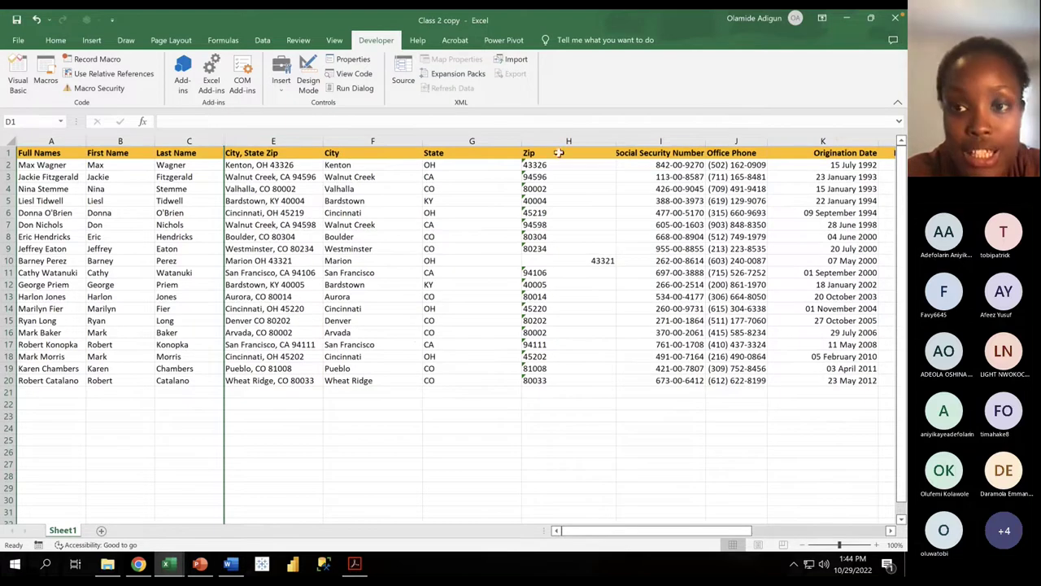
Step: Delete a column, insert a blank one before Office Phone, and hide blank columns J and K
click(772, 139)
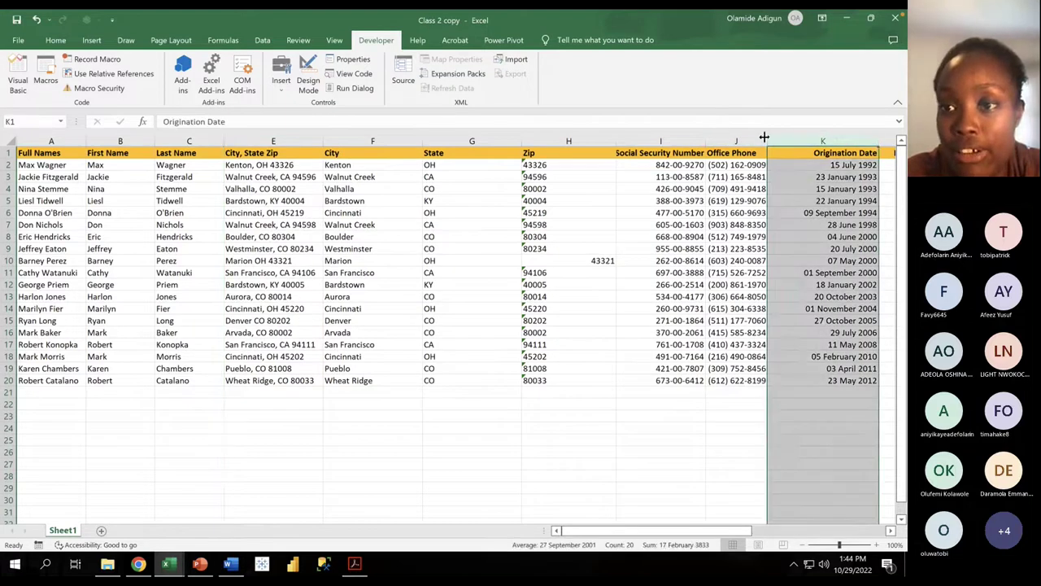
right_click(762, 140)
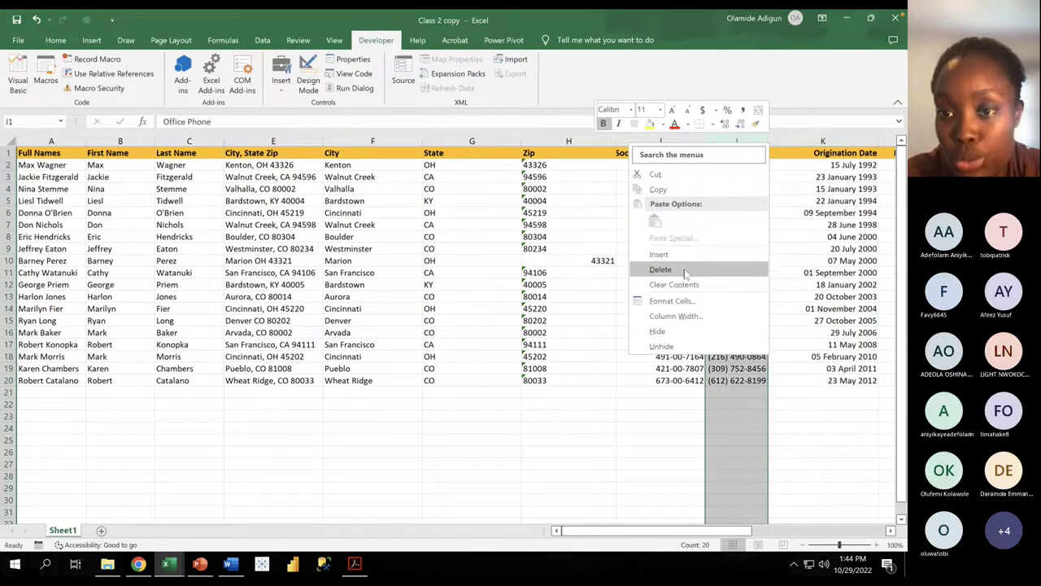
click(684, 270)
right_click(756, 142)
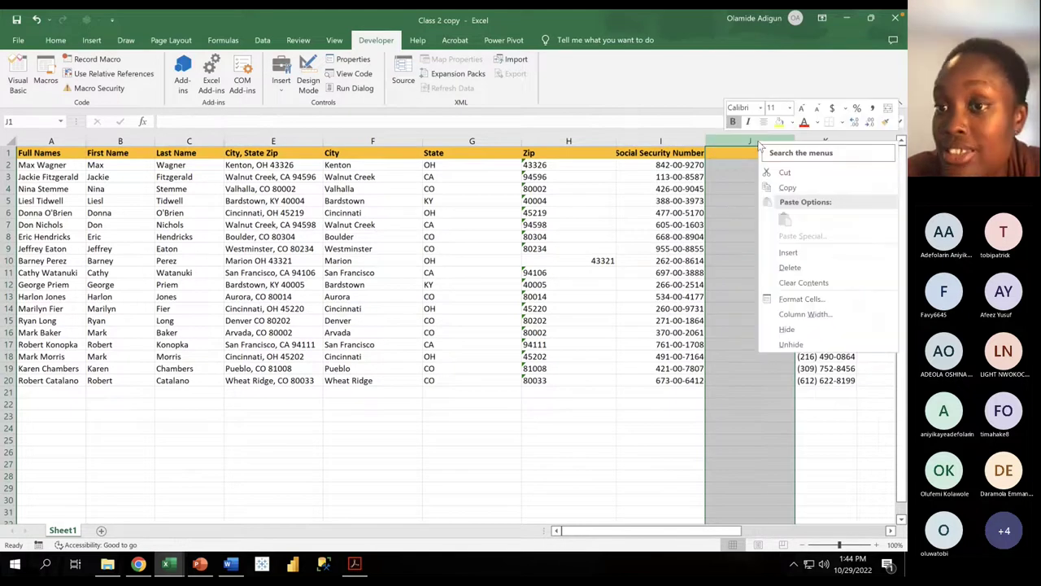
click(788, 252)
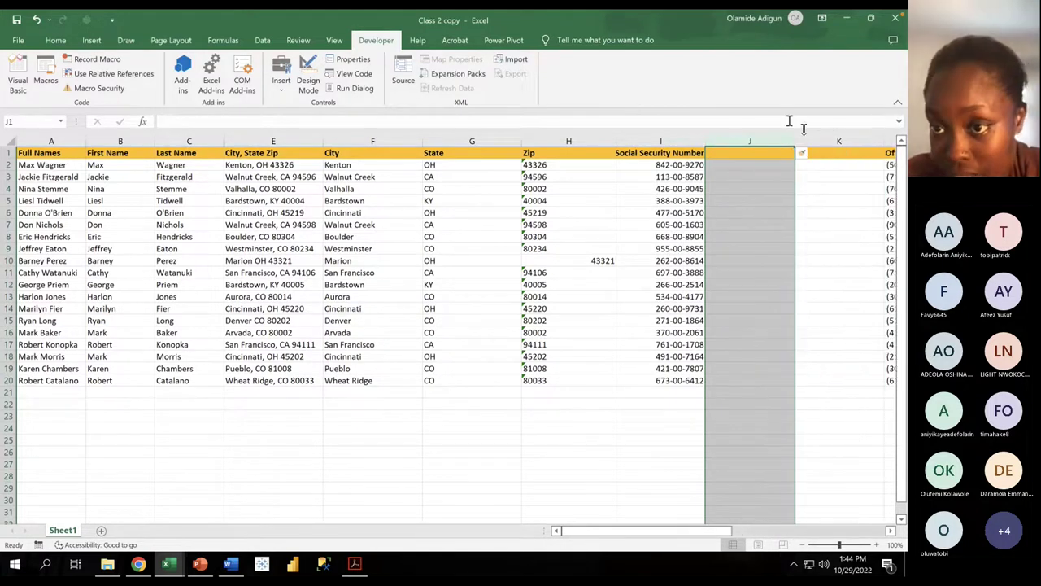
drag(785, 128, 817, 126)
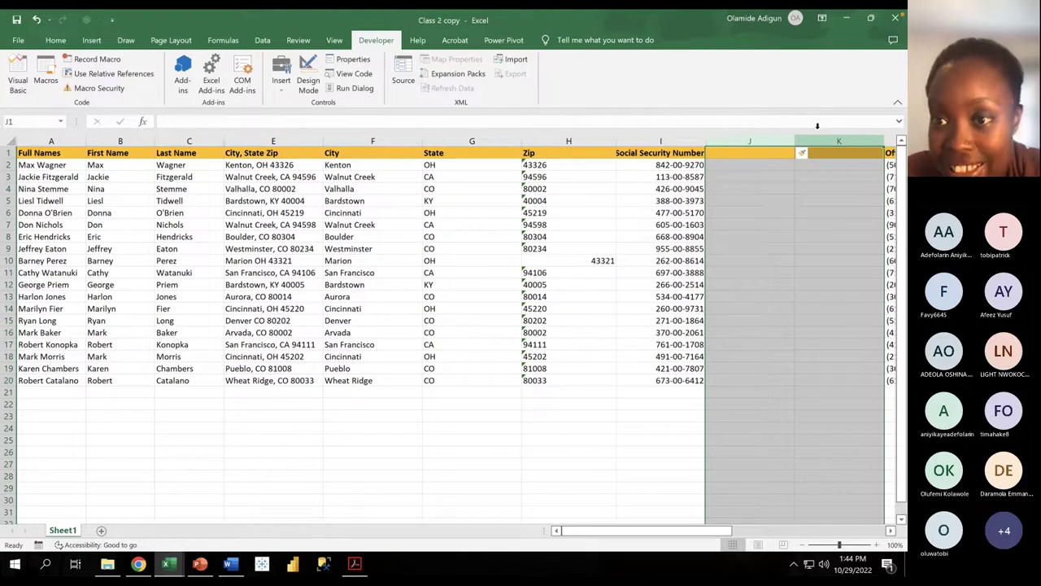
right_click(814, 142)
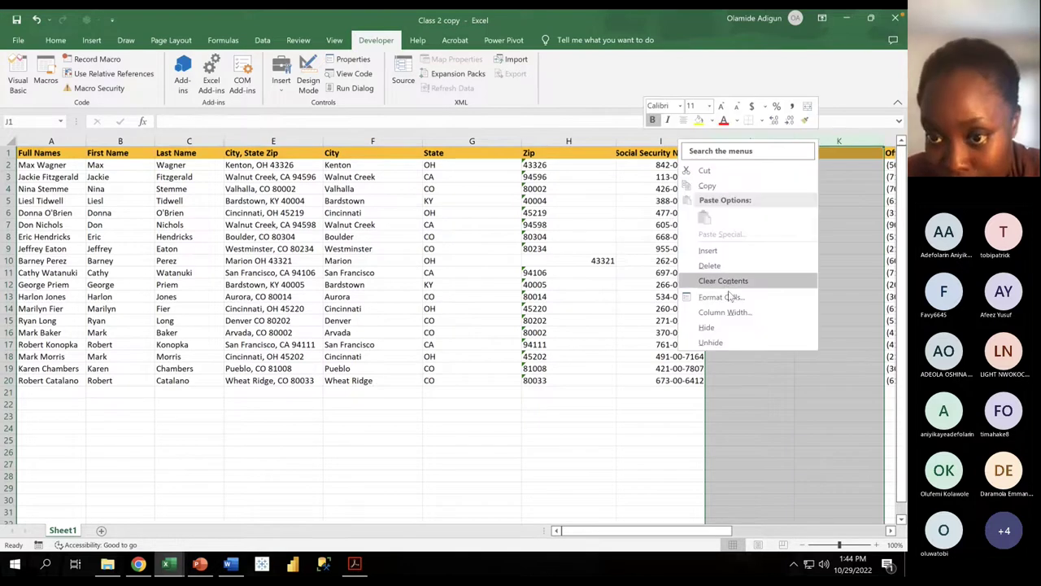
click(734, 326)
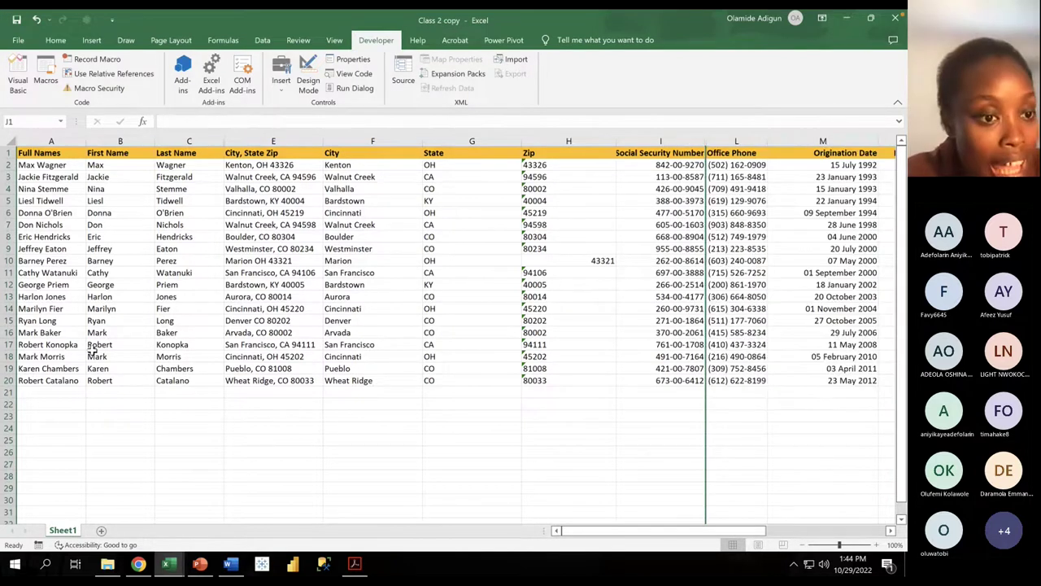
Step: Insert four blank rows at row 14 of the board member list
click(8, 308)
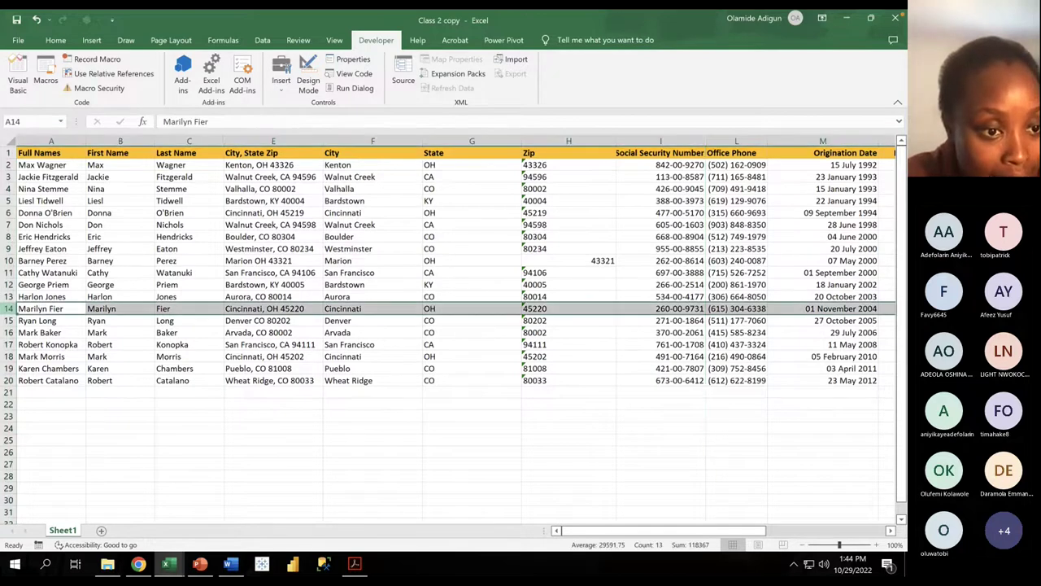
right_click(9, 309)
click(39, 417)
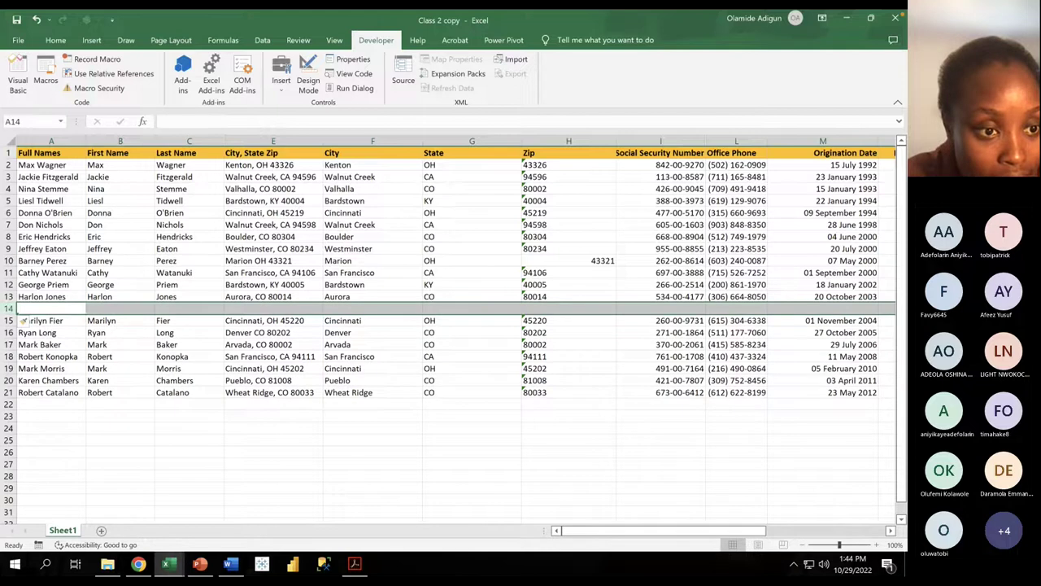
right_click(9, 308)
click(40, 422)
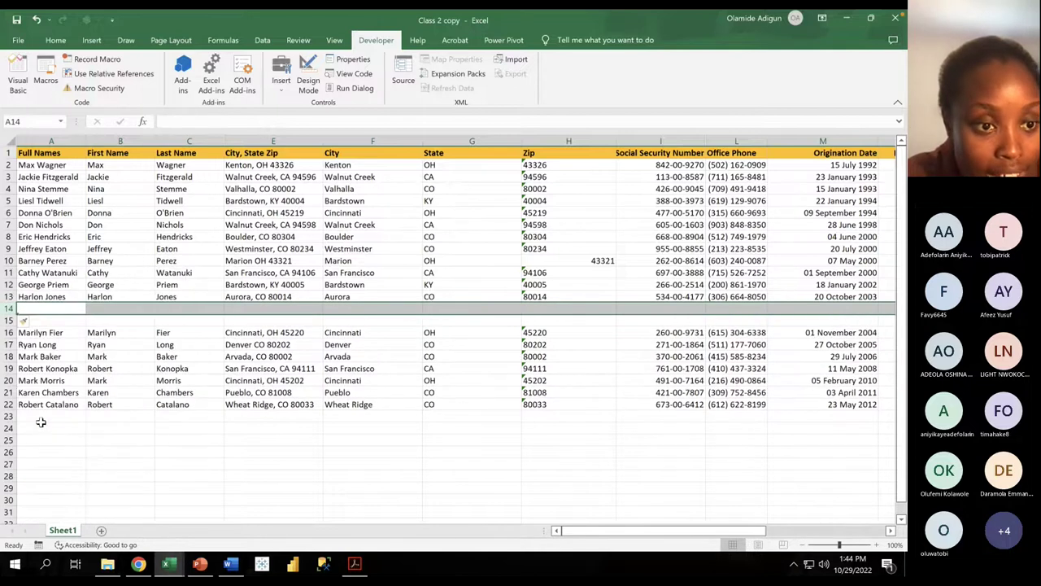
click(6, 310)
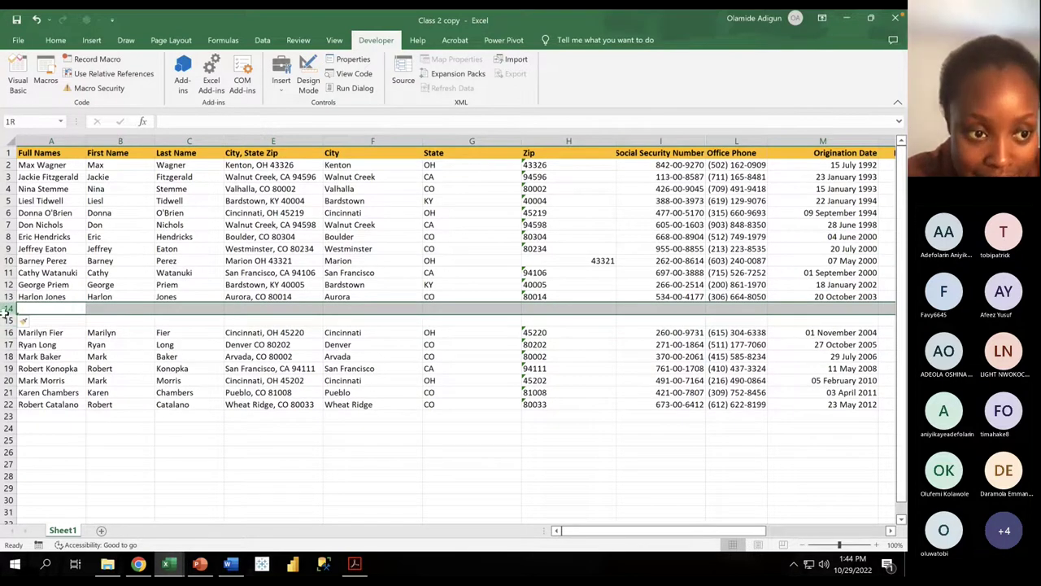
drag(6, 309, 8, 322)
right_click(8, 321)
click(52, 428)
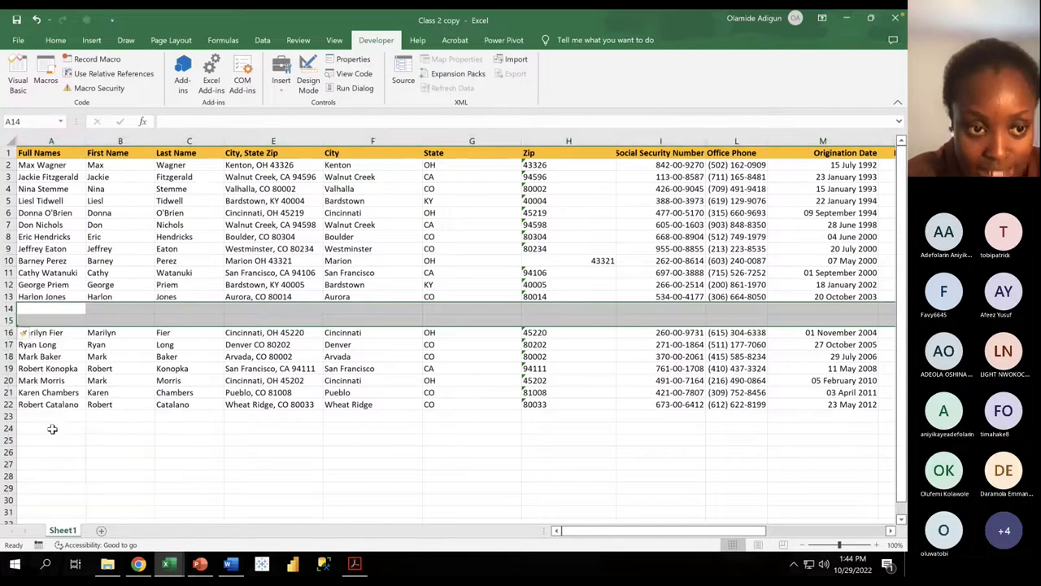
Step: Hide blank rows 14–15 and 16–17, then clear the selection
right_click(8, 318)
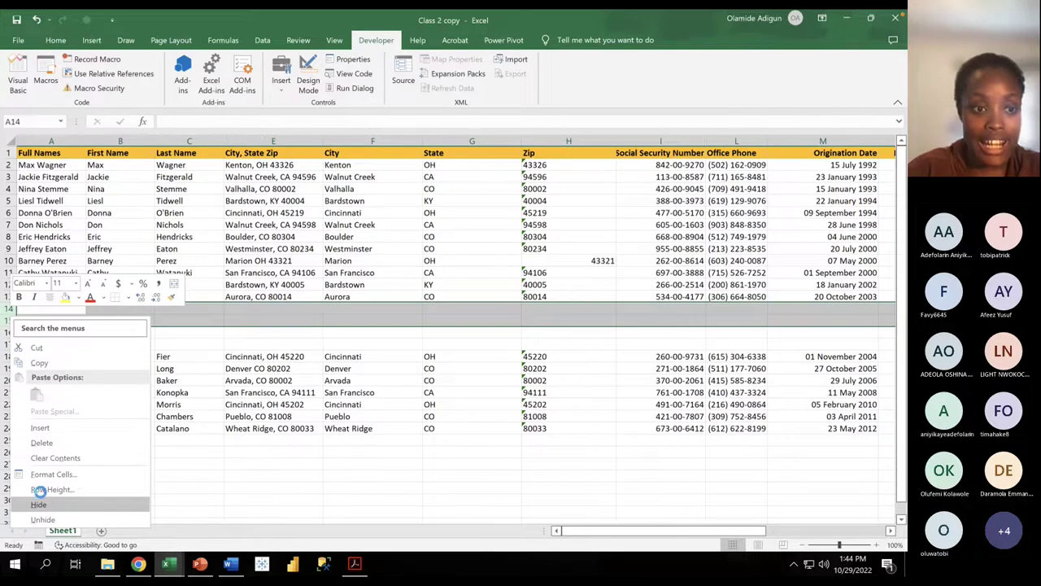
click(39, 504)
drag(8, 309, 8, 320)
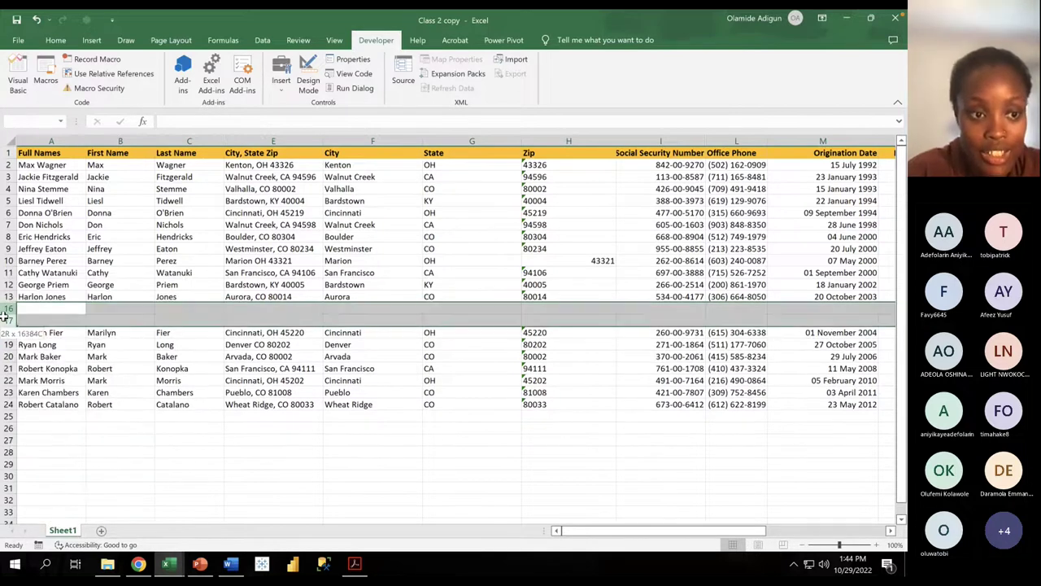
right_click(10, 321)
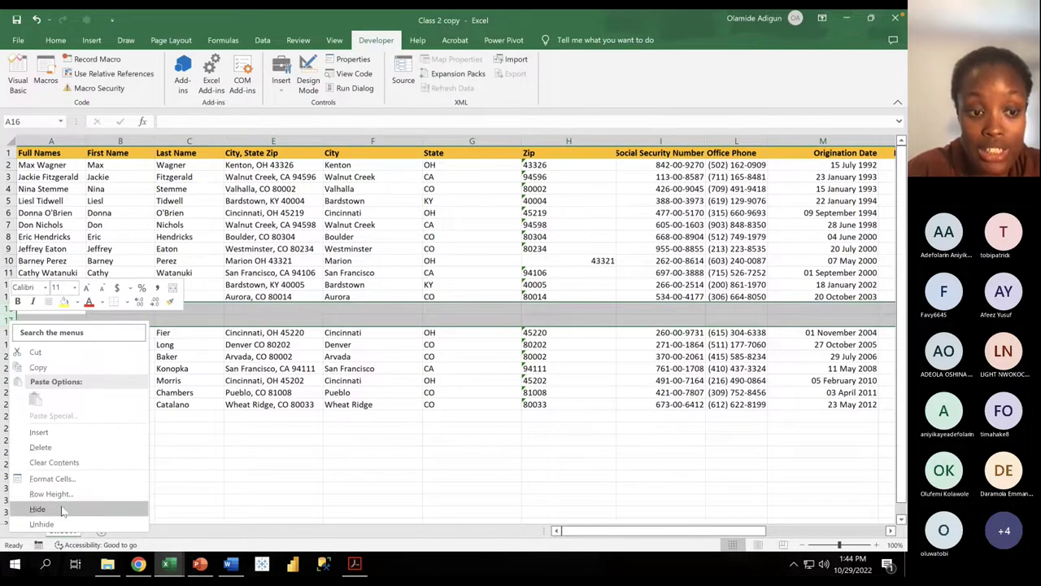
click(56, 504)
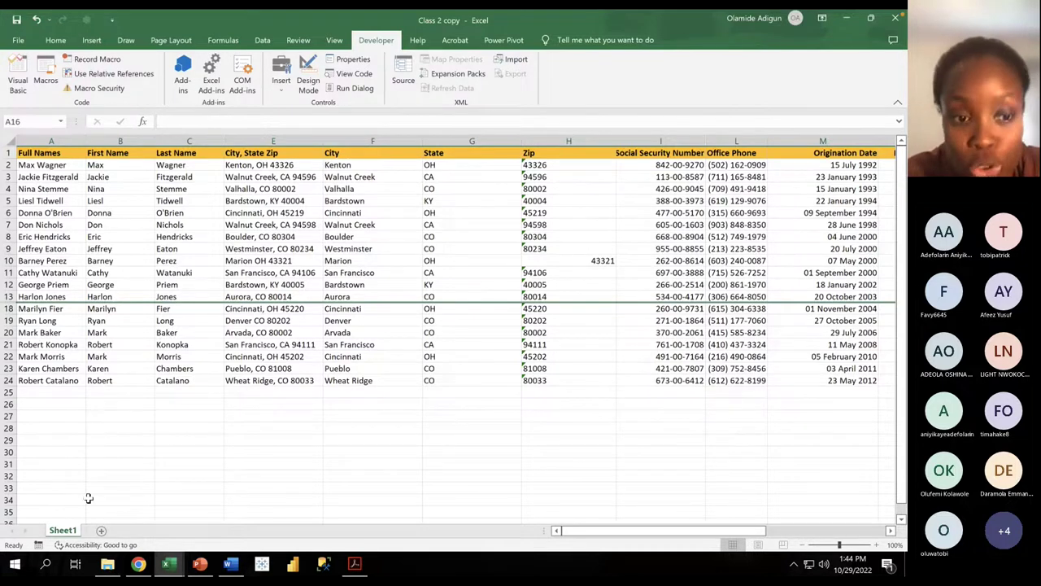
click(96, 452)
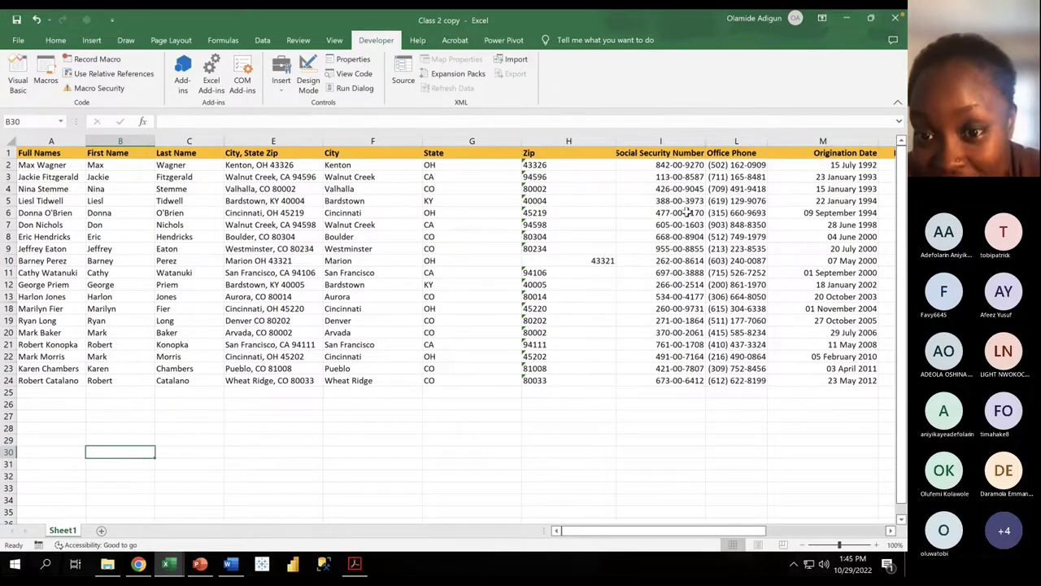
Step: Format the zip 43321 in H10 as Text and compare it with the zip 80002 in H20
click(587, 259)
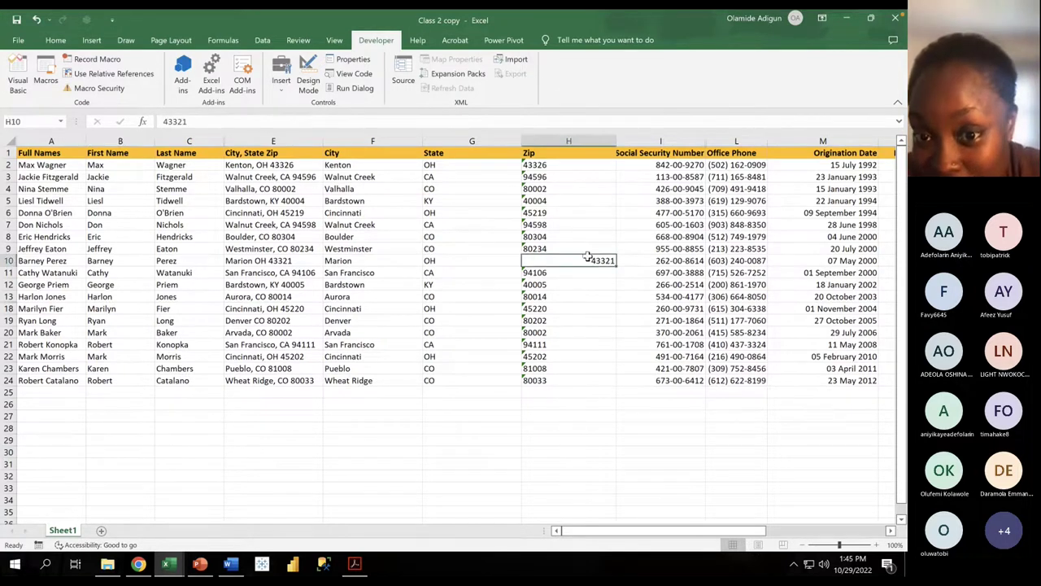
click(56, 40)
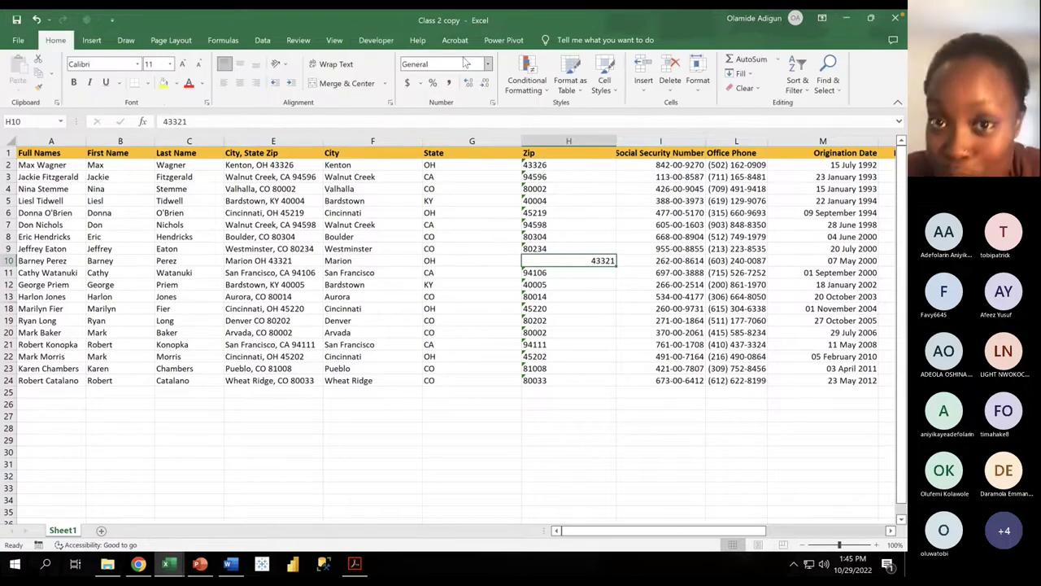
click(488, 63)
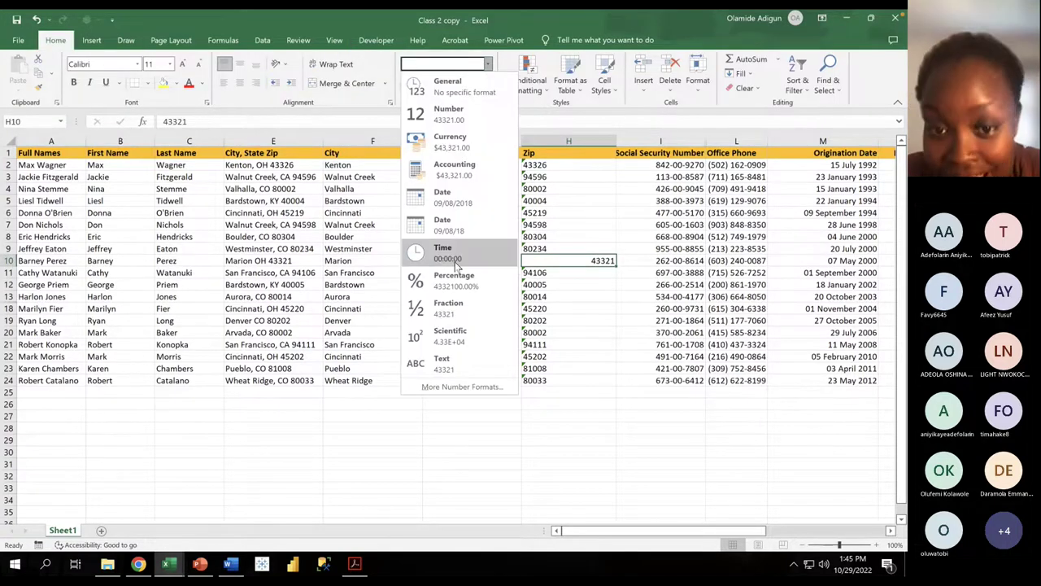
click(459, 358)
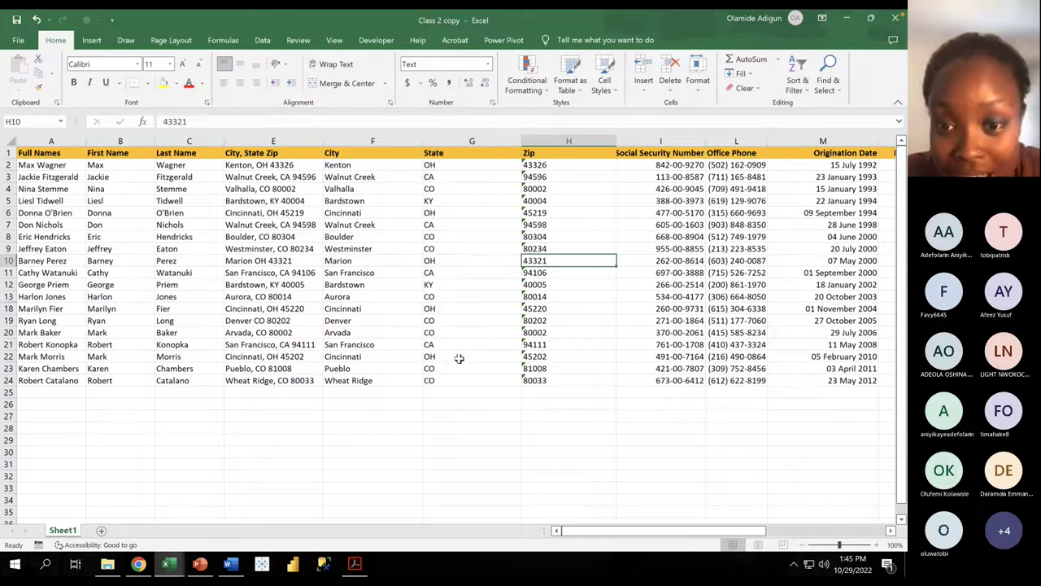
click(582, 332)
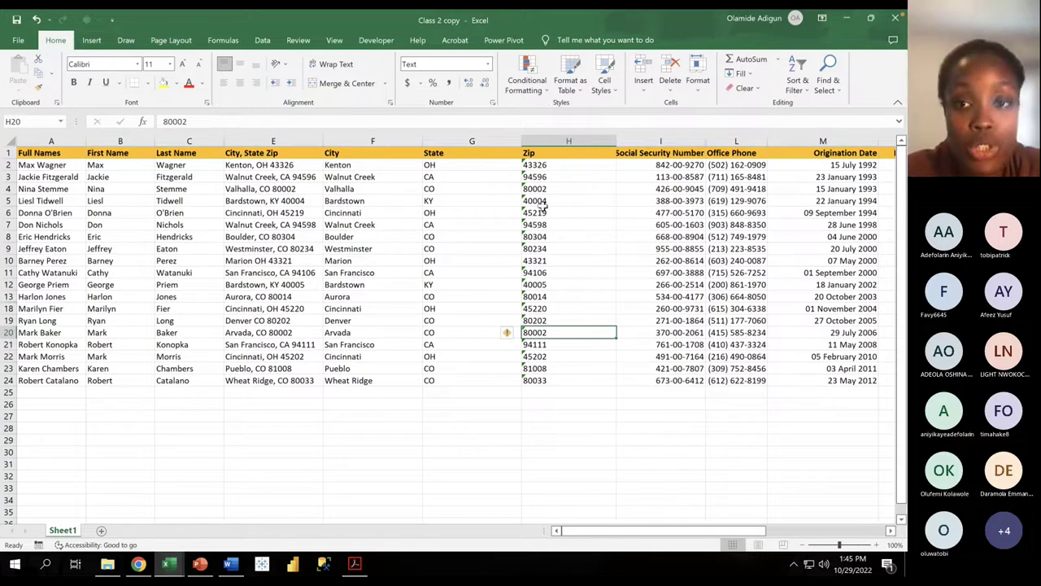
Step: Unhide the hidden column within C:E and delete the blank column D
drag(687, 136, 713, 132)
click(544, 332)
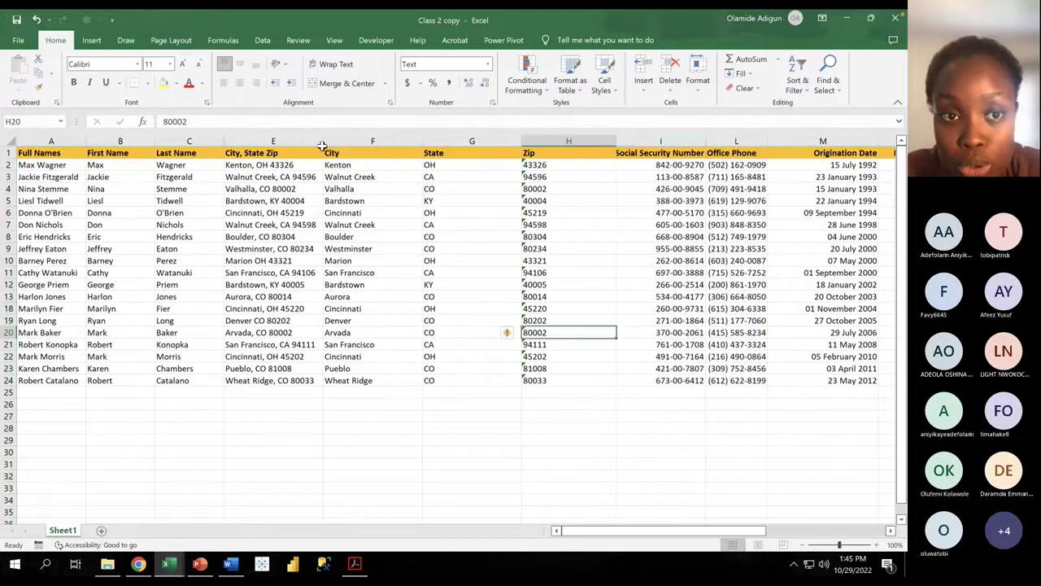
drag(189, 142, 248, 140)
right_click(248, 140)
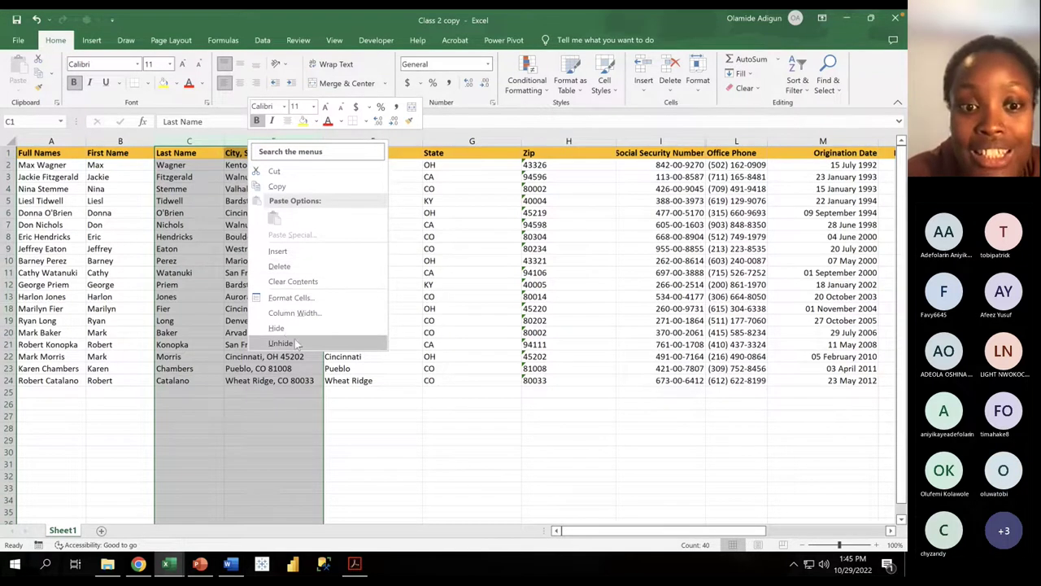
click(283, 342)
click(249, 142)
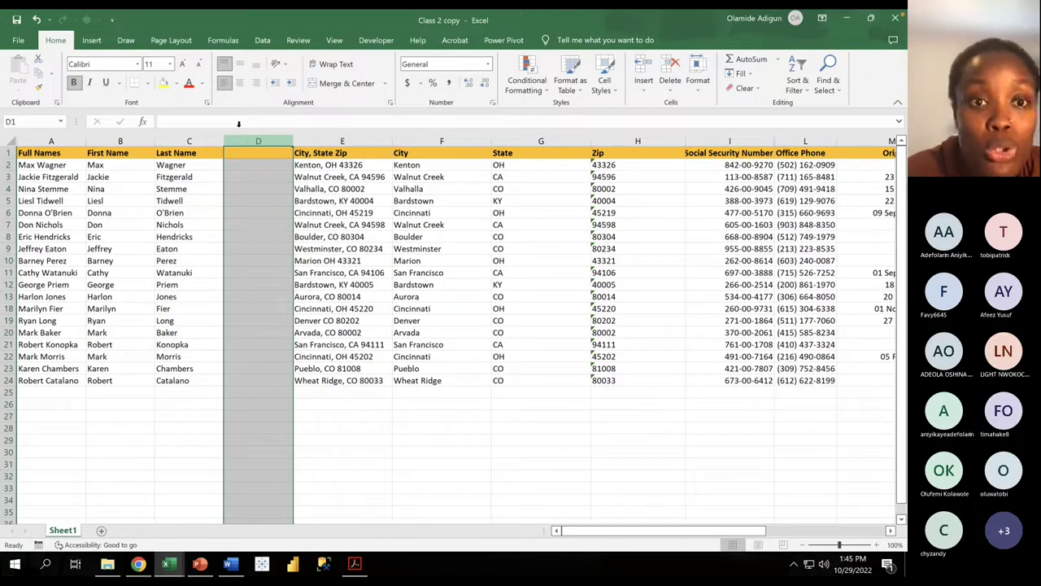
right_click(249, 142)
click(279, 267)
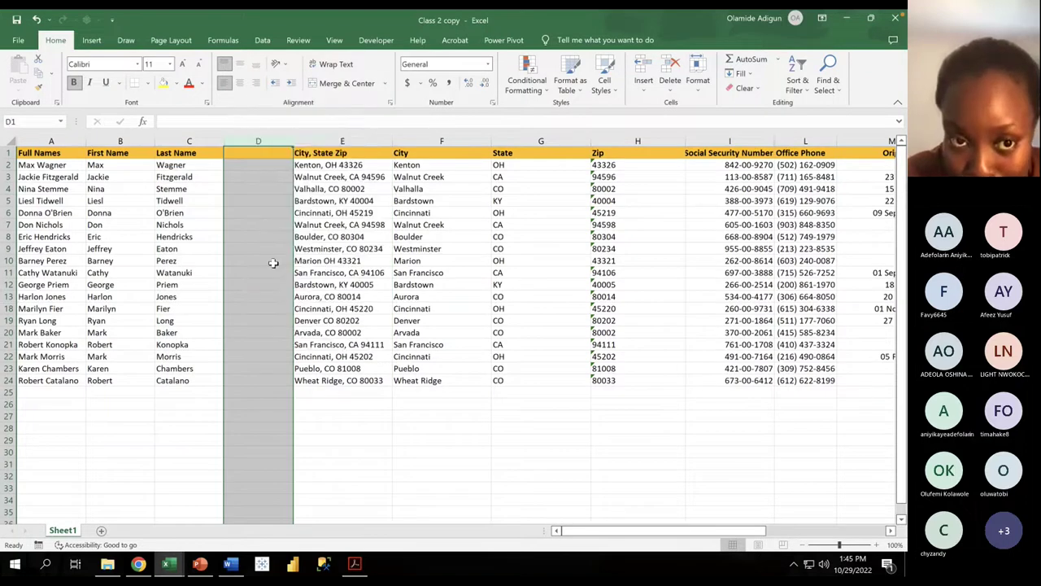
Step: Unhide blank columns I and J within H:K, undoing an accidental column deletion
drag(682, 134, 719, 135)
right_click(730, 144)
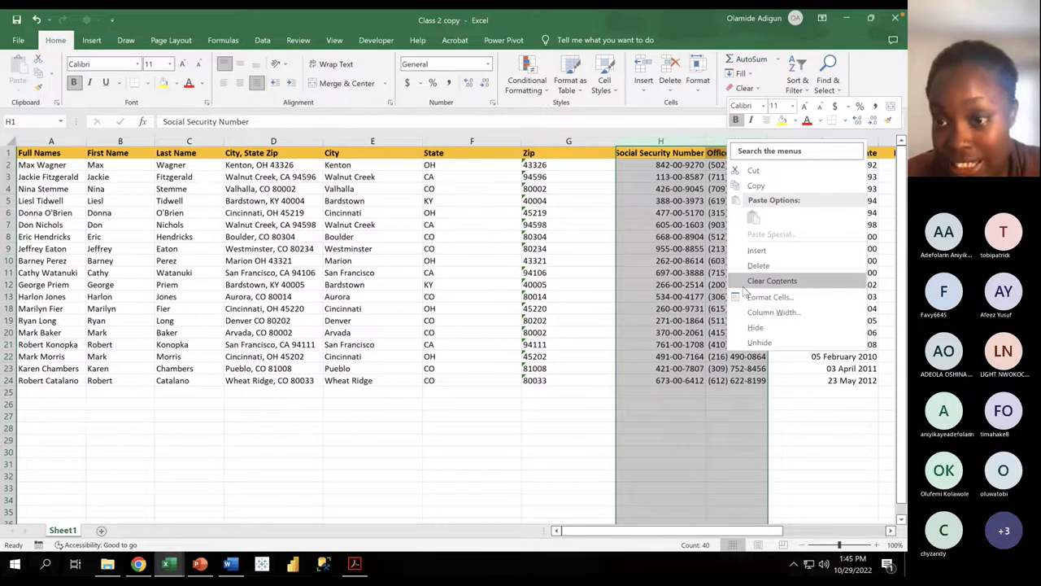
click(757, 266)
click(746, 272)
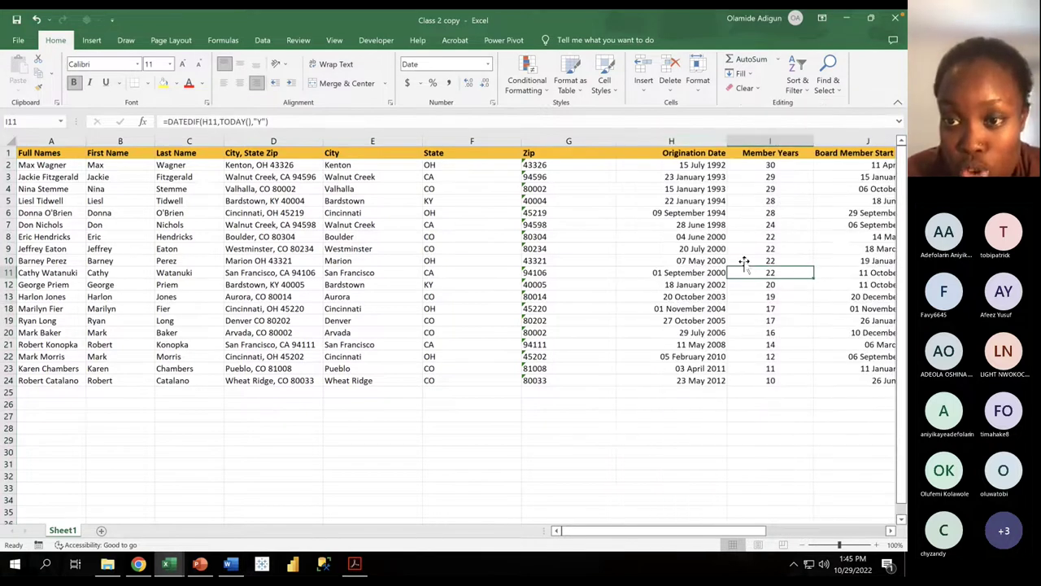
key(ctrl+z)
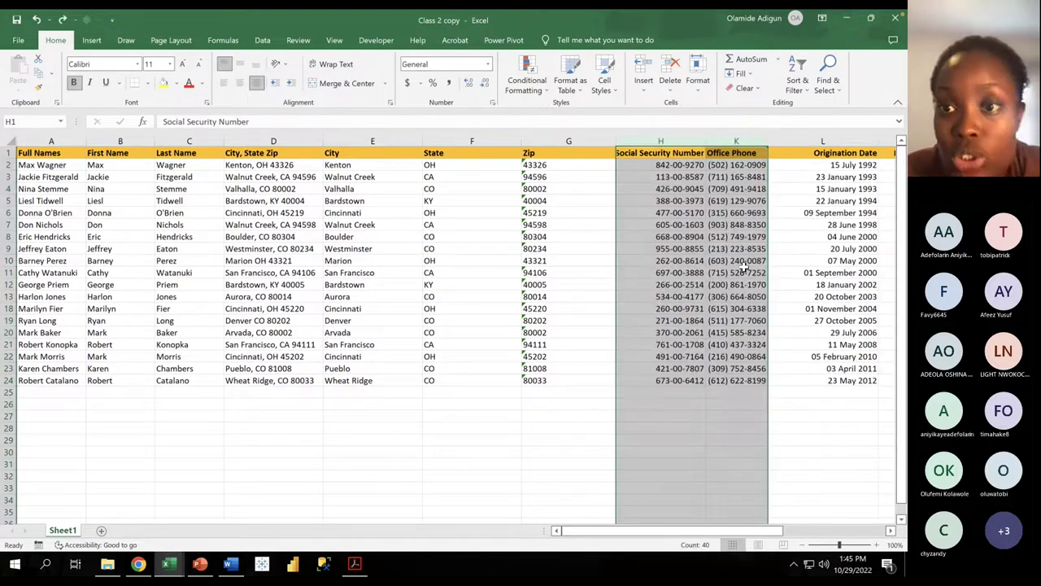
right_click(704, 135)
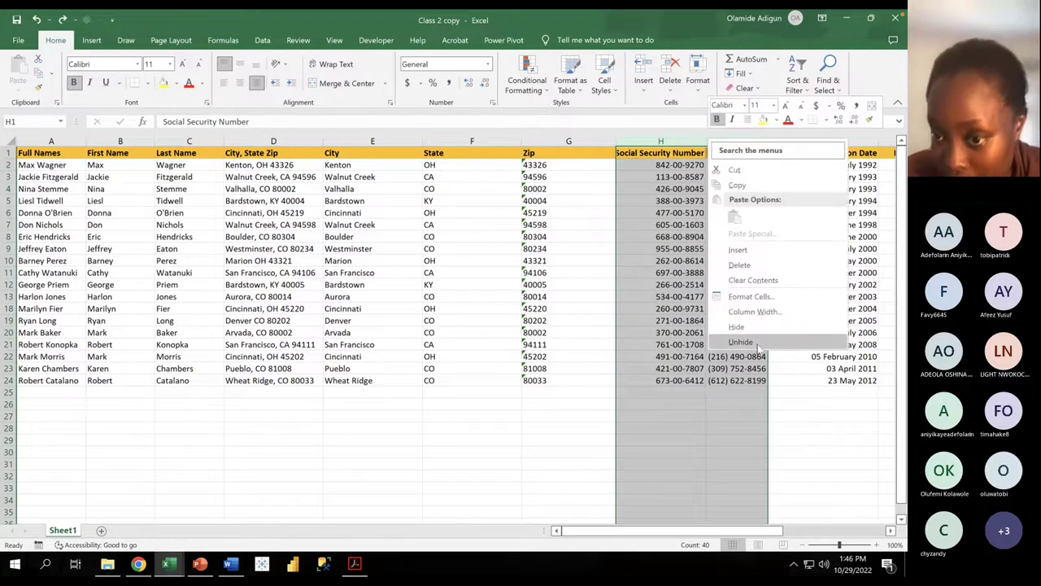
click(752, 345)
click(711, 119)
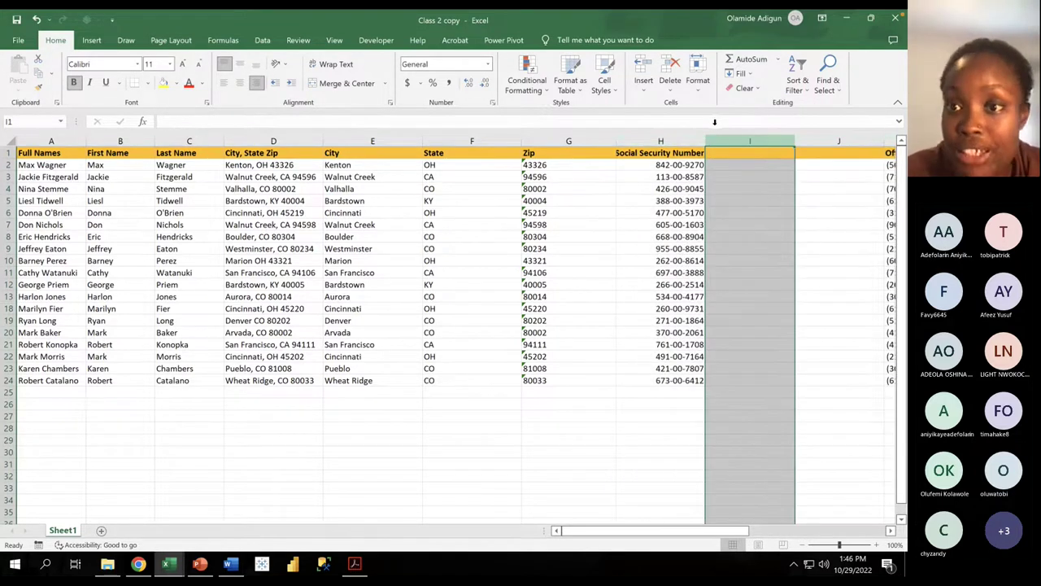
Step: Delete the blank columns I and J and scroll back to the left of the sheet
drag(714, 122, 824, 134)
right_click(831, 138)
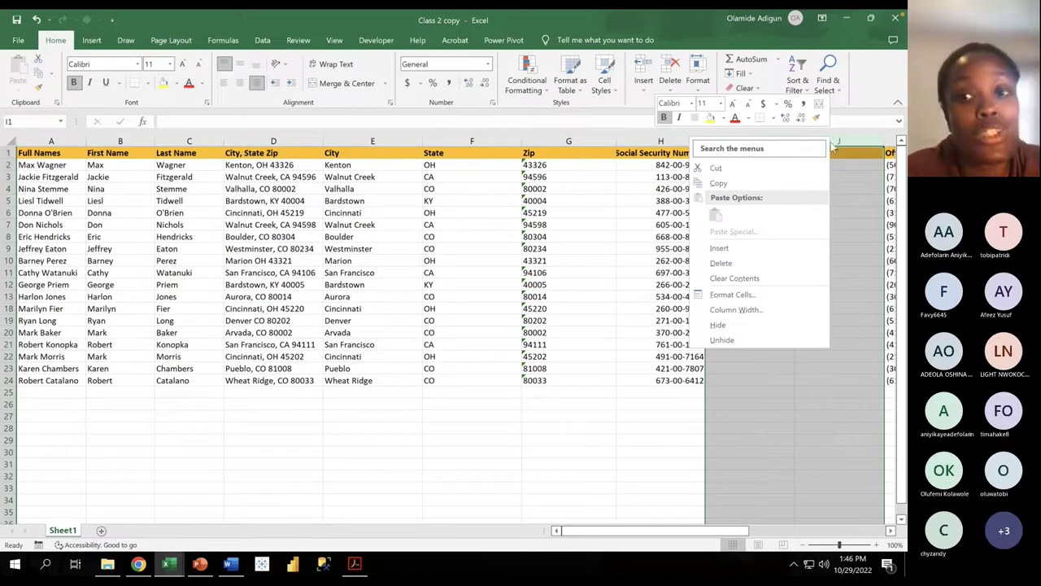
click(721, 263)
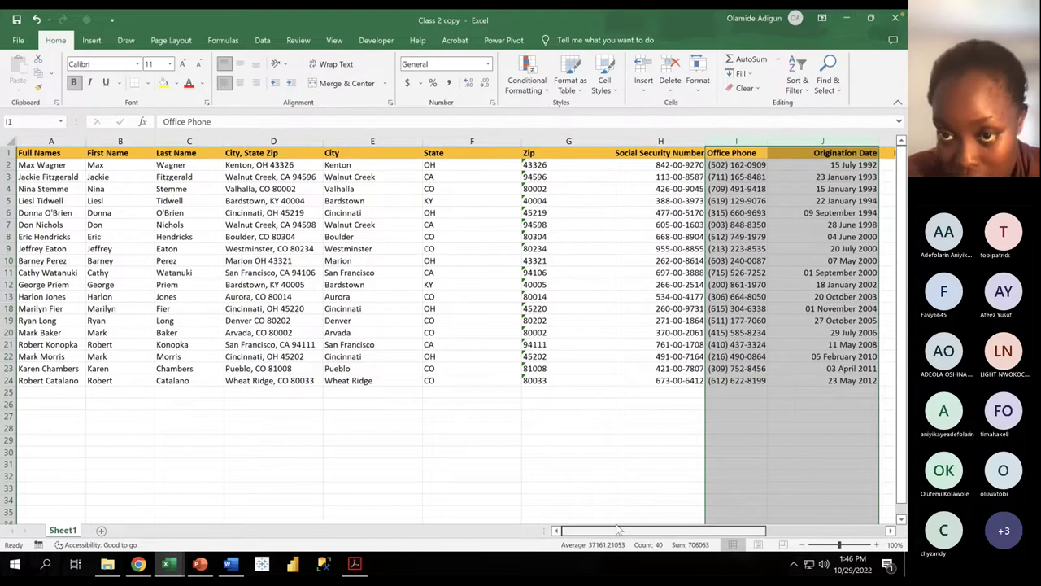
drag(619, 528, 667, 529)
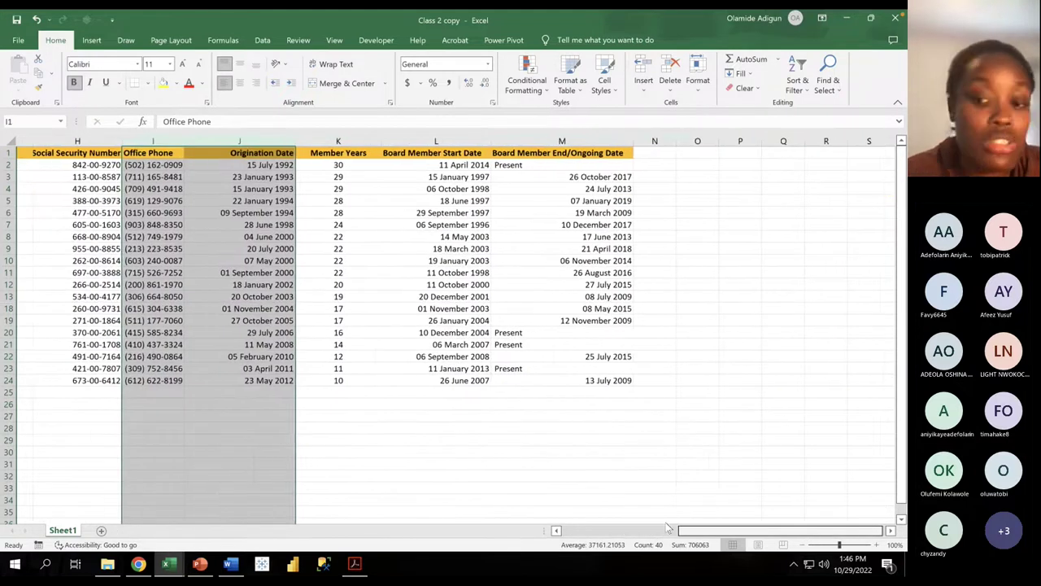
scroll(667, 529, left, 10)
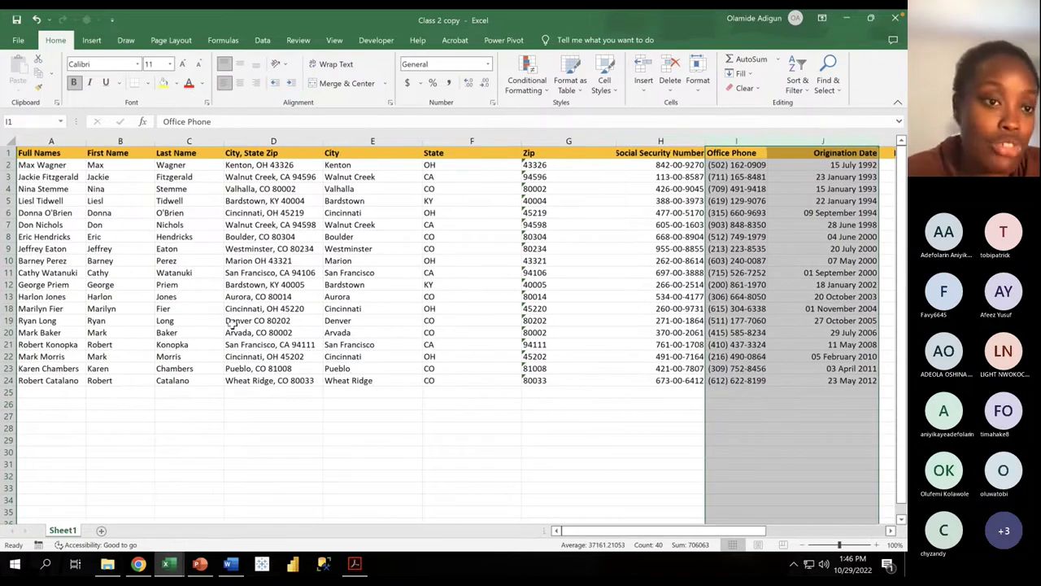
click(232, 324)
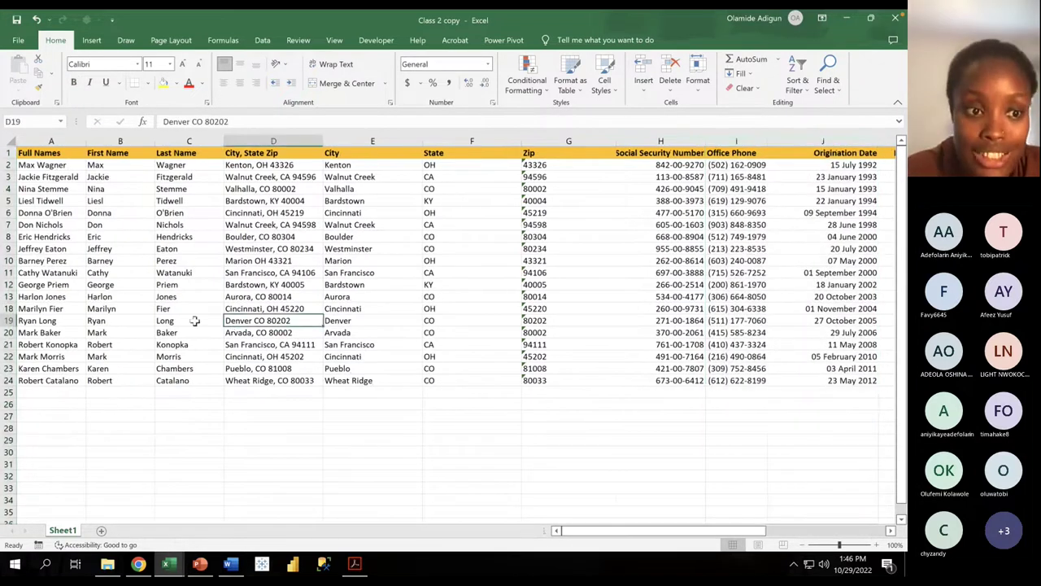
Step: Unhide the rows hidden between 13 and 14, then delete blank rows 14–17
drag(8, 296, 9, 309)
right_click(9, 310)
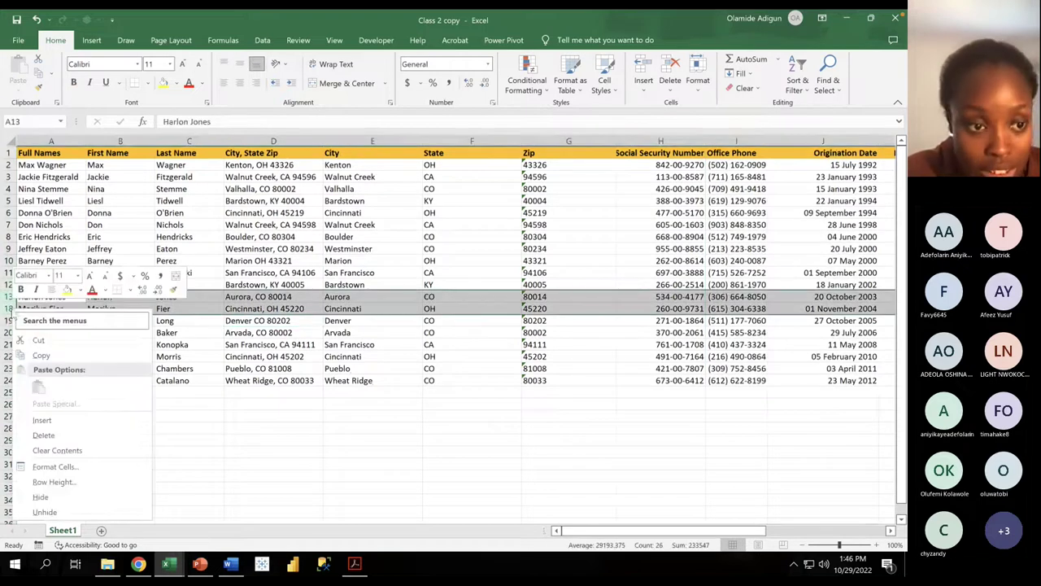
click(60, 512)
click(8, 320)
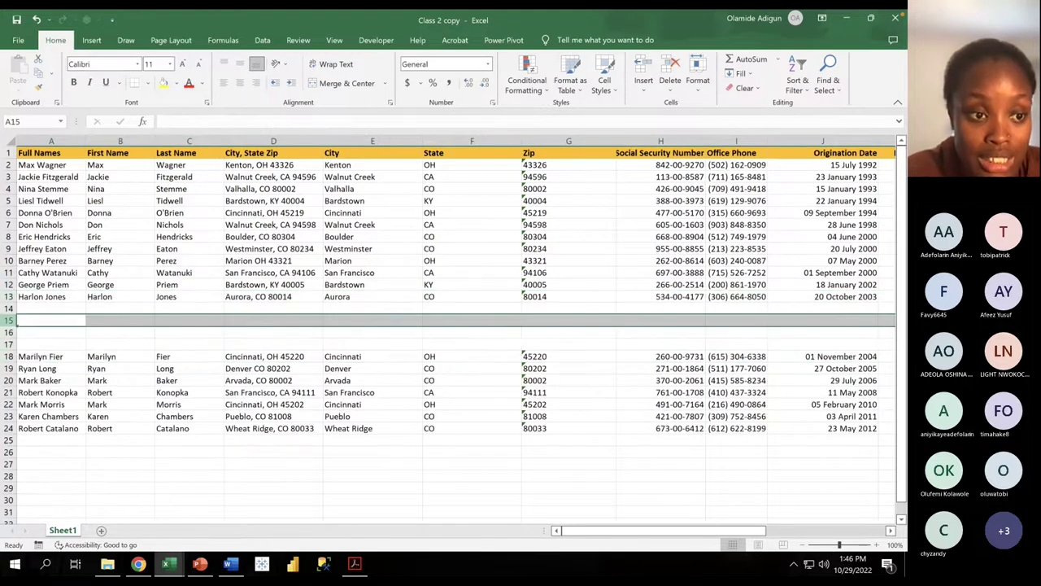
drag(8, 308, 8, 341)
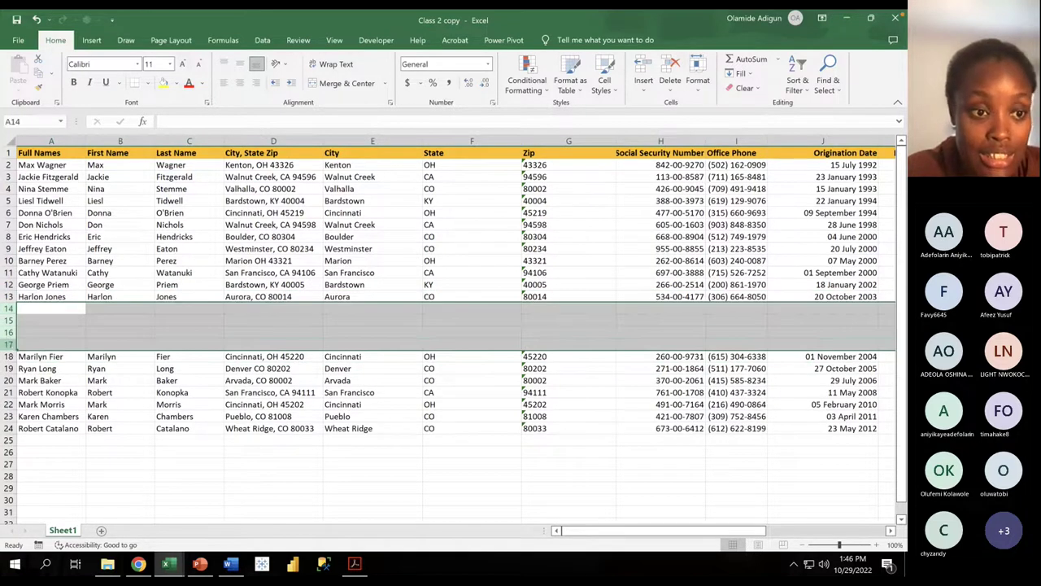
right_click(13, 344)
click(37, 259)
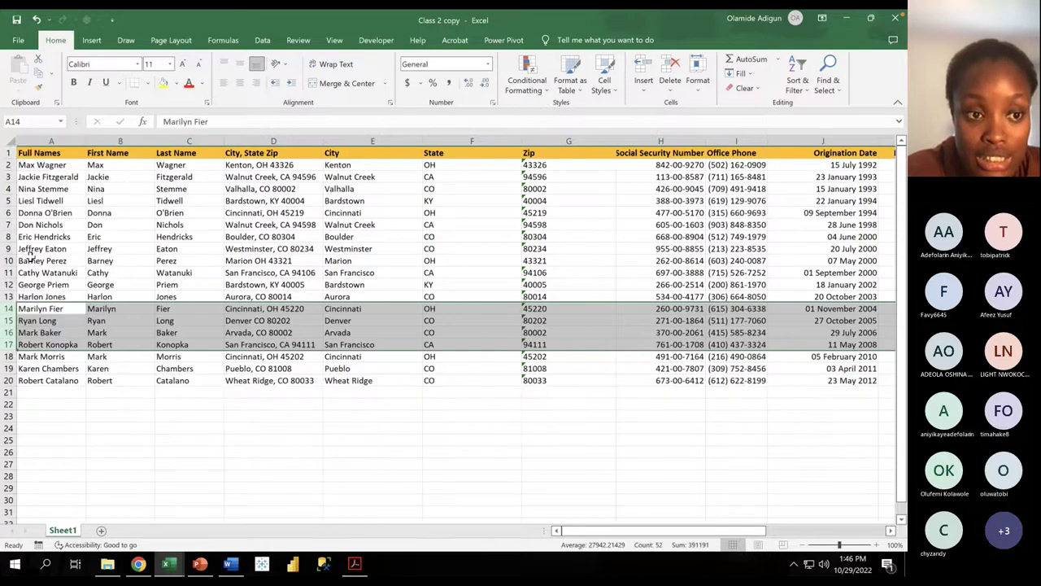
click(114, 454)
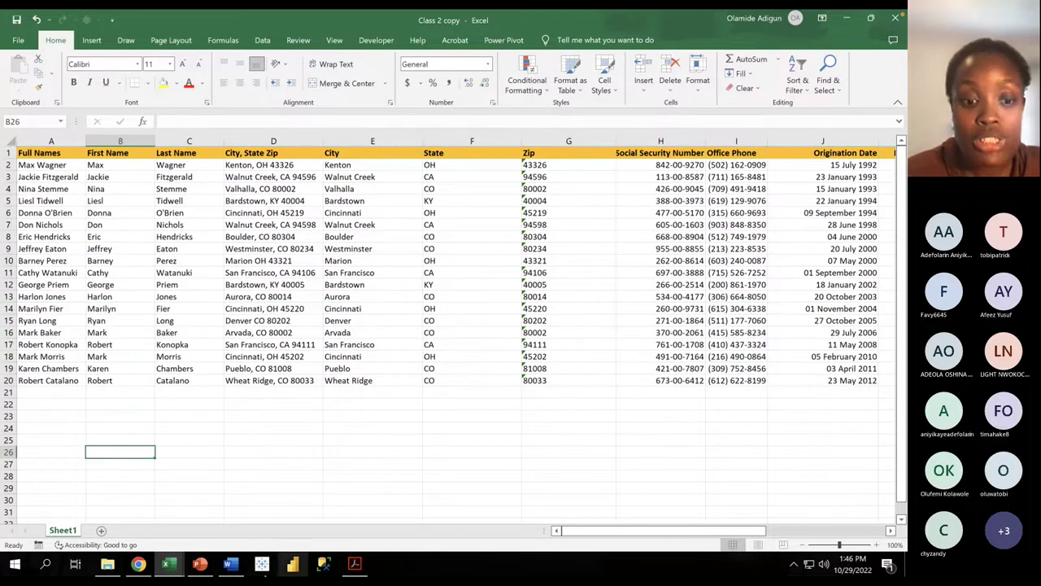
Step: Glance at the DATA ANALYSIS BASIC presentation, then return to the workbook
mouse_move(200, 563)
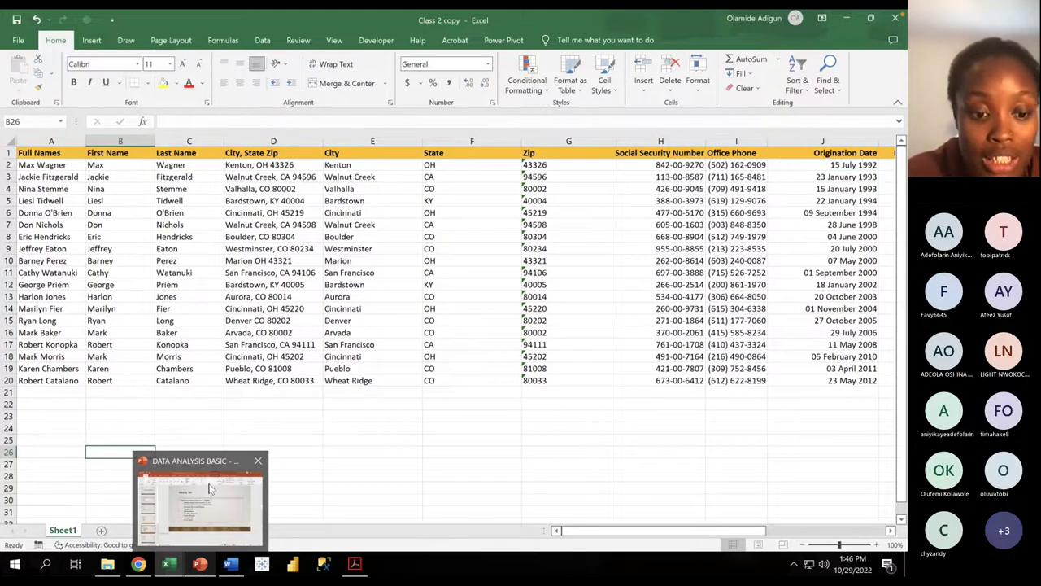
click(208, 528)
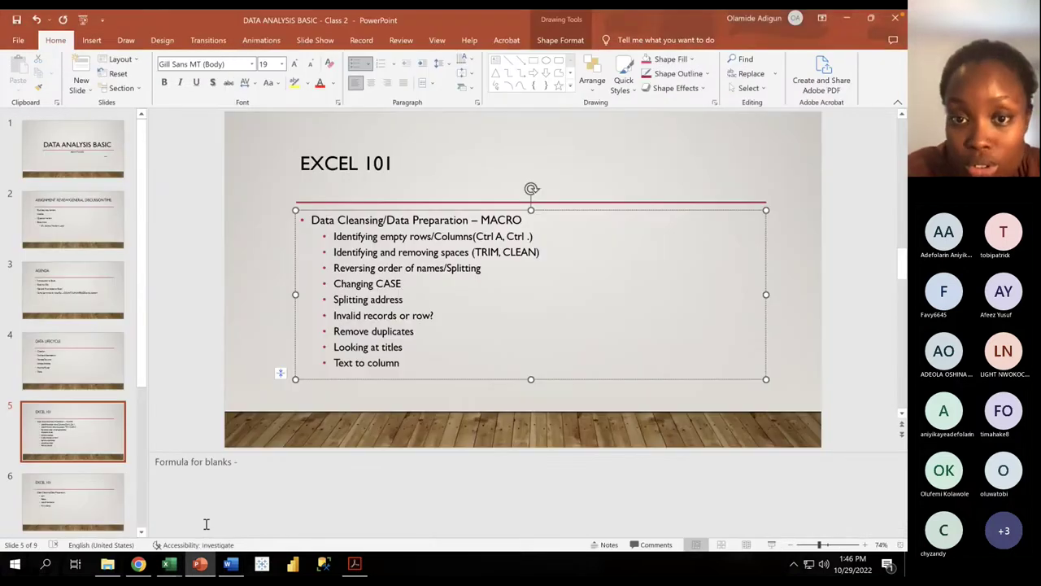
click(846, 17)
Step: Delete the zip code in cell G12 so that record's Zip is empty
click(581, 280)
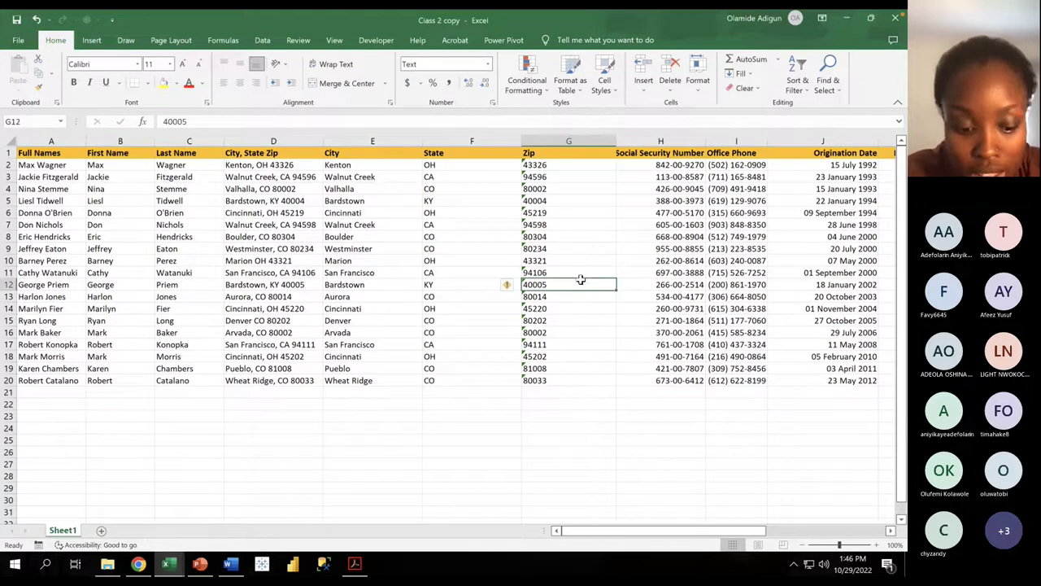
key(Delete)
click(497, 464)
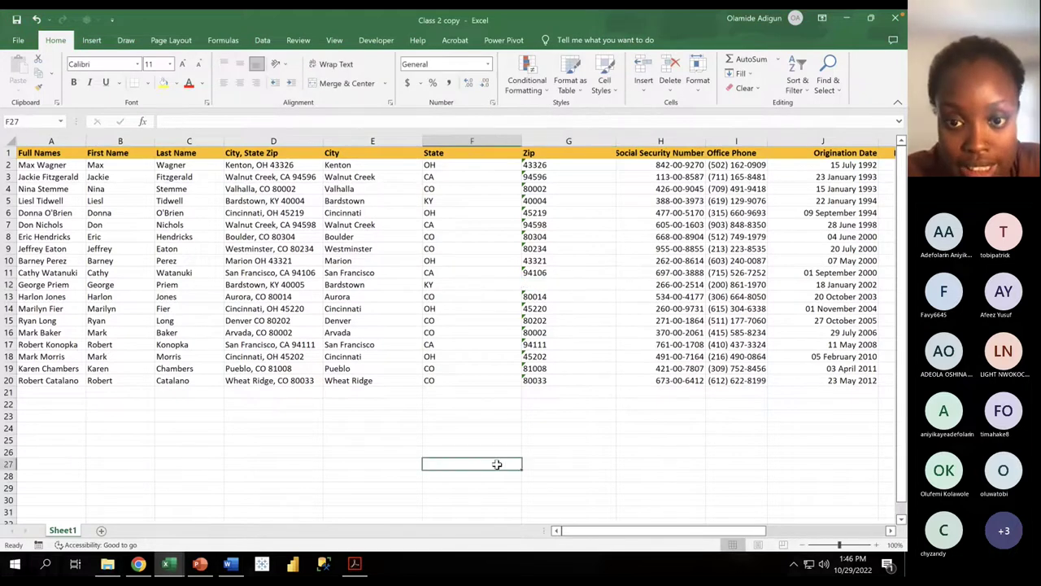
click(535, 283)
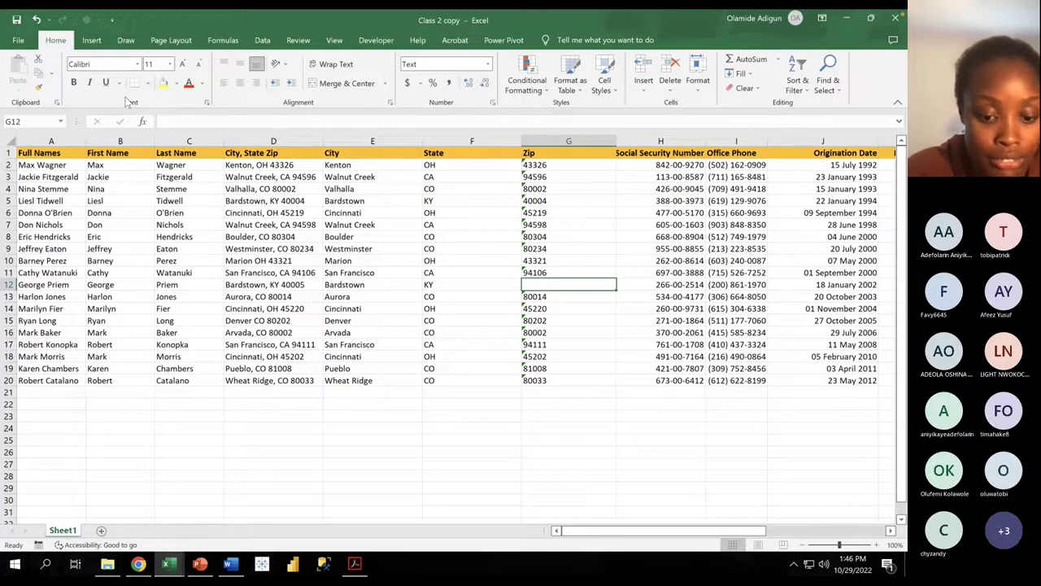
Step: Select all blank cells with Go To Special, start typing NA in G12, then cancel
key(F5)
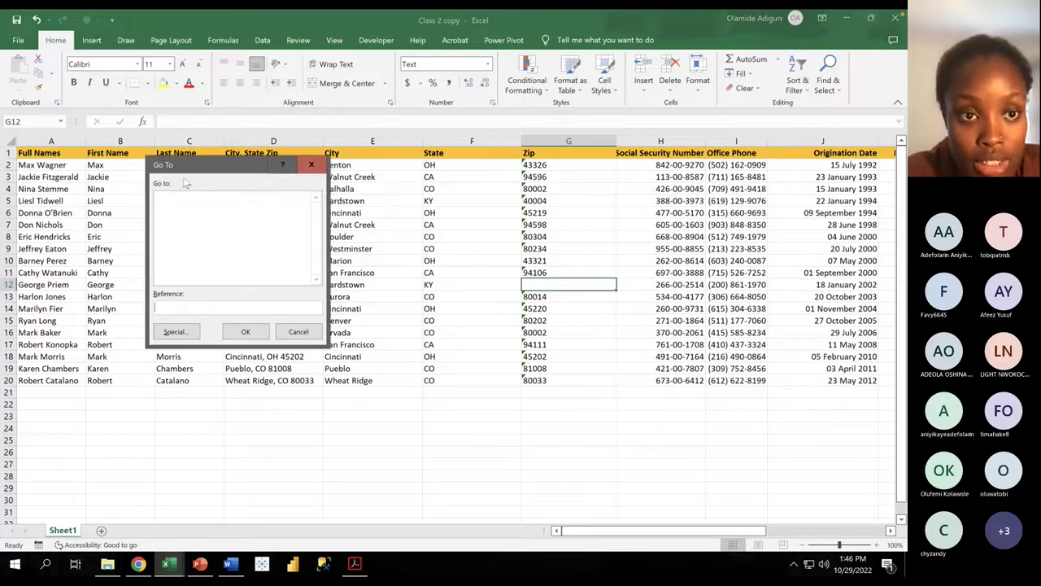
click(166, 333)
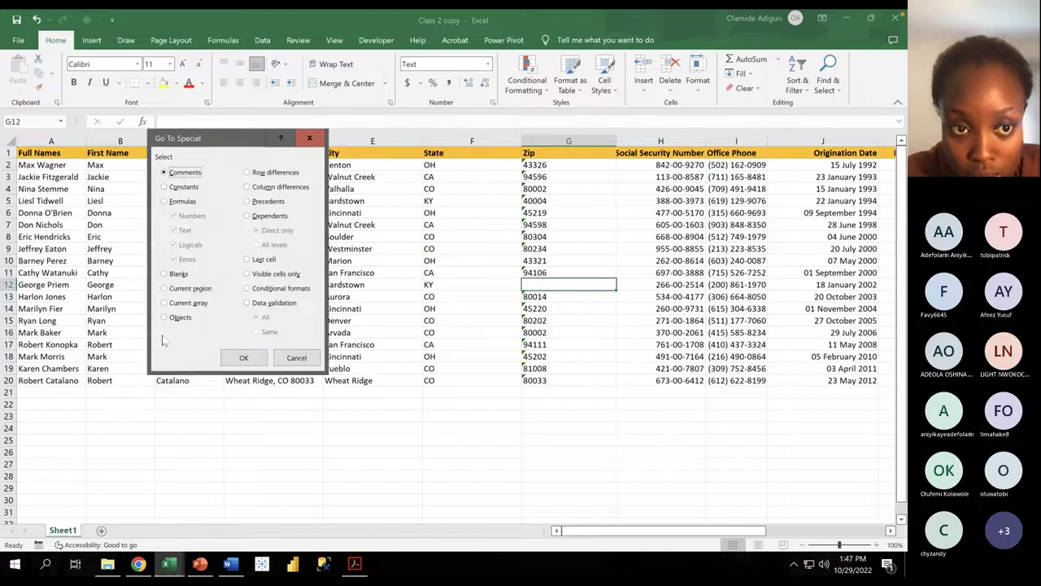
click(164, 274)
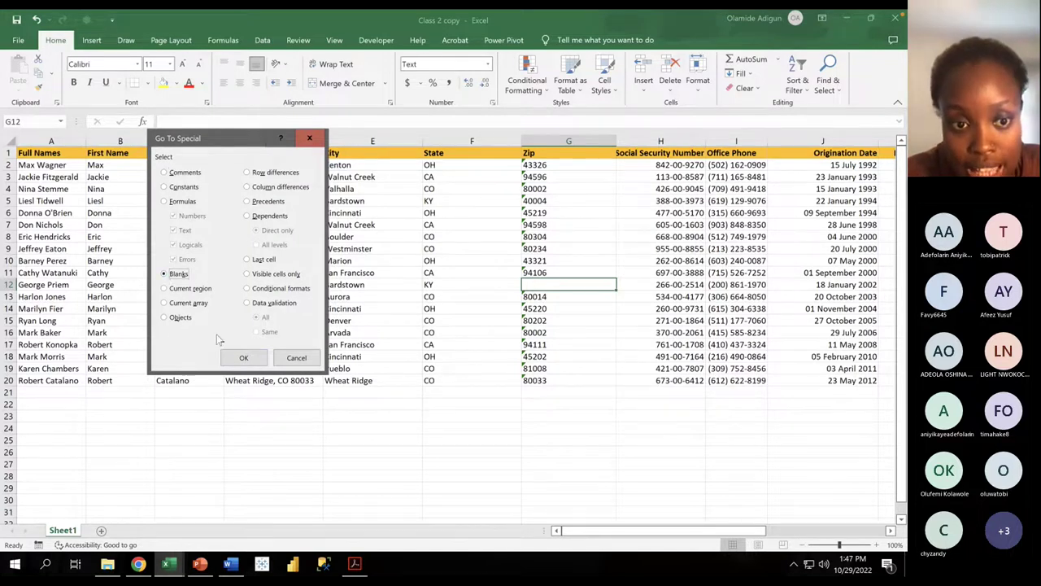
click(243, 357)
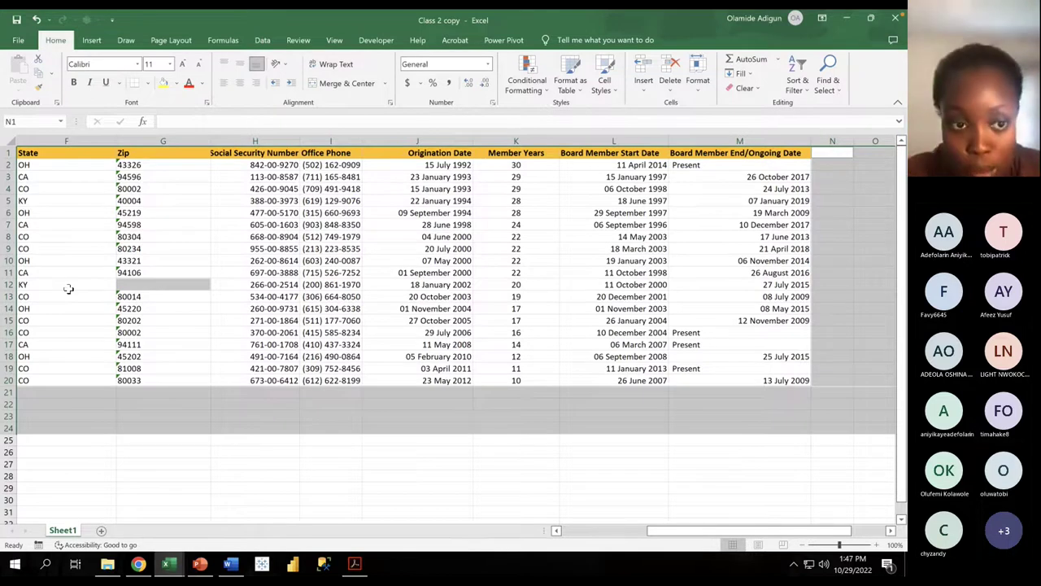
click(150, 279)
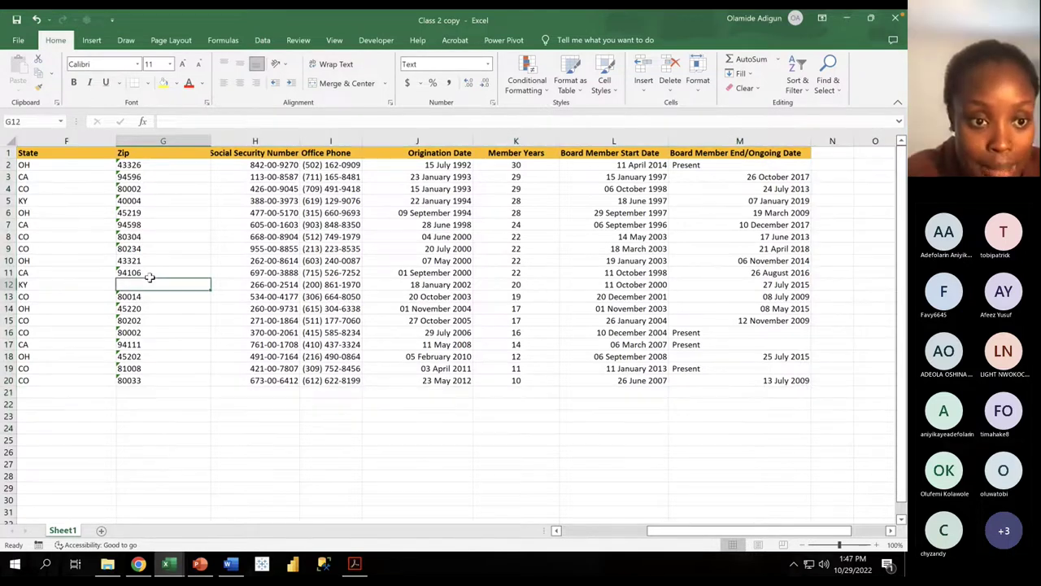
text(NA)
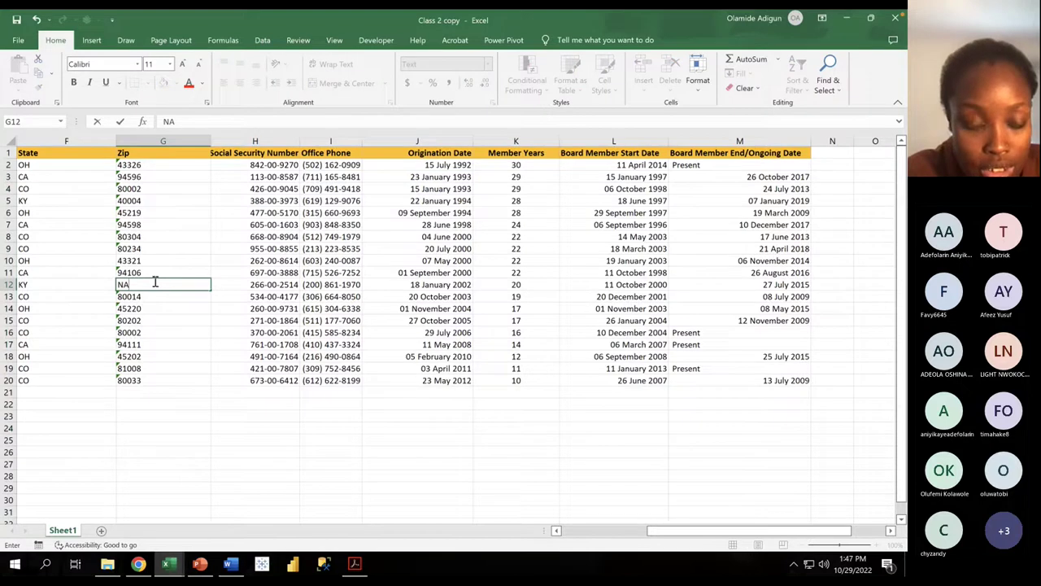
key(Escape)
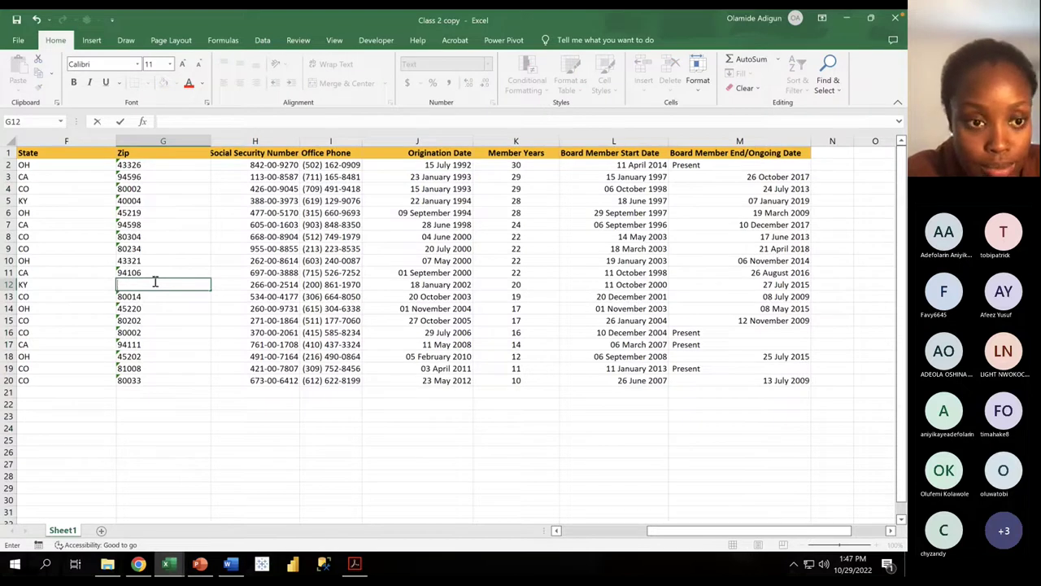
click(100, 476)
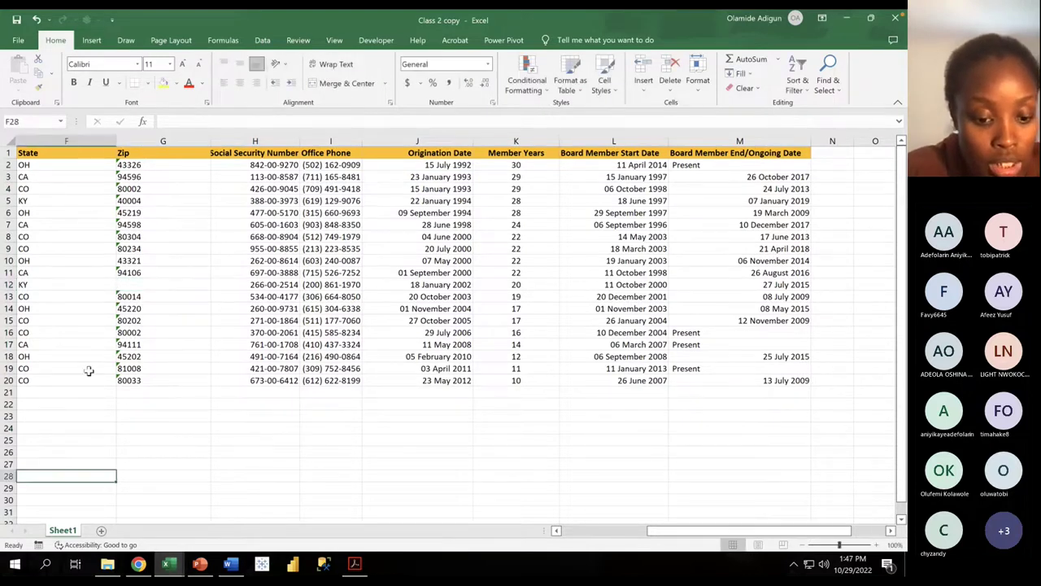
Step: Reselect every blank cell via Go To Special and fill them all with NA using Ctrl+Enter
key(ctrl+g)
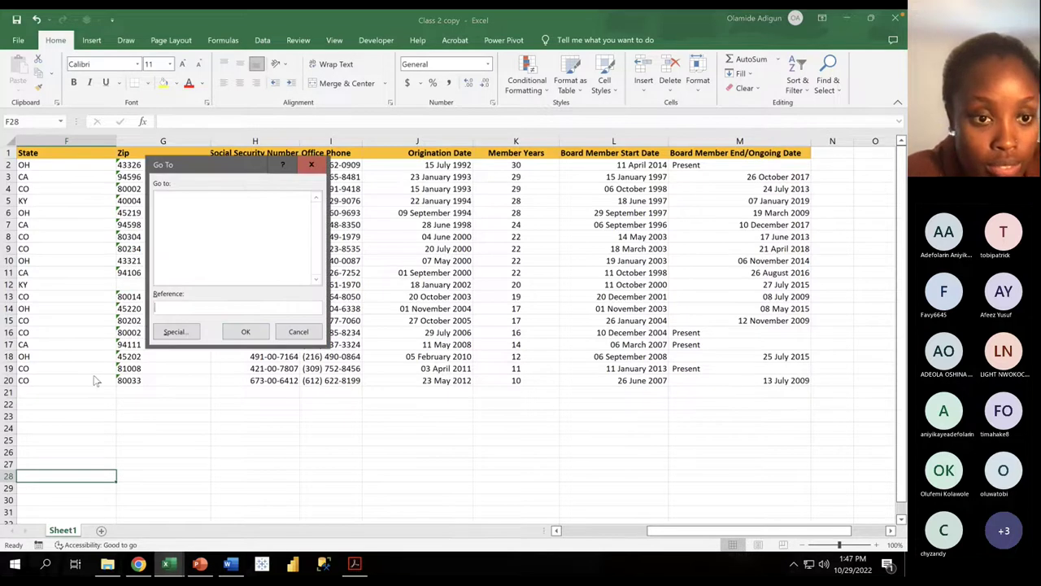
click(173, 330)
click(176, 274)
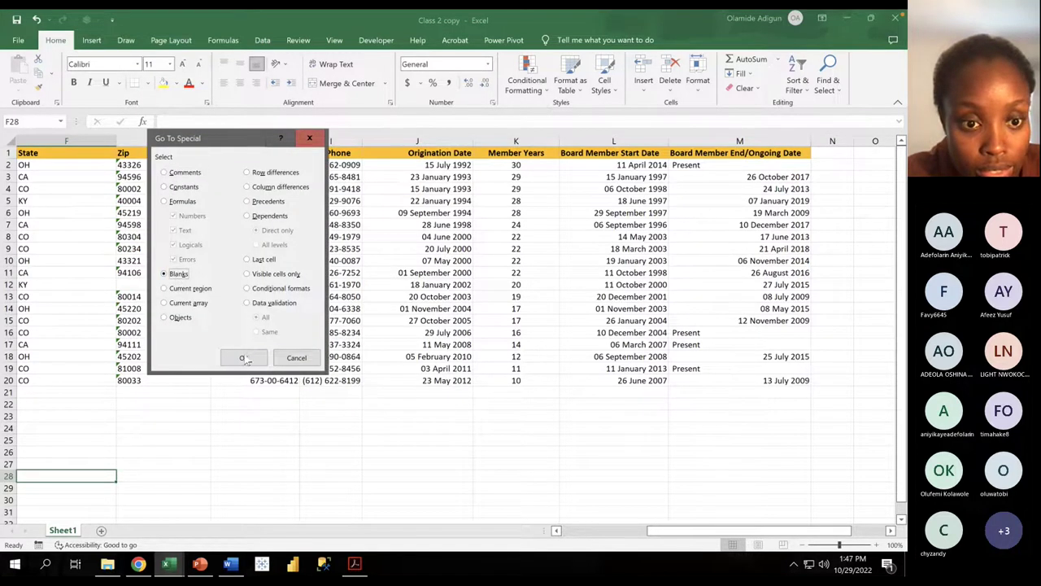
click(244, 358)
text(NA)
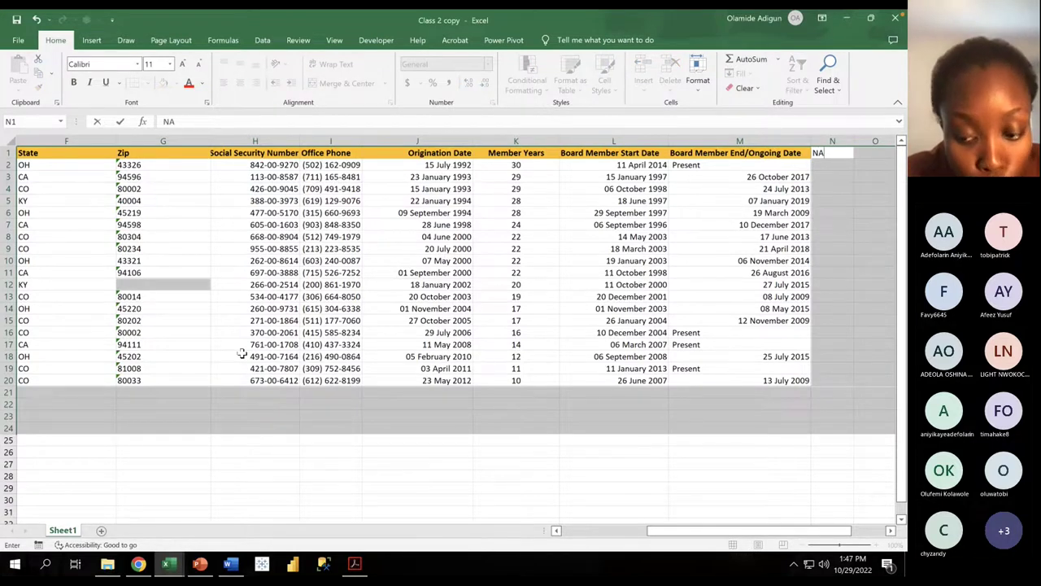
key(ctrl+Return)
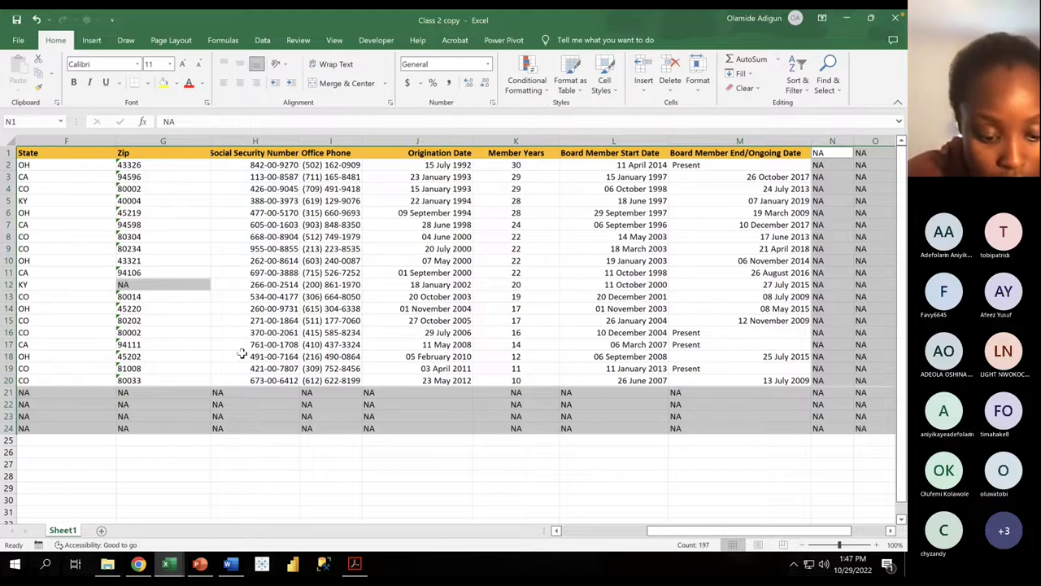
Step: Remove the NA fill, confirm G12 is still empty, and switch to the Teams meeting
key(Delete)
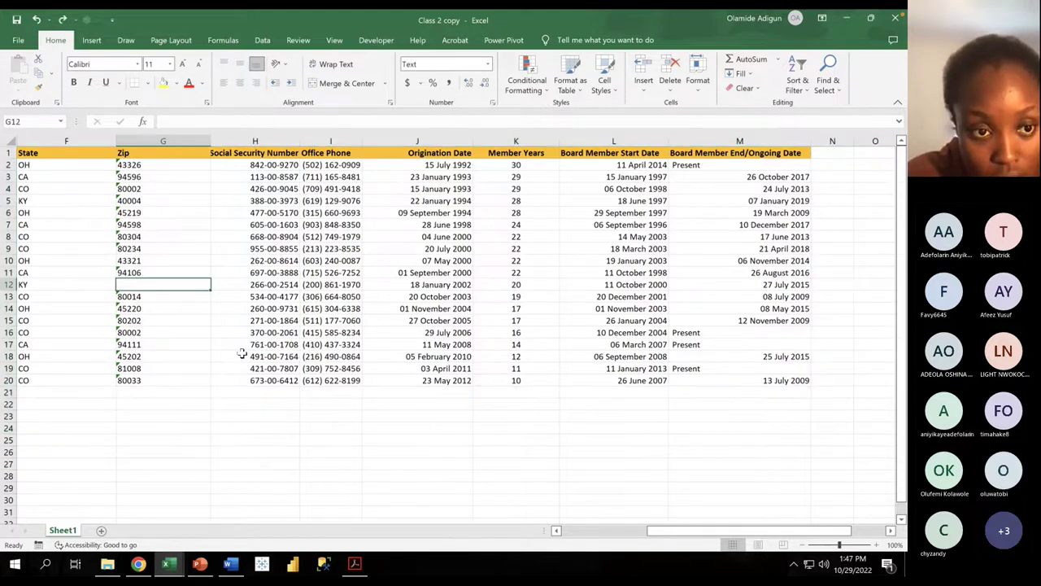
click(159, 366)
click(154, 281)
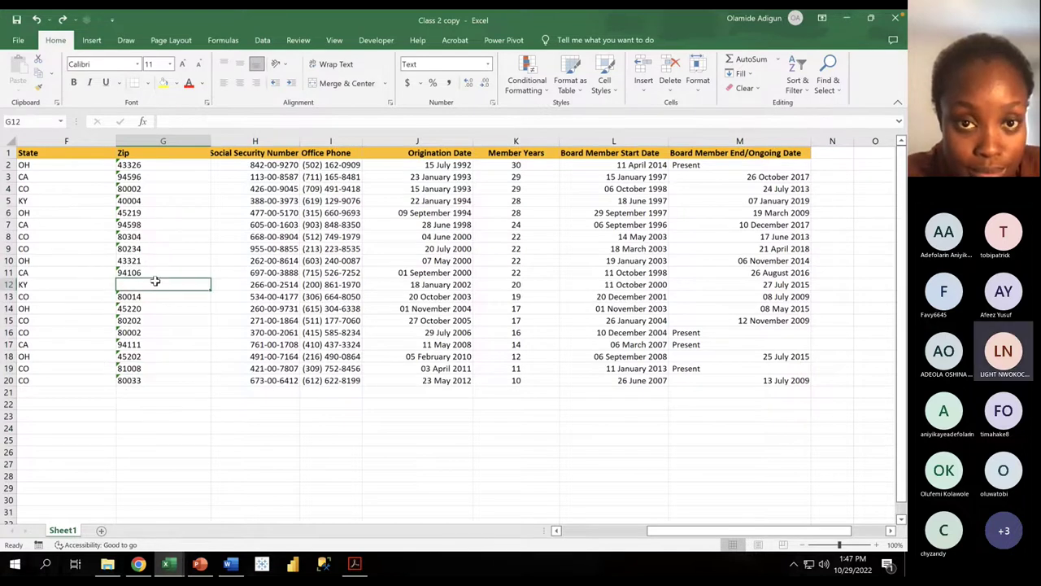
key(ctrl+Left)
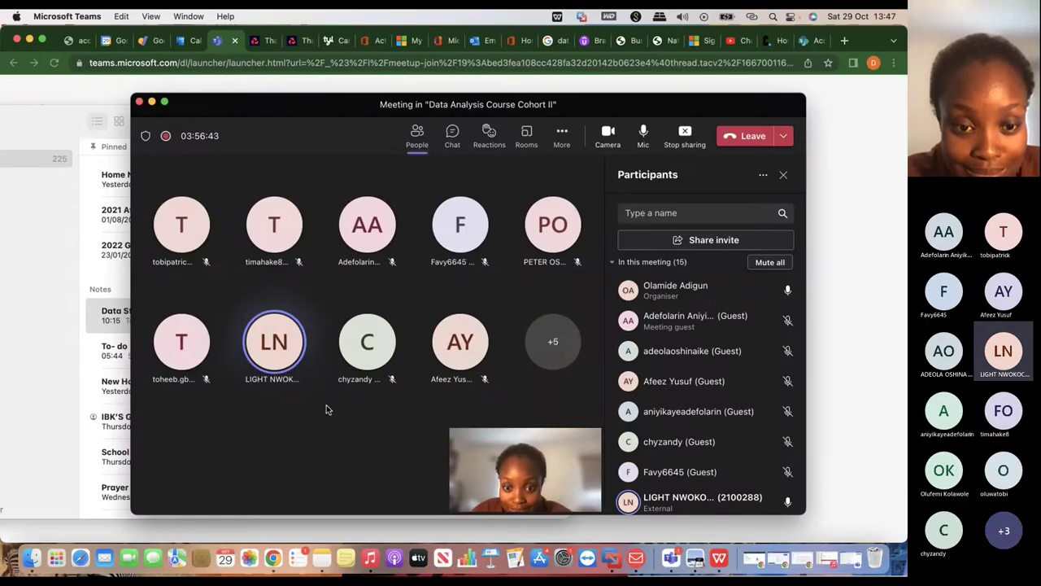
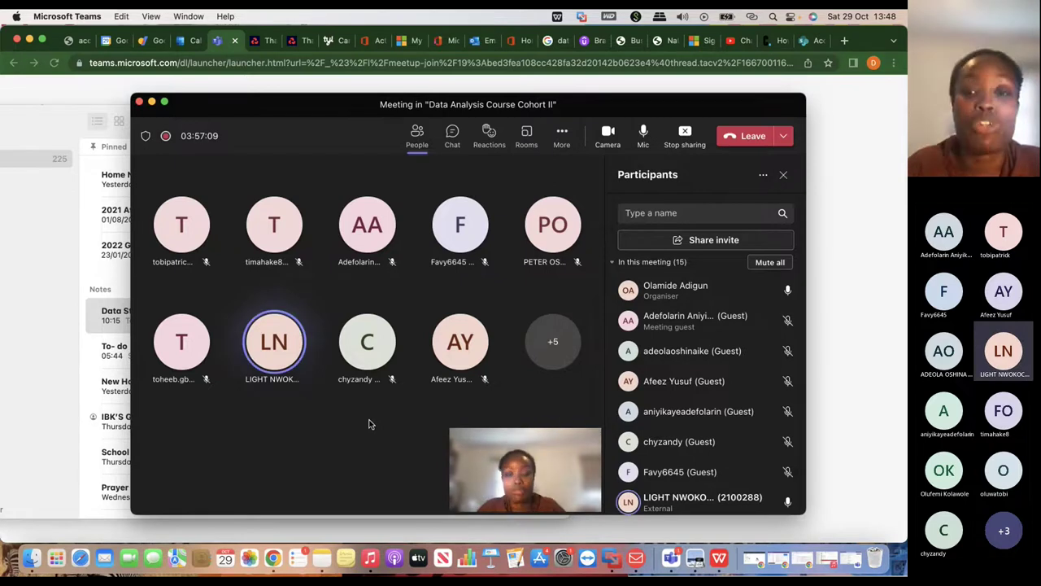
Step: Enter Zip 40005 in G12 for the Bardstown KY customer
key(ctrl+Right)
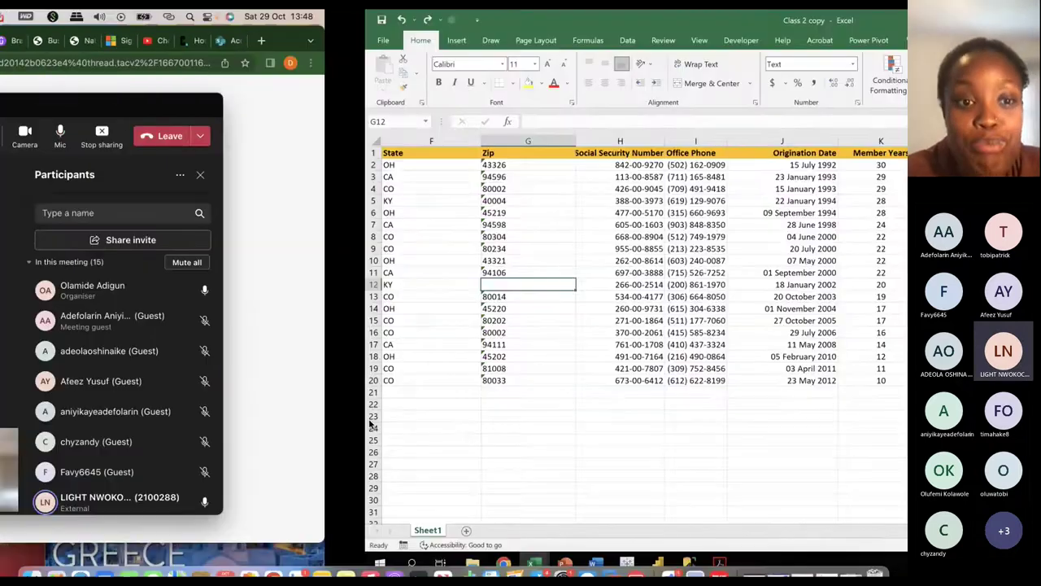
key(super)
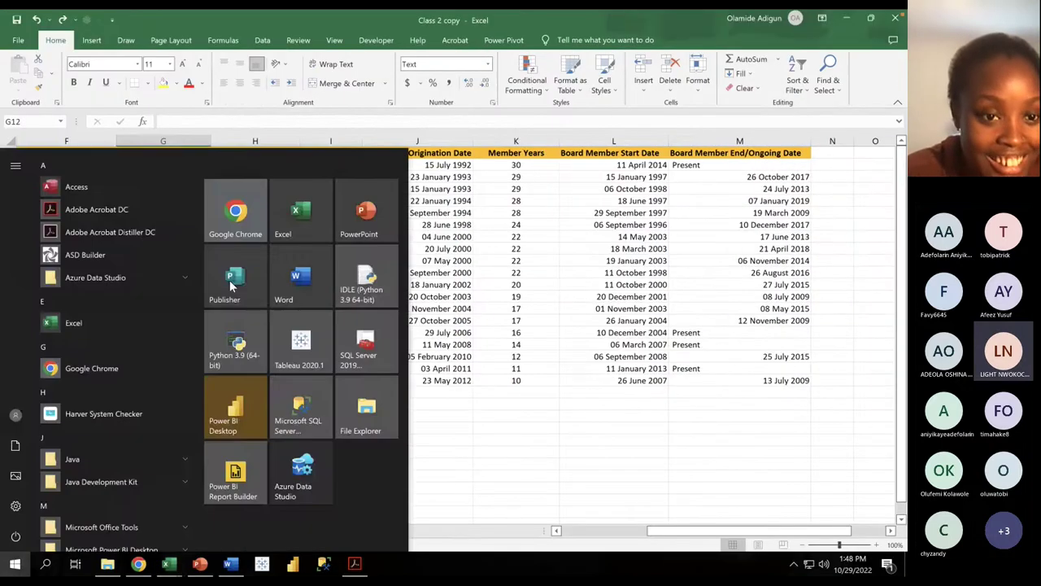
key(super)
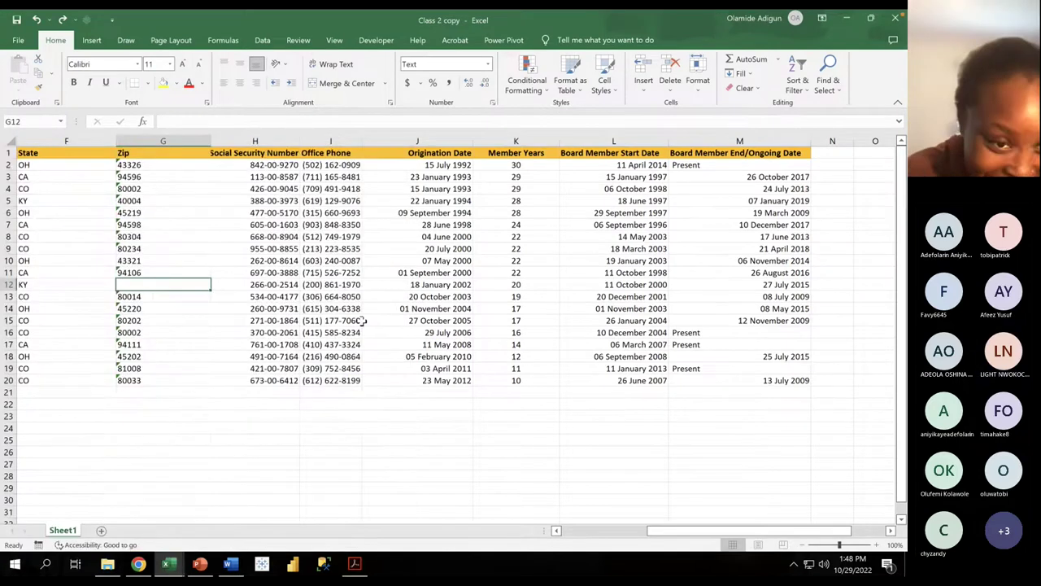
text(40005)
key(ctrl+Return)
Step: Select the CO state entry in row 15, then bring up the EXCEL 101 slide in PowerPoint
key(ctrl+Left)
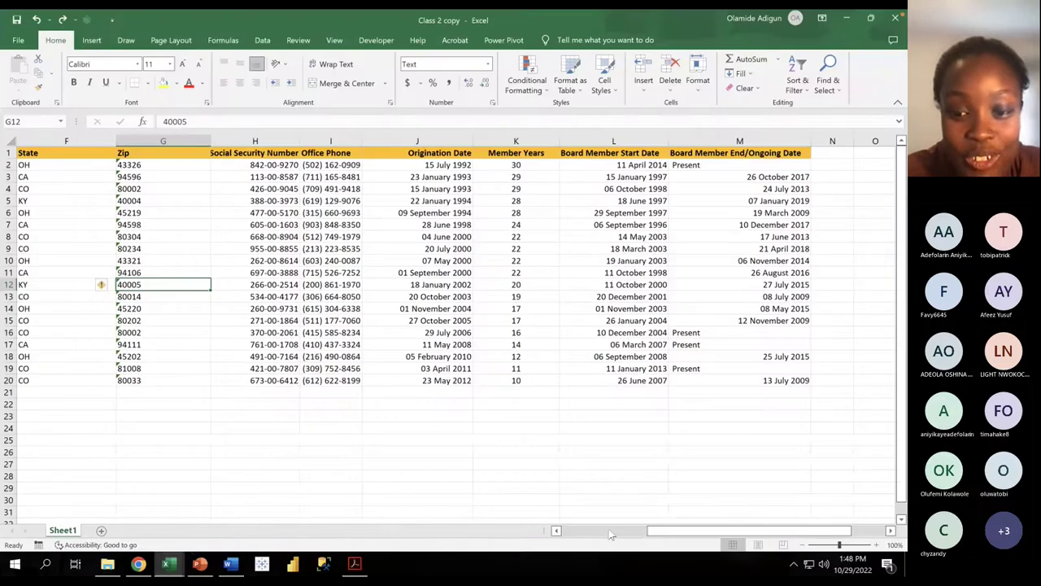
scroll(469, 176, left, 5)
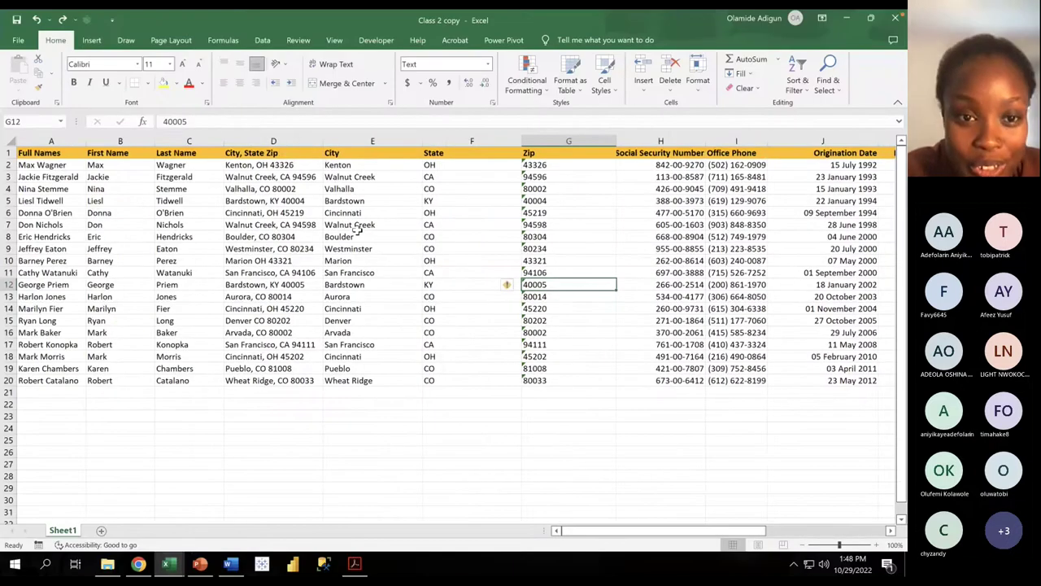
click(444, 319)
click(201, 565)
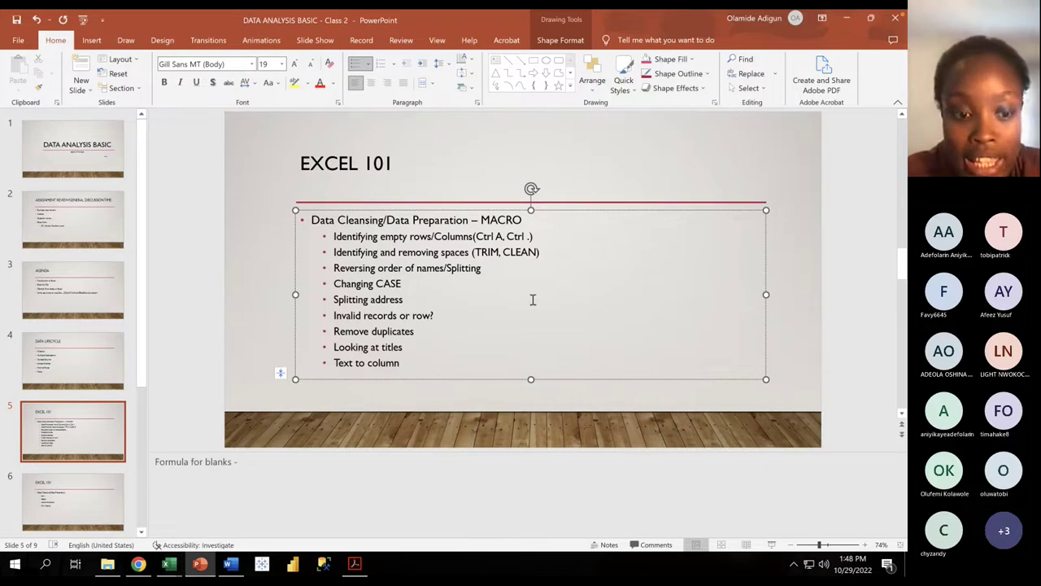
Step: Bring the Class 2 copy workbook to the front from the Excel taskbar previews
mouse_move(177, 573)
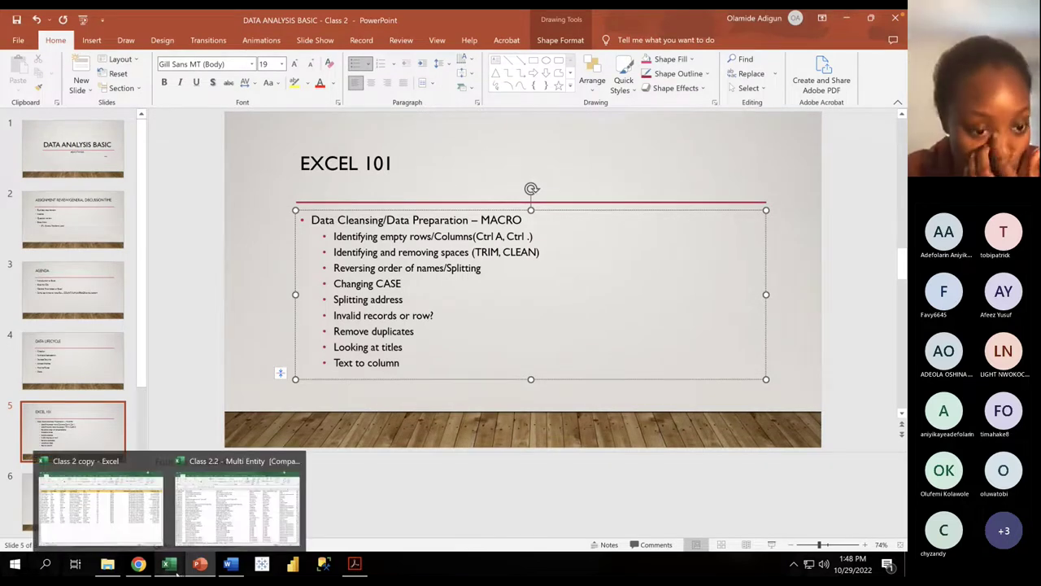
click(201, 537)
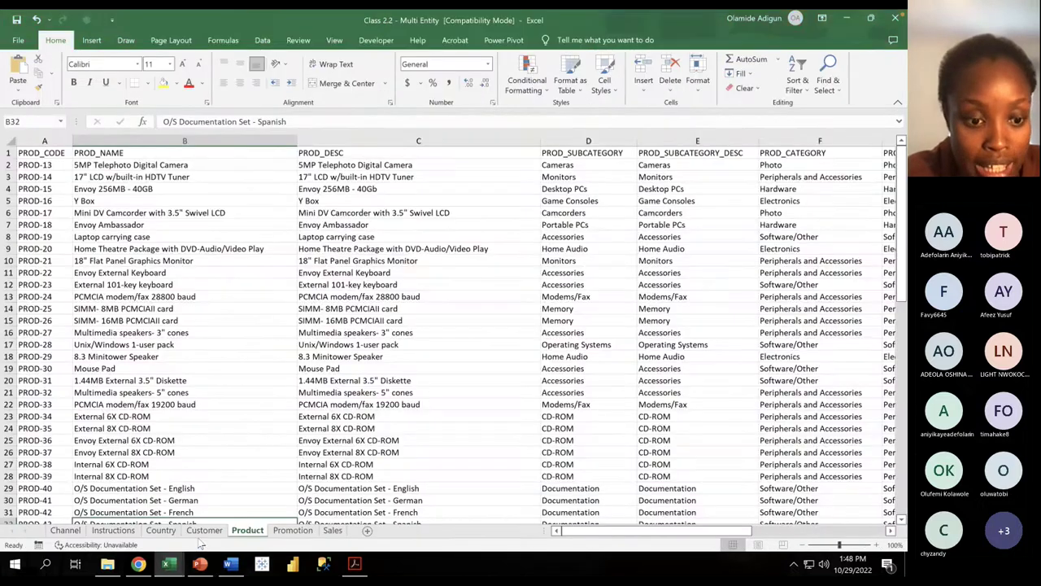
click(138, 564)
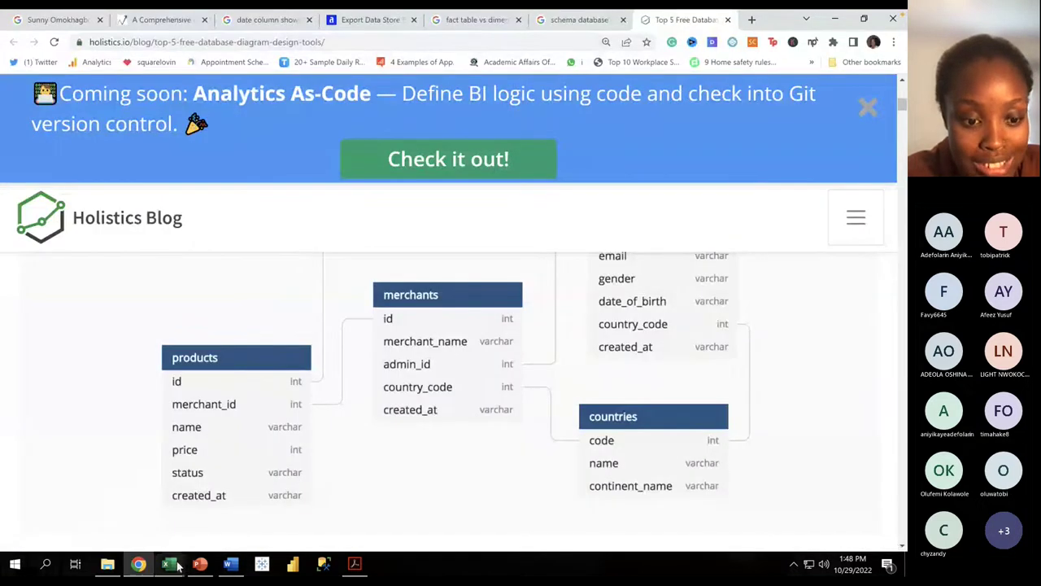
mouse_move(168, 563)
click(136, 537)
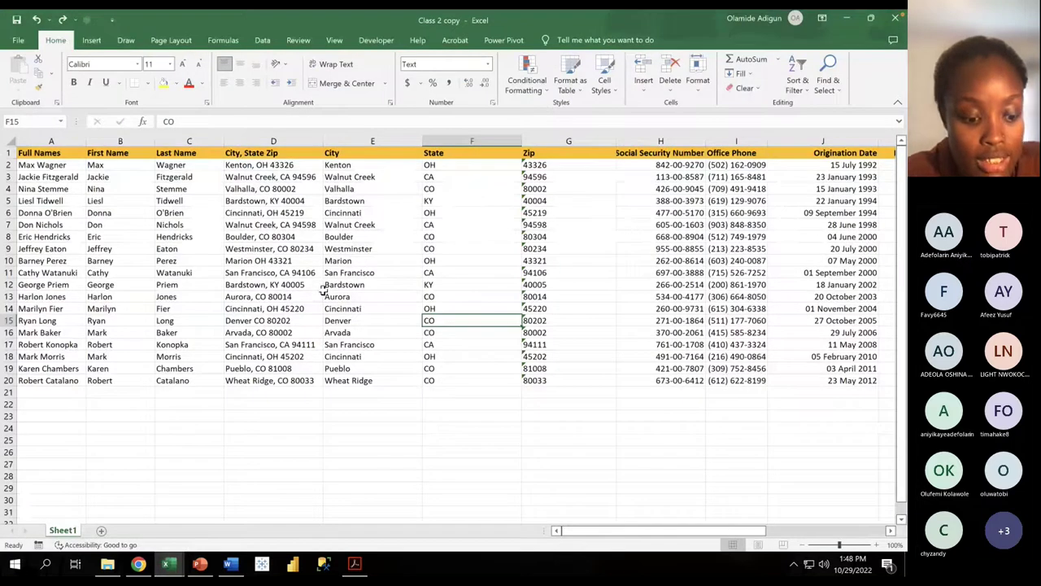
Step: Clear the CA state value from cell F17
key(ctrl+a)
key(ctrl+a)
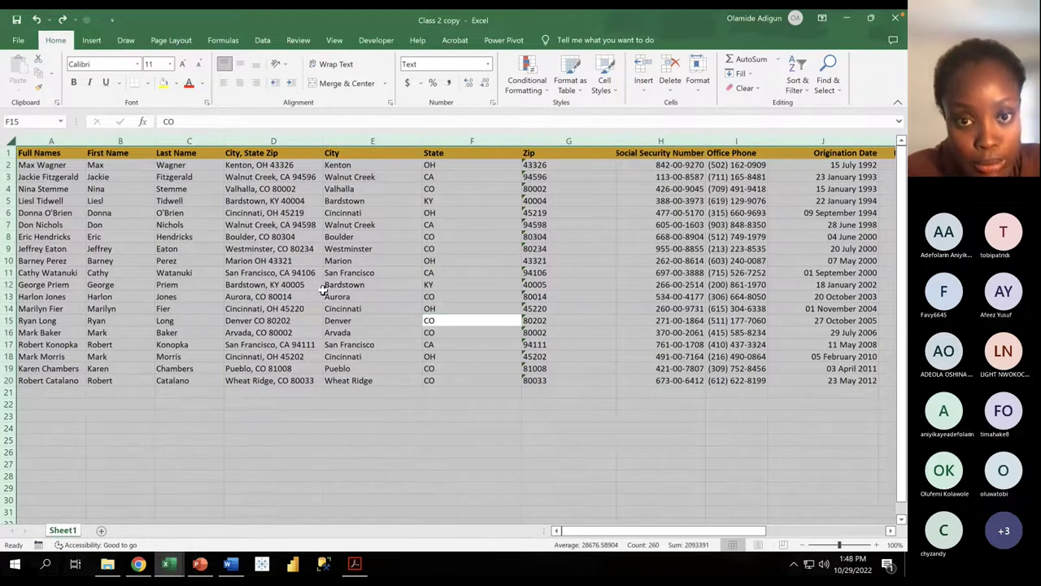
key(ctrl+a)
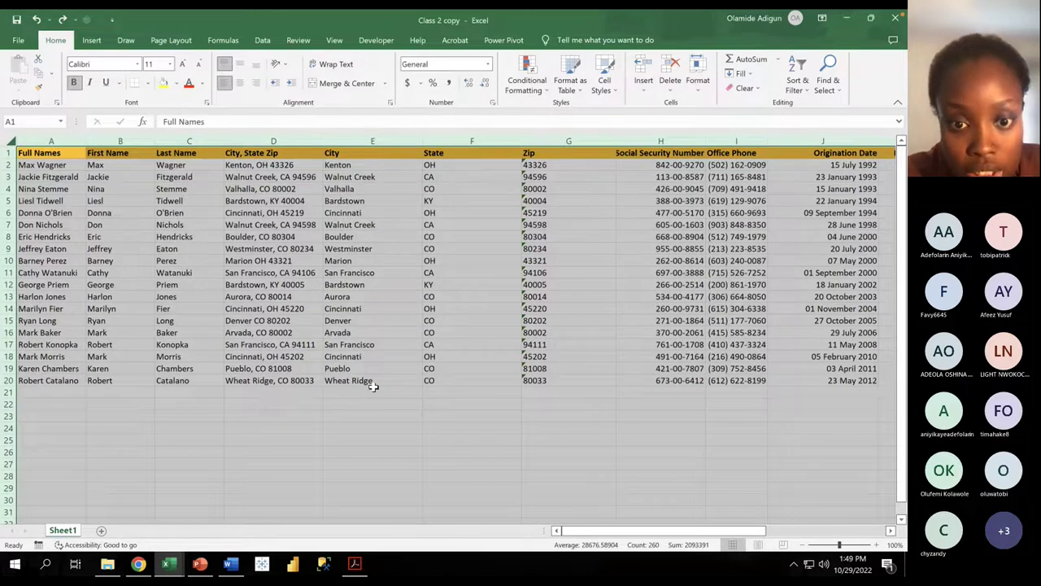
click(424, 341)
key(BackSpace)
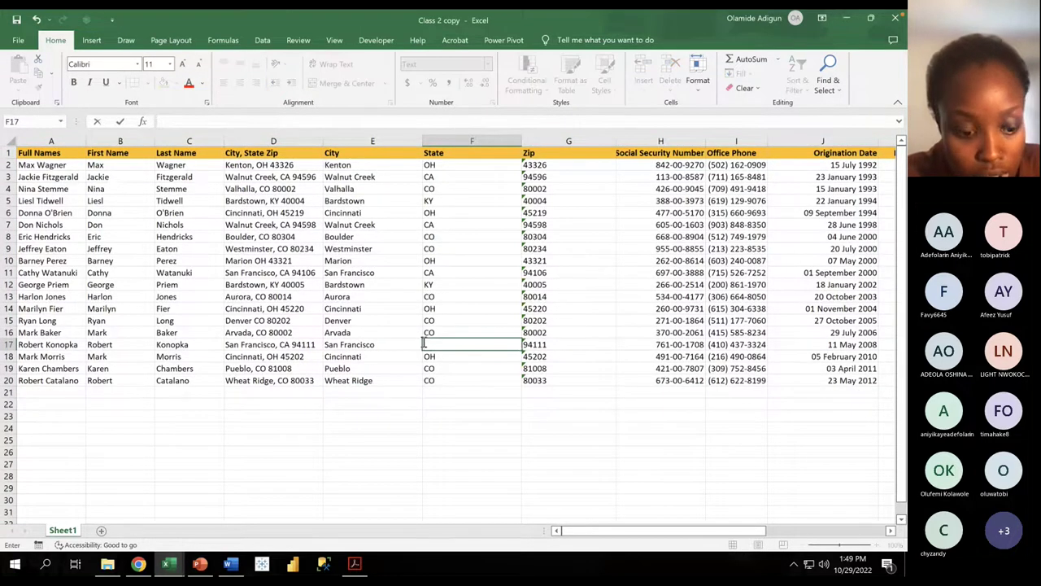
click(397, 481)
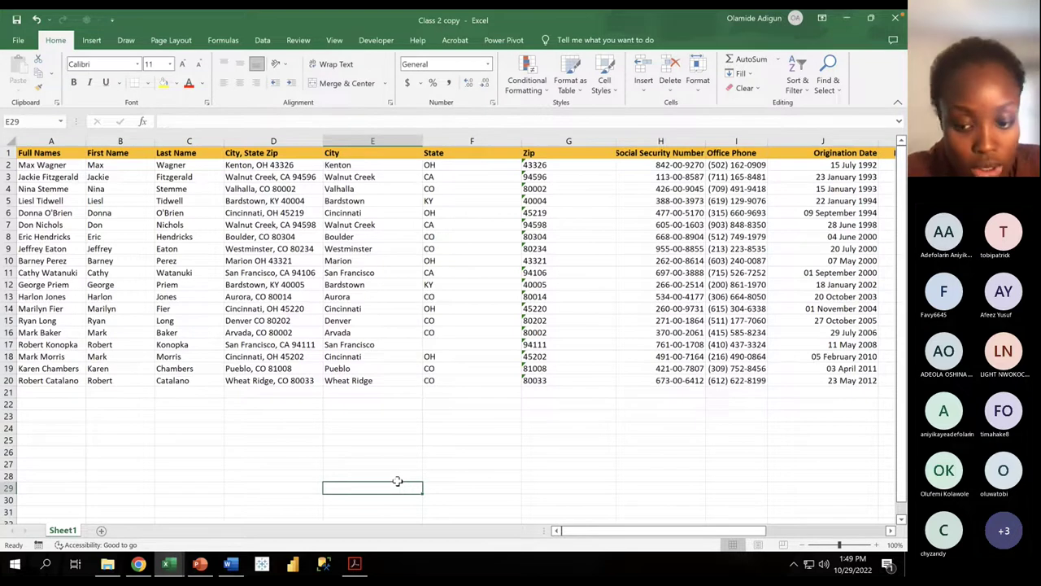
Step: Retype CA in F17 and return to the EXCEL 101 slide
key(ctrl+a)
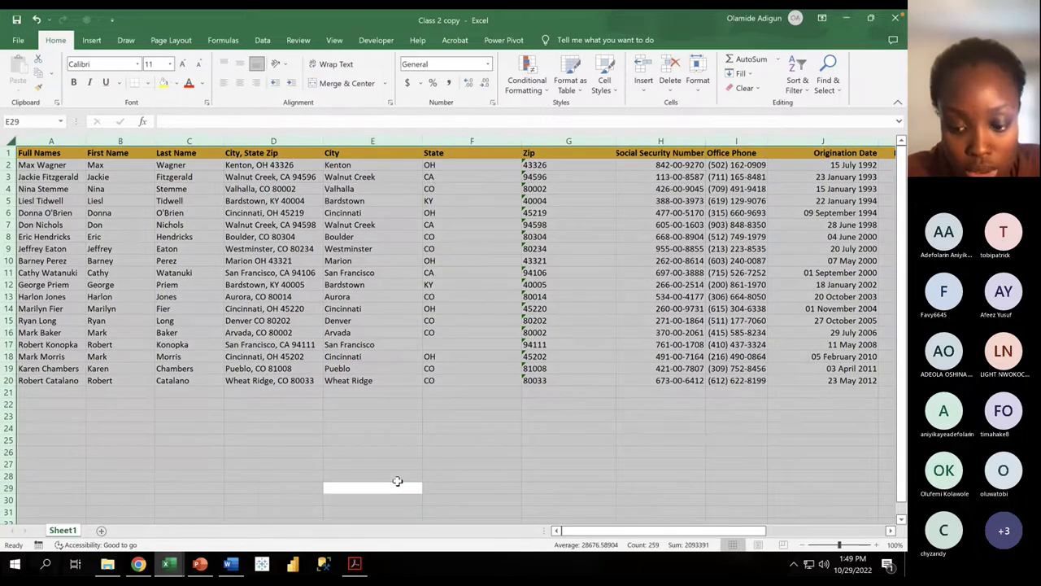
click(446, 365)
click(445, 340)
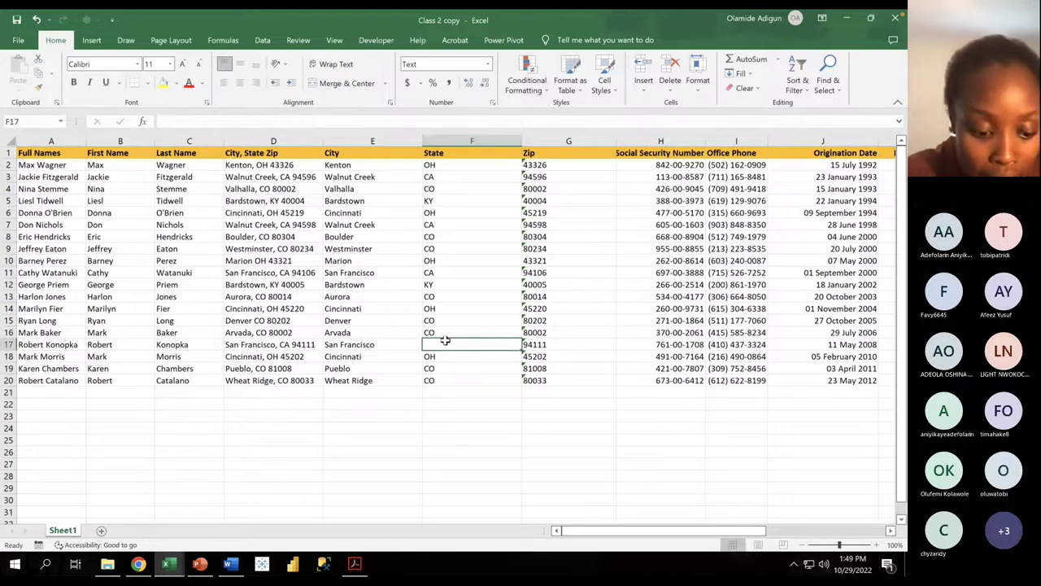
key(super)
key(Escape)
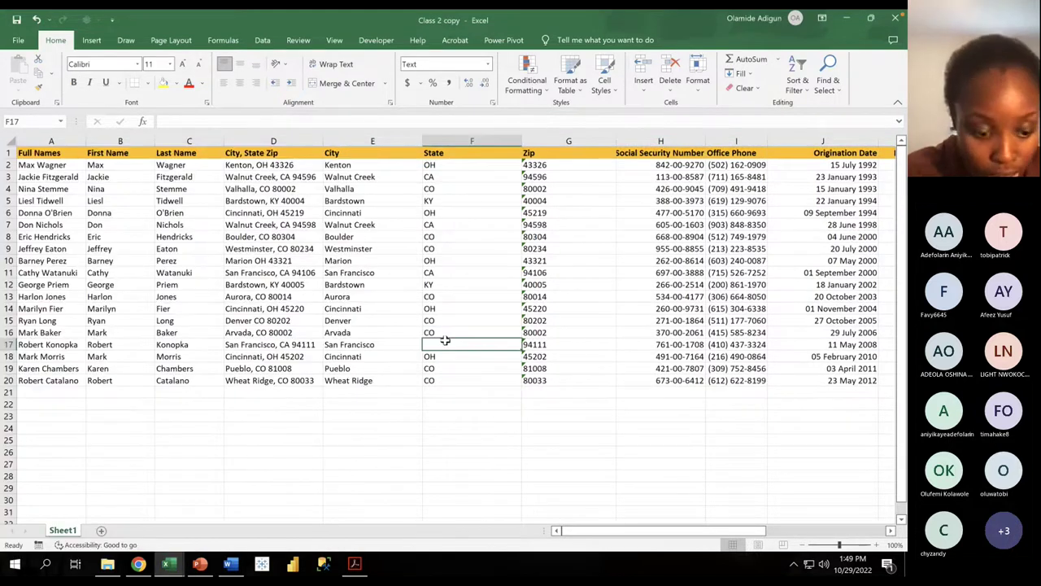
text(CA)
click(521, 380)
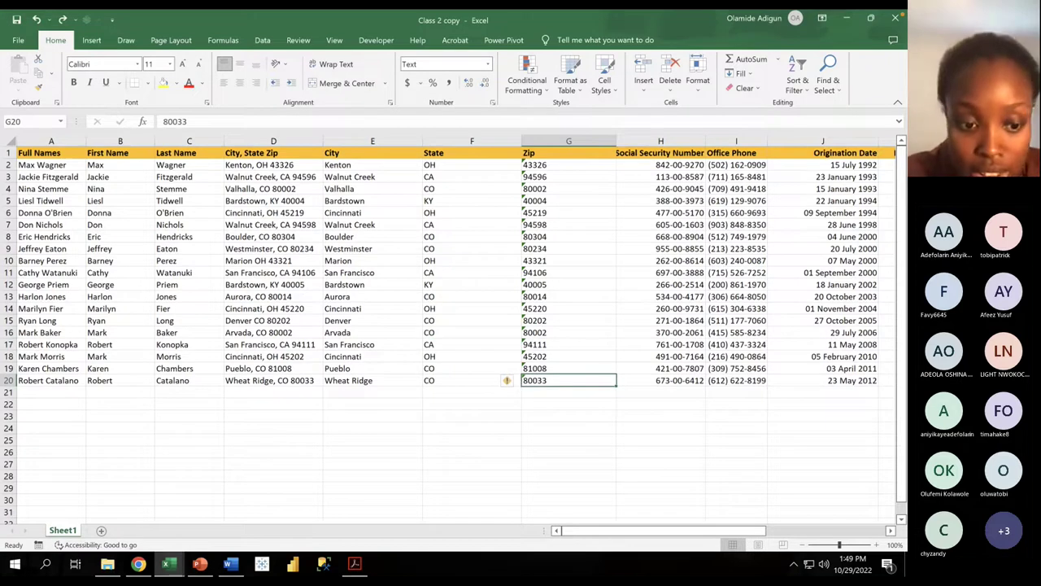
click(200, 563)
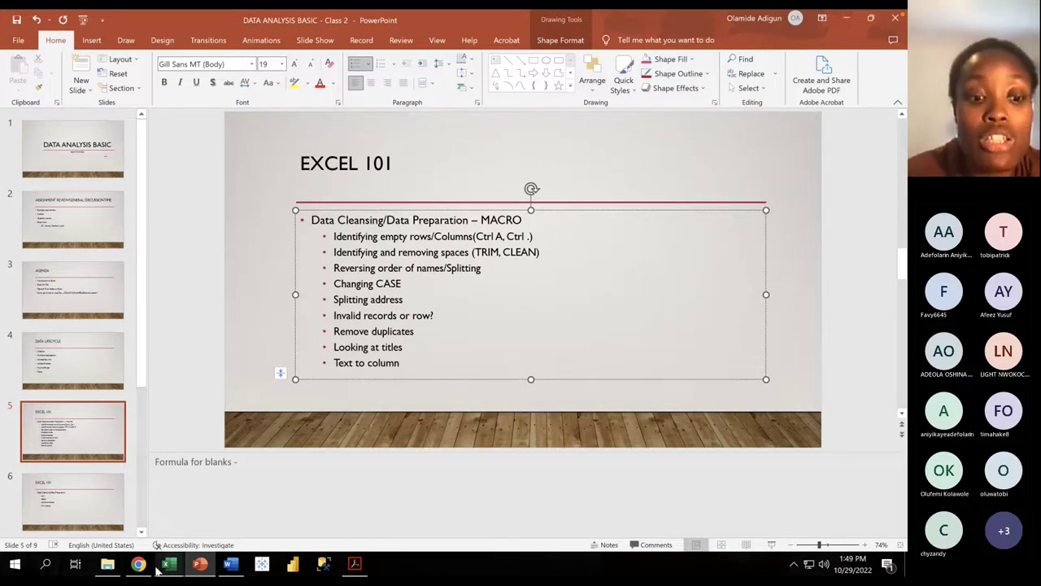
Step: Back in the Class 2 copy workbook, insert an empty column before Zip and erase stray equals signs in G4
mouse_move(162, 567)
click(114, 486)
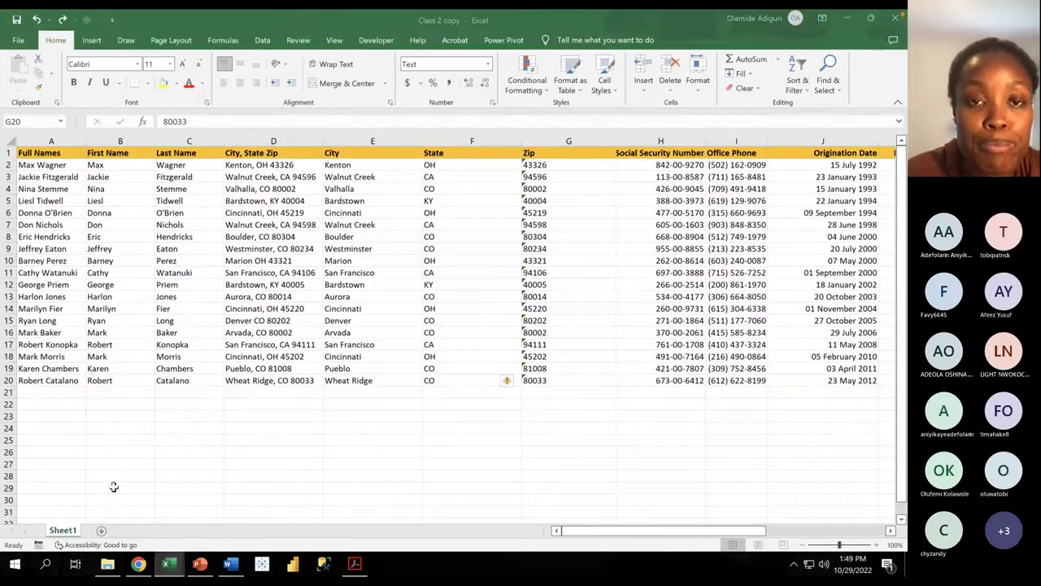
click(568, 142)
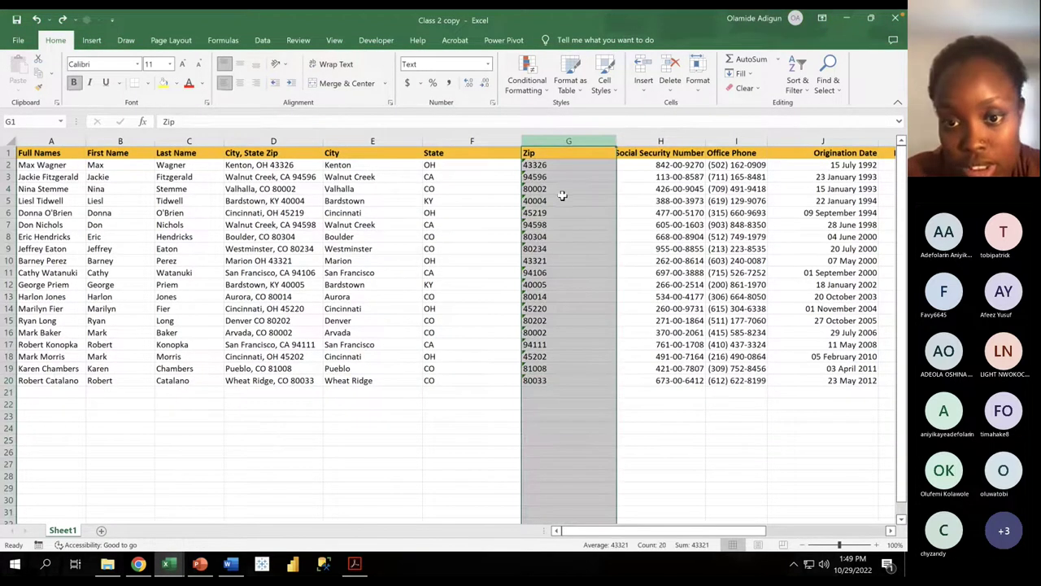
right_click(568, 143)
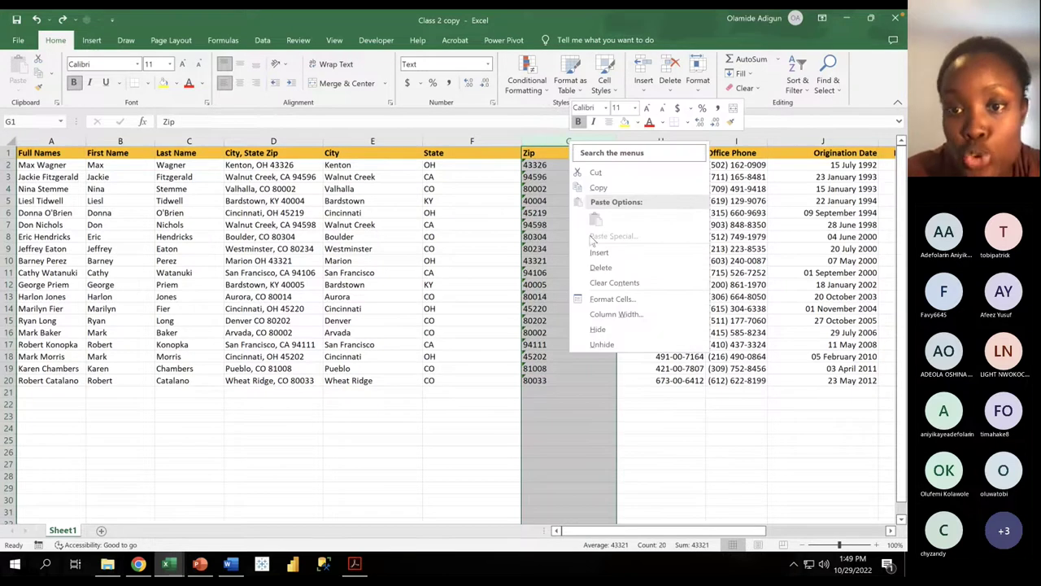
click(594, 248)
click(568, 186)
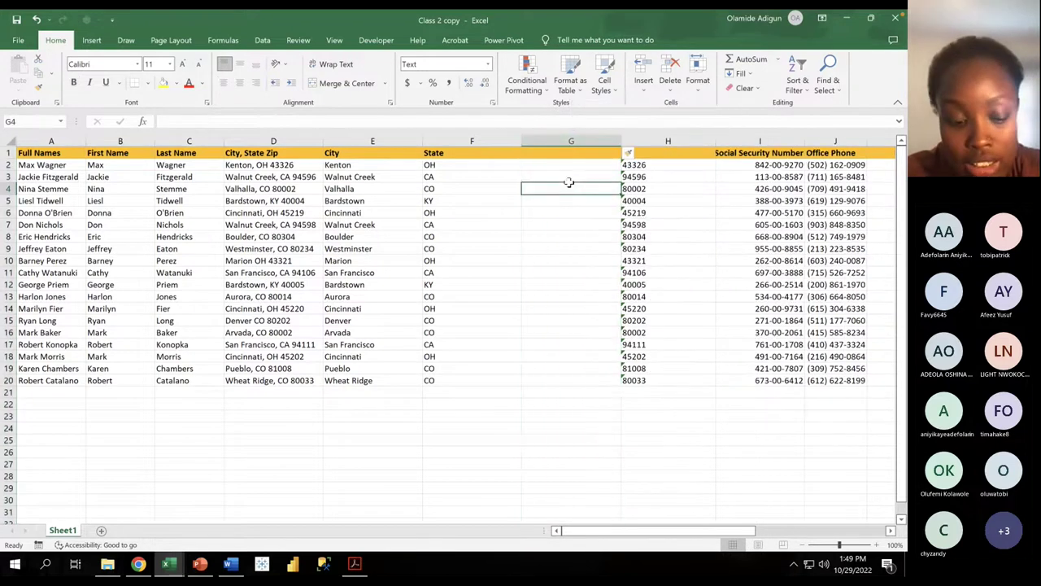
text(=)
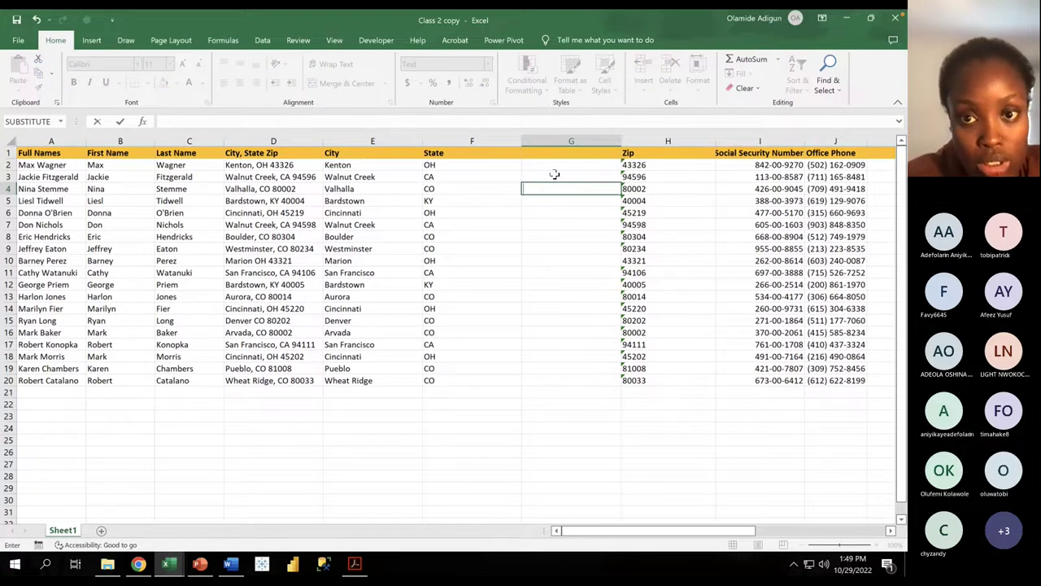
text(=)
key(super)
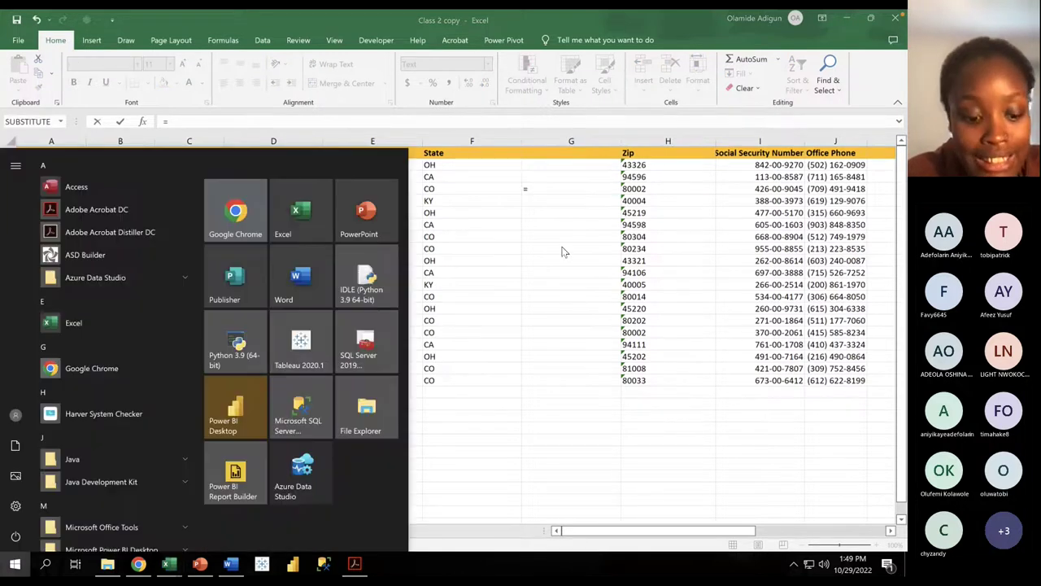
key(Escape)
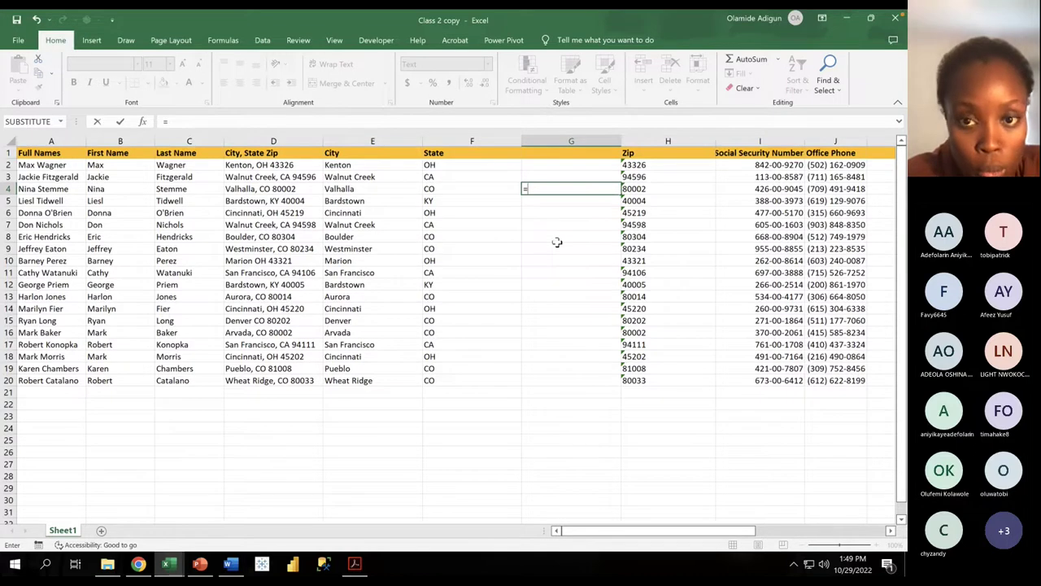
key(BackSpace)
text(=)
key(BackSpace)
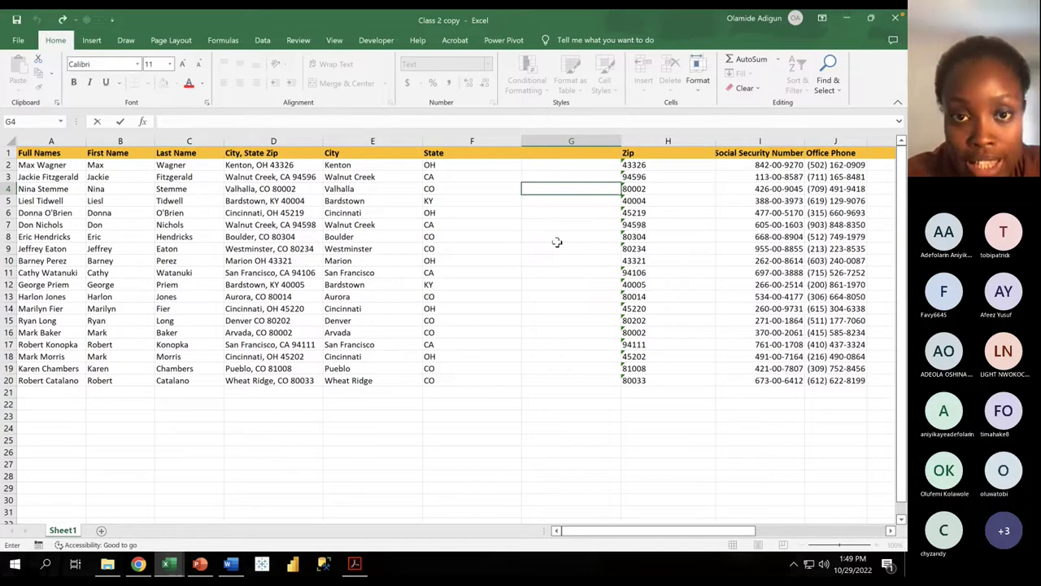
Step: Delete the empty column G so the Zip codes occupy column G
click(571, 142)
right_click(562, 143)
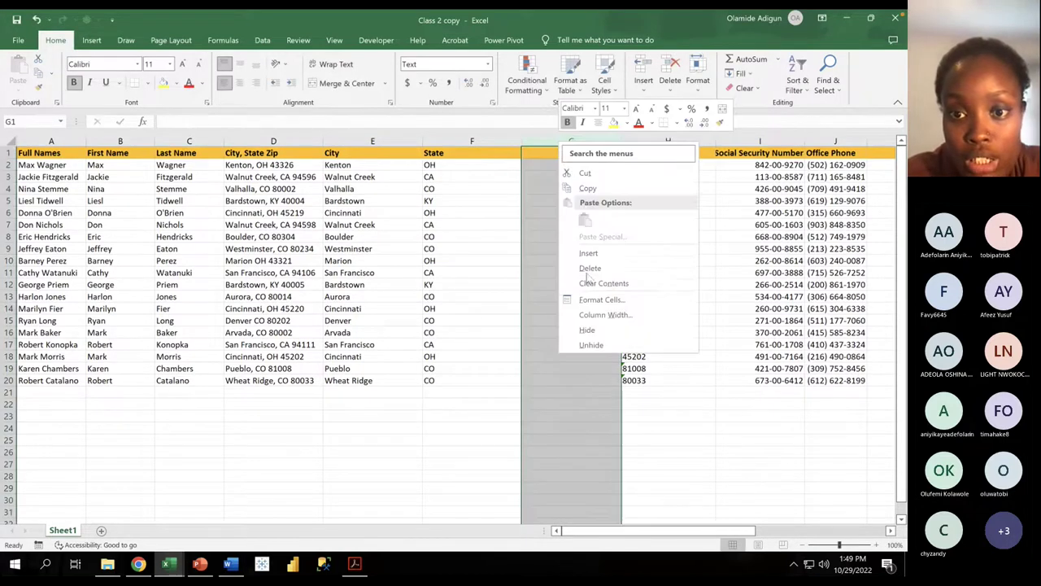
click(590, 268)
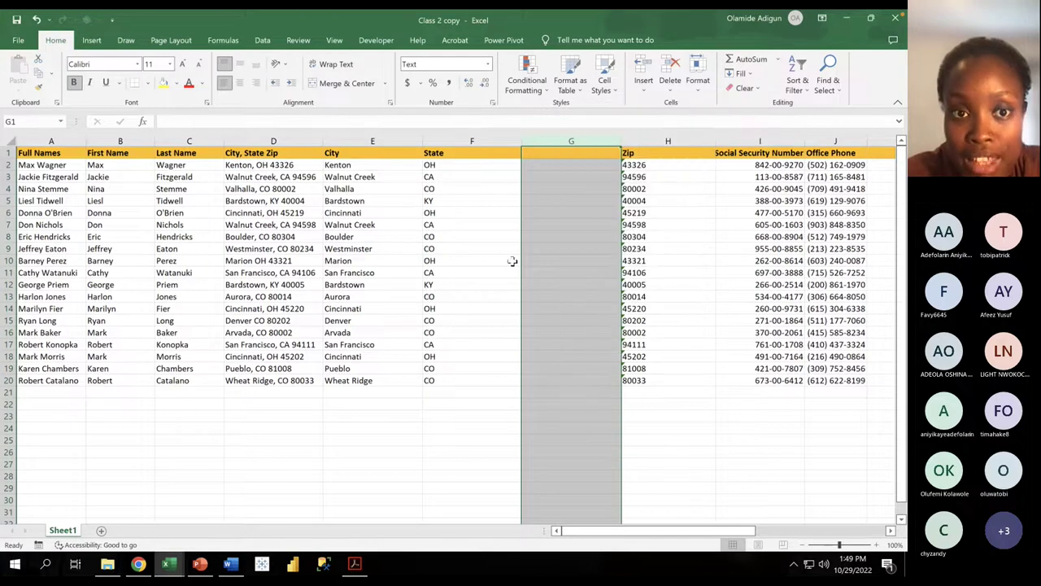
click(334, 142)
right_click(342, 144)
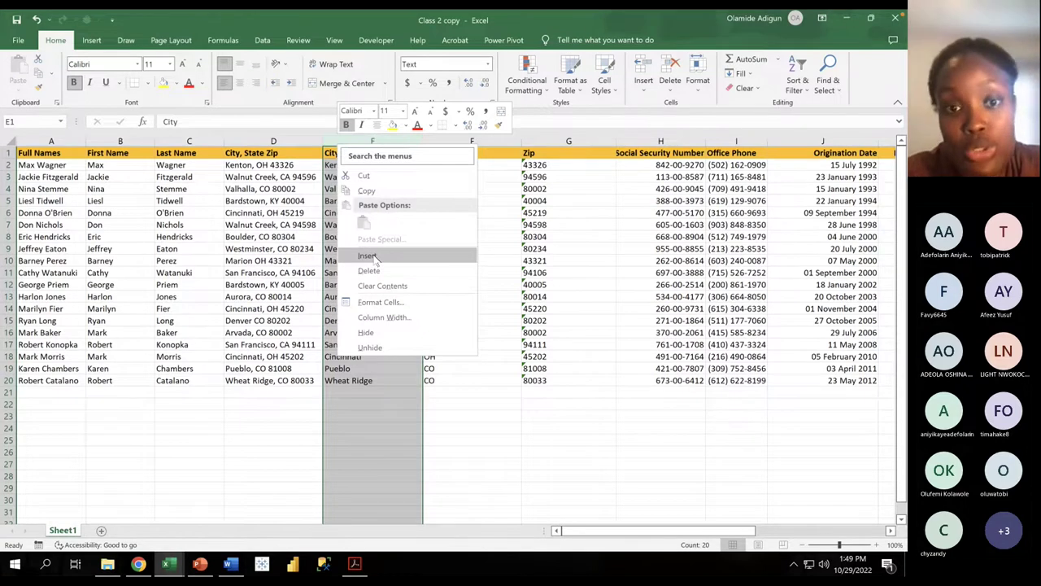
click(373, 257)
click(347, 164)
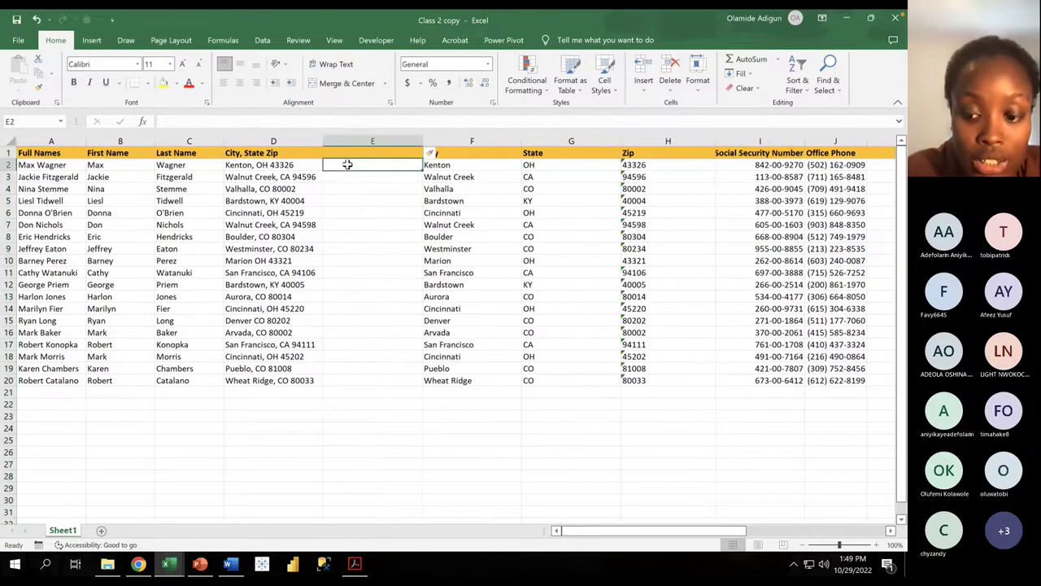
click(350, 122)
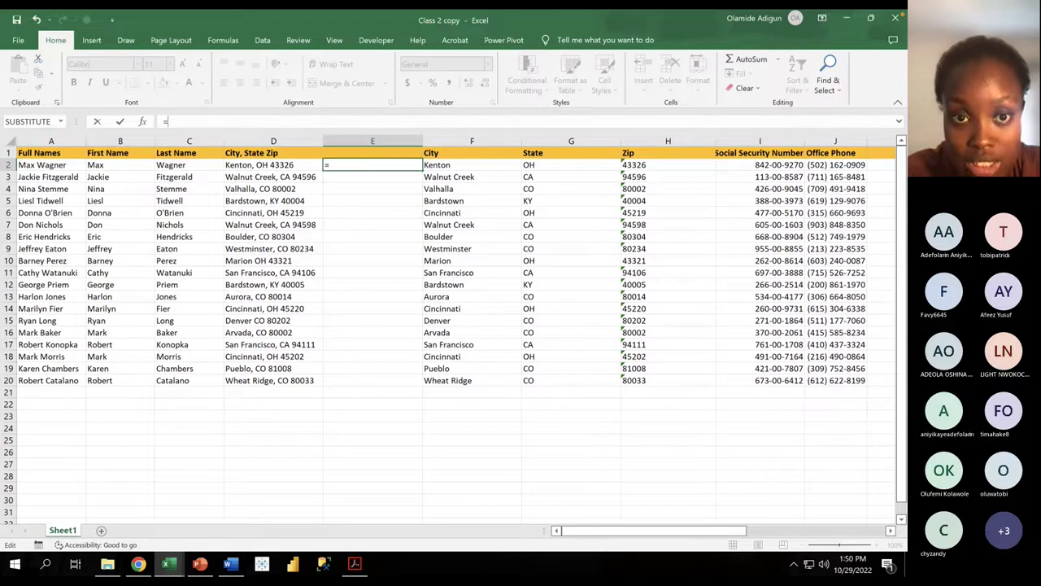
text(Clean)
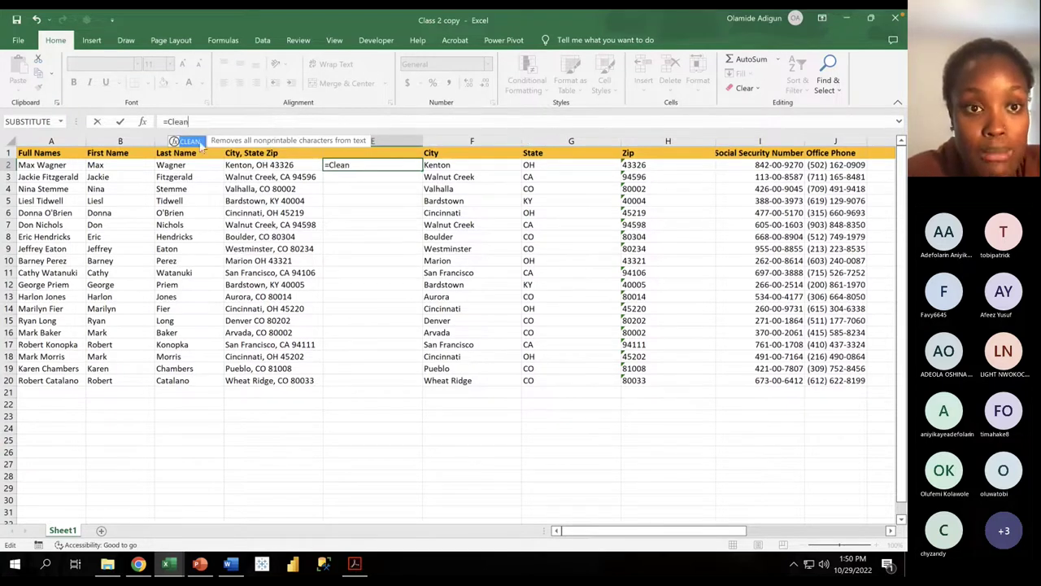
key(Tab)
click(244, 164)
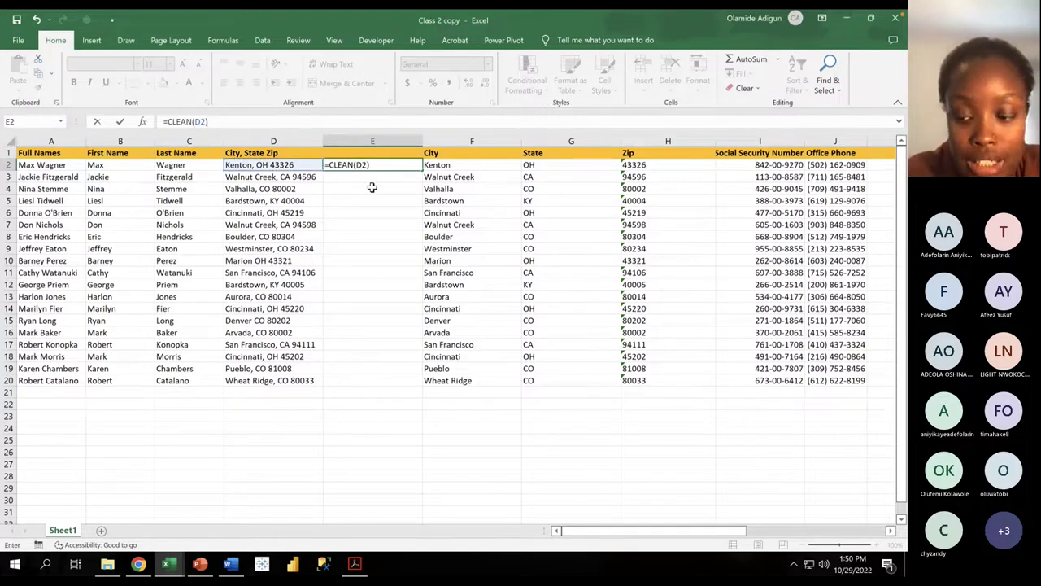
key(Return)
click(407, 164)
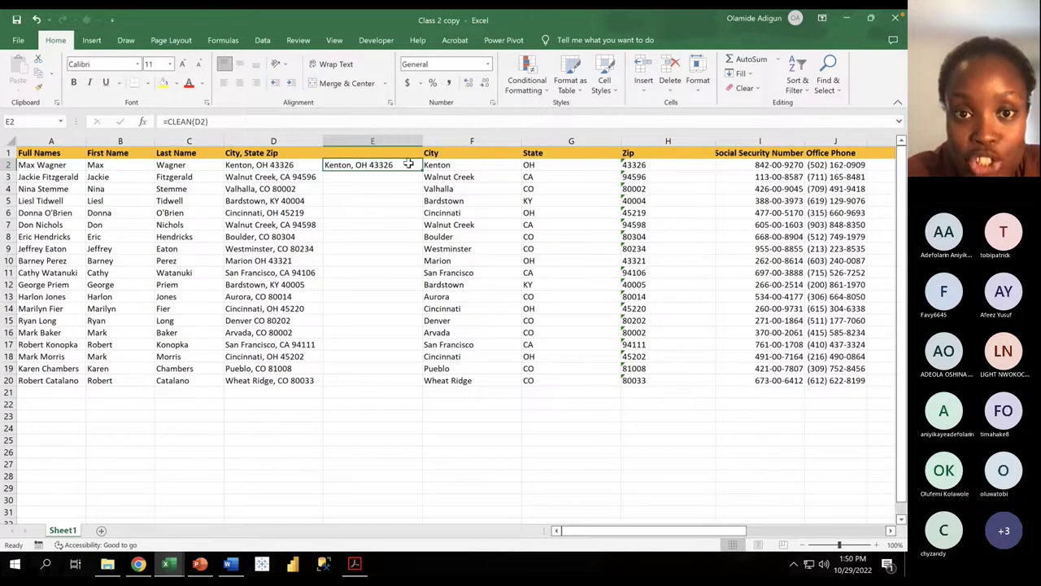
double_click(417, 165)
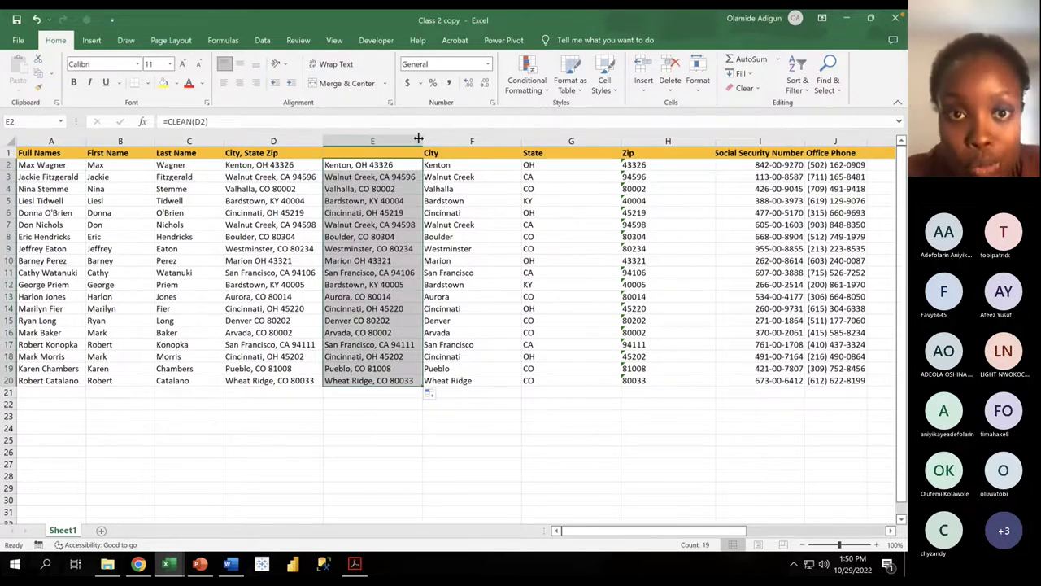
click(413, 141)
right_click(411, 142)
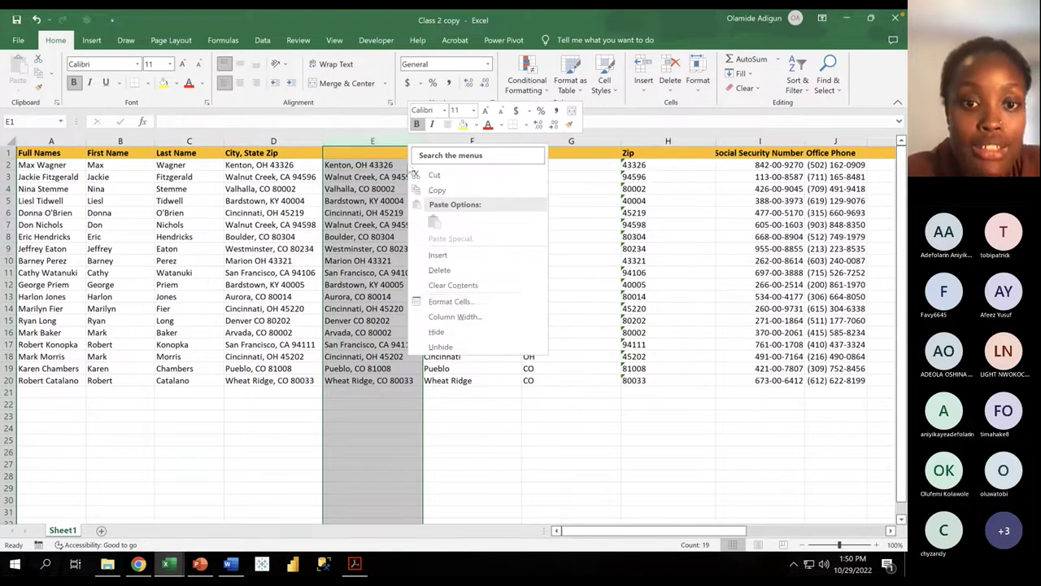
click(439, 272)
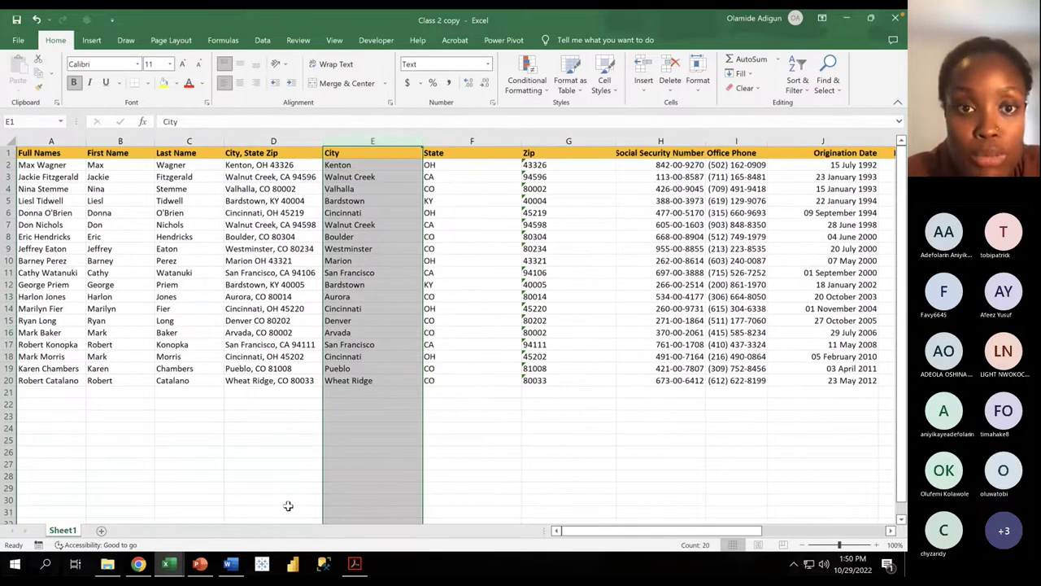
click(199, 563)
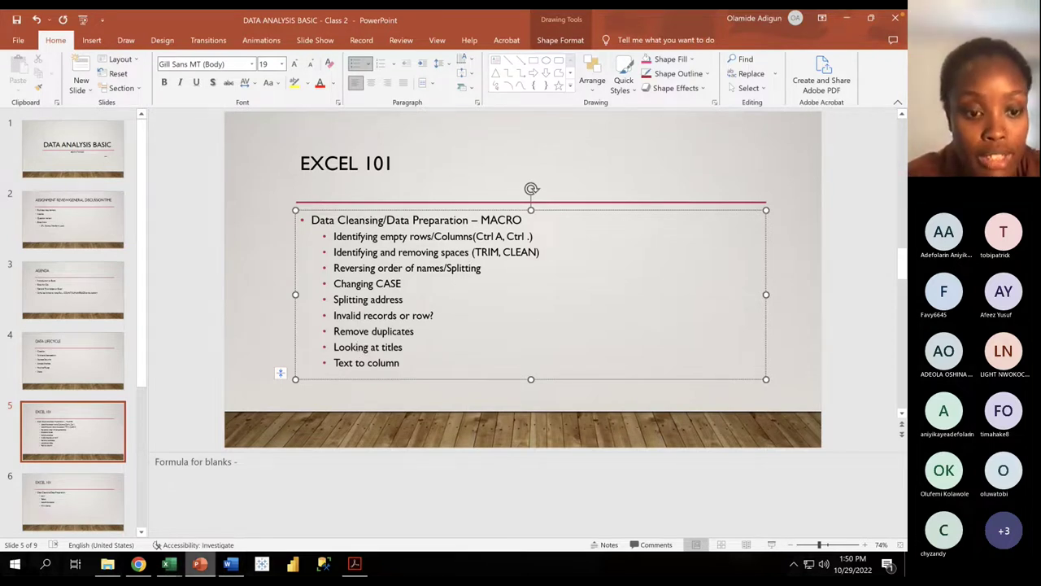
mouse_move(154, 568)
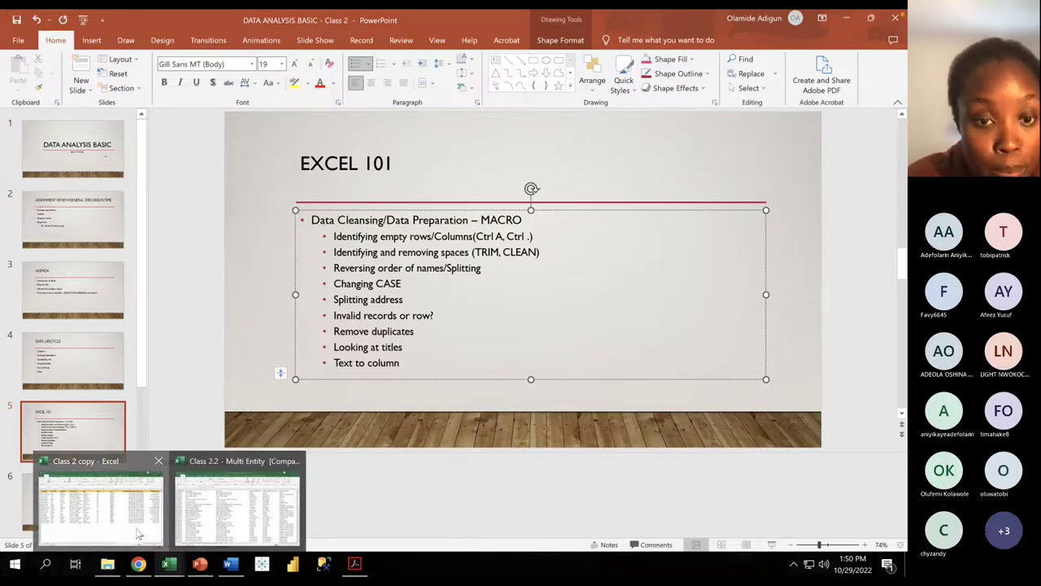
click(139, 533)
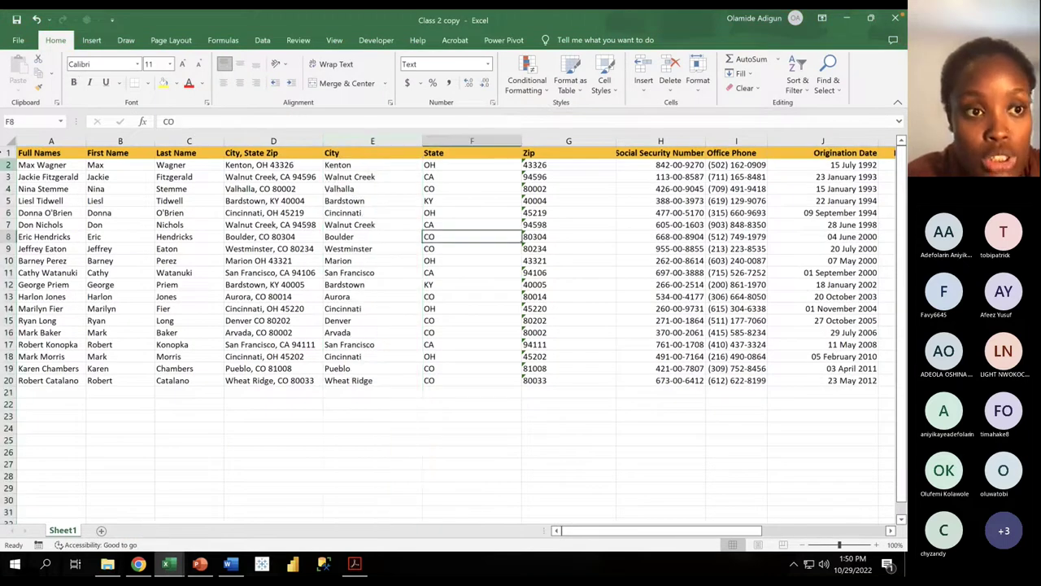
Step: Select the customer data range from A1 with Ctrl+Shift+End, briefly admitting a Teams guest
click(25, 146)
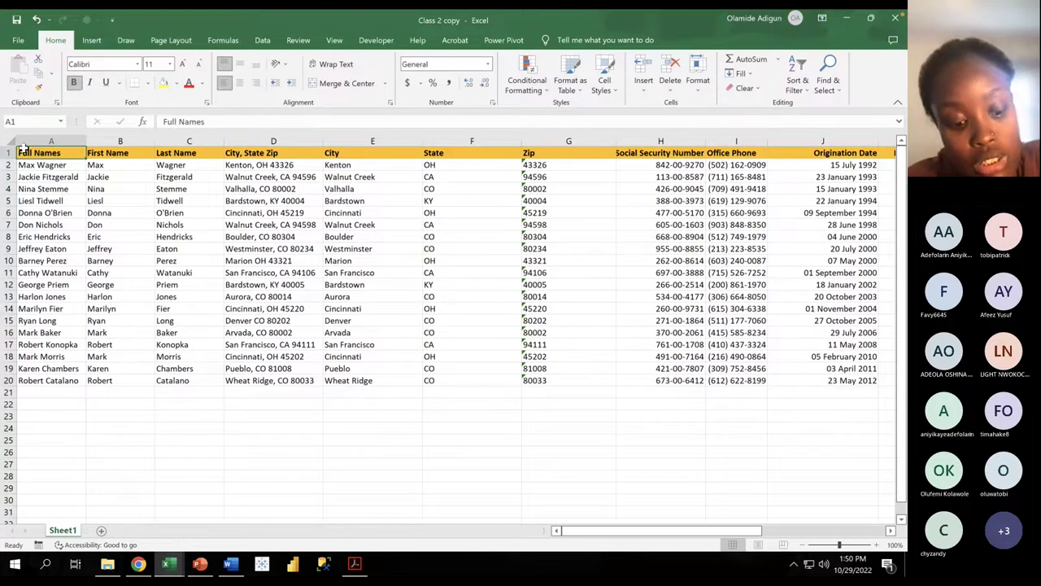
key(ctrl+shift+End)
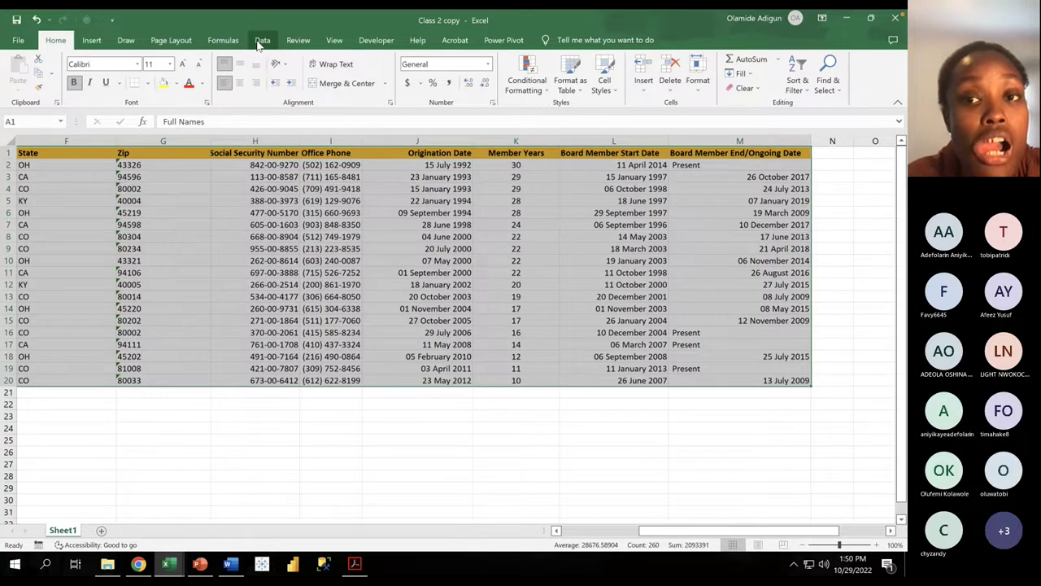
key(ctrl+Left)
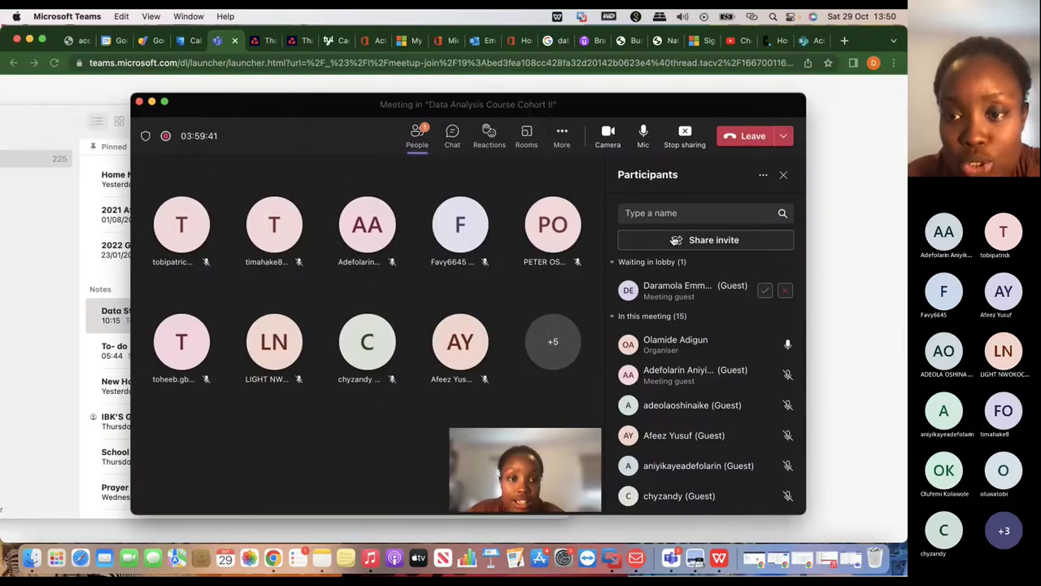
click(764, 291)
key(ctrl+Right)
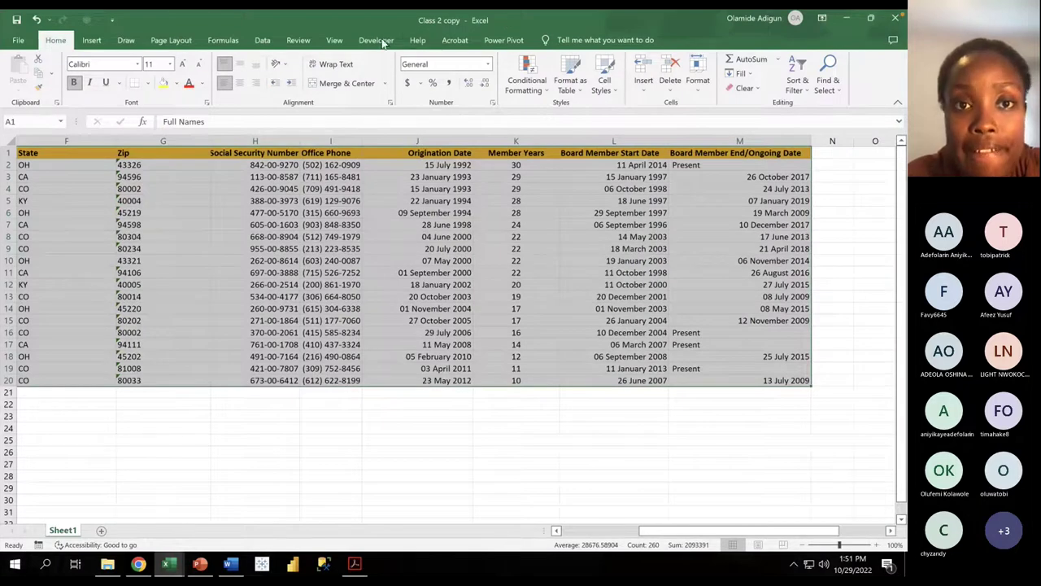
Step: Fill the last three records in rows 18–20 down into rows 21–23
click(262, 40)
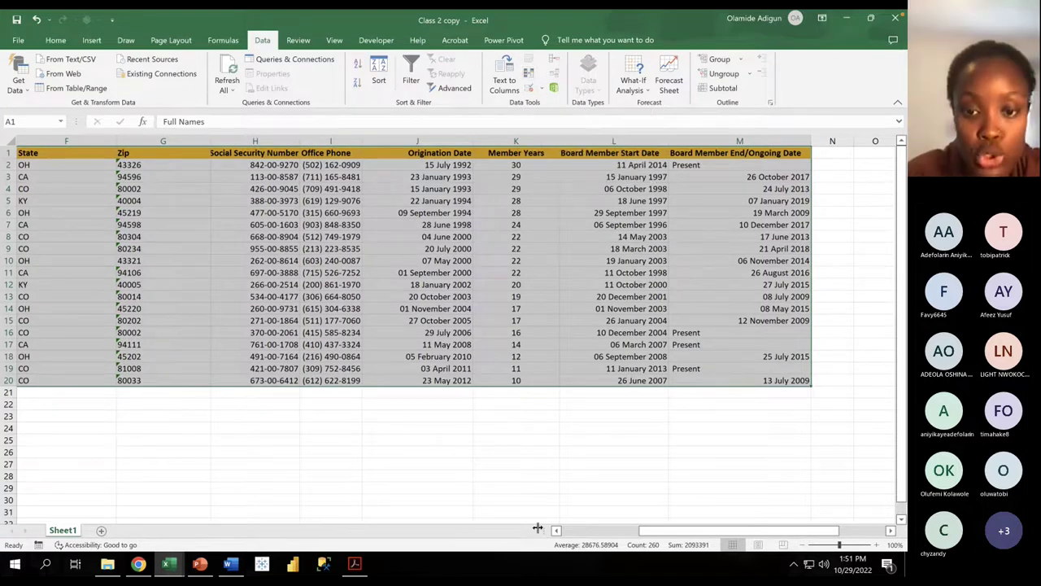
click(396, 413)
click(566, 530)
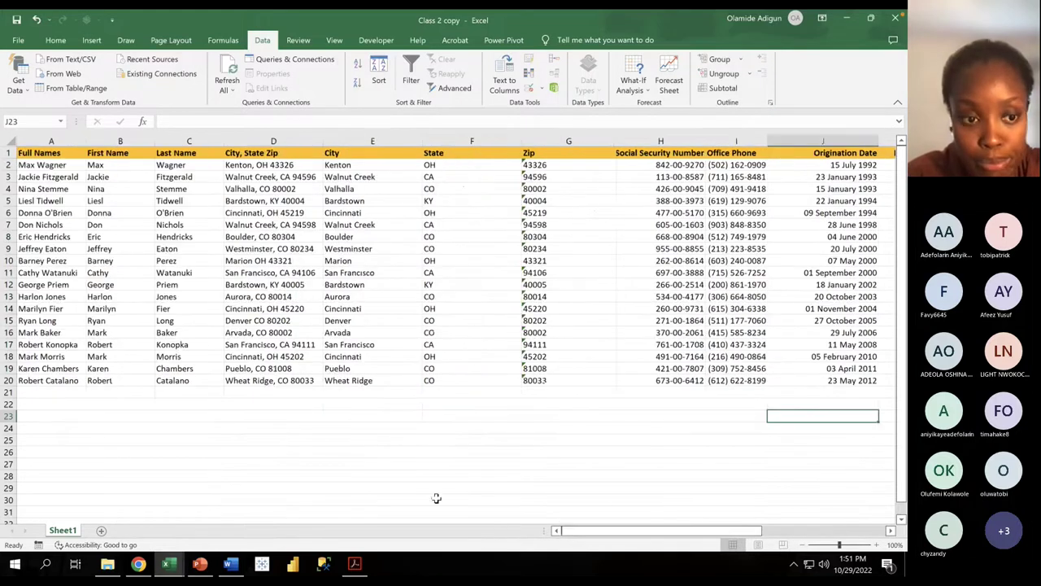
drag(42, 356, 75, 371)
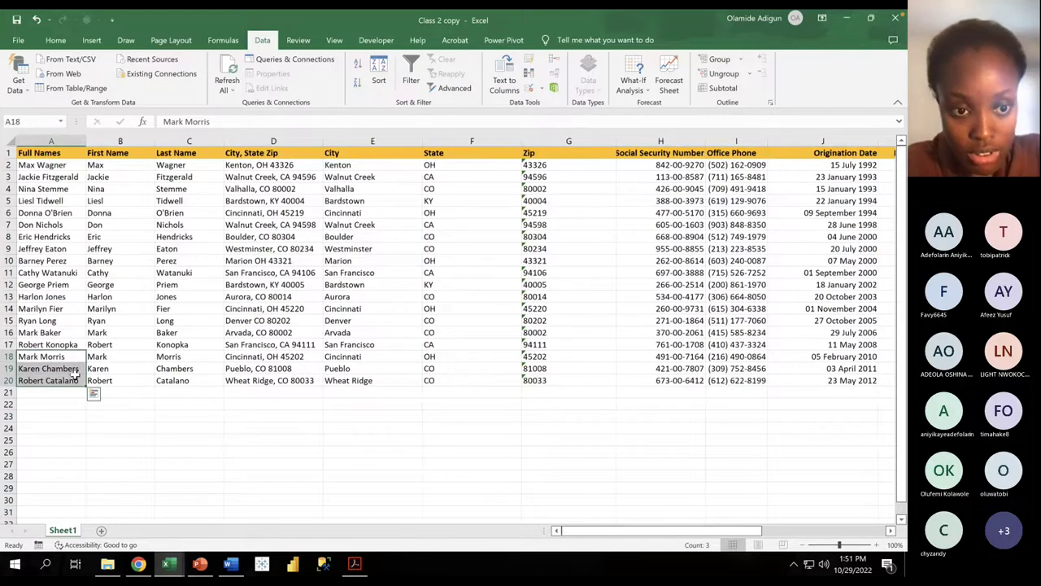
key(ctrl+shift+Right)
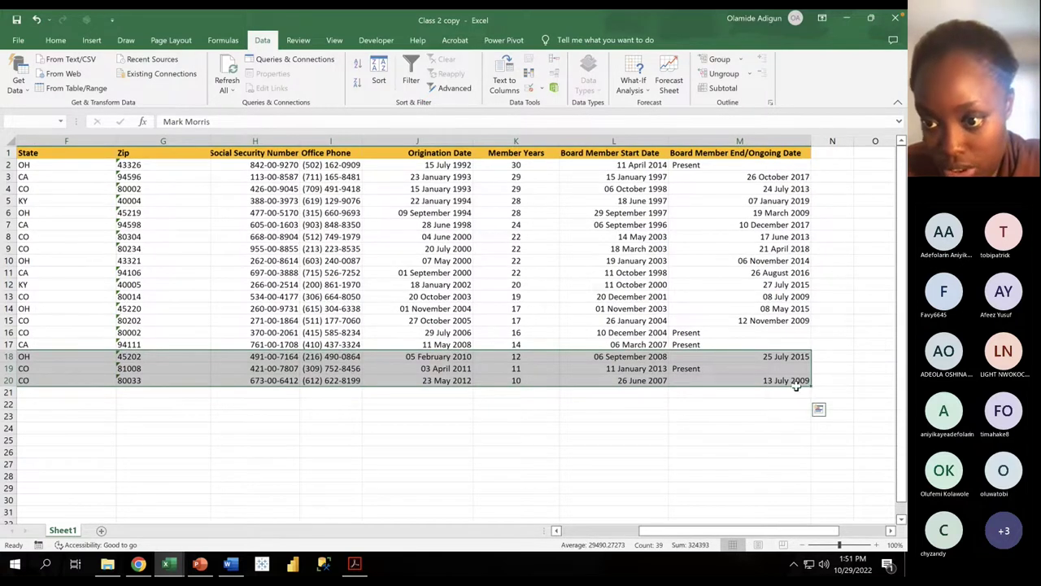
drag(807, 383, 802, 421)
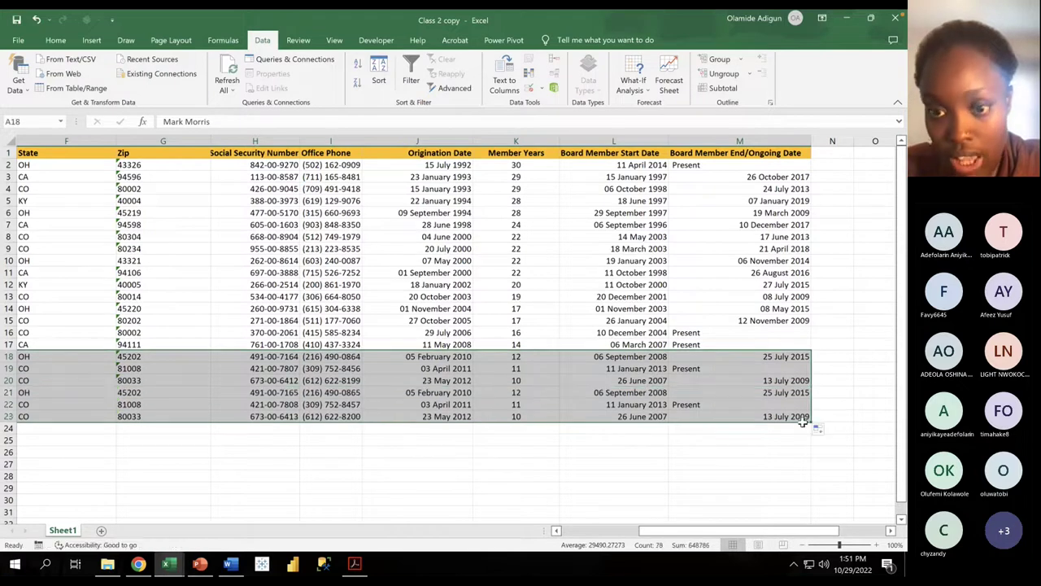
click(259, 245)
Step: Select the whole data block starting from the Full Names header
key(Left)
key(Left)
key(Left)
key(Left)
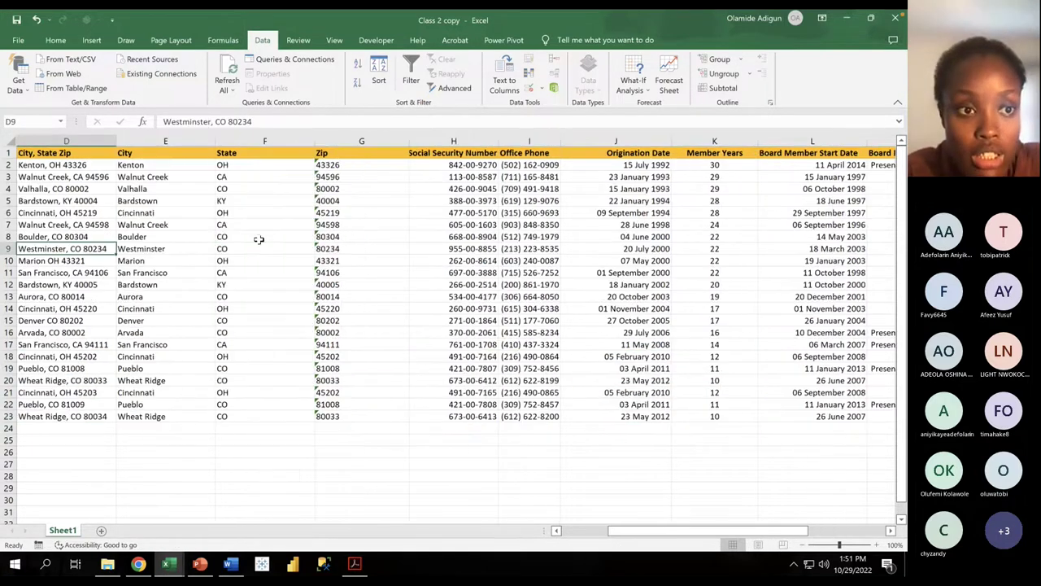
key(Left)
key(Left)
key(Left)
key(Up)
key(Up)
key(Up)
key(Up)
key(Up)
key(Up)
key(Up)
key(Up)
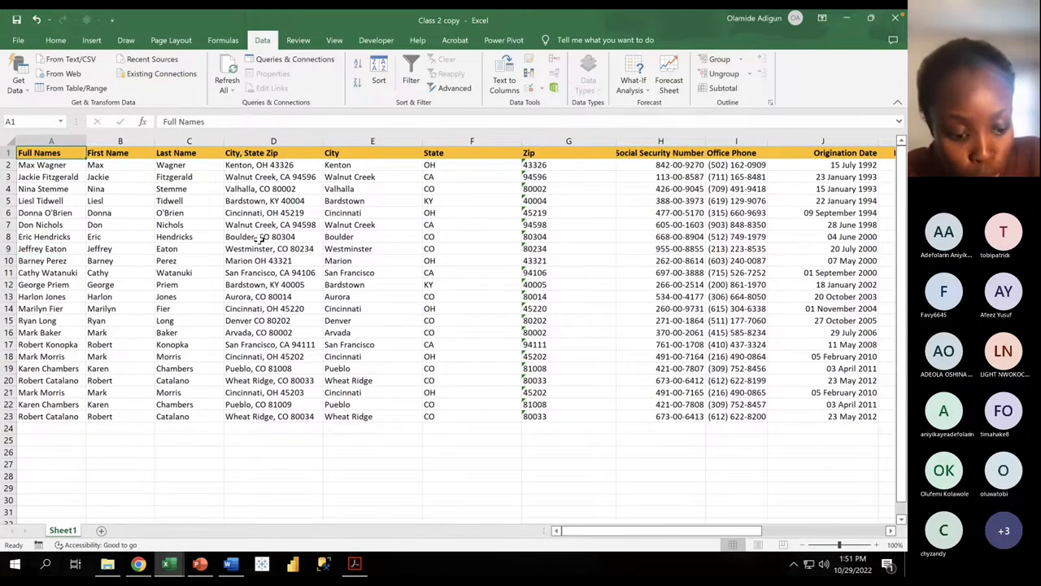
key(ctrl+shift+Right)
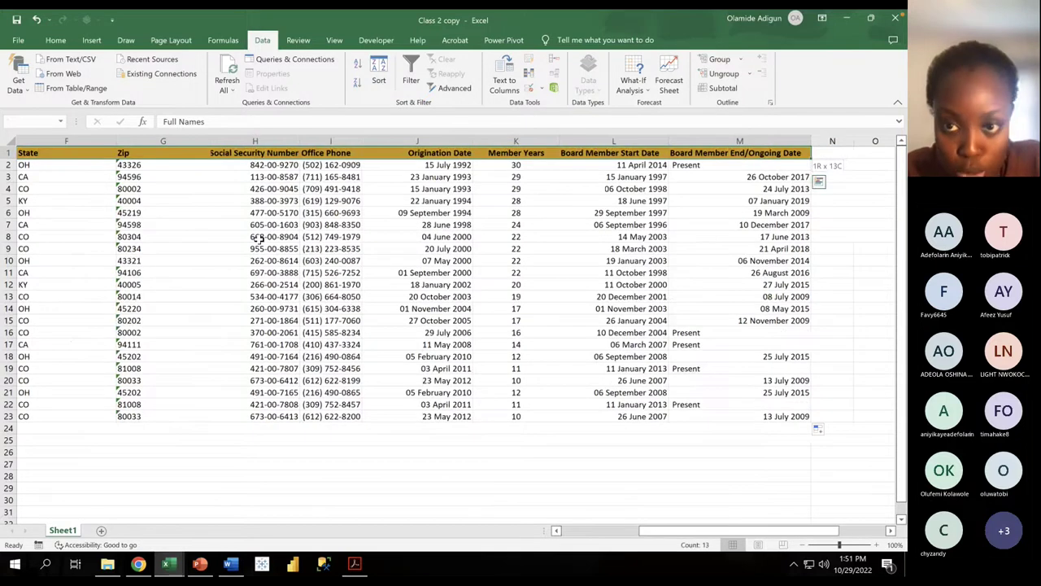
key(ctrl+shift+Down)
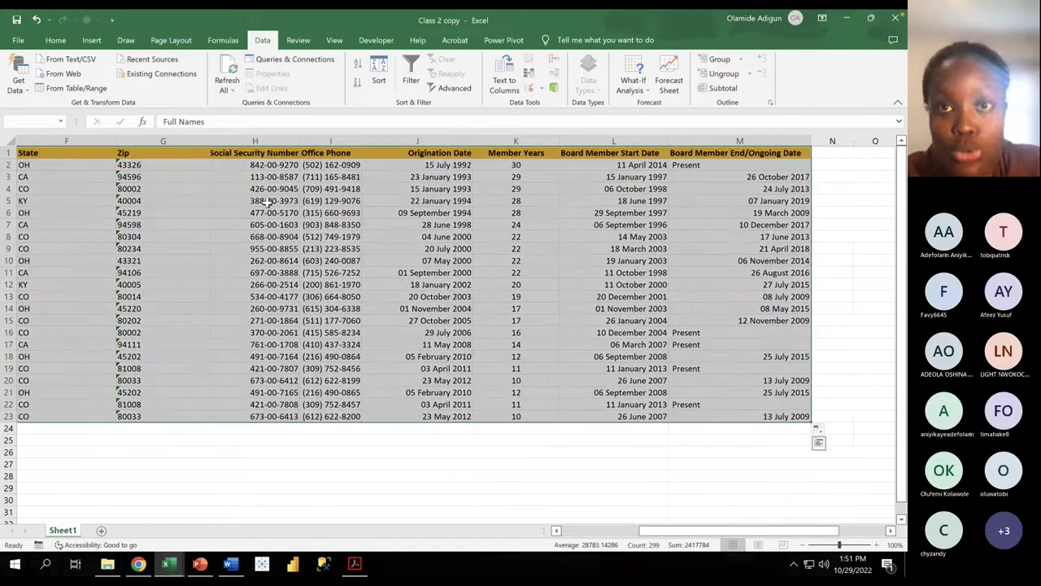
Step: Check for duplicates on all columns except Origination, Board Member Start and End dates
click(528, 75)
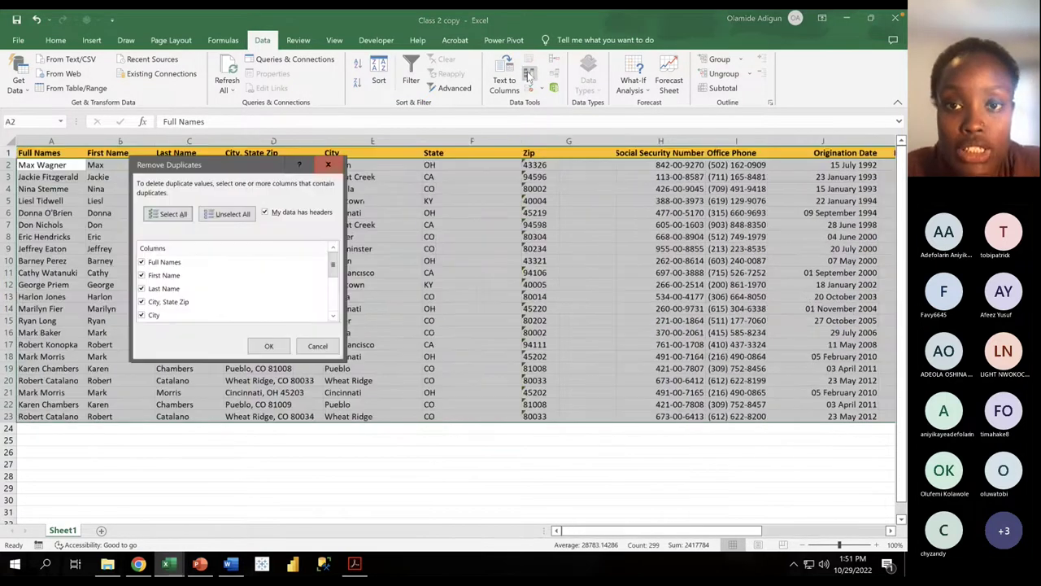
click(220, 214)
scroll(169, 284, down, 3)
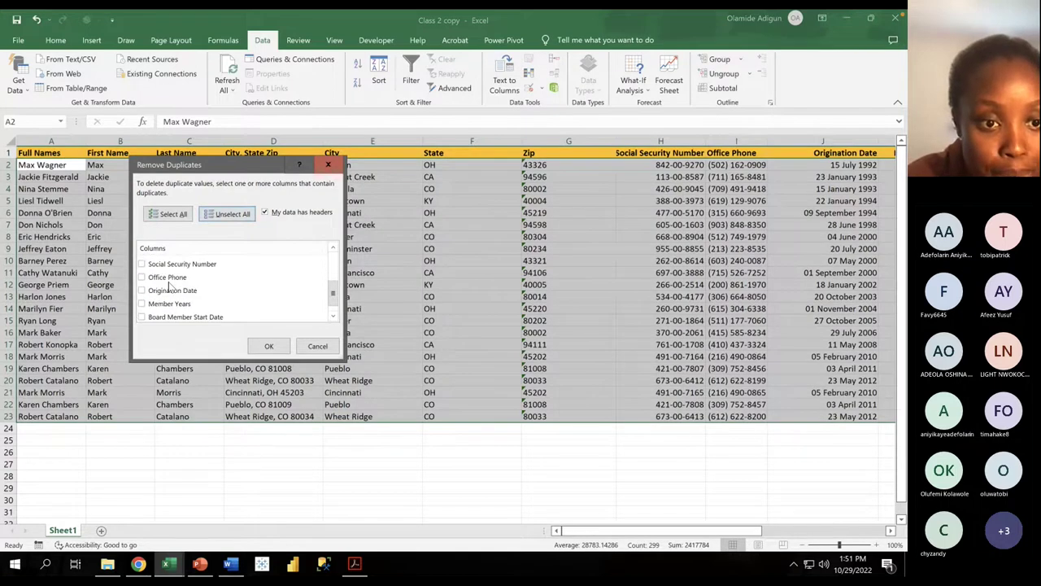
scroll(170, 286, down, 1)
scroll(169, 286, up, 3)
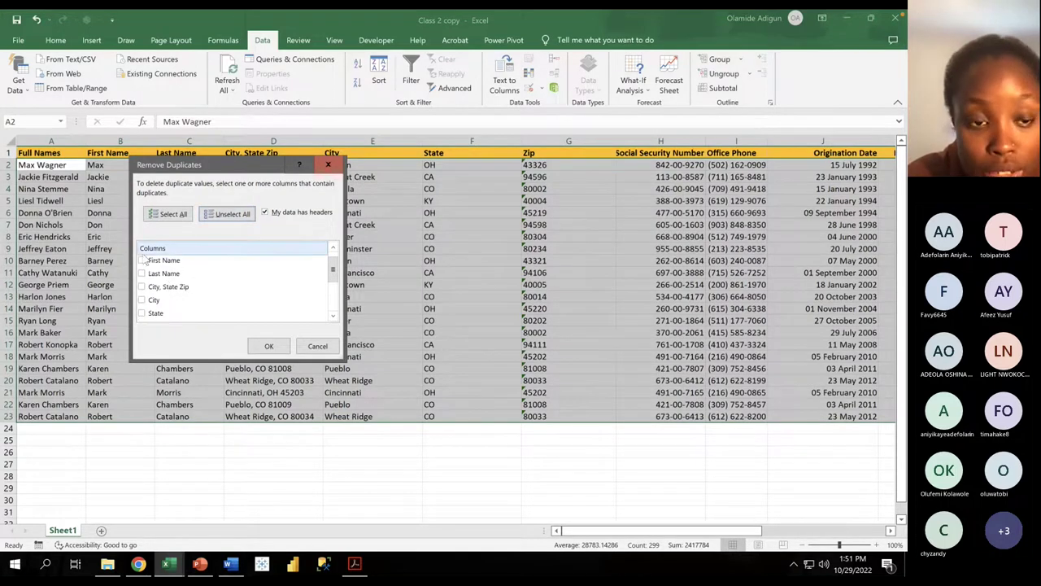
click(185, 212)
scroll(195, 284, down, 4)
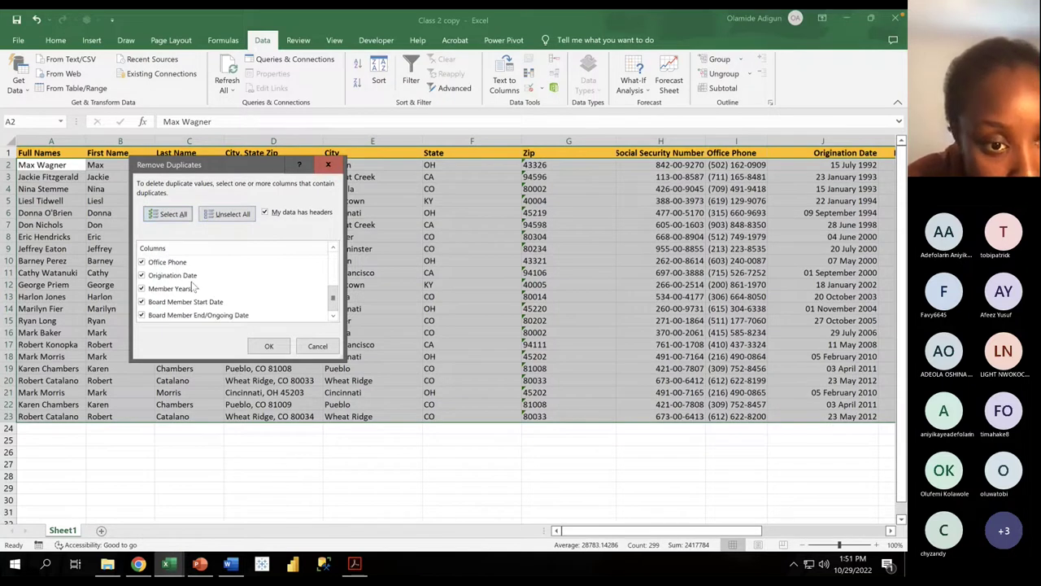
click(144, 302)
click(144, 315)
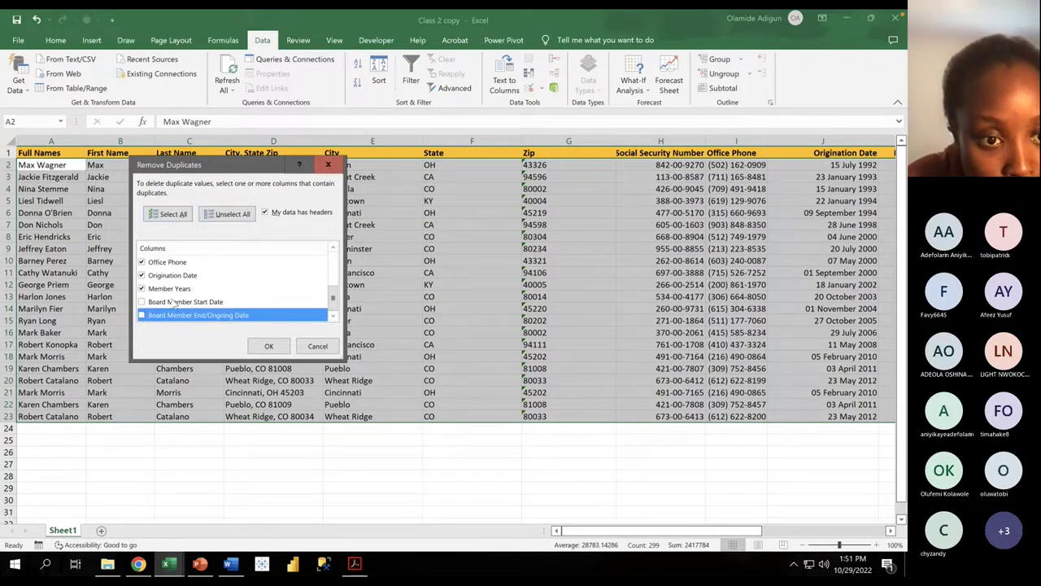
click(177, 275)
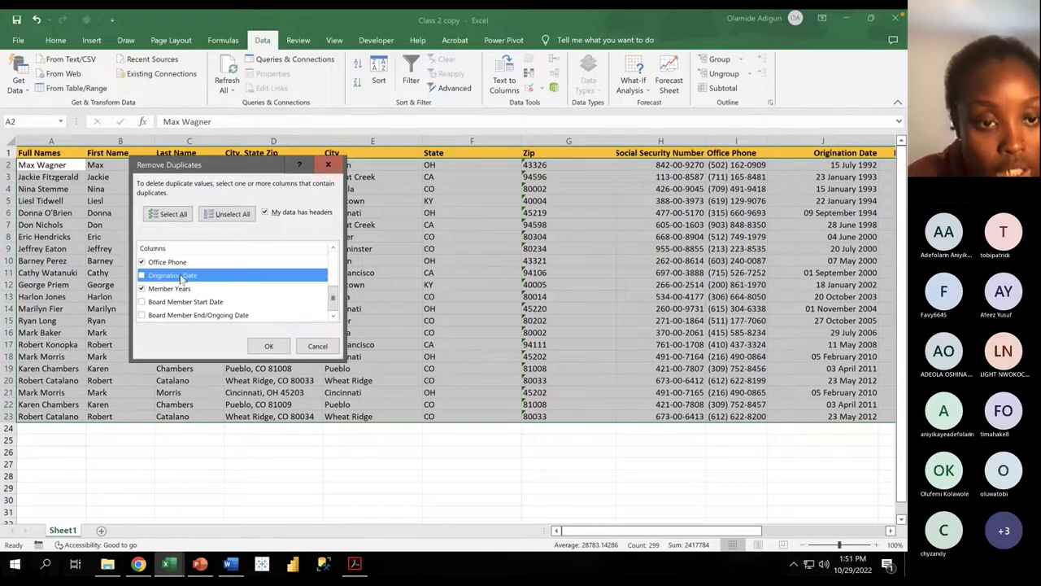
scroll(180, 279, up, 2)
scroll(180, 279, down, 2)
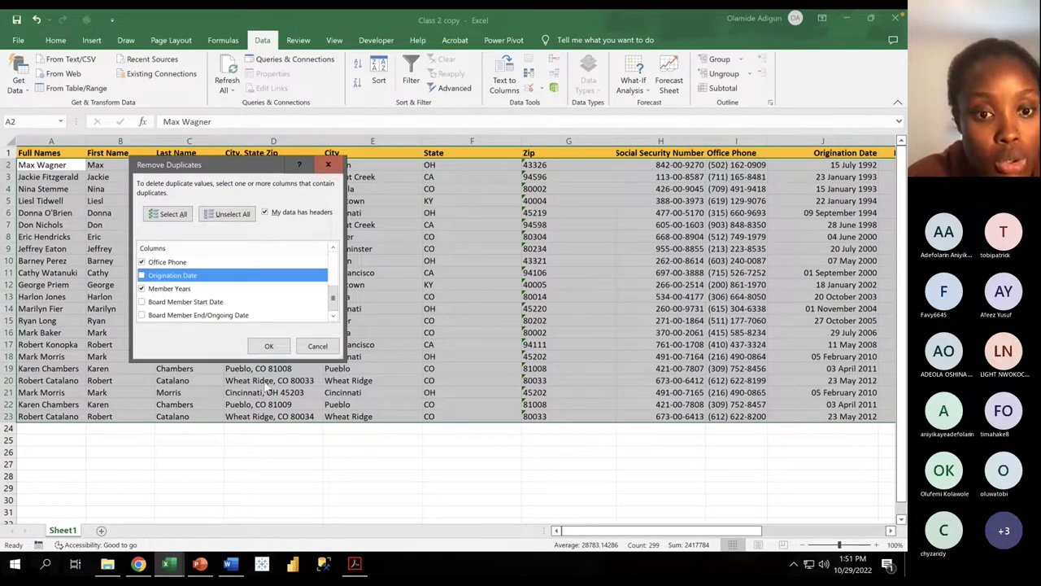
click(269, 348)
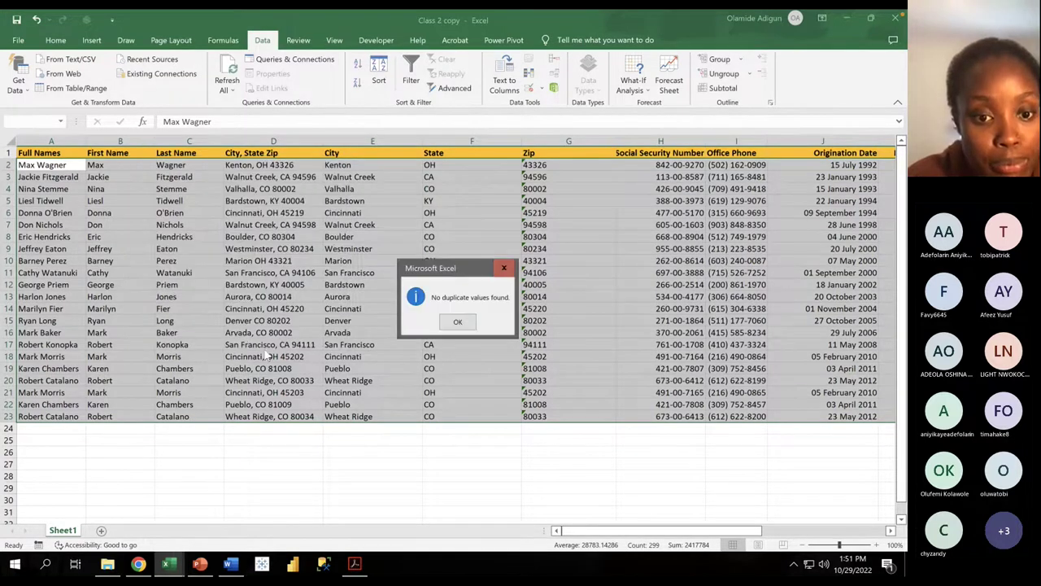
click(458, 321)
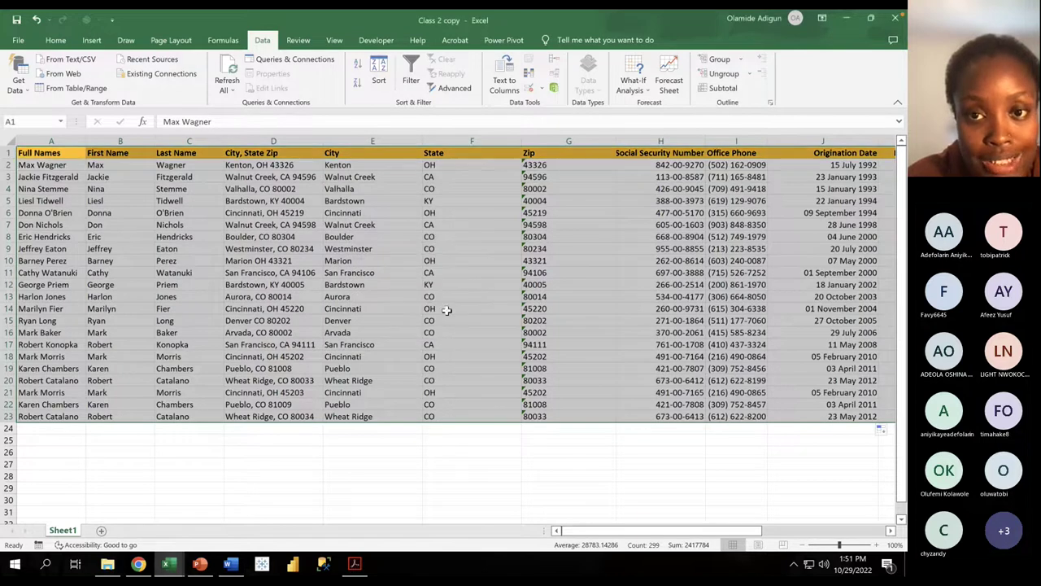
Step: Re-run Remove Duplicates twice comparing all columns, with no duplicates found
click(538, 75)
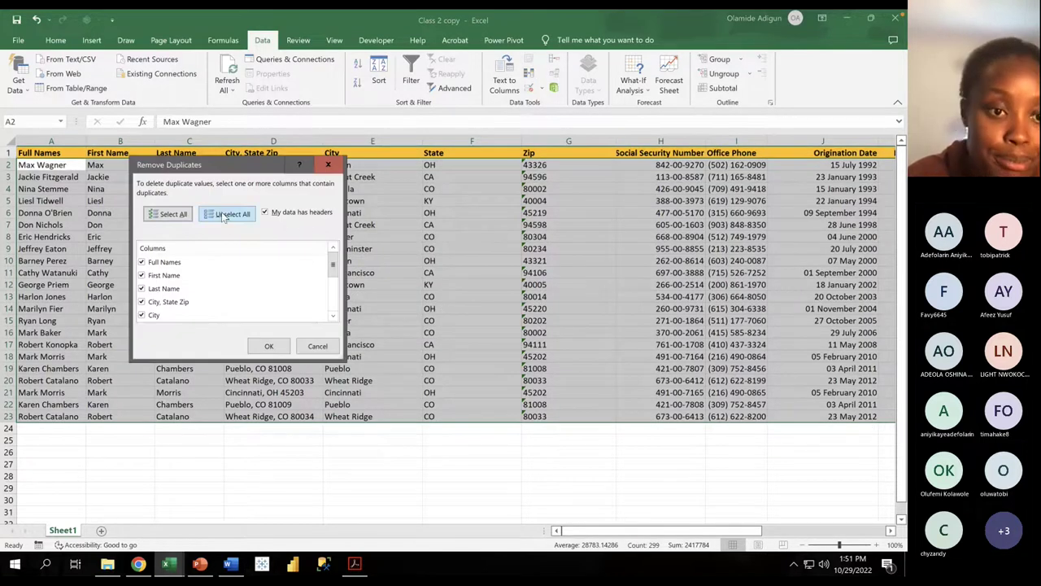
click(269, 348)
click(462, 324)
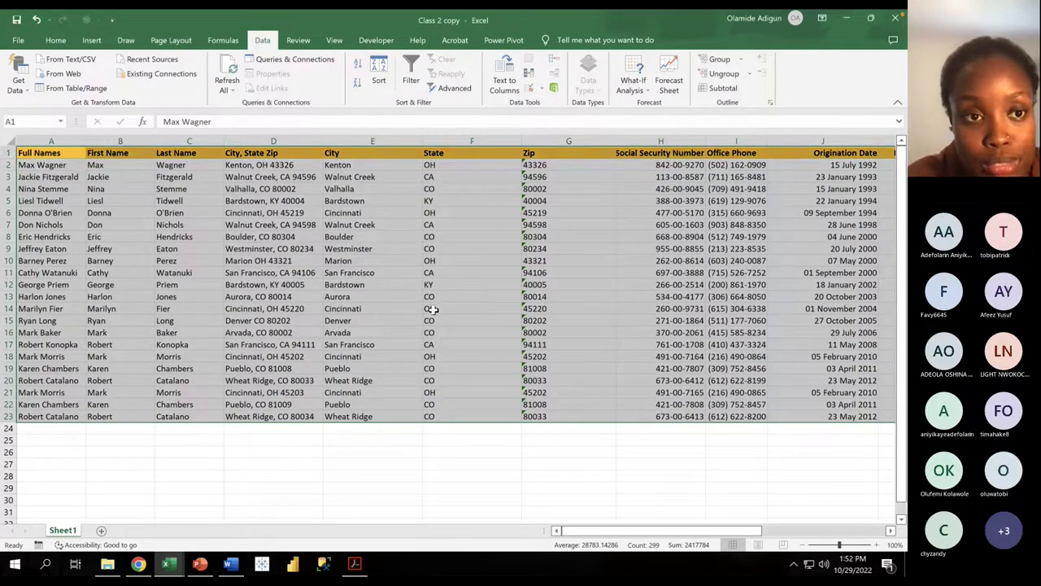
click(396, 307)
click(530, 75)
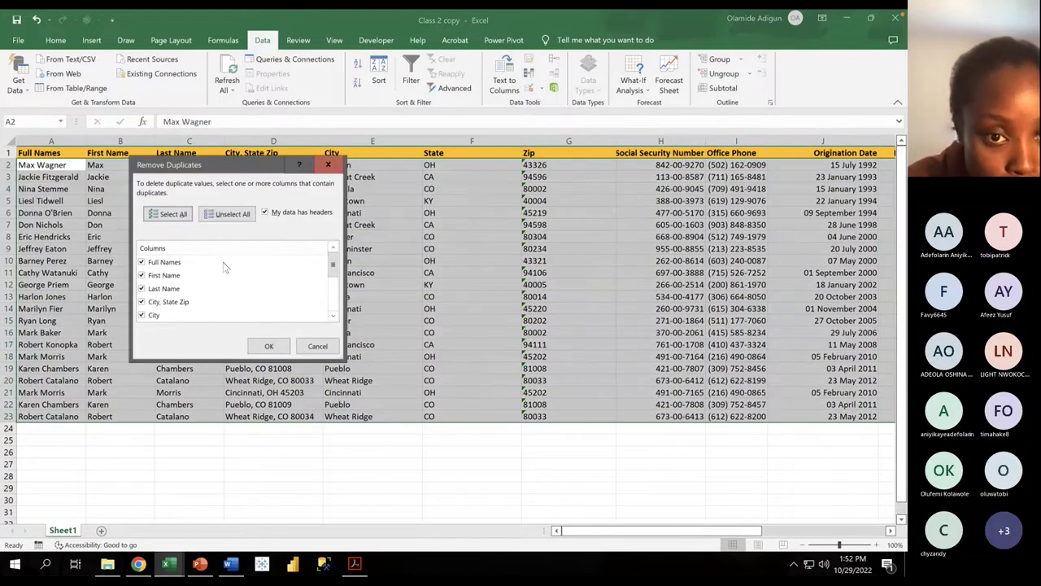
scroll(226, 267, down, 3)
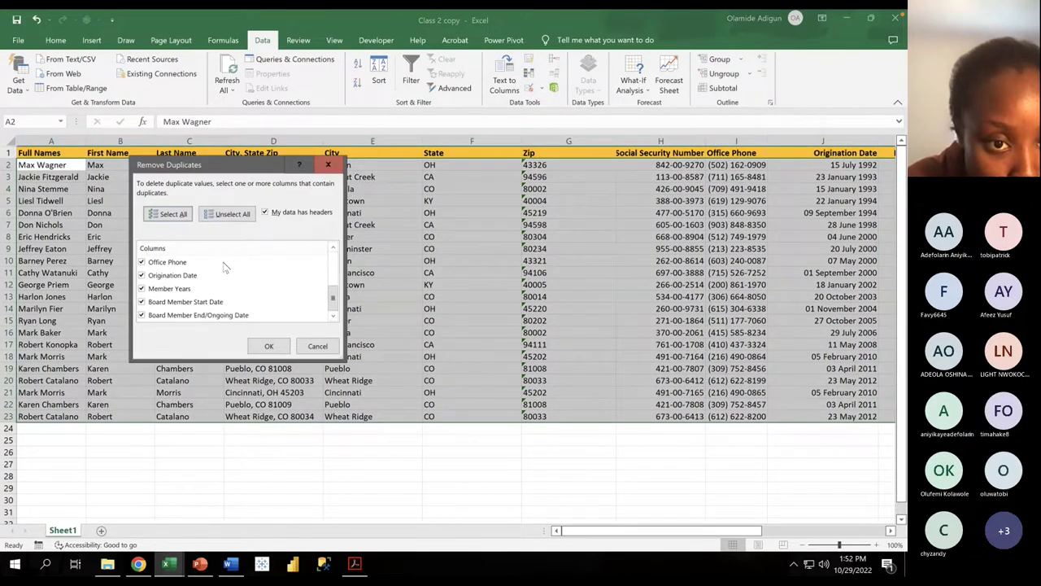
scroll(173, 275, up, 5)
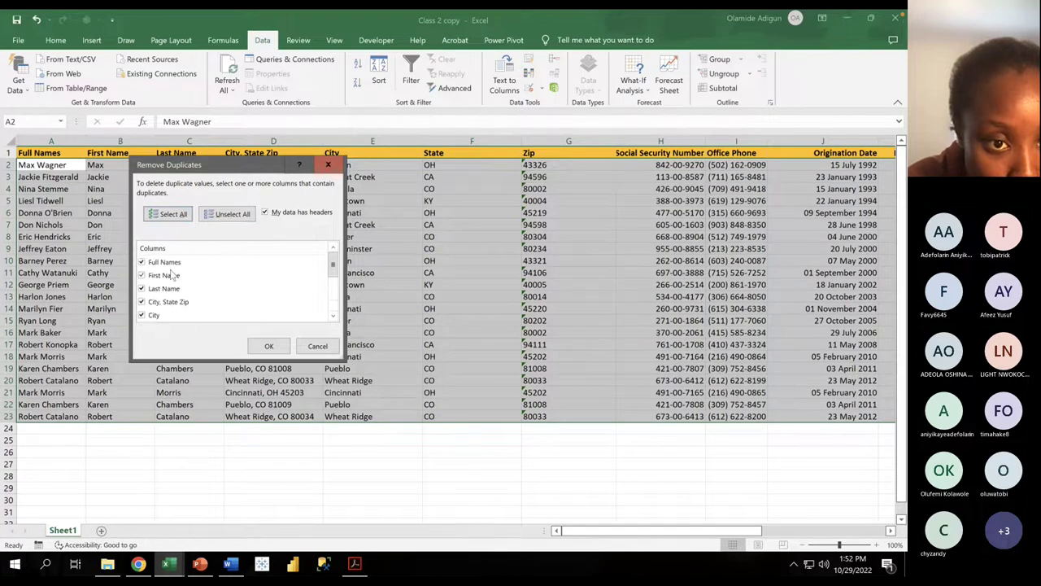
click(270, 345)
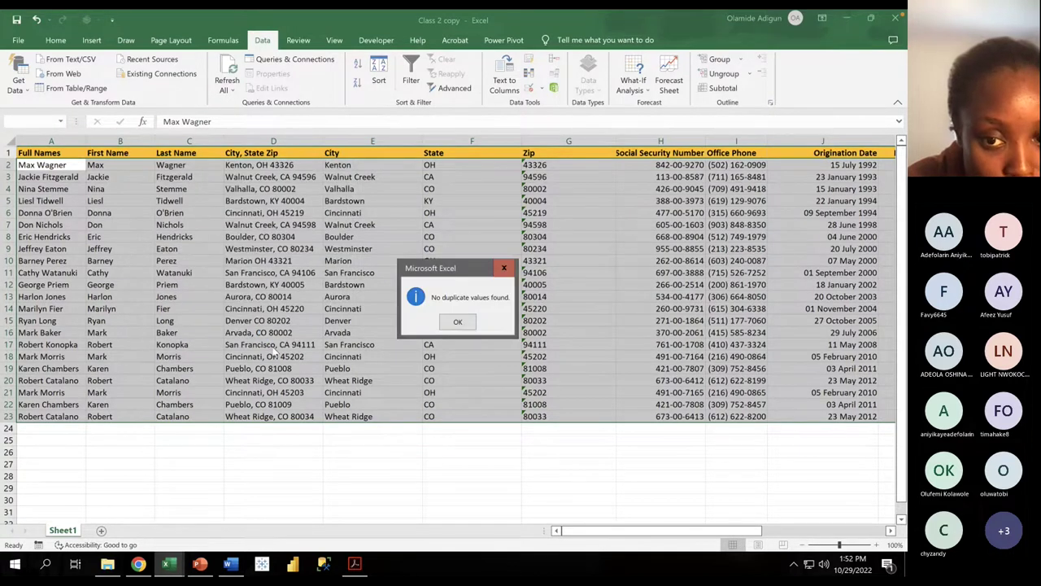
click(458, 322)
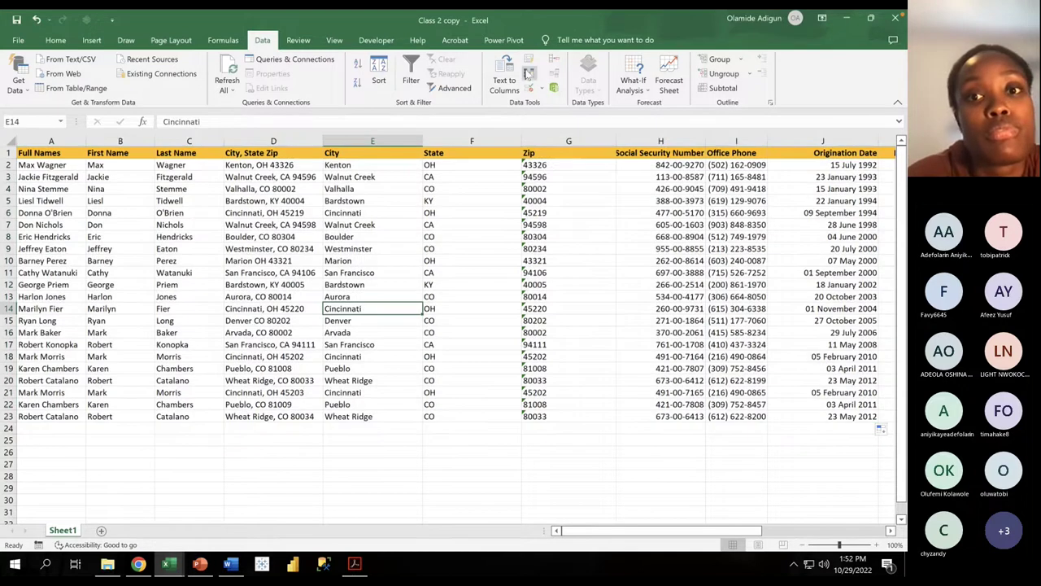
Step: Check for duplicates on Social Security Number only, finding none
click(528, 73)
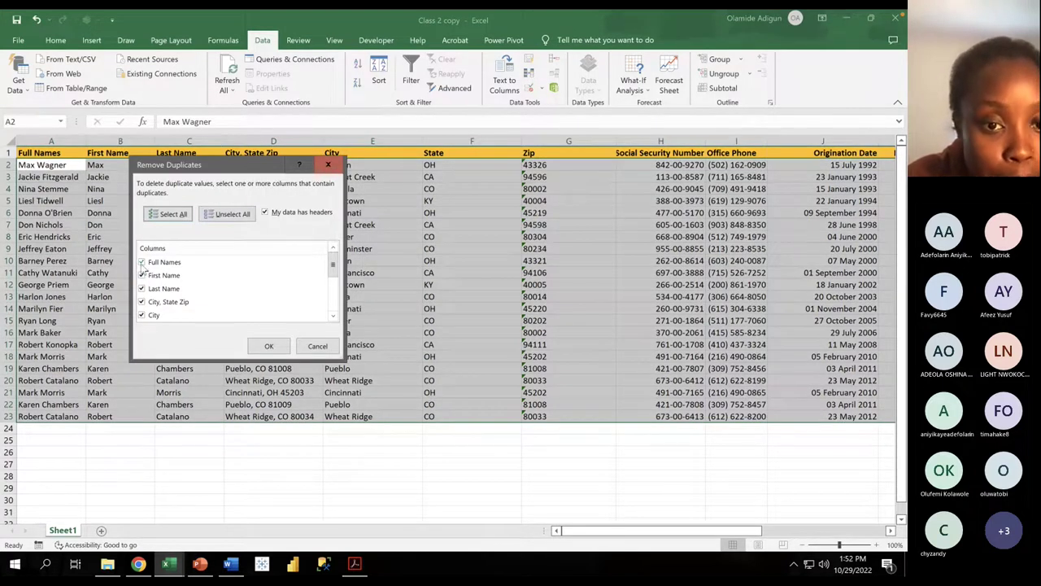
drag(332, 265, 333, 299)
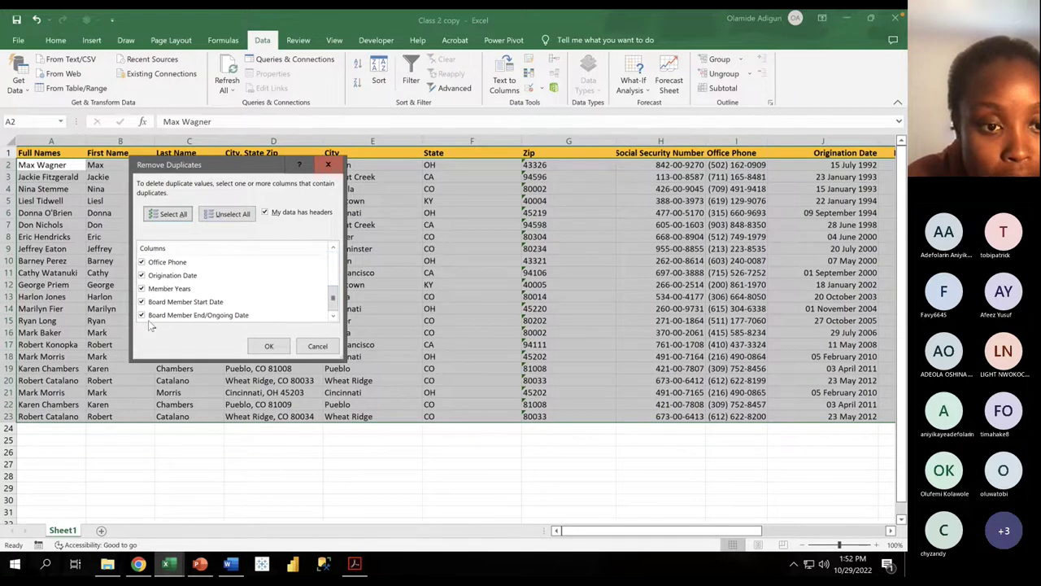
click(142, 316)
click(141, 302)
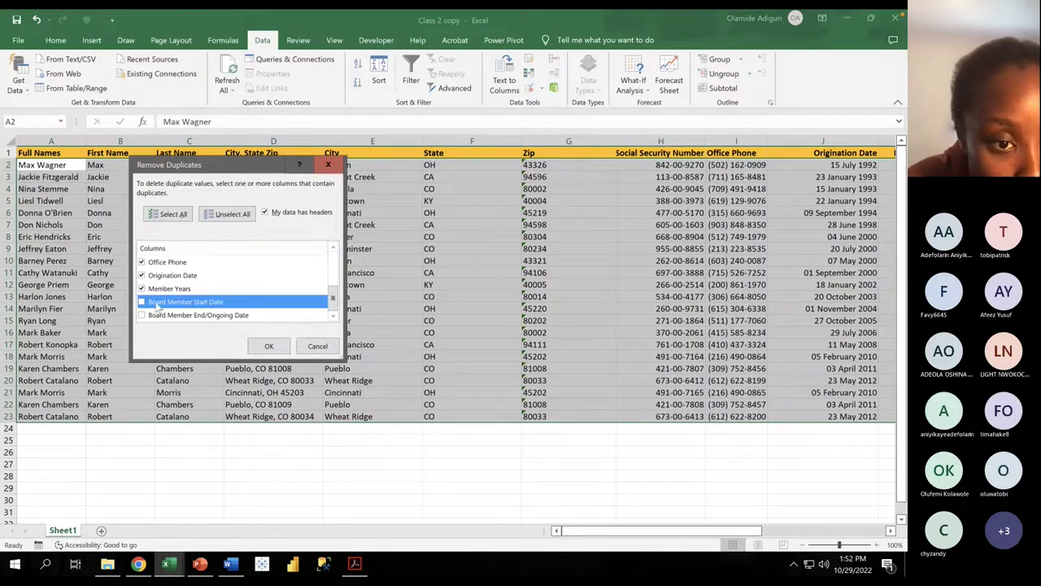
click(147, 276)
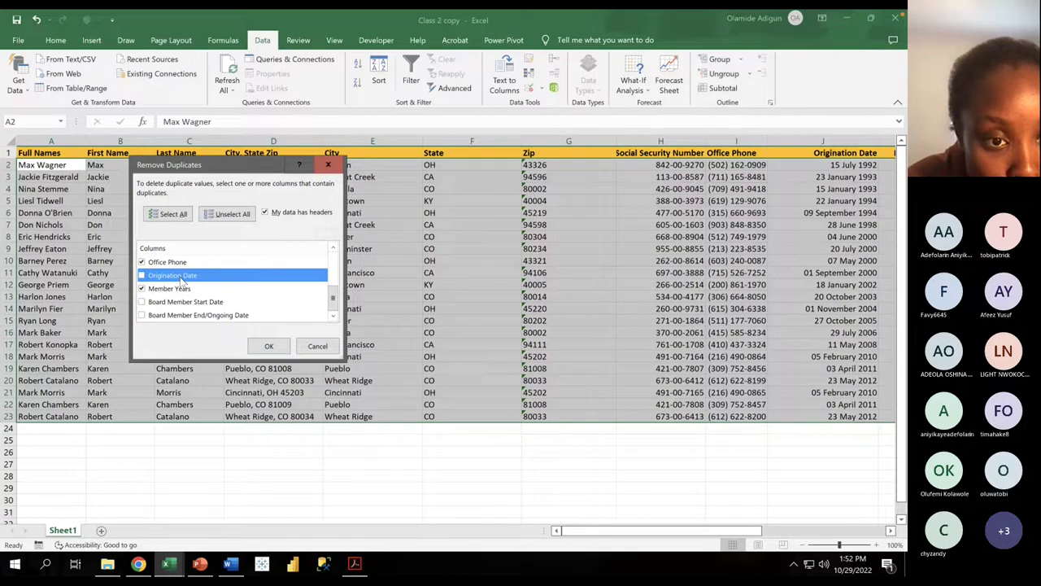
scroll(182, 281, up, 1)
scroll(182, 281, up, 1)
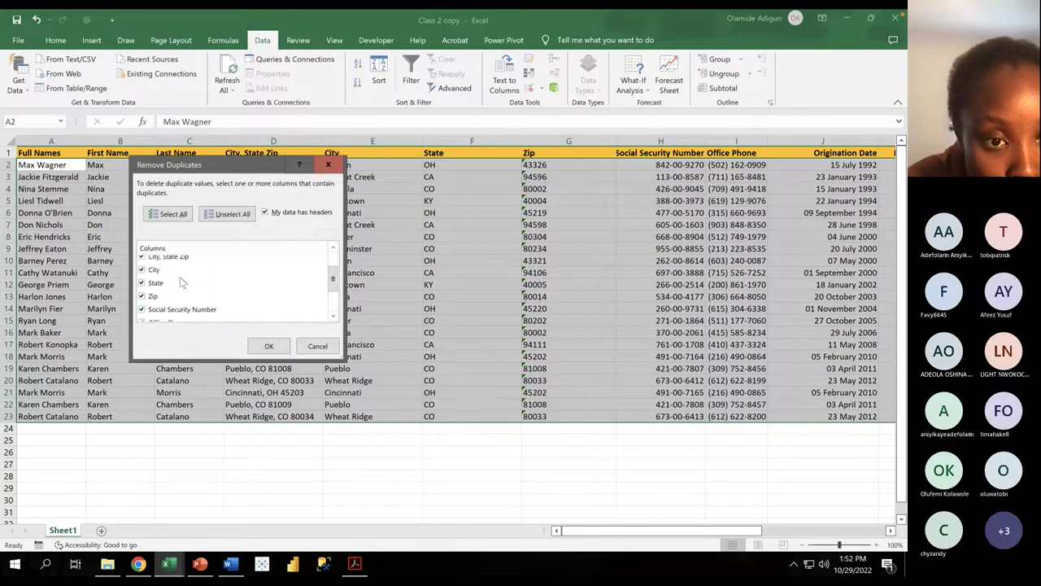
scroll(179, 277, up, 2)
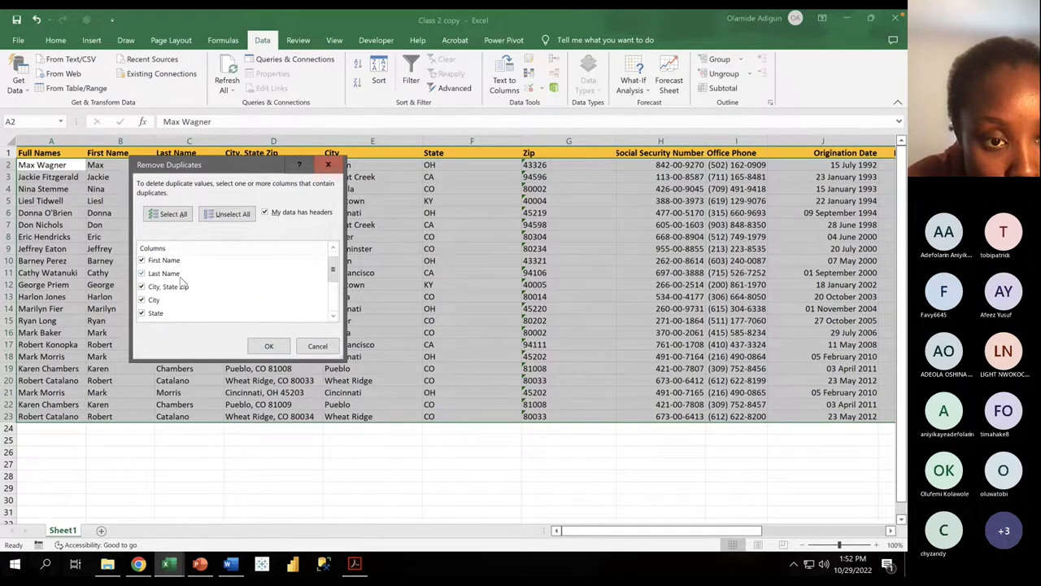
click(233, 215)
scroll(218, 283, down, 4)
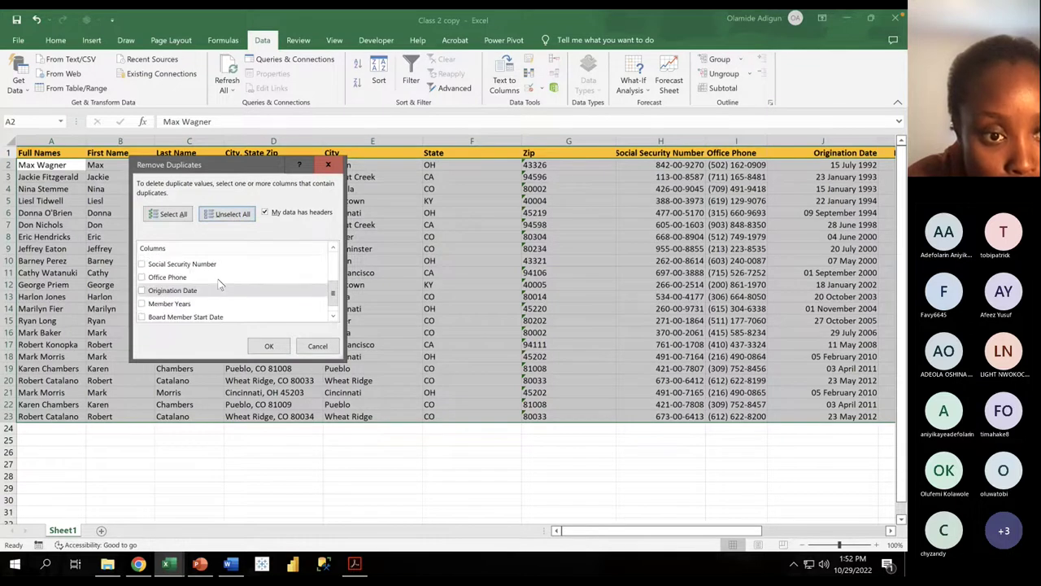
click(141, 264)
click(268, 345)
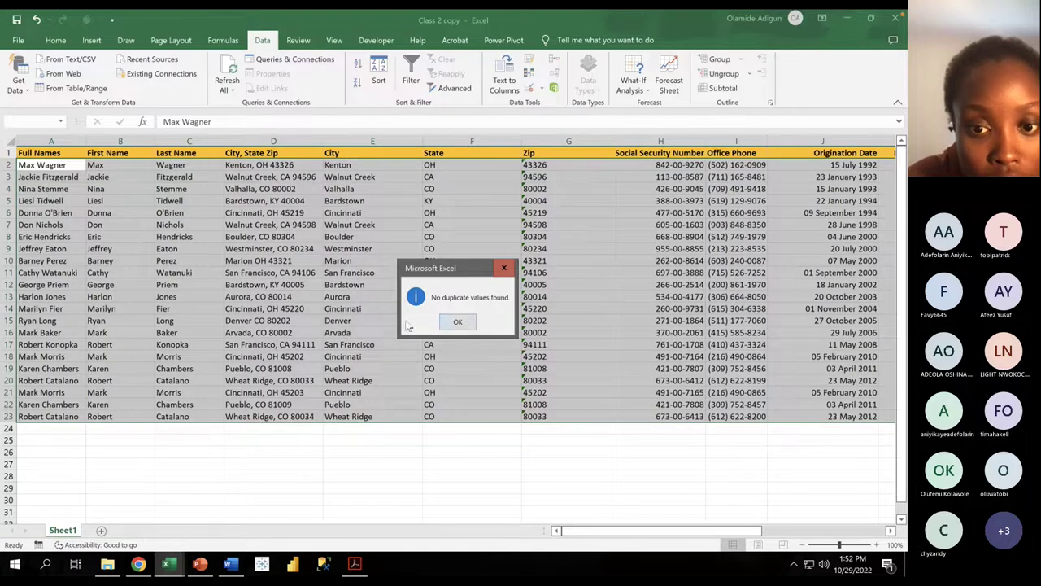
click(462, 320)
click(529, 59)
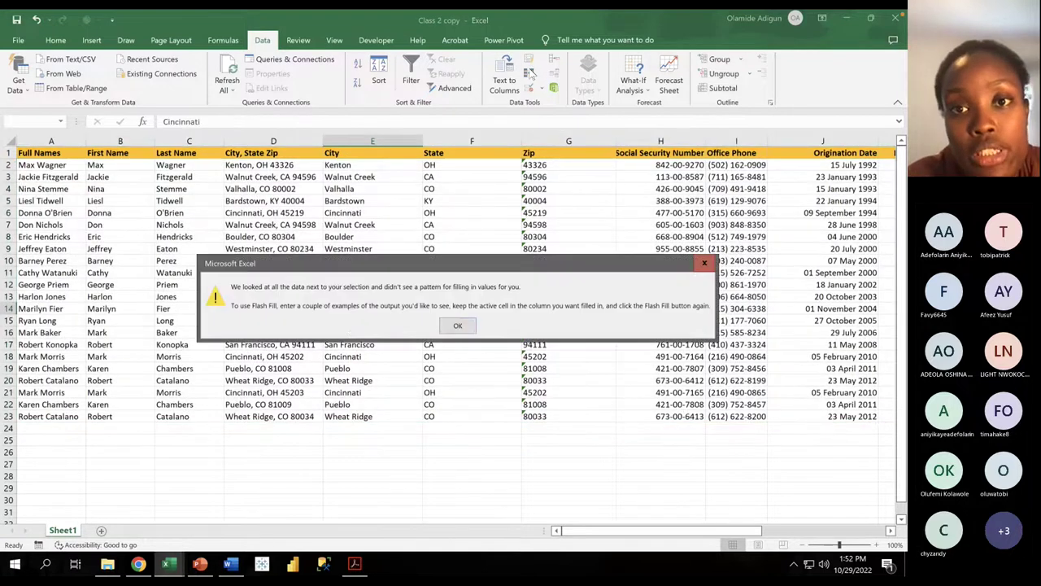
Step: Remove duplicates comparing Full Names only, then undo the removal
click(458, 327)
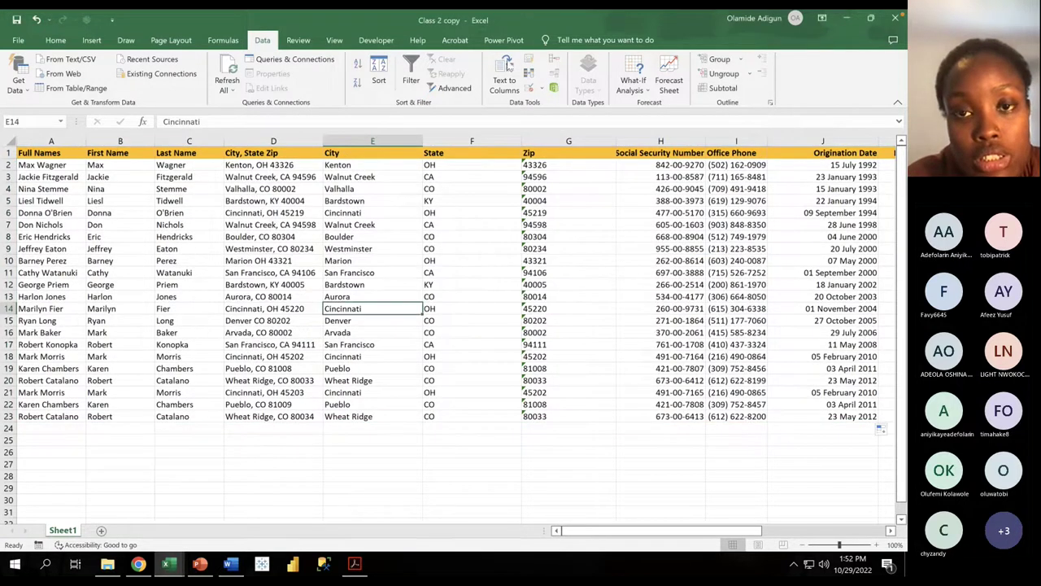
click(529, 74)
click(227, 214)
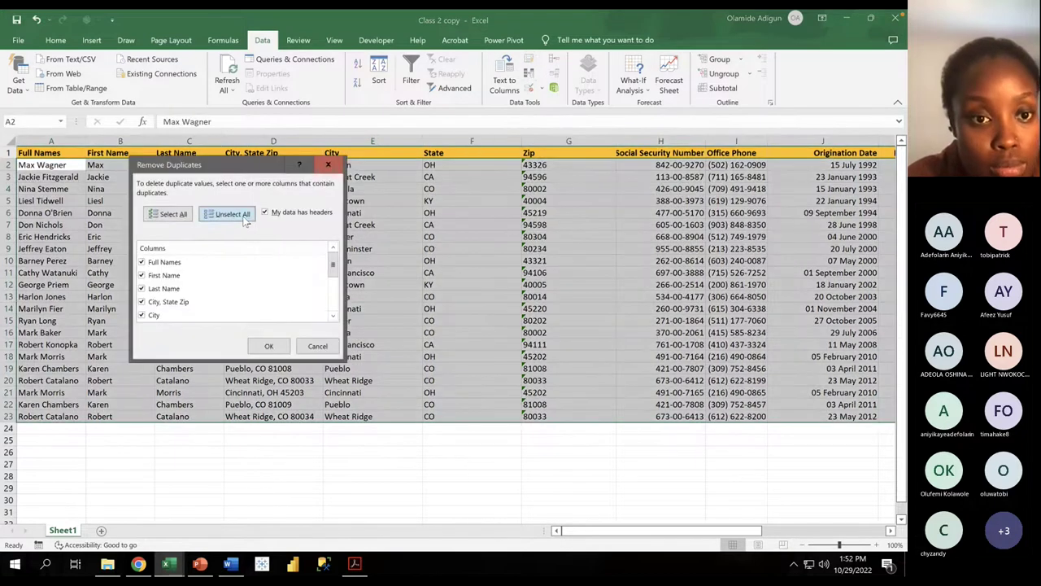
click(150, 264)
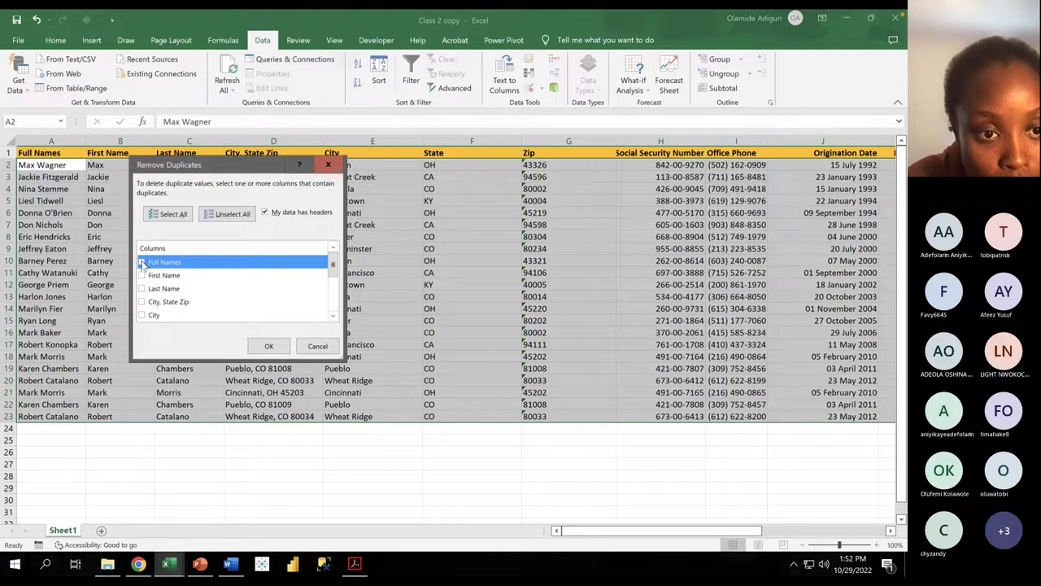
click(142, 263)
click(256, 349)
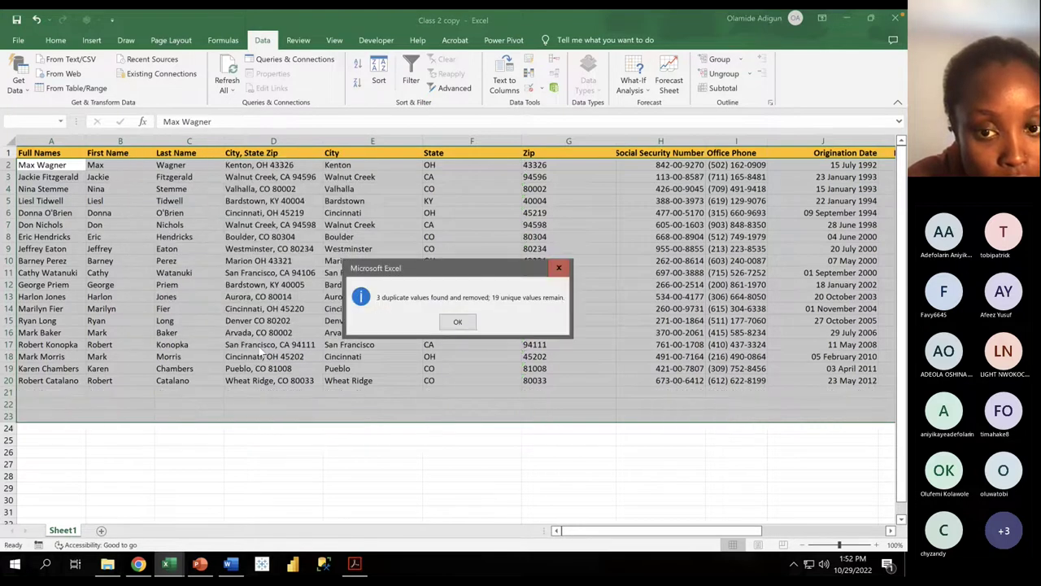
click(456, 322)
key(ctrl+z)
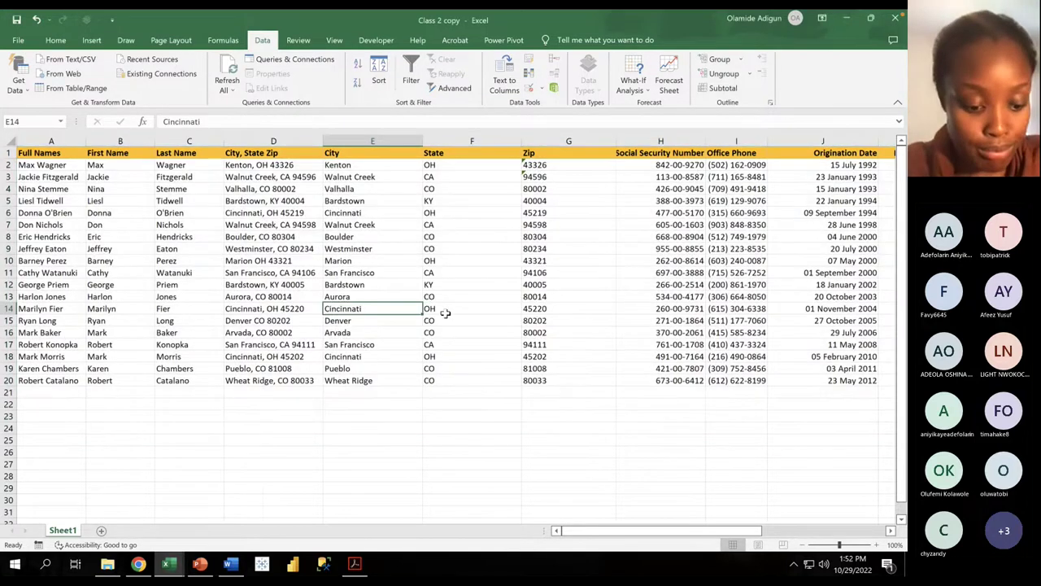
Step: Remove duplicate Full Names rows again, leaving 19 unique records
click(529, 73)
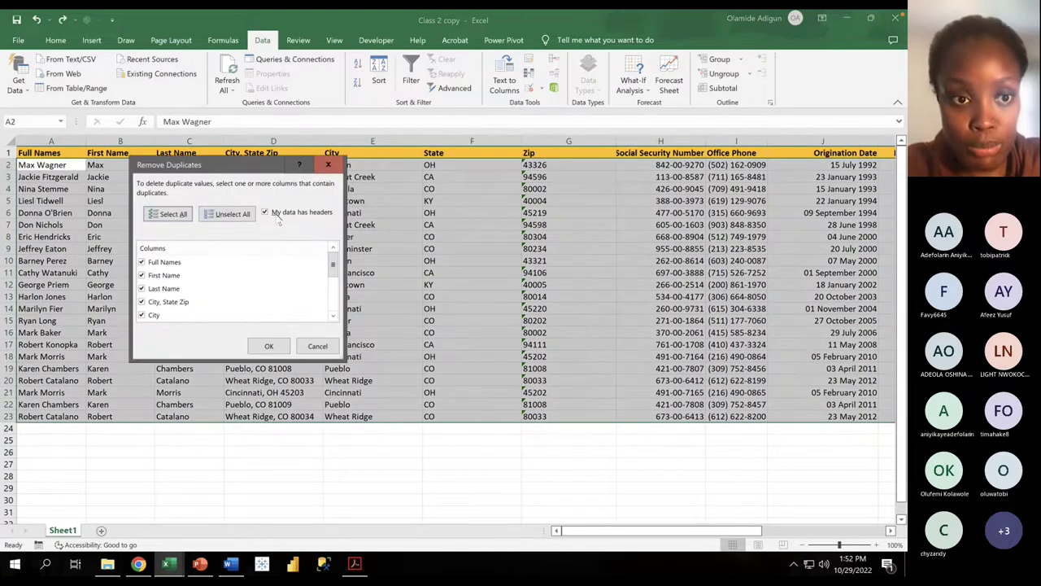
click(229, 217)
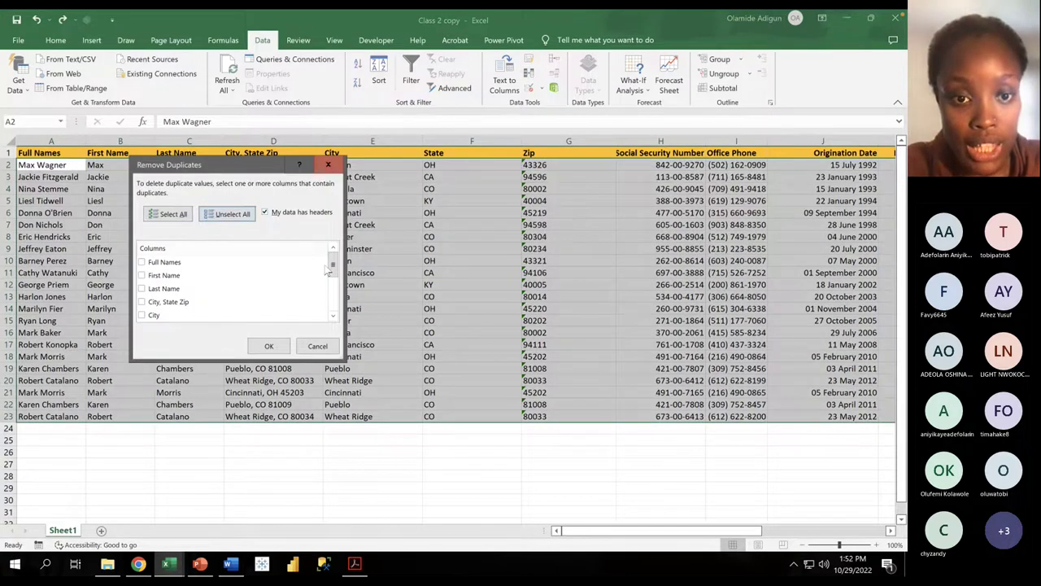
drag(333, 263, 323, 325)
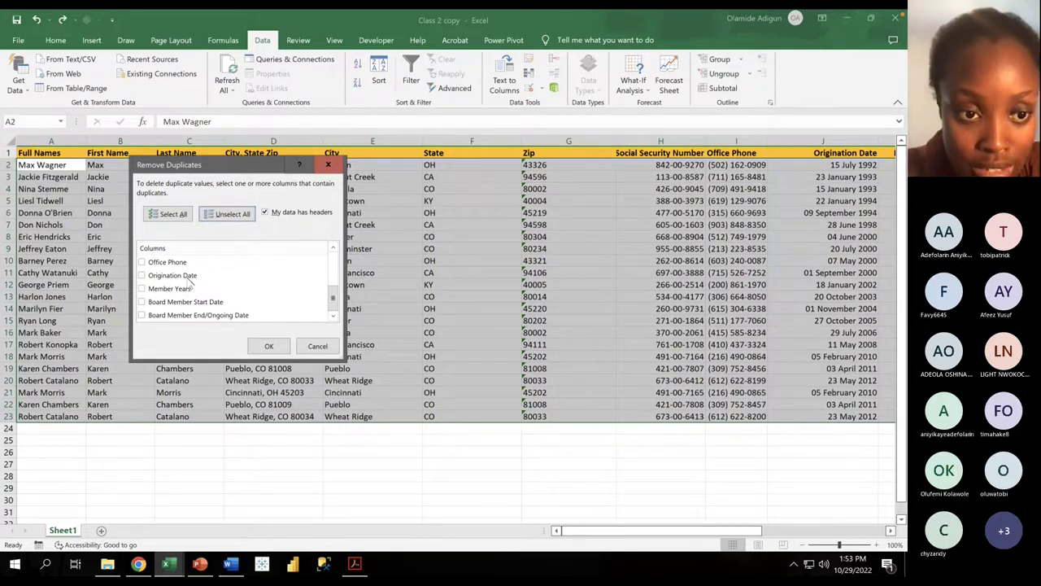
scroll(189, 281, up, 3)
click(144, 262)
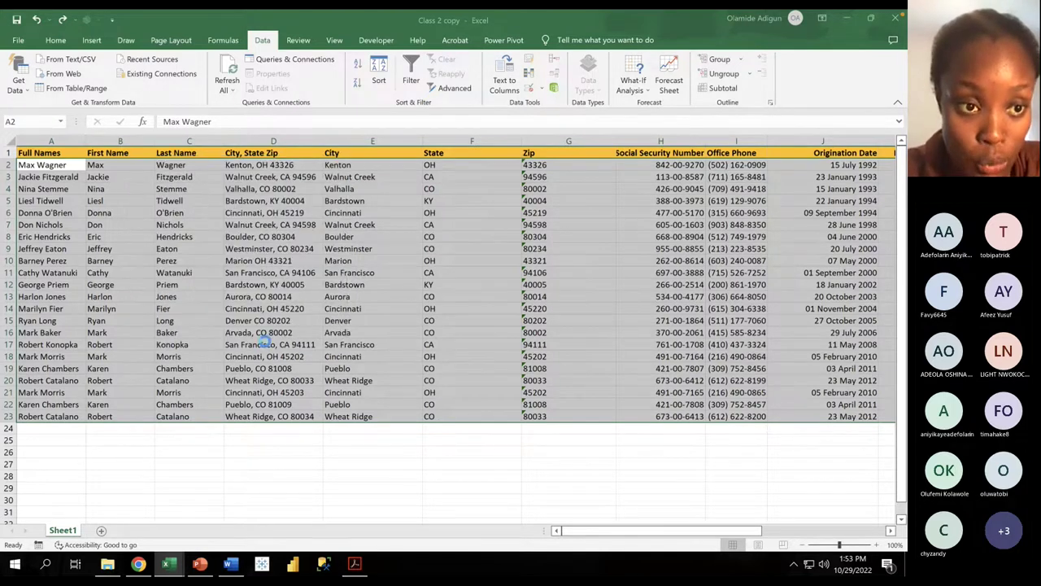
click(273, 348)
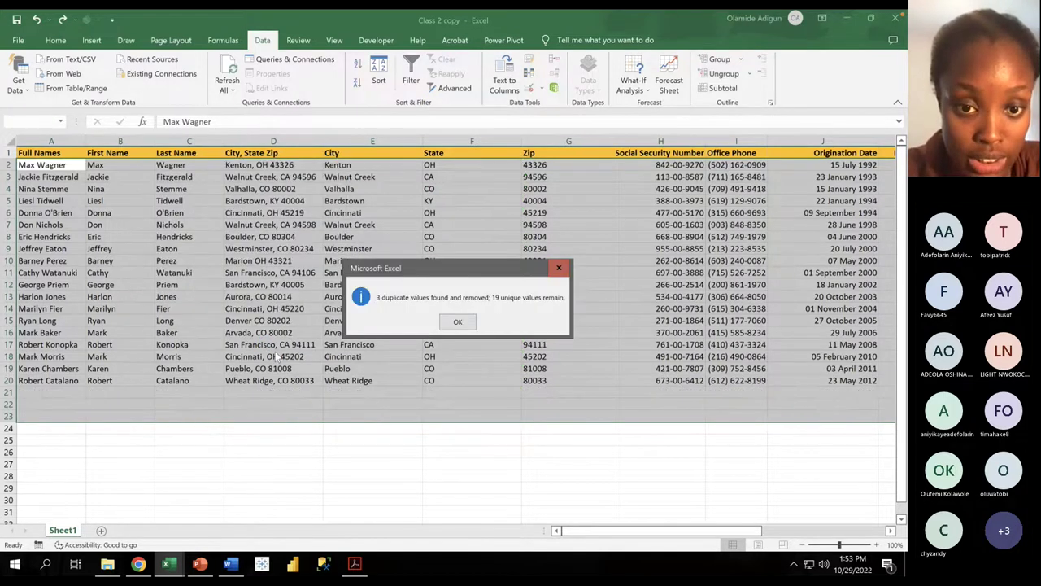
click(458, 322)
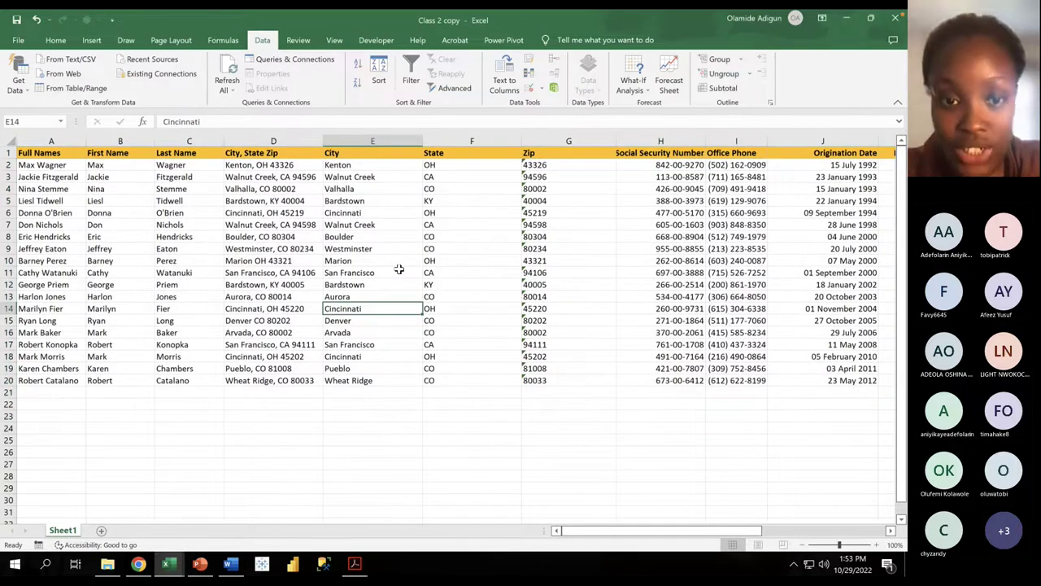
click(200, 563)
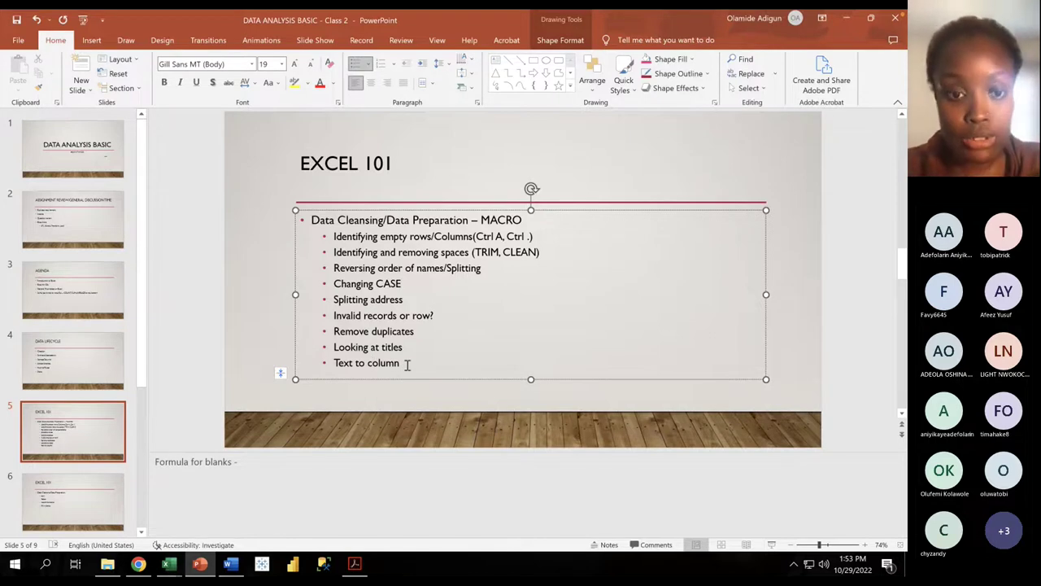
click(73, 508)
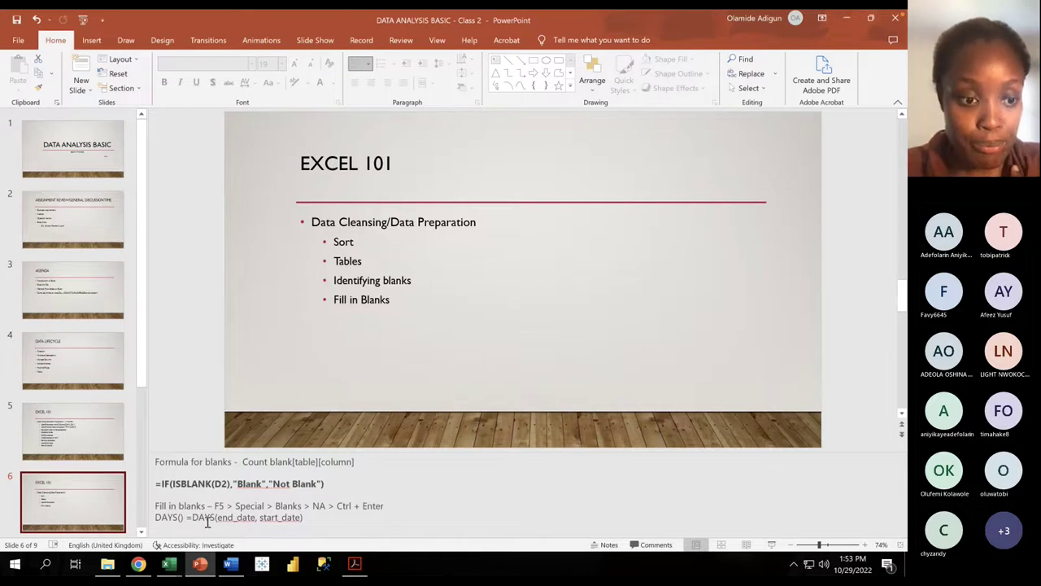
click(69, 427)
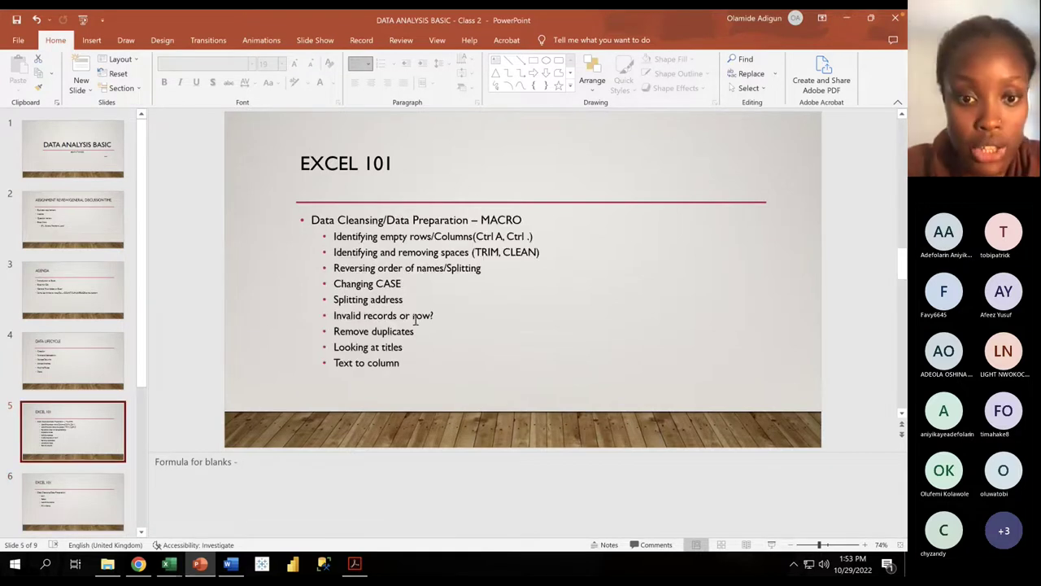
click(843, 16)
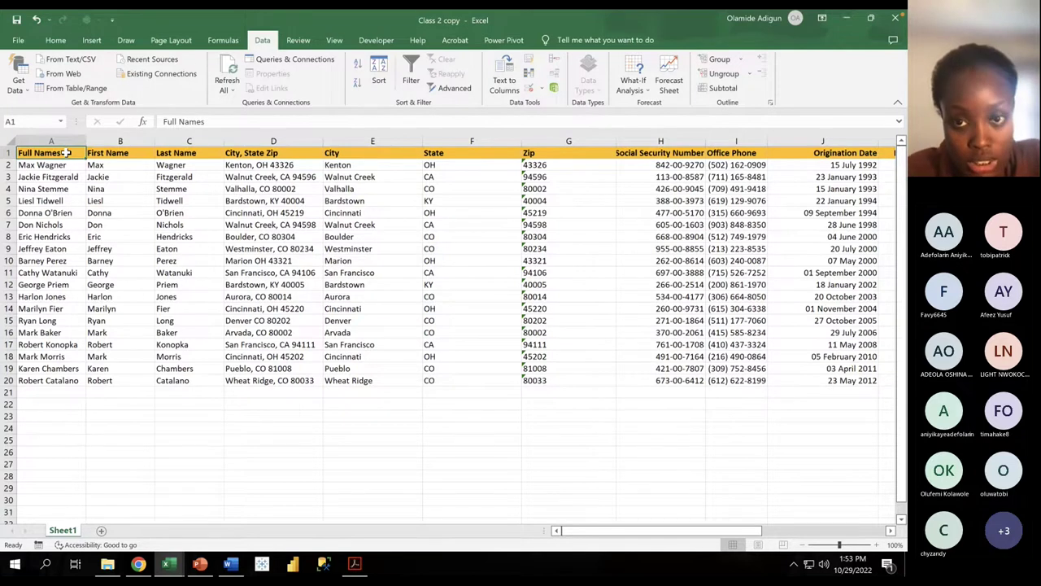
Step: Convert the selected A1:M20 data into a table with headers
key(ctrl+shift+Right)
key(ctrl+shift+Down)
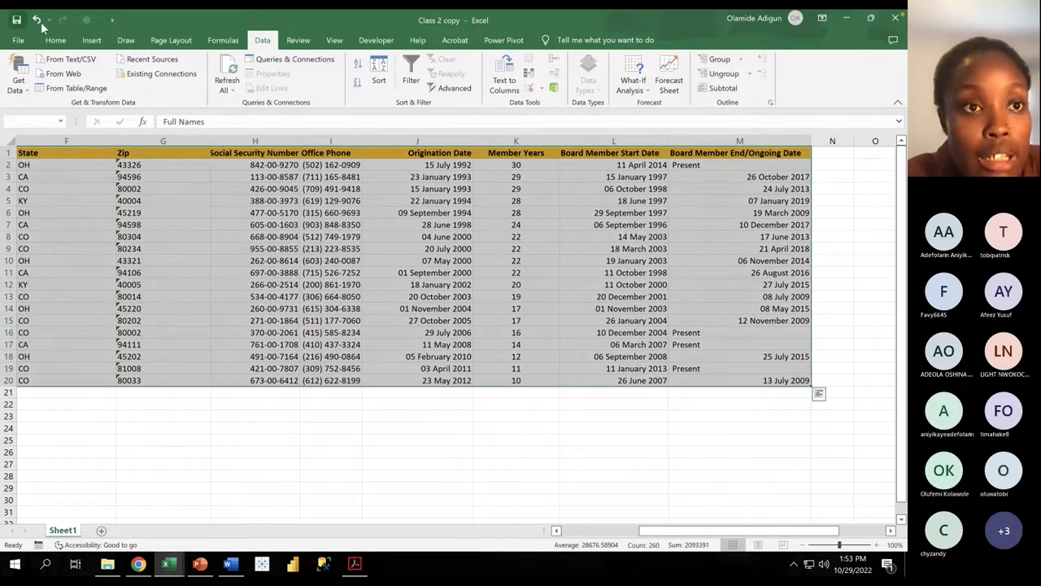
click(91, 41)
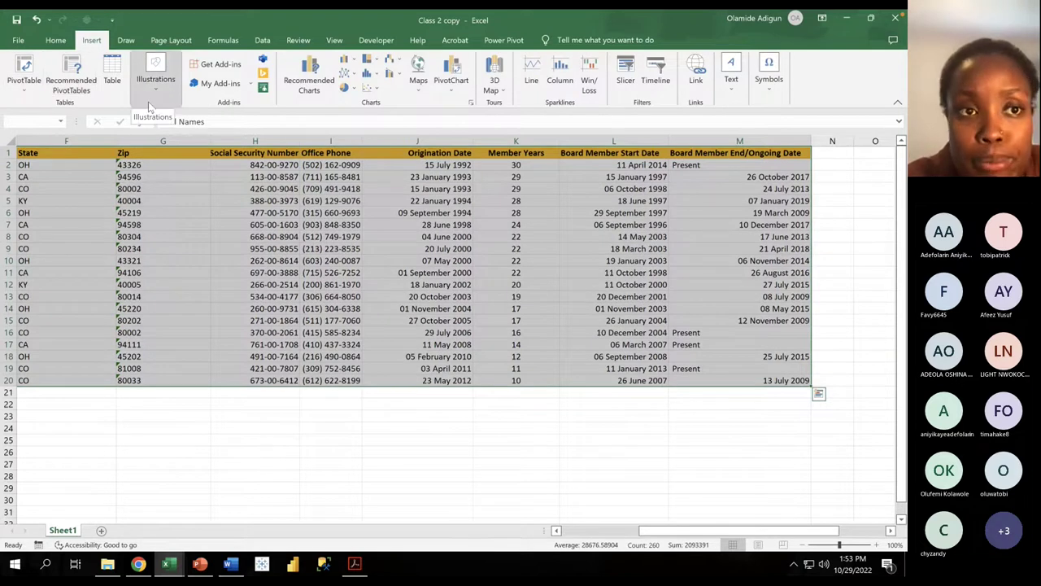
click(112, 75)
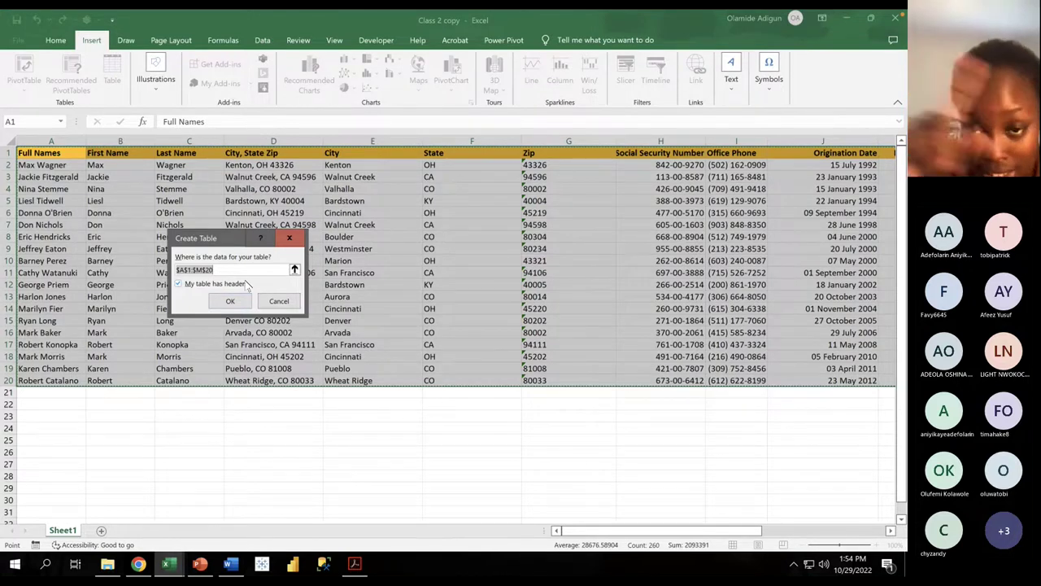
click(232, 301)
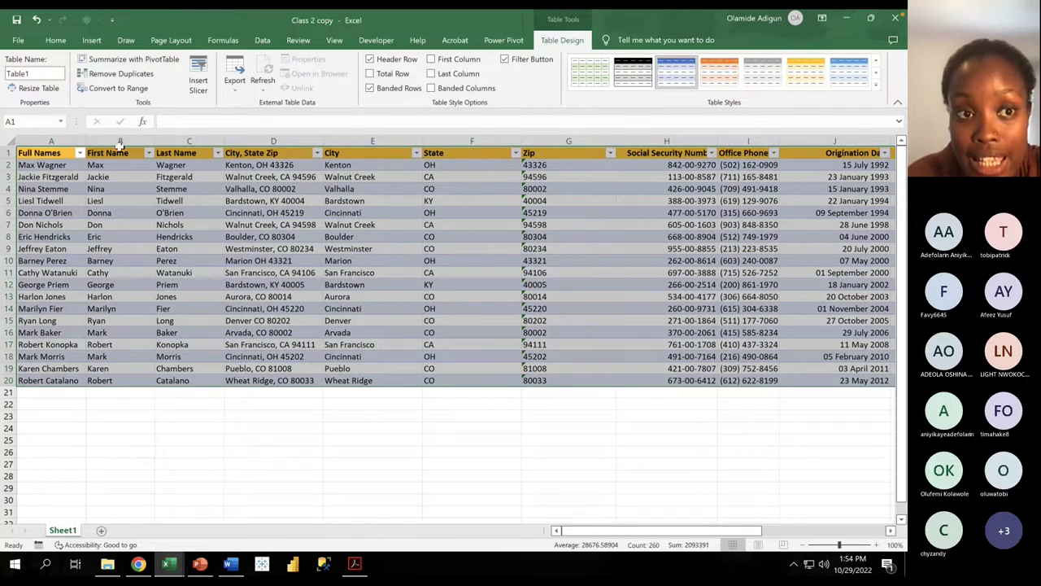
Step: Name the table Customer_Details after the invalid 'Customer Details' name is rejected
click(34, 73)
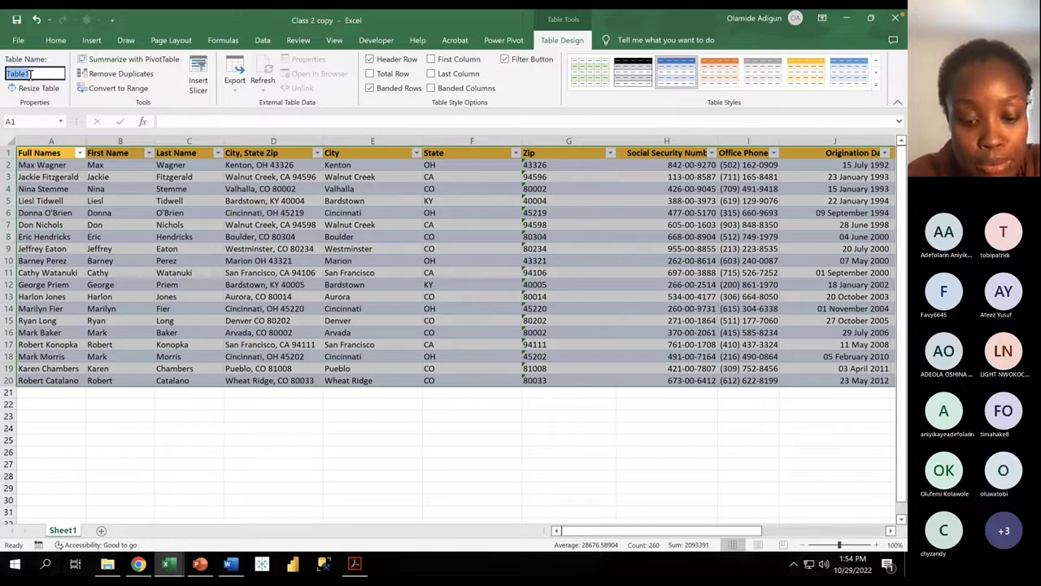
text(Custo)
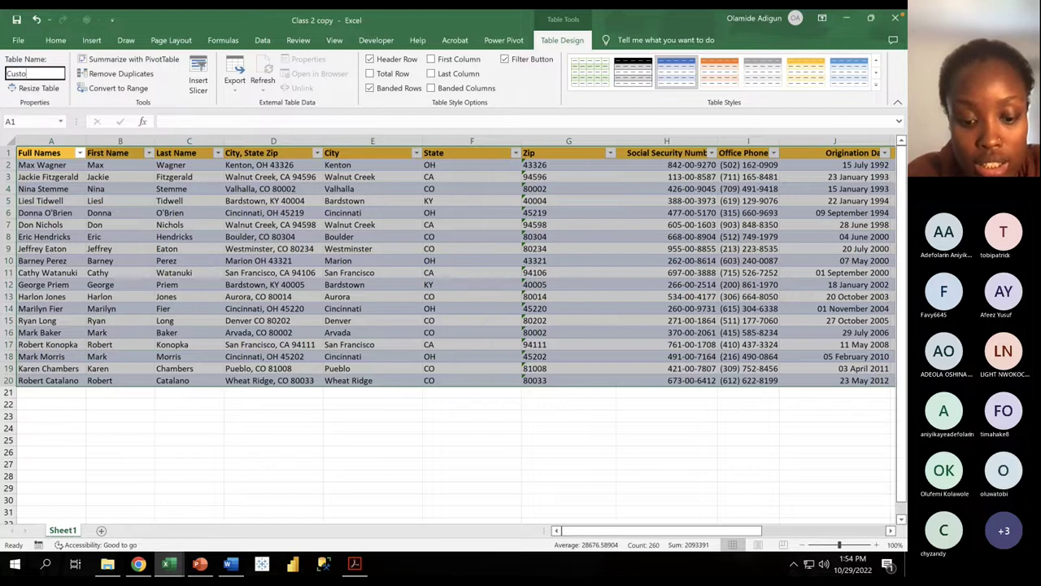
text(mer Deta)
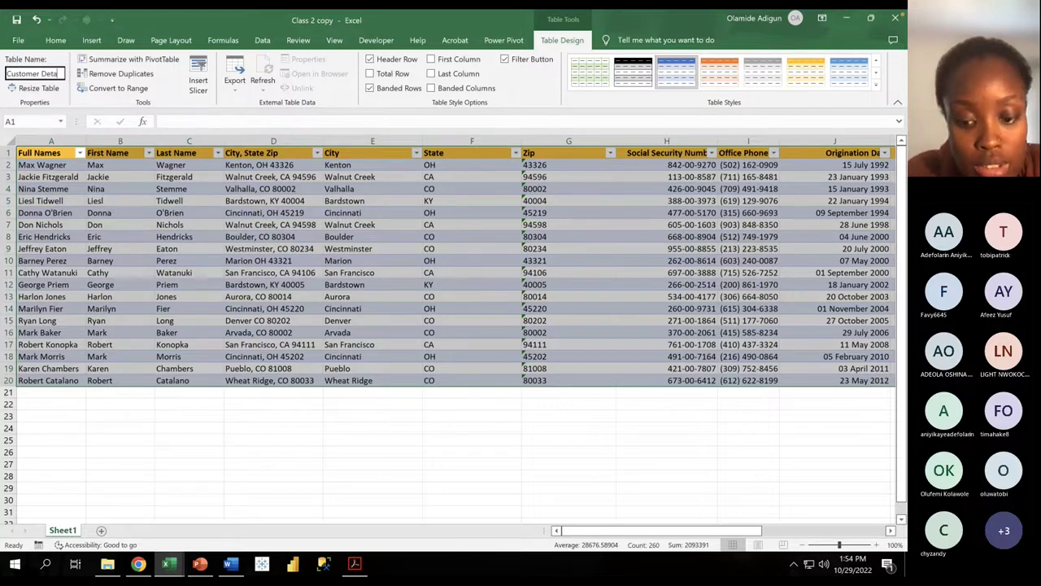
text(ils)
key(Return)
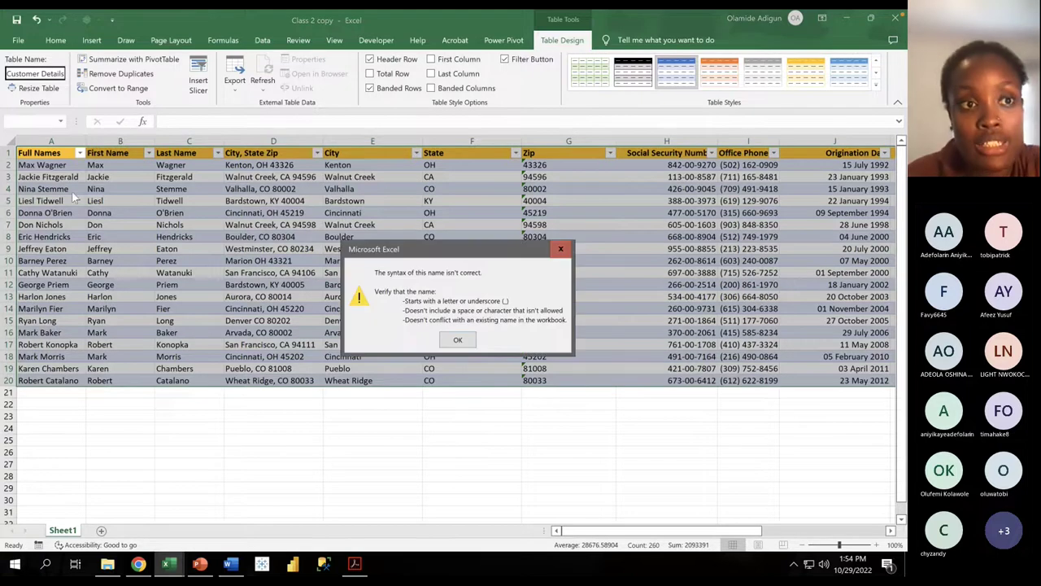
click(460, 342)
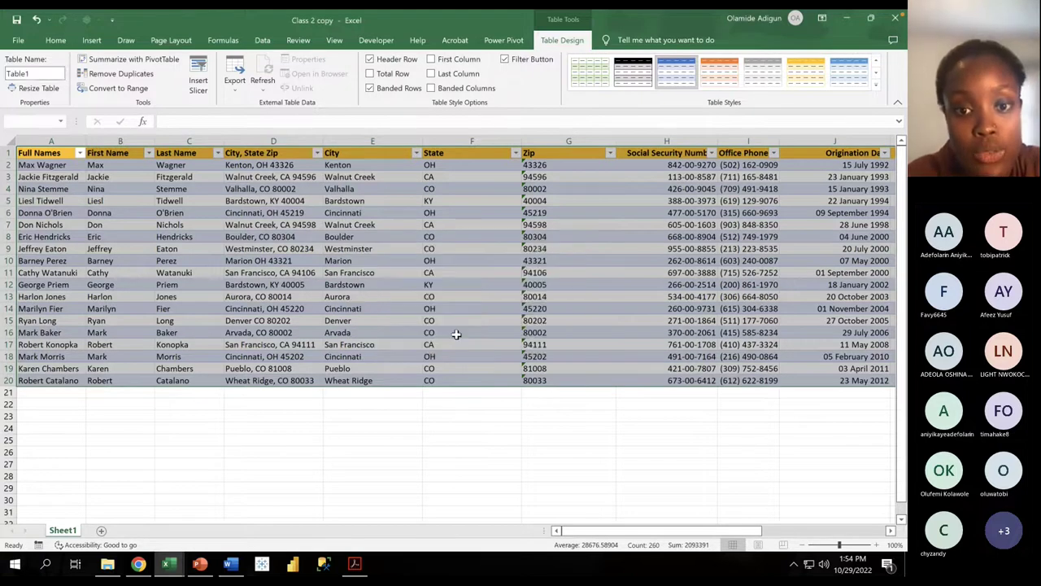
click(40, 74)
text(Customer_Det)
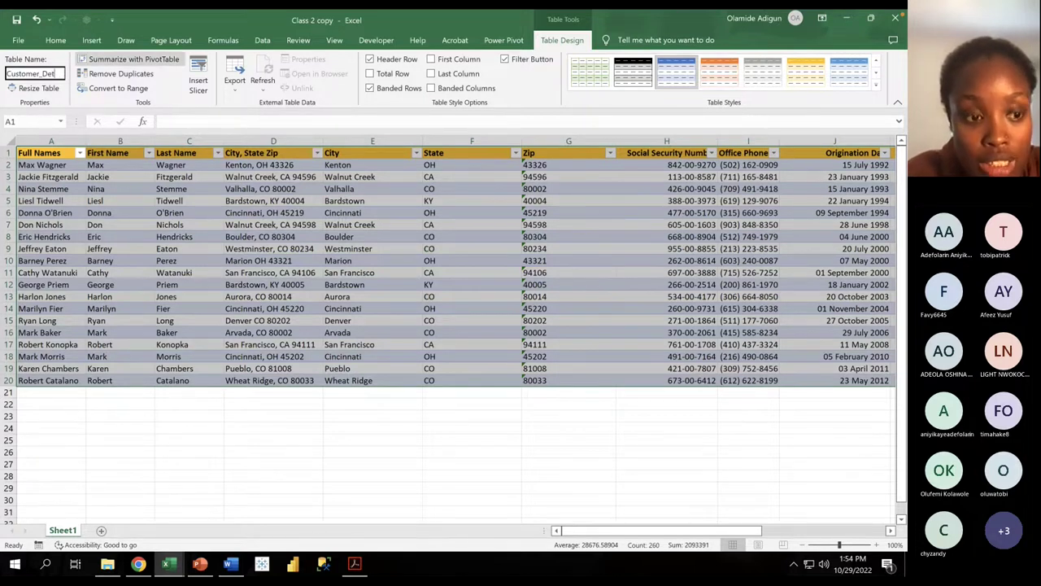
text(s)
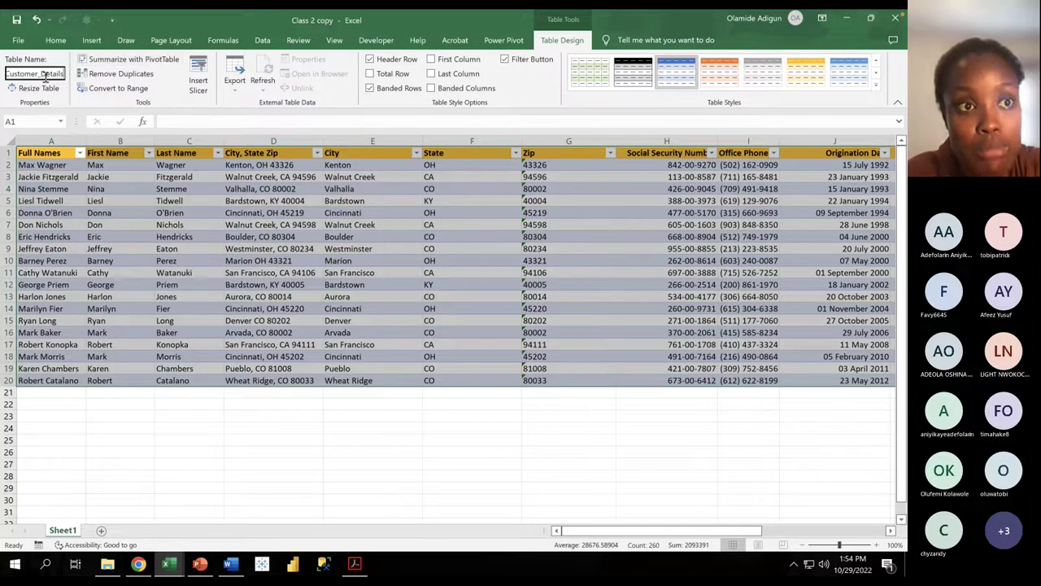
key(Return)
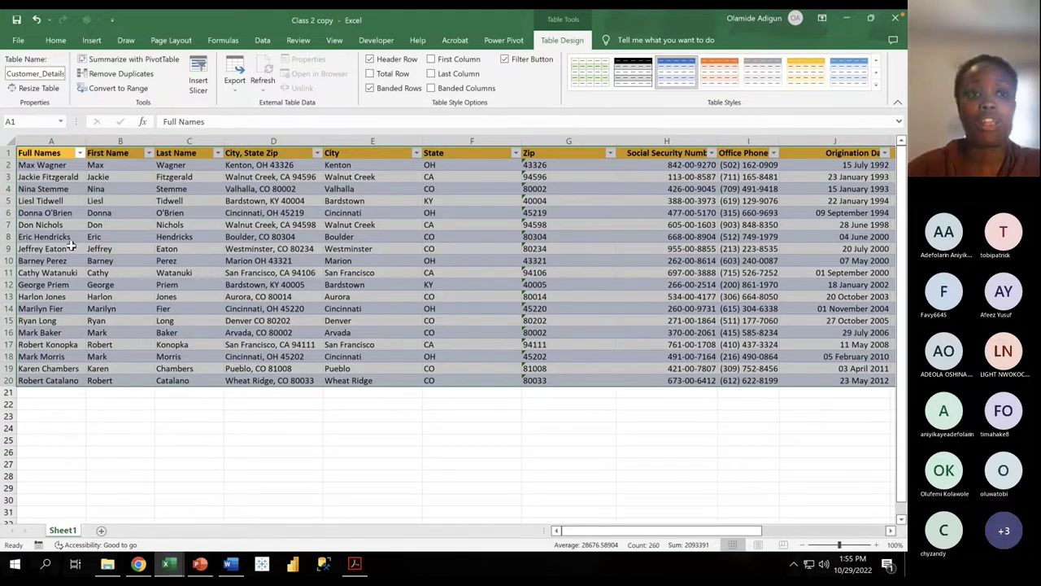
click(85, 153)
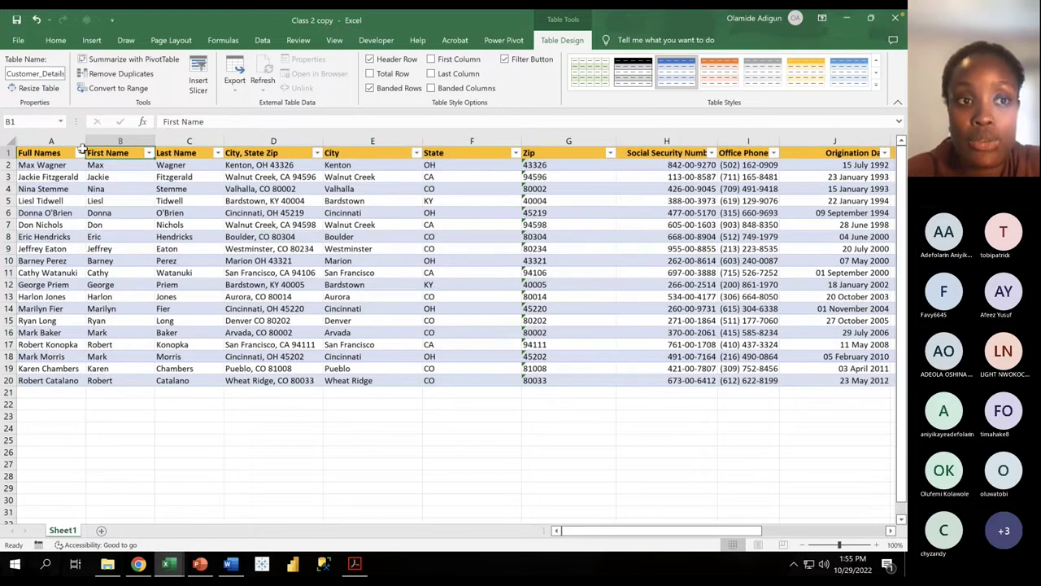
click(79, 153)
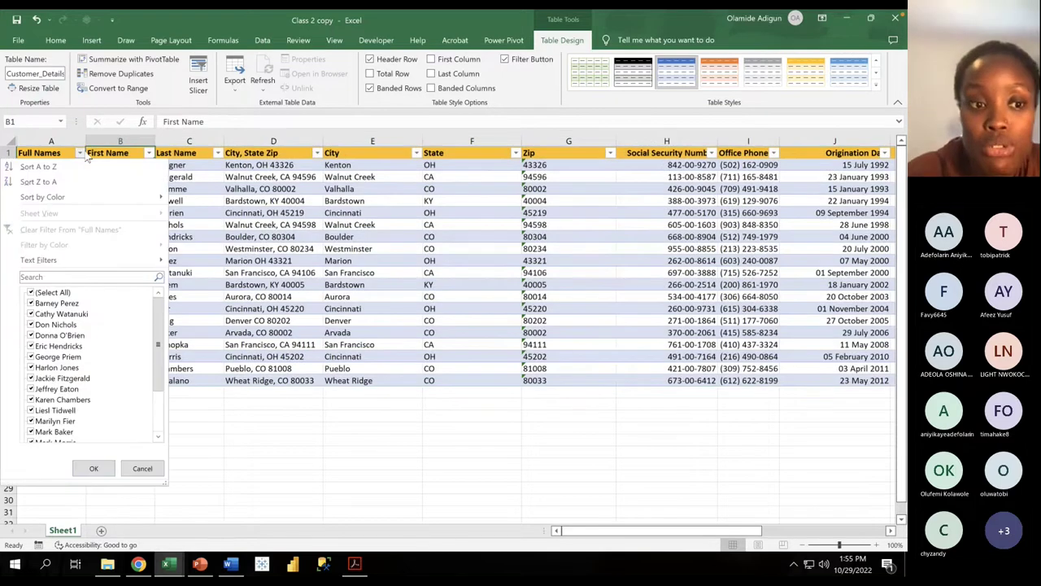
click(183, 313)
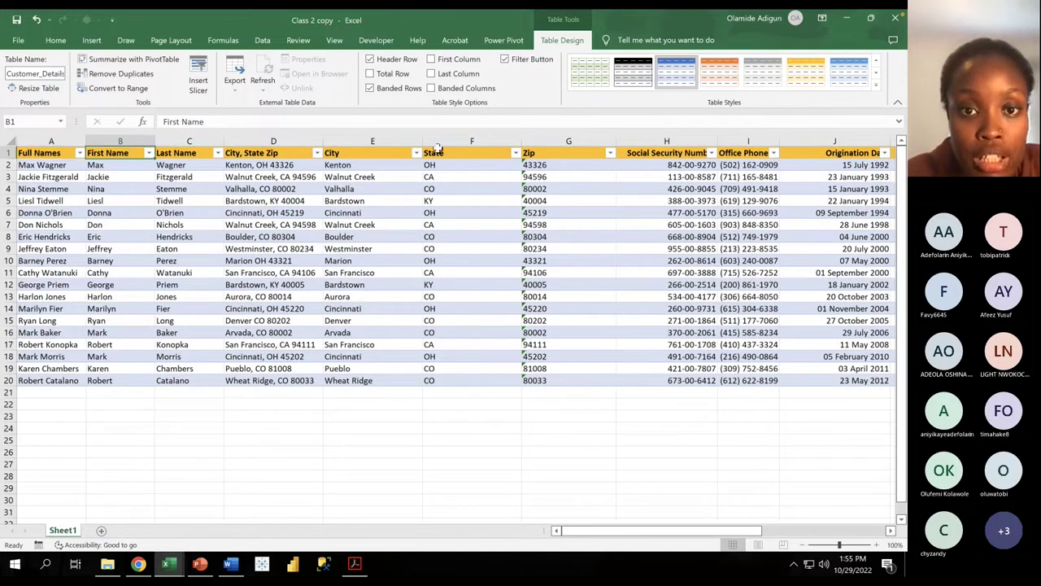
click(515, 153)
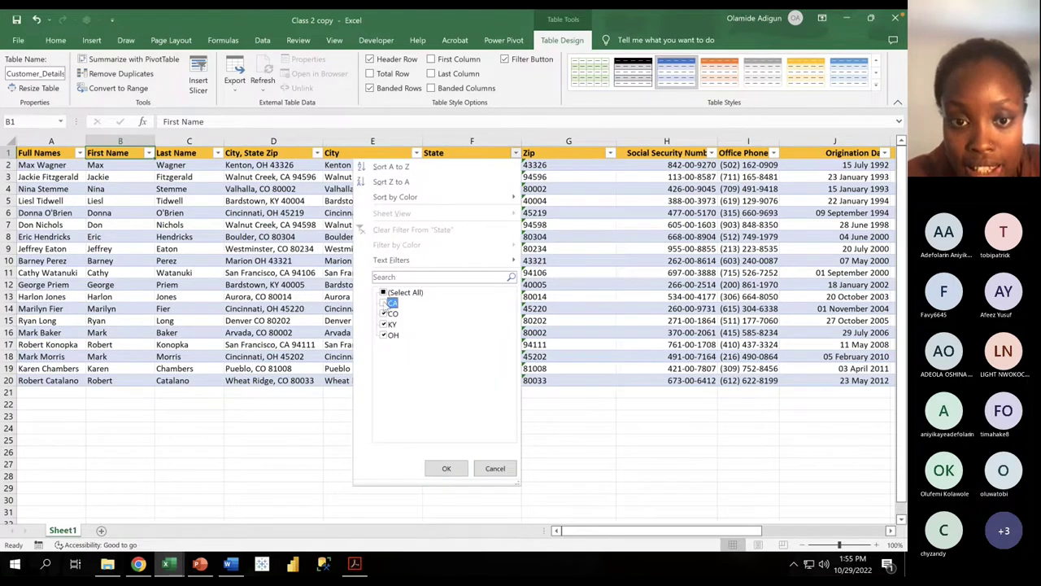
click(384, 294)
click(384, 303)
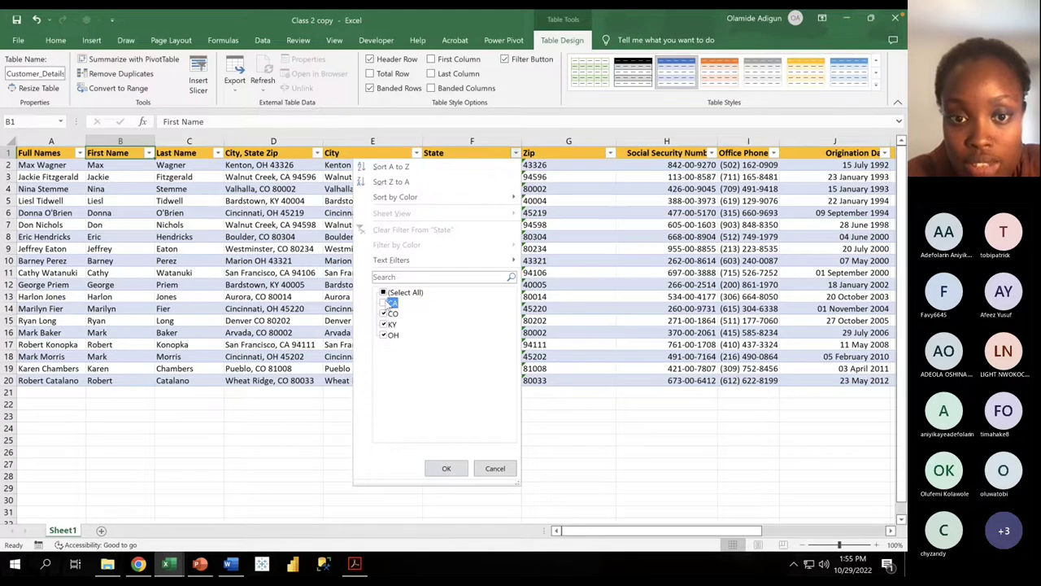
click(383, 292)
click(383, 292)
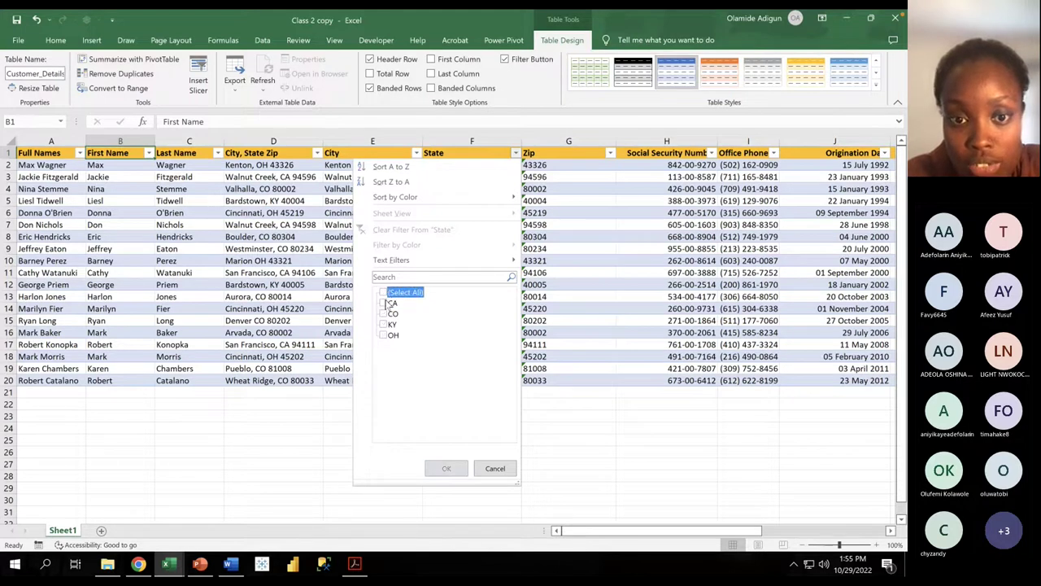
click(385, 303)
click(444, 468)
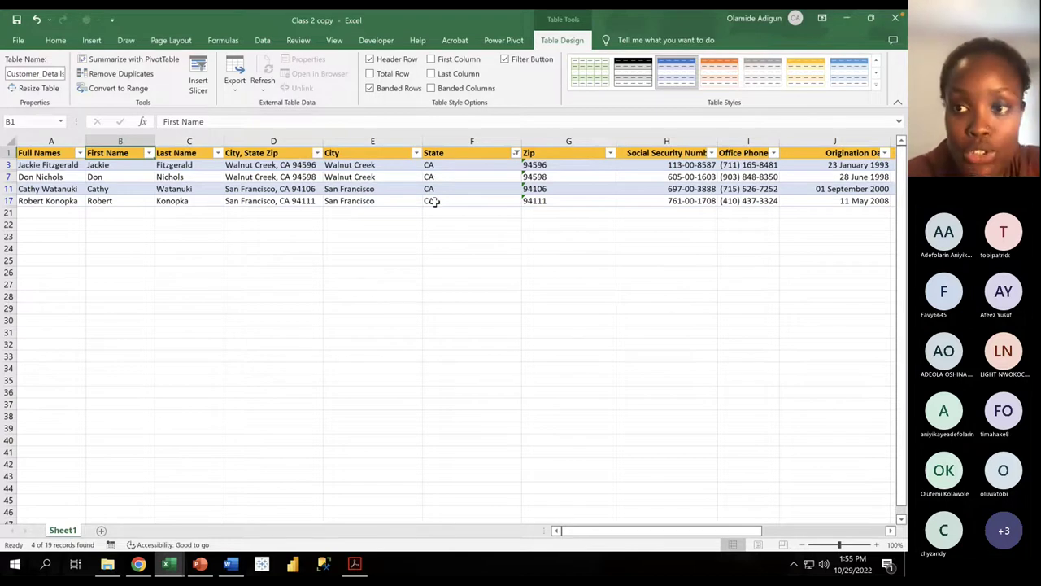
key(ctrl+z)
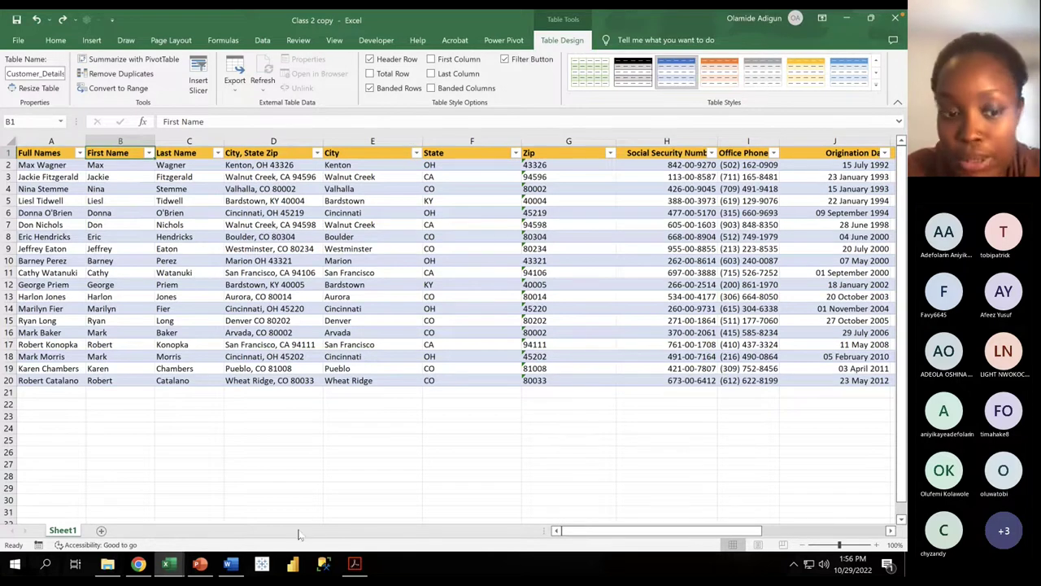
click(199, 564)
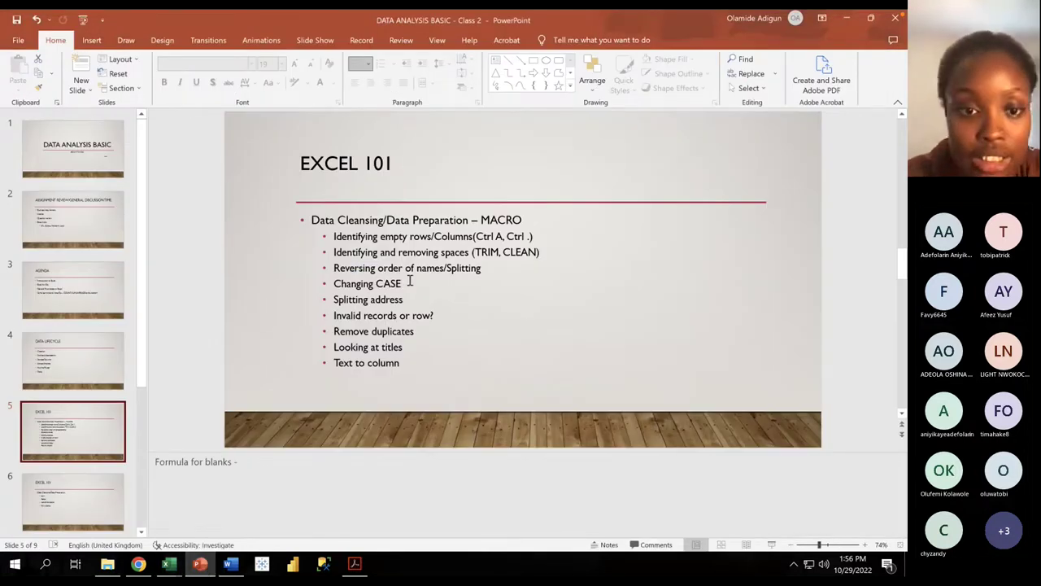
click(73, 484)
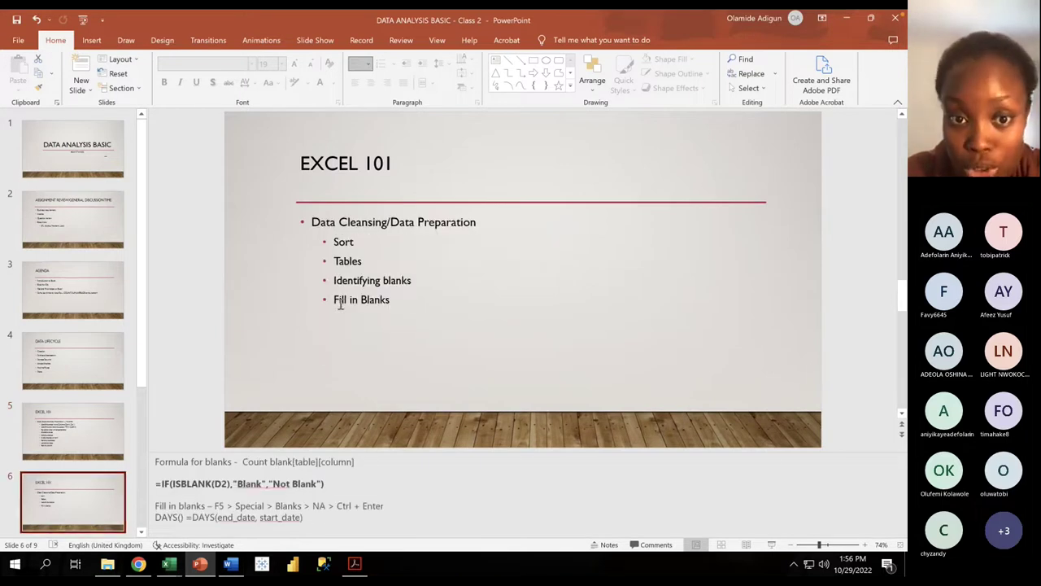
click(850, 17)
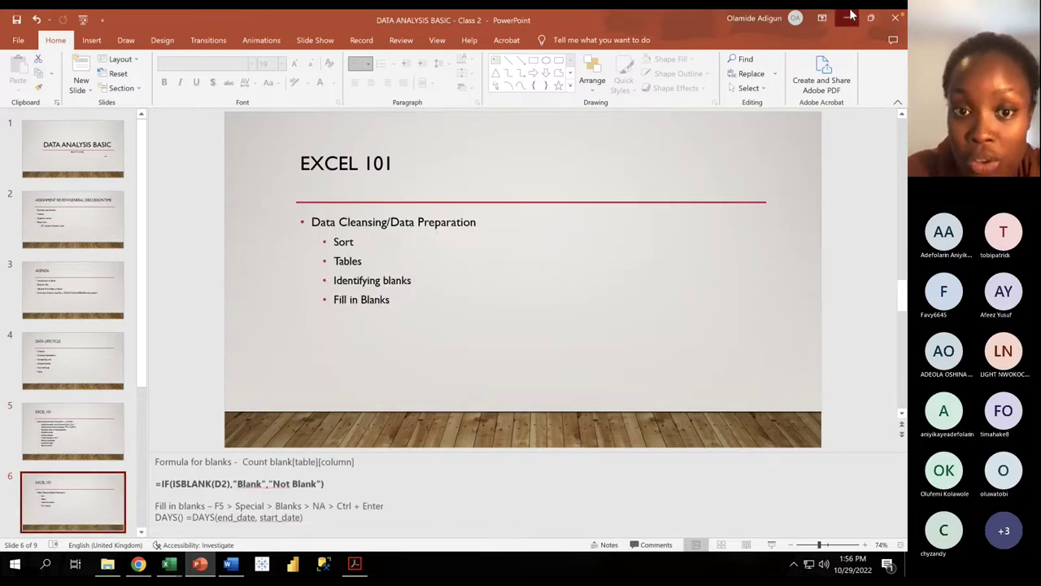
key(alt+Tab)
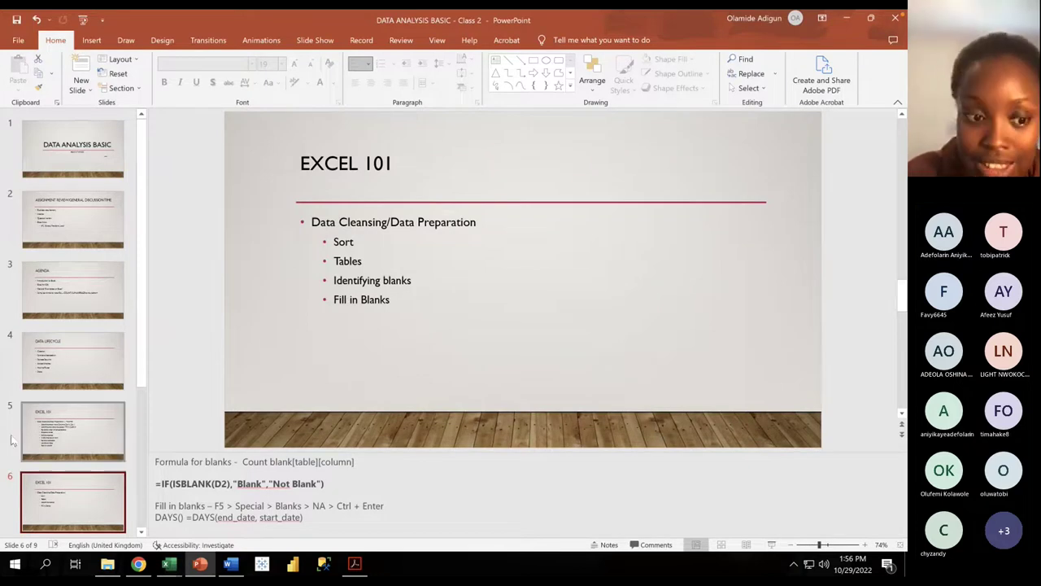
scroll(61, 469, down, 1)
click(65, 504)
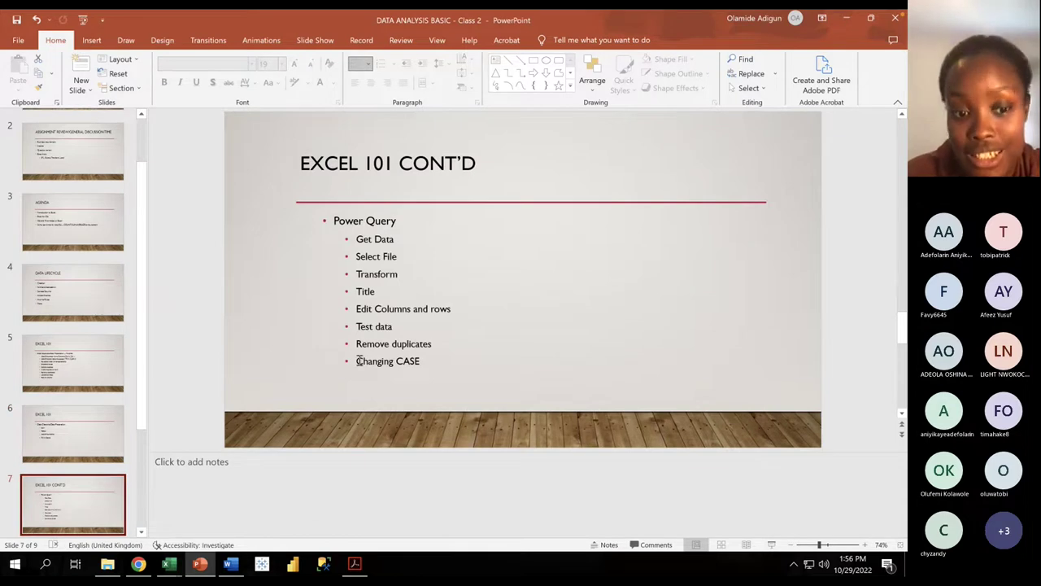
click(846, 17)
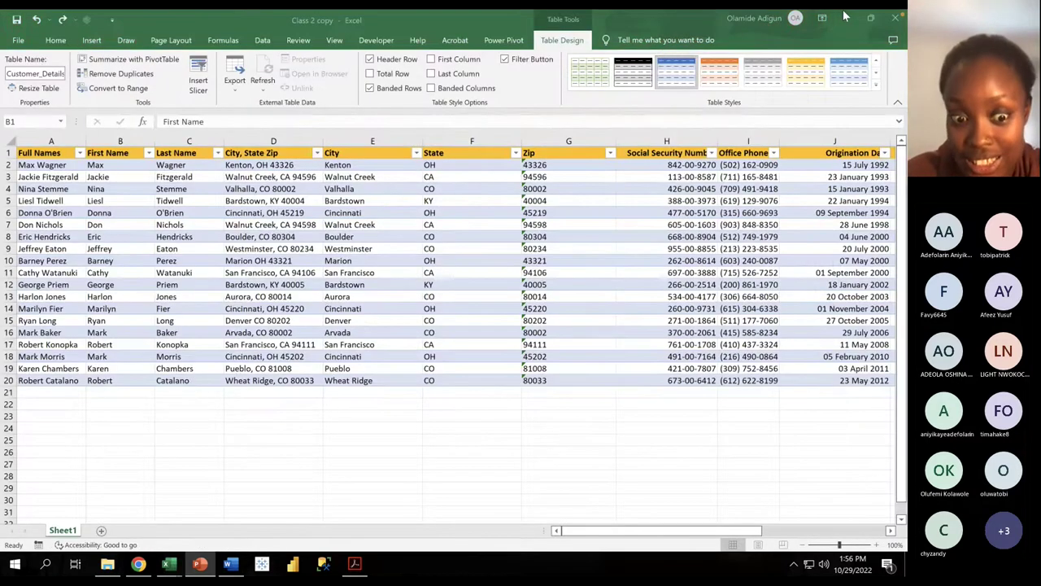
click(347, 567)
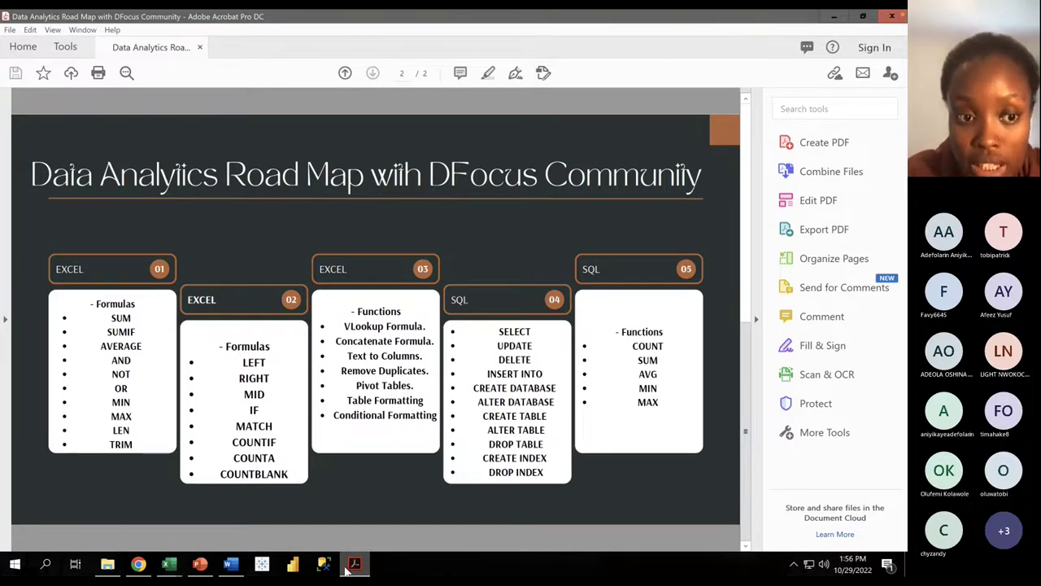
click(833, 18)
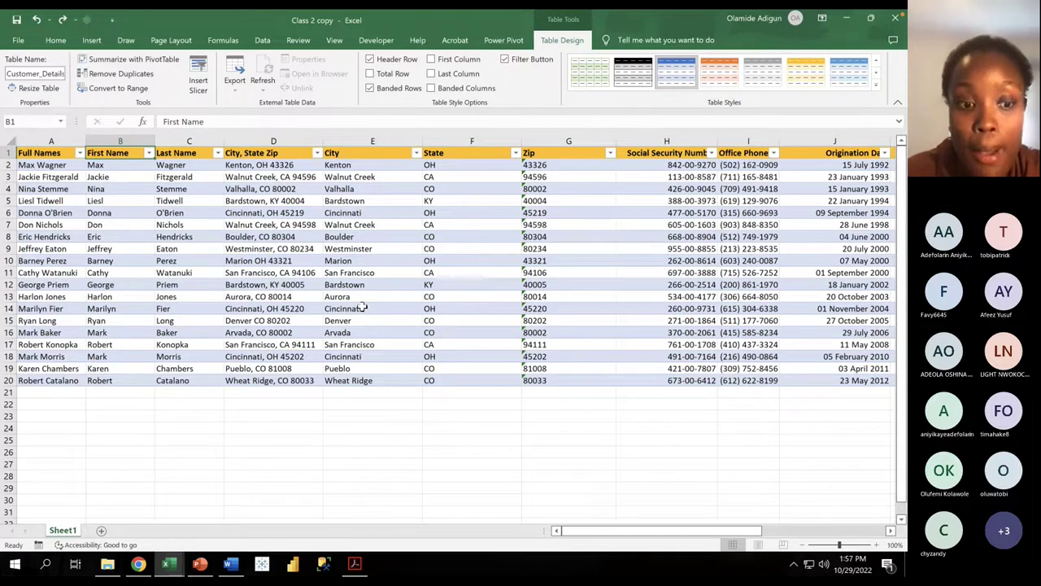
Step: Switch to the Teams meeting desktop and close the Participants panel
key(ctrl+Left)
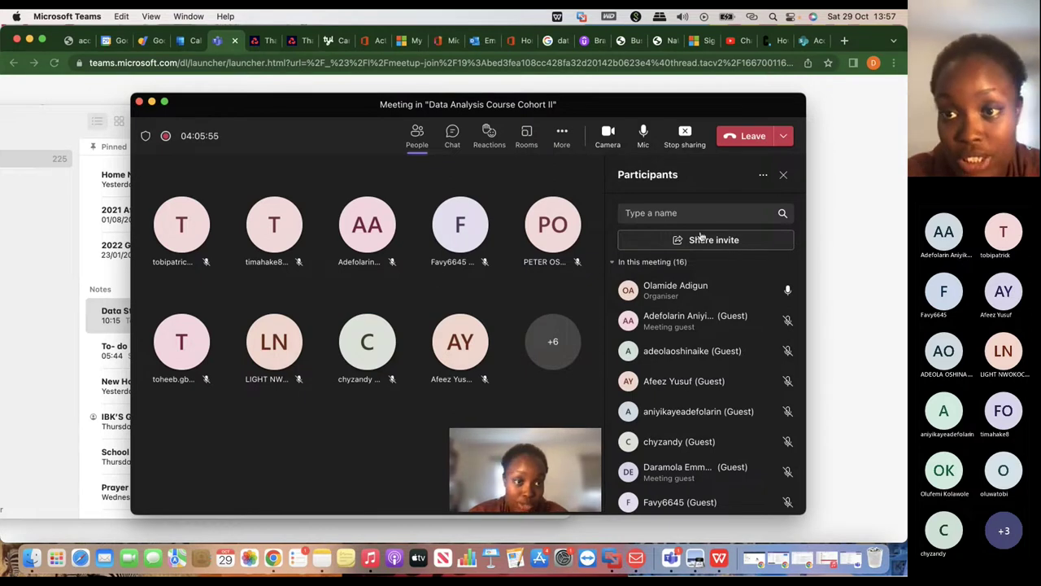
click(783, 175)
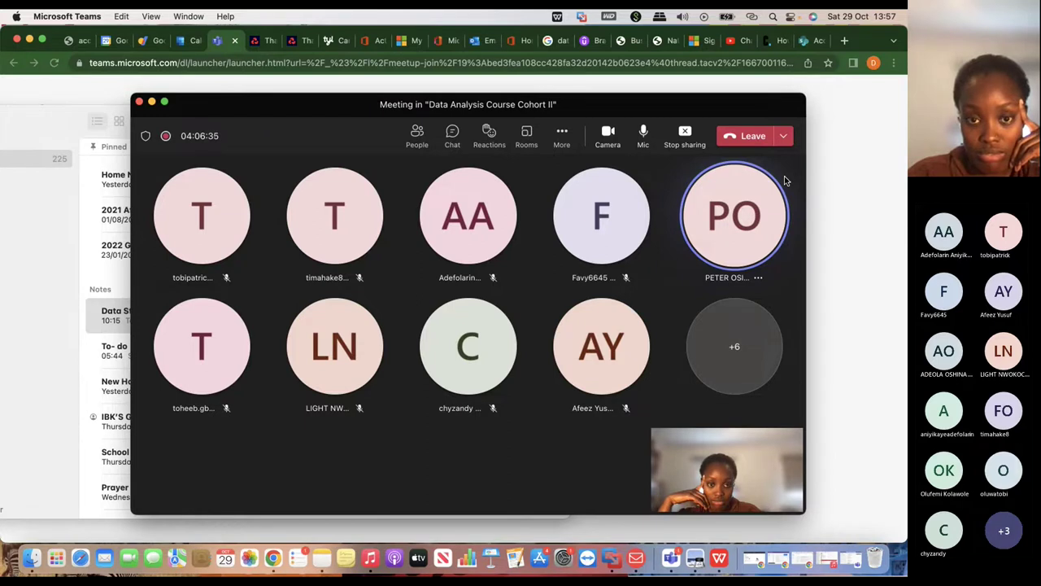
Step: Return to Excel, scroll to column M and select the Board Member End/Ongoing Date column
key(ctrl+Right)
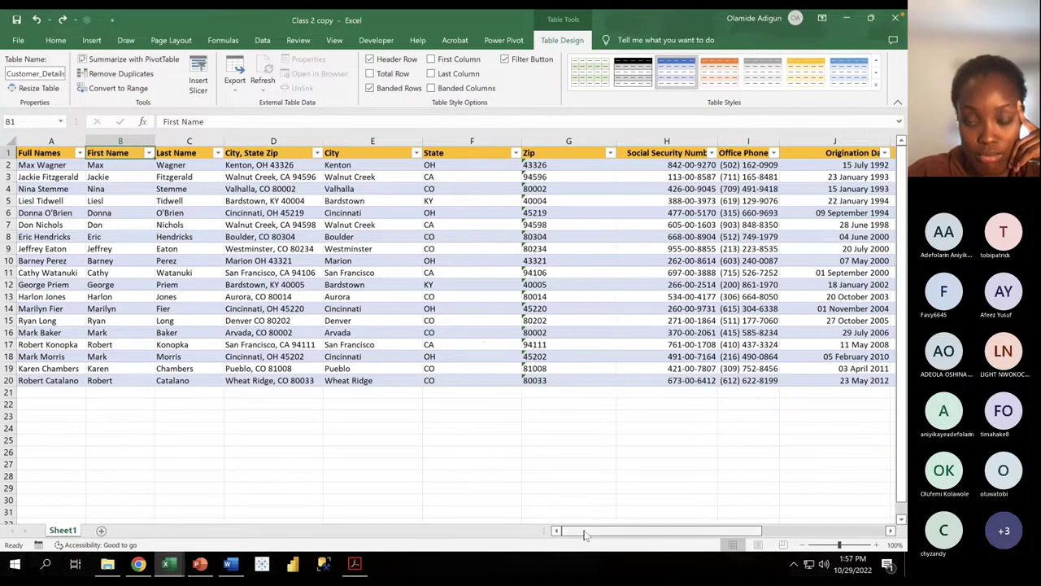
drag(584, 533, 710, 533)
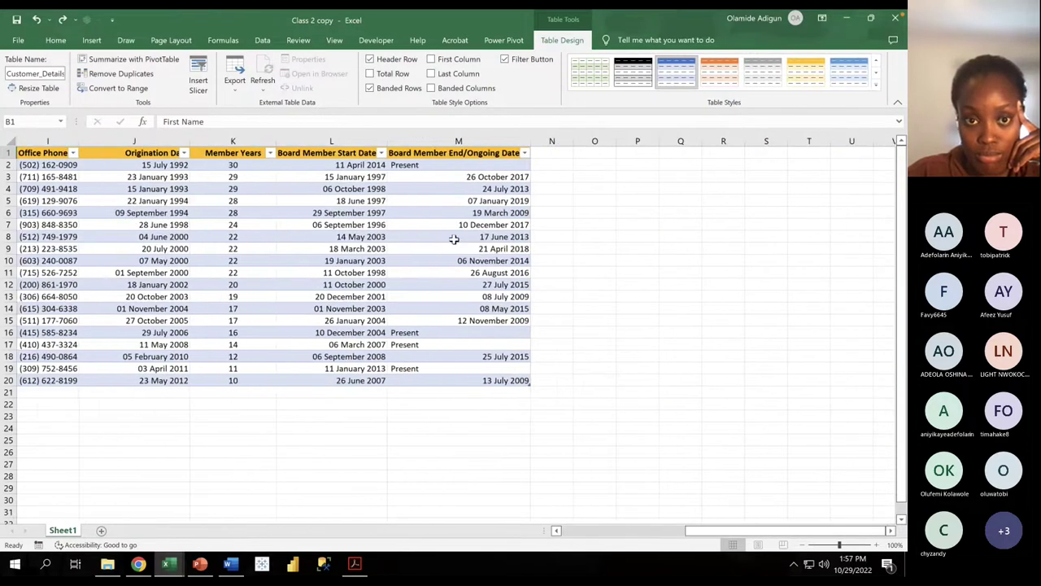
click(420, 141)
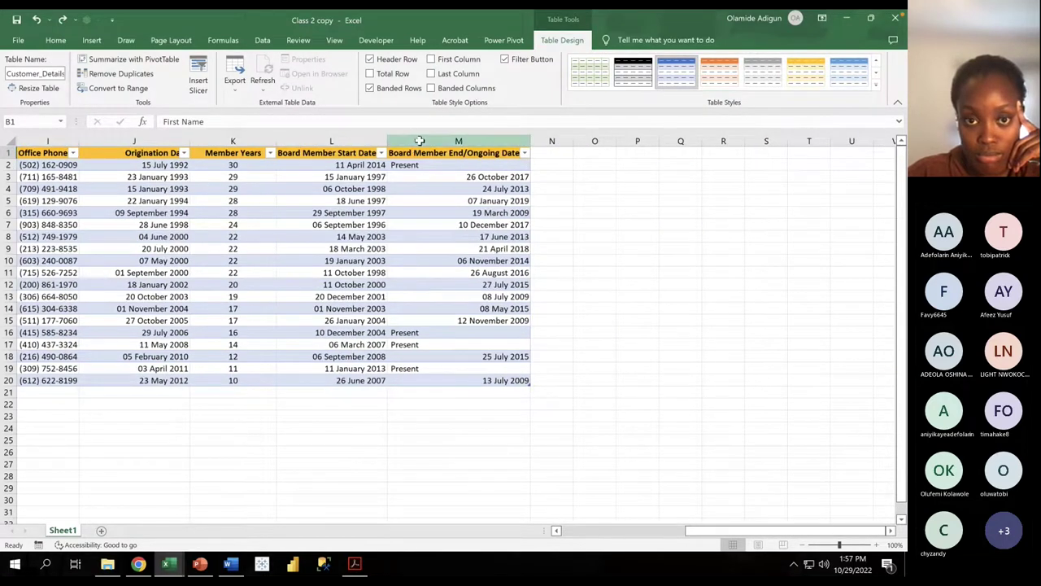
click(57, 40)
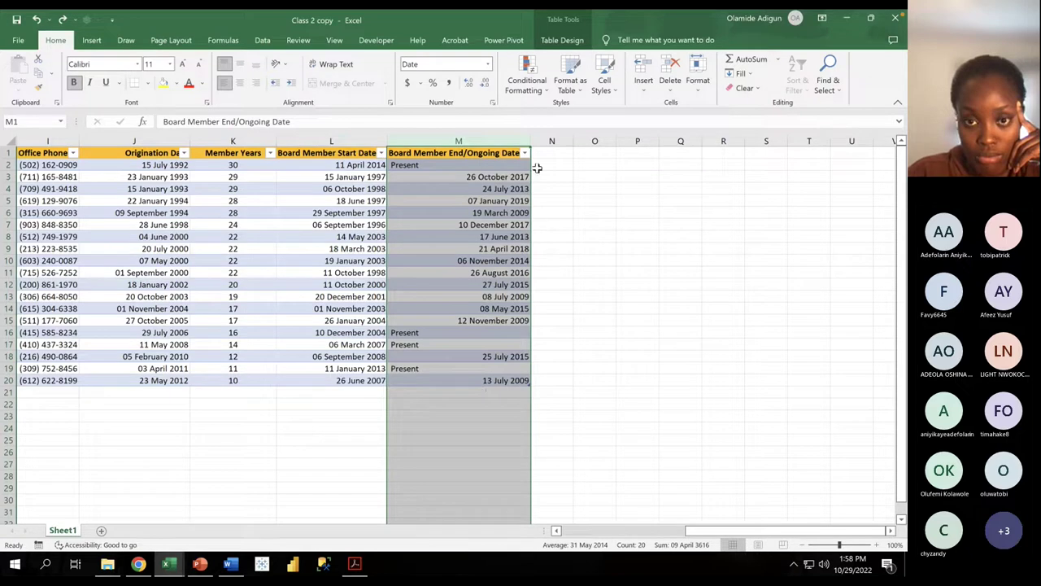
Step: Inspect column M's Date format and English (United Kingdom) locale, then cancel without changes
key(ctrl+1)
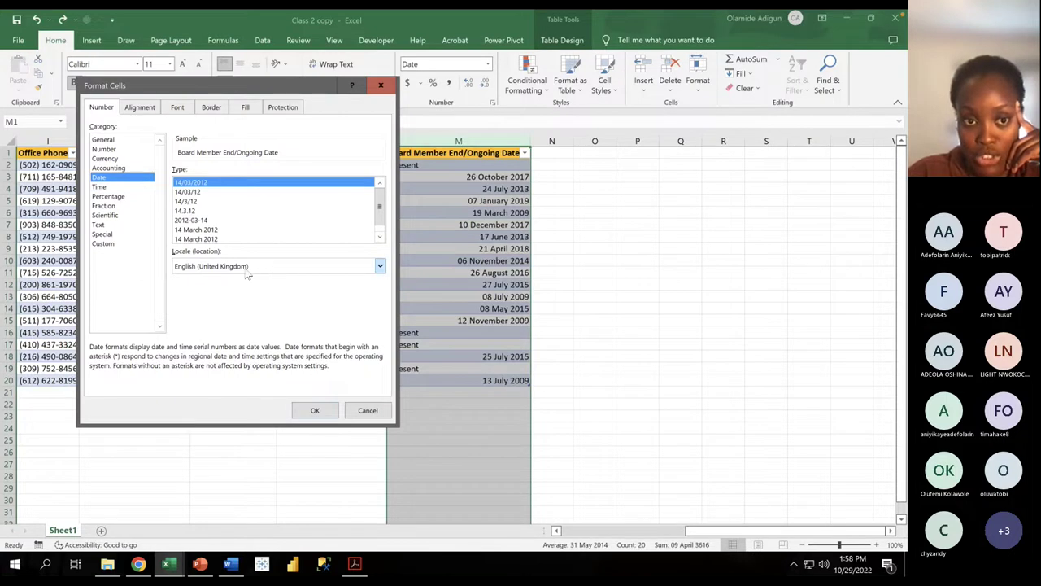
click(207, 268)
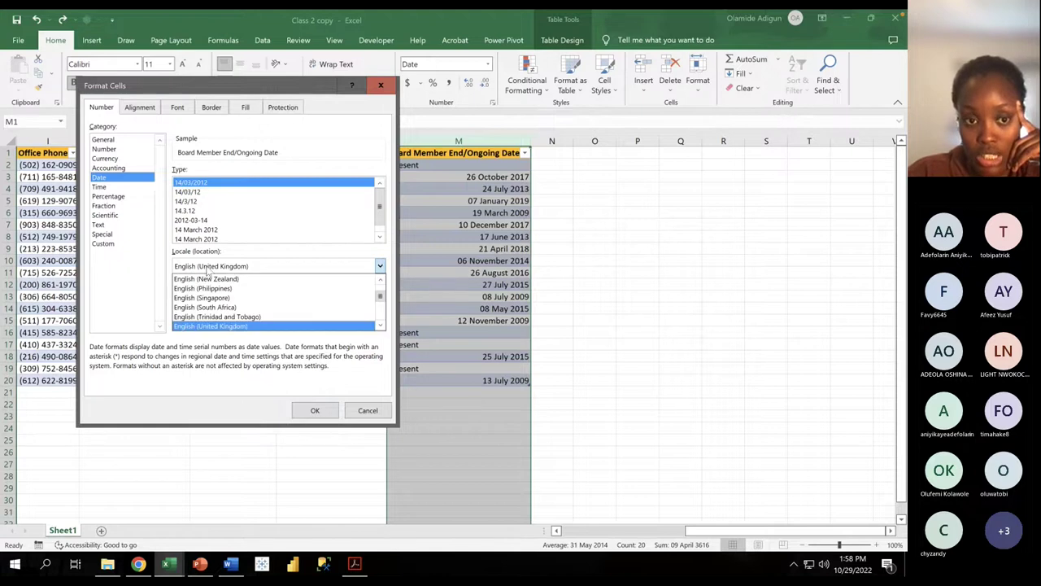
click(207, 269)
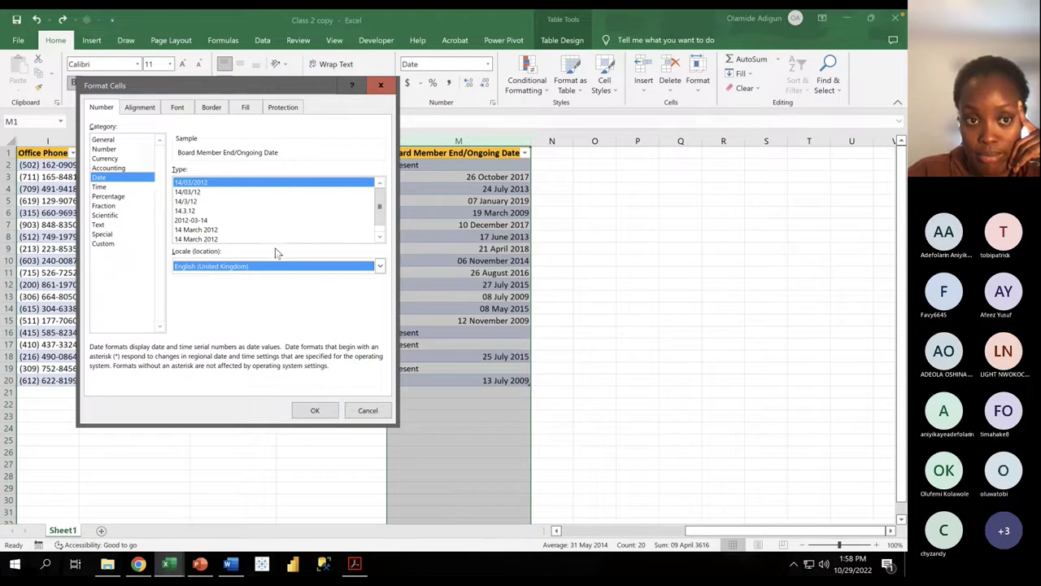
click(366, 412)
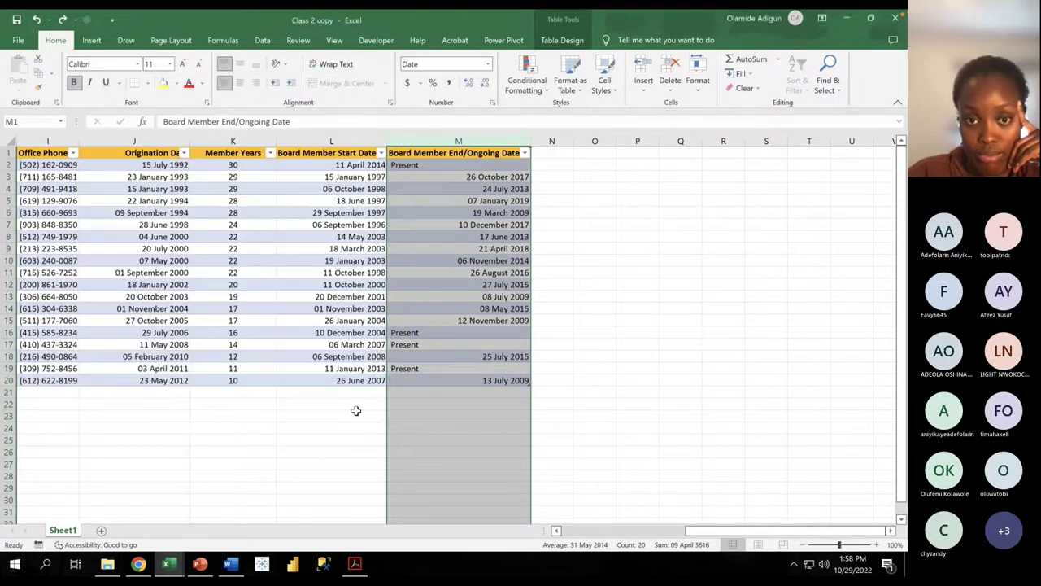
click(352, 354)
Step: Return to the Cohort II Teams meeting and stop sharing the Excel screen
key(ctrl+Left)
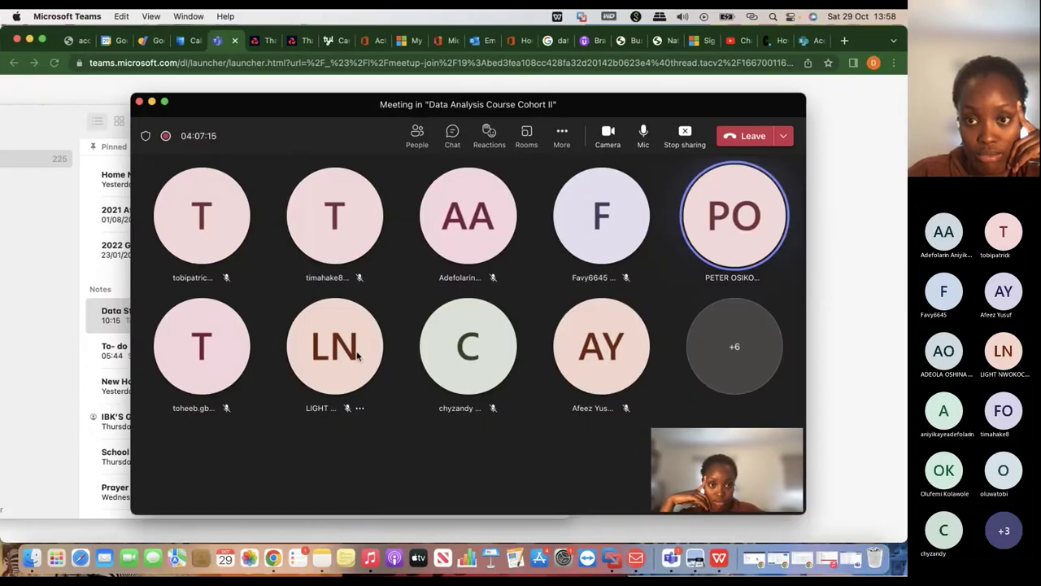
mouse_move(356, 352)
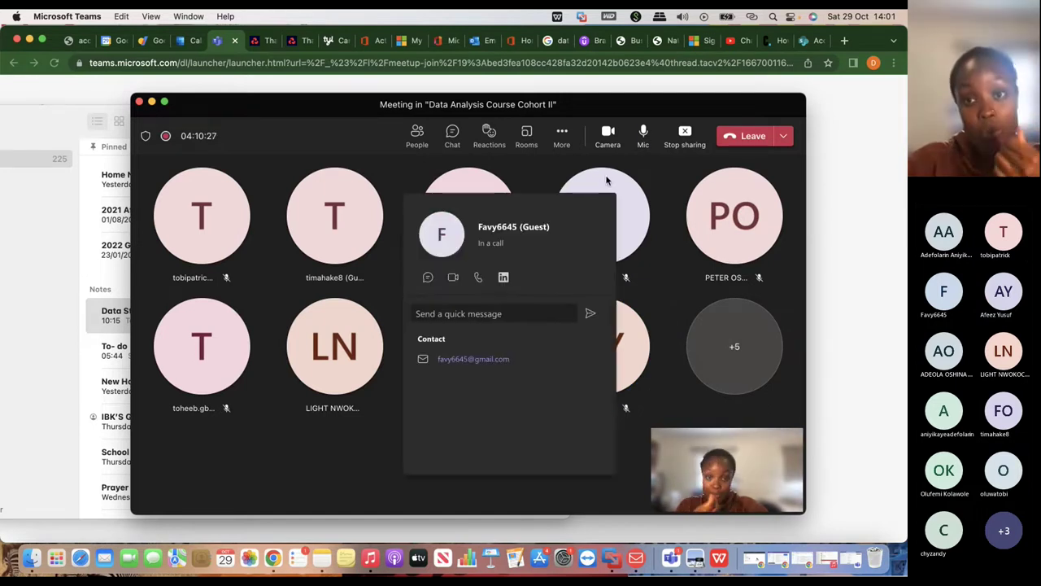
click(686, 135)
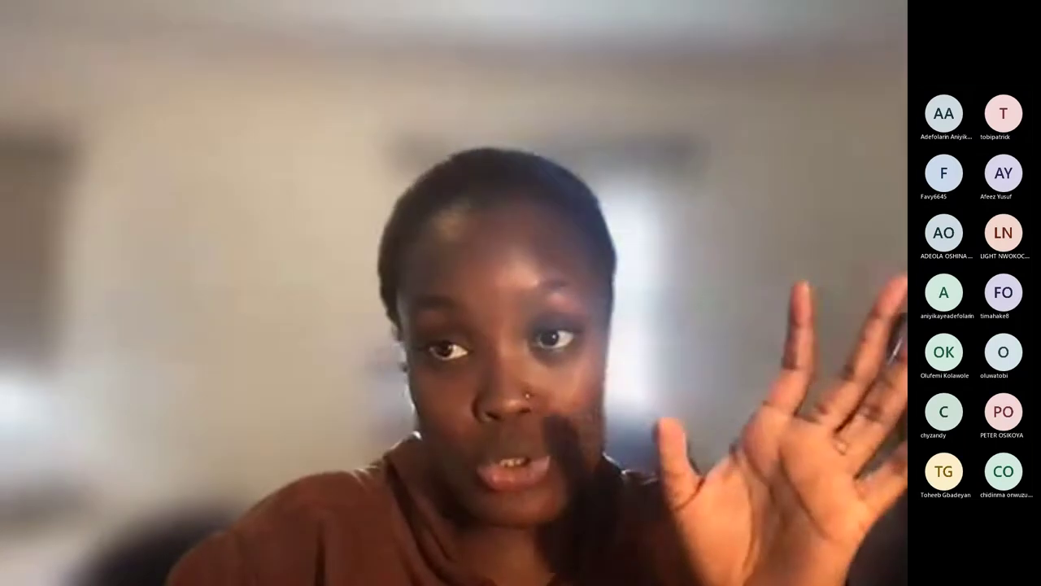